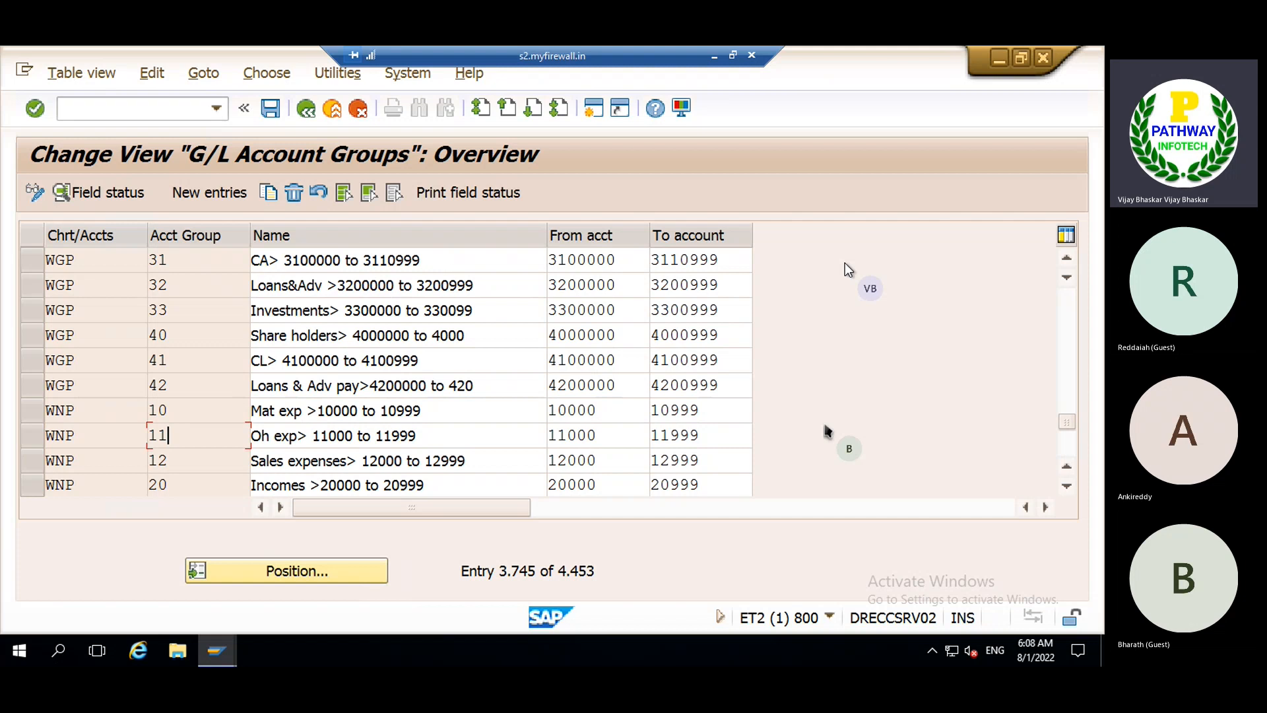
- Open the LSMW transaction with /nlsmw, set the welcome message to no longer display and confirm it
click(131, 109)
text(/)
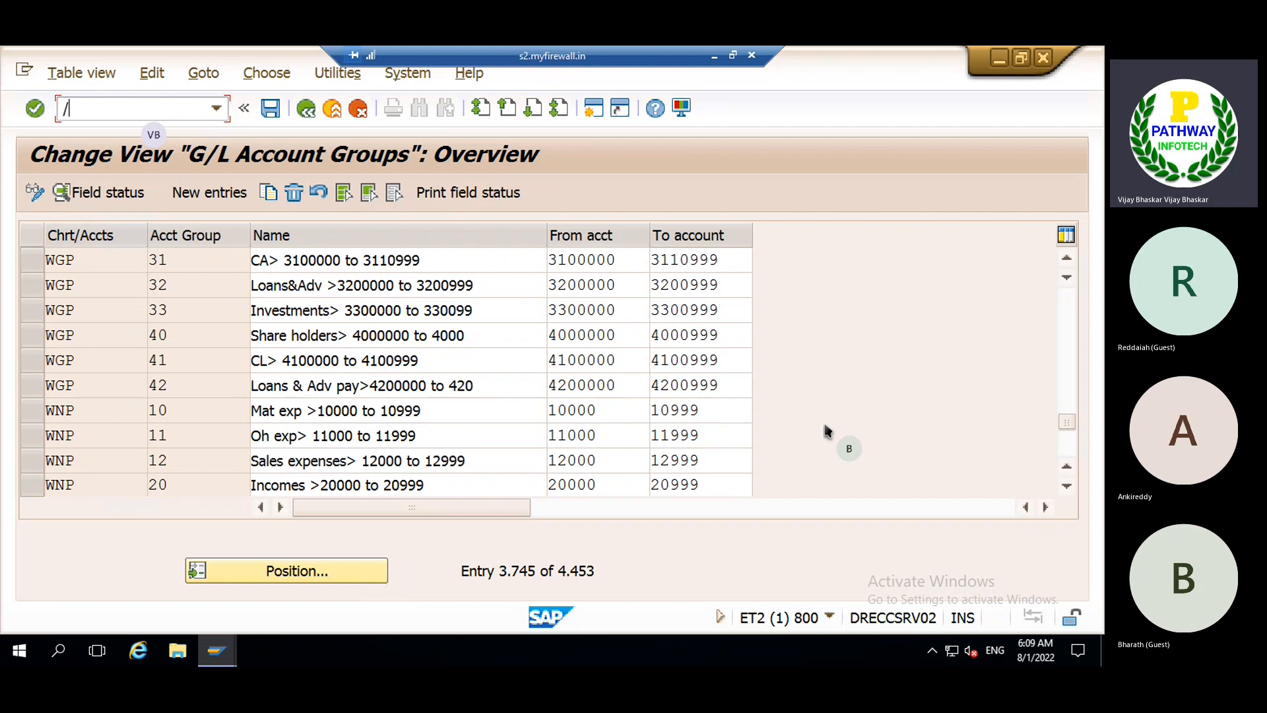
text(nlsmw)
key(Return)
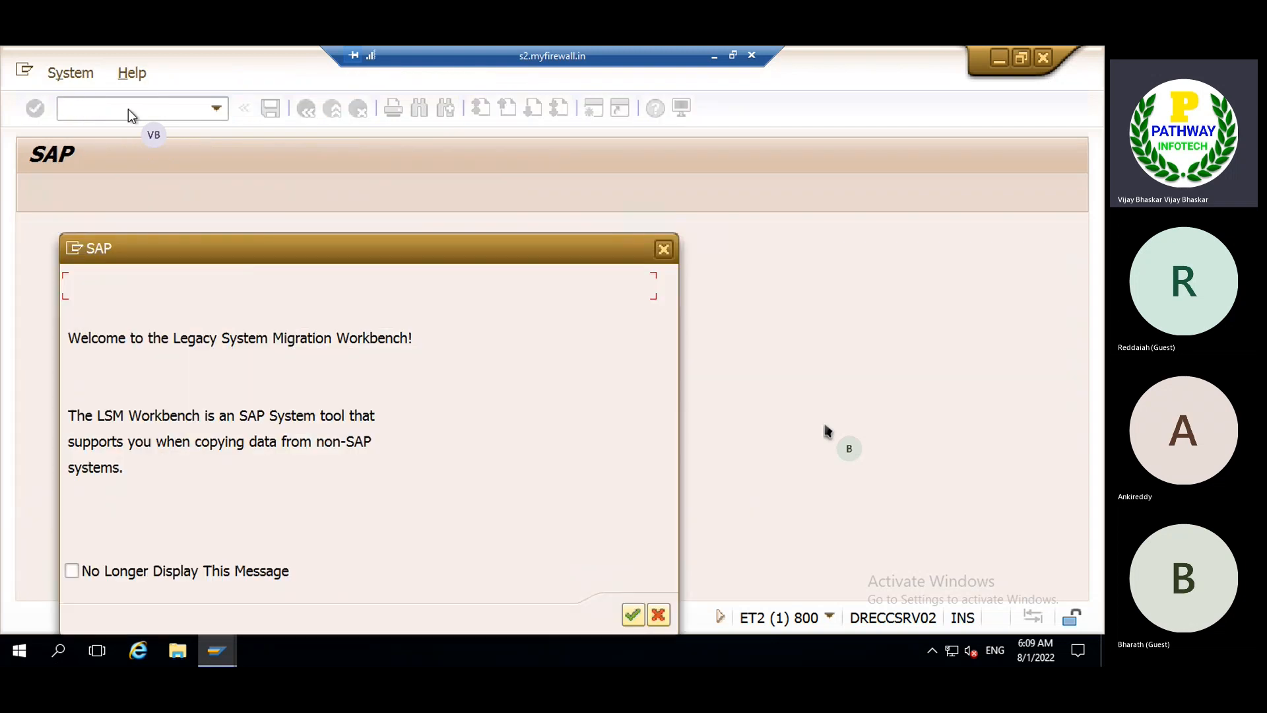
click(71, 571)
click(632, 615)
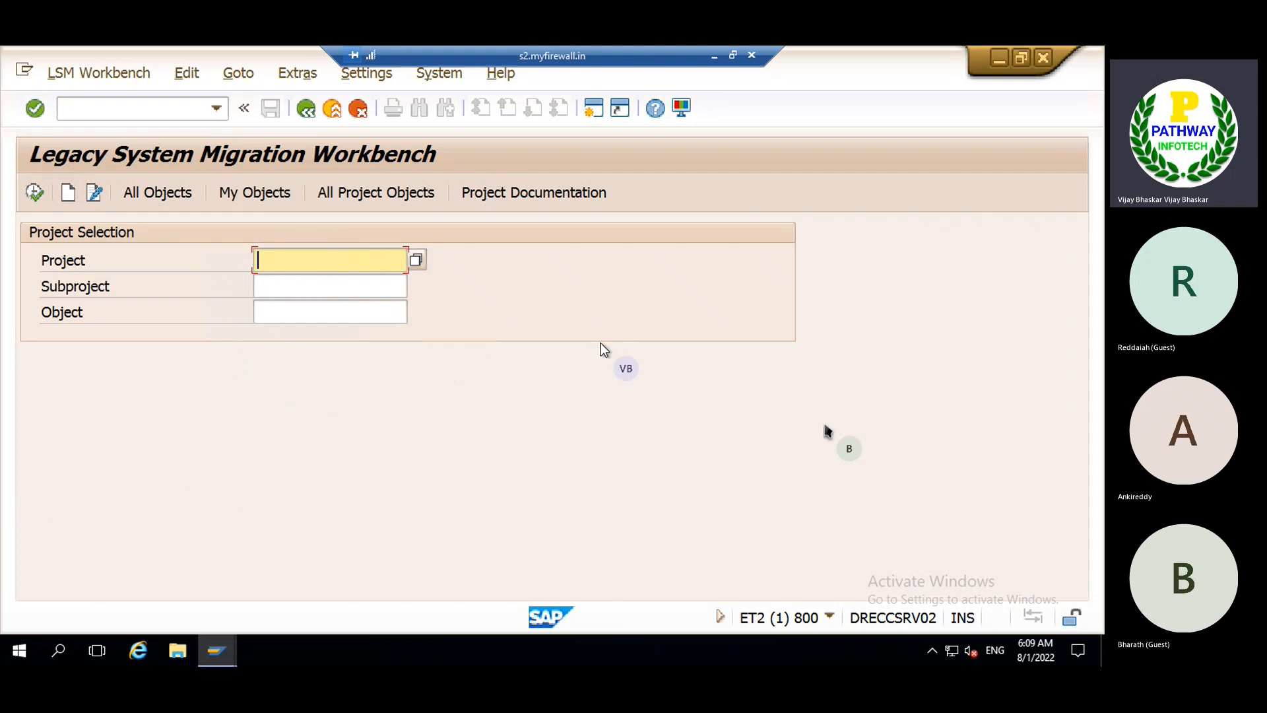
- Enter FI_GL_UOLOAD as the project and FI_GL_FSOO as the subproject in the project selection
text(F)
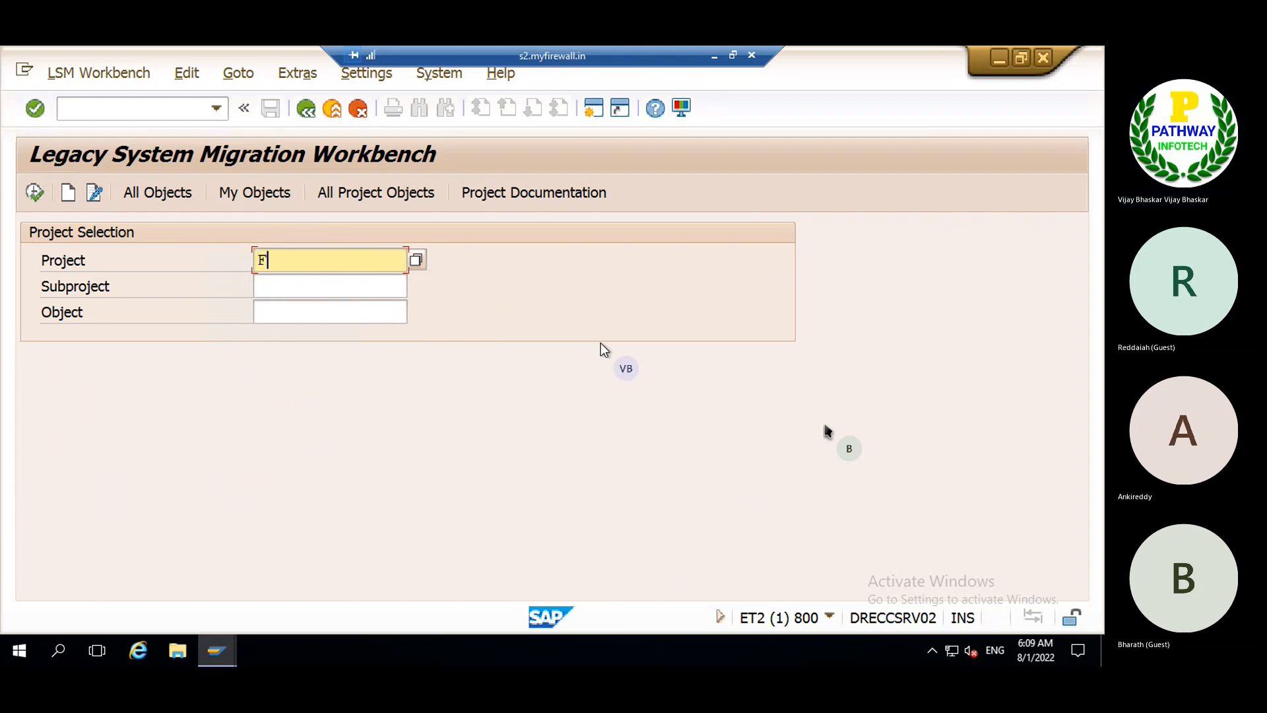
text(I_GL_)
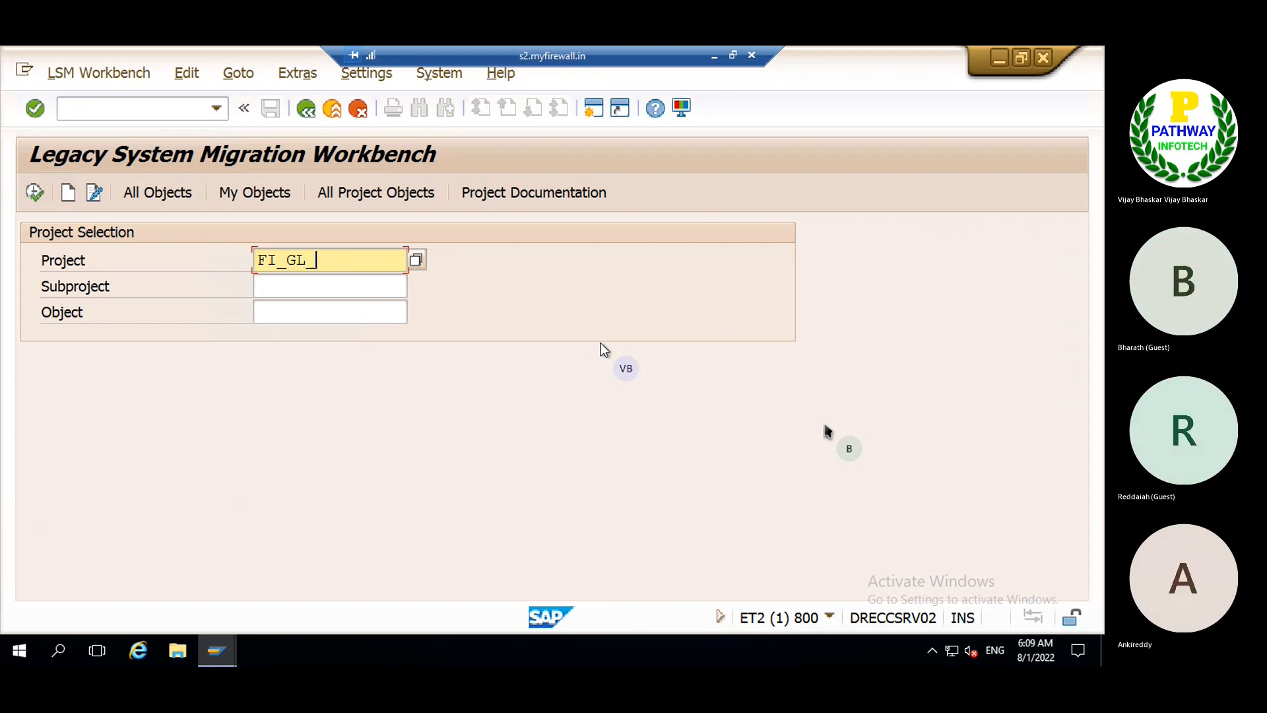
text(UOLOAD)
click(297, 288)
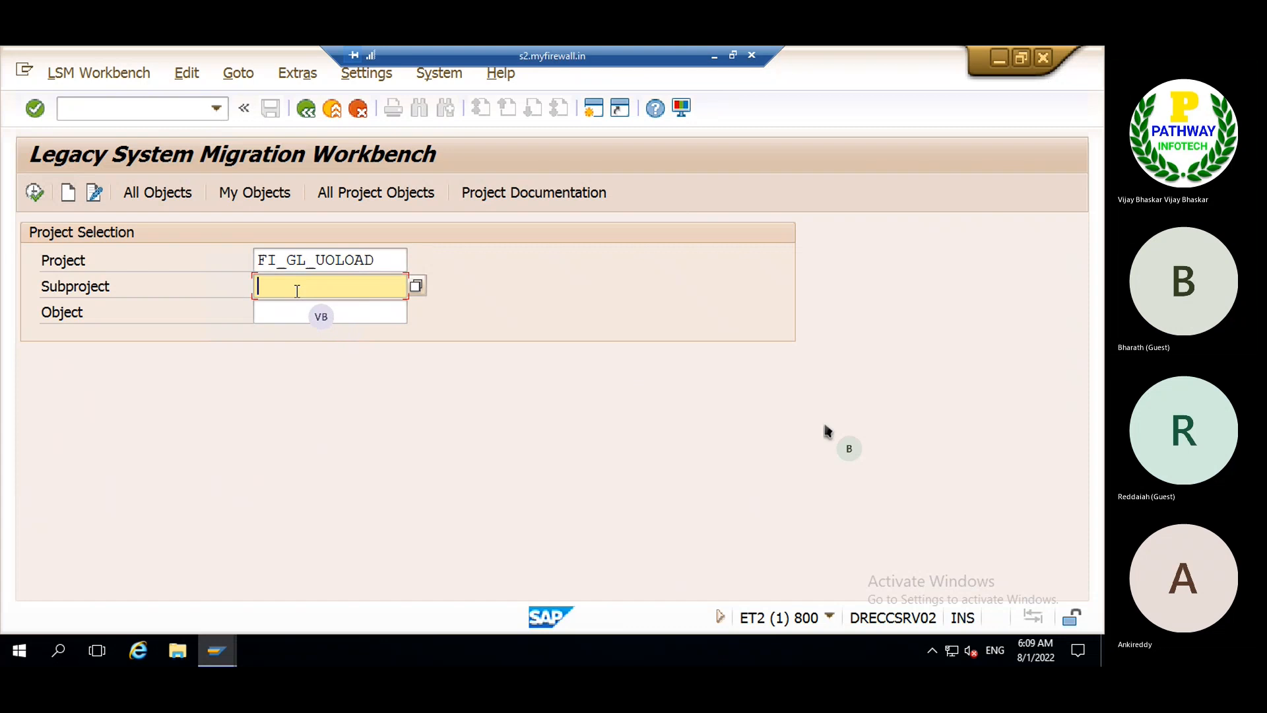
text(FI_GL_FSOO)
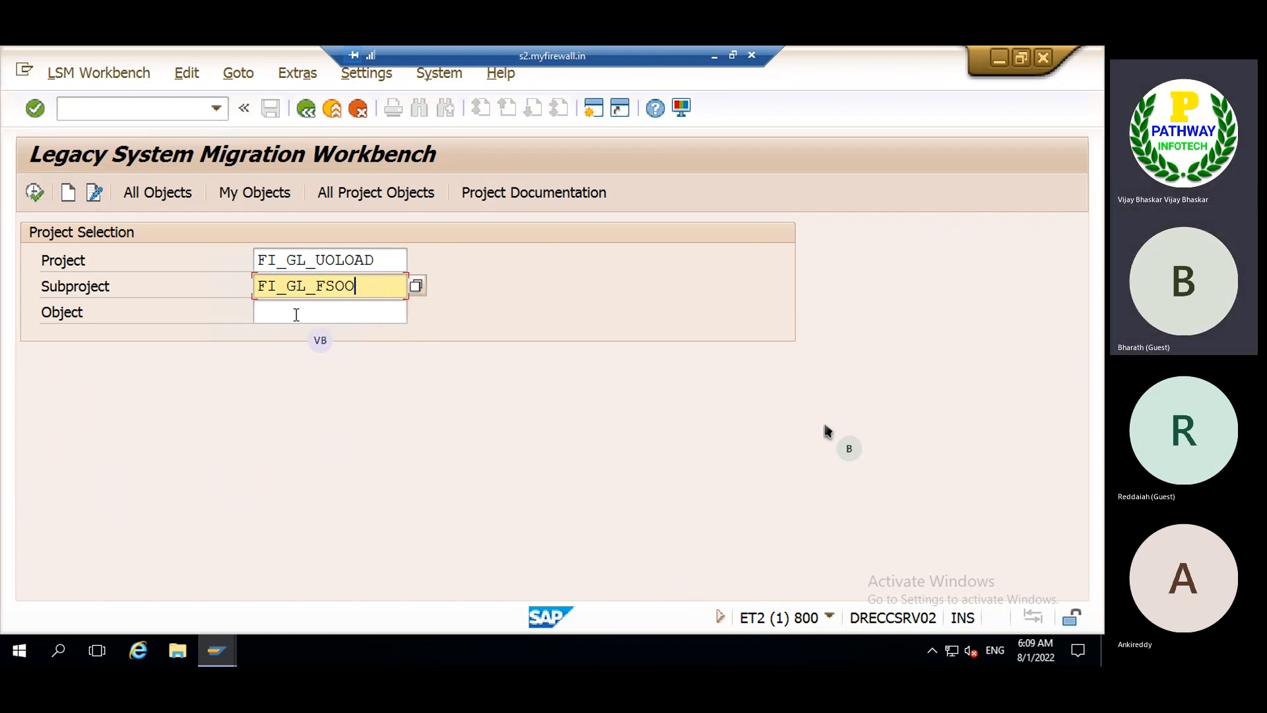
- Enter FI_GL_MASTER as the object and confirm the project selection
click(297, 314)
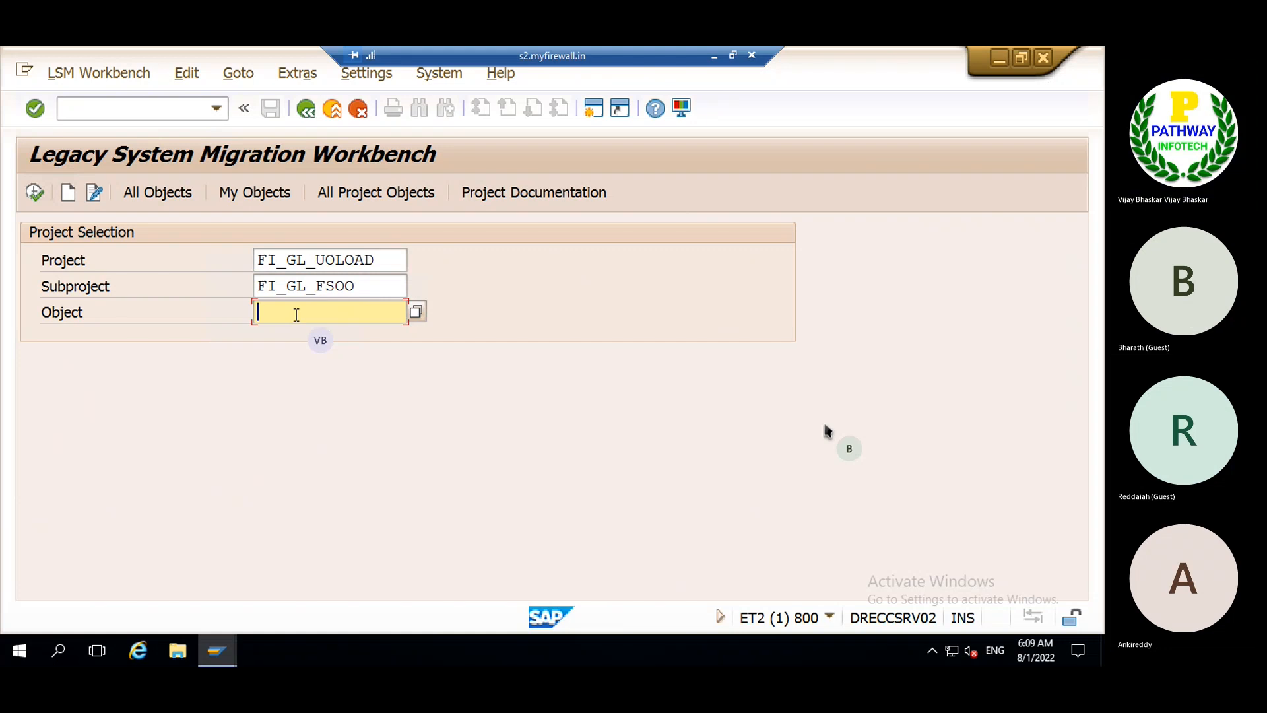
text(FI_GL)
key(BackSpace)
text(_Mas)
key(BackSpace)
key(BackSpace)
text(AS)
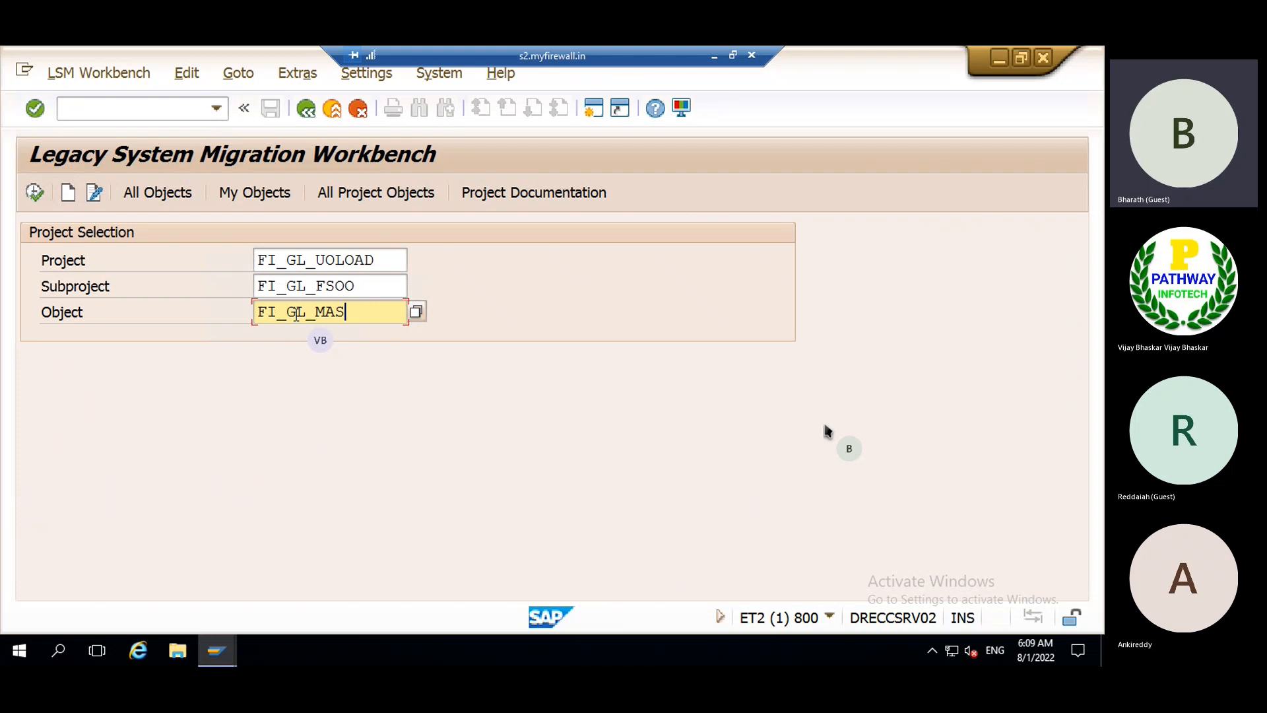
text(TER)
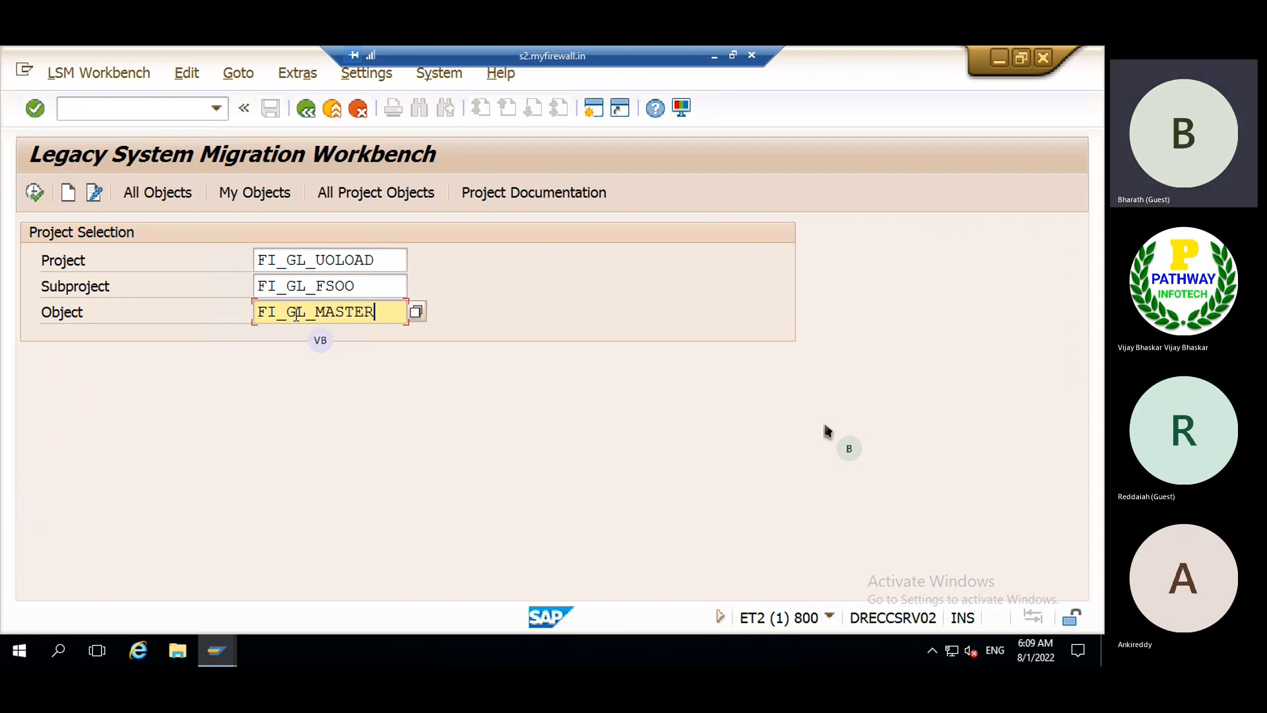
key(Return)
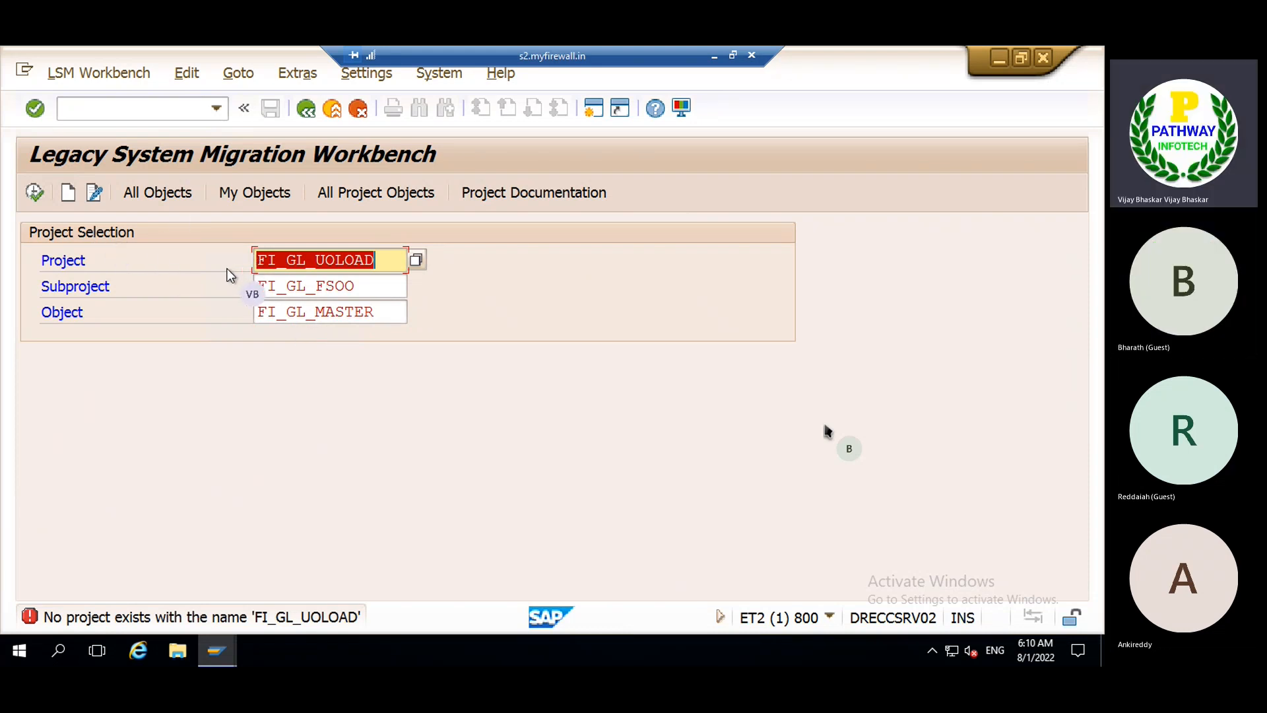
- Create the project FI_GL_UOLOAD with the description "GL Master Data Upload"
click(70, 197)
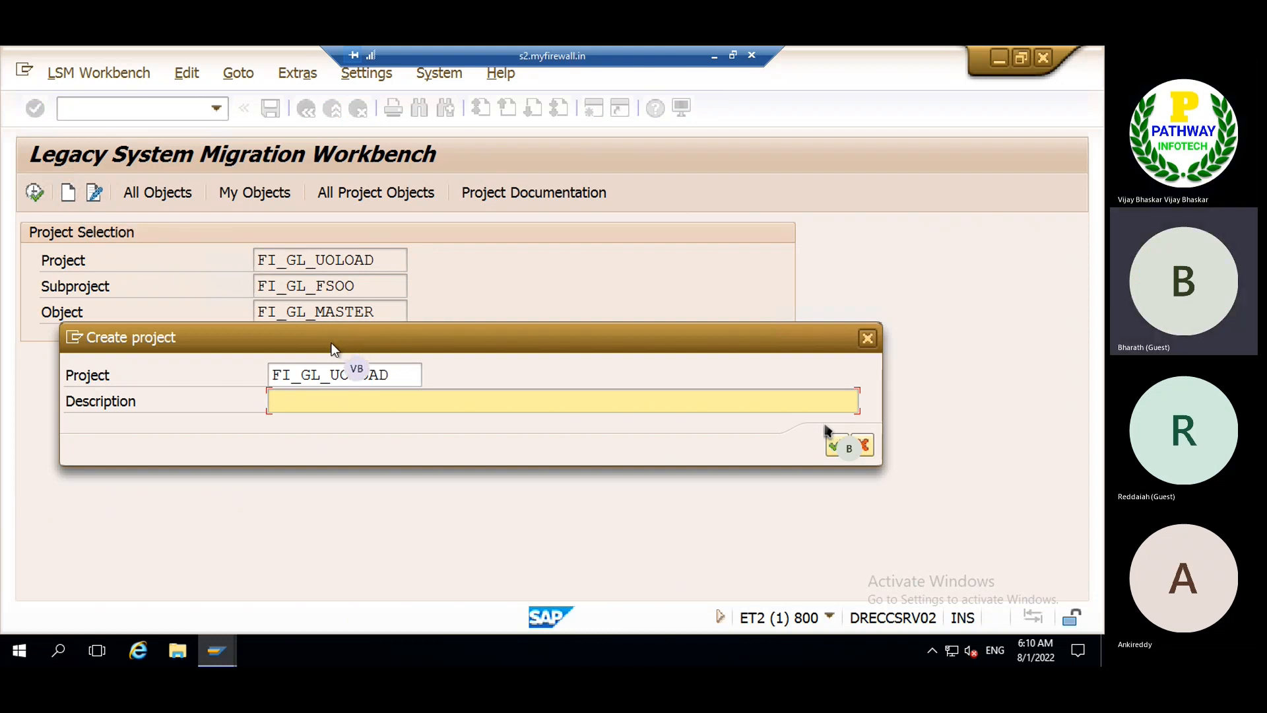
text(G)
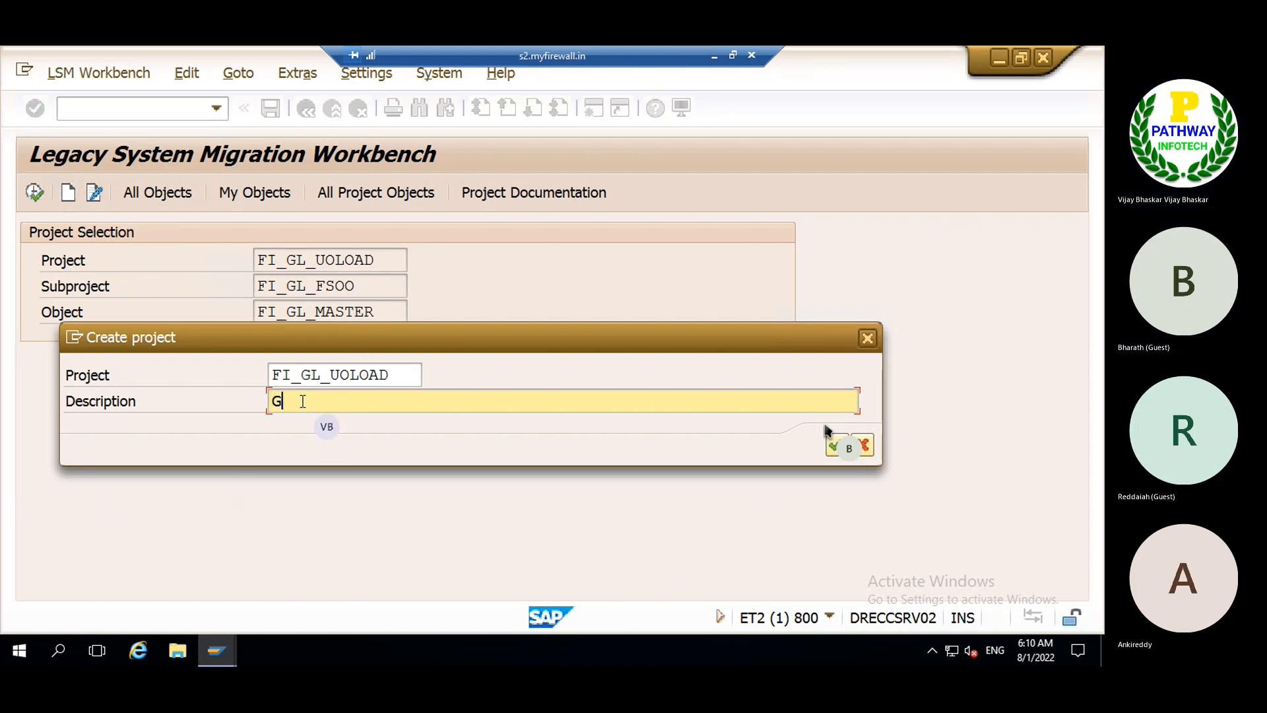
text(L as)
key(BackSpace)
key(BackSpace)
text(Master adata)
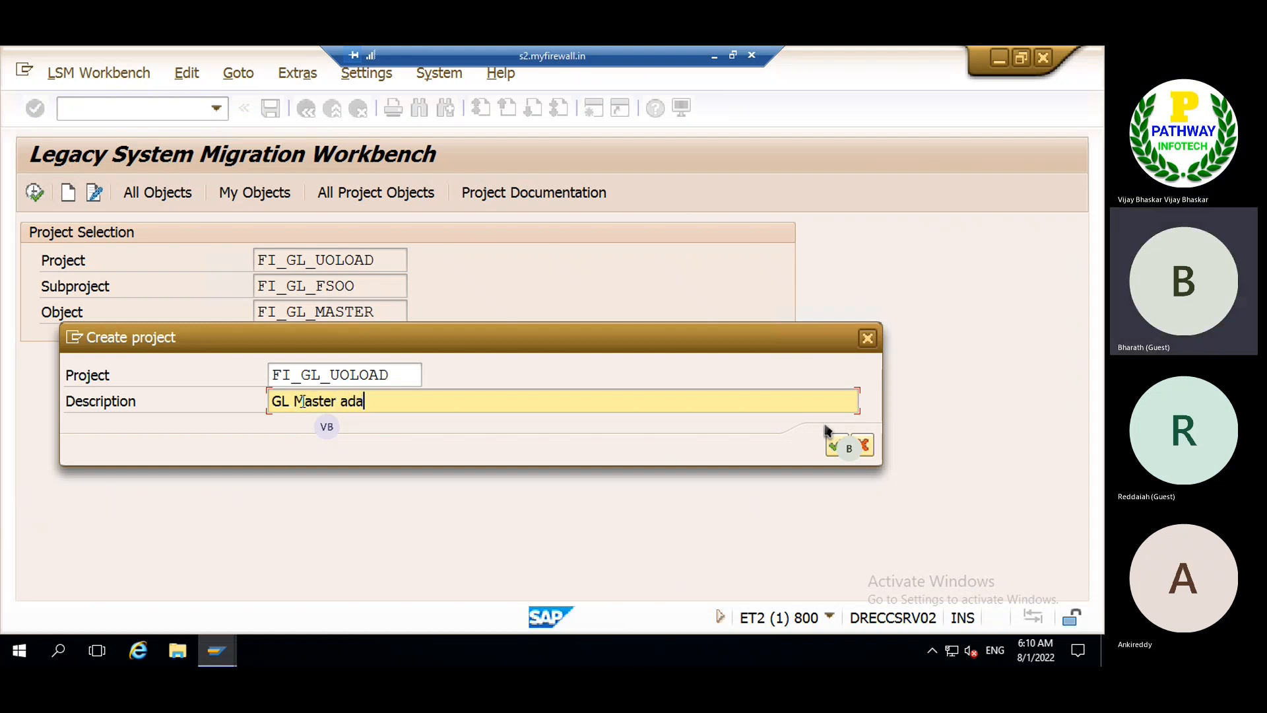
key(BackSpace)
key(BackSpace)
key(BackSpace)
key(BackSpace)
key(BackSpace)
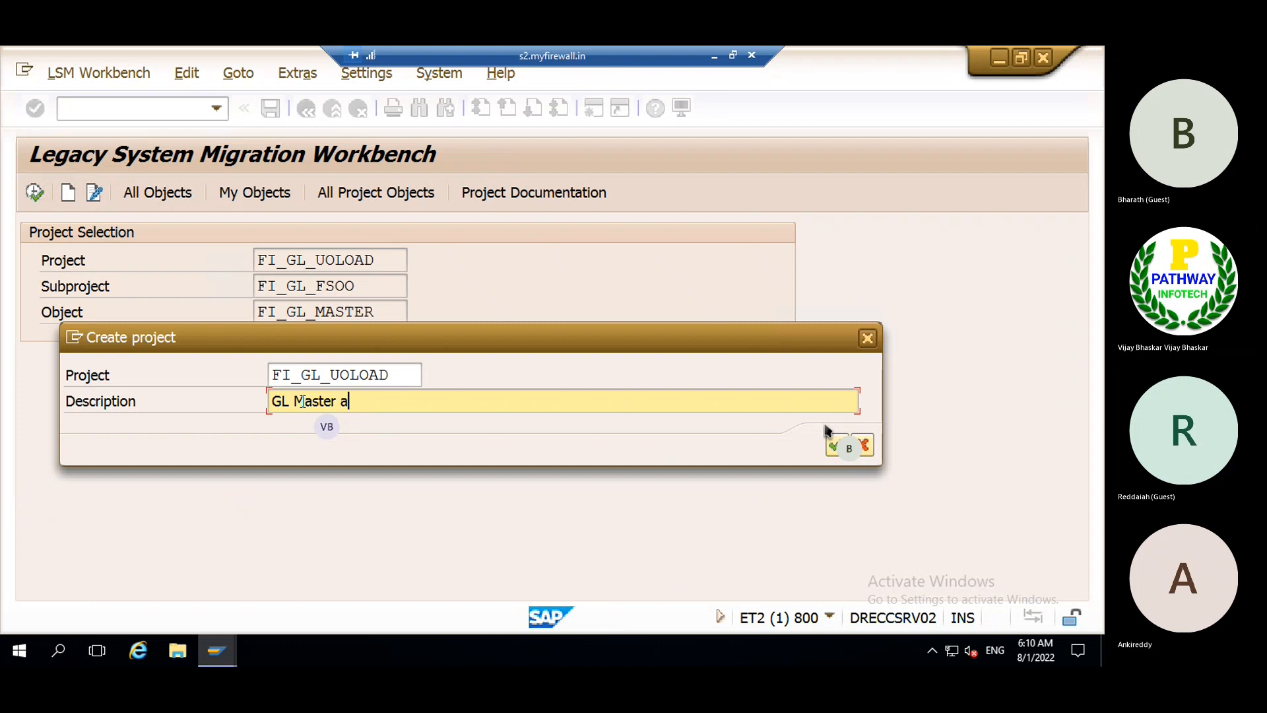
key(BackSpace)
text(Data Uplod)
key(BackSpace)
text(as)
key(BackSpace)
text(d)
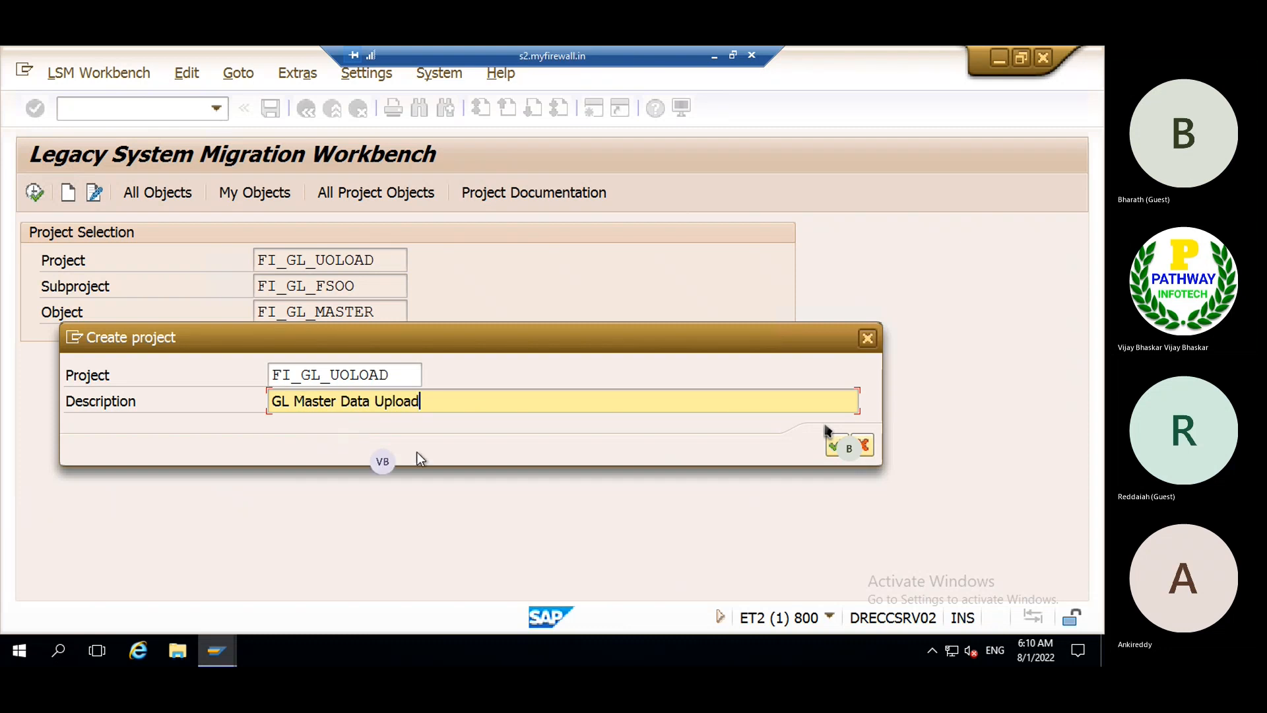
click(835, 447)
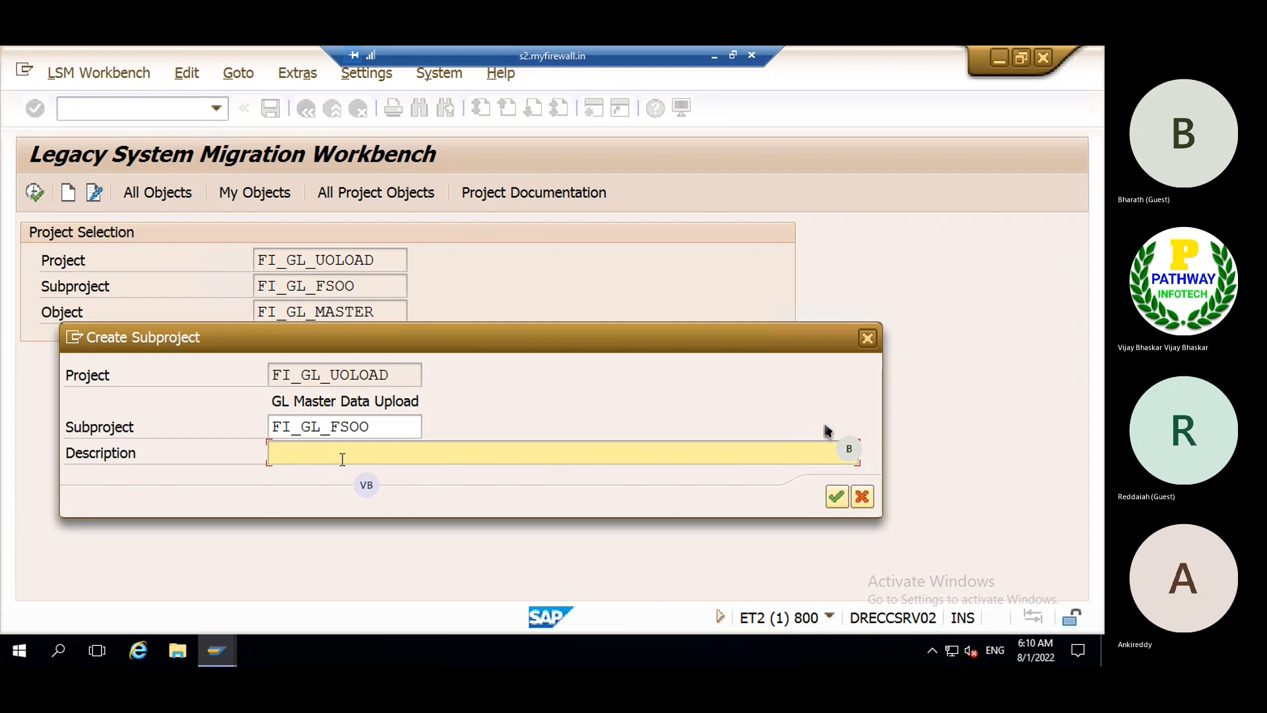
- Create the subproject with the description "GL Masters Uplaod" and the object with the name "GL Master Upload"
text(GL Masters Uplaod)
click(836, 498)
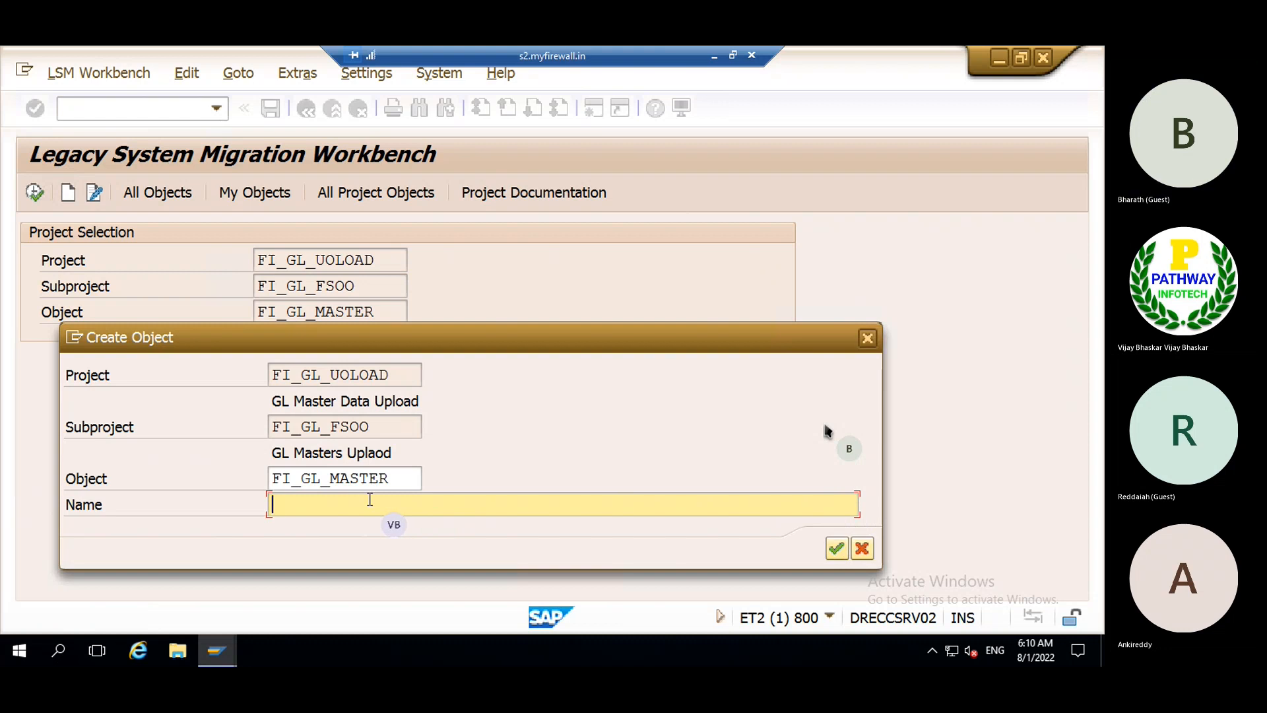
text(GL Master Upload)
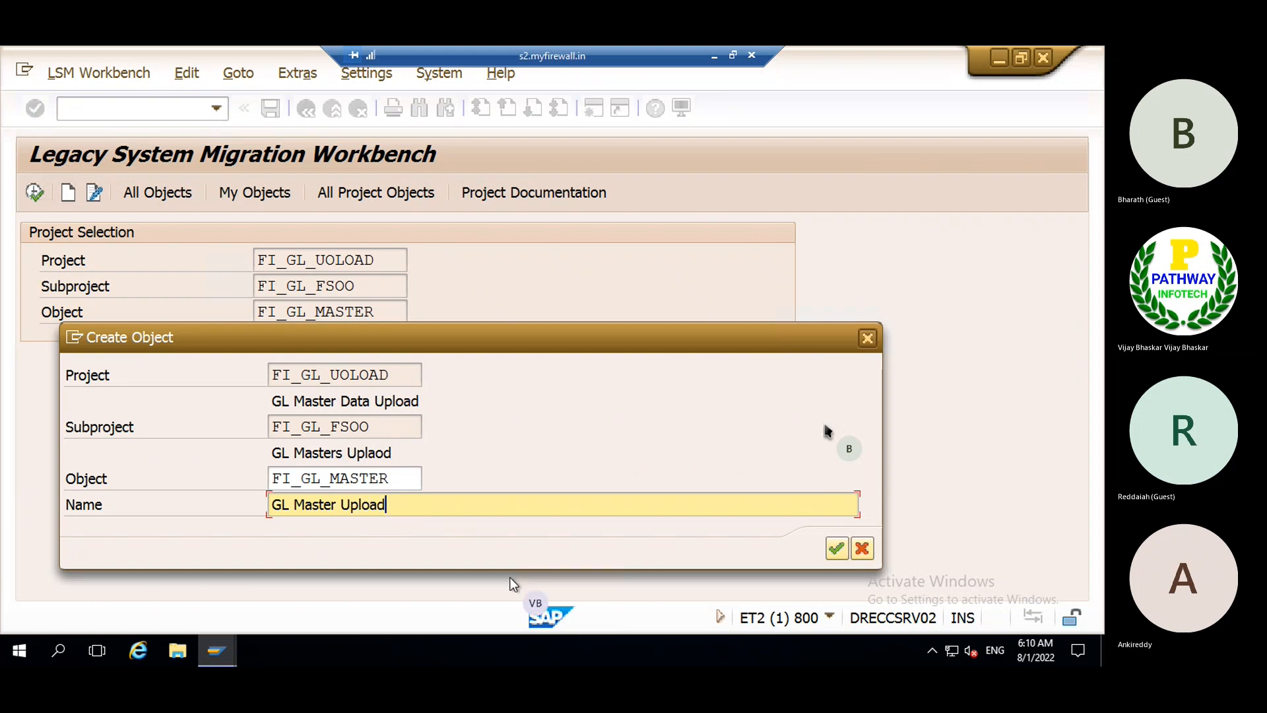
click(835, 548)
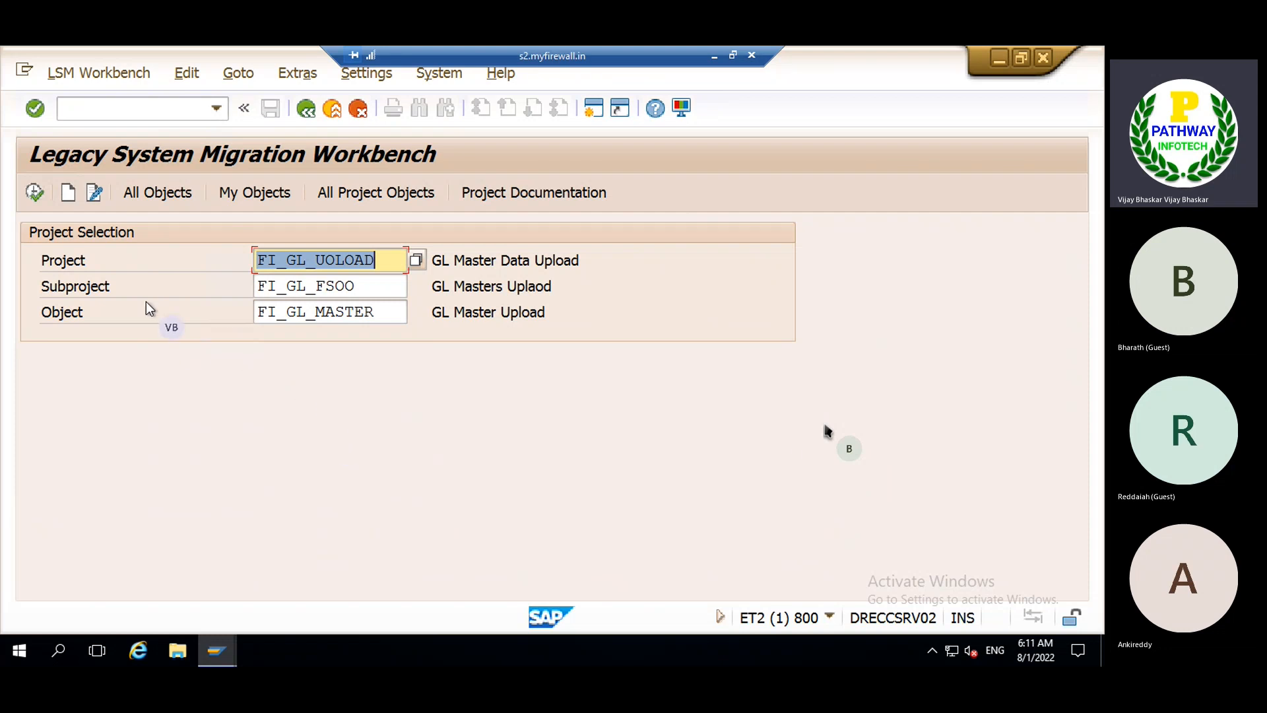
- Open the object's process steps and bring up Define Object Attributes in change mode
click(34, 192)
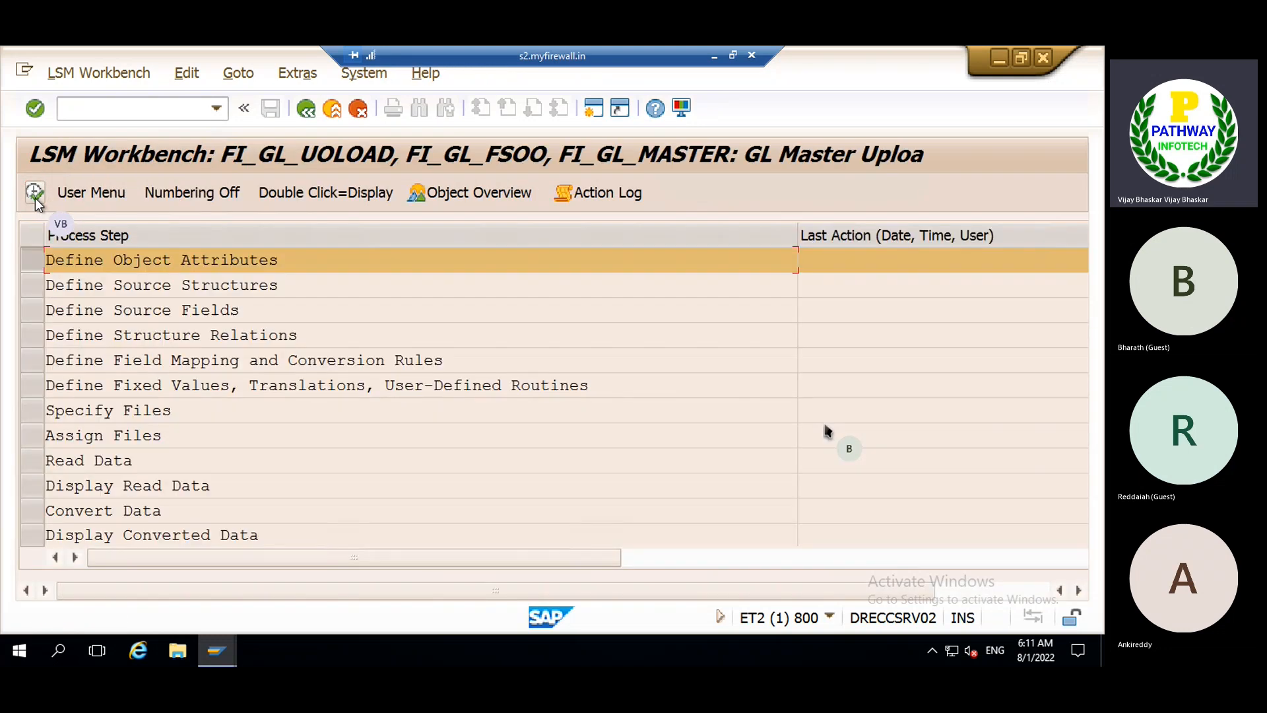
double_click(94, 260)
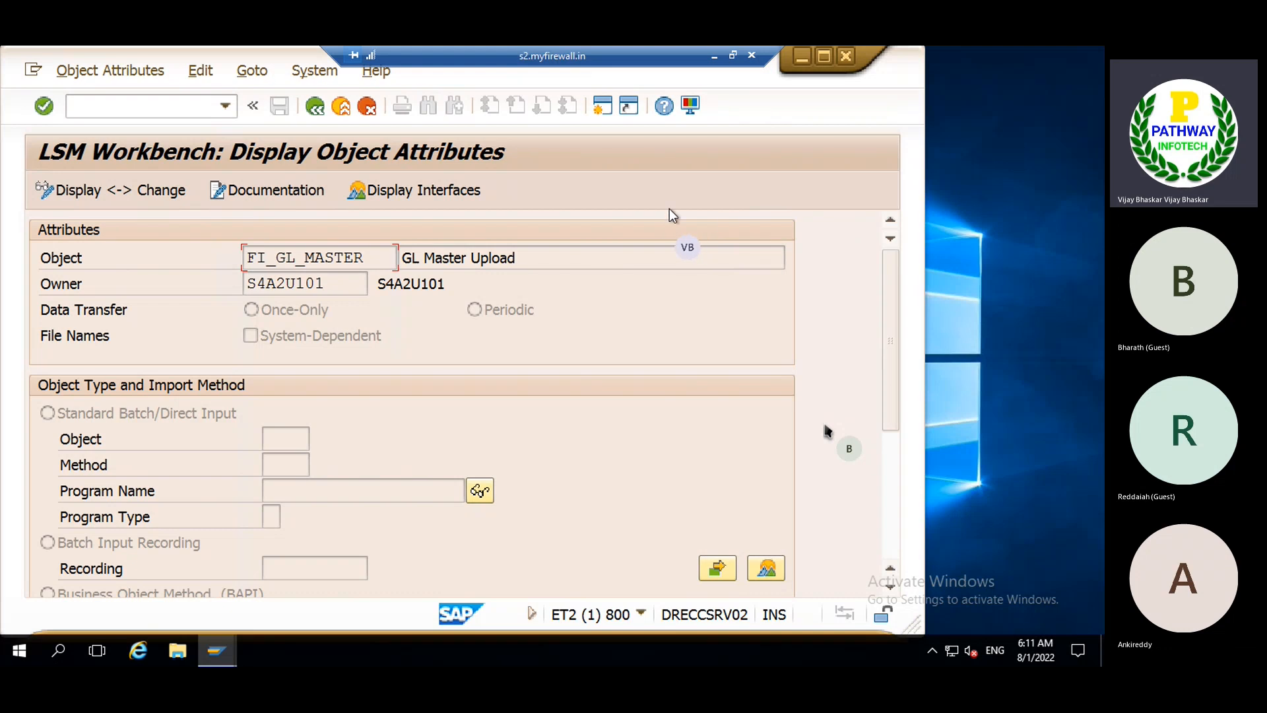
click(824, 57)
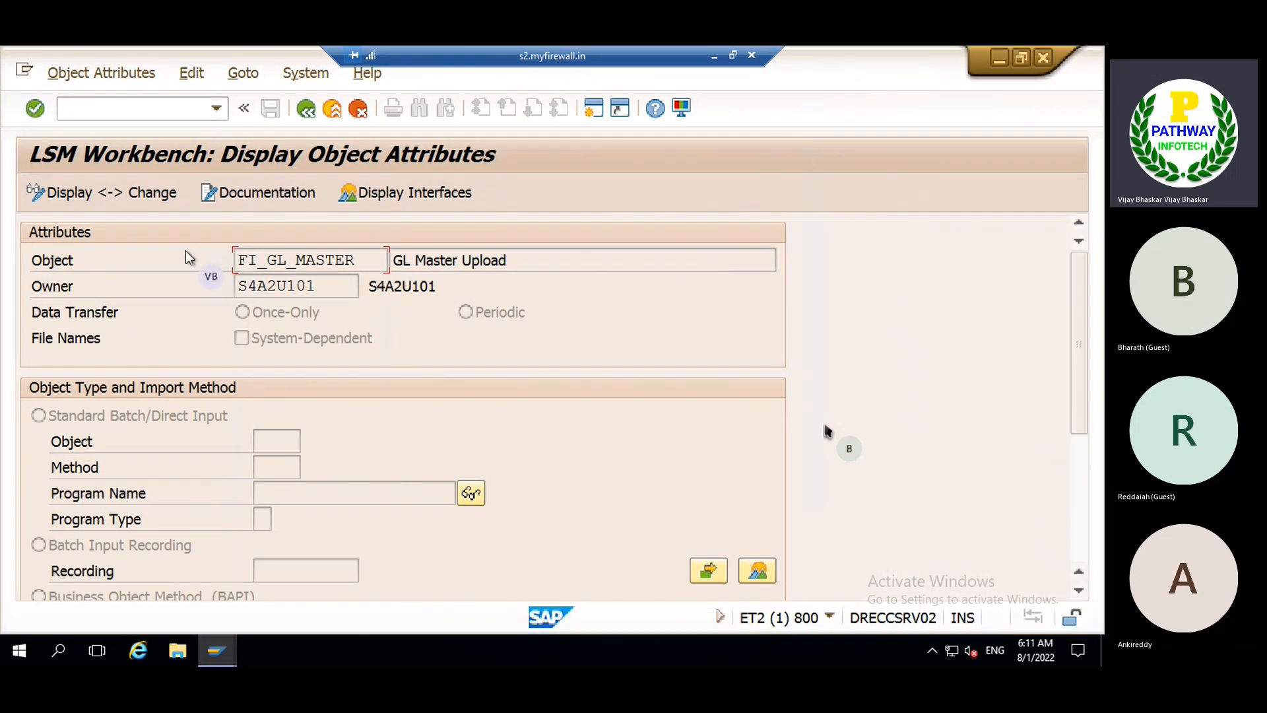
click(61, 196)
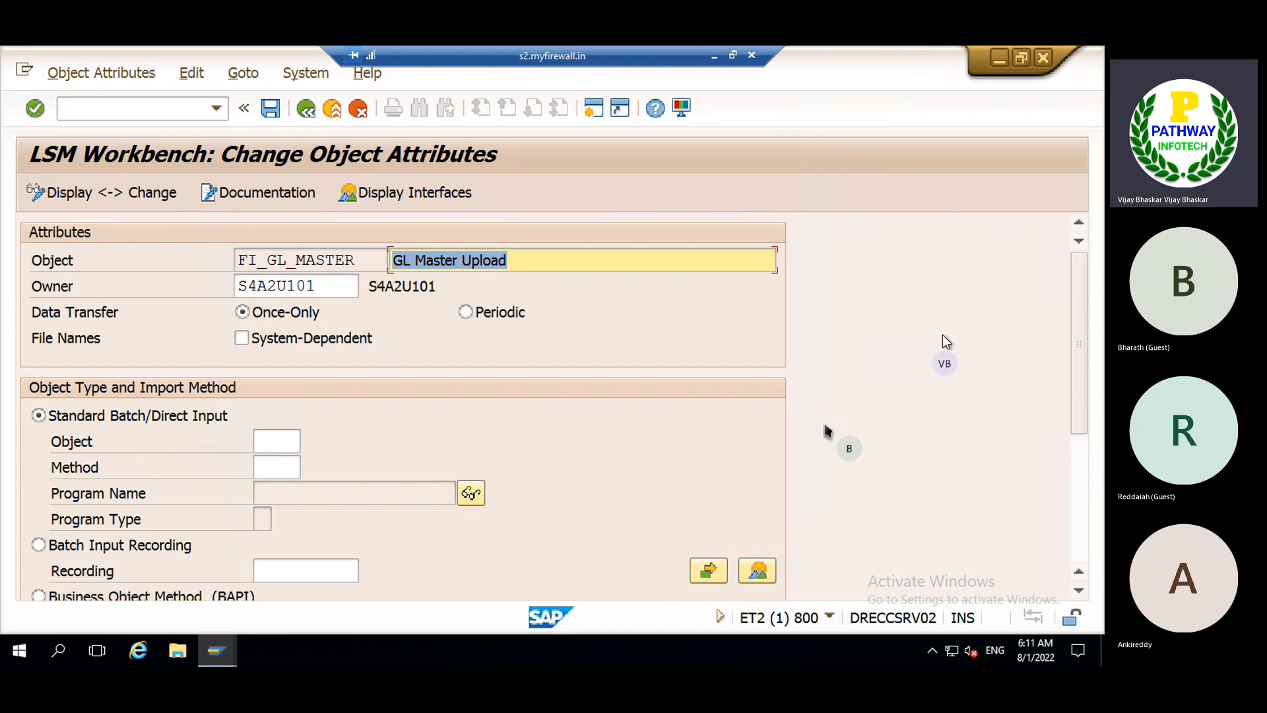
- Choose Batch Input Recording as the import method and enter ZFS00 as the recording
drag(1075, 281, 1080, 314)
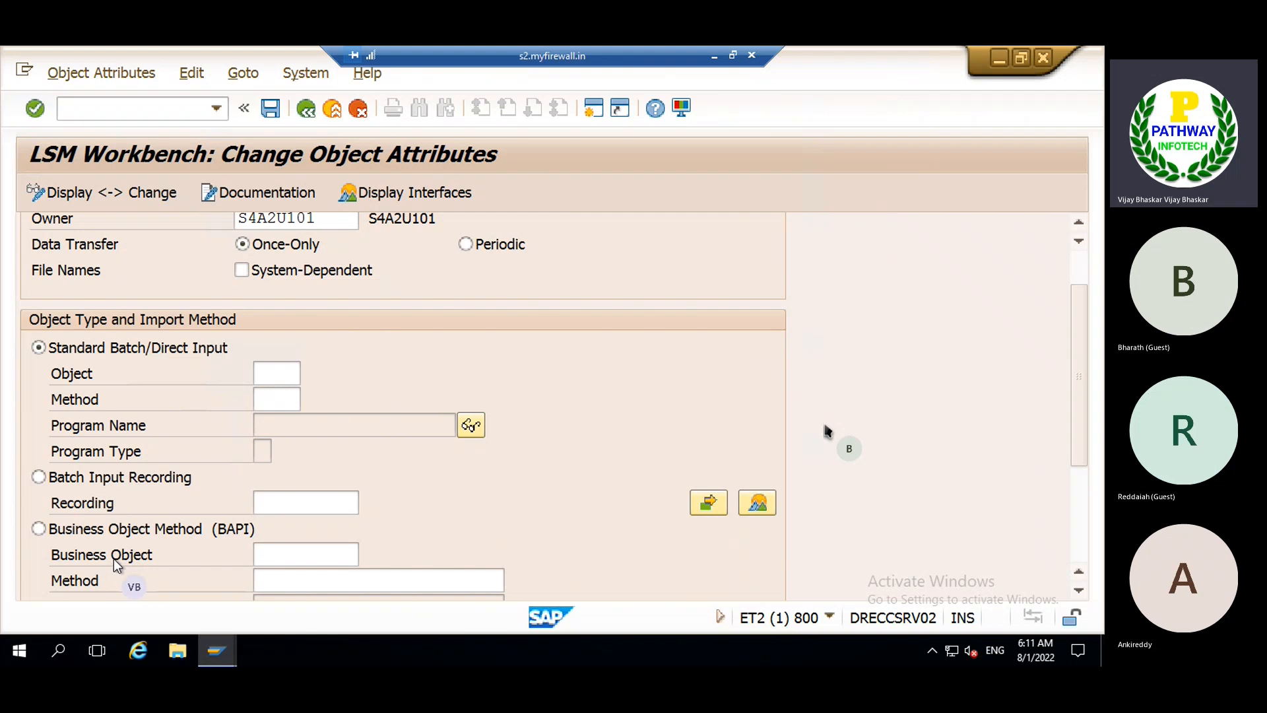
drag(1078, 343, 1079, 454)
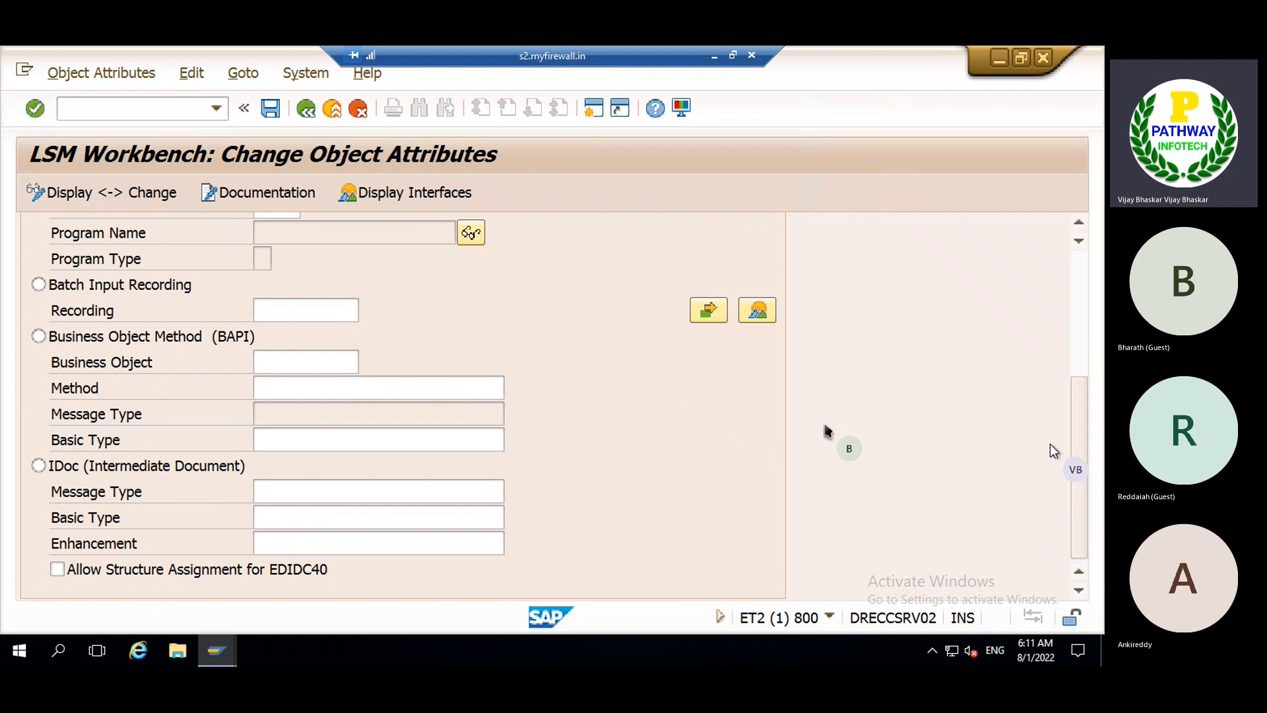
drag(1082, 474, 1080, 450)
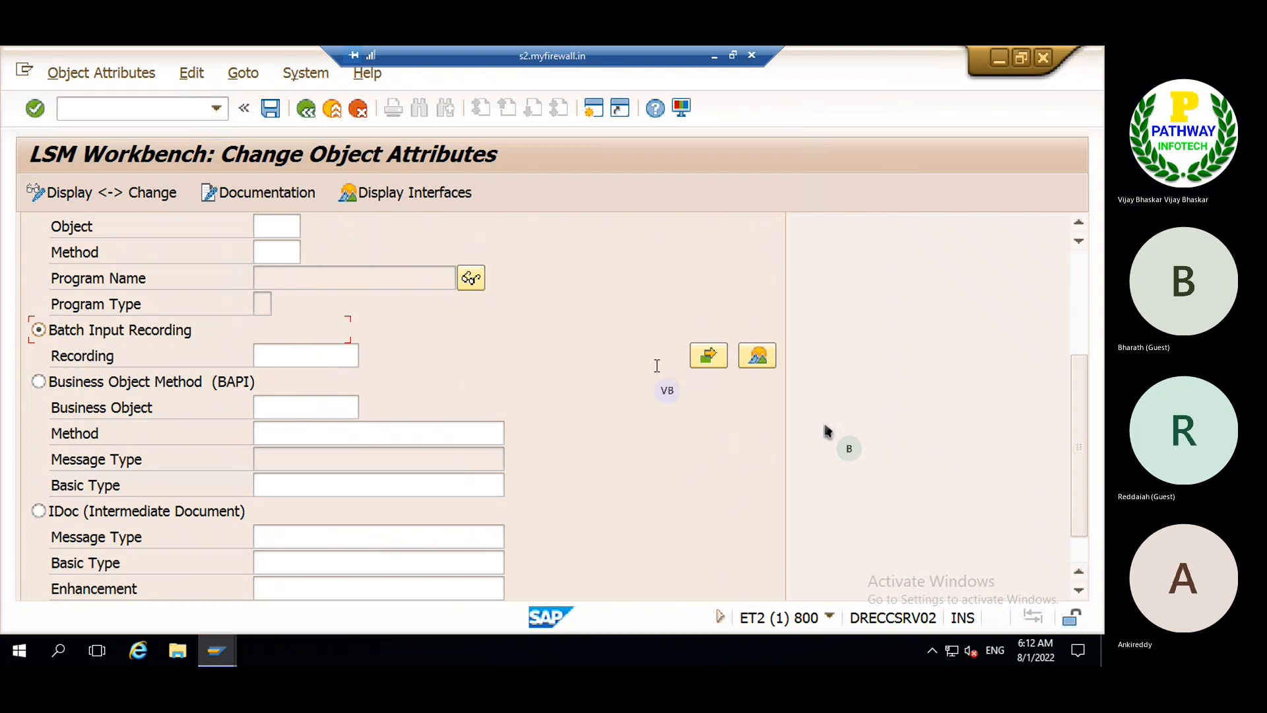
click(325, 355)
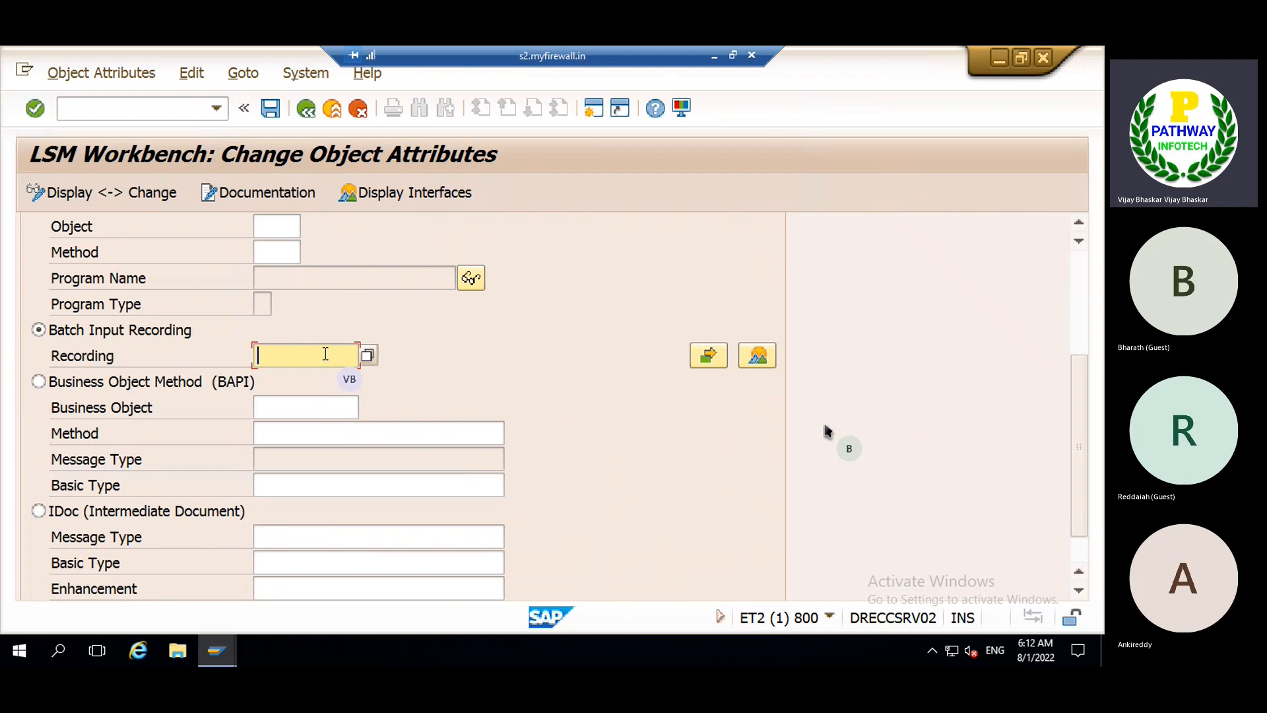
click(709, 356)
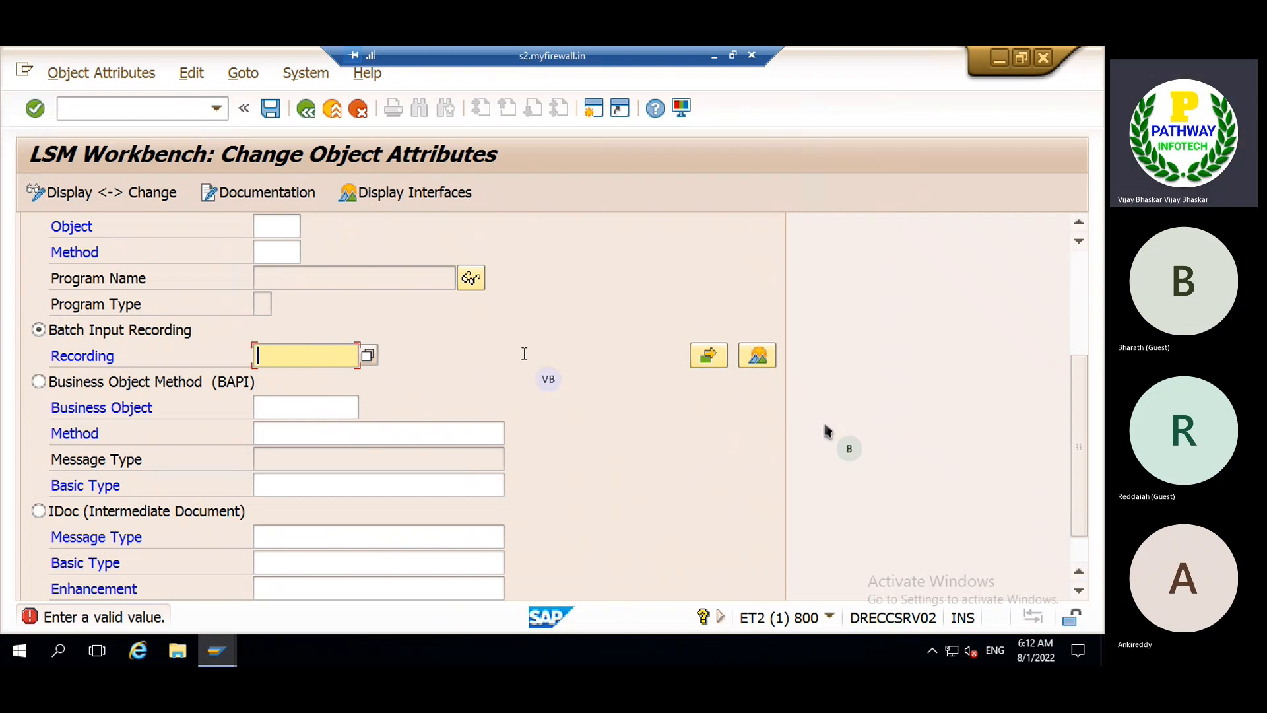
text(ZFS00)
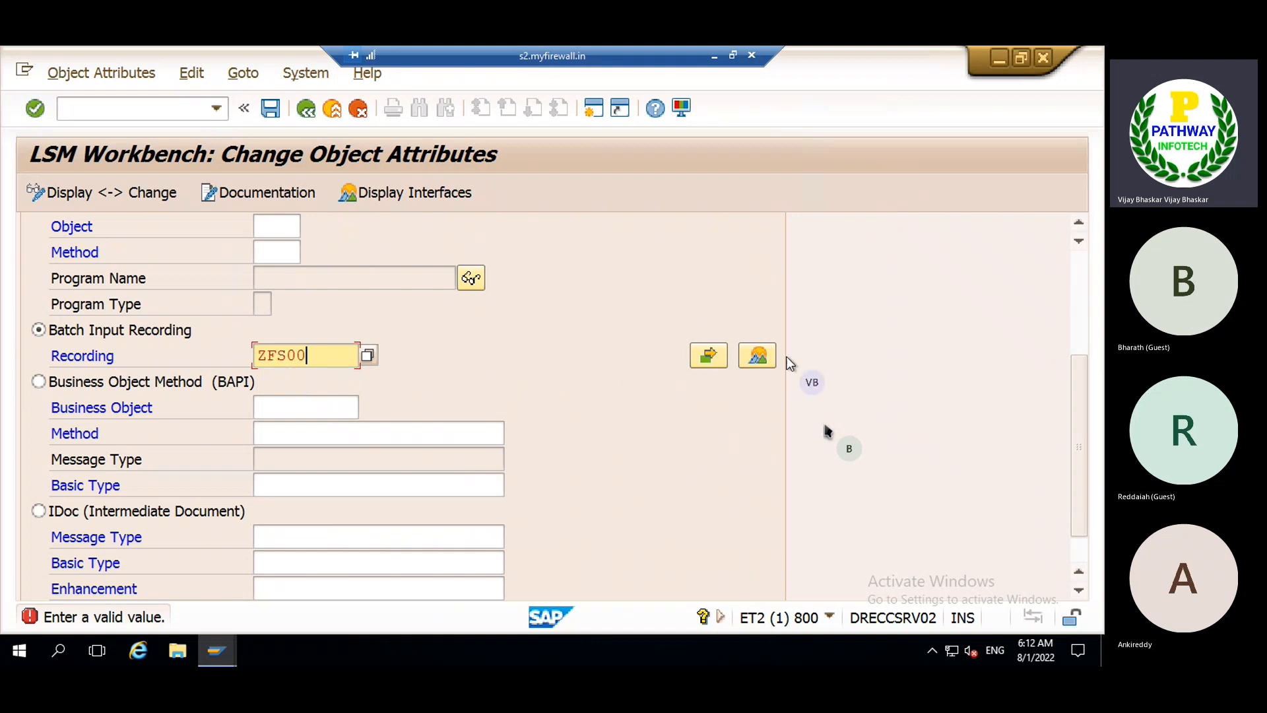
- View the overview of the project's recordings and return to the object attributes
click(698, 358)
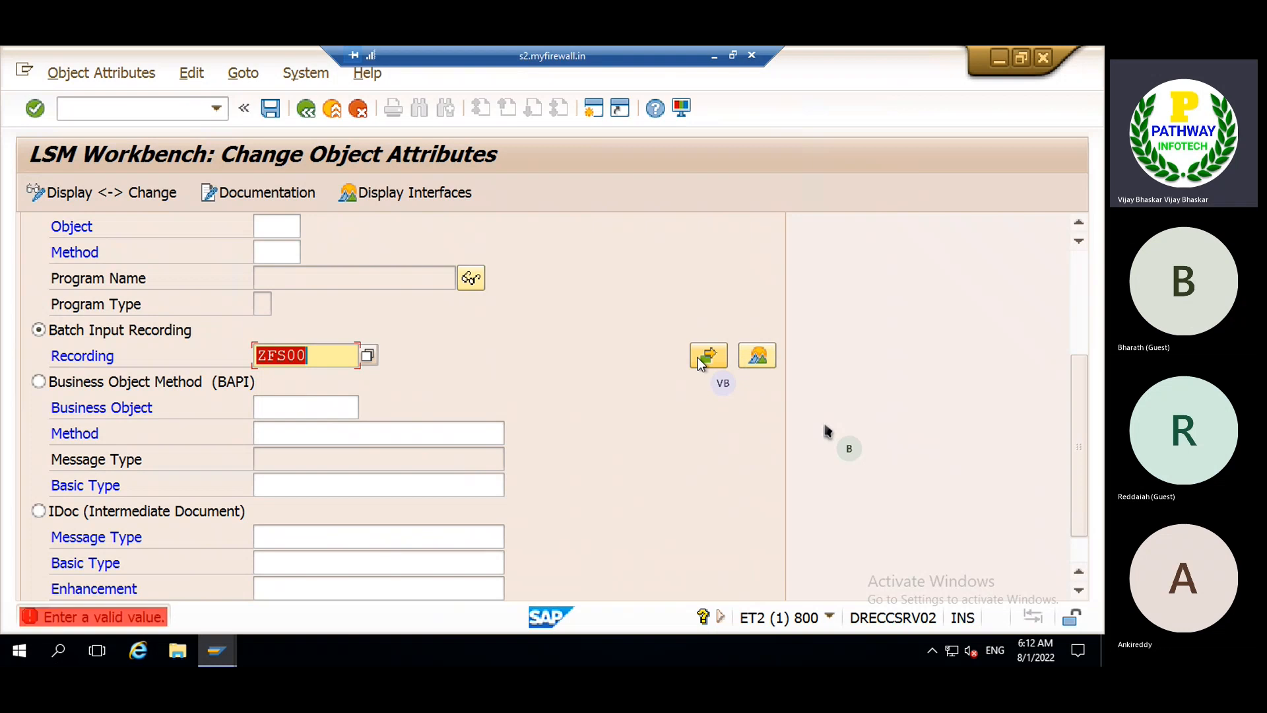
click(767, 356)
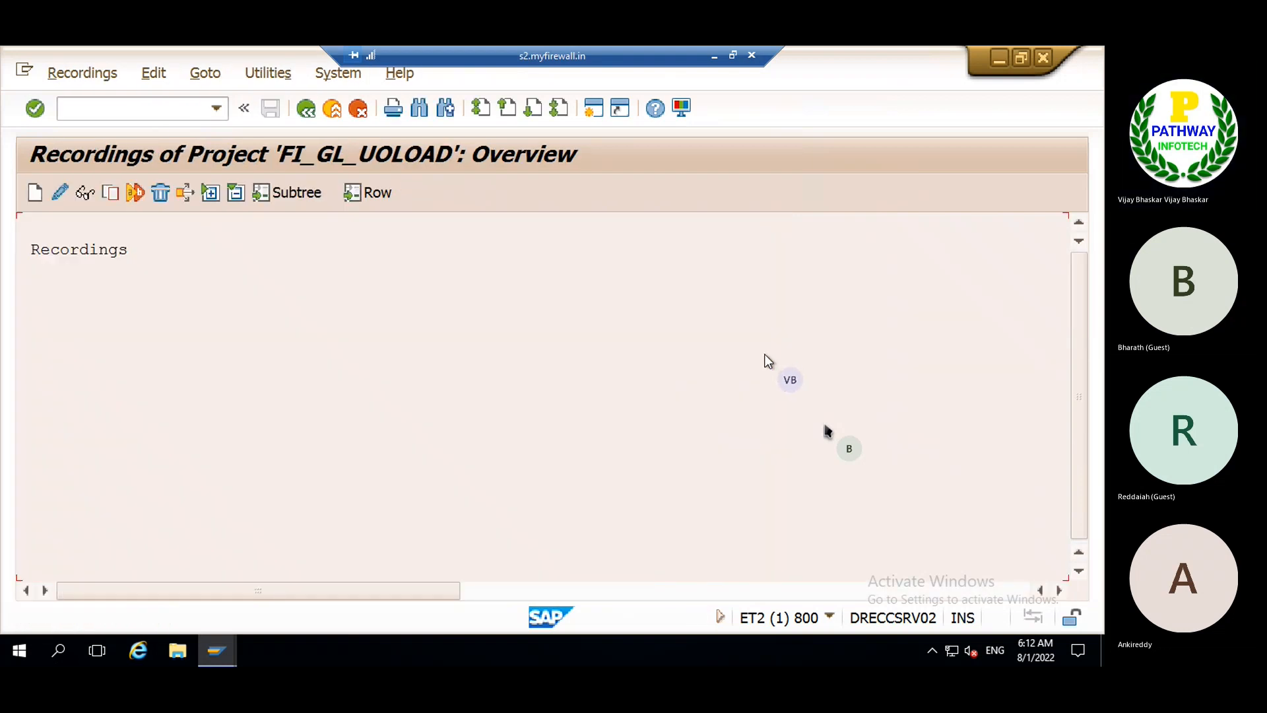
click(304, 112)
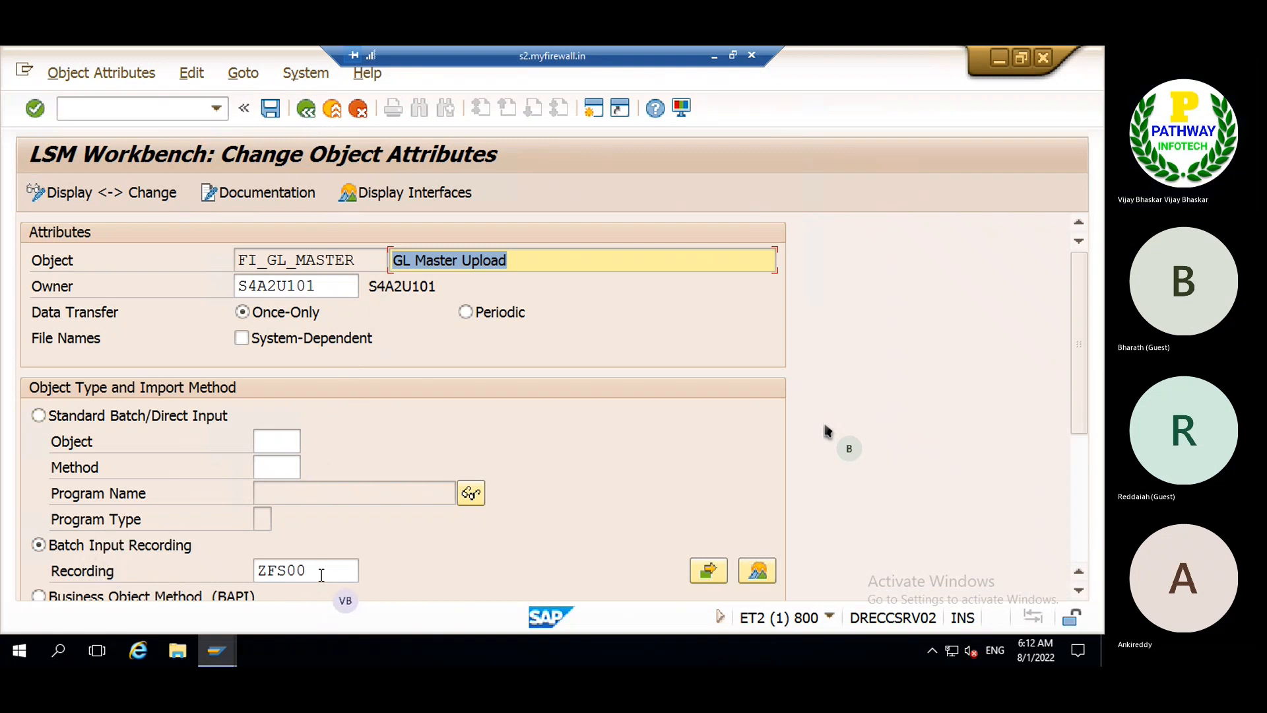
- Open the overview of the project's recordings from the object's Batch Input Recording settings
drag(308, 571, 256, 570)
click(255, 570)
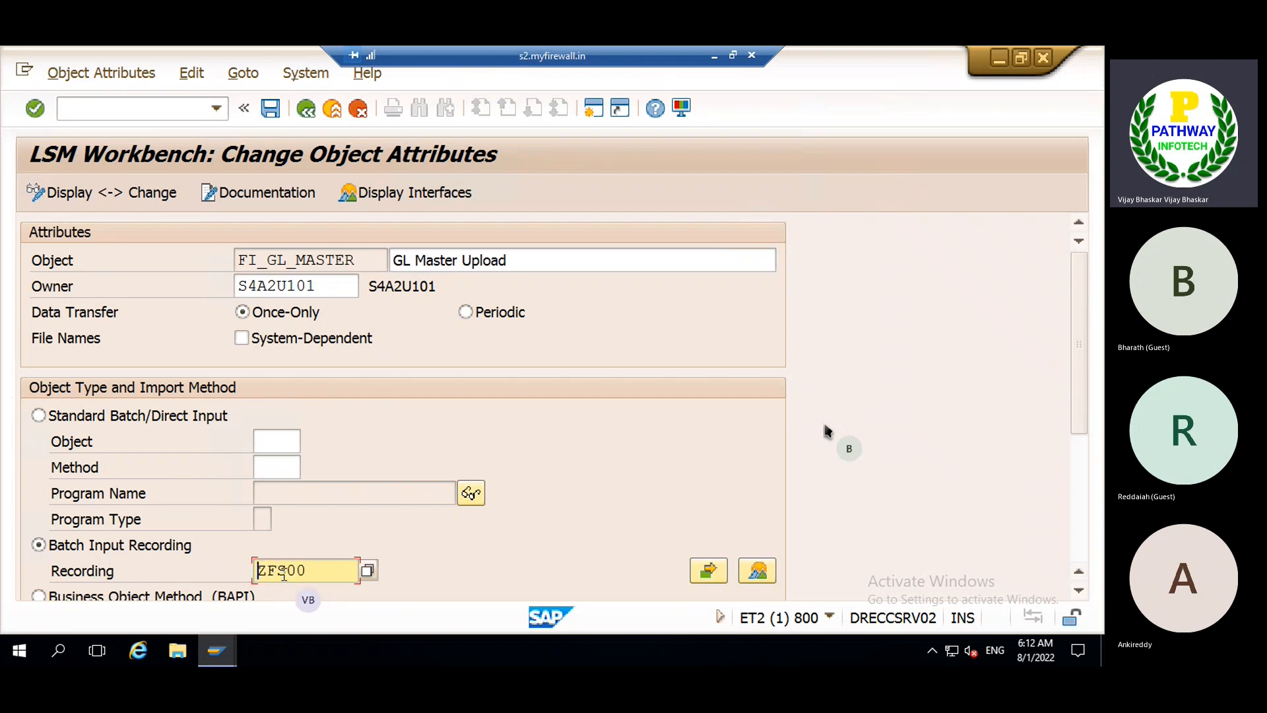
scroll(448, 525, down, 1)
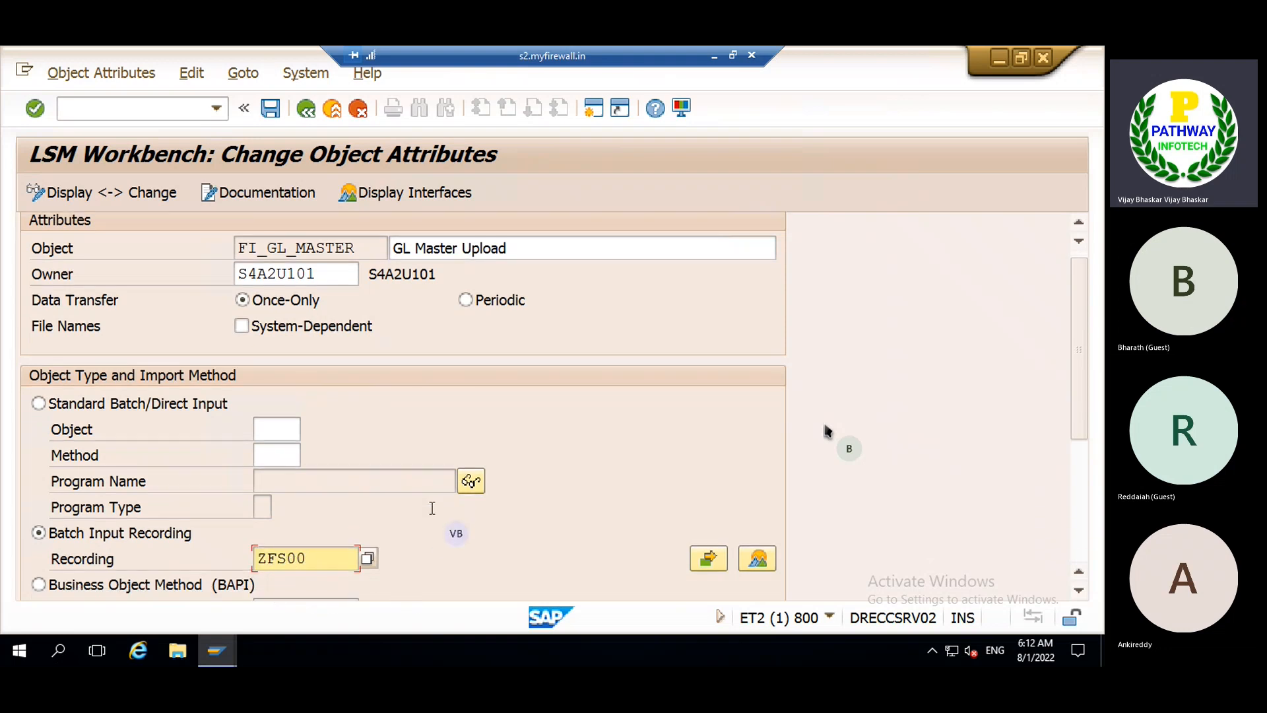
click(758, 559)
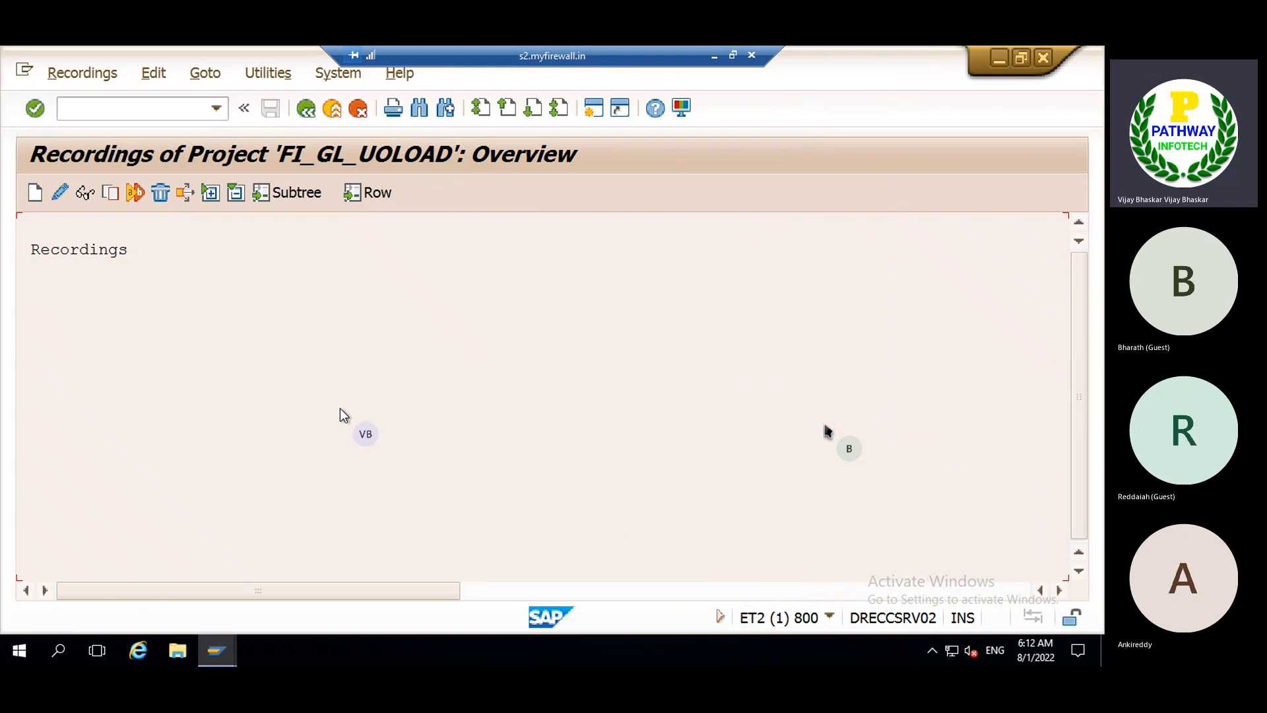
- Create the recording ZFS00 with the description "GL Master data upload"
click(37, 197)
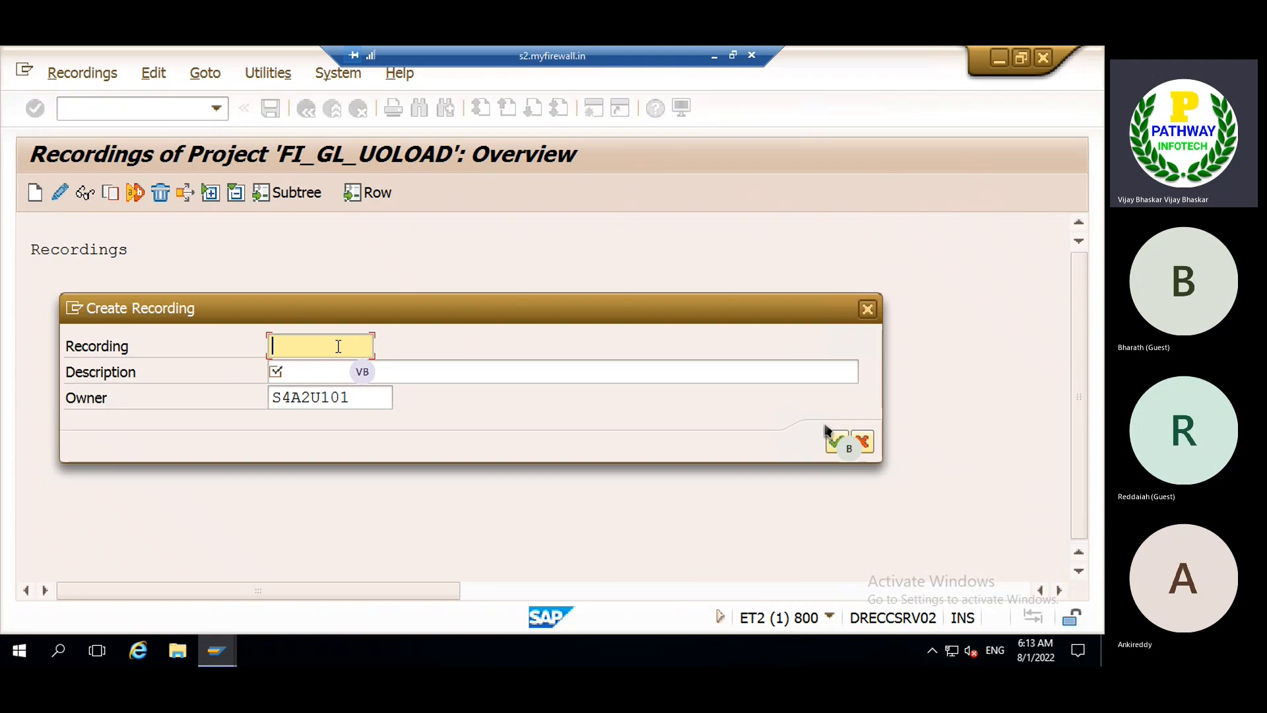
text(ZFS)
key(Down)
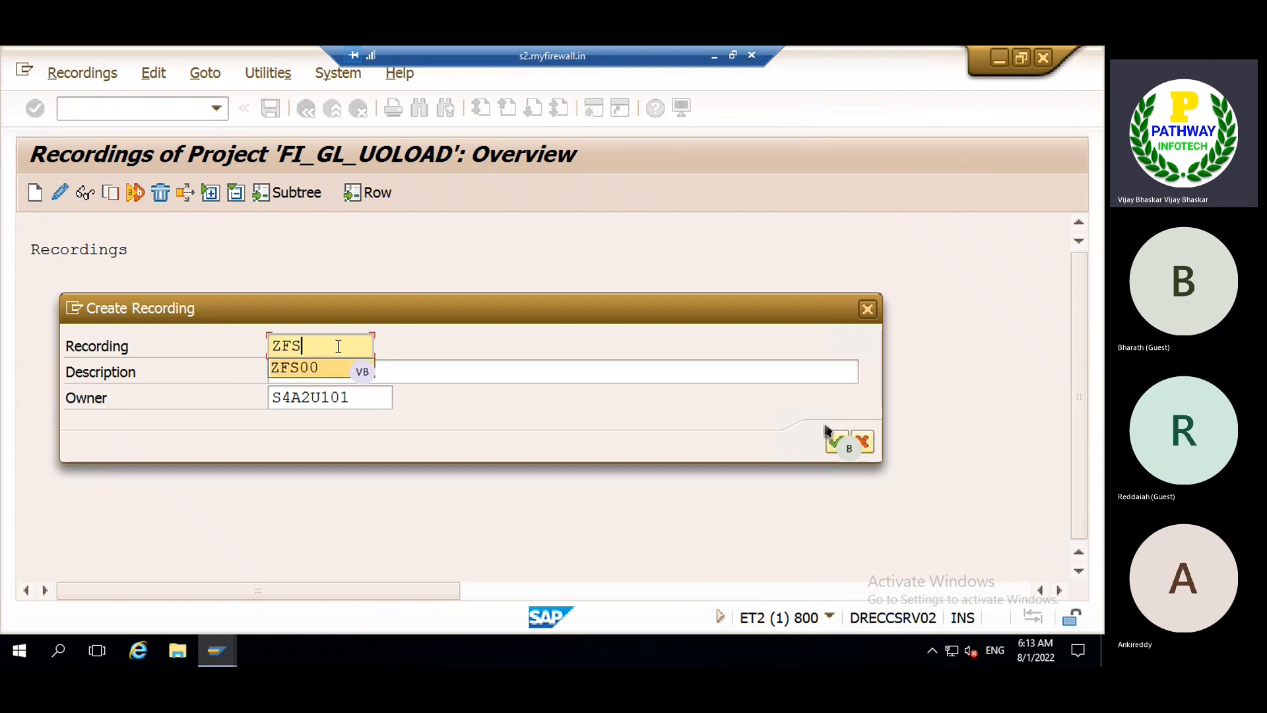
key(Return)
click(306, 372)
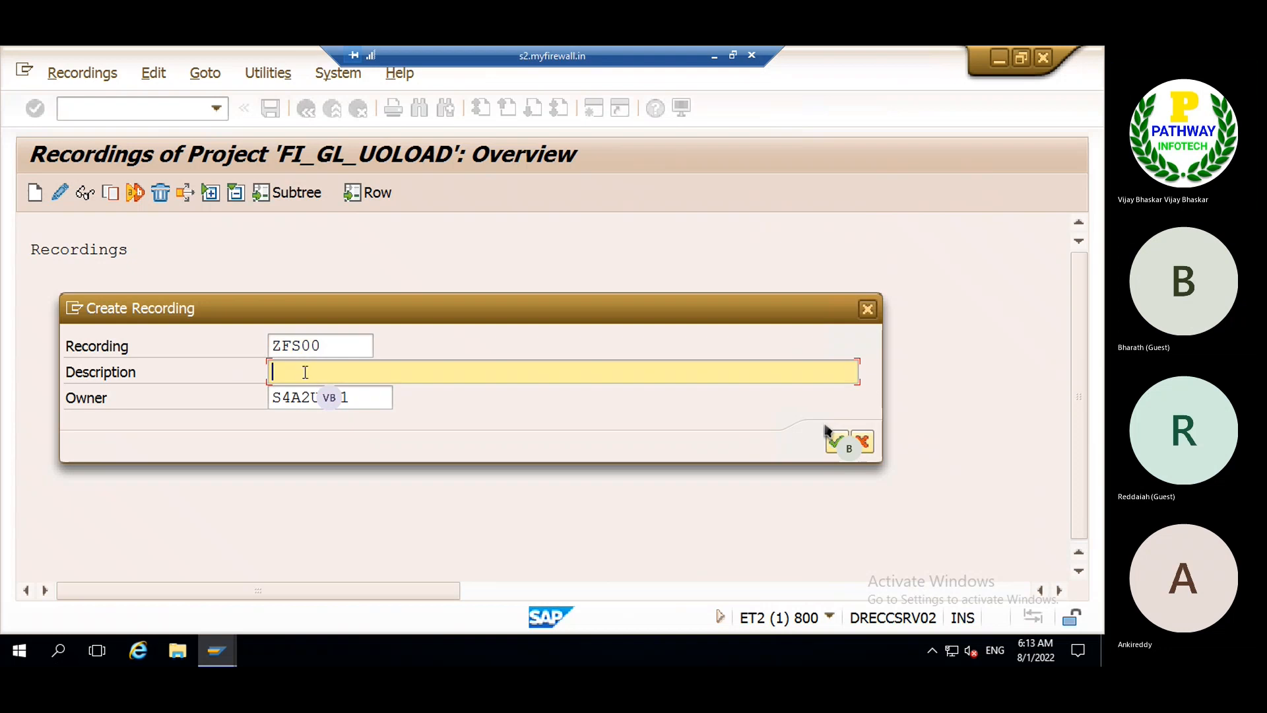
text(GL Master data upload)
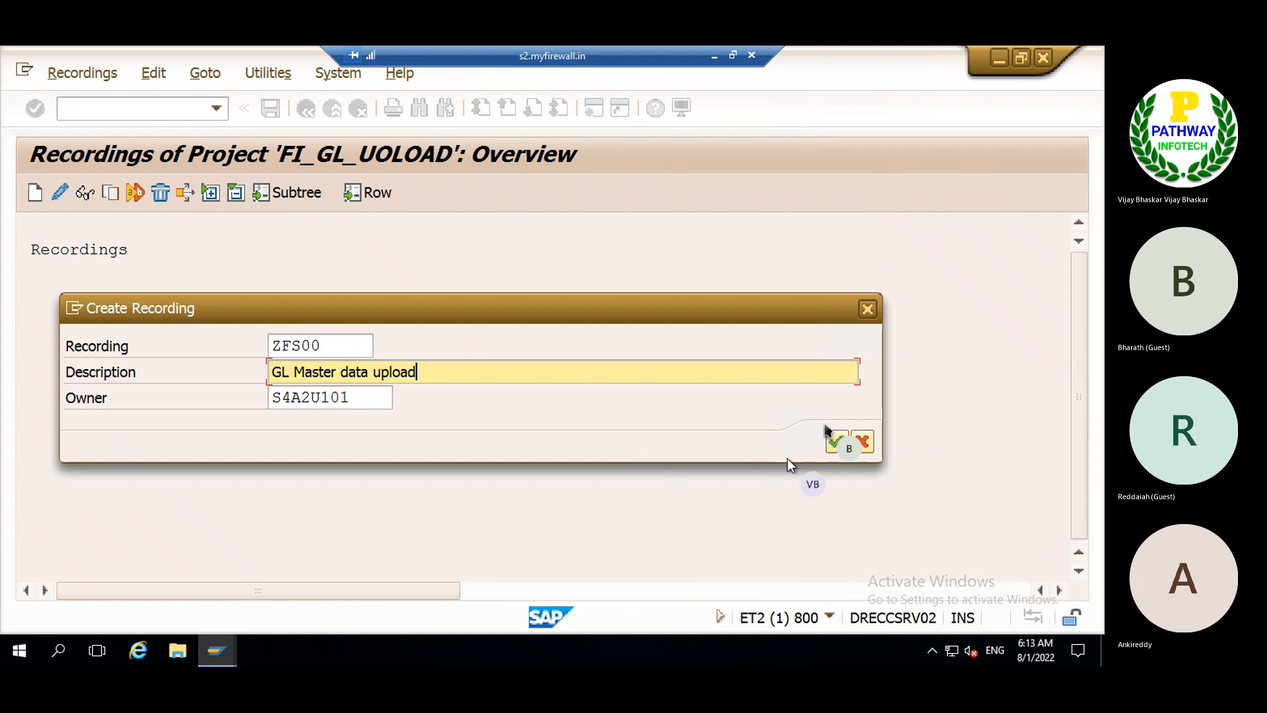
click(838, 446)
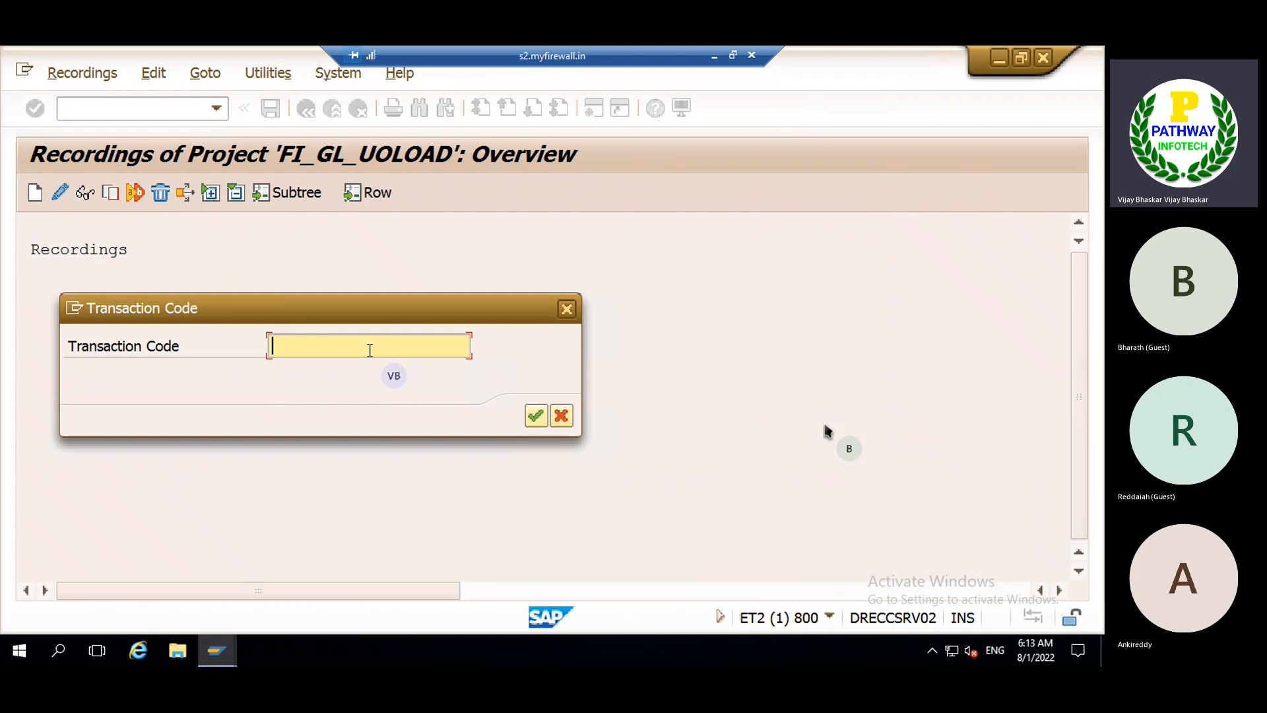
- Start recording transaction FS00 and set the G/L account to 10001
text(FS00)
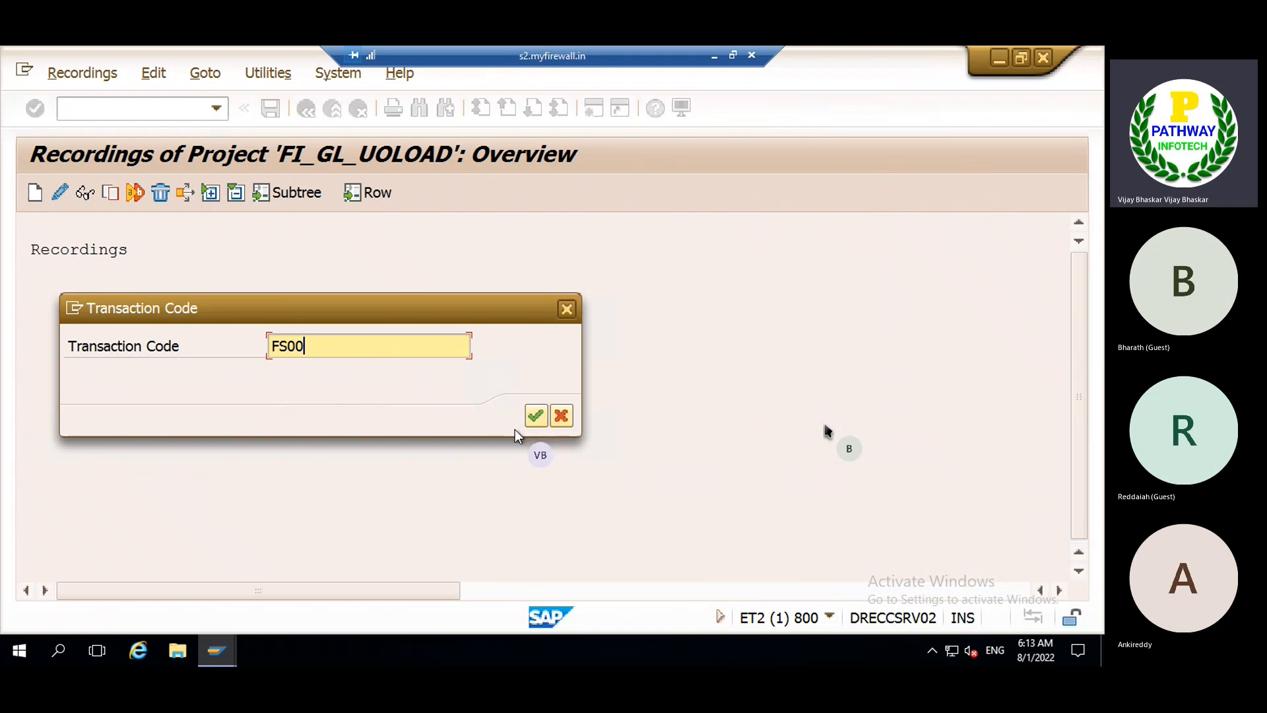
click(533, 418)
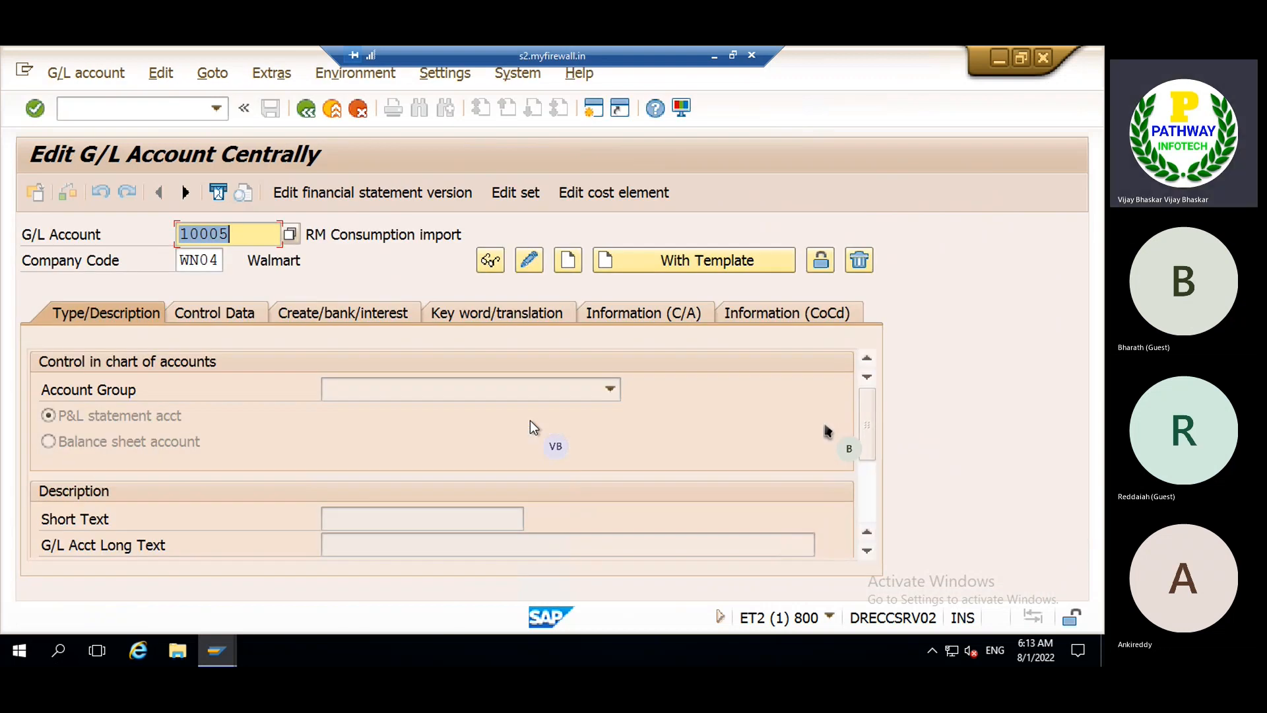
click(247, 235)
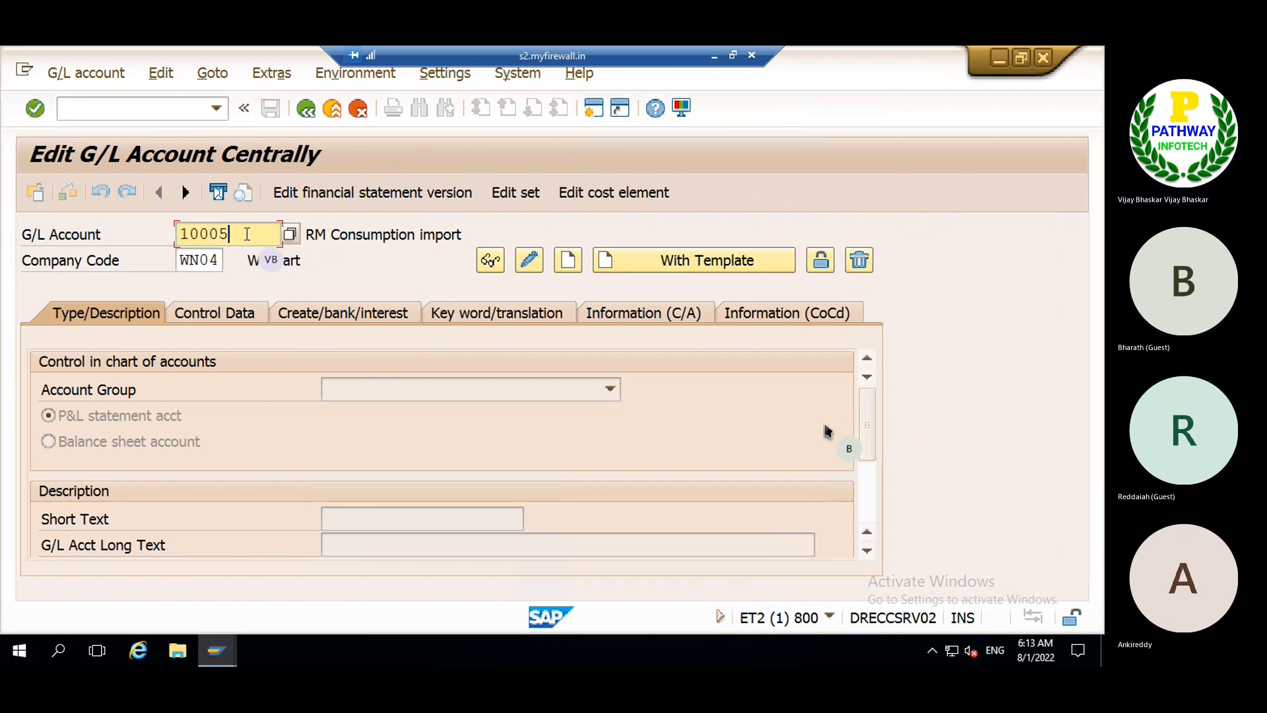
key(BackSpace)
text(1)
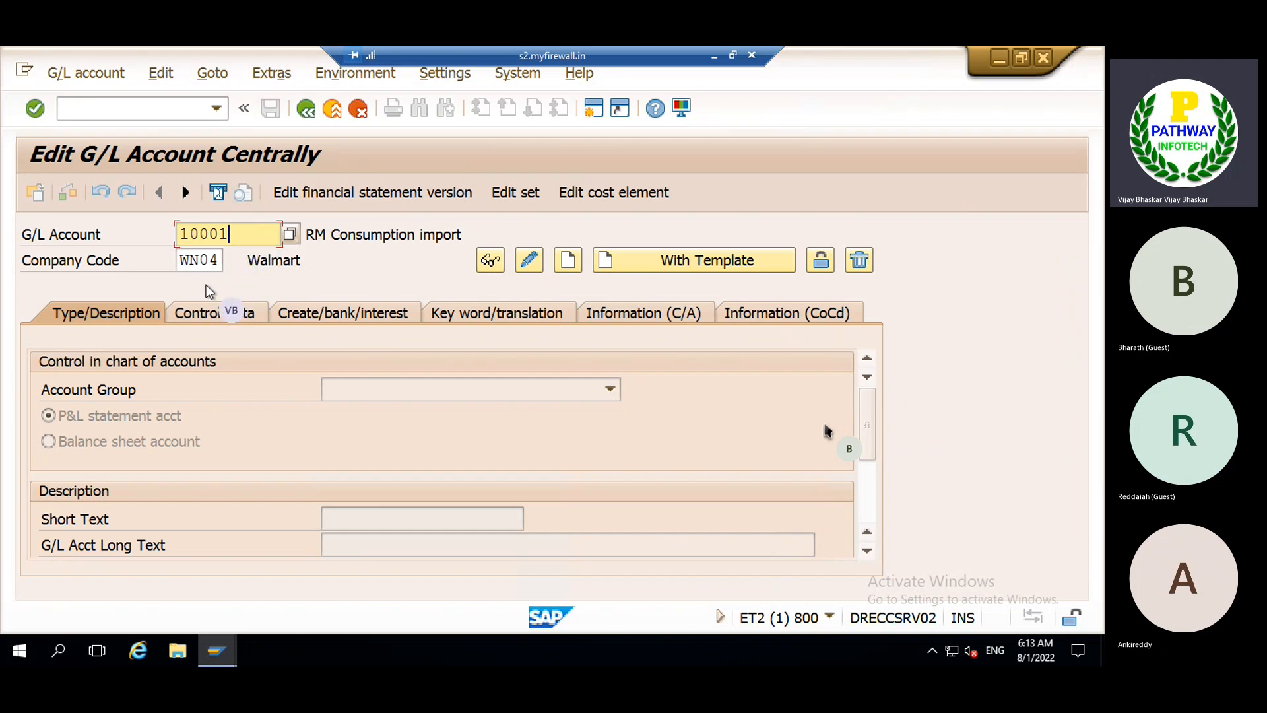
- Replace the company code with WH04
click(222, 259)
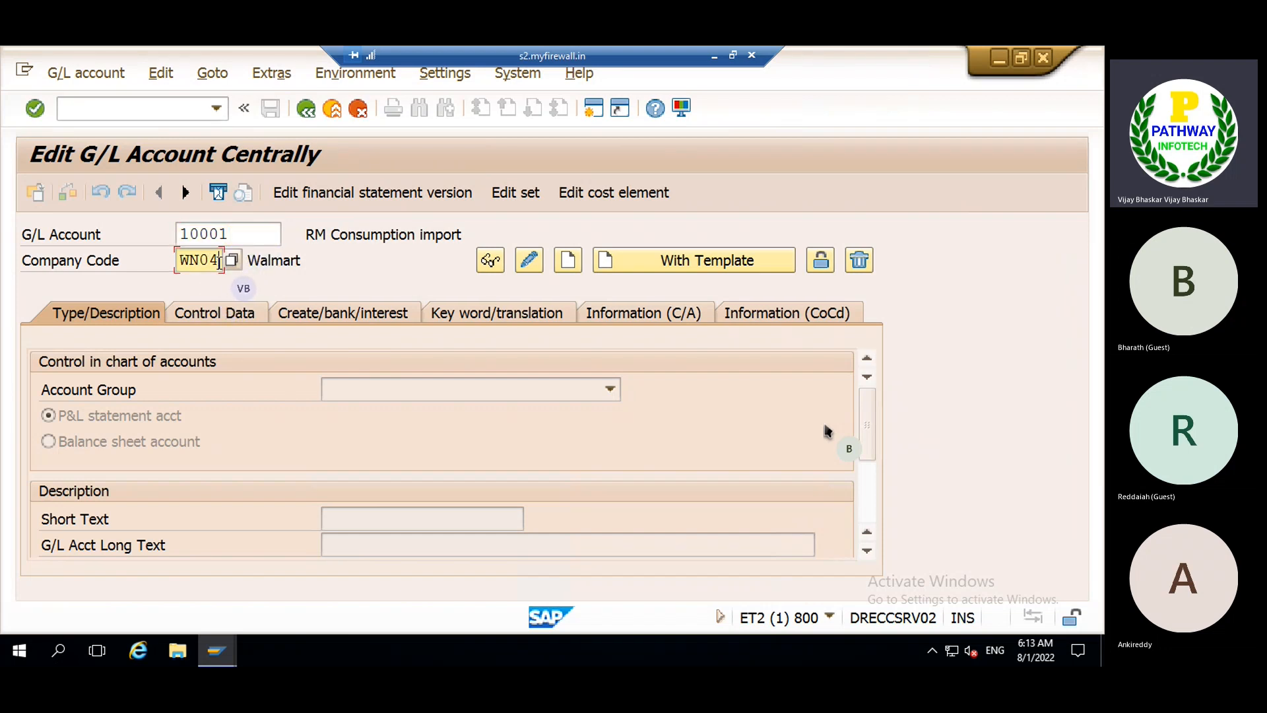
key(BackSpace)
key(BackSpace)
key(BackSpace)
key(BackSpace)
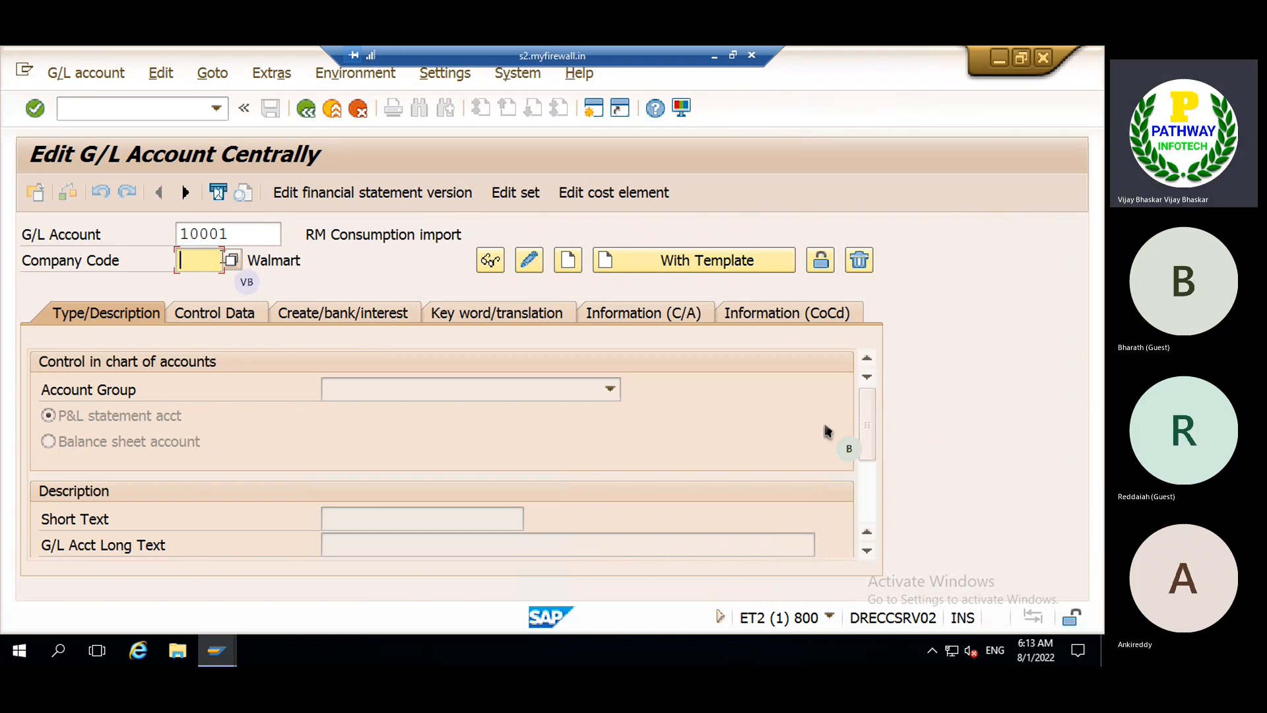
text(wh04)
- Re-enter 10001 as the G/L account and try to load it for company code WH04
click(247, 230)
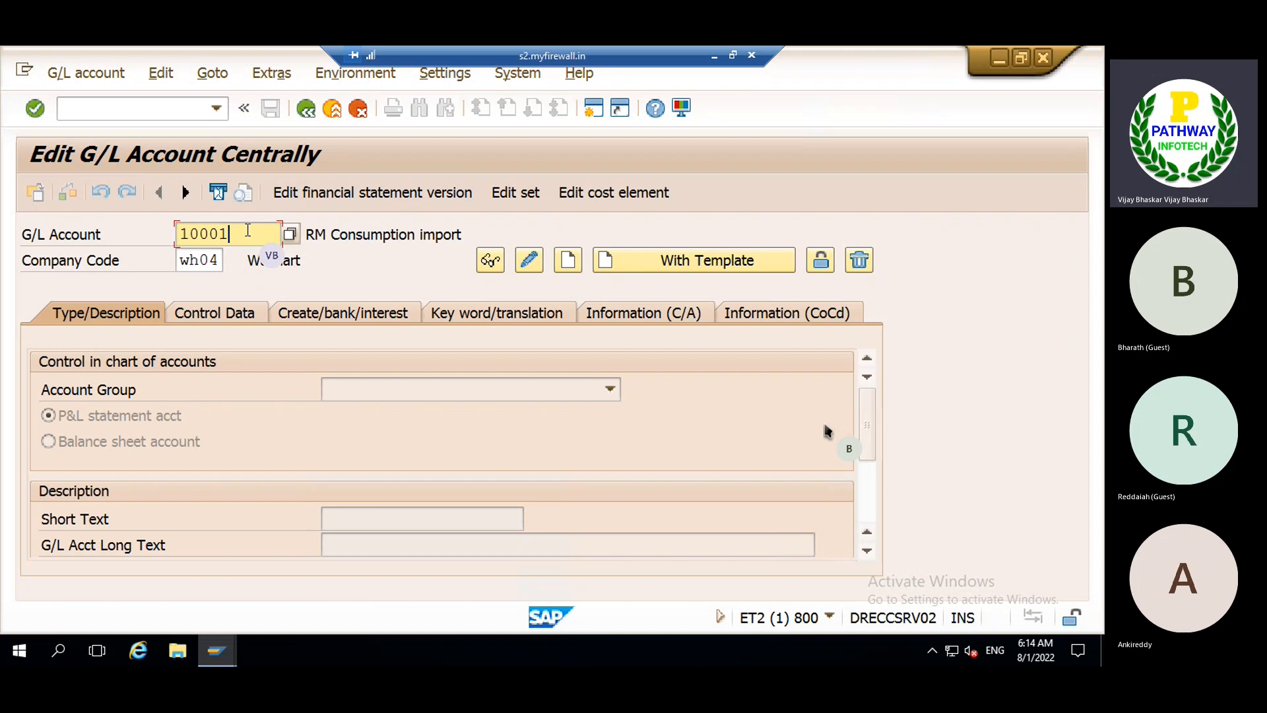
key(BackSpace)
key(BackSpace)
key(BackSpace)
key(BackSpace)
key(BackSpace)
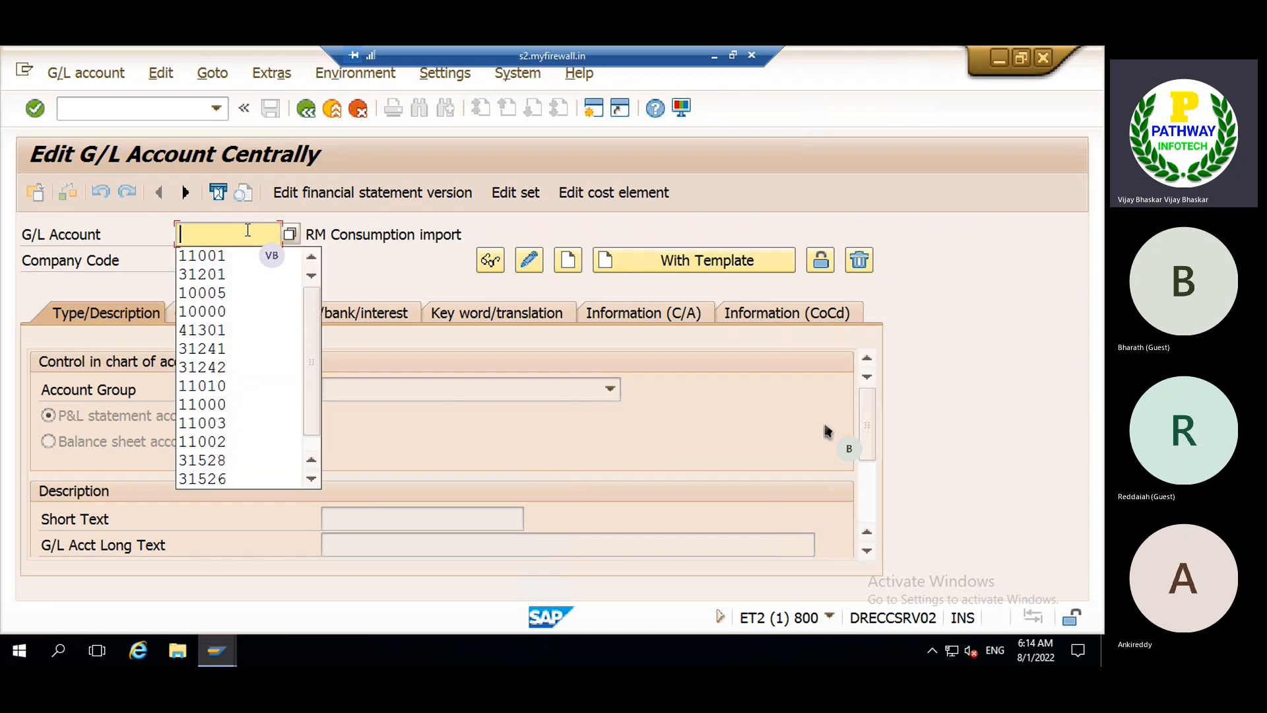
text(100)
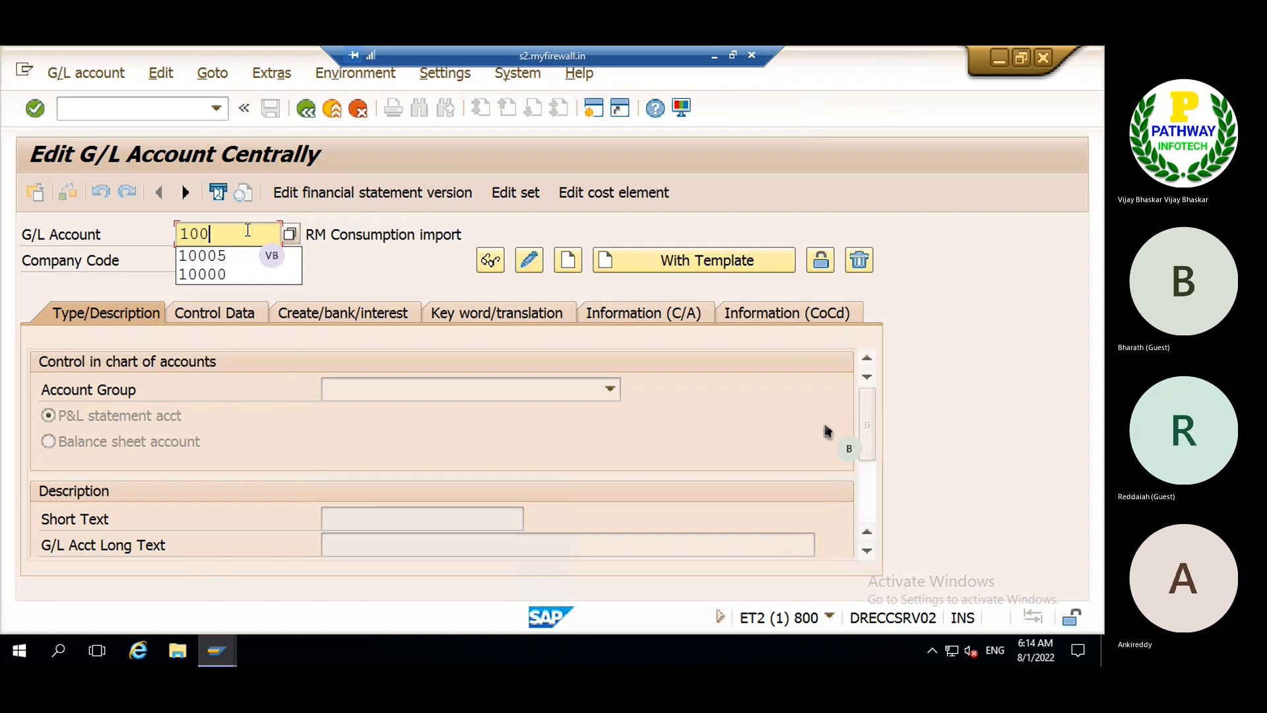
text(001)
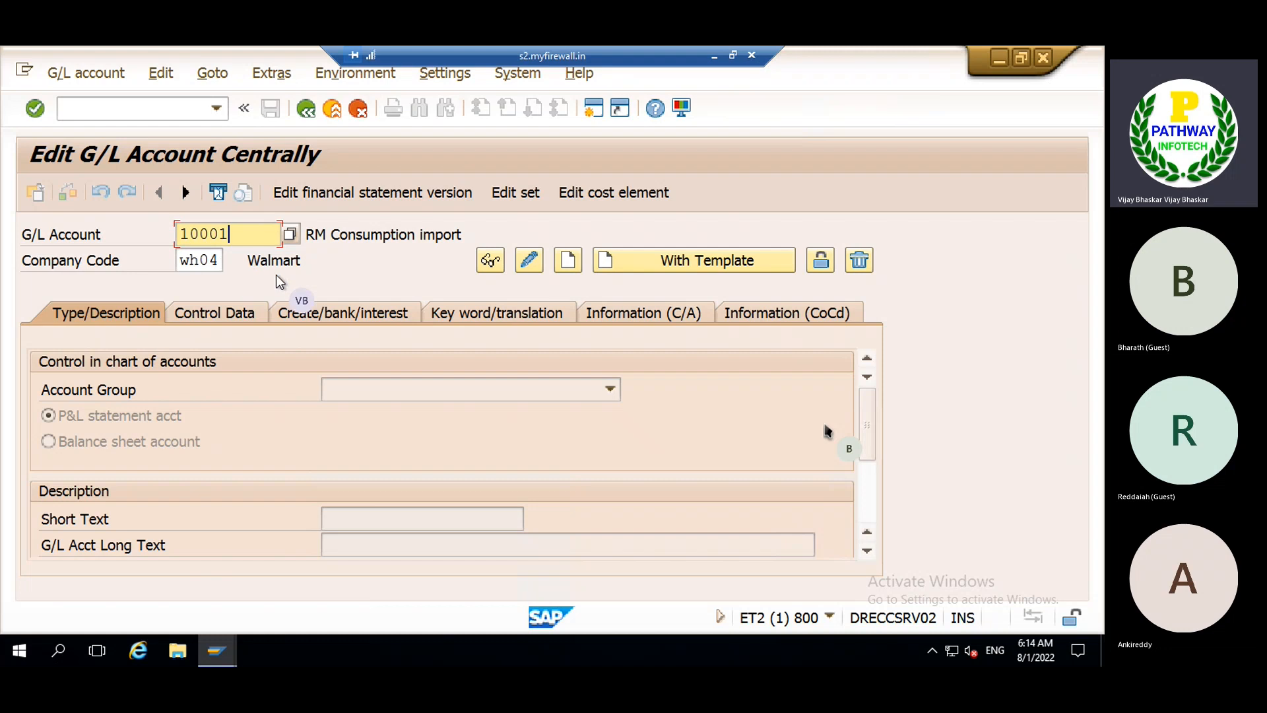
key(Return)
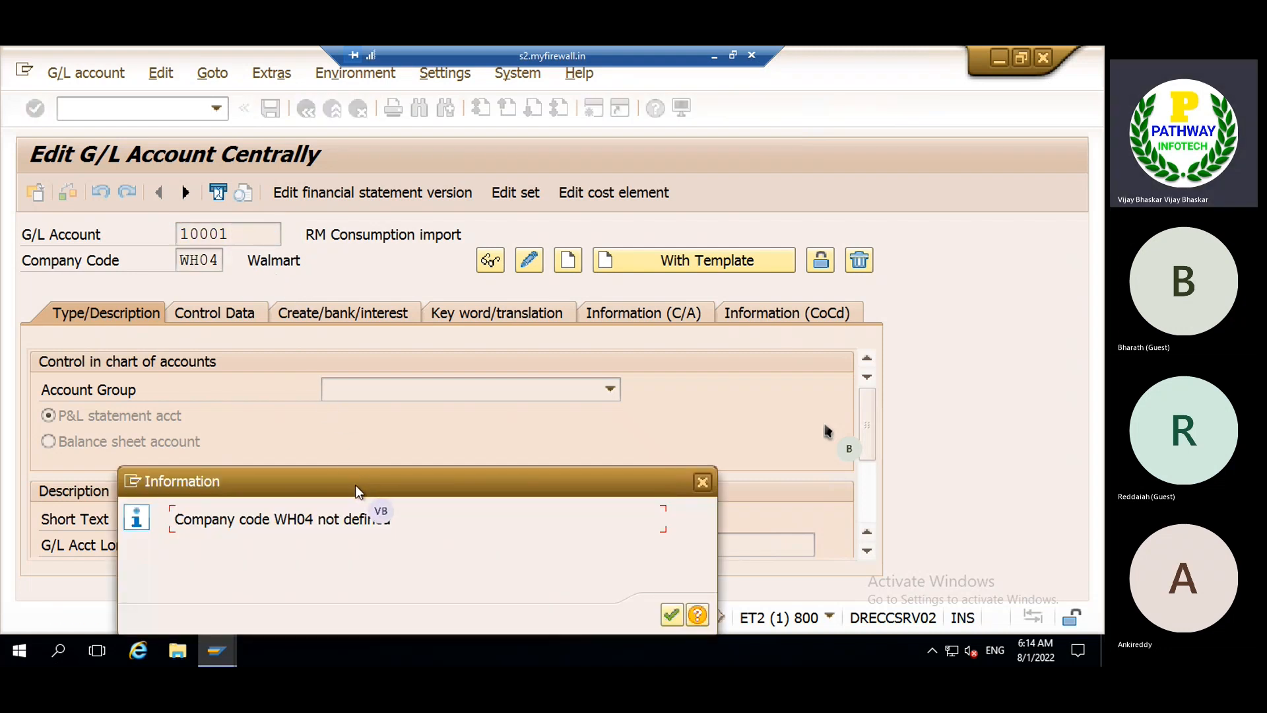
drag(355, 489, 378, 344)
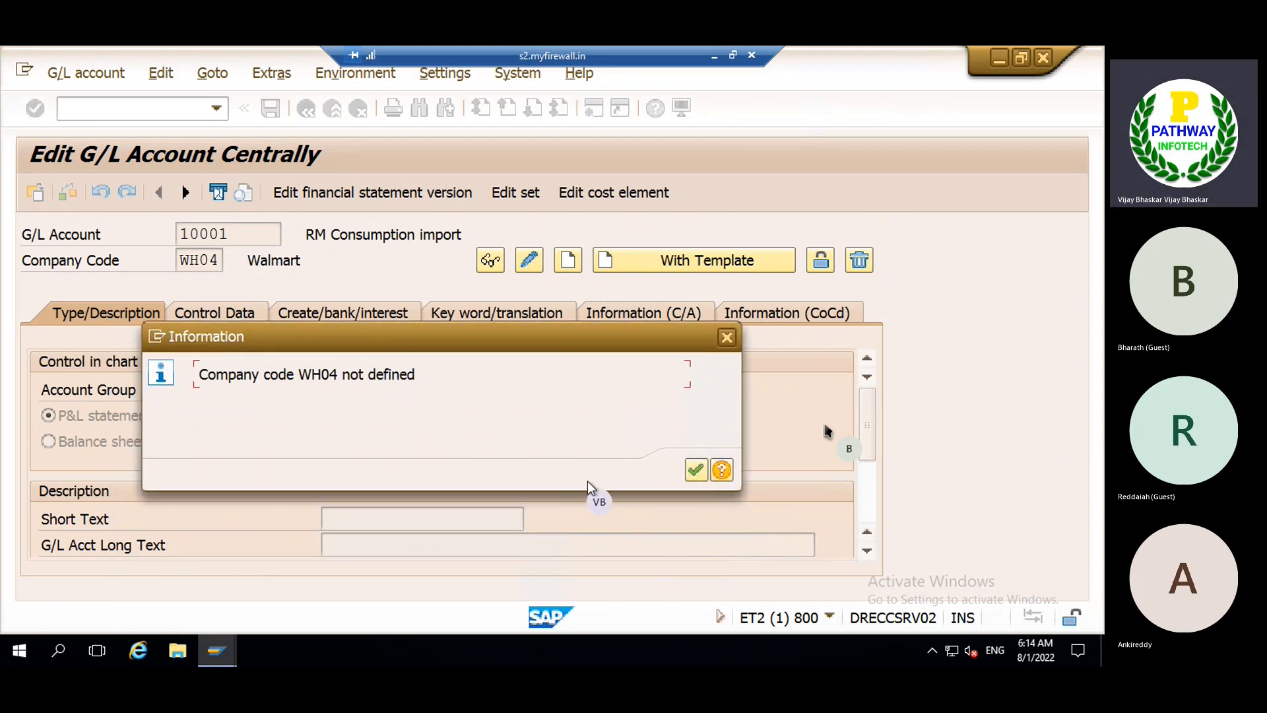
click(696, 470)
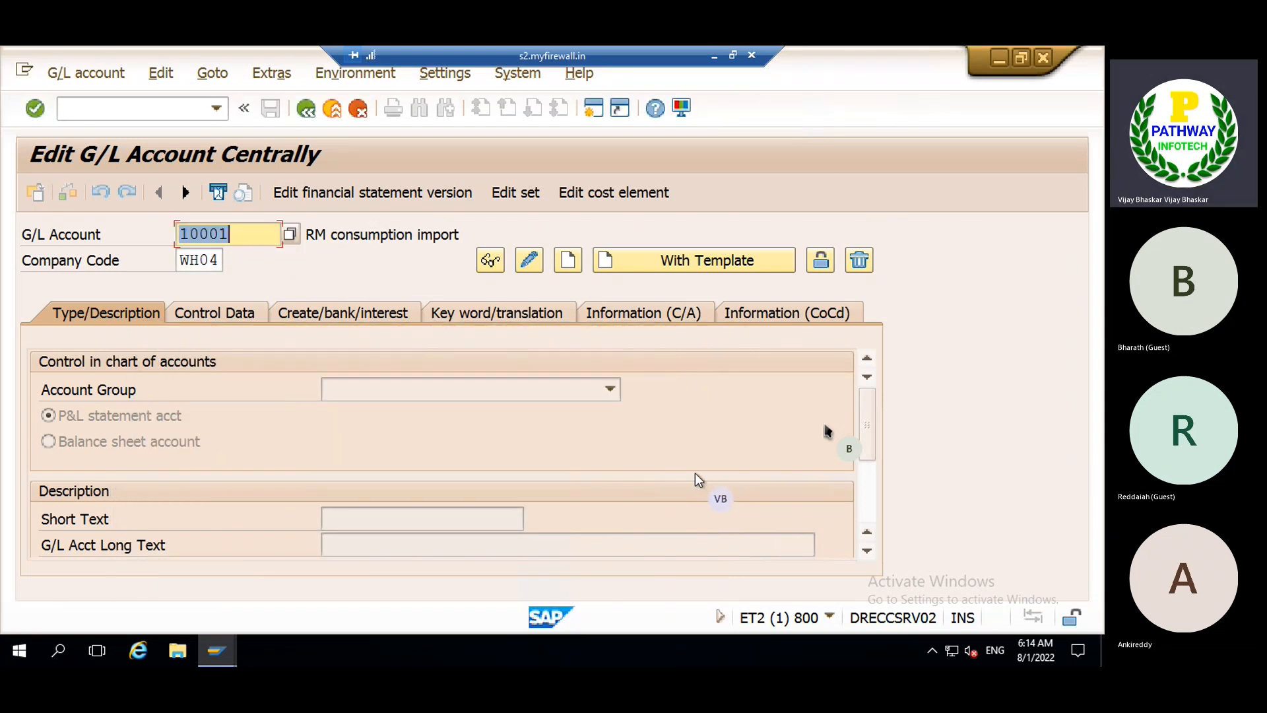
- Try to load G/L account 10001 with the company code WNP
click(218, 260)
key(BackSpace)
key(BackSpace)
key(BackSpace)
key(BackSpace)
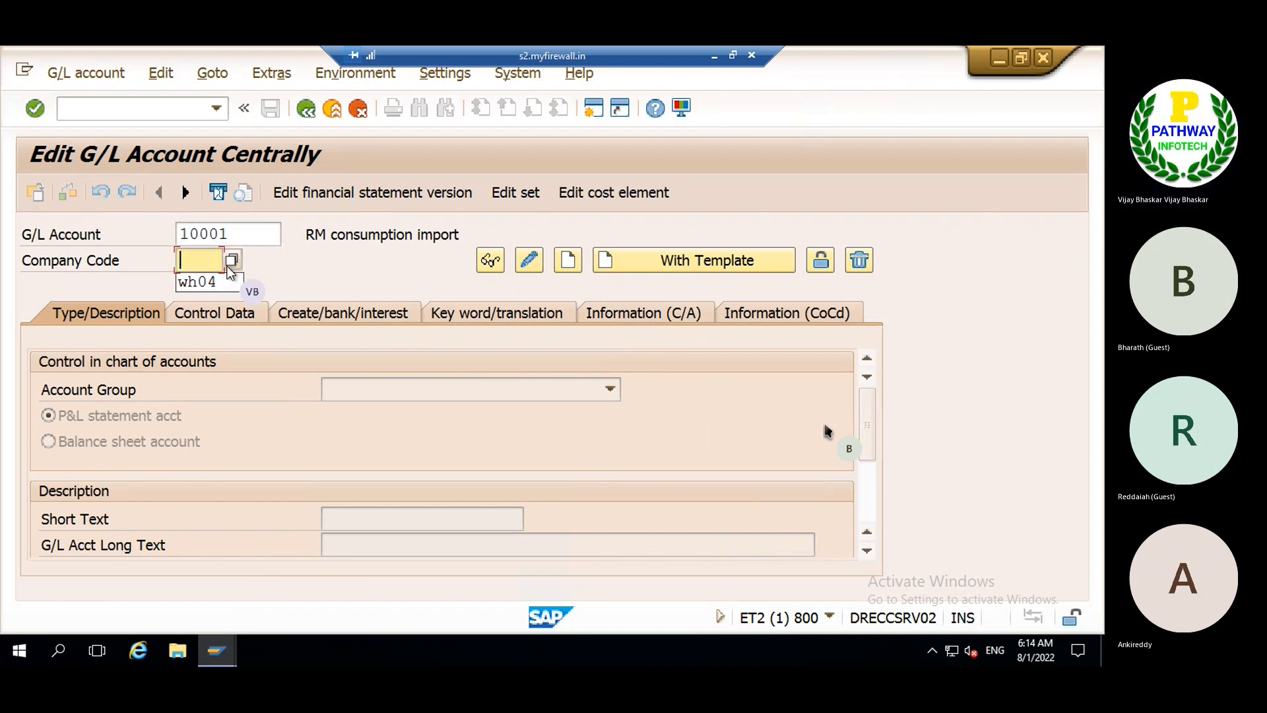
text(wnp)
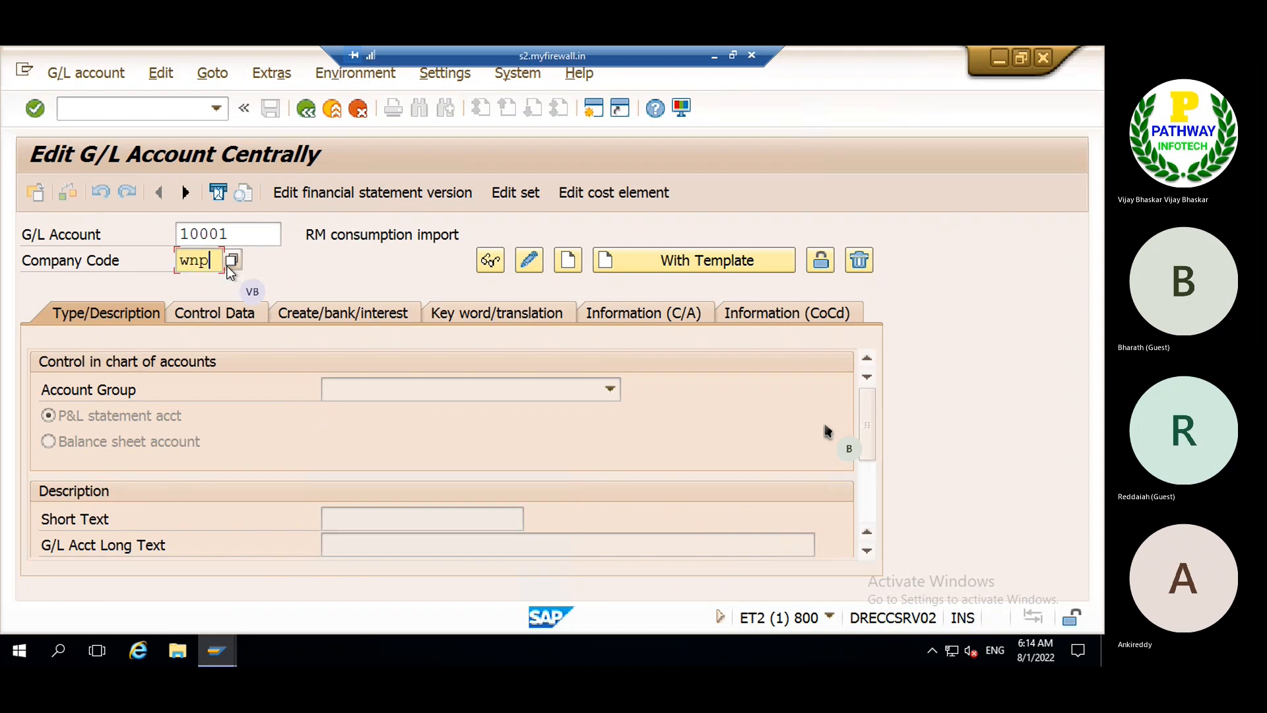
key(Return)
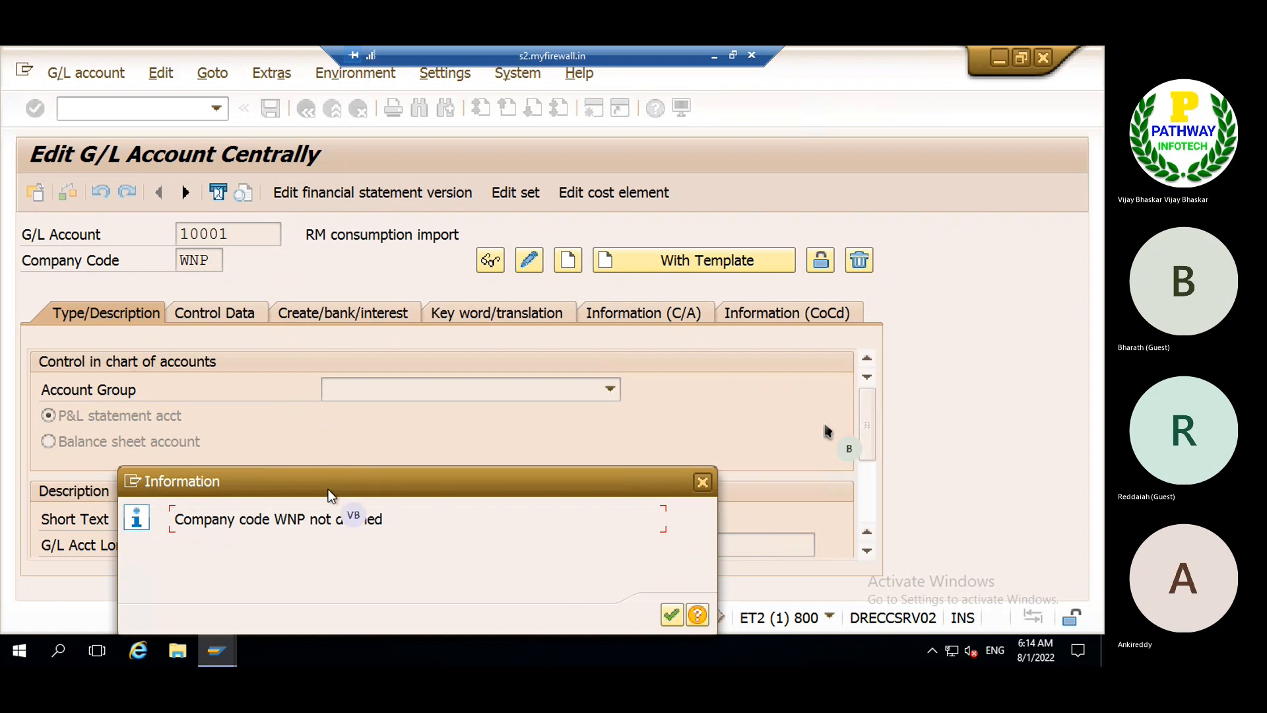
drag(327, 489, 337, 343)
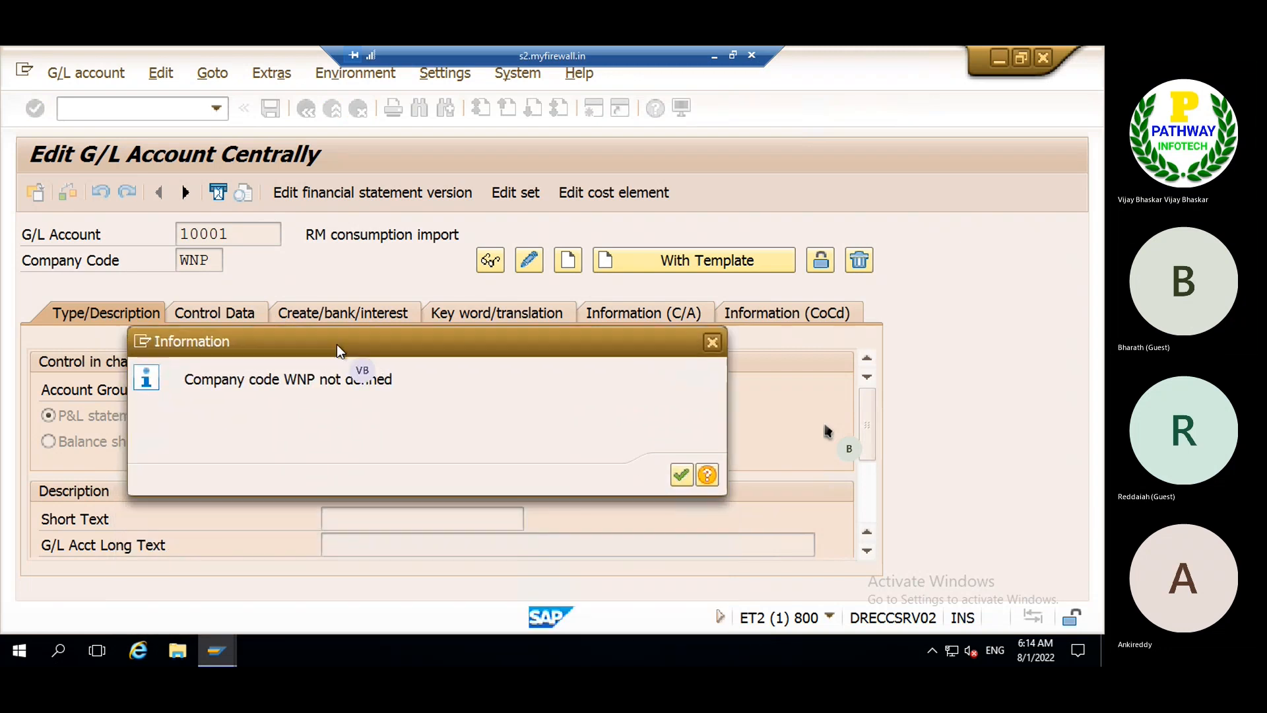
click(711, 336)
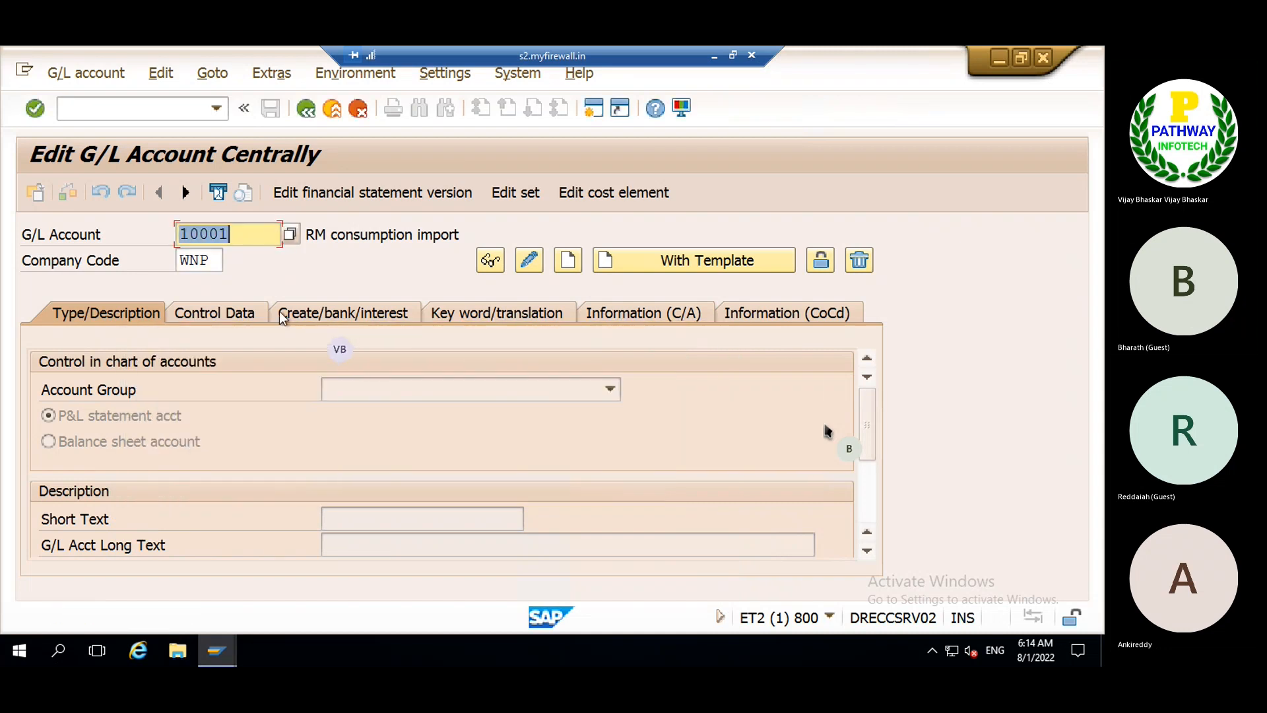
- Choose company code WN04 (Walmart, Chittoor) from the list of company codes and display G/L account 10001 for it
click(207, 259)
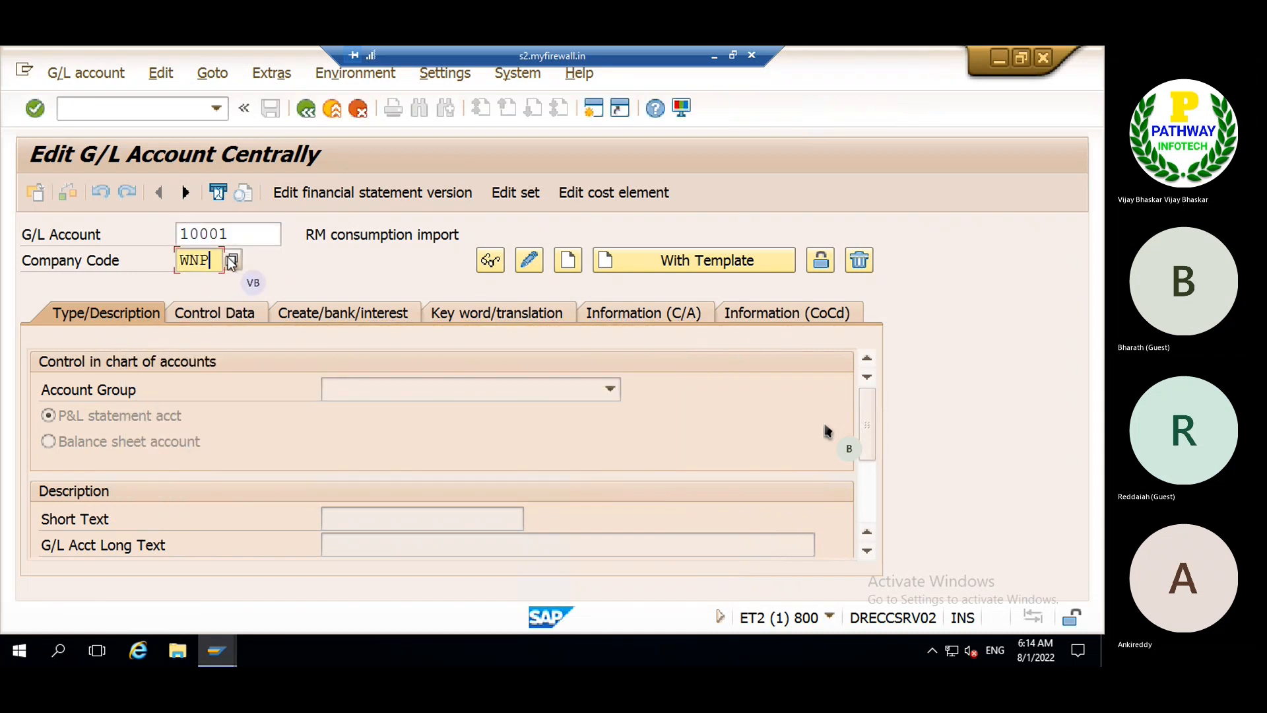
click(229, 259)
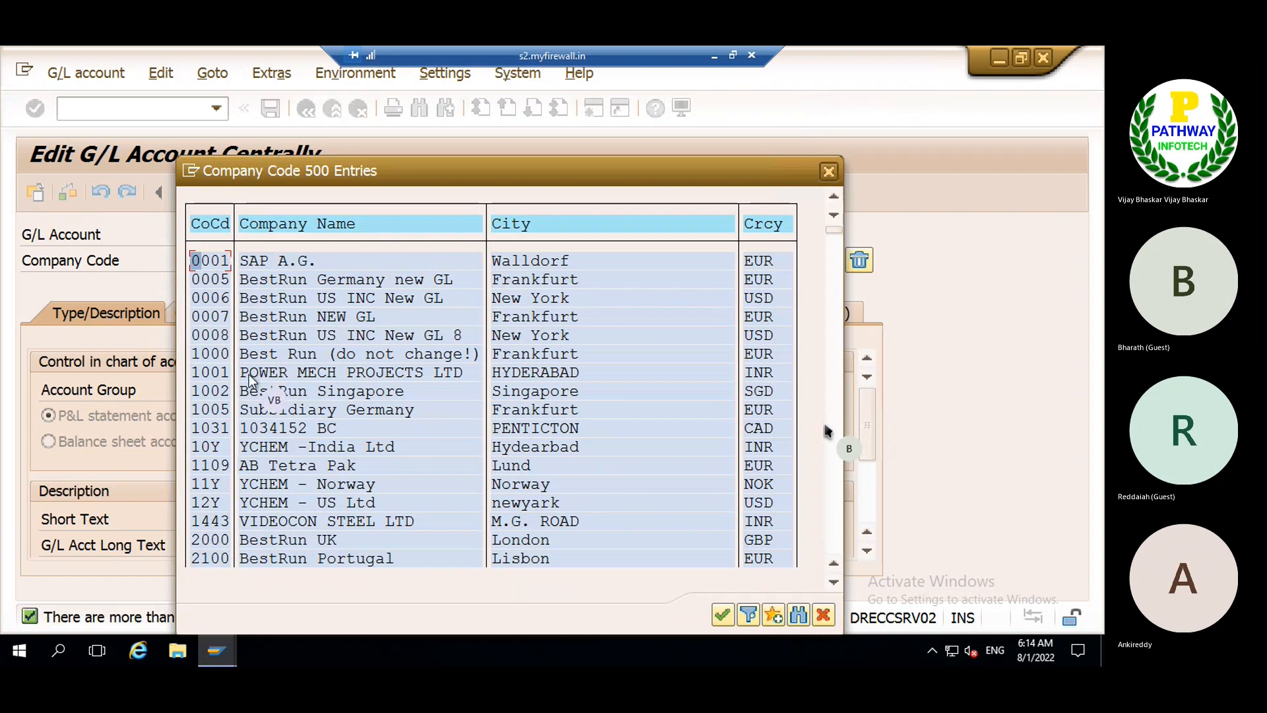
scroll(248, 374, down, 2)
scroll(248, 374, down, 6)
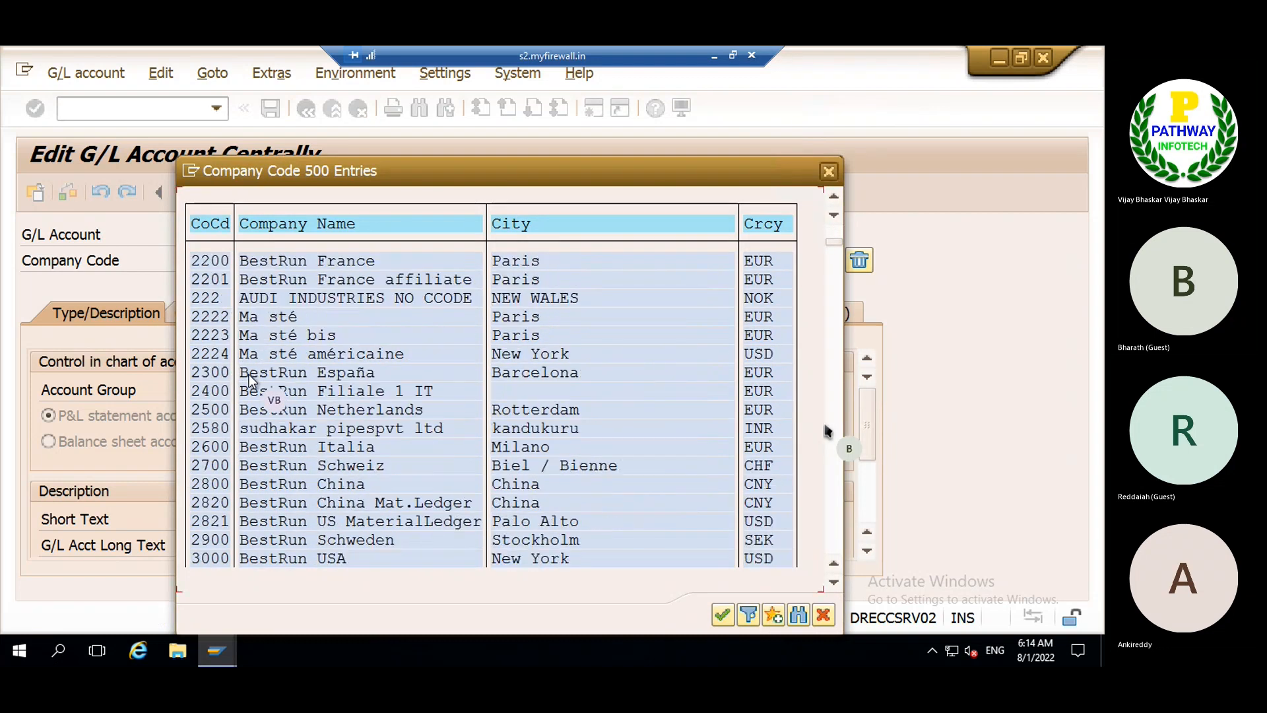
scroll(248, 374, down, 5)
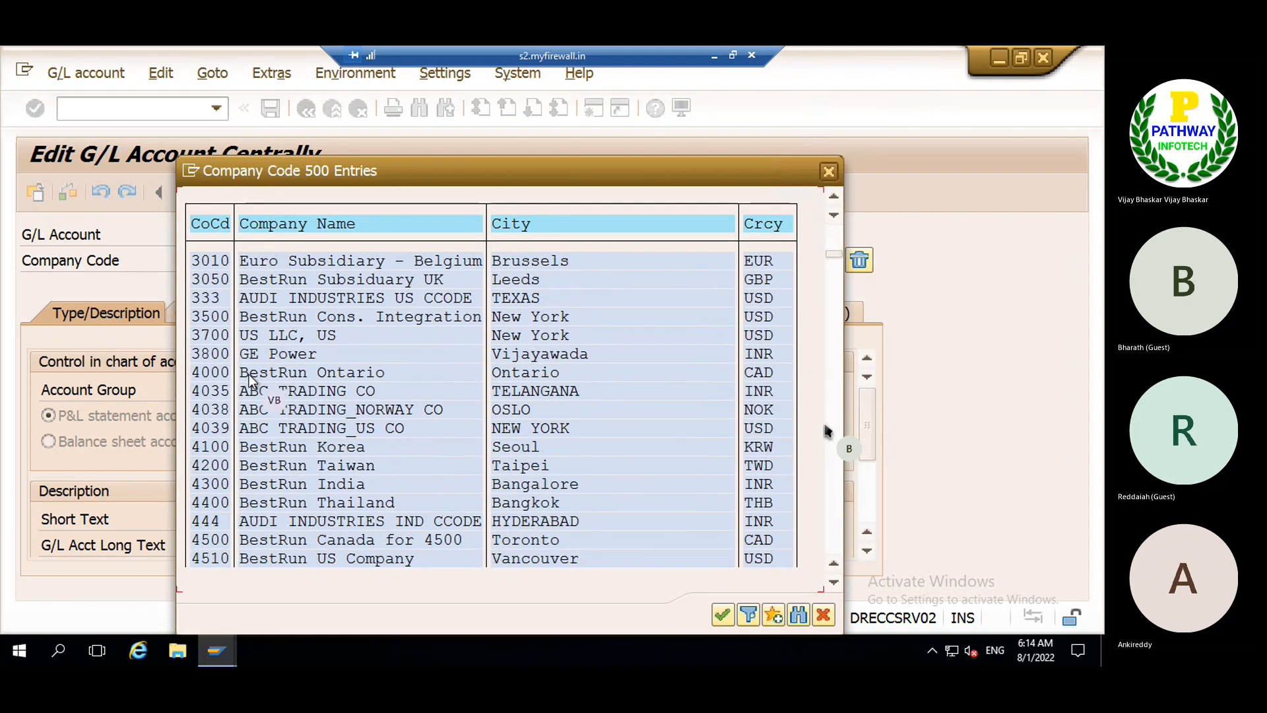
scroll(248, 374, down, 1)
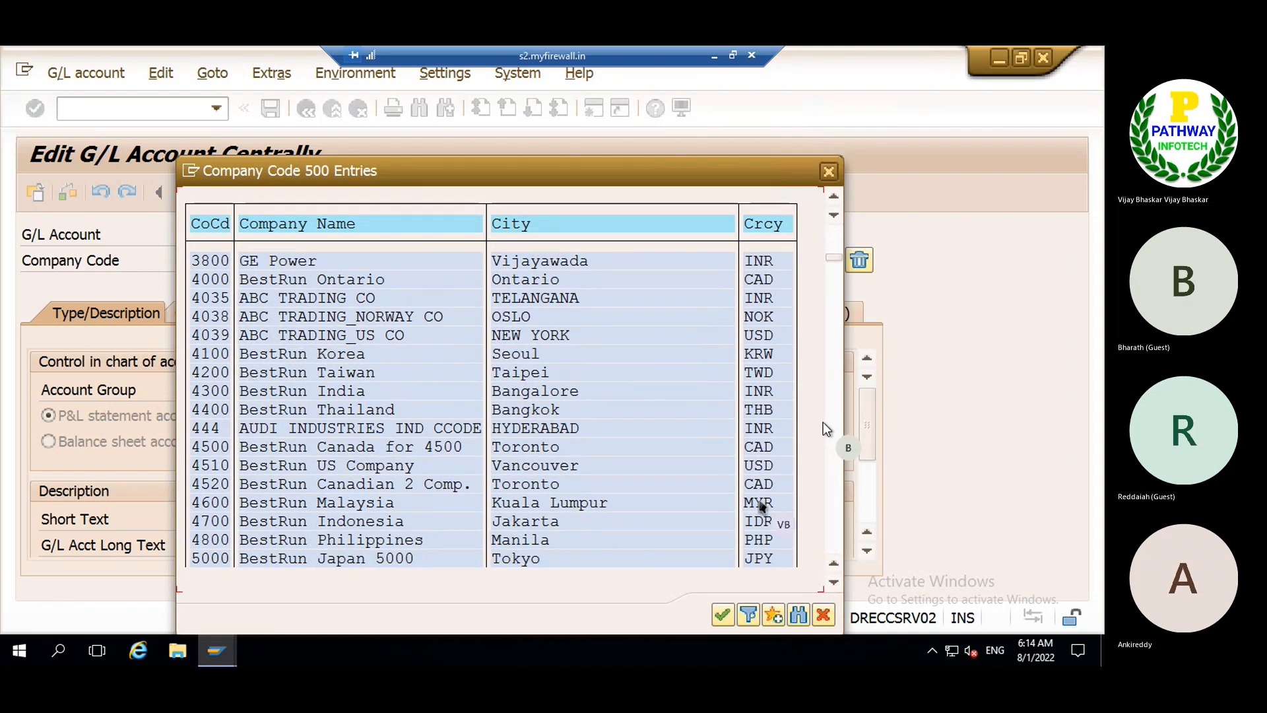
scroll(822, 422, down, 6)
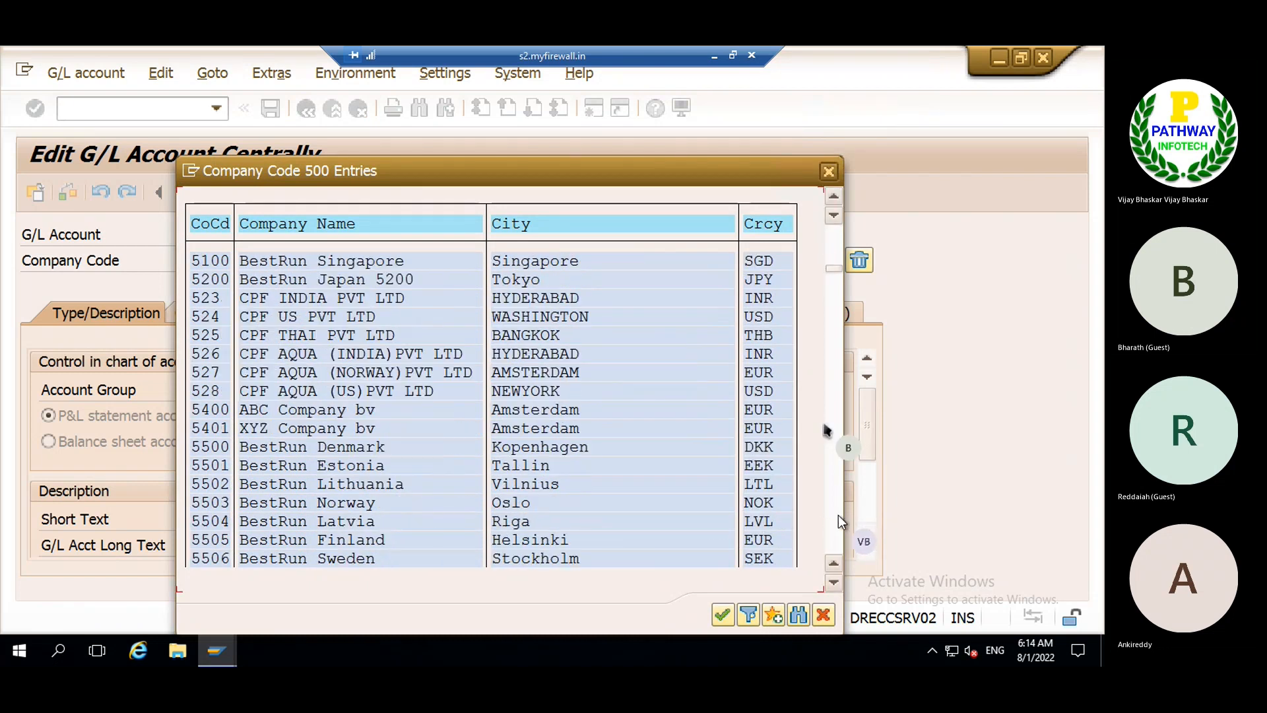
scroll(822, 421, down, 6)
scroll(824, 429, down, 10)
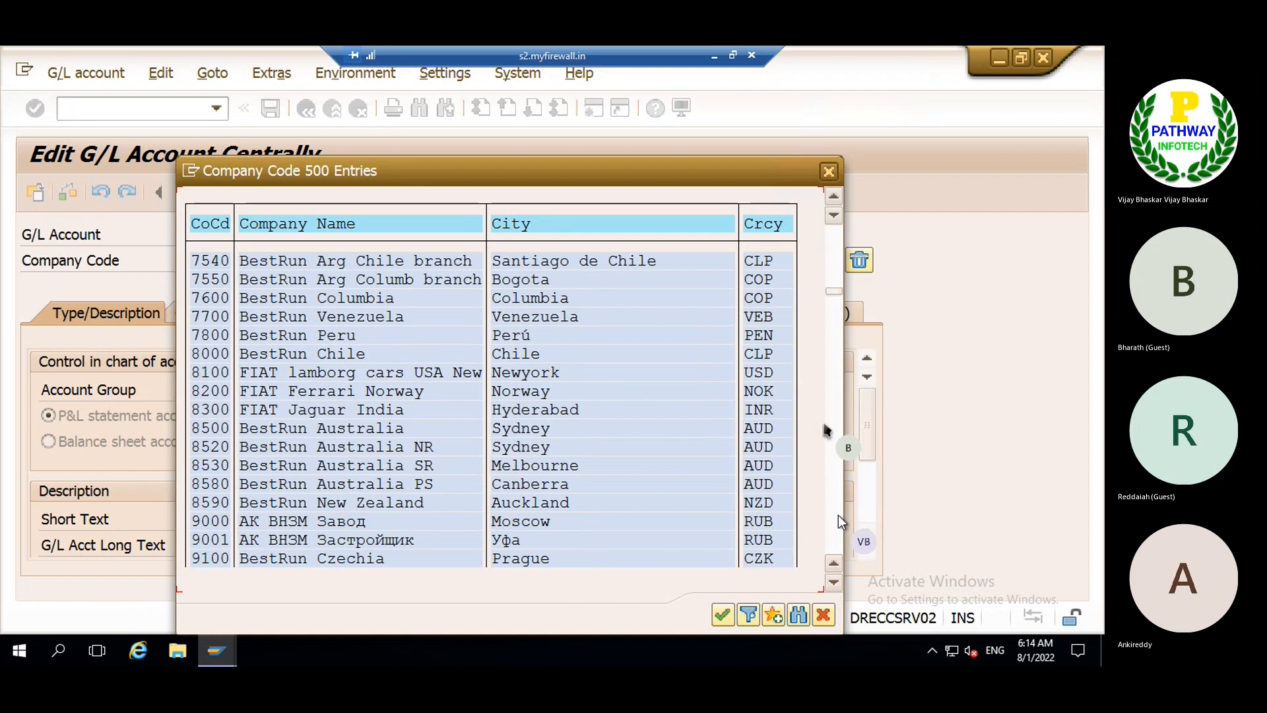
scroll(825, 430, down, 10)
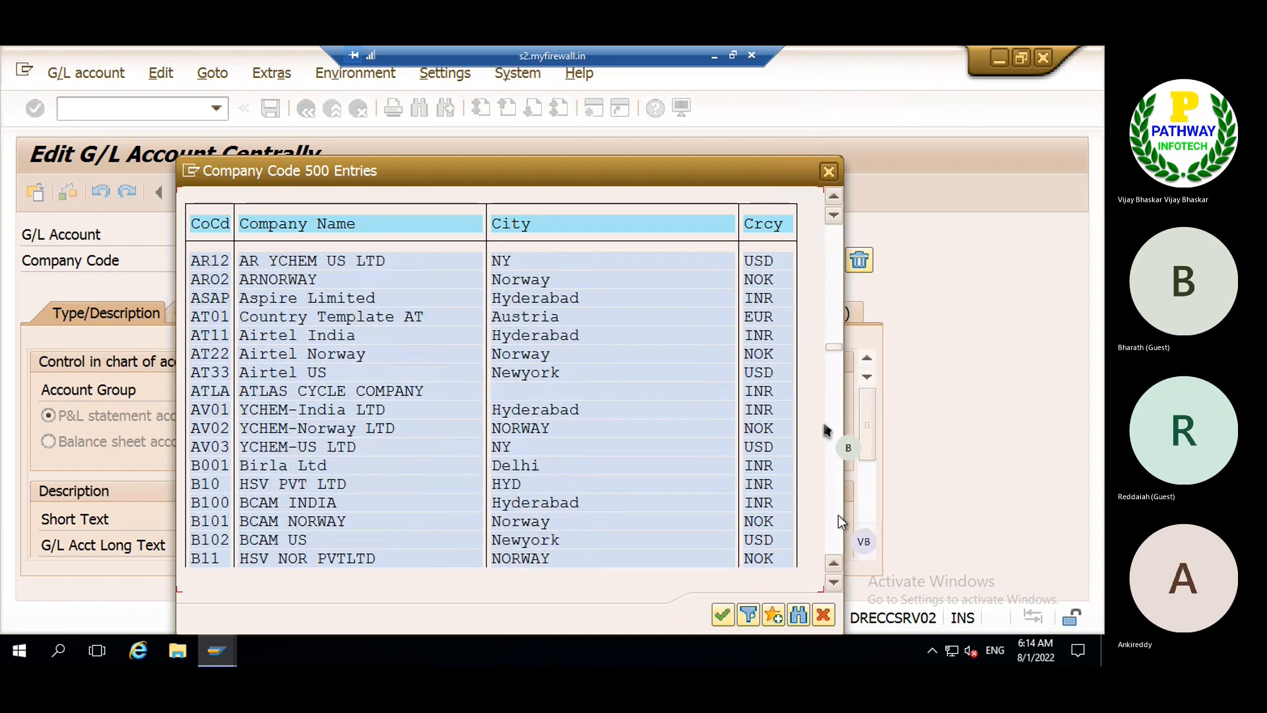
scroll(824, 430, down, 10)
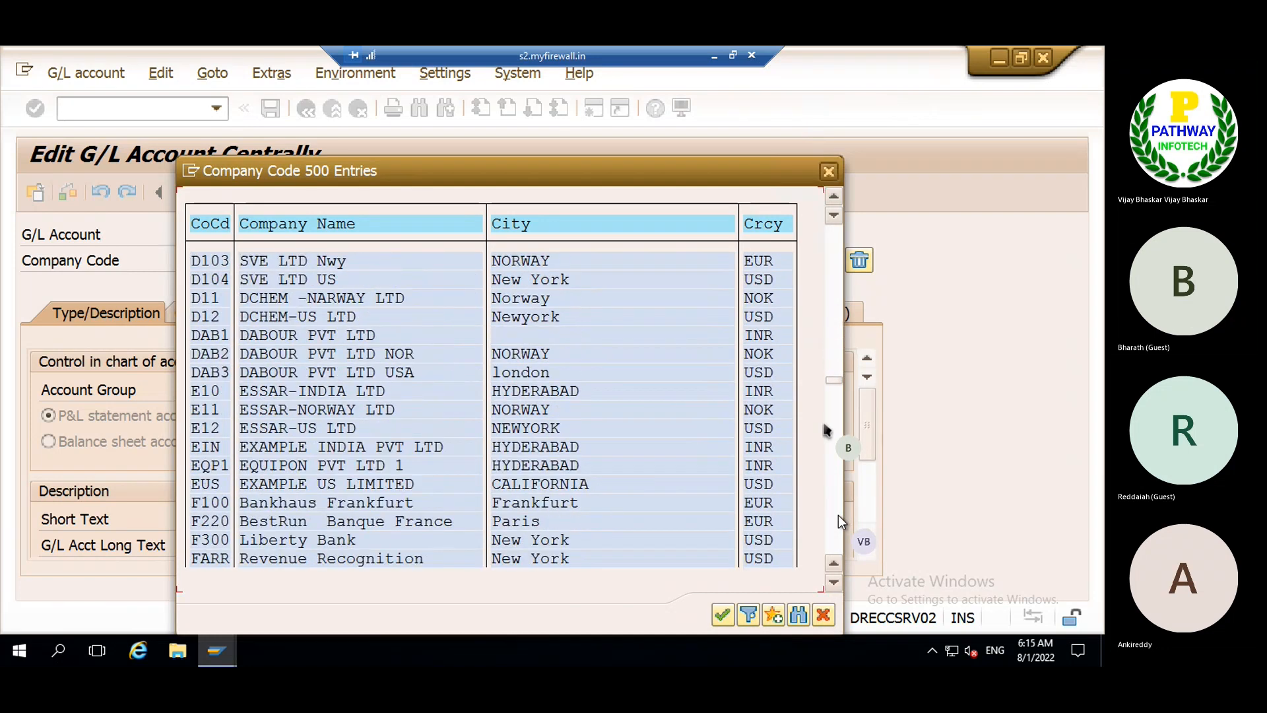
scroll(824, 430, down, 5)
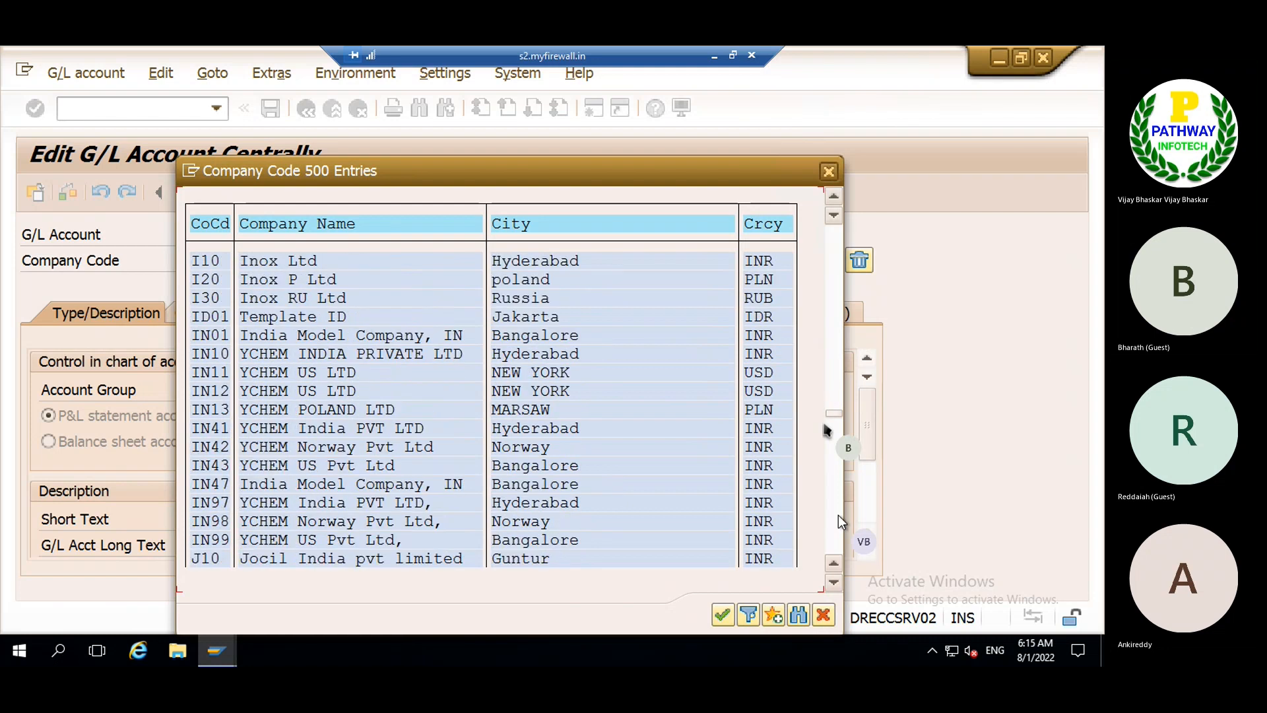
scroll(825, 429, down, 5)
scroll(825, 429, down, 5)
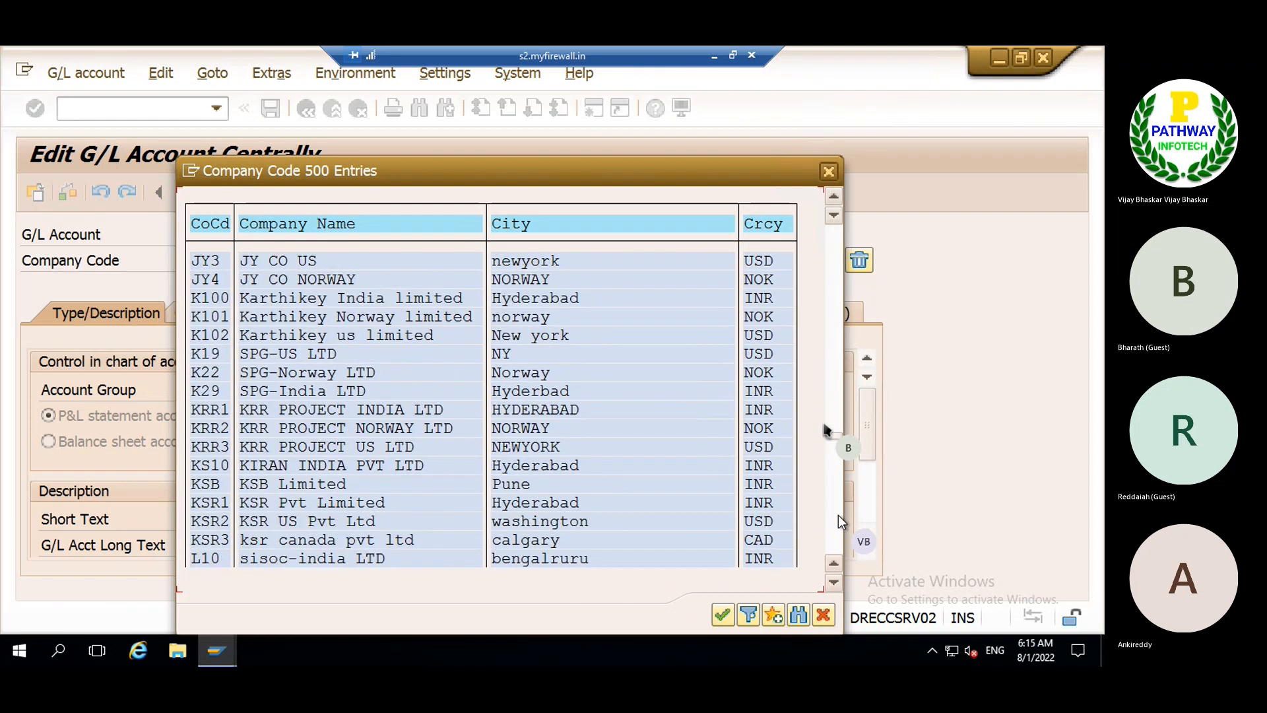
scroll(825, 430, down, 10)
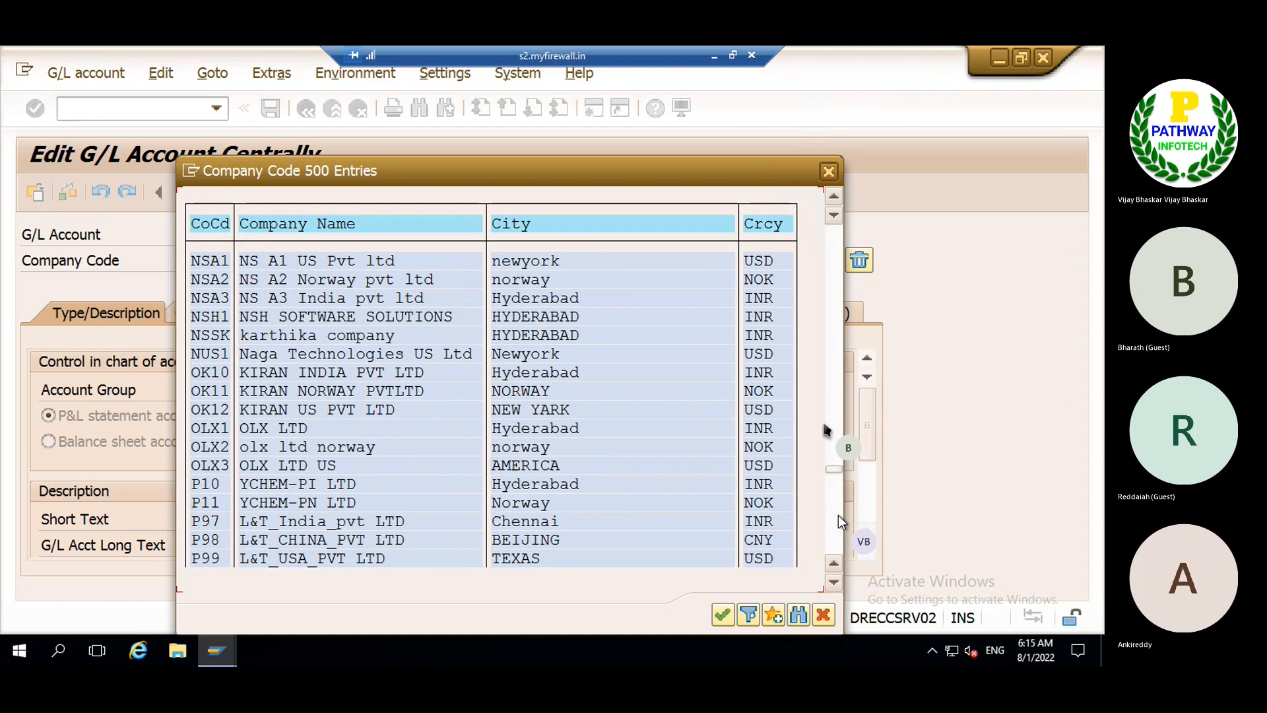
scroll(825, 430, down, 5)
scroll(825, 430, down, 5)
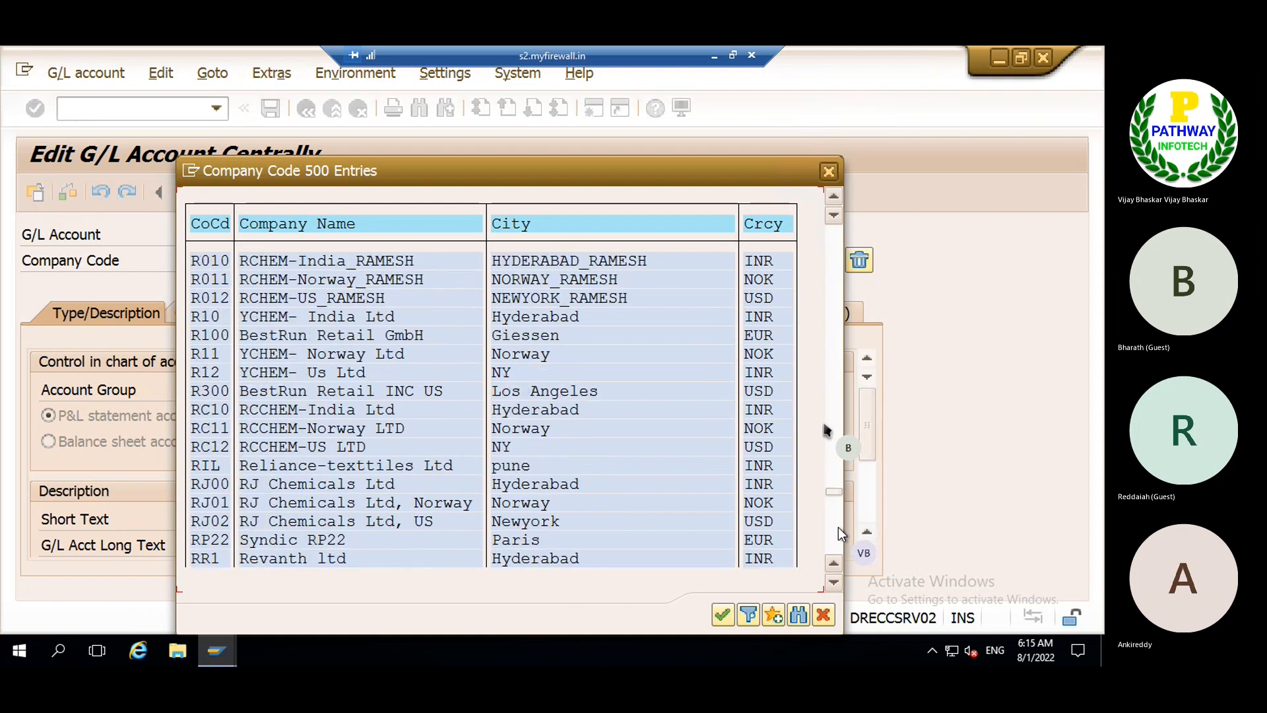
scroll(825, 430, down, 5)
scroll(825, 429, down, 5)
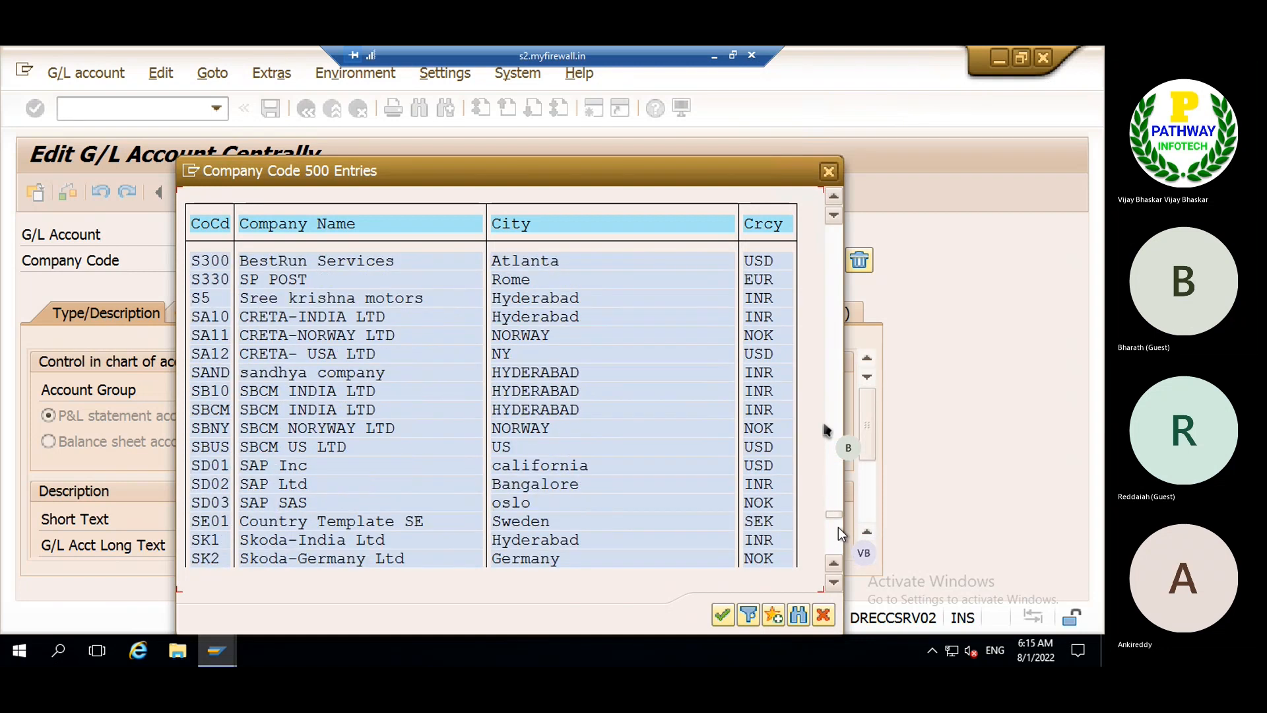
scroll(824, 429, down, 5)
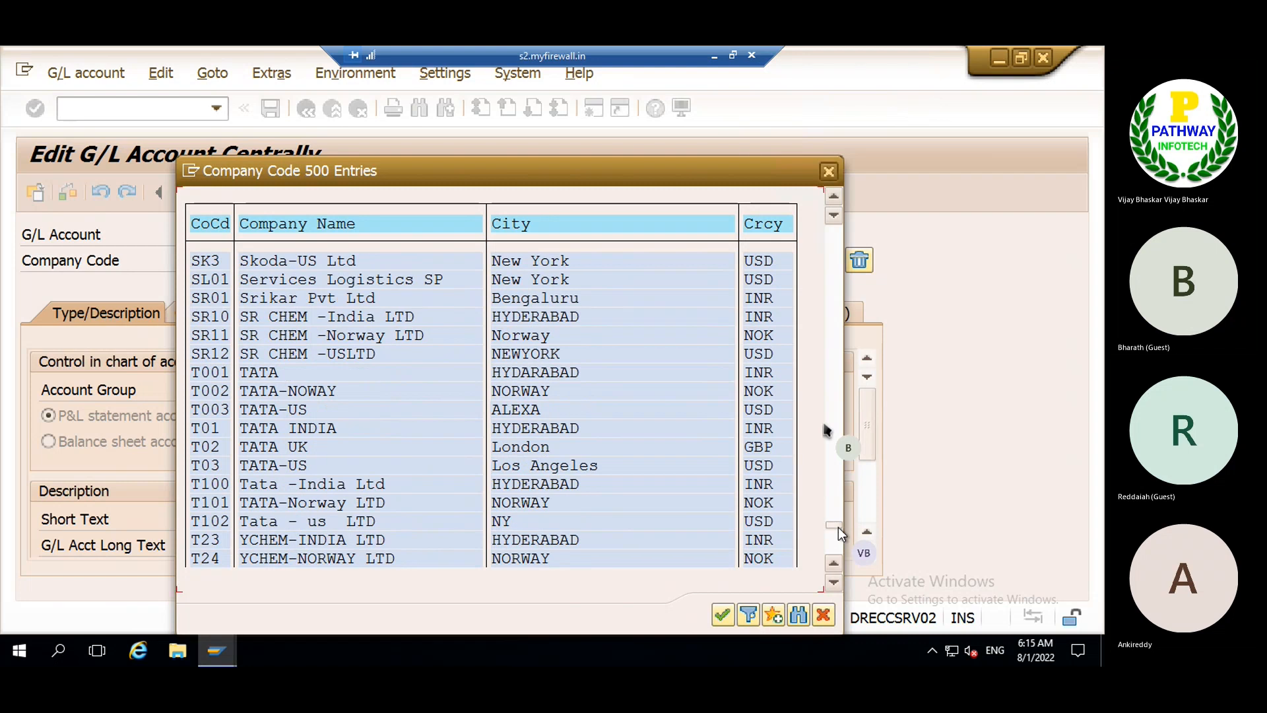
scroll(825, 429, down, 5)
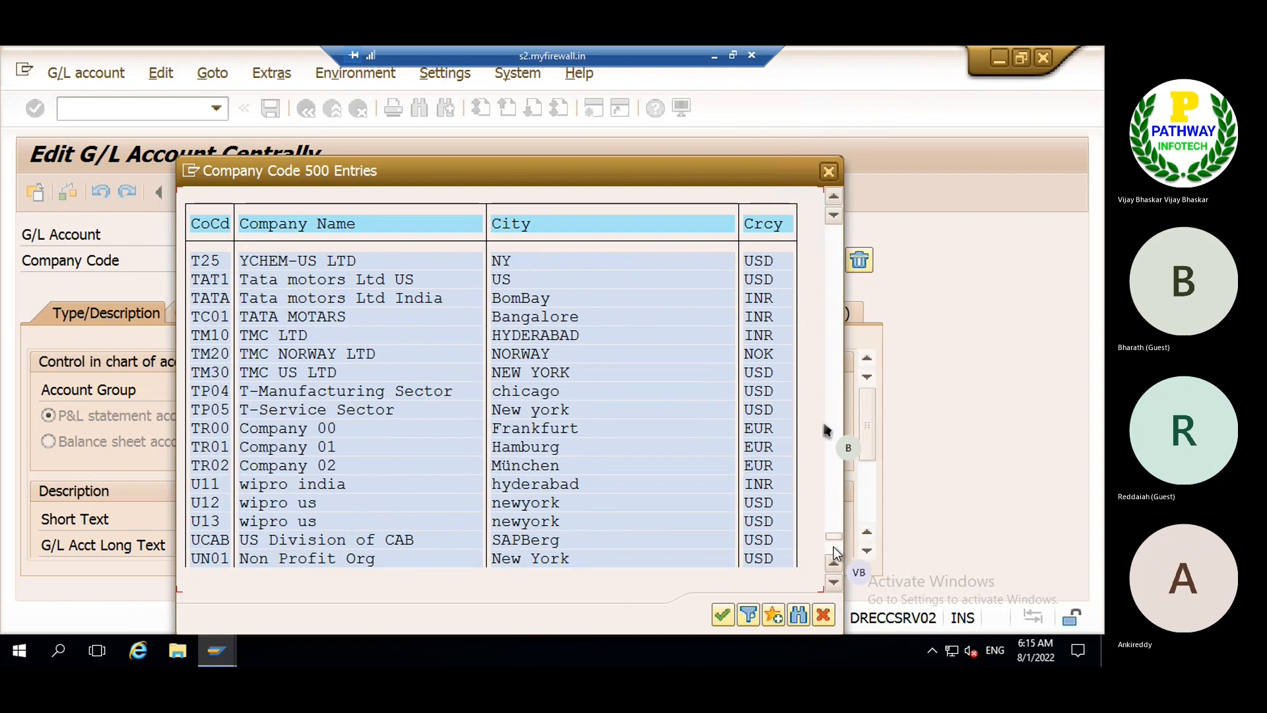
scroll(825, 430, down, 5)
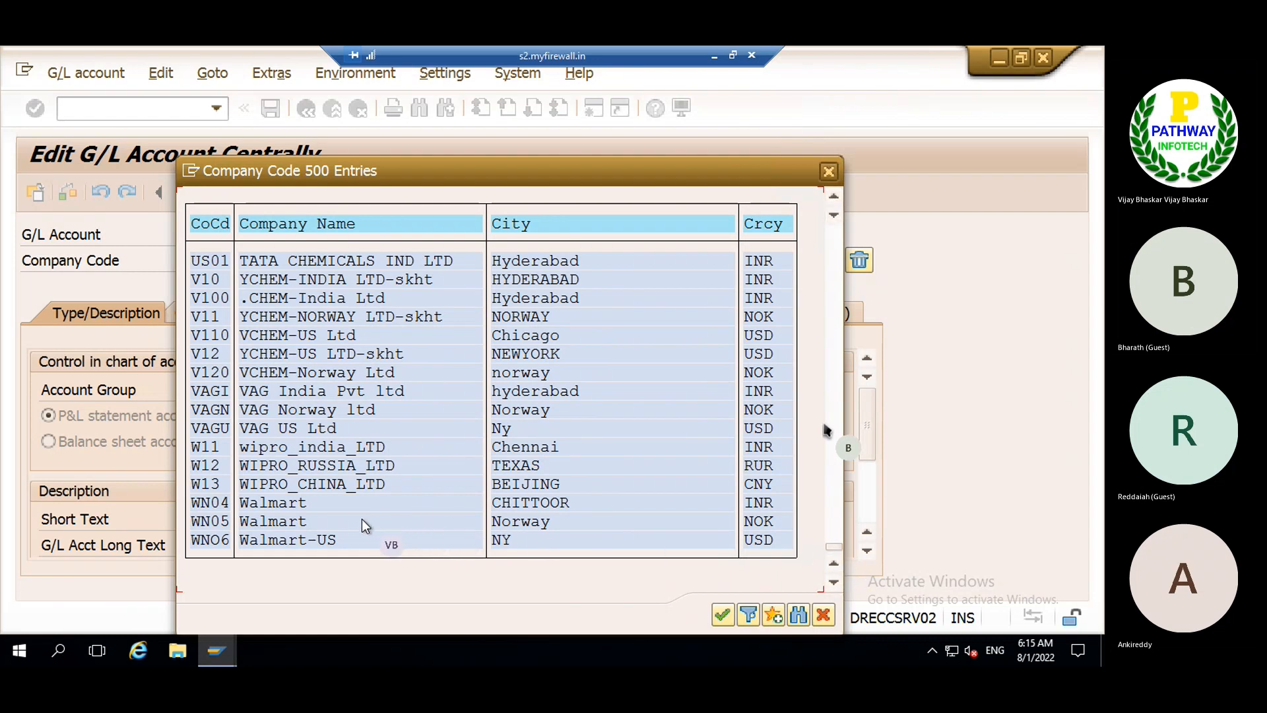
double_click(211, 503)
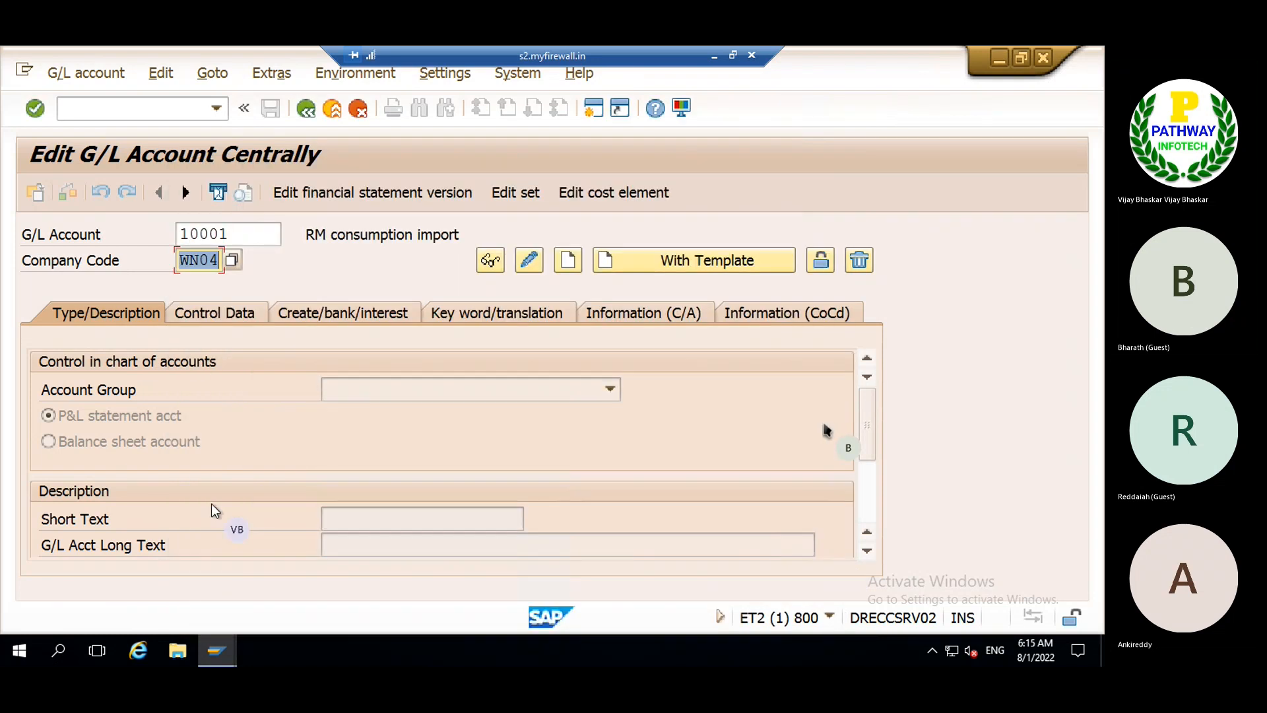
key(Return)
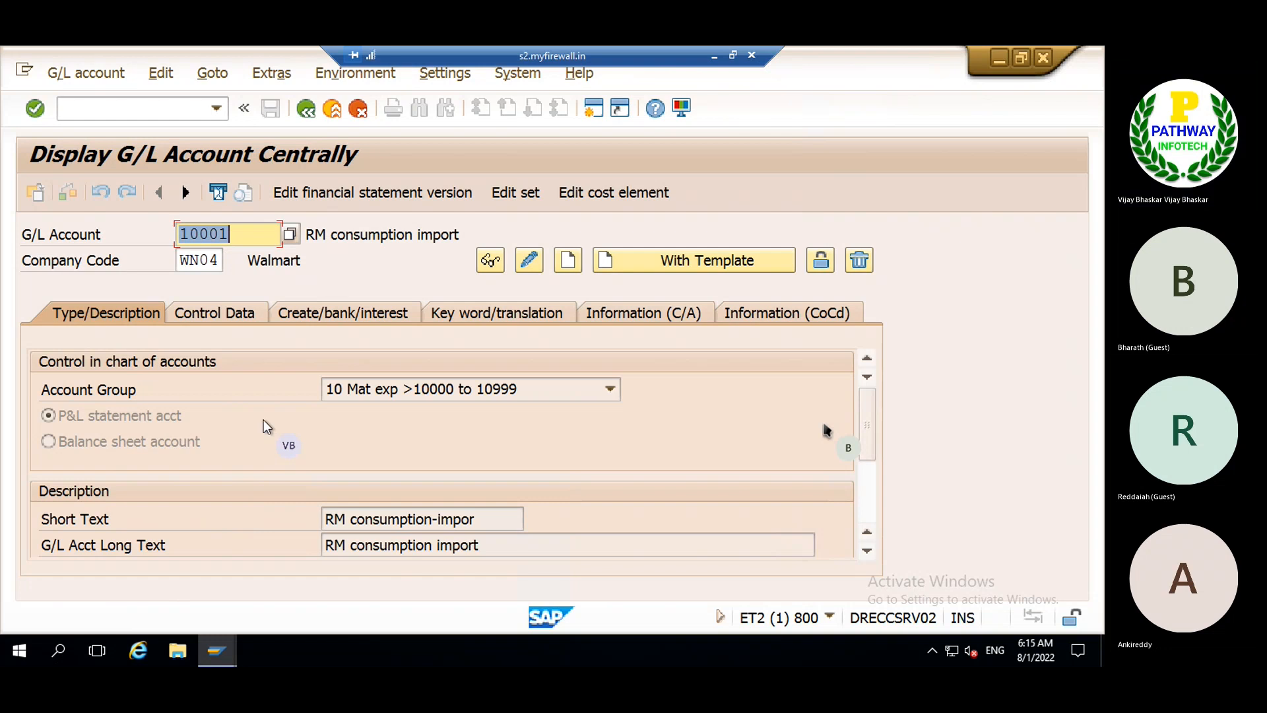
- Change the G/L account to 10007, try to display it for company code WN04, and dismiss the information message
click(247, 234)
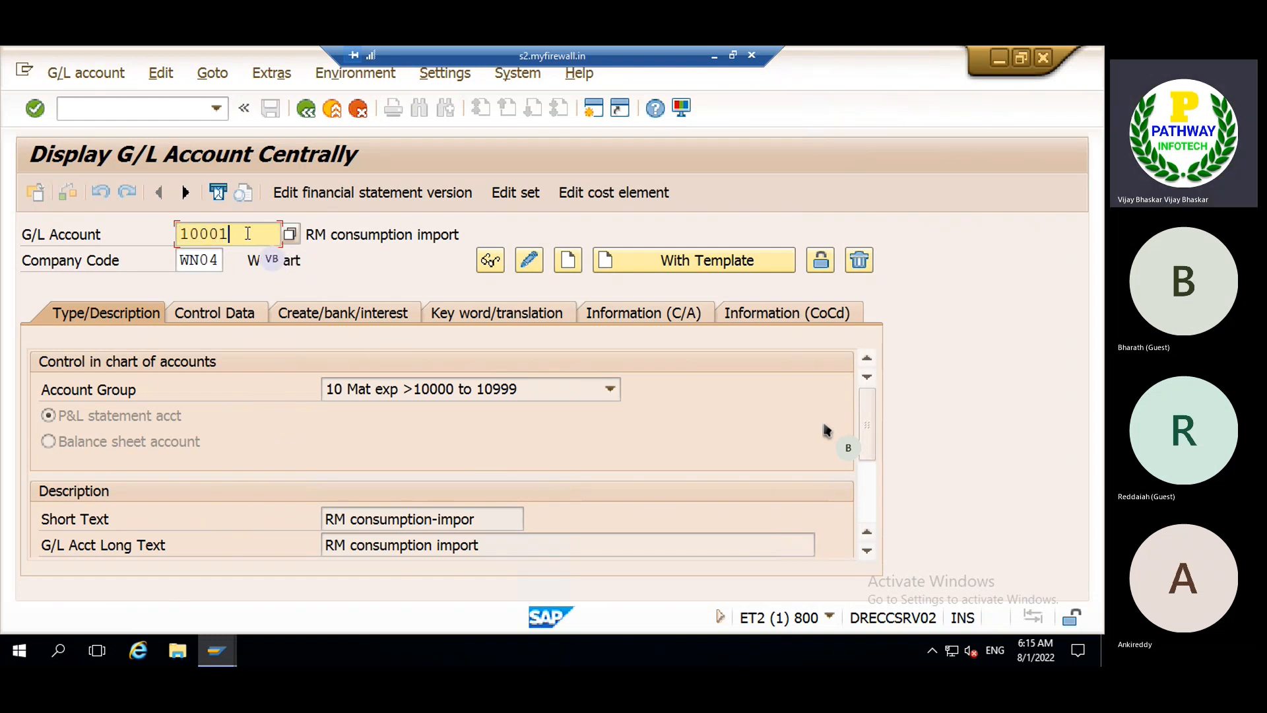
key(BackSpace)
text(7)
key(Return)
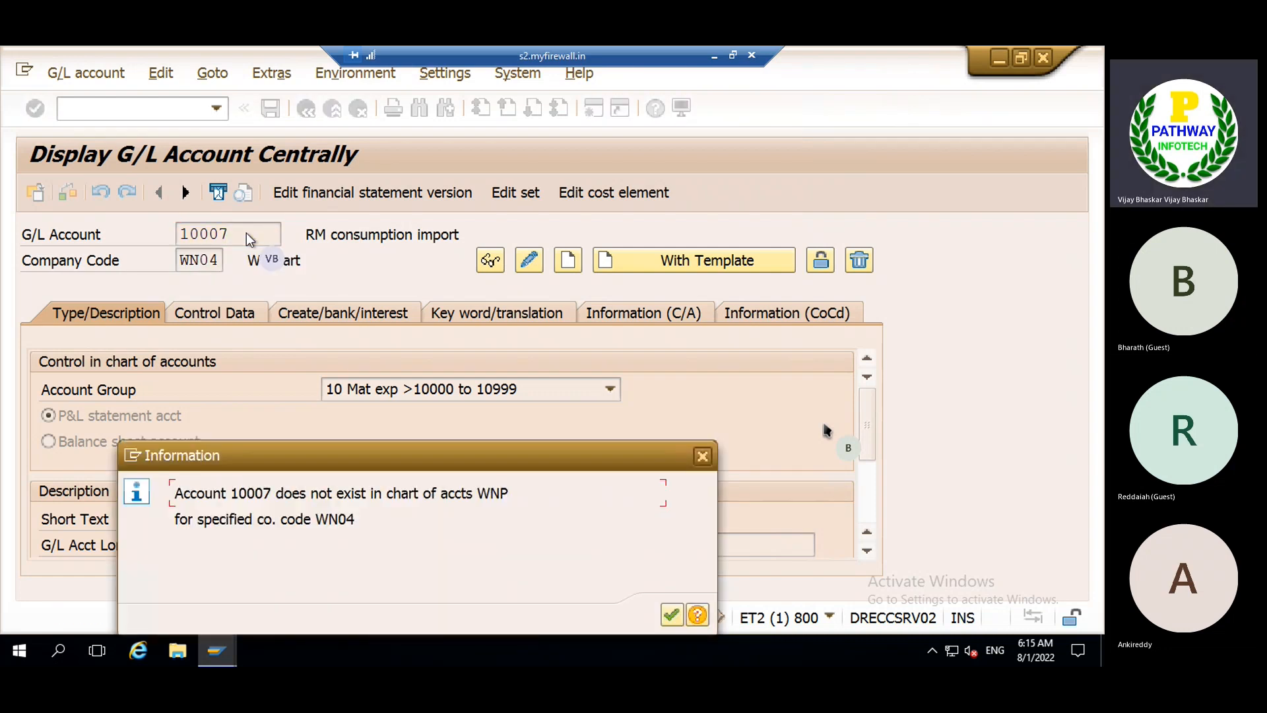
drag(350, 466, 404, 320)
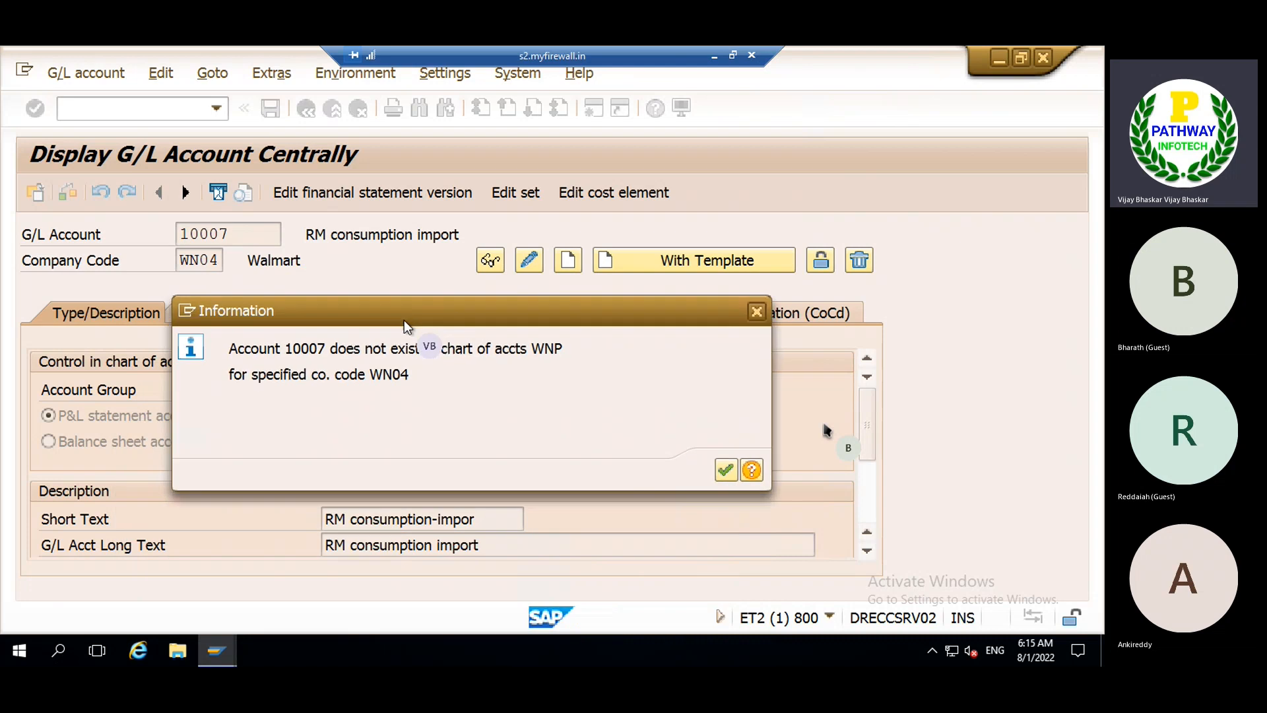
click(725, 471)
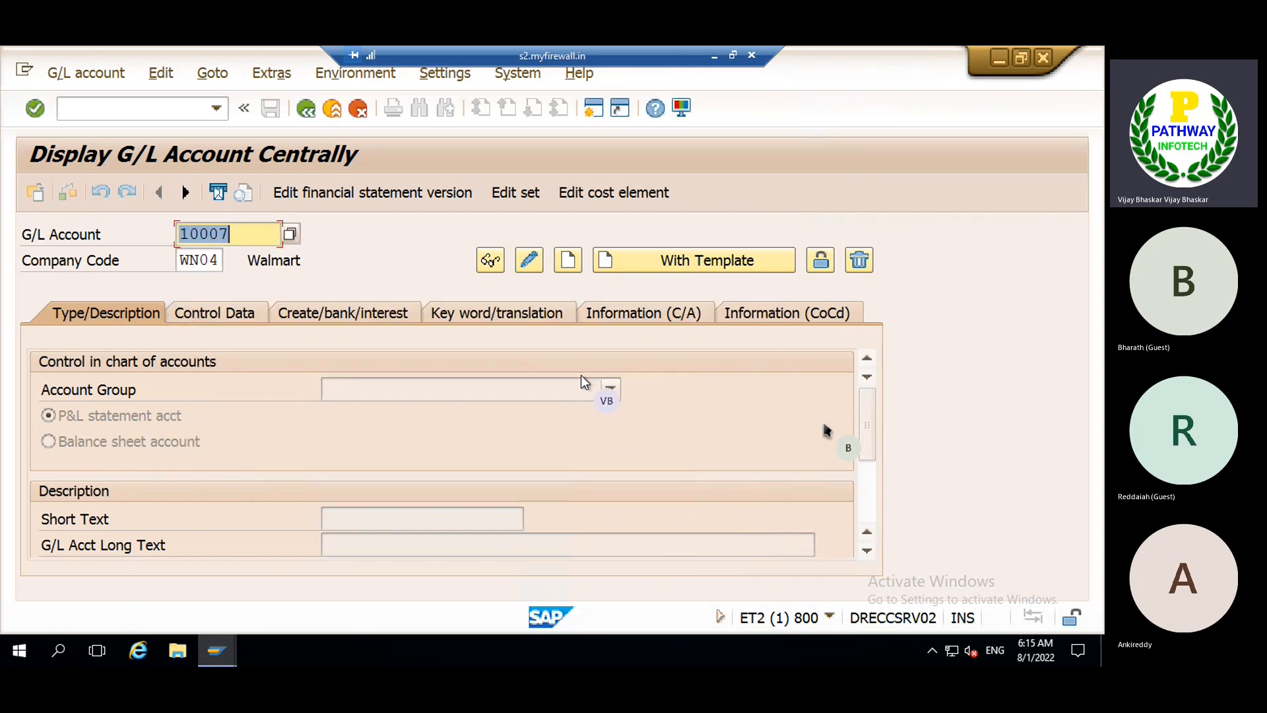
- Start creating G/L account 10007 as a P&L statement account in the account group "10 Mat exp >10000 to 10999"
click(569, 263)
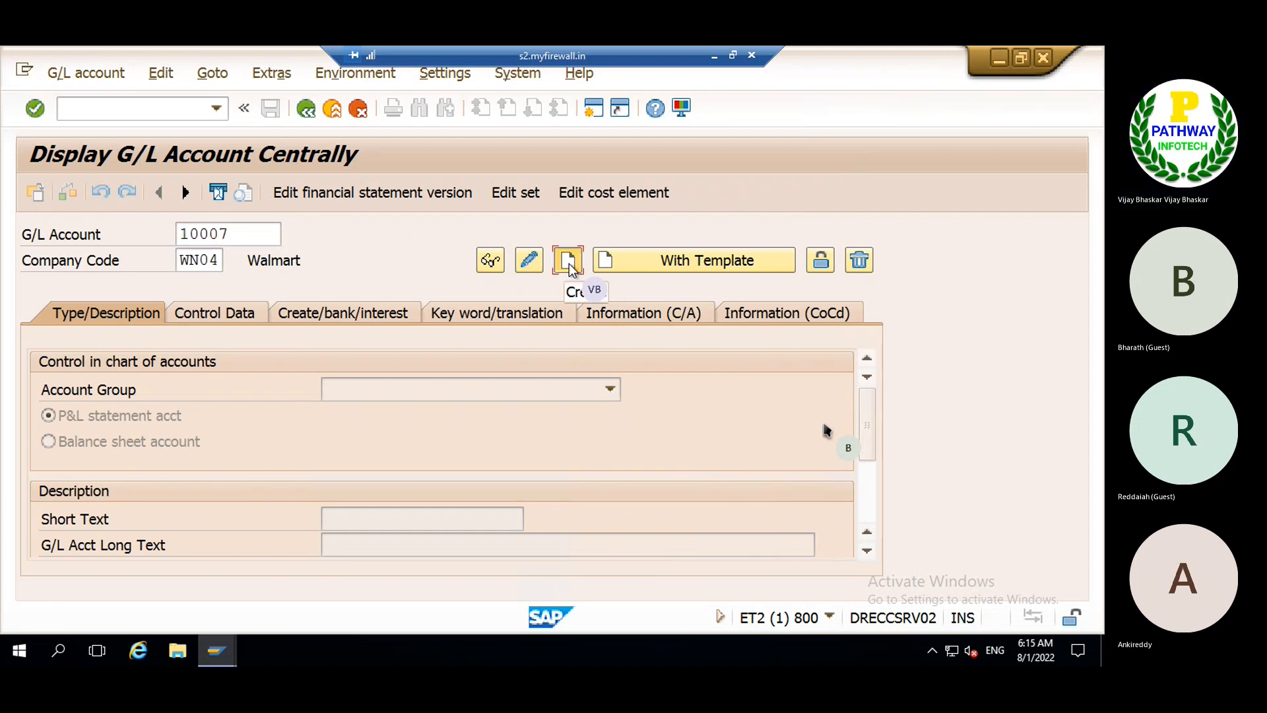
click(343, 390)
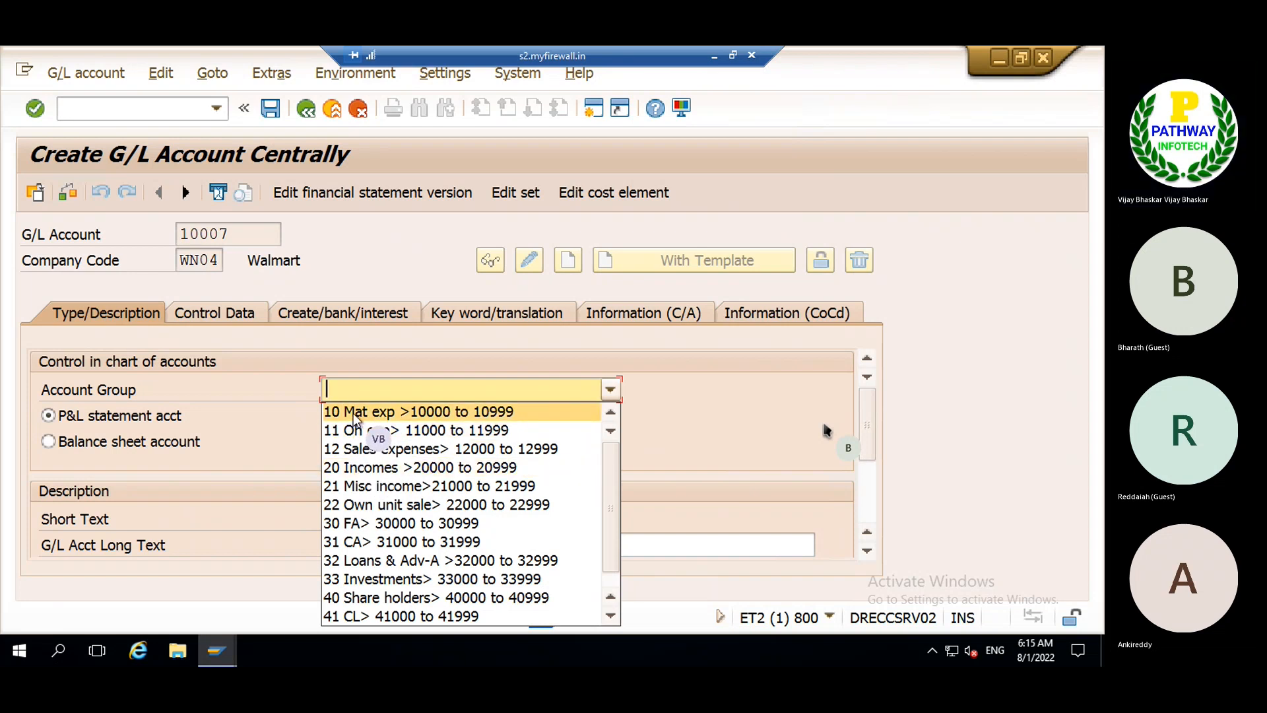
click(353, 412)
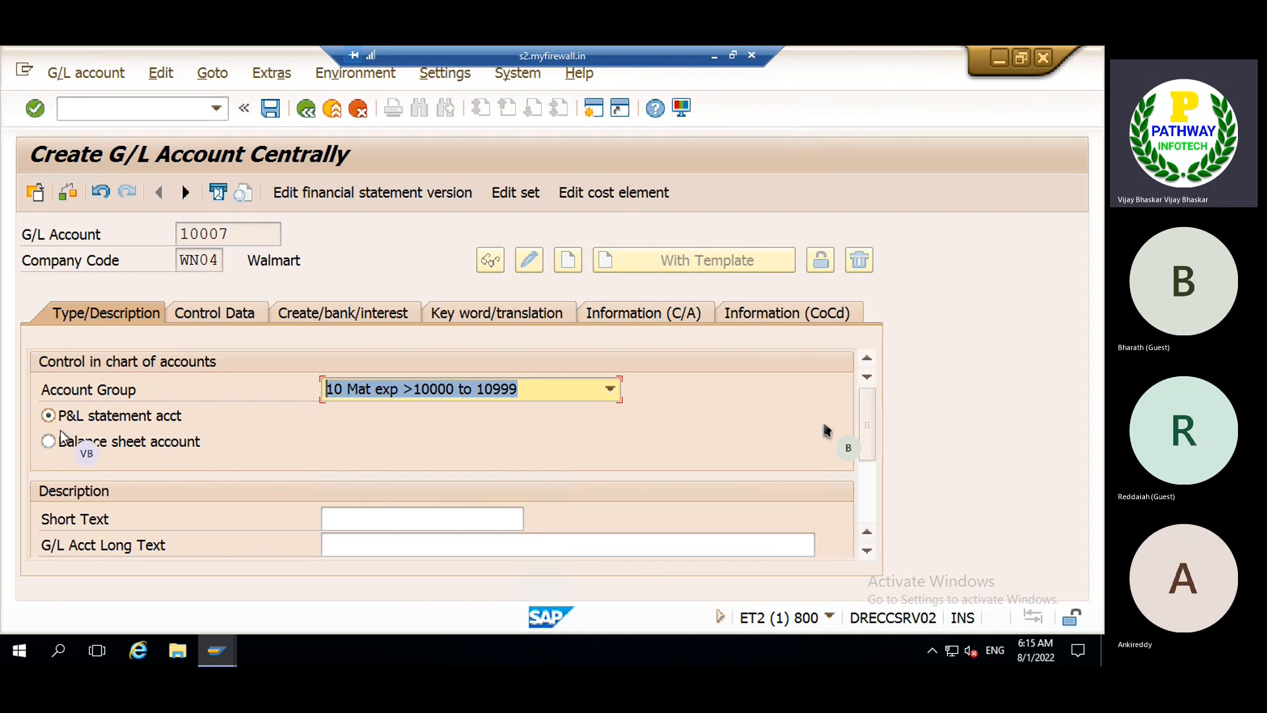
click(48, 442)
click(48, 416)
click(351, 515)
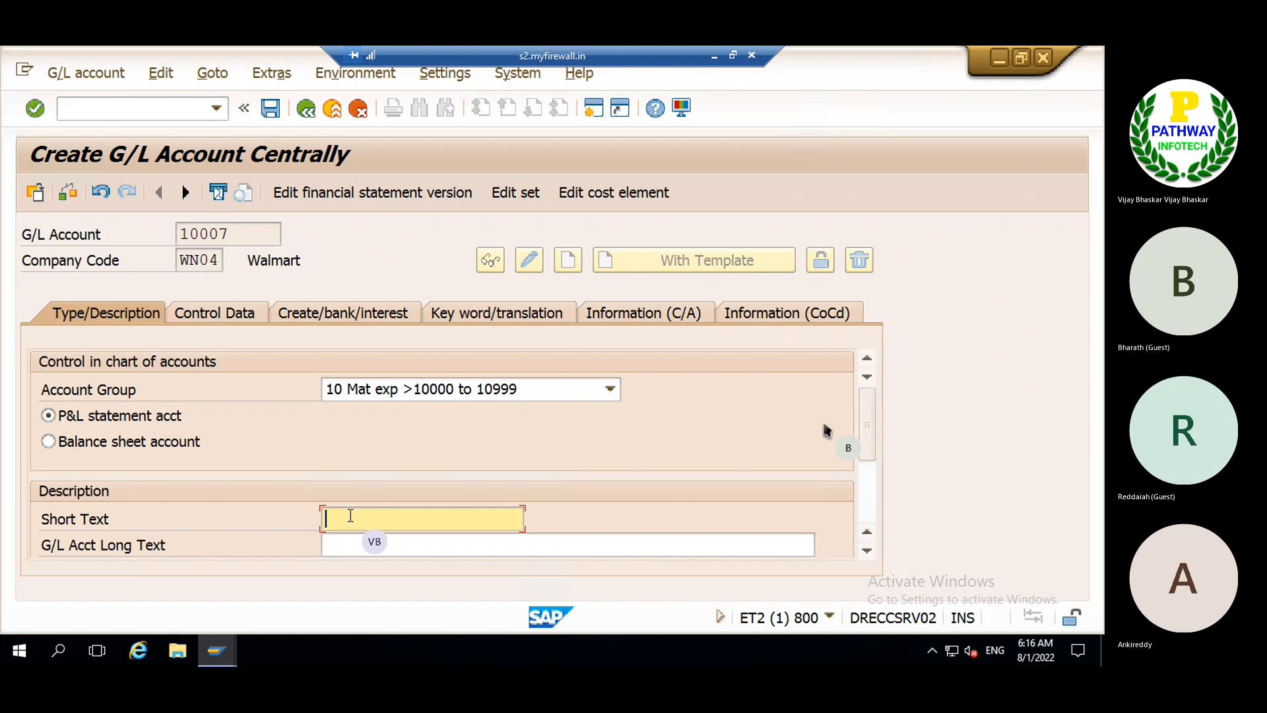
text(T)
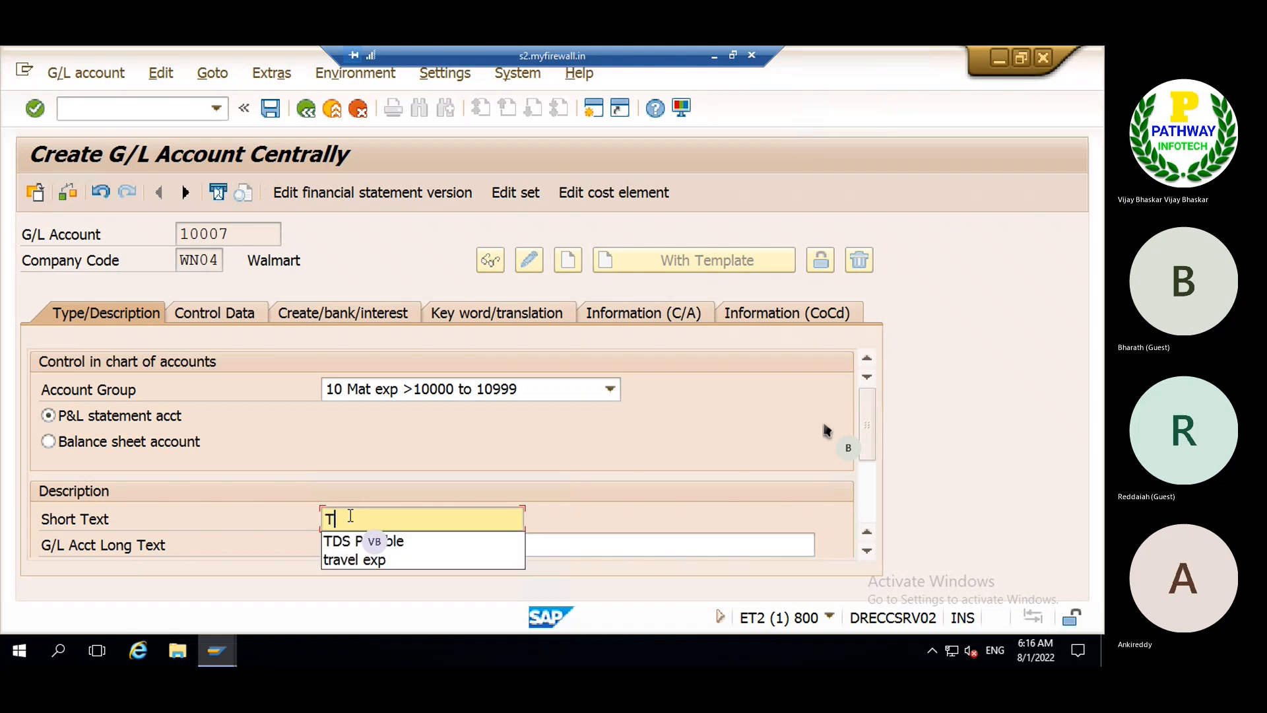
text(esting)
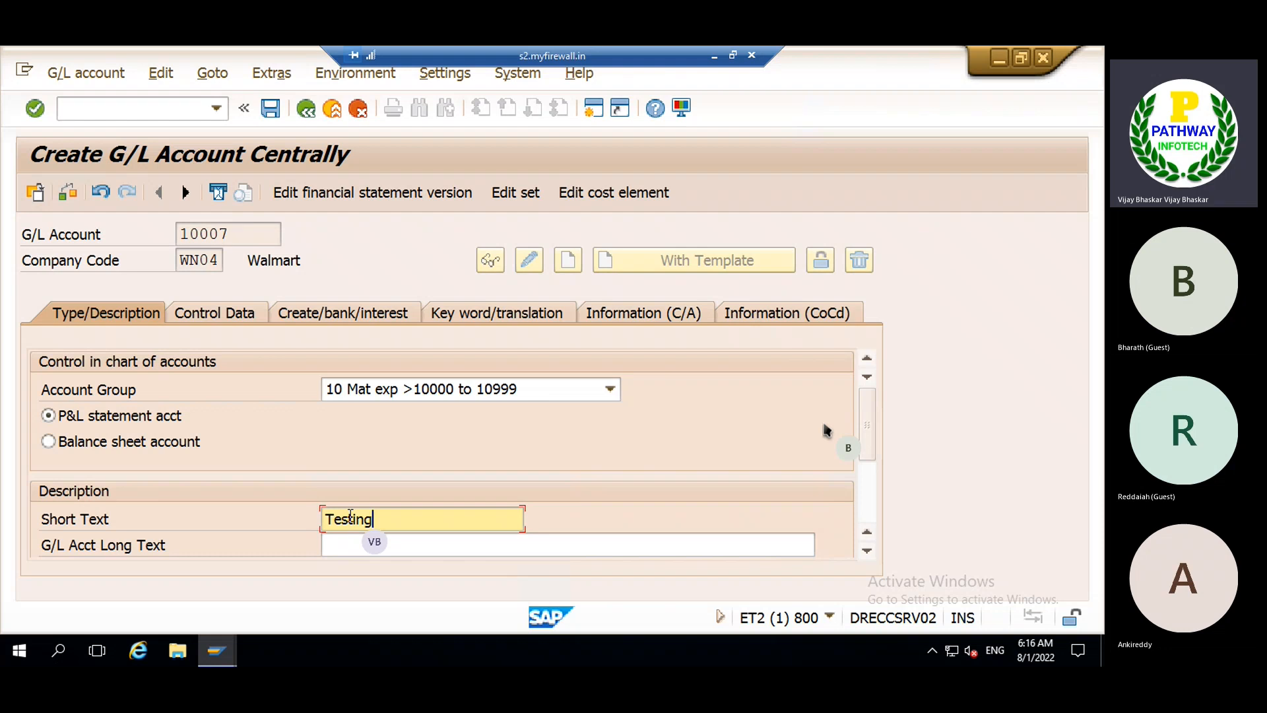
key(BackSpace)
key(BackSpace)
key(BackSpace)
key(BackSpace)
key(BackSpace)
key(BackSpace)
key(BackSpace)
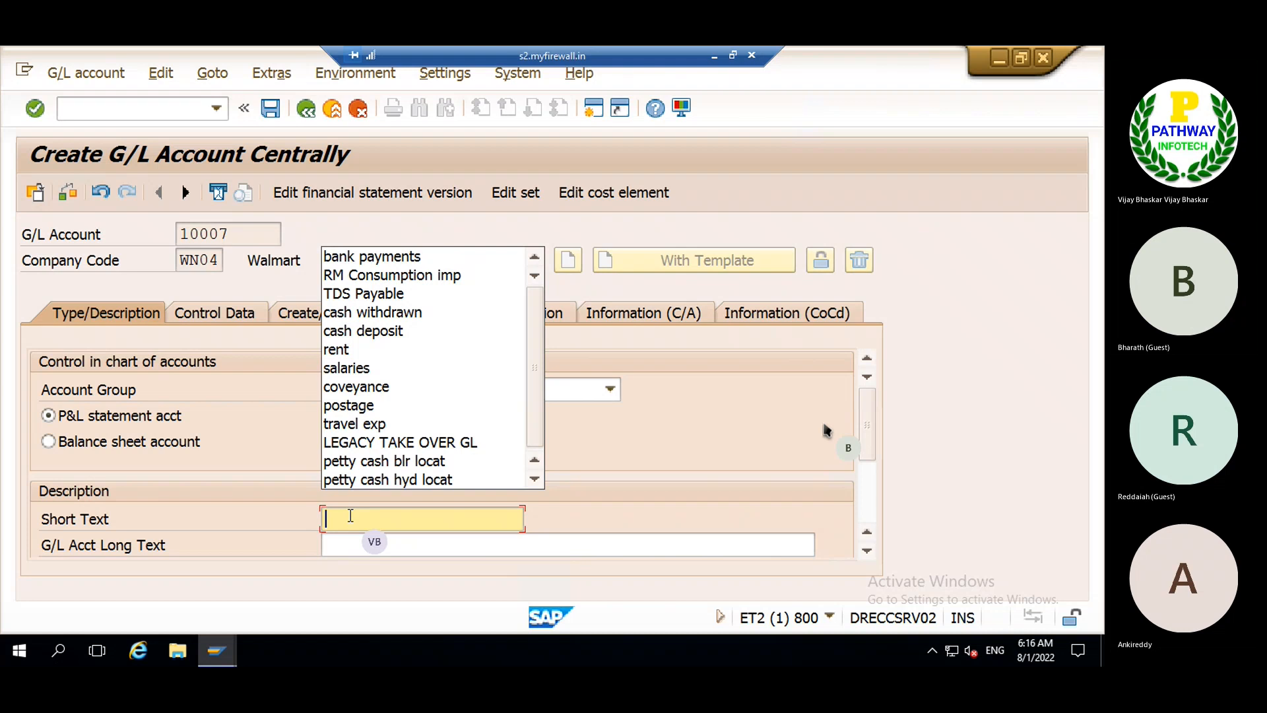
- Enter "Pref Share Capital" as the short text of the new G/L account
text(Pref)
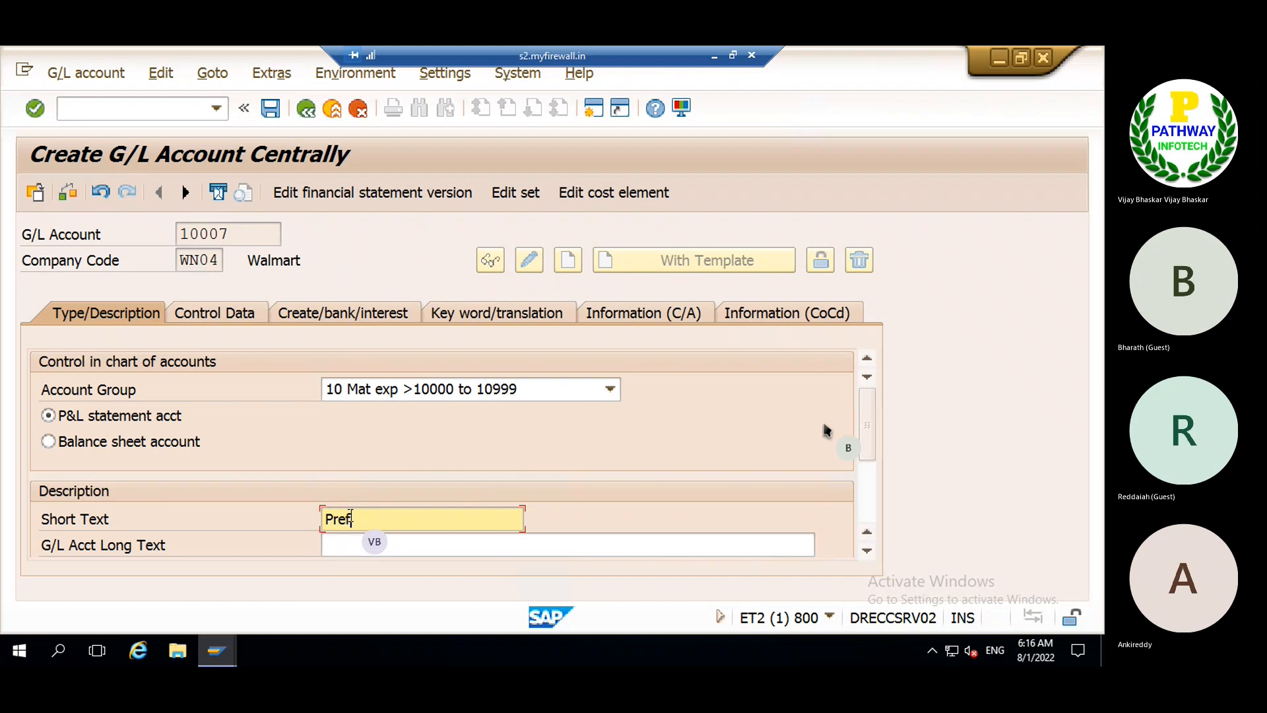
text(Share Capita)
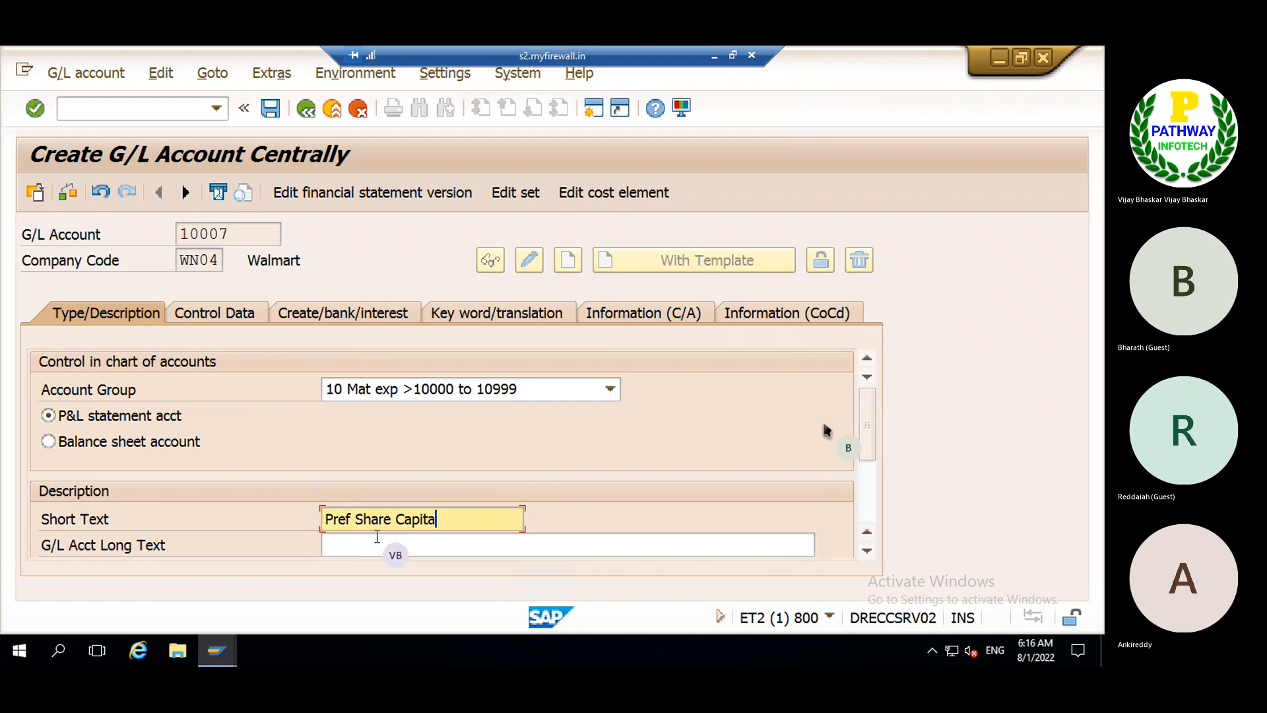
click(407, 546)
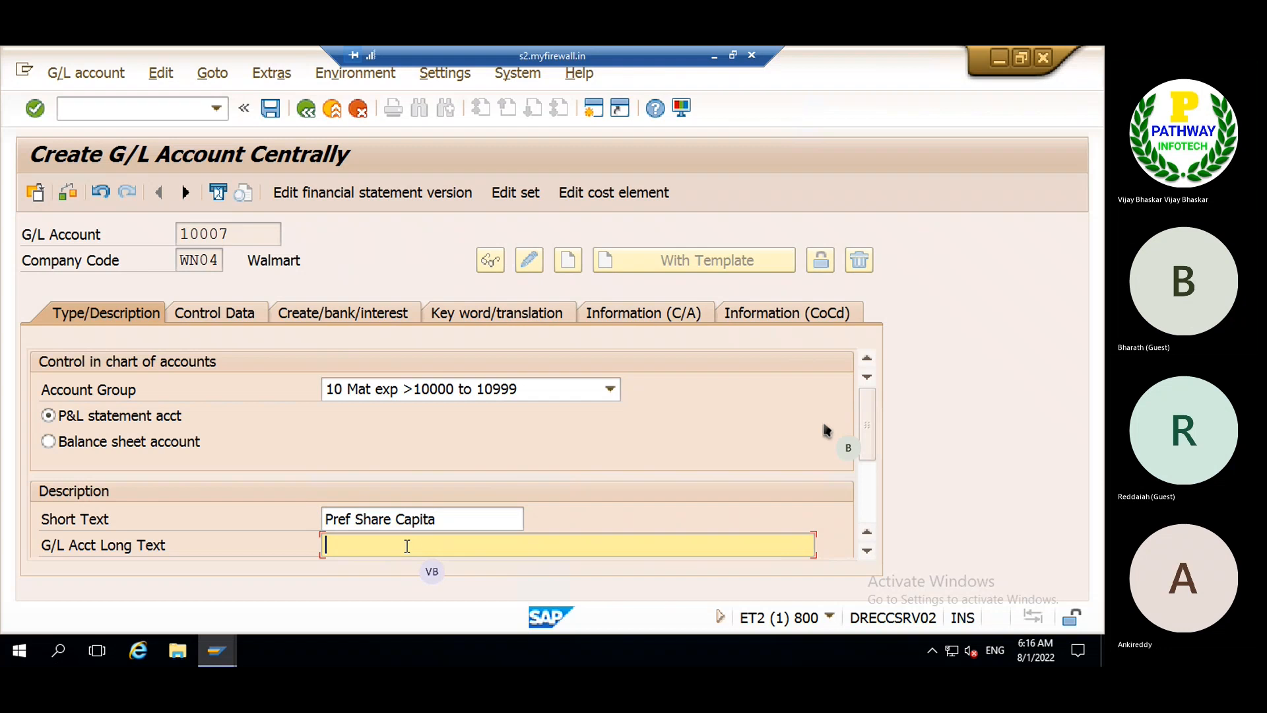
click(437, 521)
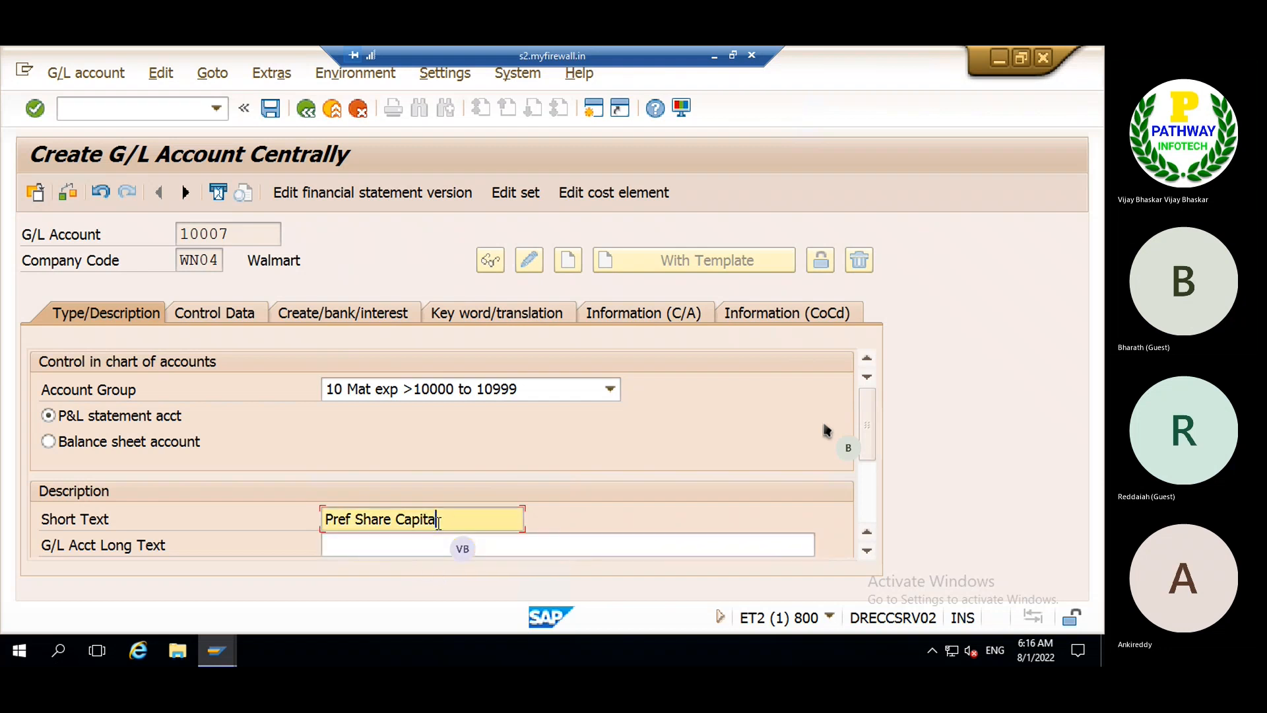
text(l)
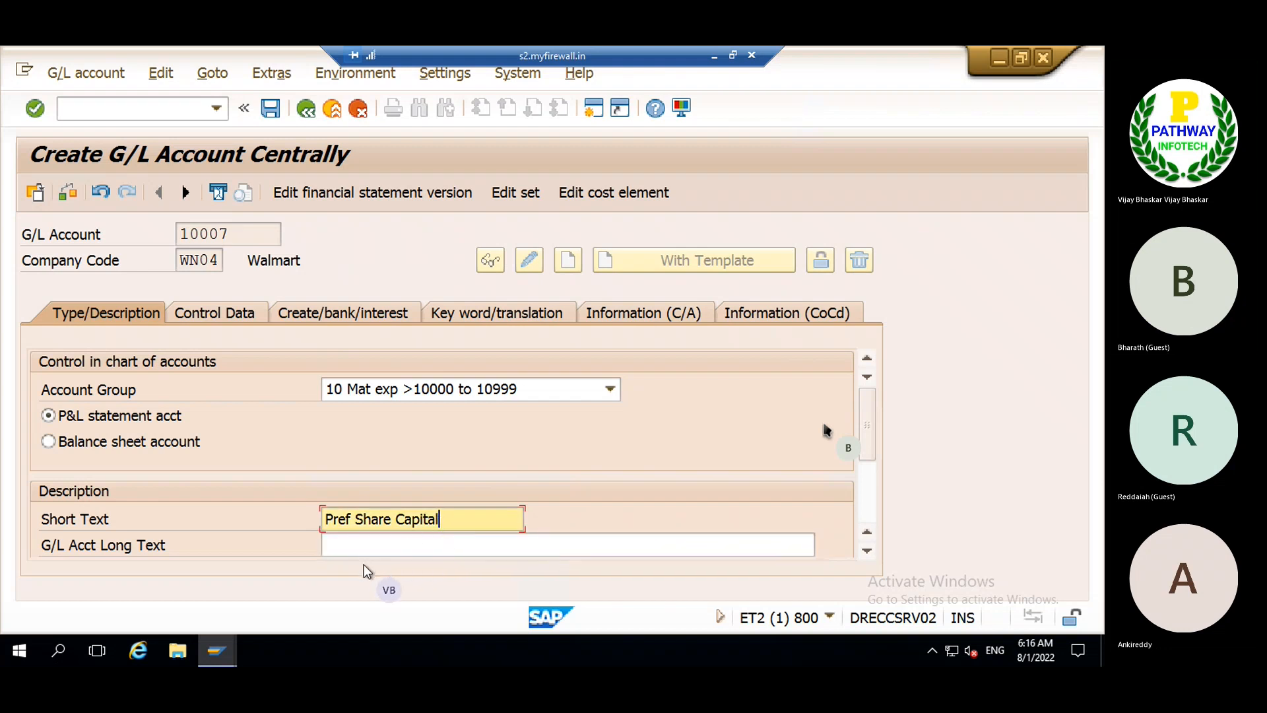
- Enter "Pref Share Capita" as the long text of G/L account 10007
click(351, 553)
text(Pre)
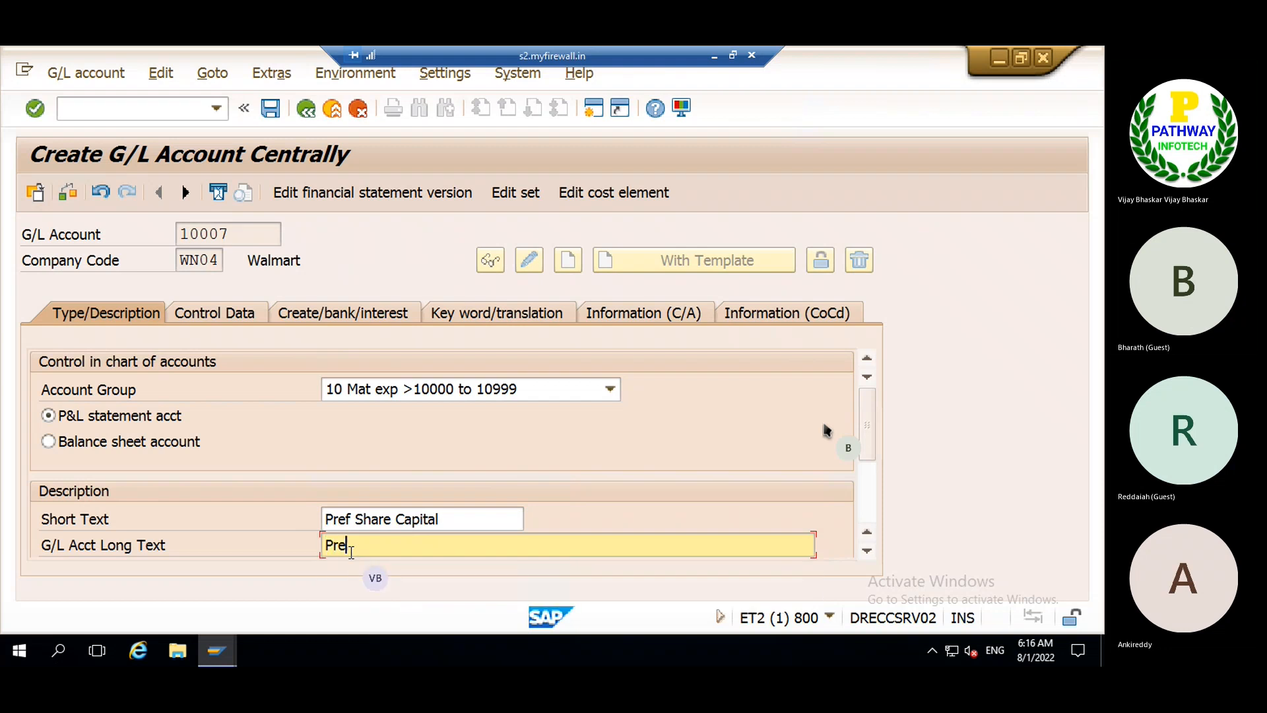
text(f Share Capita)
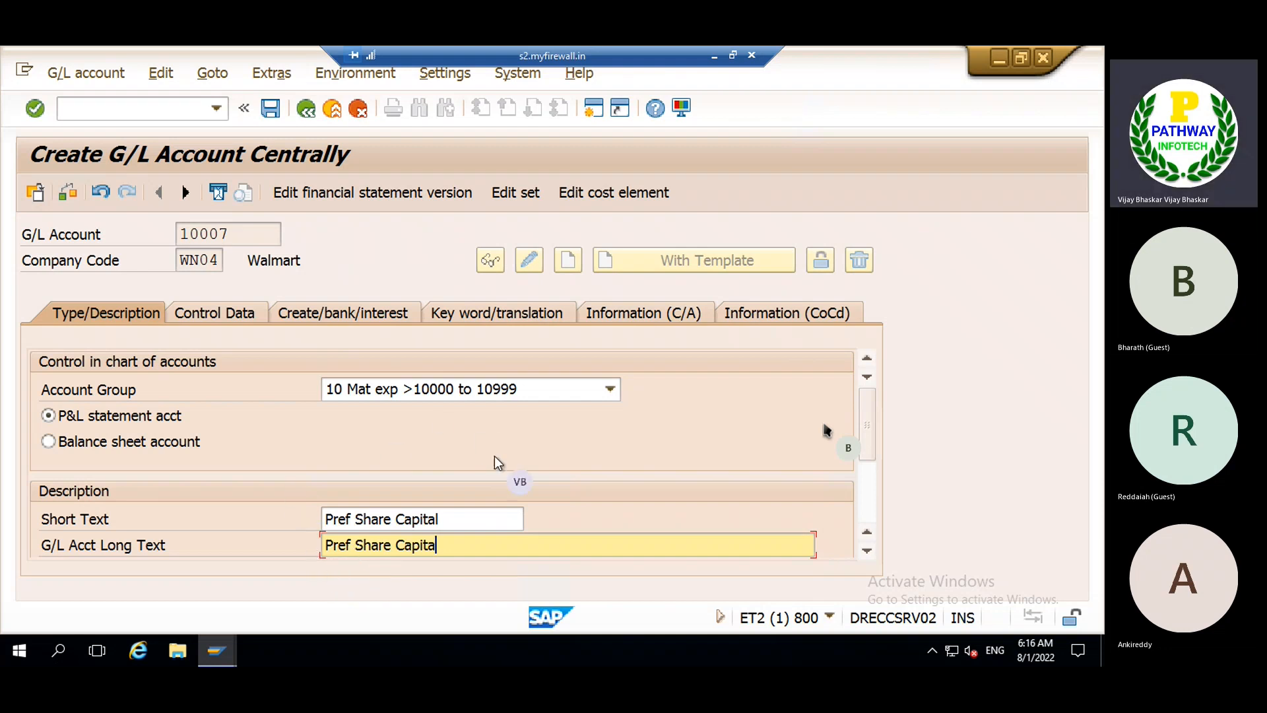
key(Return)
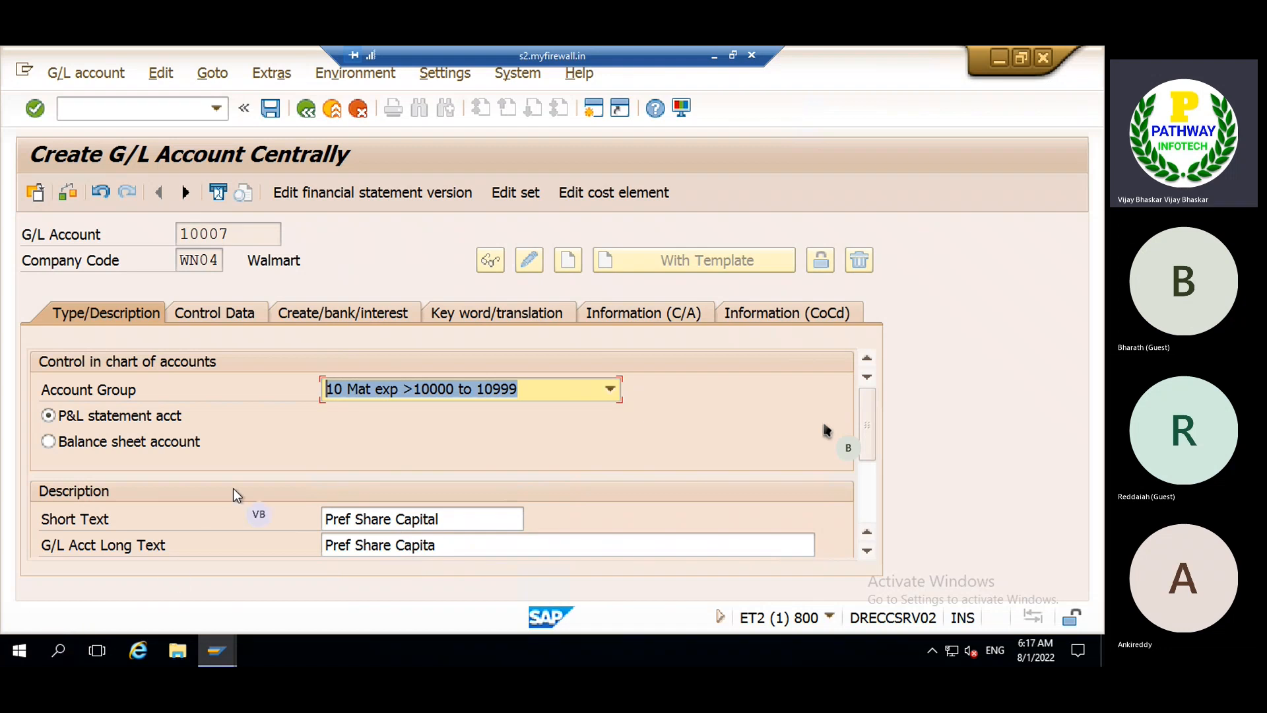
- Turn on line item display in the control data of G/L account 10007
click(215, 311)
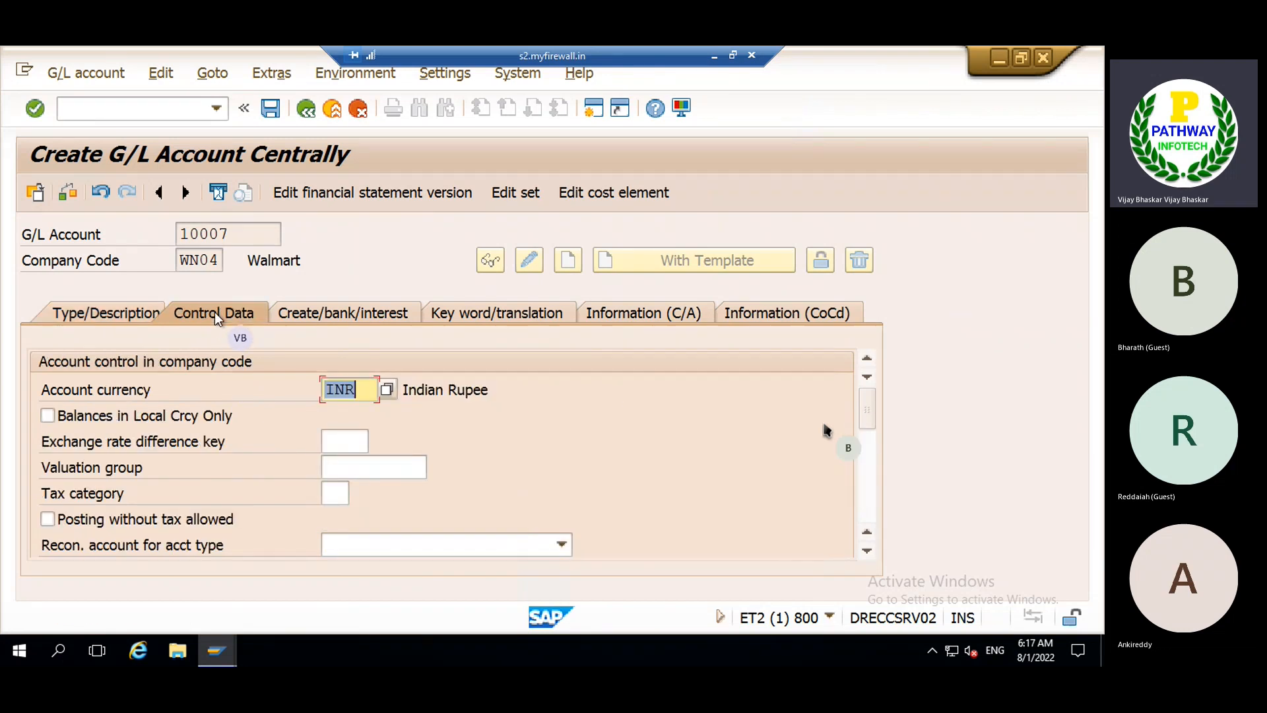
click(90, 417)
click(45, 417)
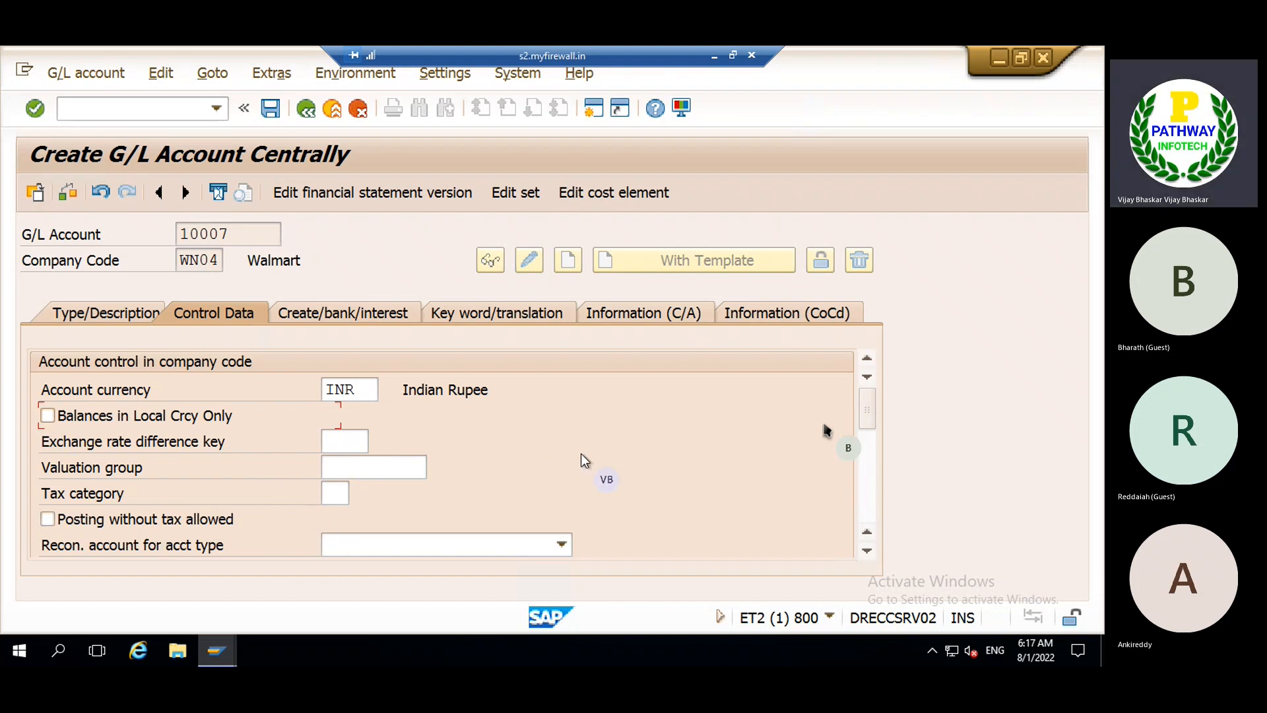
click(865, 551)
click(866, 551)
click(866, 551)
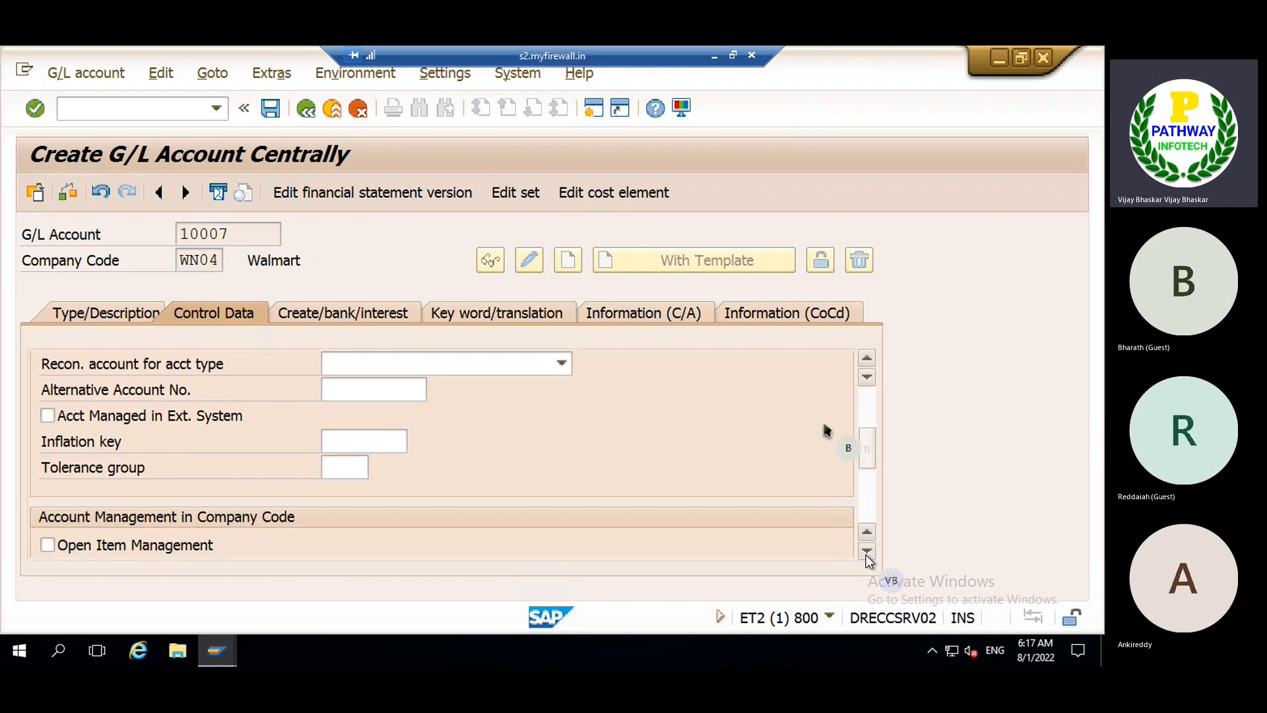
click(866, 552)
click(865, 552)
click(866, 553)
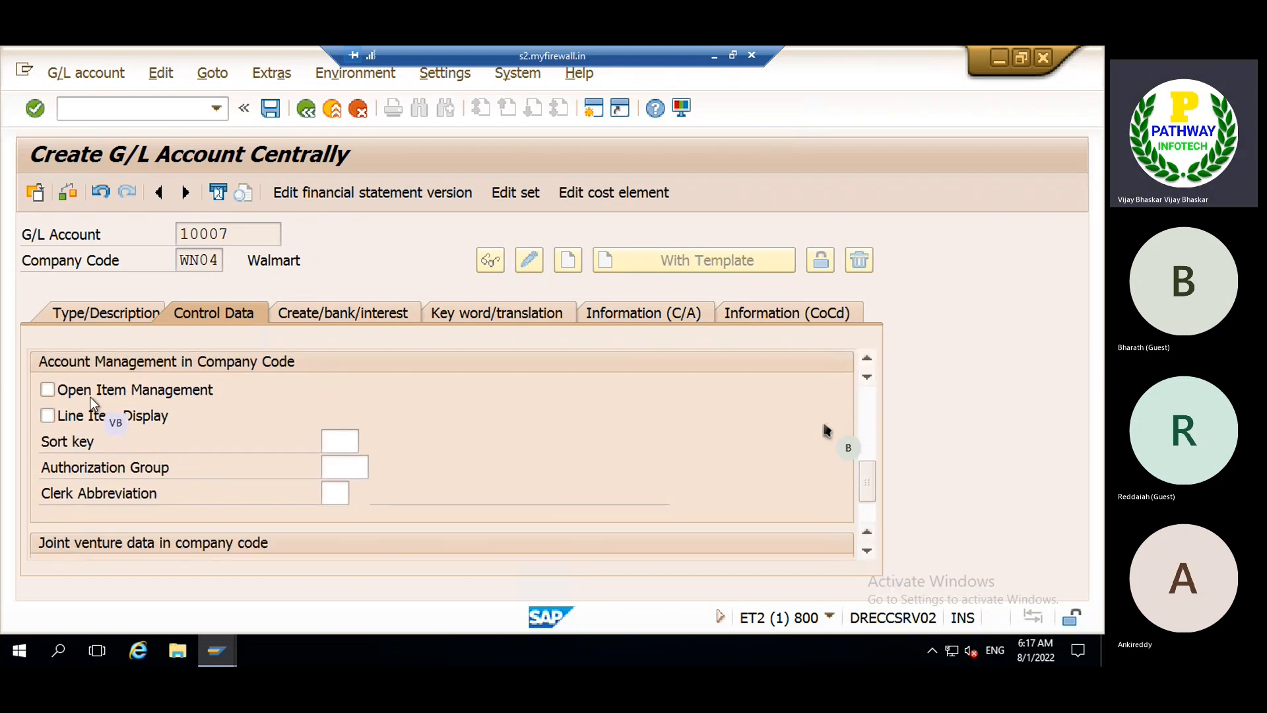
key(Return)
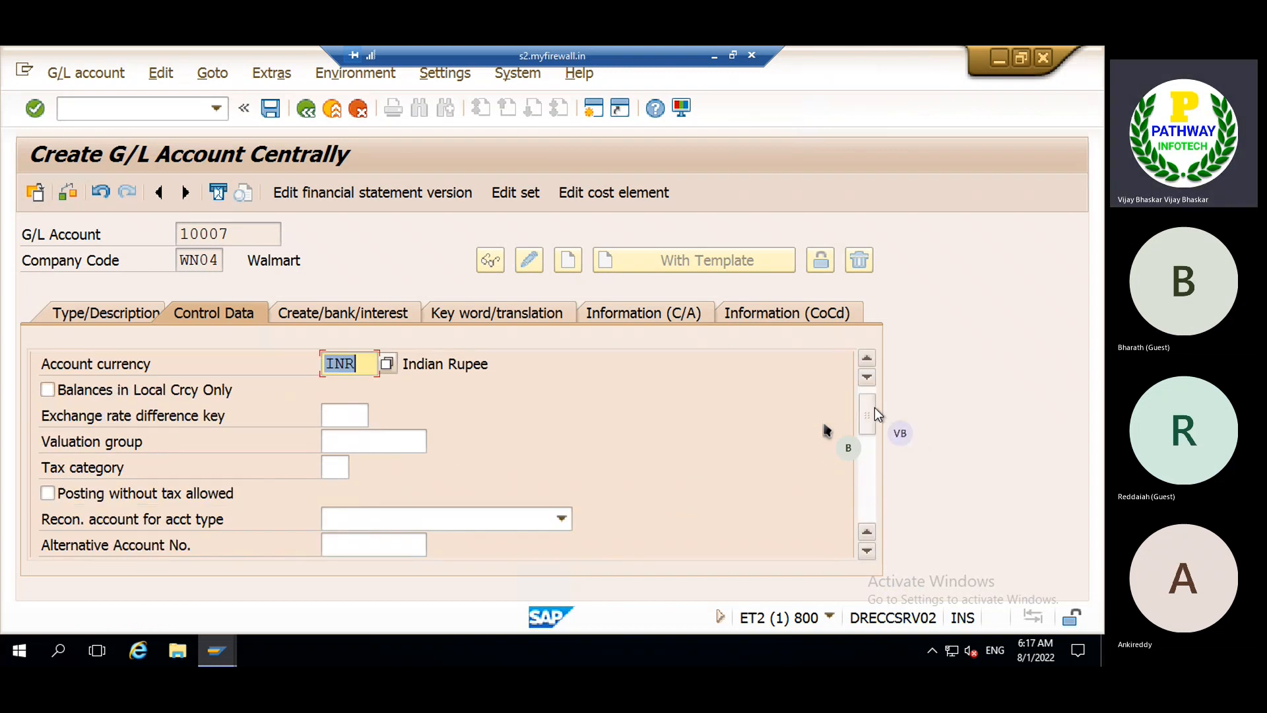
drag(874, 413, 876, 462)
click(85, 467)
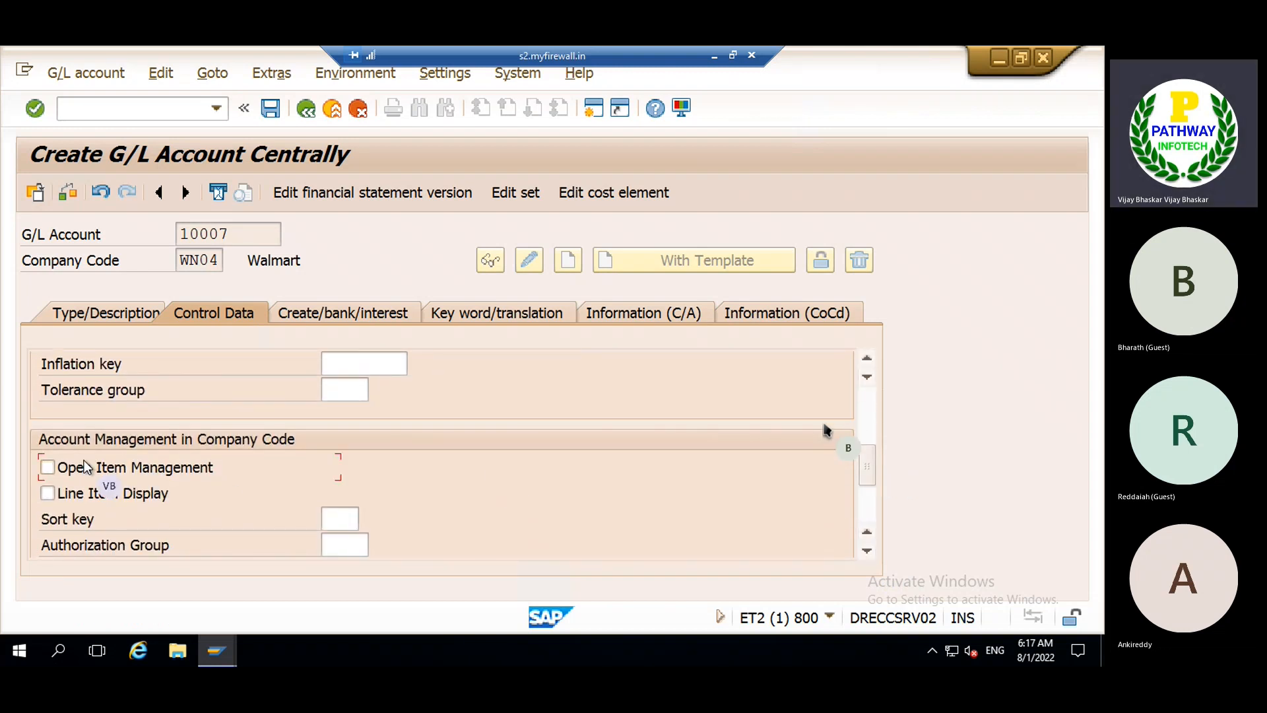
click(75, 497)
key(Return)
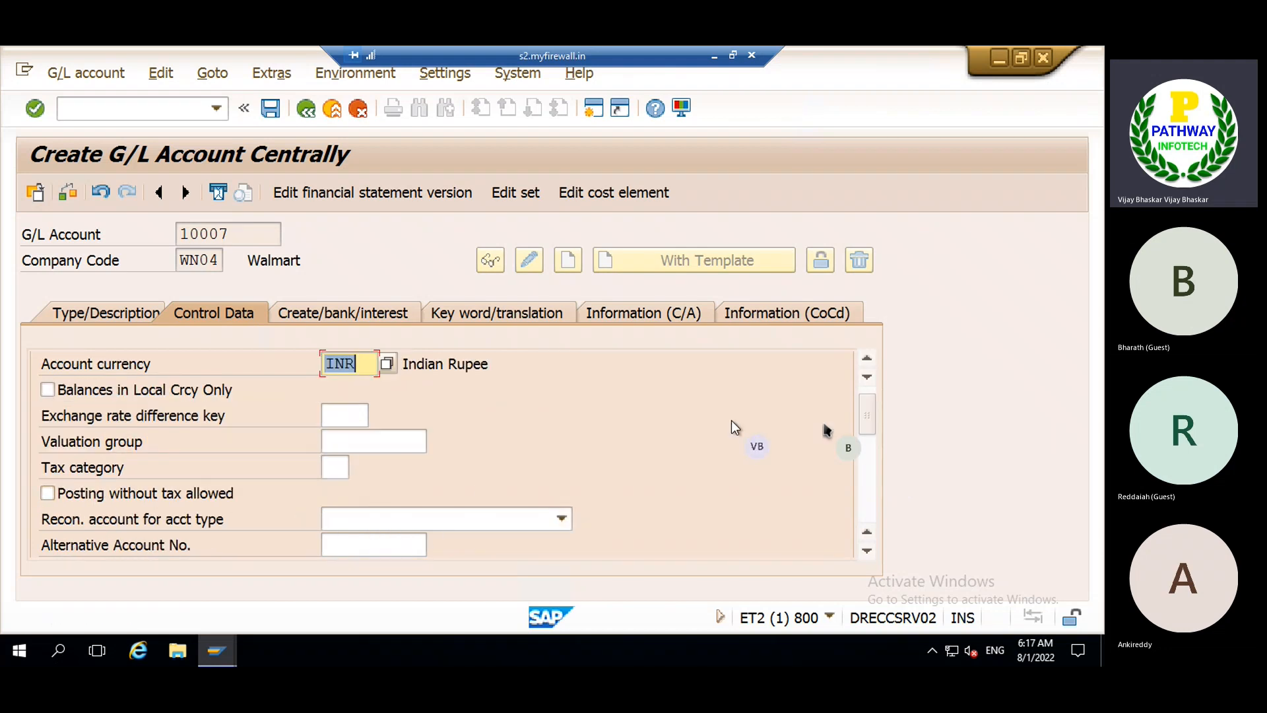
- Set the sort key to 001 in the account management data for the company code
scroll(731, 421, down, 5)
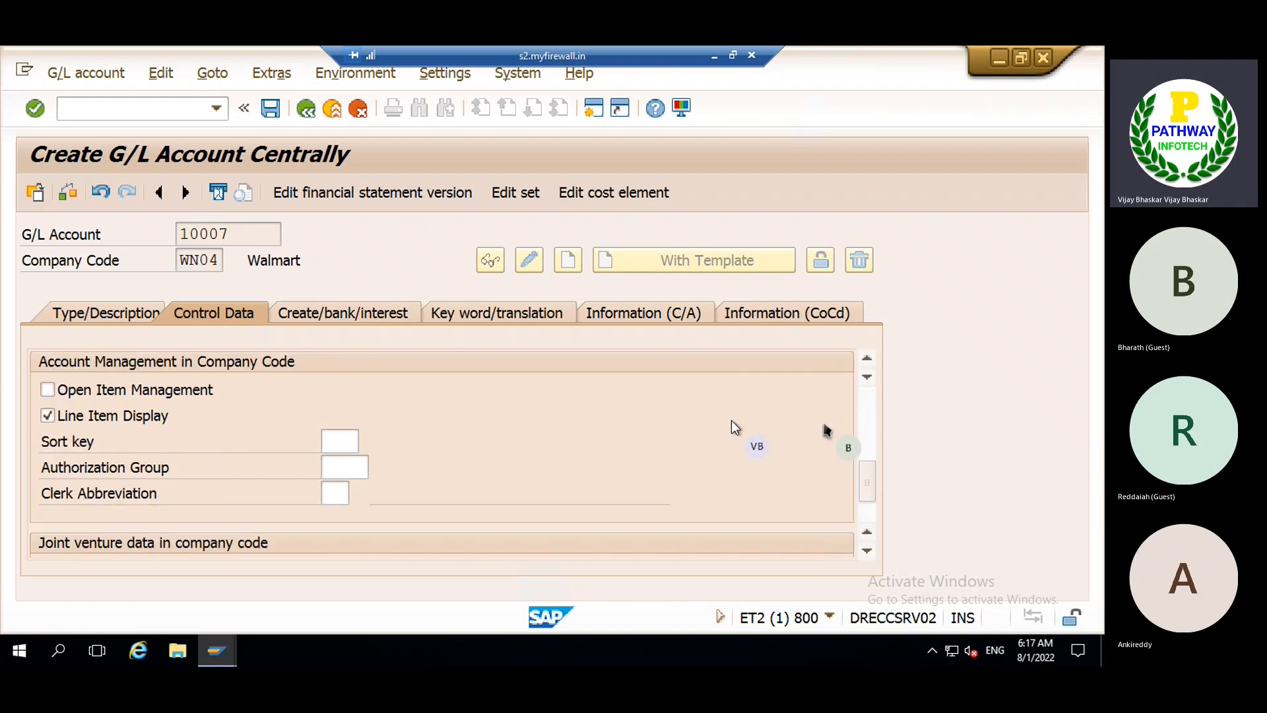
click(347, 438)
text(00)
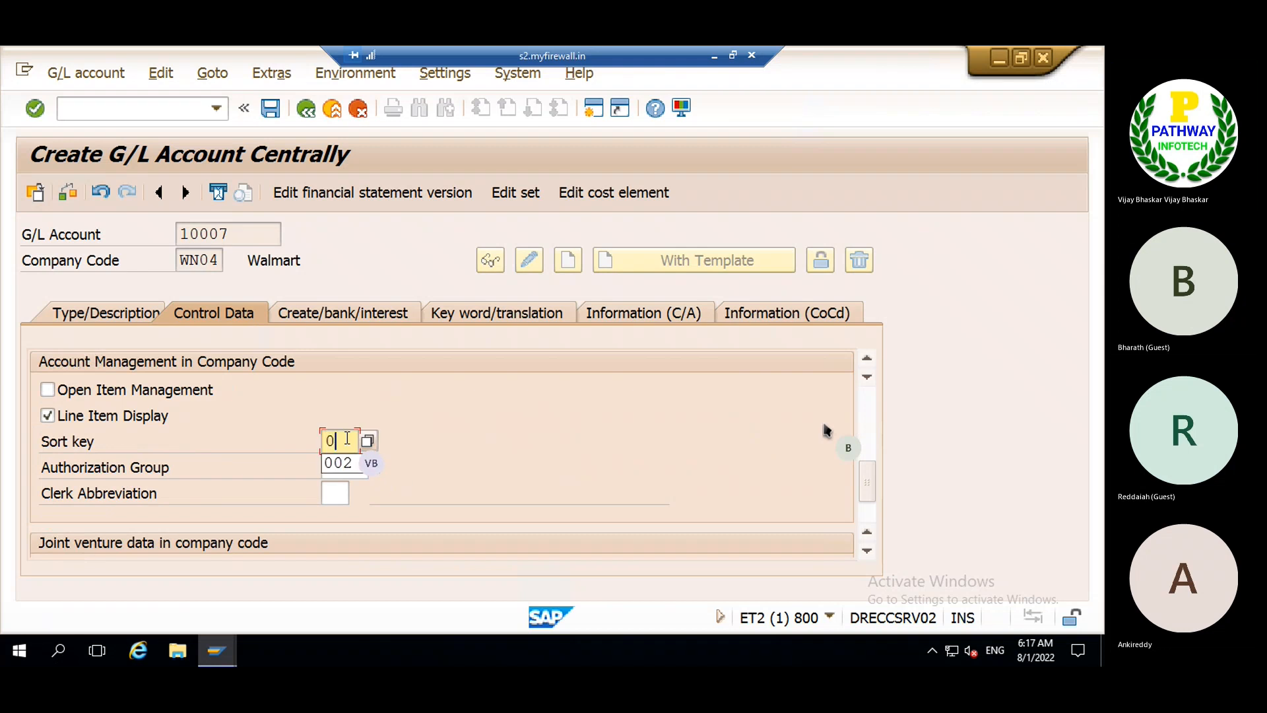
text(1)
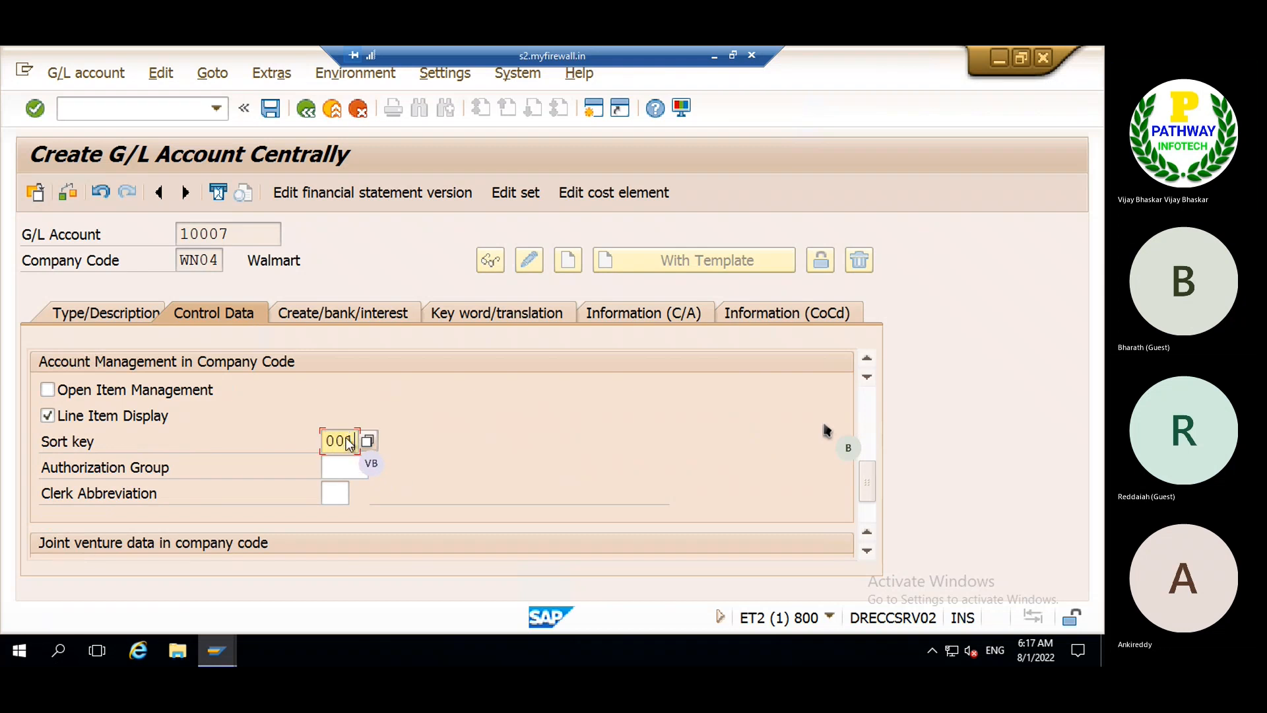
key(Return)
scroll(469, 457, up, 1)
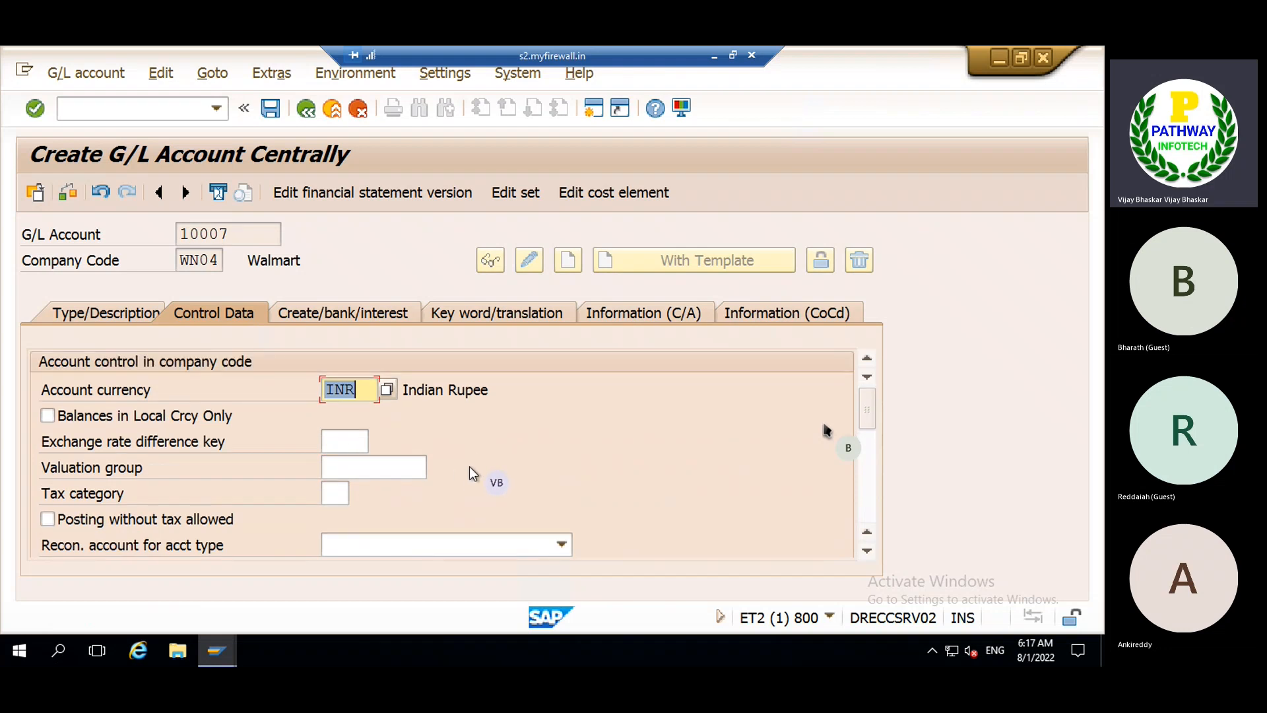
- Try D Customers as the reconciliation account type and clear the selection again
scroll(418, 515, down, 6)
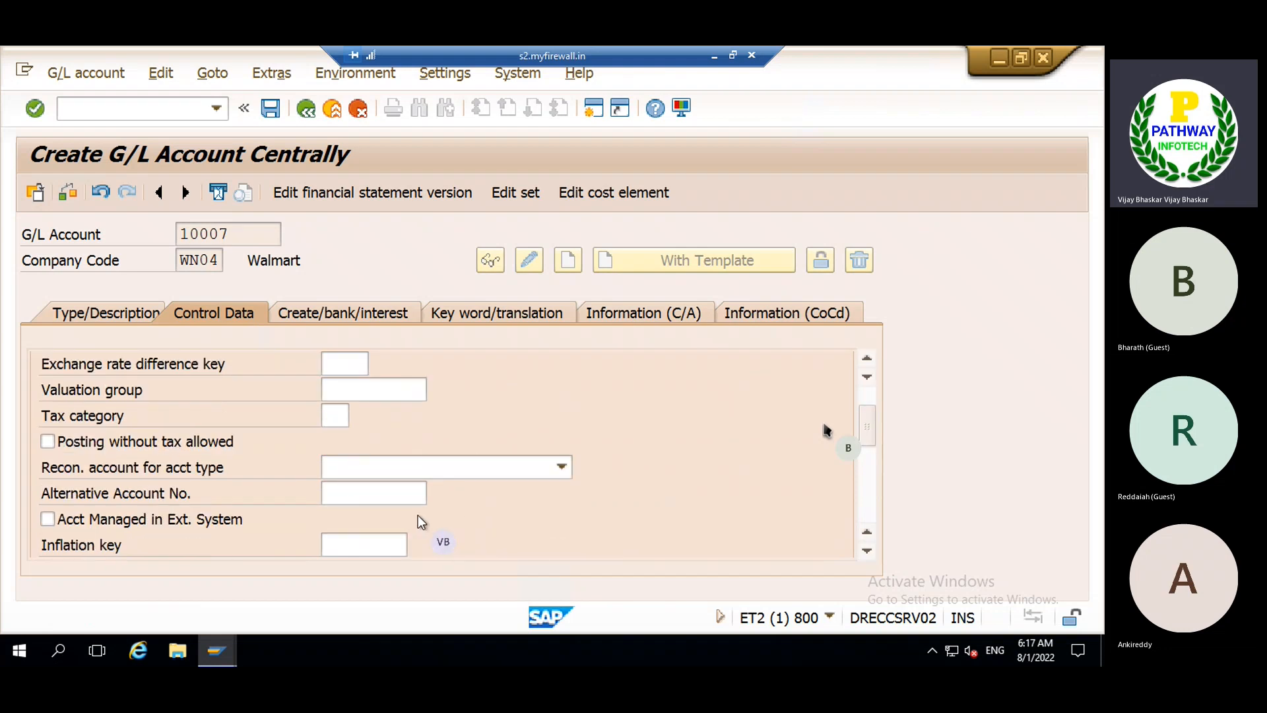
click(369, 386)
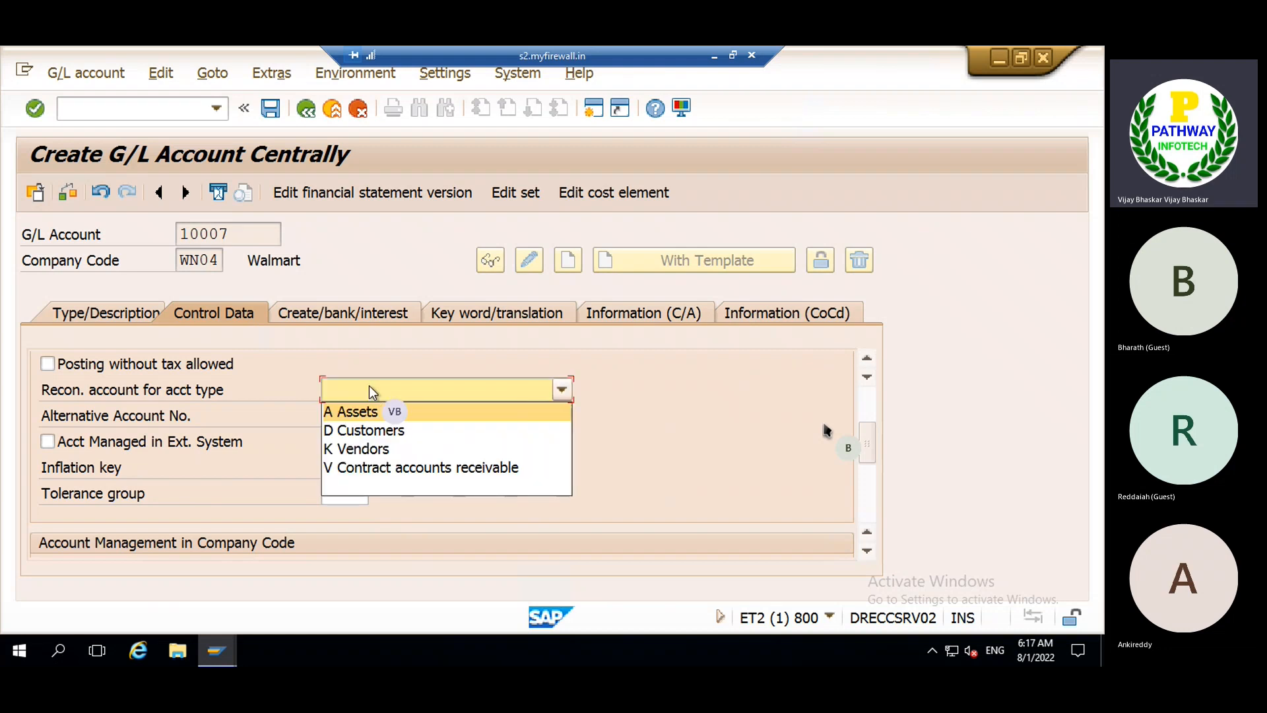
click(363, 428)
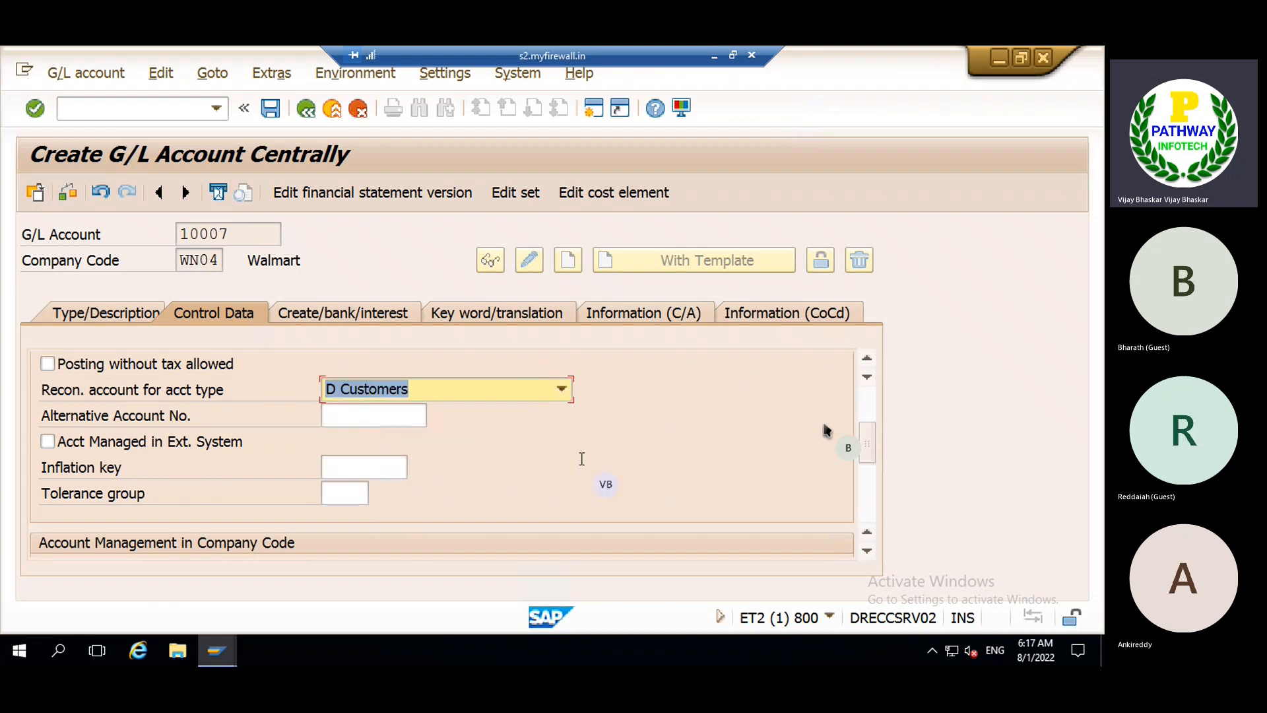
key(Return)
click(355, 520)
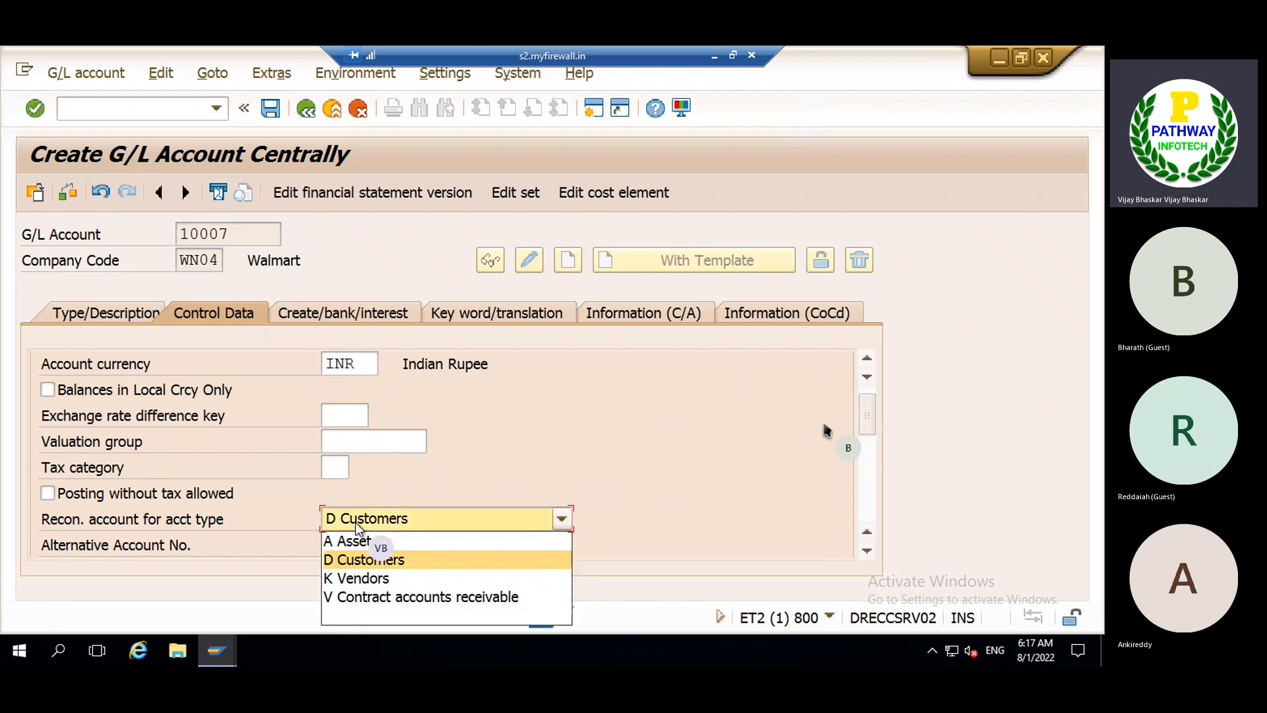
click(350, 616)
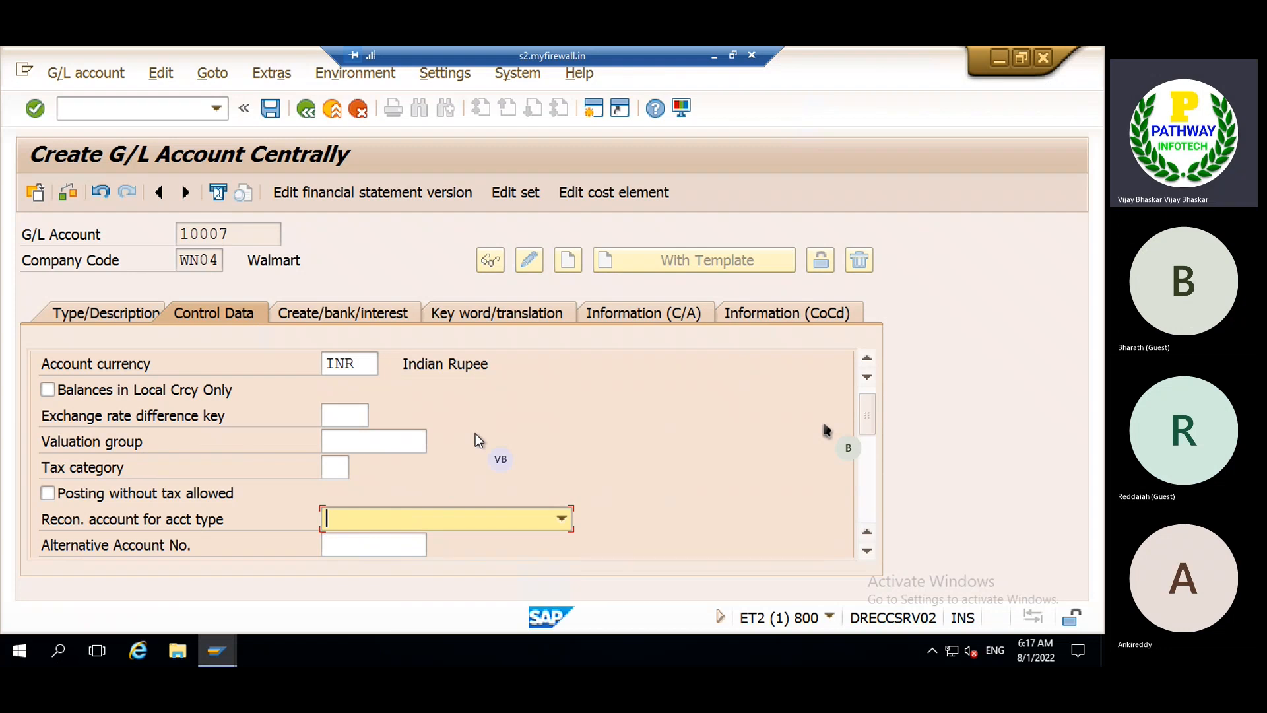
- Set the field status group to G001 in the account's create/bank/interest data
click(323, 316)
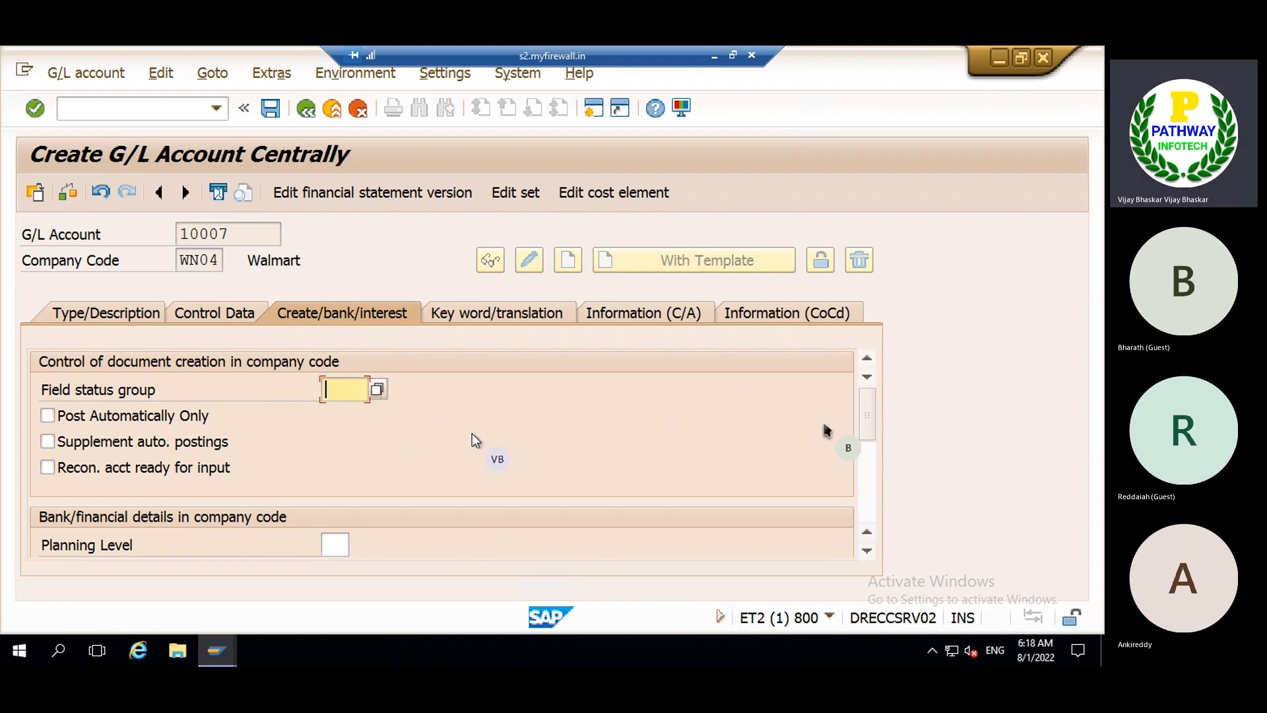
text(G001)
key(Return)
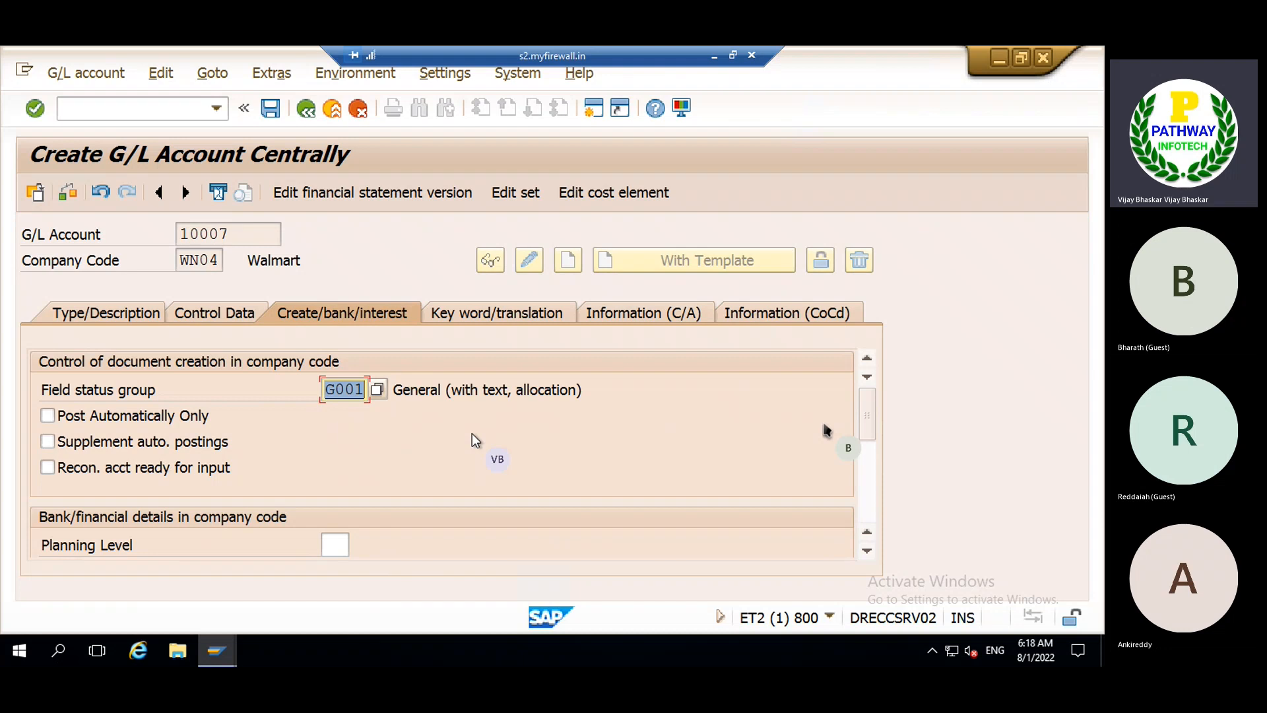
- Try the Post Automatically Only option for the account and switch it off again
click(105, 418)
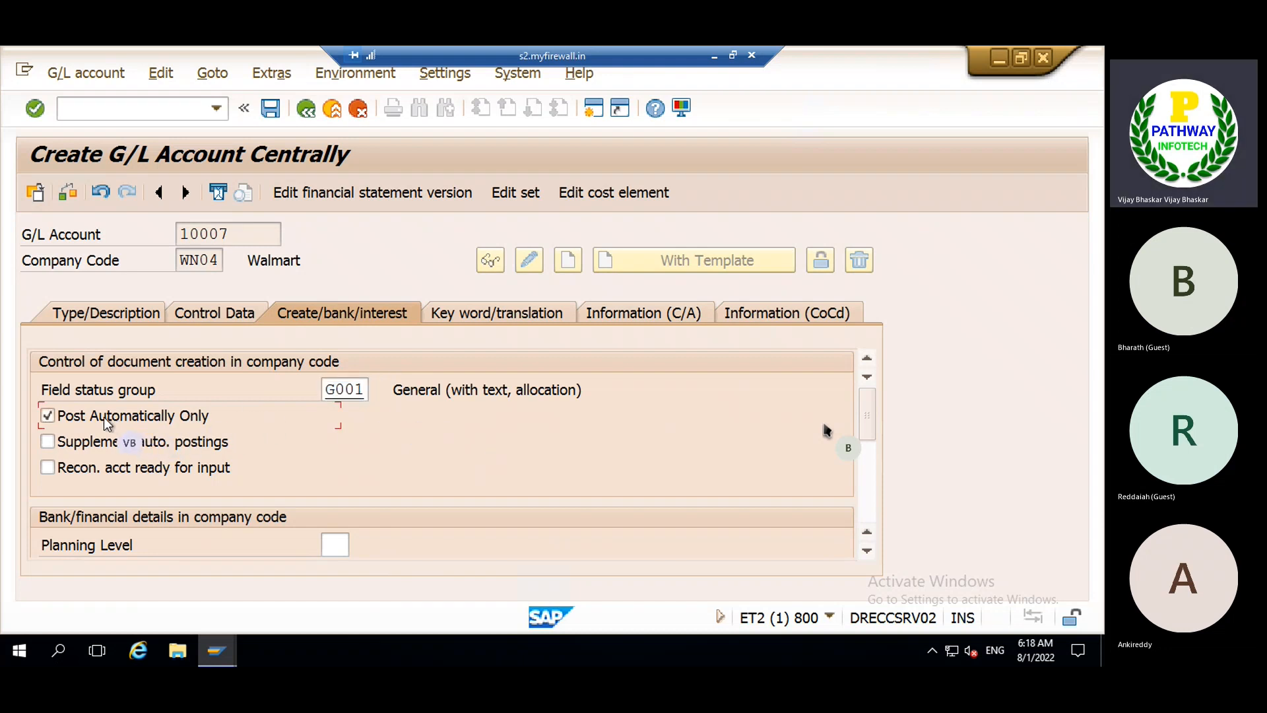
key(shift+Tab)
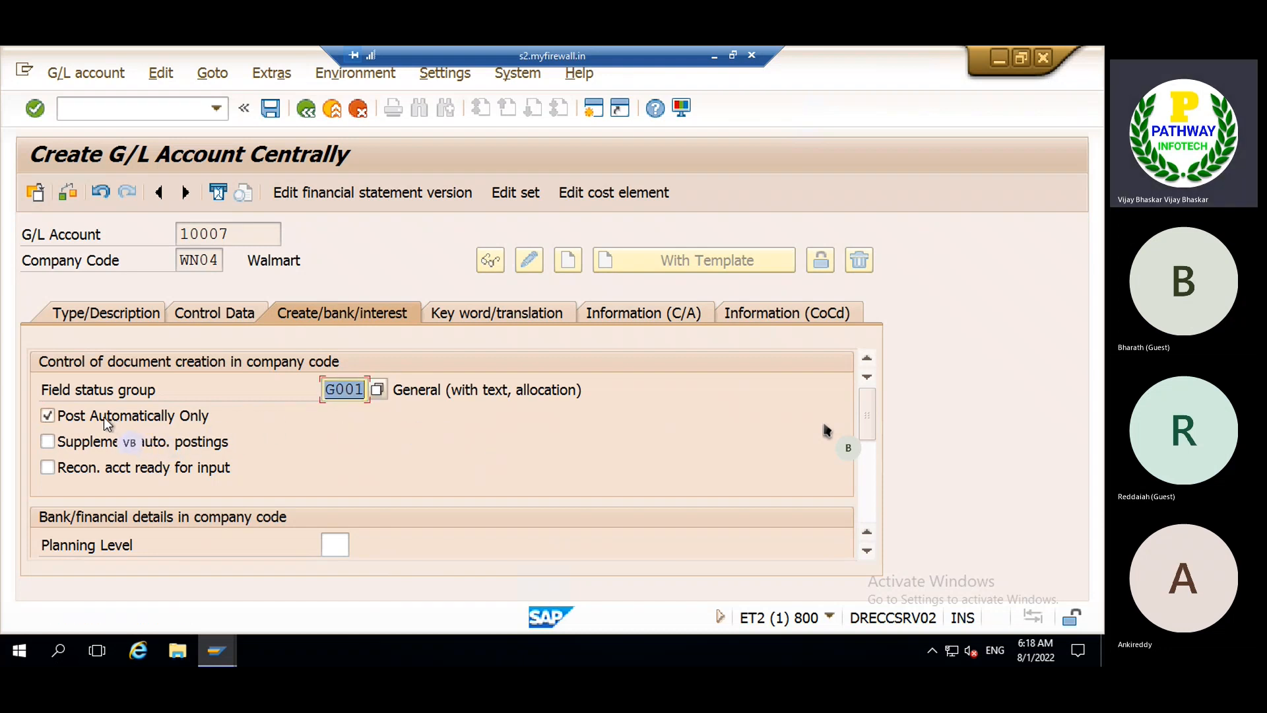
click(101, 417)
- Change G/L account 10007 to a balance sheet account and try to save it
click(125, 314)
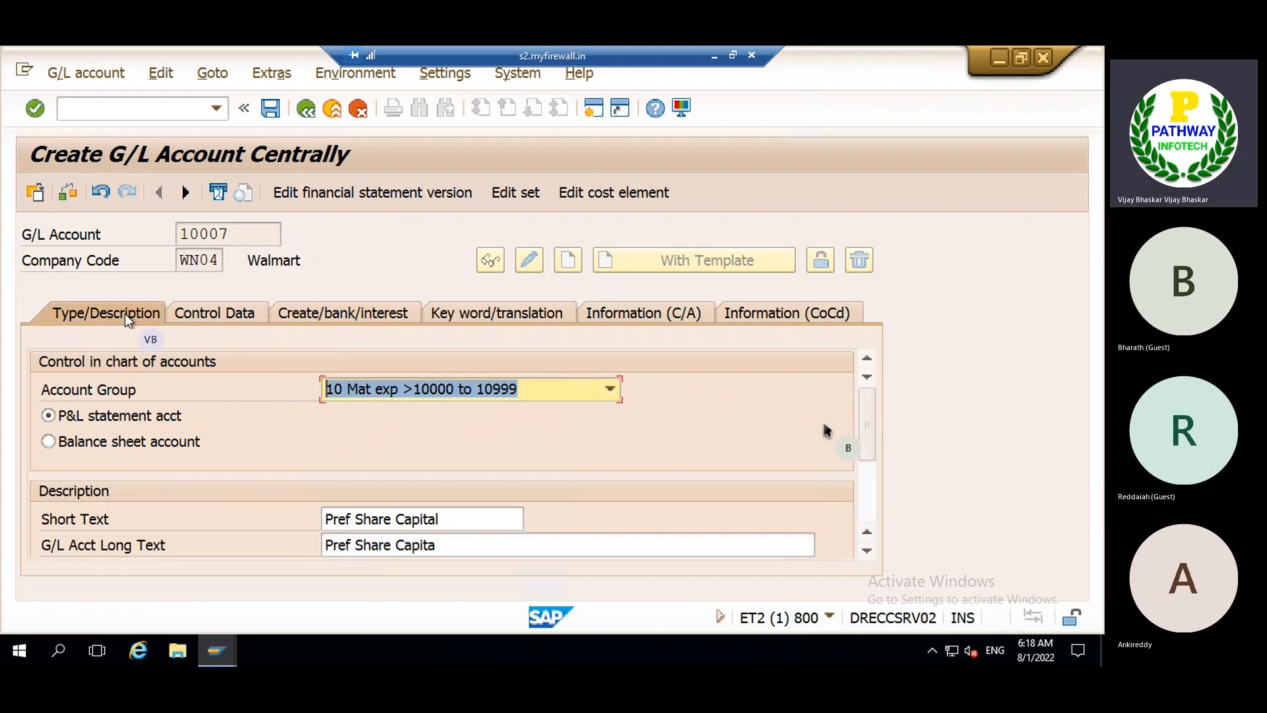
click(62, 444)
click(270, 108)
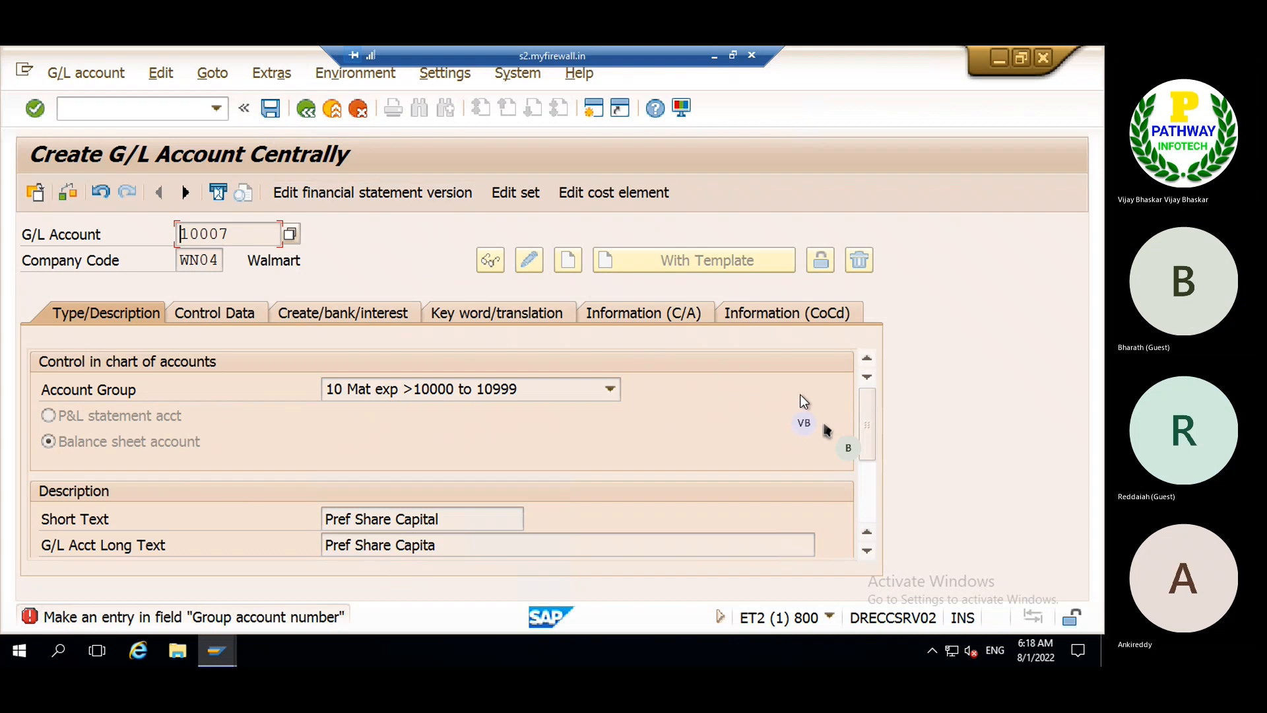
- Check the group account number field in the account's consolidation data and dismiss the error message
drag(864, 399, 865, 492)
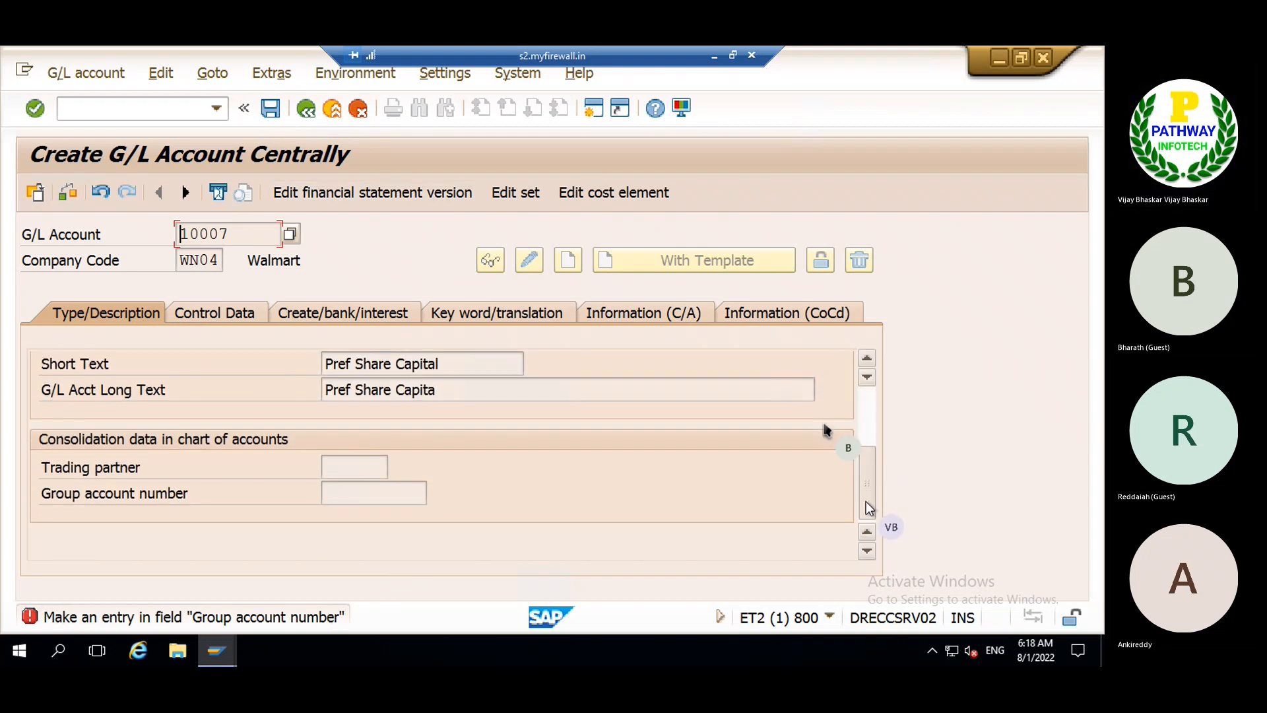
key(Return)
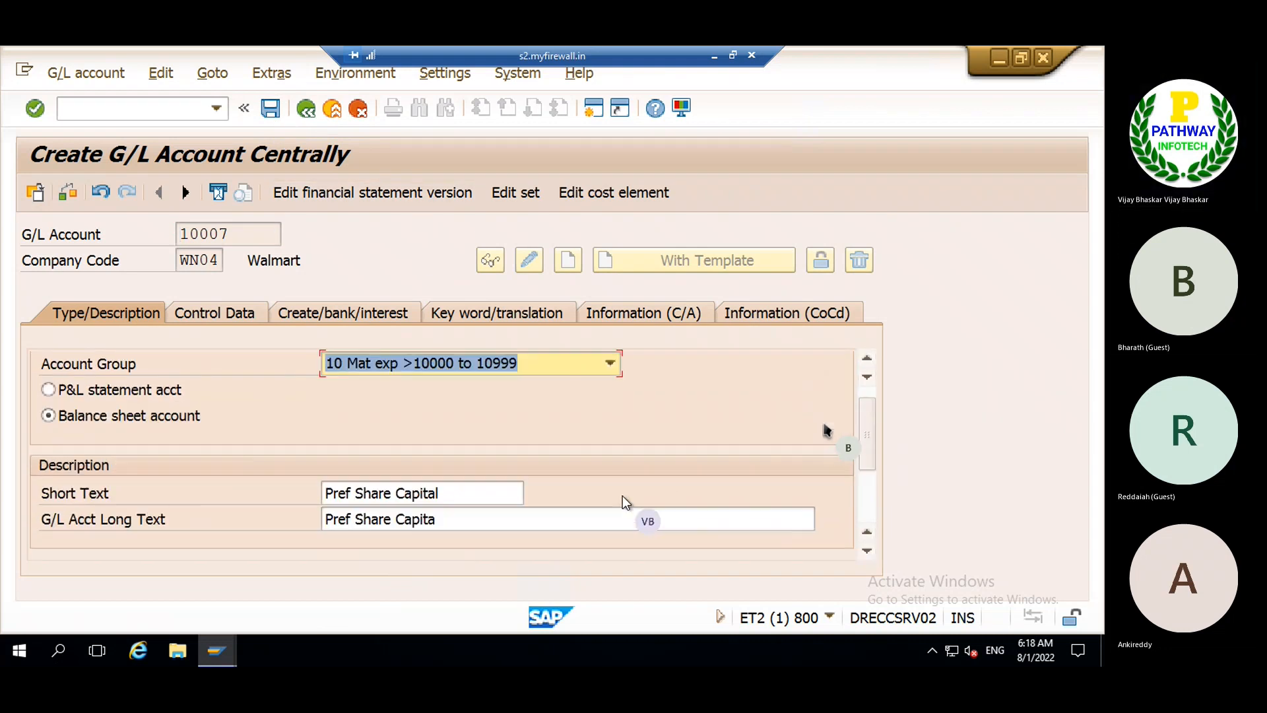
scroll(623, 496, up, 1)
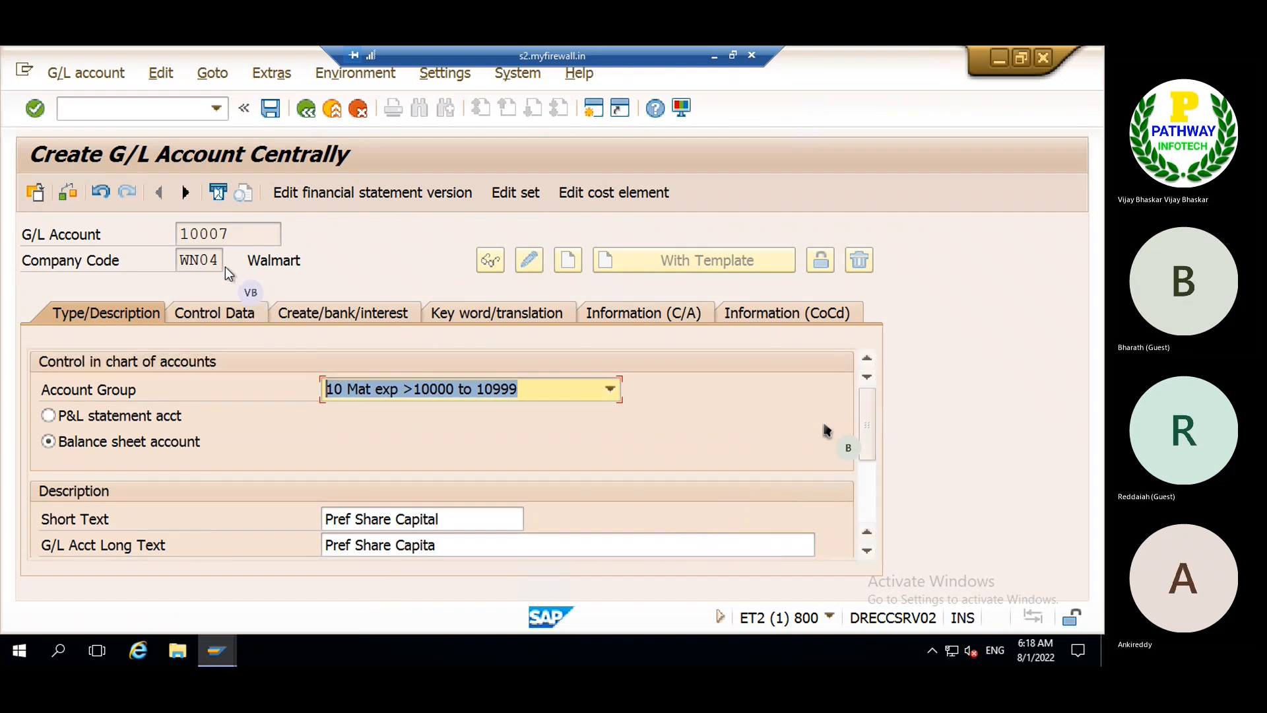
- Open transaction OBD4 in a new session and position the G/L account group list at chart of accounts WNP
click(592, 111)
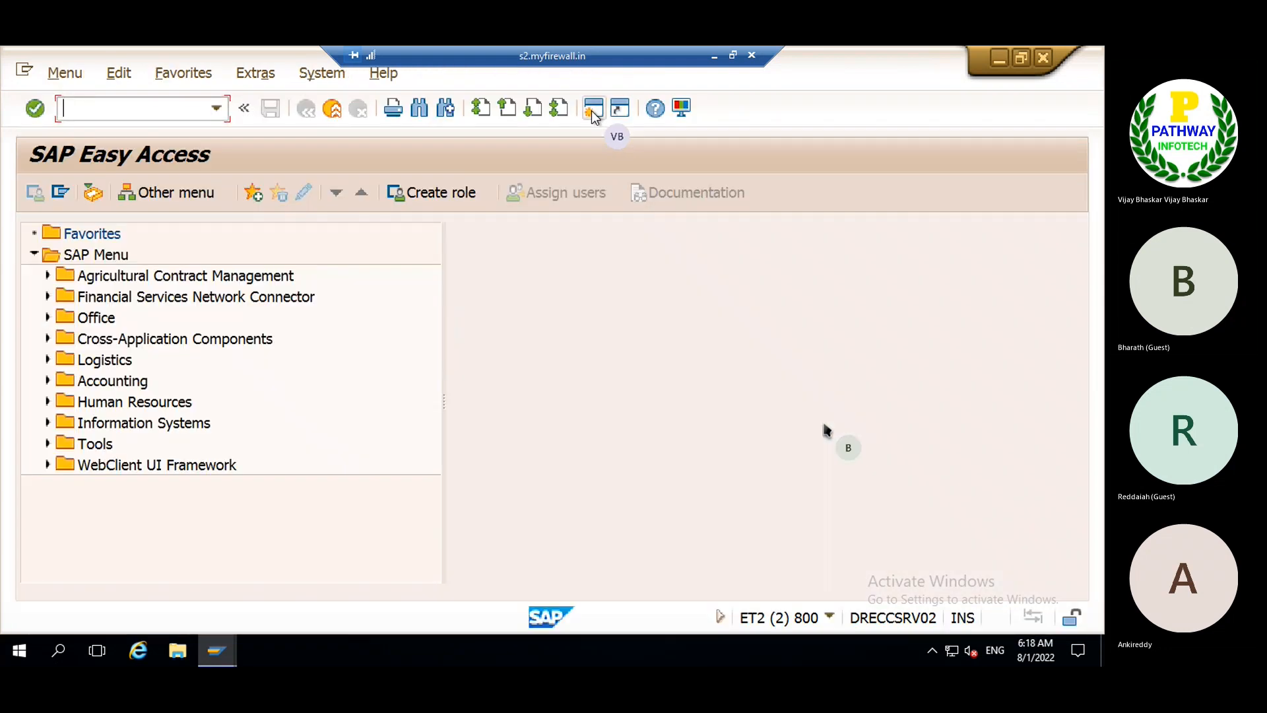
text(obd4)
key(Return)
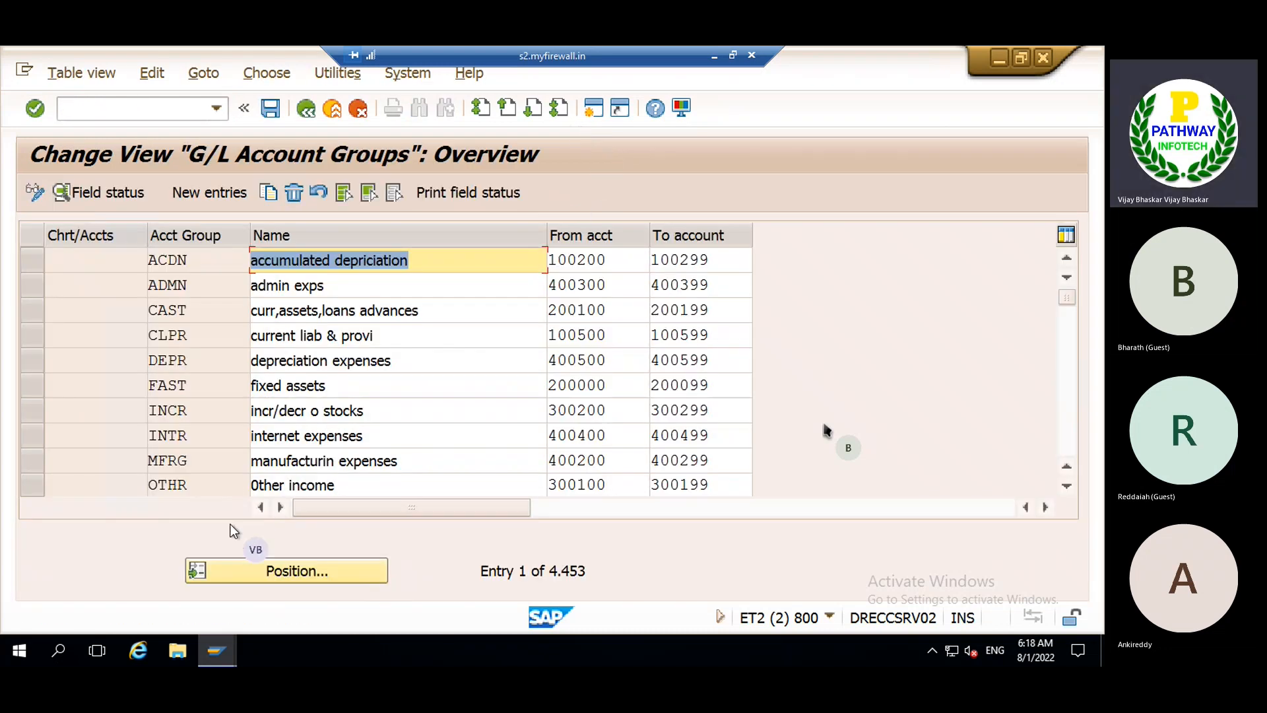
click(243, 576)
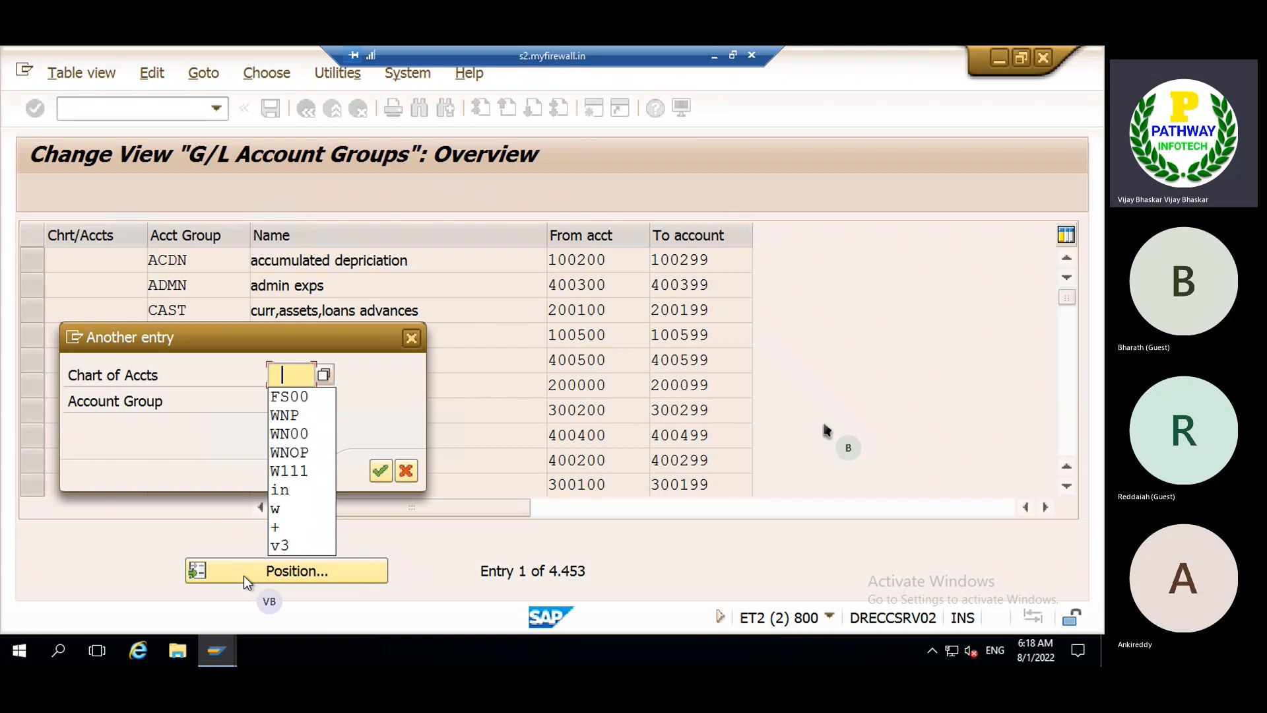
click(292, 415)
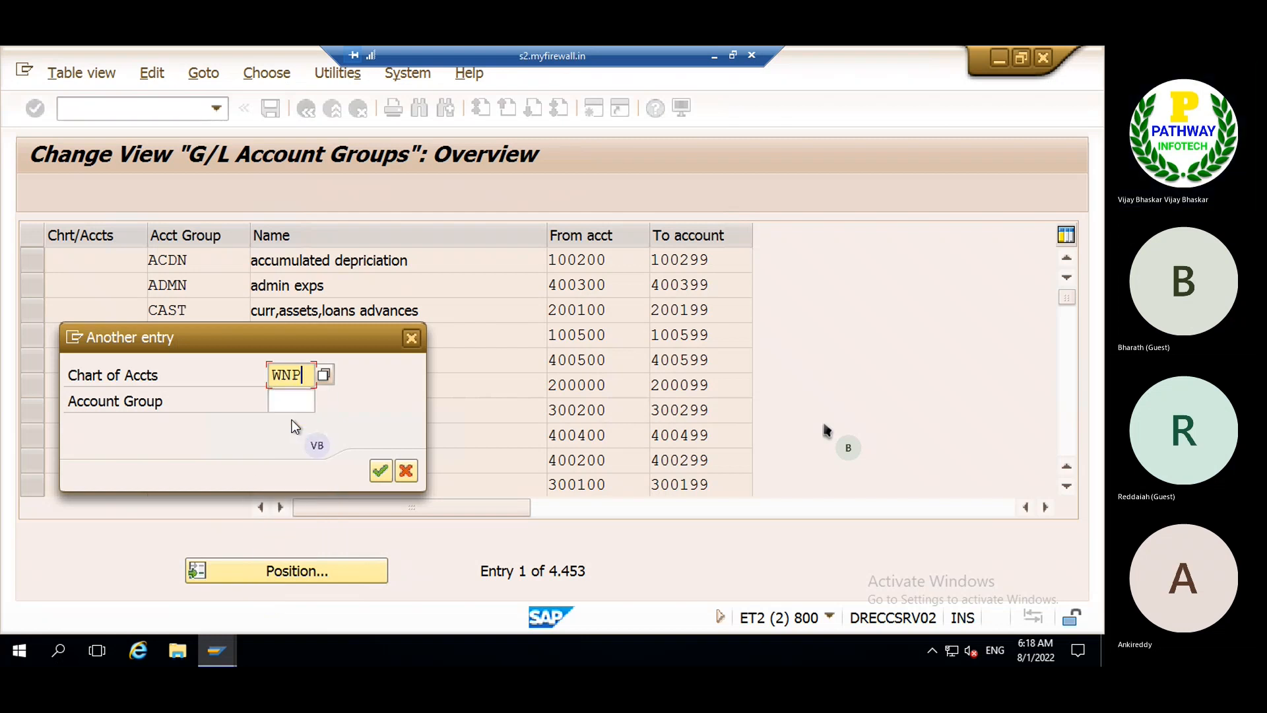
key(Return)
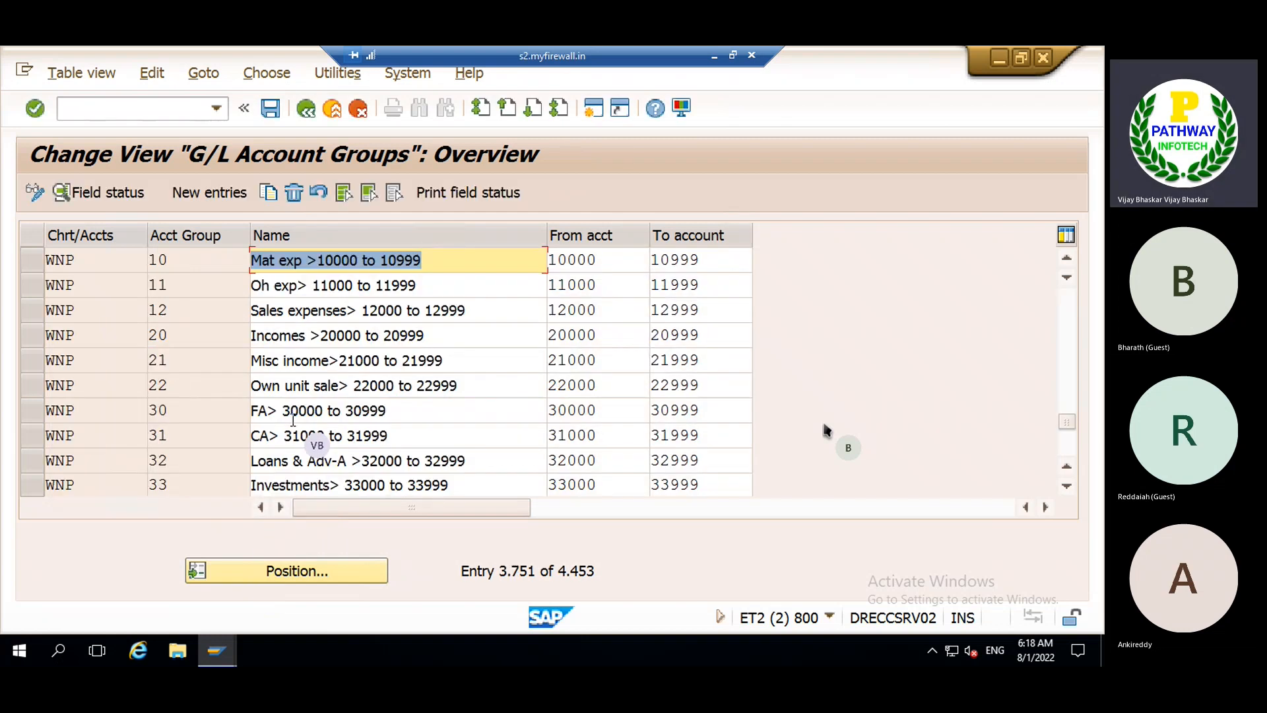
- Switch this session to transaction OB13 to open the list of all charts of accounts
click(140, 111)
text(/n)
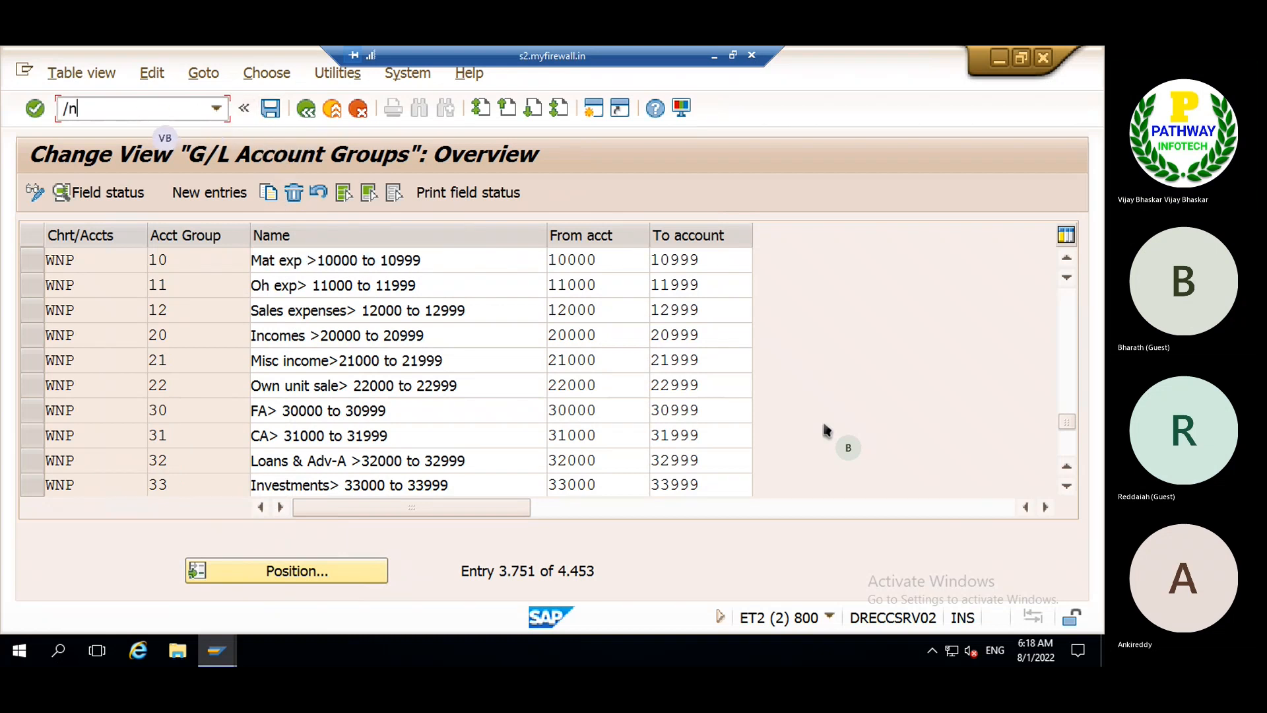
text(ob13)
key(Return)
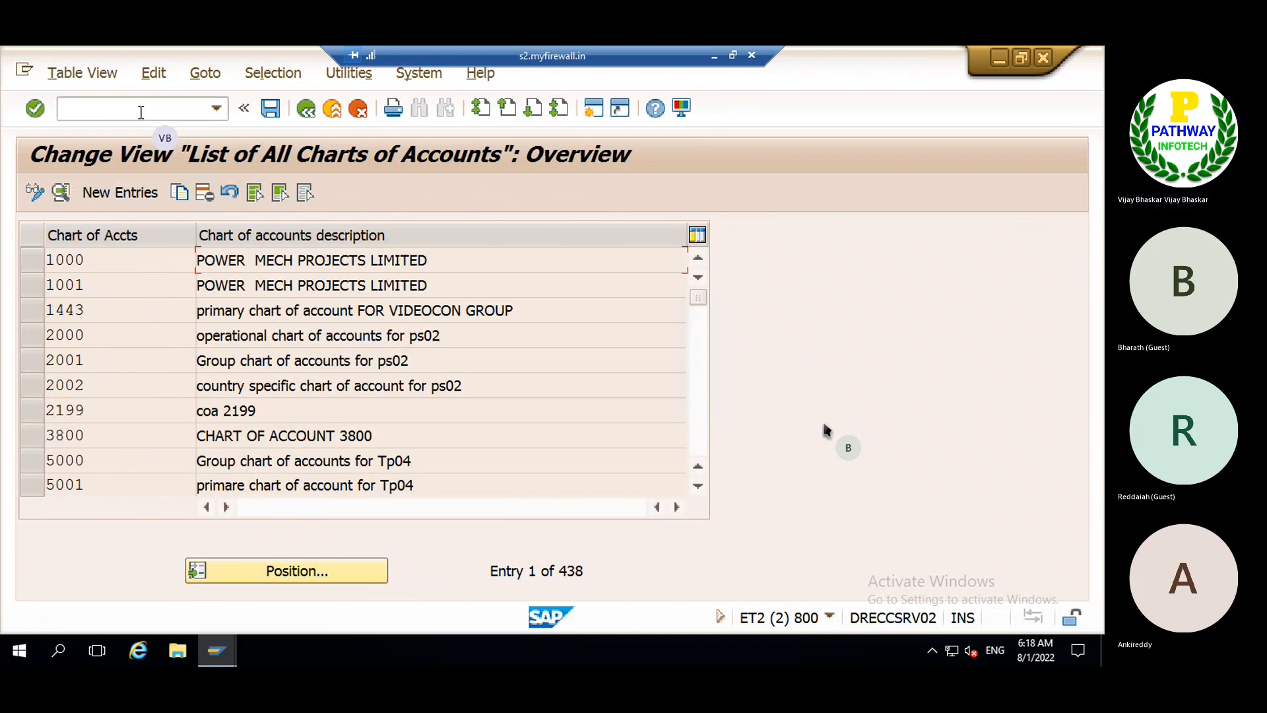
- Position the list of charts of accounts at WNP and open that chart's details
click(277, 570)
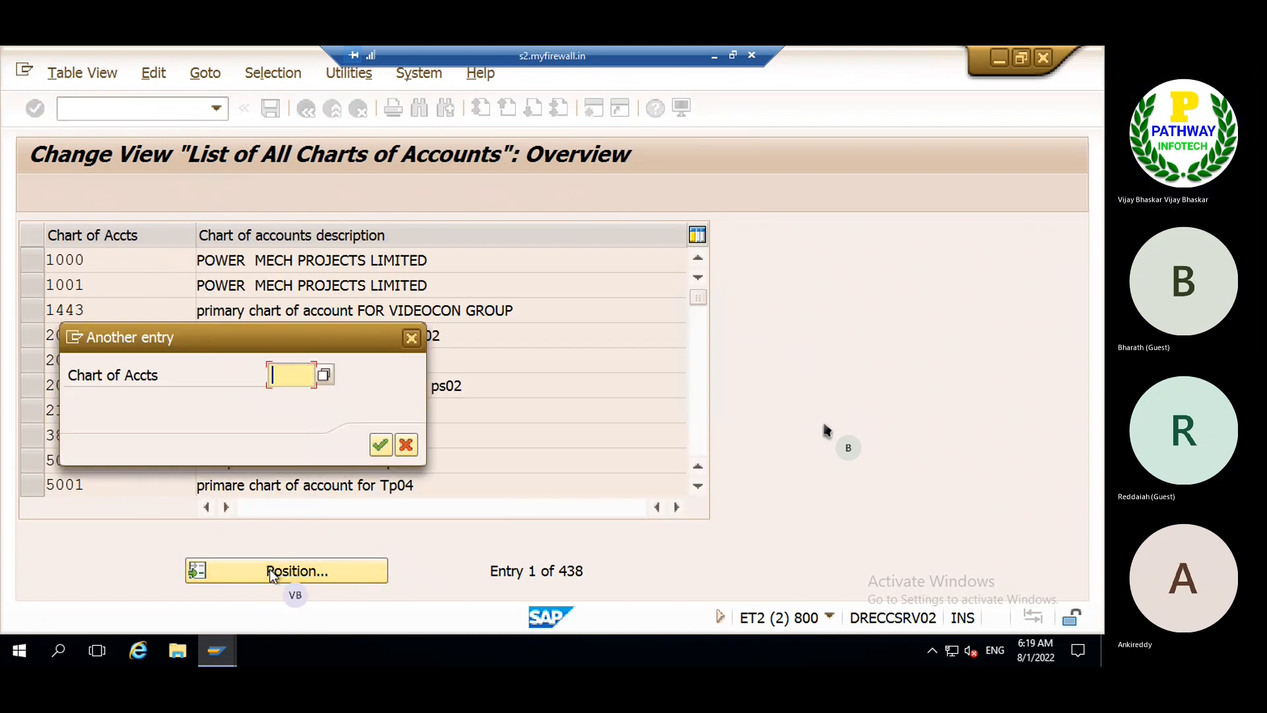
click(287, 397)
key(Return)
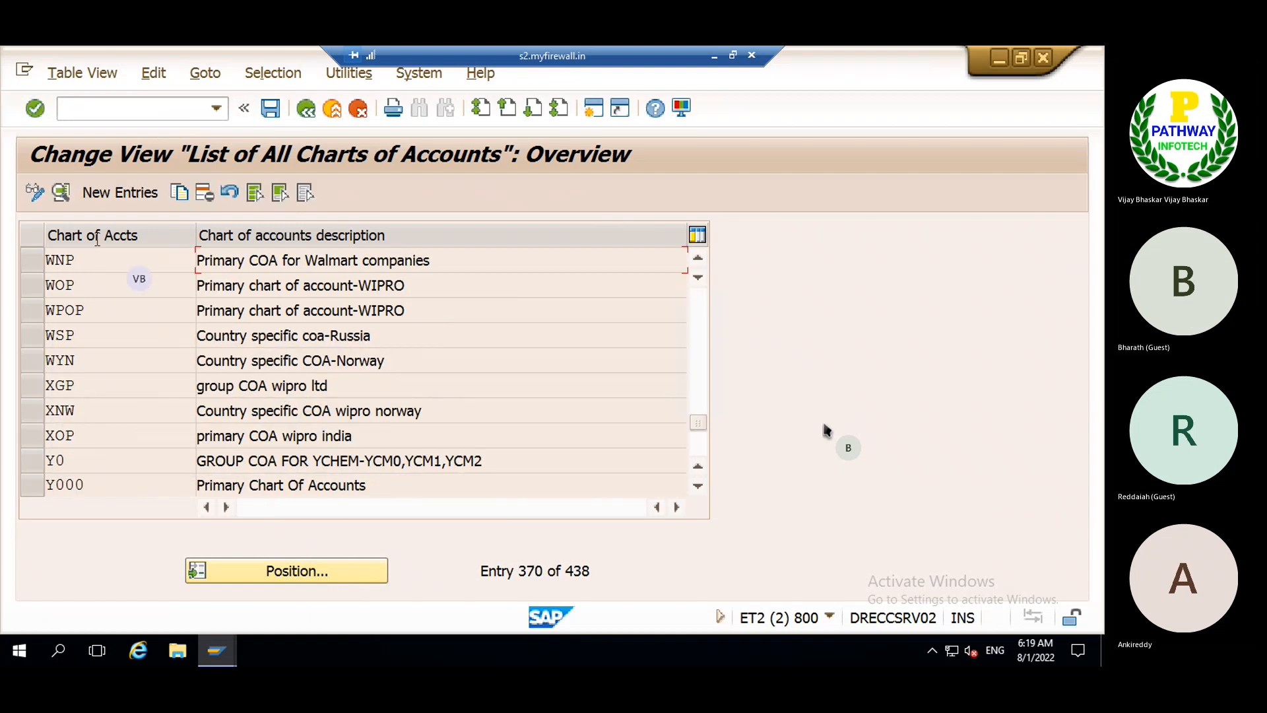
double_click(78, 260)
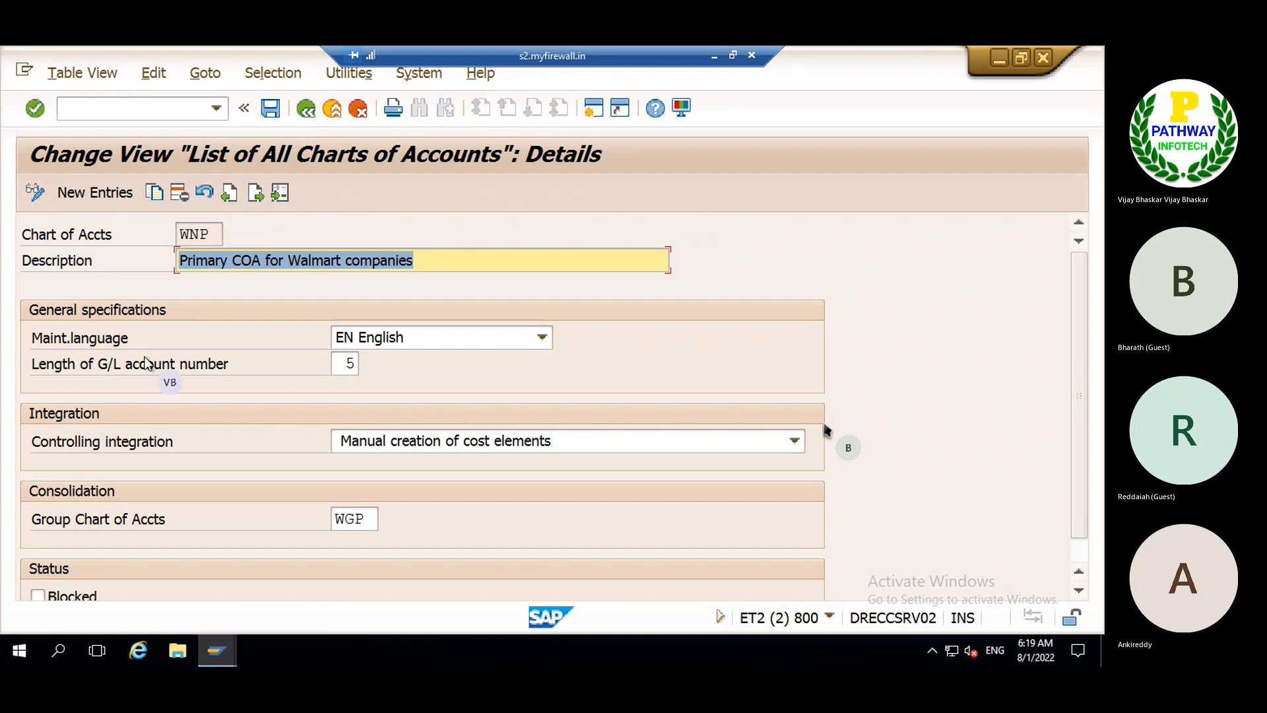
- Clear the group chart of accounts assigned to WNP and save the change under customizing request ET2K900929
click(368, 518)
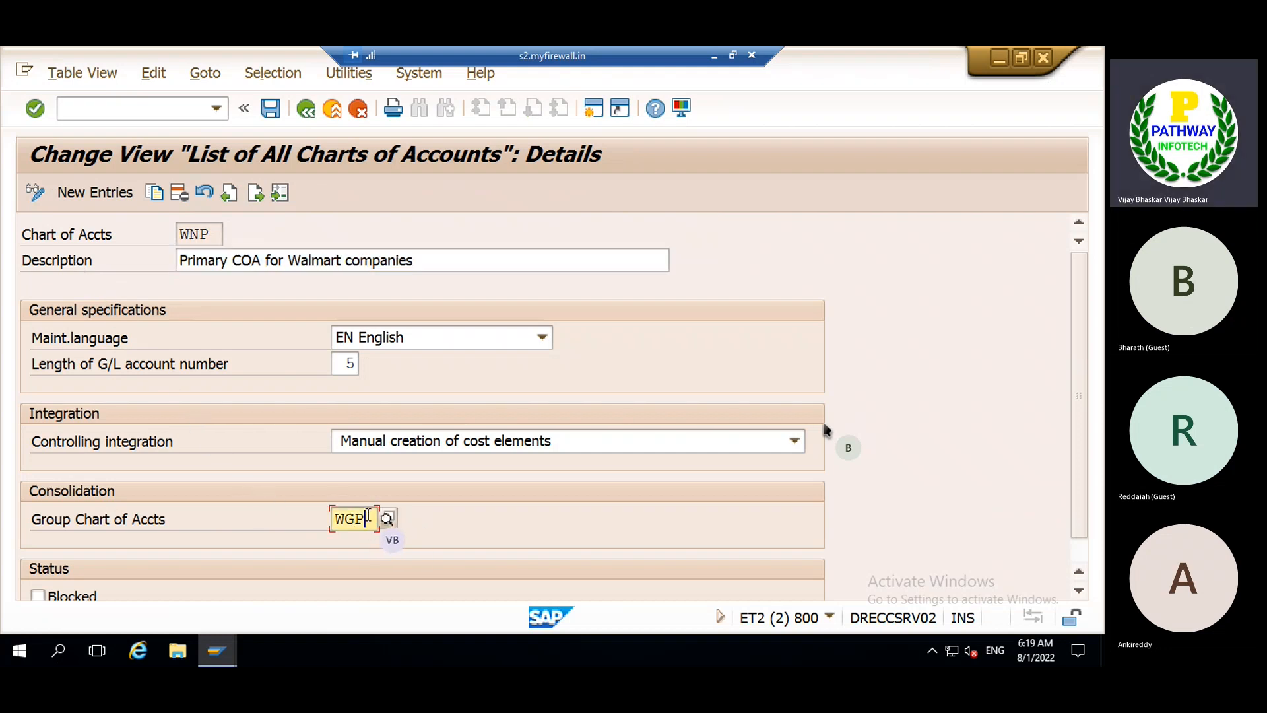
key(BackSpace)
key(BackSpace)
key(BackSpace)
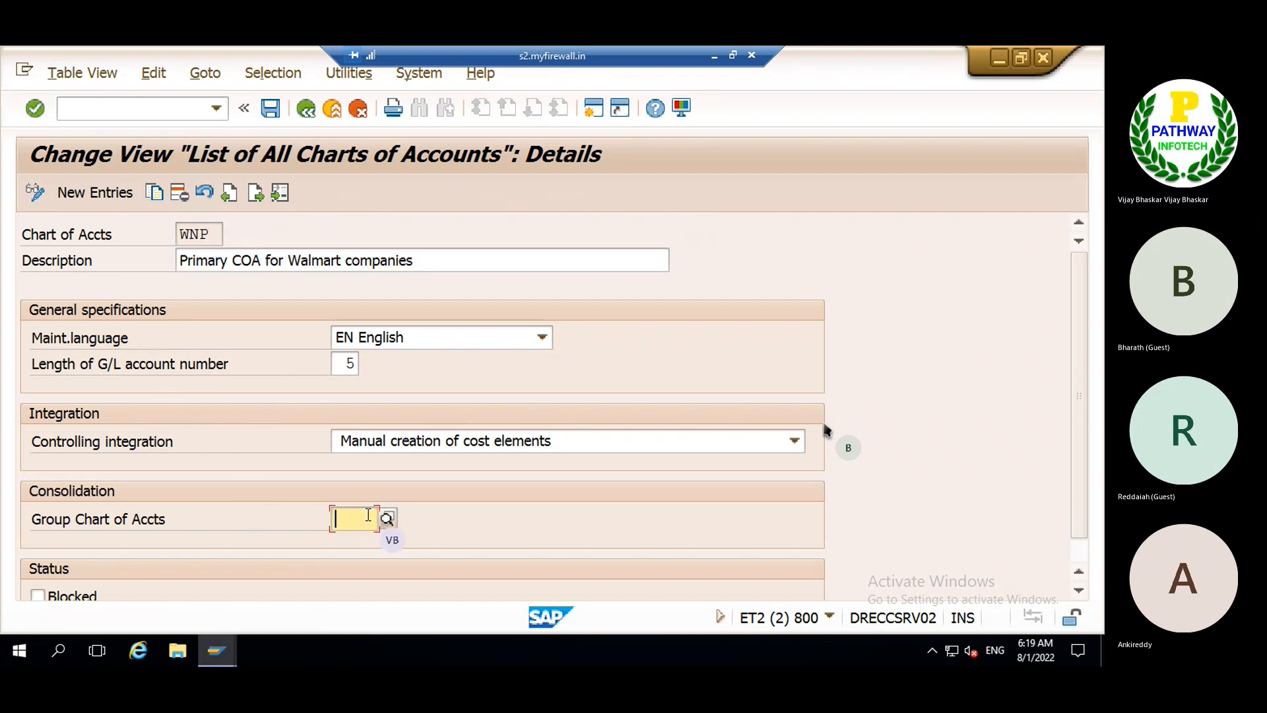
key(ctrl+s)
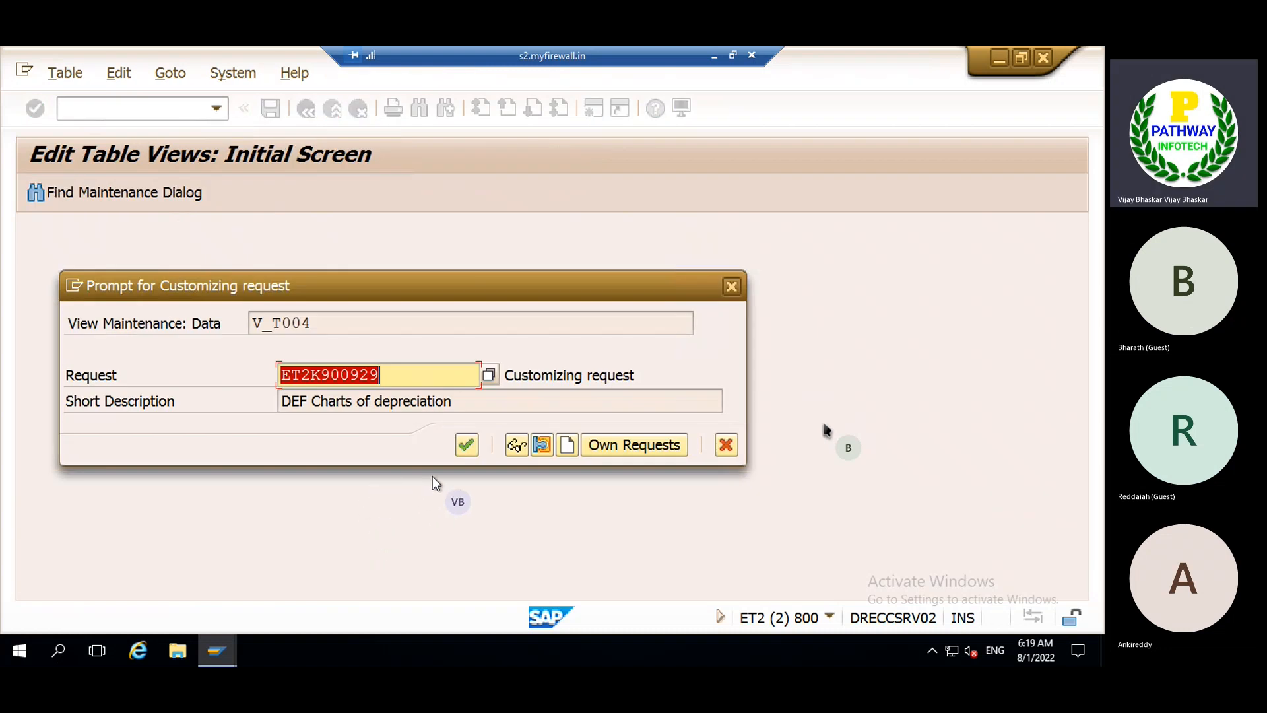
click(466, 445)
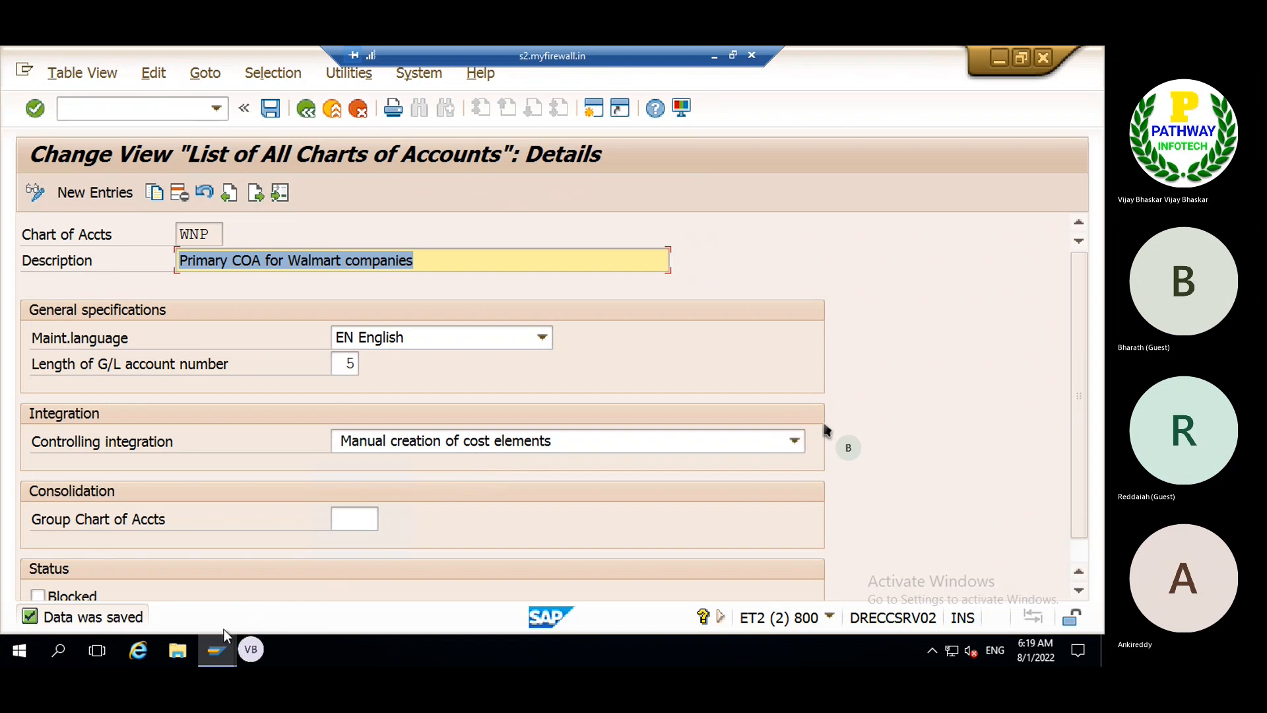
- Return to the G/L account creation session, try to save account 10007, and discard its unsaved entries
click(216, 652)
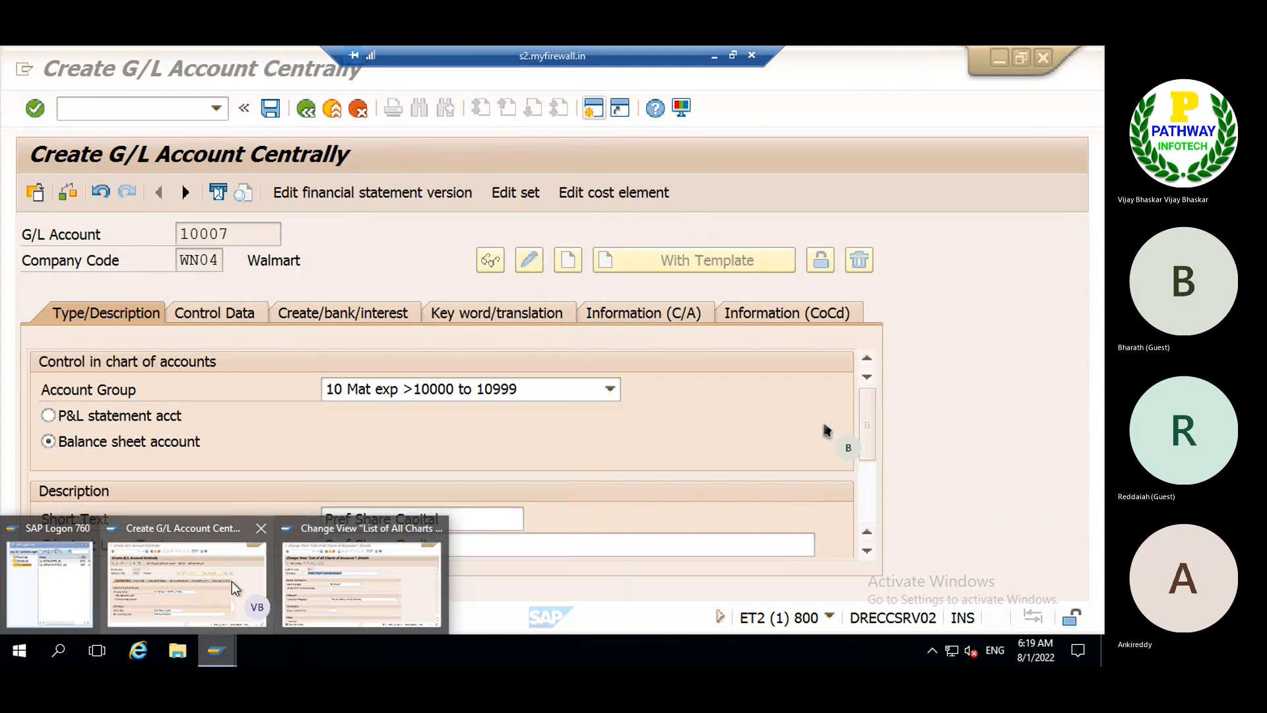
click(231, 580)
click(218, 441)
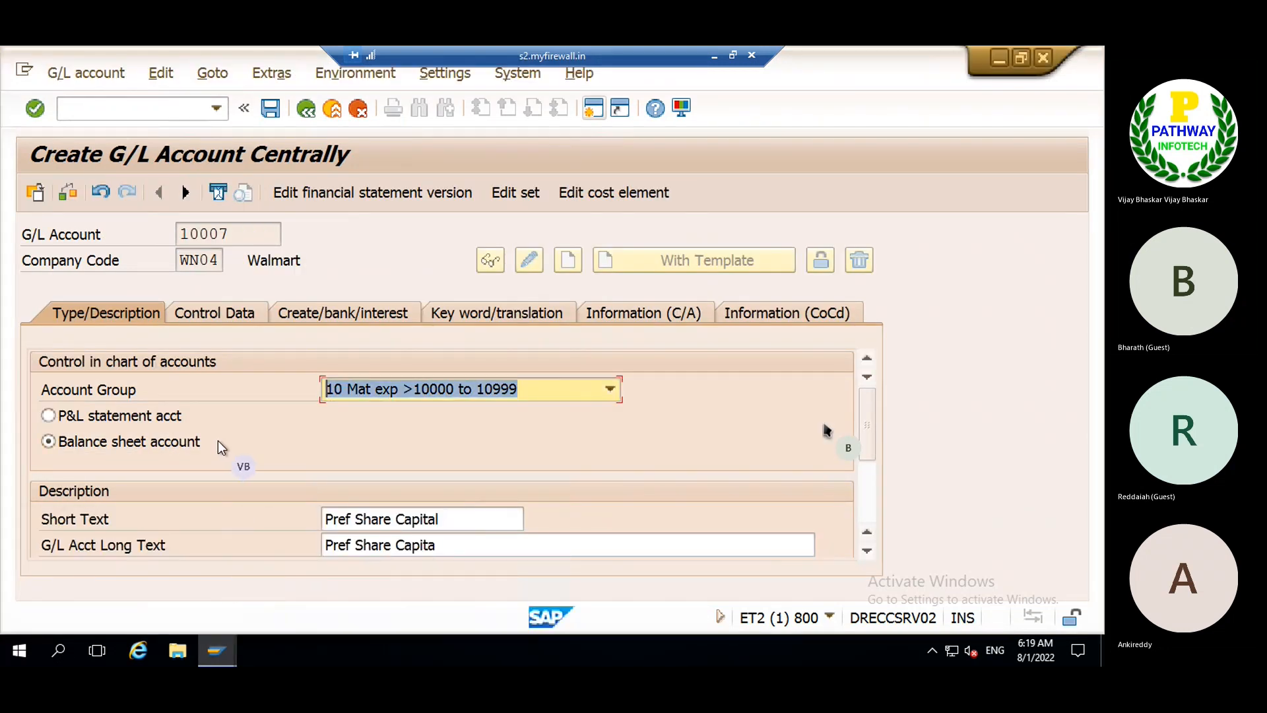
click(266, 113)
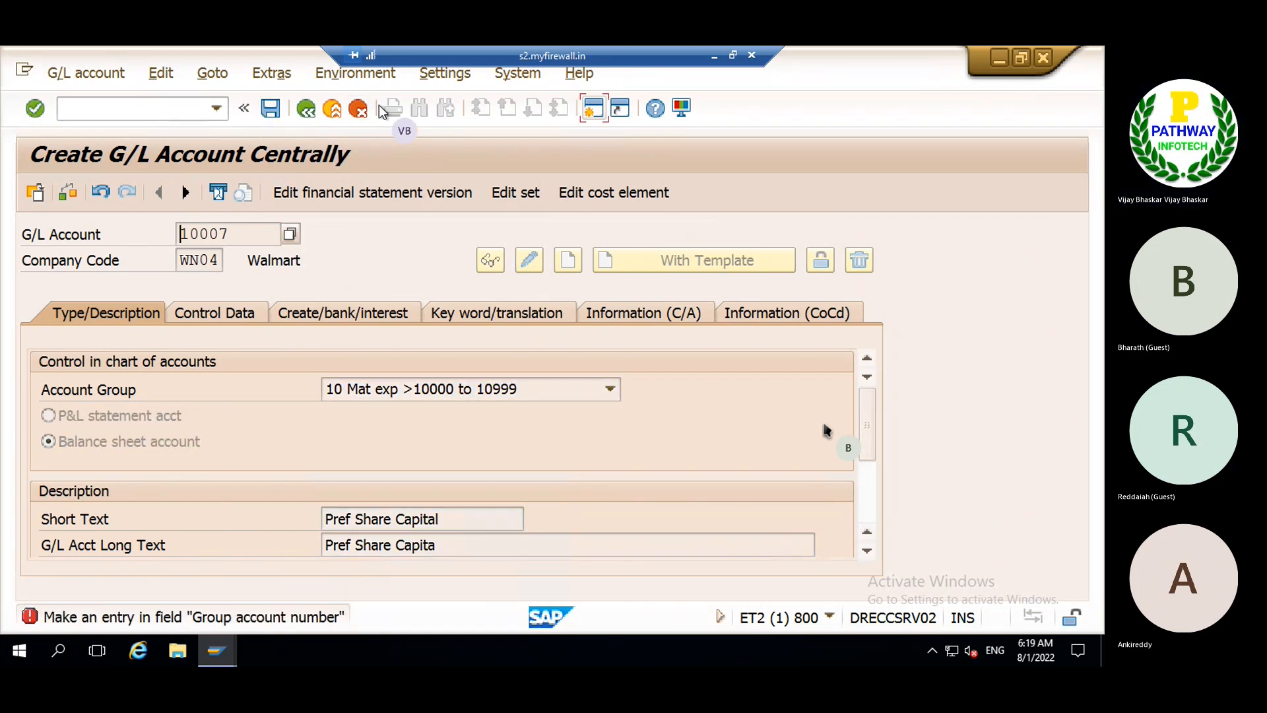
click(355, 108)
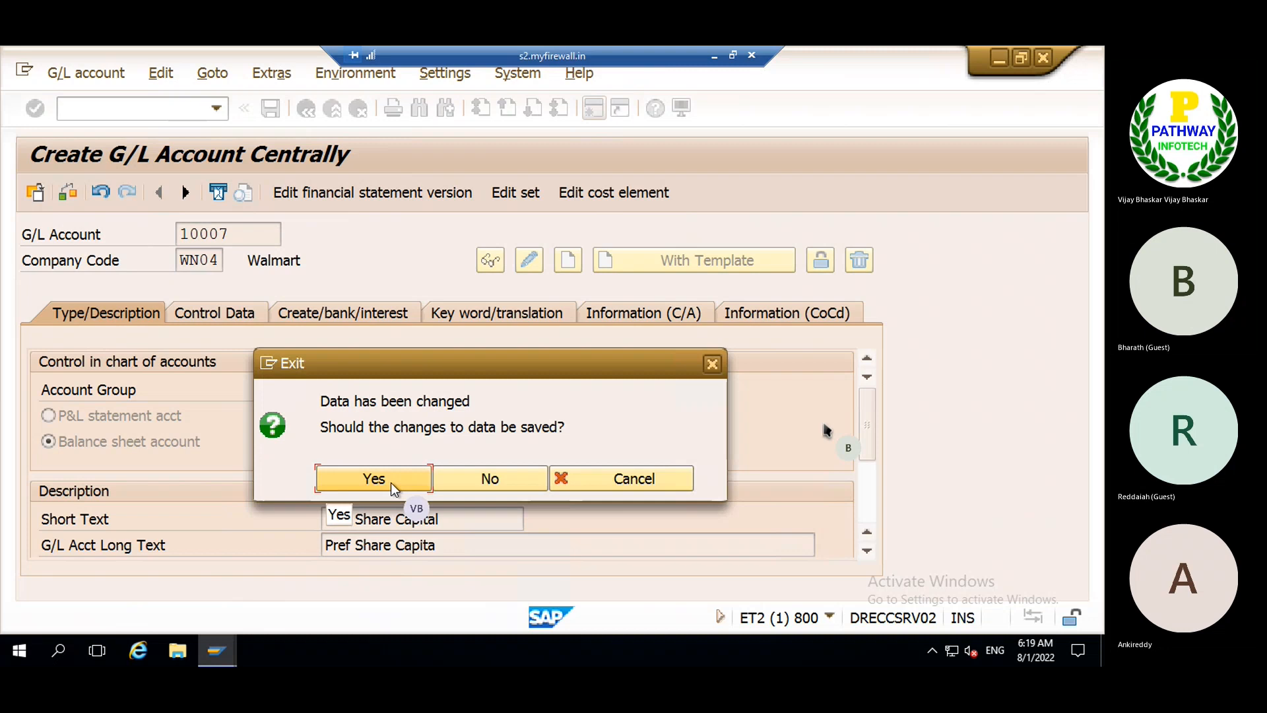
click(484, 480)
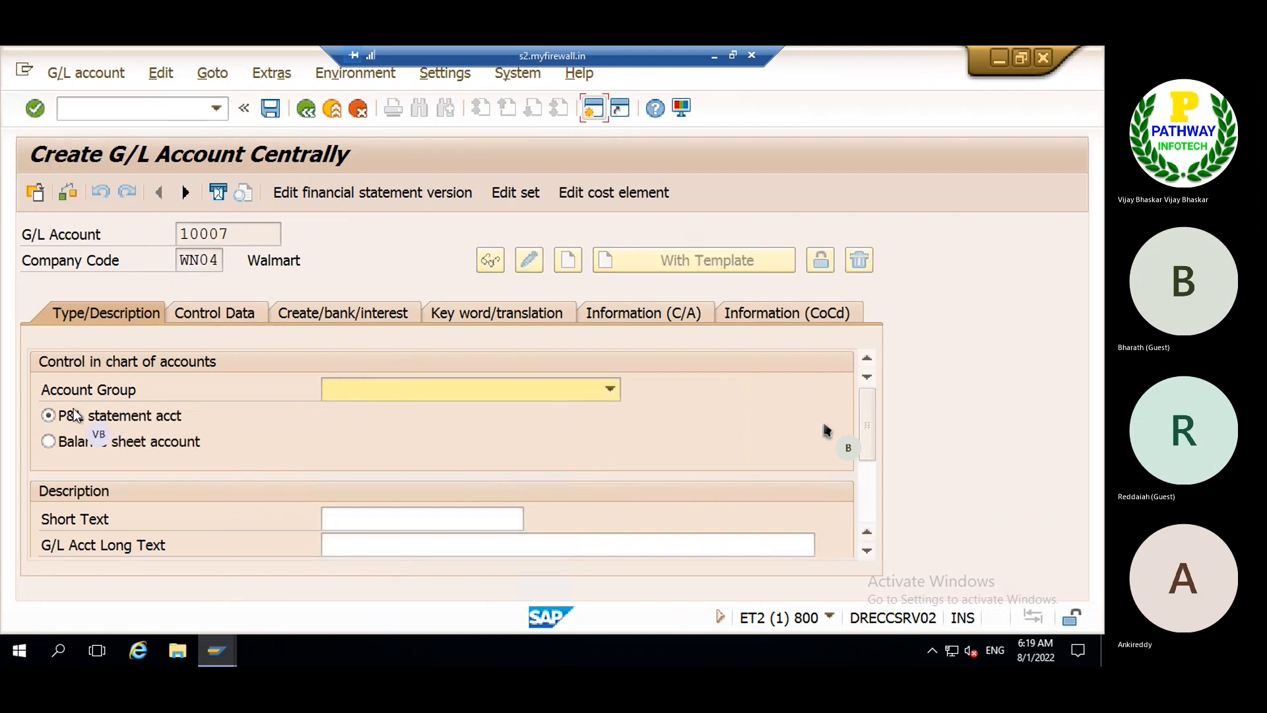
- Make G/L account 10007 a balance sheet account in account group 10 Mat exp >10000 to 10999
click(69, 442)
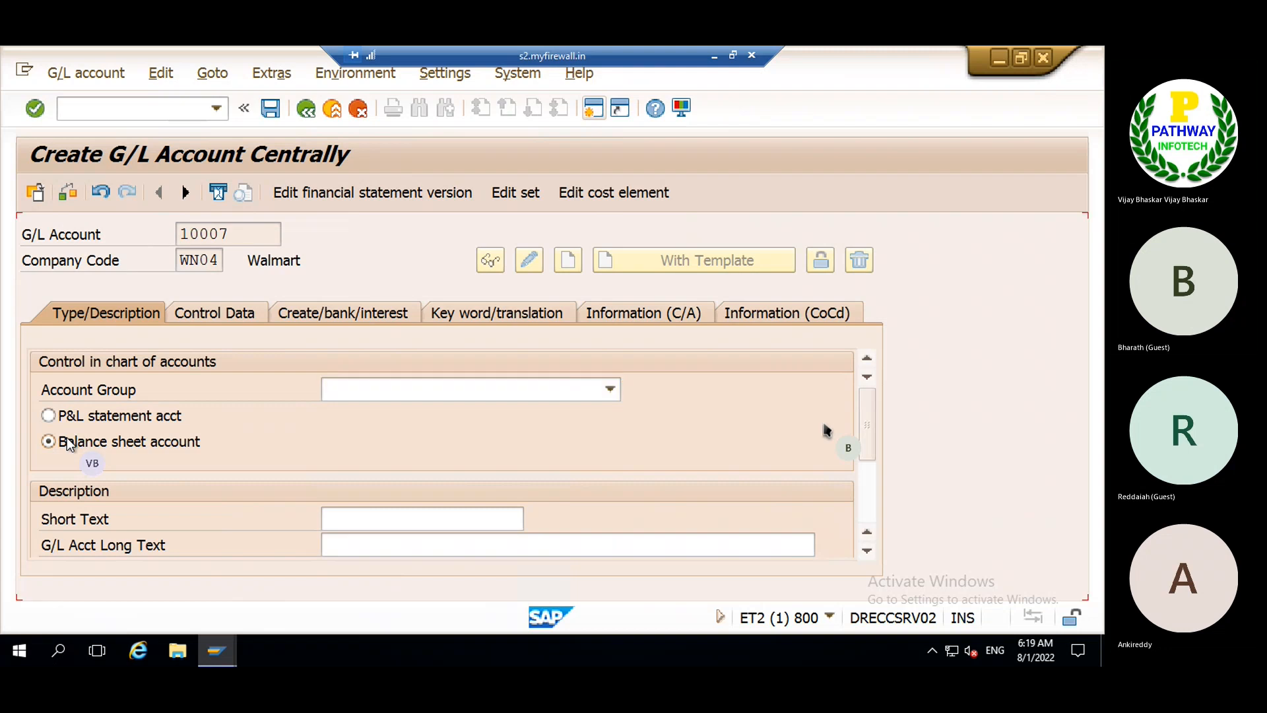
click(334, 396)
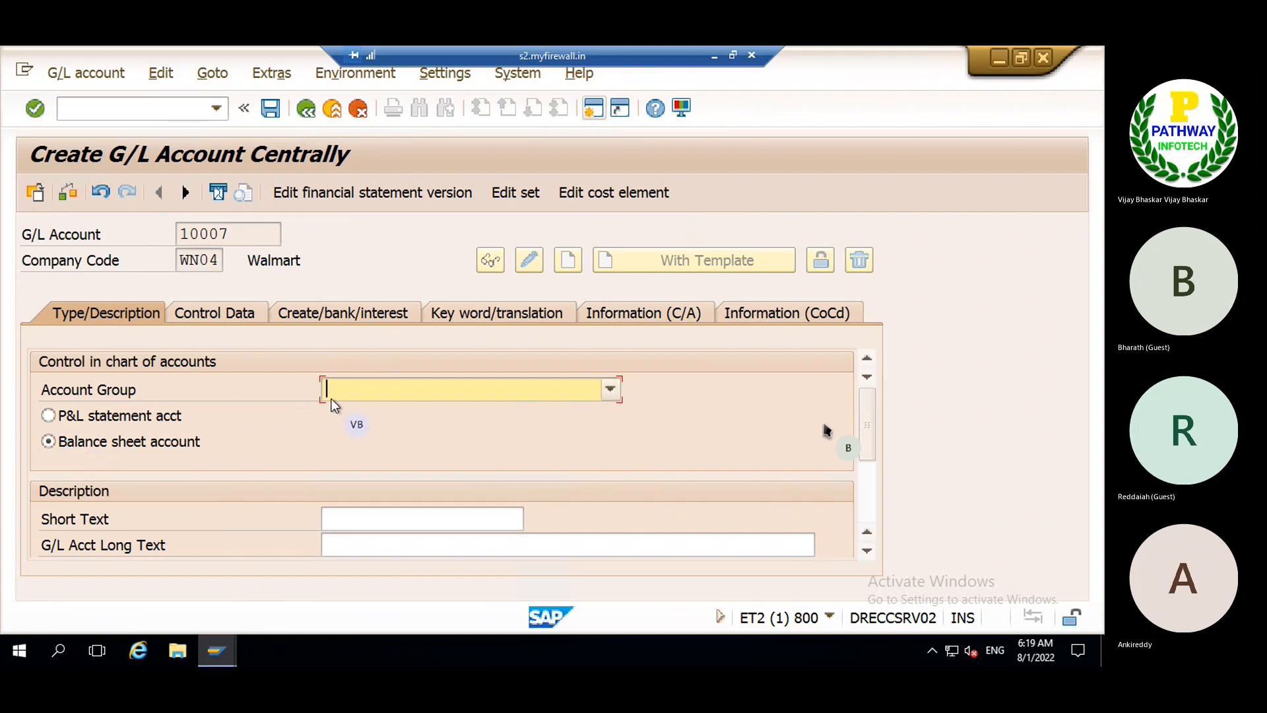
click(346, 393)
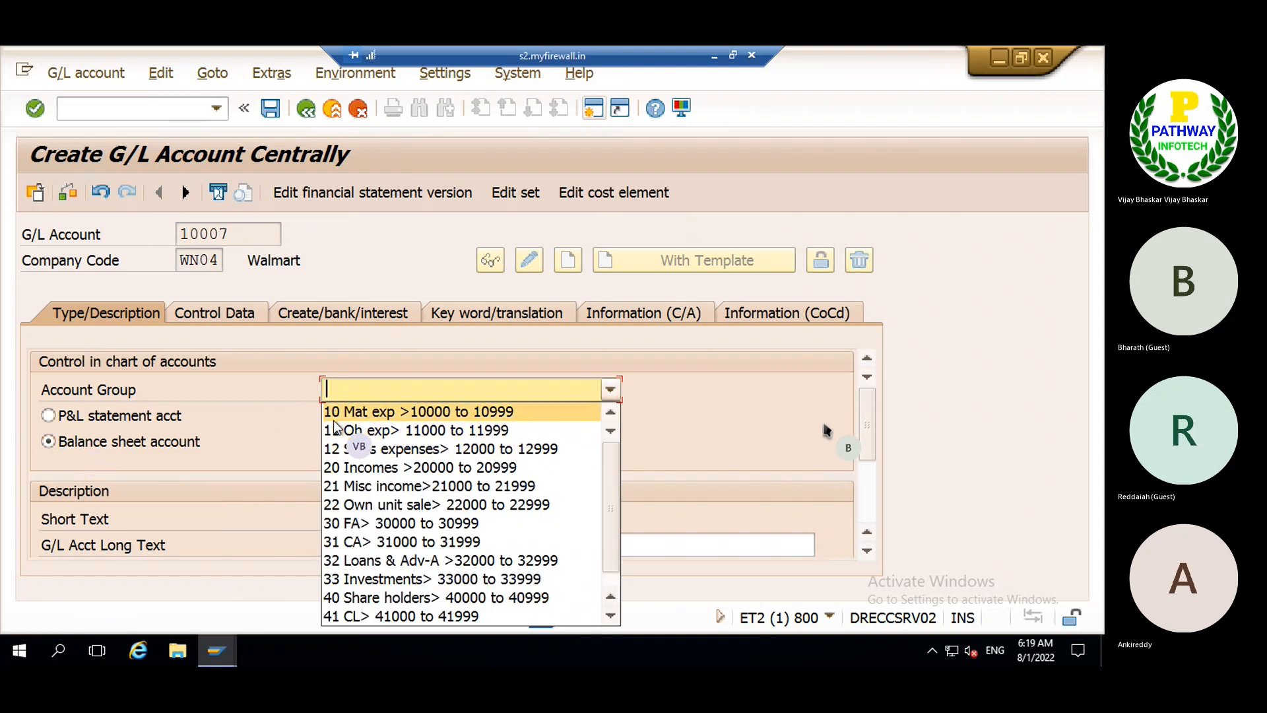
click(332, 414)
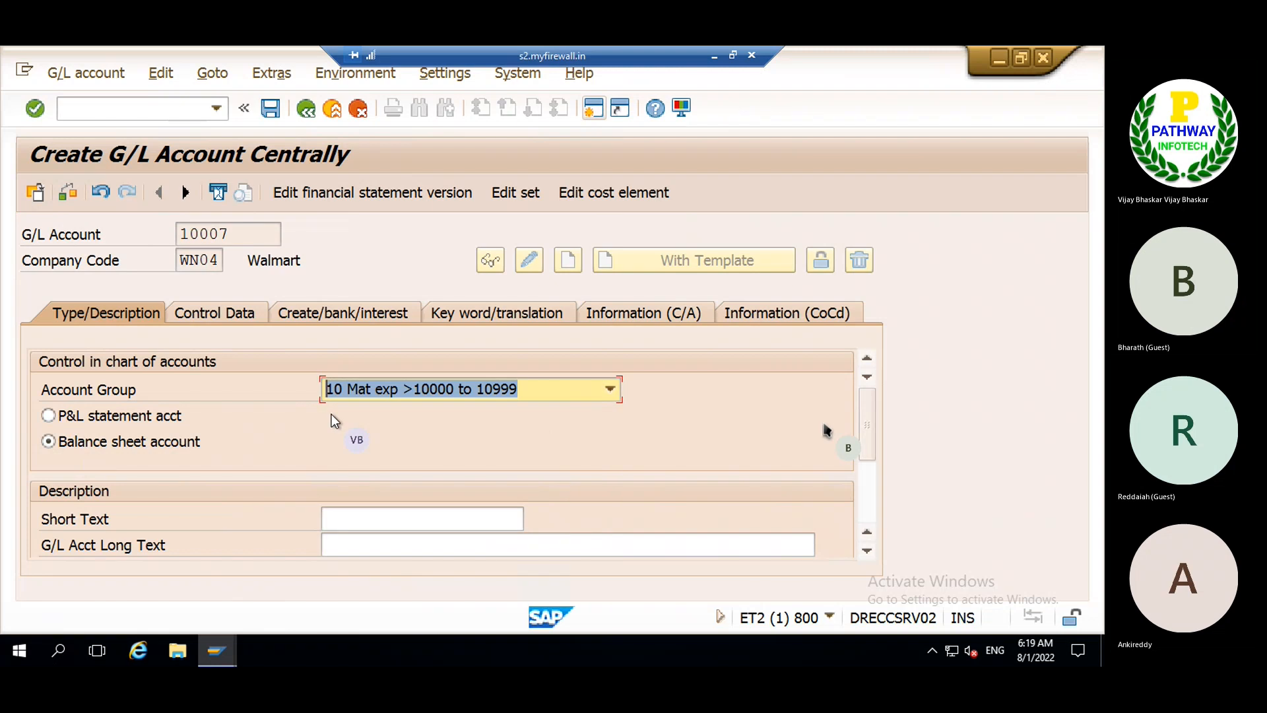
- Enter the short text "Pref Share Capital" and the long text "Pref Share Capita" for the account
click(345, 520)
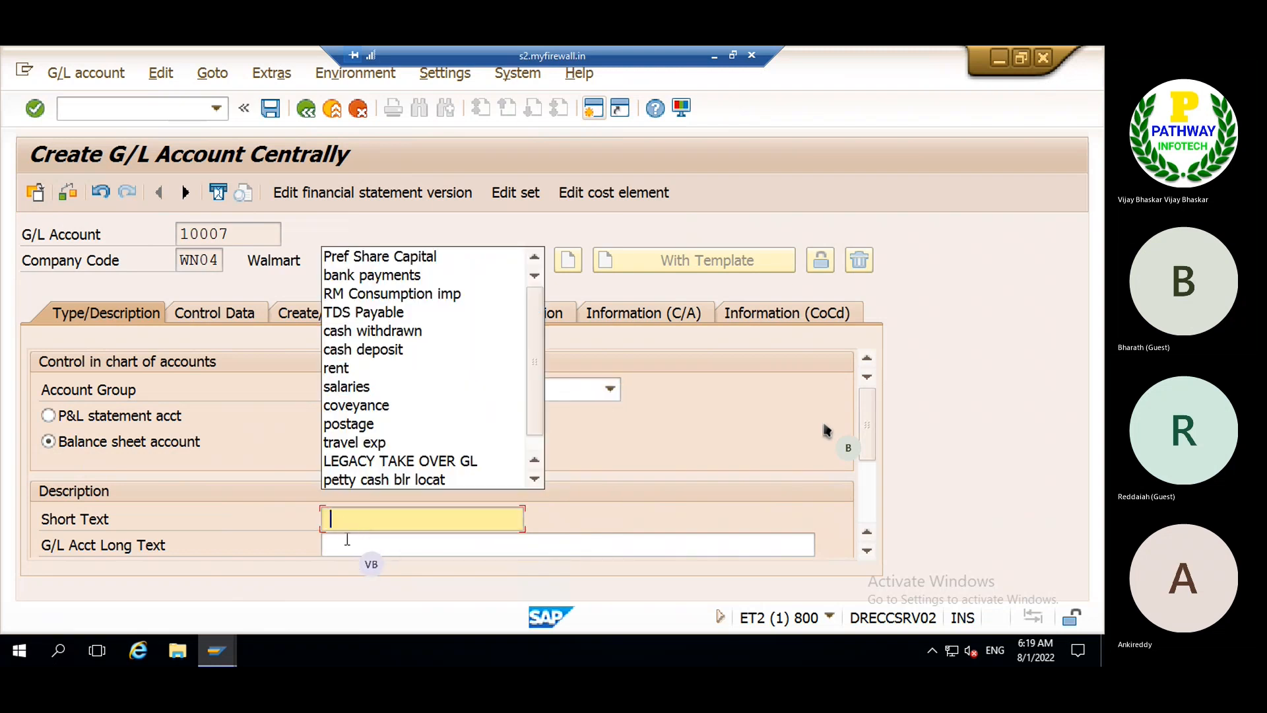
click(379, 257)
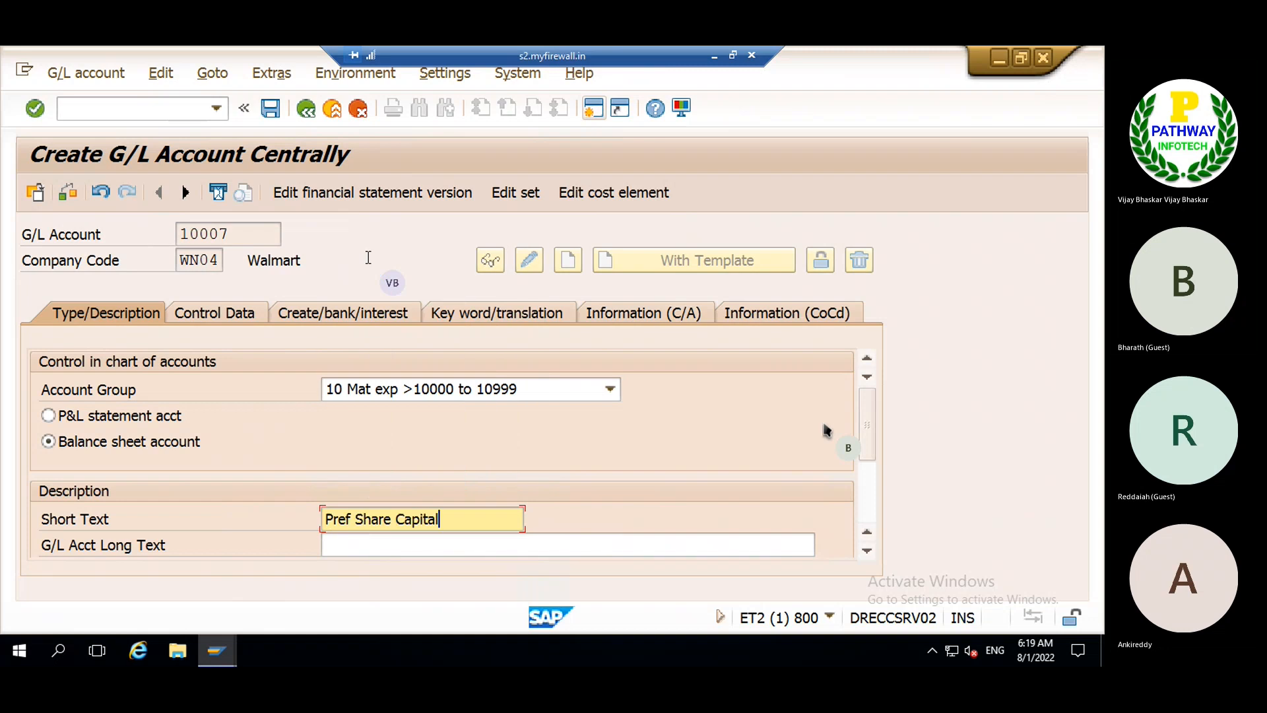
click(345, 546)
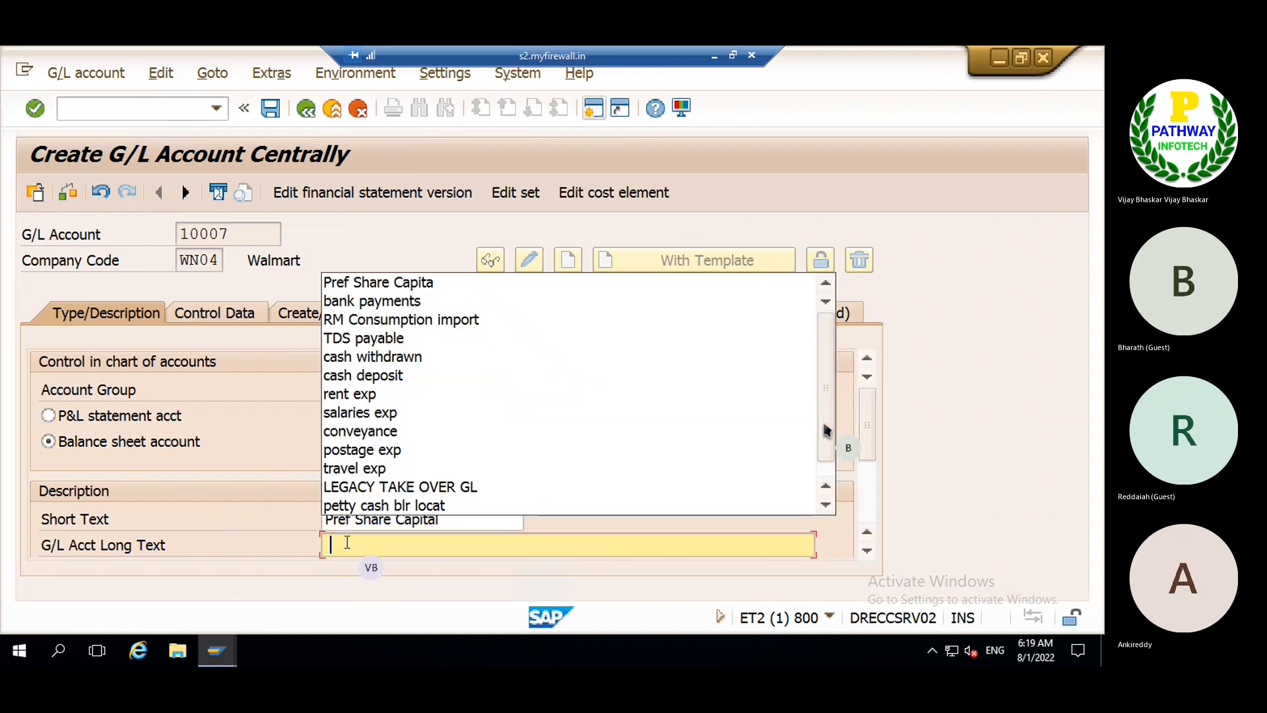
click(360, 283)
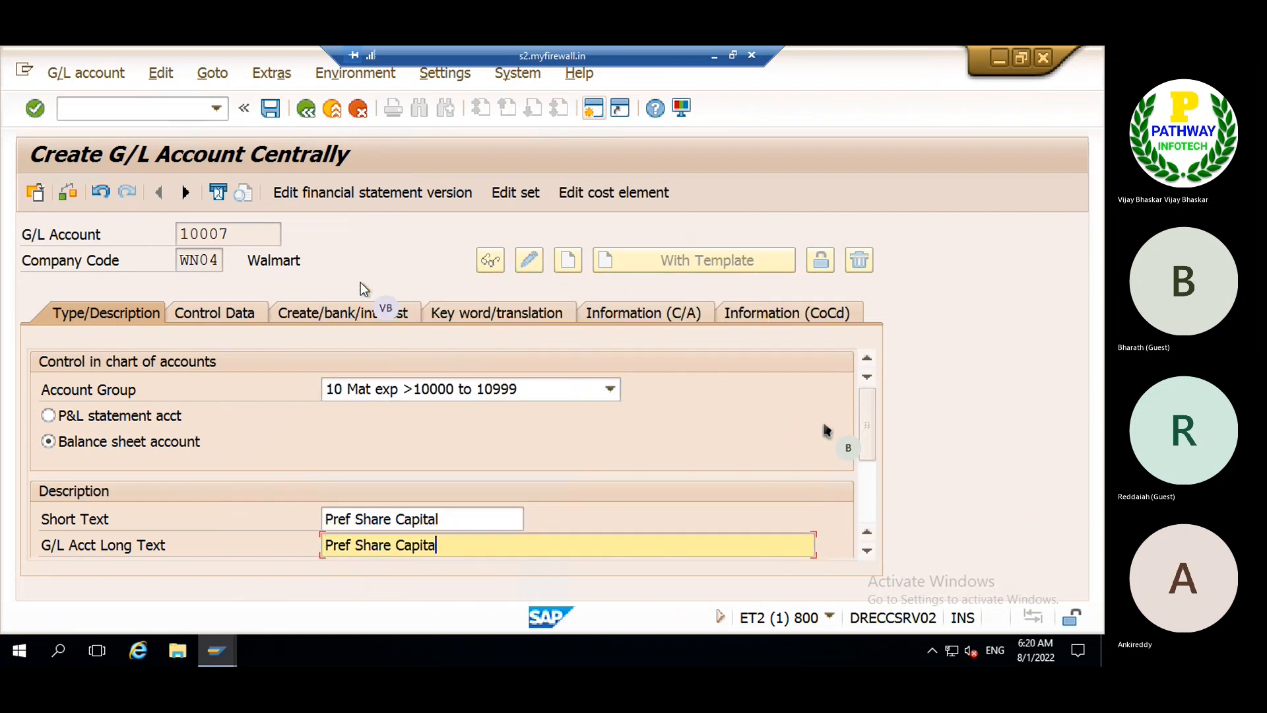
key(Return)
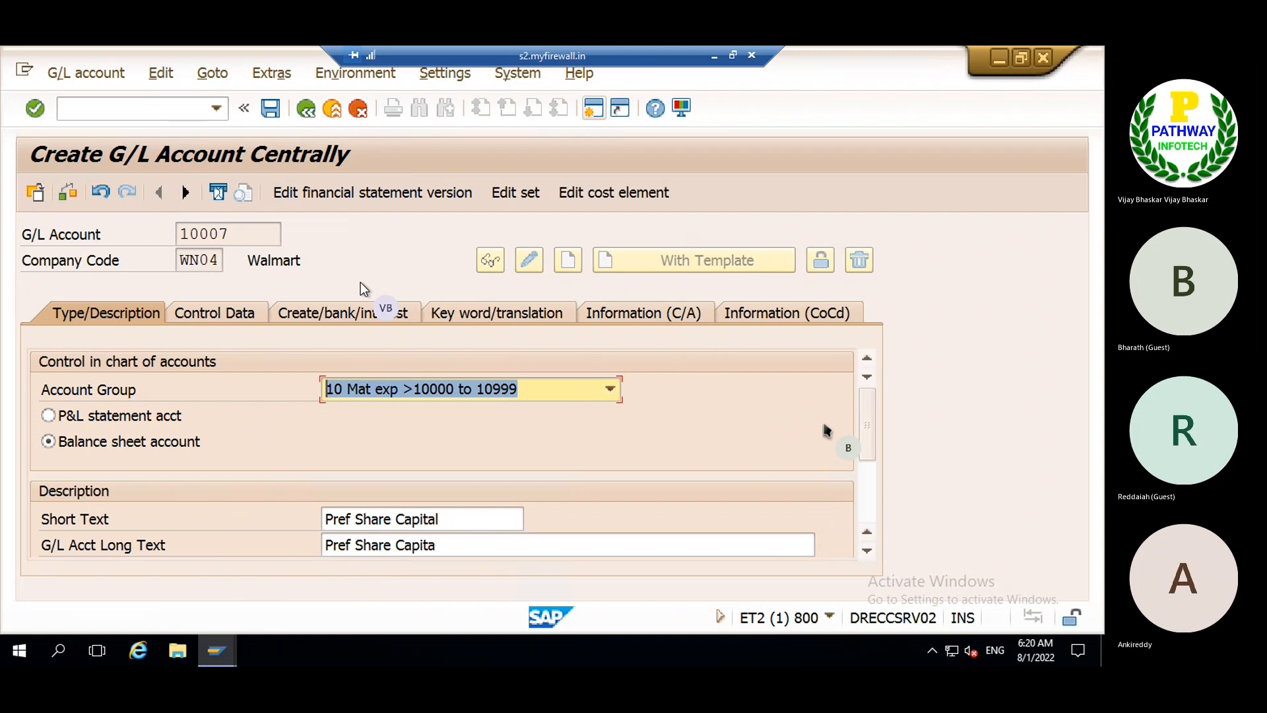
- Enter INR as the account currency in the control data and switch Balances in Local Crcy Only on and off again
click(186, 310)
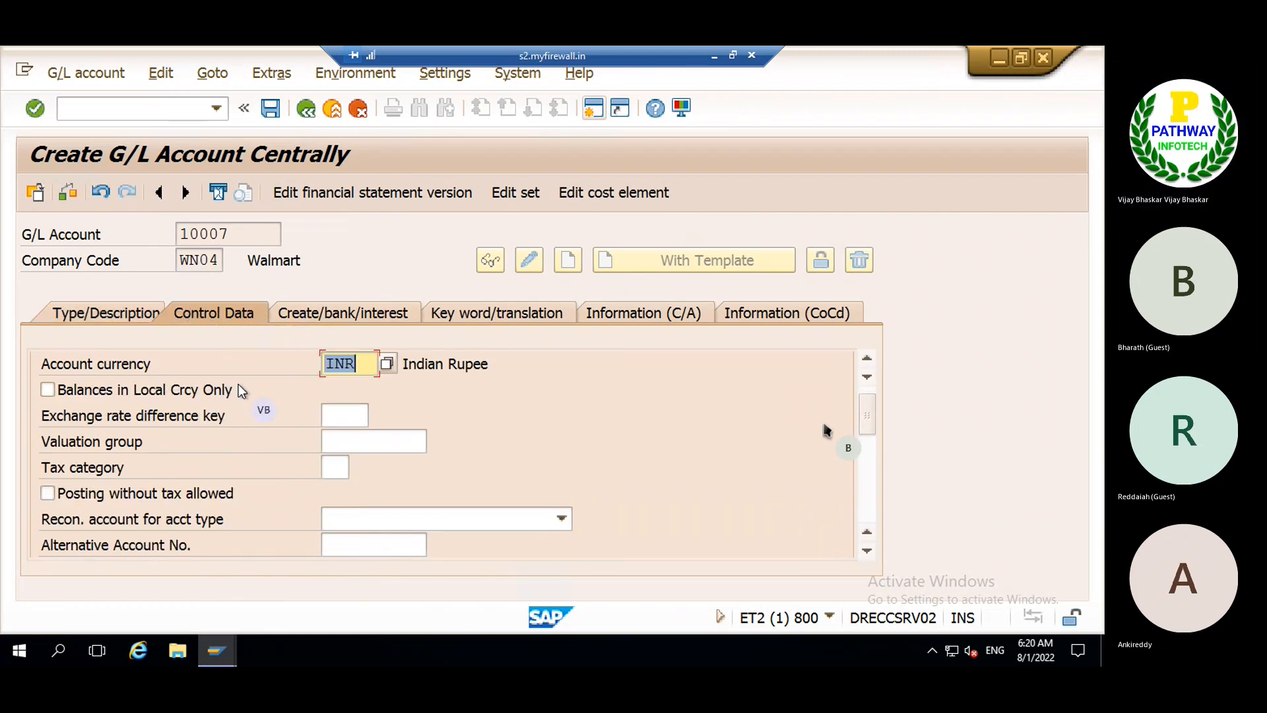
click(361, 363)
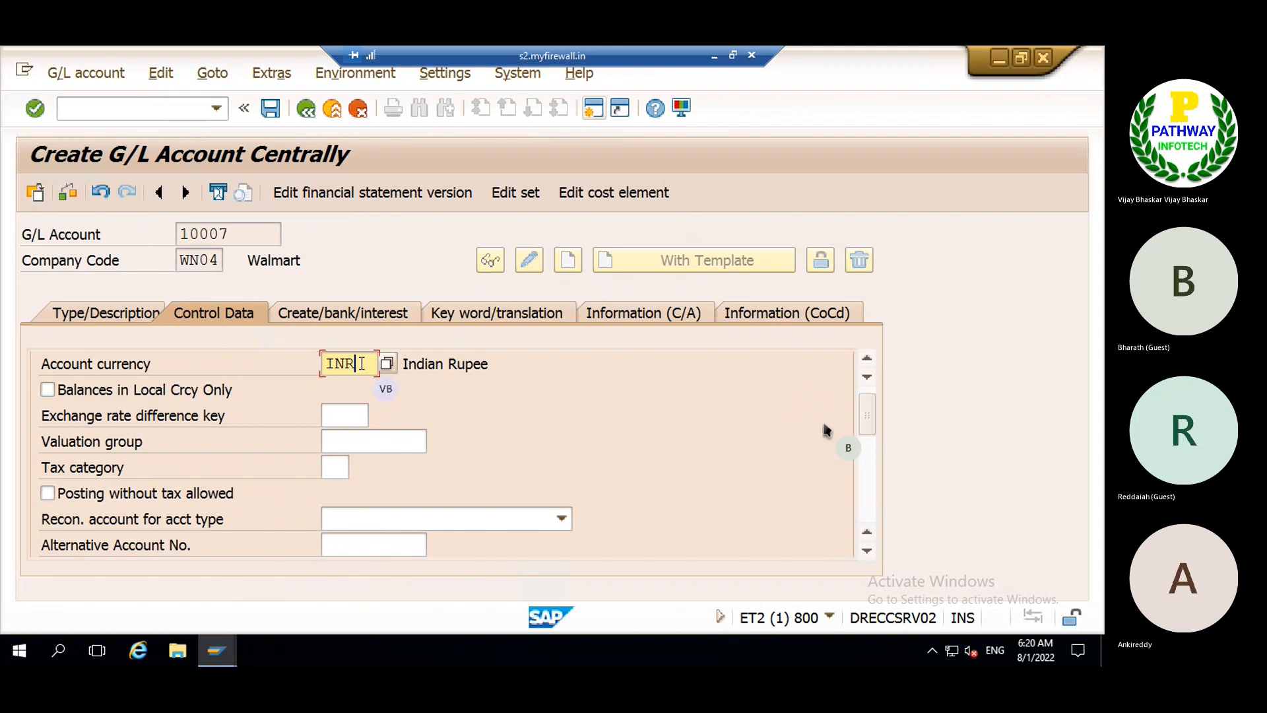
key(BackSpace)
key(BackSpace)
key(BackSpace)
text(INR)
click(122, 388)
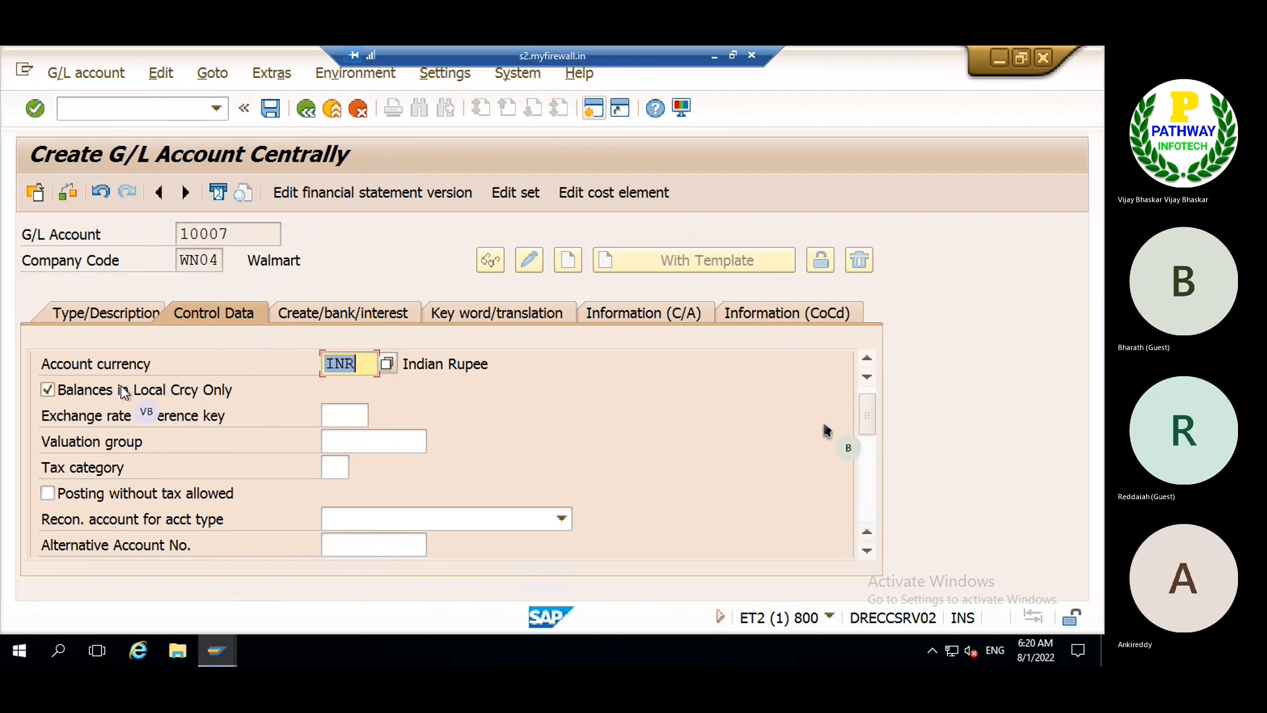
click(121, 388)
- Try Customers as the reconciliation account type and clear the selection again
scroll(185, 433, down, 3)
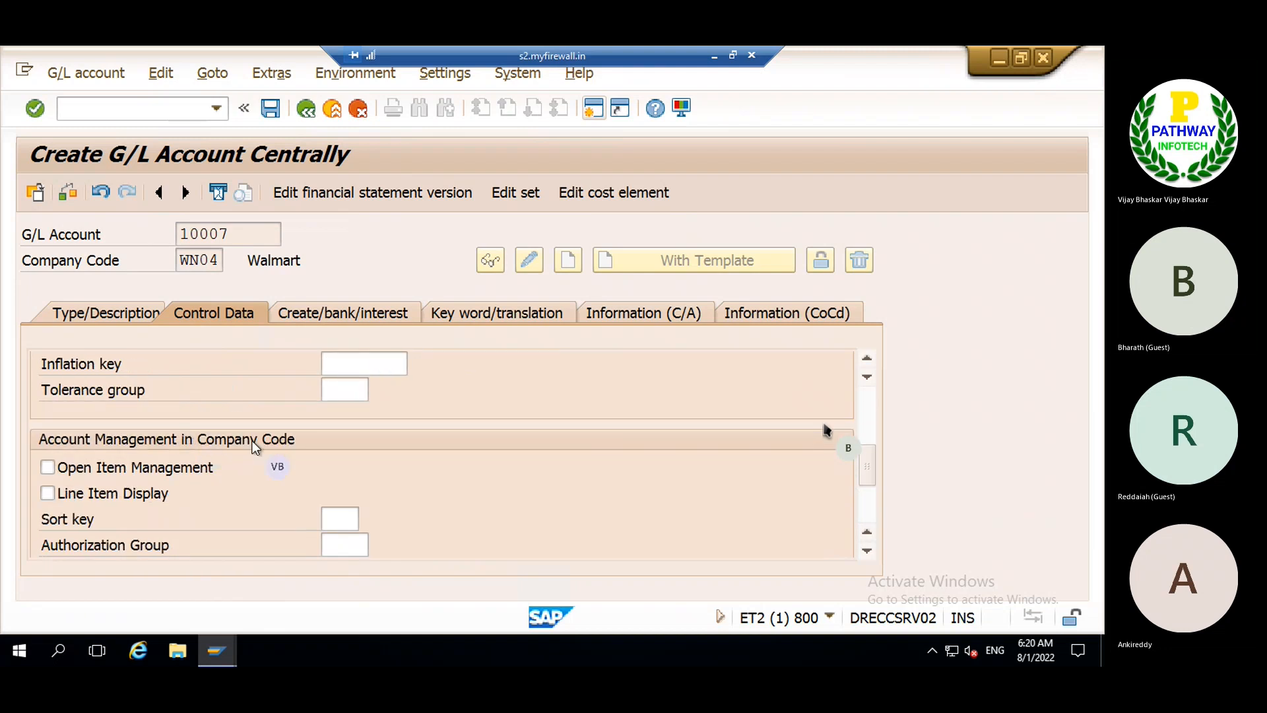
scroll(375, 414, up, 2)
click(383, 442)
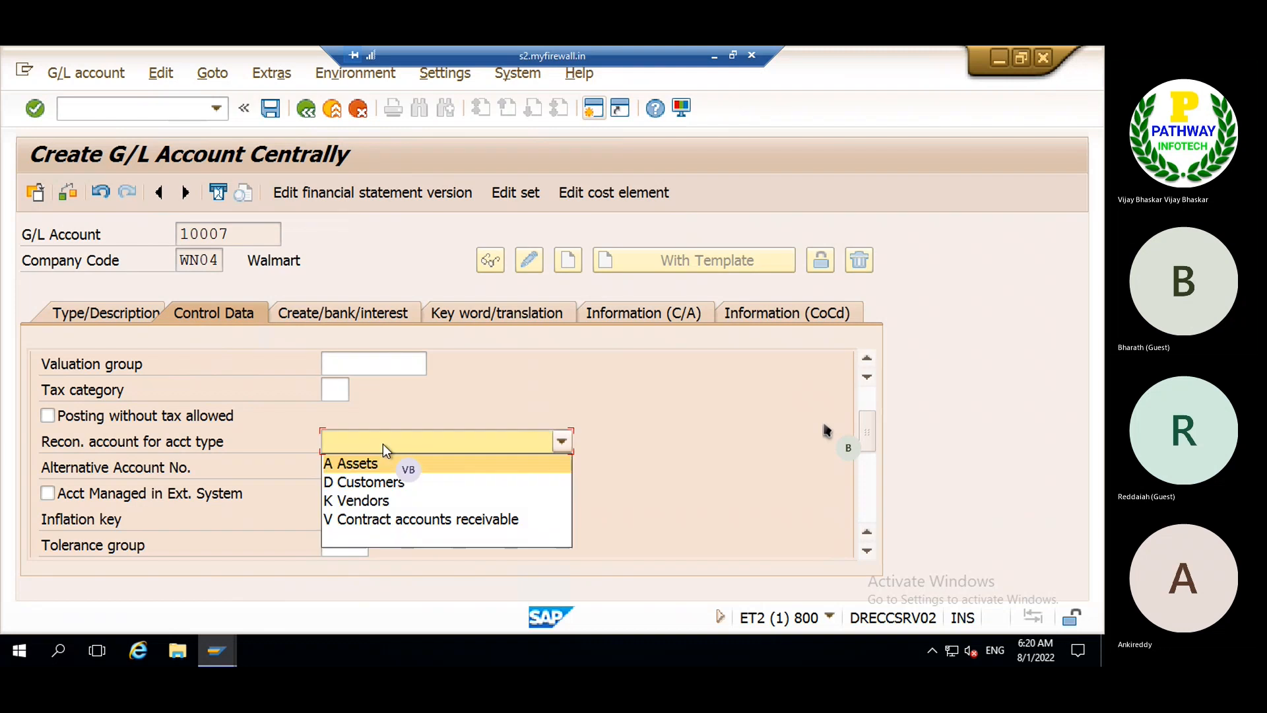
click(369, 482)
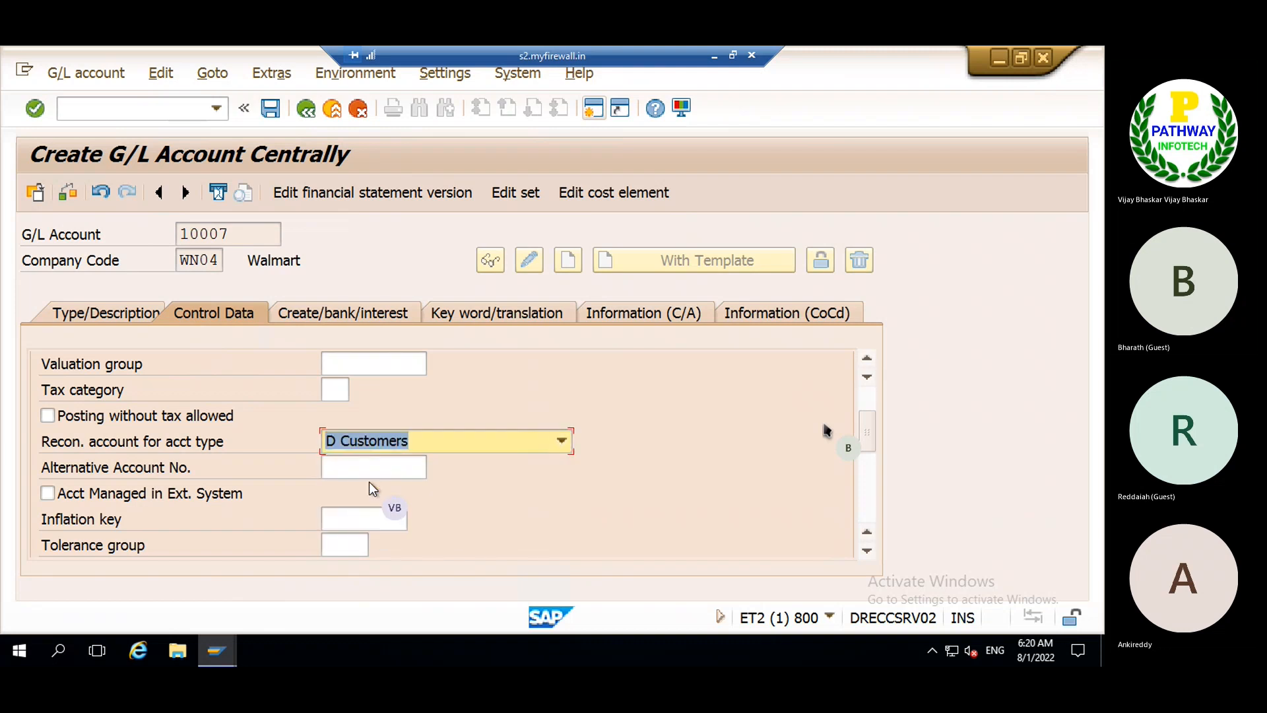
scroll(610, 400, up, 3)
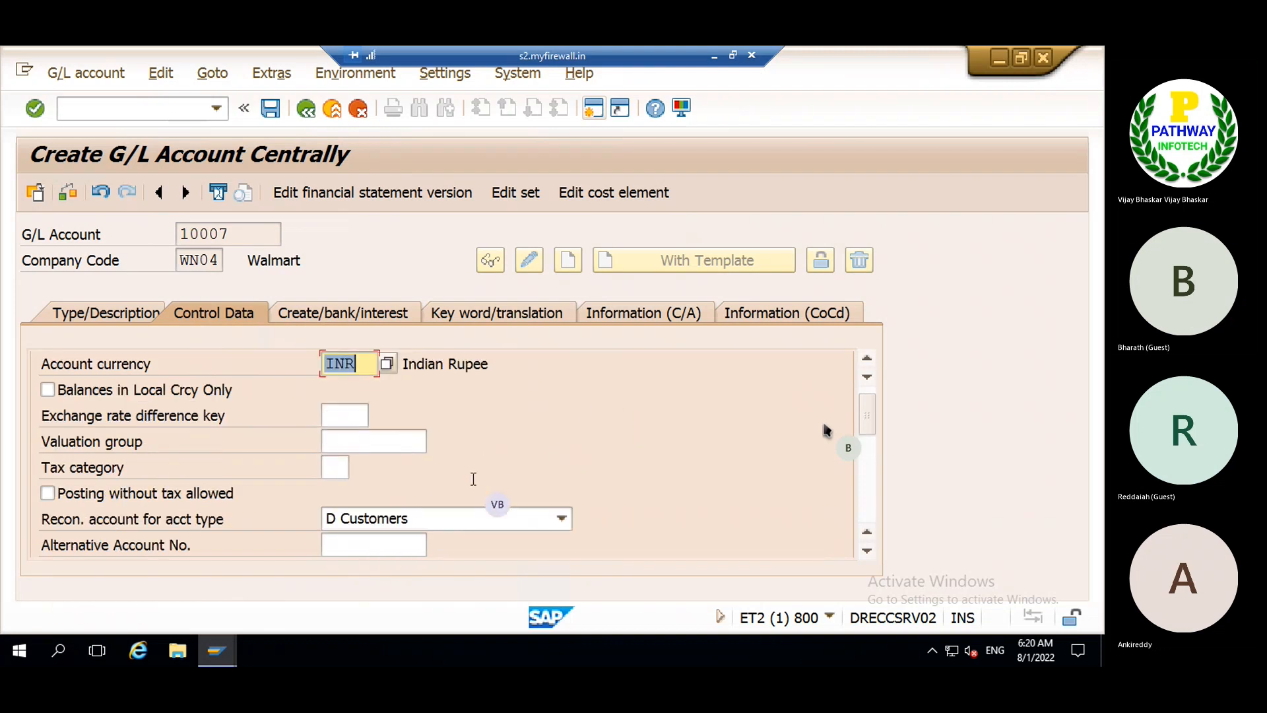
click(433, 525)
click(365, 616)
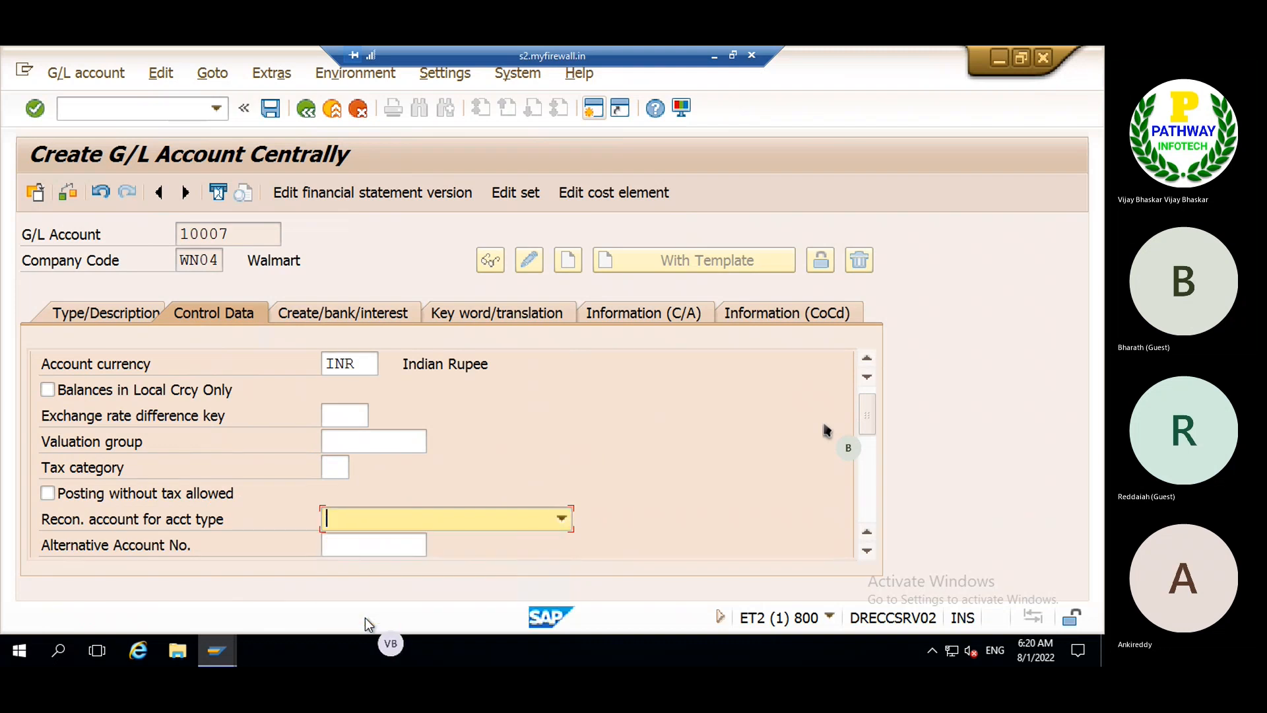
- Switch open item management on and off again, and enable line item display for the account
scroll(602, 439, down, 5)
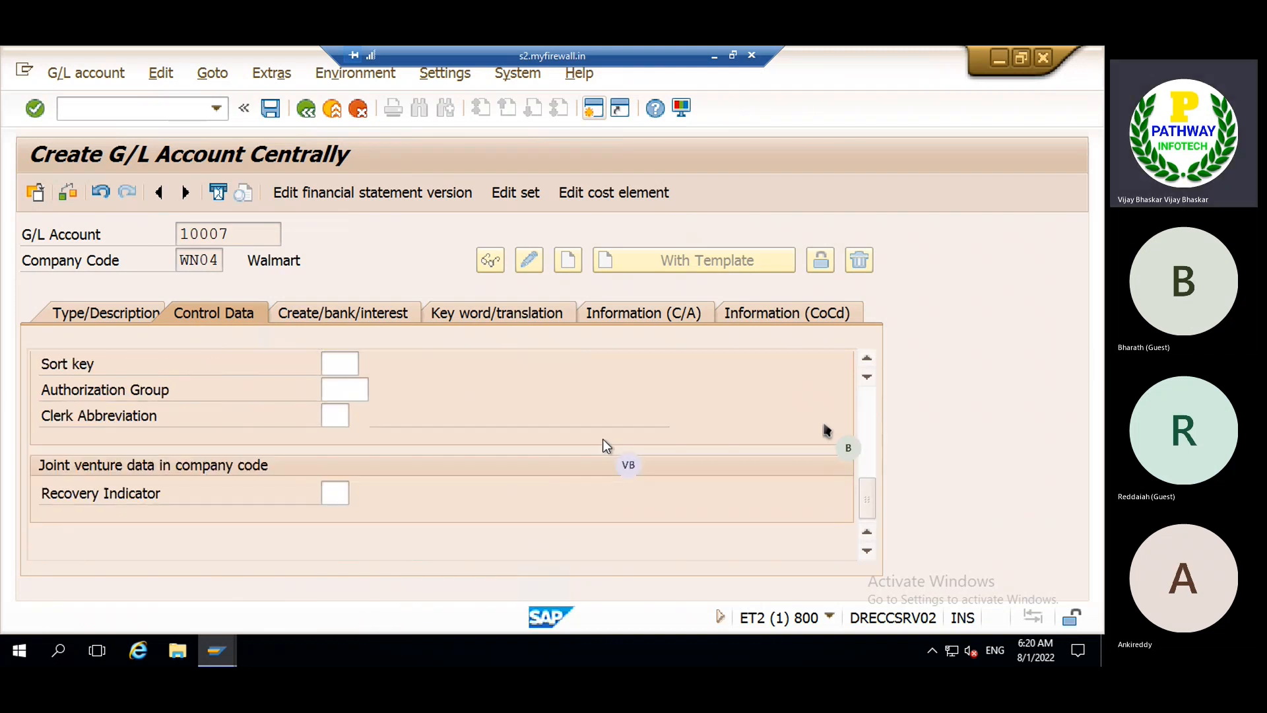
scroll(330, 373, up, 2)
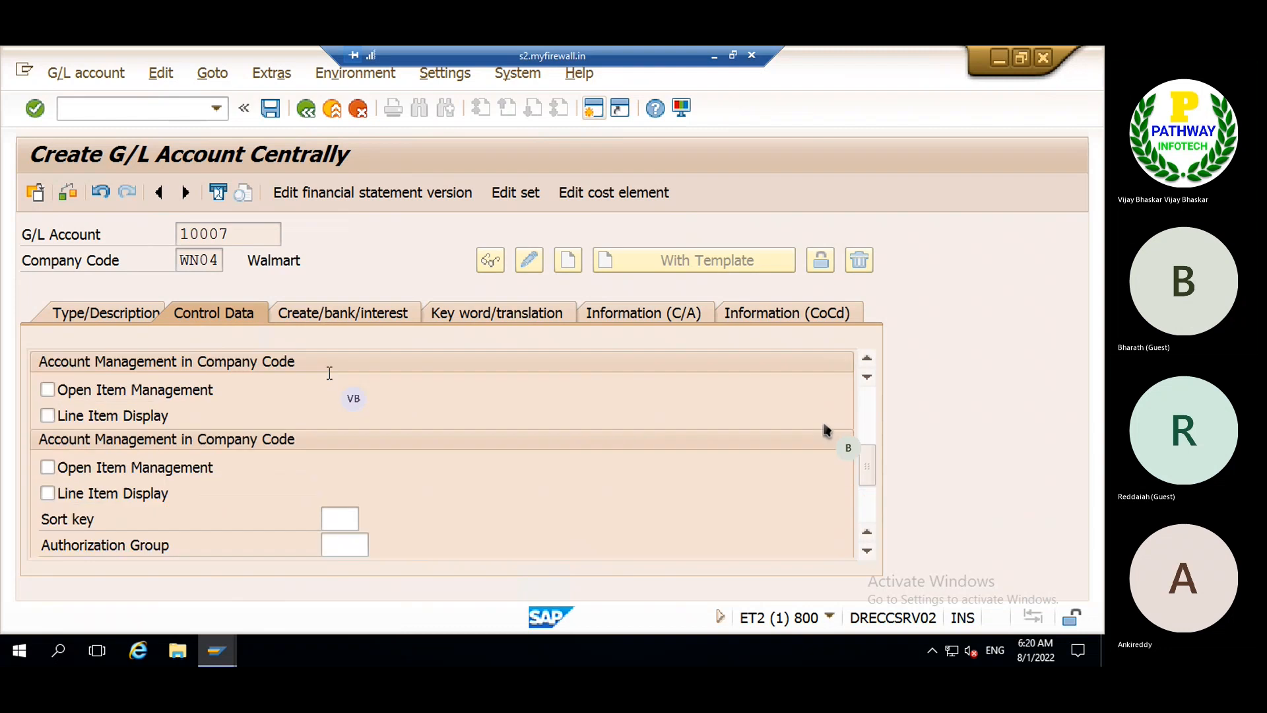
click(94, 471)
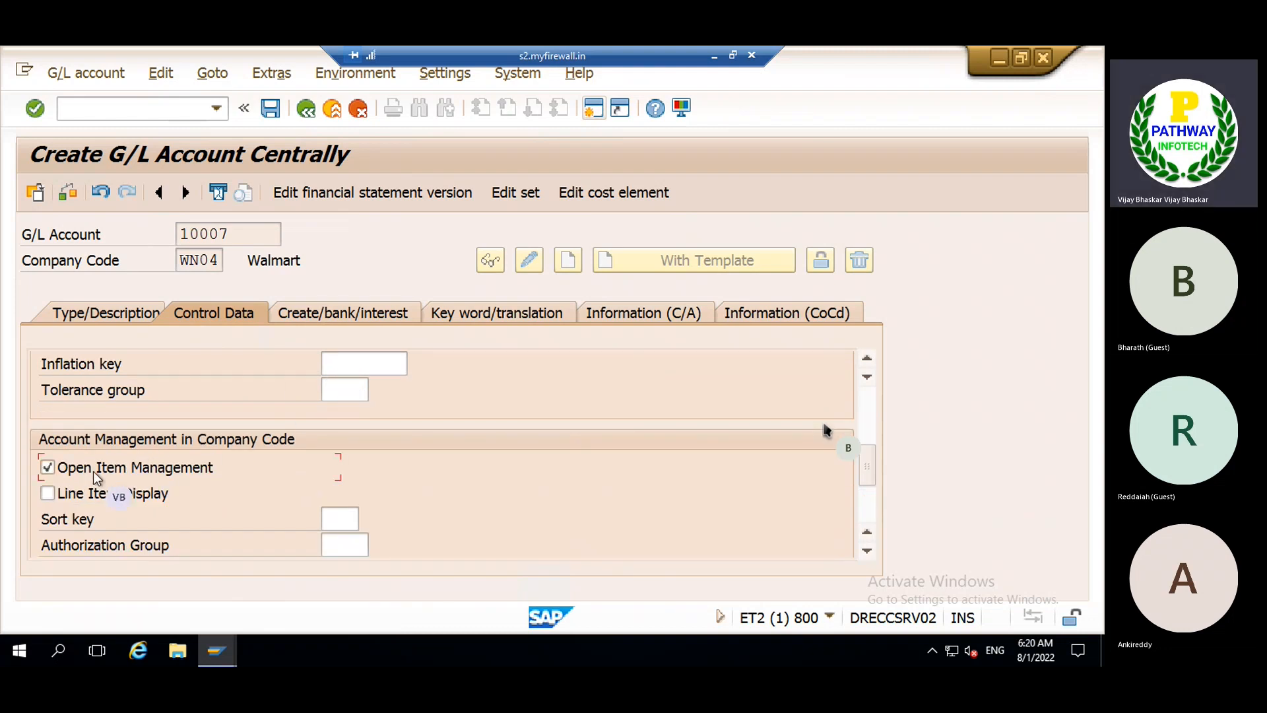
scroll(93, 471, up, 3)
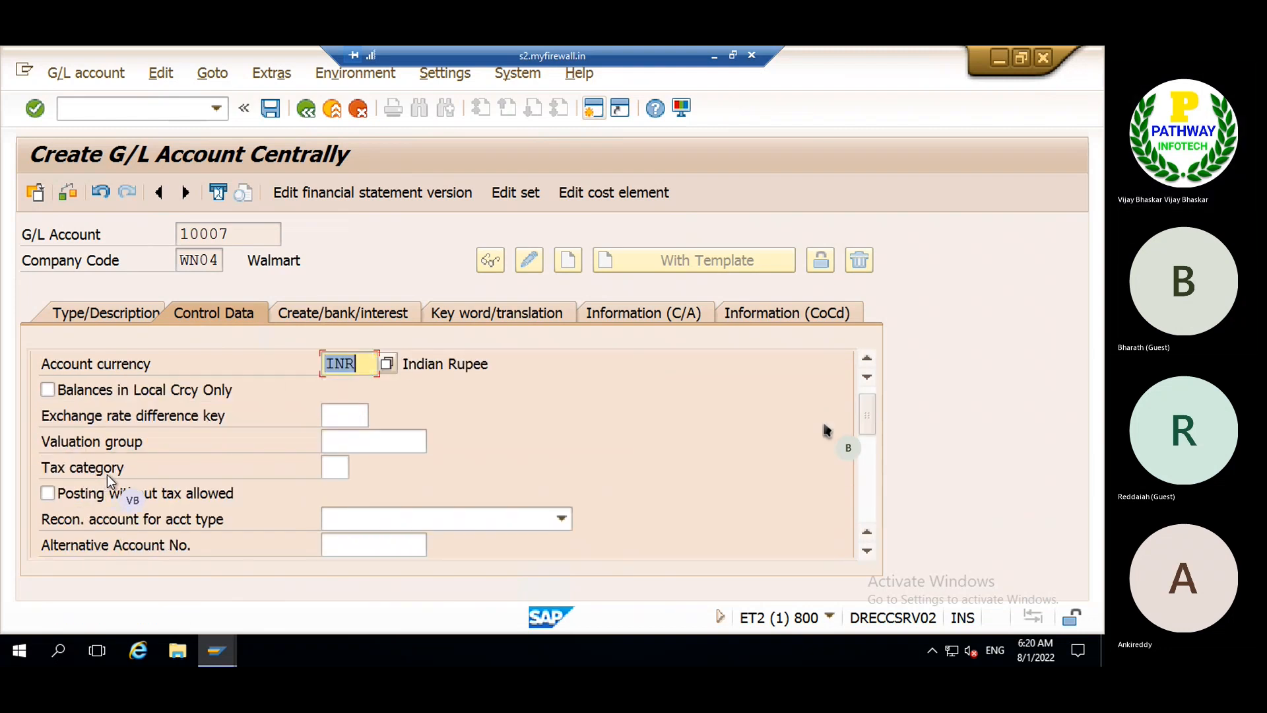
scroll(107, 473, down, 4)
click(75, 391)
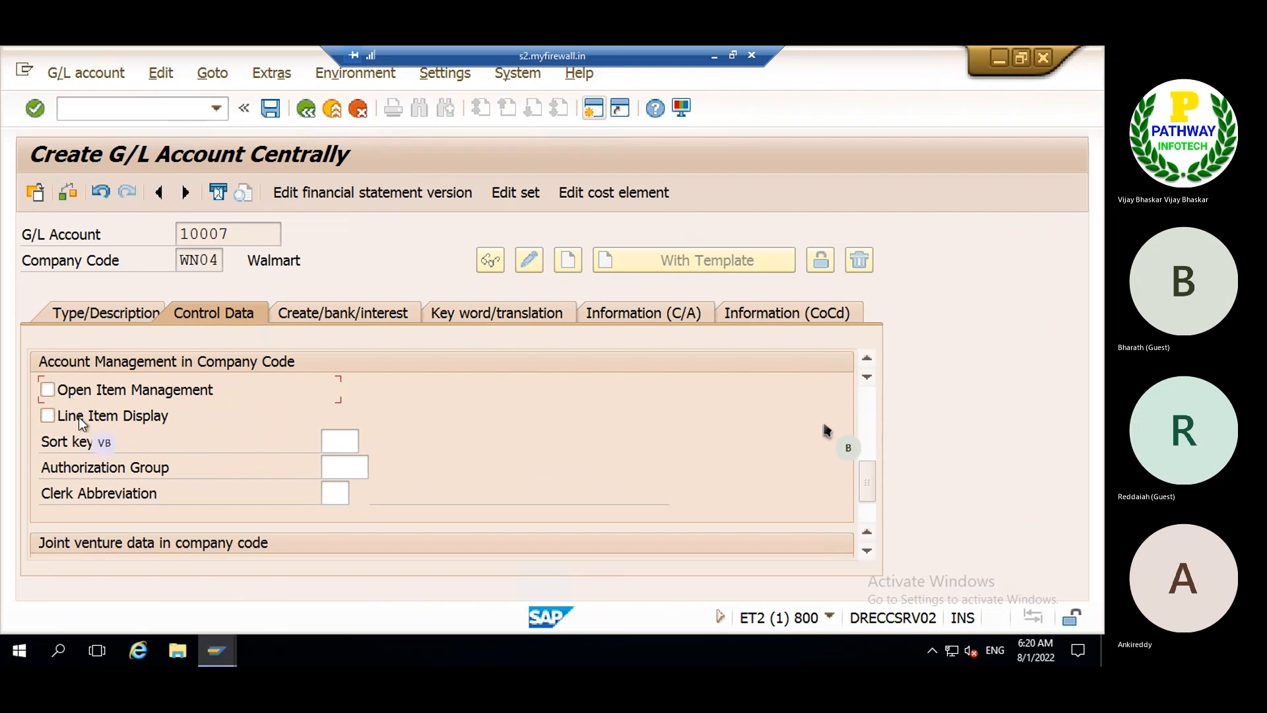
click(78, 417)
scroll(77, 421, up, 3)
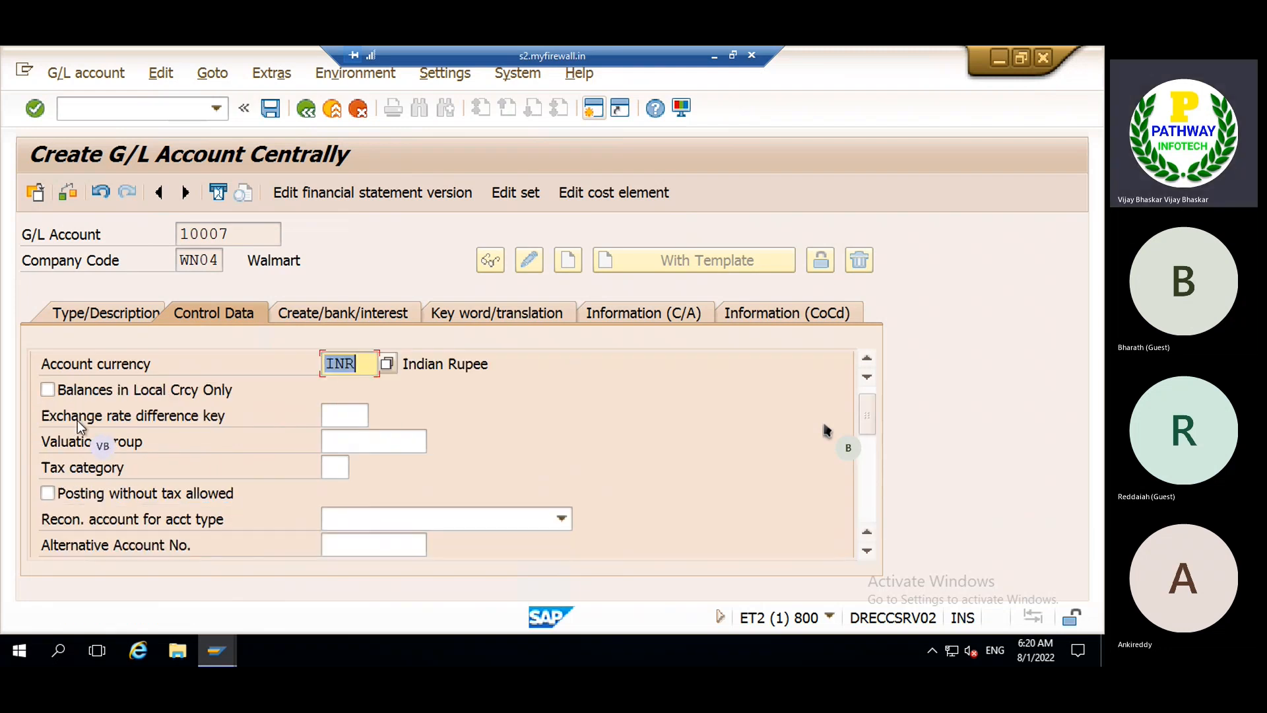
- Switch line item display off again and enter 001 as the sort key in the account's control data
scroll(117, 500, down, 3)
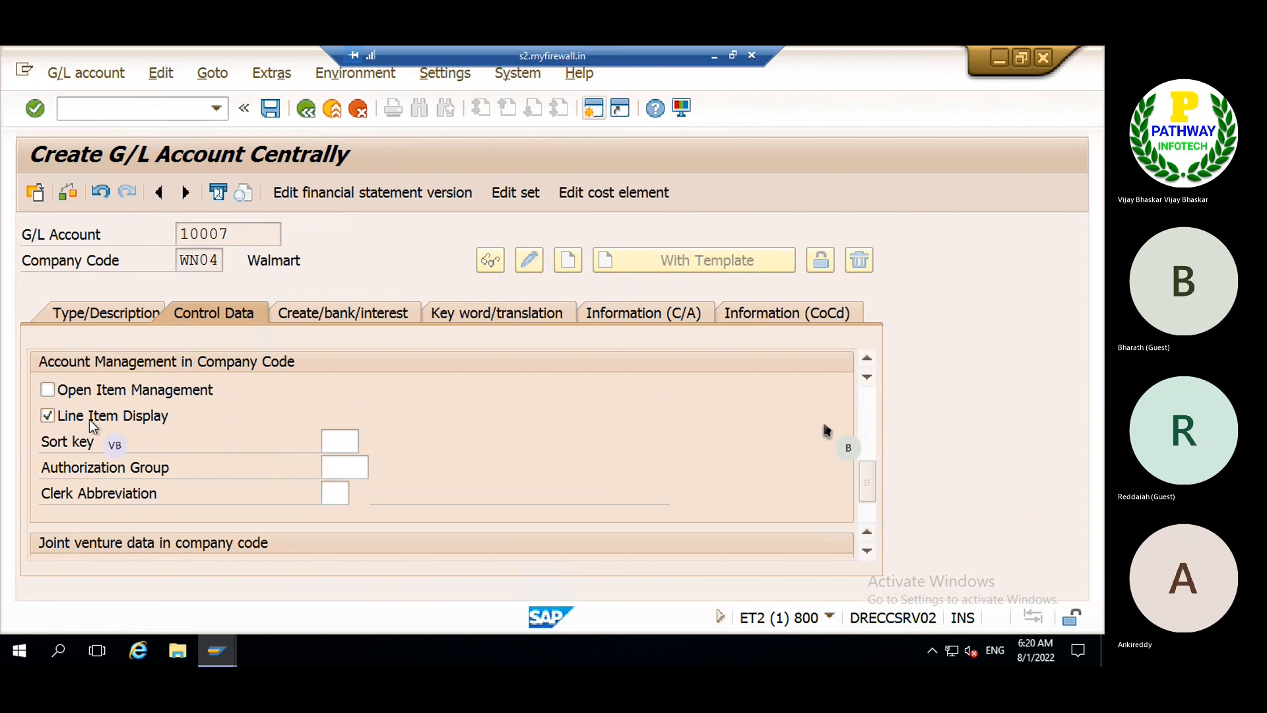
click(335, 441)
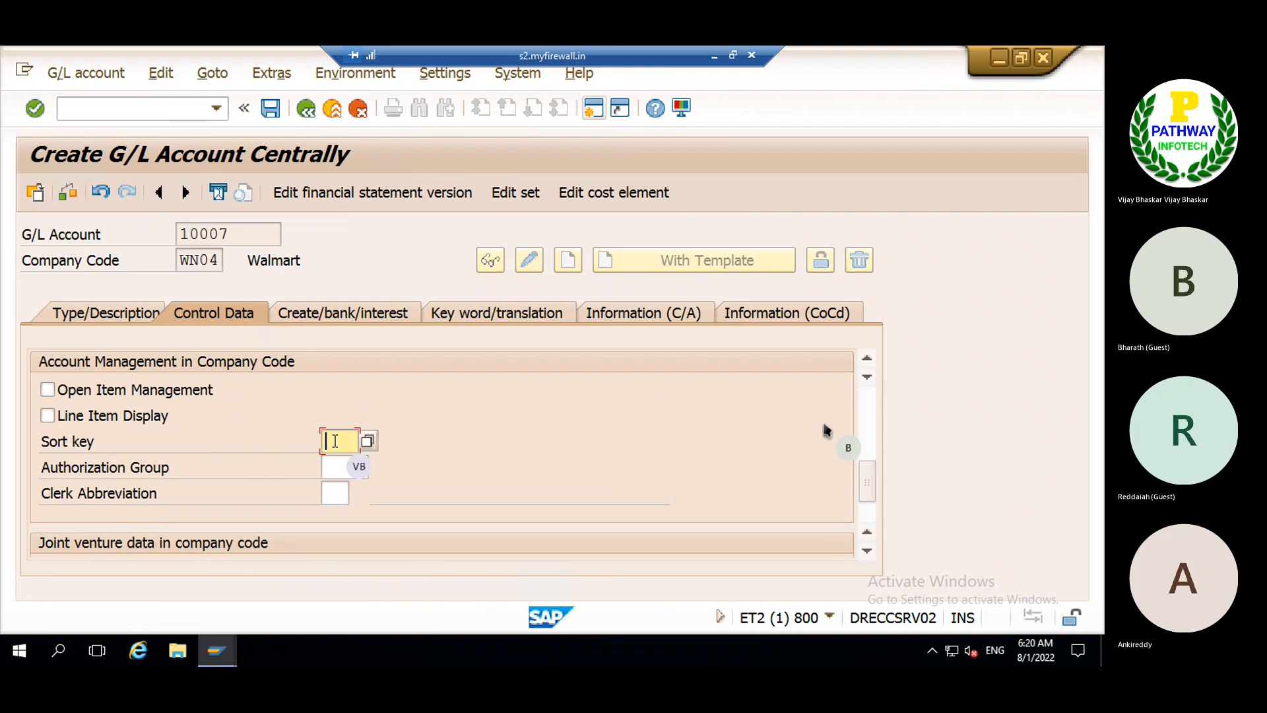
text(001)
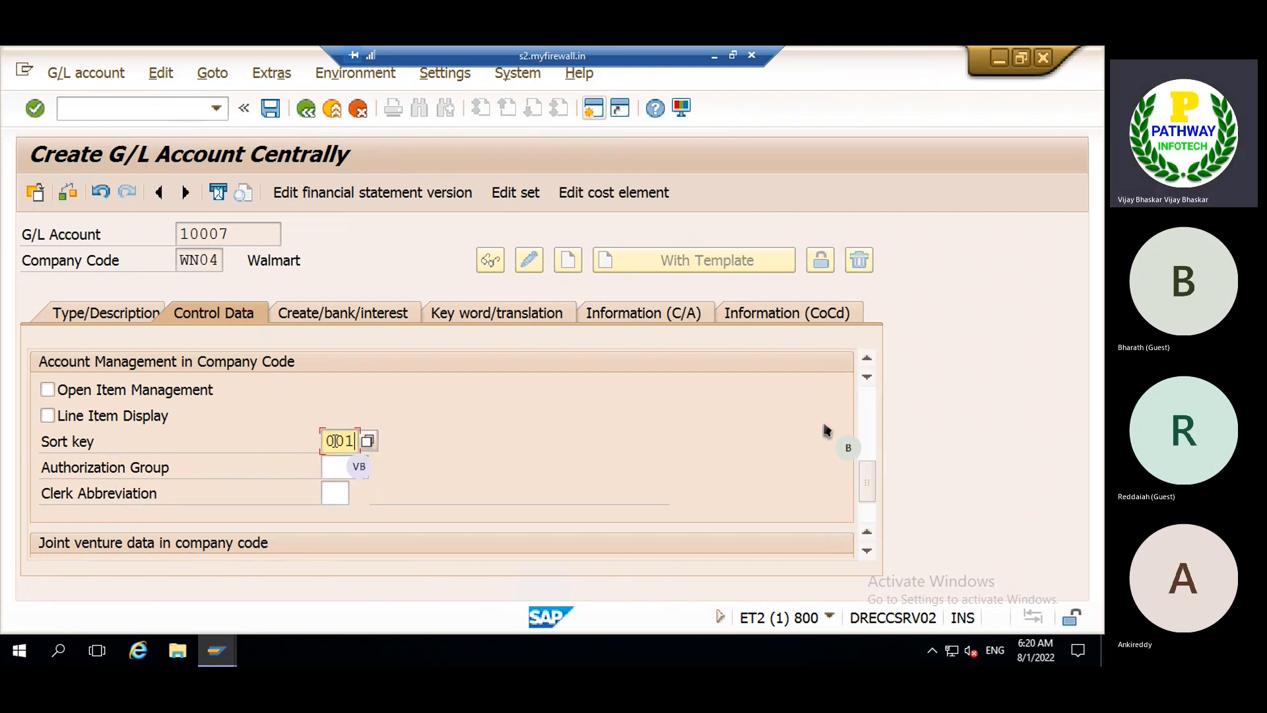
key(Return)
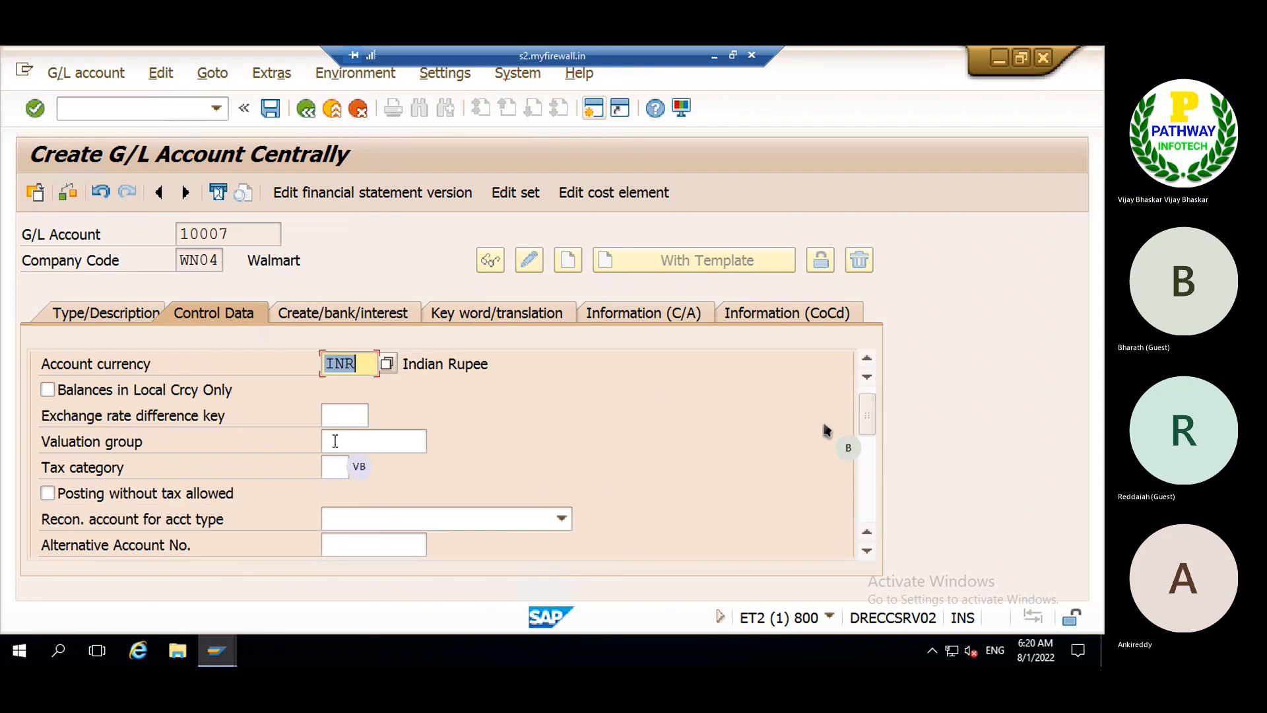
- Enter G001 as the field status group and enable Post Automatically Only in the create/bank/interest data
click(348, 314)
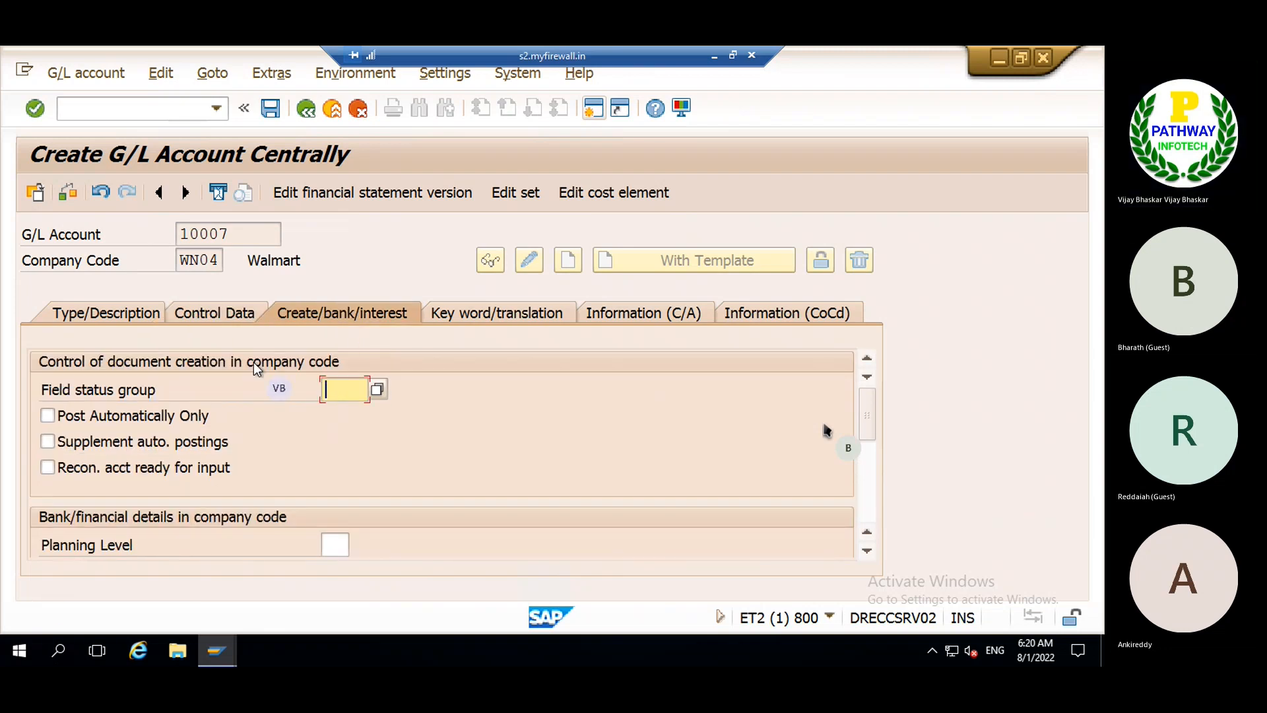
click(339, 411)
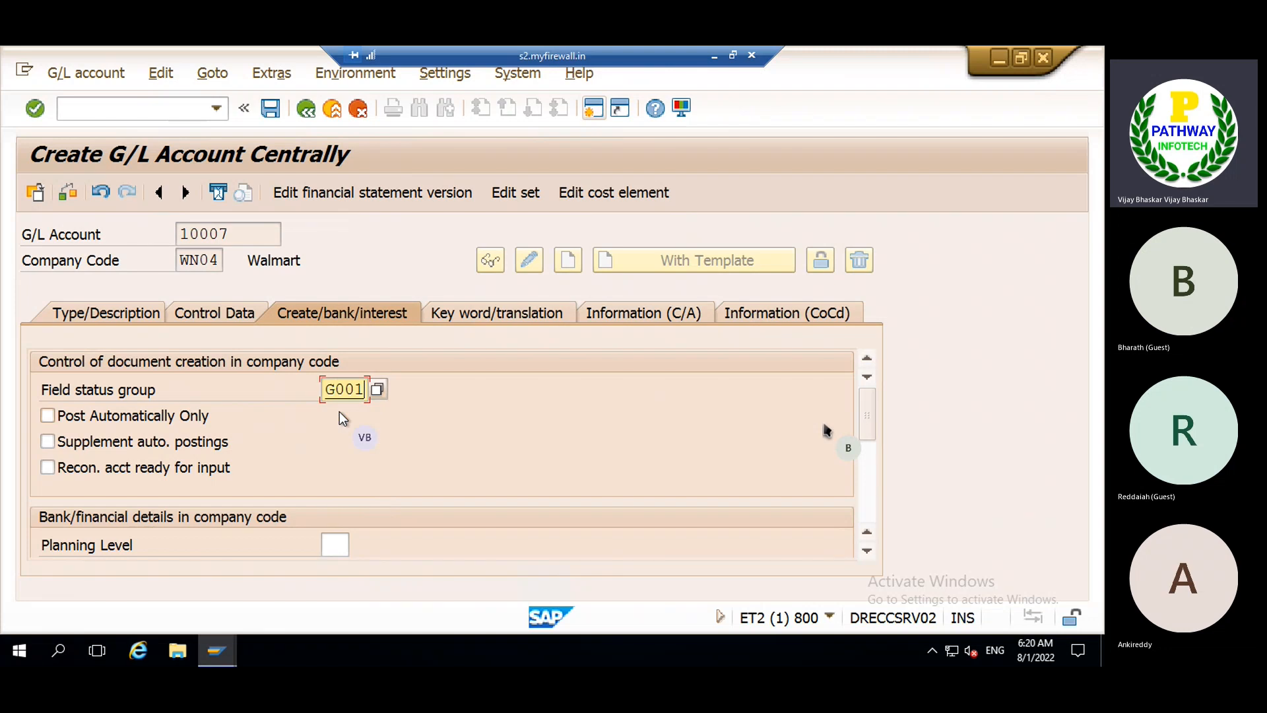
click(86, 417)
key(shift+Tab)
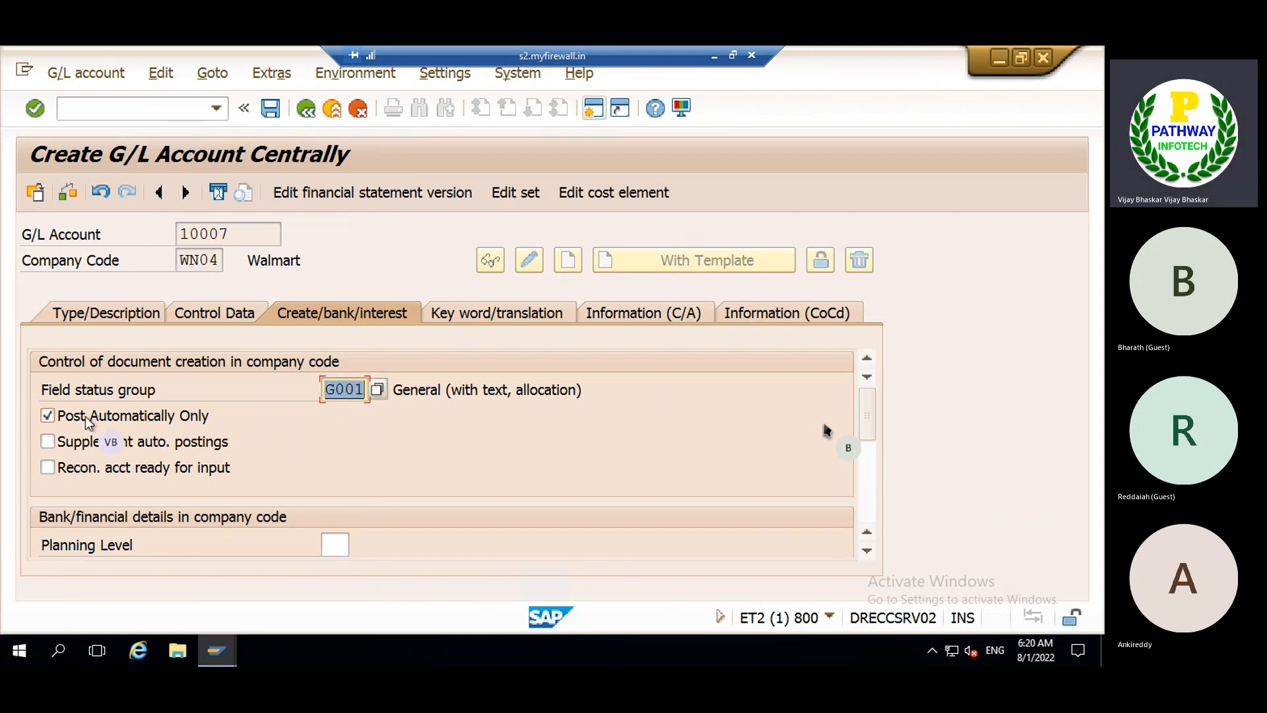
- Return to the account's type and description data and try to save the G/L account
click(96, 315)
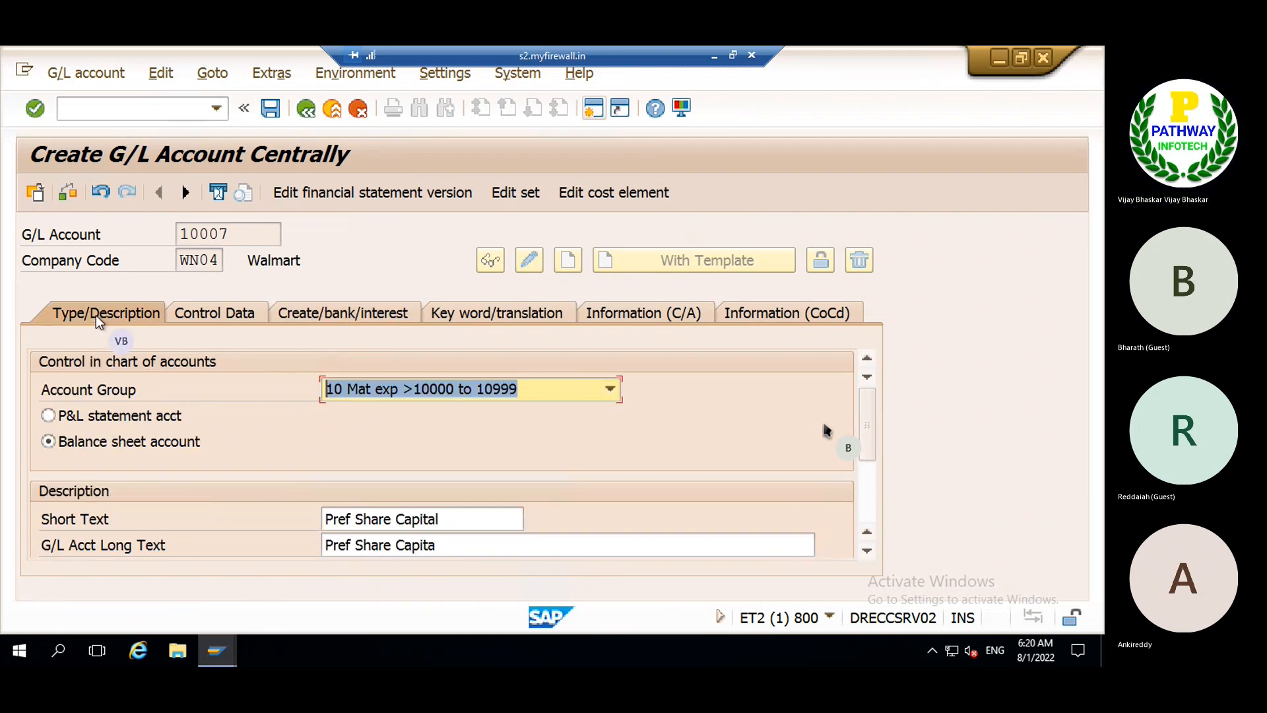
click(269, 109)
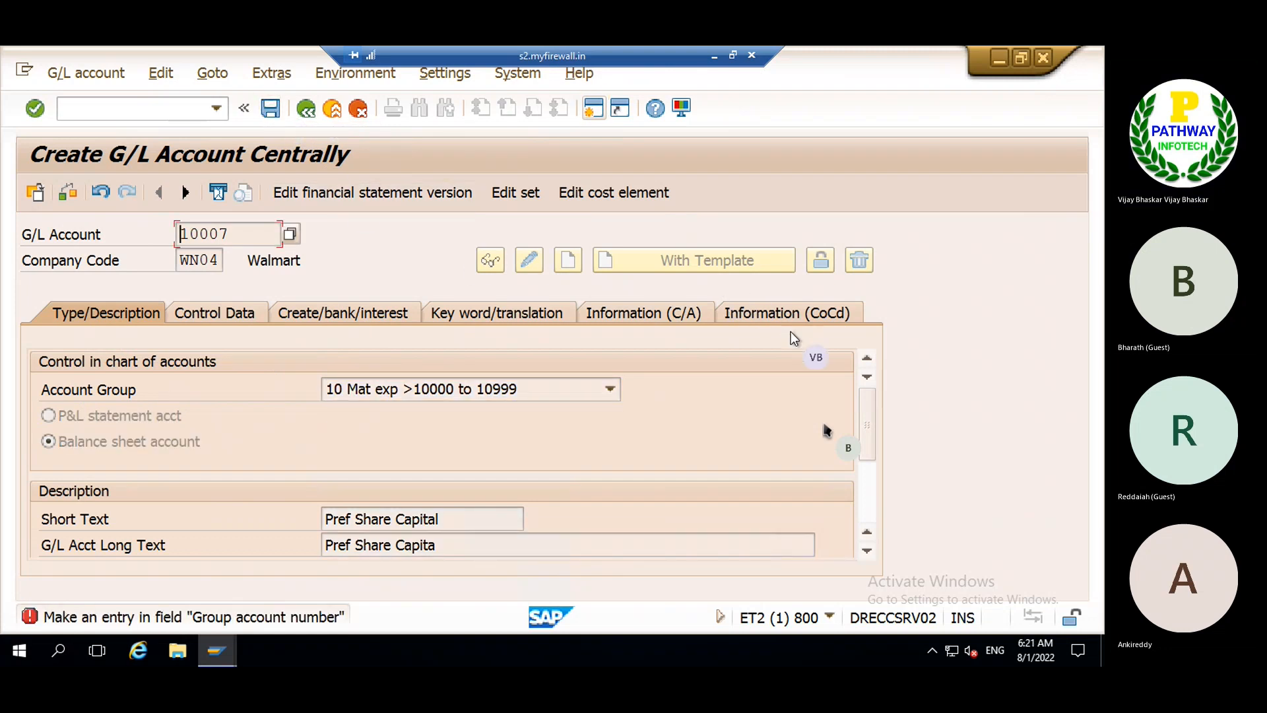
drag(869, 422, 873, 488)
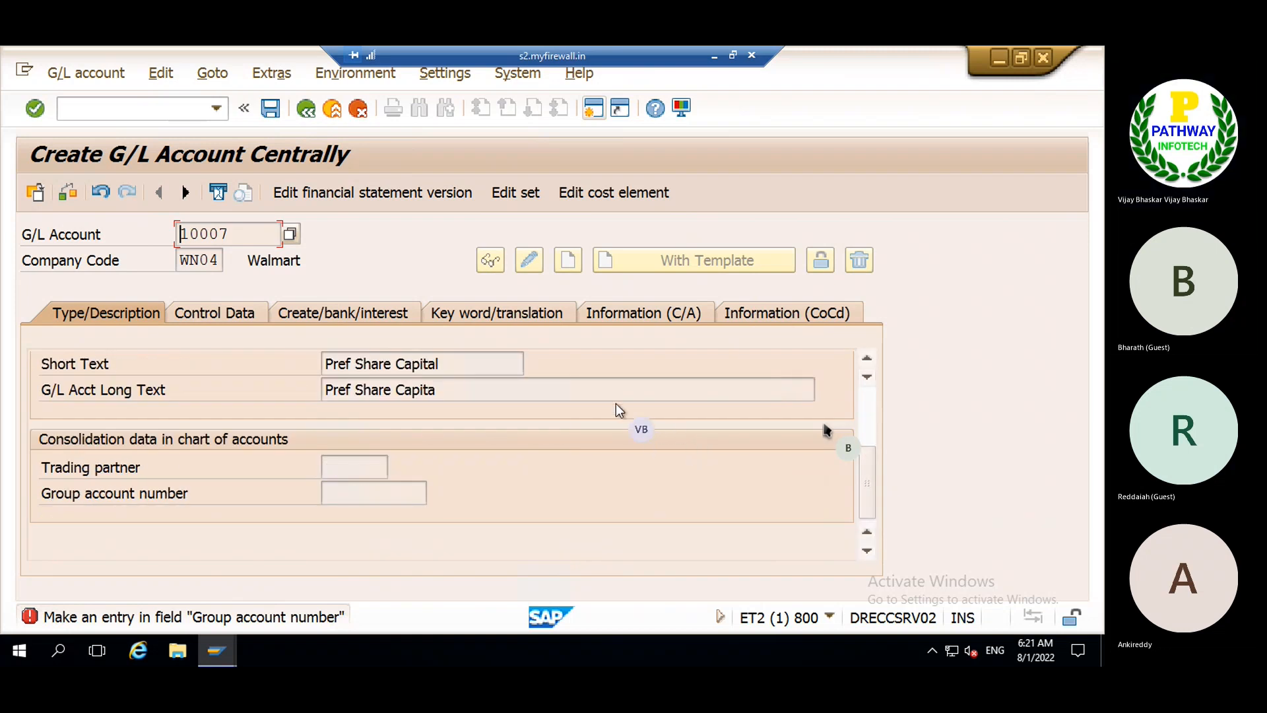
scroll(873, 488, up, 3)
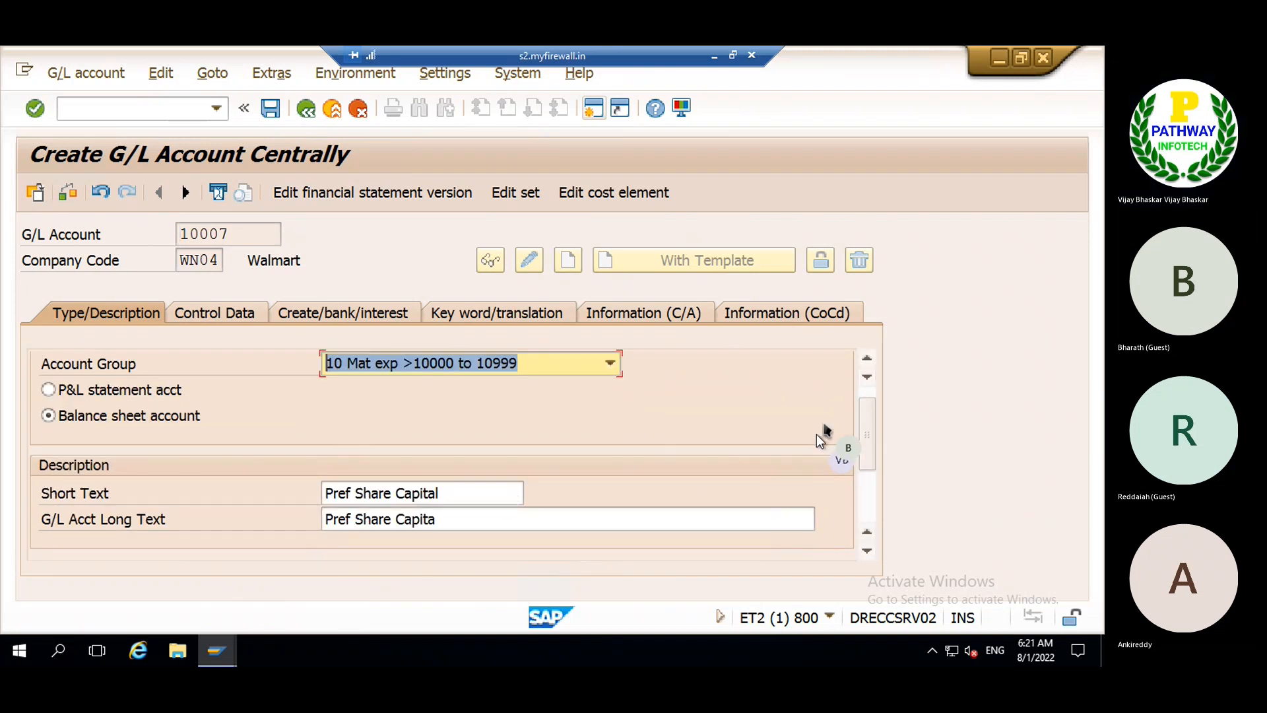
- Pick Cash Discount Paid (1100011) as the group account number from the value list and save the G/L account
drag(864, 425, 866, 495)
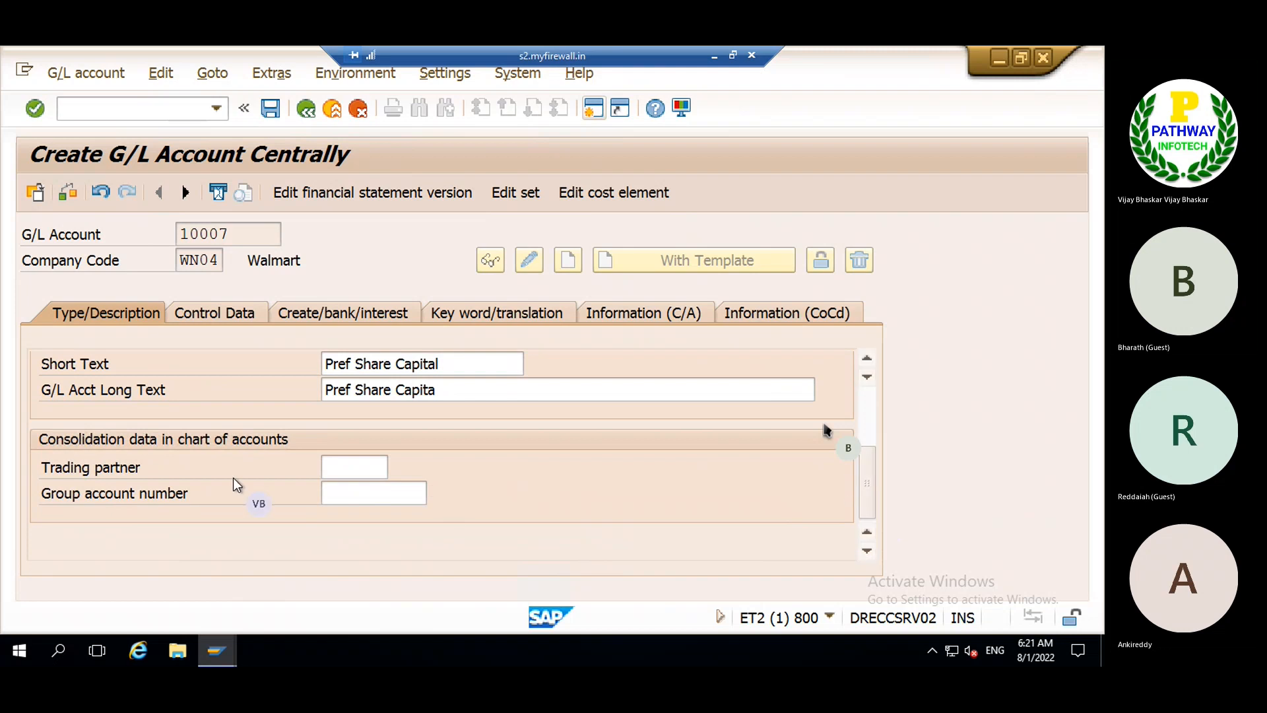
click(386, 495)
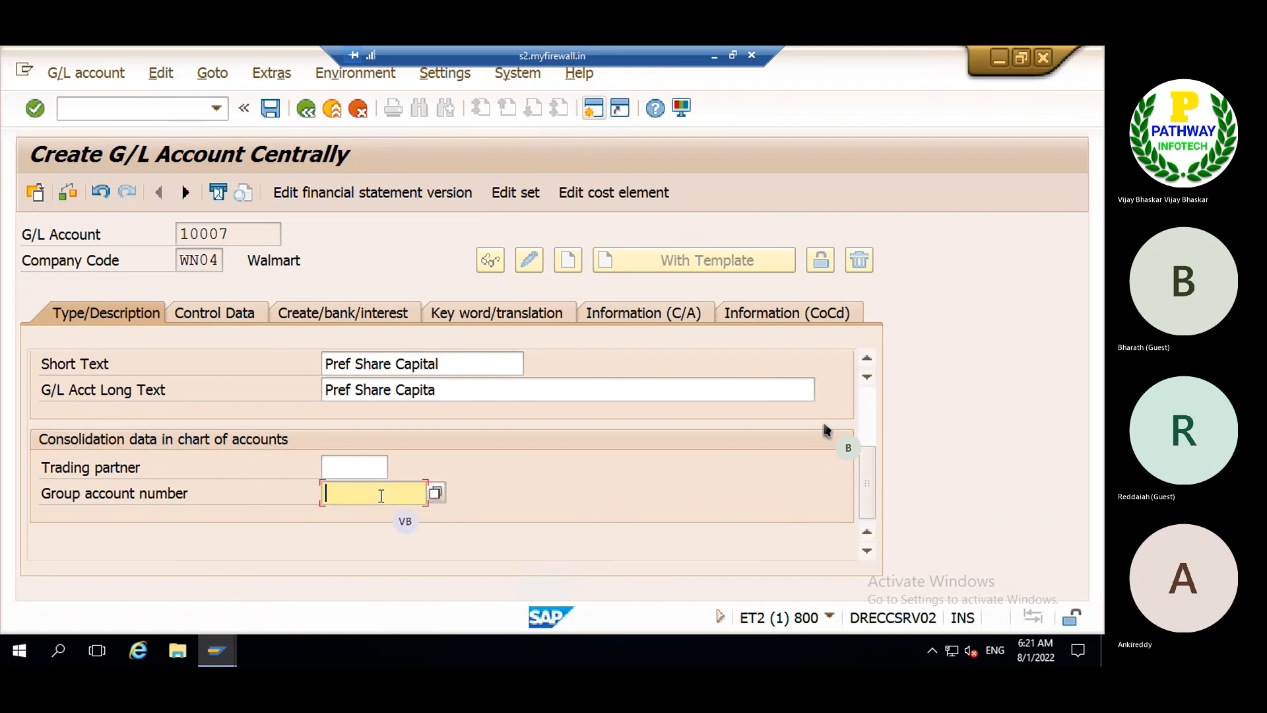
click(435, 494)
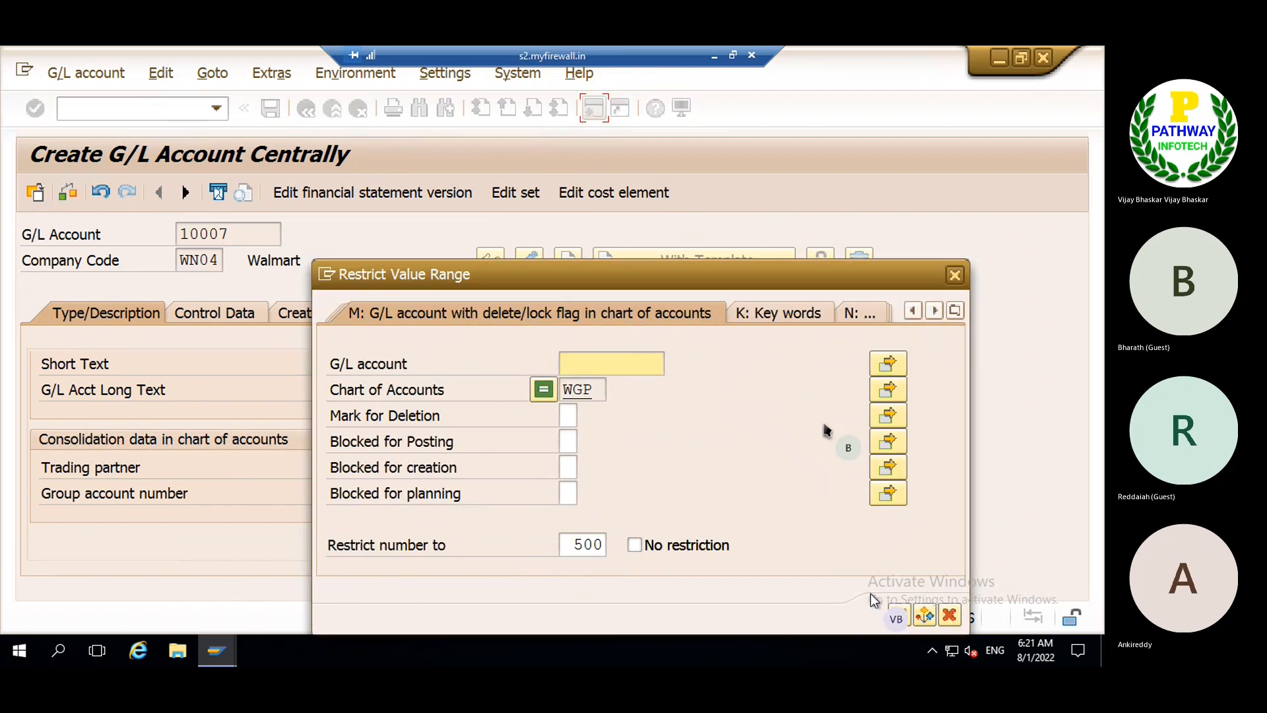
click(896, 615)
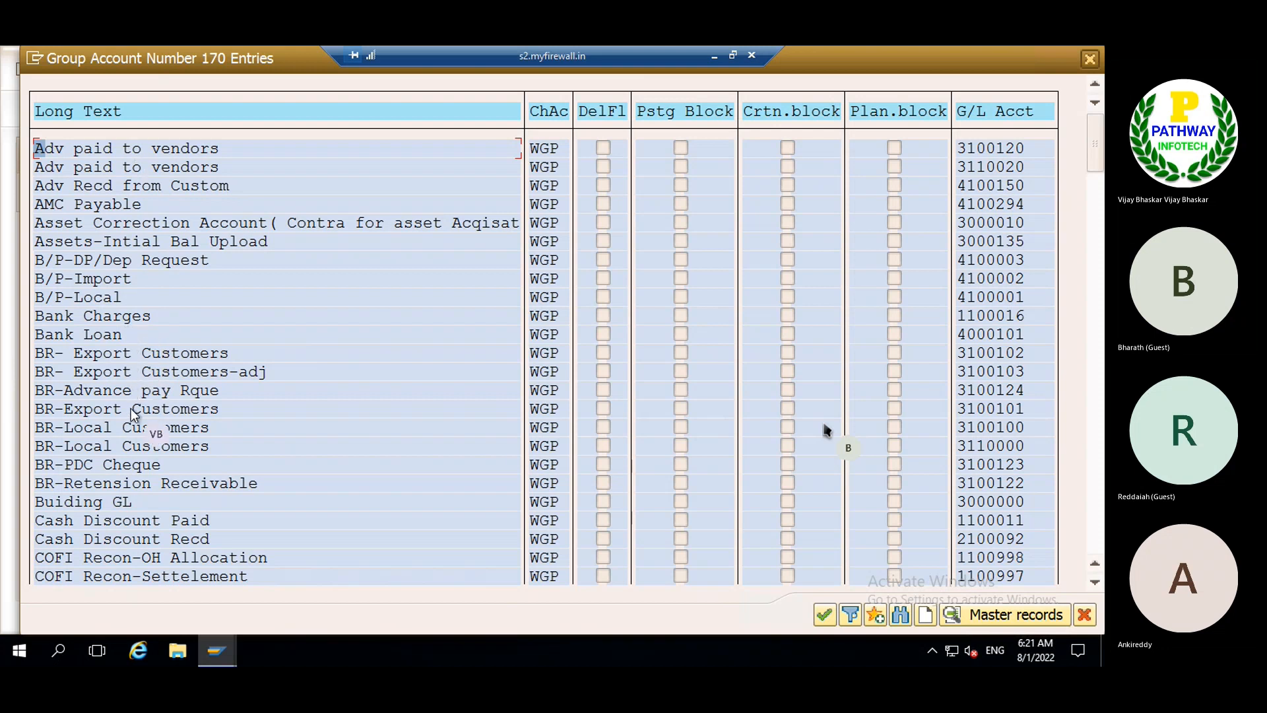
double_click(109, 520)
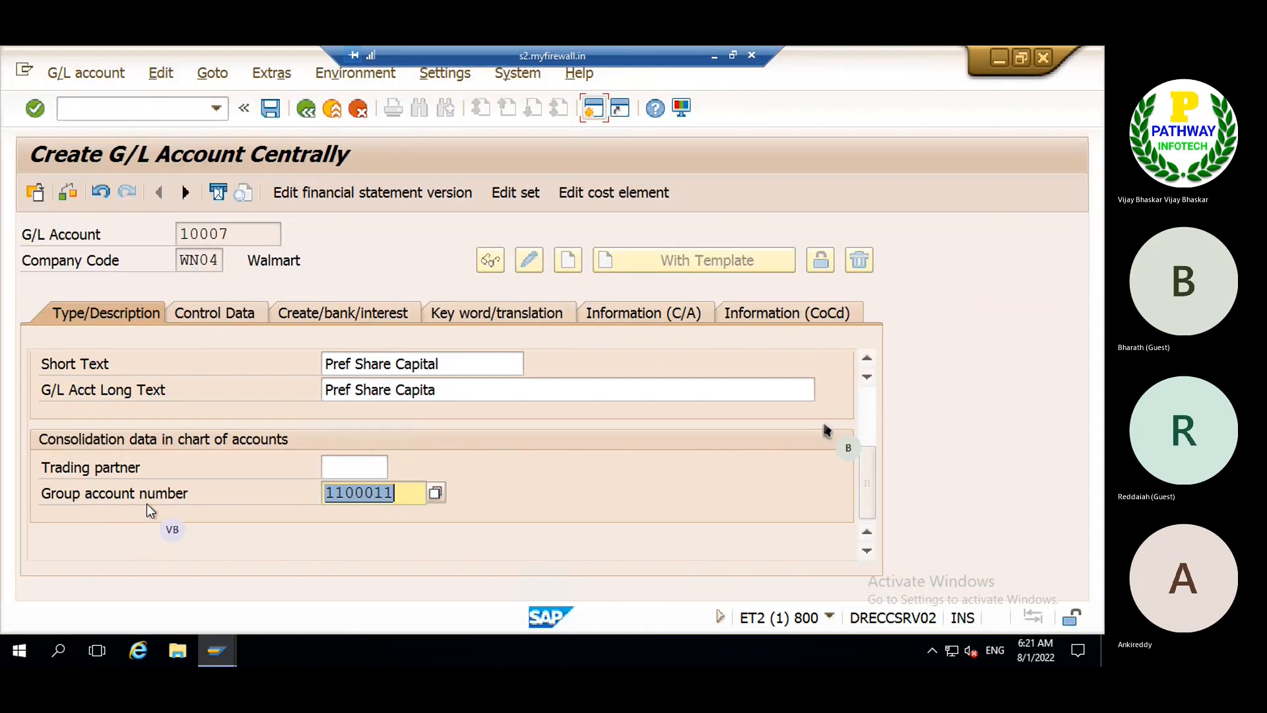
key(Return)
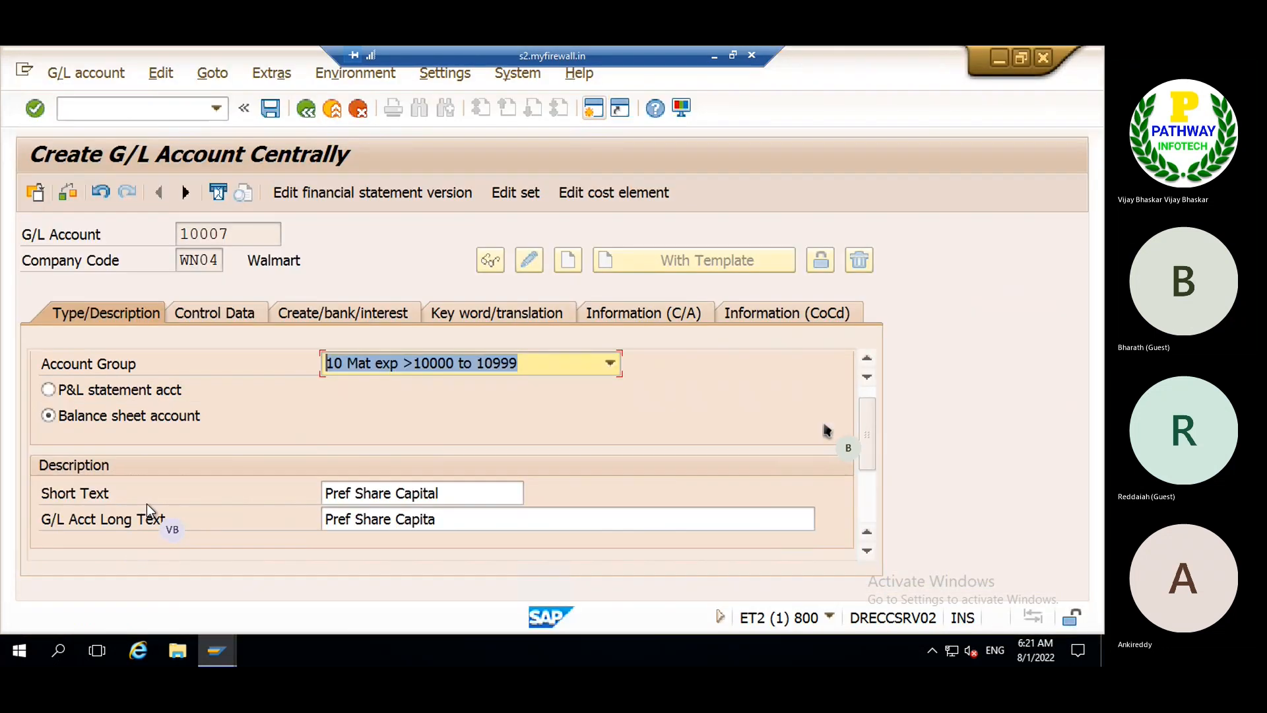
click(271, 111)
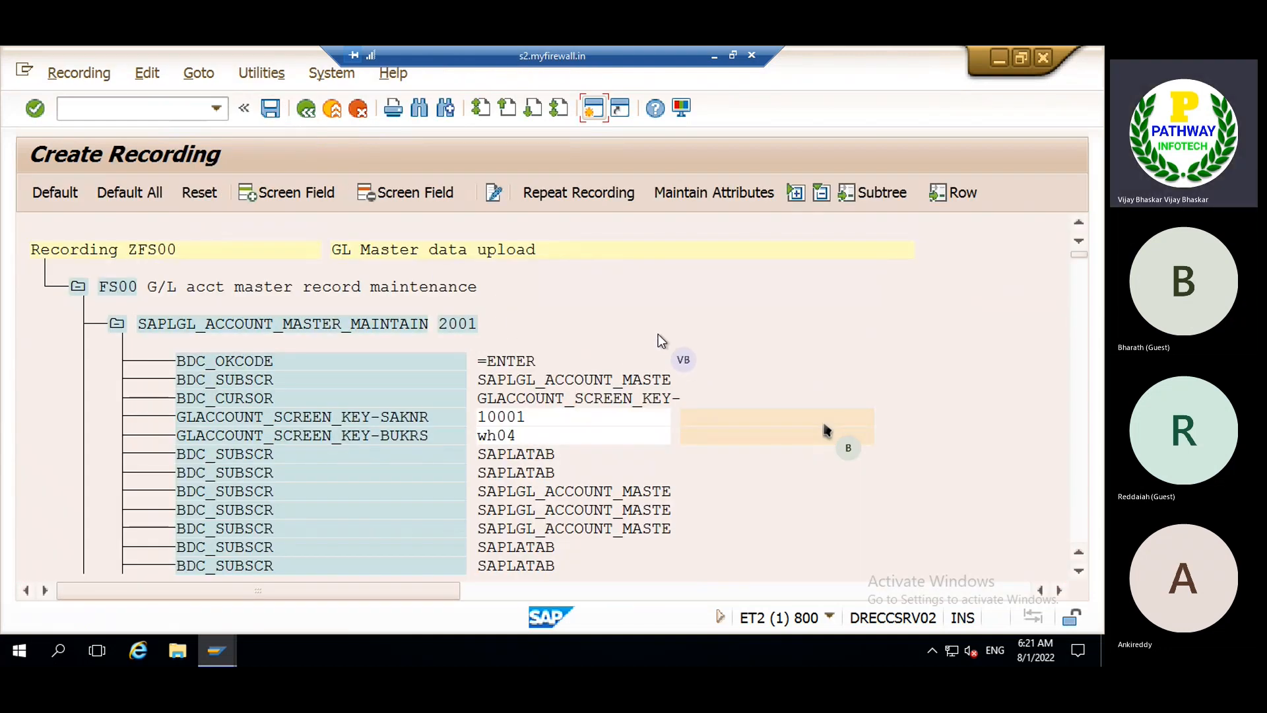
- Assign default names and descriptions to all fields of recording ZFS00, save the recording and leave it
click(128, 192)
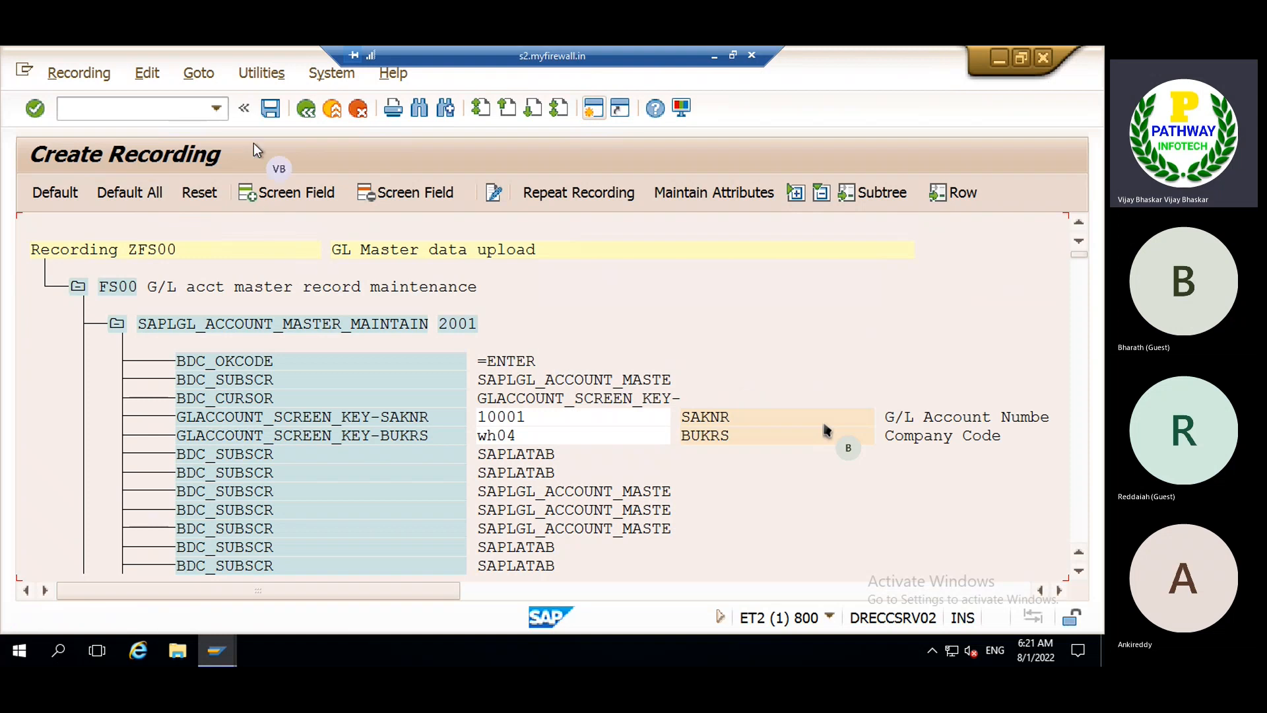
click(270, 111)
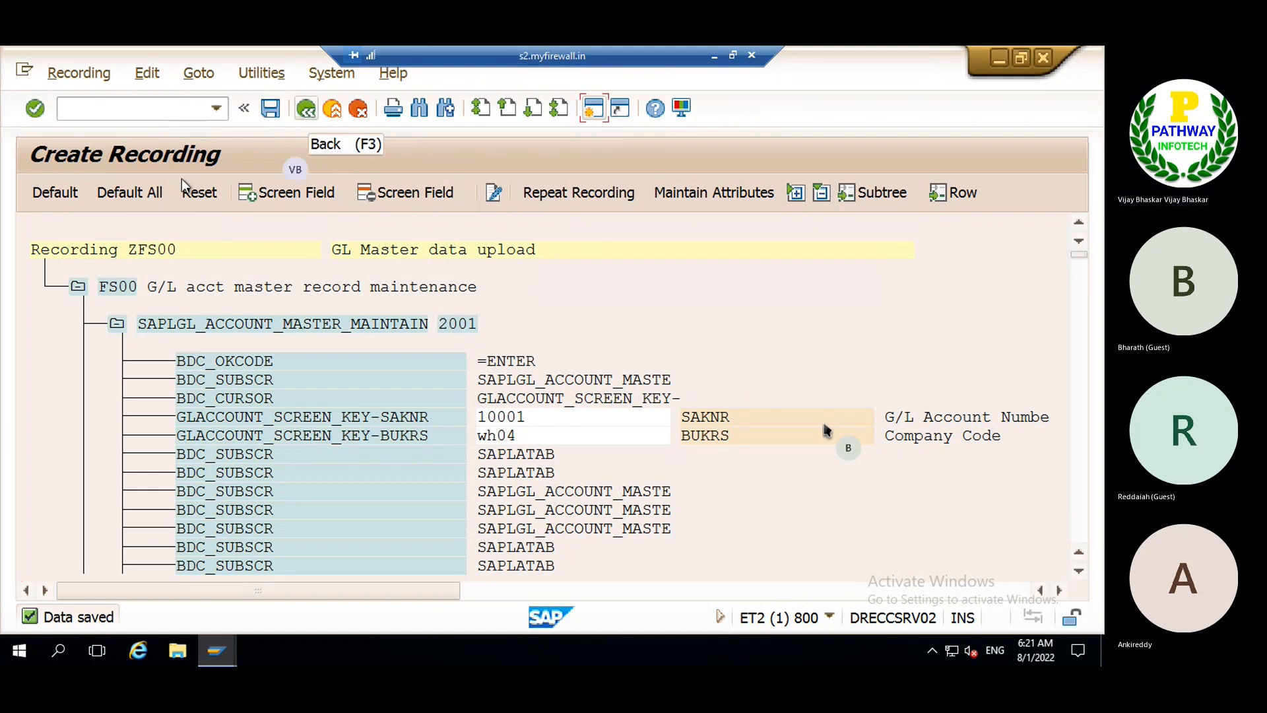
click(305, 108)
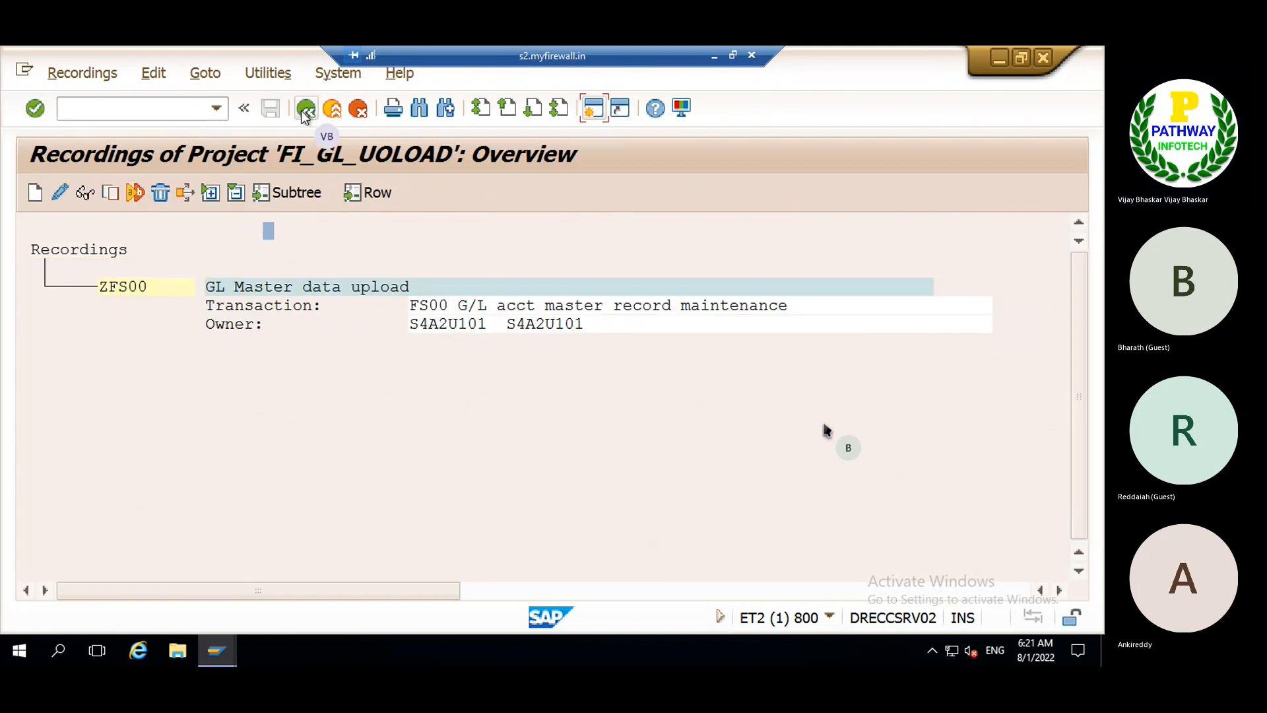
- Save the FI_GL_MASTER object attributes with batch input recording ZFS00 and return to the process step list
click(301, 110)
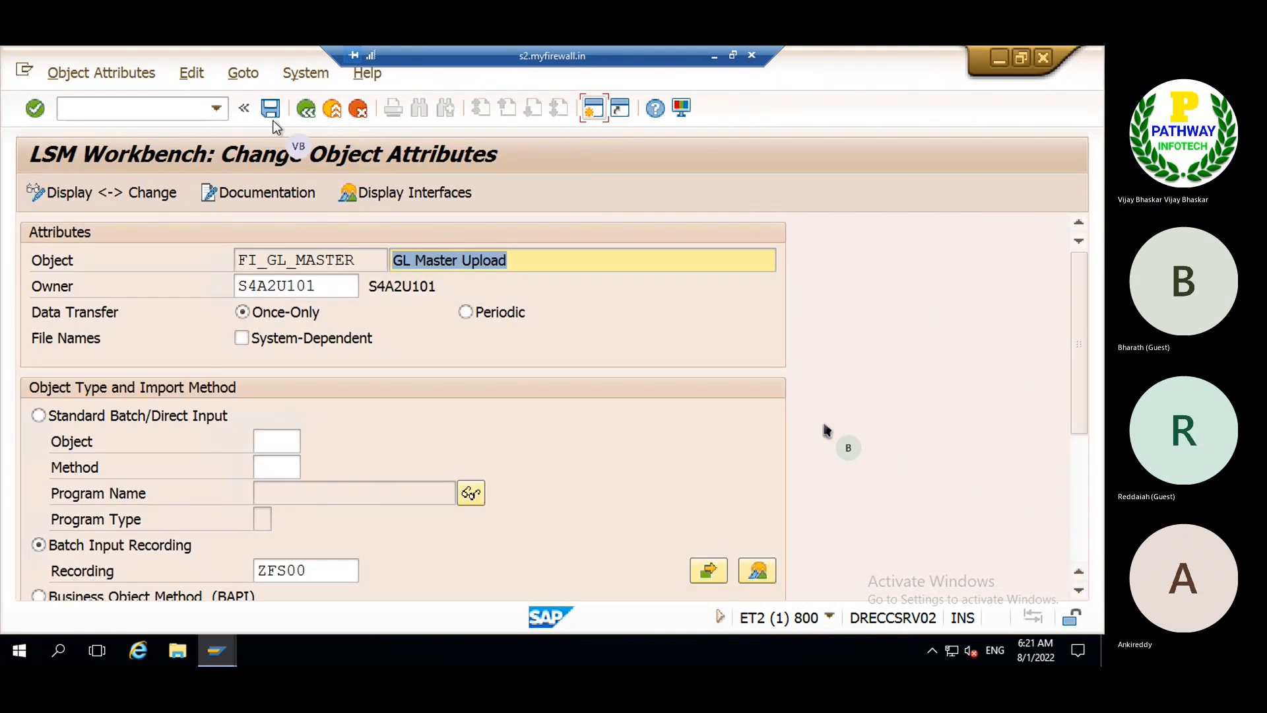
click(271, 109)
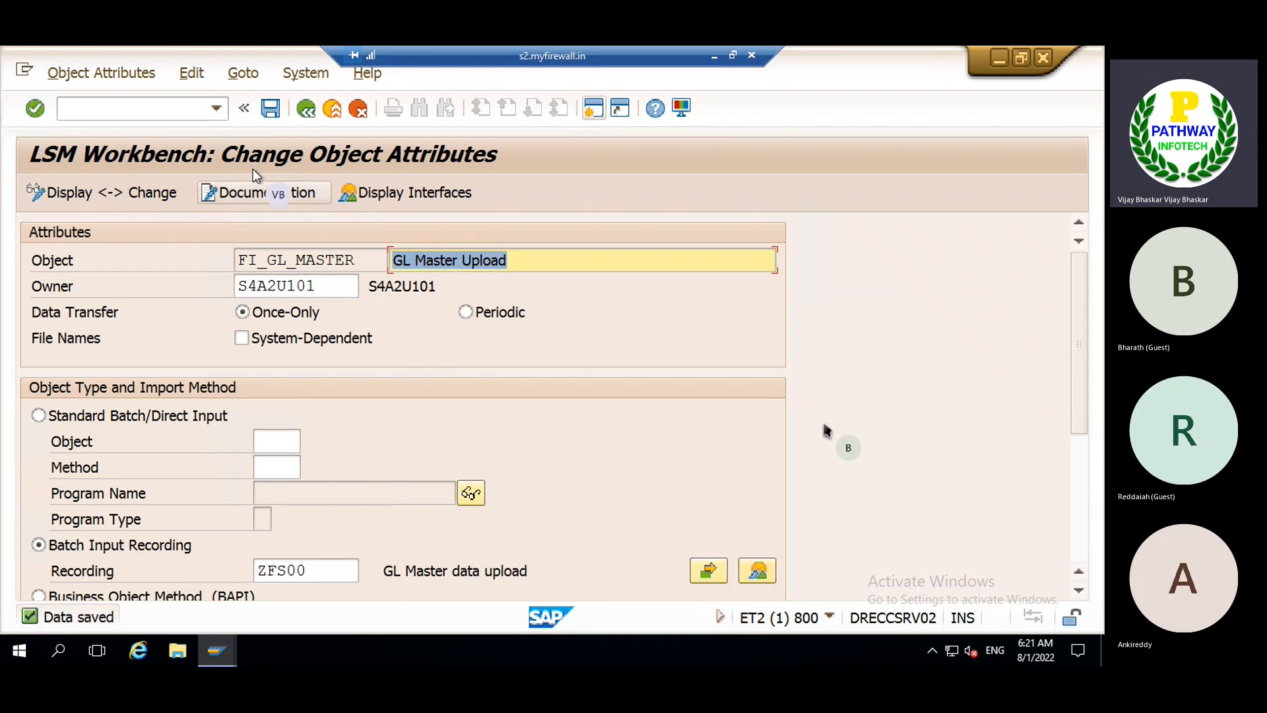
click(306, 109)
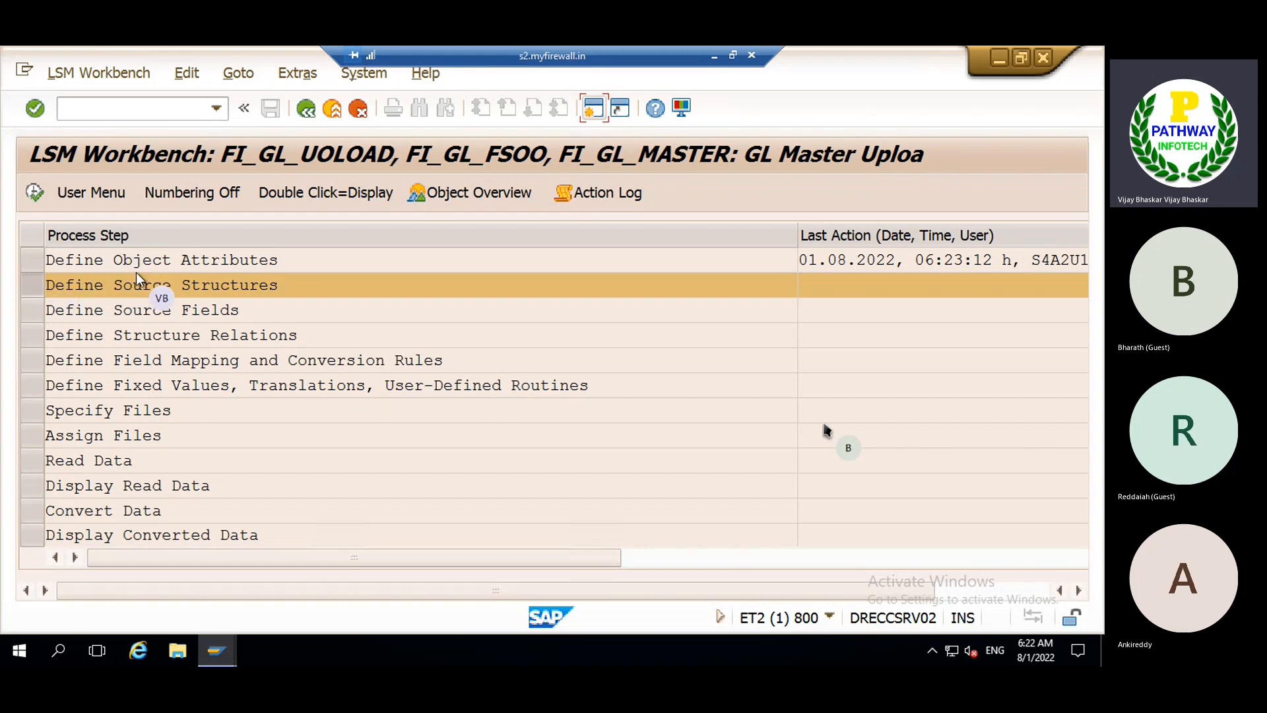
- In Define Source Structures, switch to change mode and try to create source structure ZFS00 with the description "GL Master upload"
click(35, 192)
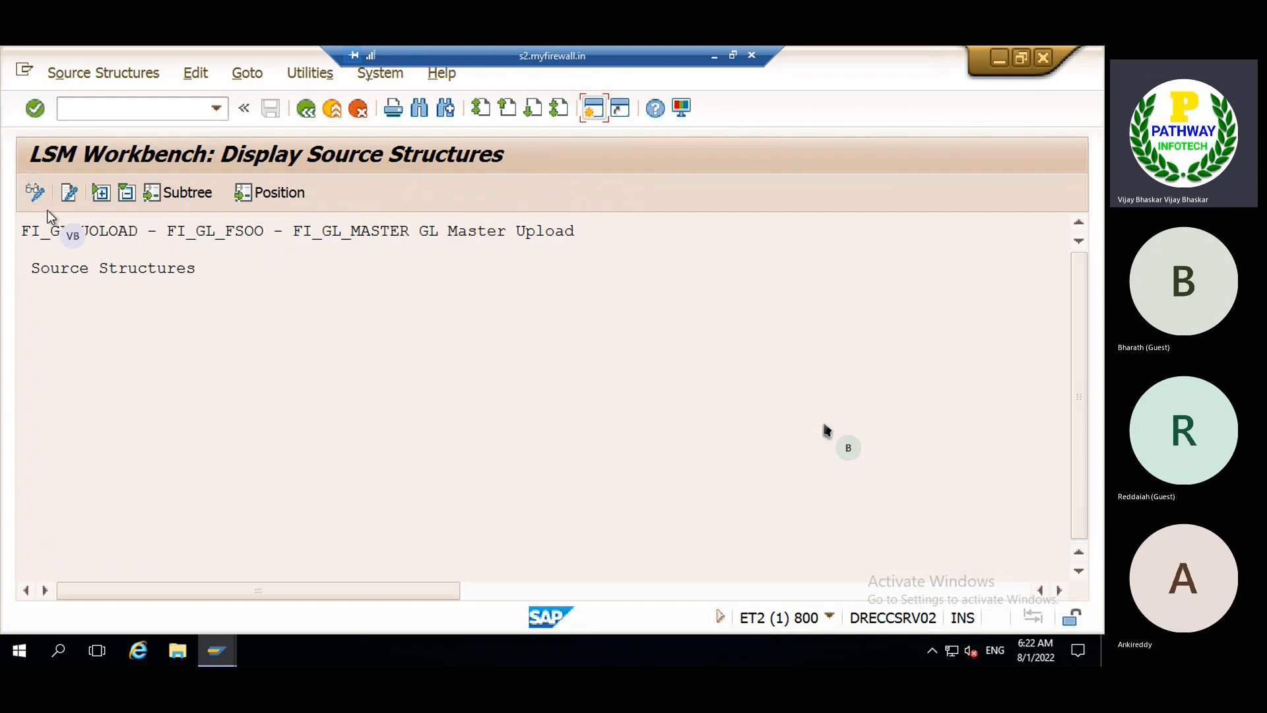
click(40, 195)
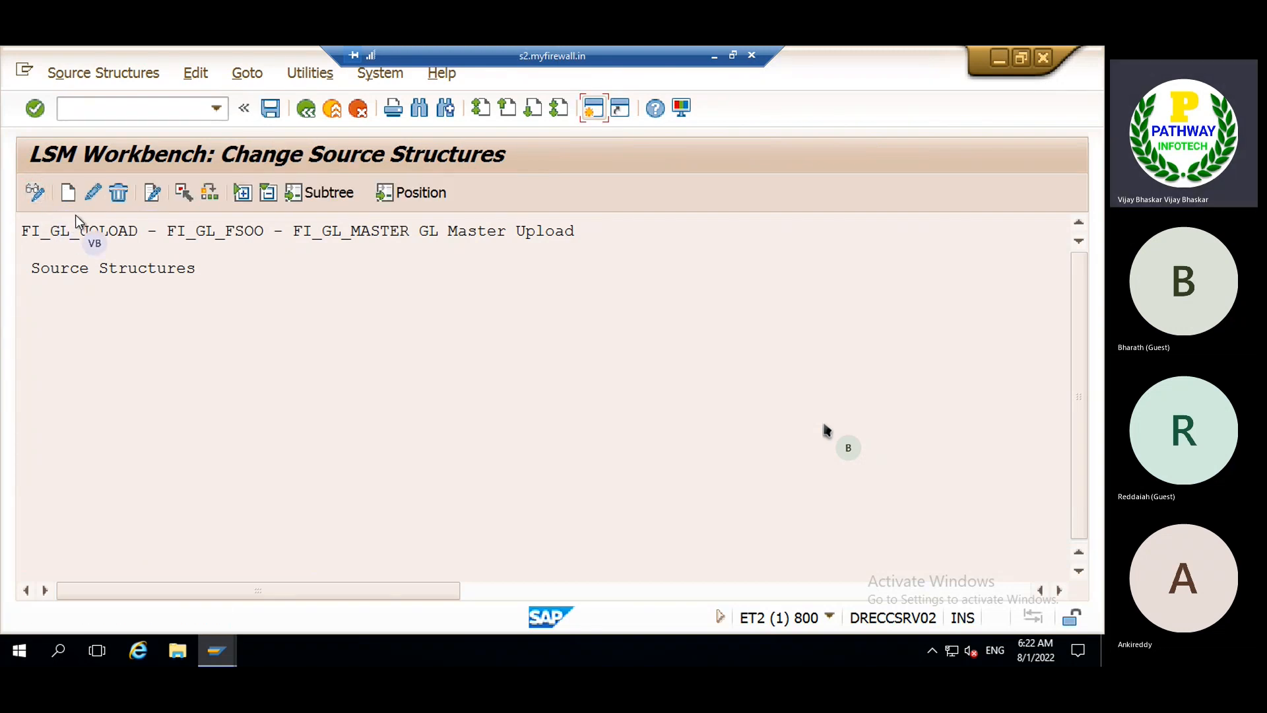
click(67, 194)
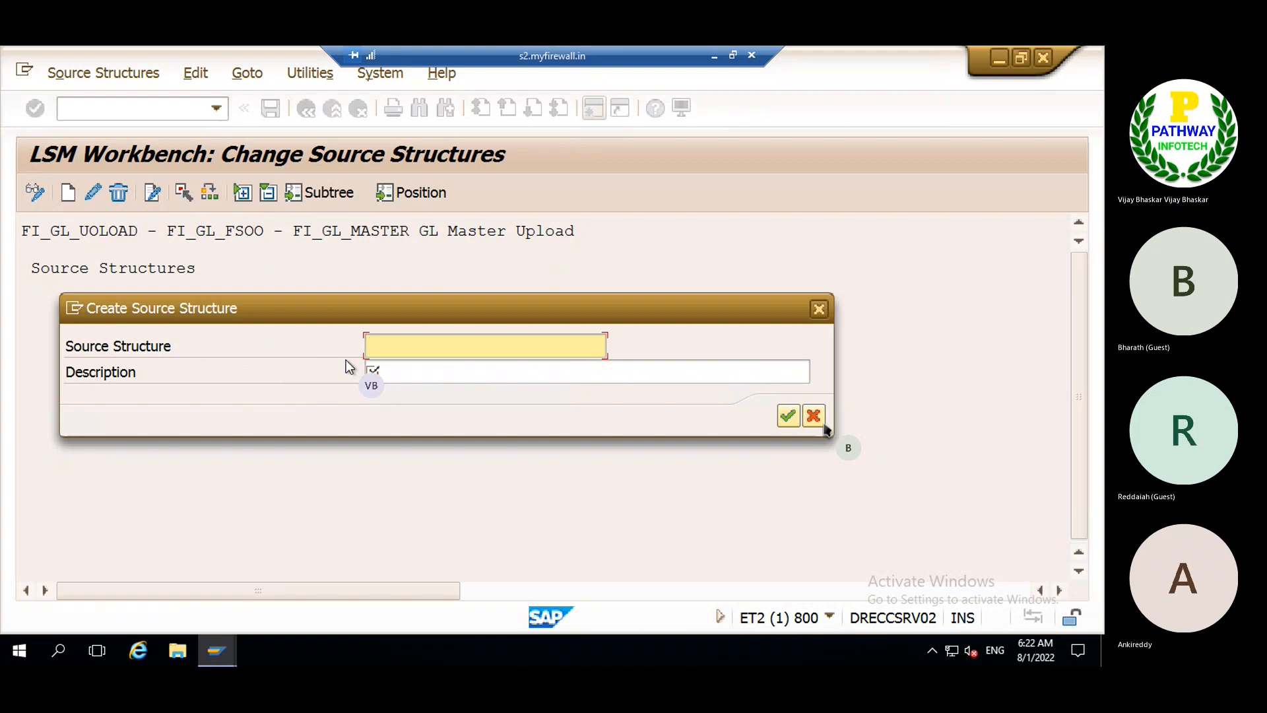
text(ZFS00)
click(439, 368)
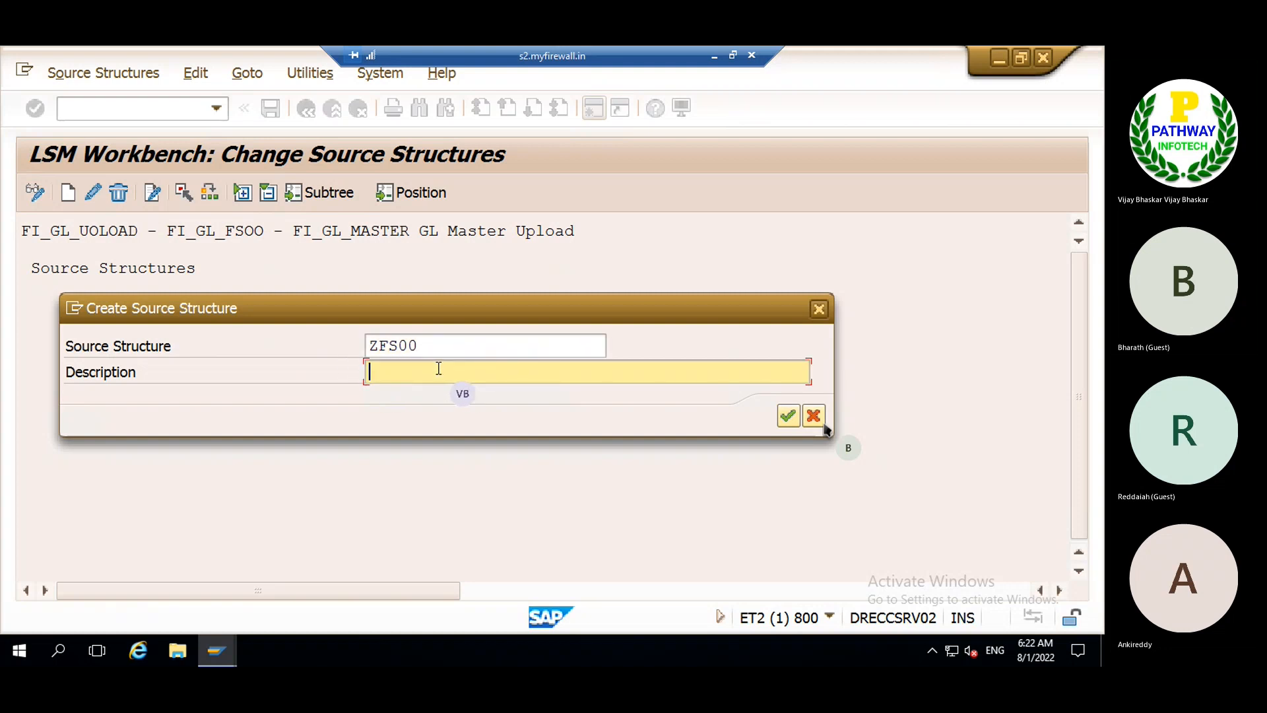
text(GL Master upload)
key(Return)
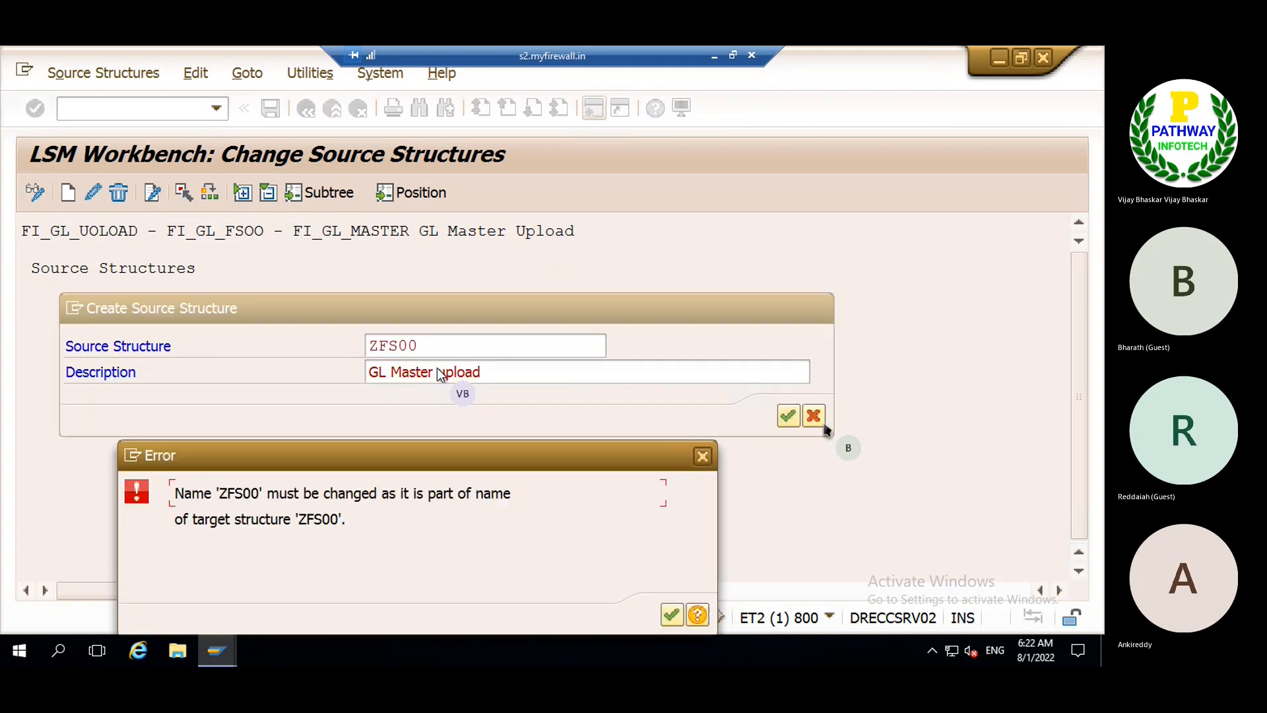
click(671, 615)
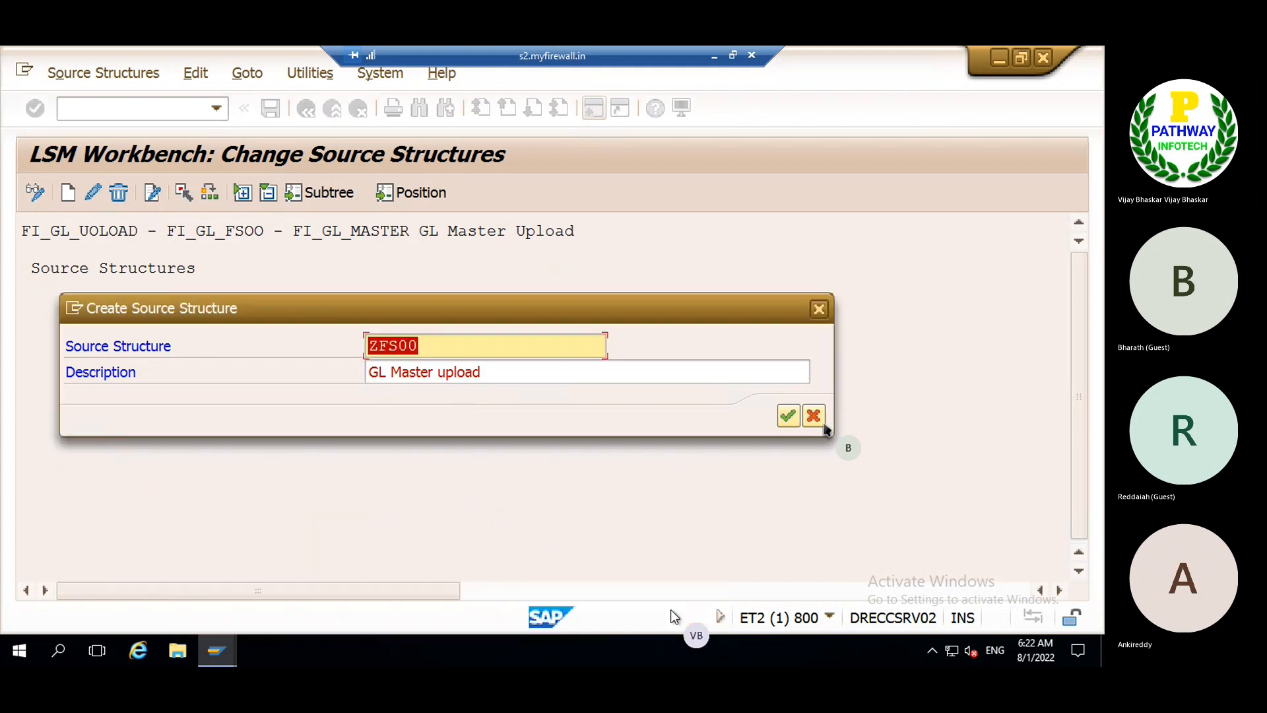
- Change the new source structure's name to YFS00, create it and save the source structures
click(378, 345)
key(BackSpace)
text(Y)
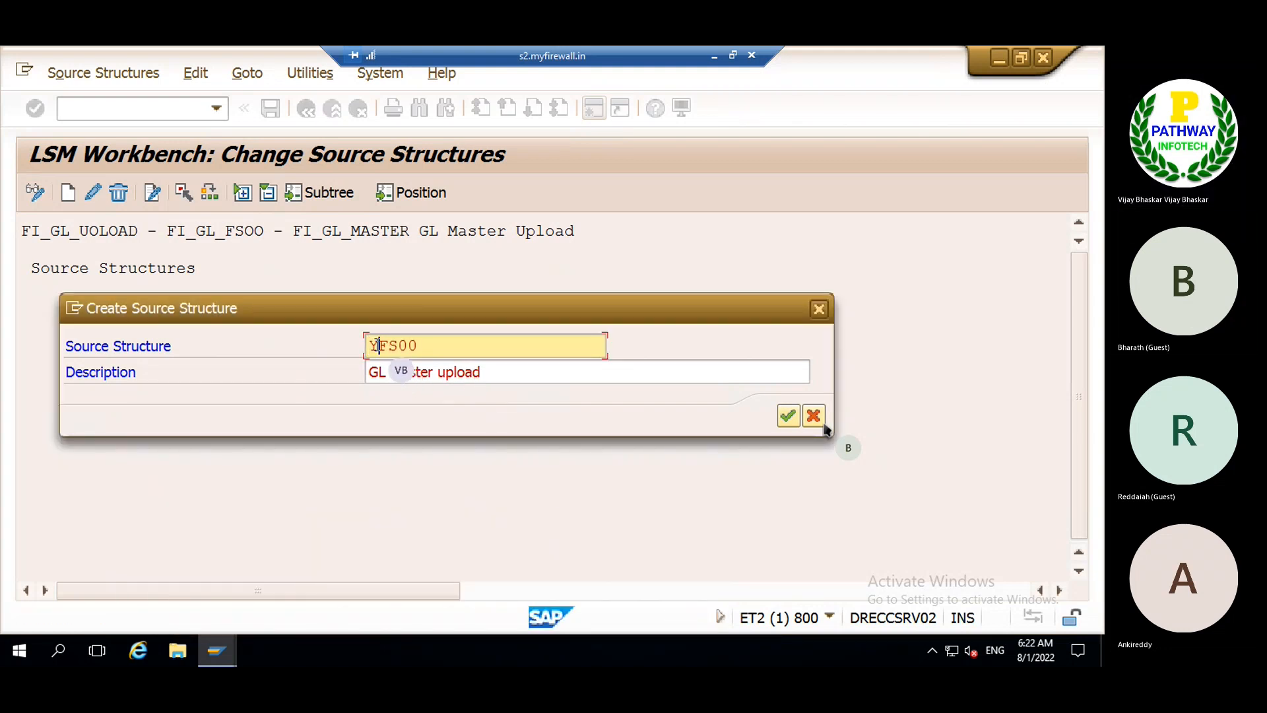
key(Return)
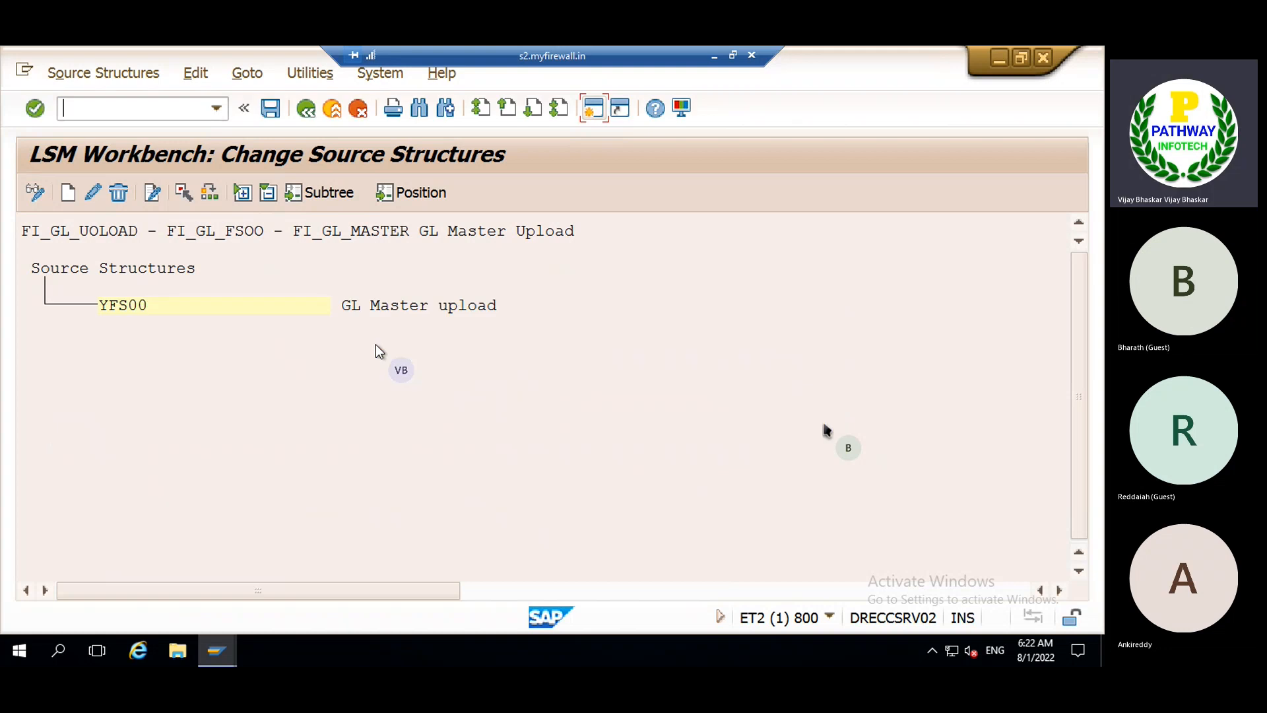
click(270, 108)
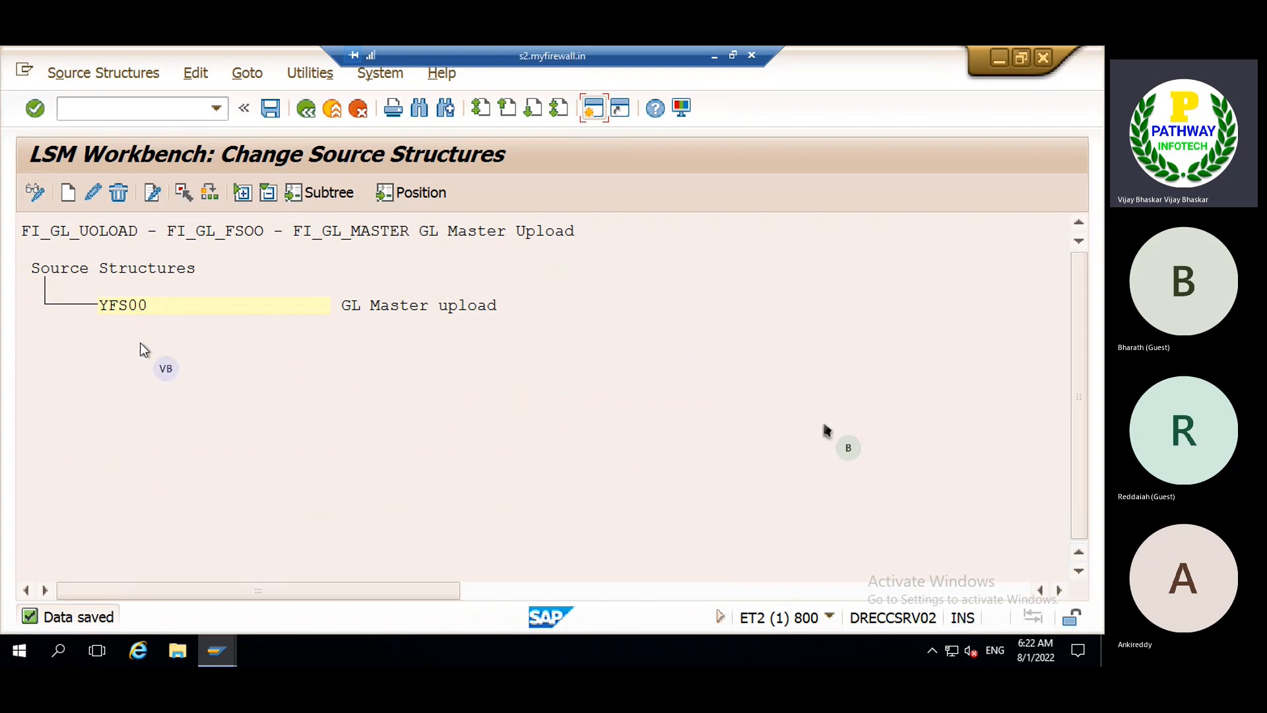
- Leave the source structures, open Define Source Fields in change mode and return to the process step list
click(305, 109)
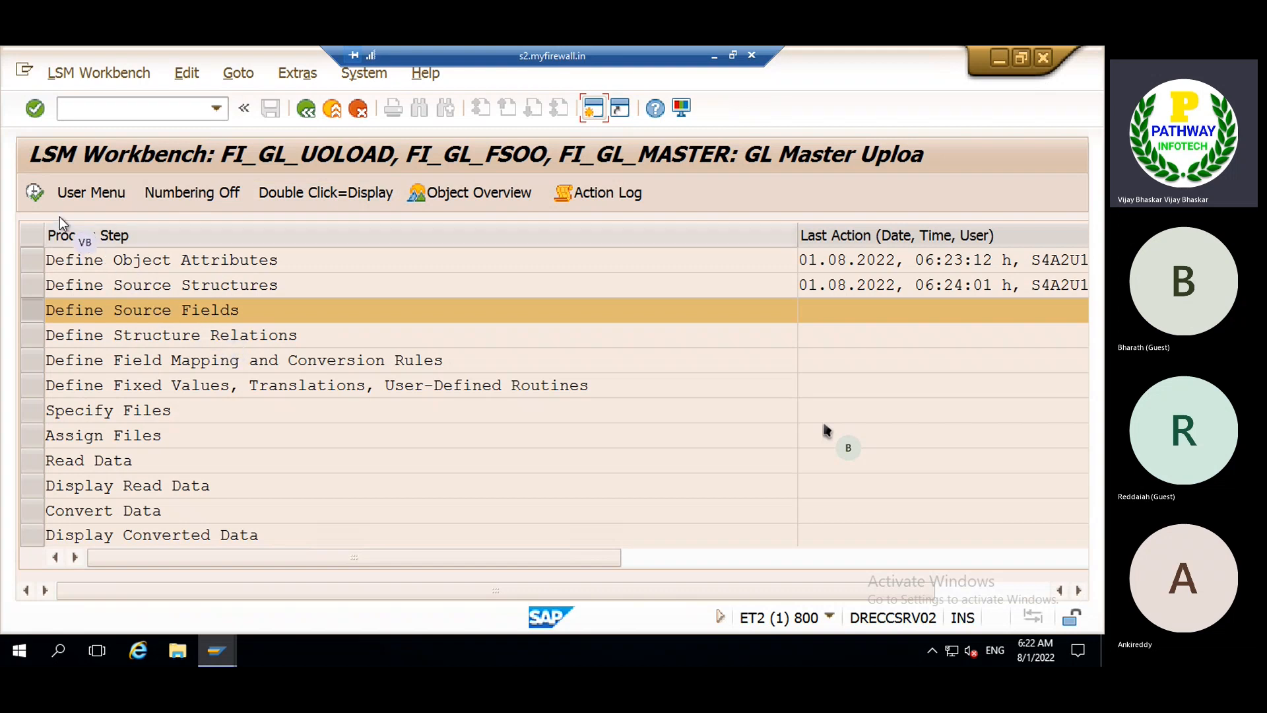
click(35, 192)
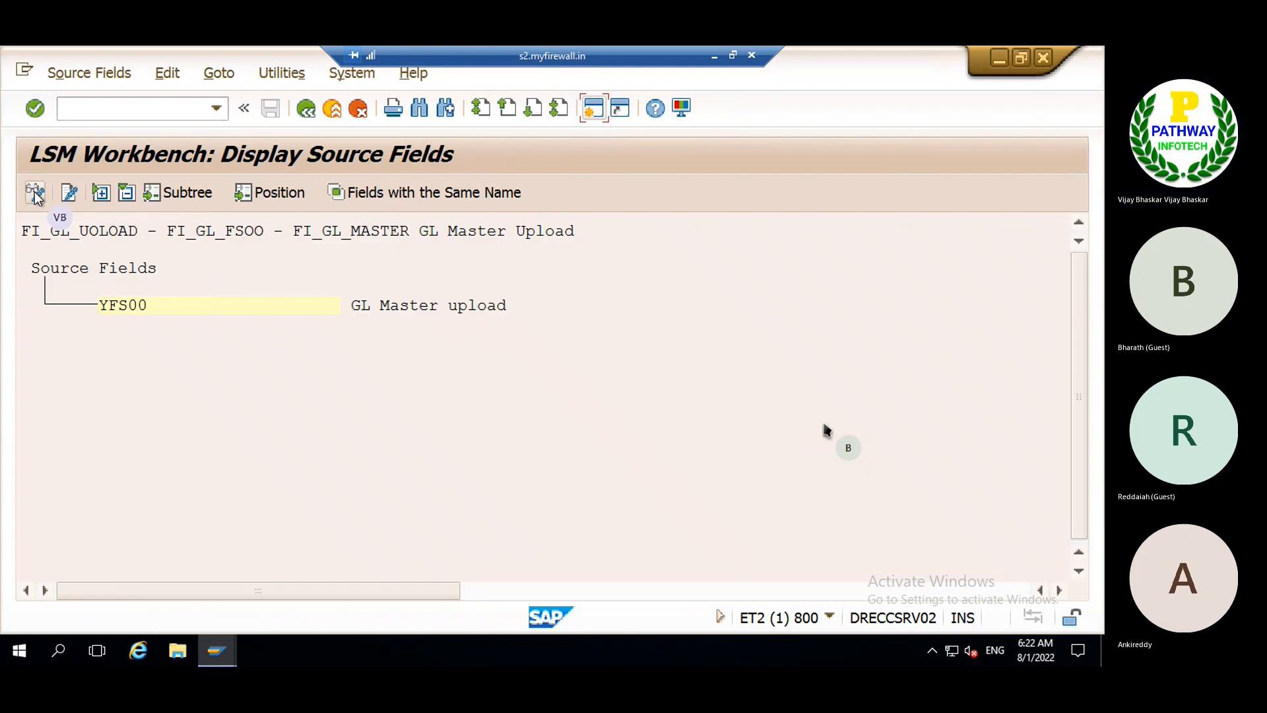
click(35, 192)
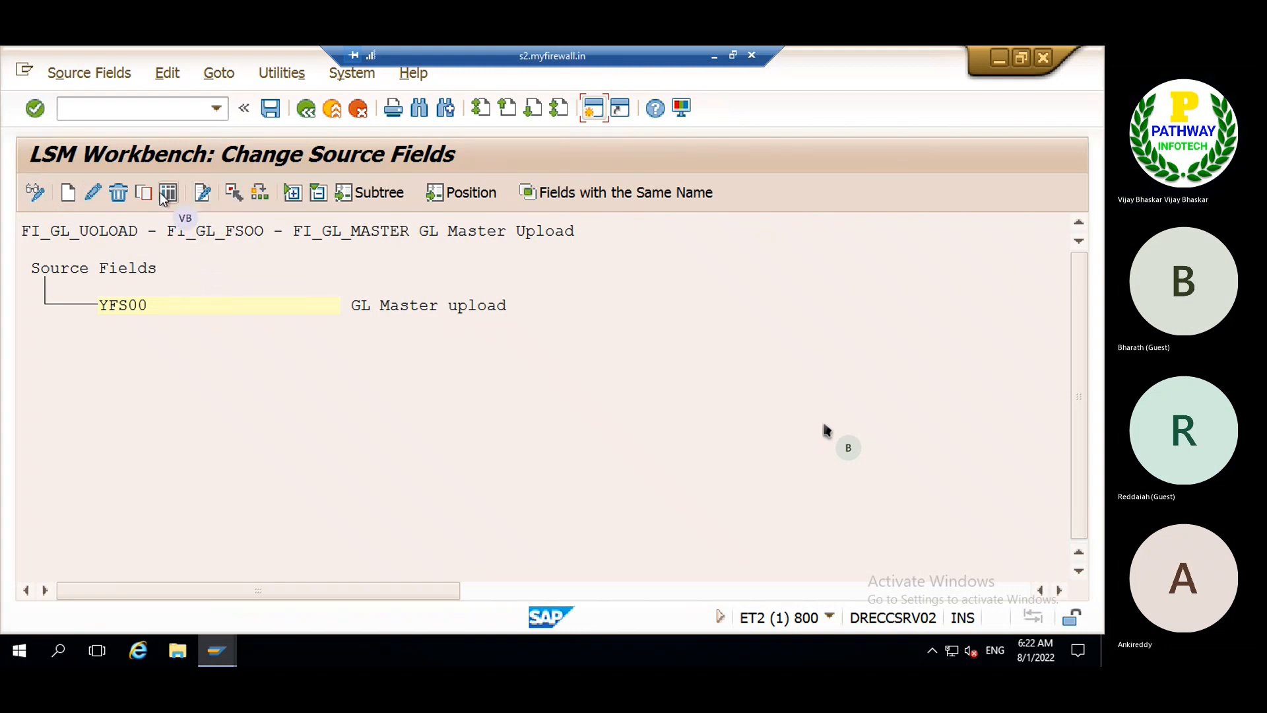
click(305, 109)
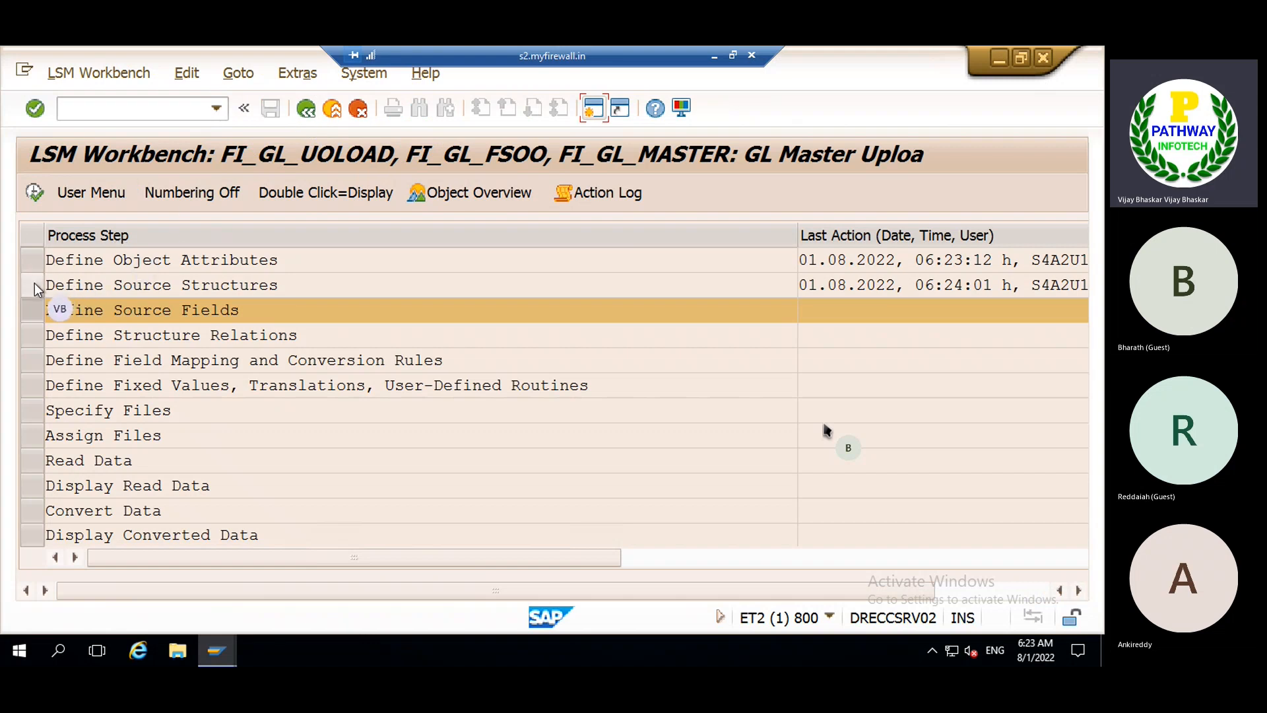
- Review the source structure in Define Source Structures and return to the process step list
click(36, 286)
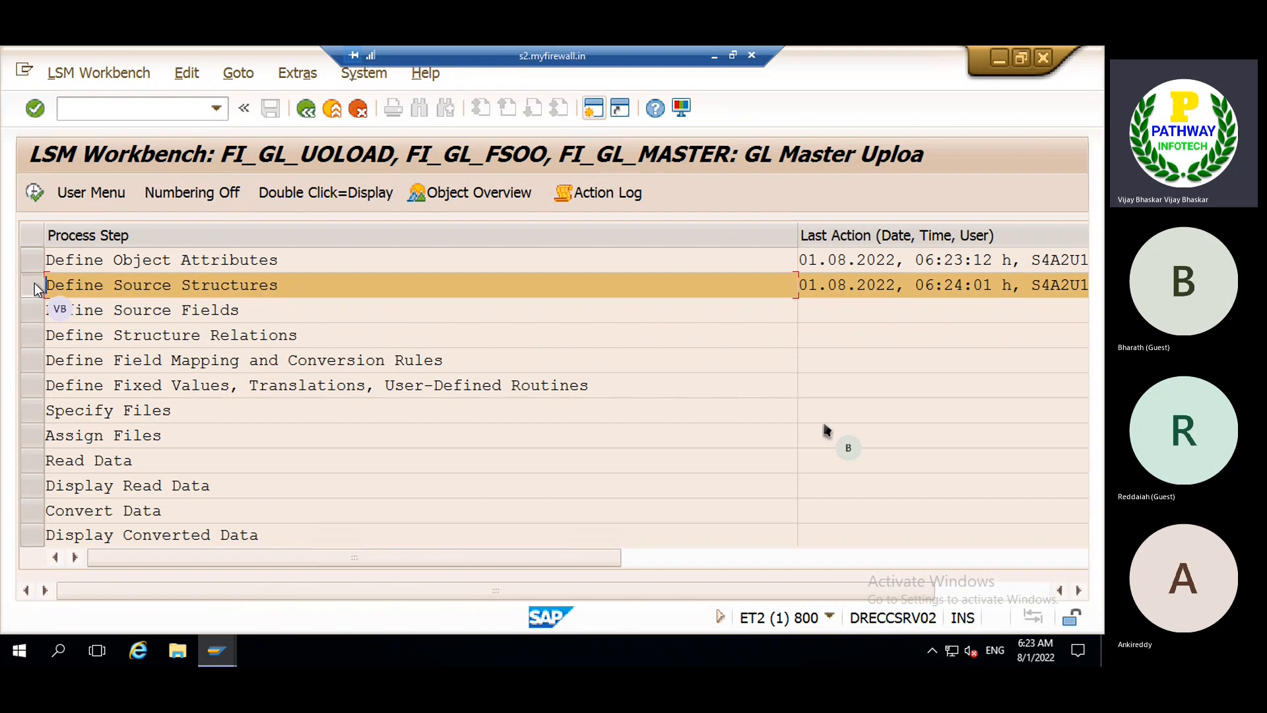
click(35, 193)
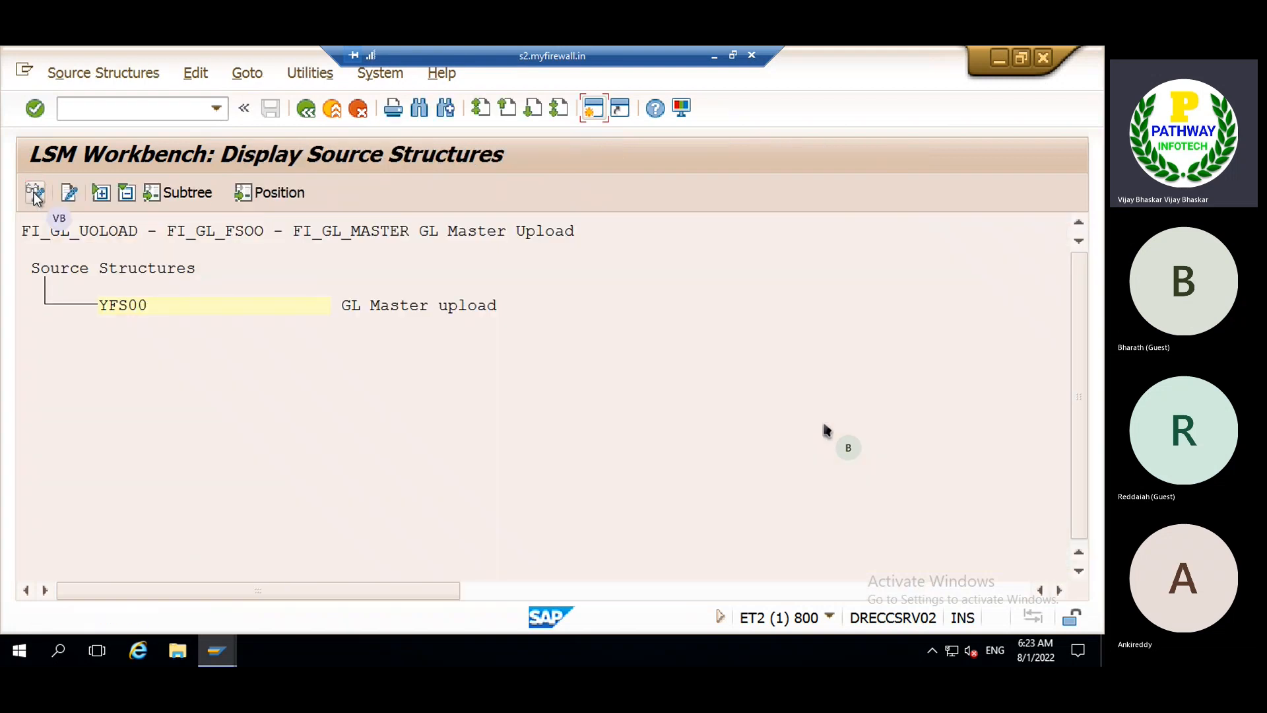
click(305, 109)
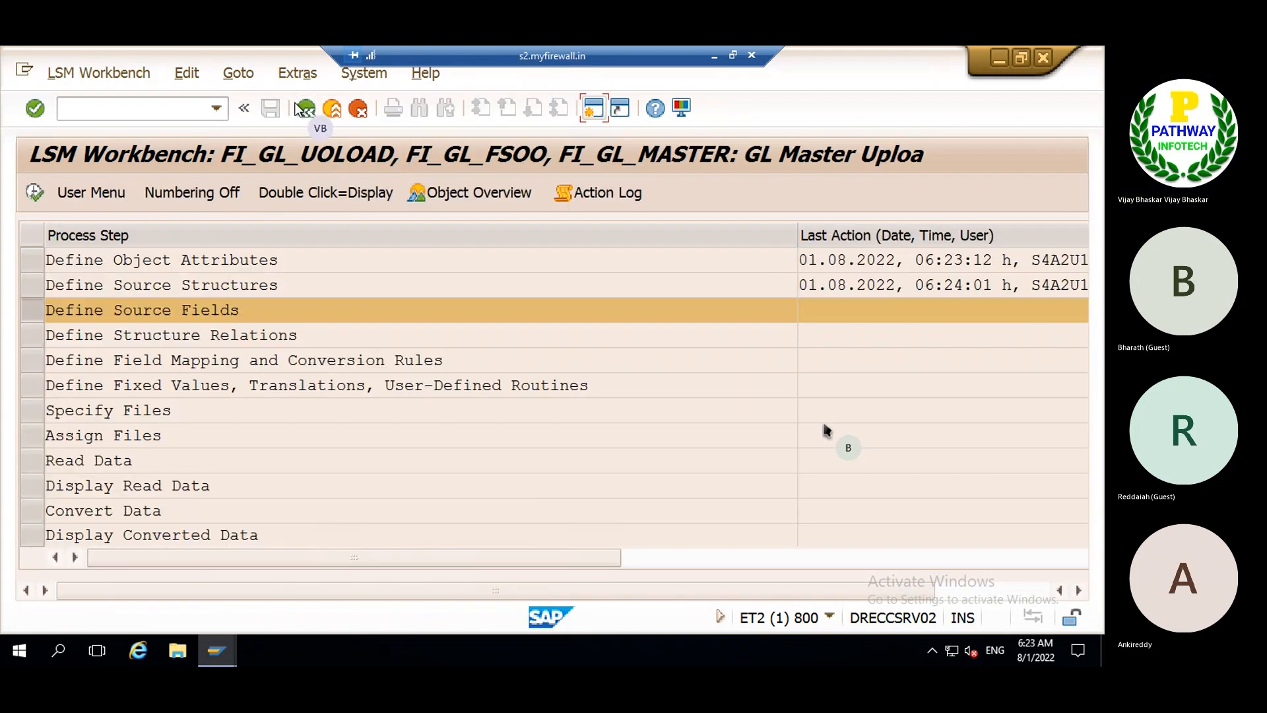
click(33, 285)
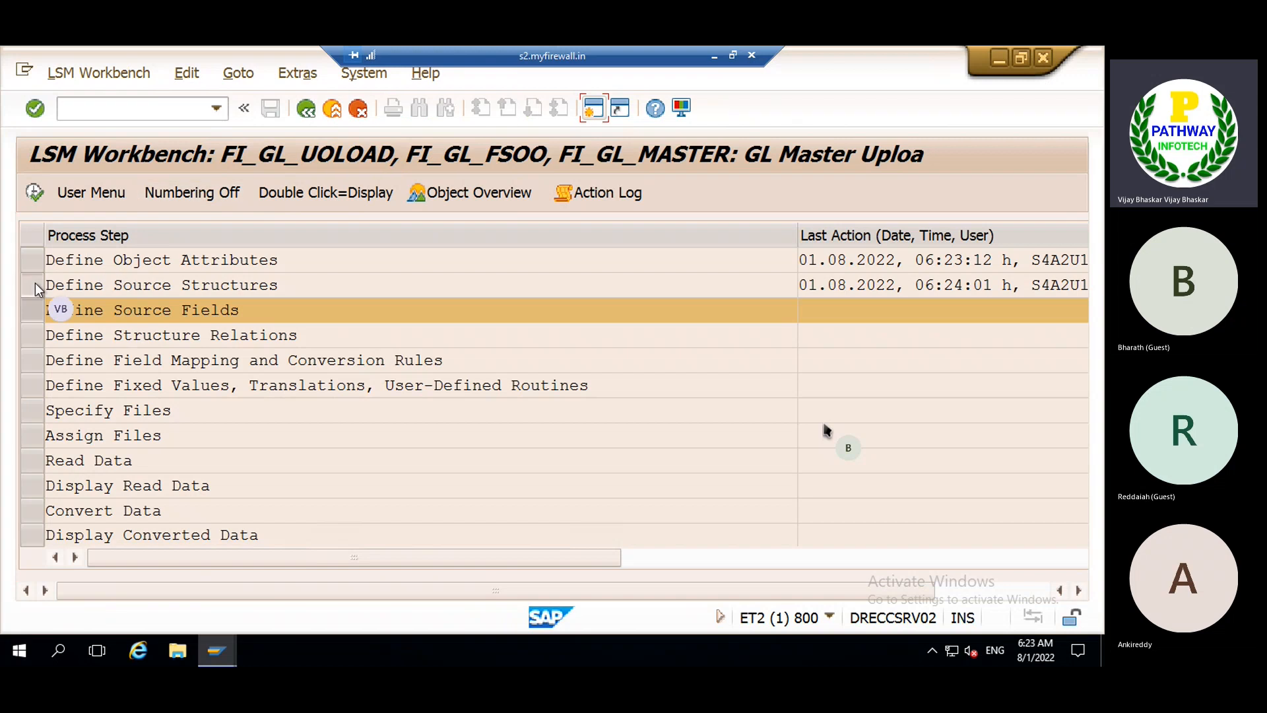
- Display the object overview as a list and go to the target fields of ZFS00
click(467, 194)
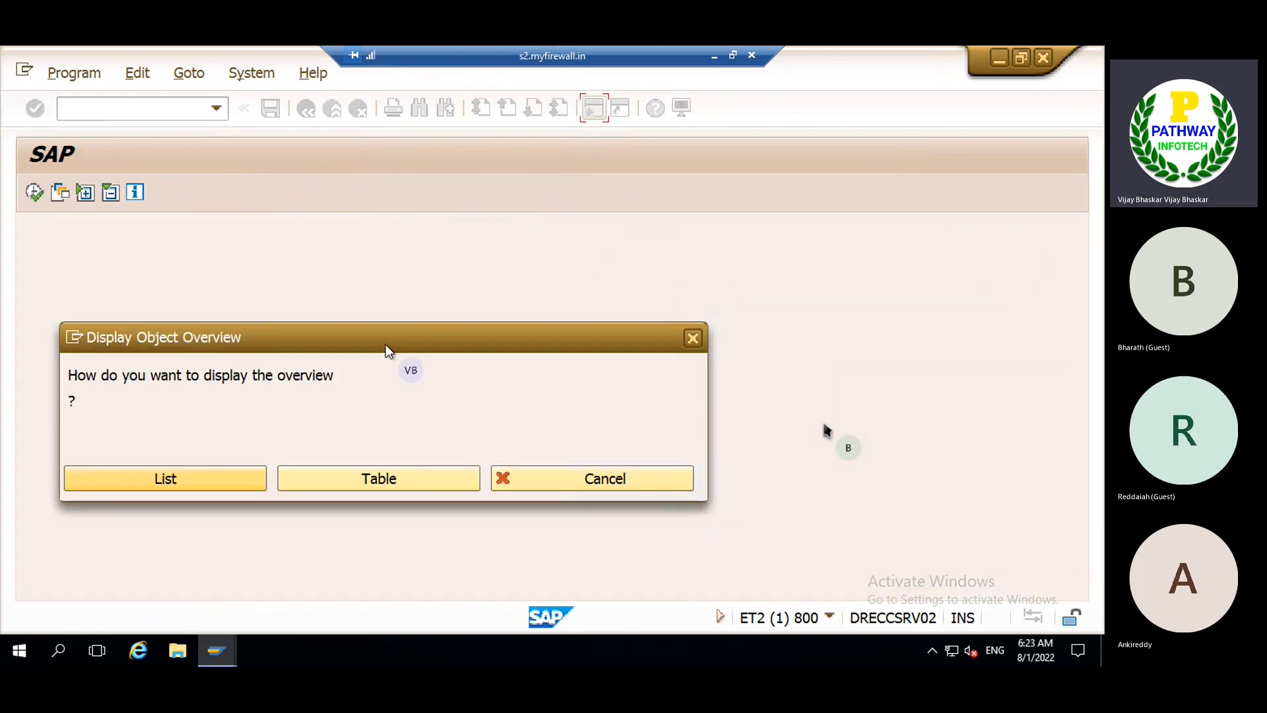
click(204, 477)
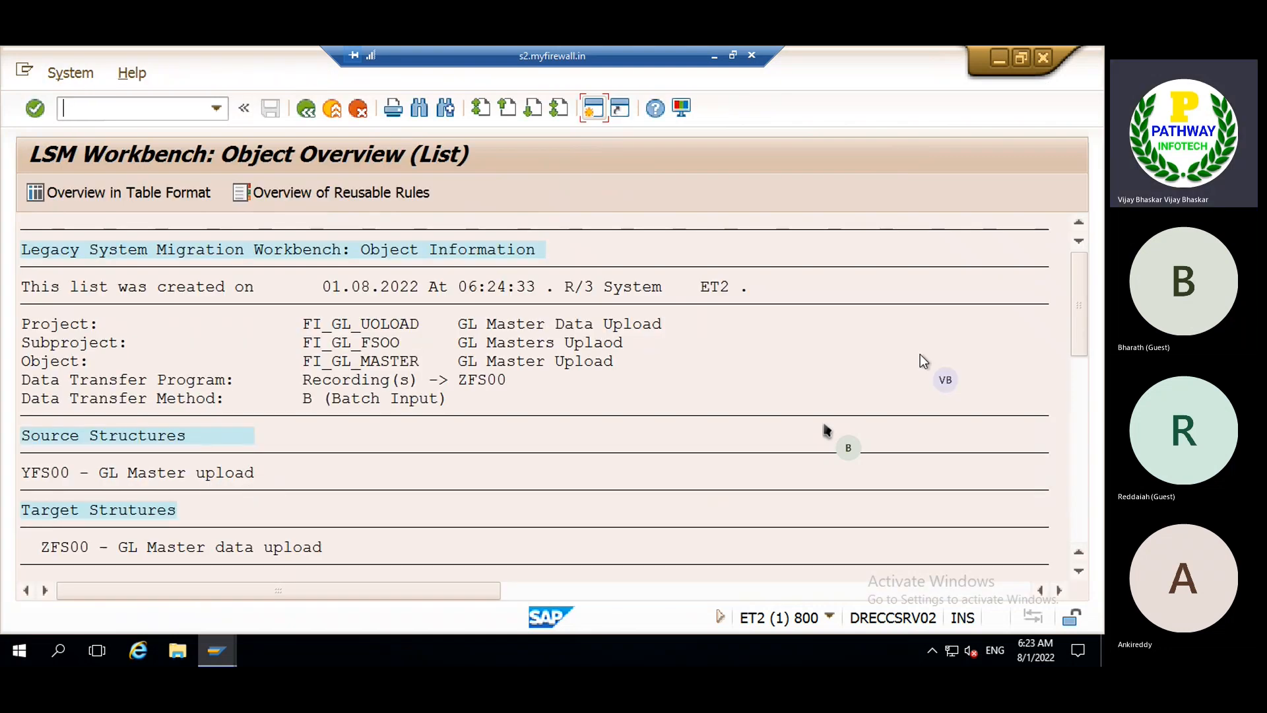
scroll(921, 354, down, 3)
scroll(922, 354, down, 4)
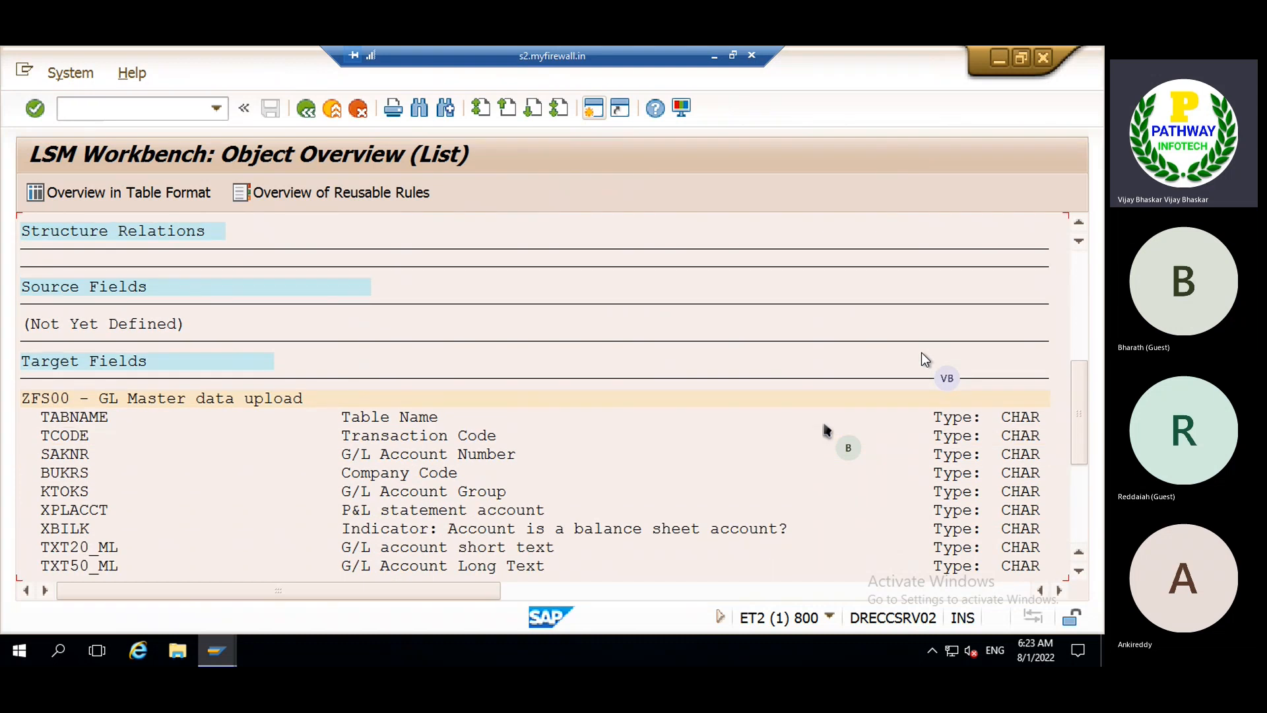
scroll(922, 353, down, 1)
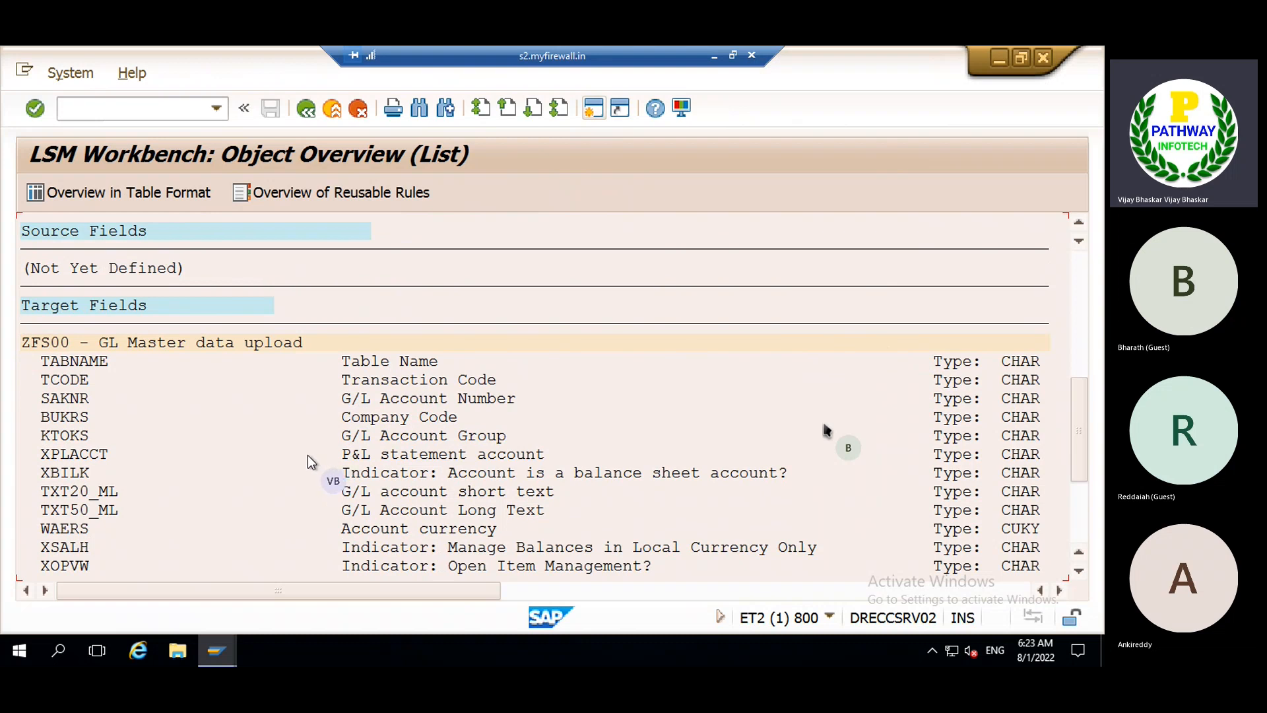
scroll(112, 391, down, 1)
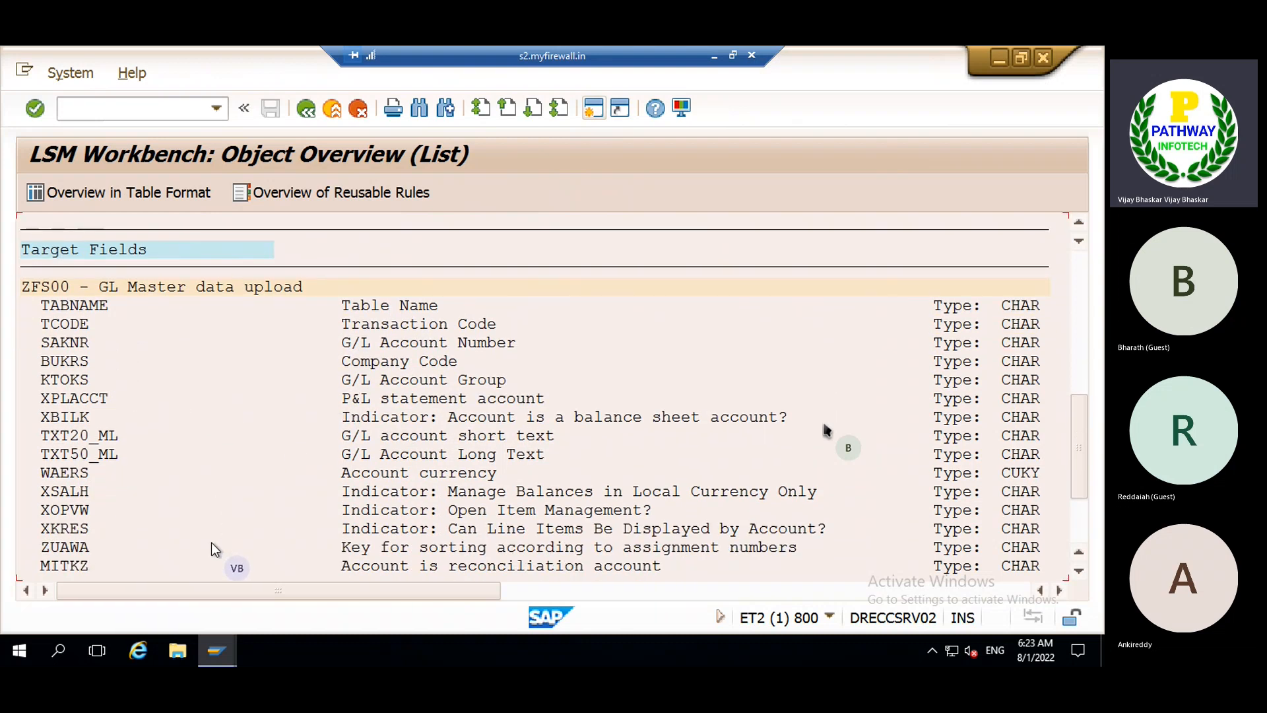
- Start Excel 2013 and create a blank workbook
click(58, 652)
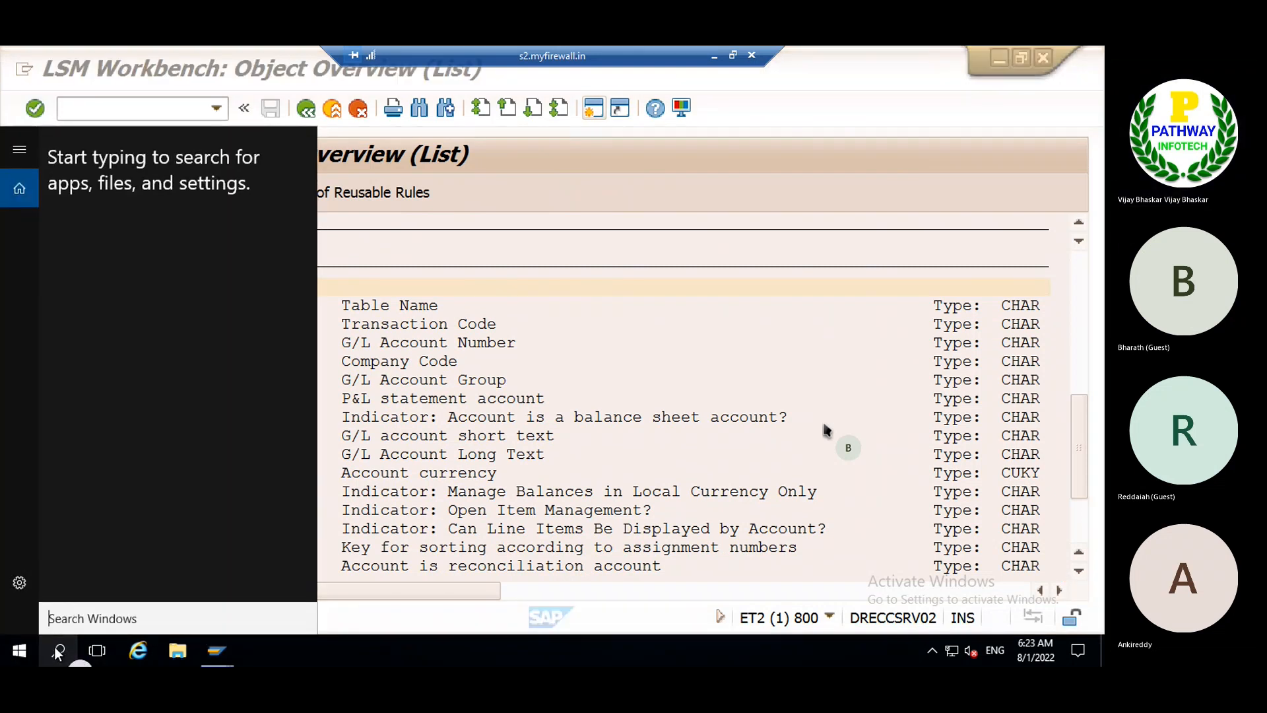
text(exce)
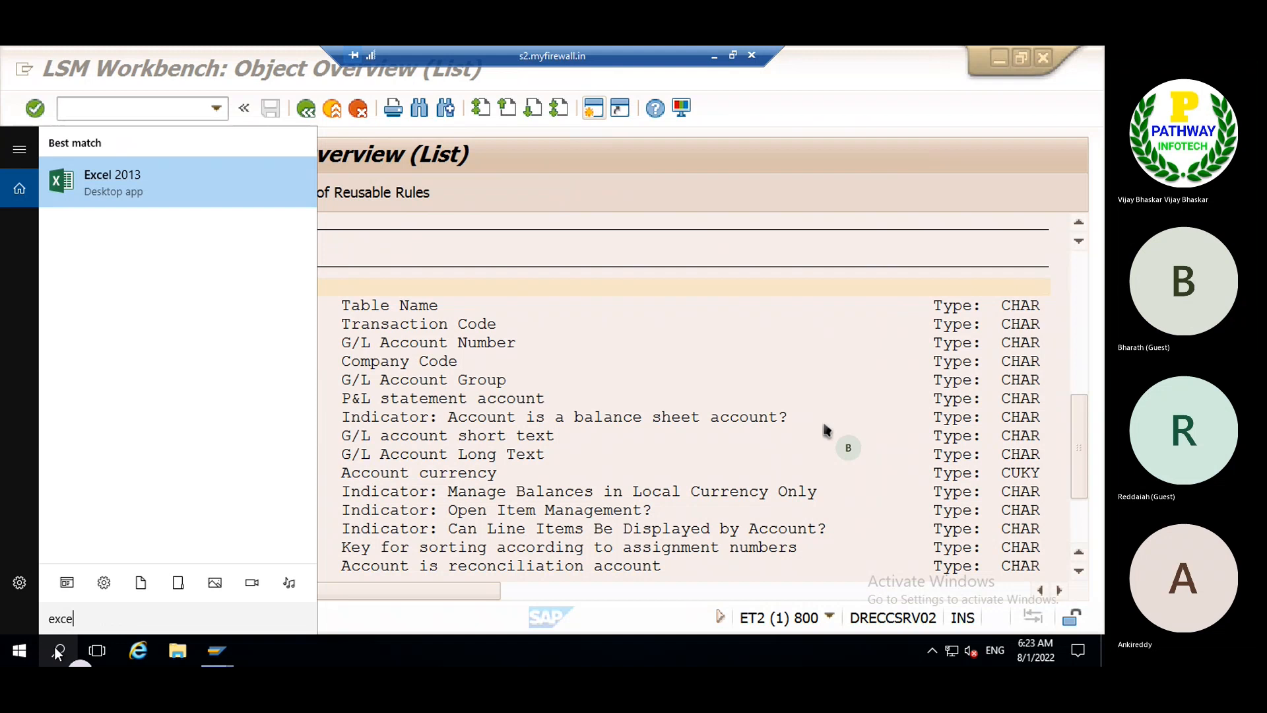
click(100, 192)
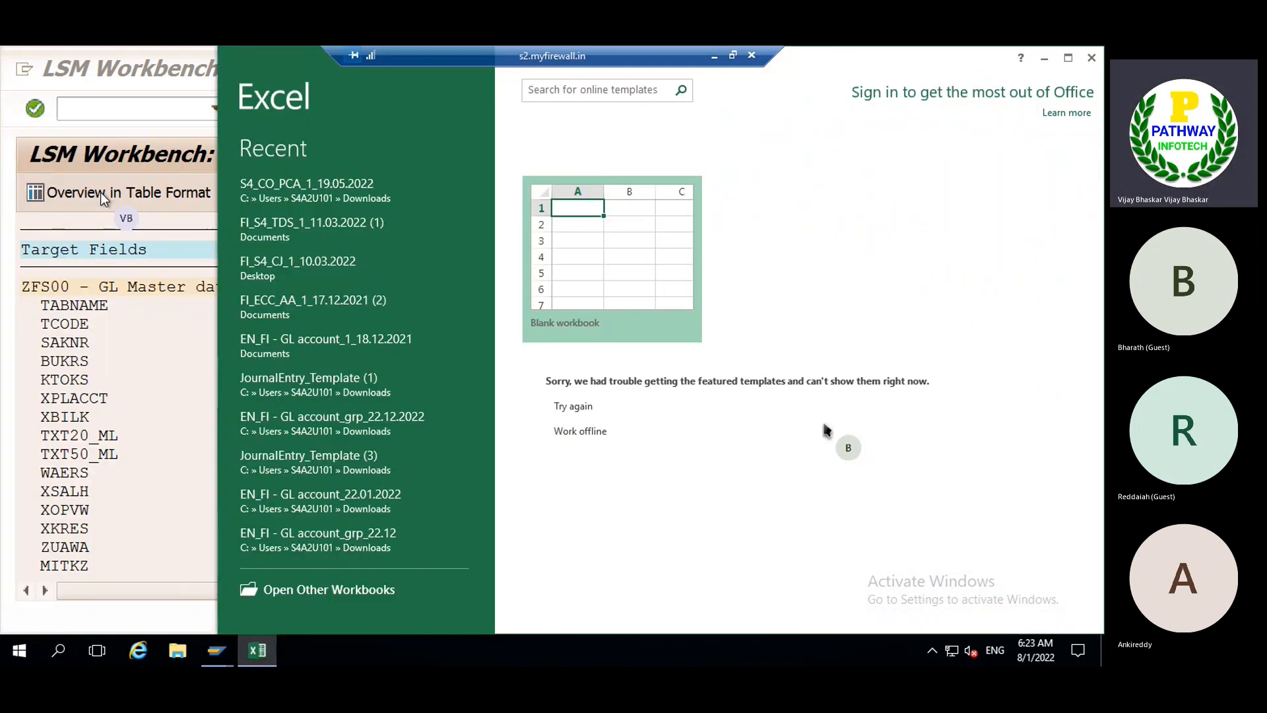
click(572, 256)
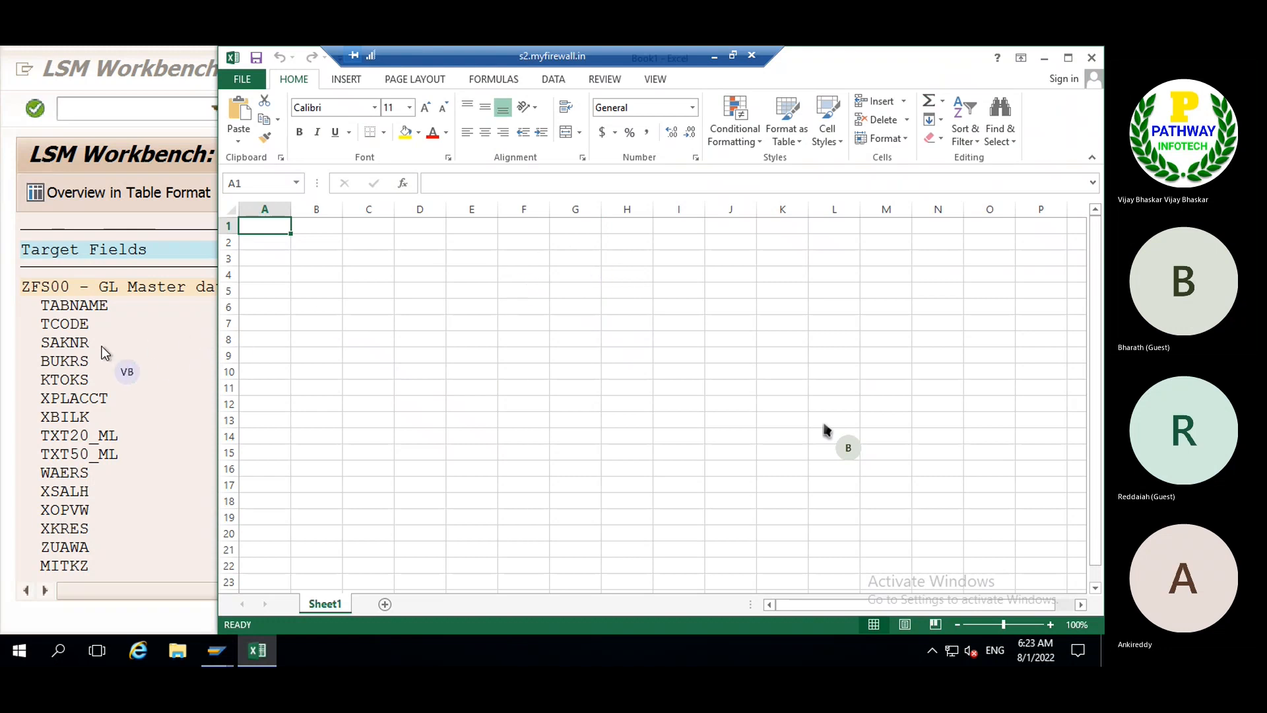
- Copy the target field names TCODE through MITKZ from the SAP object overview into the Excel sheet, starting at cell B3
click(154, 344)
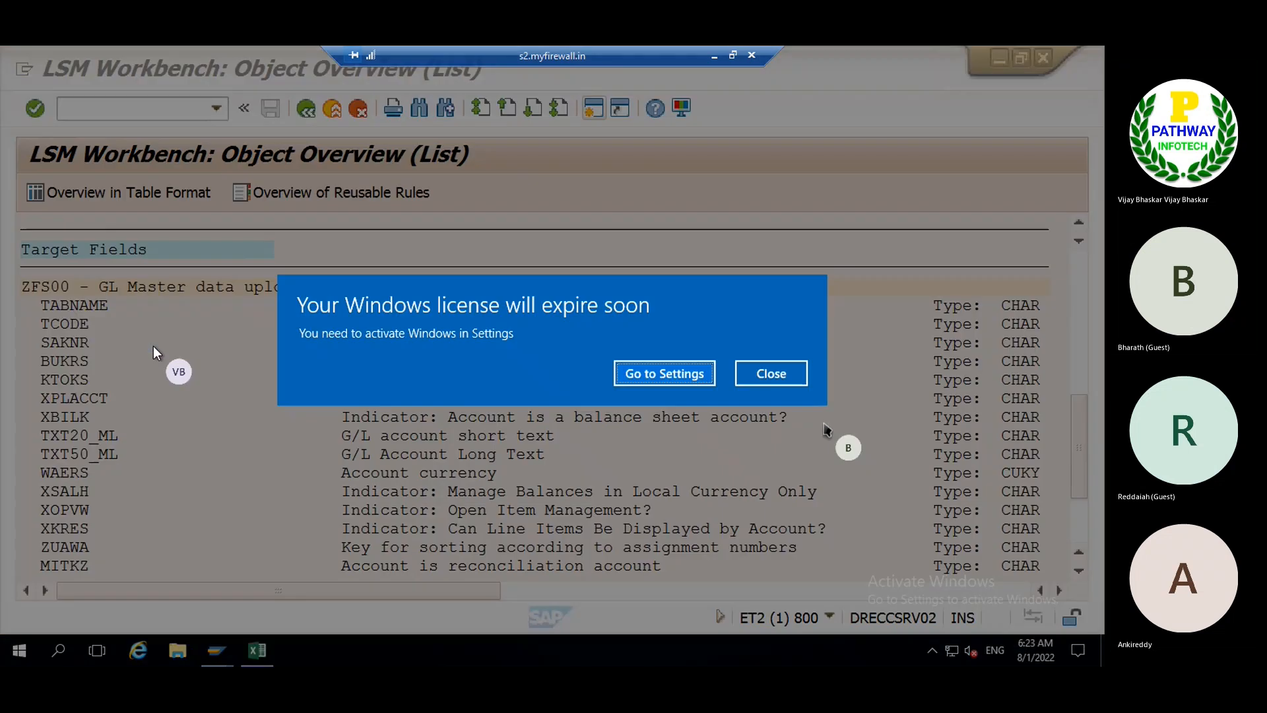
click(770, 373)
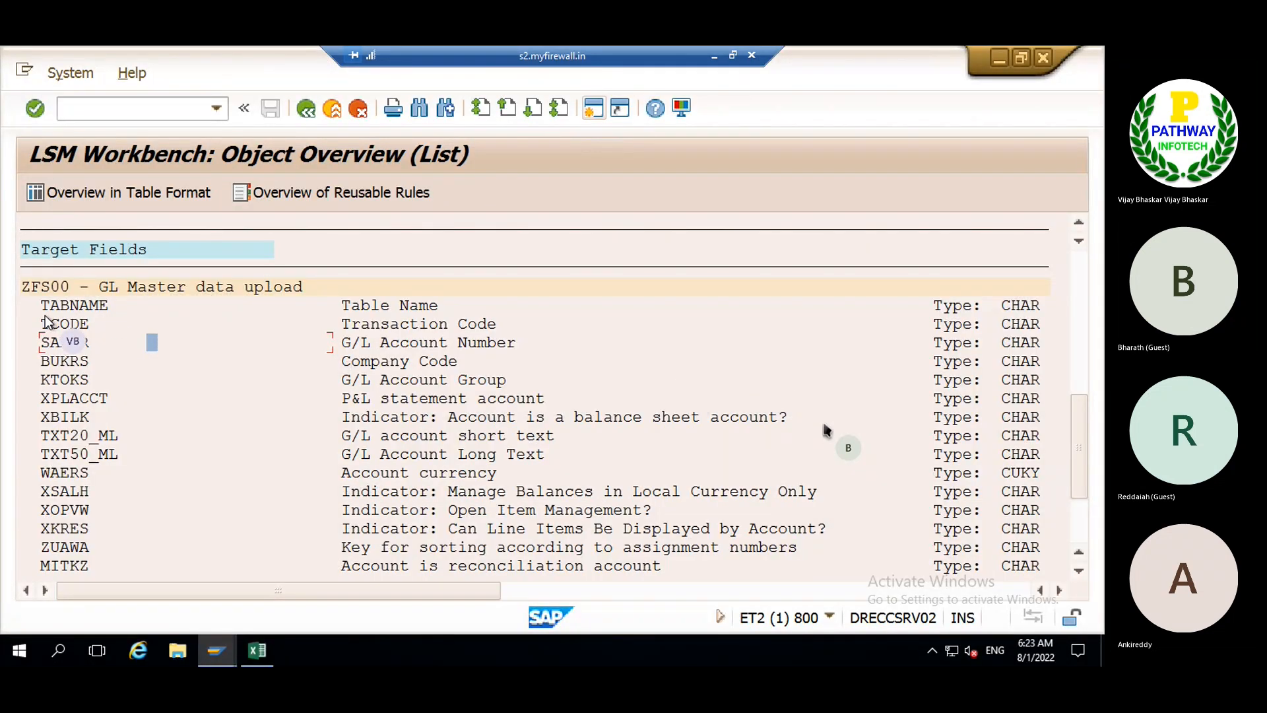
drag(43, 321, 128, 577)
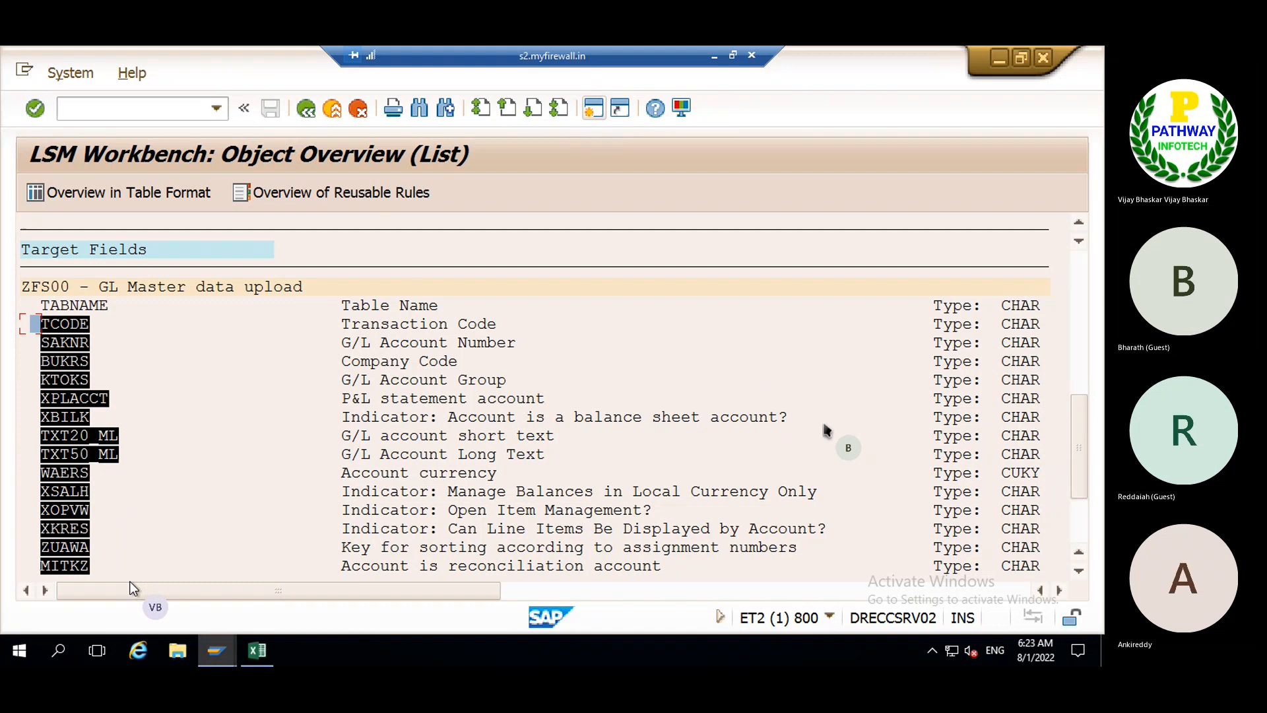
key(ctrl+c)
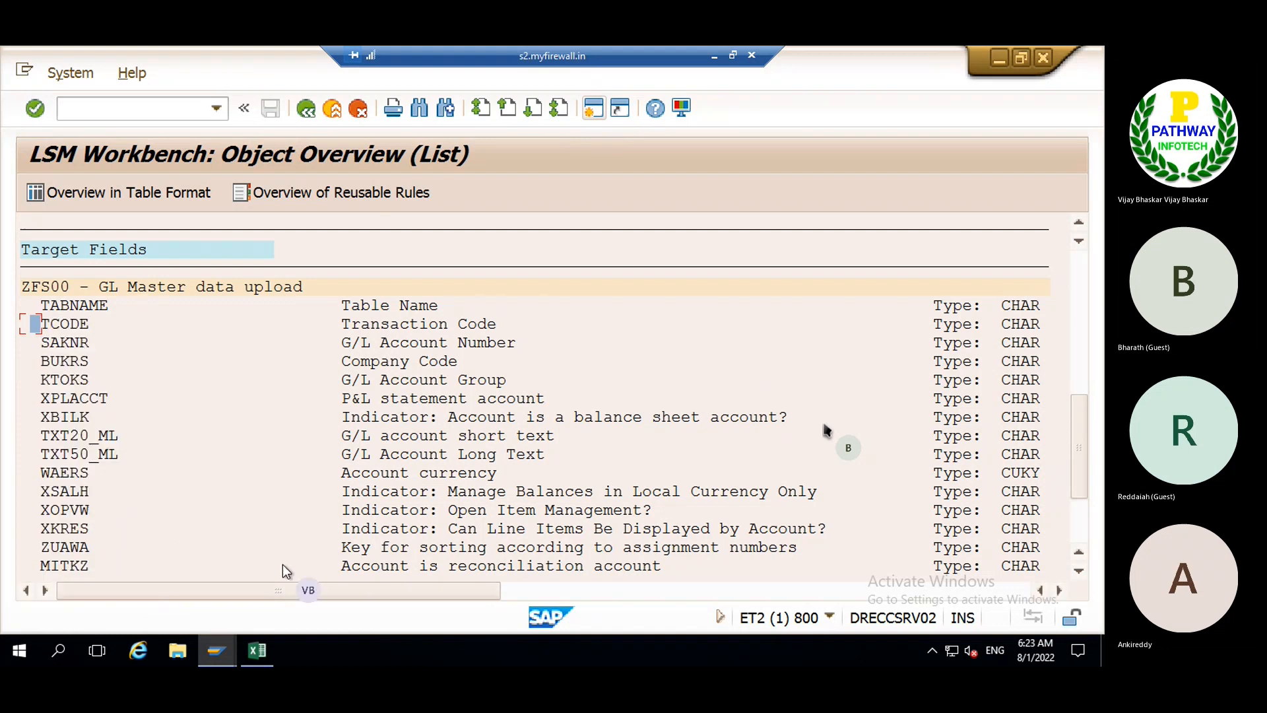
click(256, 651)
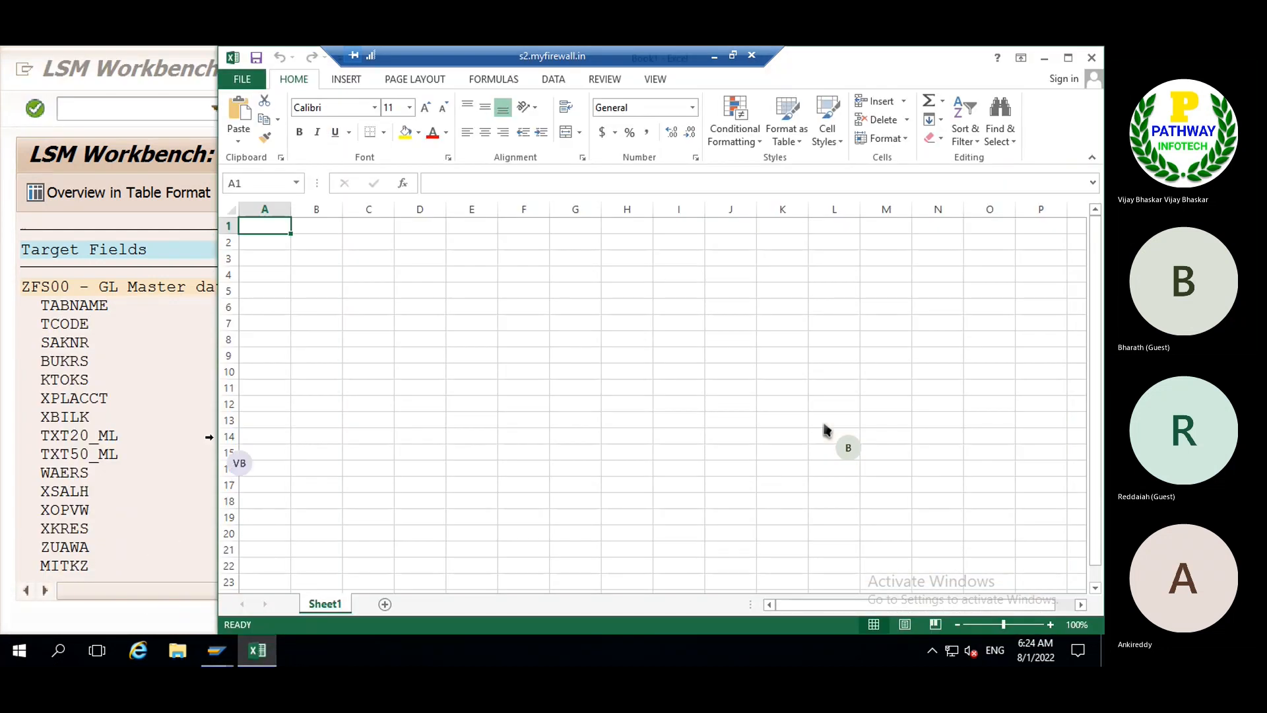
click(317, 250)
key(ctrl+v)
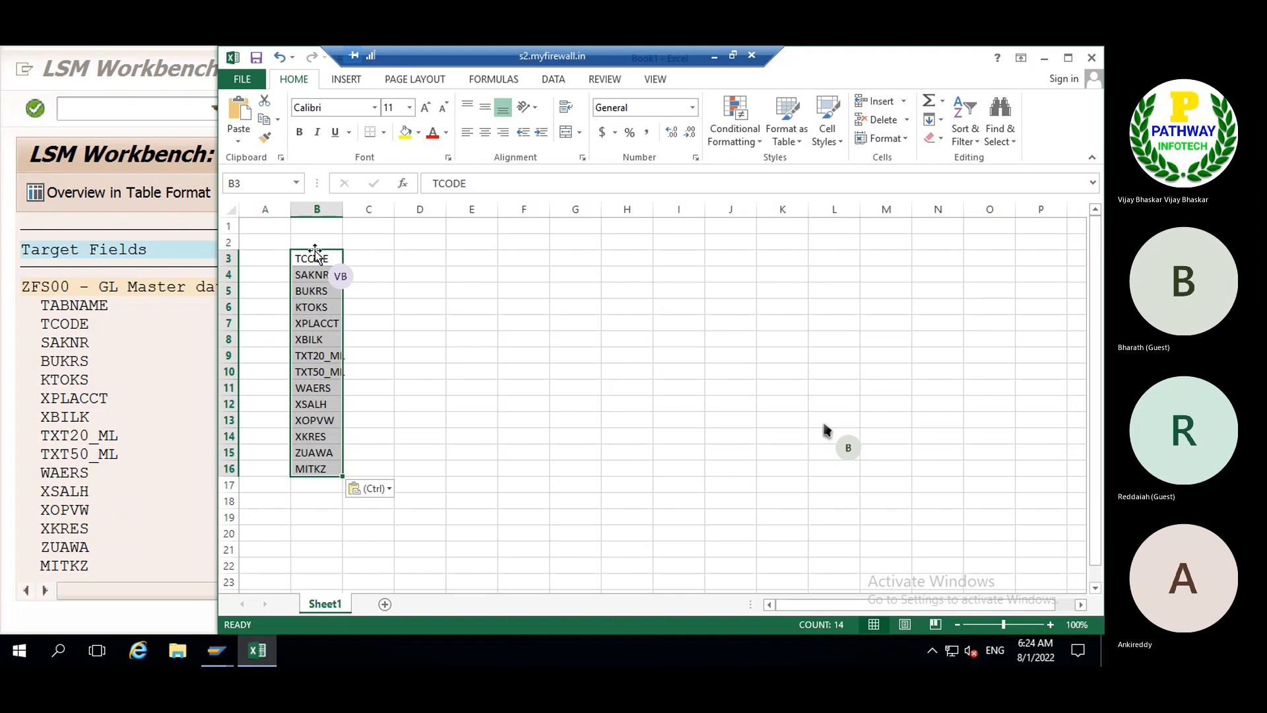
- Copy the remaining target field names FSTAG, XINTB and BILKT from the SAP overview into Excel cells B17 to B19
click(126, 409)
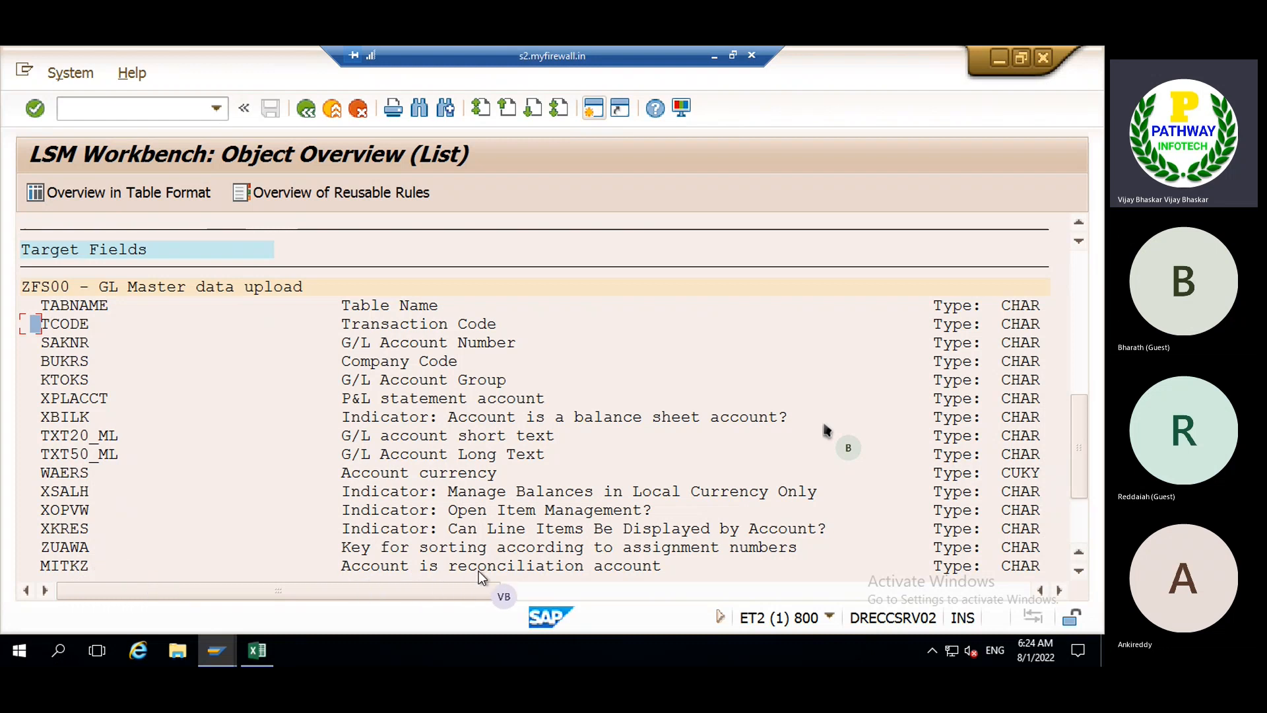
click(1079, 571)
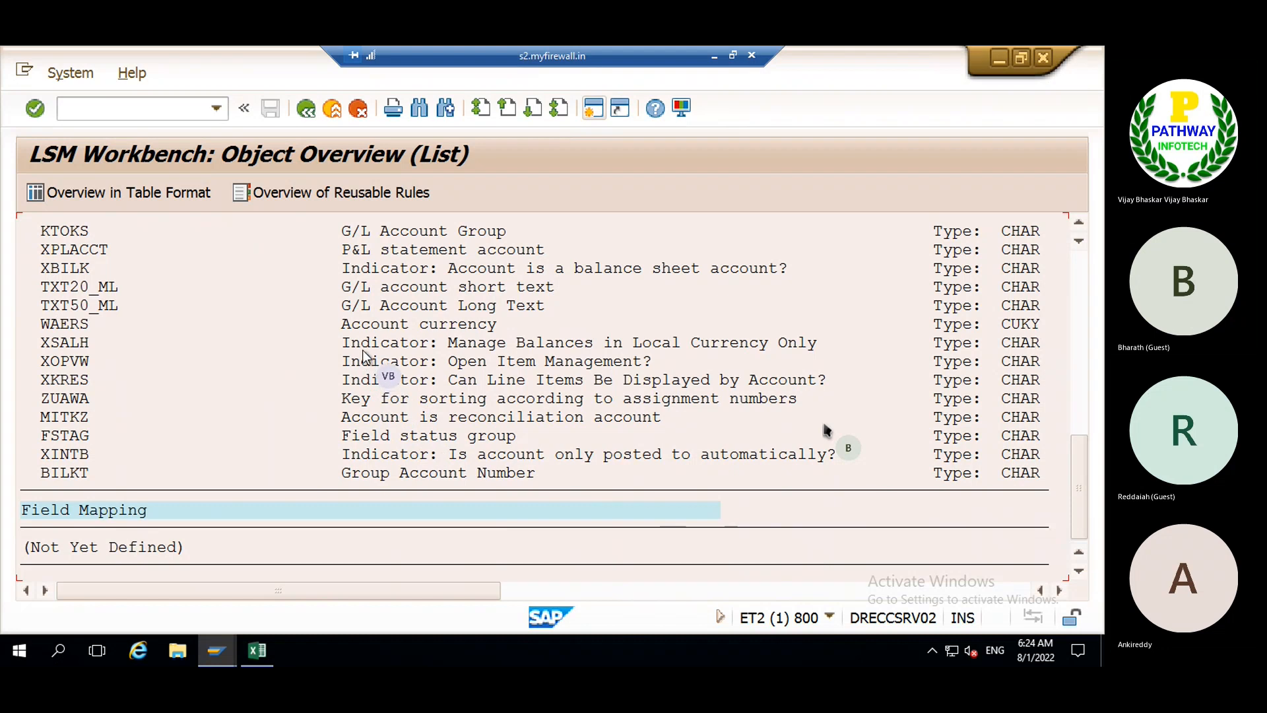
click(257, 648)
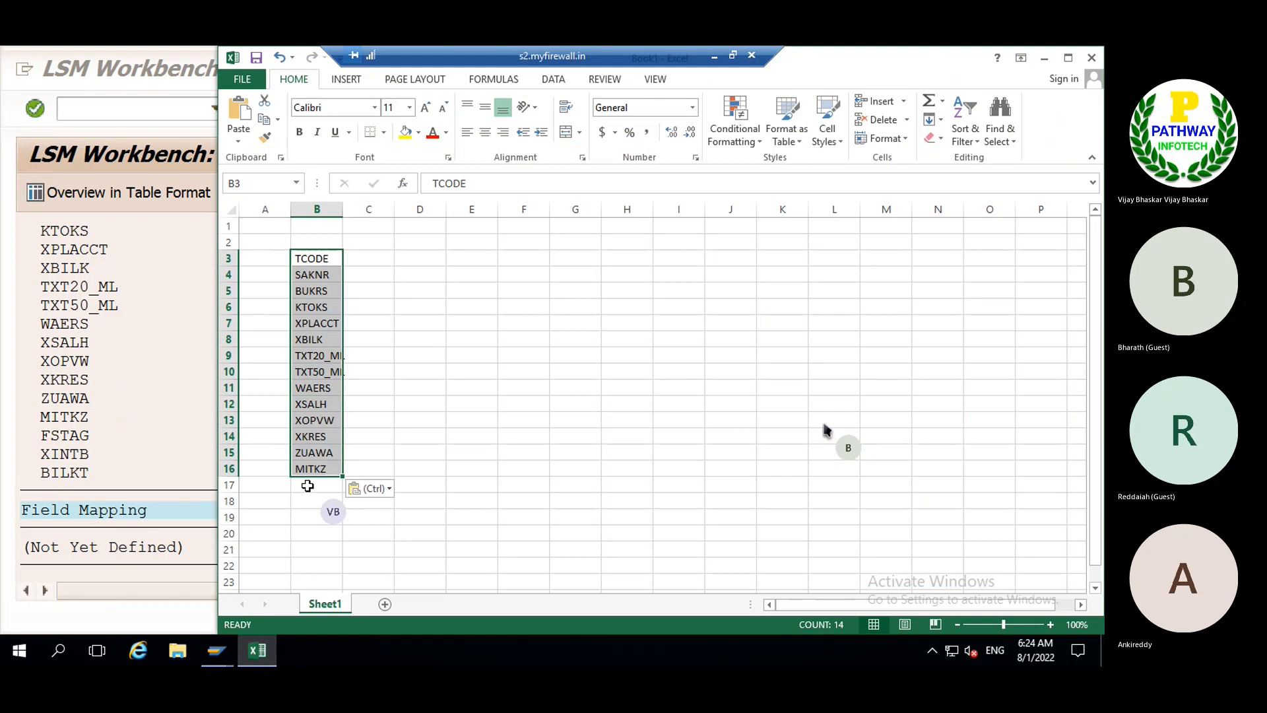
click(156, 417)
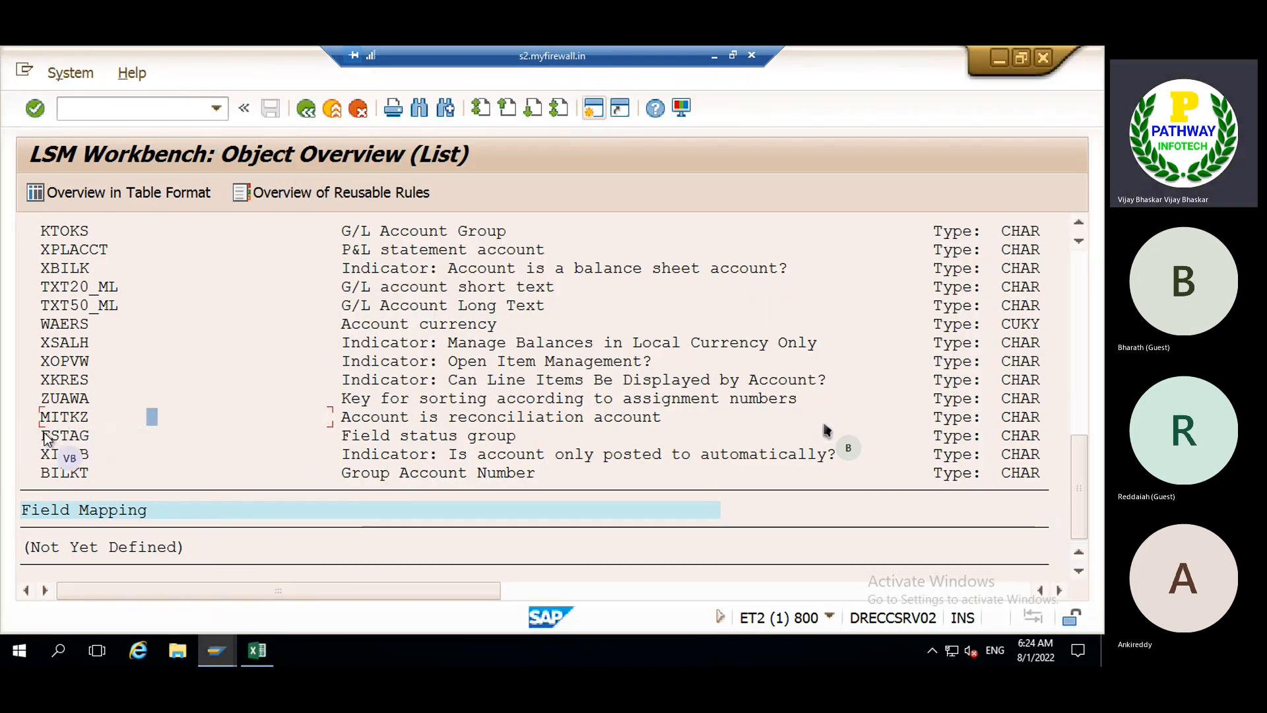
drag(44, 437, 113, 487)
key(ctrl+c)
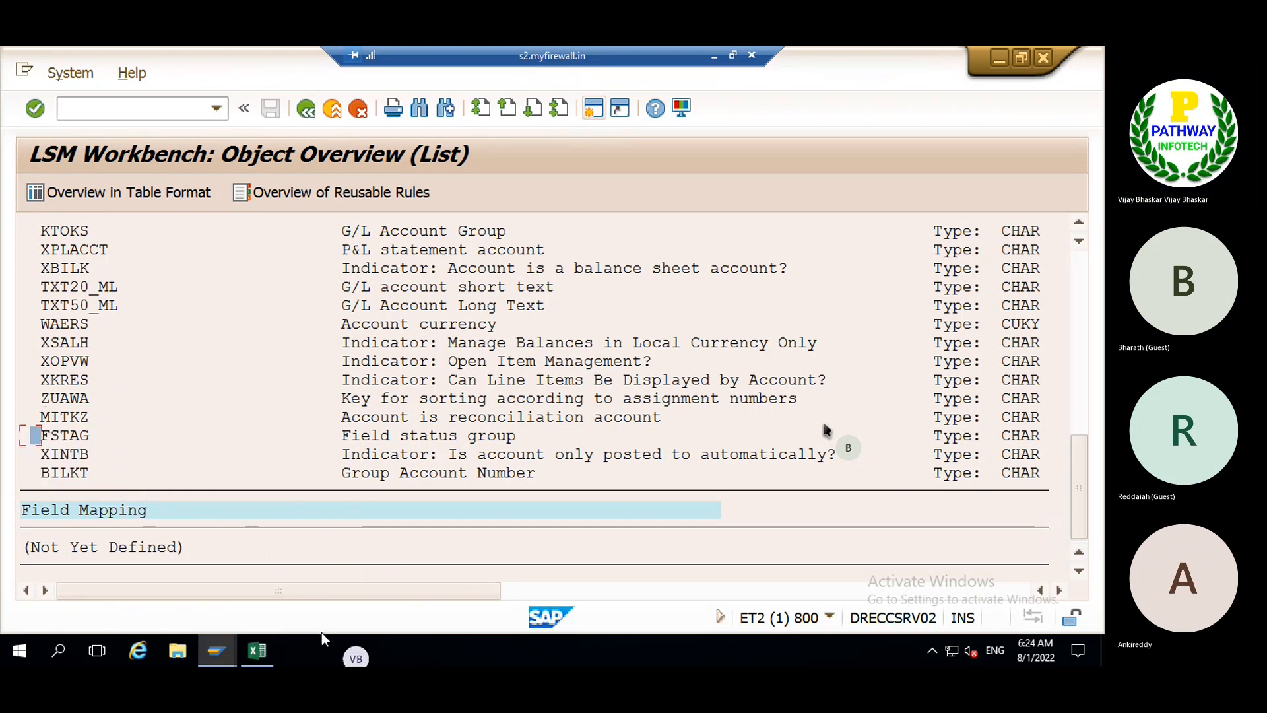
click(253, 649)
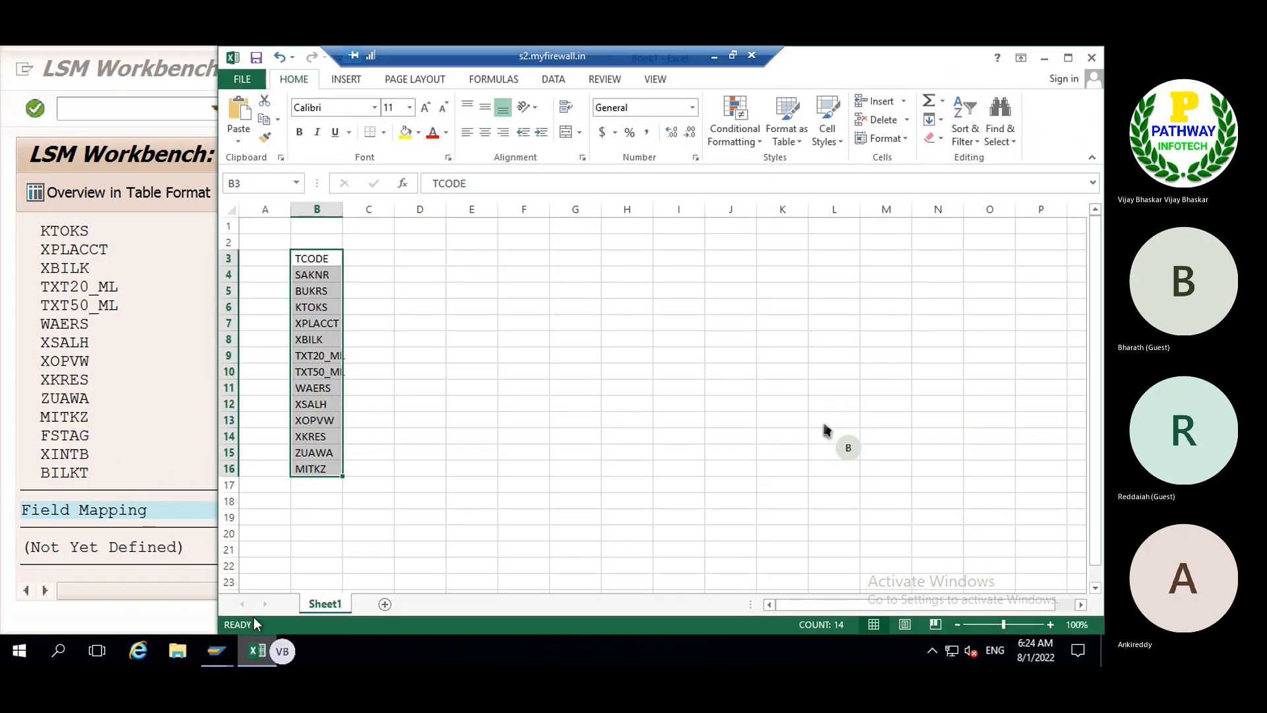
click(317, 484)
key(ctrl+v)
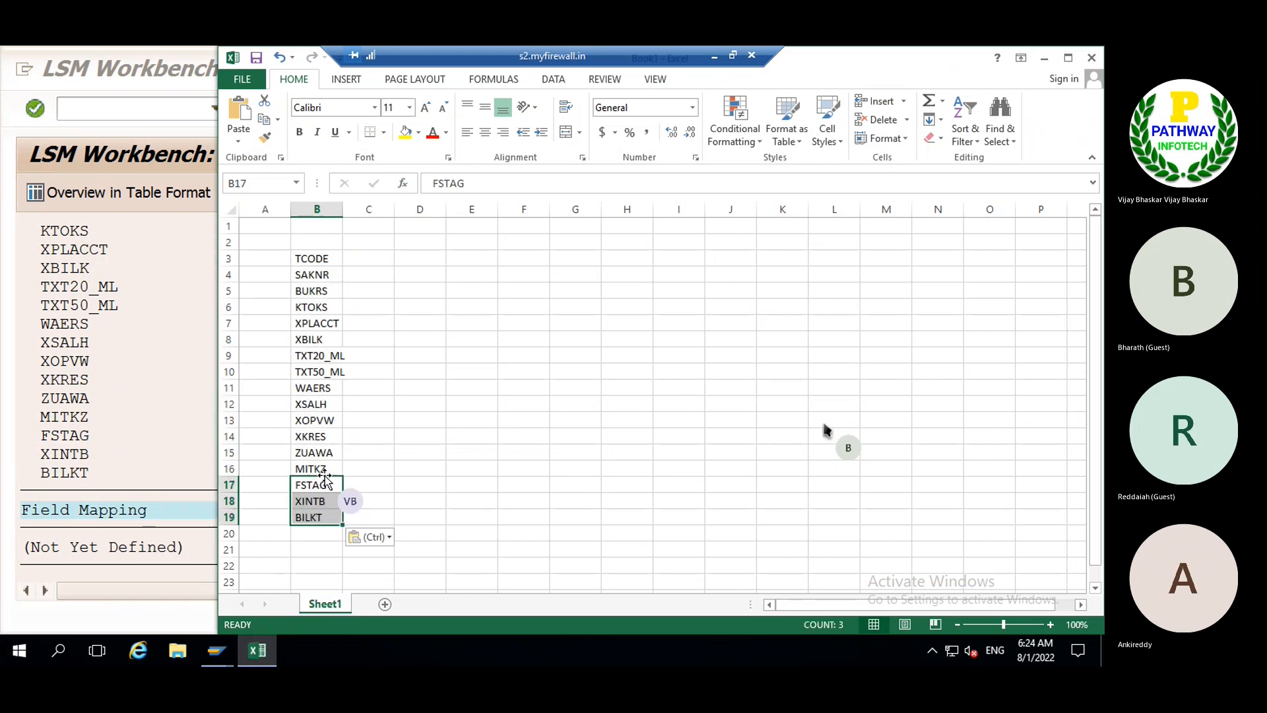
- Copy the target field descriptions Table Name through Group Account Number from the SAP object overview into the Excel sheet, starting at cell C3
click(366, 258)
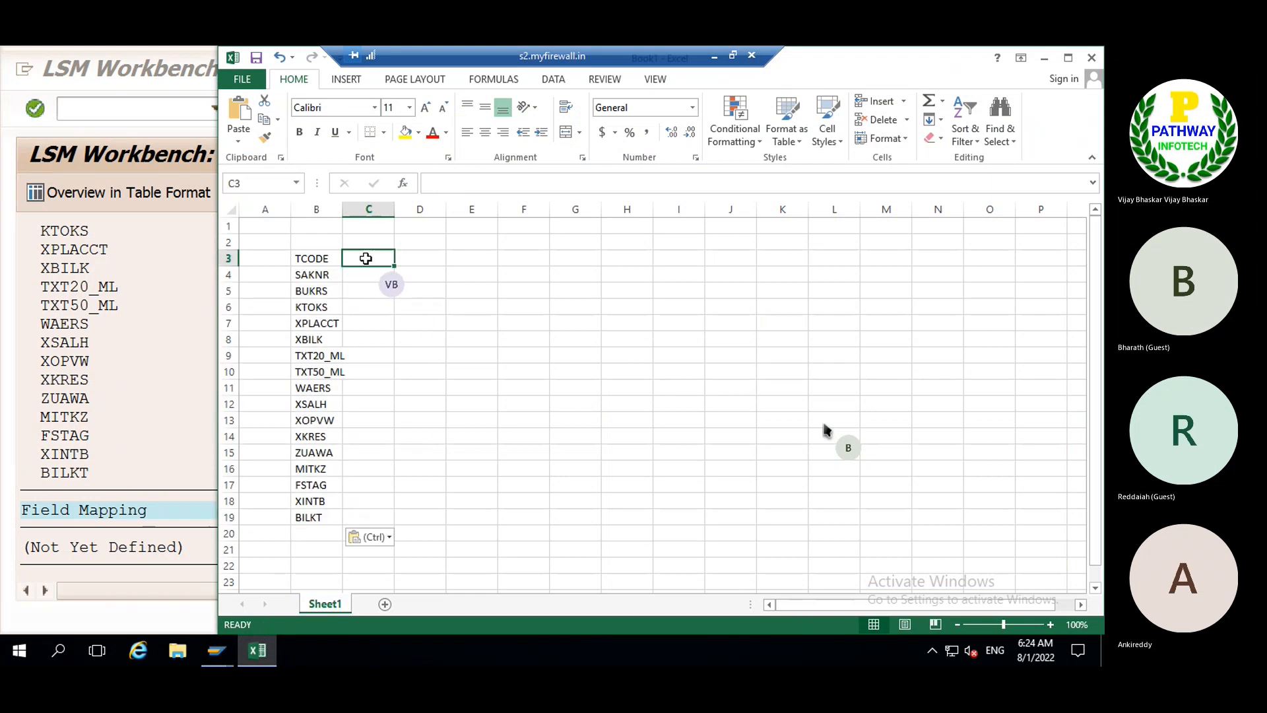
click(148, 314)
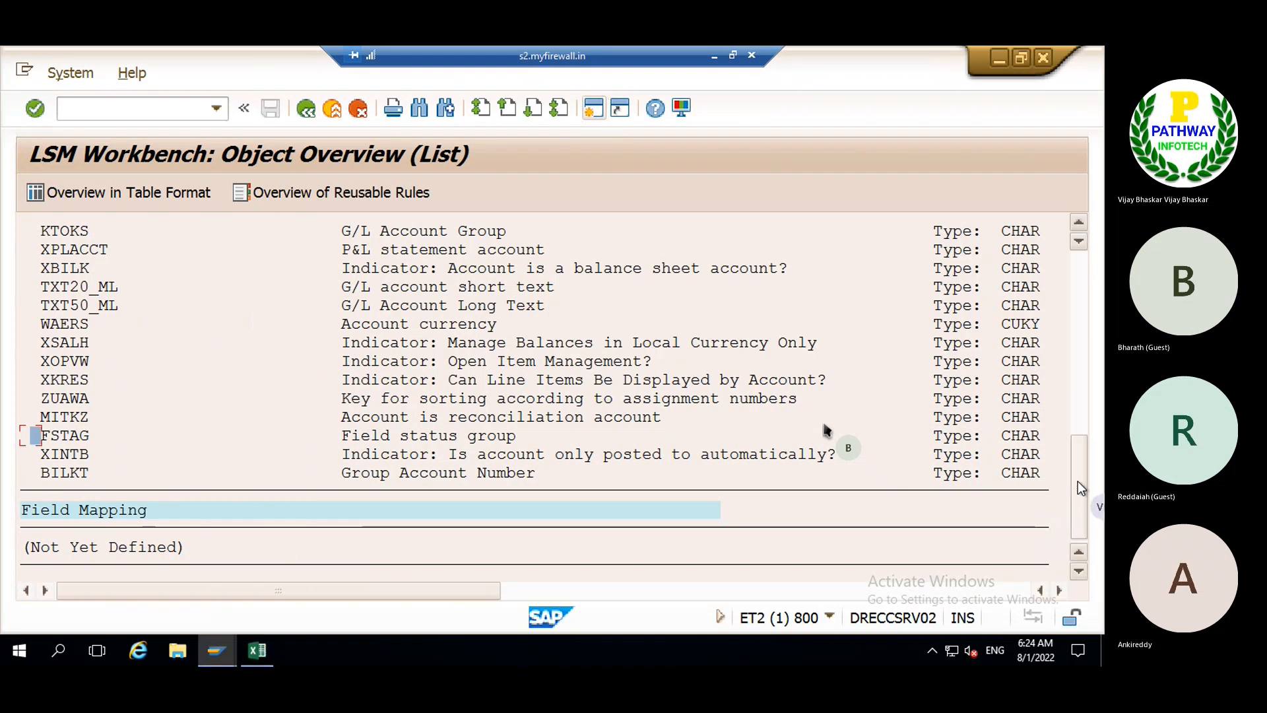
scroll(1076, 440, up, 3)
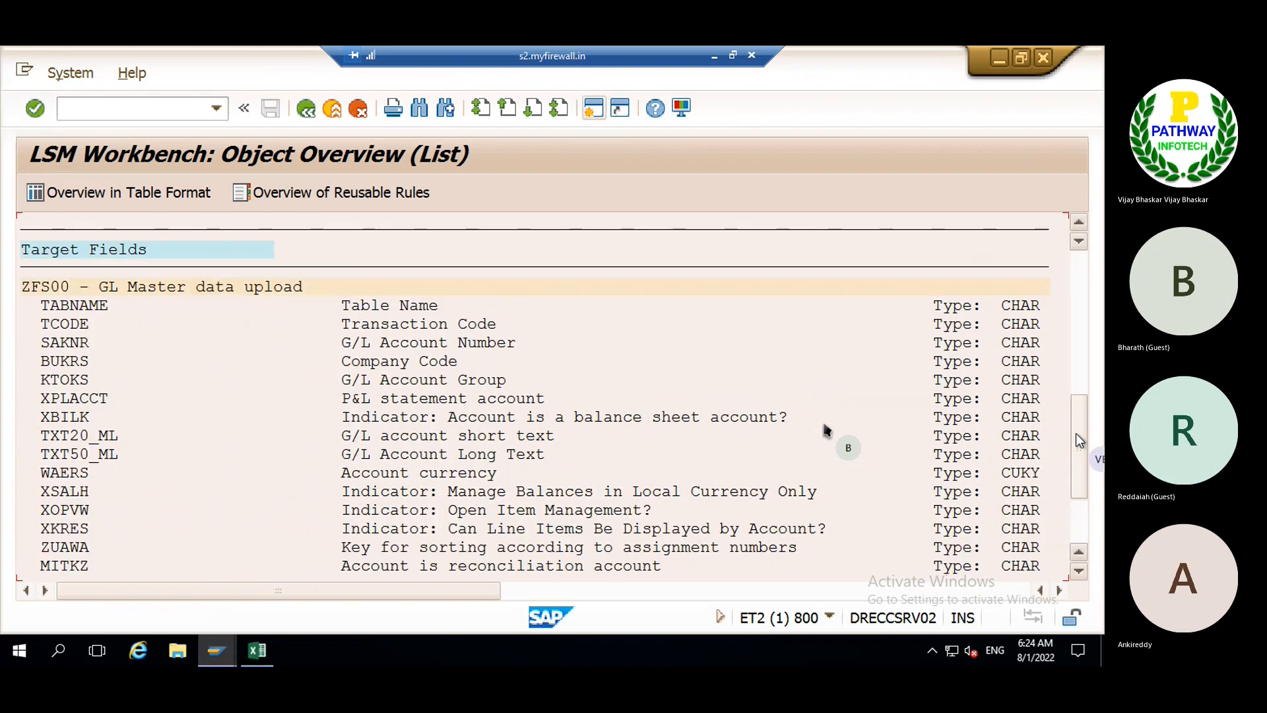
scroll(508, 360, down, 2)
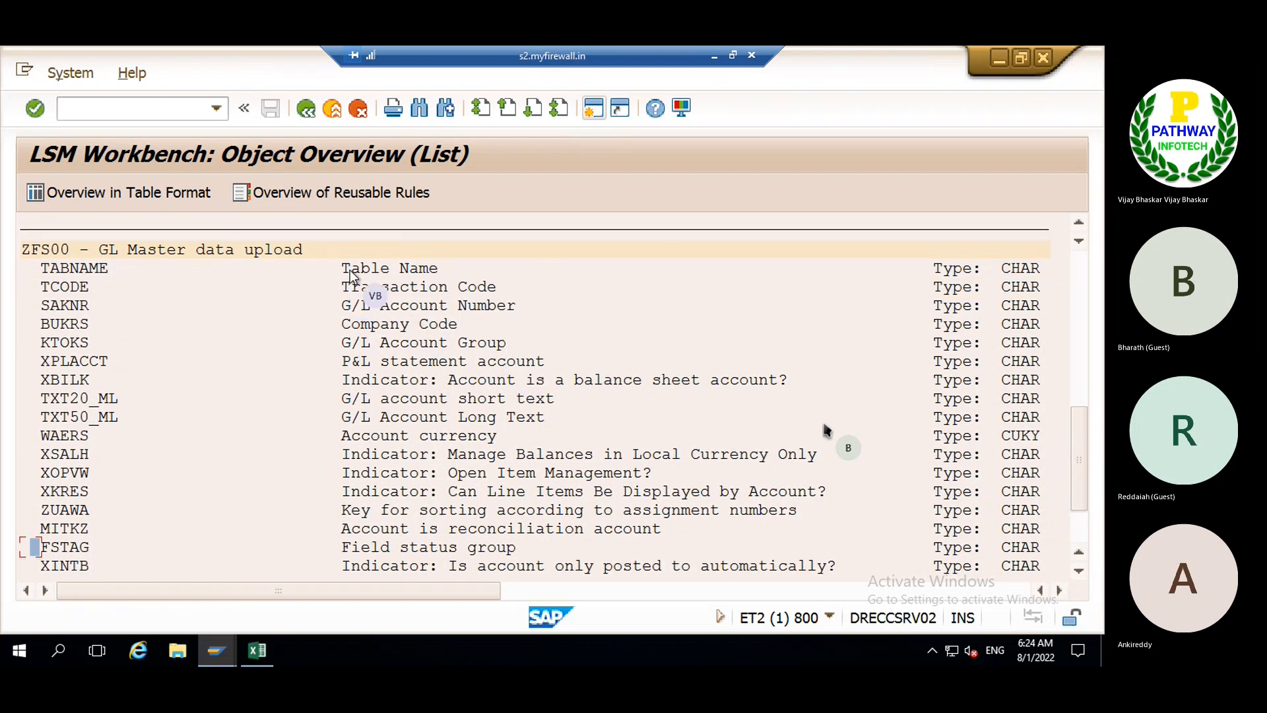
scroll(650, 436, down, 1)
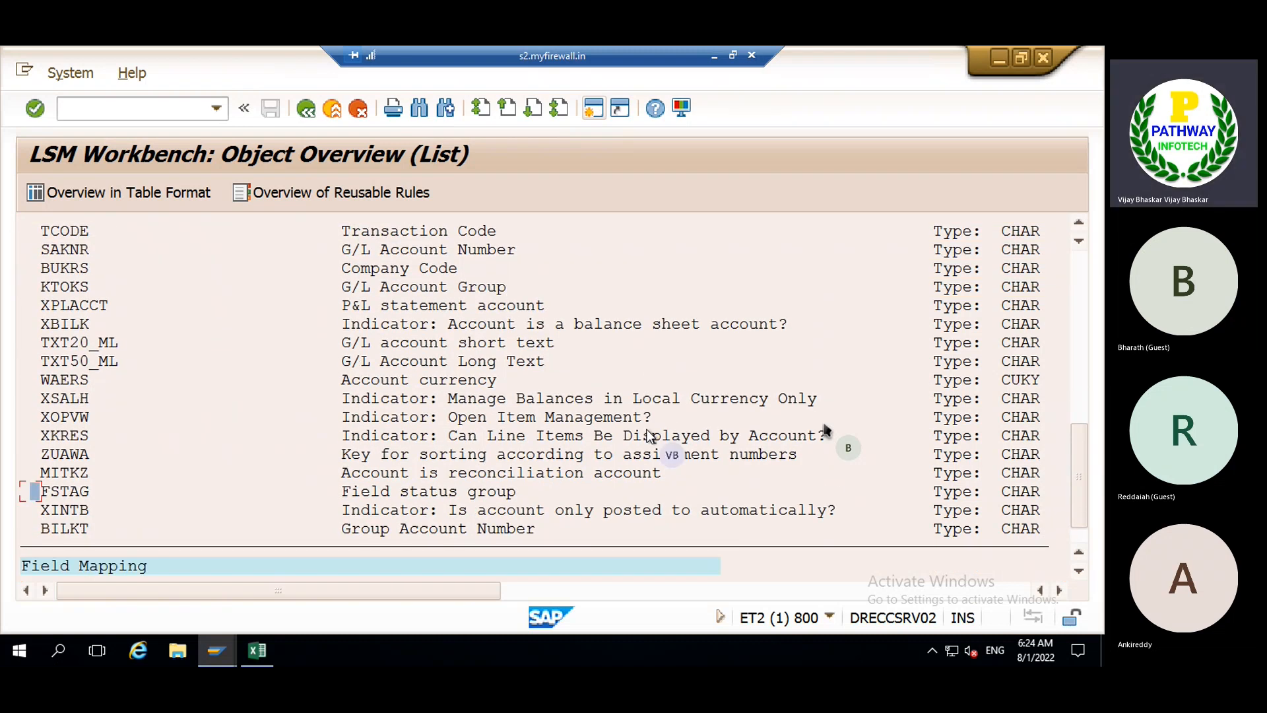
scroll(650, 435, up, 2)
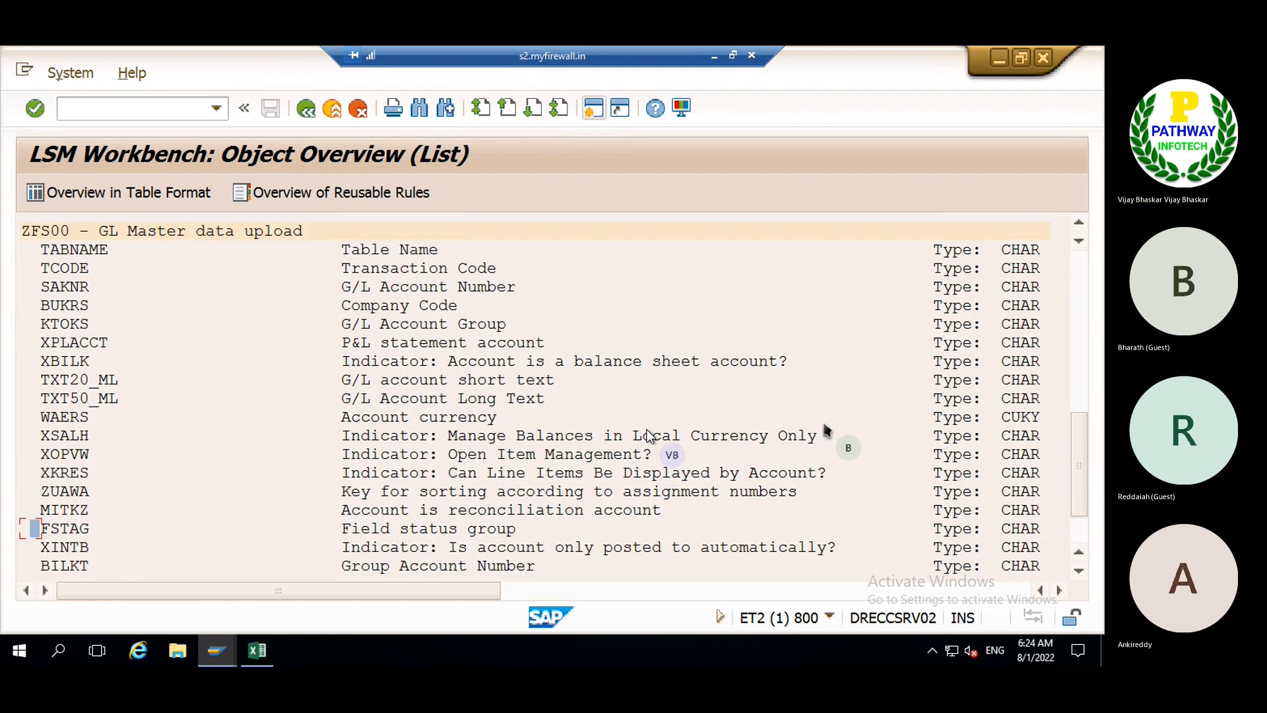
click(1079, 573)
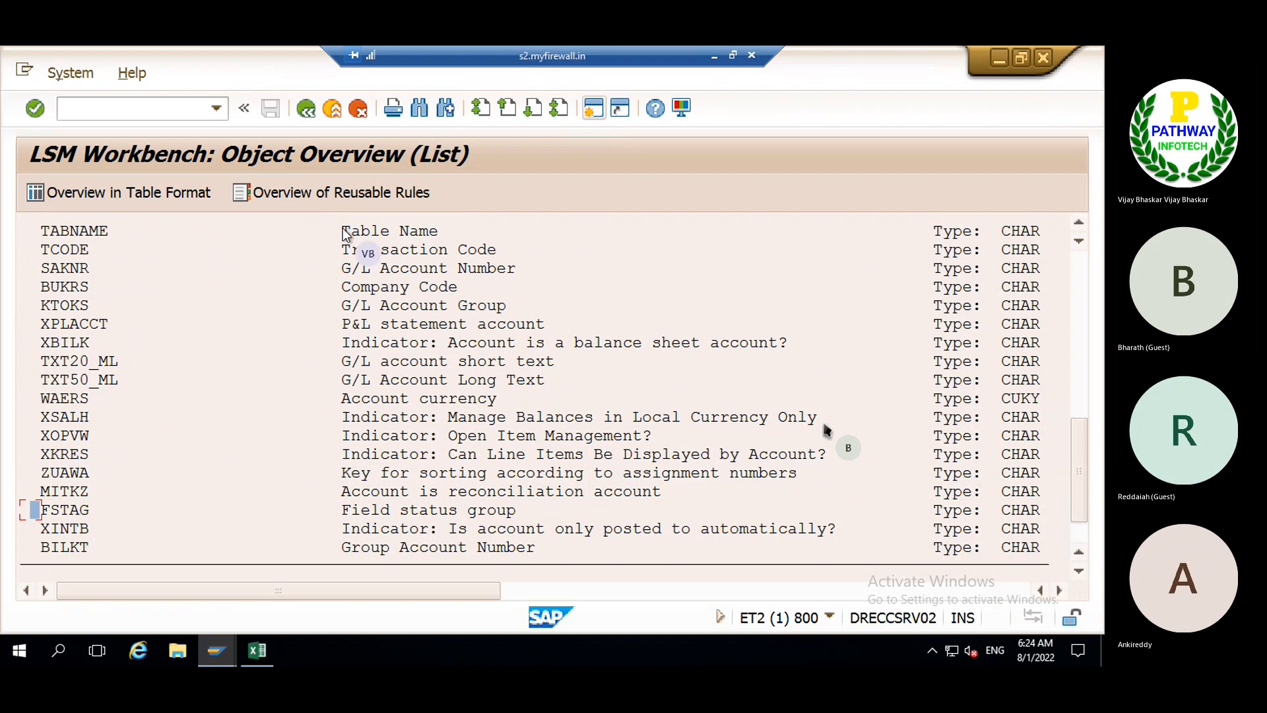
drag(337, 230, 903, 564)
key(ctrl+c)
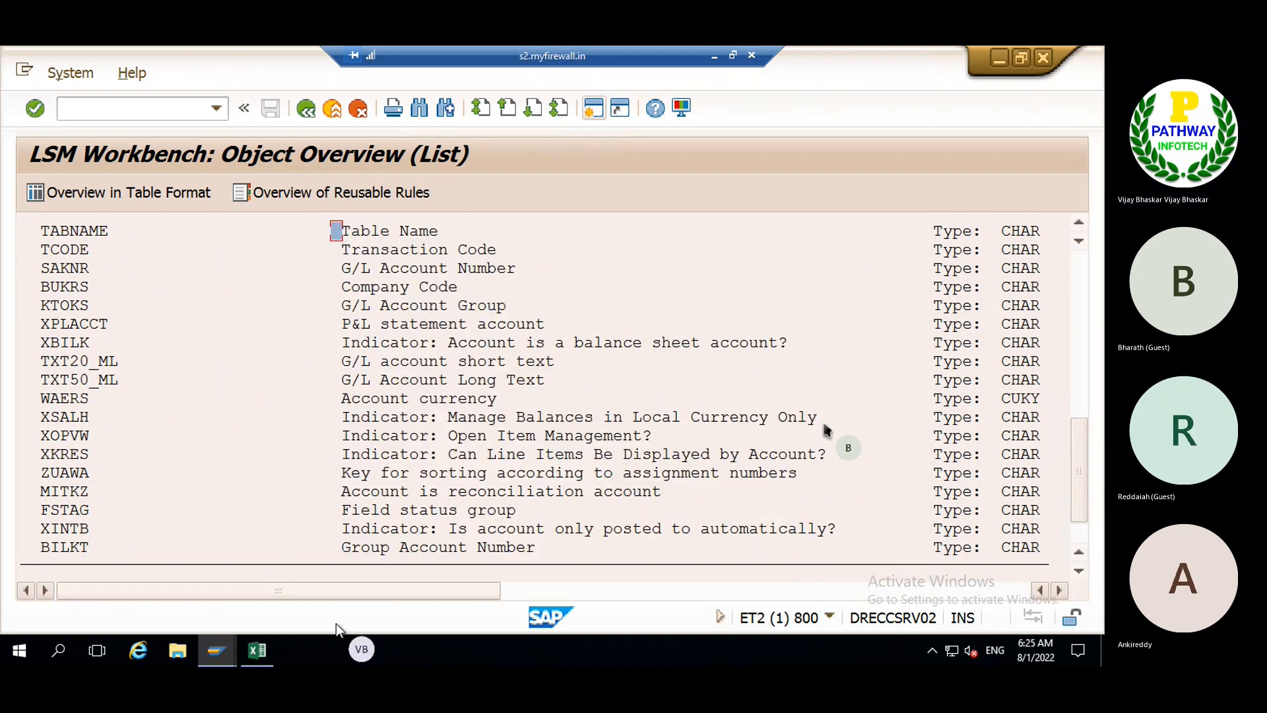
click(257, 651)
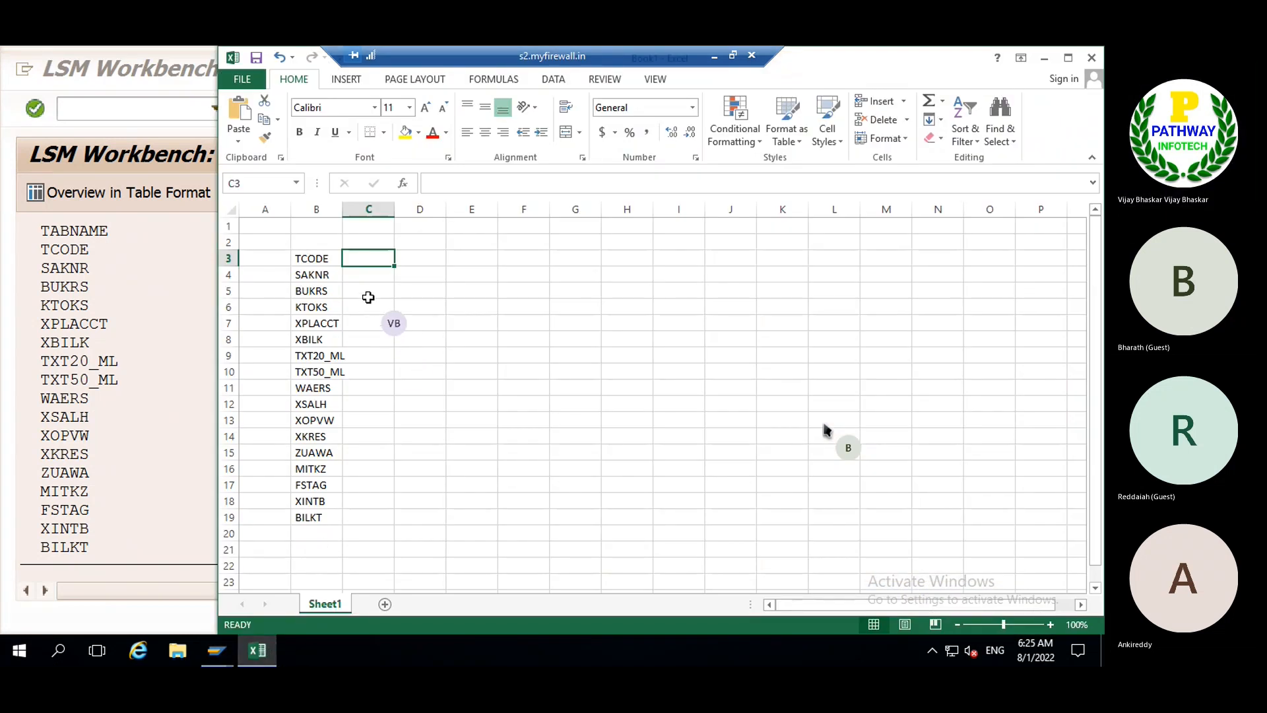
key(ctrl+v)
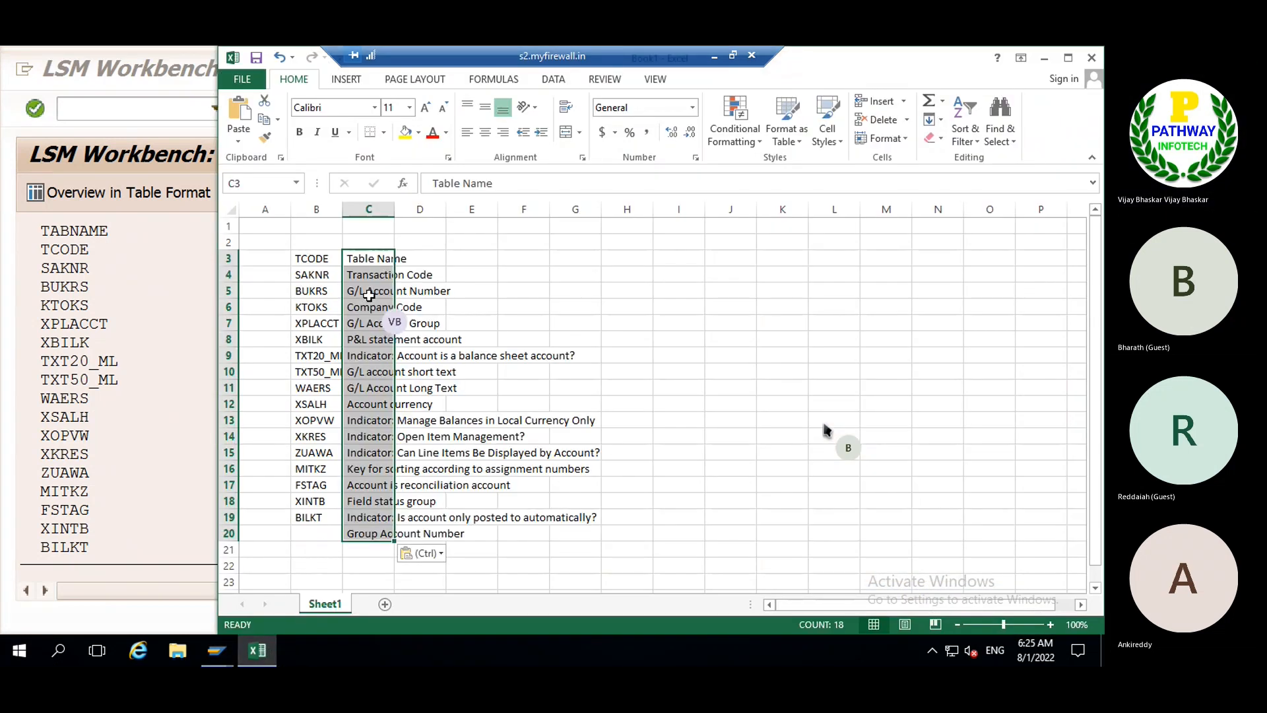
- Examine the type and length of each ZFS00 target field in the SAP object overview
click(425, 258)
click(146, 357)
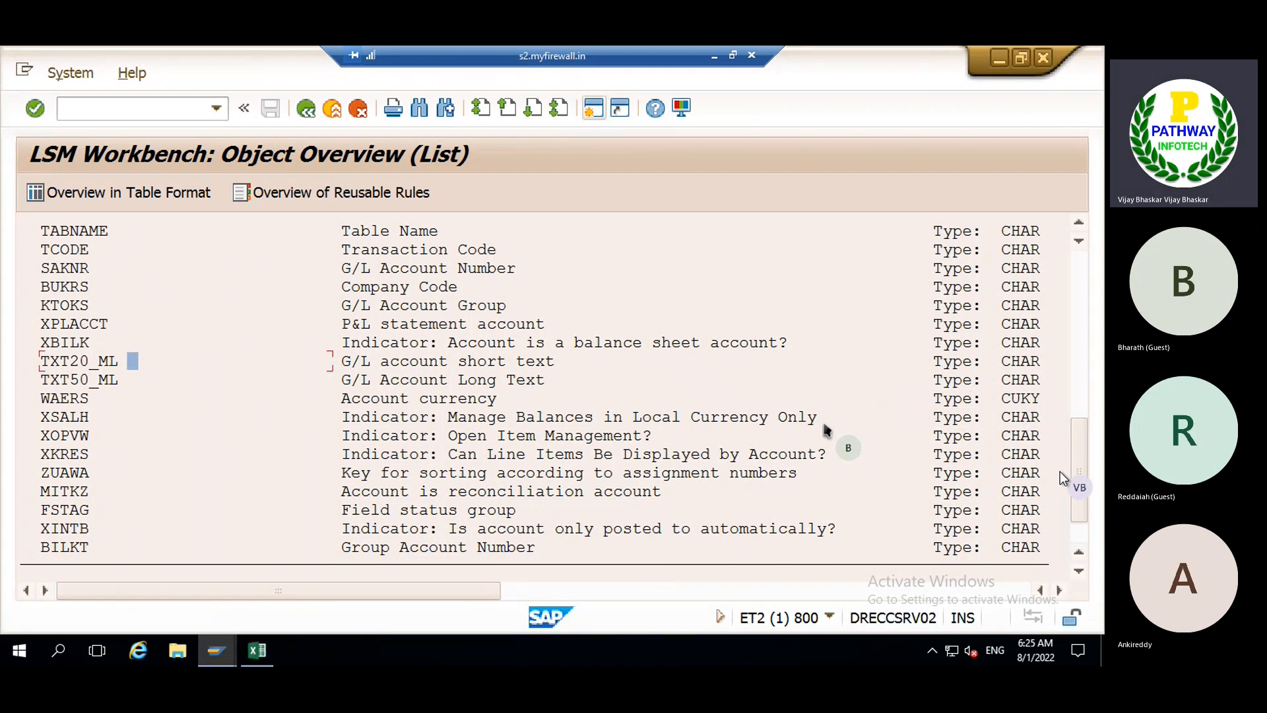
click(1059, 590)
drag(1061, 594, 1057, 594)
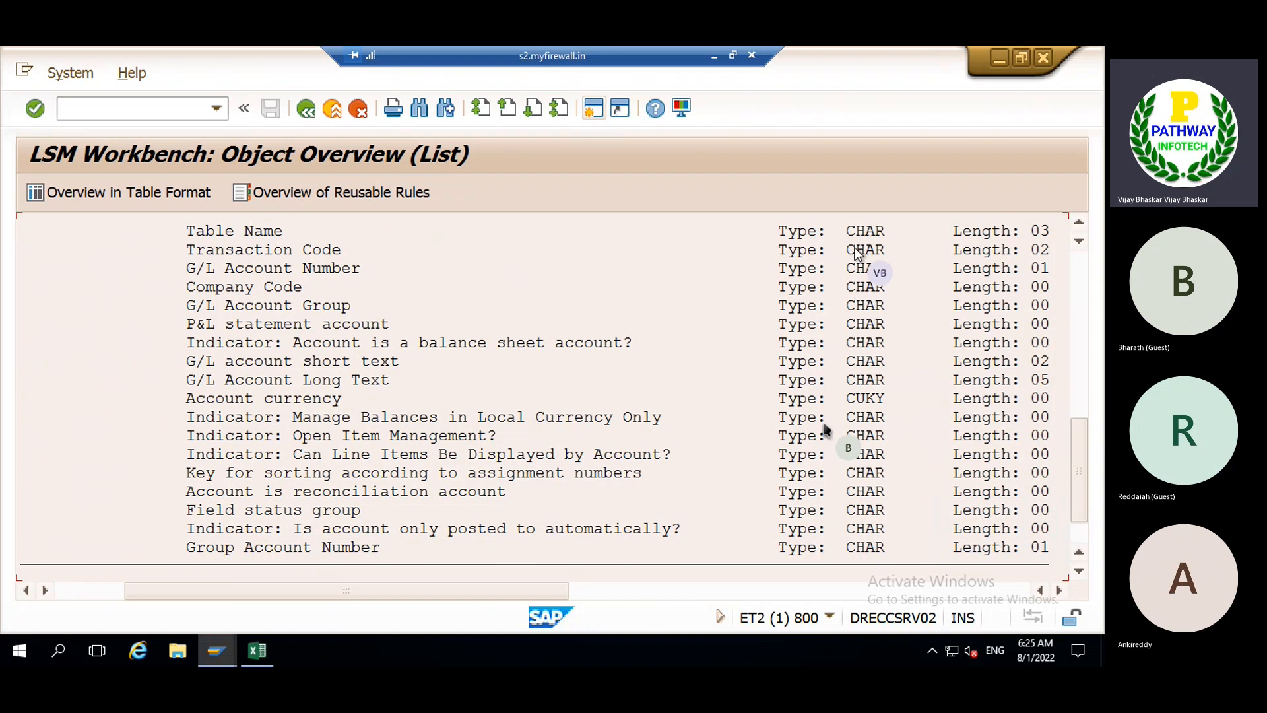
click(76, 592)
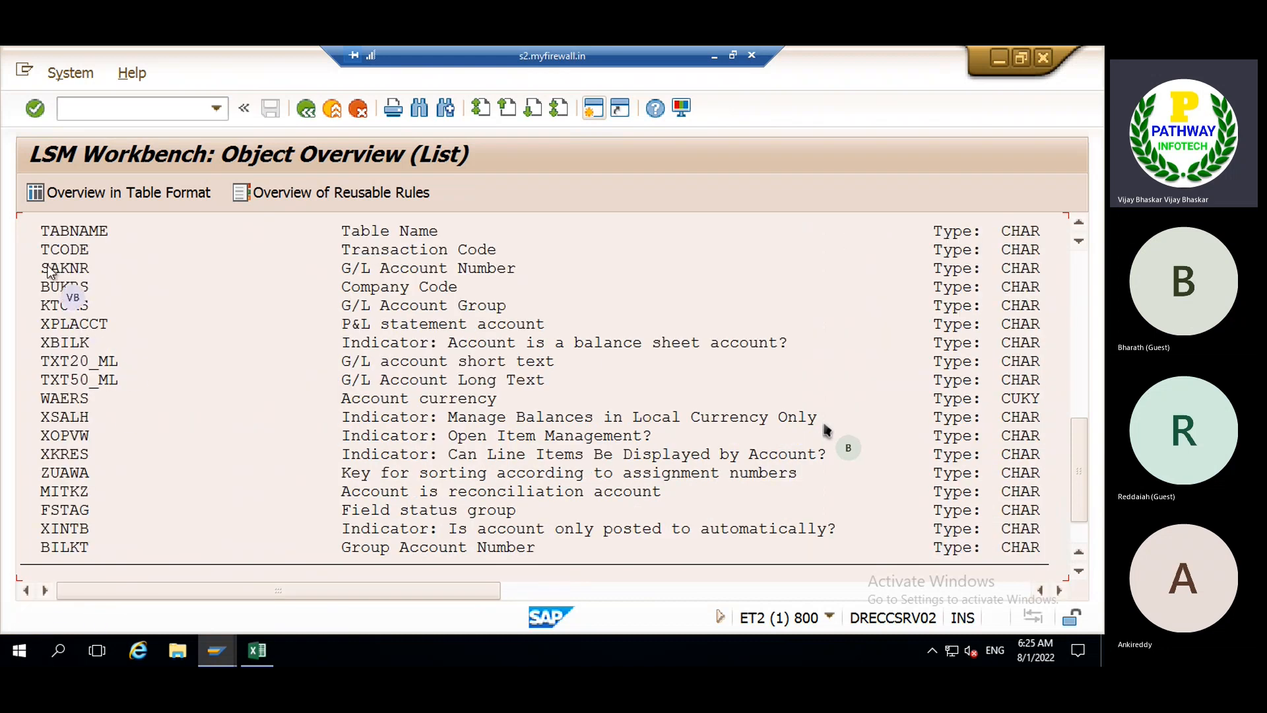
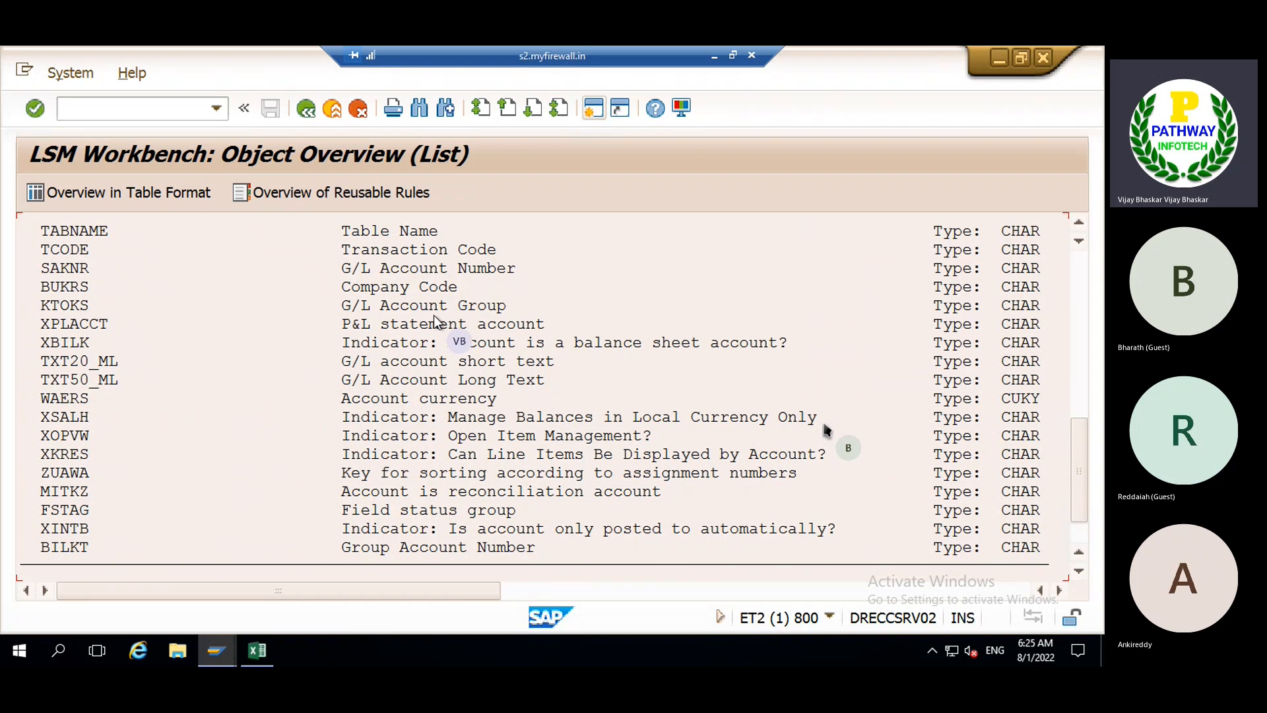
click(1059, 590)
click(1059, 590)
click(1060, 590)
click(1060, 590)
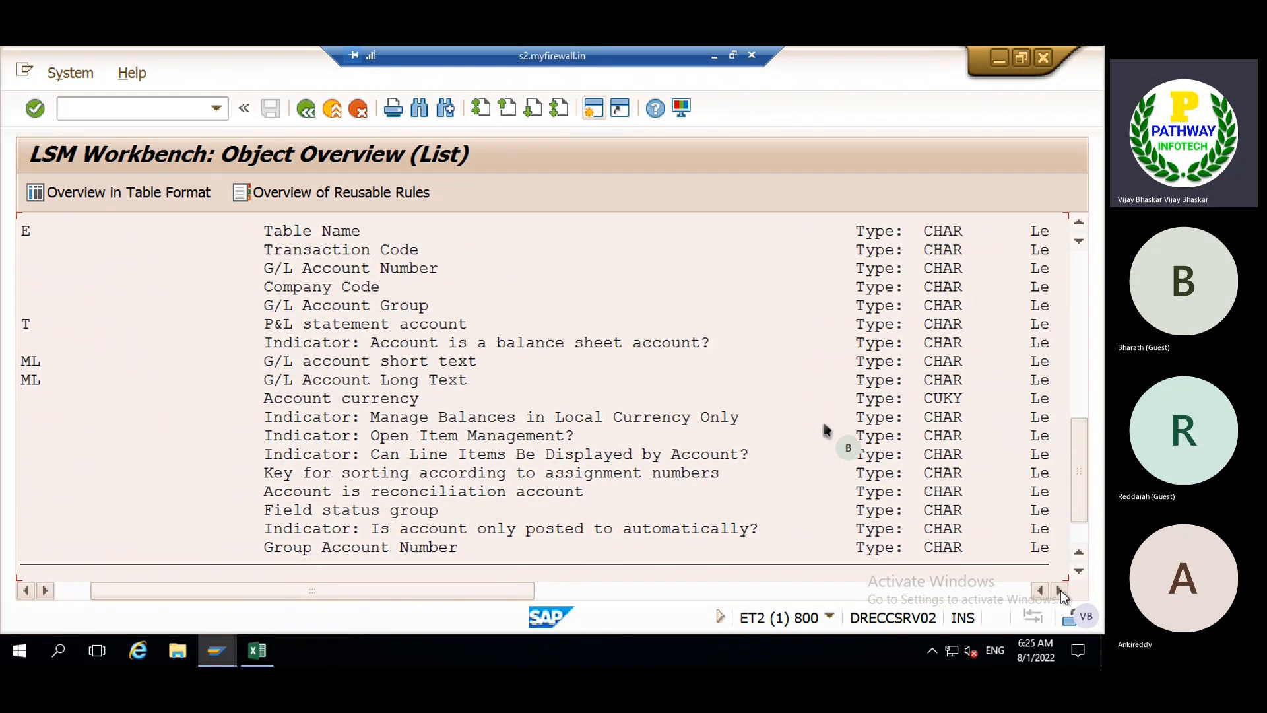
click(1060, 590)
click(1060, 589)
click(1059, 590)
click(1060, 590)
click(1060, 590)
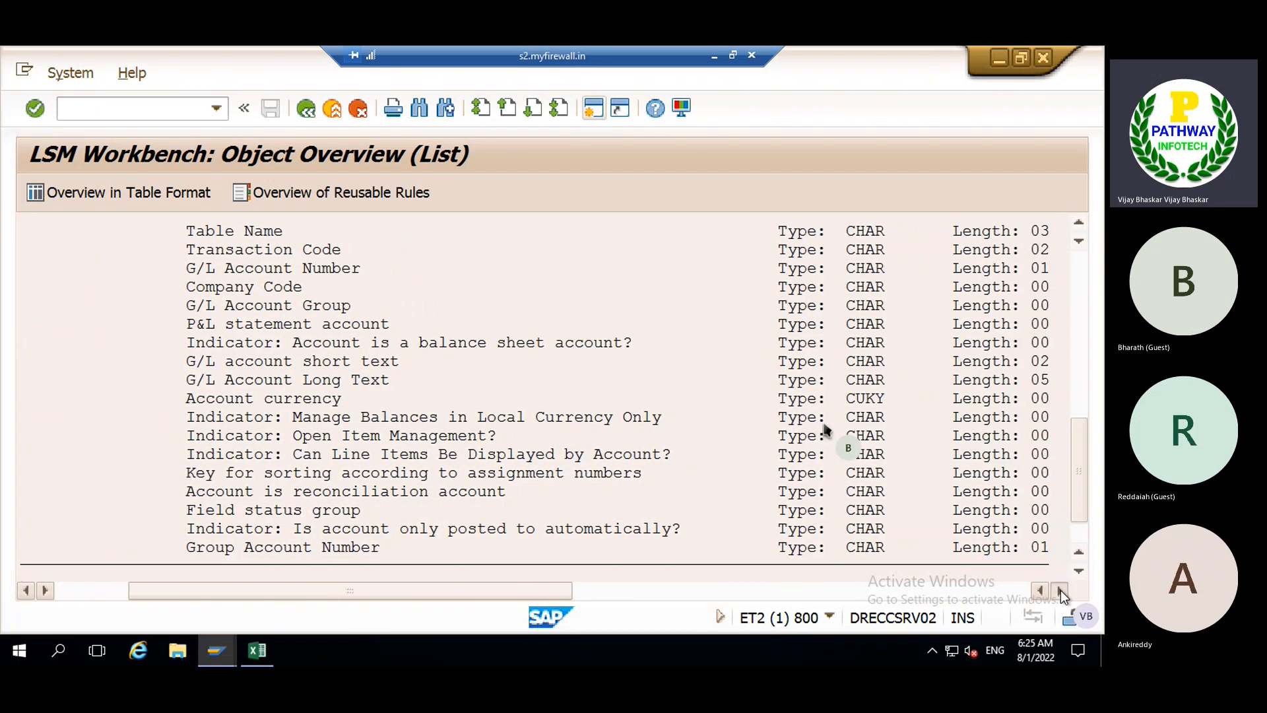
click(1059, 590)
click(1059, 590)
click(1058, 590)
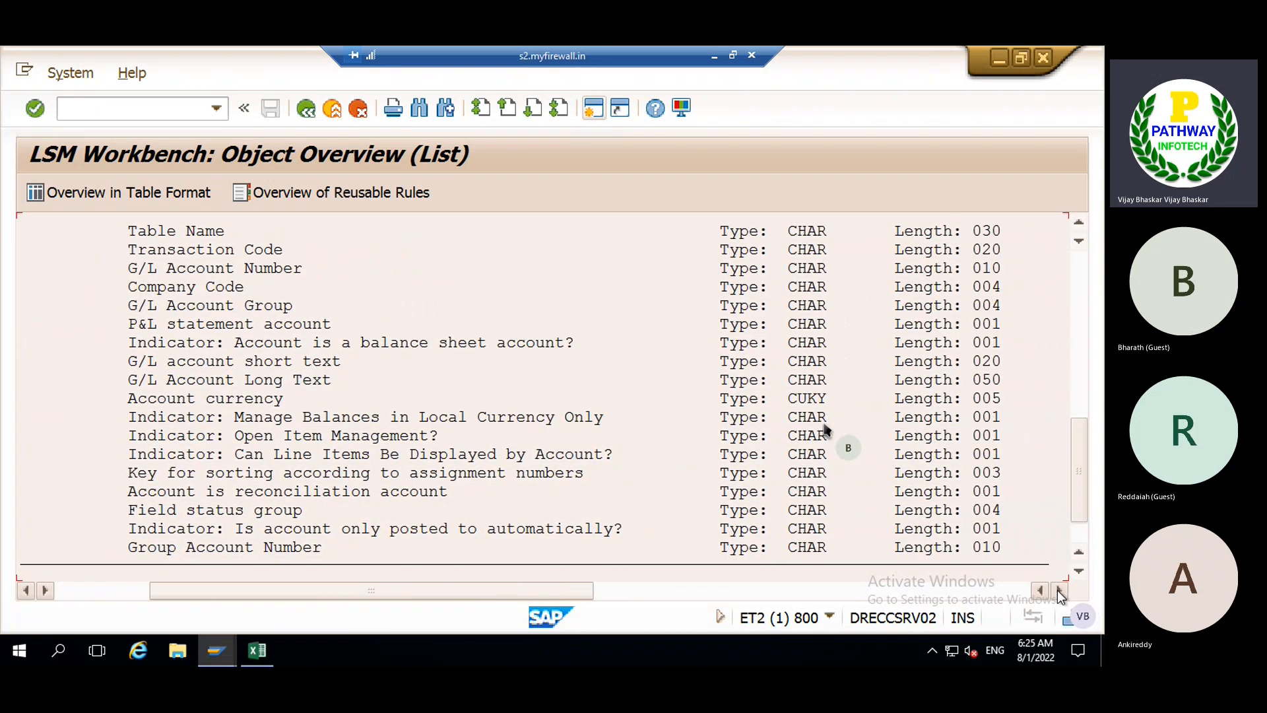
click(1058, 589)
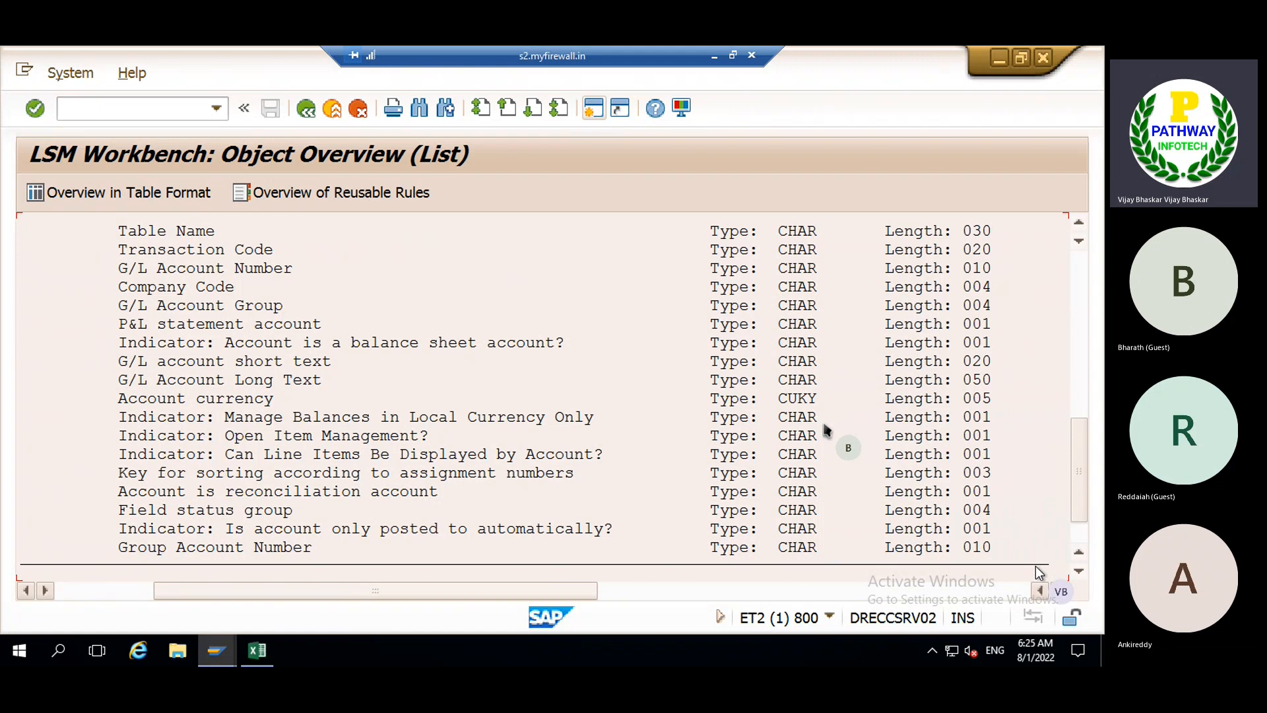
click(778, 230)
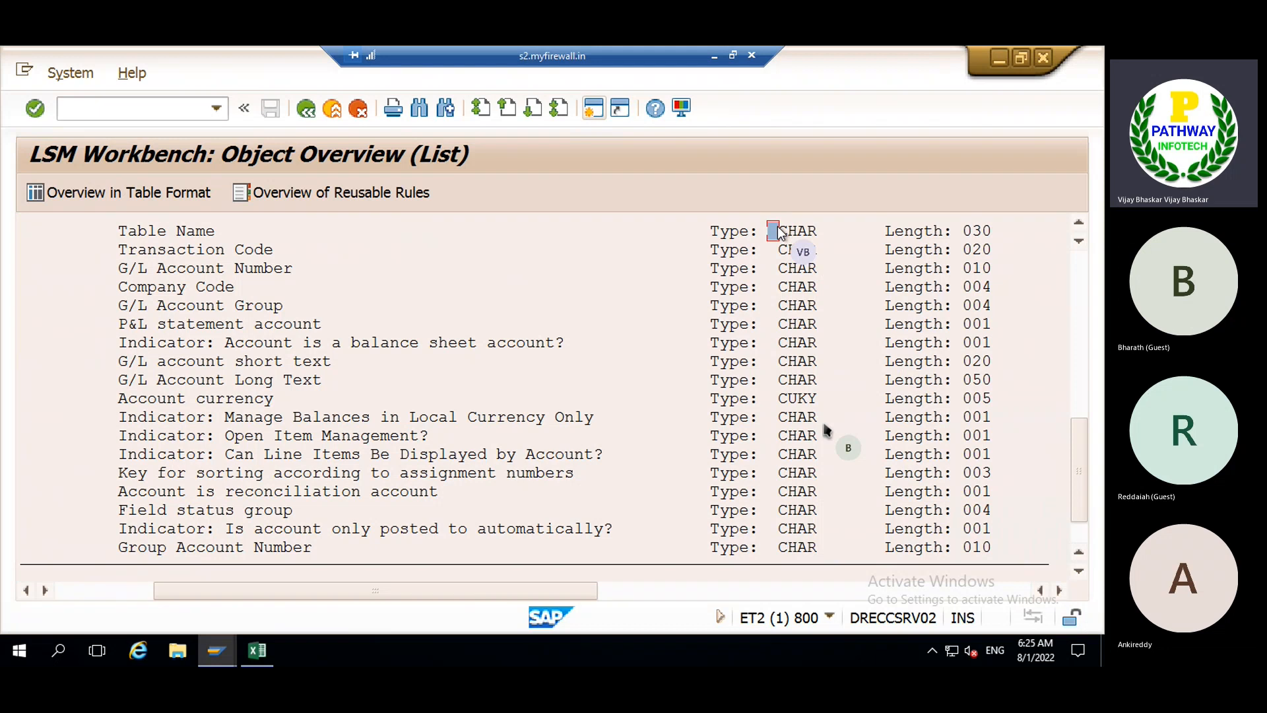
drag(779, 232, 833, 545)
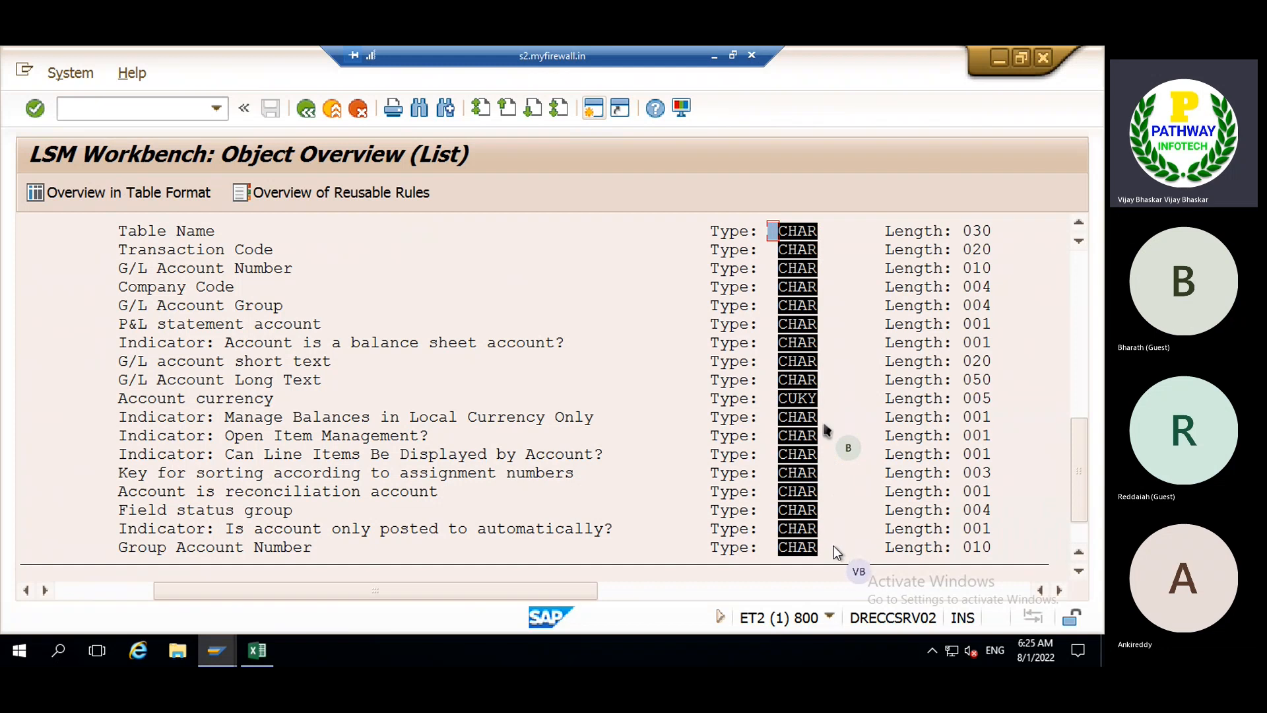
key(ctrl+c)
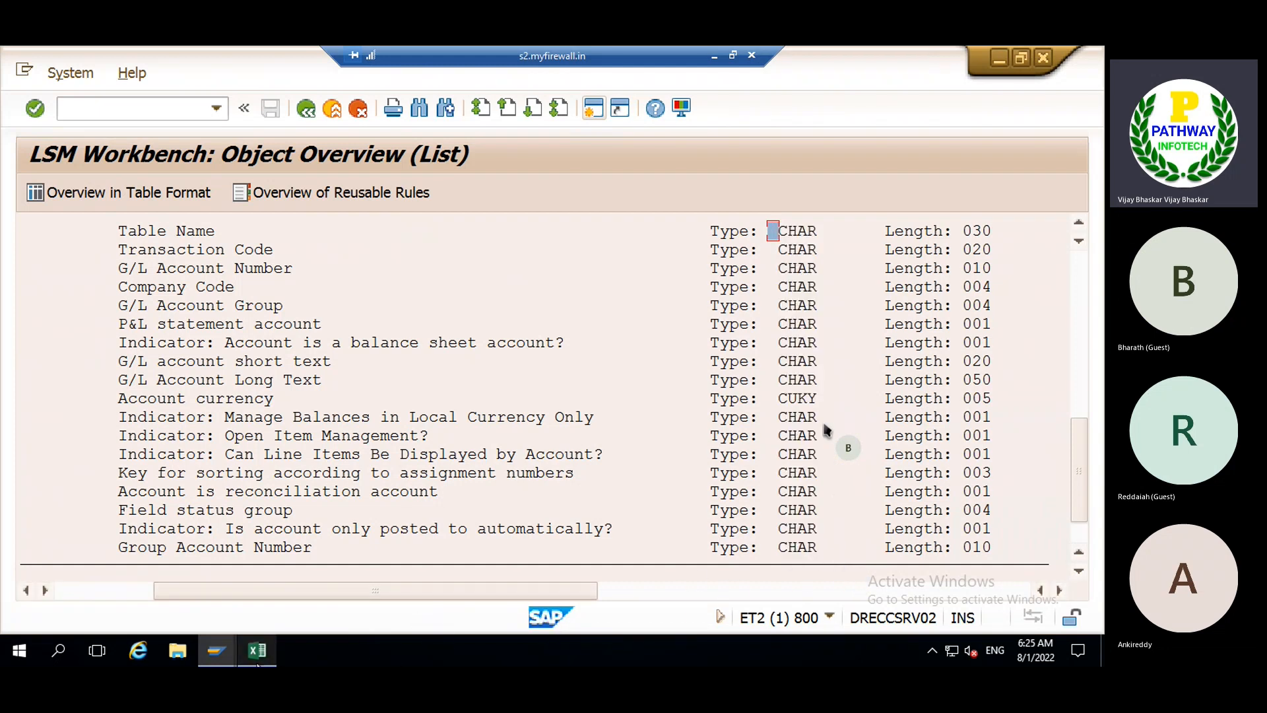
- Switch to Excel, enter the field type C in cell D3 and fill it down to D20
click(258, 652)
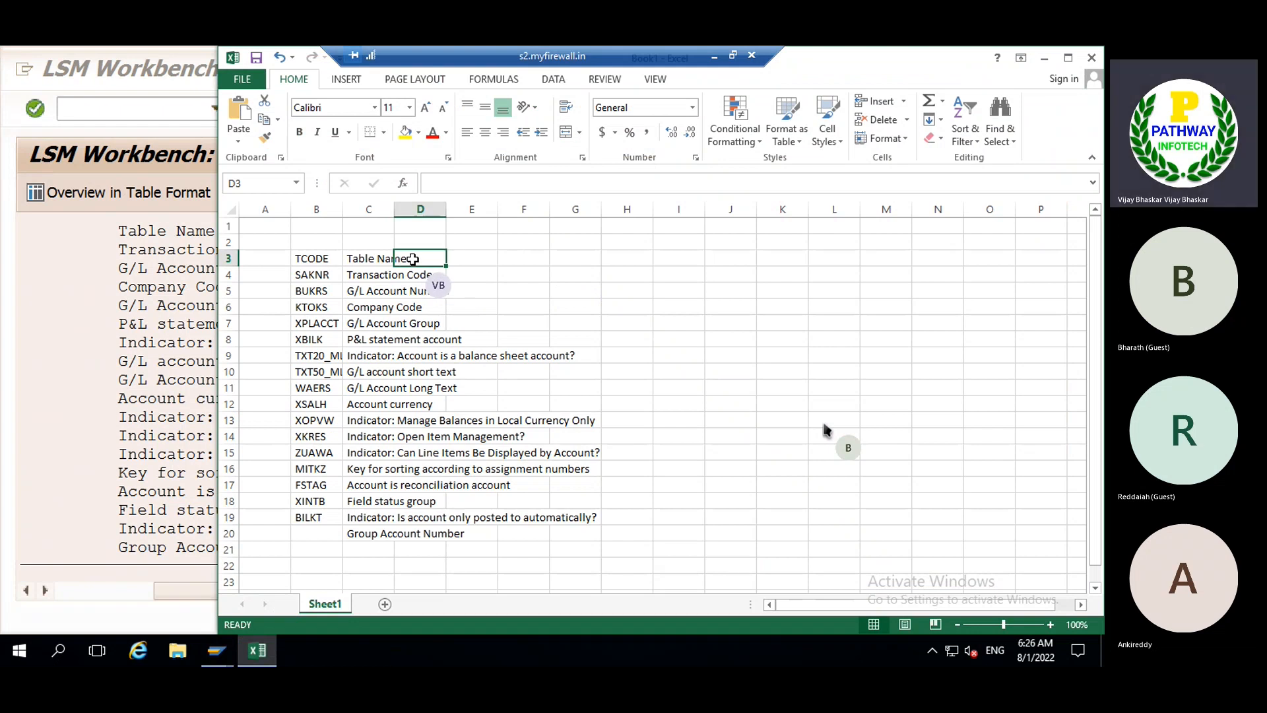
text(C)
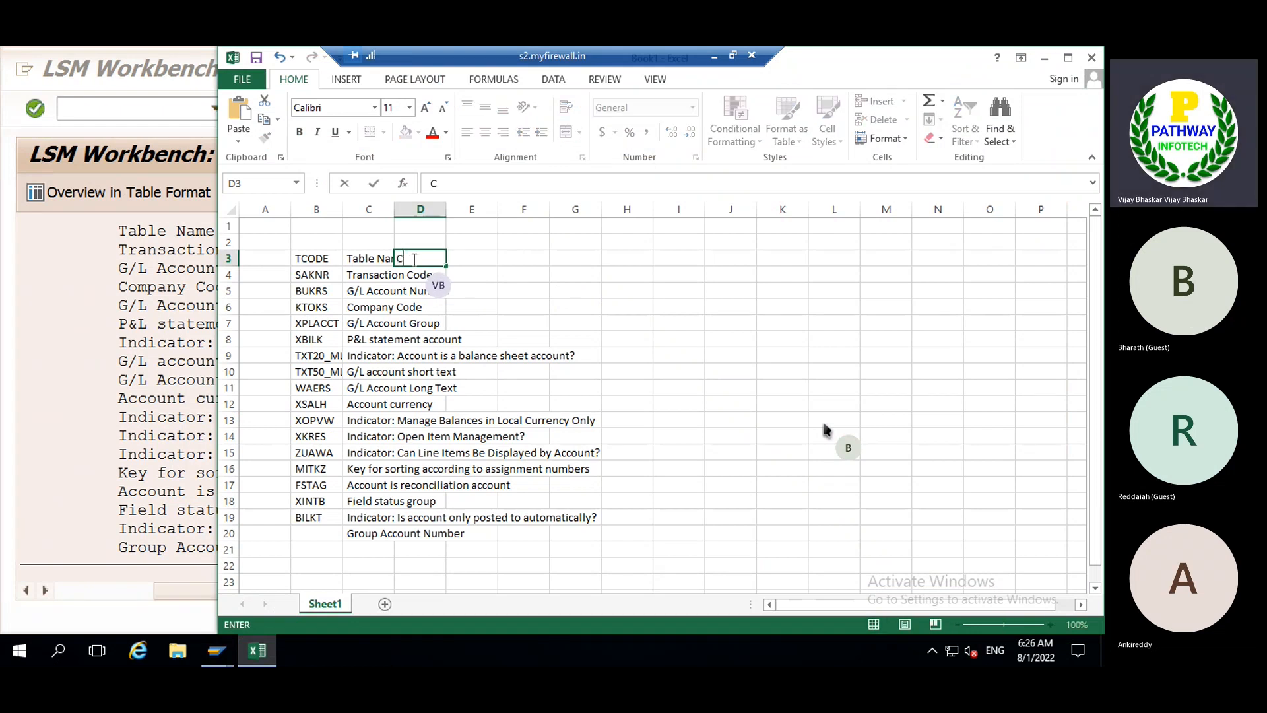
key(Return)
drag(413, 258, 420, 491)
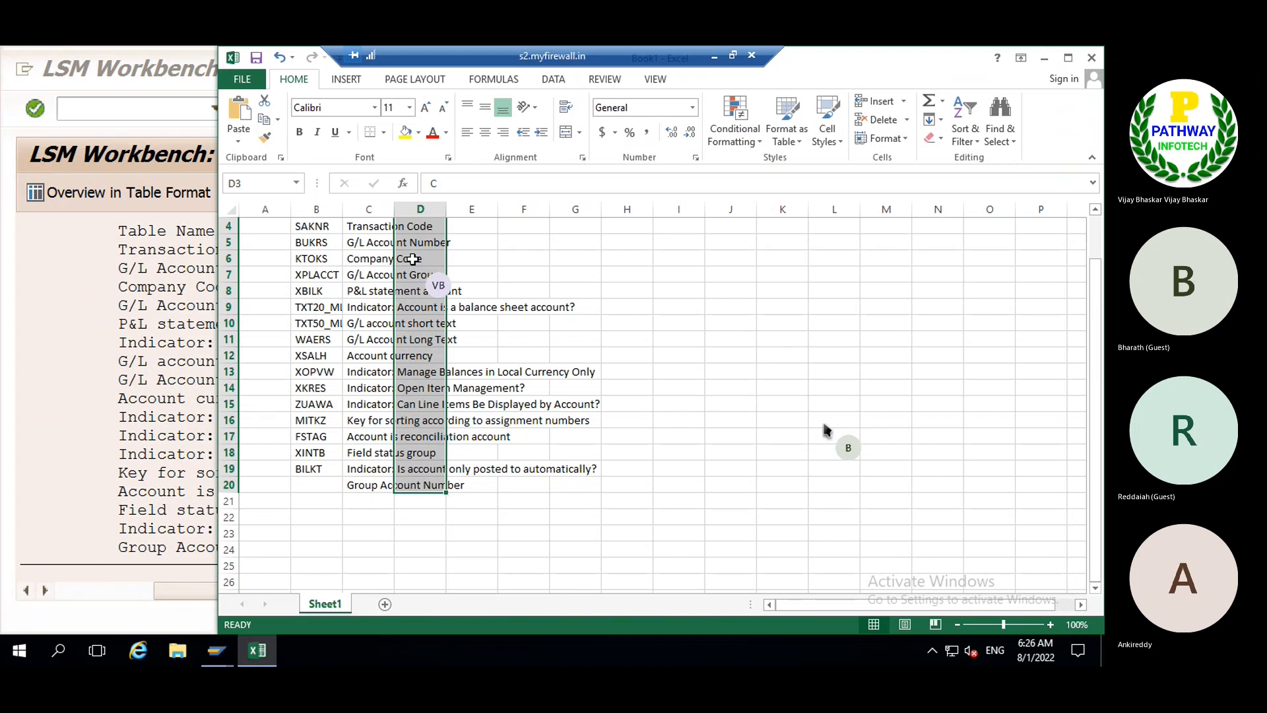
key(ctrl+d)
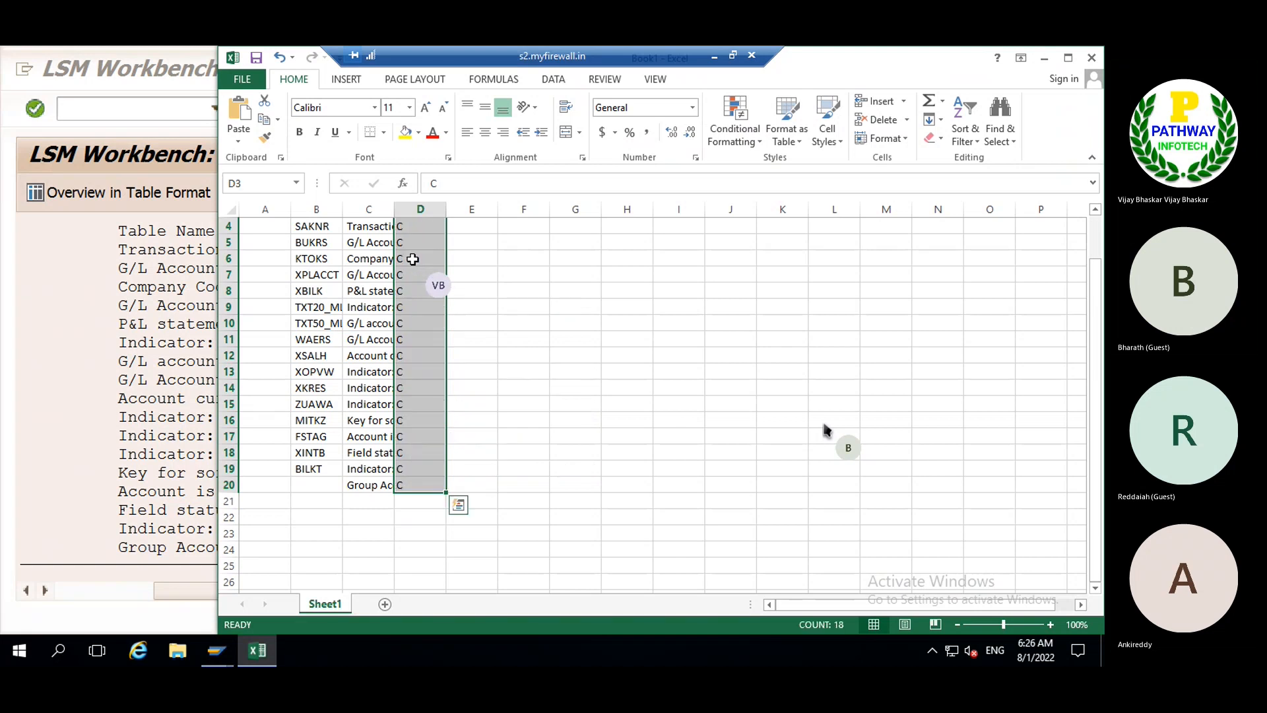
scroll(453, 285, up, 1)
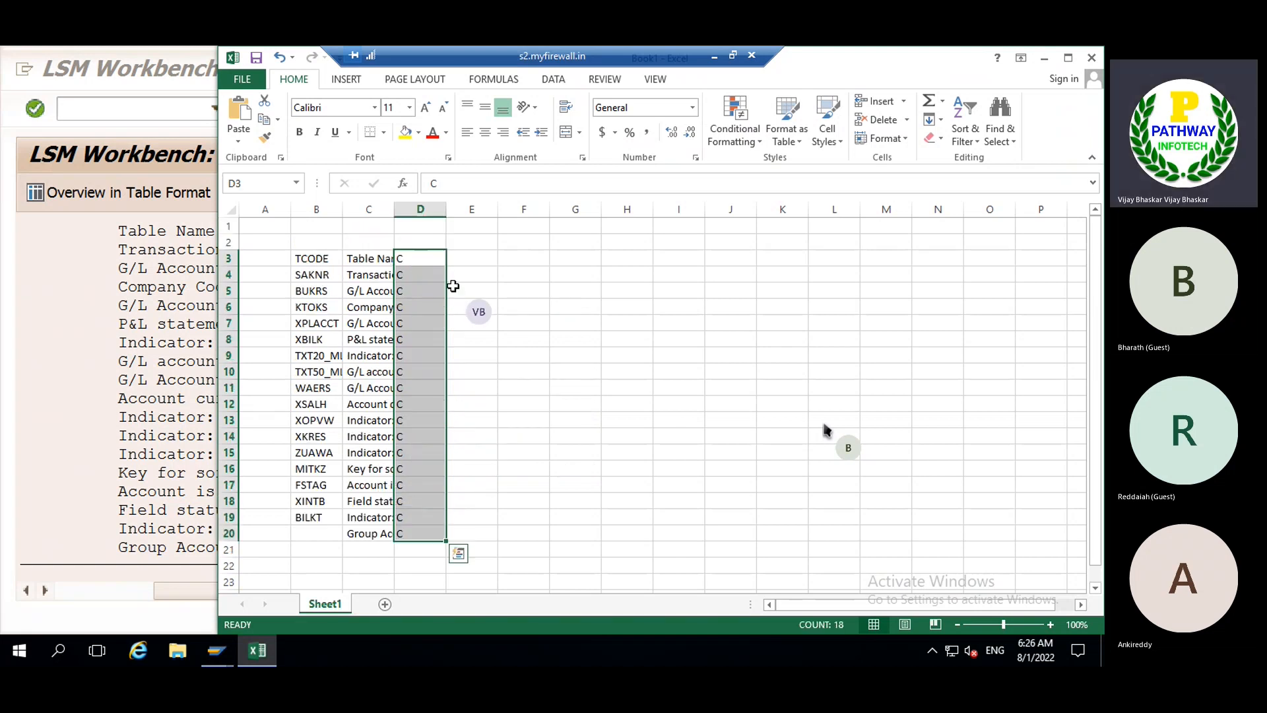
- Copy the target field length values for Table Name through Group Account Number from the SAP overview into Excel, starting at cell E3
click(472, 258)
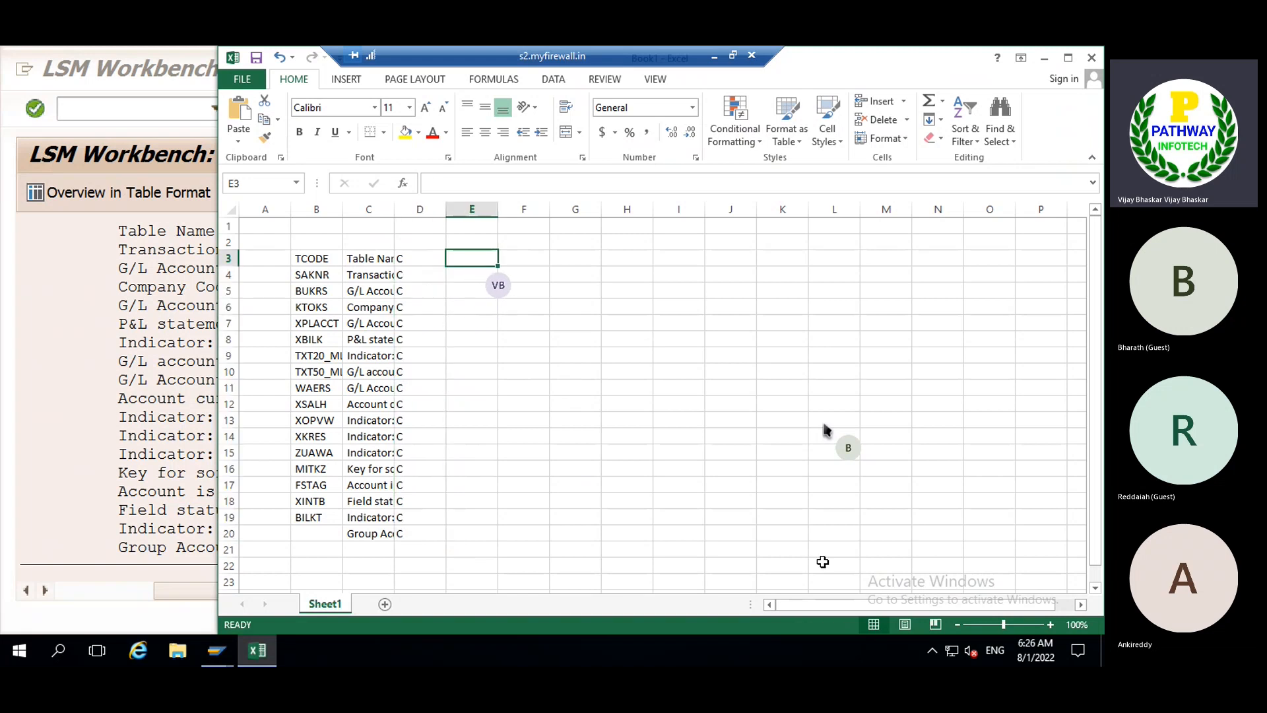
click(84, 361)
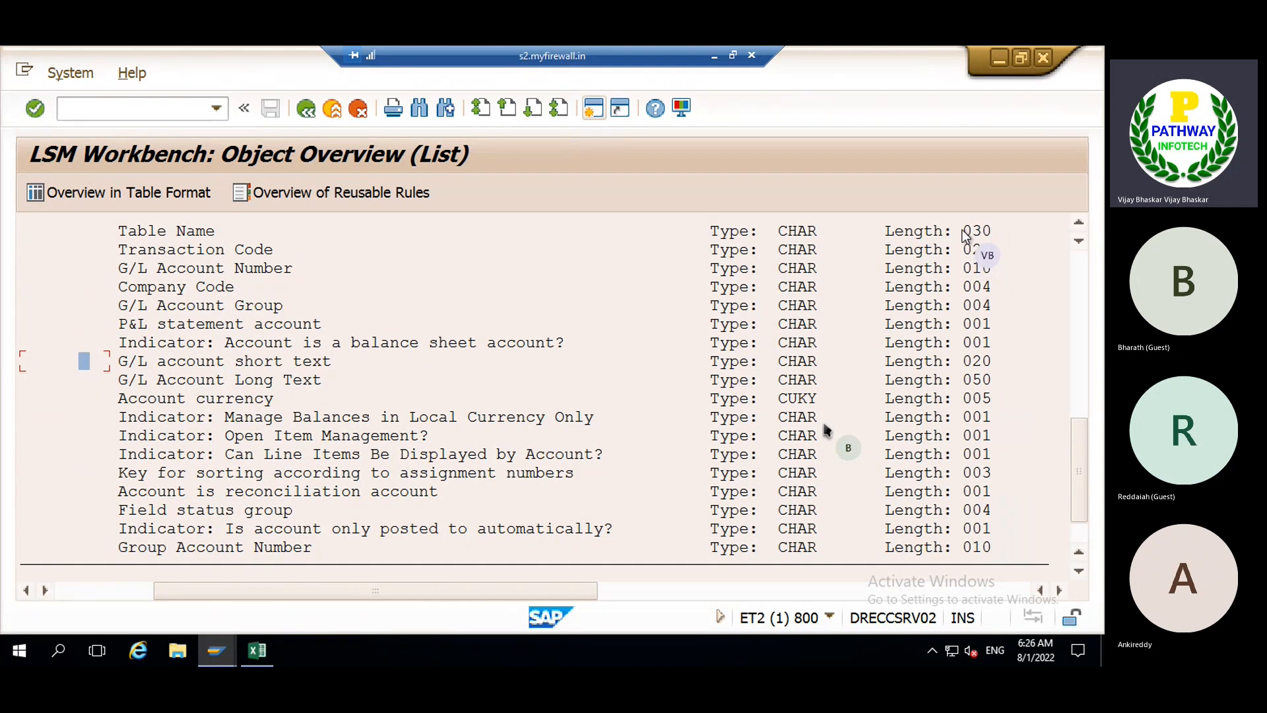
drag(967, 230, 1007, 551)
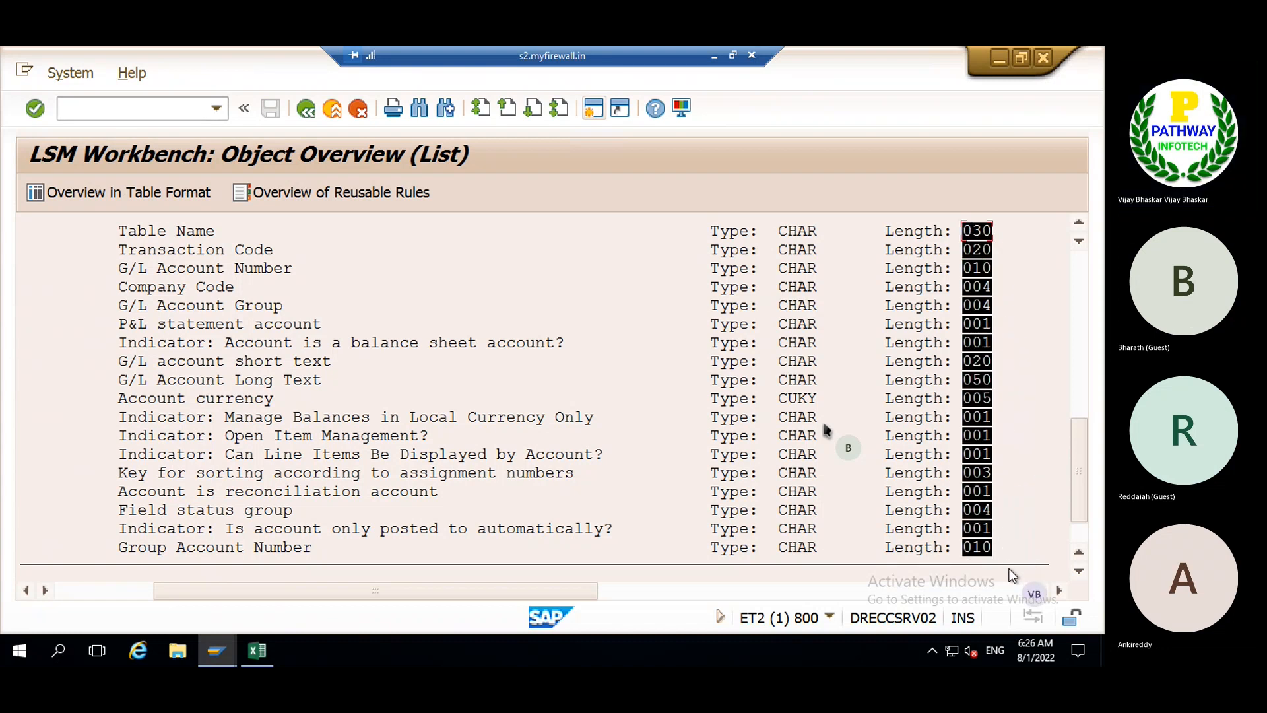
key(ctrl+c)
click(257, 650)
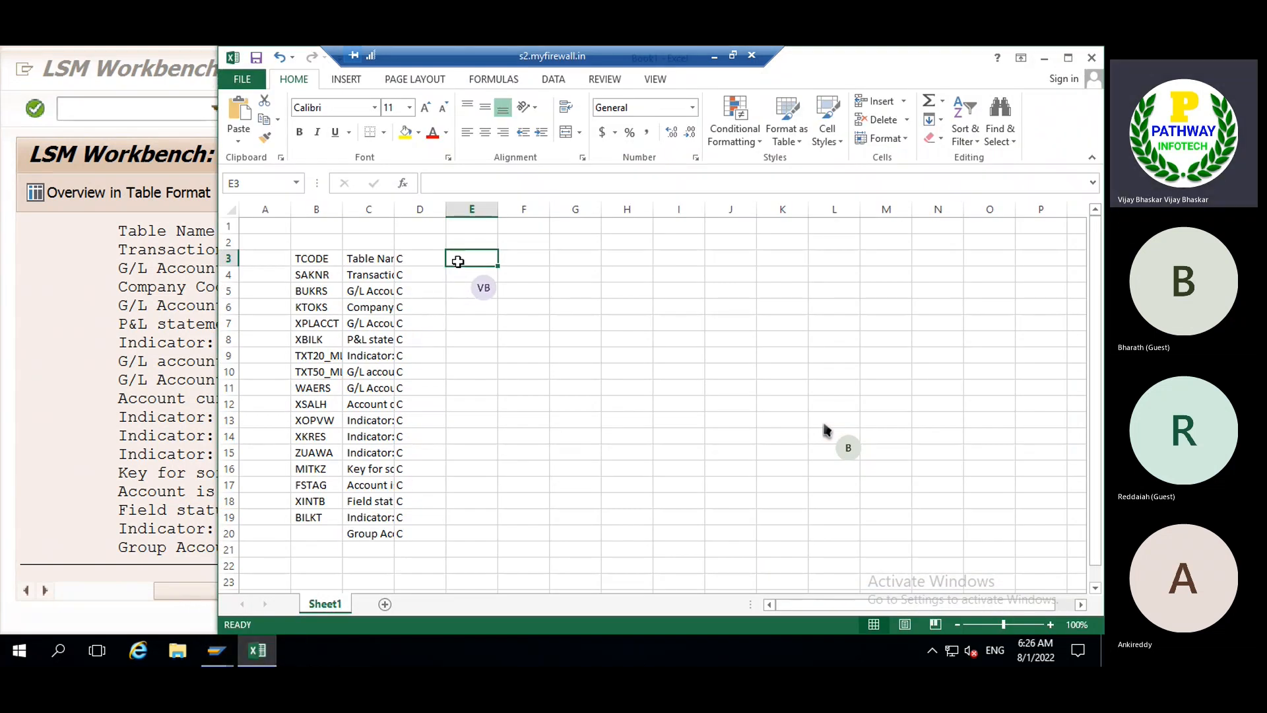
key(ctrl+v)
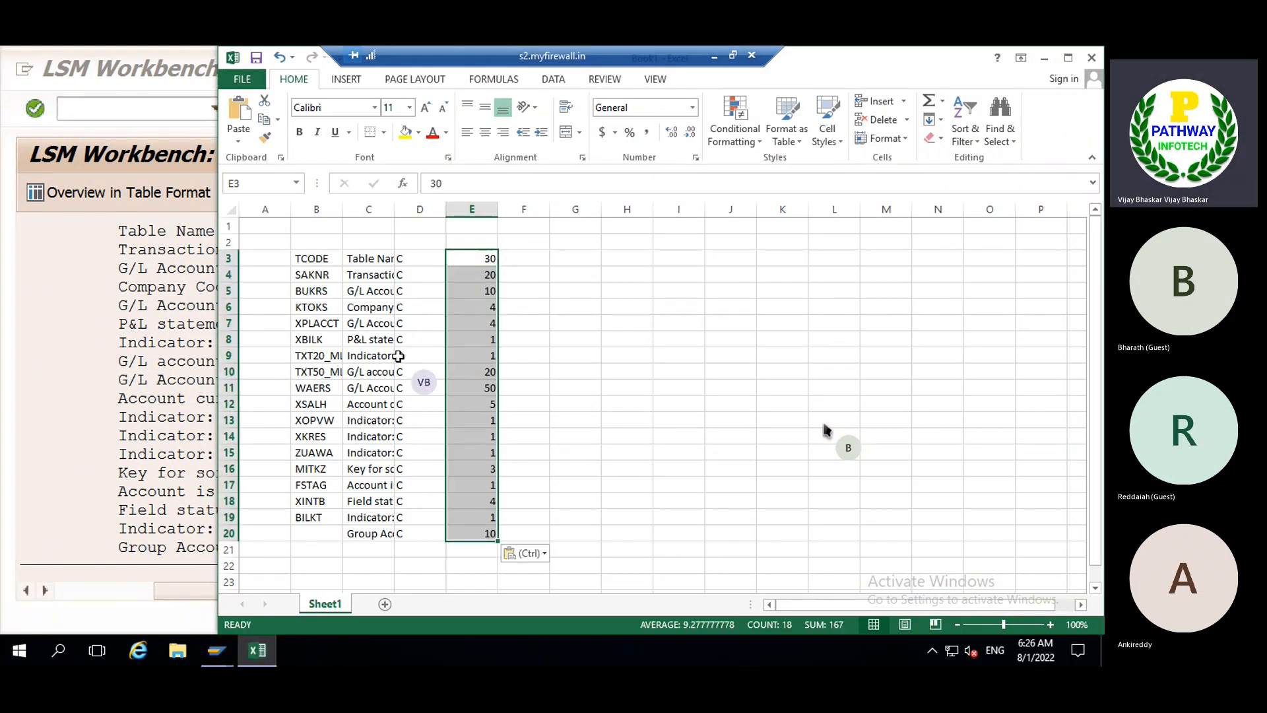
click(310, 533)
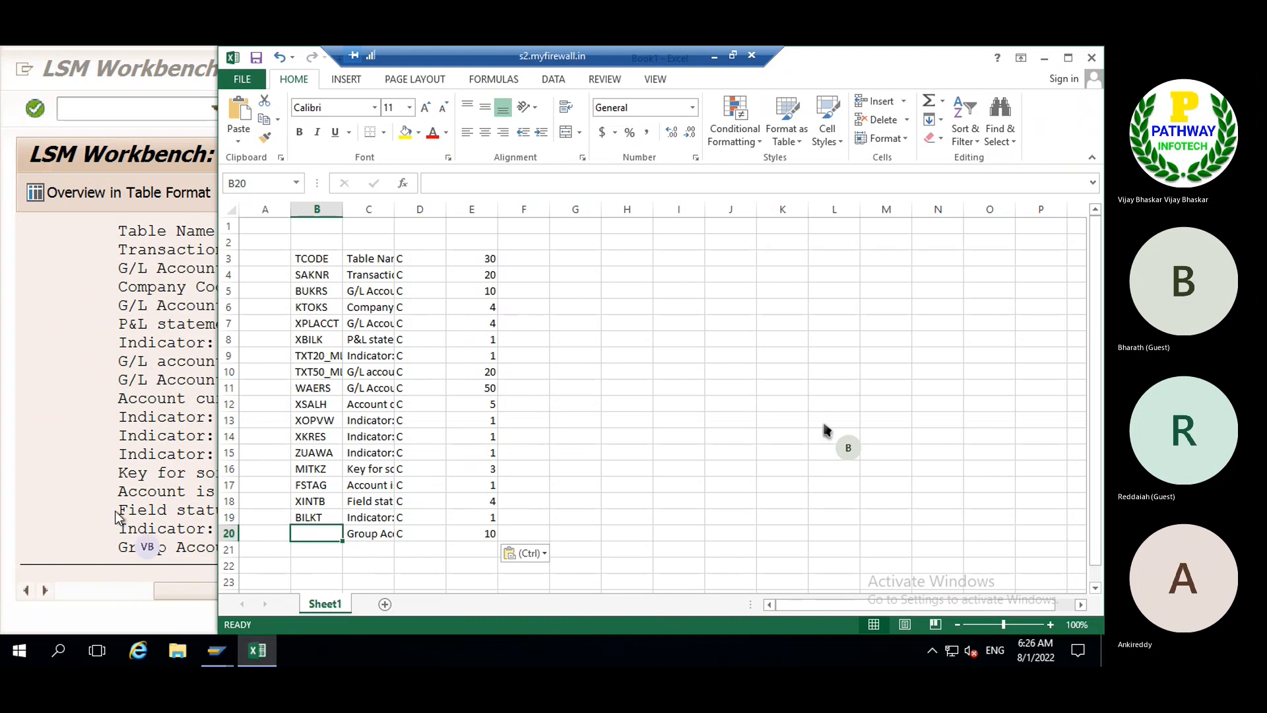
click(55, 474)
drag(176, 593, 73, 584)
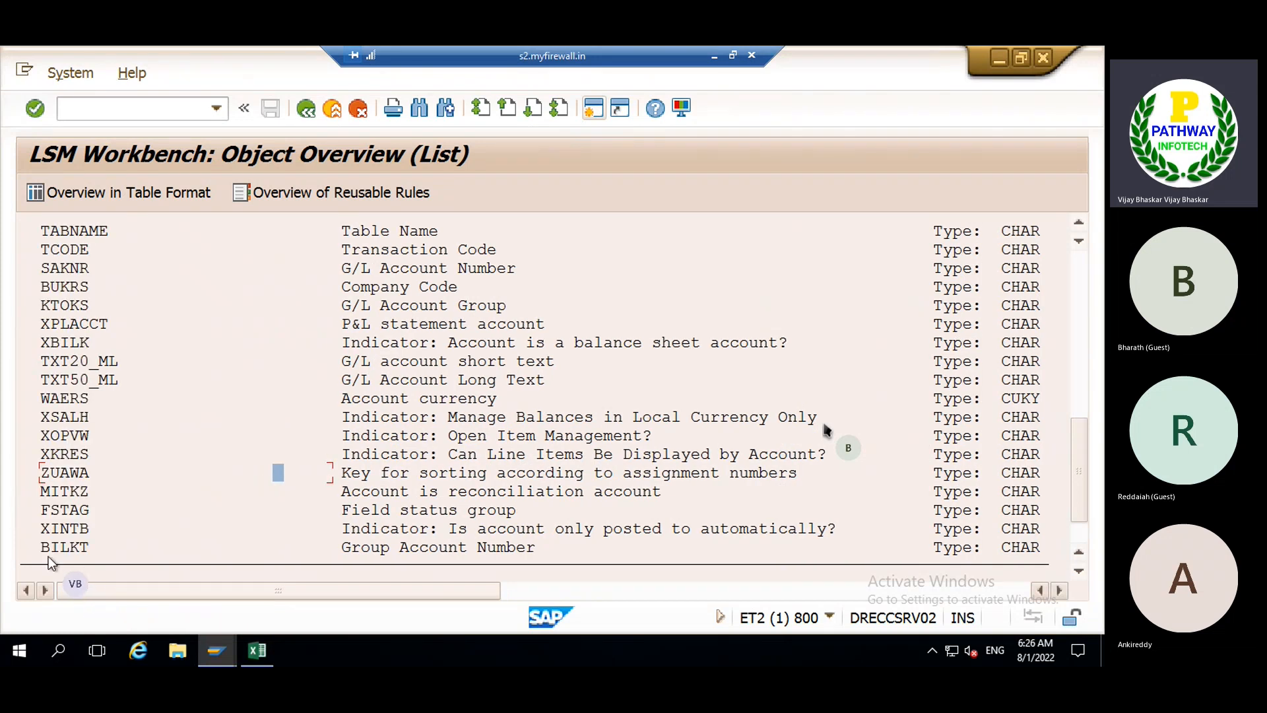
drag(32, 547, 91, 551)
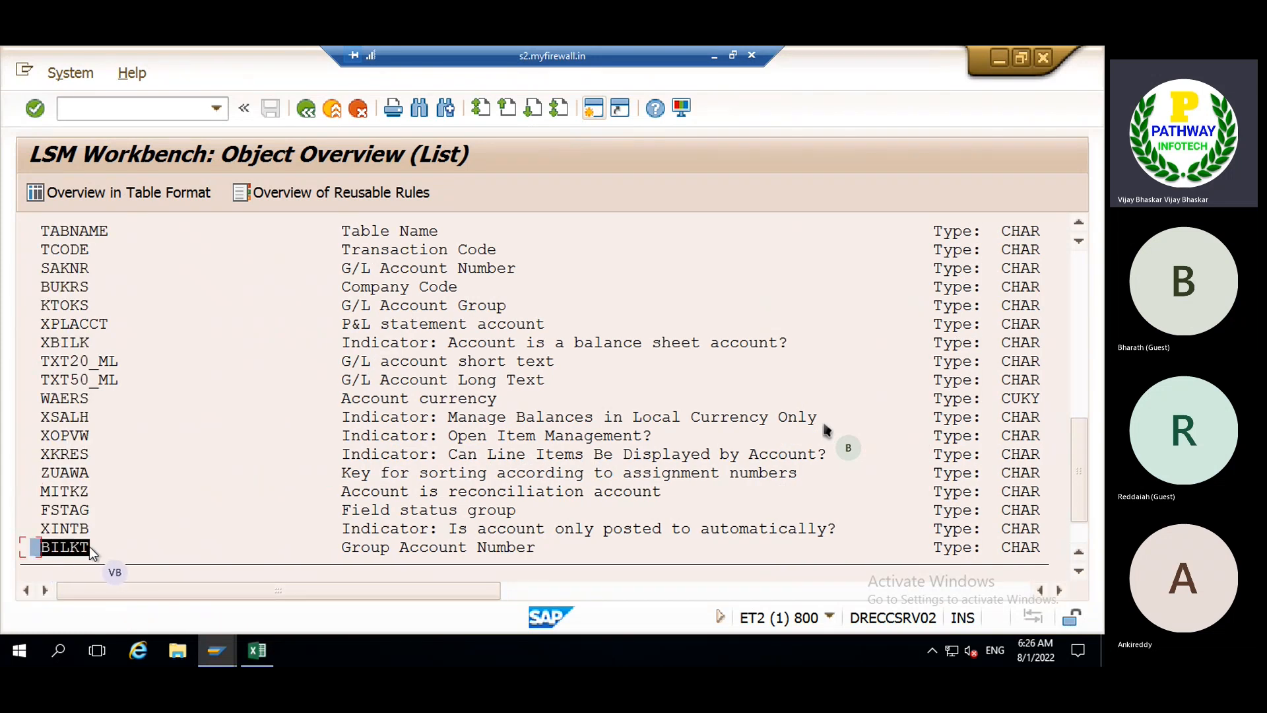
key(ctrl+c)
click(257, 650)
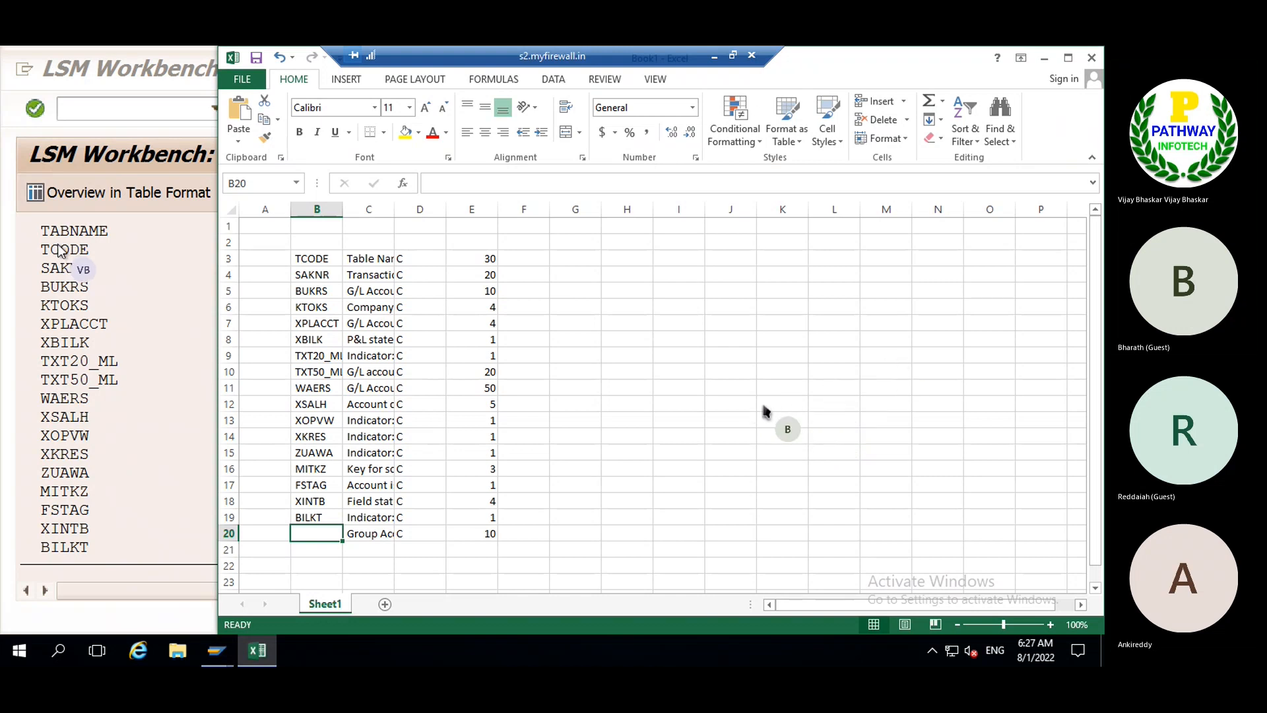
click(305, 242)
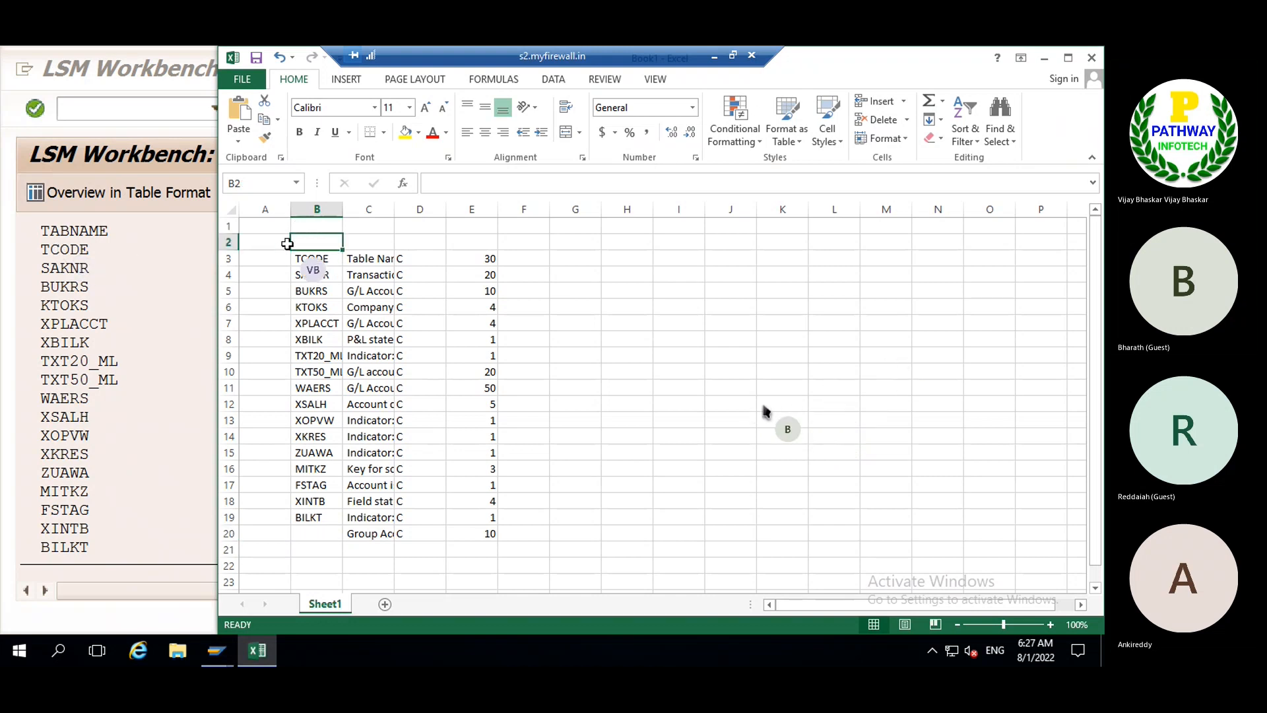
- Copy the target field names TABNAME through BILKT from the SAP object overview and paste them into Excel, overwriting column B from cell B3
click(114, 247)
key(ctrl+y)
drag(40, 226, 148, 554)
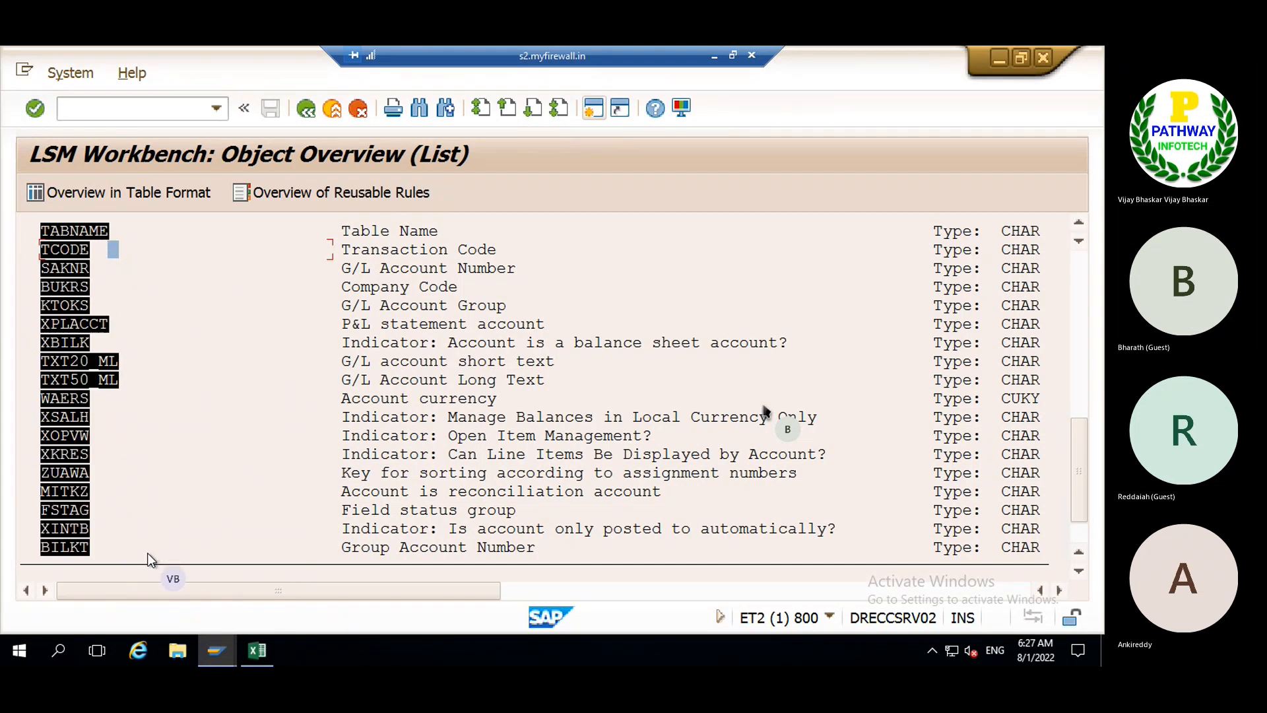
key(ctrl+c)
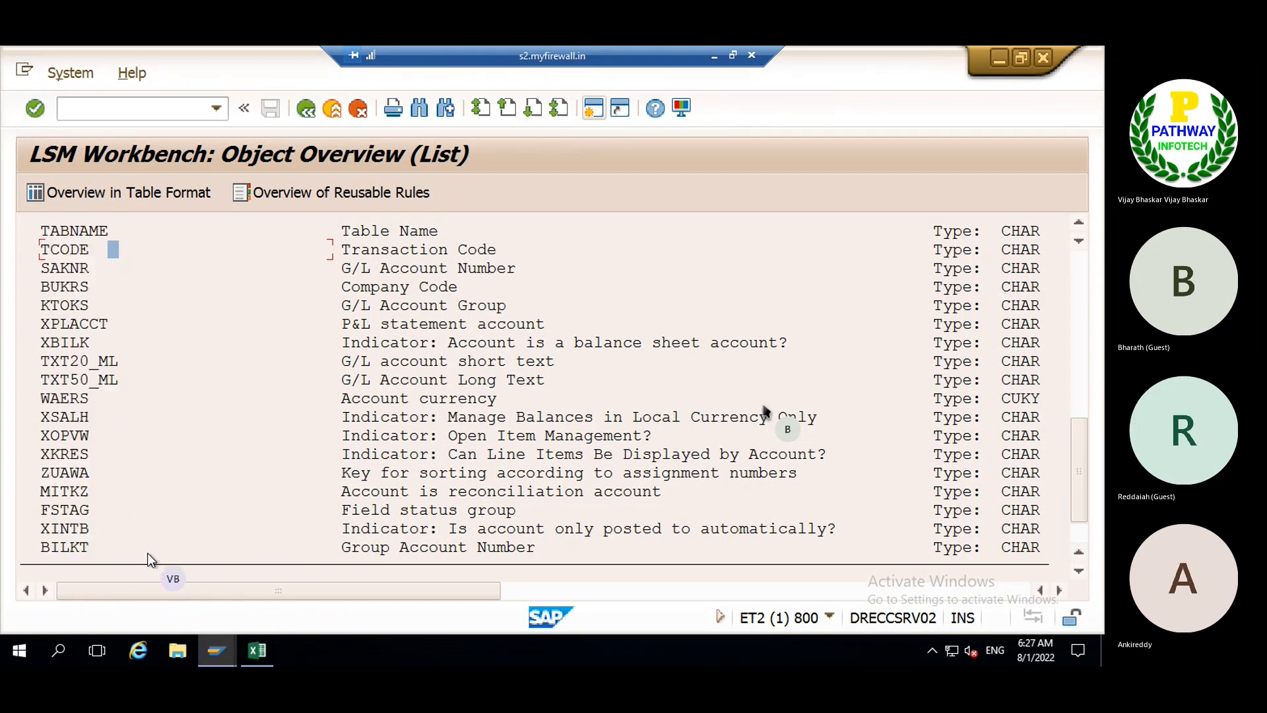
click(257, 651)
click(310, 257)
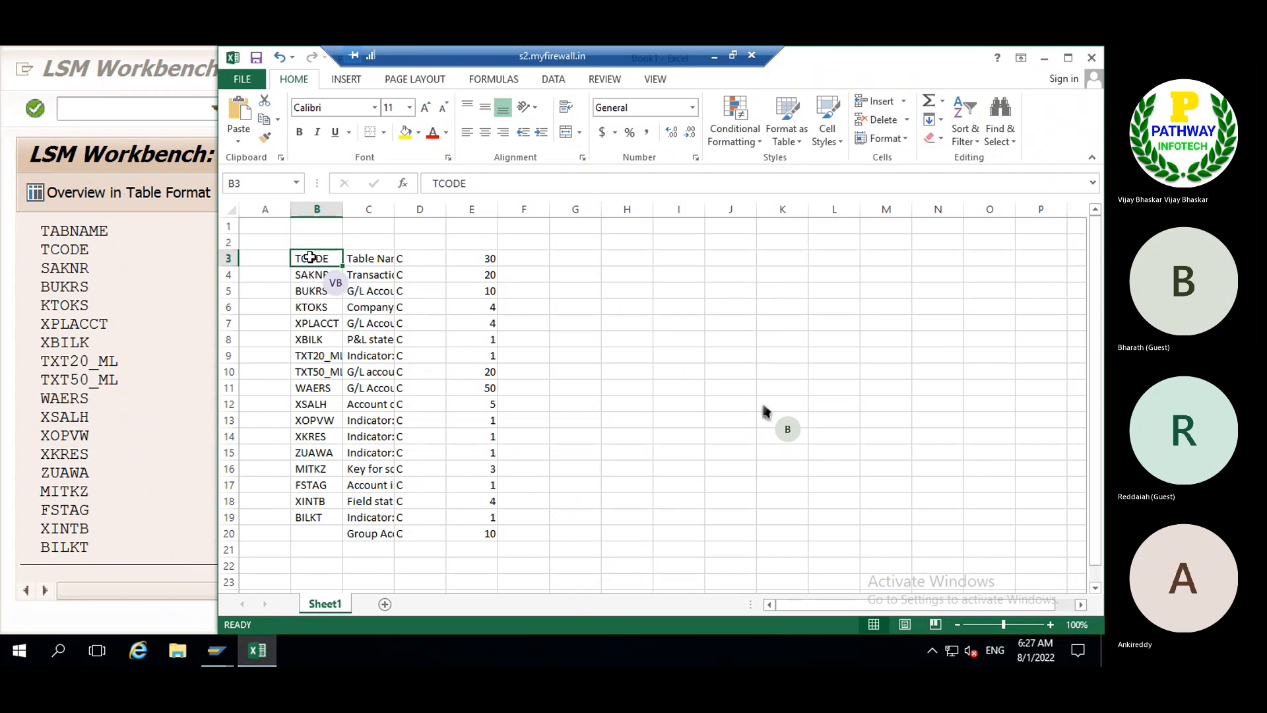
key(ctrl+v)
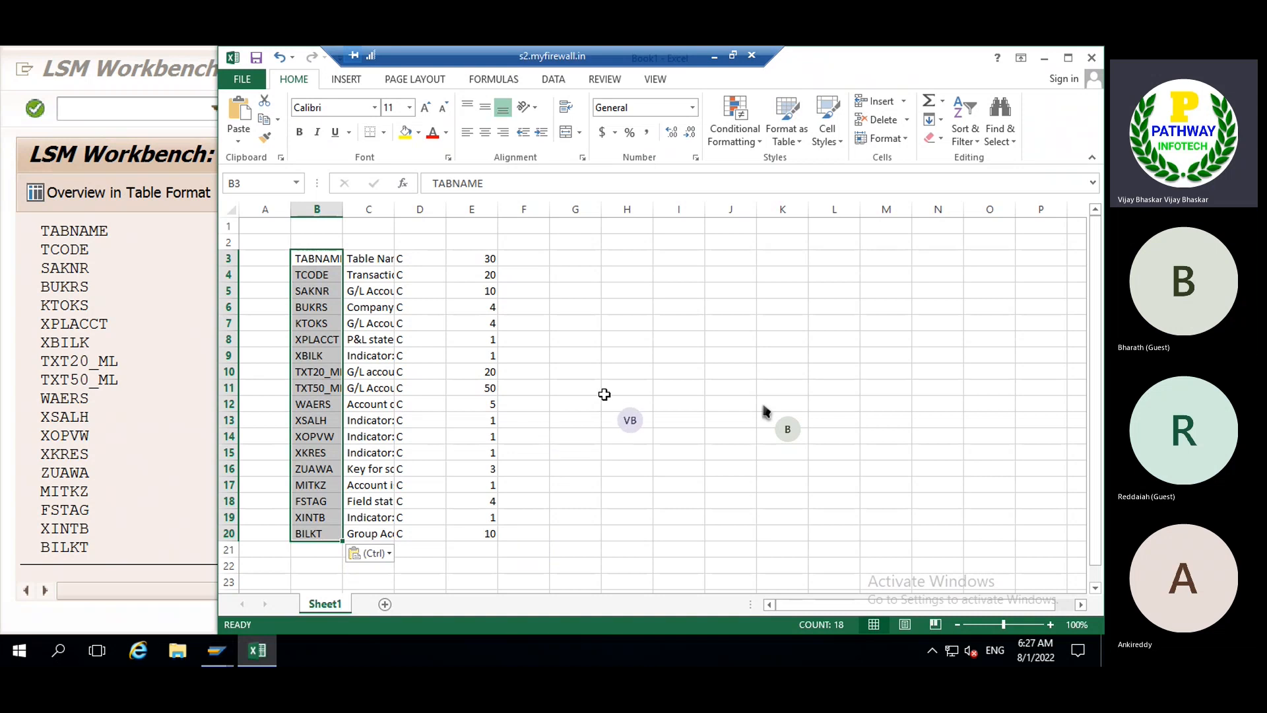
click(580, 388)
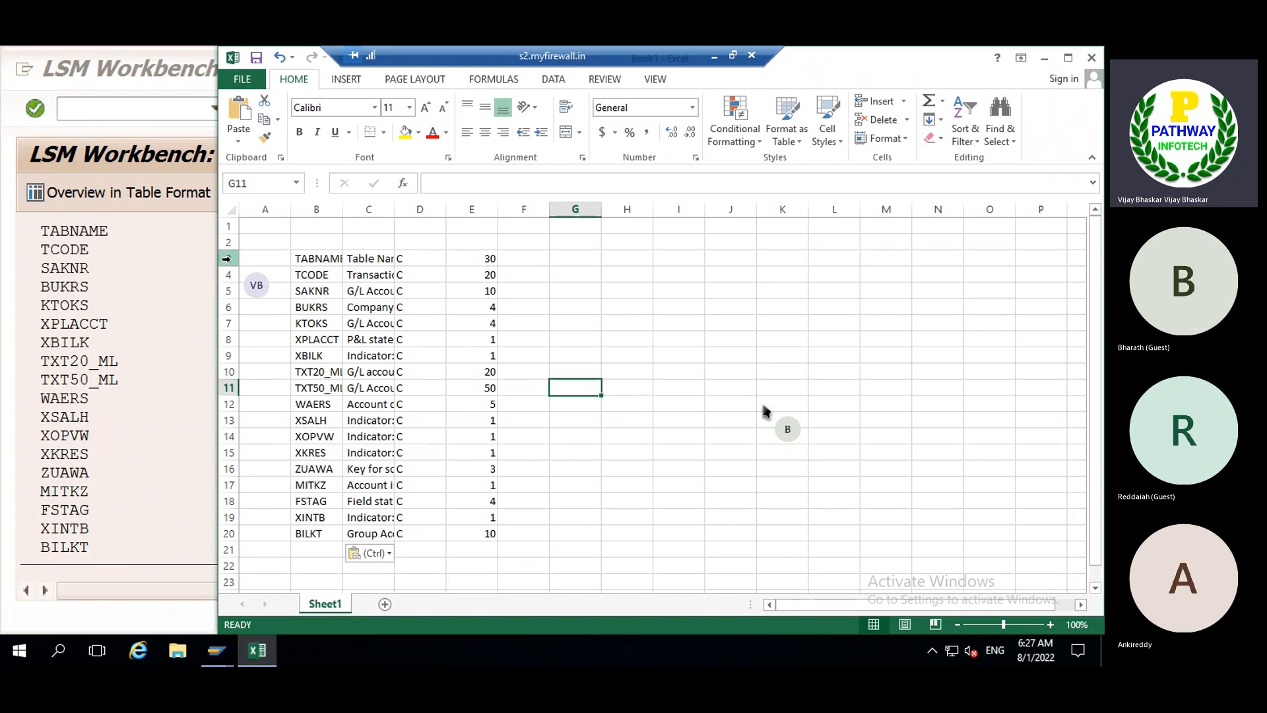
- Widen column C to fit the full field descriptions
click(230, 259)
drag(230, 259, 230, 277)
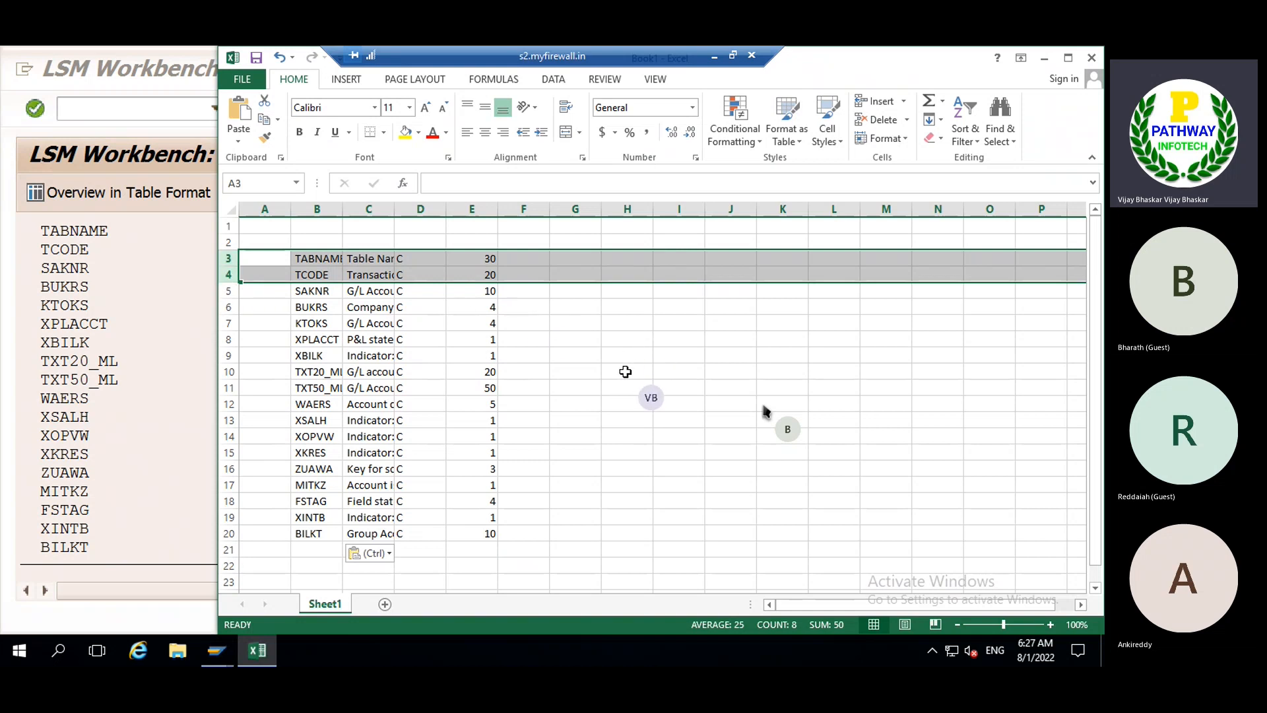
double_click(391, 208)
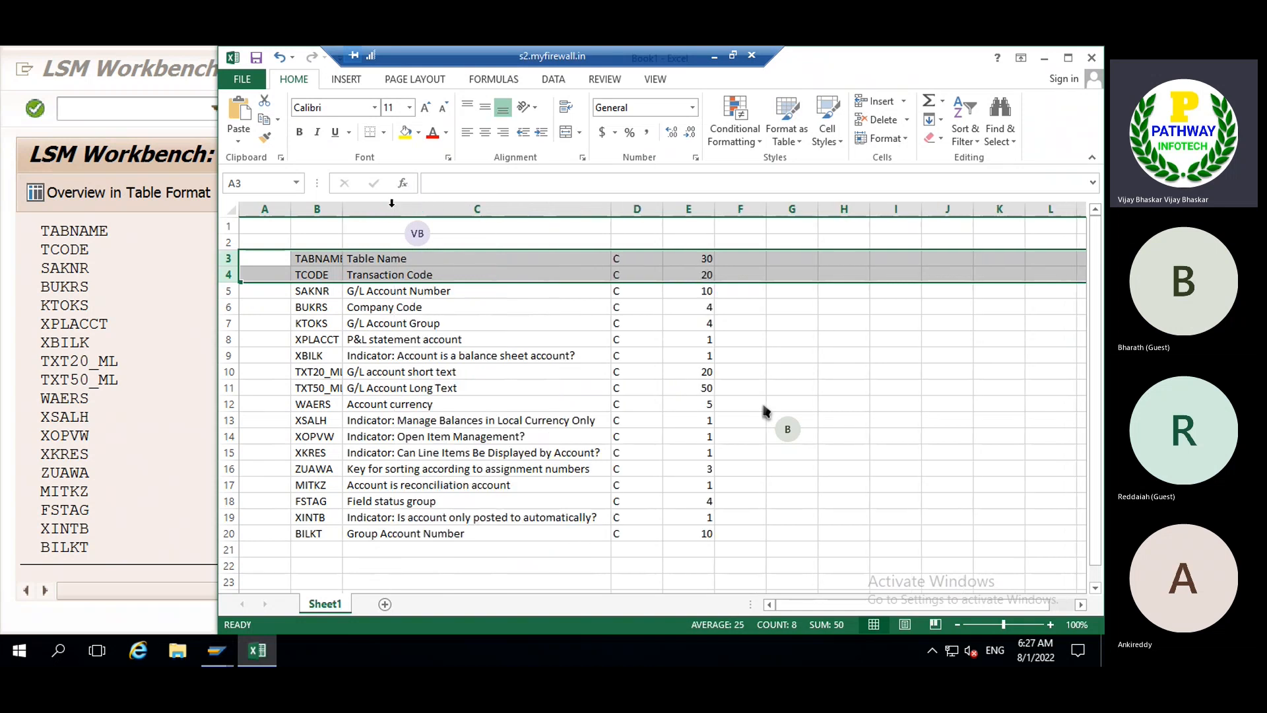
click(391, 209)
- Copy the field names and descriptions in B5:C21, starting at SAKNR, and add a new worksheet for them
click(326, 291)
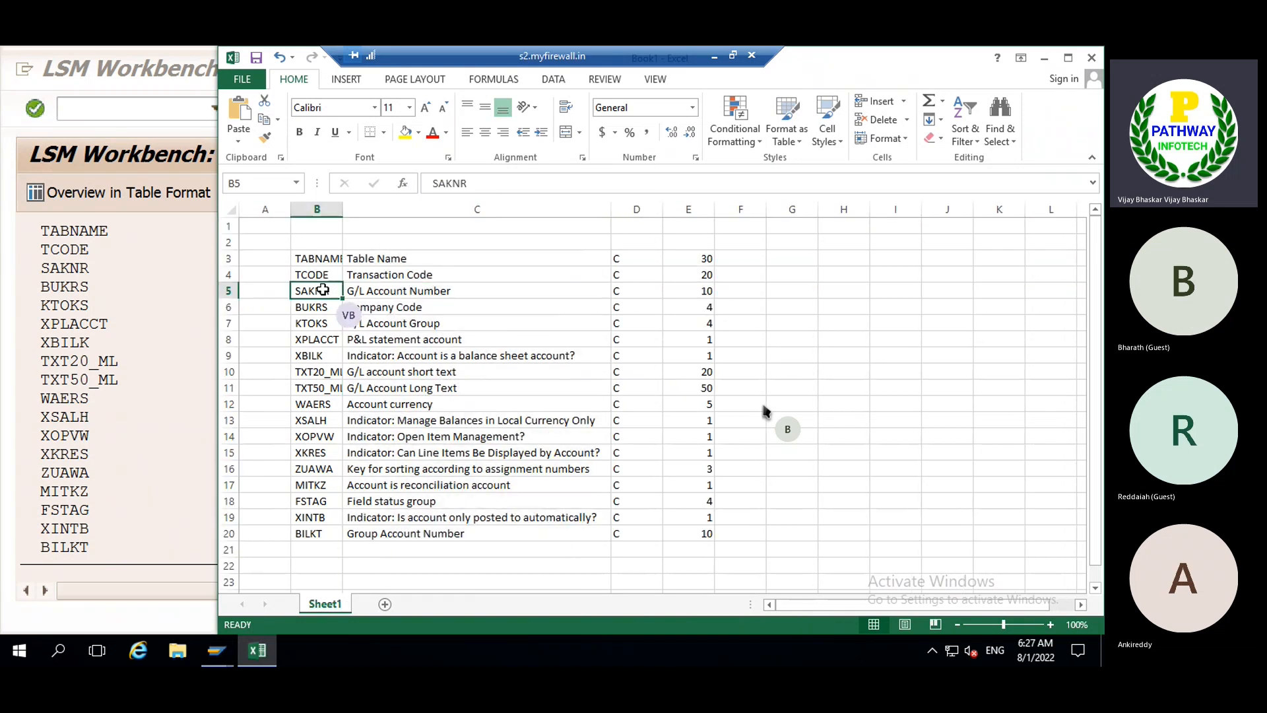
click(225, 291)
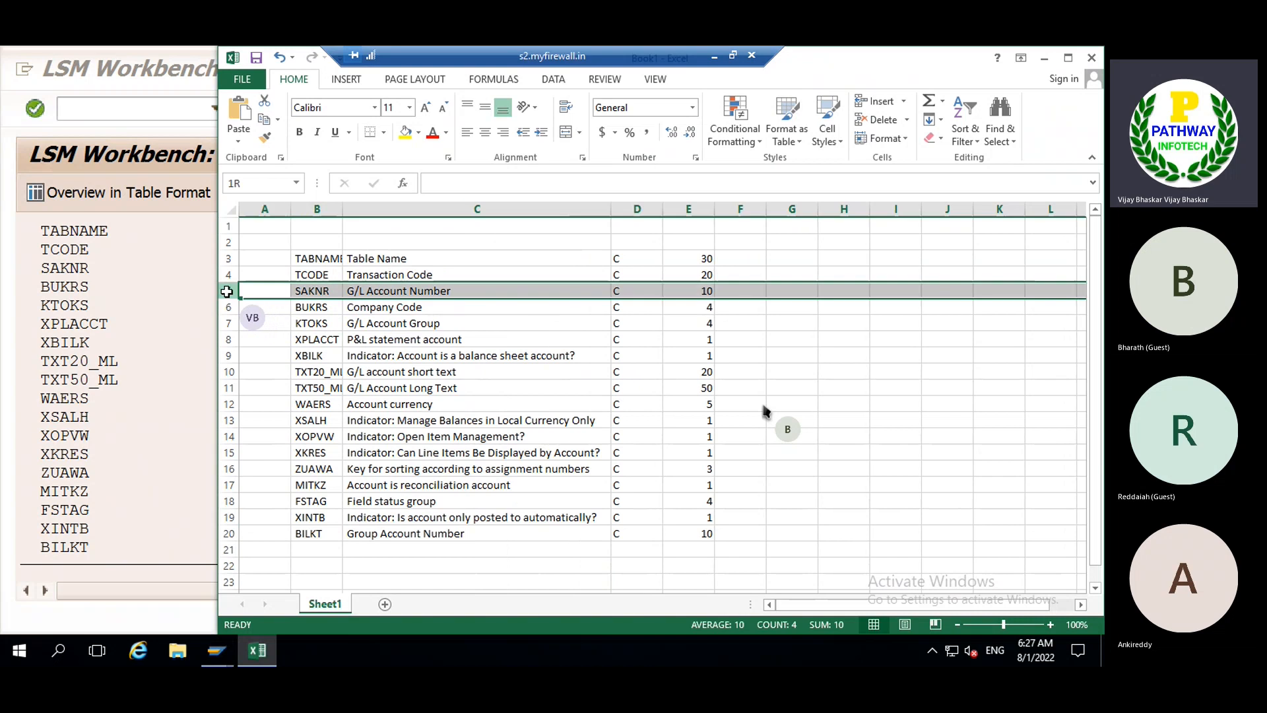
click(304, 292)
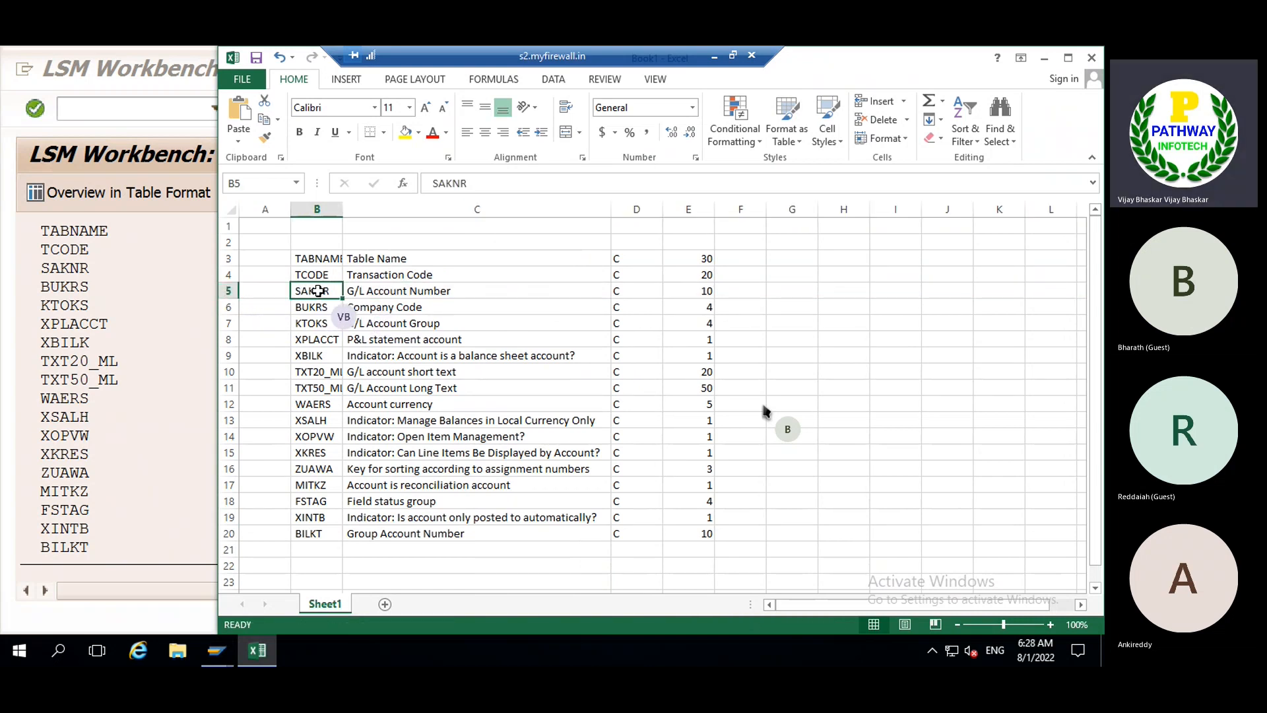
drag(304, 291, 530, 545)
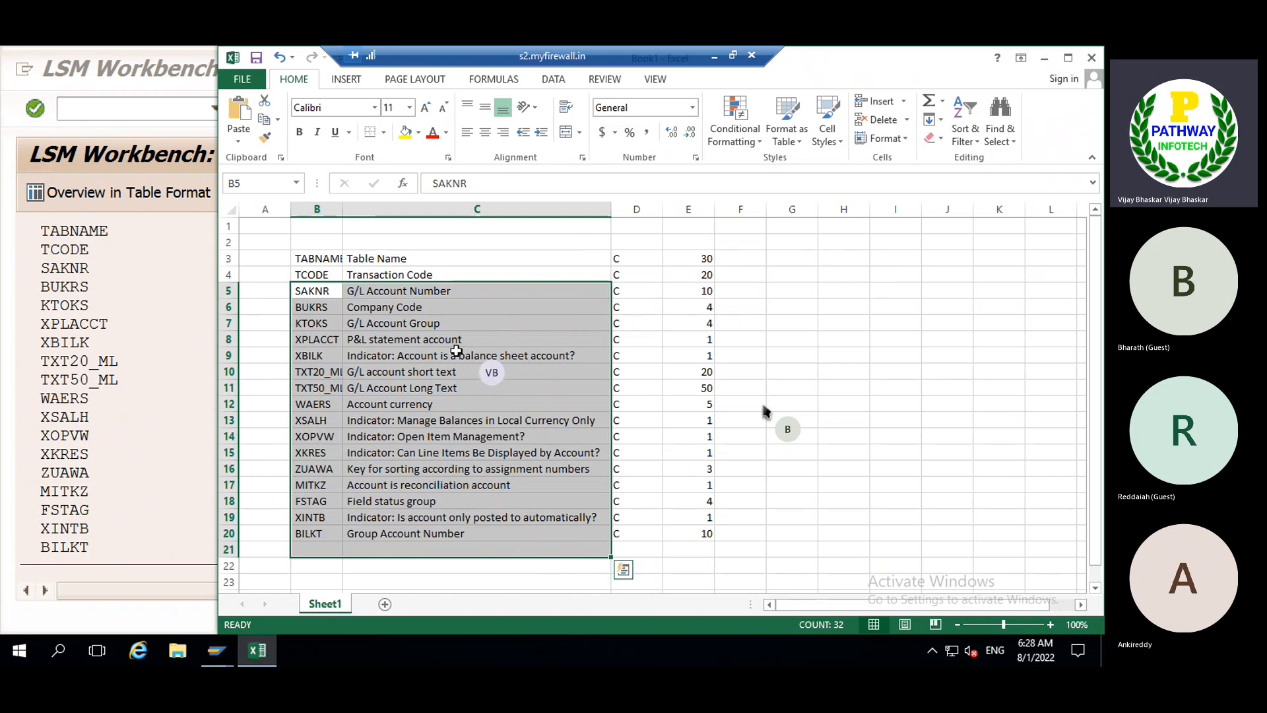
right_click(400, 353)
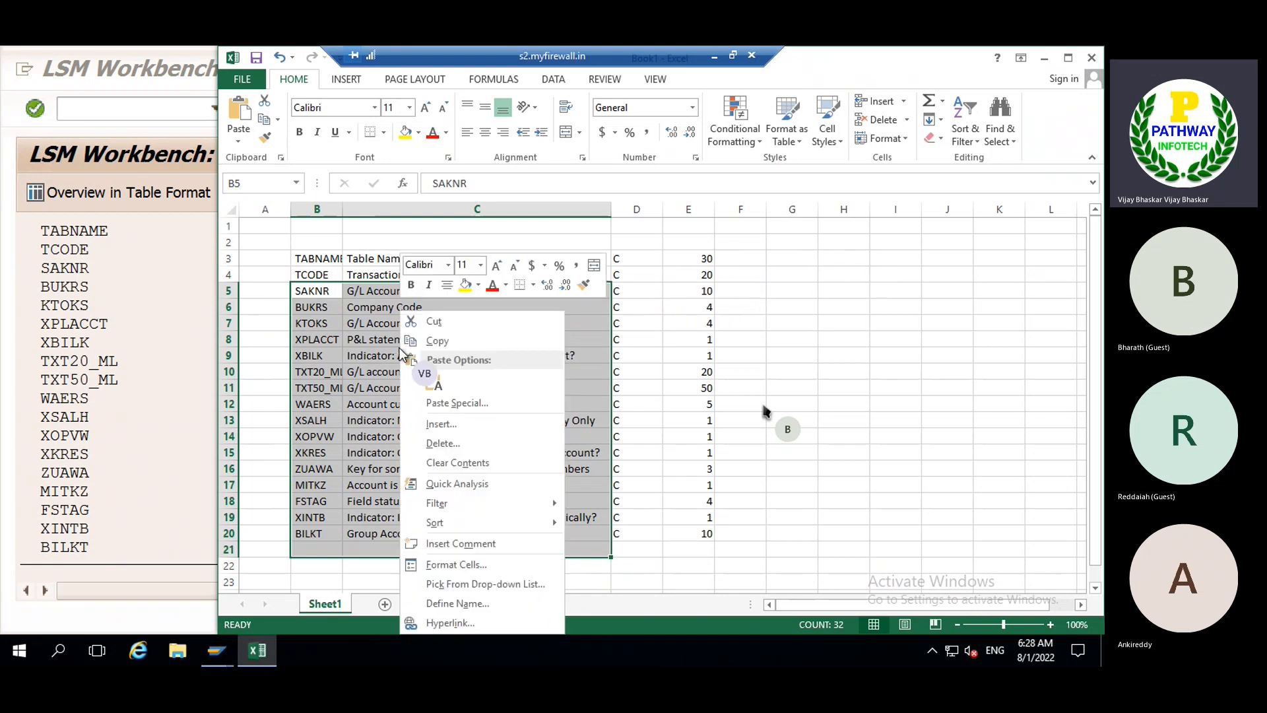
click(436, 341)
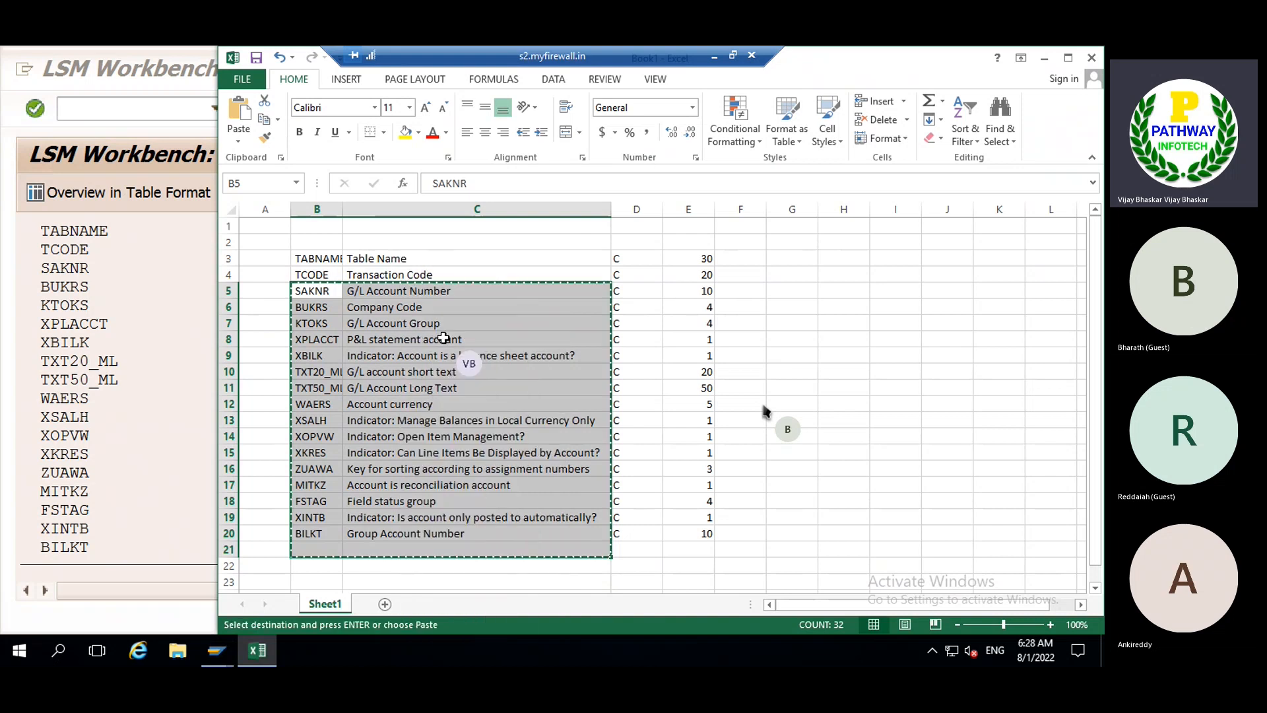
click(386, 605)
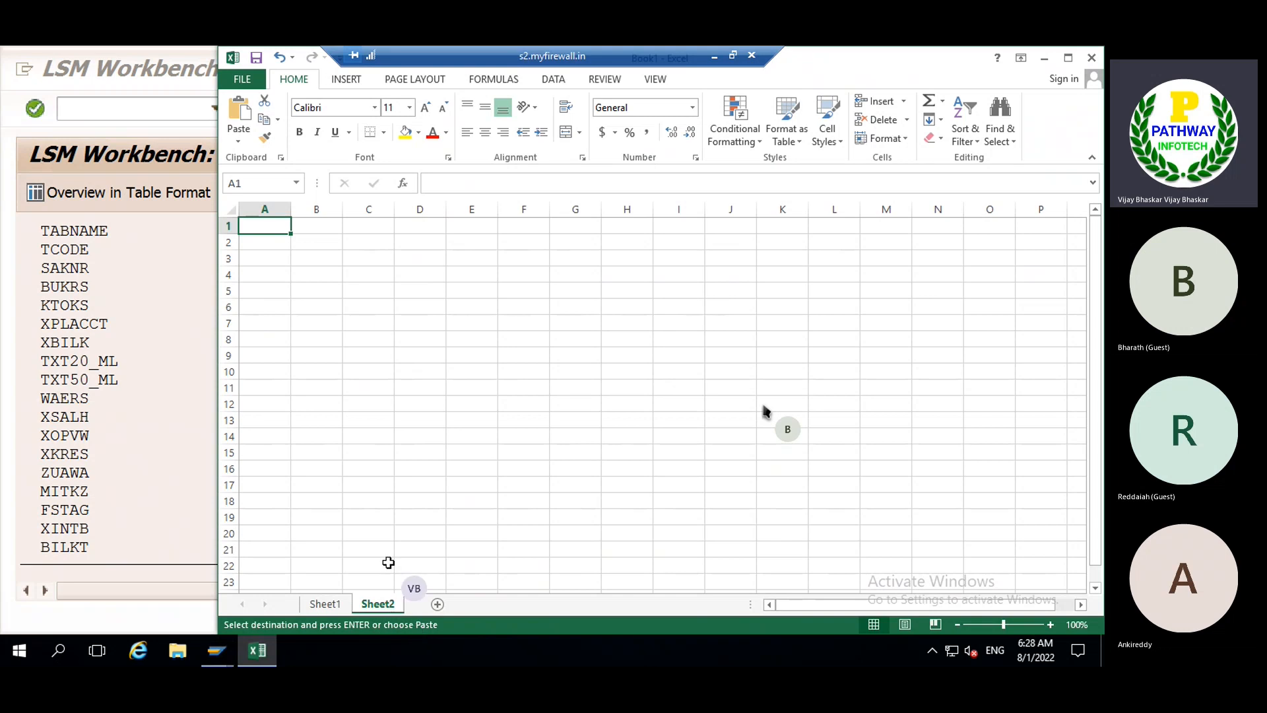
- Paste the copied field names and descriptions transposed at A1 of Sheet2, and auto-fit all column widths
right_click(257, 226)
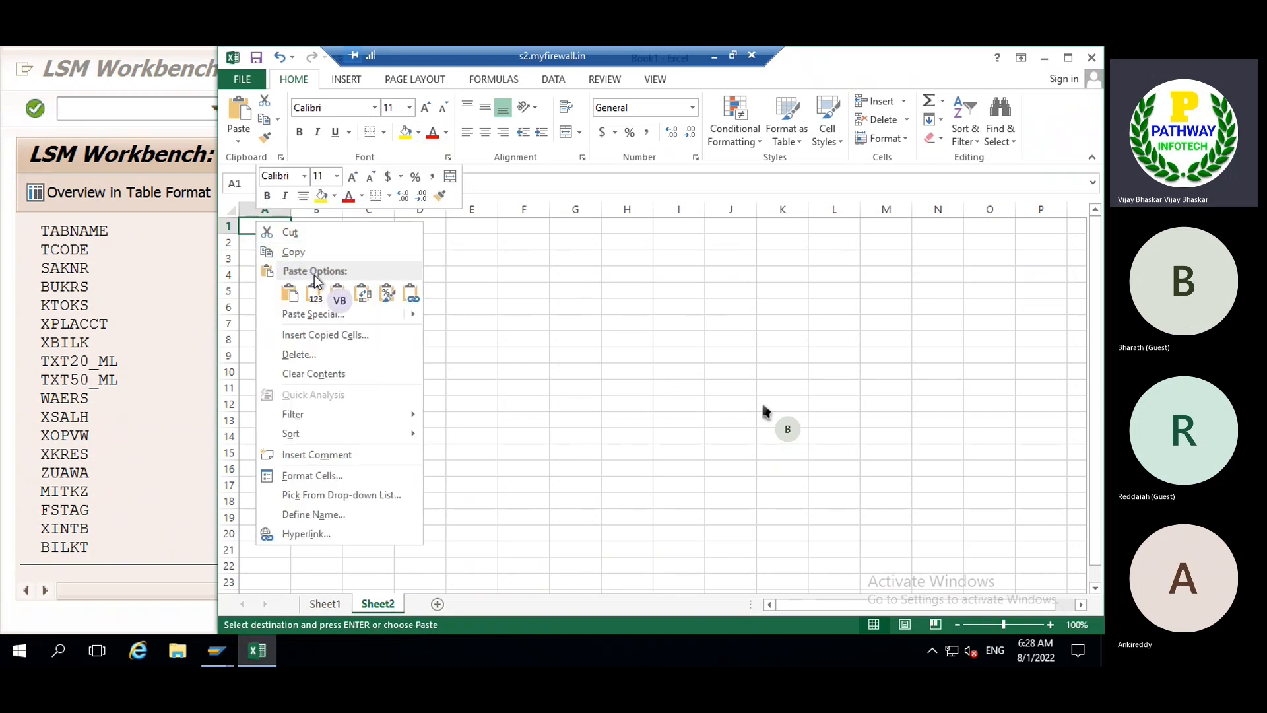
mouse_move(325, 316)
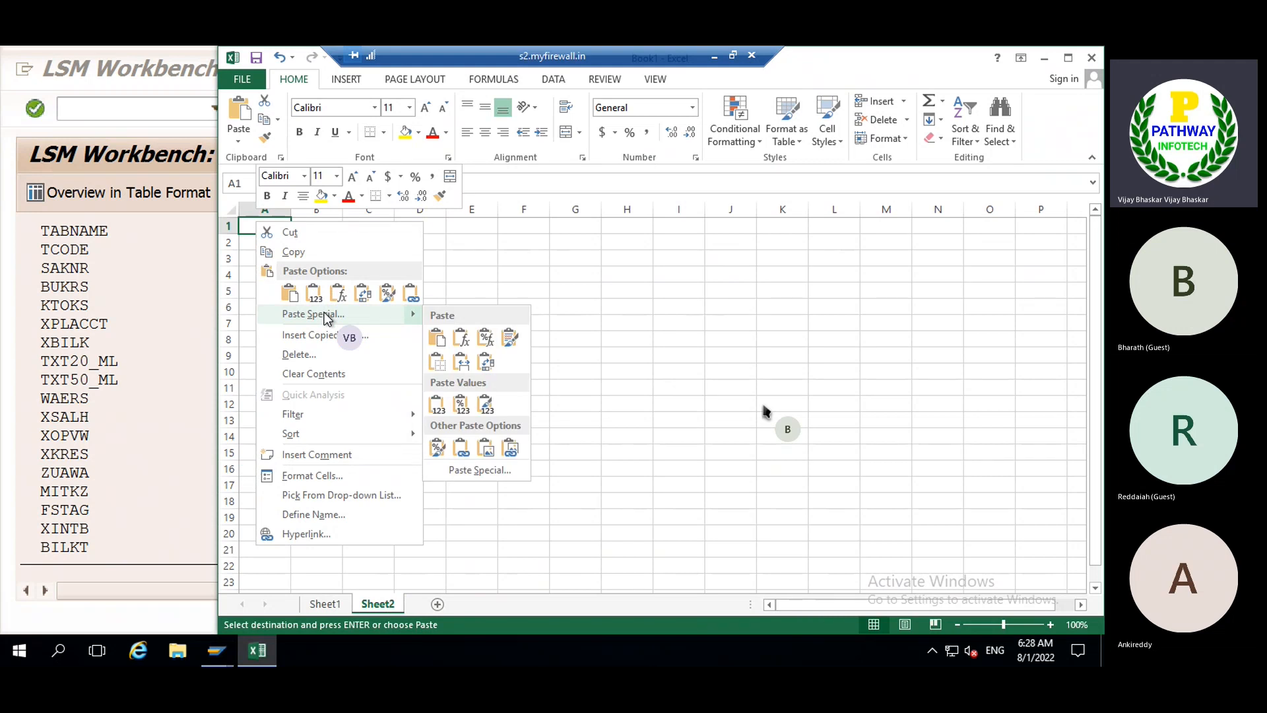
click(325, 316)
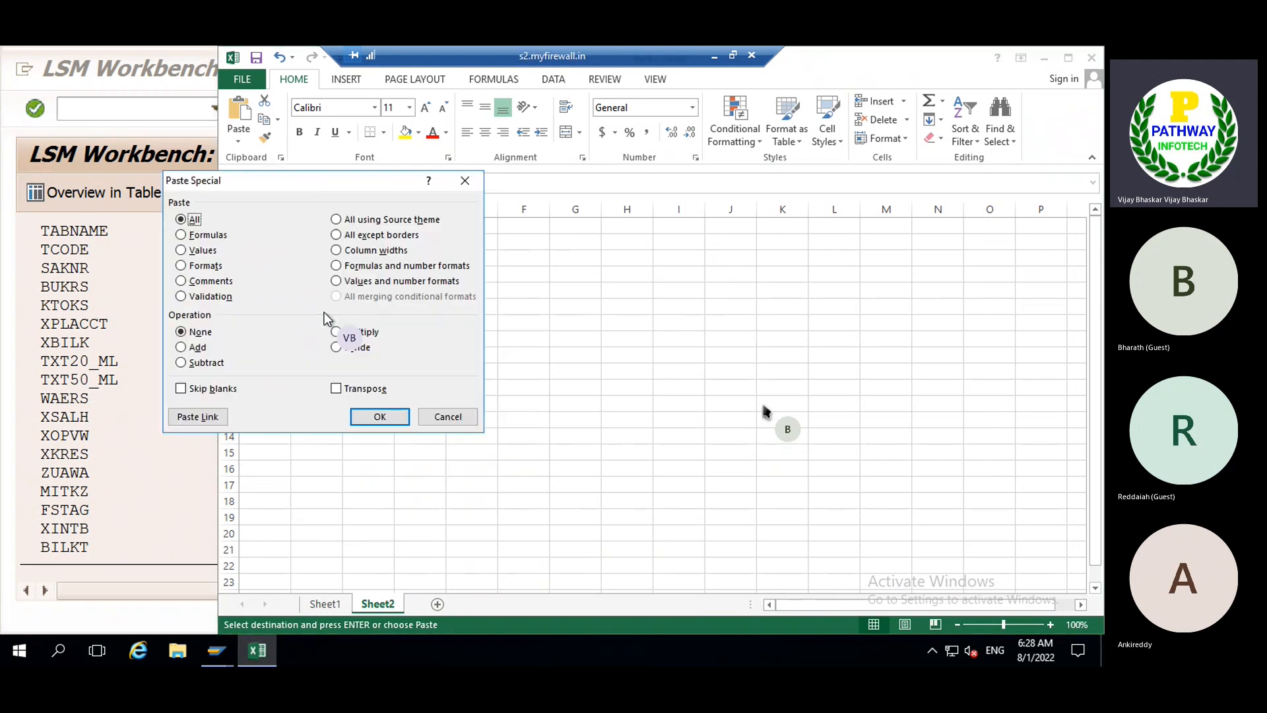
click(336, 390)
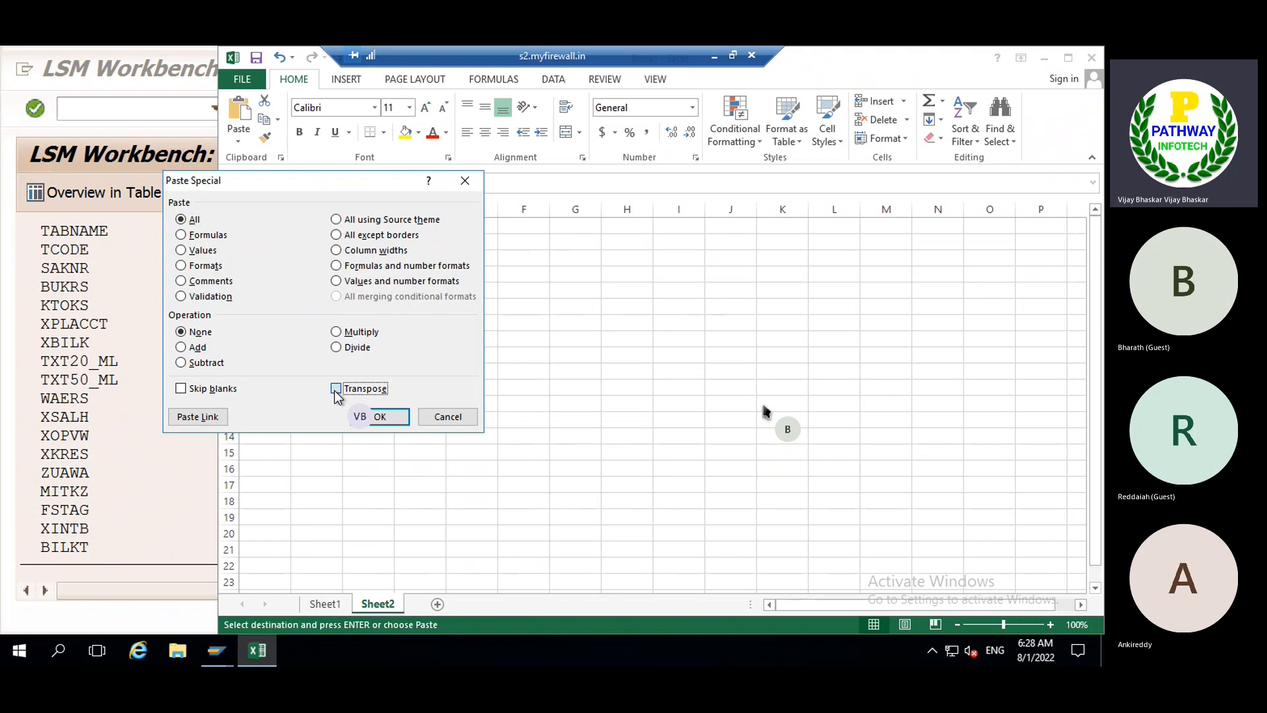
click(382, 418)
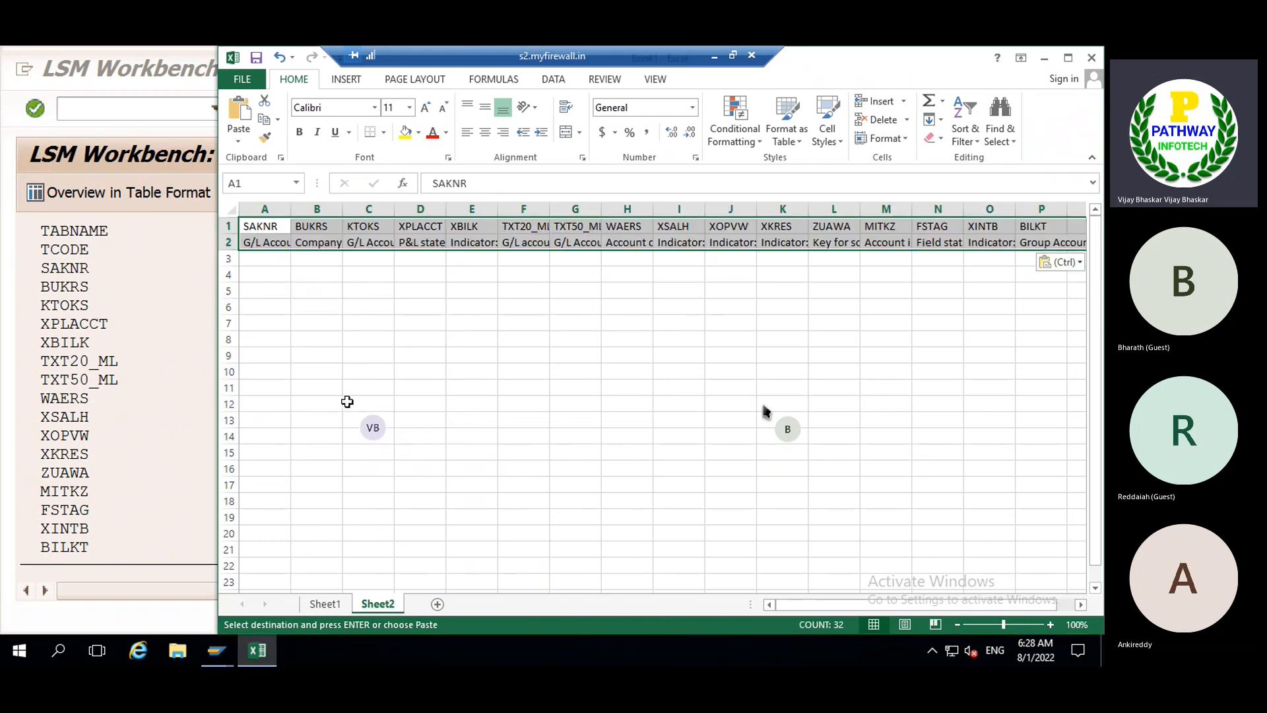
click(227, 209)
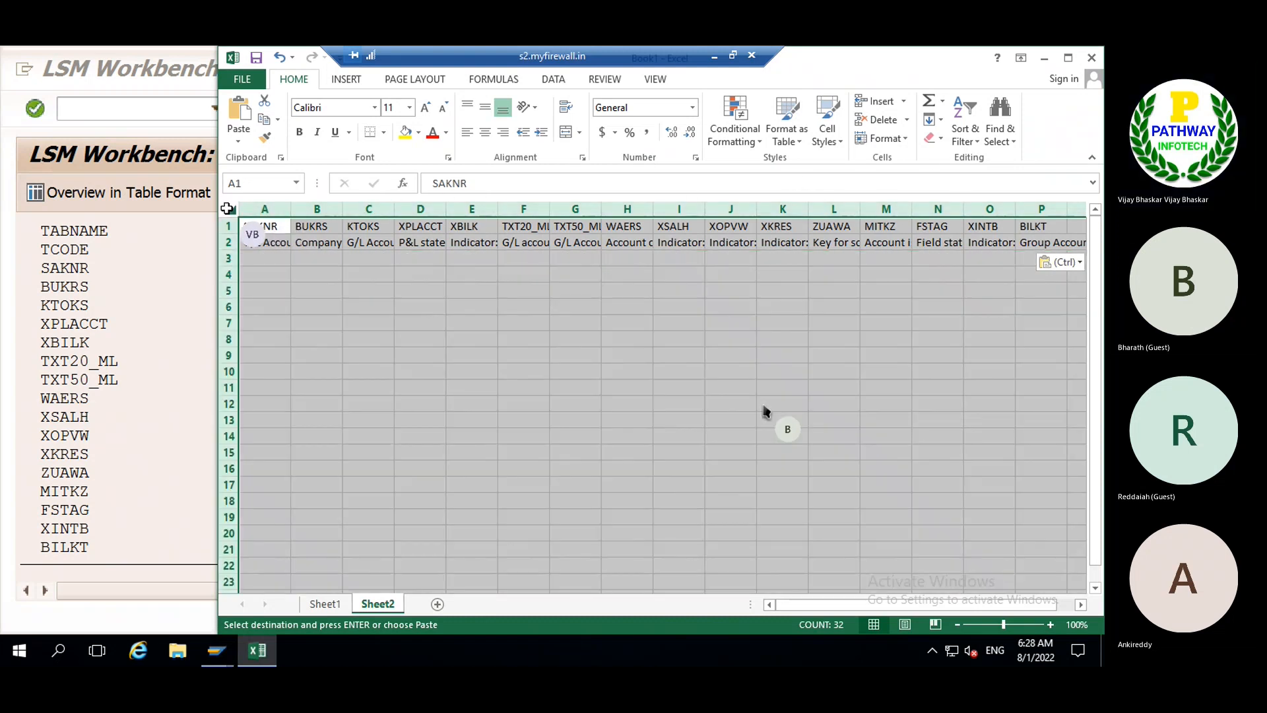
double_click(291, 204)
click(293, 257)
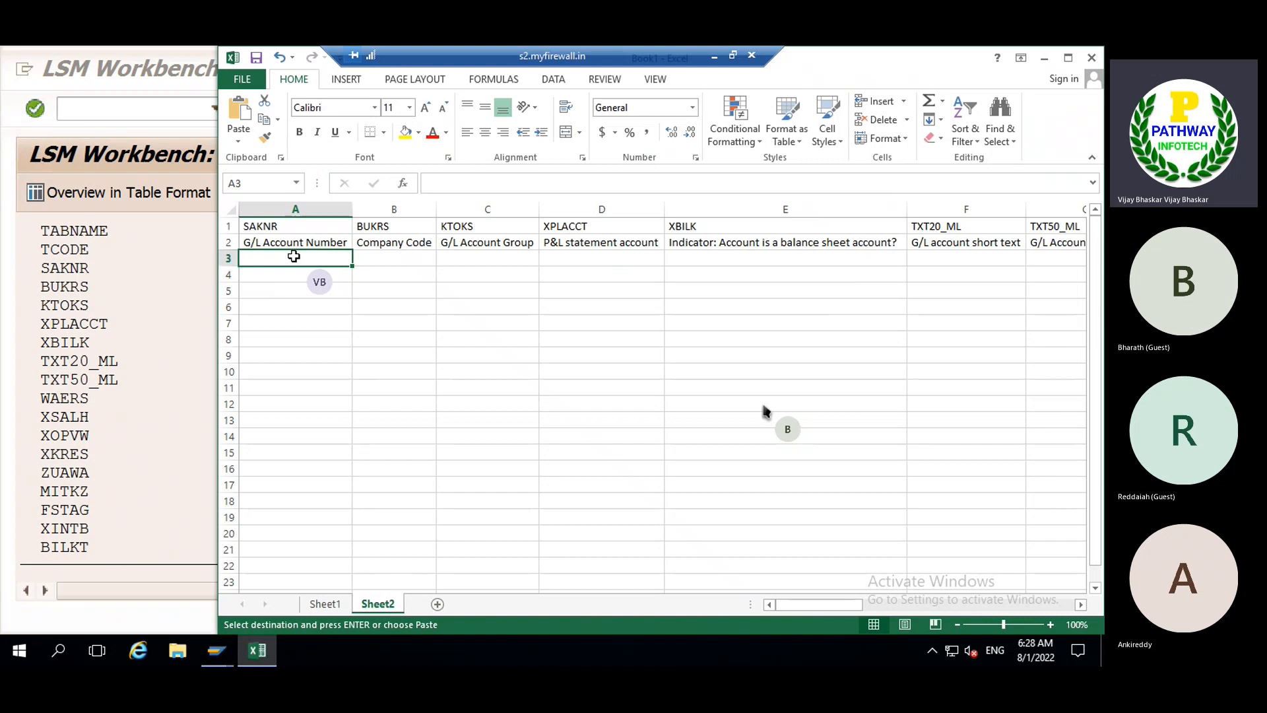
text(1000)
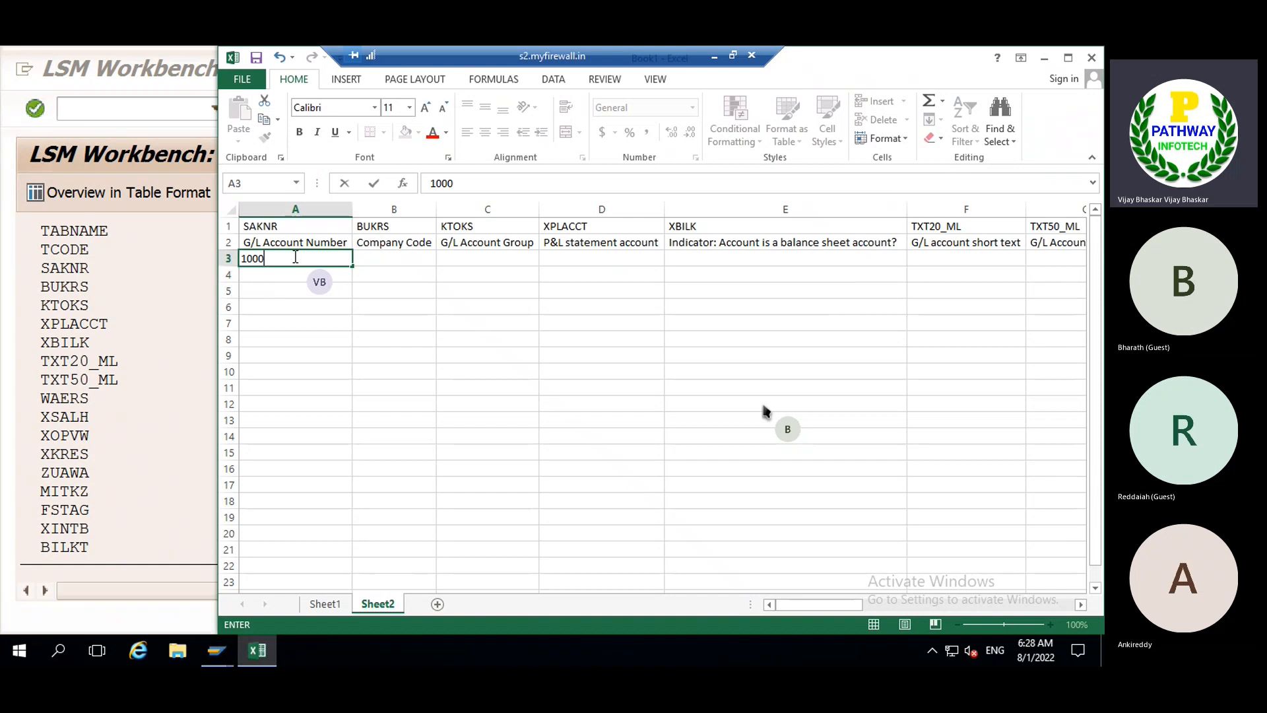
text(9)
key(Return)
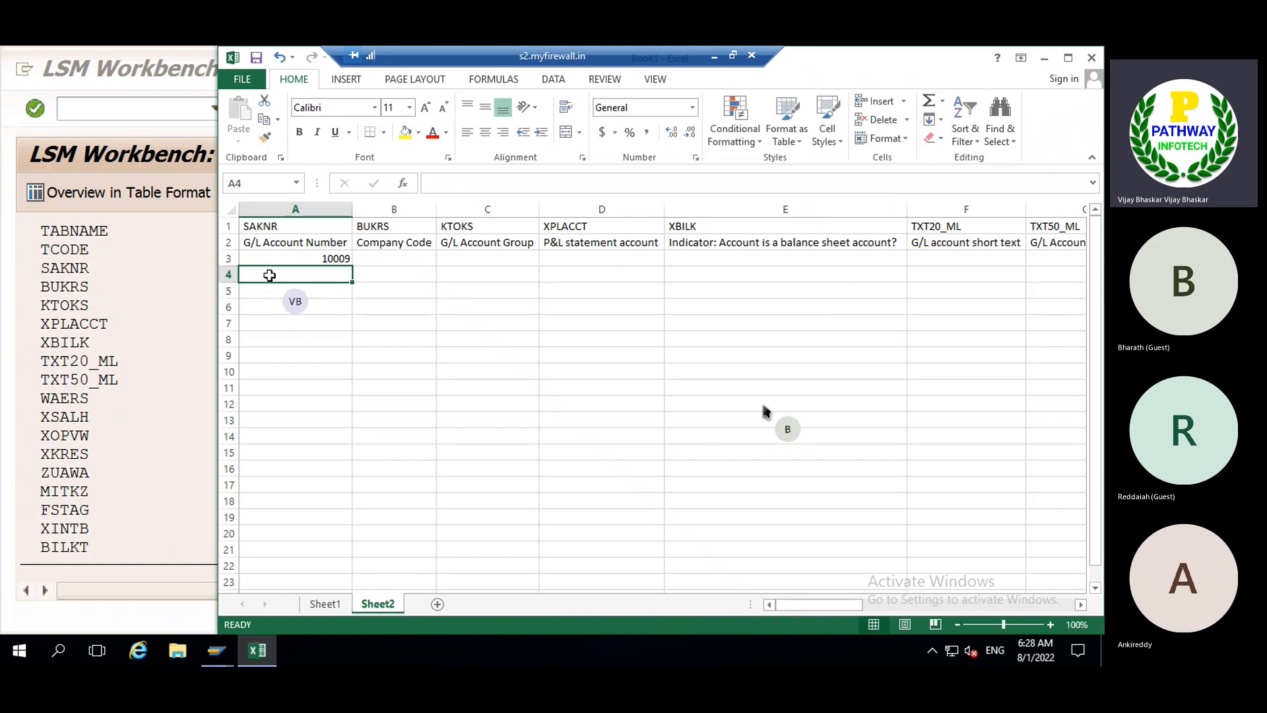
double_click(289, 258)
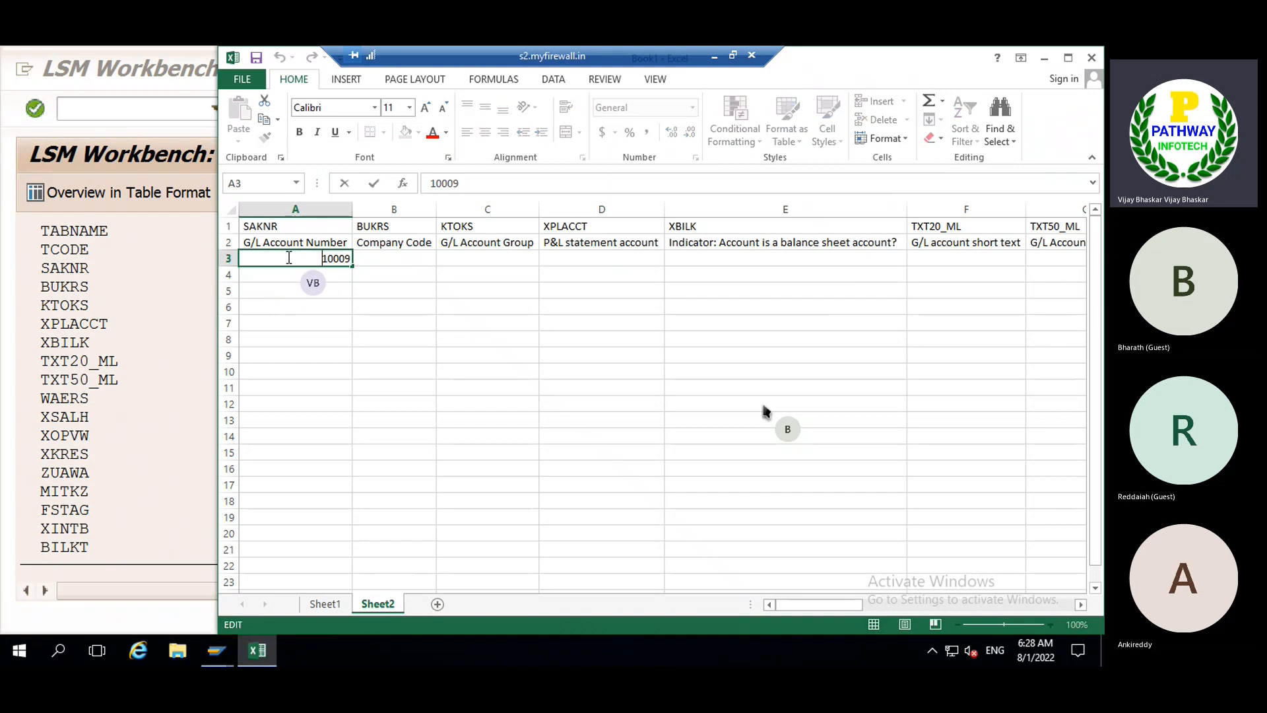
text('000)
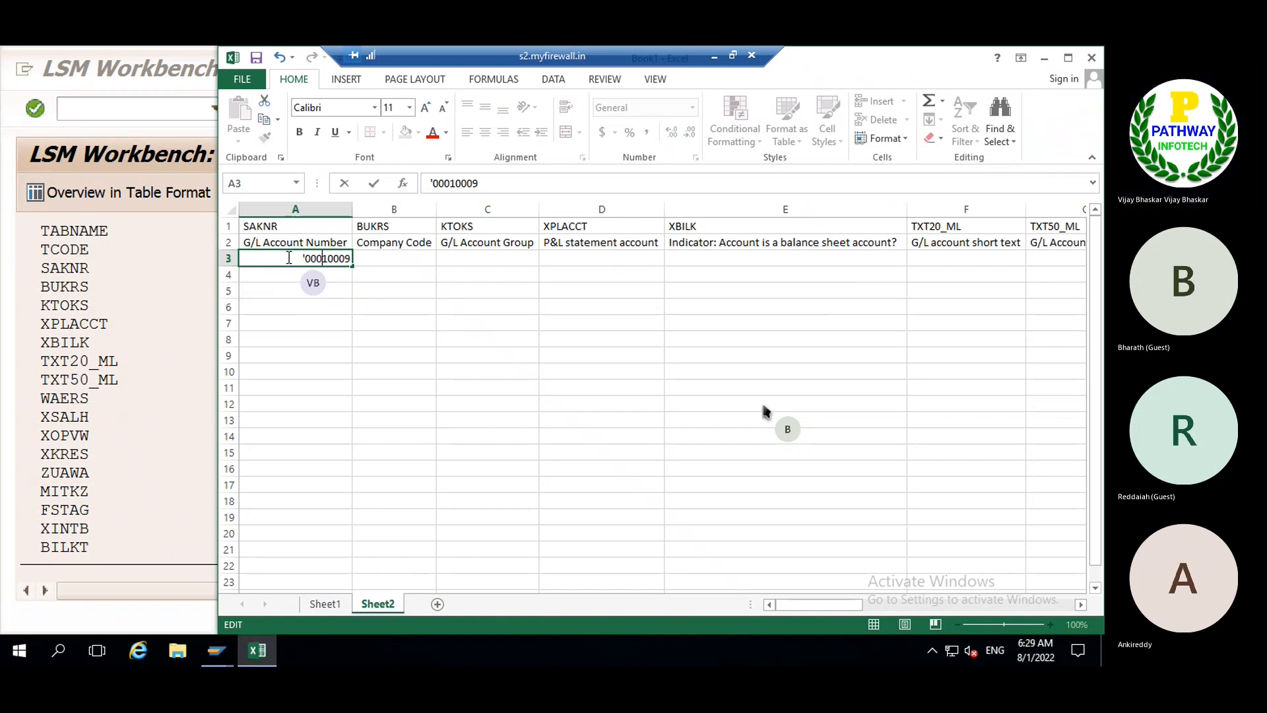
text(0)
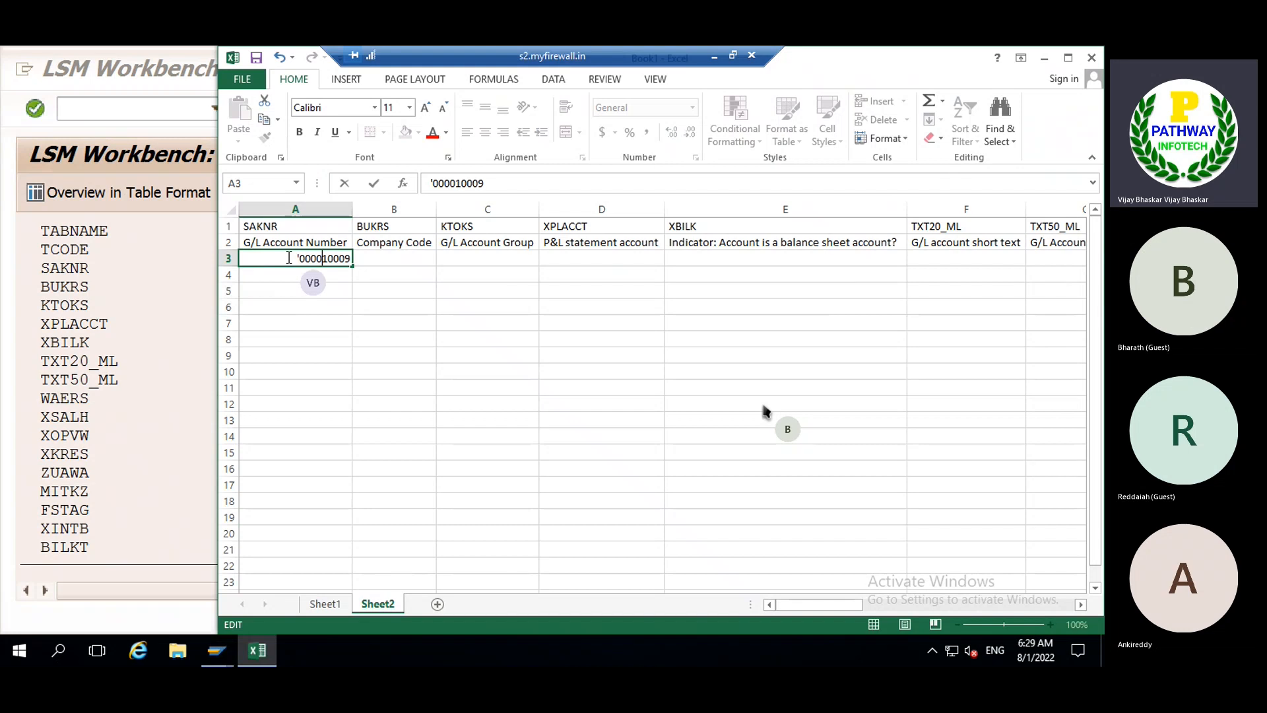
text(0)
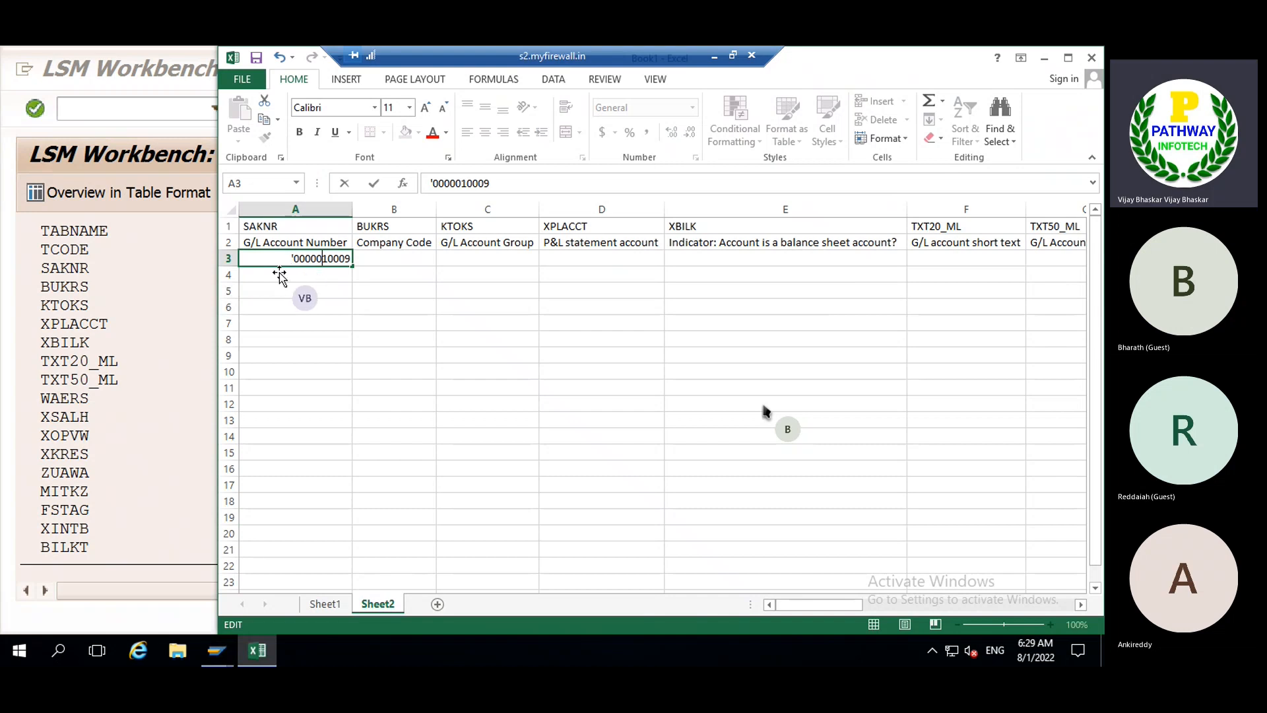
- Fill in row 3 with company code WN04 and G/L account group 10
click(386, 256)
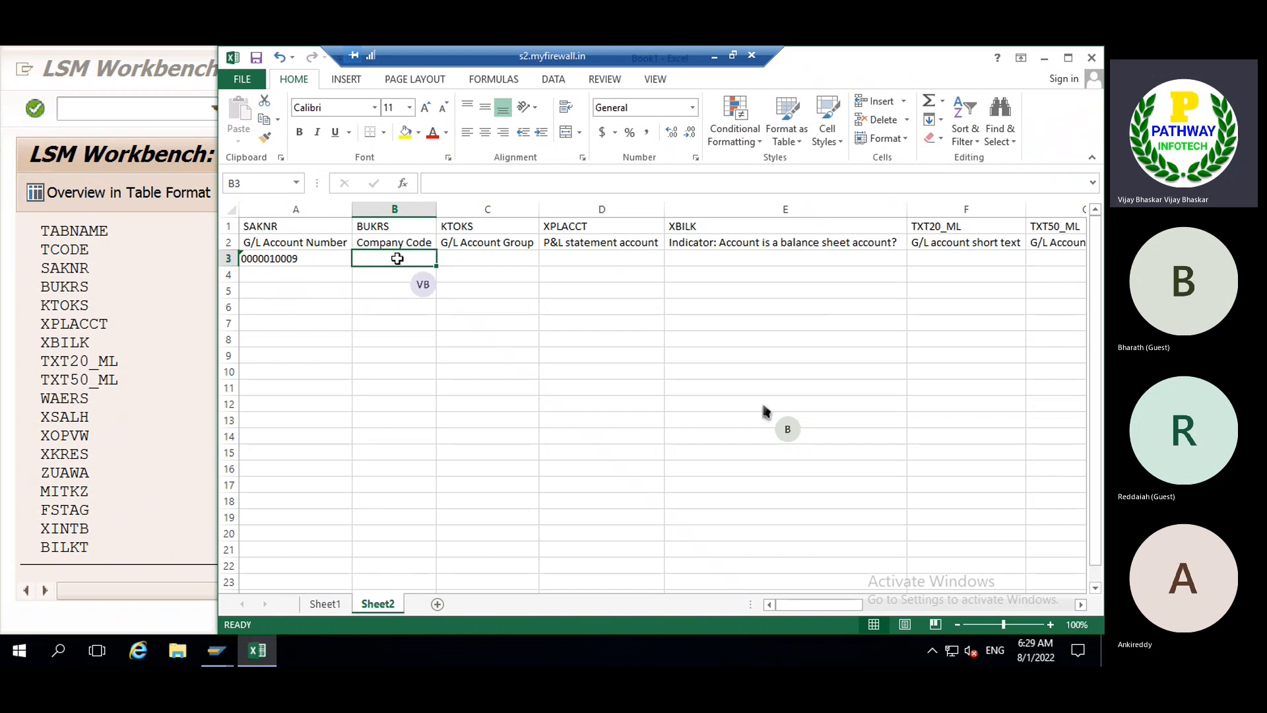
click(163, 384)
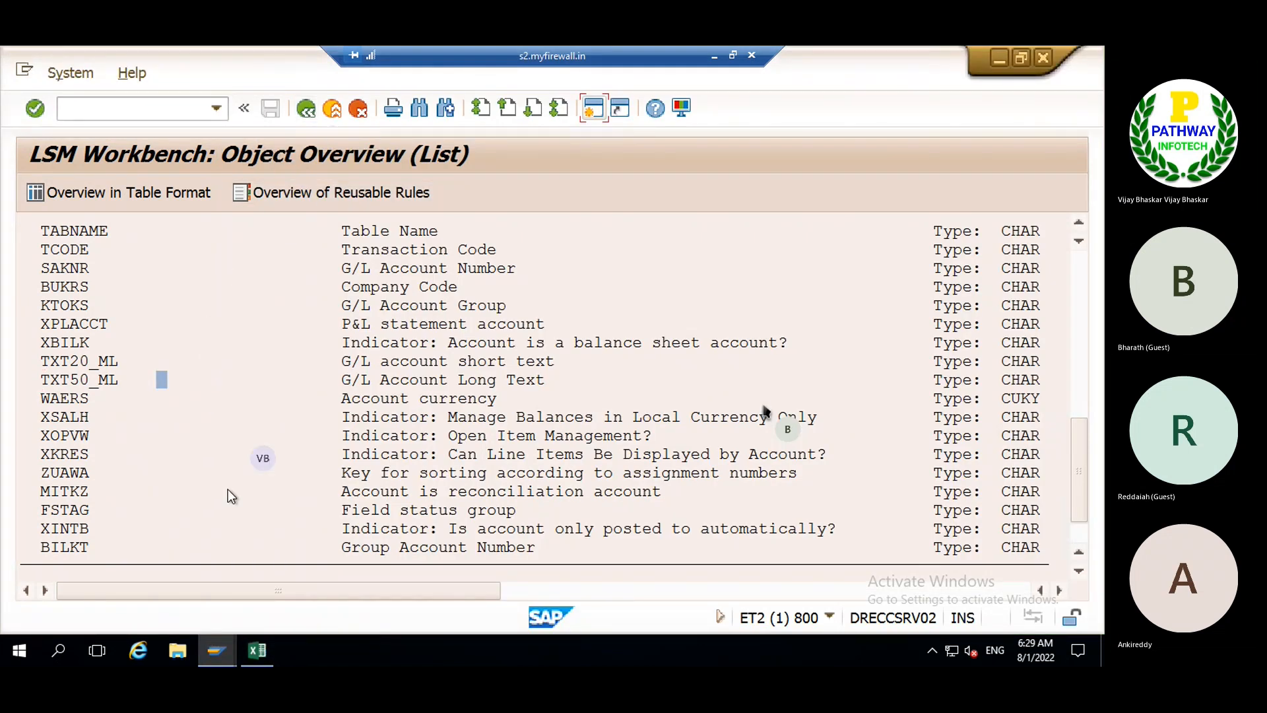
mouse_move(215, 643)
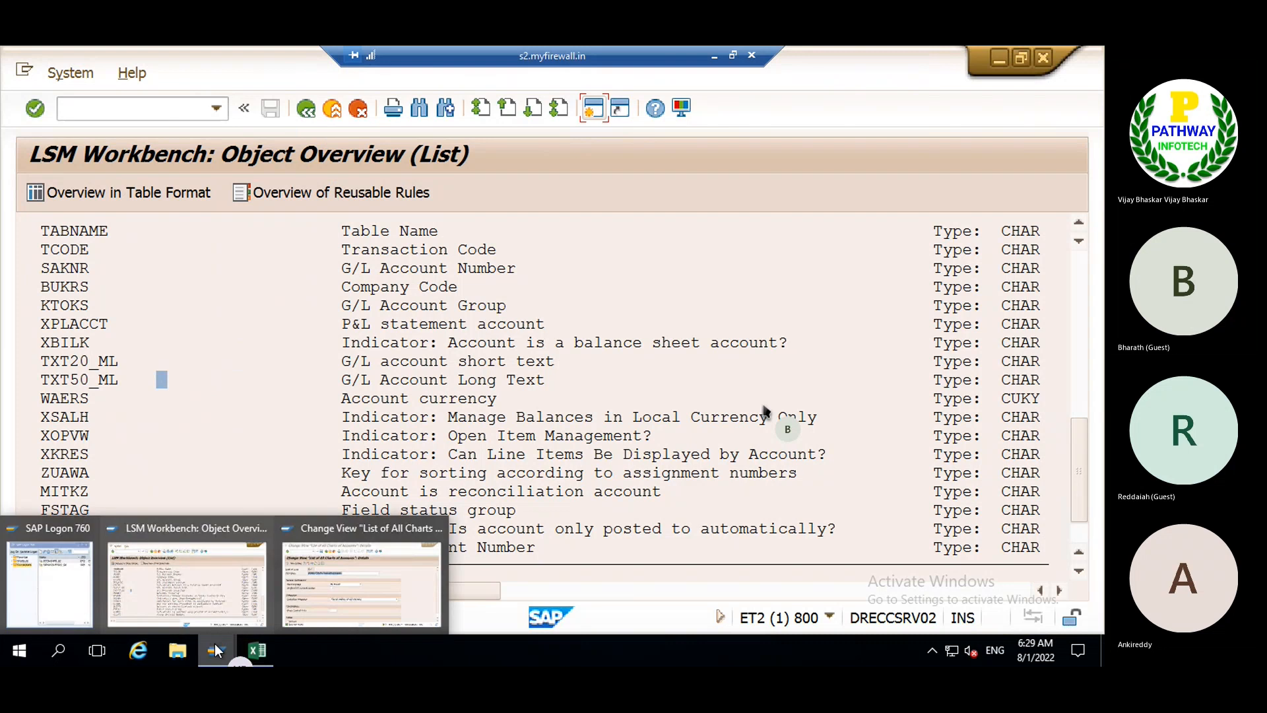
mouse_move(294, 606)
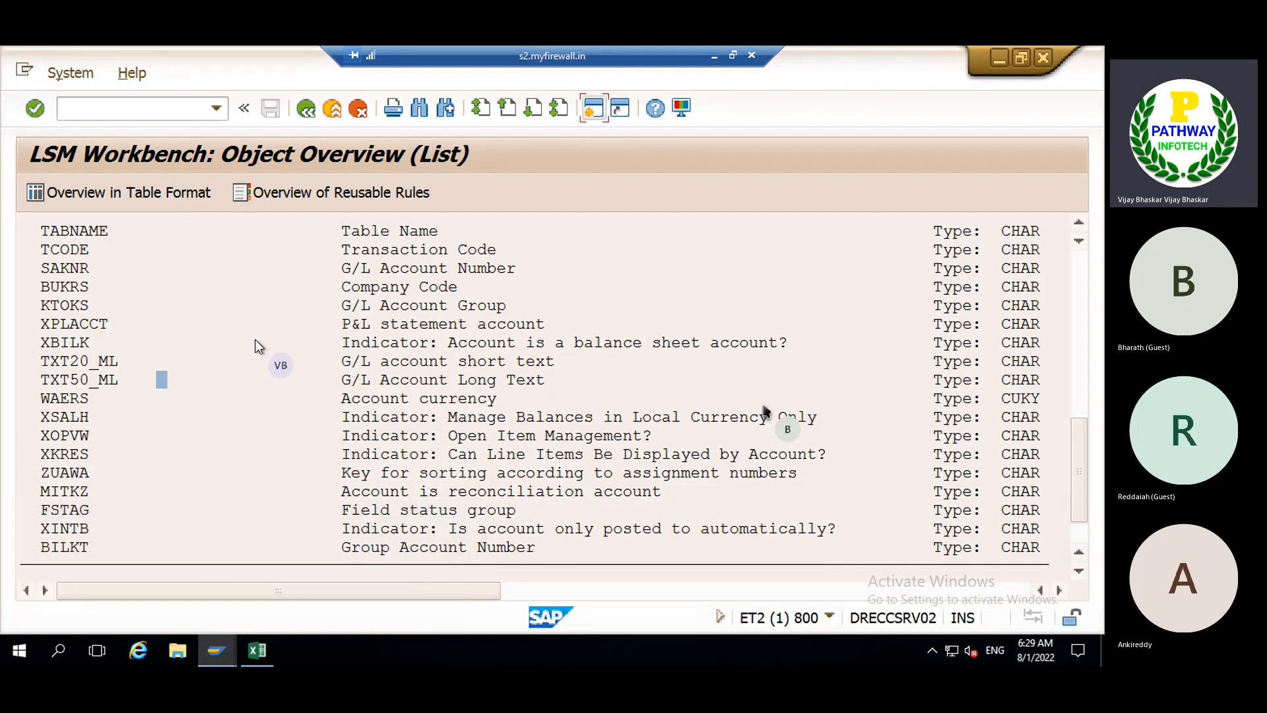
click(261, 648)
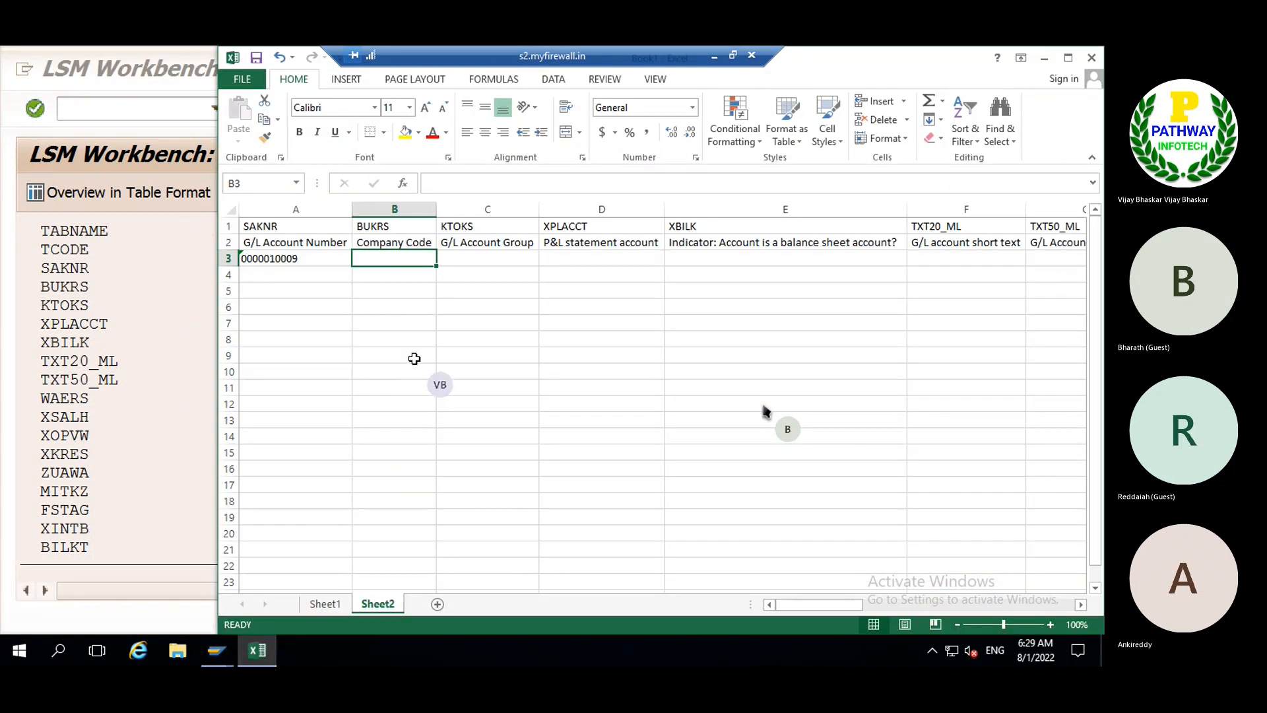
text(WN04)
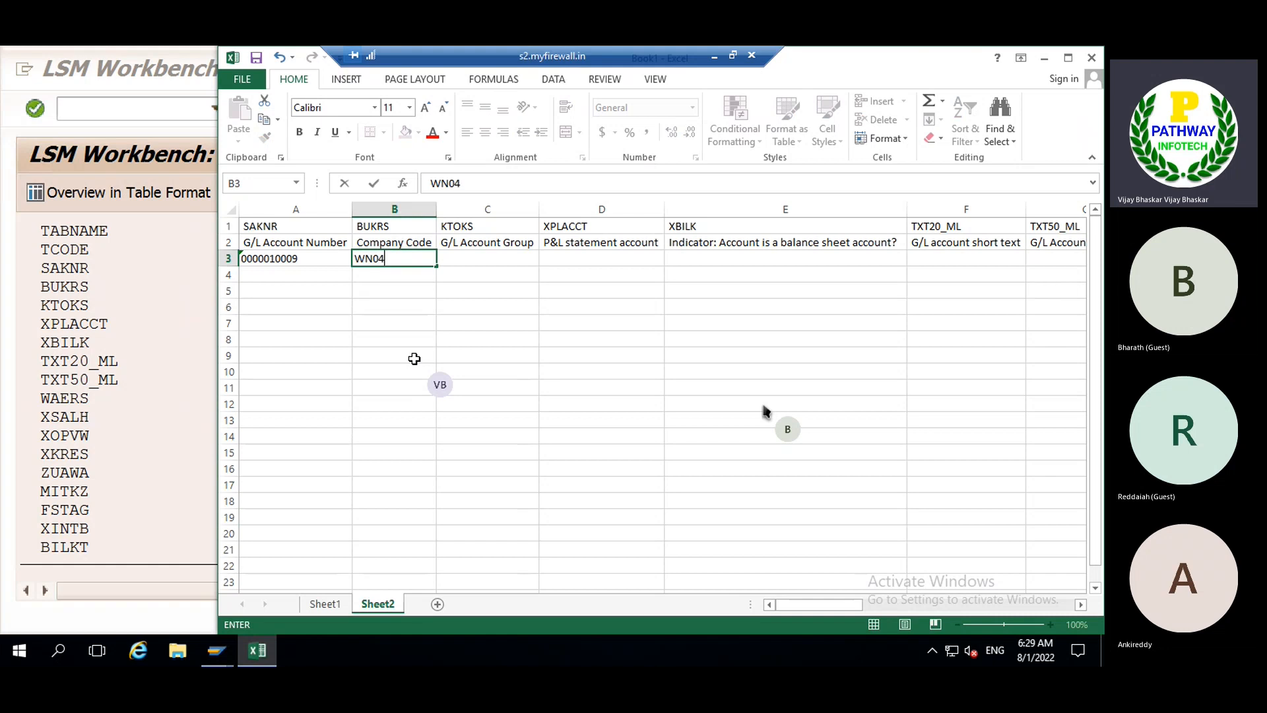
click(469, 260)
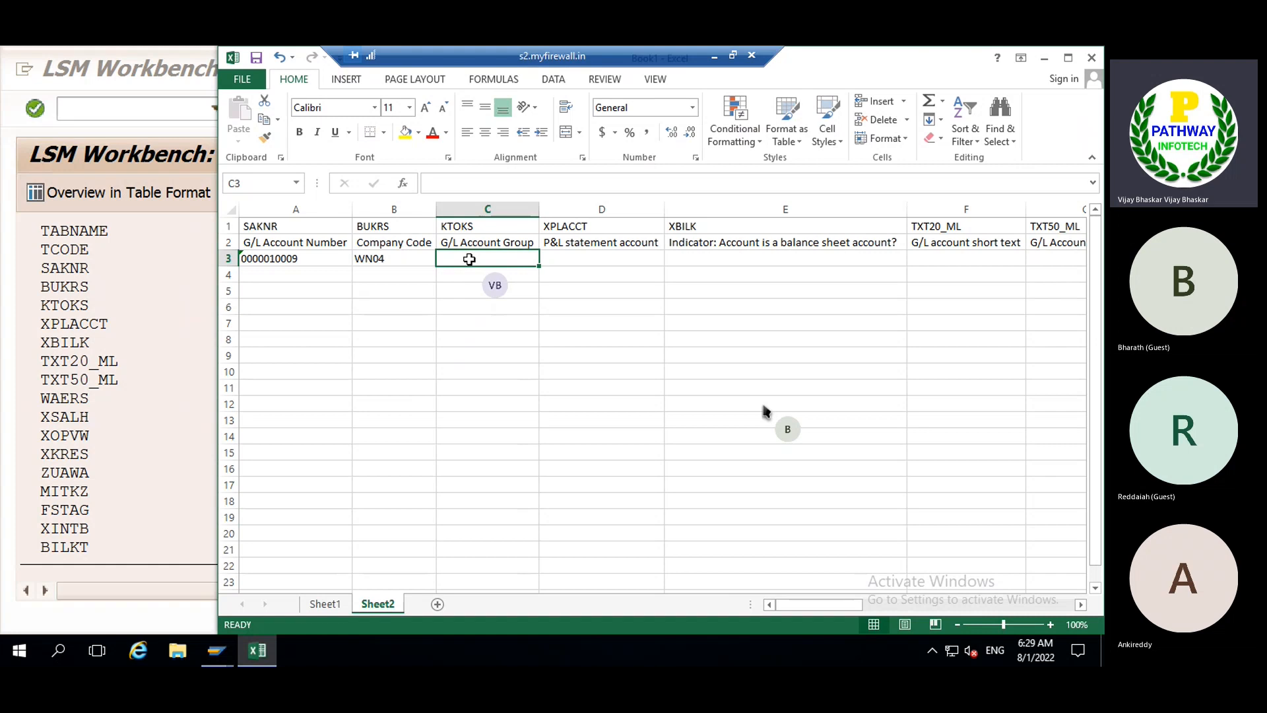
text(10)
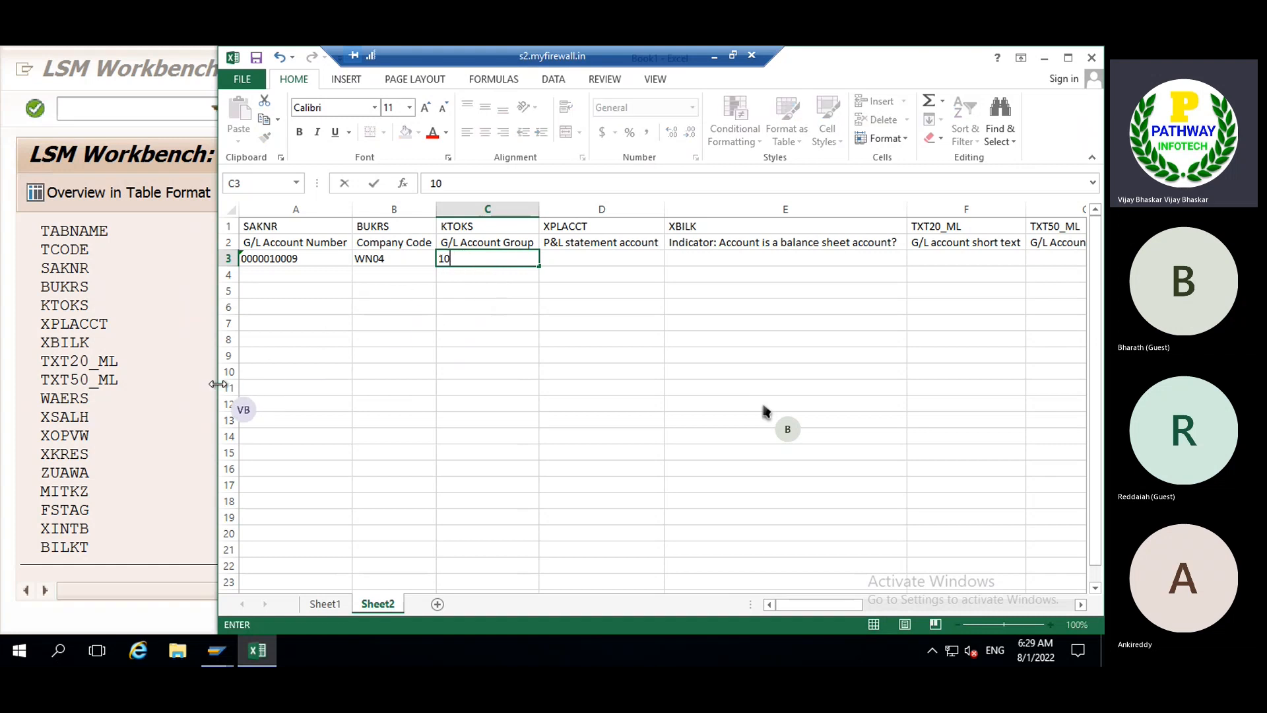
- Leave the P&L statement account cell in row 3 blank and enter X in the balance sheet account indicator, E3
click(570, 256)
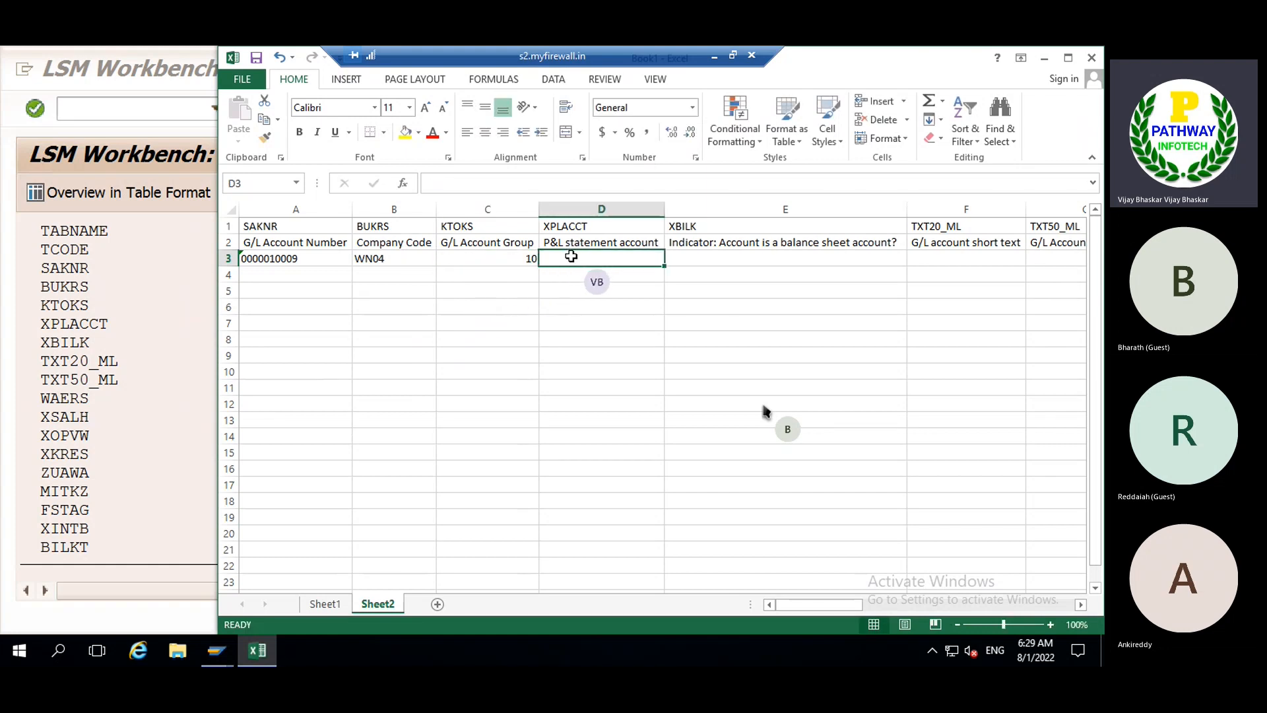
click(688, 259)
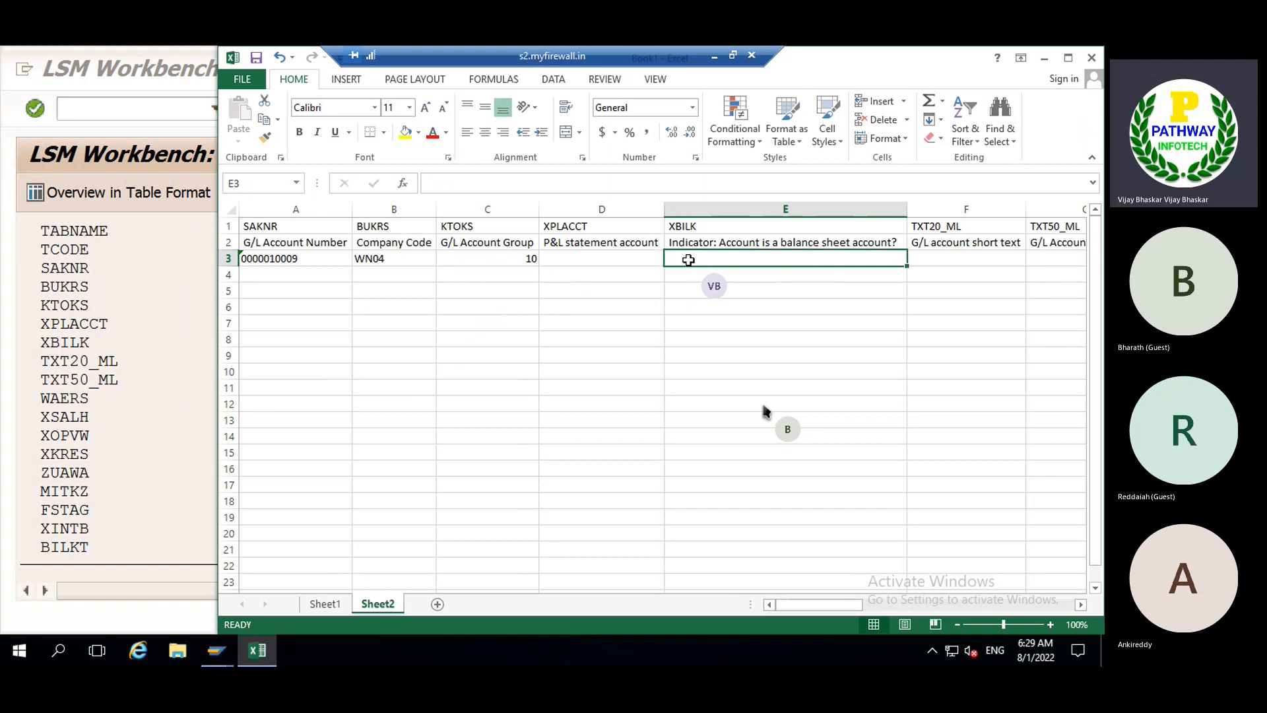
text(X)
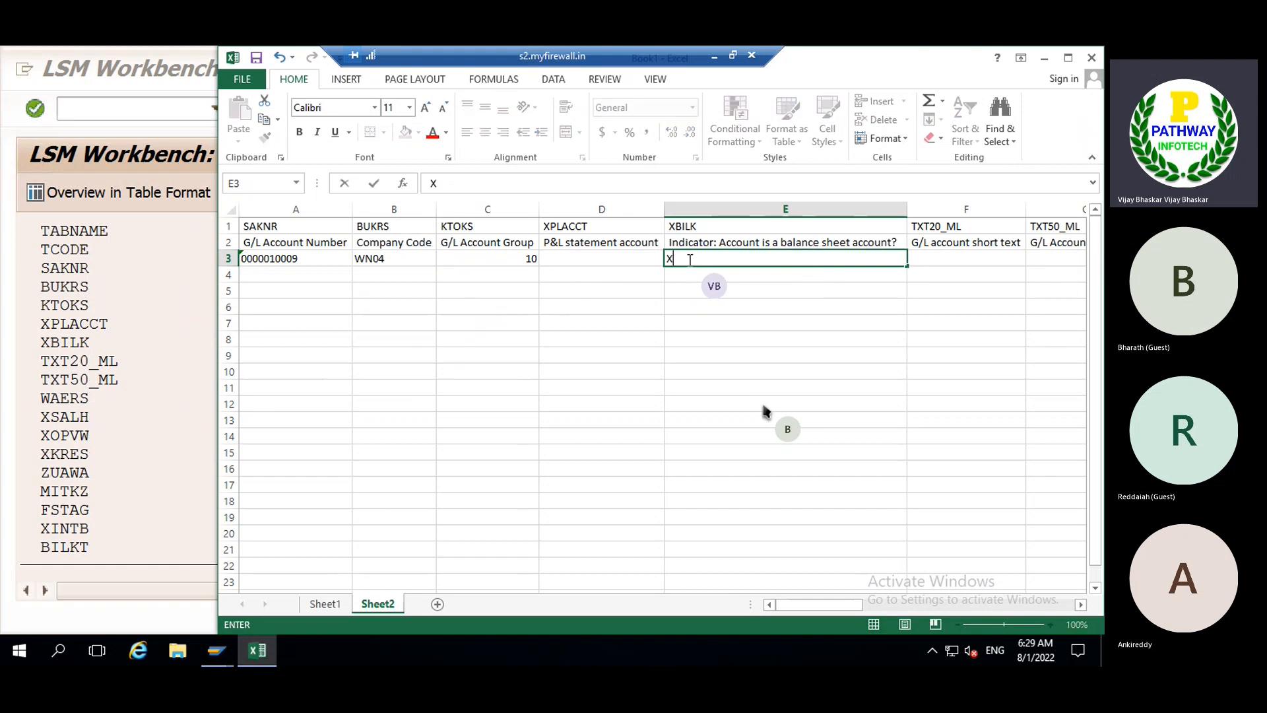
- Switch to the SAP charts of accounts session, run /nfs00 to check the G/L account's type settings, and return to Excel
click(153, 326)
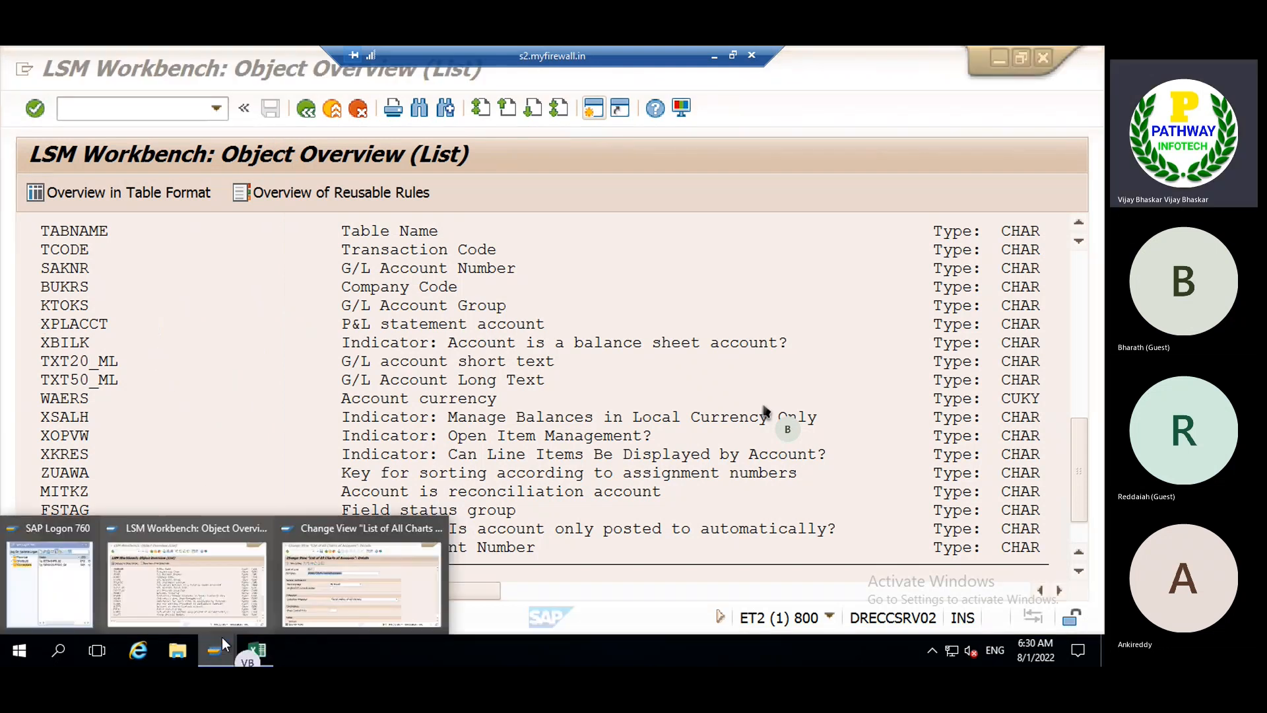
click(347, 591)
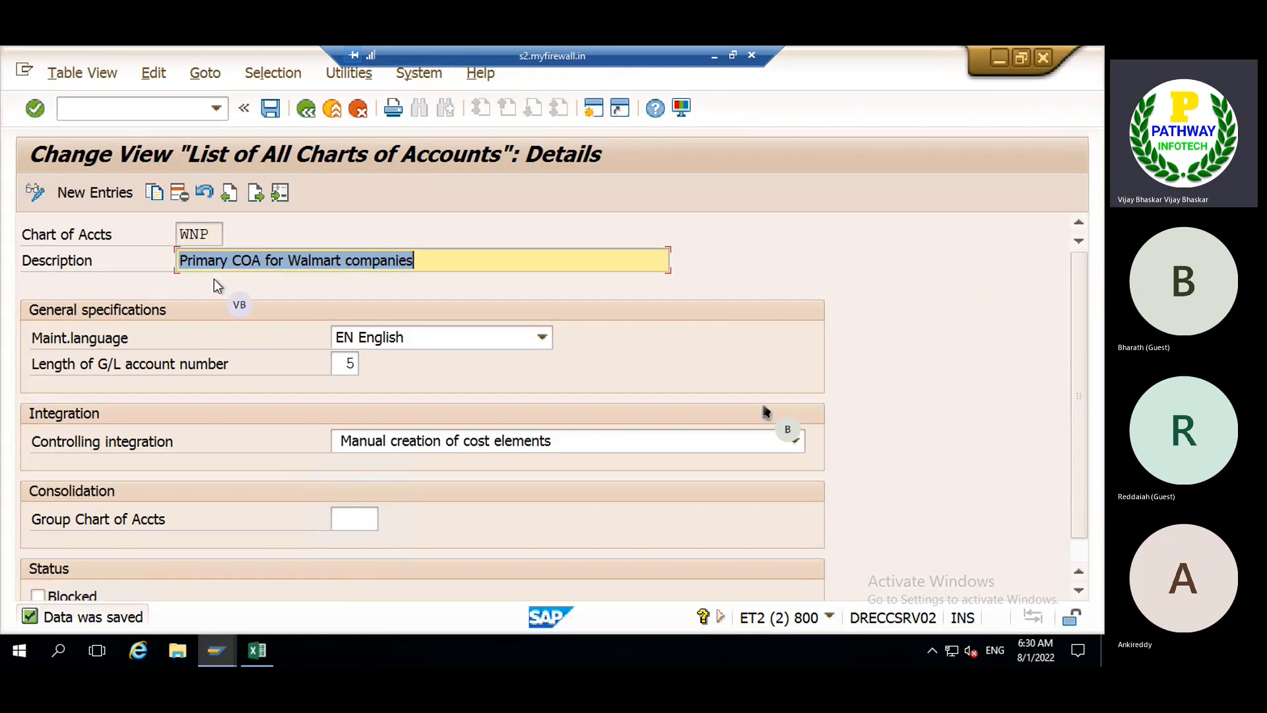
click(121, 106)
text(/nfs00)
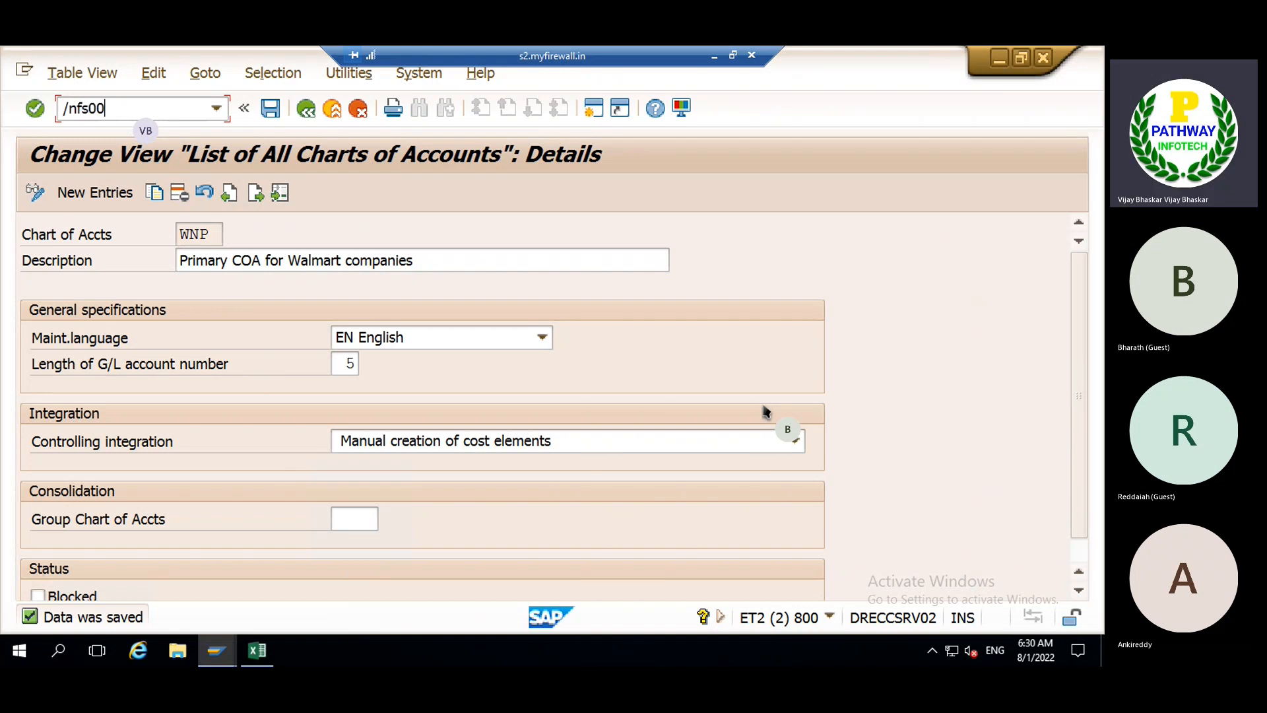
key(Return)
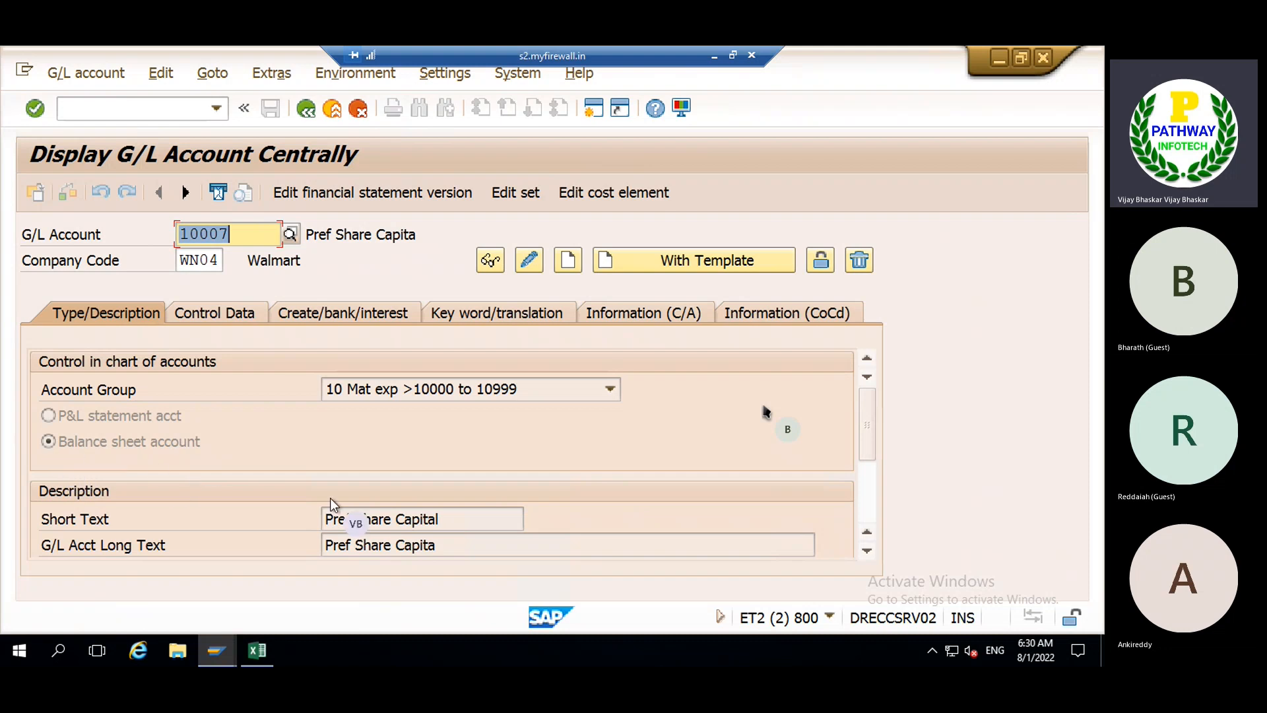
click(258, 650)
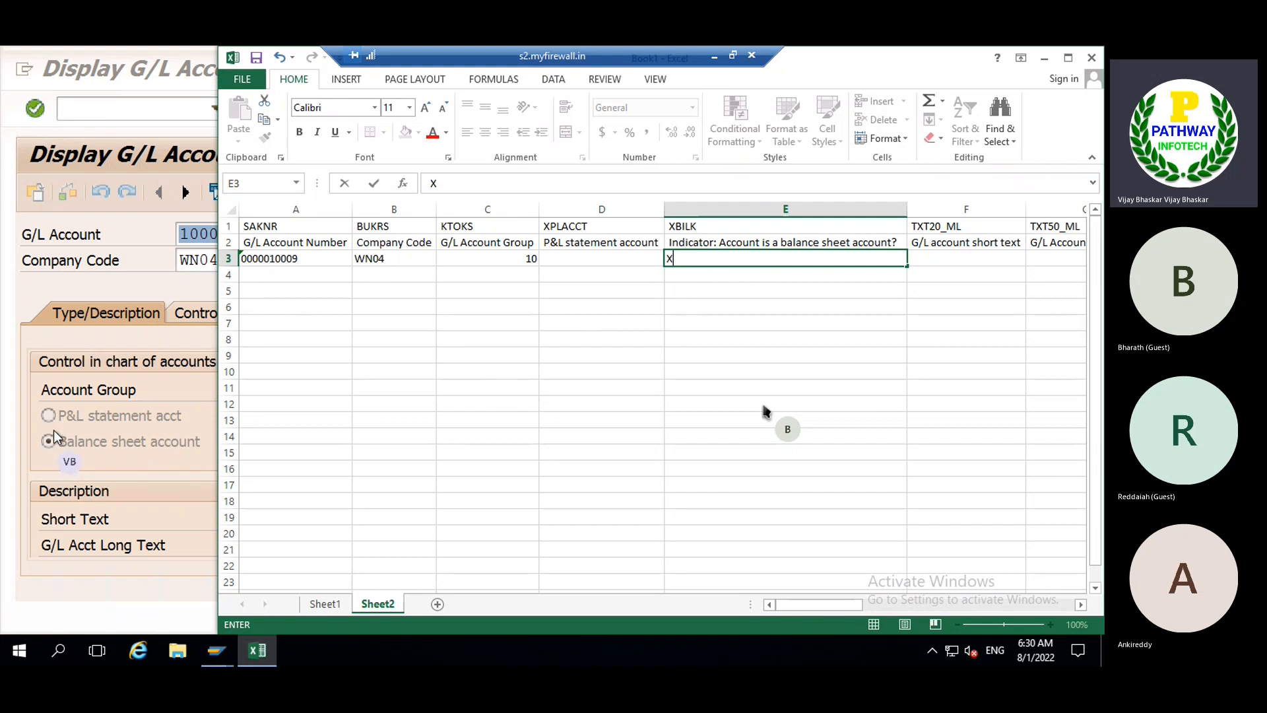
- Enter the G/L account short text Tesst in F3 and the long text Test in G3
click(936, 252)
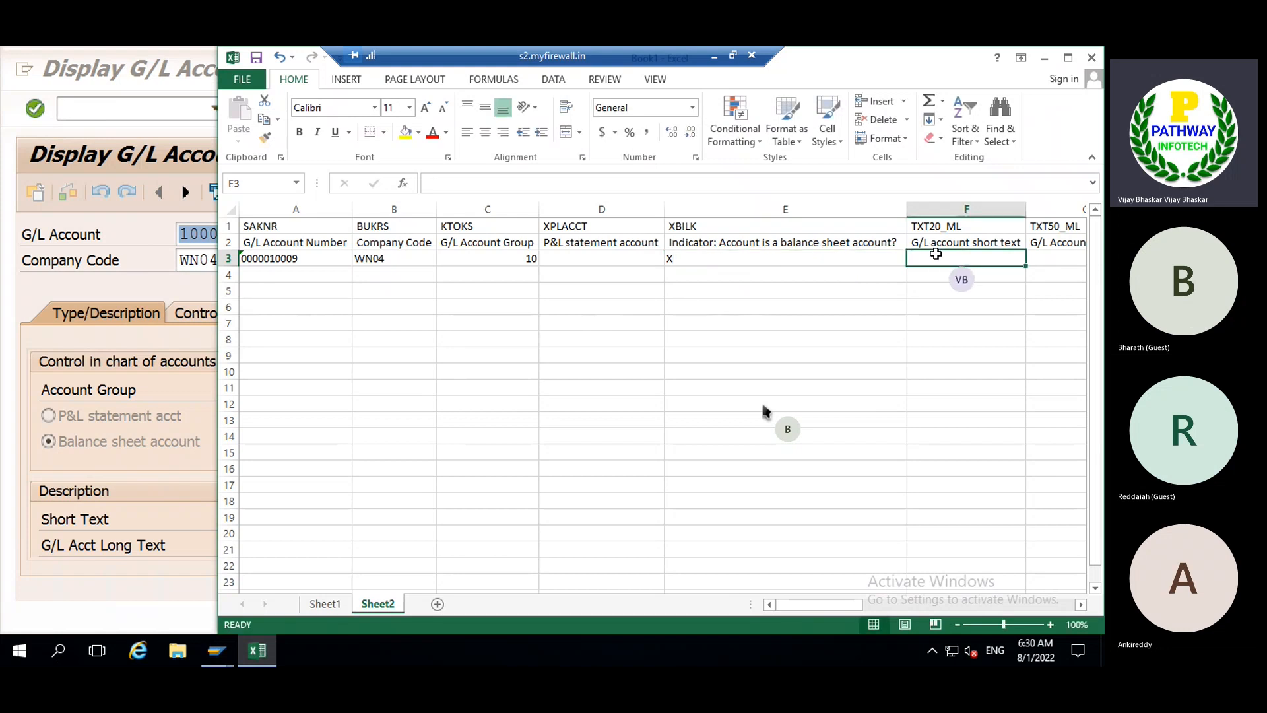
text(Tes)
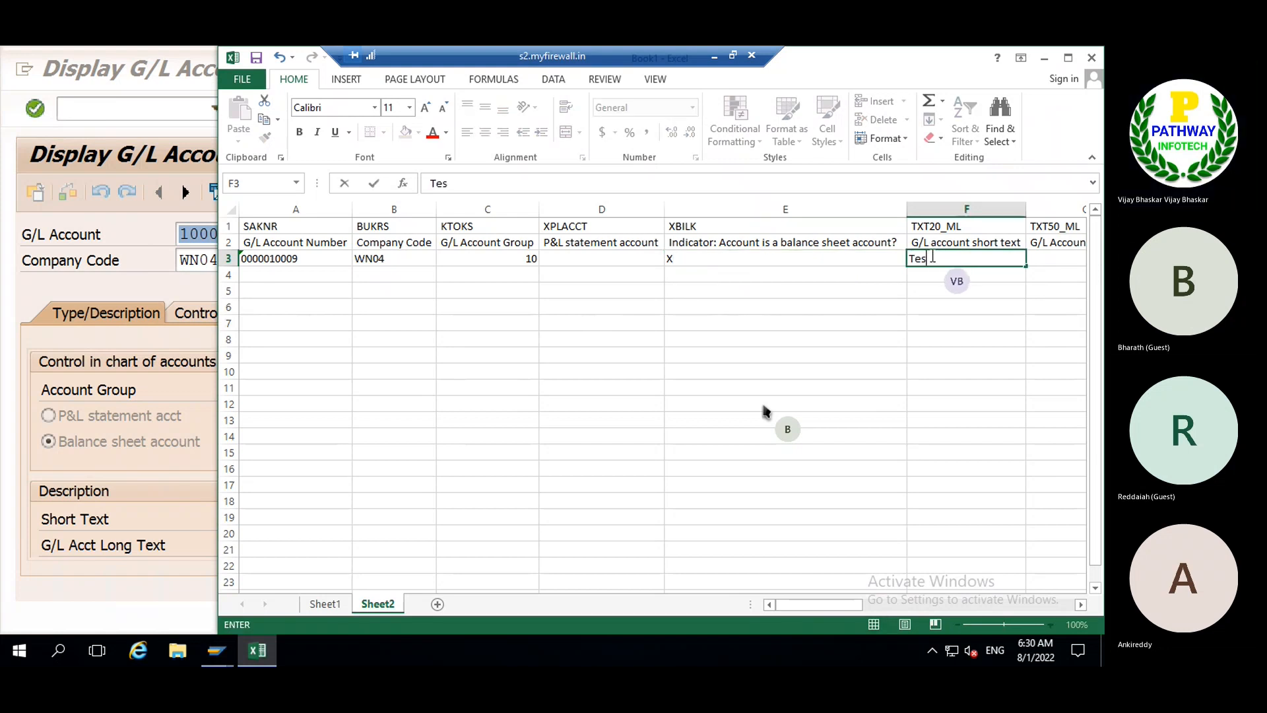
text(st)
click(1042, 259)
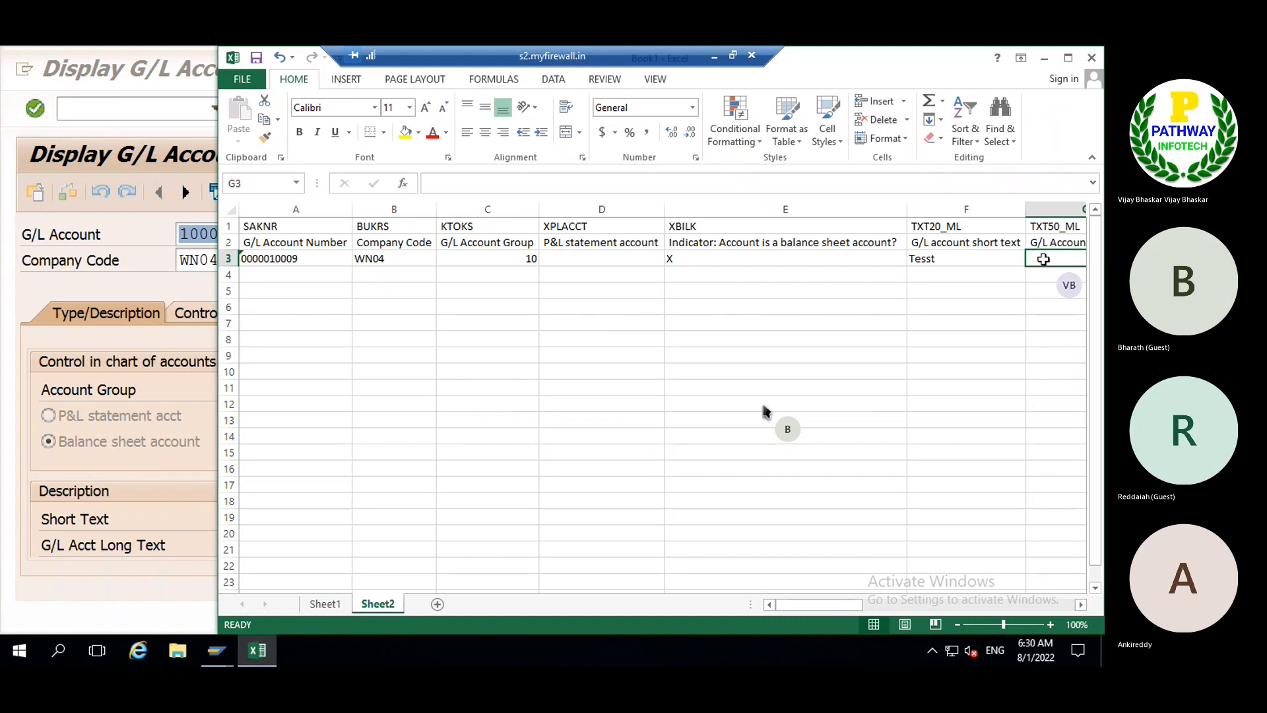
text(Test)
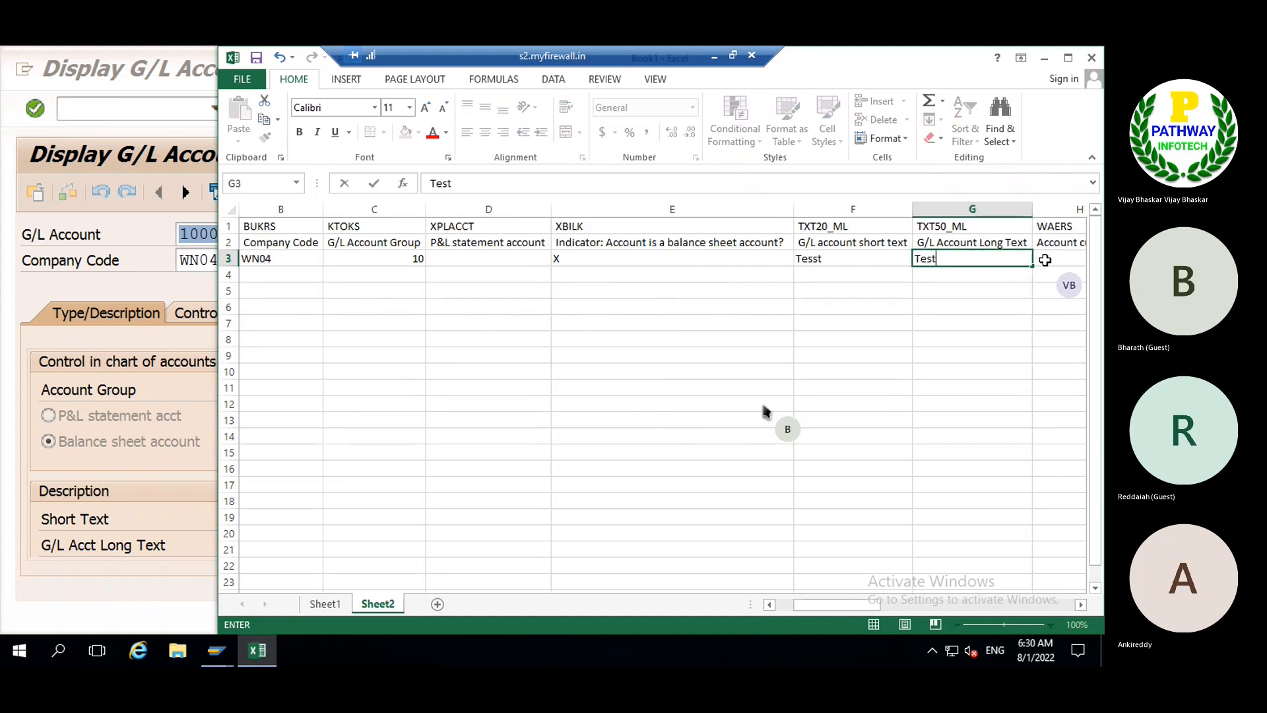
- Leave the account currency, local-currency-only balances and open item management cells of row 3 (H3, I3, J3) blank
click(1080, 605)
click(1080, 604)
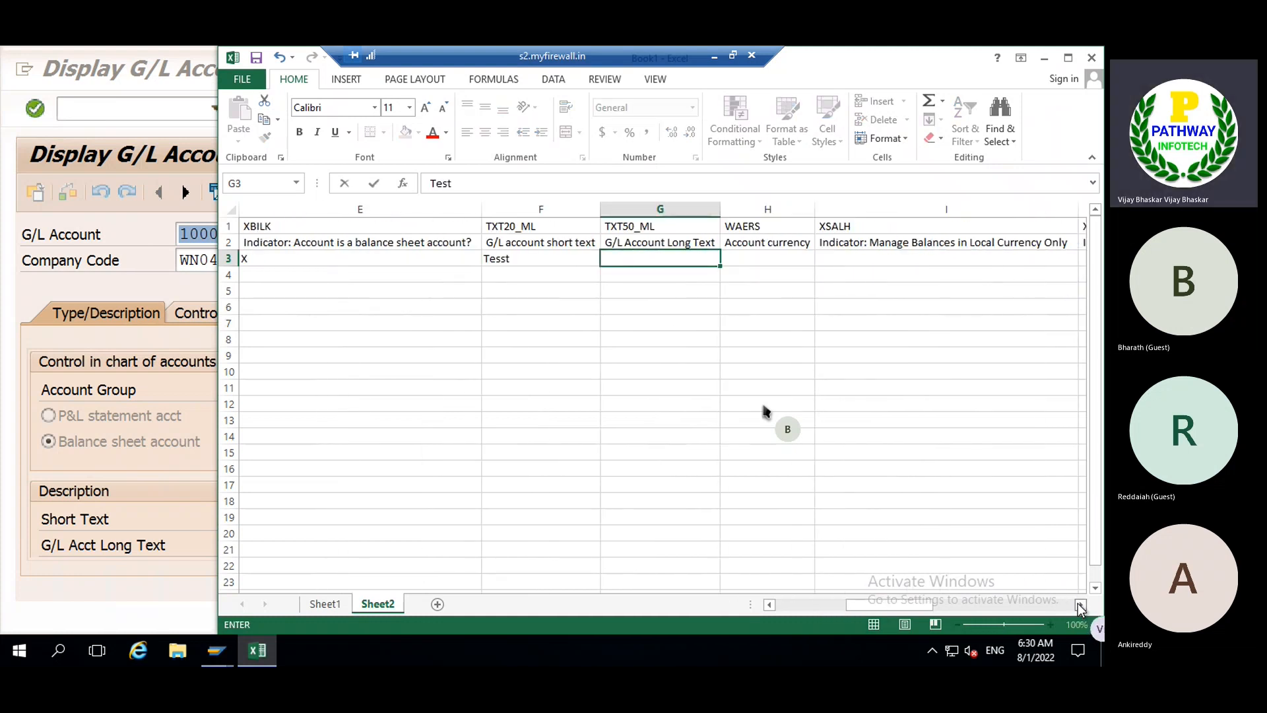
click(1081, 604)
click(524, 258)
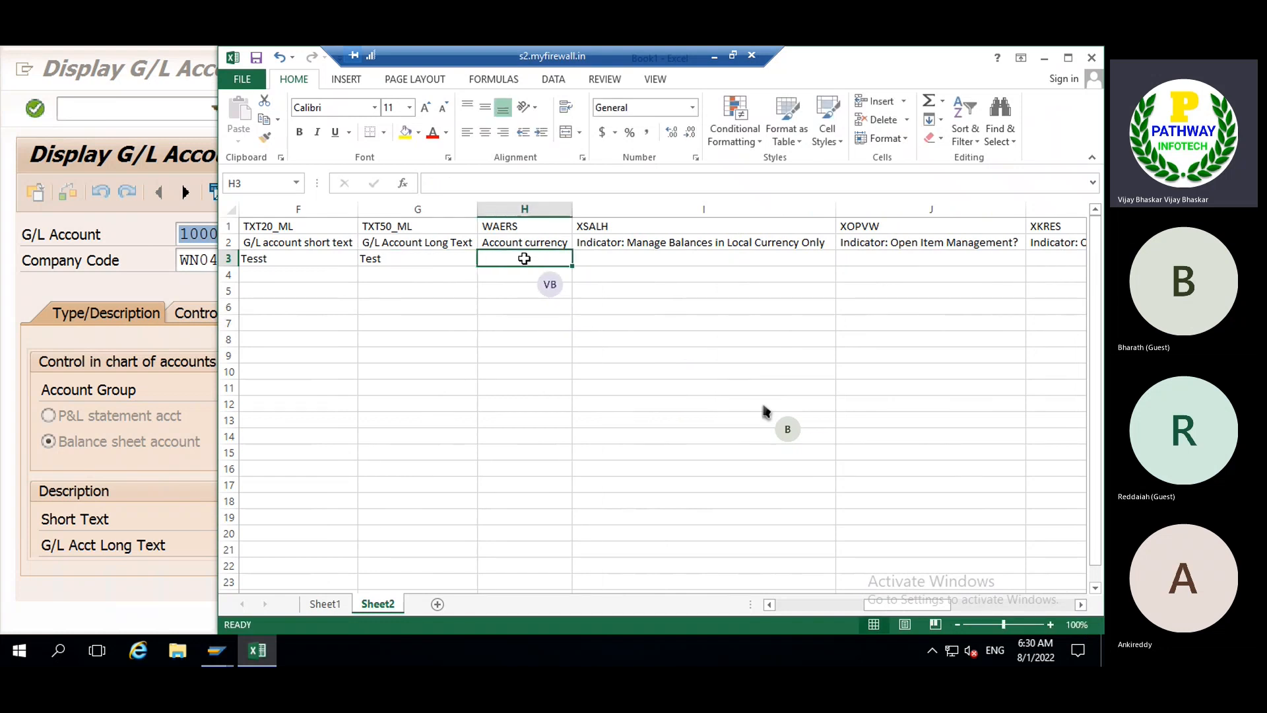
click(639, 255)
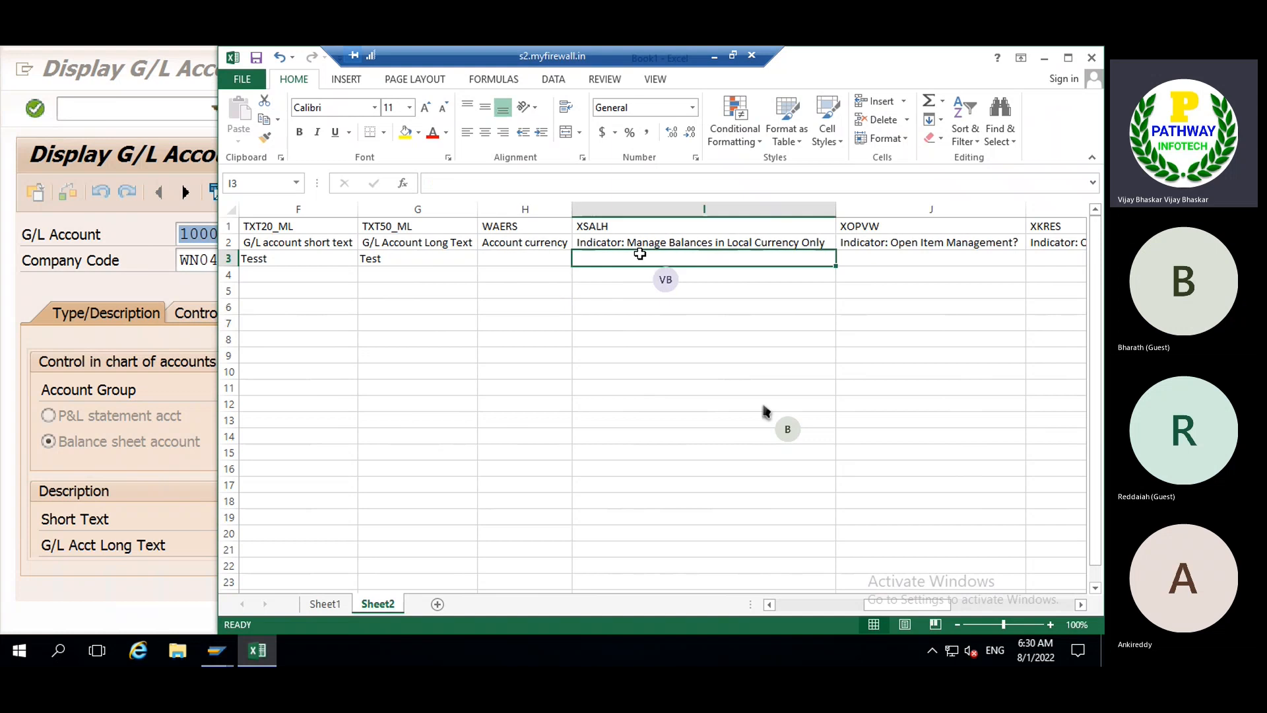
click(886, 254)
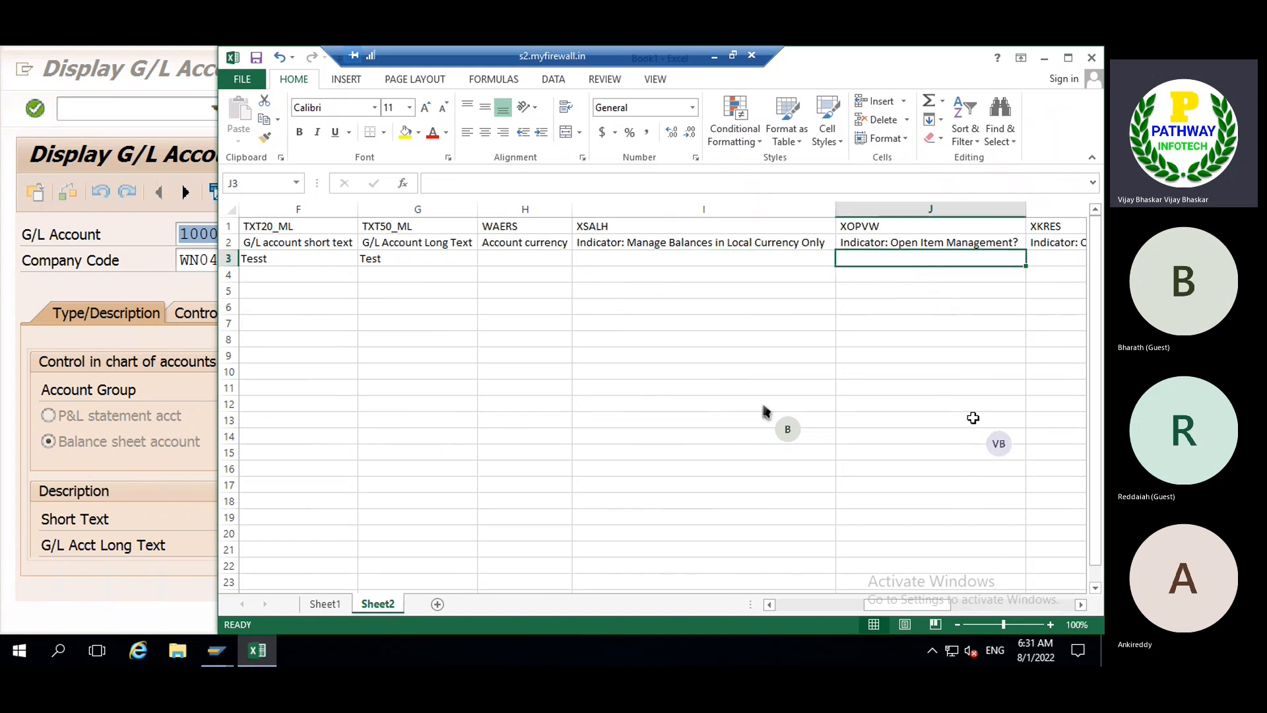
- Enter X in K3, the indicator for displaying line items by account
click(1080, 604)
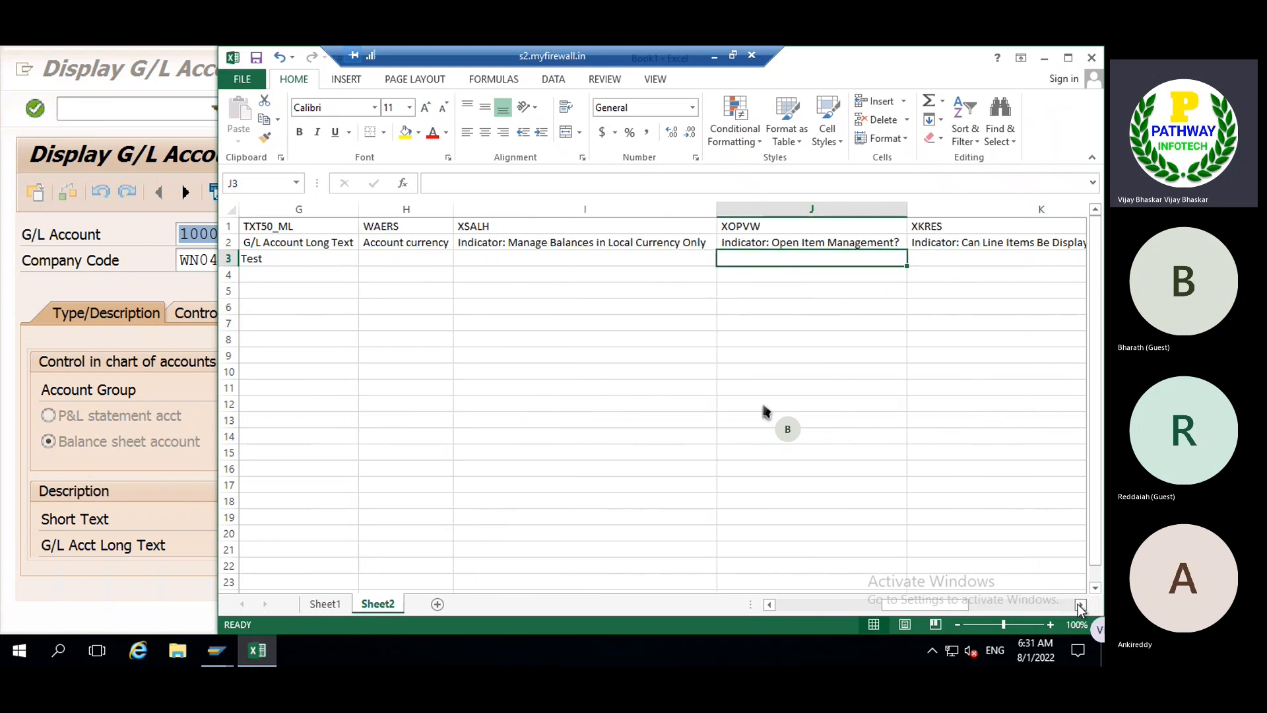
click(1080, 604)
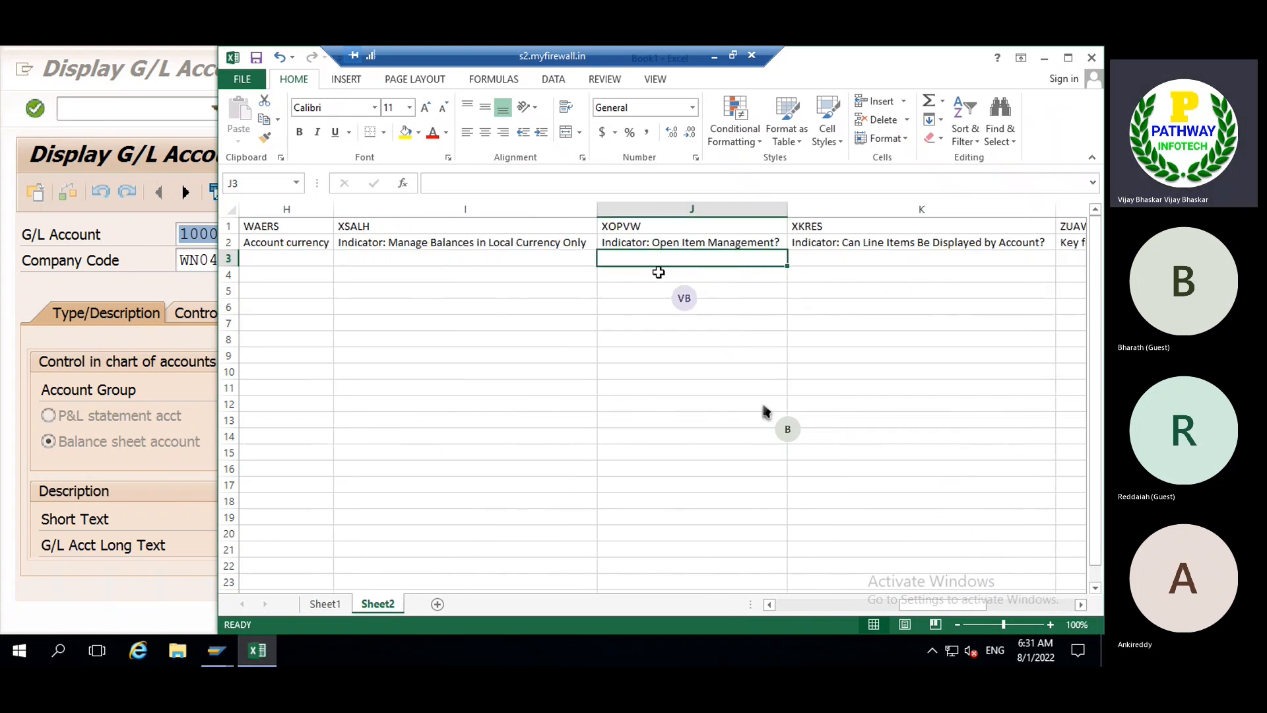
click(834, 256)
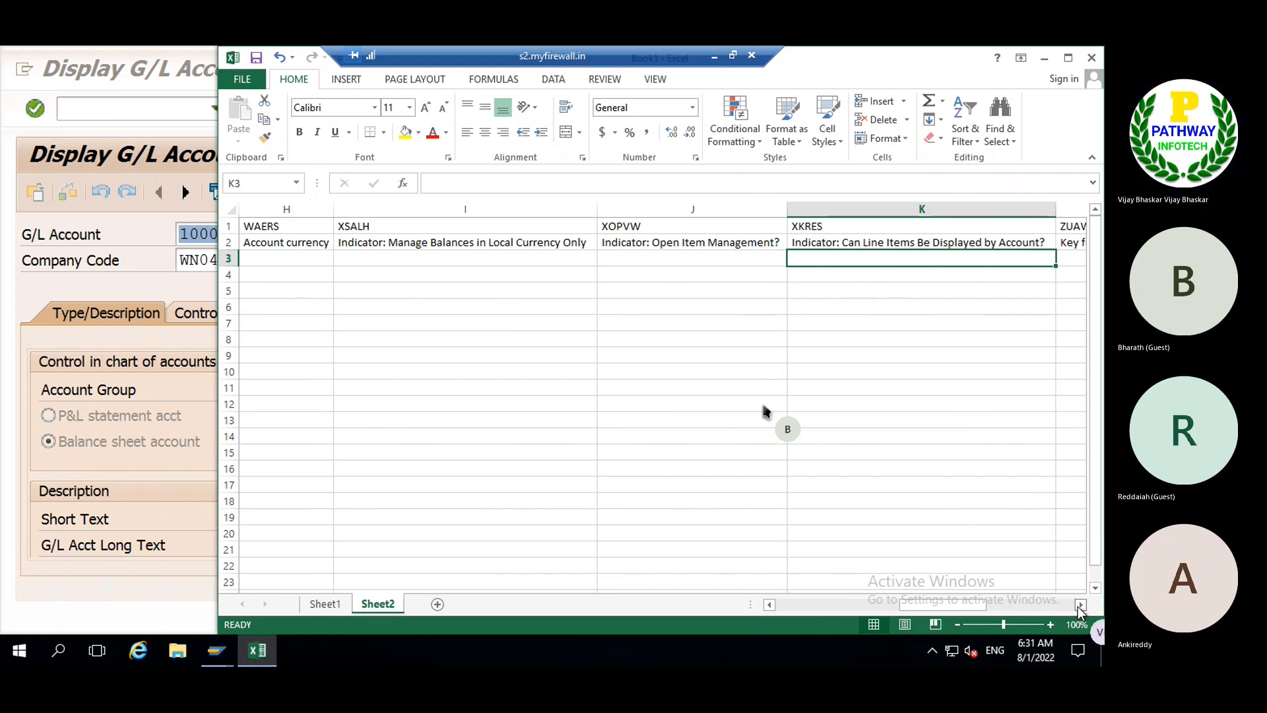
click(1080, 605)
click(1080, 605)
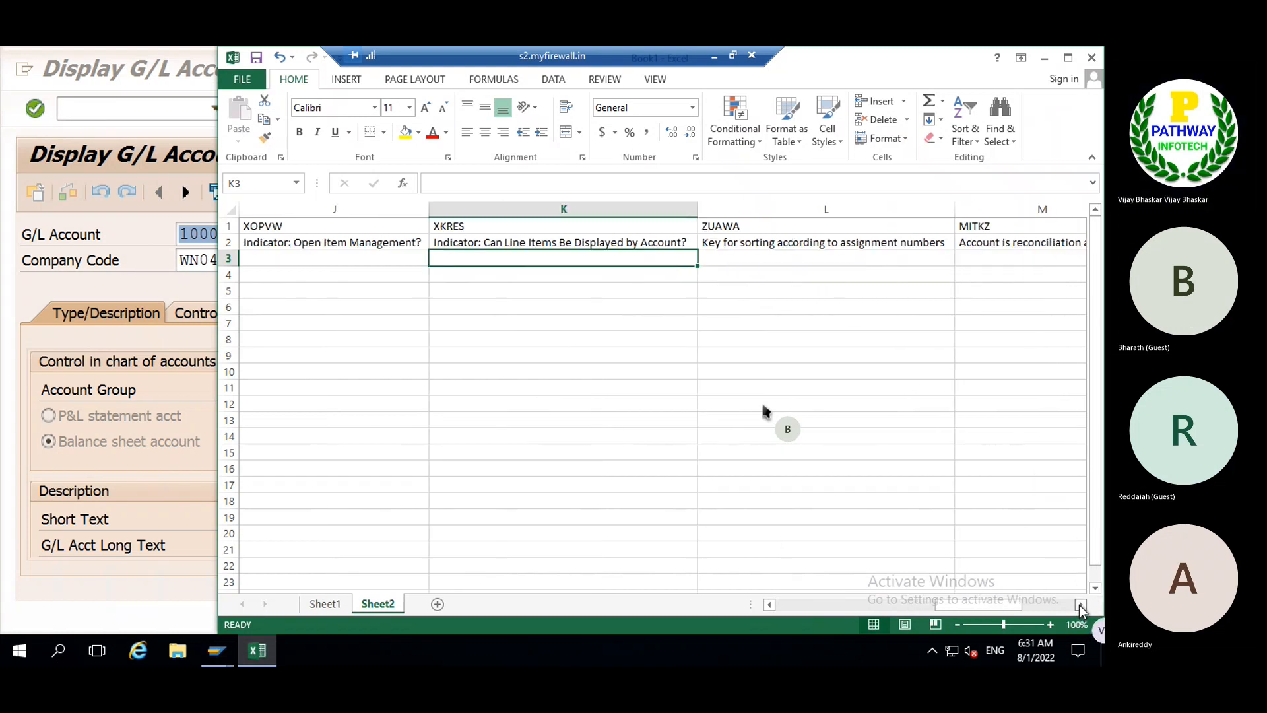
click(747, 257)
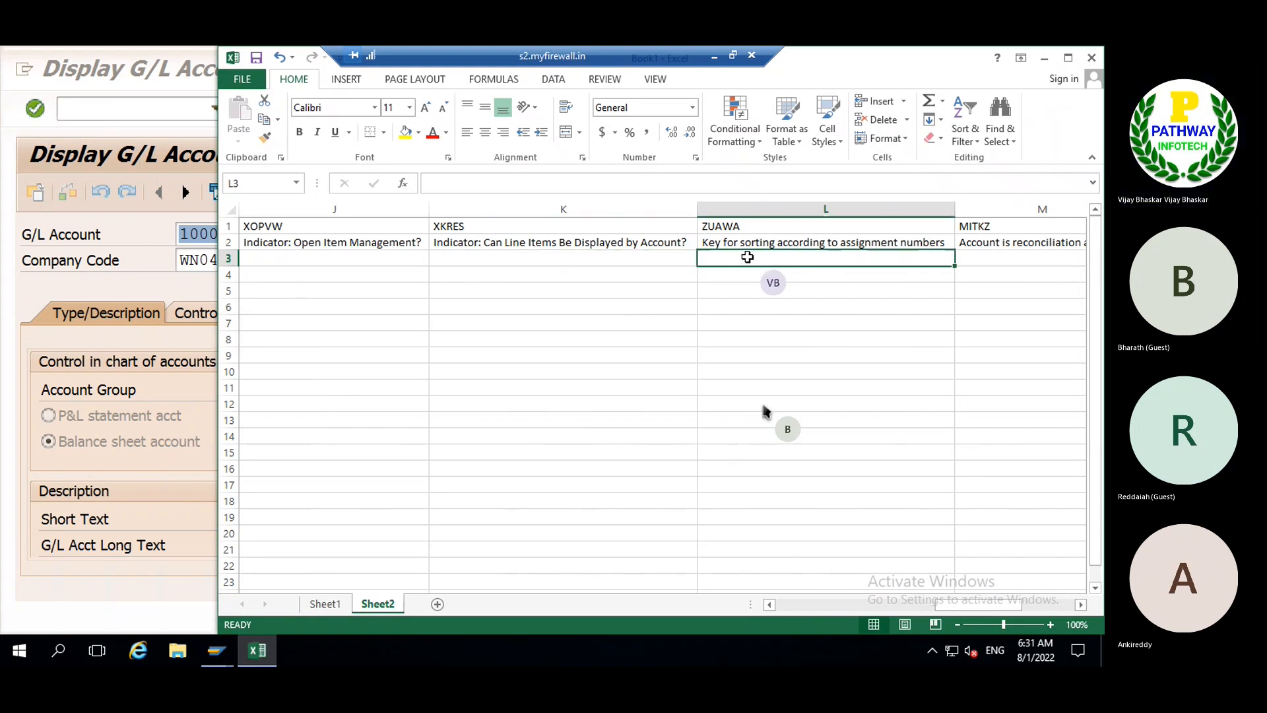
click(541, 256)
text(X)
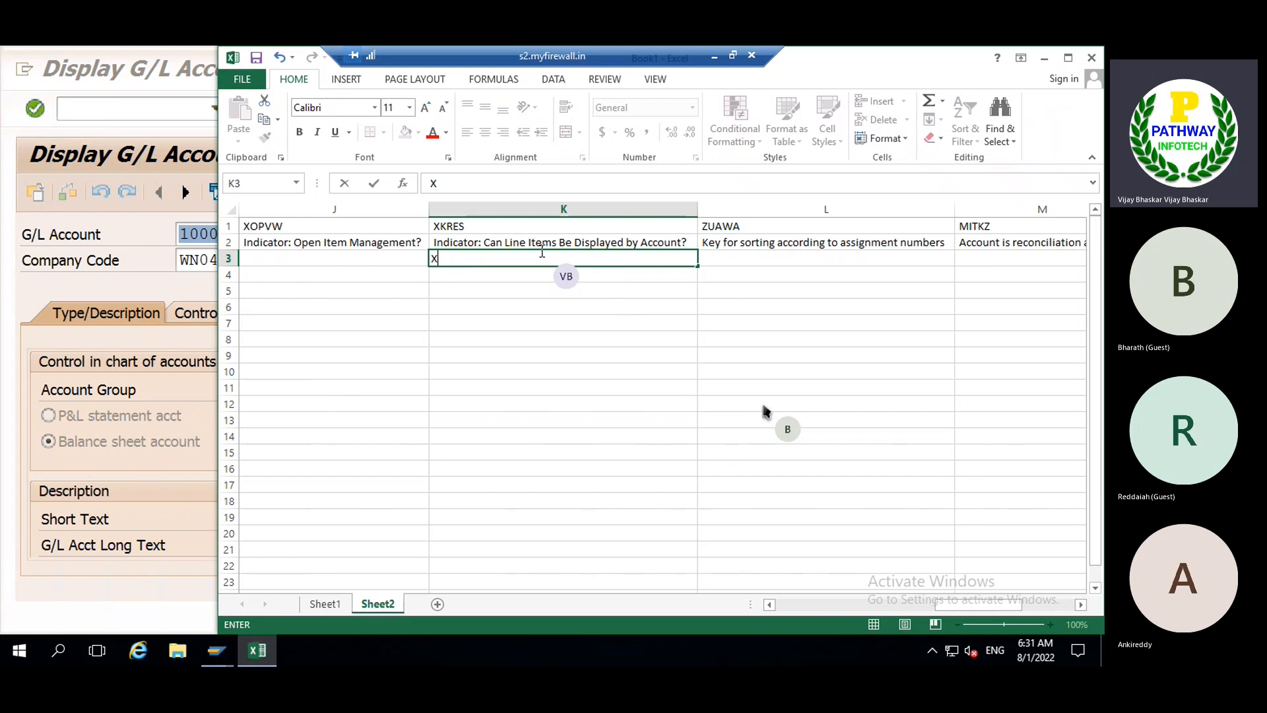
- Switch to the SAP G/L account display, check the open item and line item display settings in the control data, and return to Excel
click(9, 390)
click(189, 312)
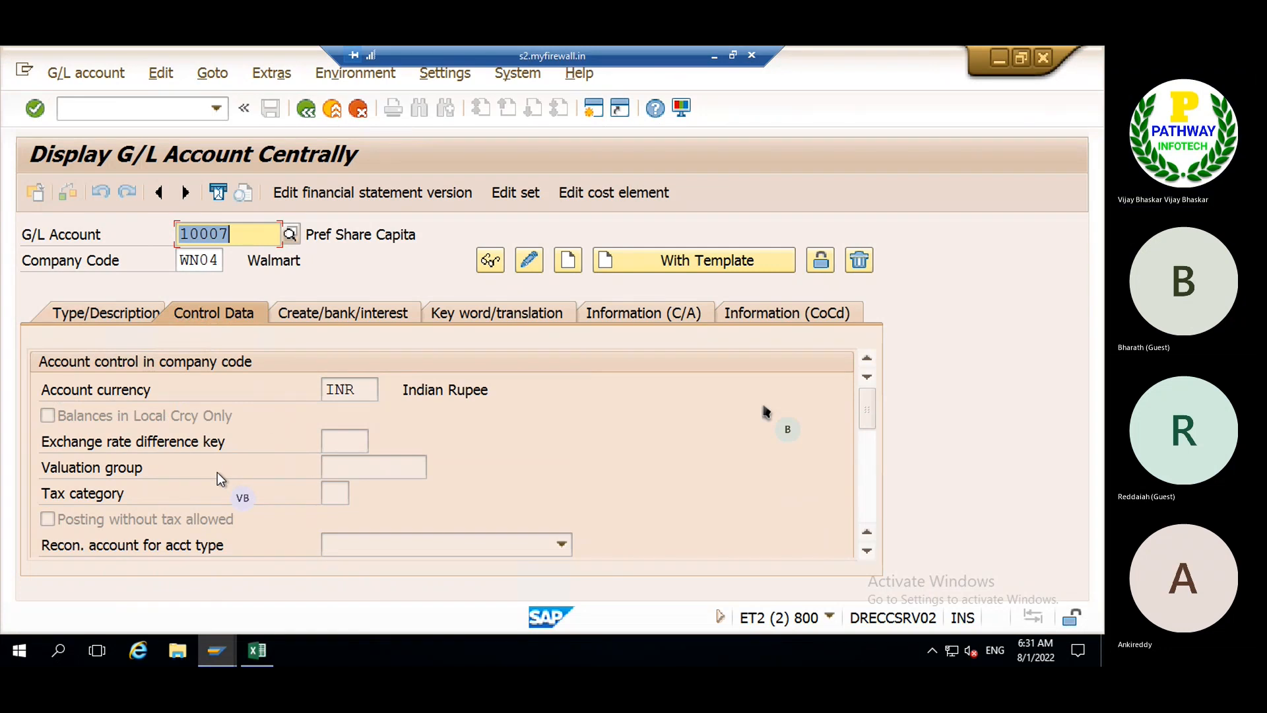
click(868, 507)
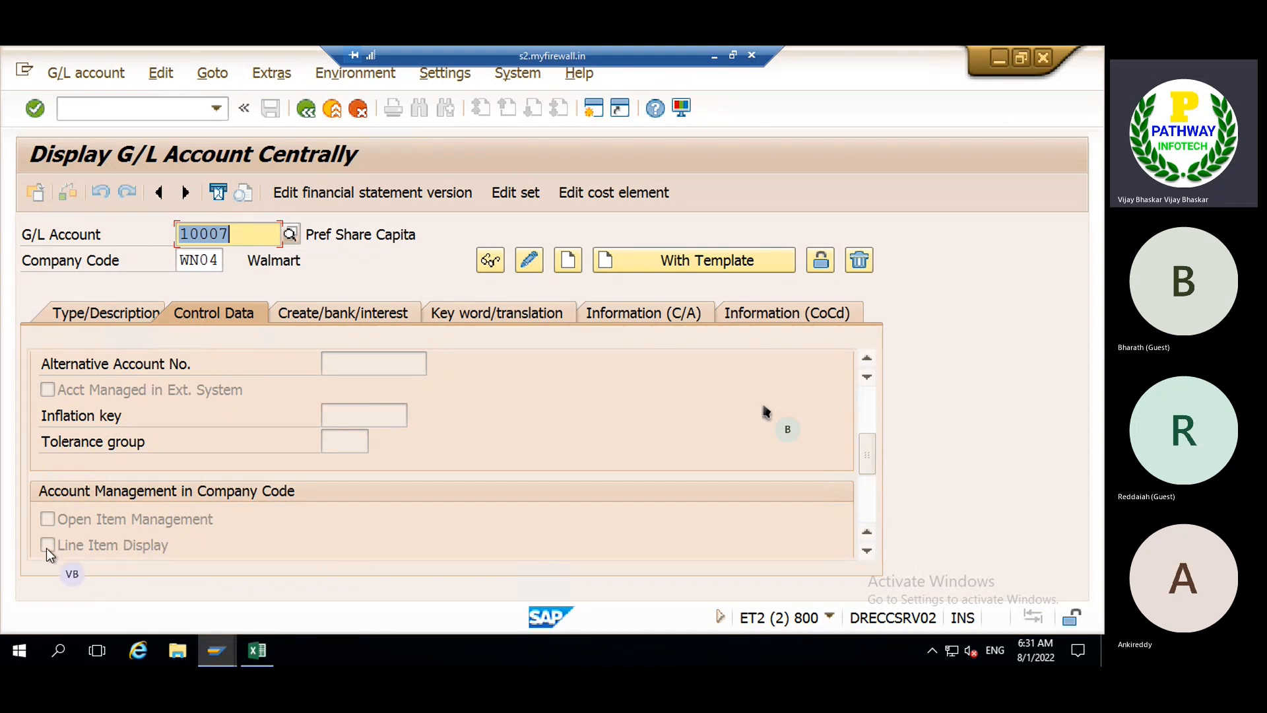
click(257, 652)
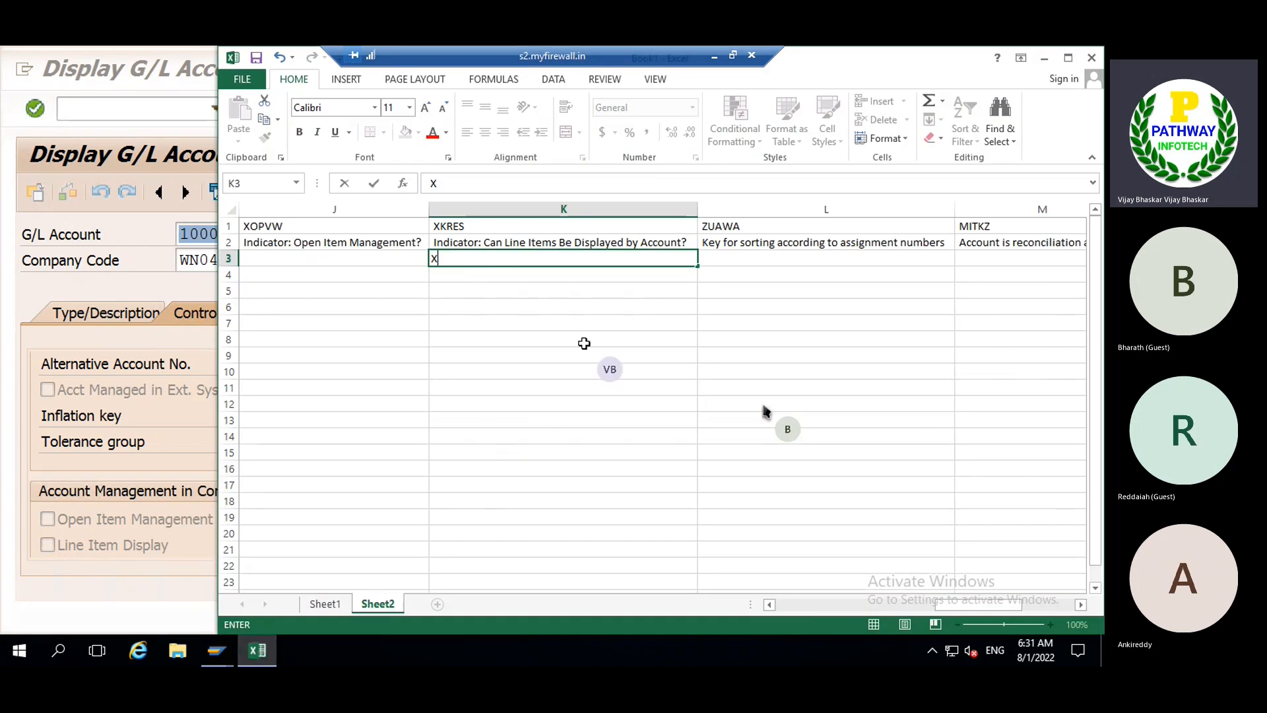
- Enter 001 as text in L3 as the key for sorting according to assignment numbers
click(735, 256)
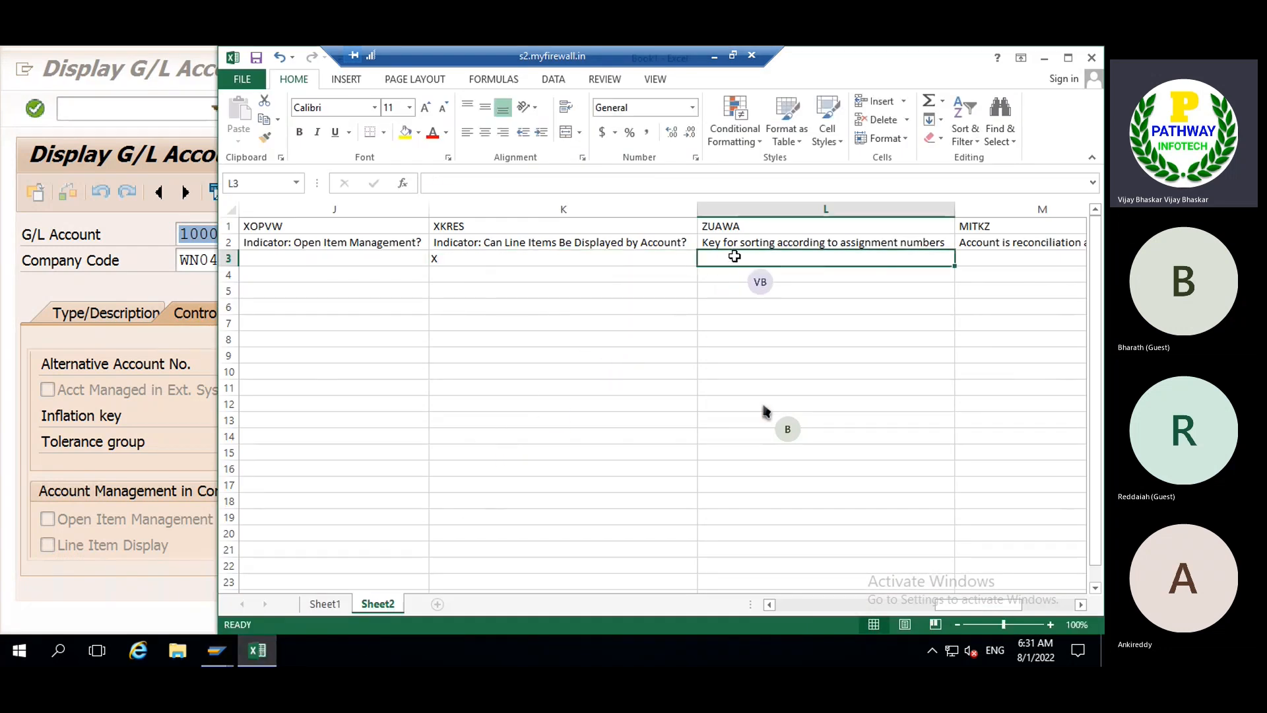
text(')
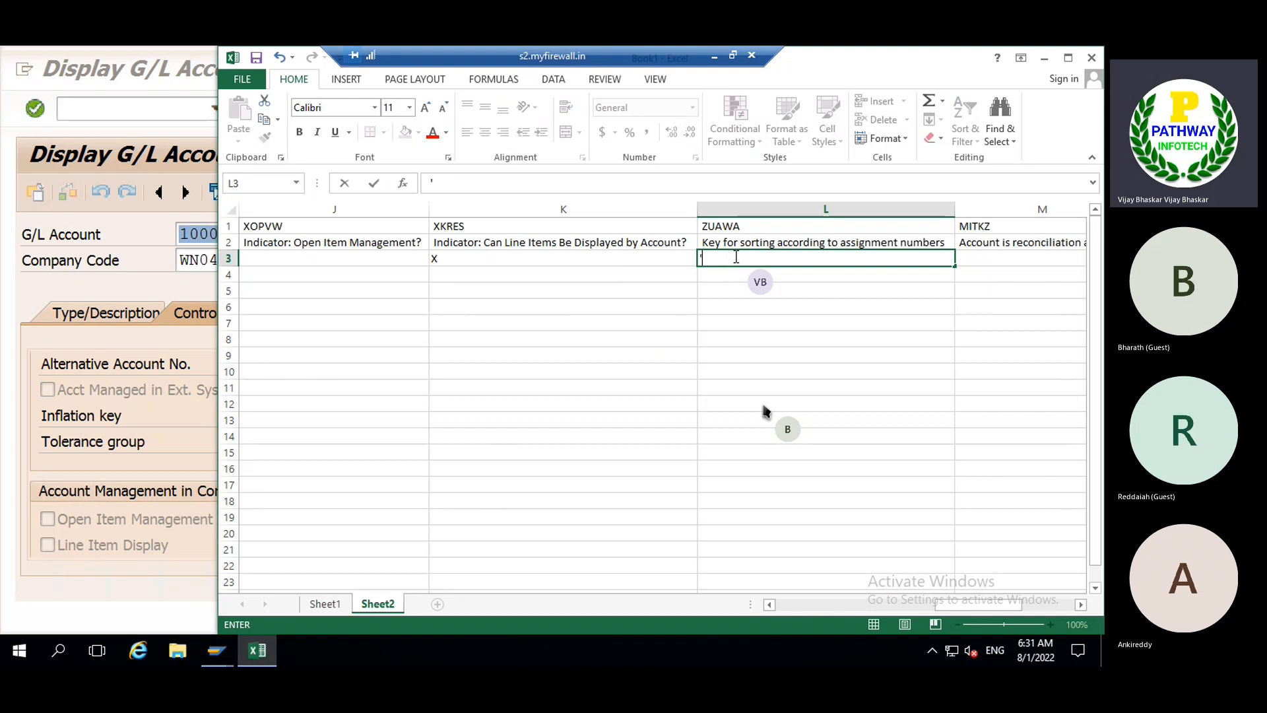
text(001)
- Leave the reconciliation account cell M3 blank and enter the field status group G001 in N3
click(974, 254)
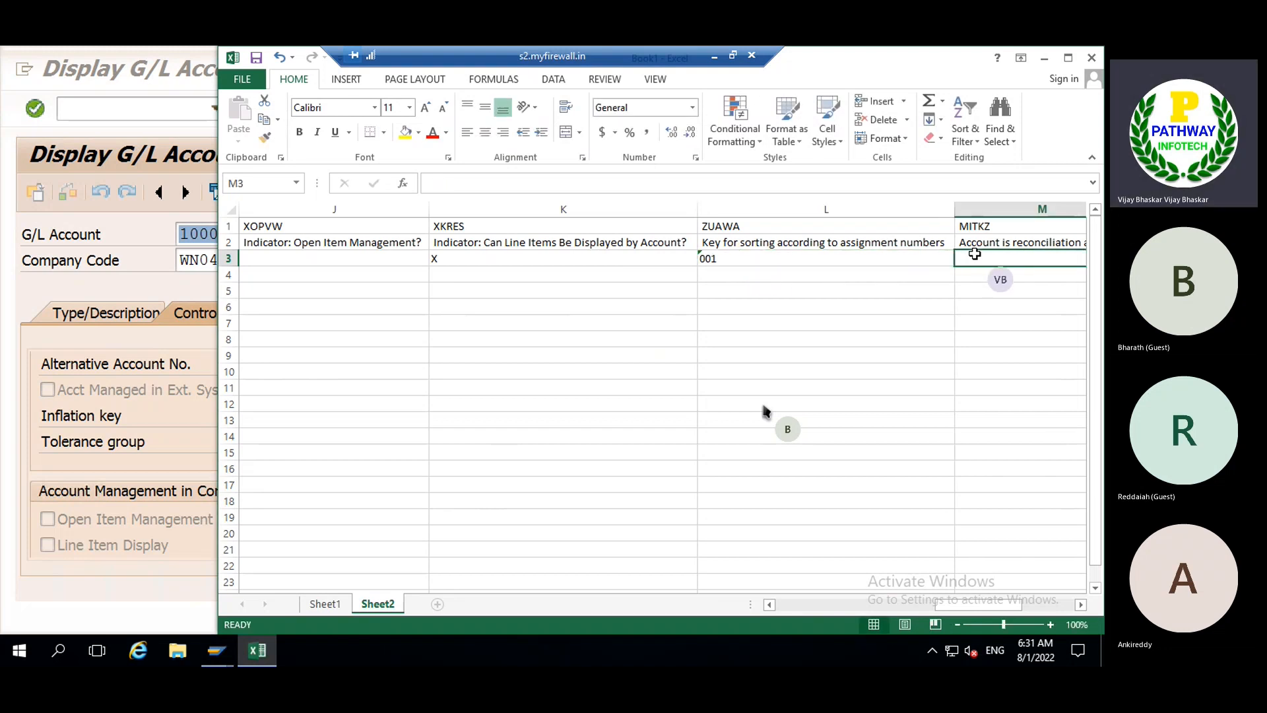
click(1083, 607)
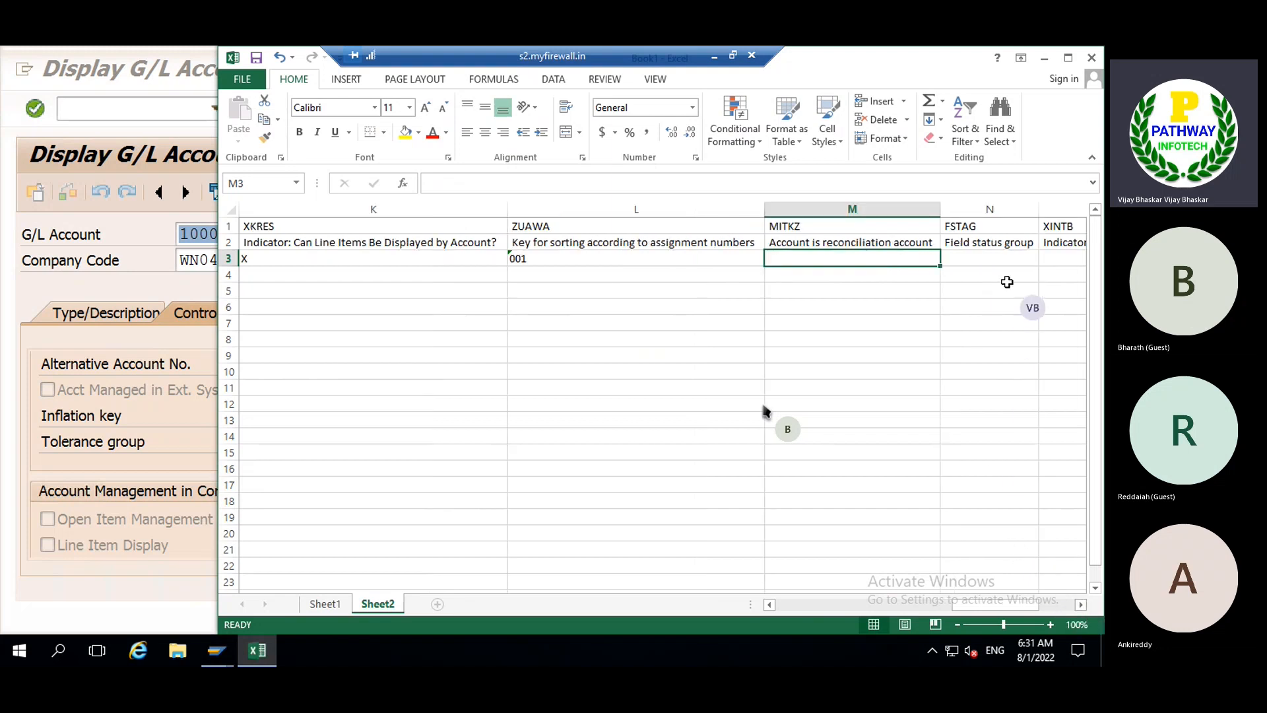
click(981, 259)
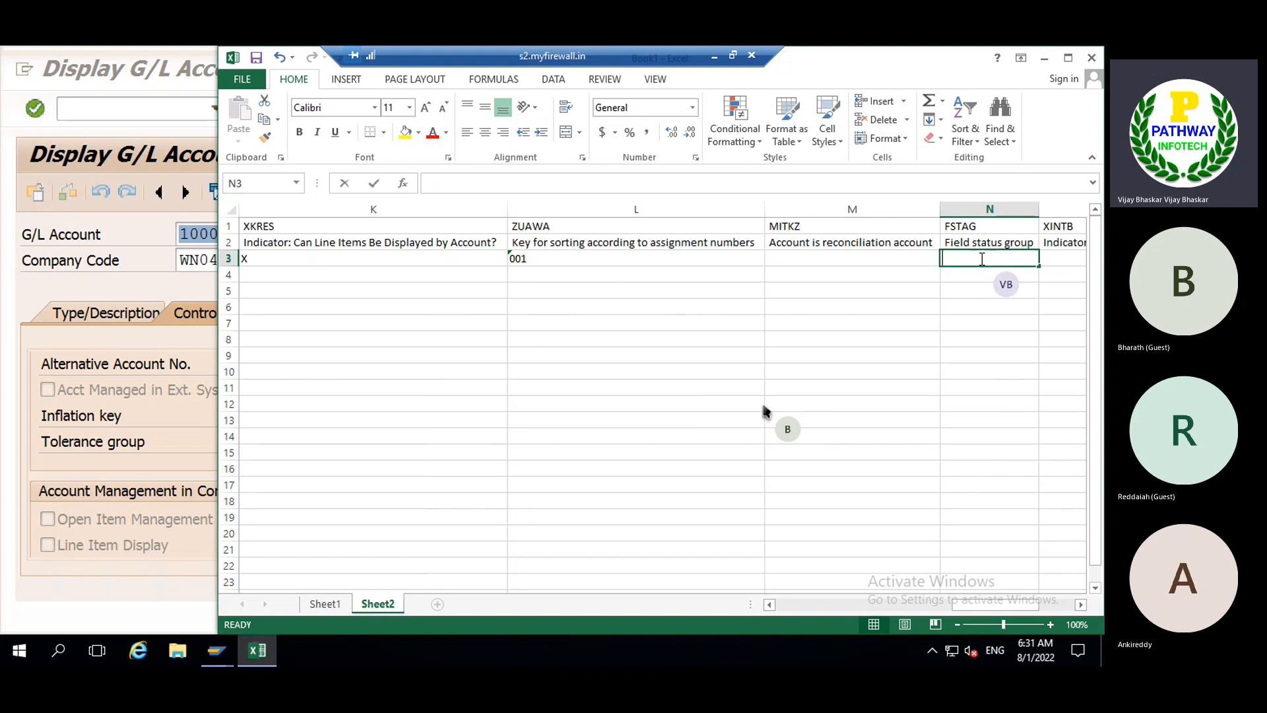
text(G001)
key(Return)
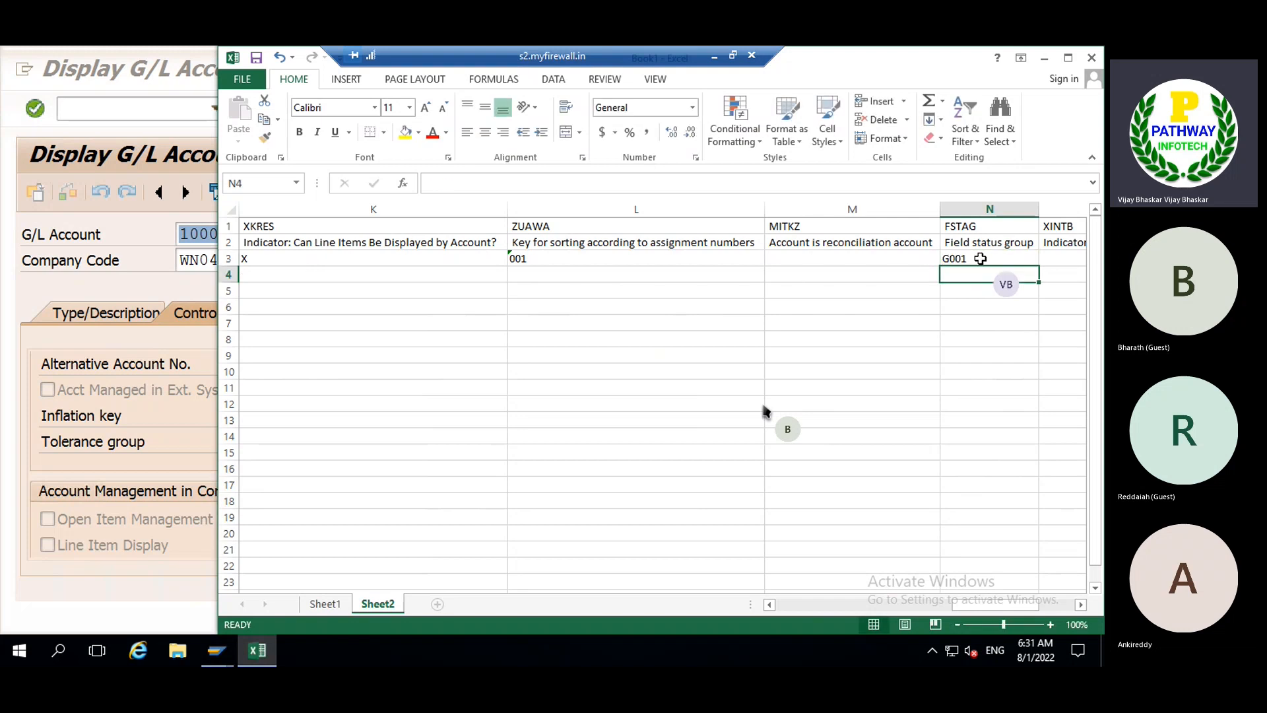
- Review the header rows 1 and 2 and the record entered in row 3, starting from column A
click(798, 604)
click(798, 605)
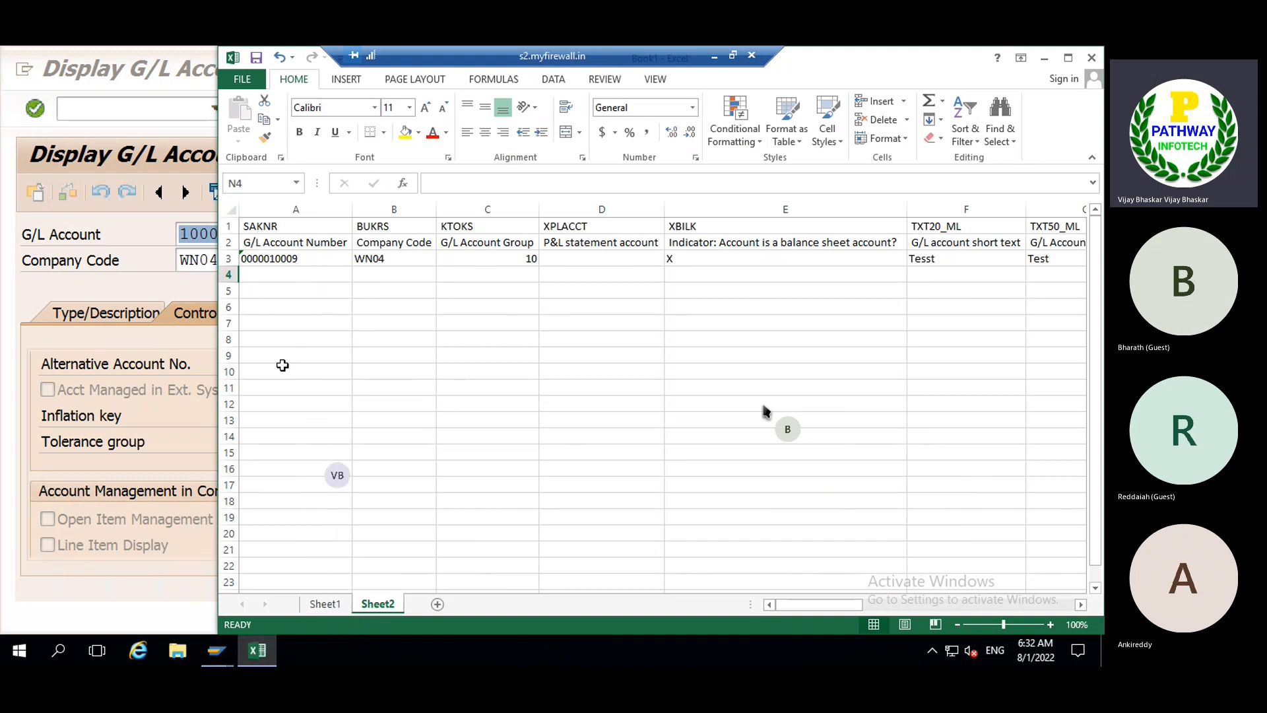
drag(225, 225, 228, 240)
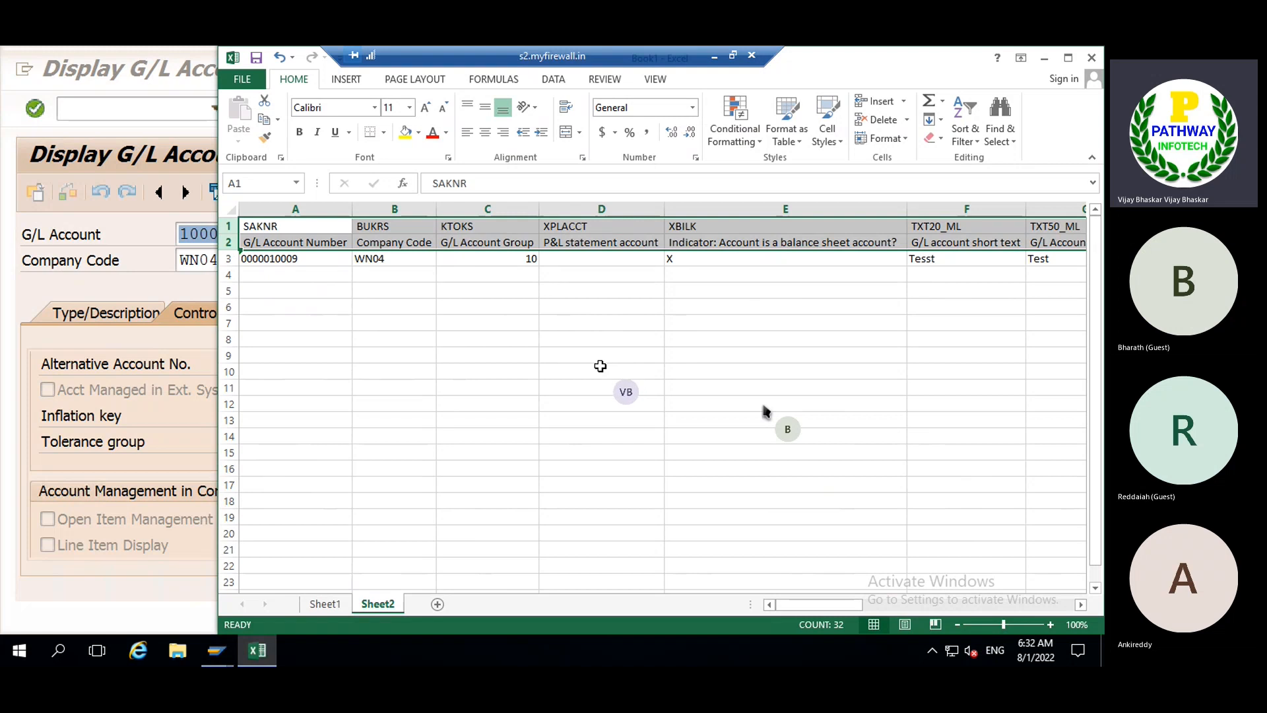
click(295, 273)
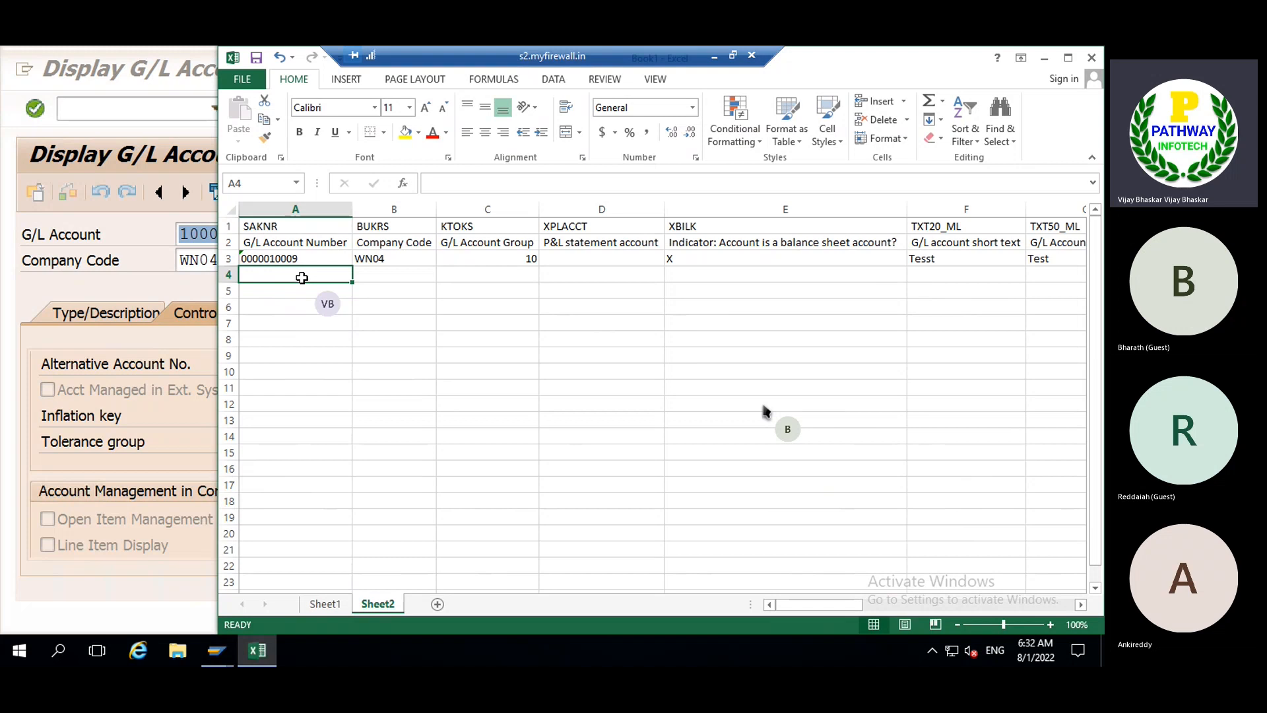
click(257, 258)
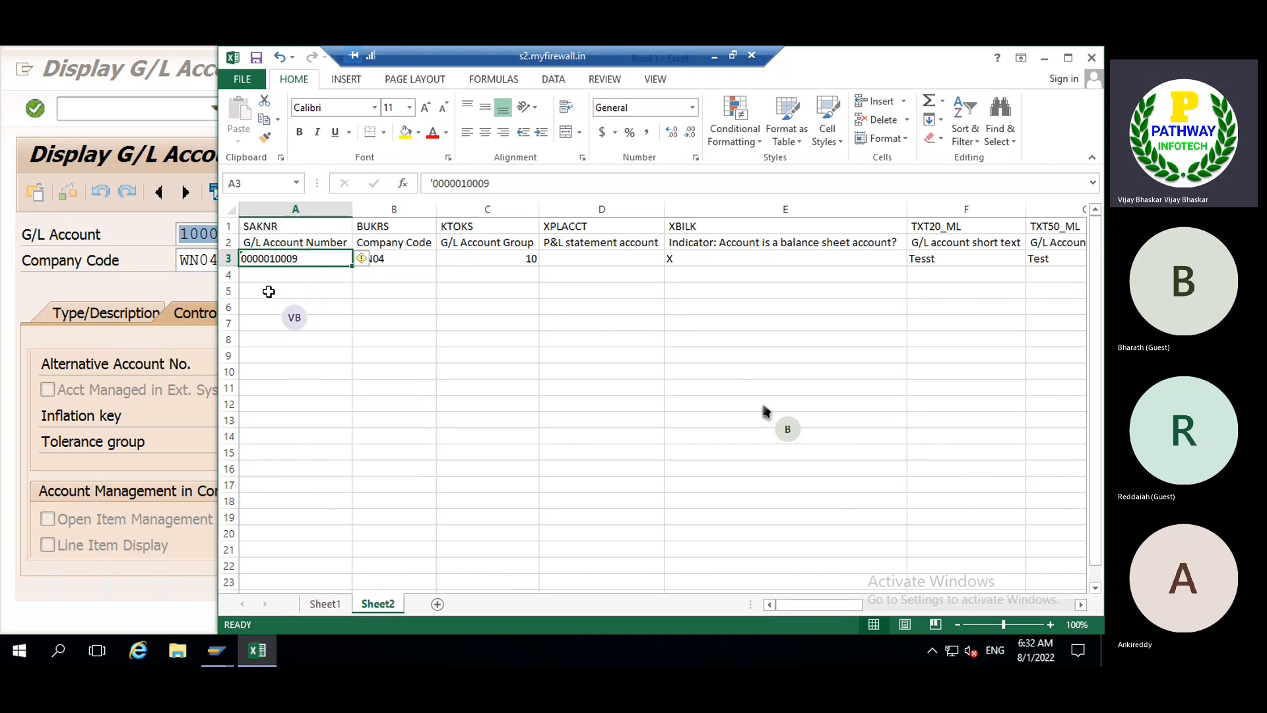
key(shift+Right)
key(shift+Right)
key(shift+Right)
key(shift+Right)
key(shift+Right)
key(shift+Right)
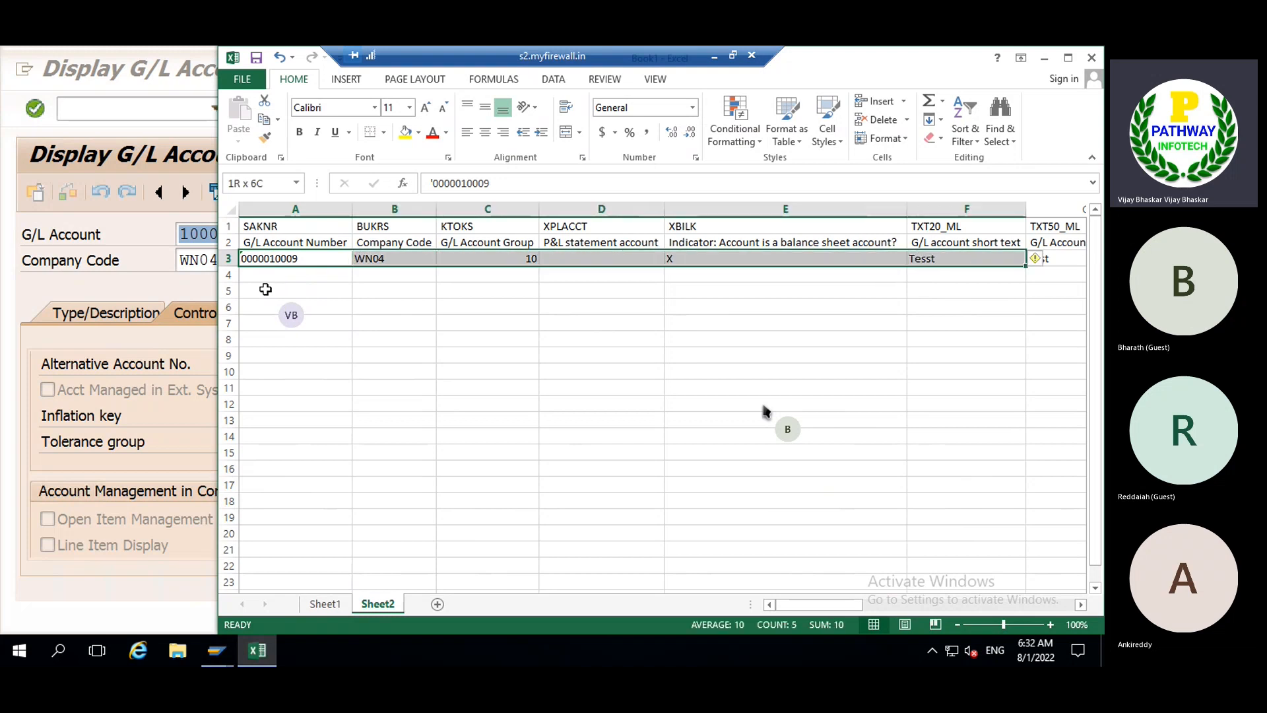
key(shift+Right)
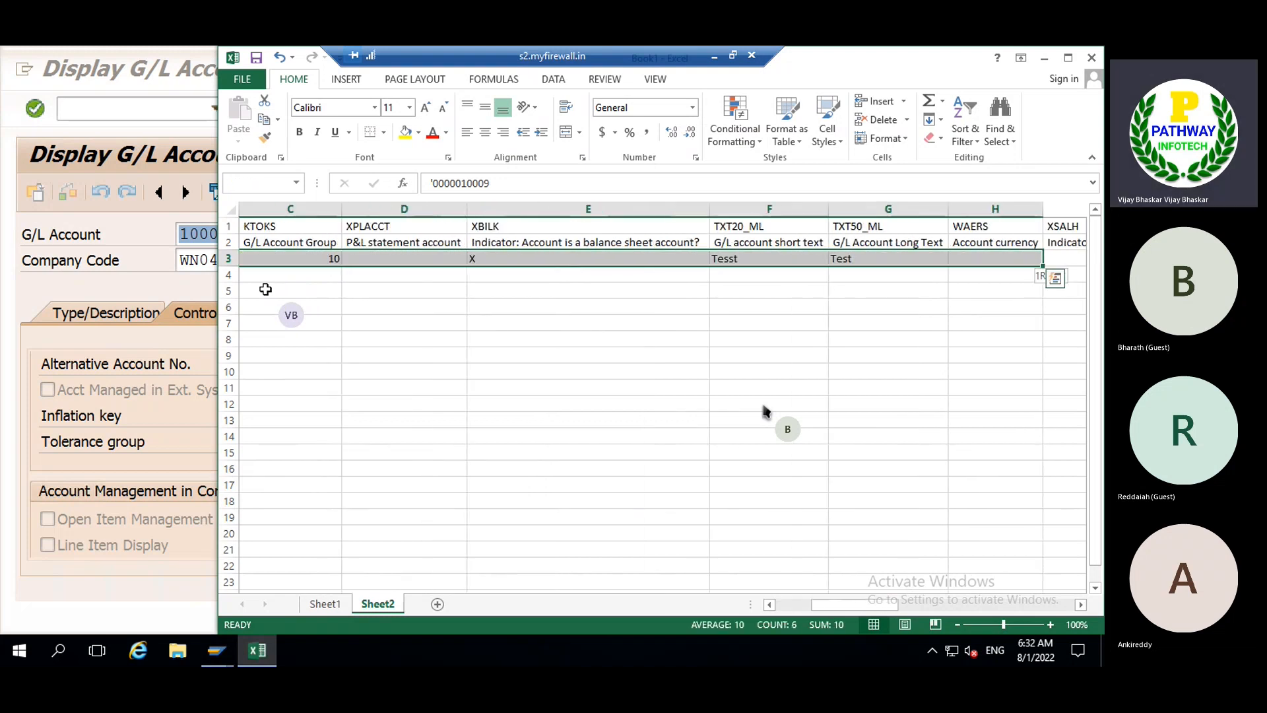
click(780, 603)
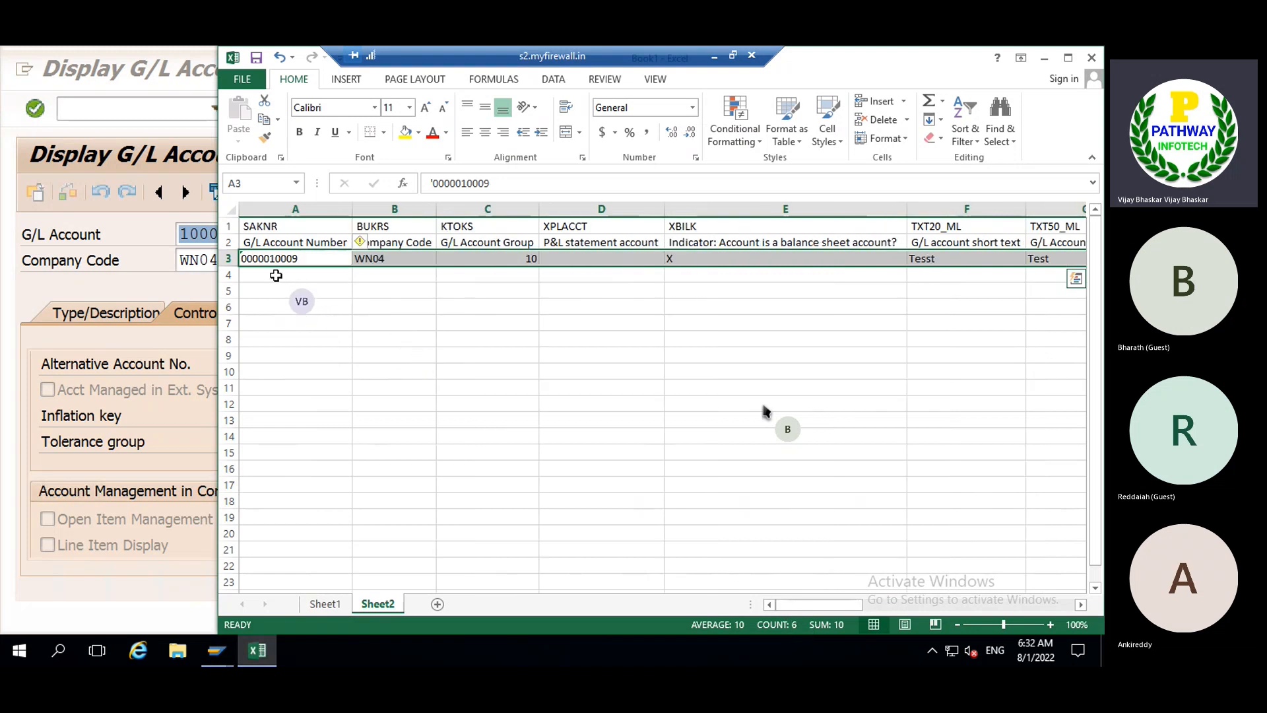
- Start a second record by entering the G/L account number 11001 in A4
click(276, 273)
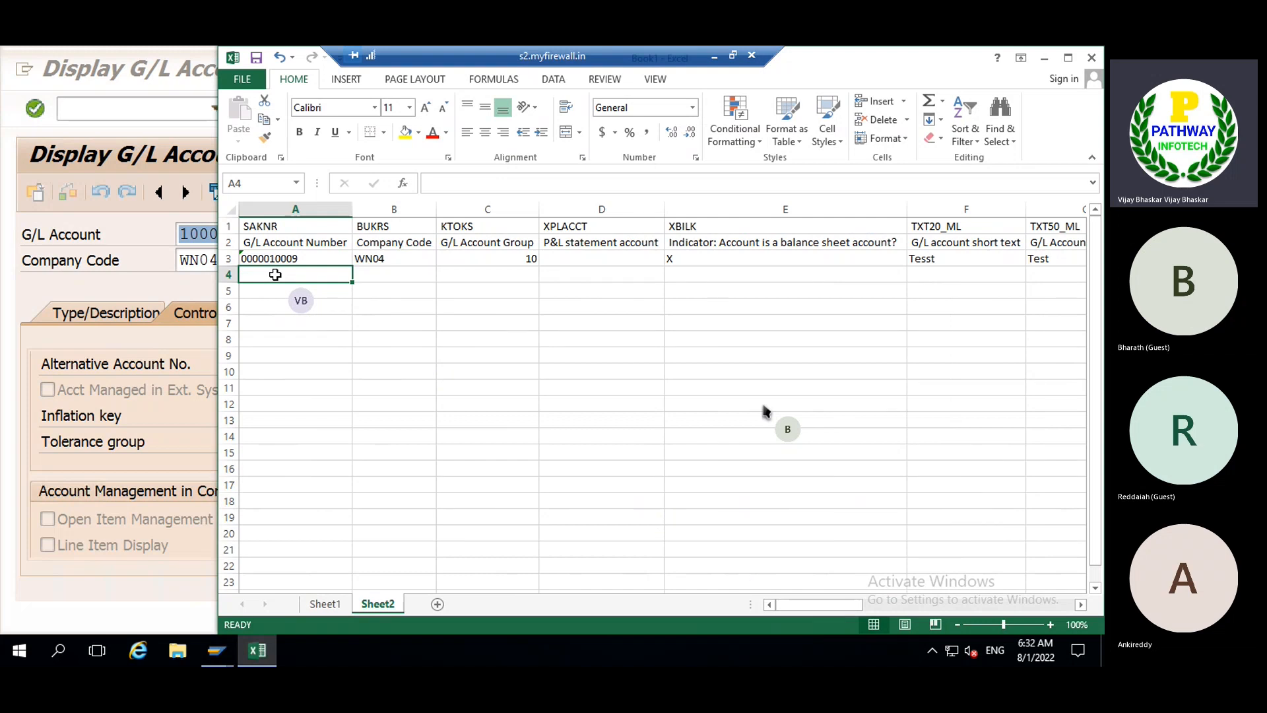
text(1100)
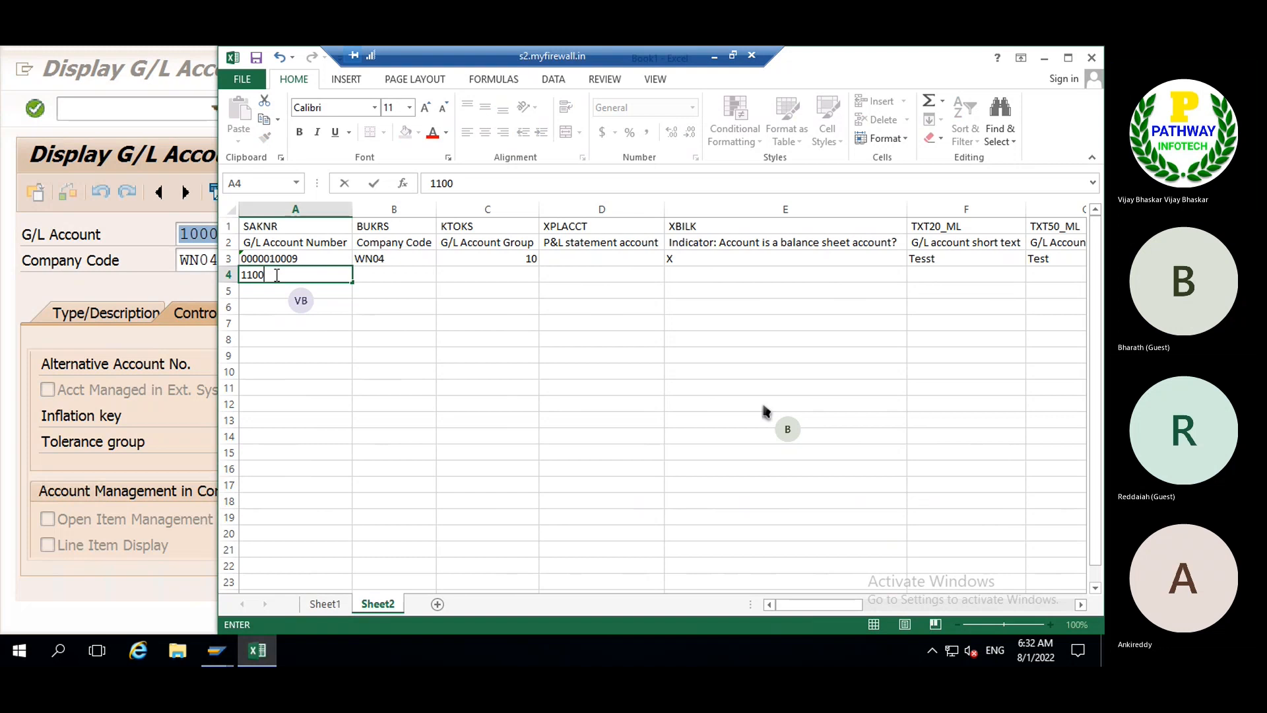
text(1)
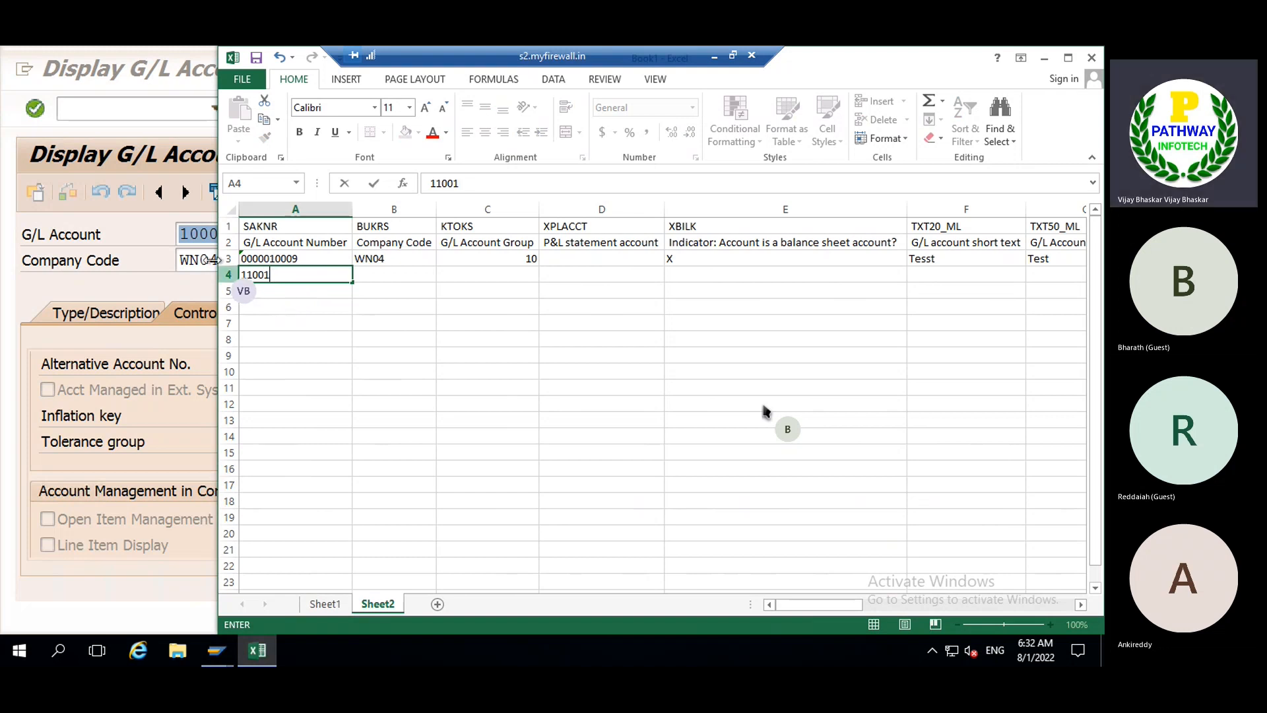
- Switch to the SAP G/L account display, load account 11001 in company code WN04 and examine its type and description settings
click(170, 235)
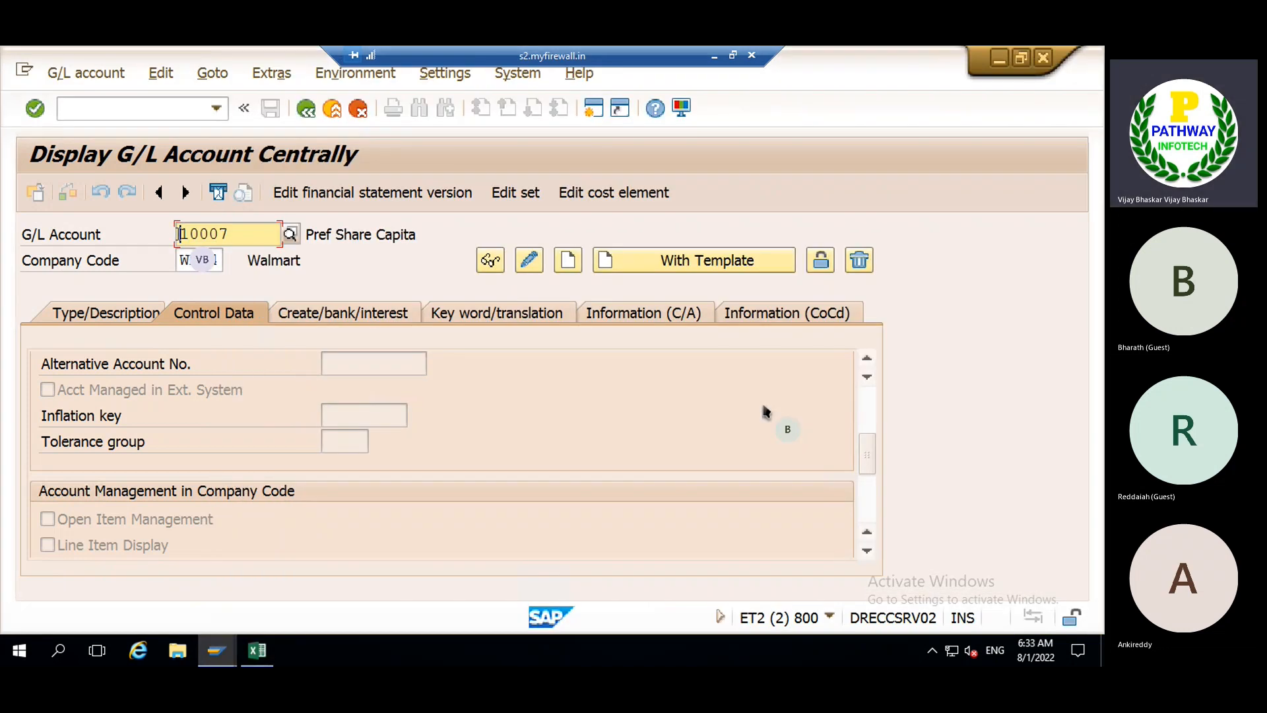
click(238, 225)
key(BackSpace)
key(BackSpace)
key(BackSpace)
key(BackSpace)
key(BackSpace)
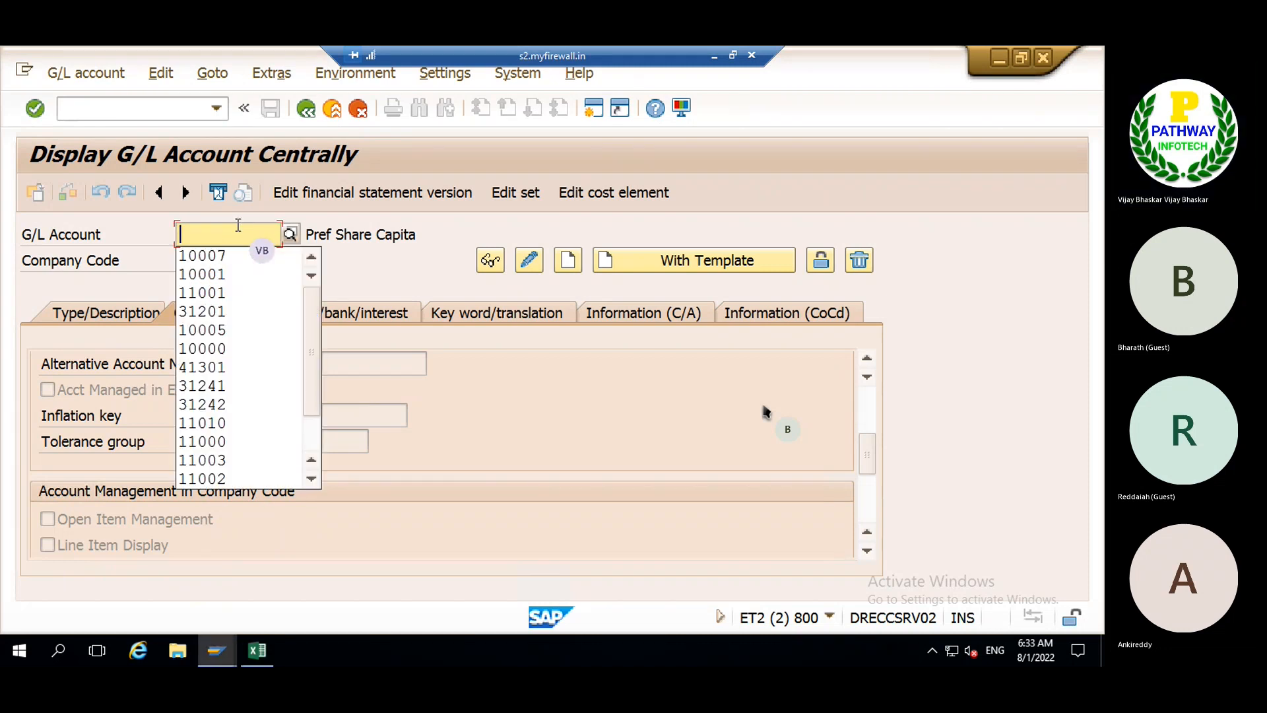
text(11)
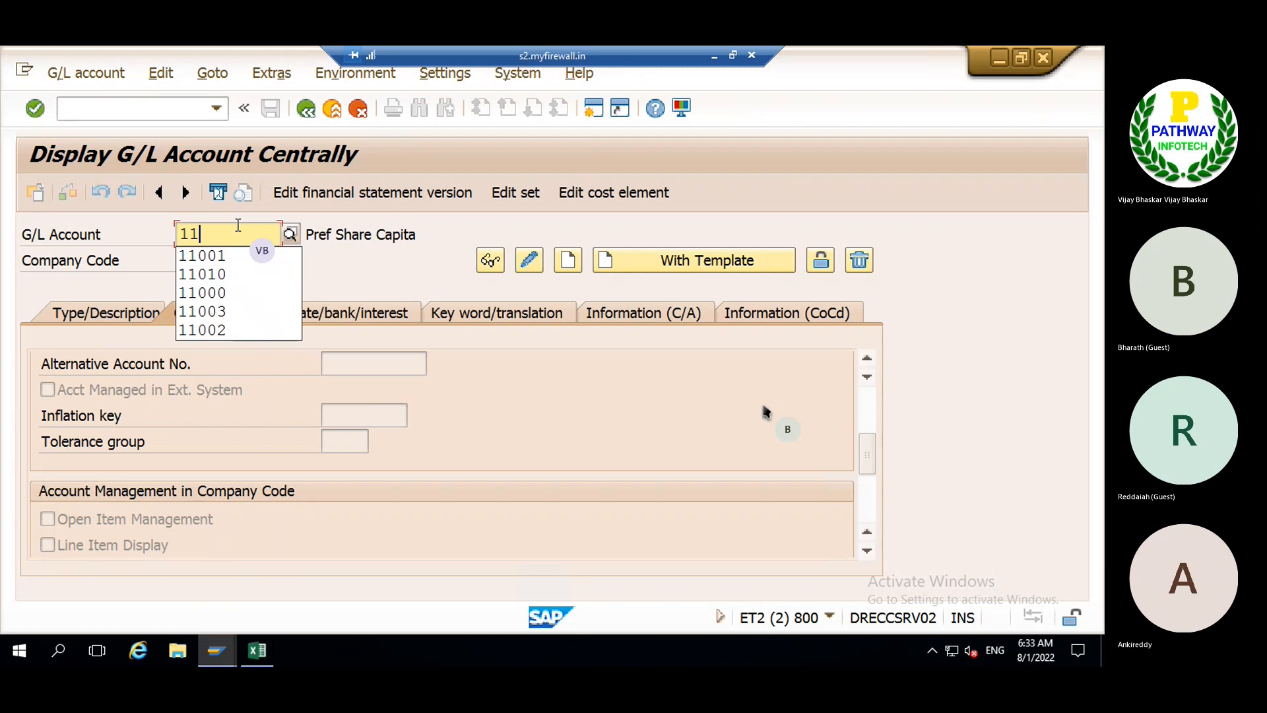
text(00)
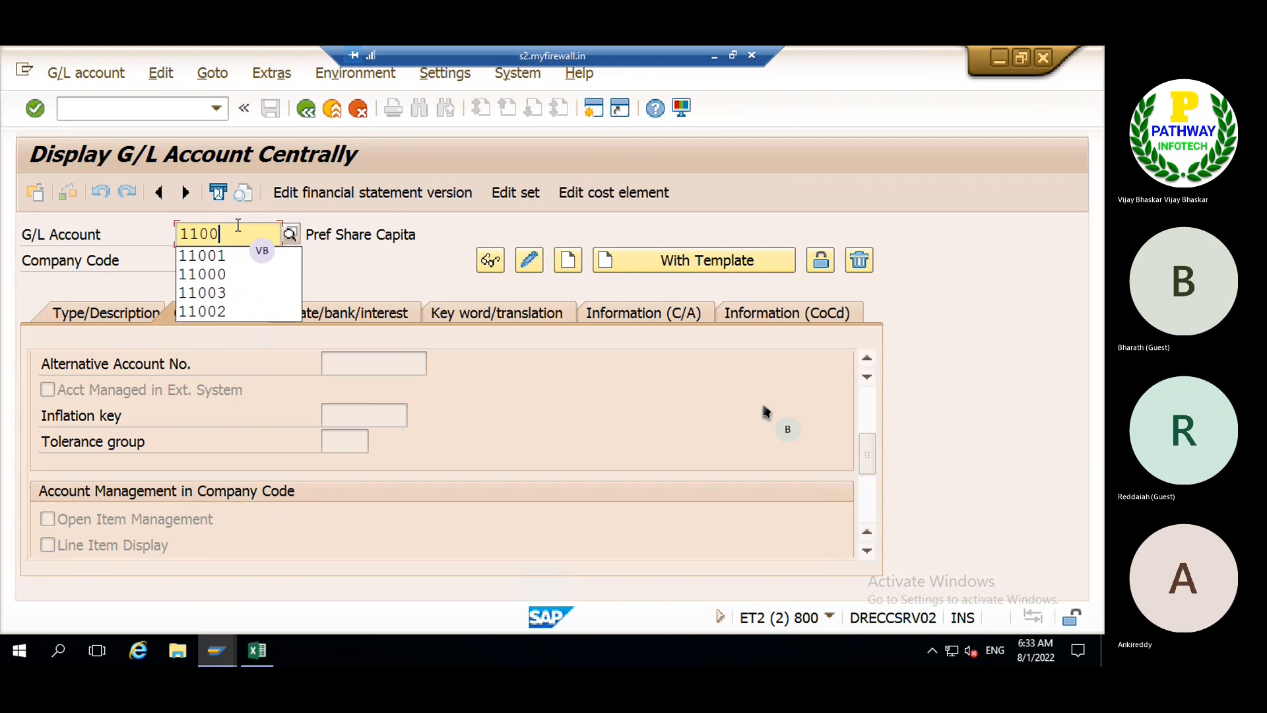
text(1)
key(Return)
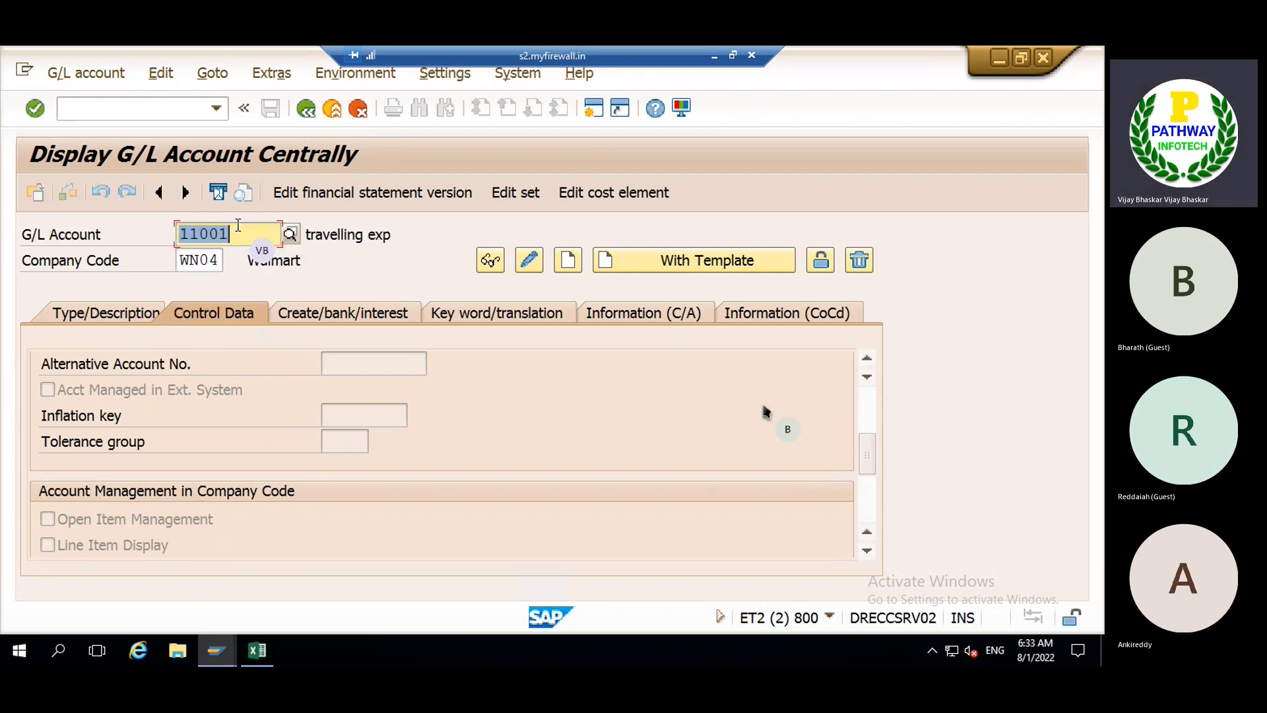
click(88, 317)
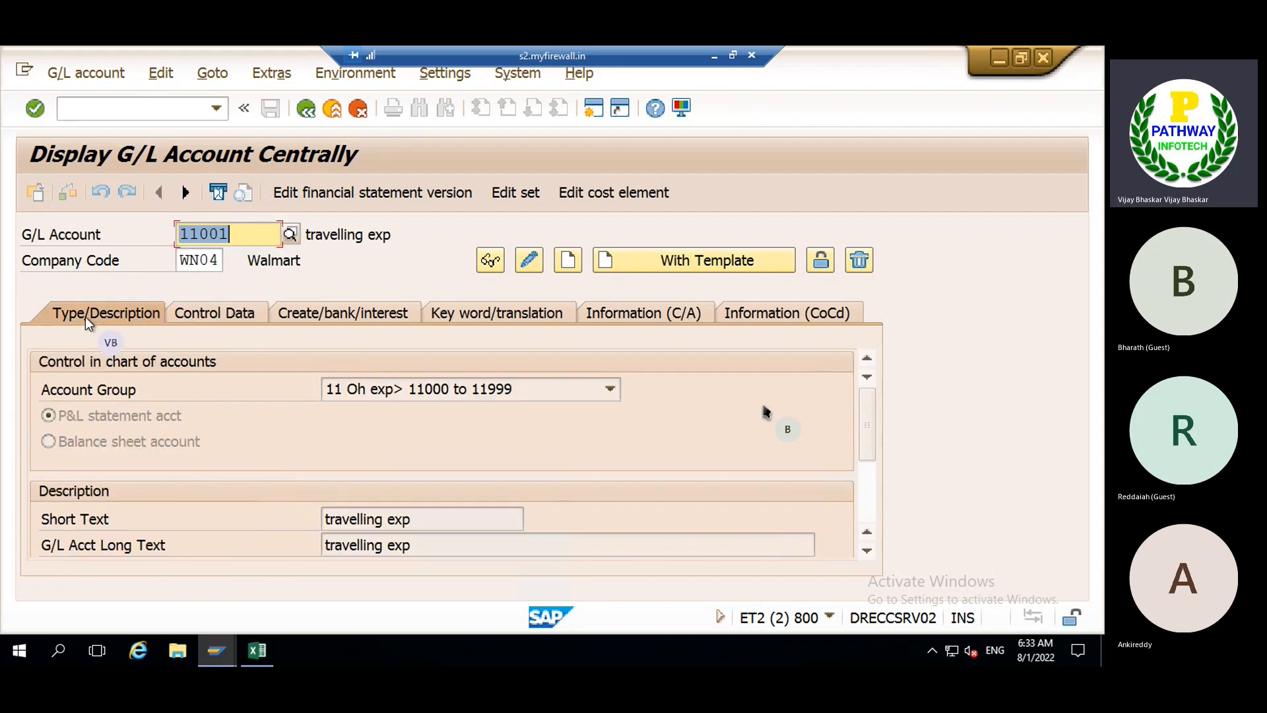
- Look up G/L account 11009 in company code WN04 to check whether that number is already used
click(242, 235)
key(BackSpace)
text(9)
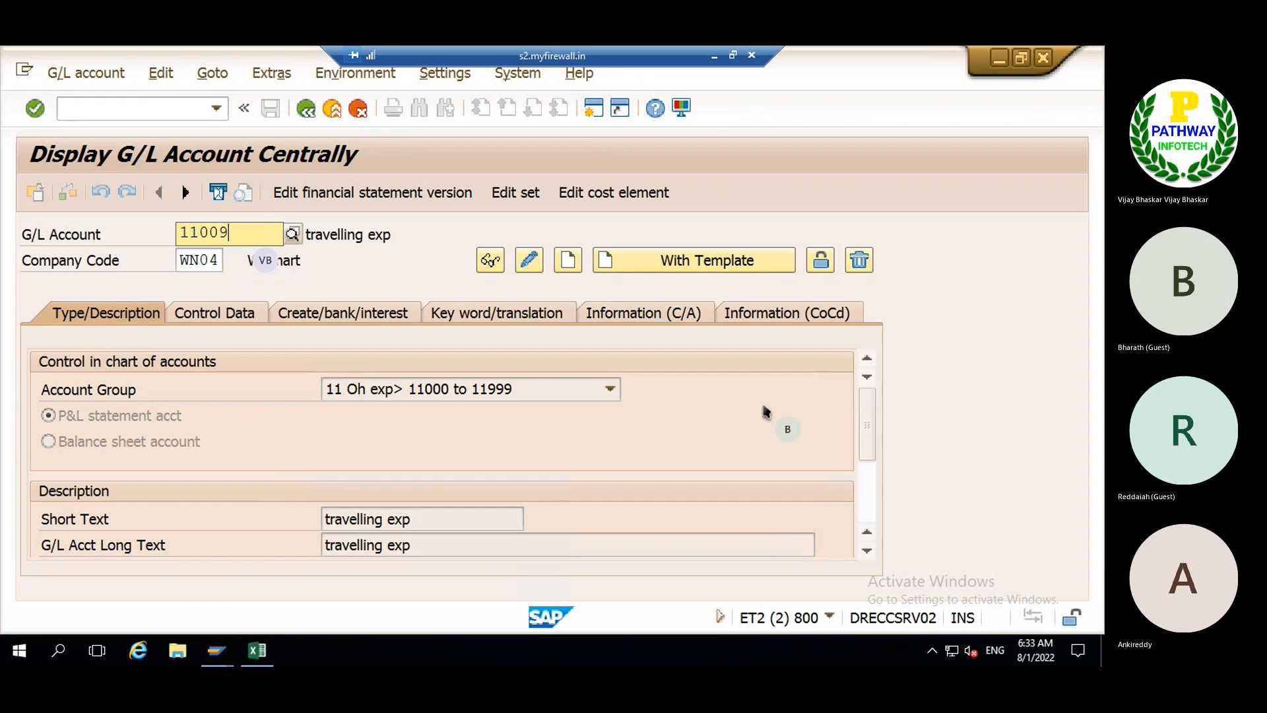
key(Return)
key(Return)
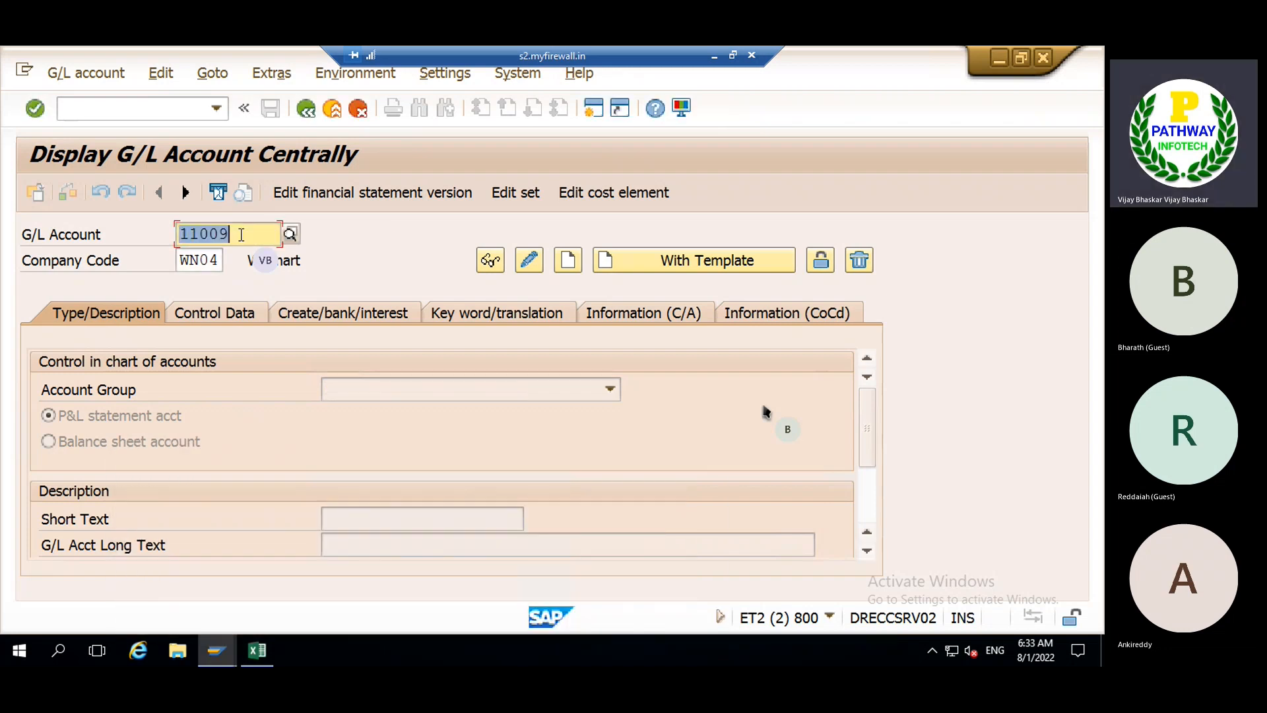
click(242, 235)
click(257, 651)
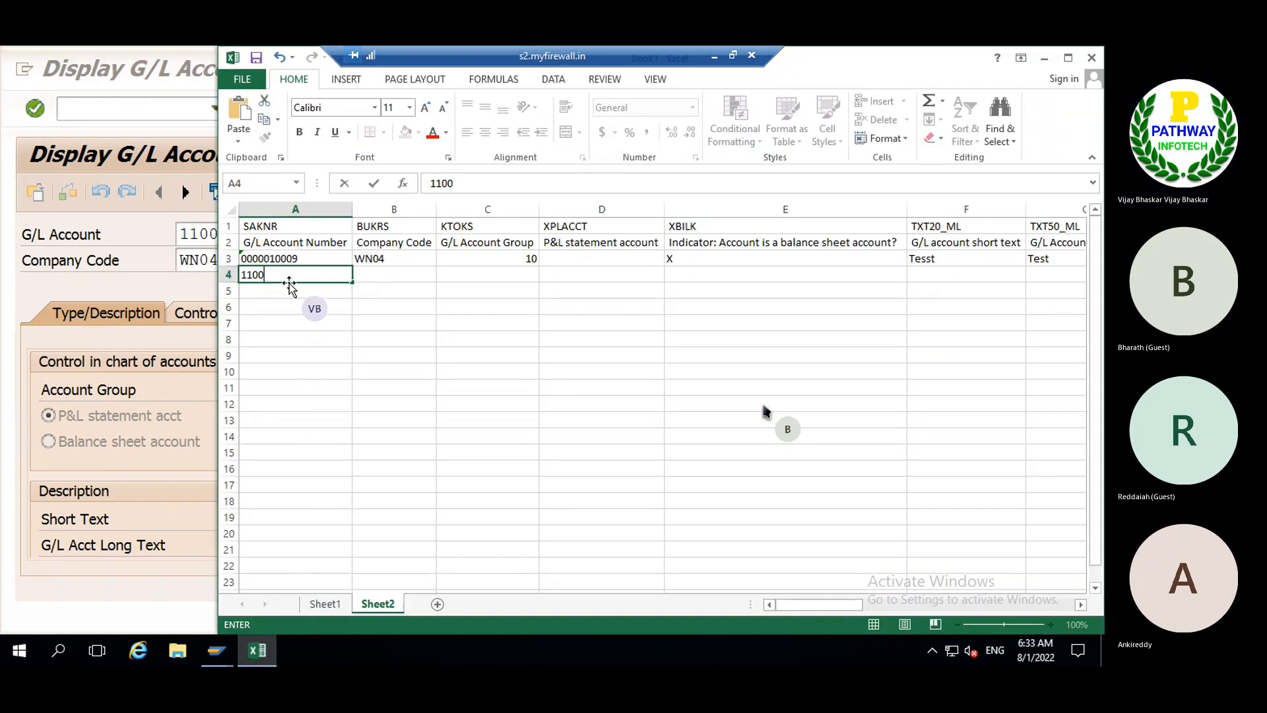
text(9)
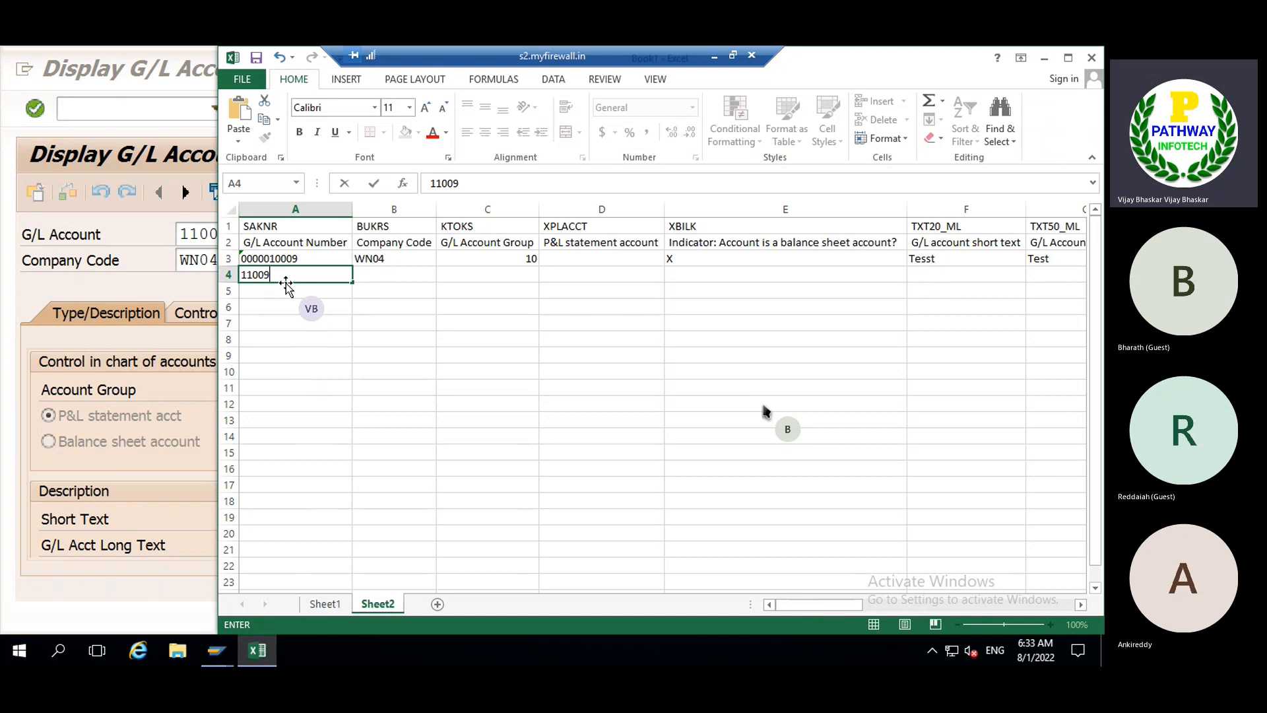
click(243, 275)
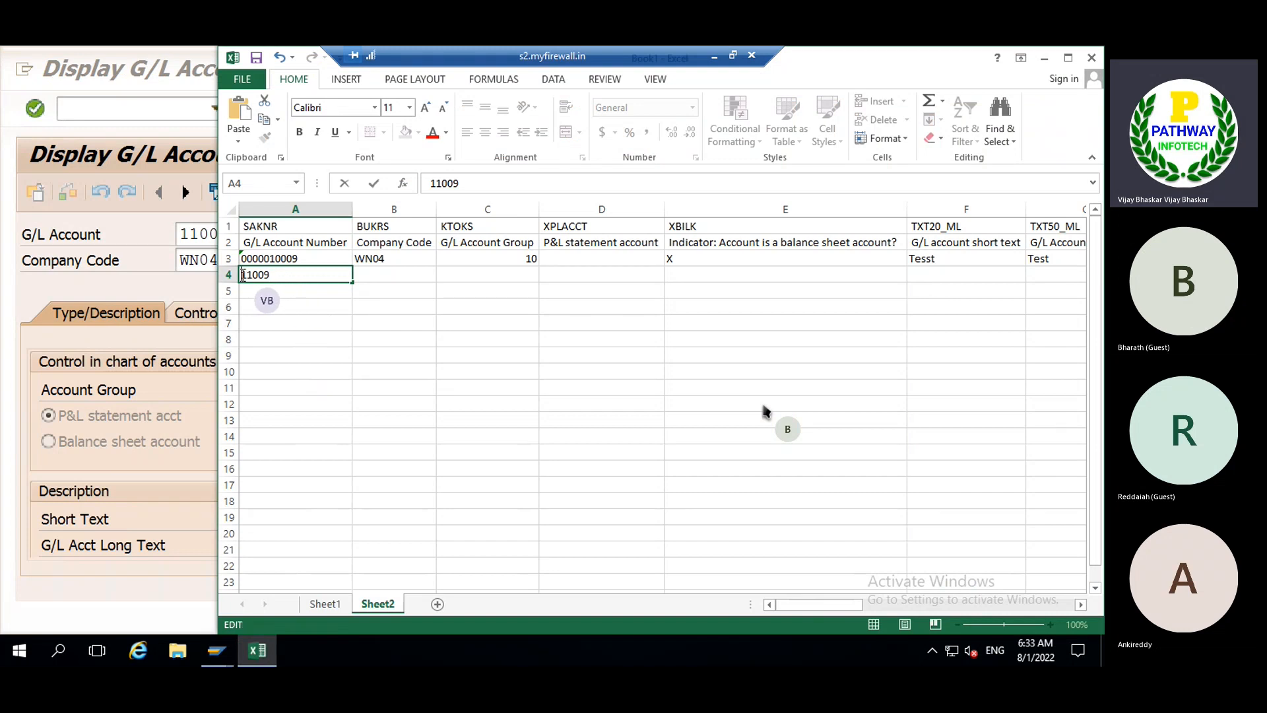
text('00)
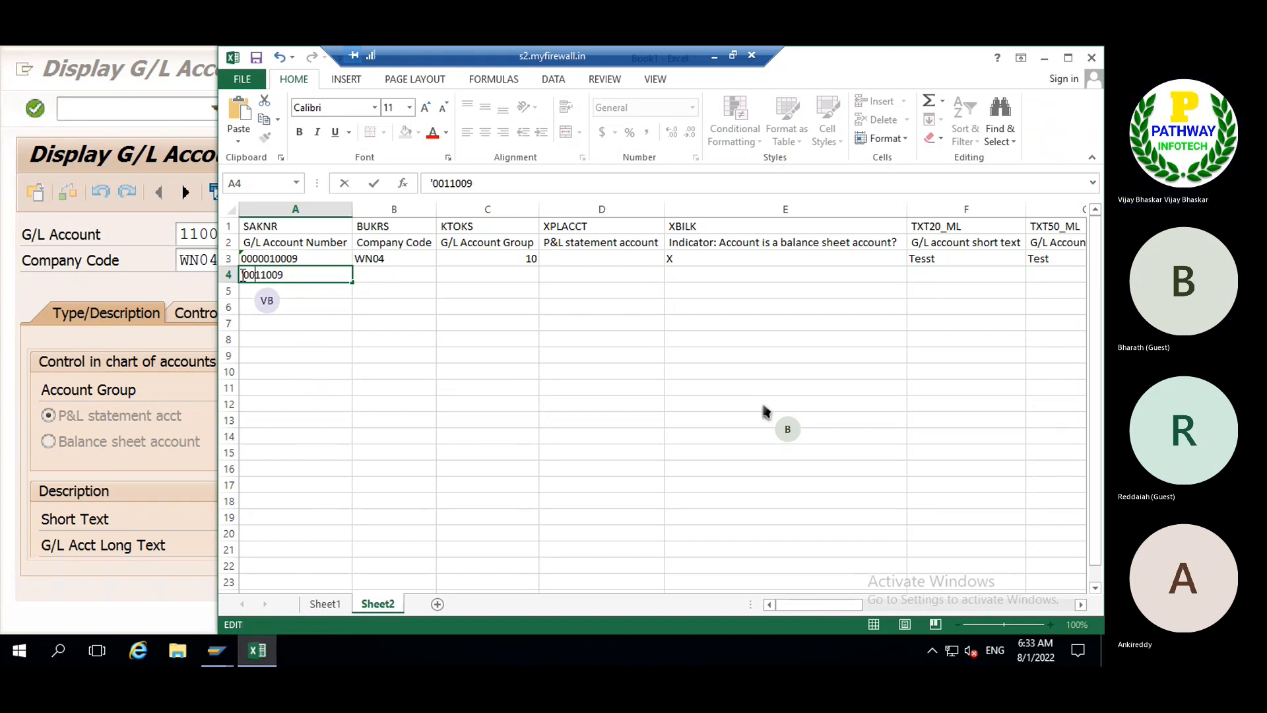
text(000)
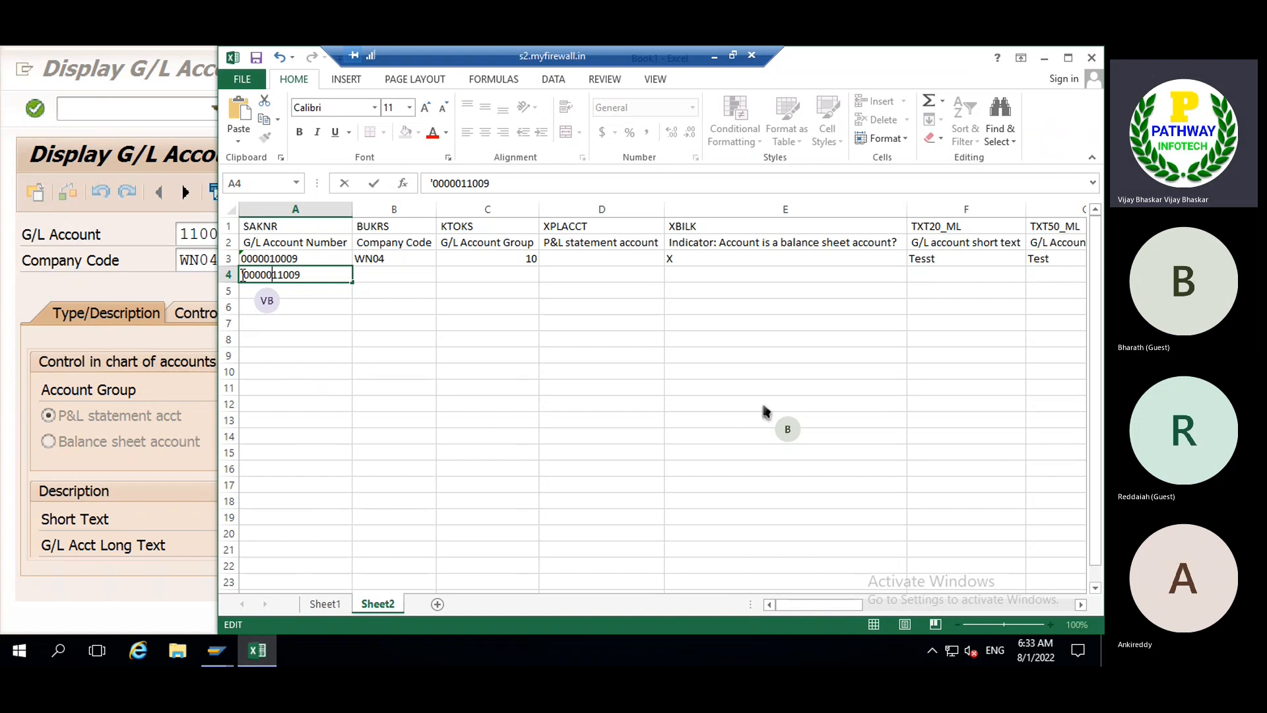
- Fill row 4 with company code WN04 in B4, account group 11 in C4 and the P&L statement indicator X in D4
click(377, 273)
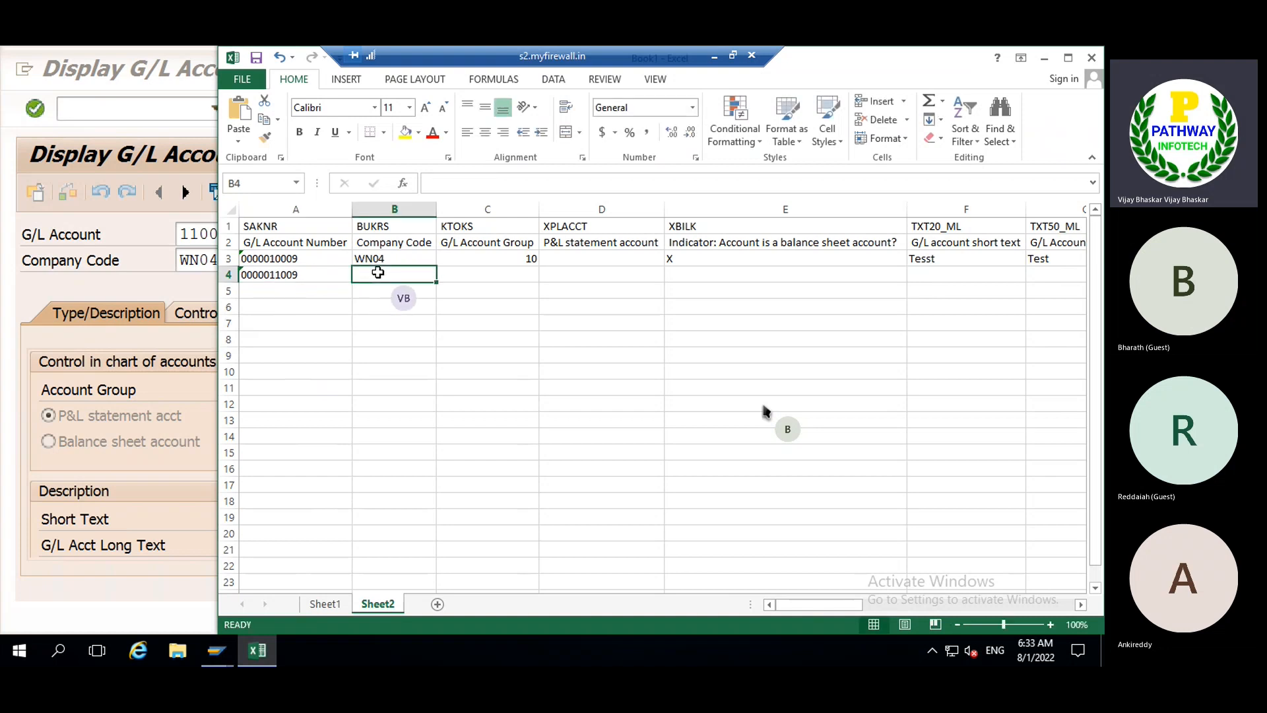
text(WN04)
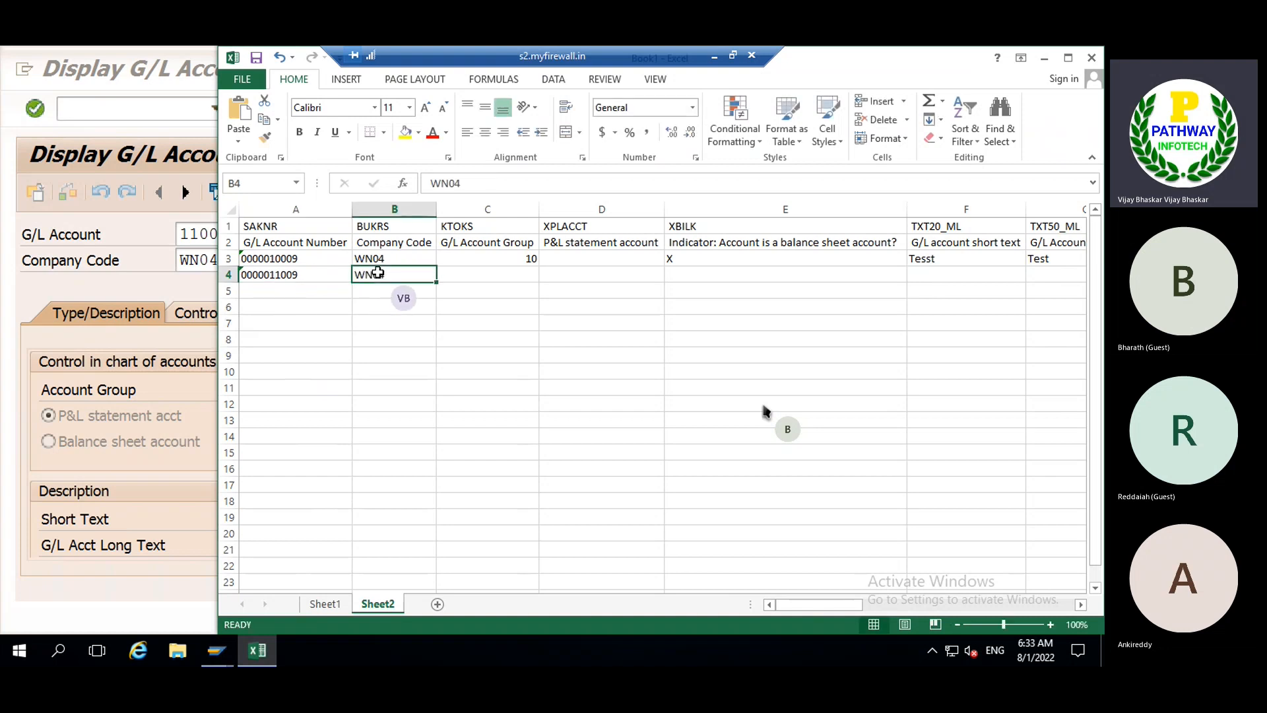
click(501, 272)
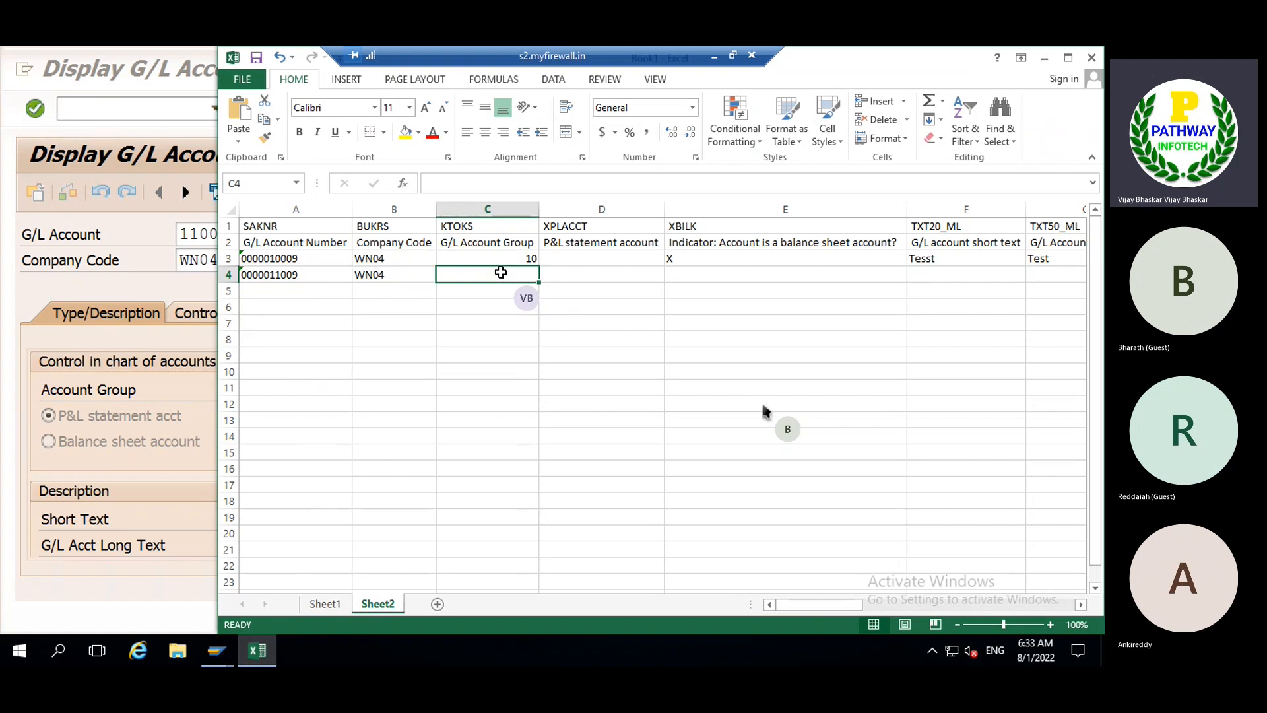
text(11)
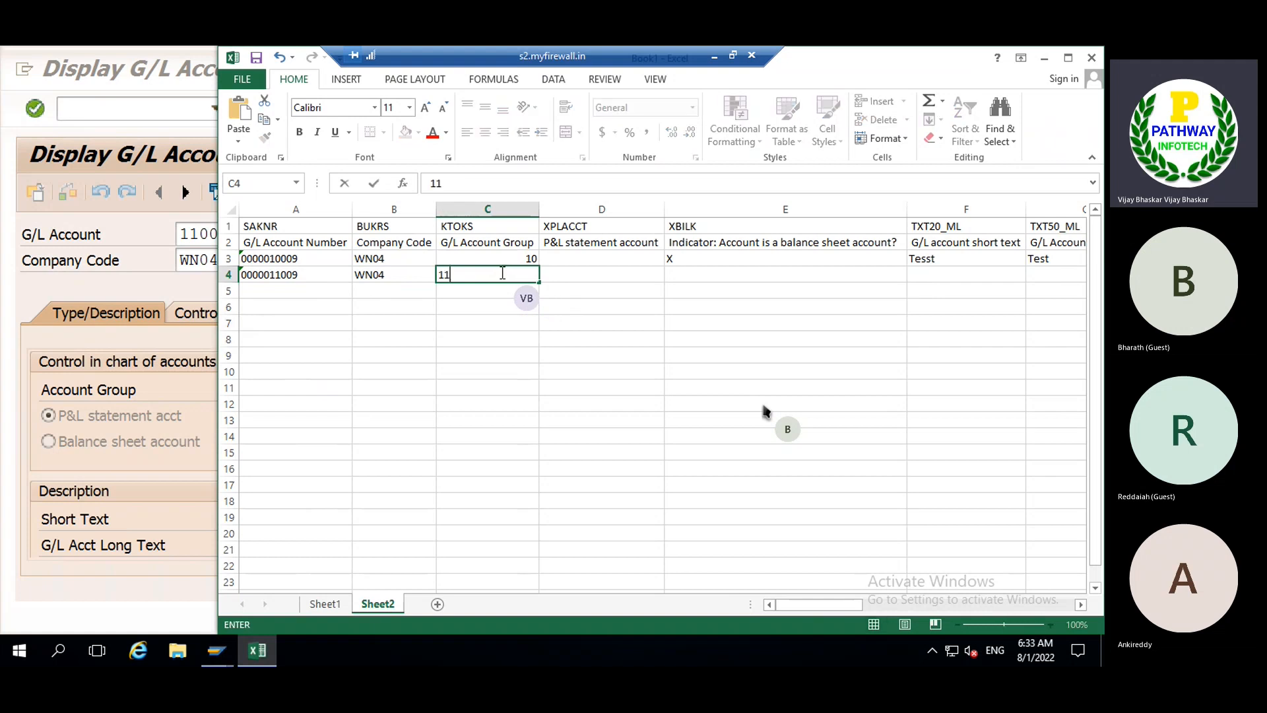
click(607, 269)
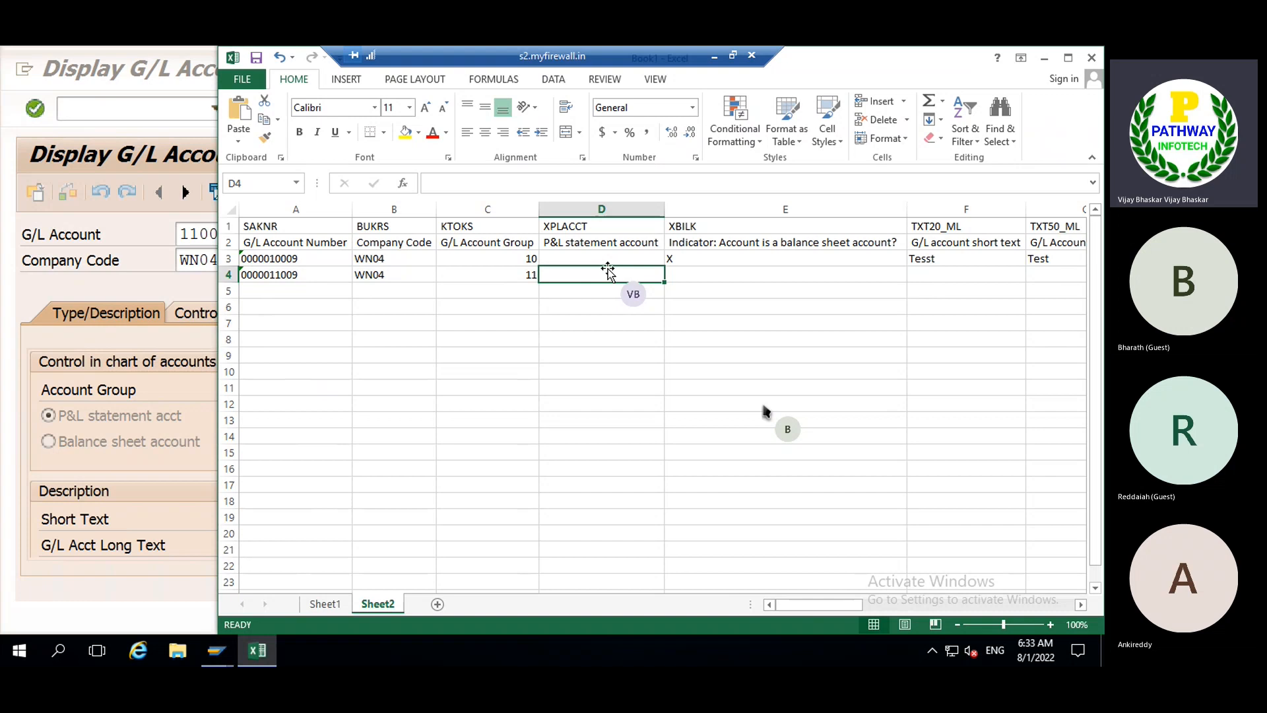
text(X)
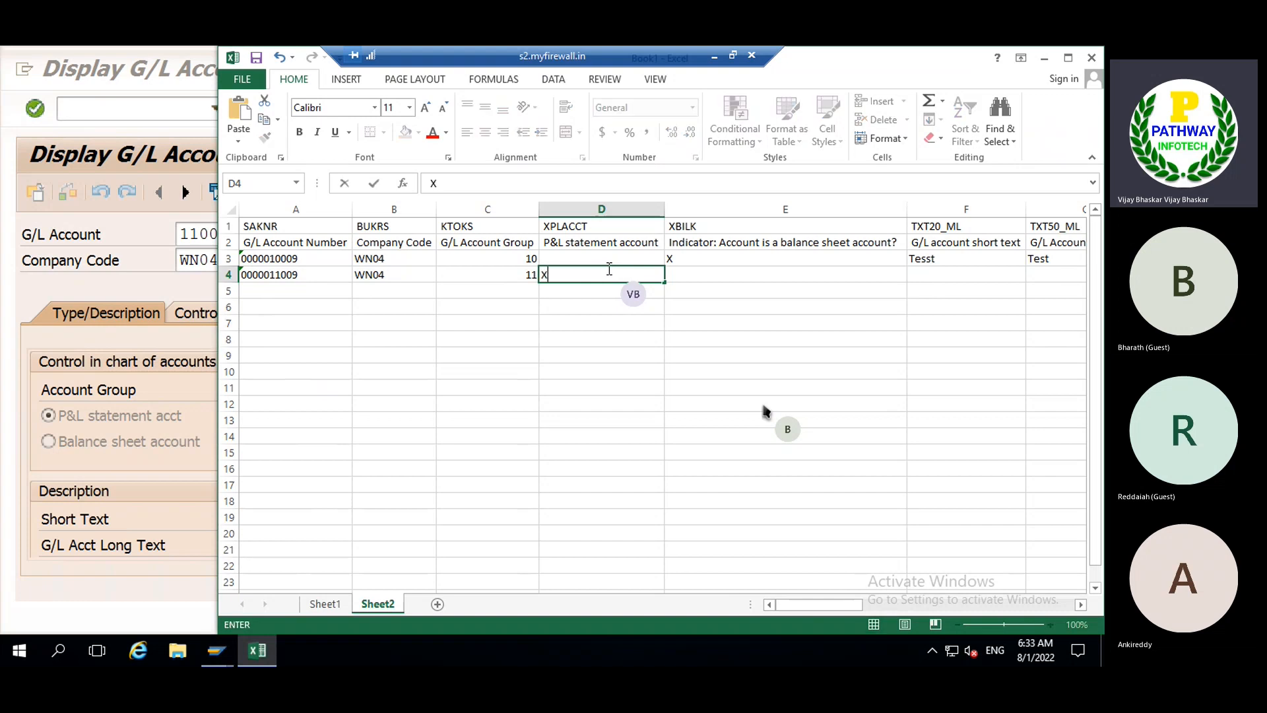
click(688, 273)
- Enter the short text "Travel exp 2" in F4 and the long text "Travel Exp 2" in G4
click(921, 274)
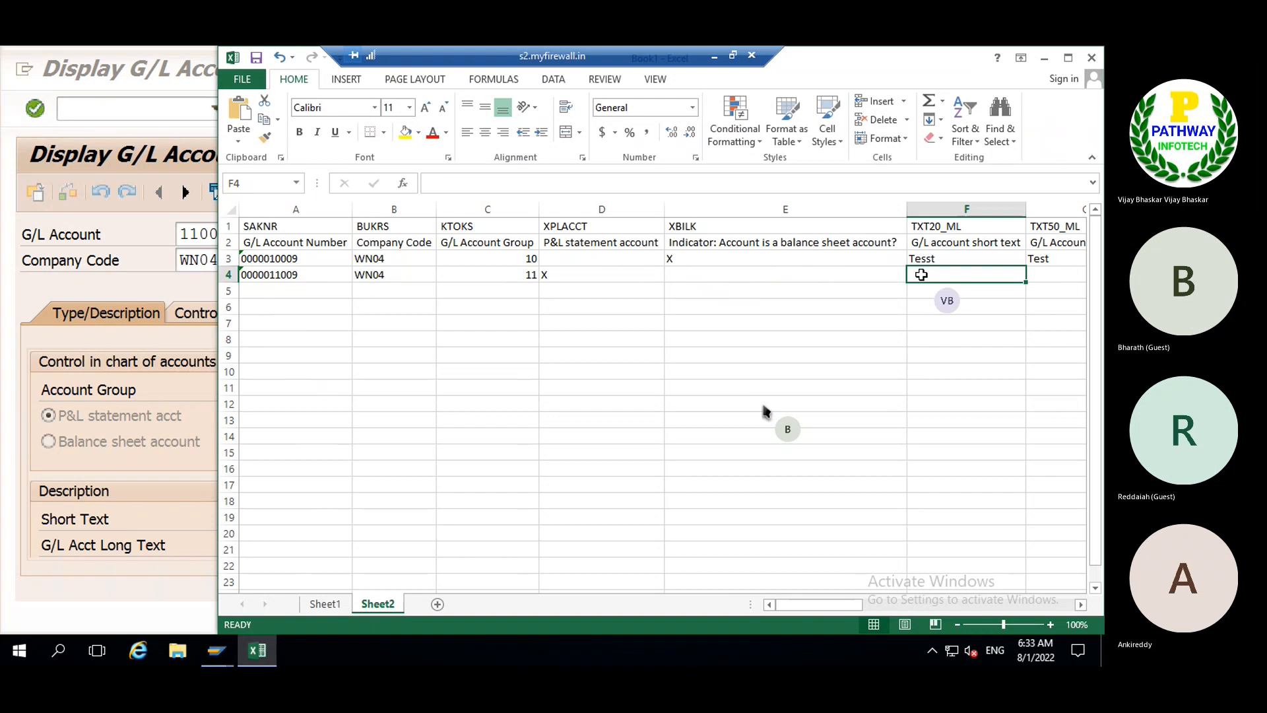
text(Travel )
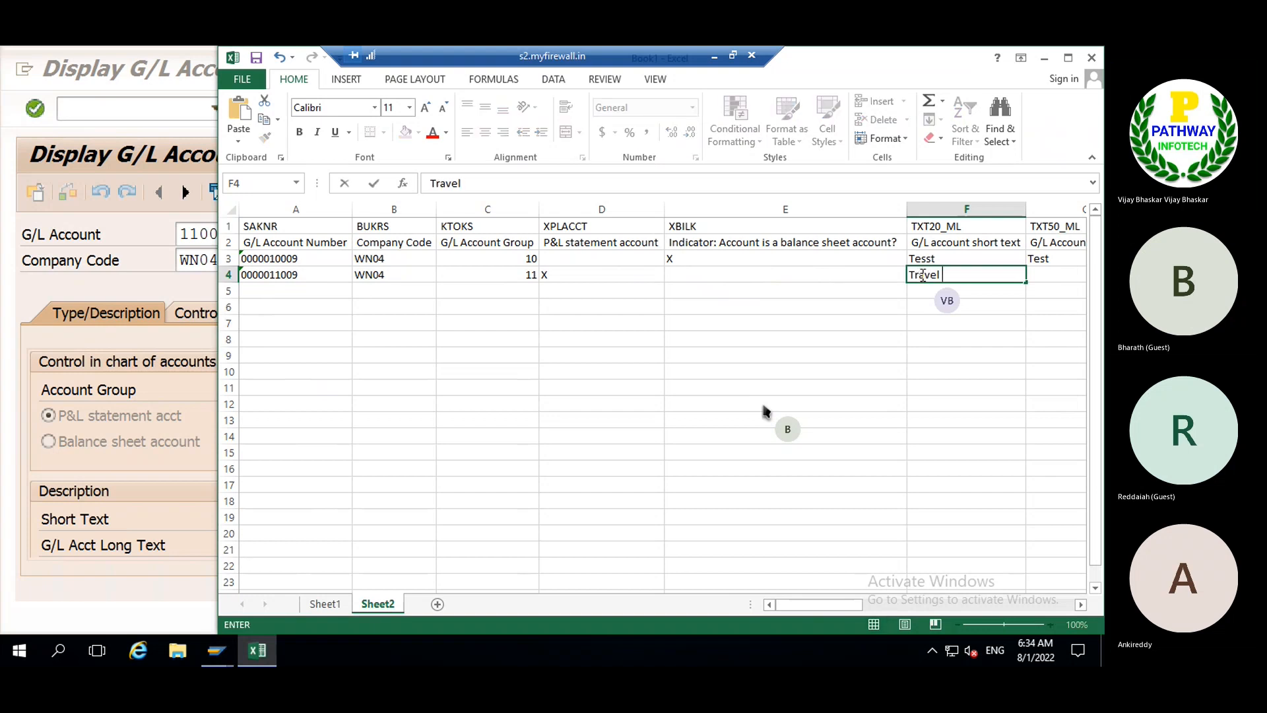
text(exp 2)
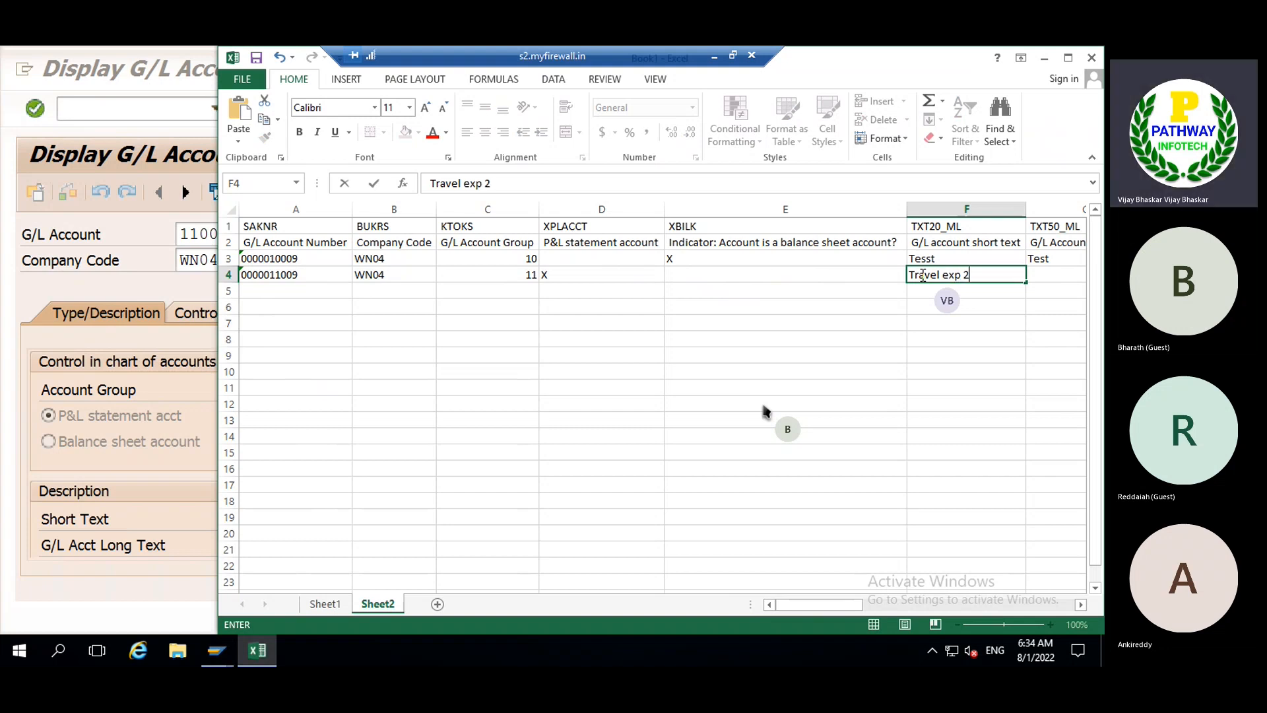
click(1051, 272)
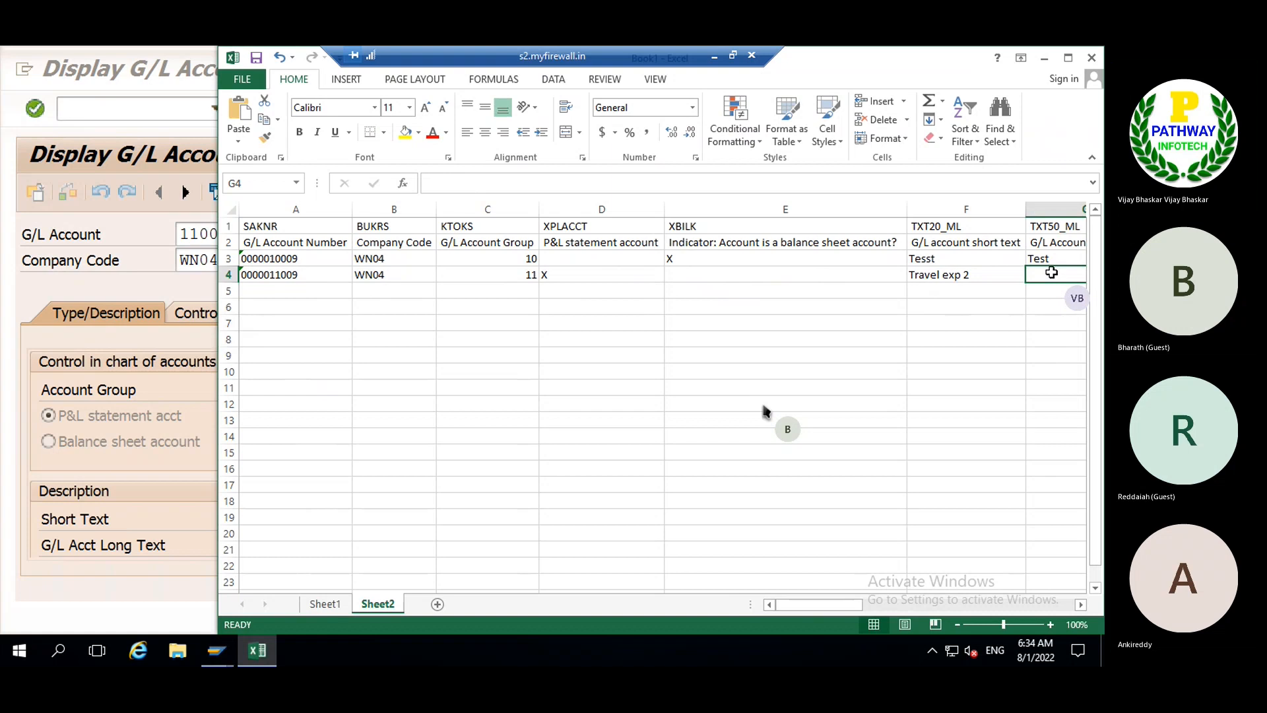
text(Travel Ex)
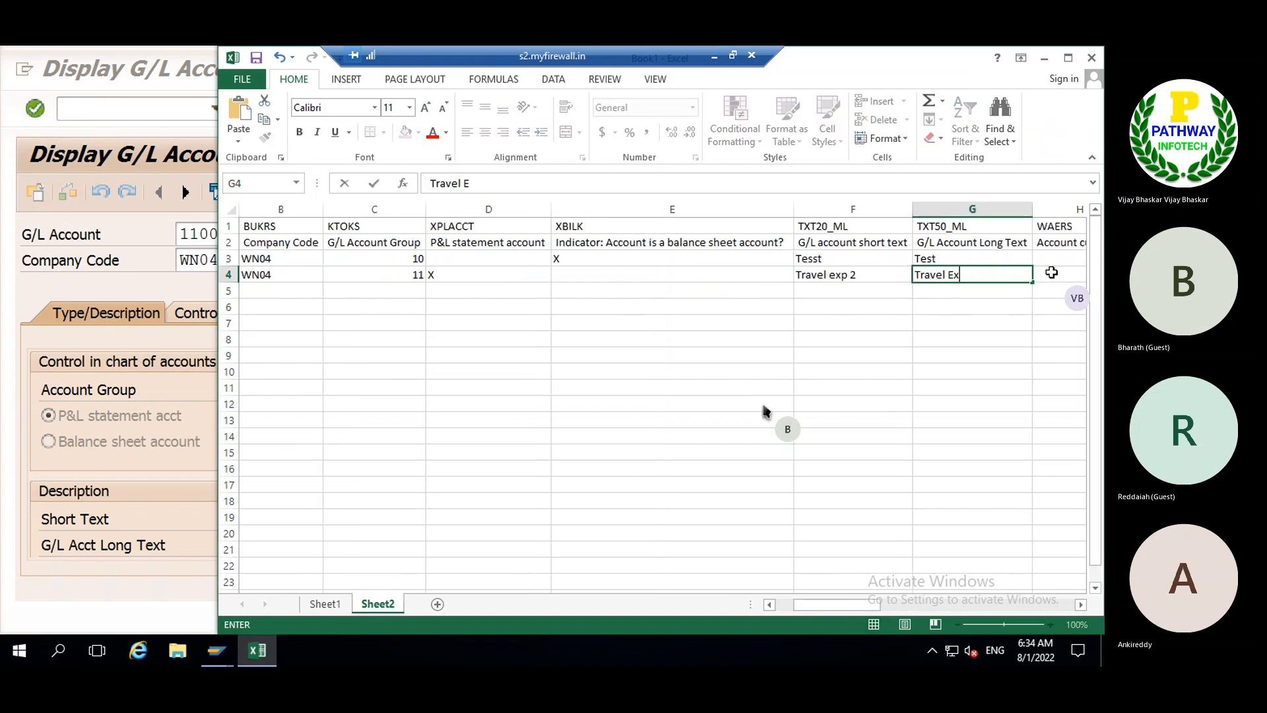
text(p 2)
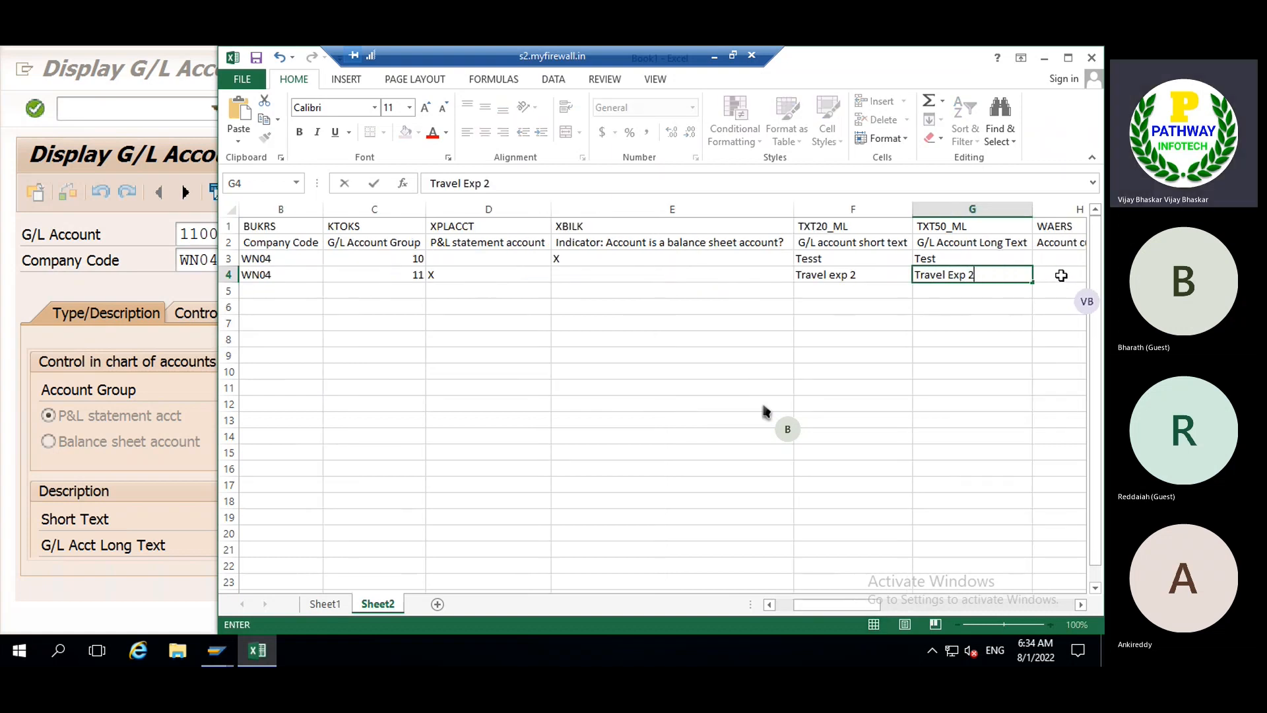
- Leave H4 to J4 blank and copy the line item display indicator X from K3 down to K4
click(1060, 275)
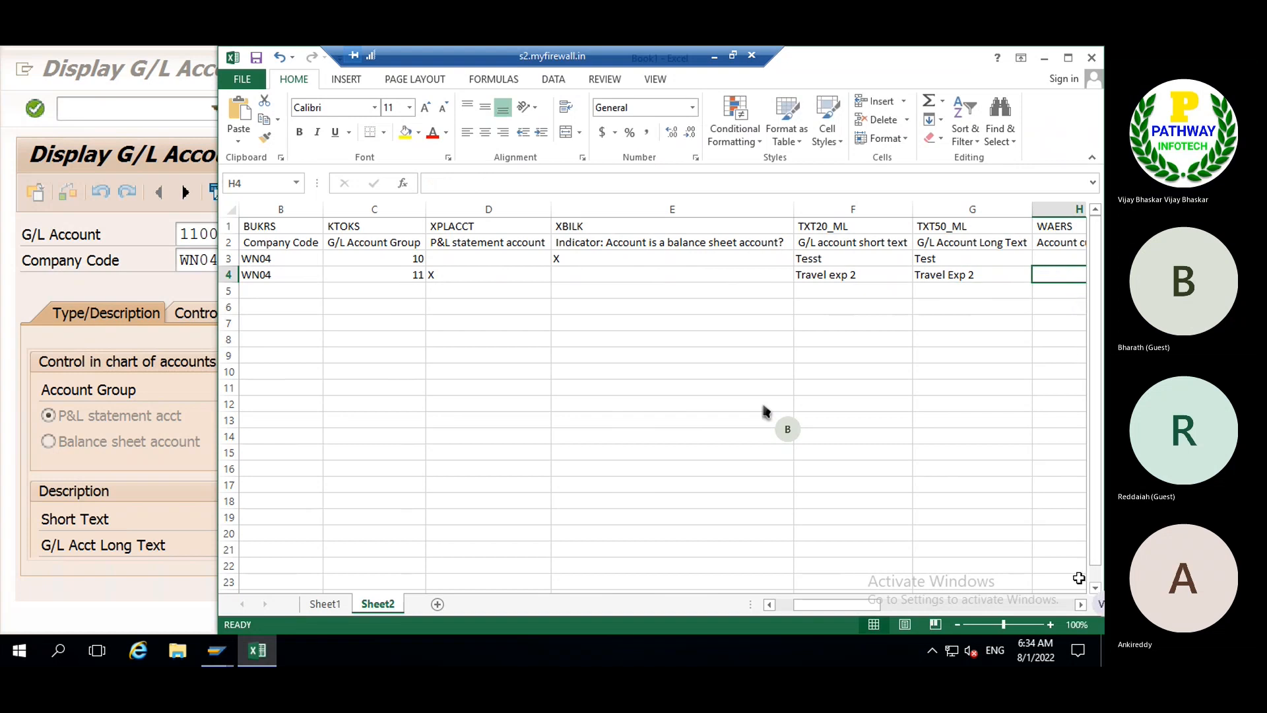
click(1080, 604)
click(1080, 605)
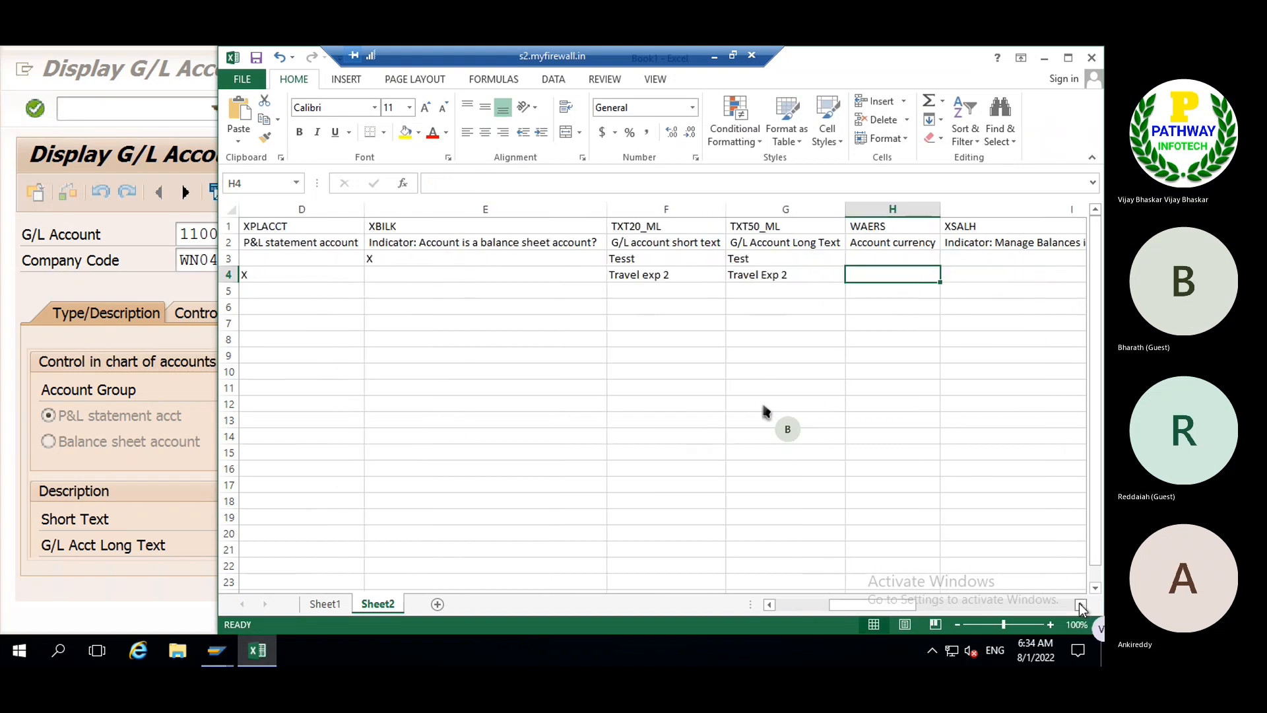
click(1080, 604)
click(1080, 604)
click(1080, 605)
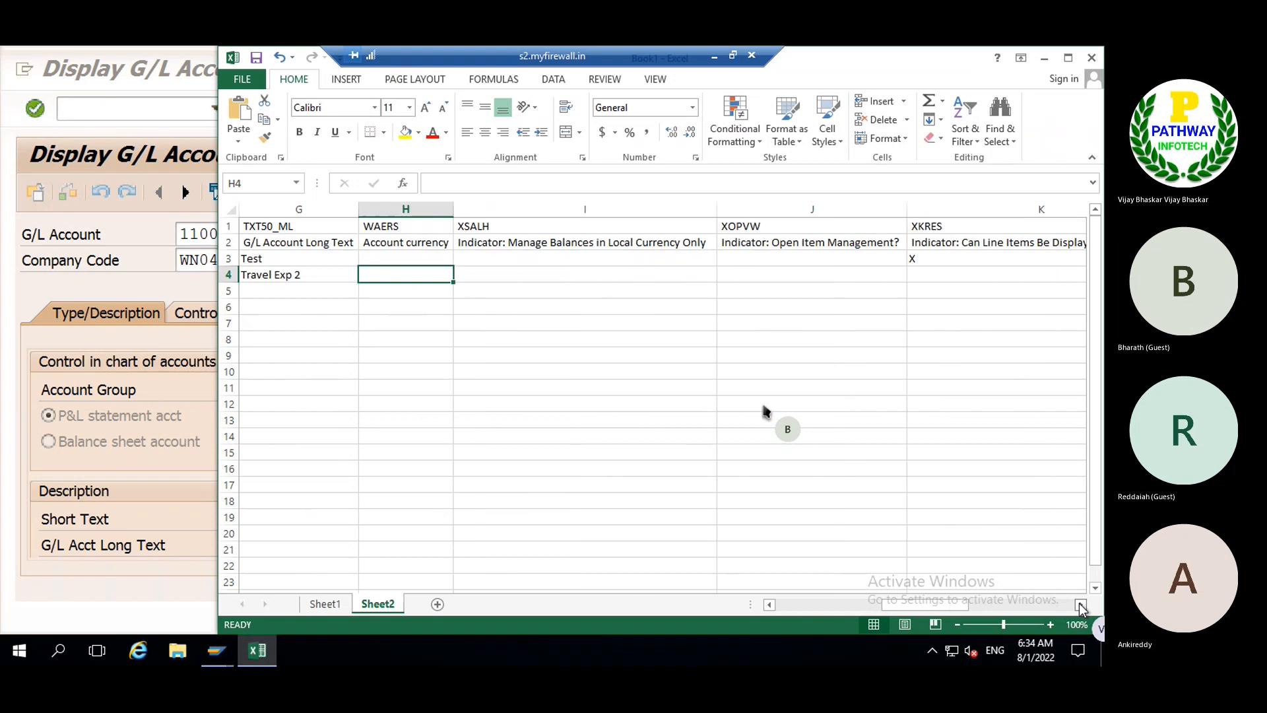
click(918, 272)
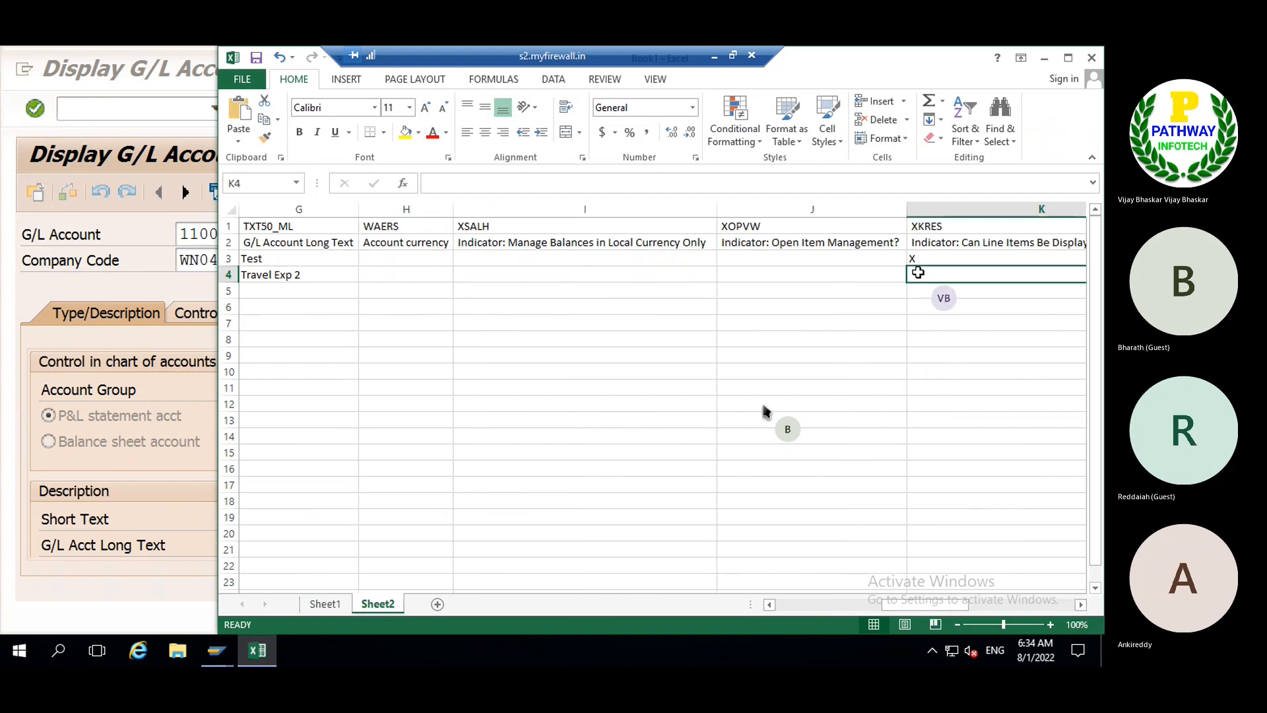
key(ctrl+d)
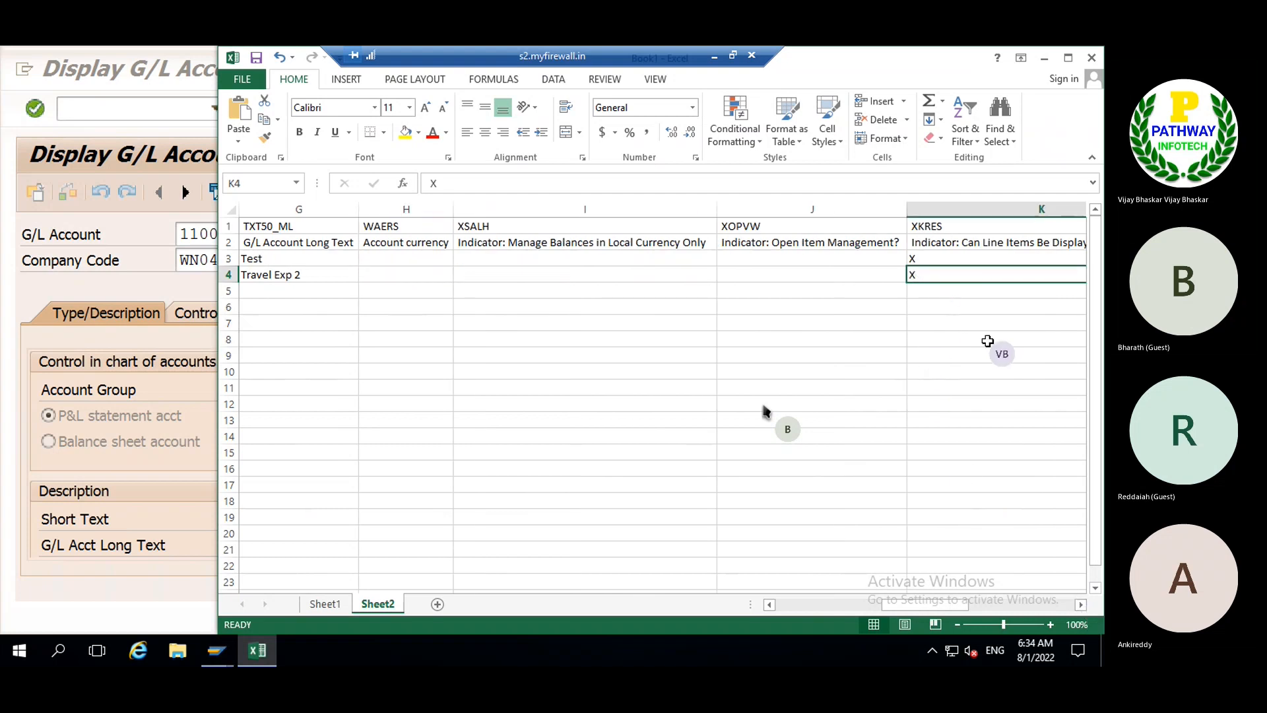
- Copy the sort key 001 from L3 down to L4
click(1080, 604)
click(1080, 604)
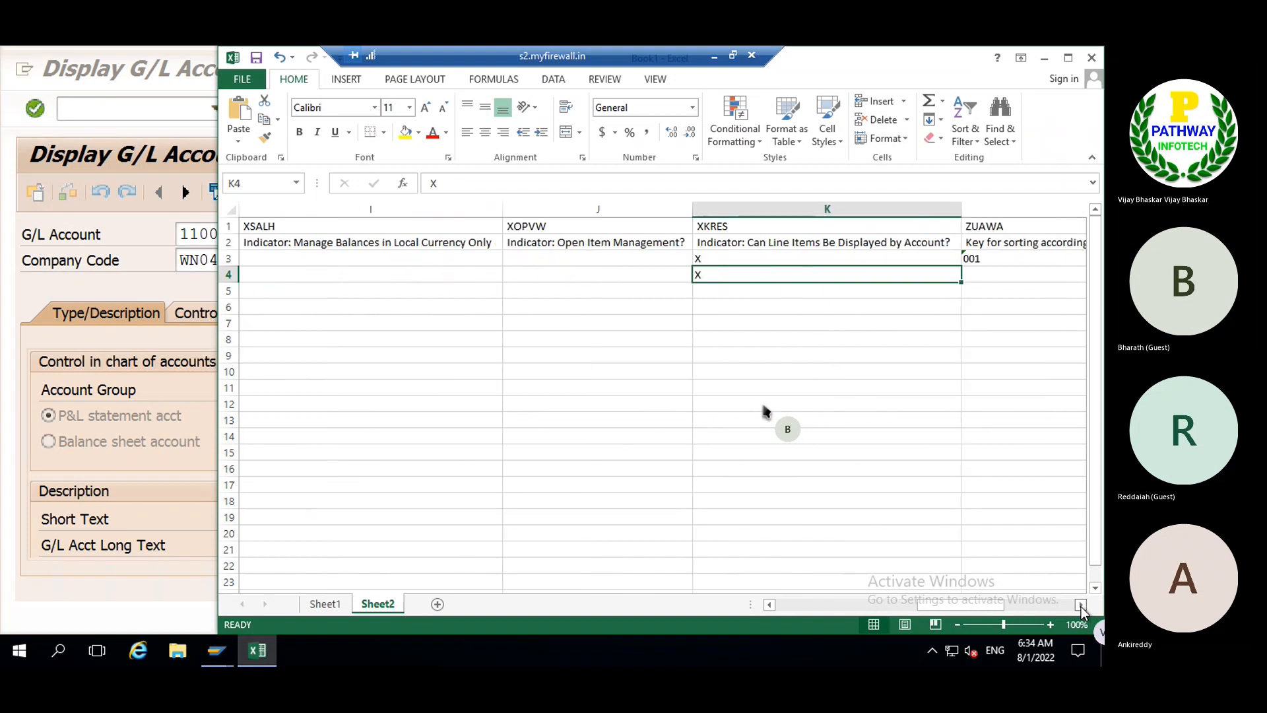
click(1081, 604)
click(735, 272)
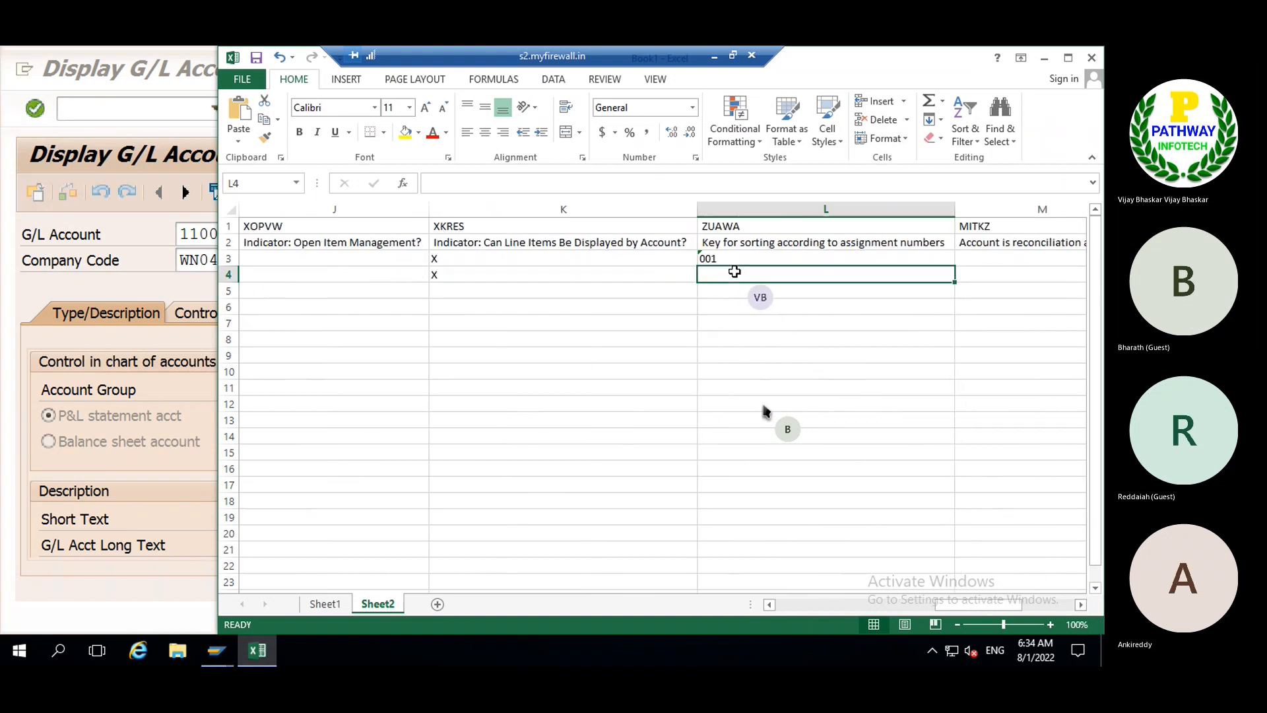
key(ctrl+d)
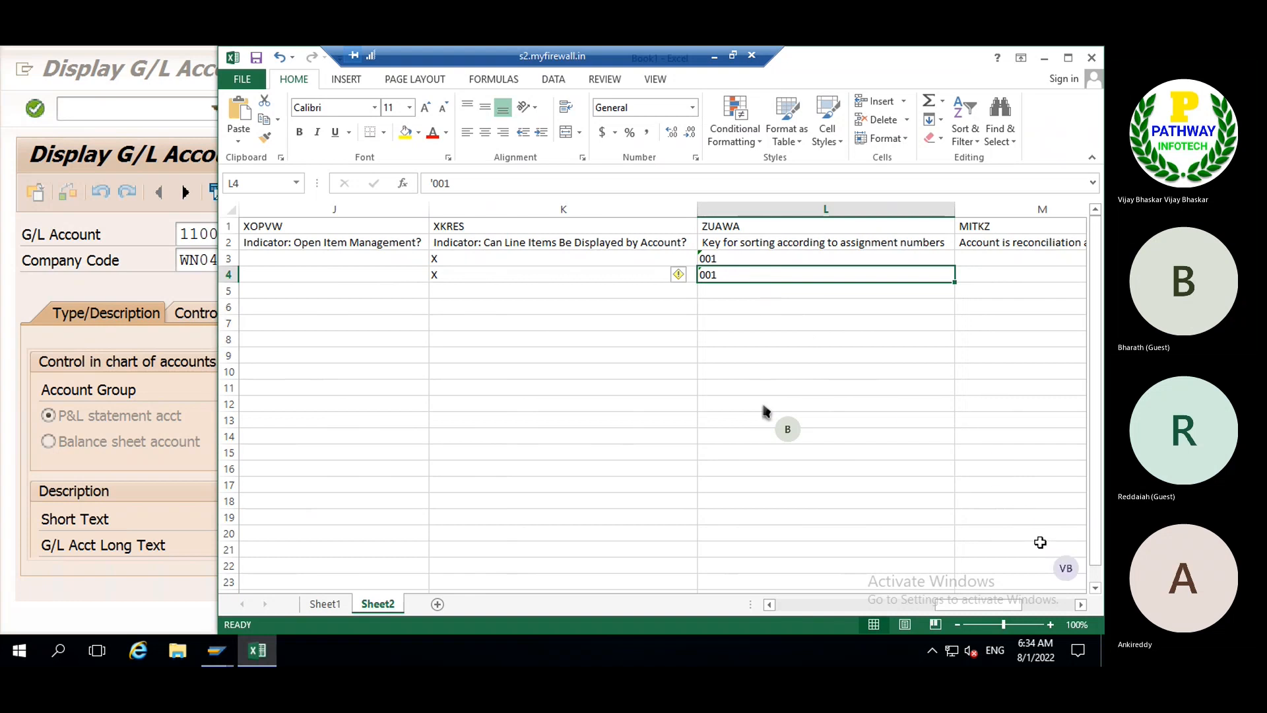
- Leave M4 blank, copy the field status group G001 from N3 down to N4 and check the remaining columns O and P
click(1080, 604)
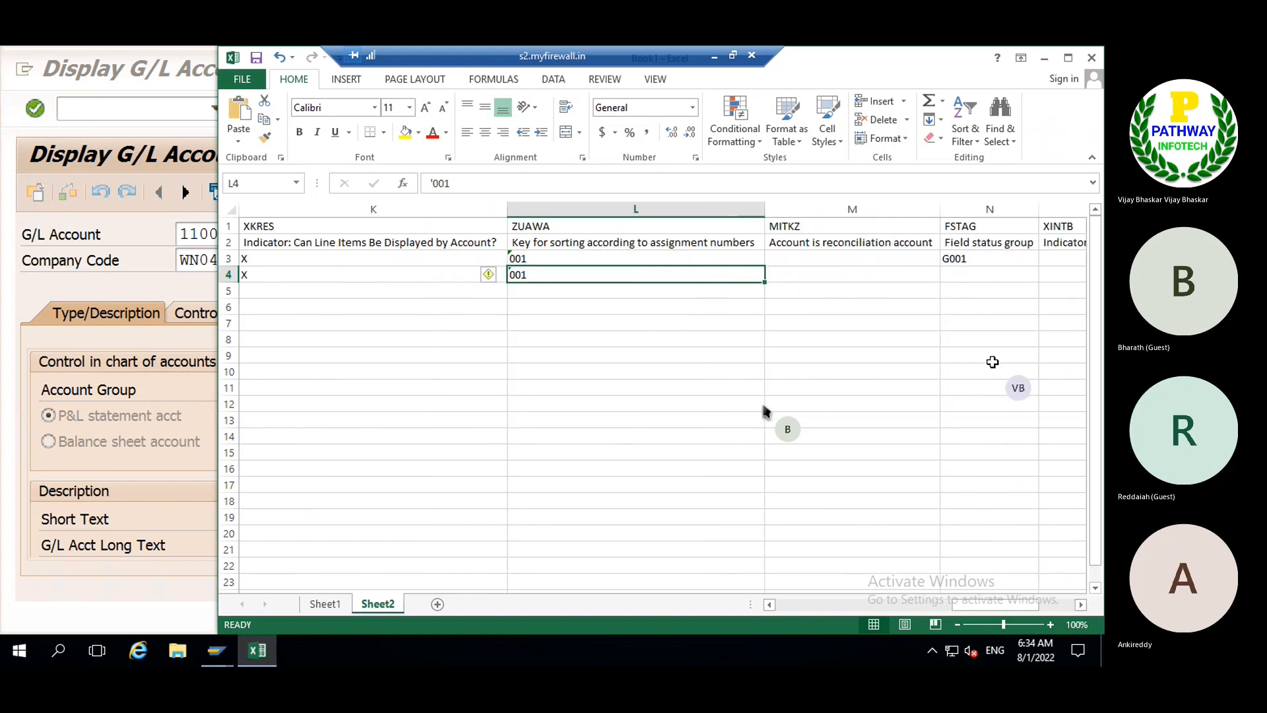
click(974, 274)
key(ctrl+d)
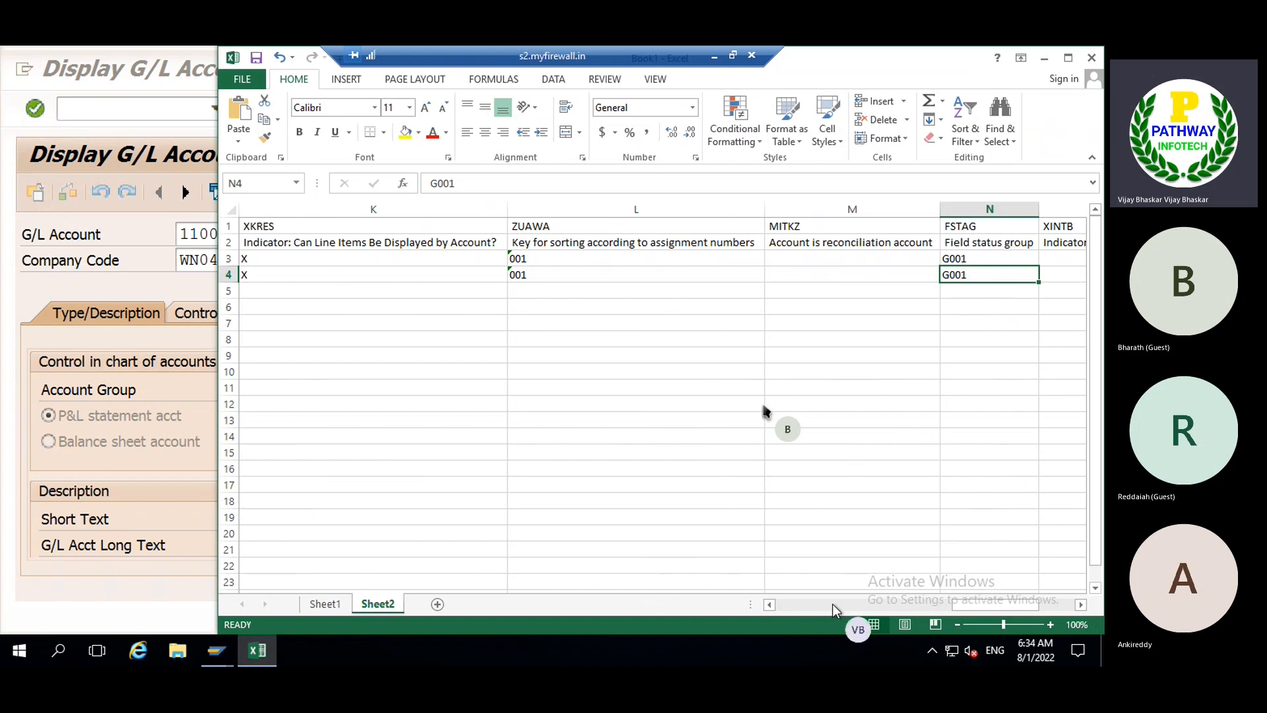
click(1079, 604)
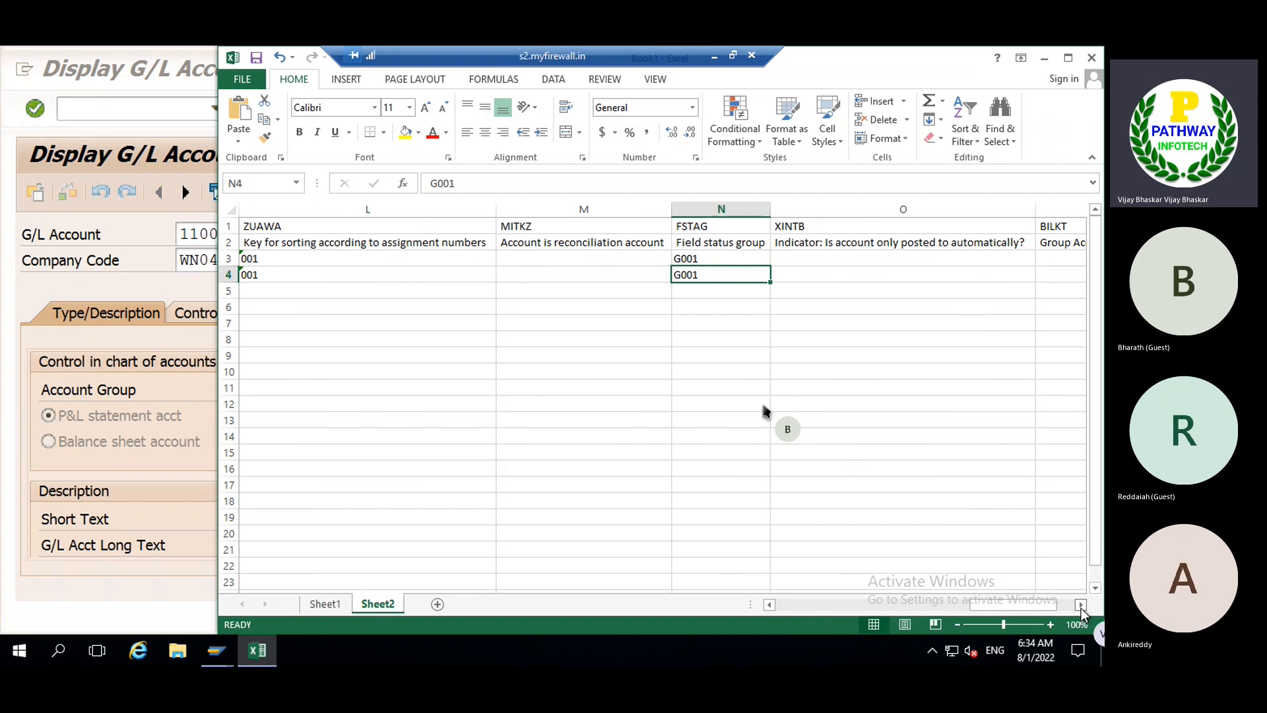
click(1081, 605)
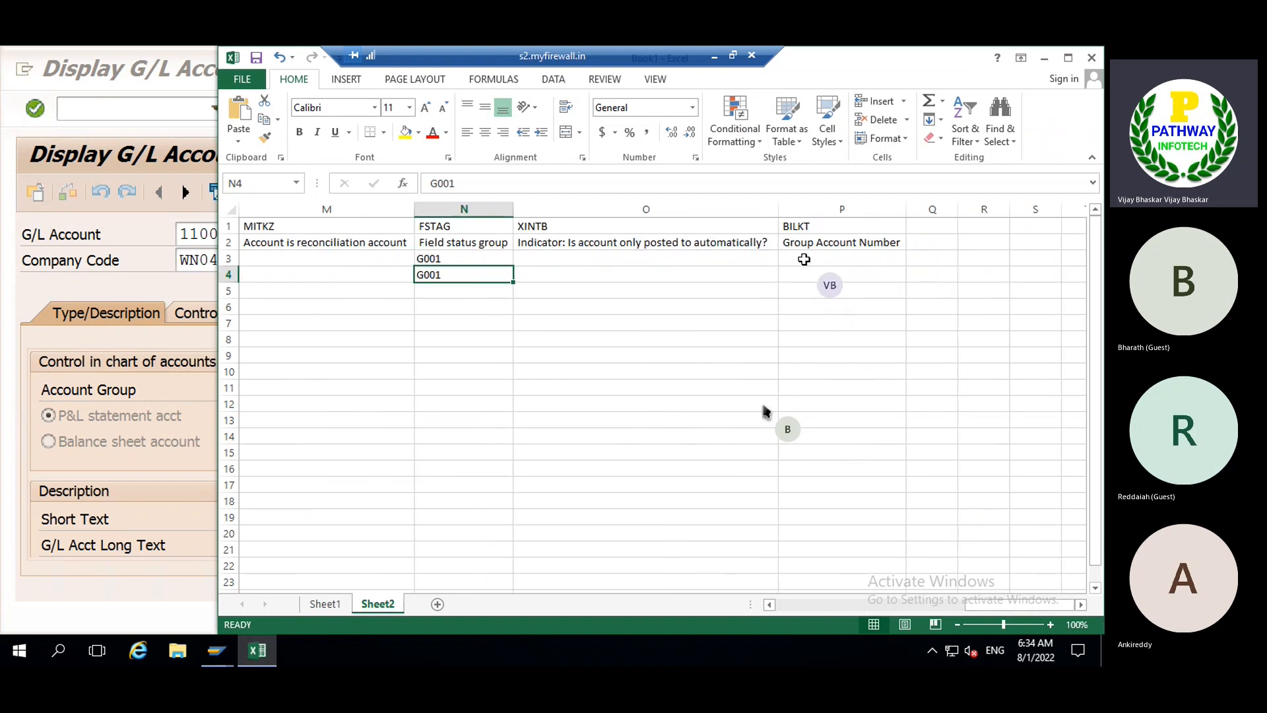
- Switch to SAP and display G/L account 10007 in company code WN04
click(14, 471)
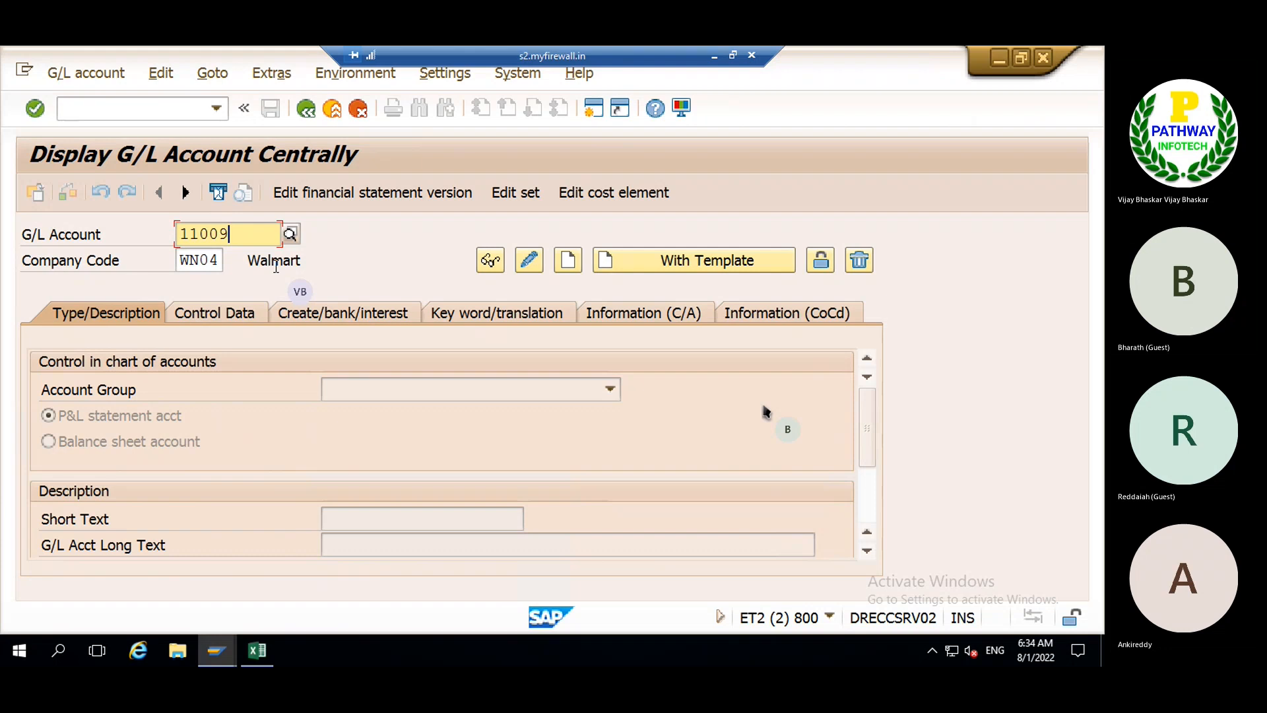
key(BackSpace)
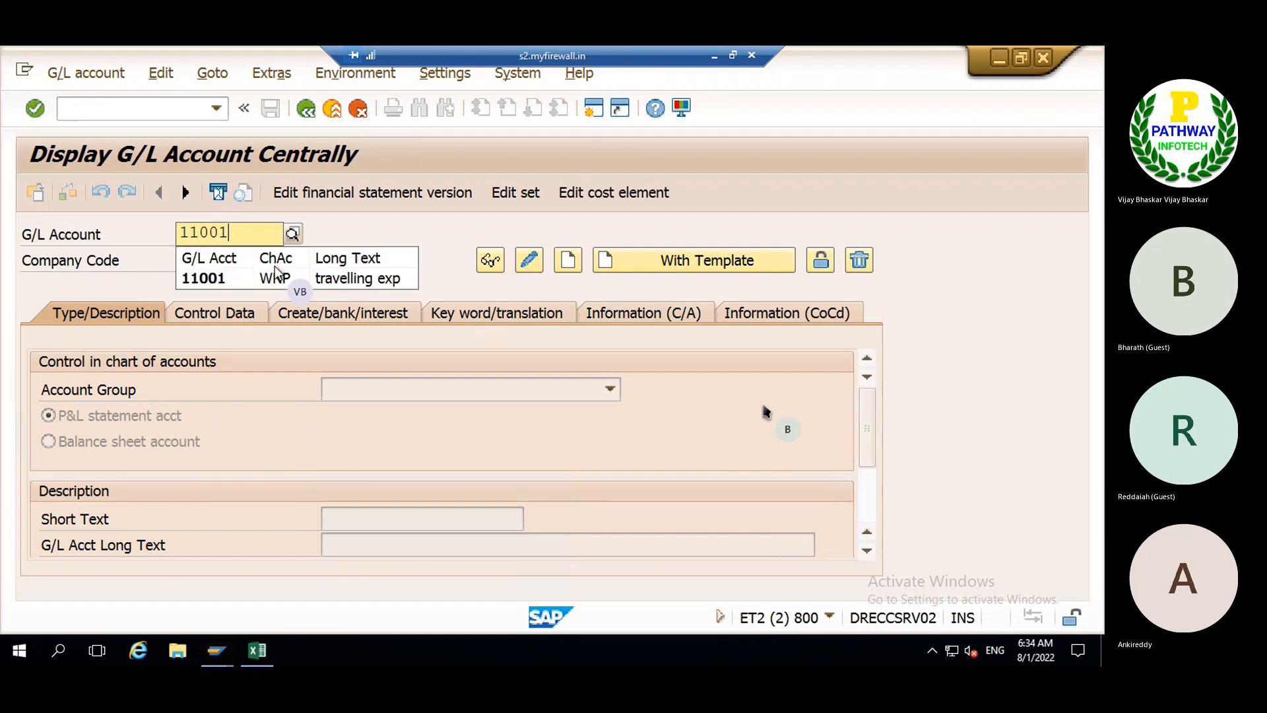
key(BackSpace)
key(BackSpace)
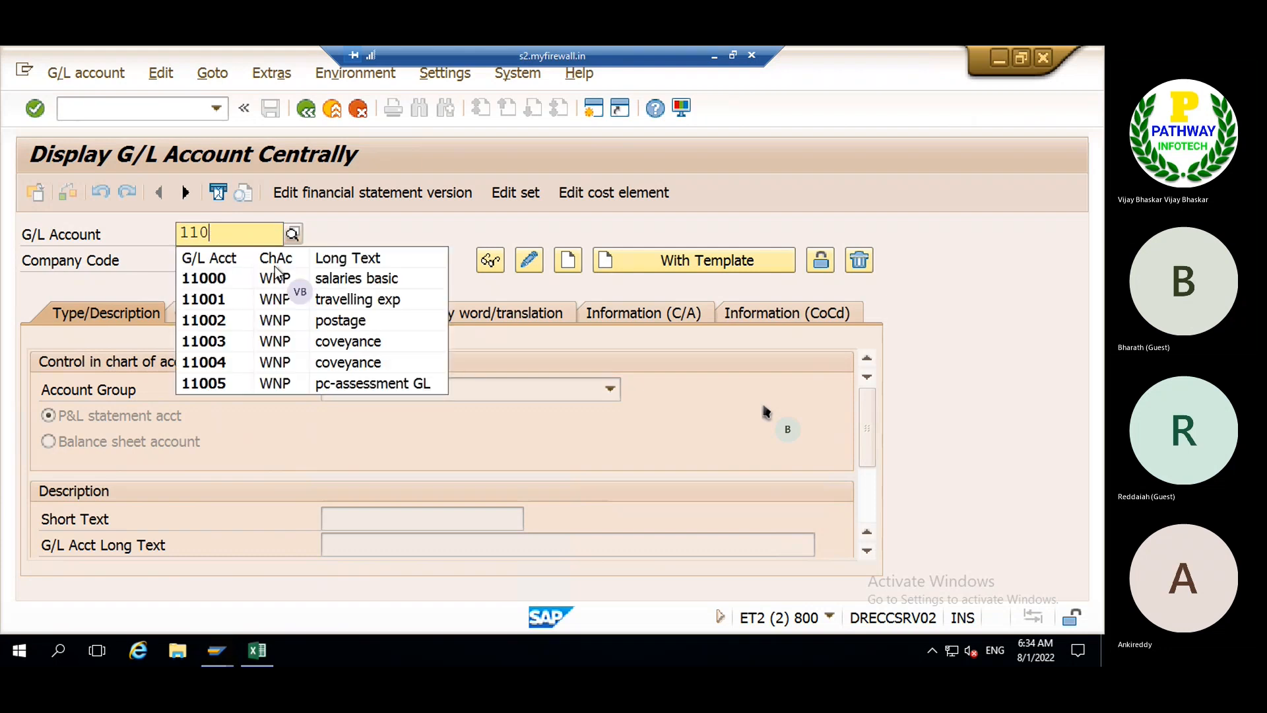
key(BackSpace)
key(BackSpace)
text(000)
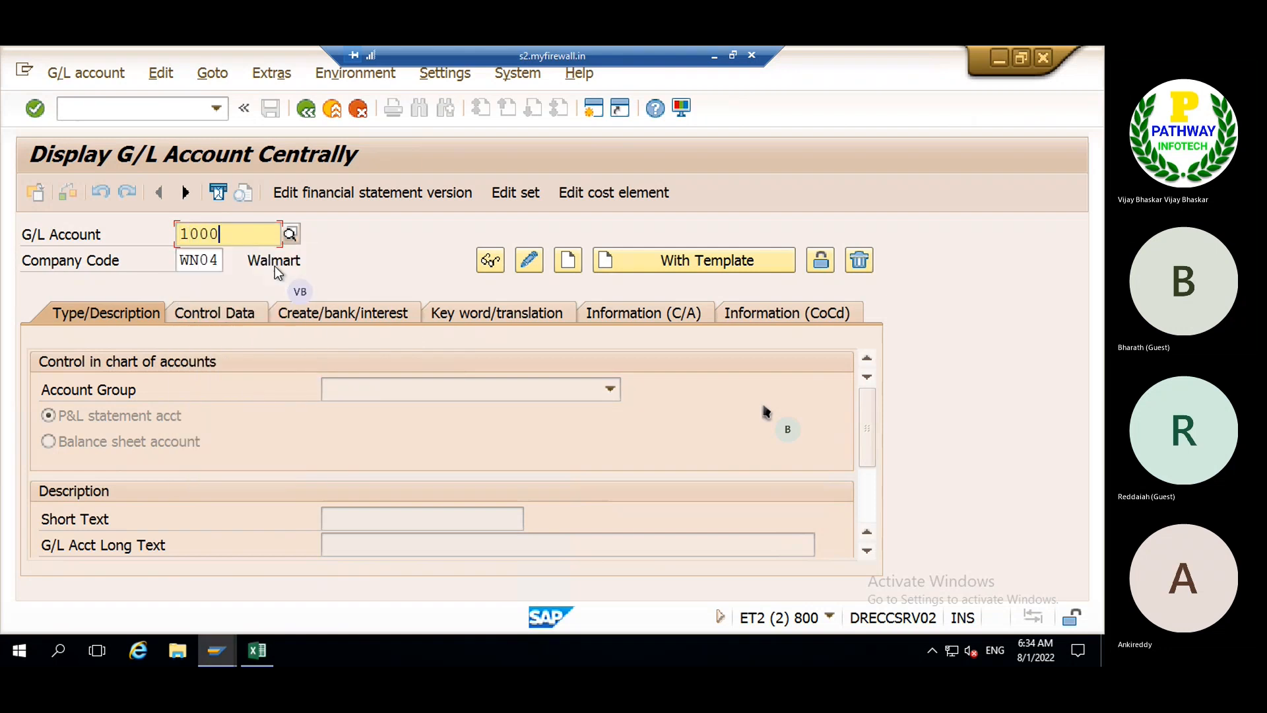
key(Down)
key(Return)
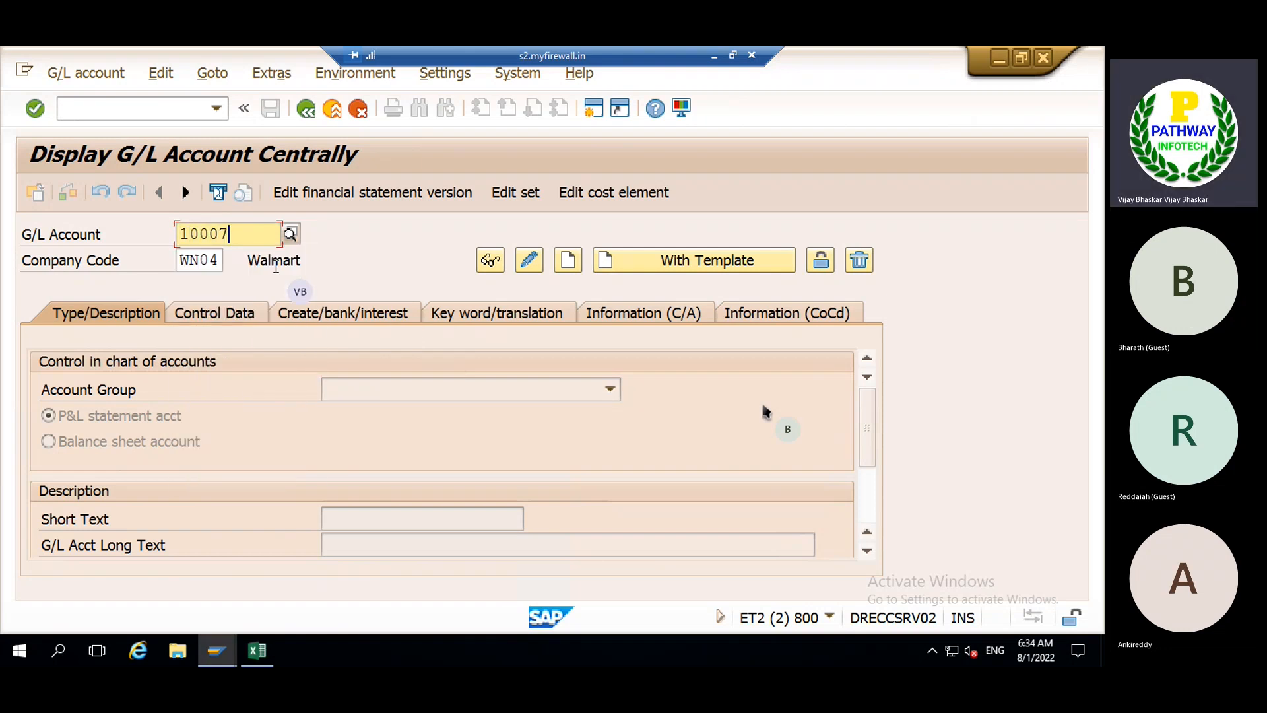
key(Return)
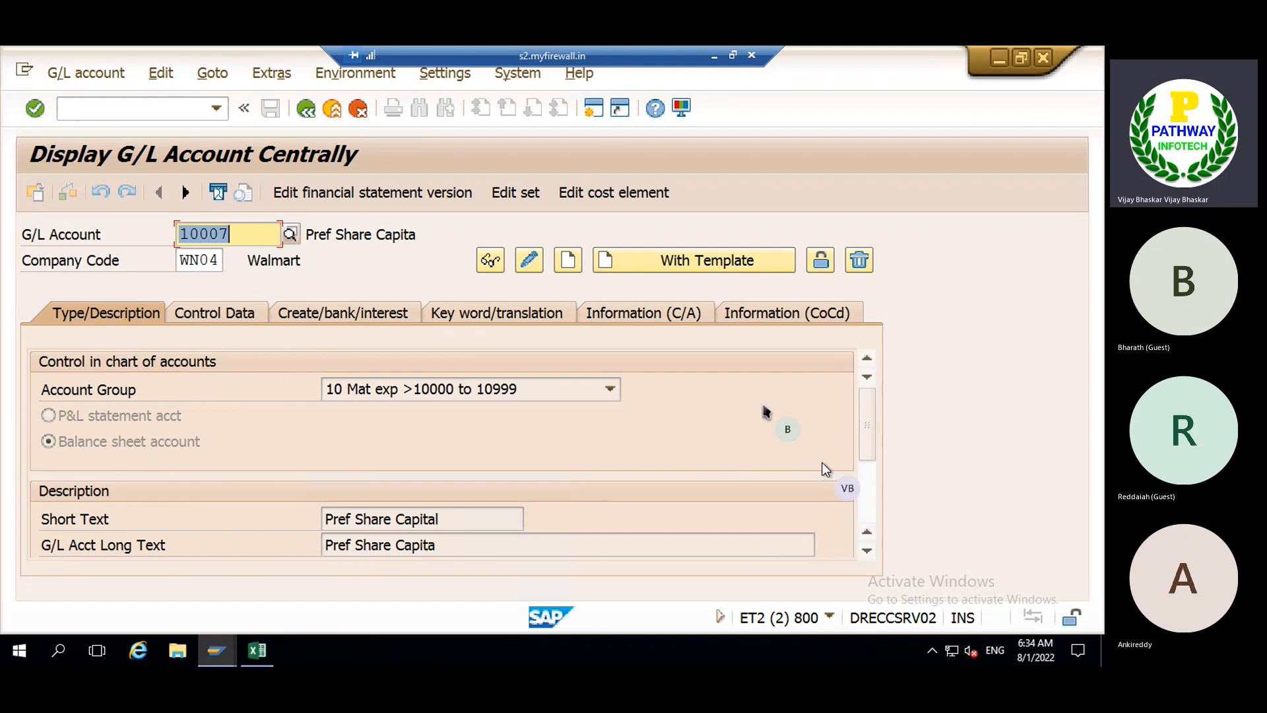
- Copy the group account number 1100011 from the SAP account's consolidation data into P3 and P4 of the Excel sheet
drag(864, 413, 867, 485)
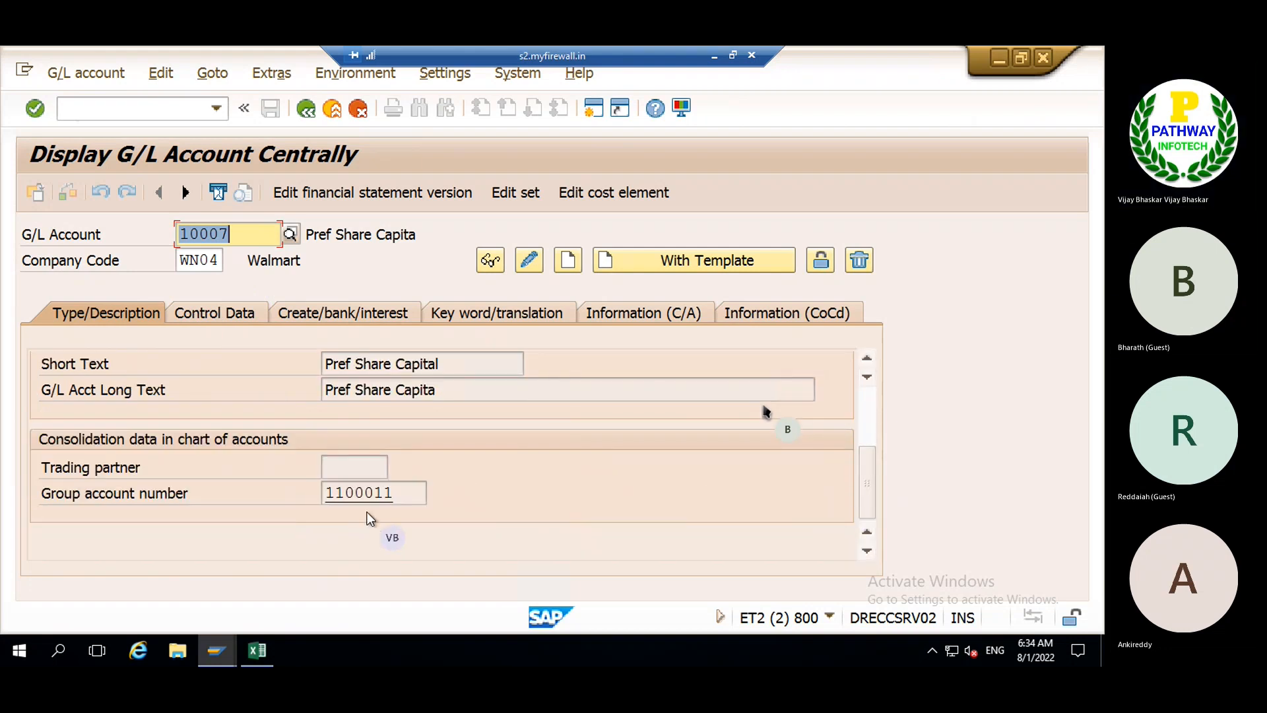
drag(402, 492, 305, 492)
key(ctrl+c)
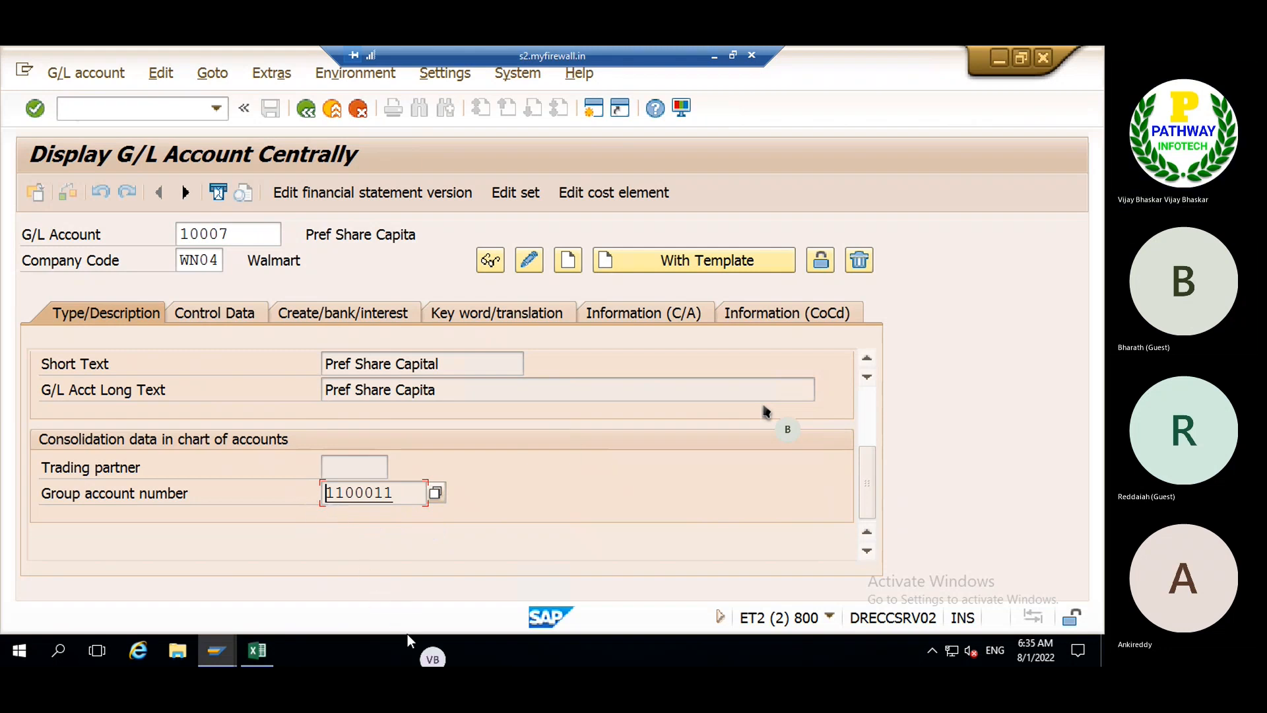
click(257, 650)
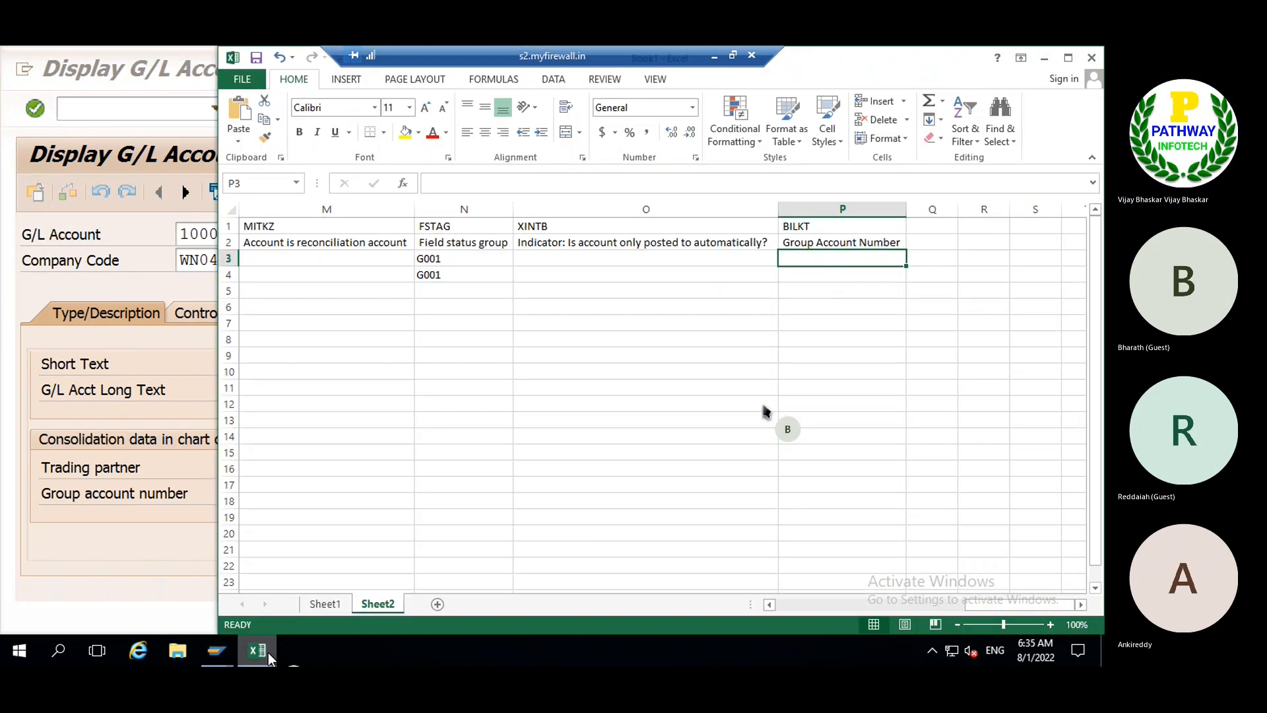
key(ctrl+v)
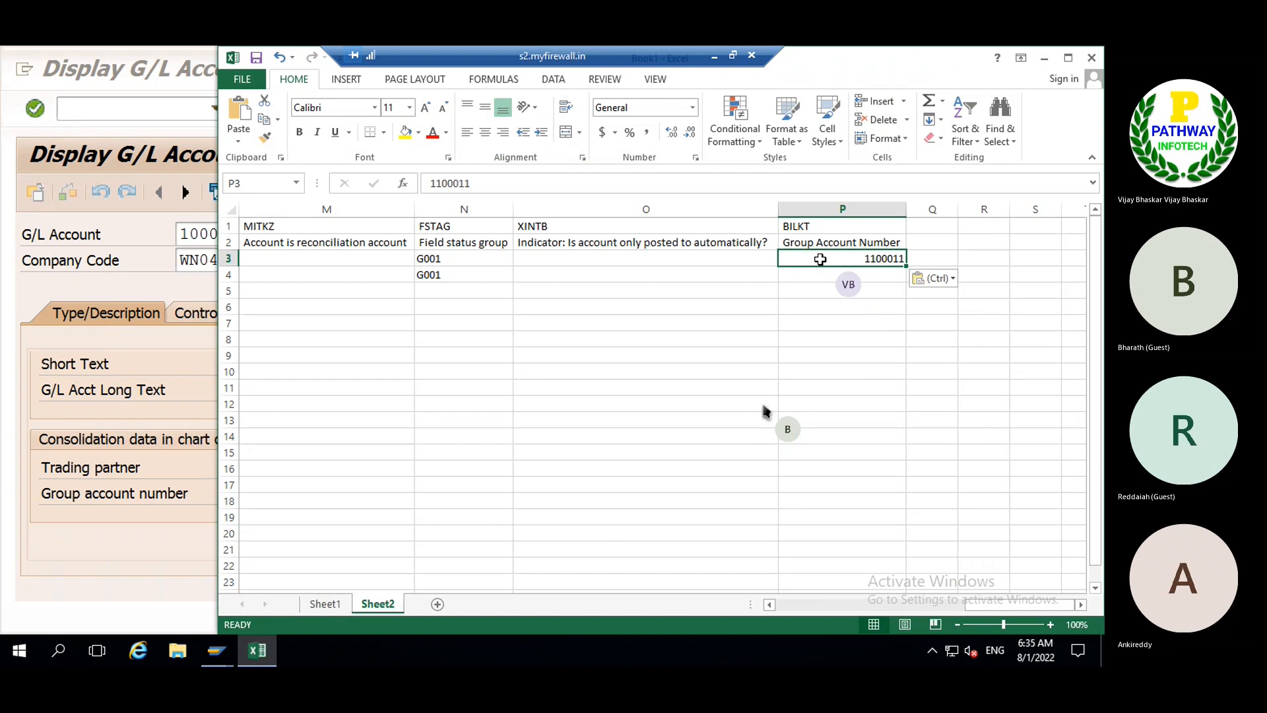
click(814, 273)
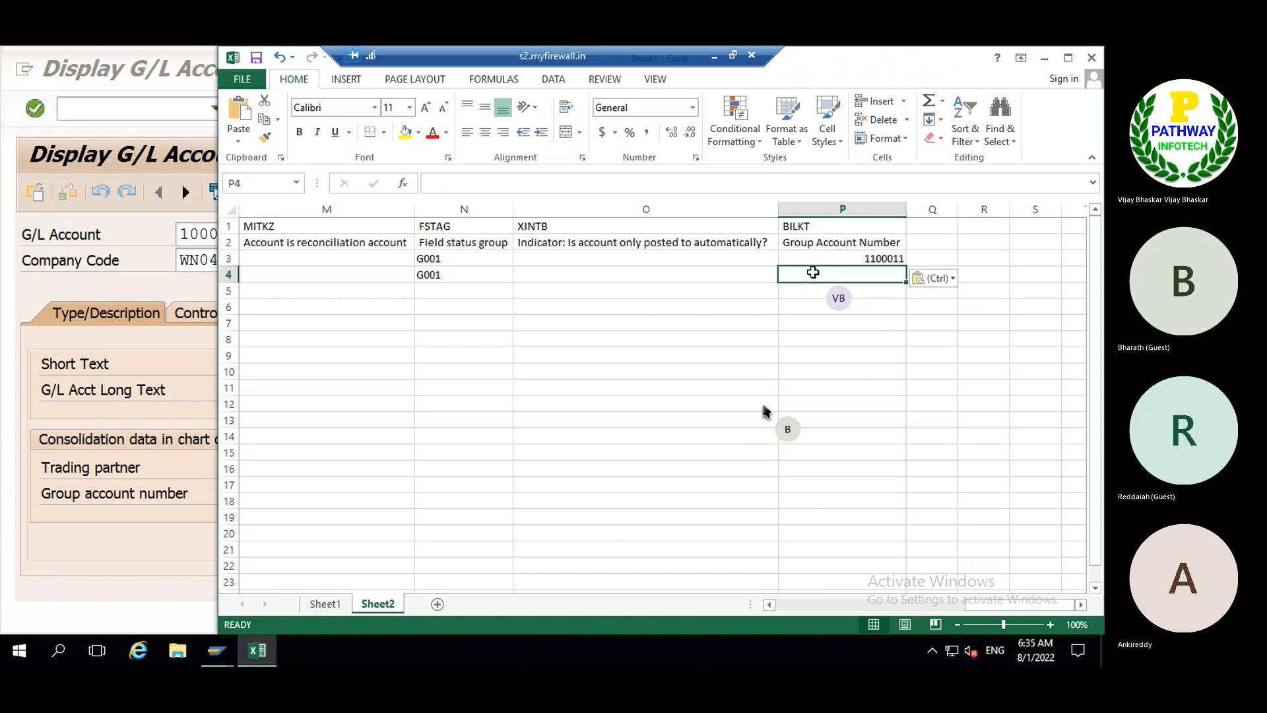
key(ctrl+v)
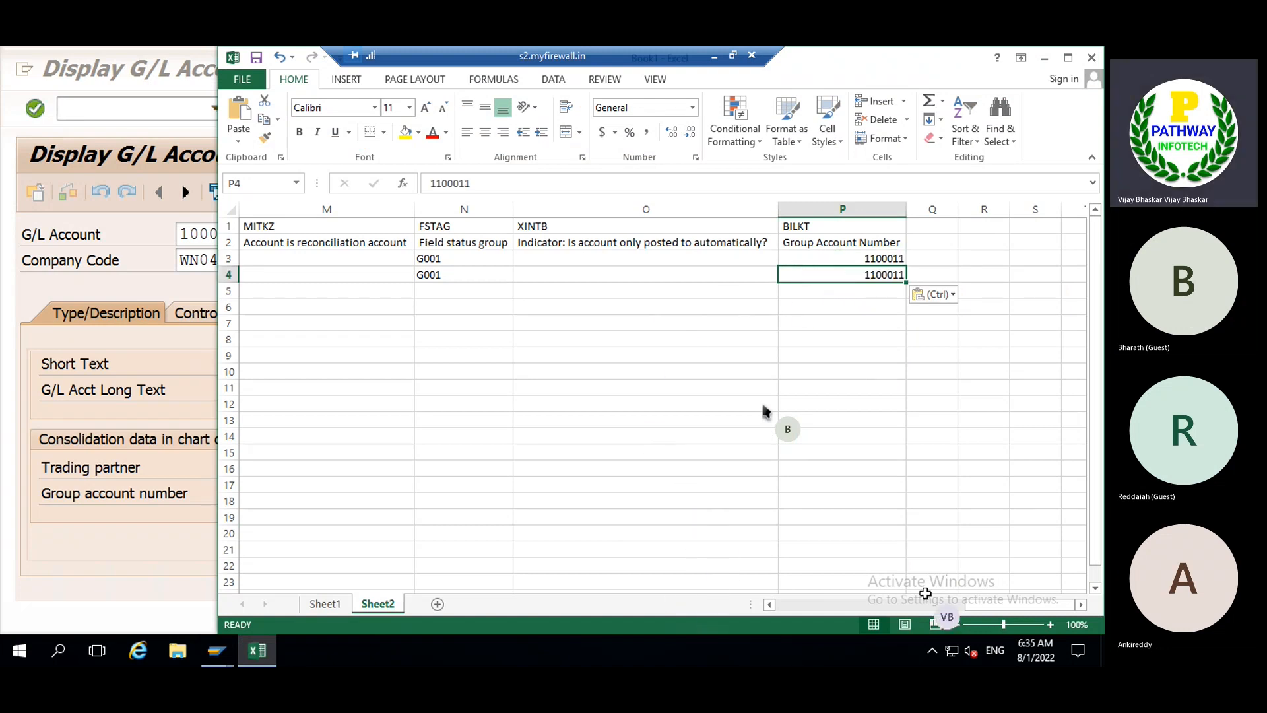
- Left-align both test records in the range A3:P4
click(797, 607)
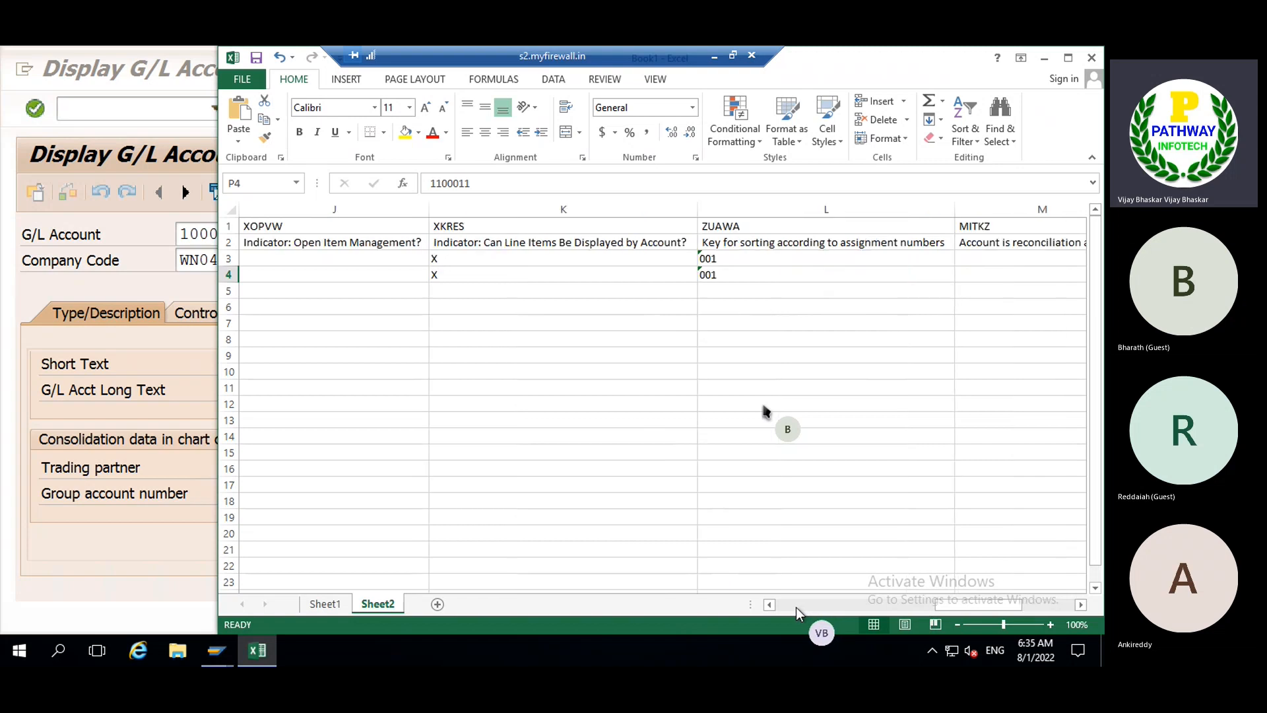
click(796, 607)
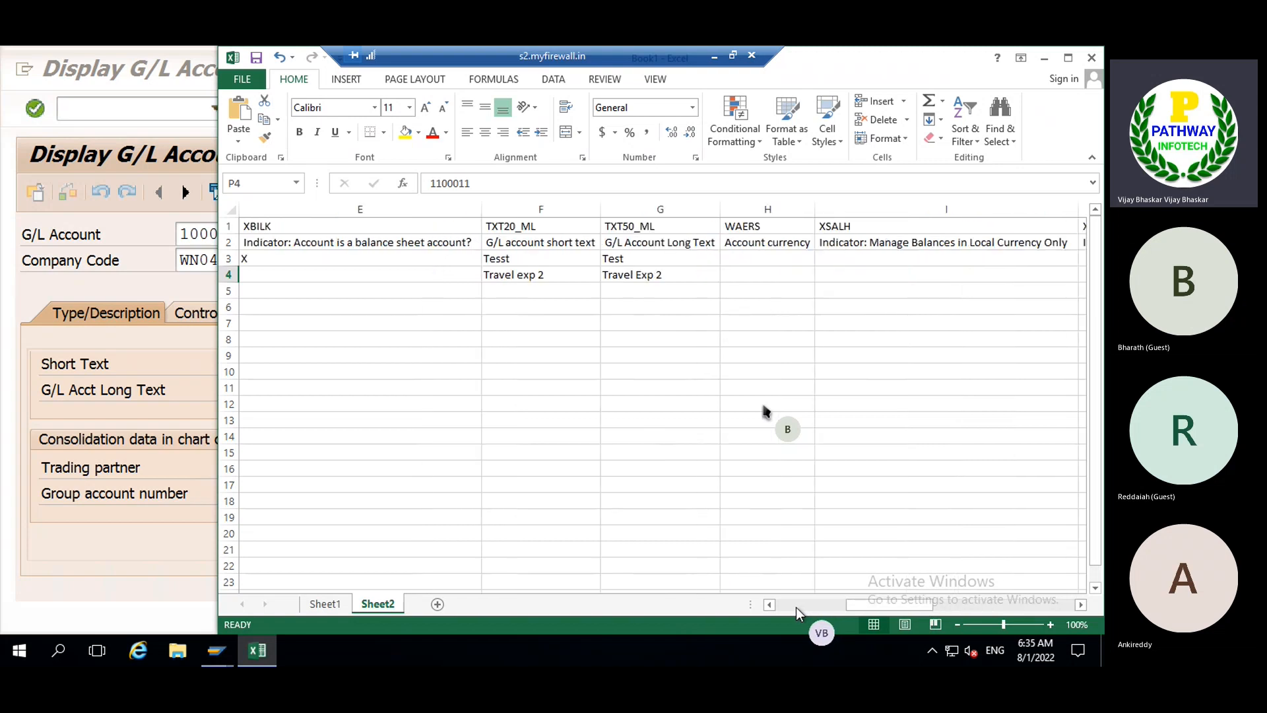
click(796, 607)
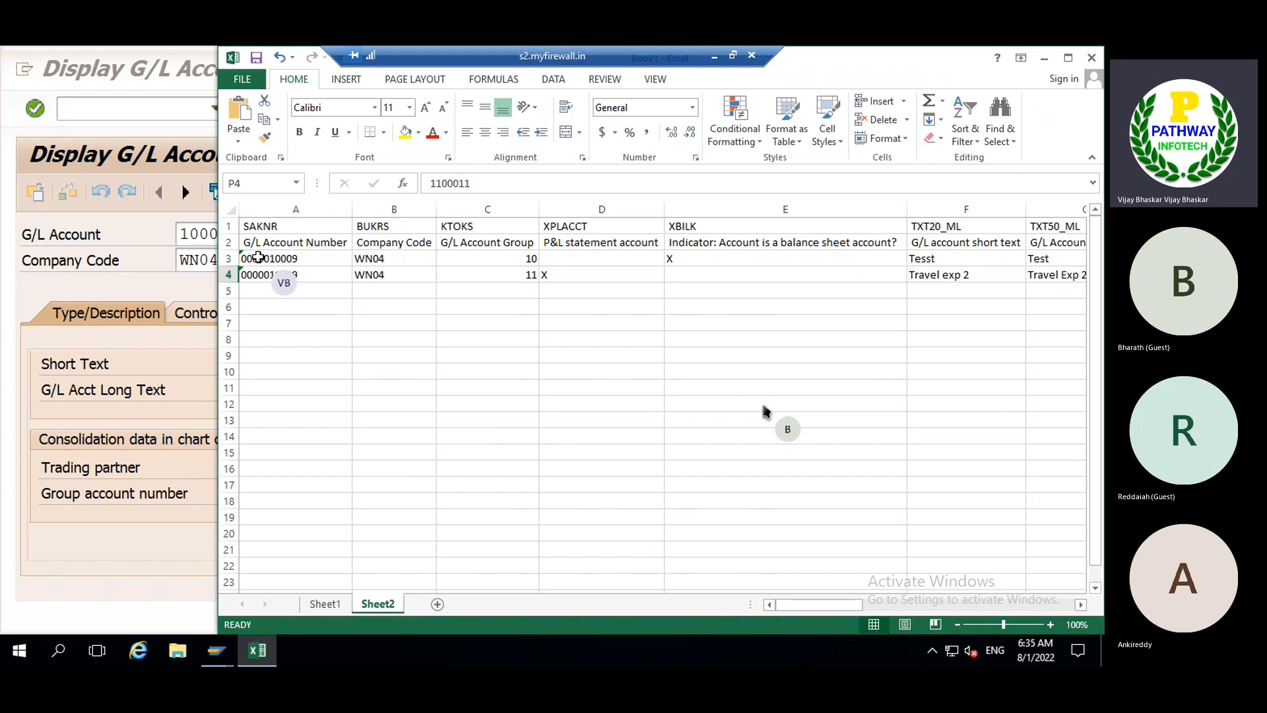
drag(257, 257, 904, 266)
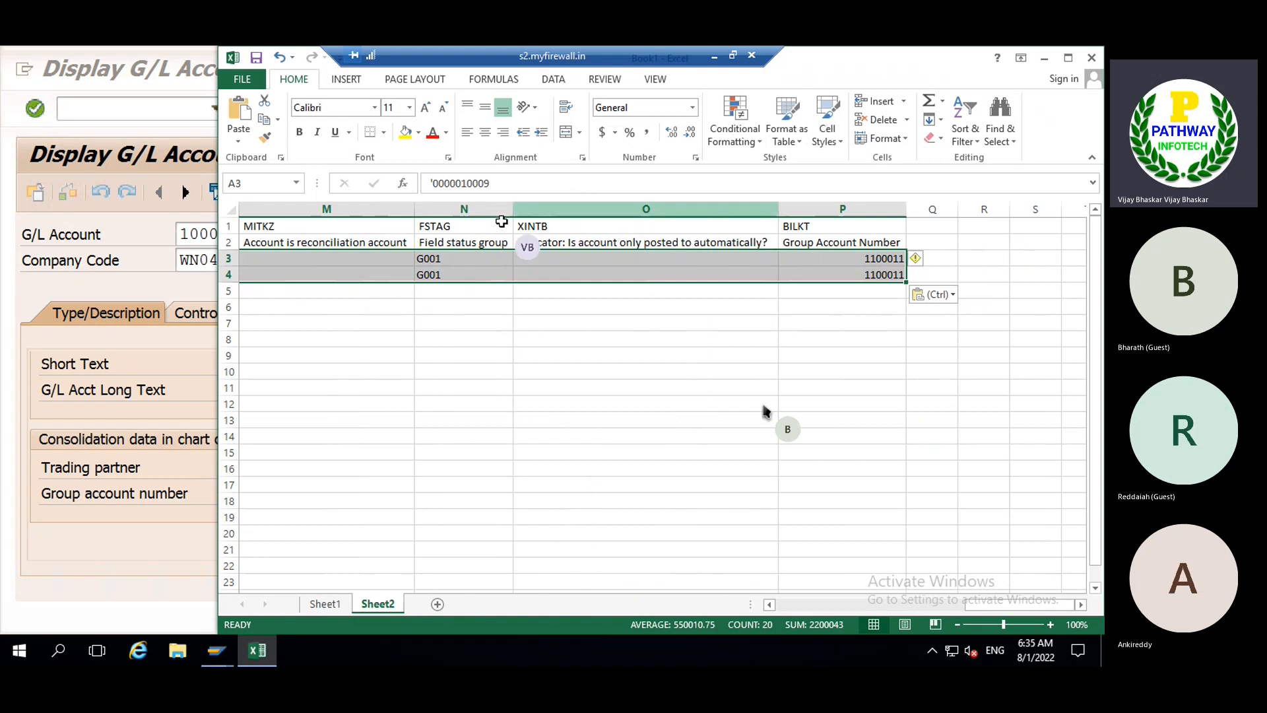
click(466, 134)
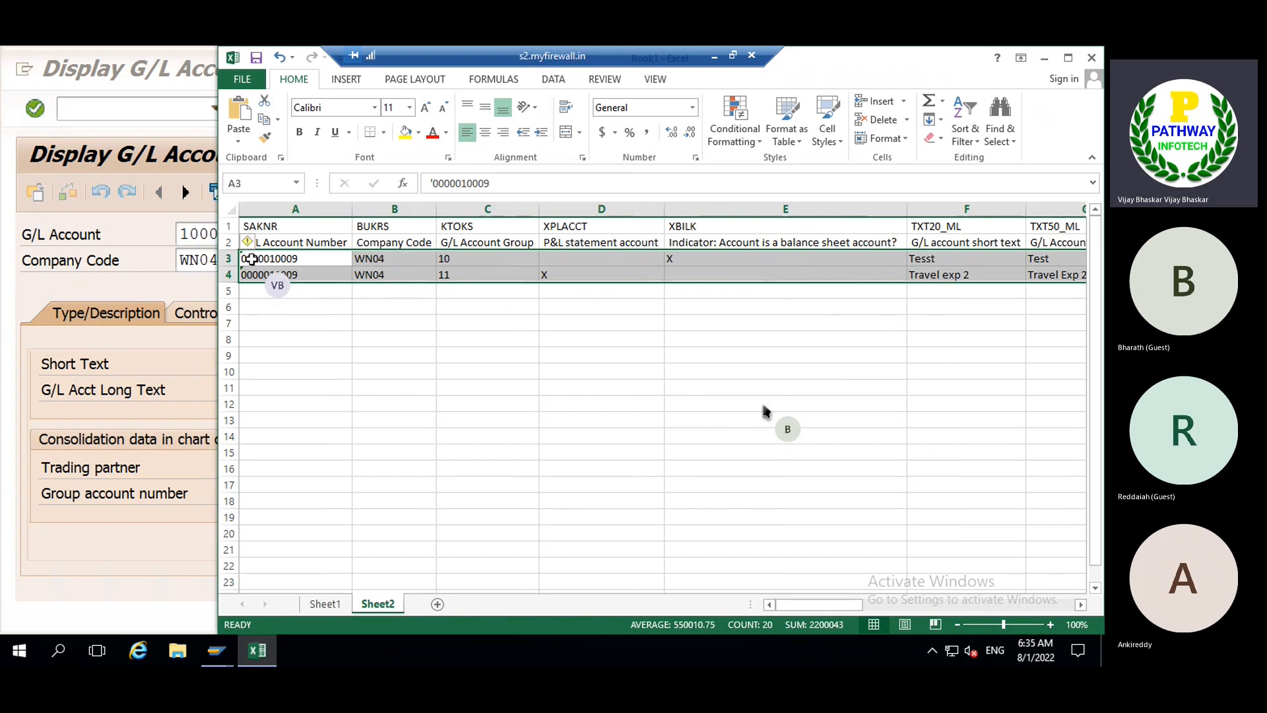
- Copy the records in A3:P4 into a new Notepad document and remove the trailing blank line
click(1079, 605)
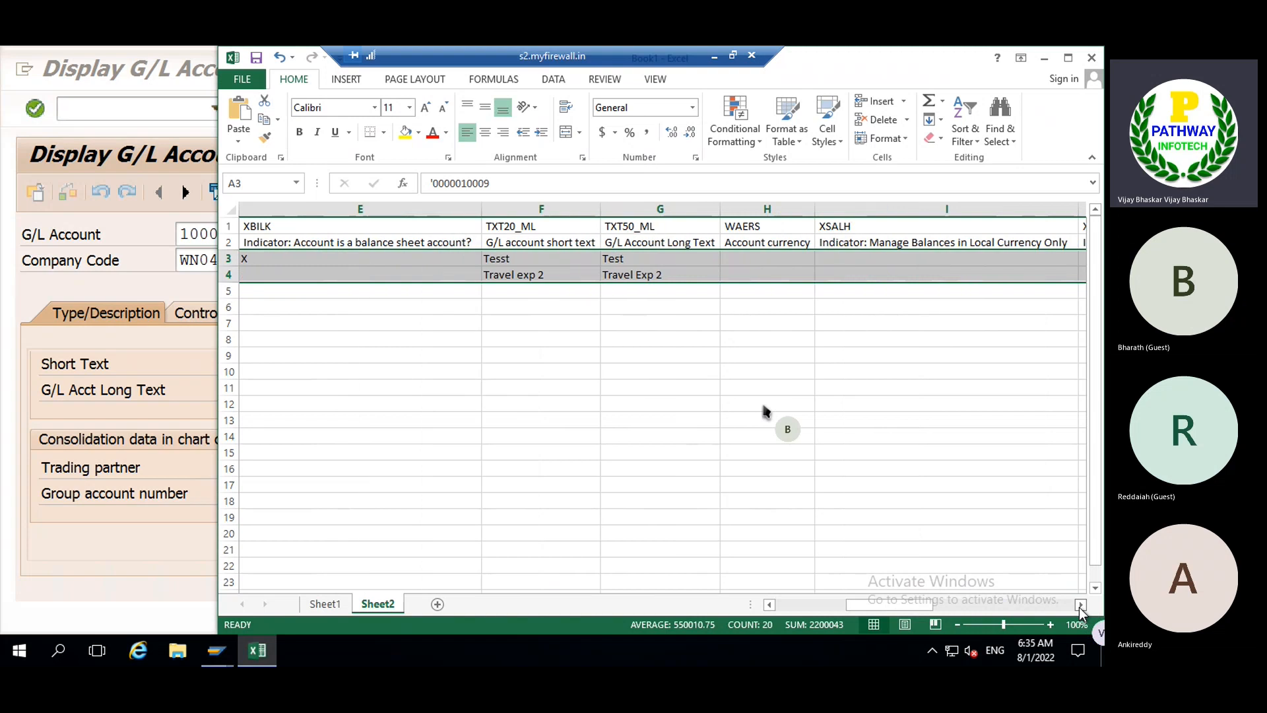
click(1080, 606)
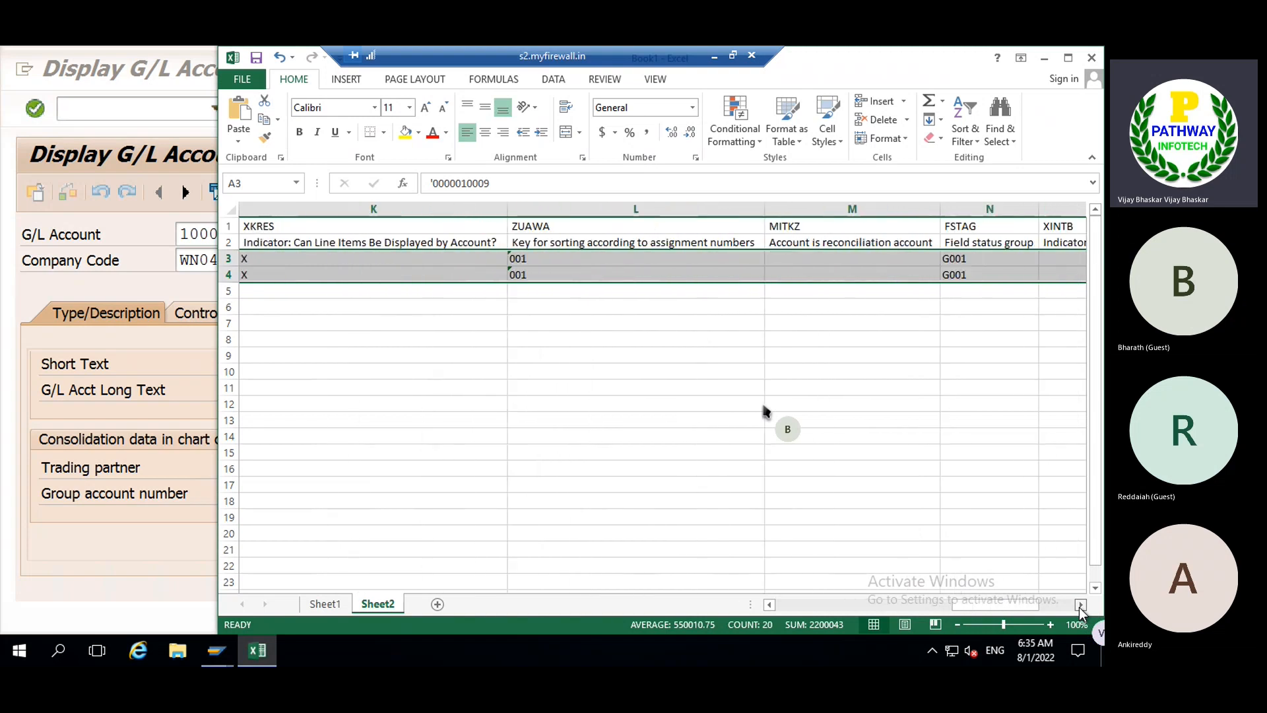
click(1079, 606)
click(1079, 606)
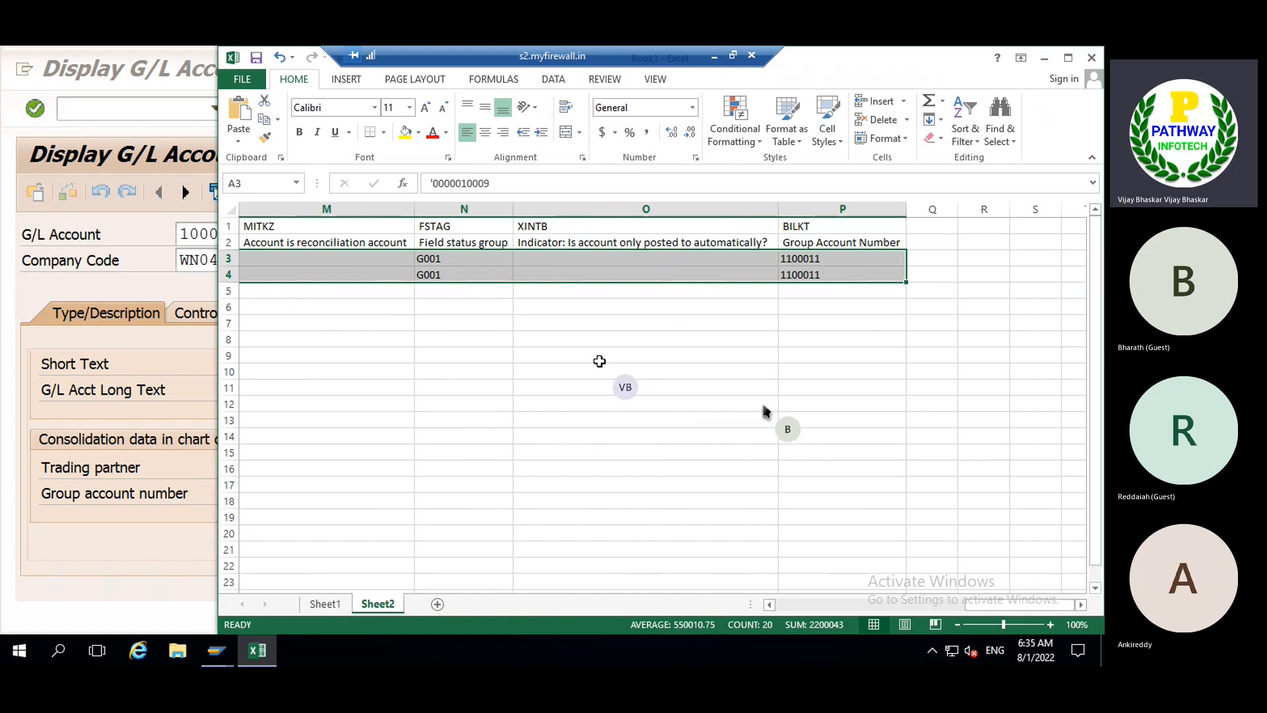
key(ctrl+c)
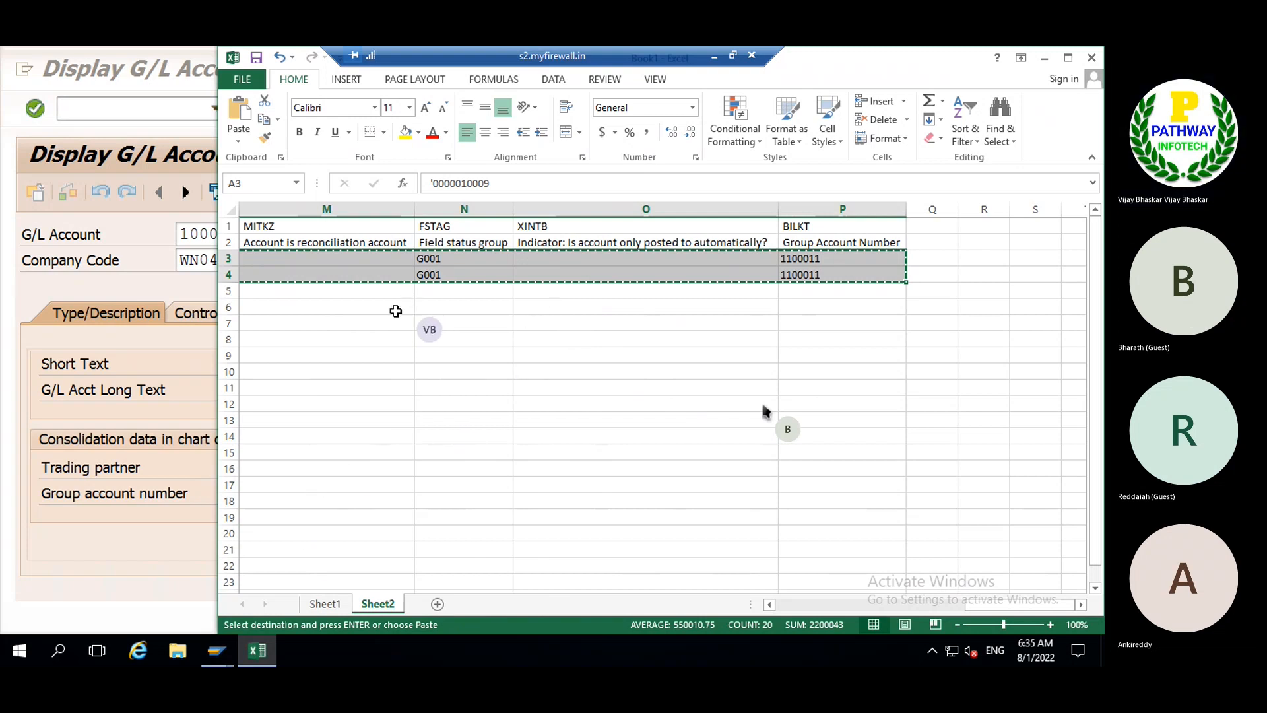
click(60, 652)
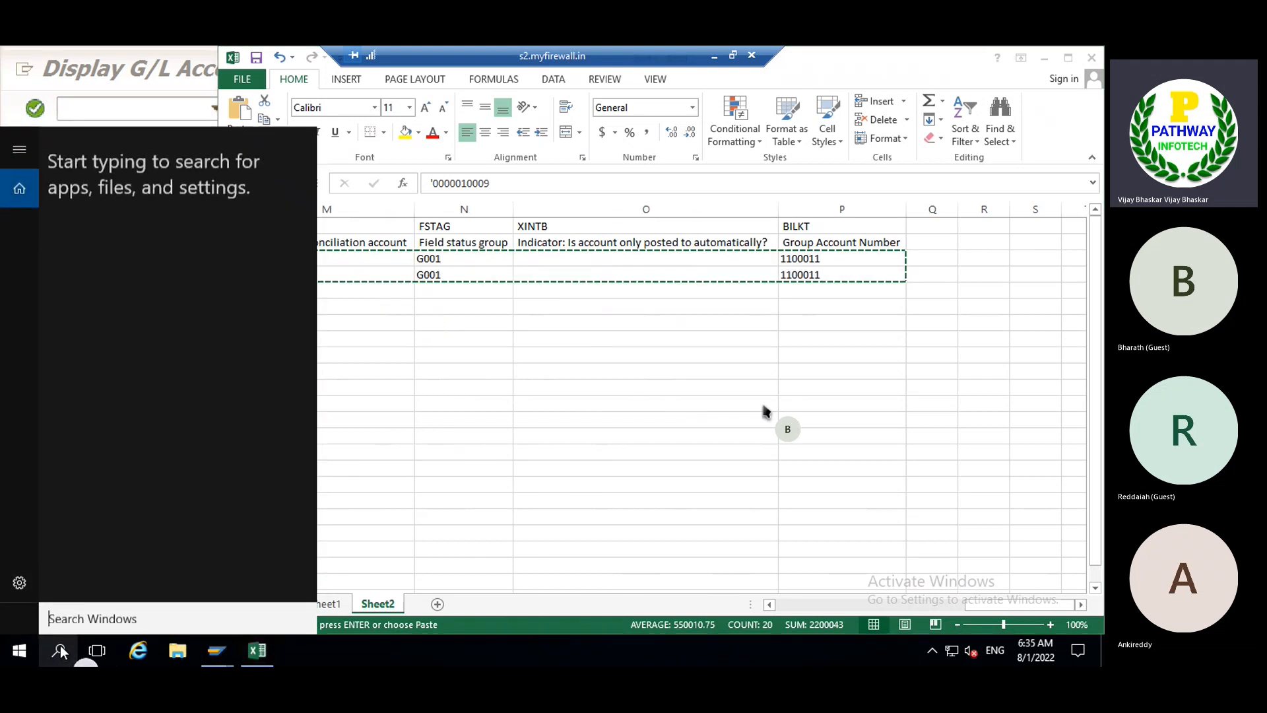
text(not)
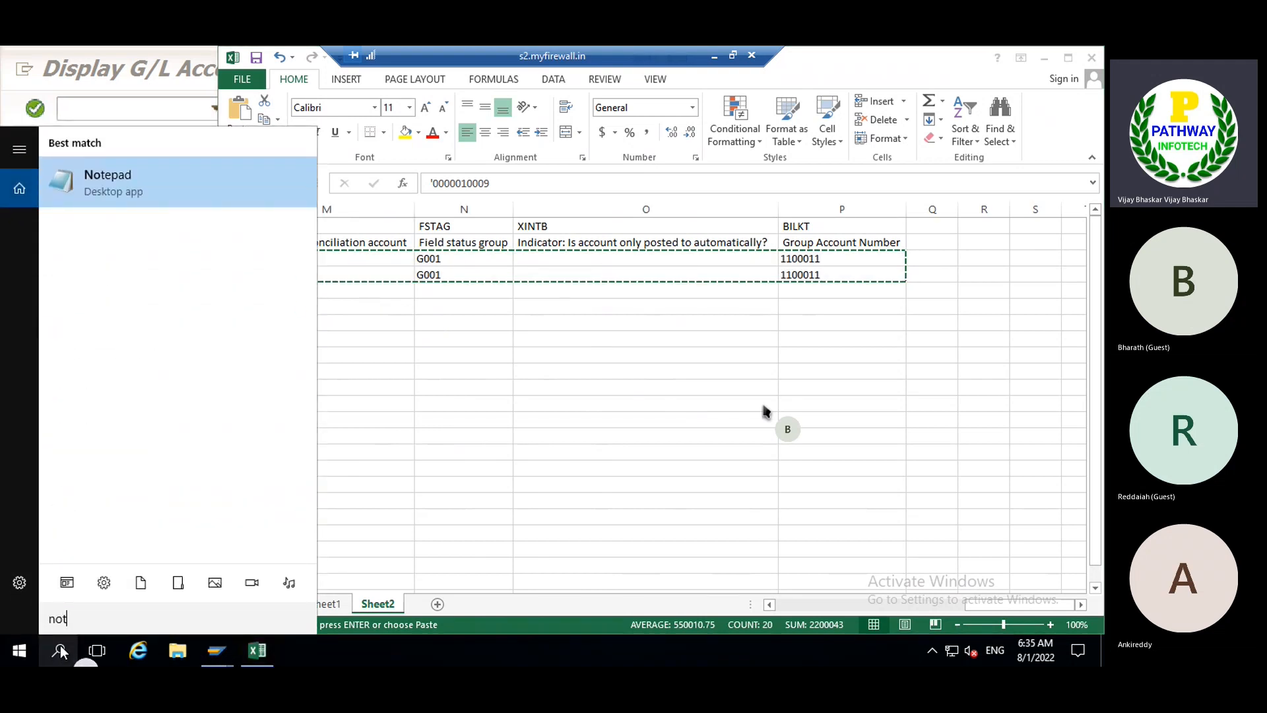
click(132, 180)
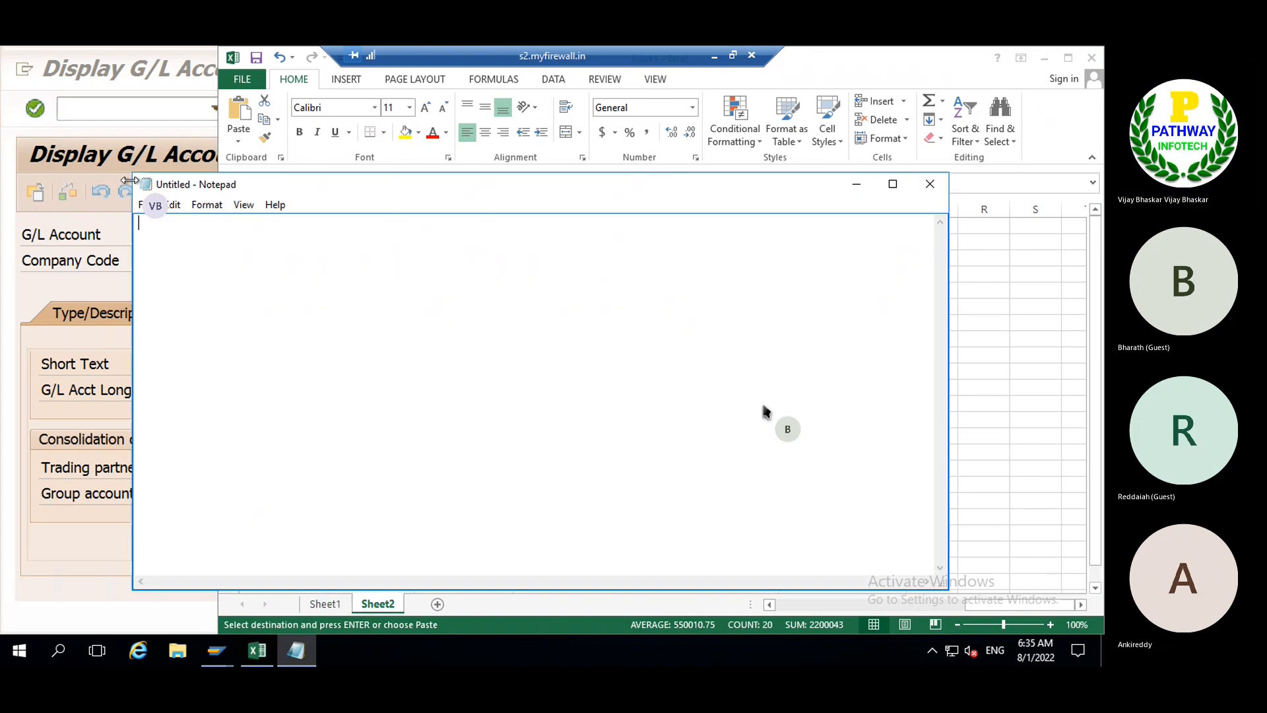
key(ctrl+v)
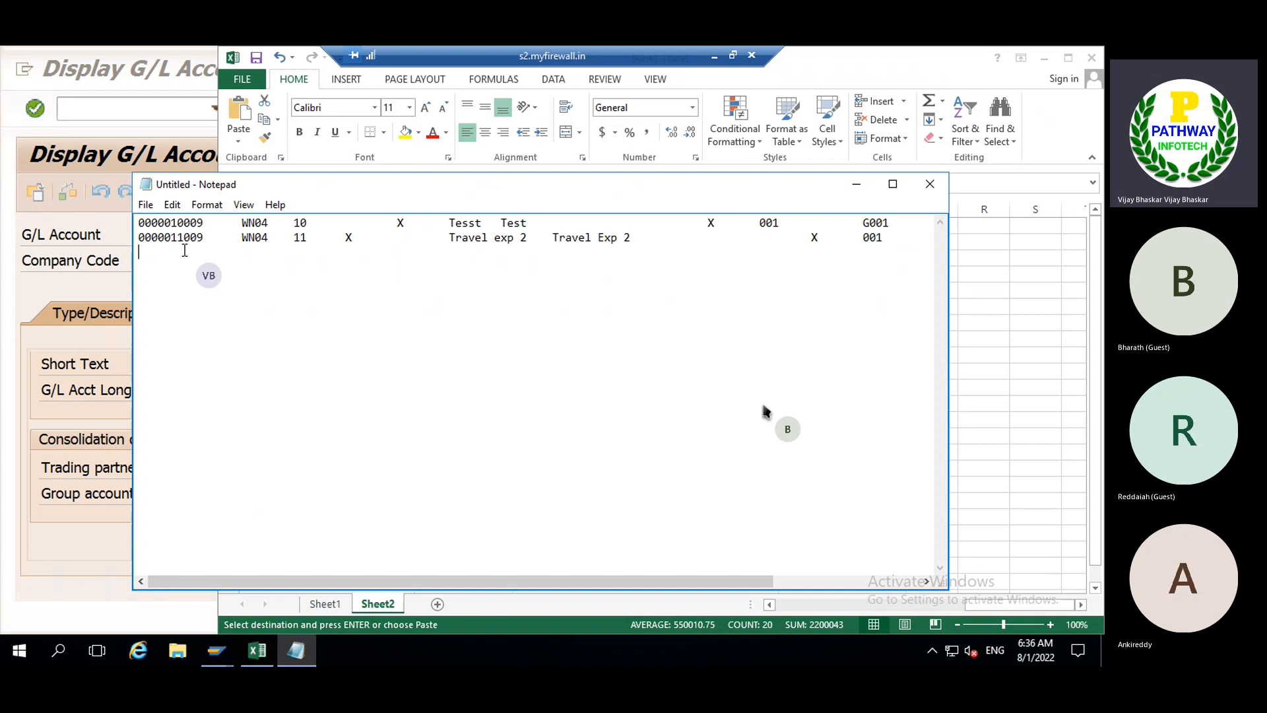
key(BackSpace)
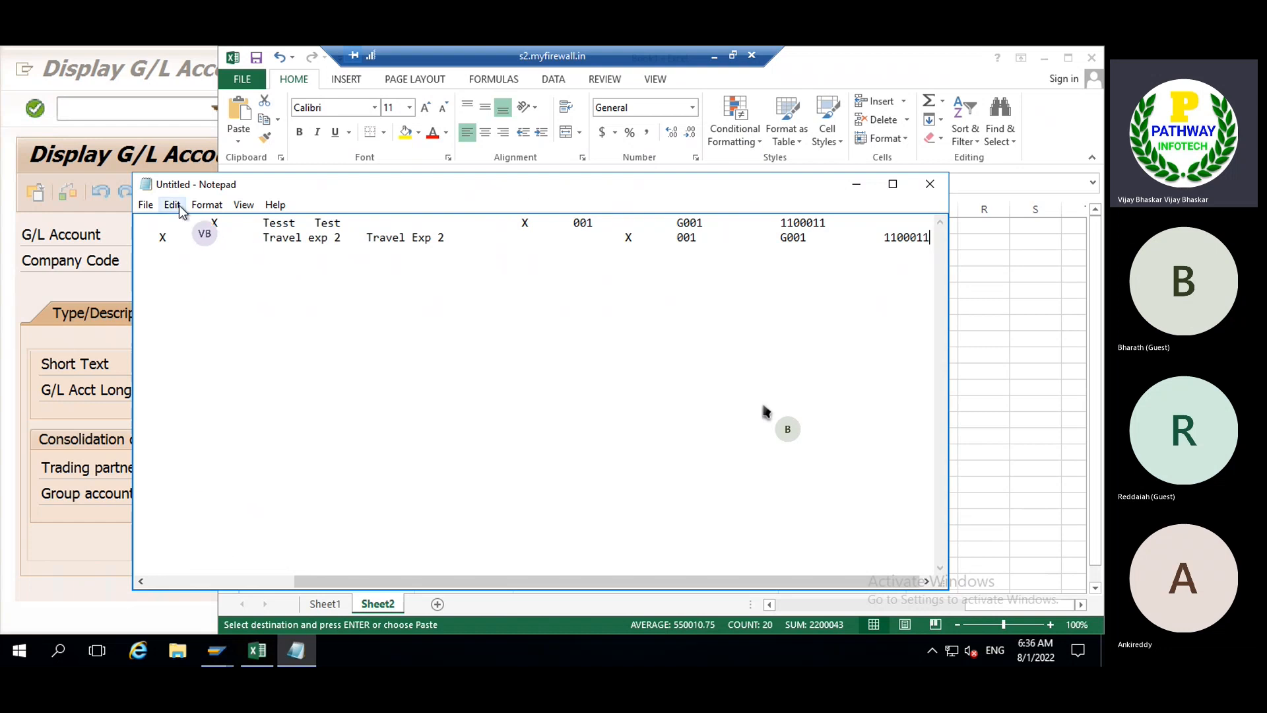
- Save the text file on the Desktop as LSMW and close Notepad
click(142, 206)
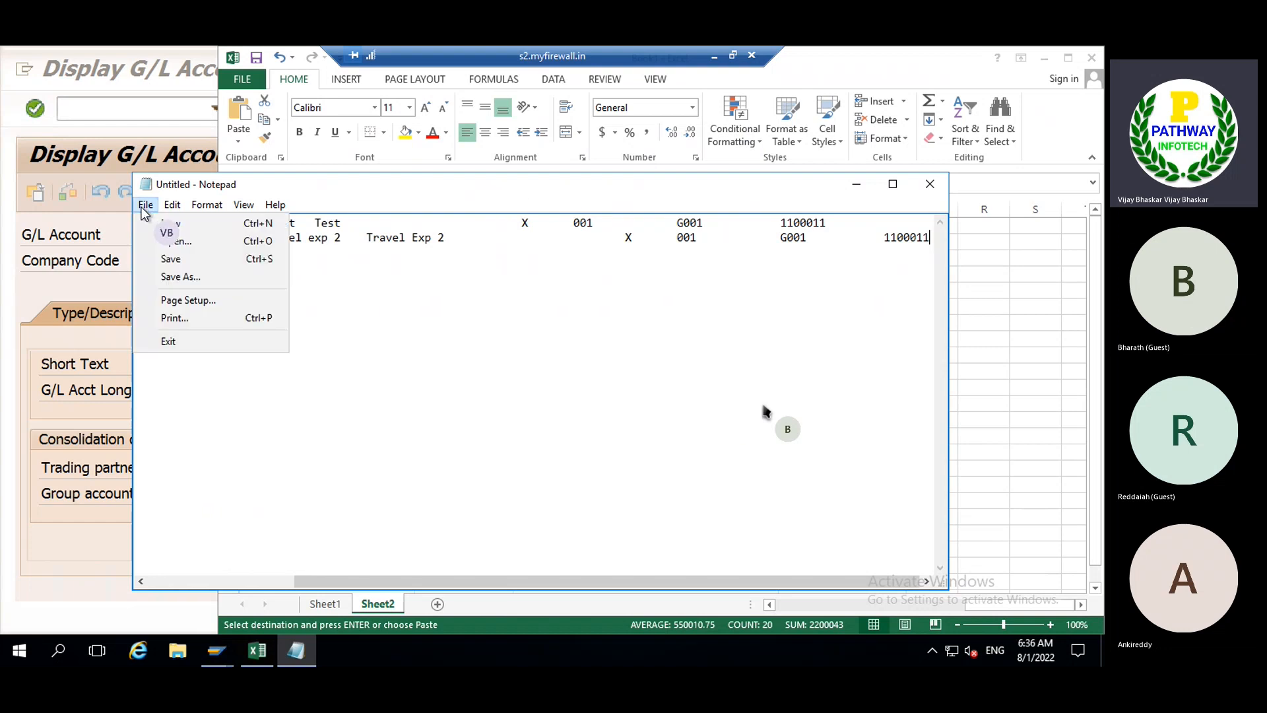
click(172, 279)
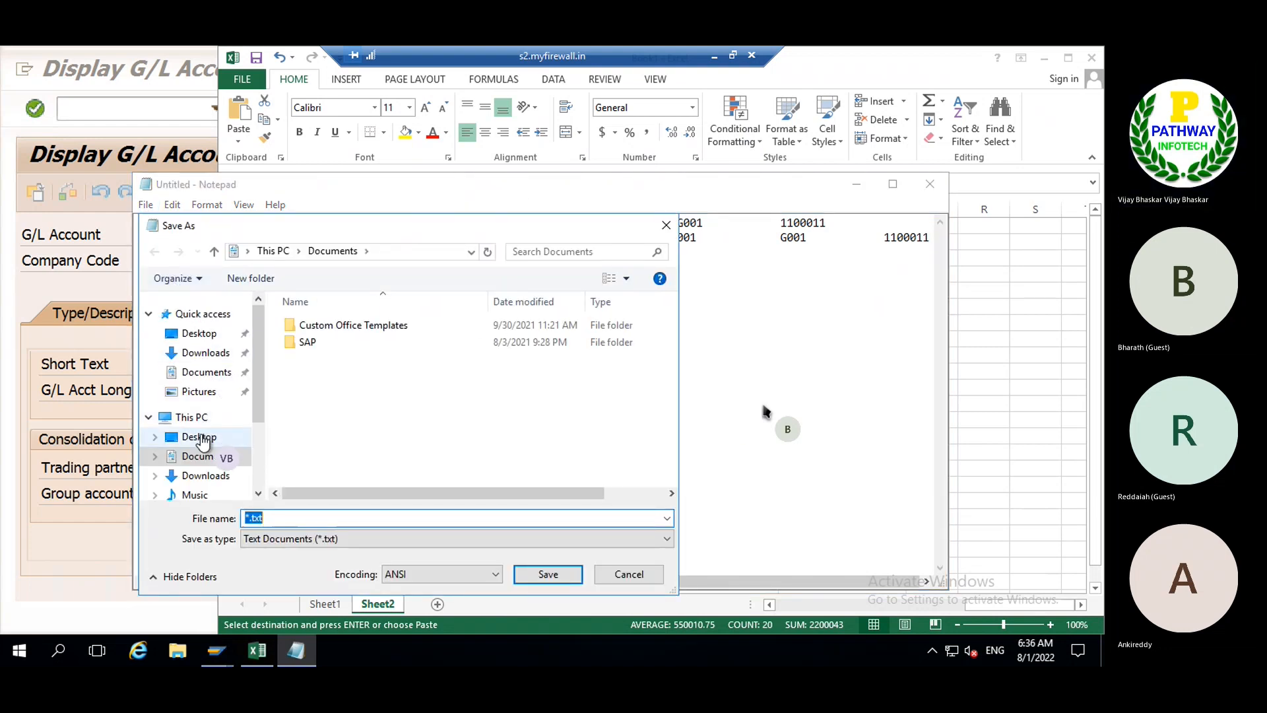
click(200, 438)
click(200, 335)
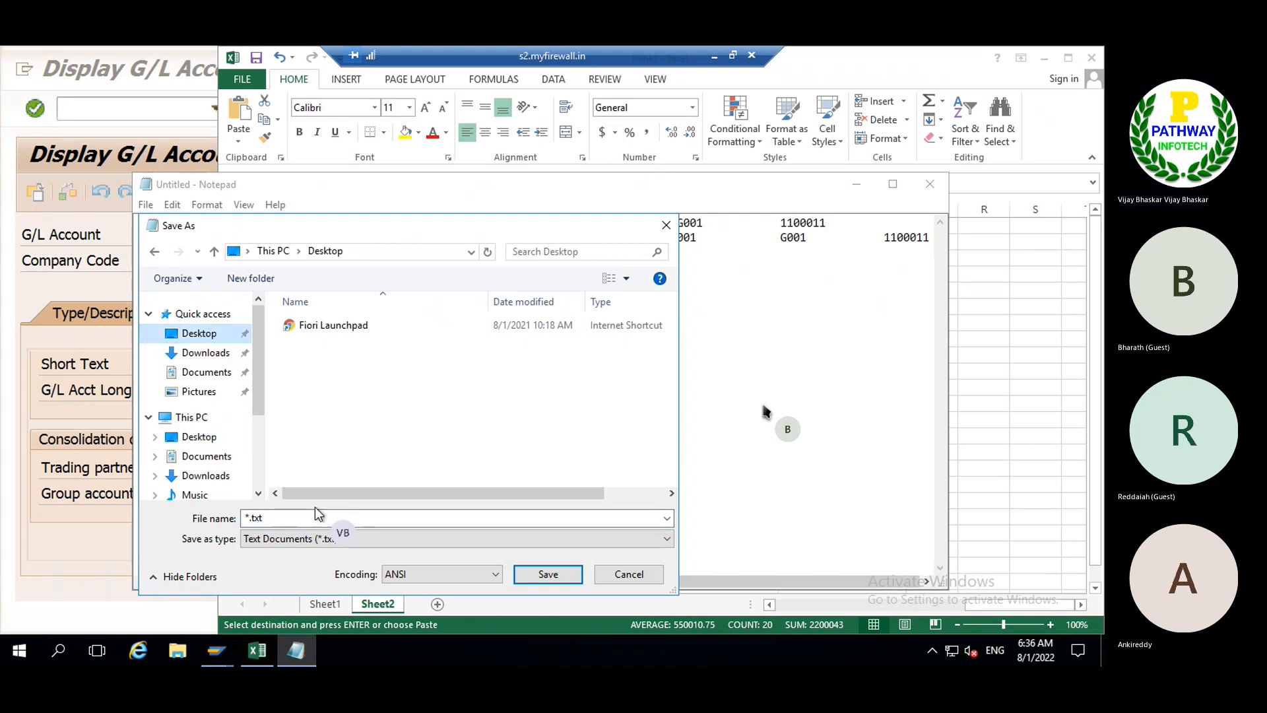
click(291, 518)
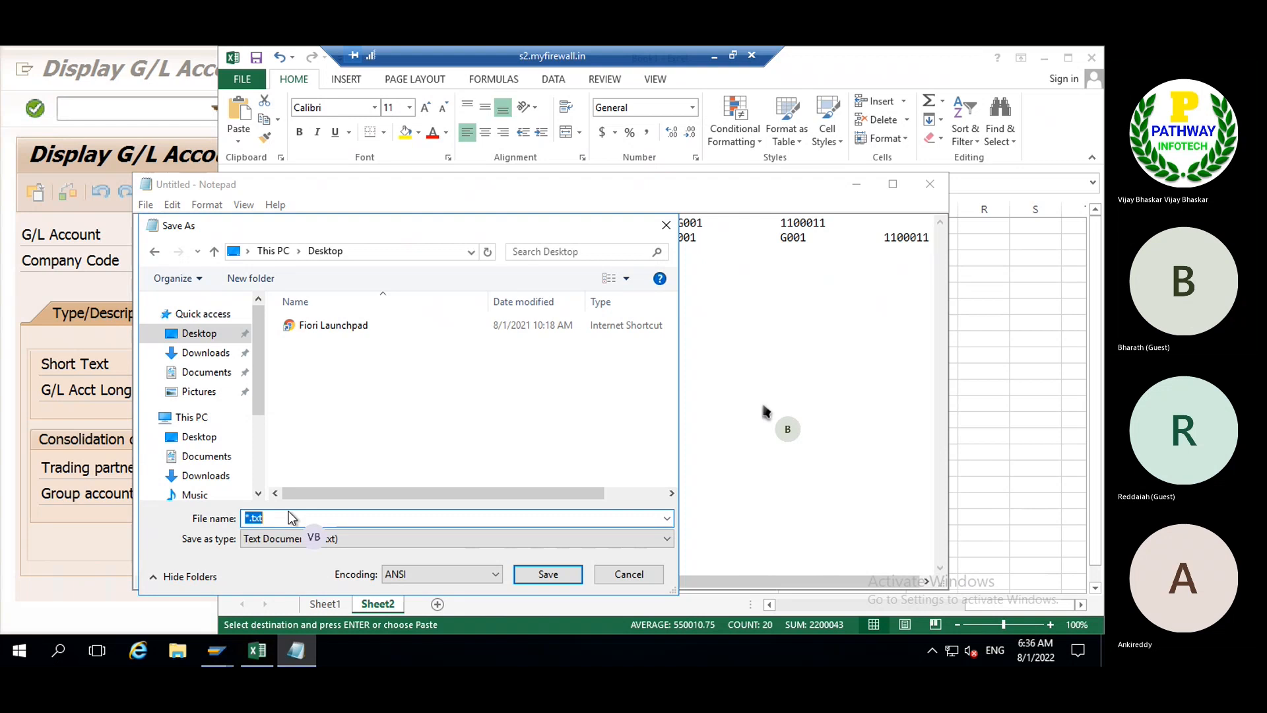
text(LSMW)
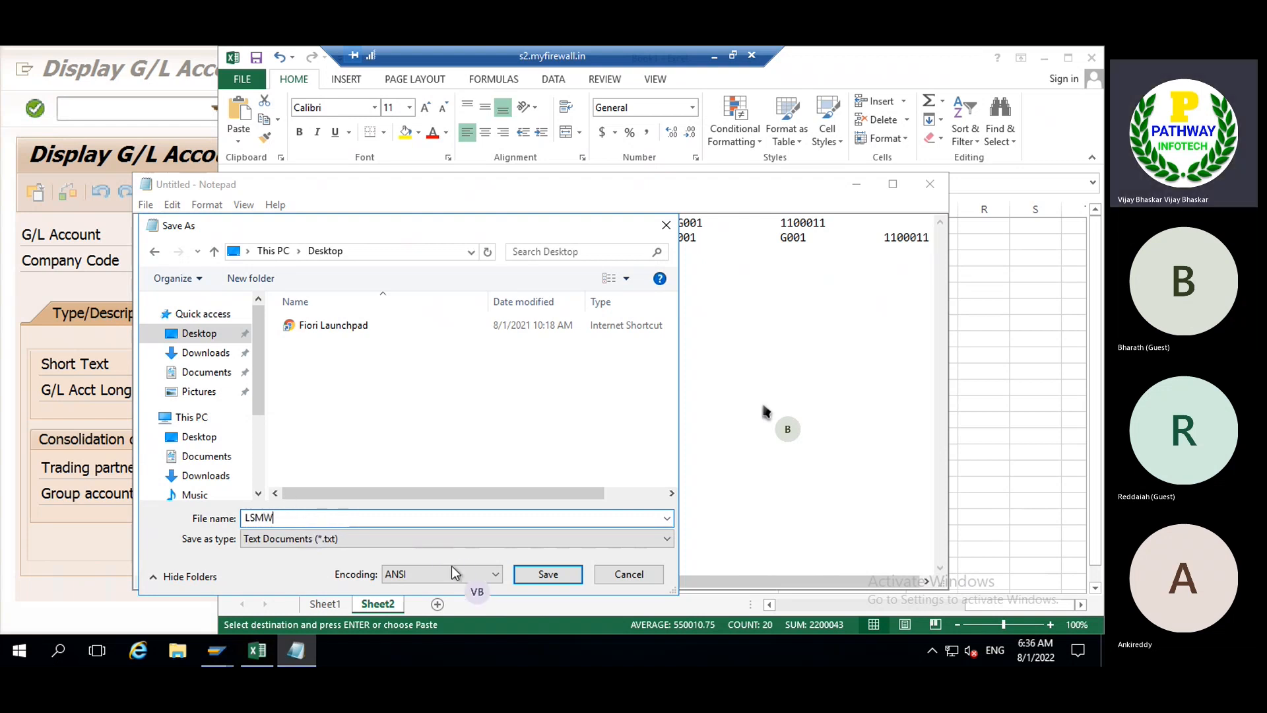
click(540, 576)
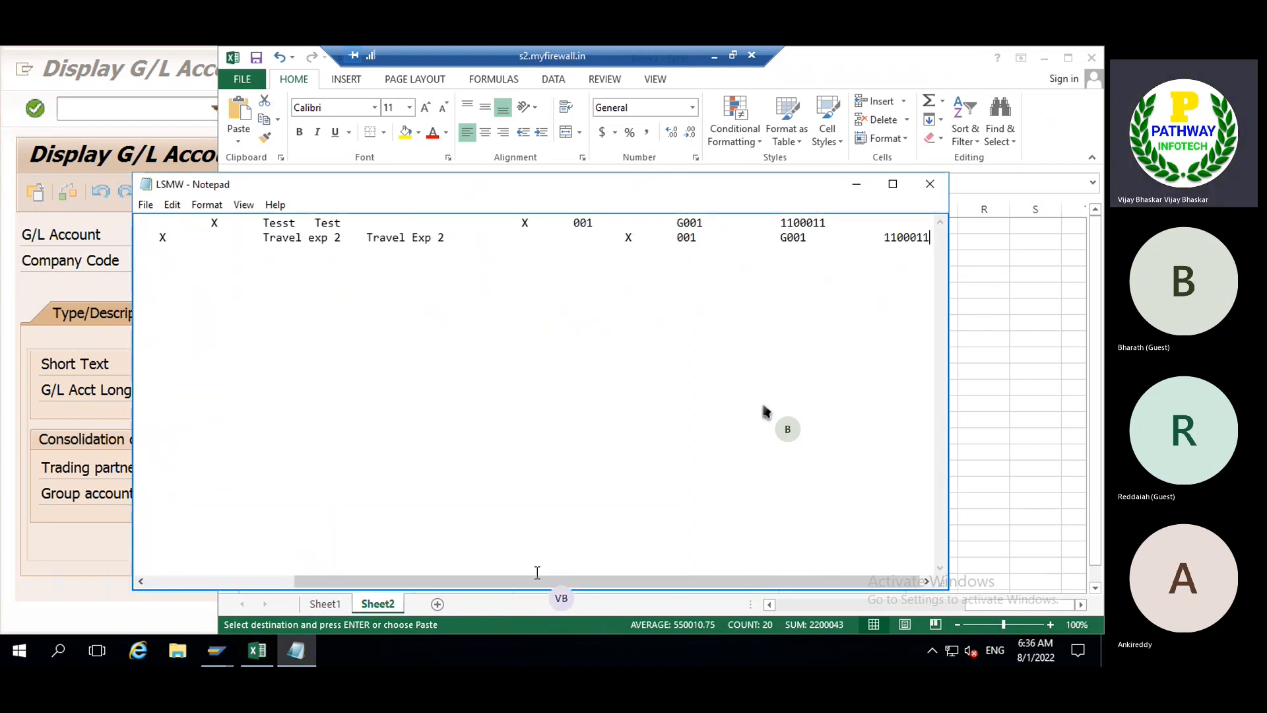
click(931, 184)
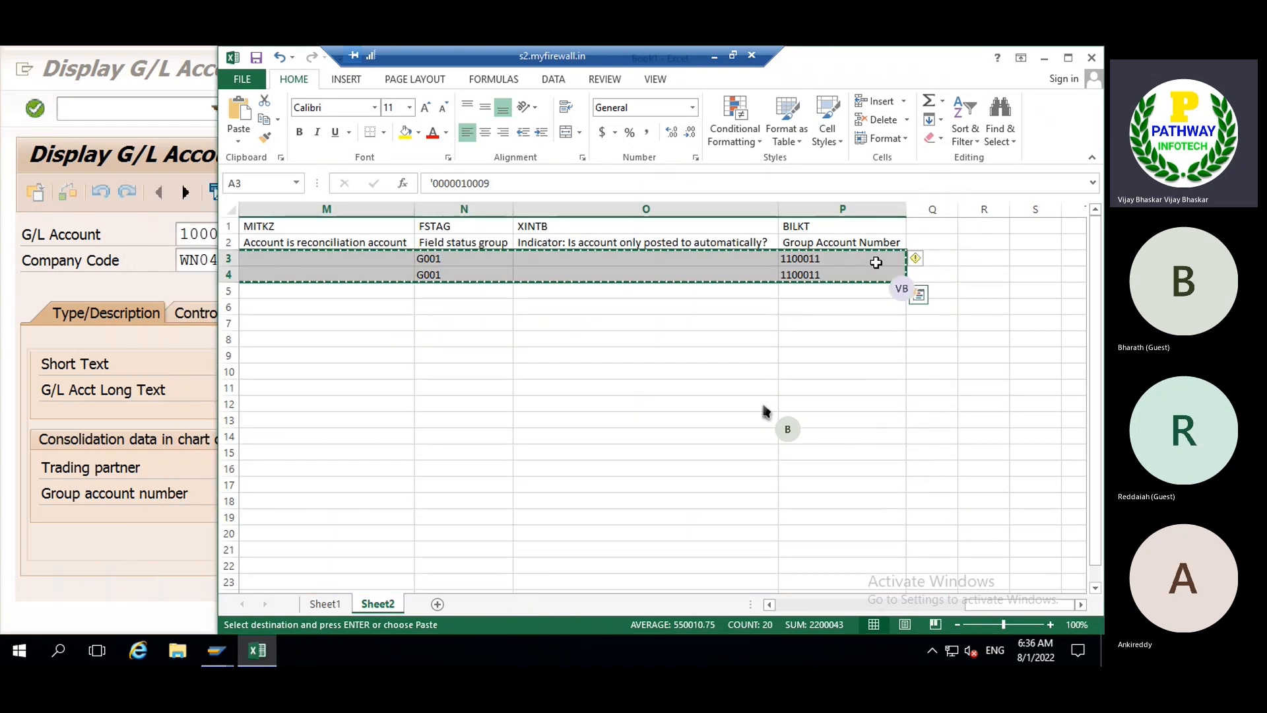
- Switch from Excel to the LSM Workbench session in SAP and return from the object overview to the process steps
click(1045, 61)
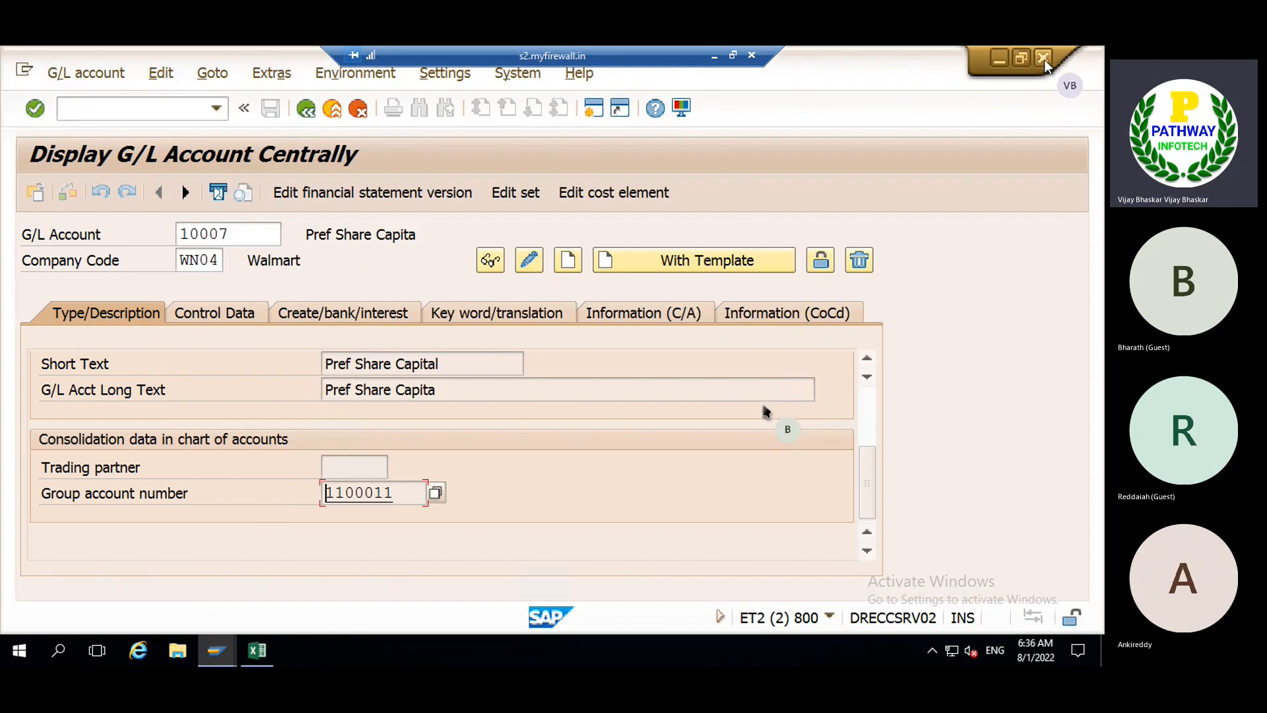
click(216, 650)
mouse_move(261, 597)
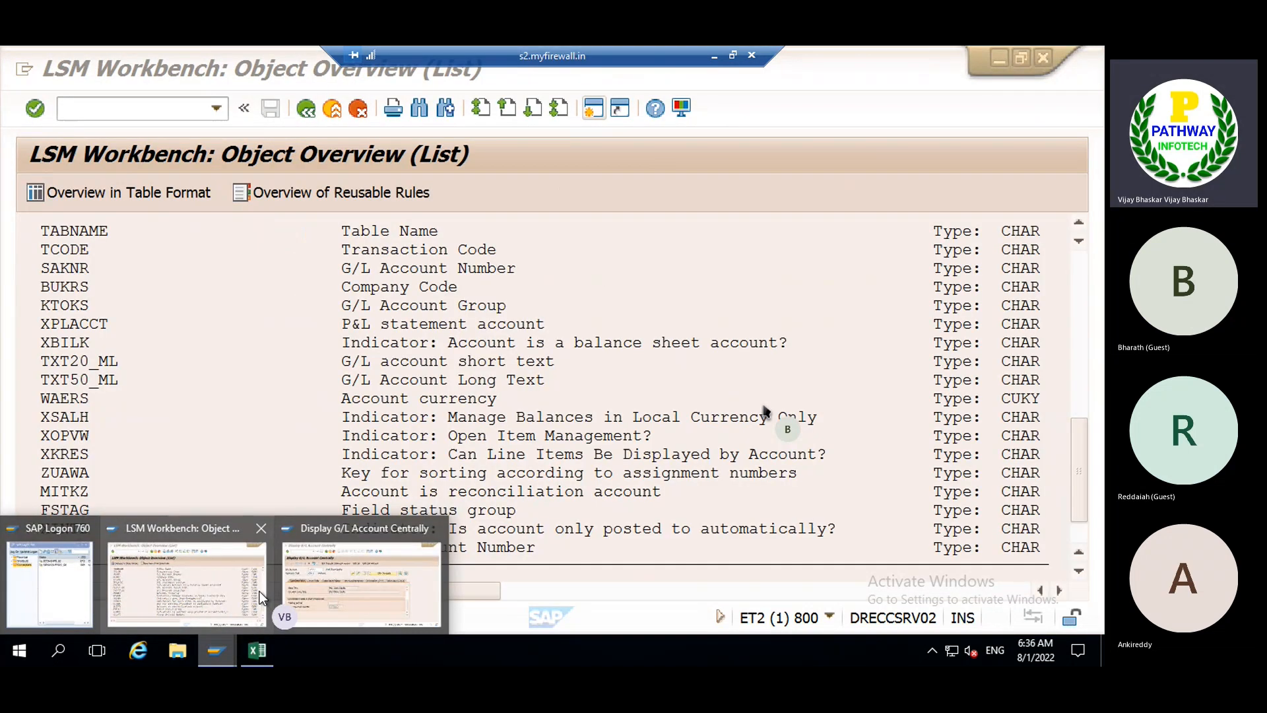
click(219, 571)
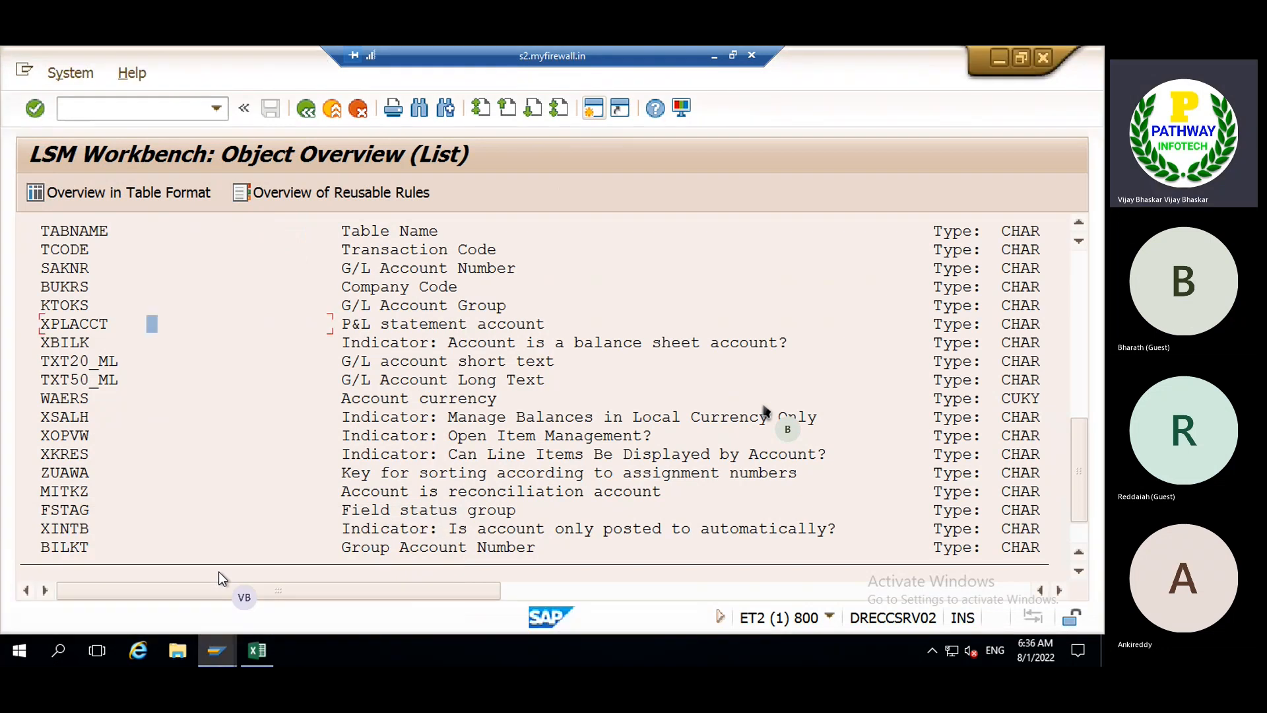
click(311, 113)
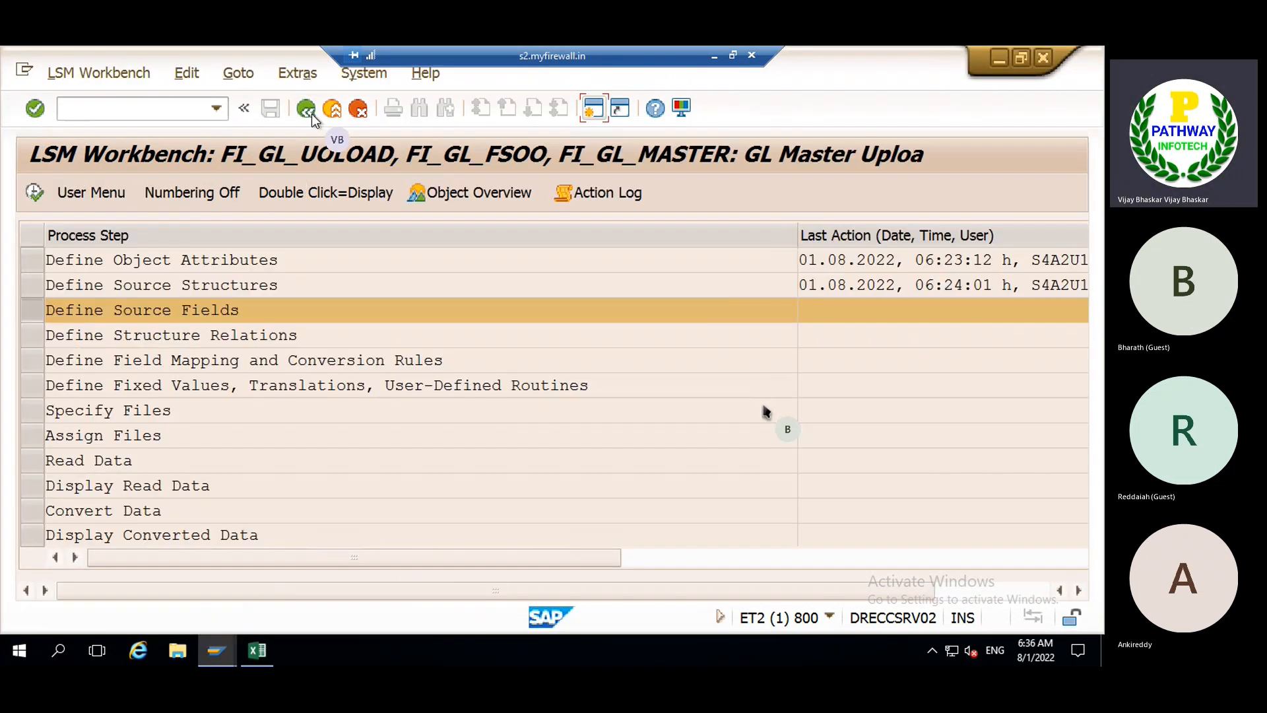
- Open Define Source Fields in change mode, try to save it, and return to the process steps
click(37, 195)
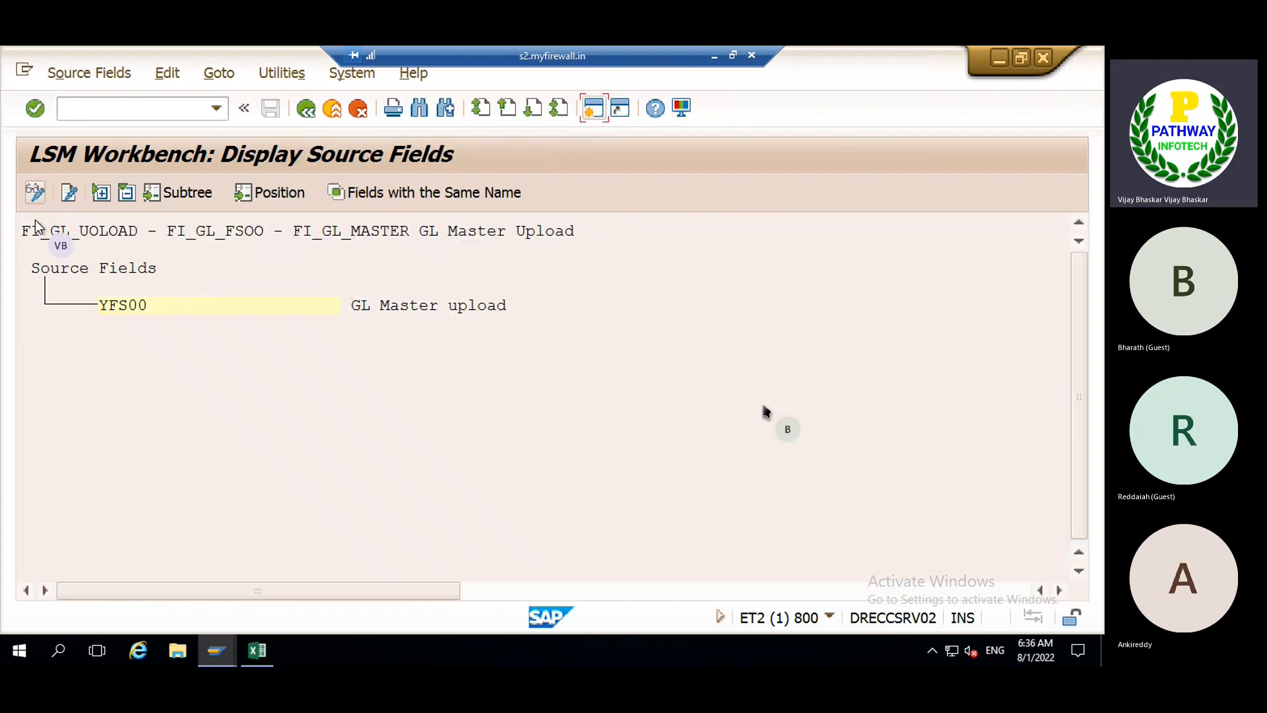
click(37, 199)
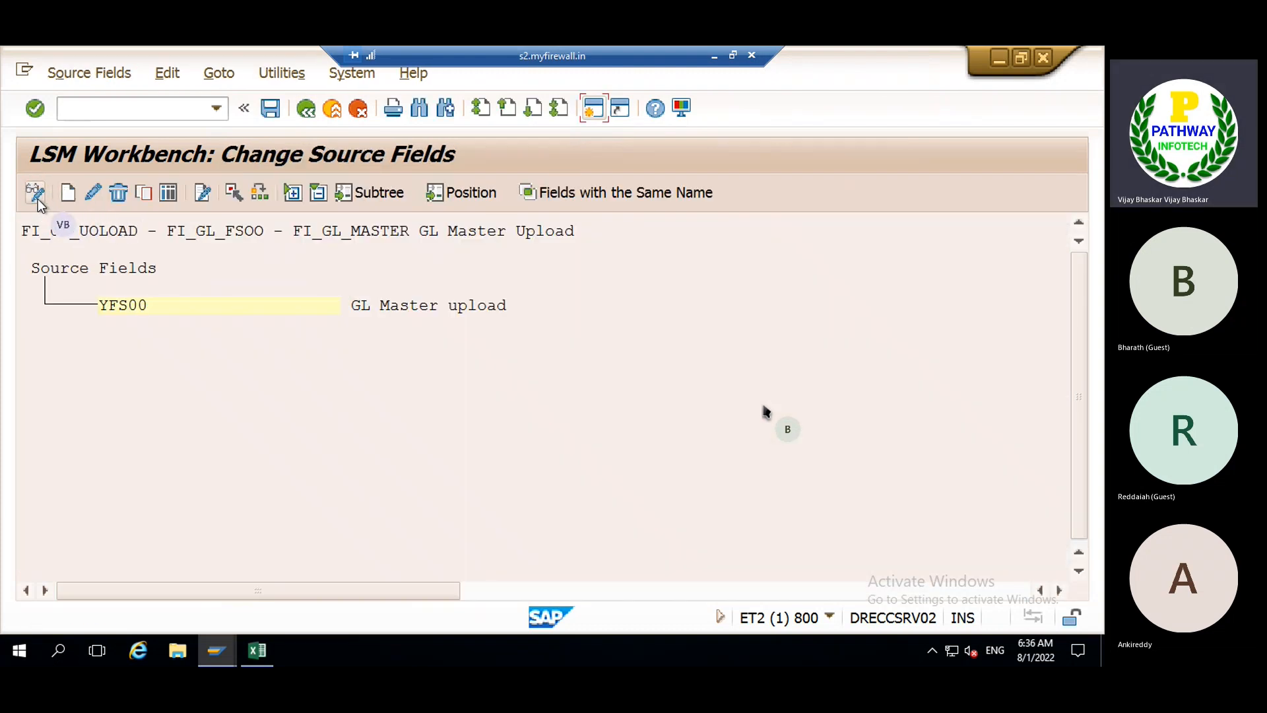
click(37, 199)
click(38, 199)
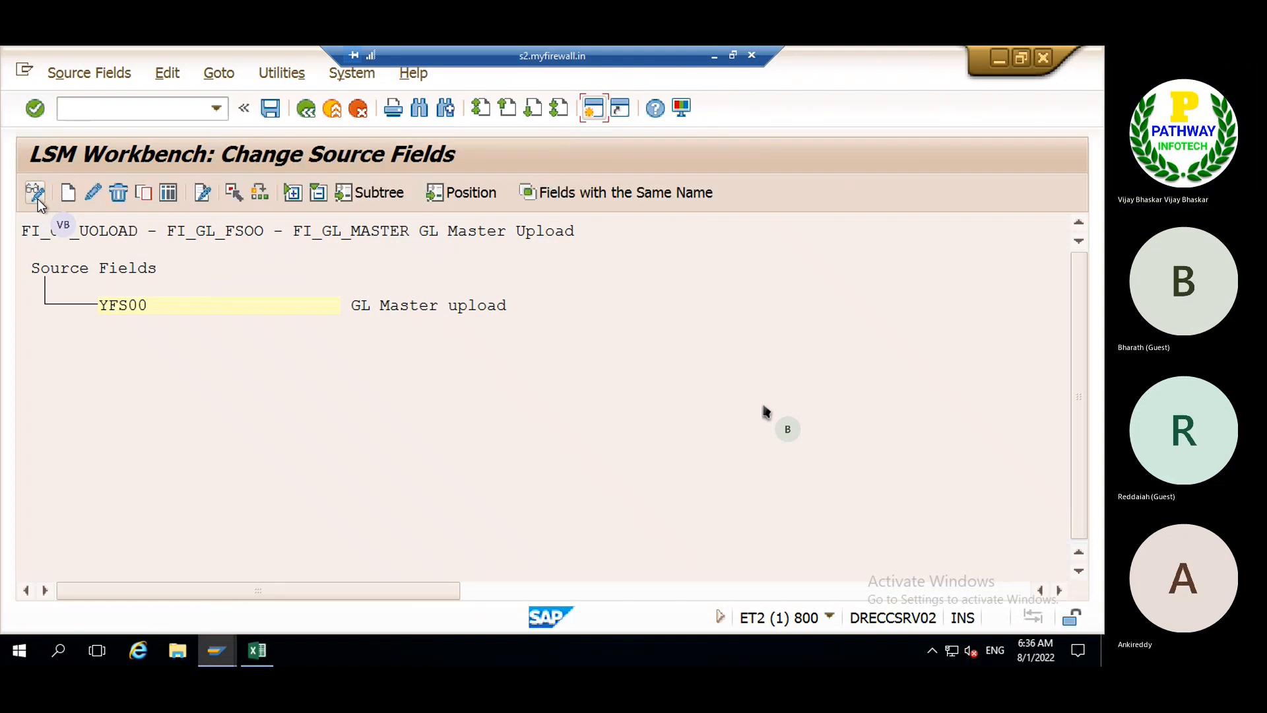
click(270, 108)
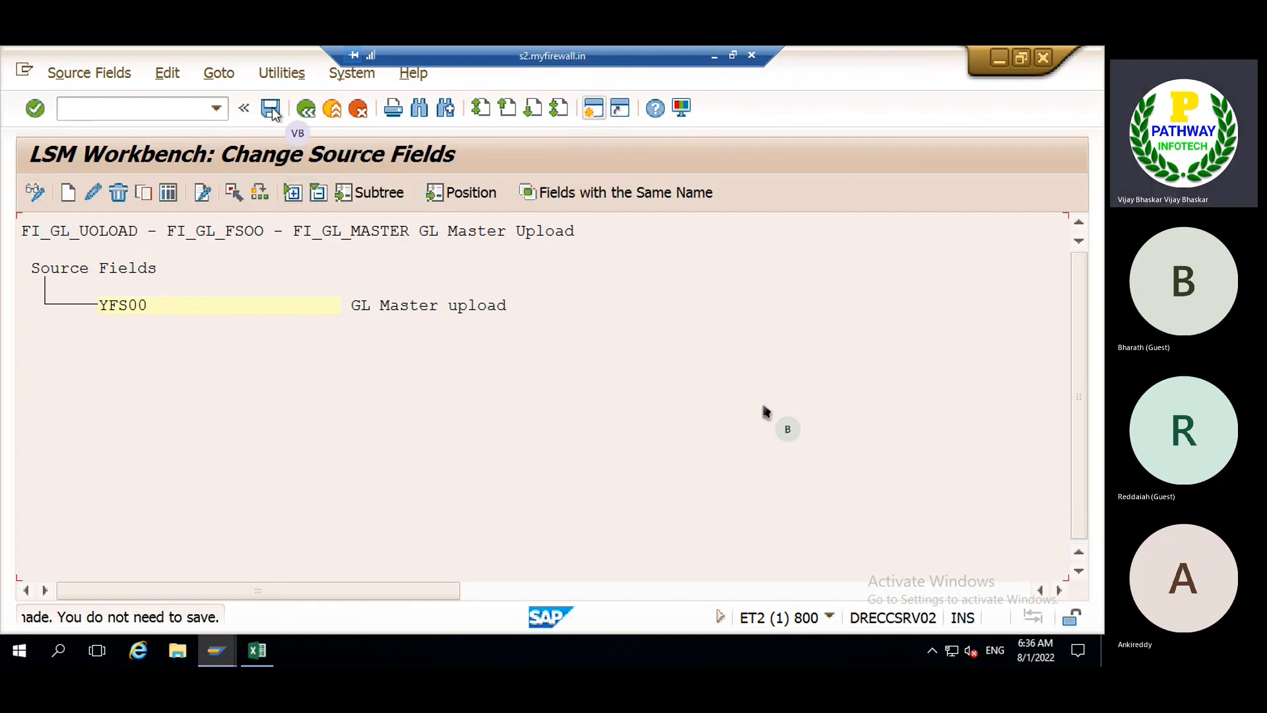
click(307, 110)
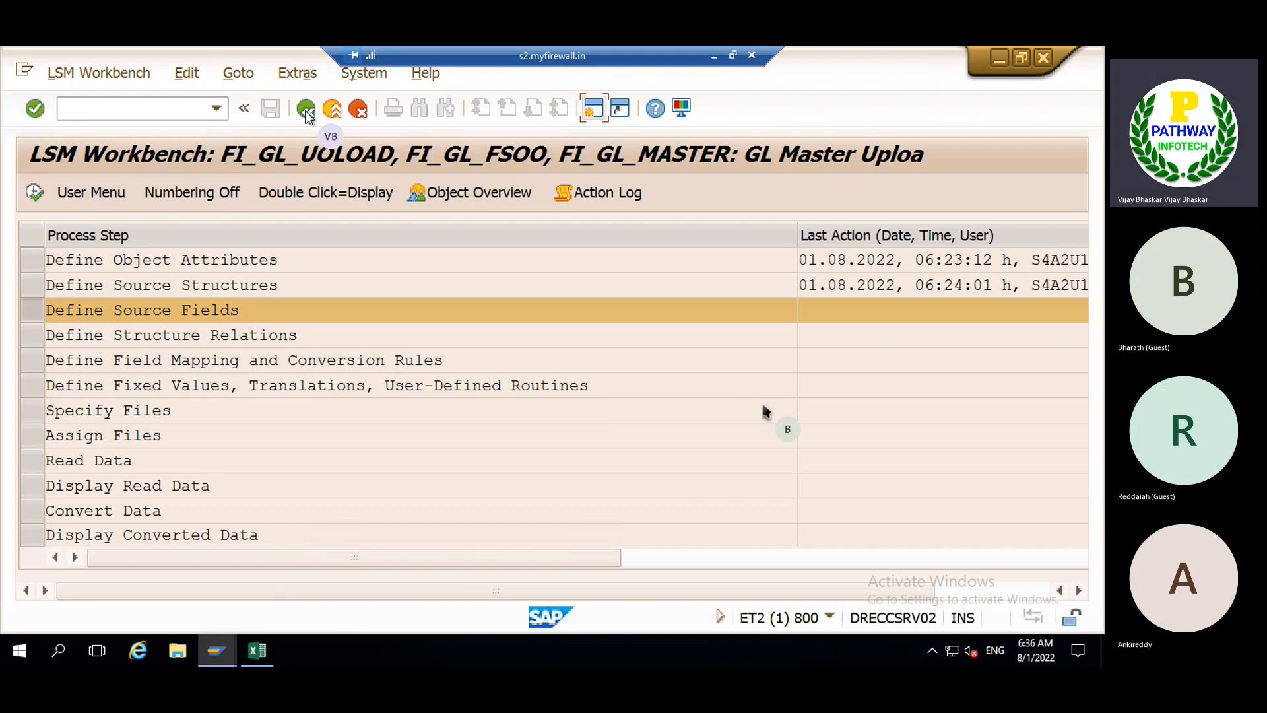
- Save the structure relation between ZFS00 and YFS00 in change mode and return to the process steps
click(37, 335)
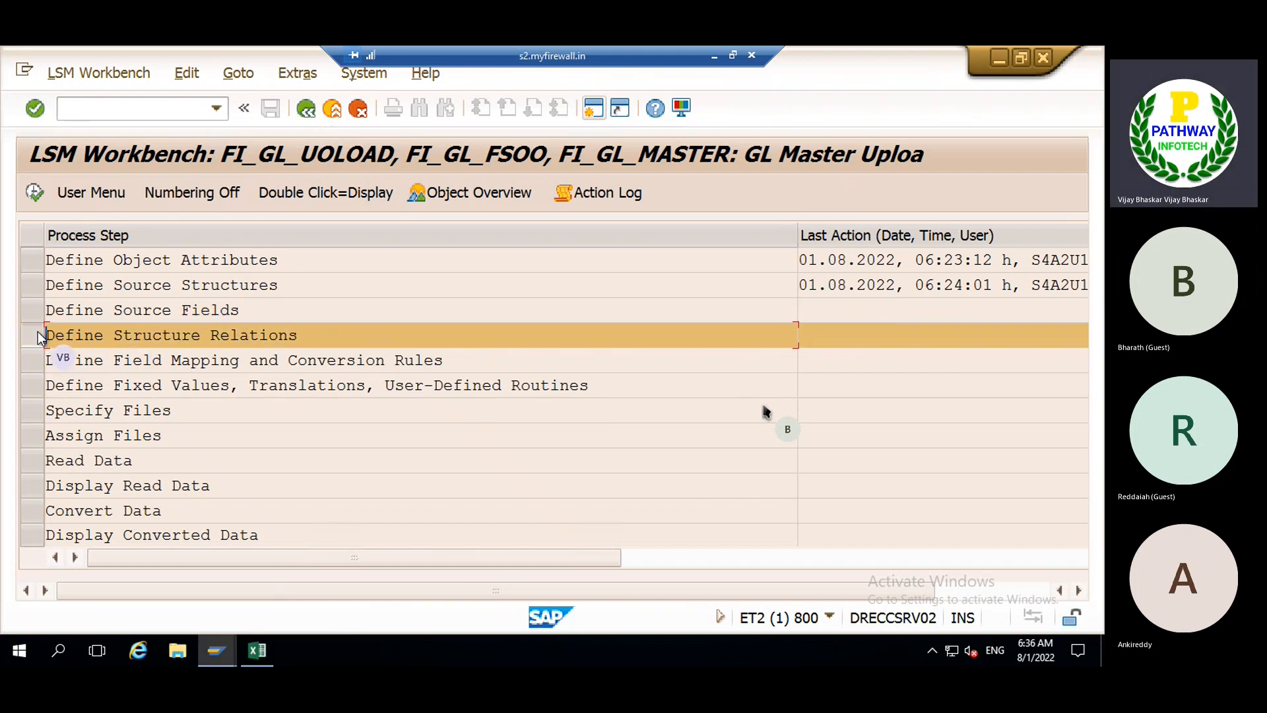
click(33, 192)
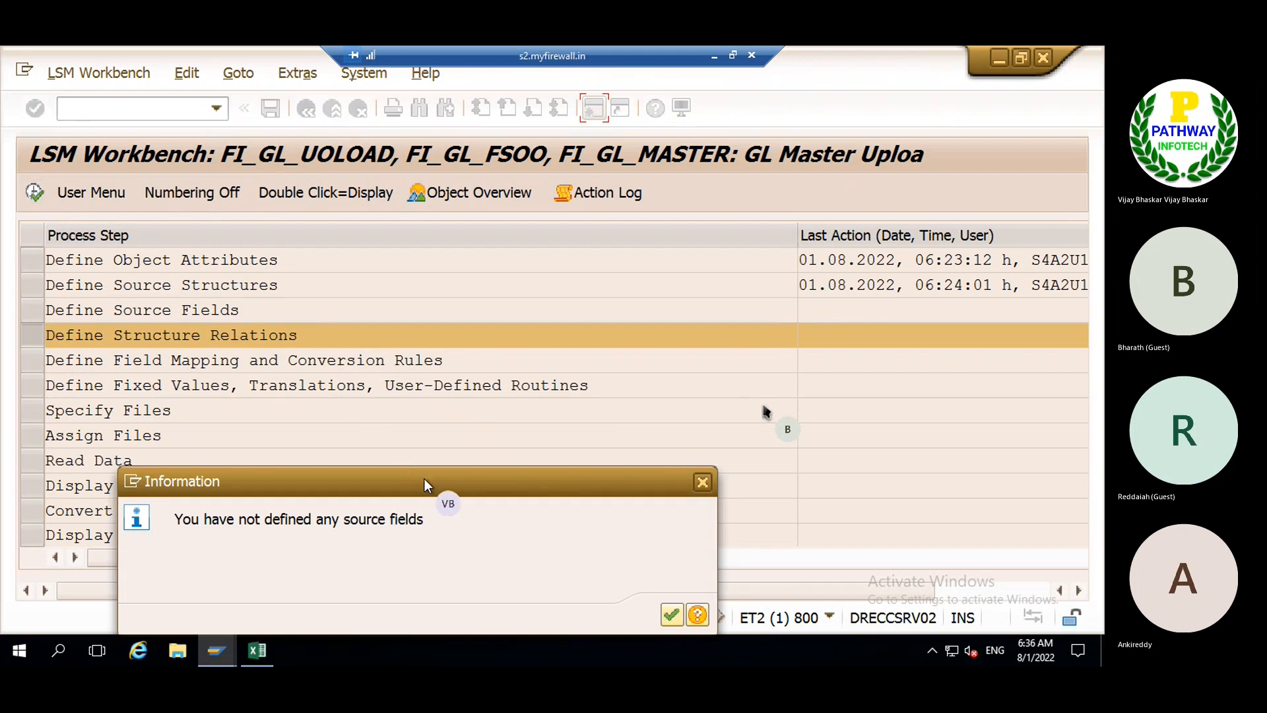
click(667, 612)
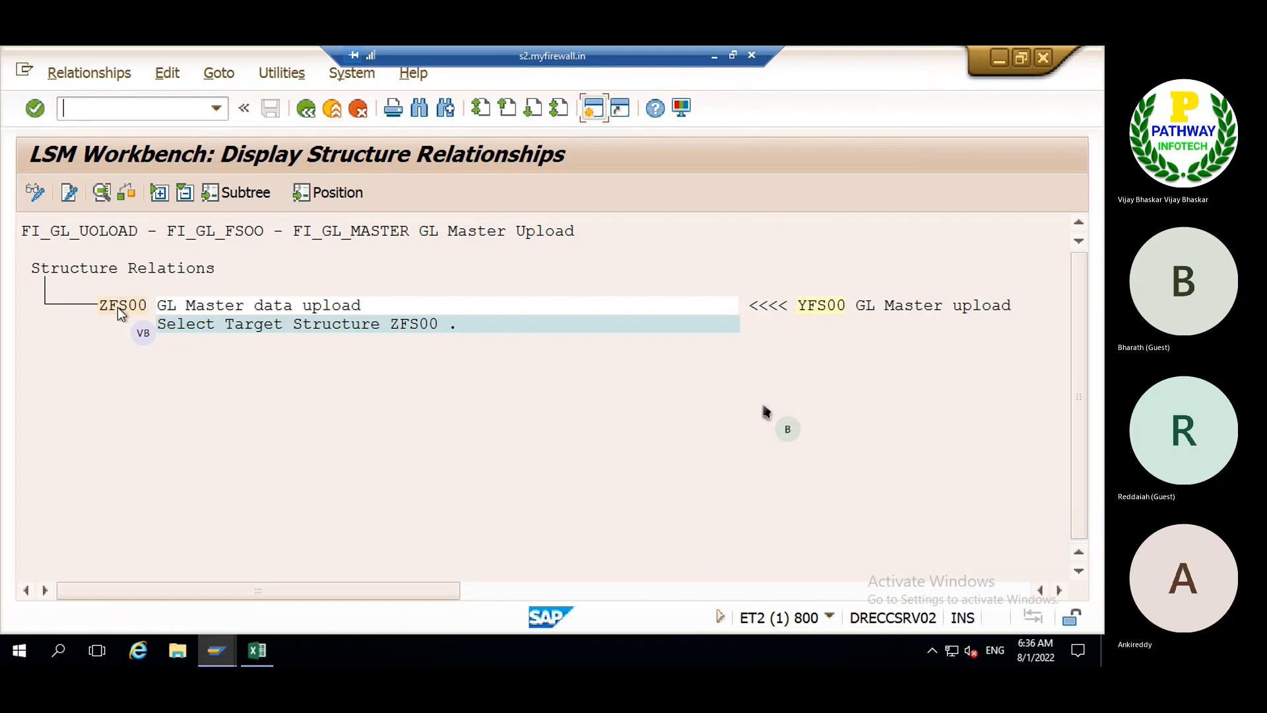
click(34, 192)
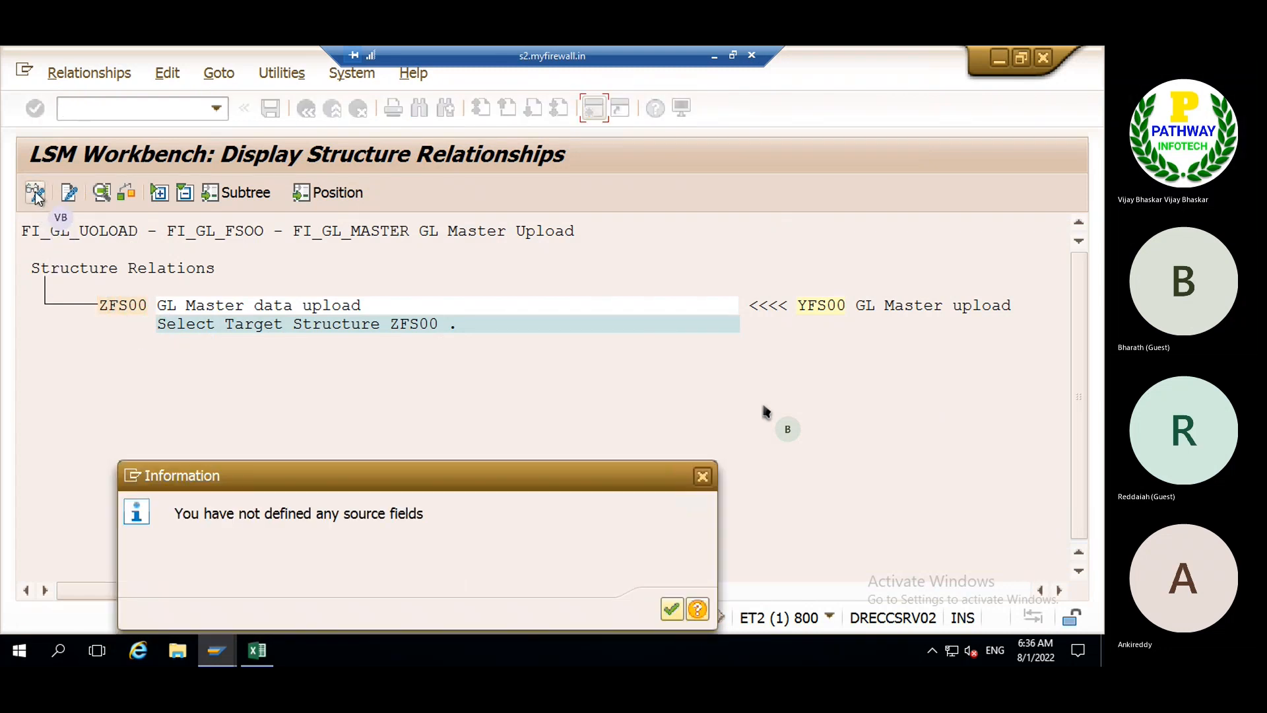
click(671, 608)
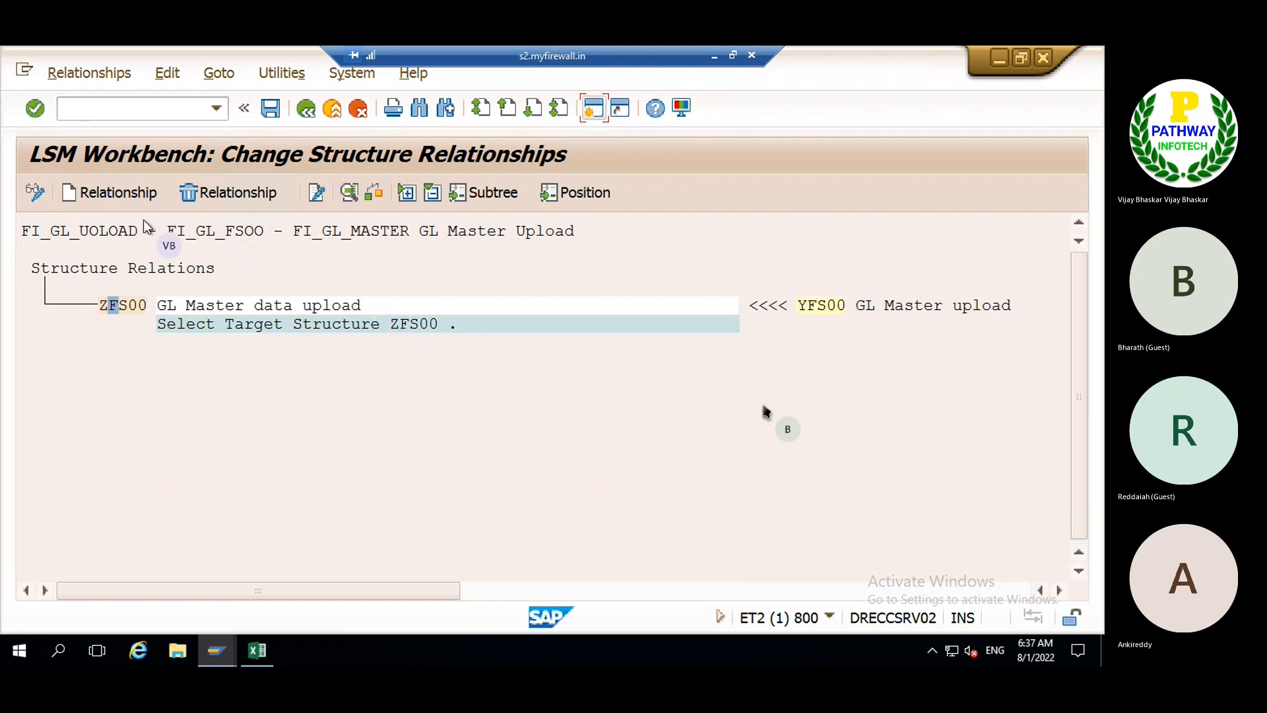
click(270, 109)
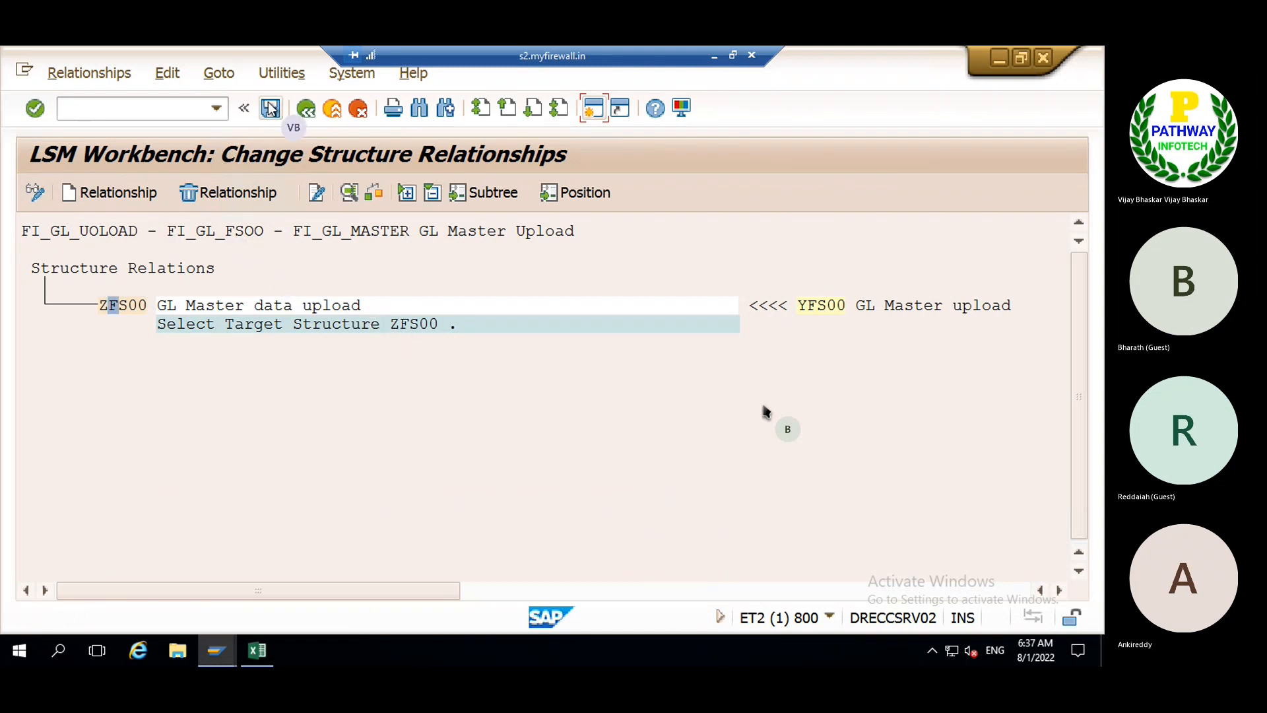
click(304, 110)
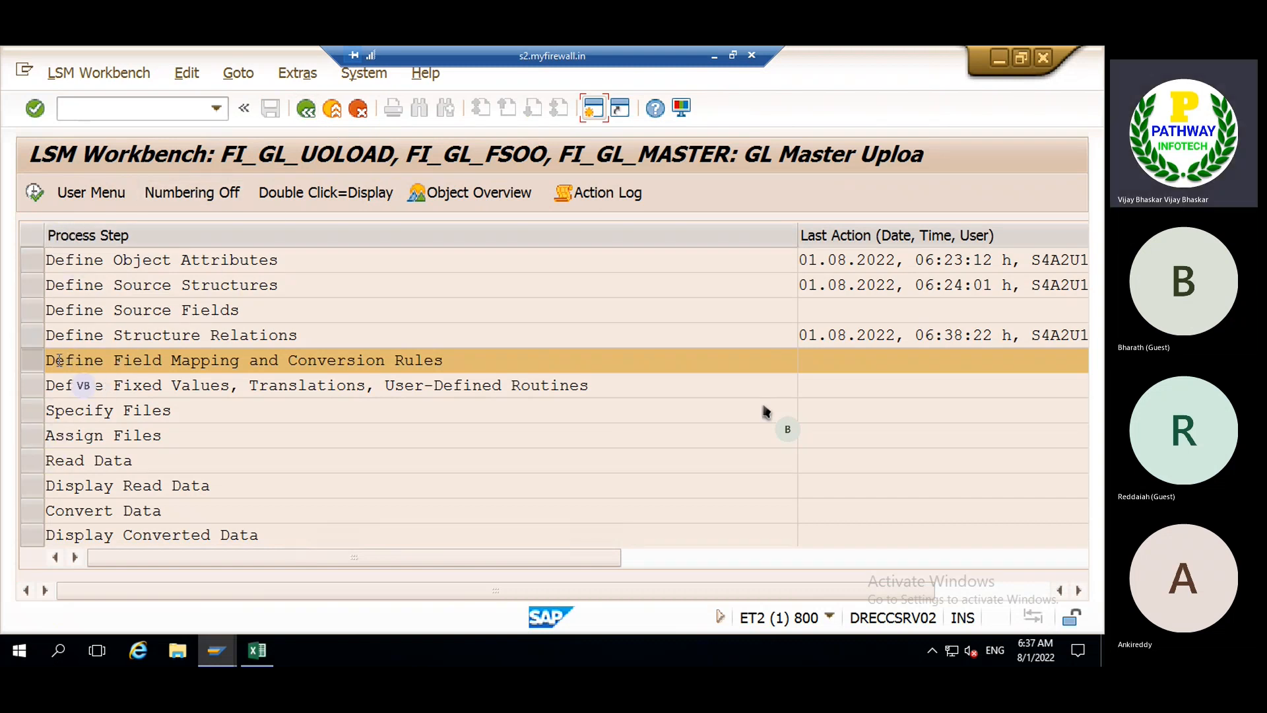
- Open the source fields of structure YFS00 for table maintenance in change mode
click(32, 310)
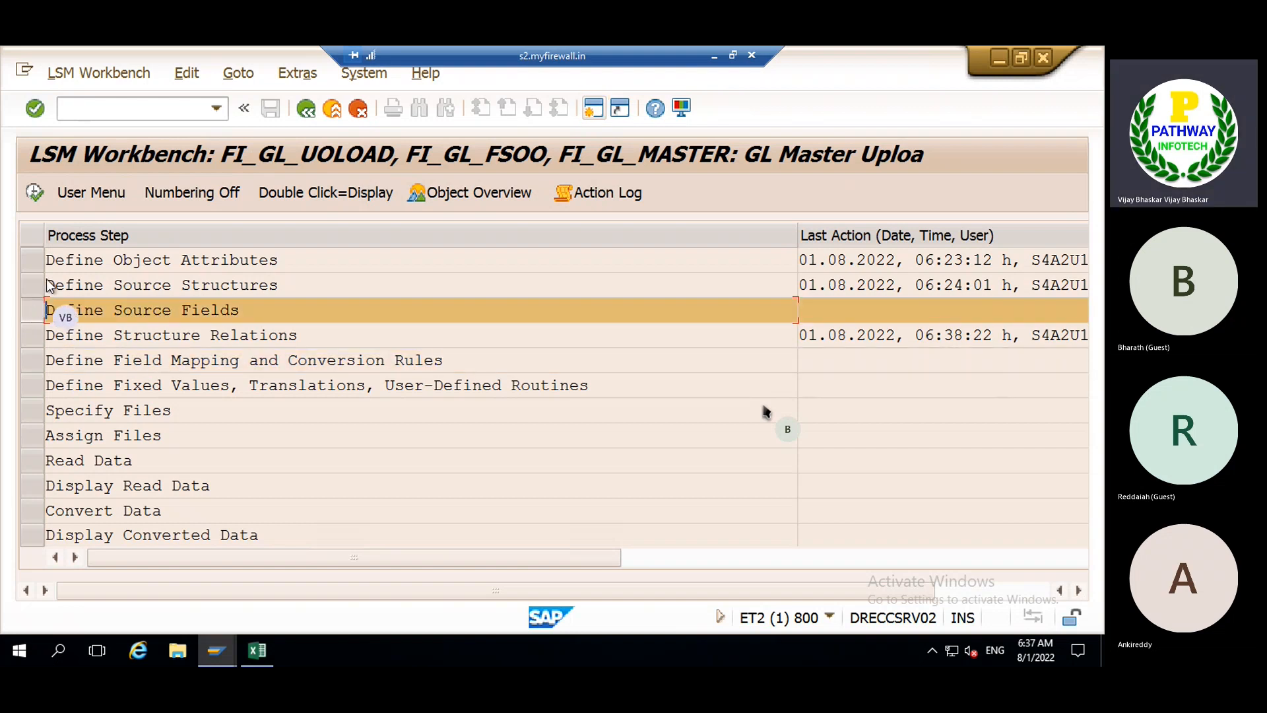
click(35, 193)
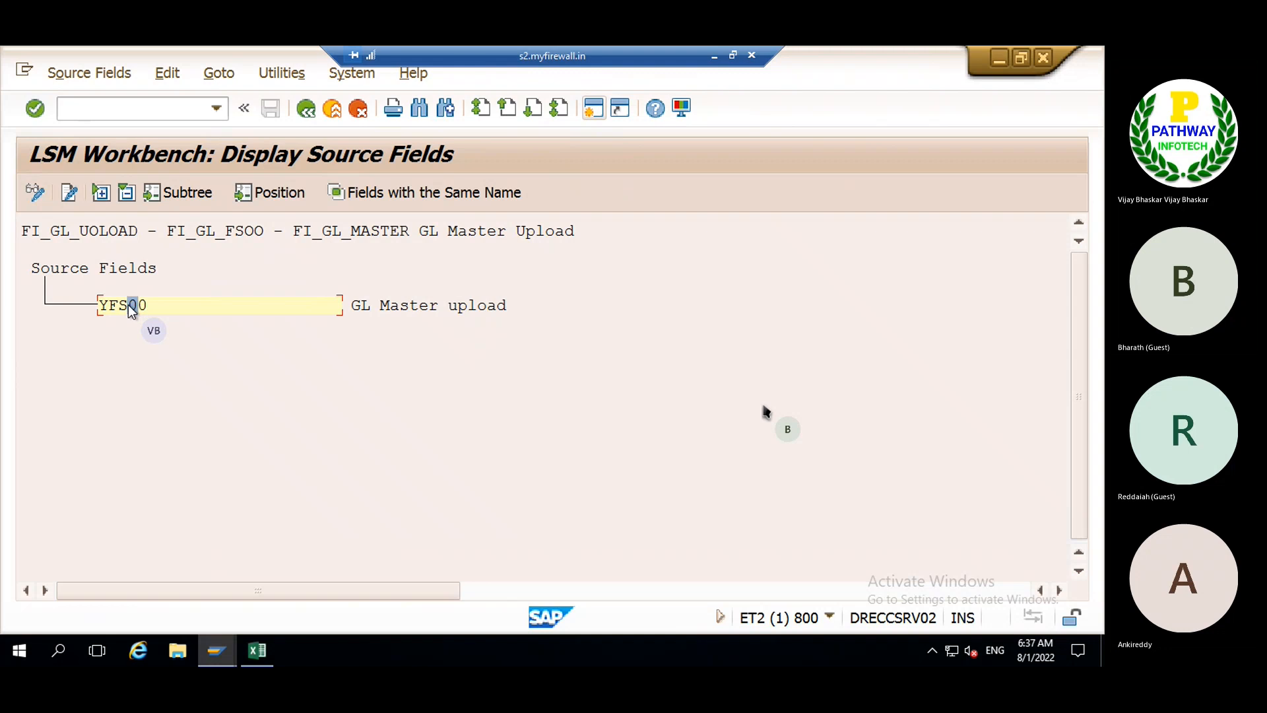
click(35, 194)
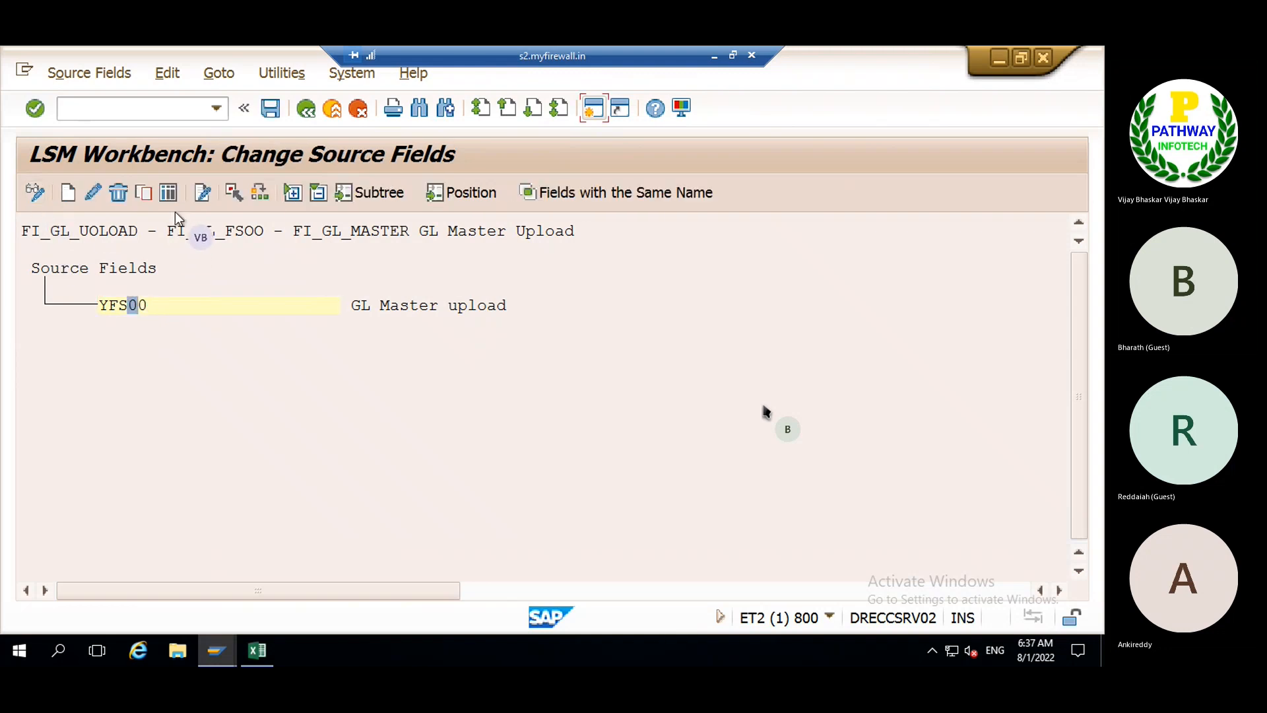
click(168, 192)
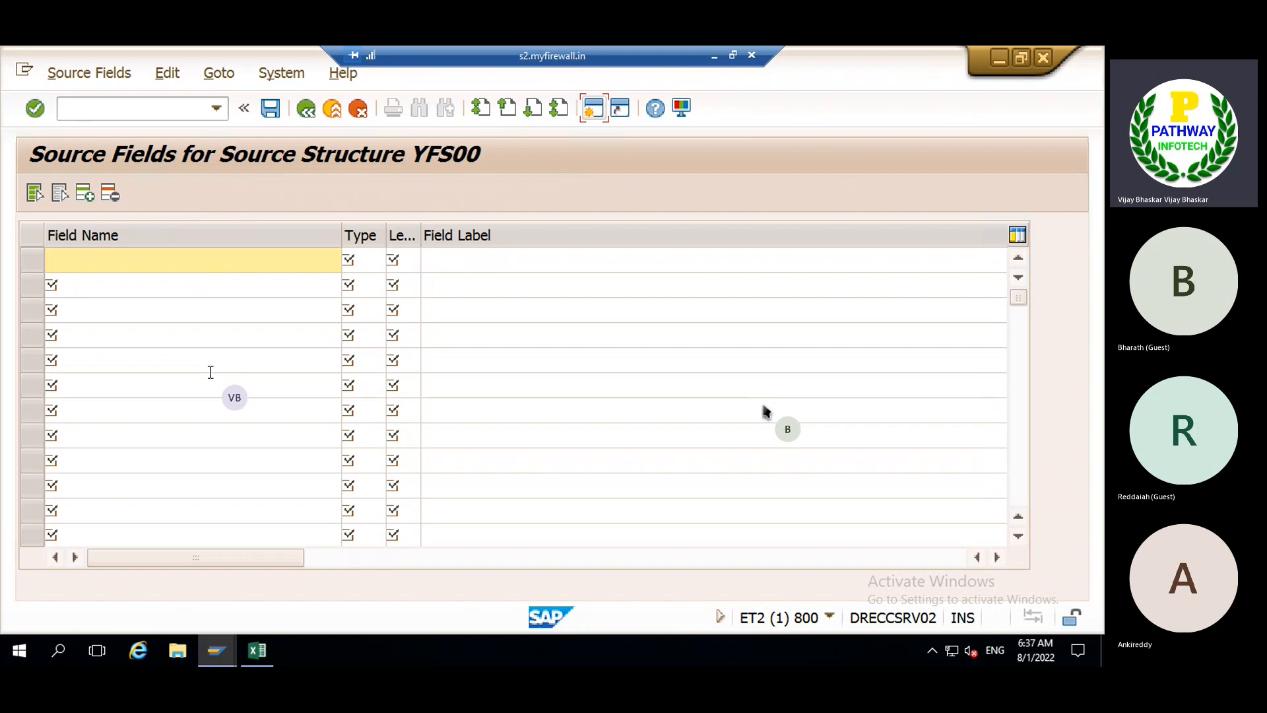
- Copy the field names SAKNR to BILKT from B5:B20 of Sheet1 in Excel into the Field Name column of YFS00 in SAP
mouse_move(256, 651)
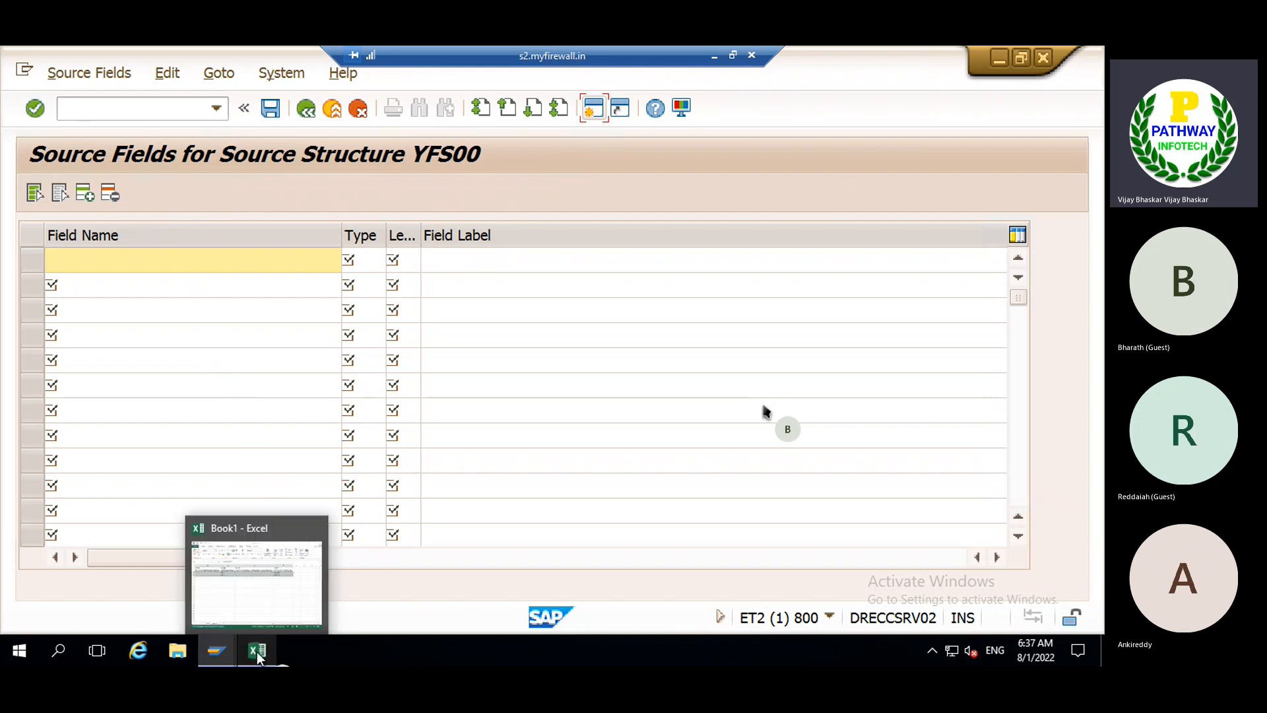
click(249, 594)
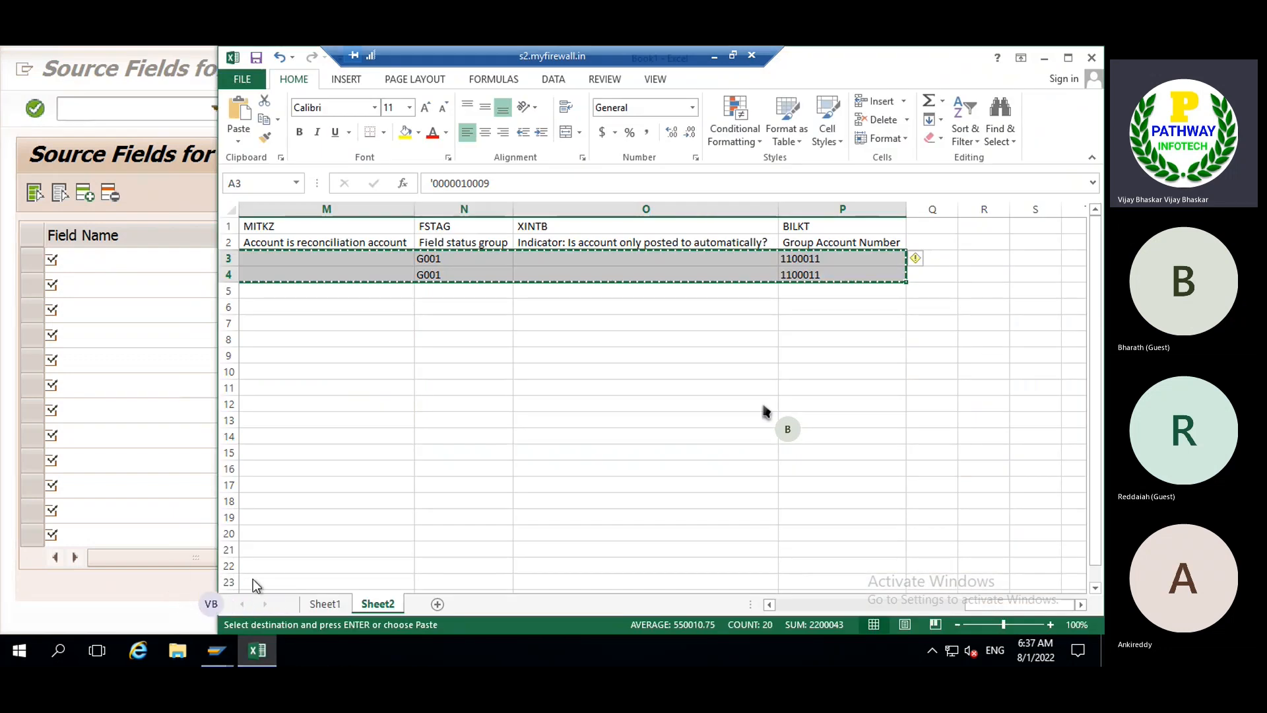
click(325, 603)
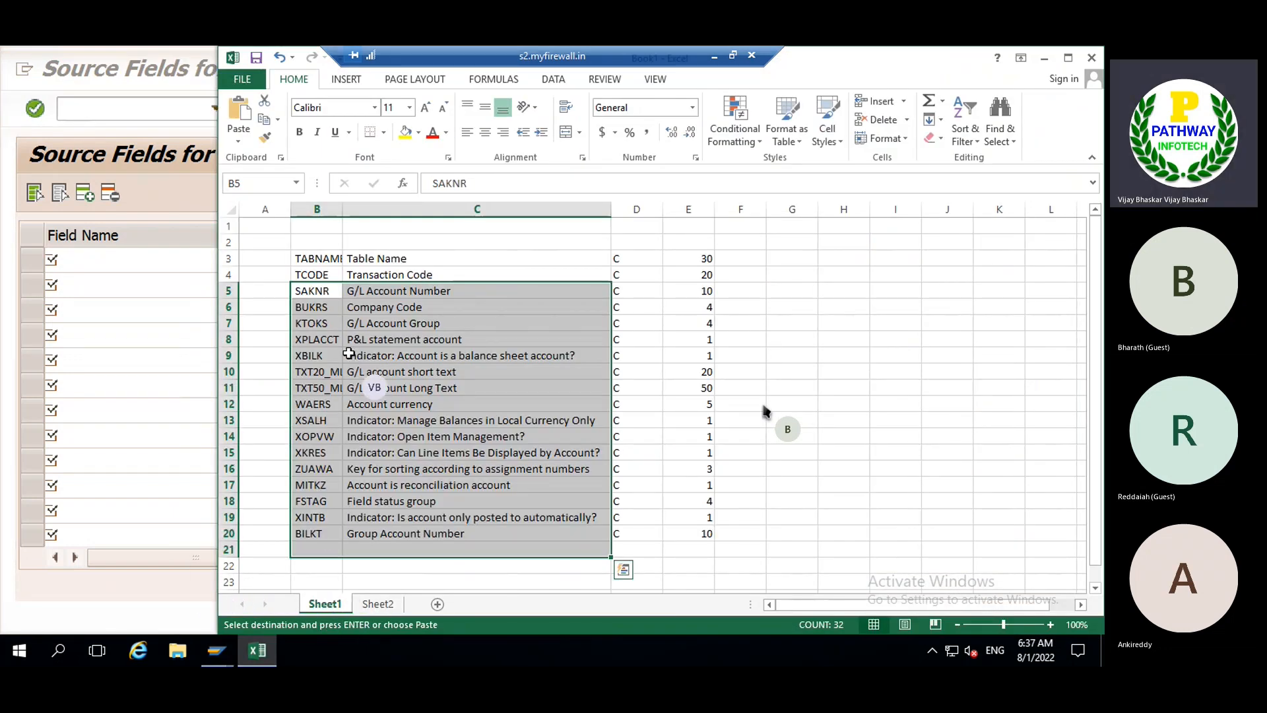
click(310, 288)
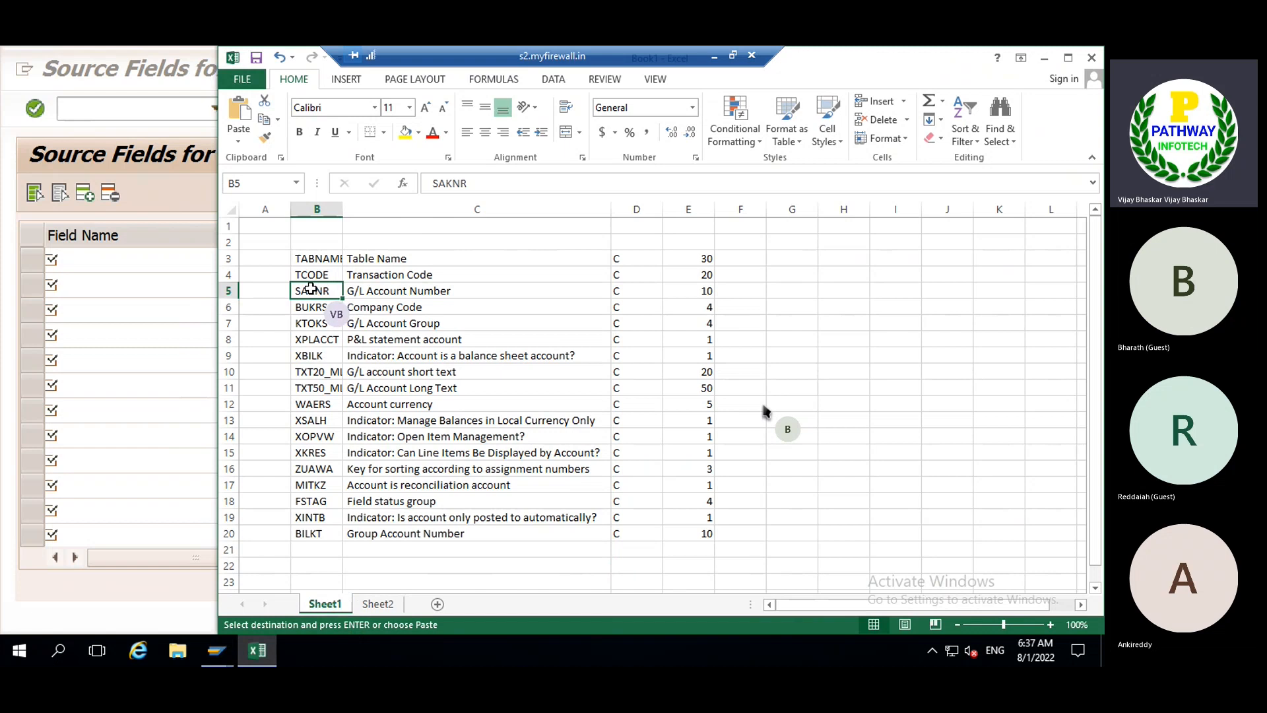
drag(310, 288, 295, 533)
key(ctrl+c)
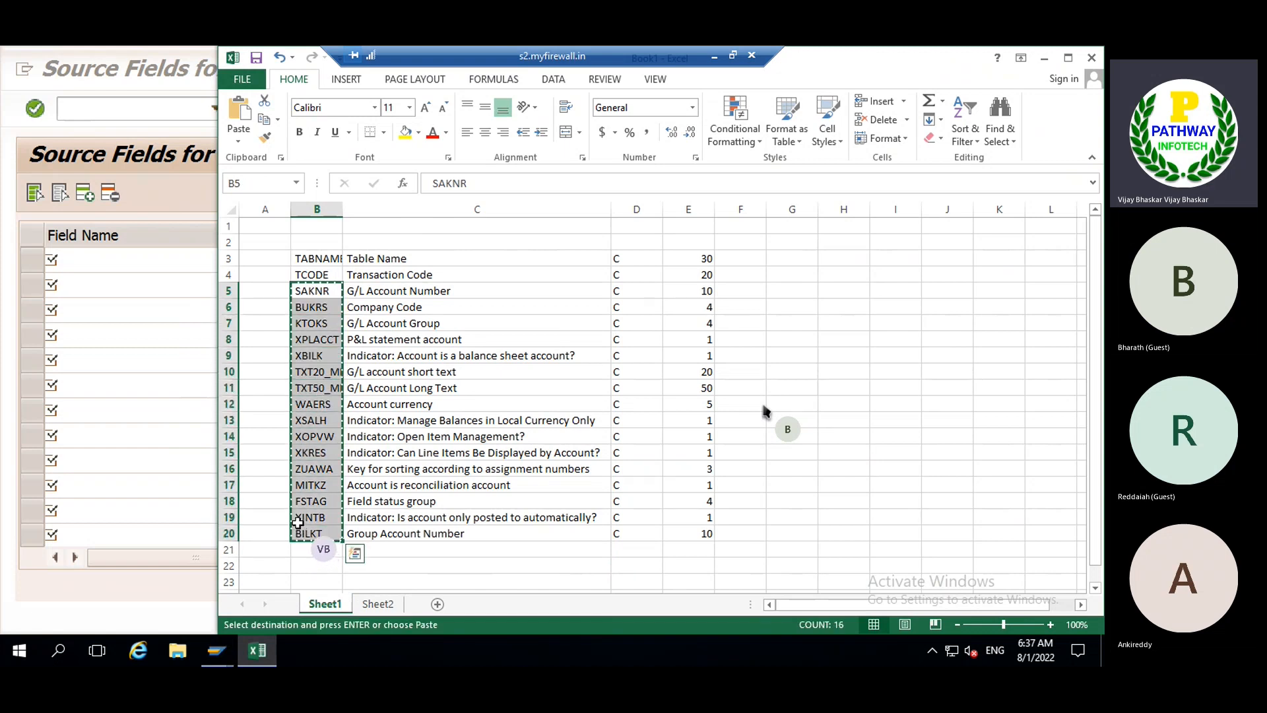
click(95, 260)
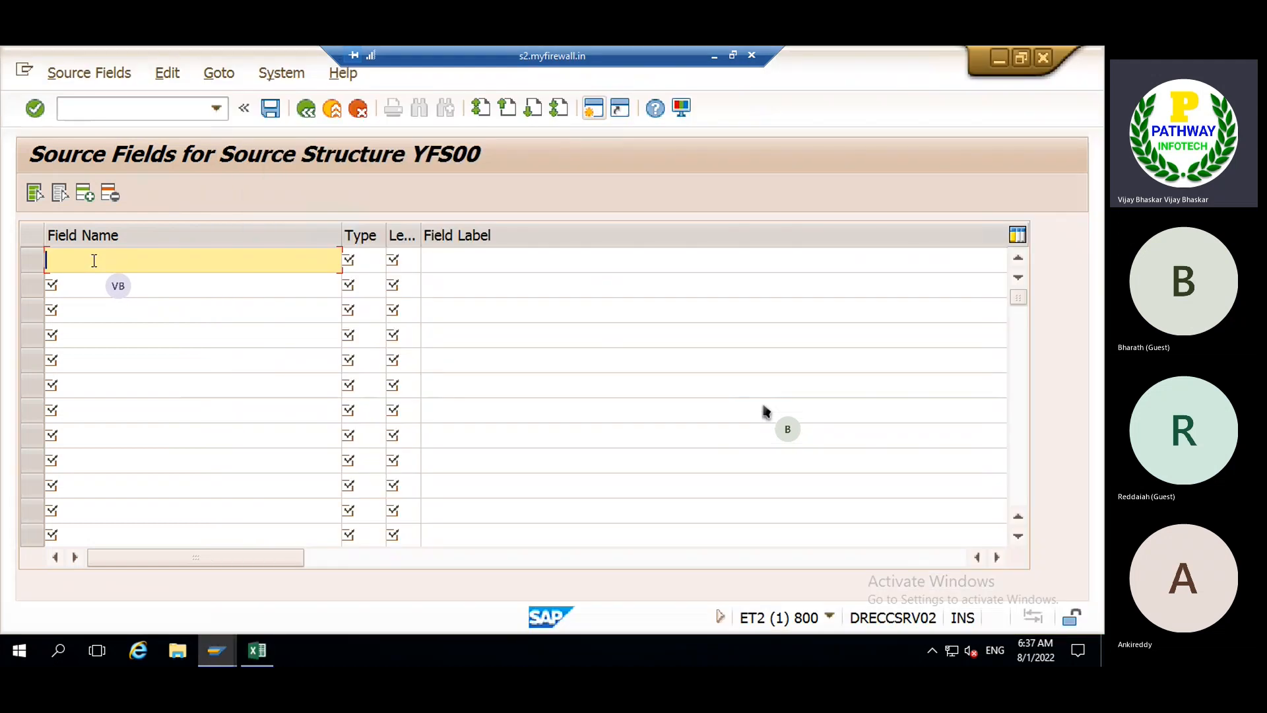
key(ctrl+v)
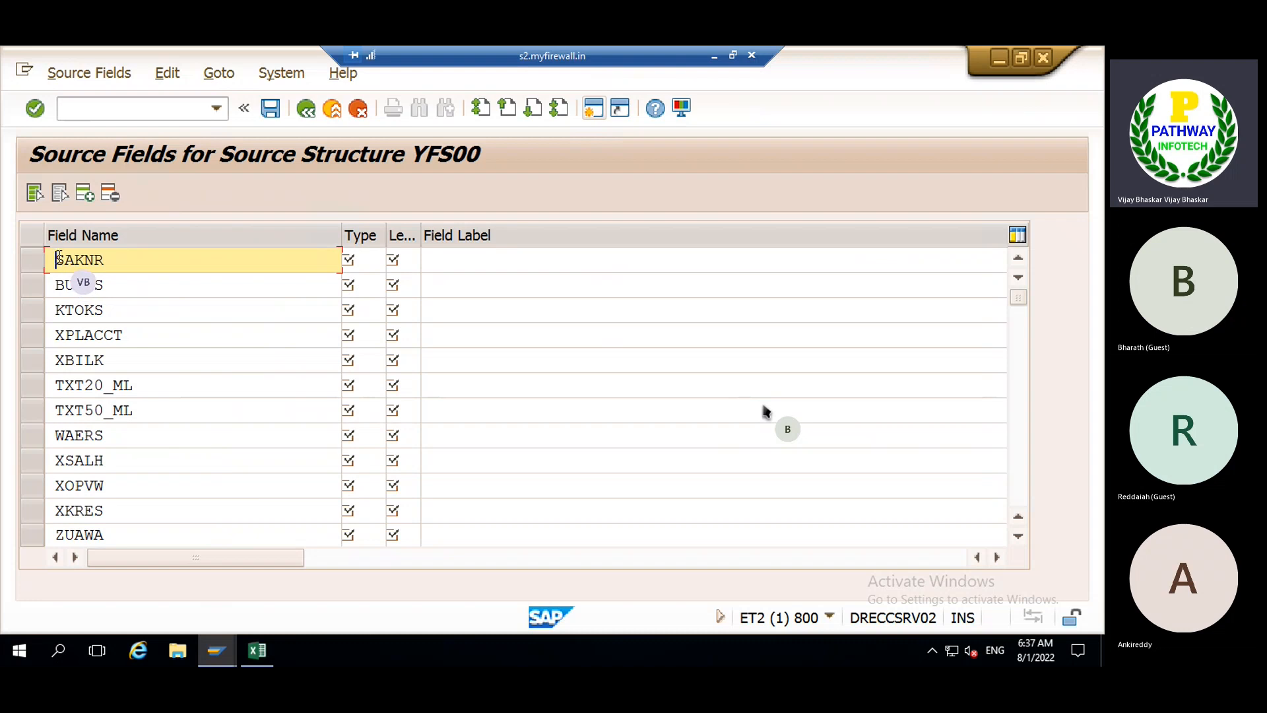
- Remove the leading space from each field name from SAKNR to ZUAWA in the Field Name column
key(BackSpace)
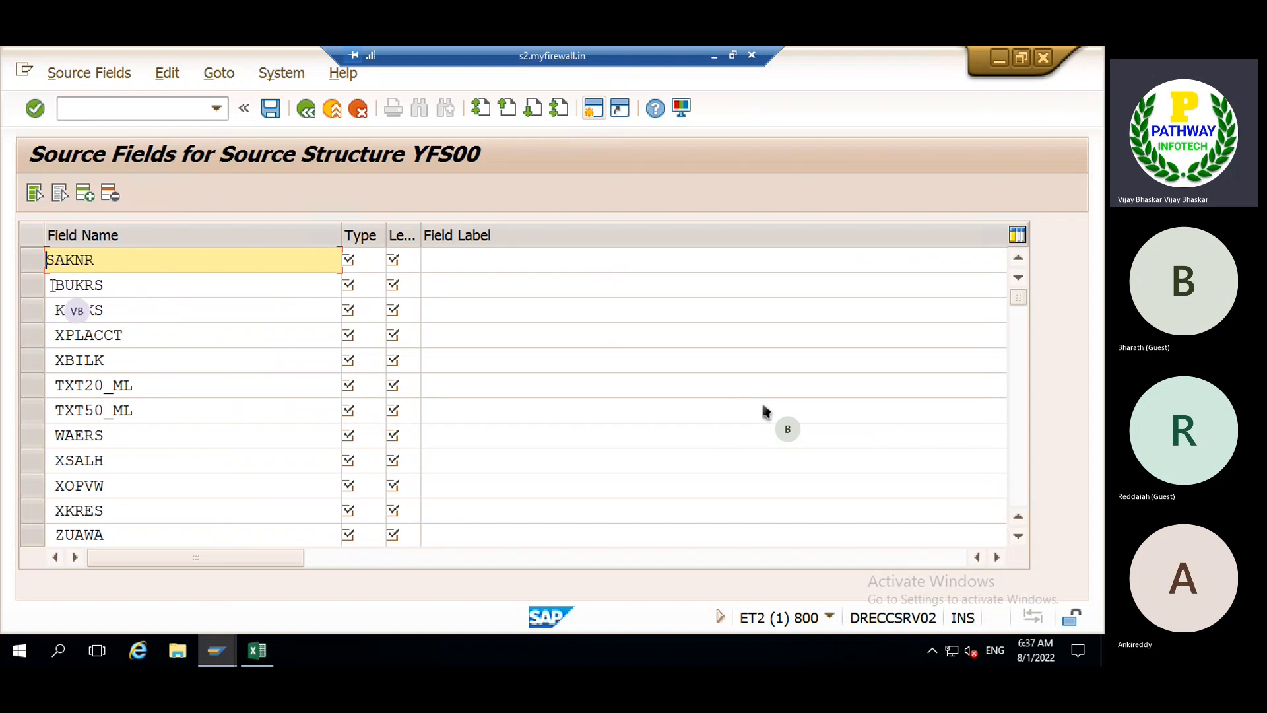
click(54, 284)
key(BackSpace)
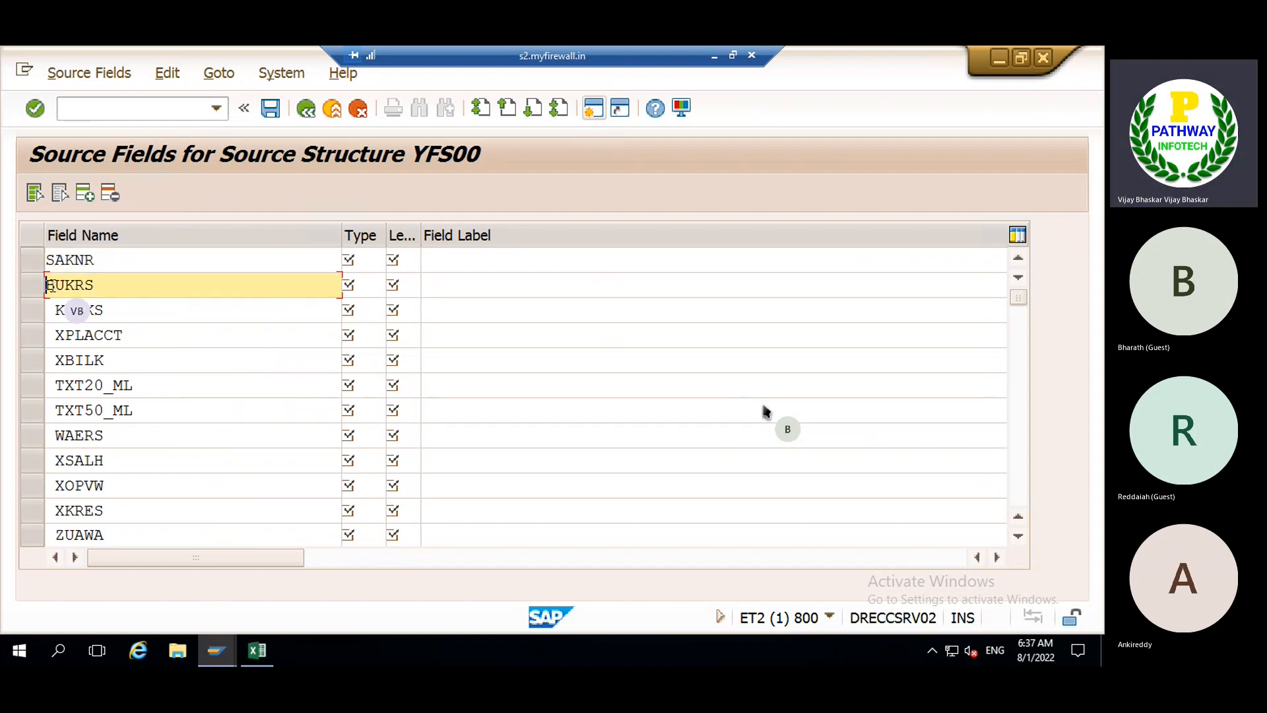
click(48, 310)
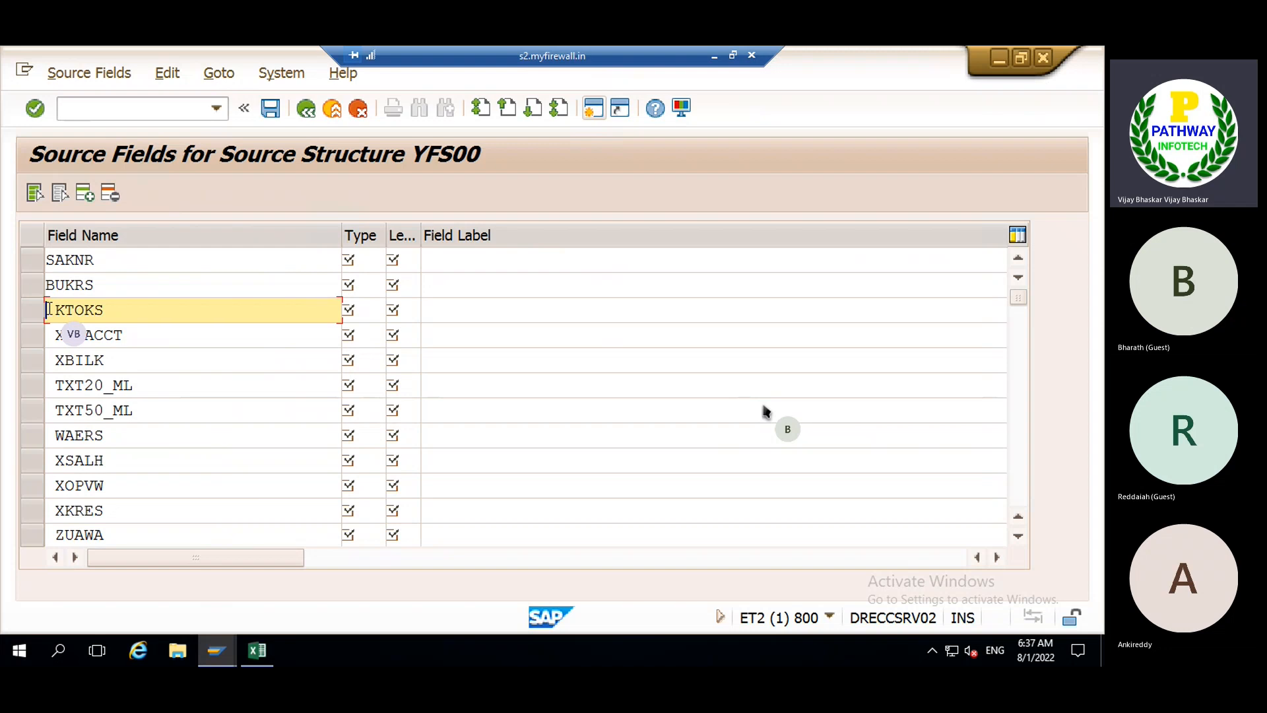
key(Delete)
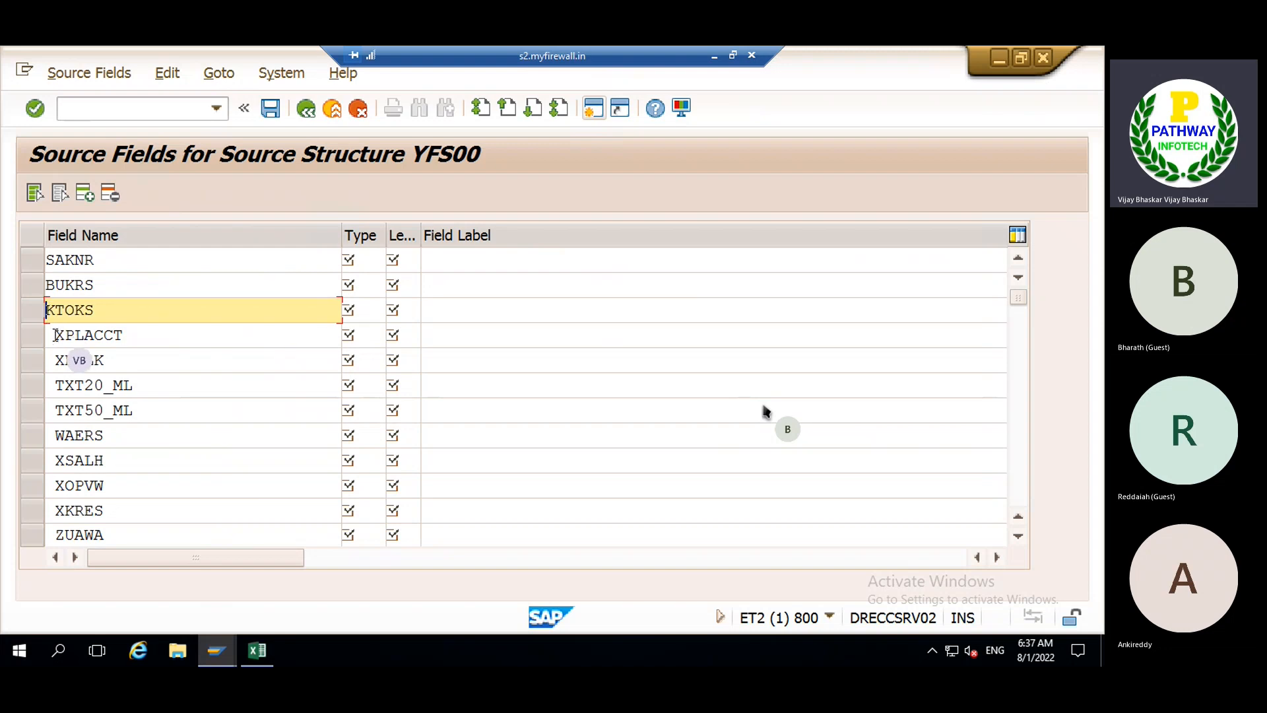
click(55, 335)
key(Delete)
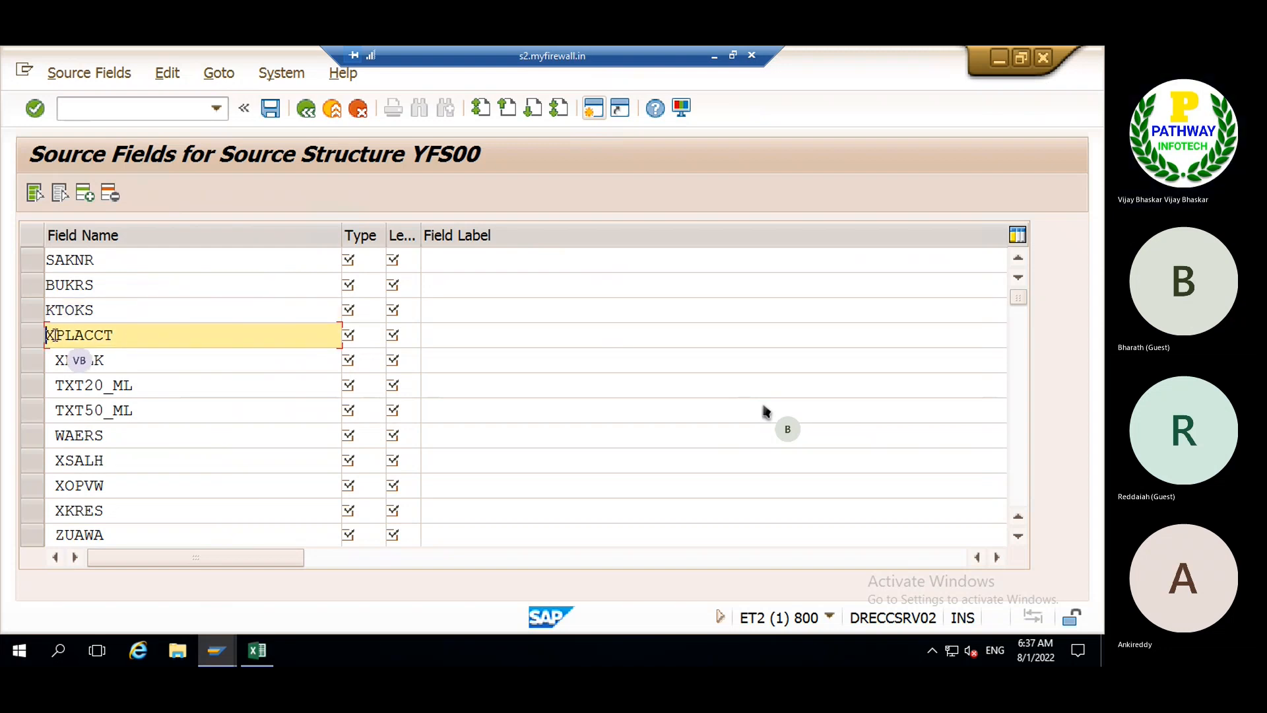
click(56, 360)
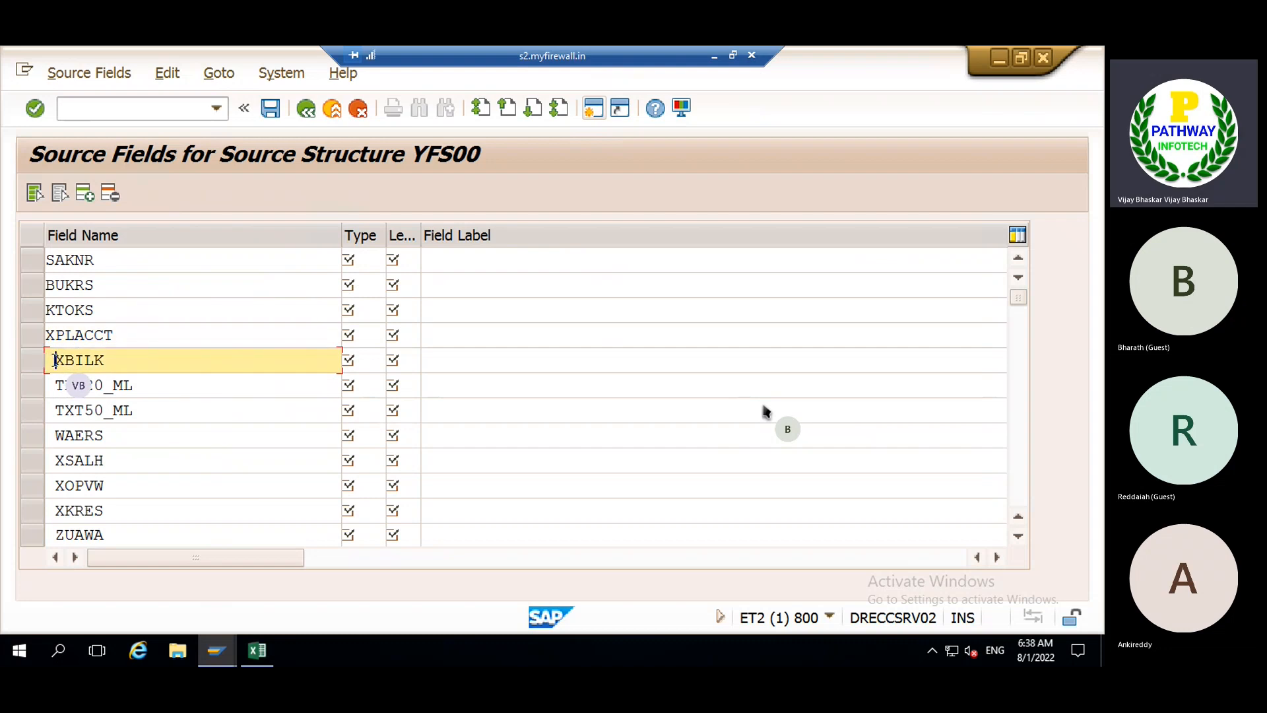
key(Delete)
click(56, 384)
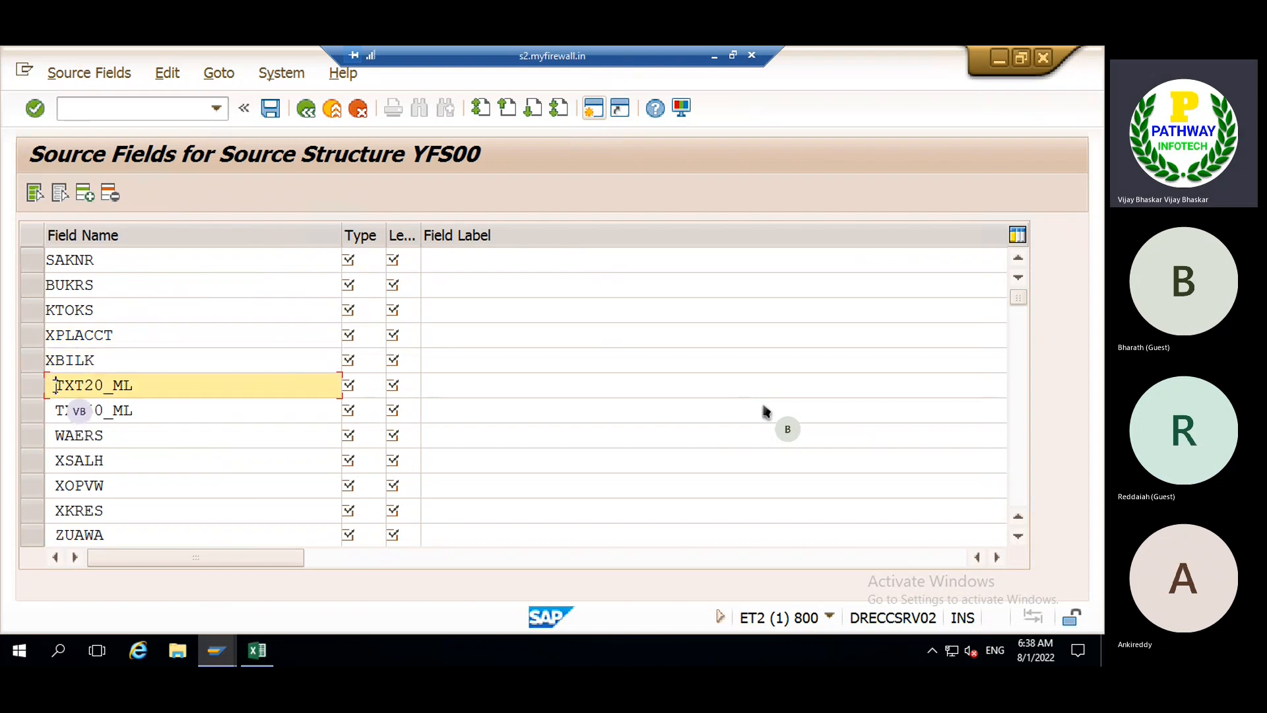
key(Delete)
click(54, 410)
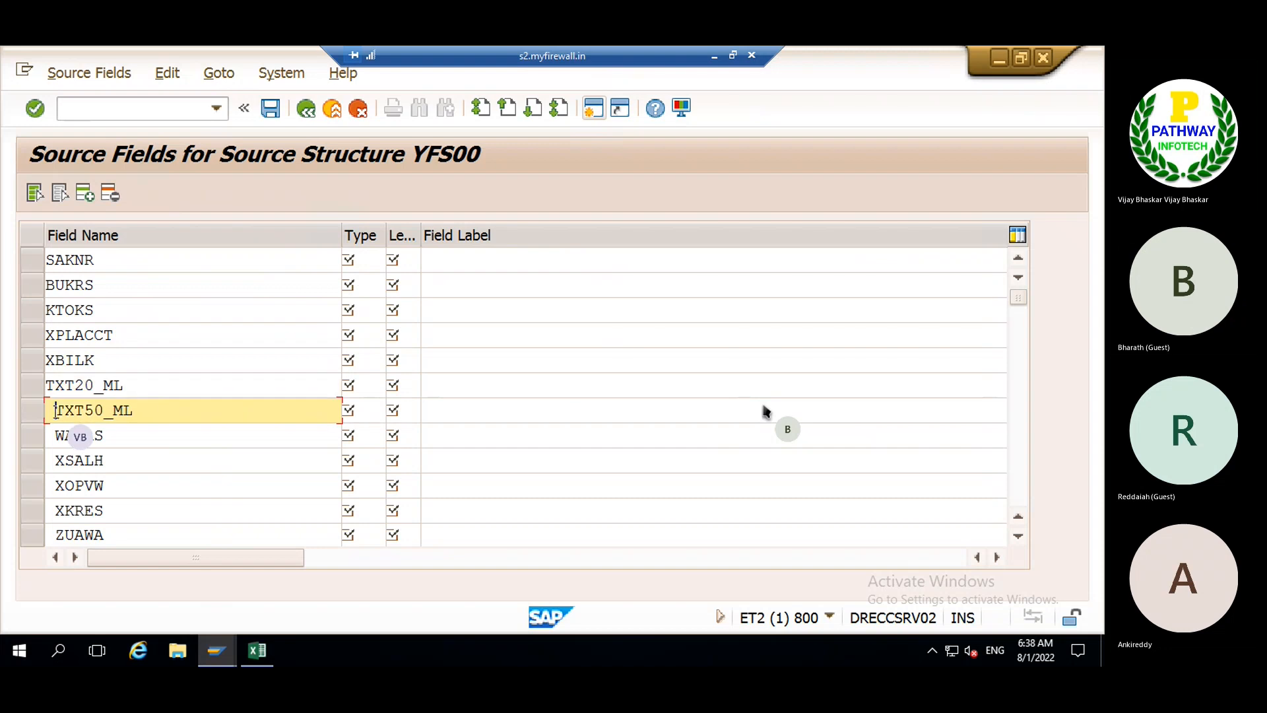
key(Delete)
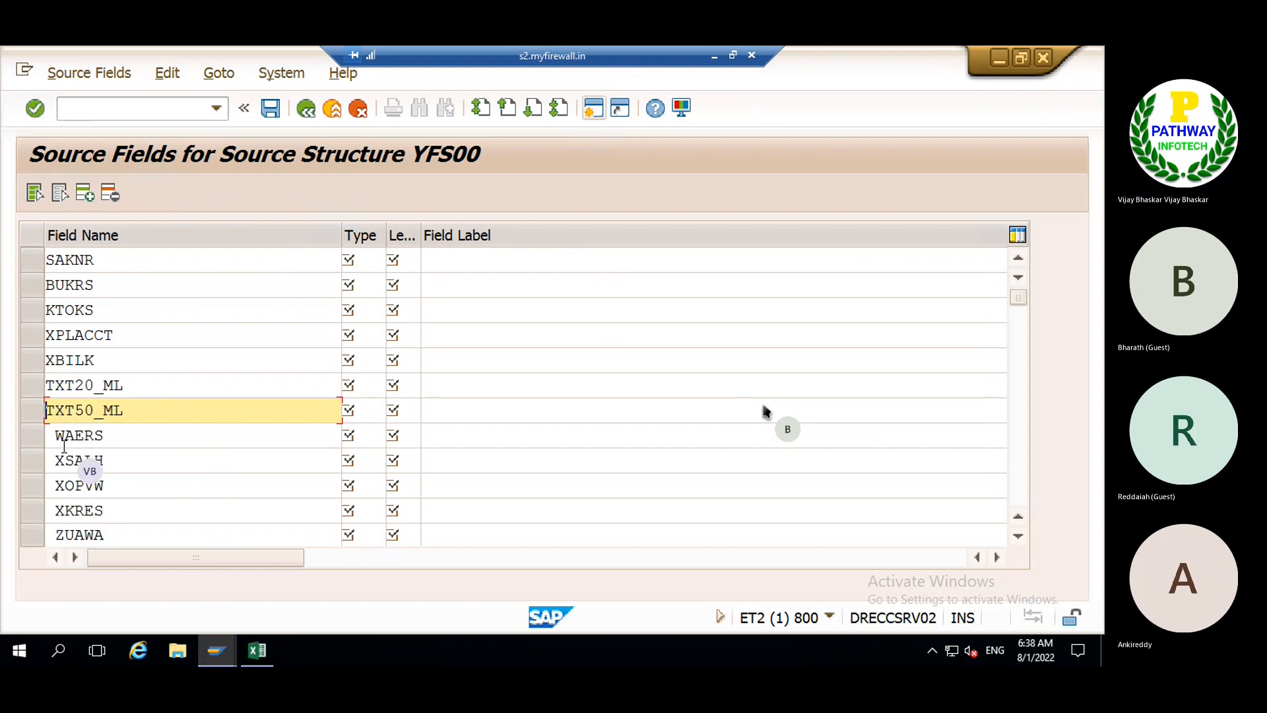
click(55, 435)
key(Delete)
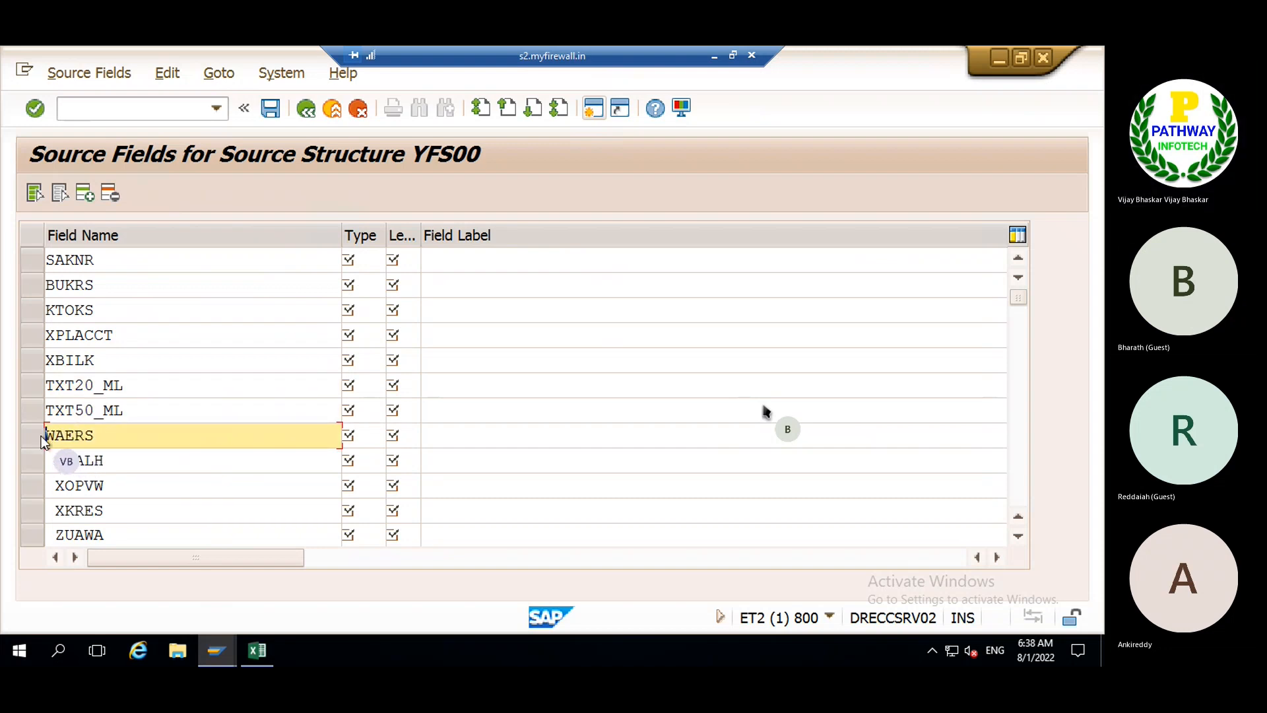
click(56, 460)
key(Delete)
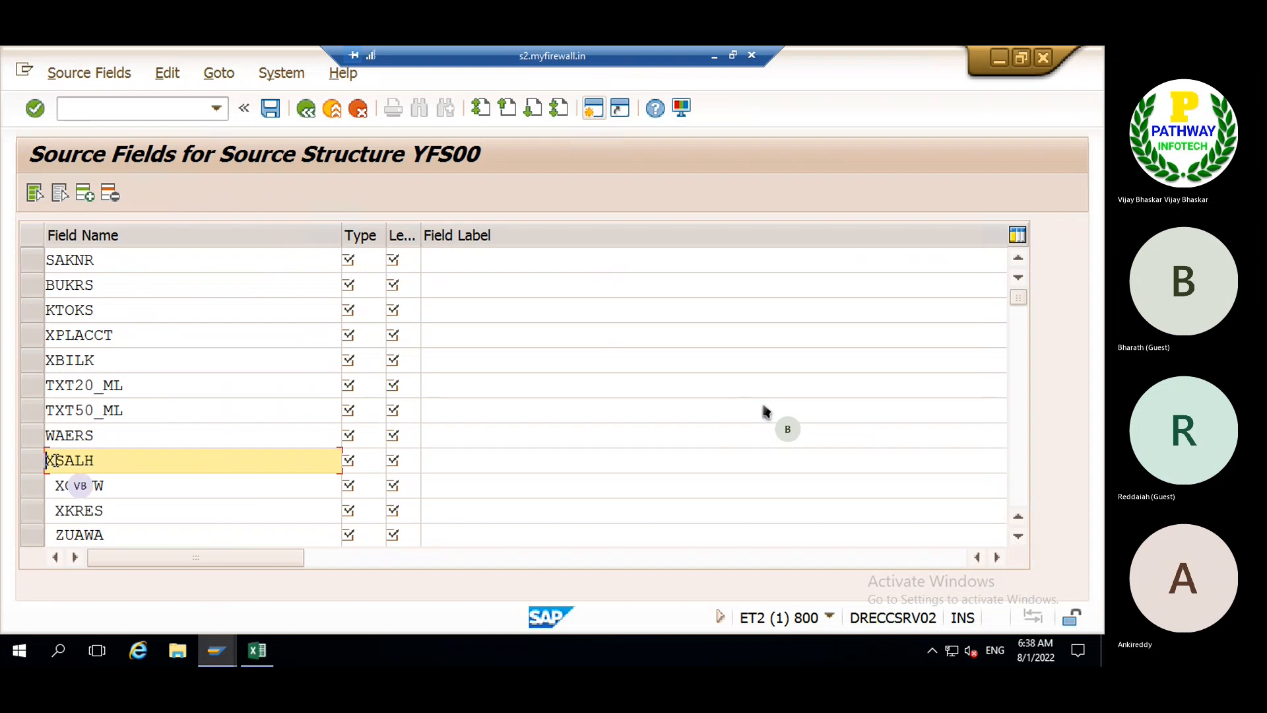
click(56, 486)
key(Delete)
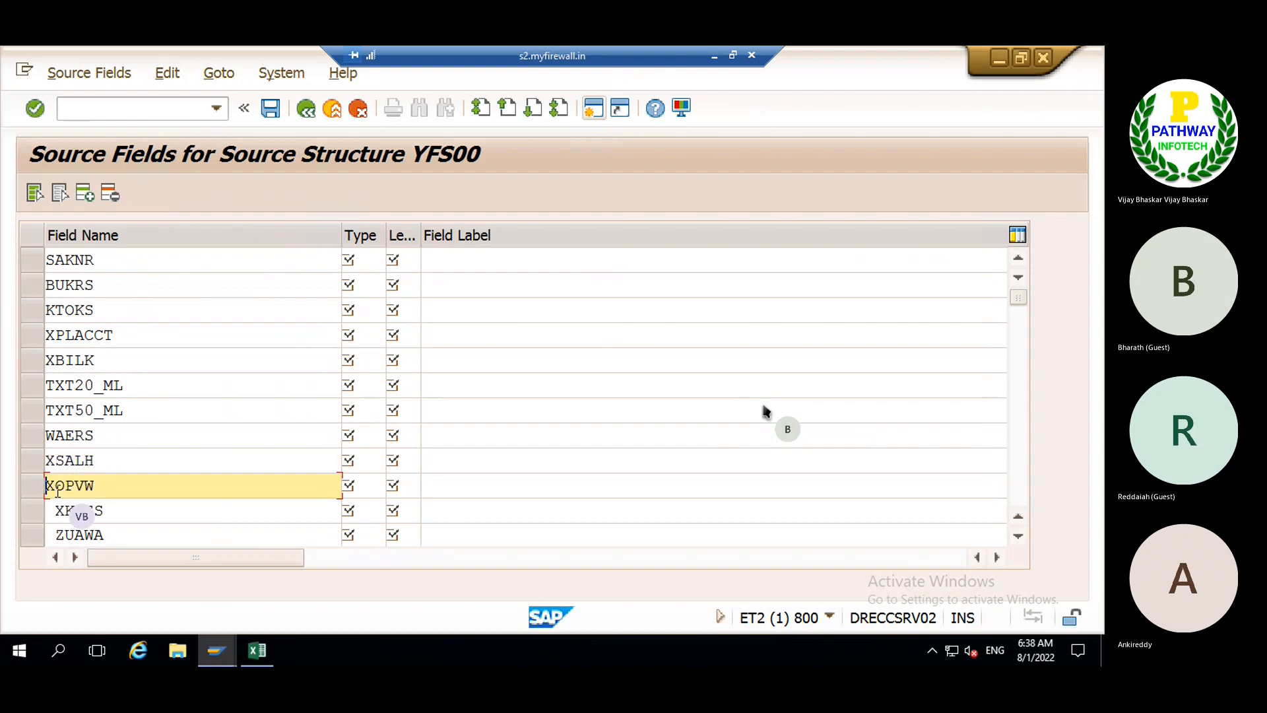
click(56, 512)
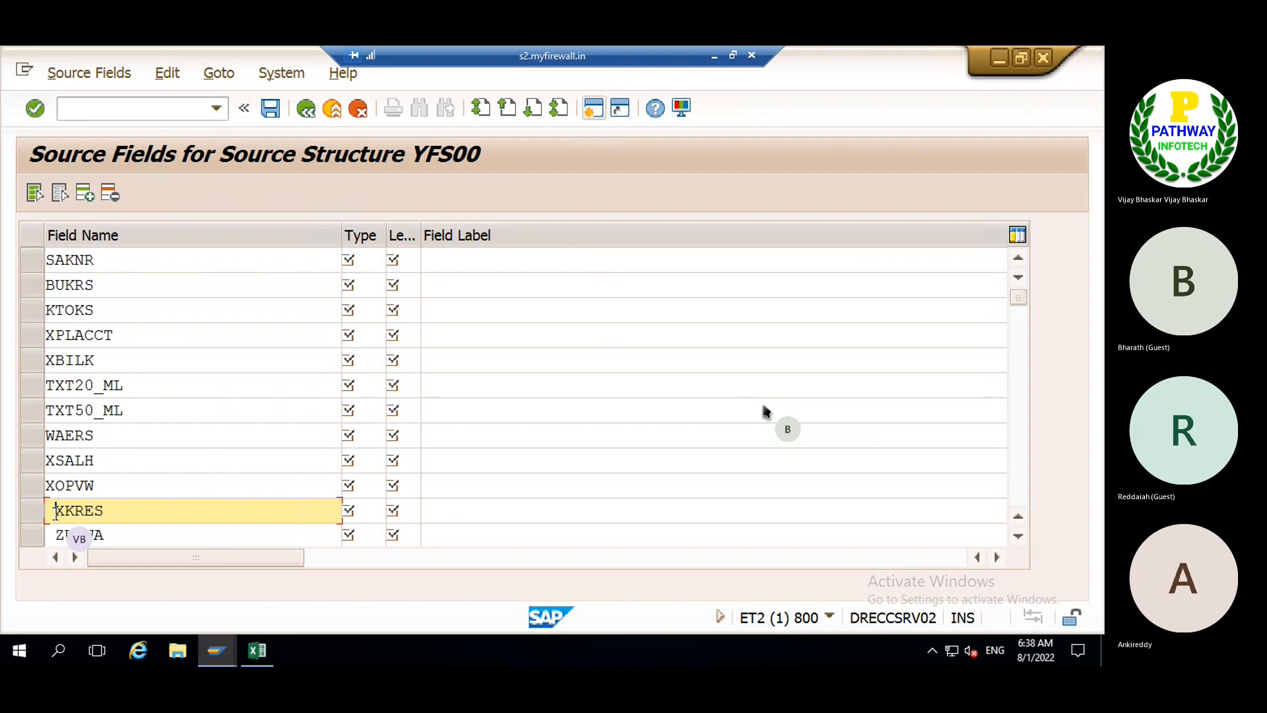
key(Delete)
click(55, 535)
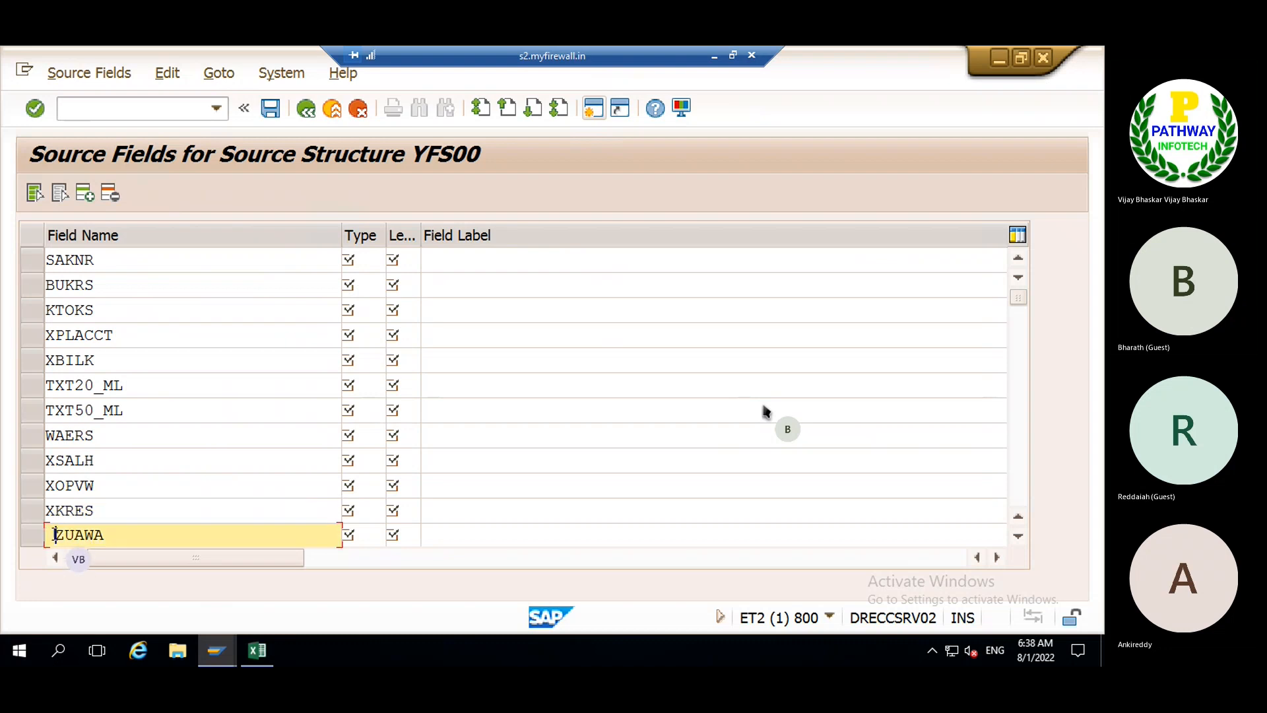
key(Delete)
click(1018, 536)
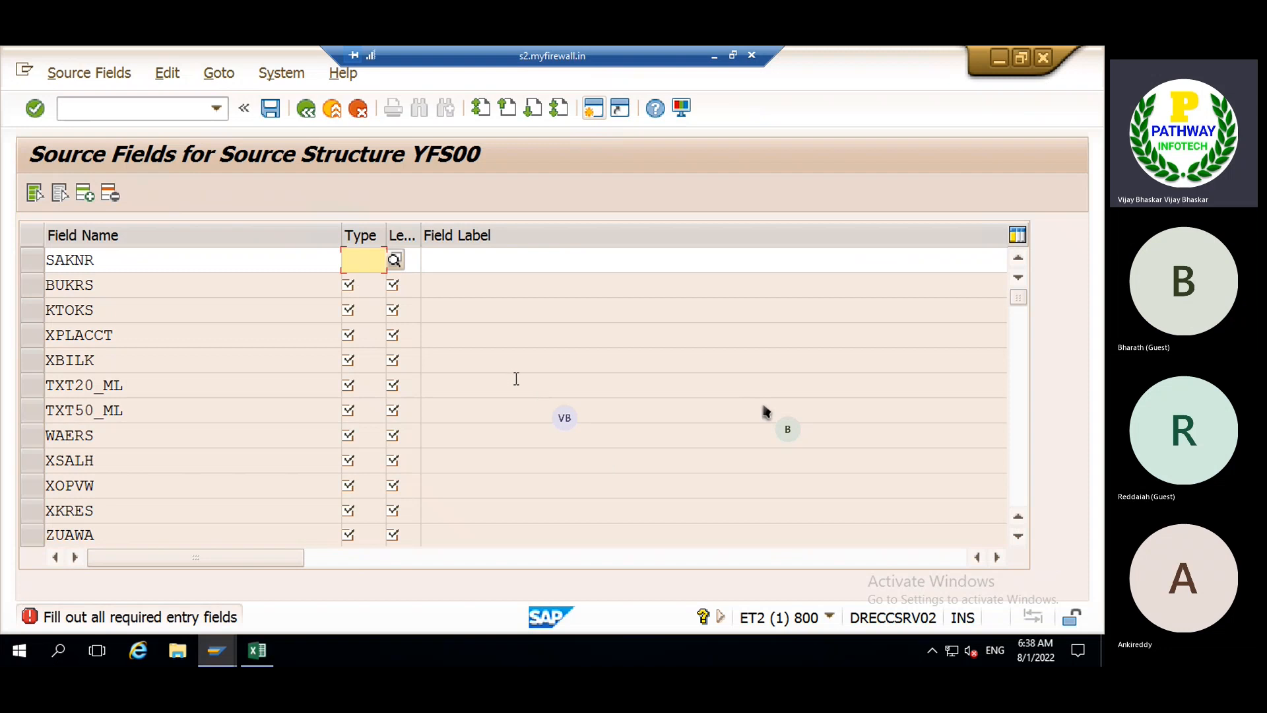
- Examine the available field types and their descriptions in the value list for SAKNR's Type, then close the list
click(395, 263)
click(395, 263)
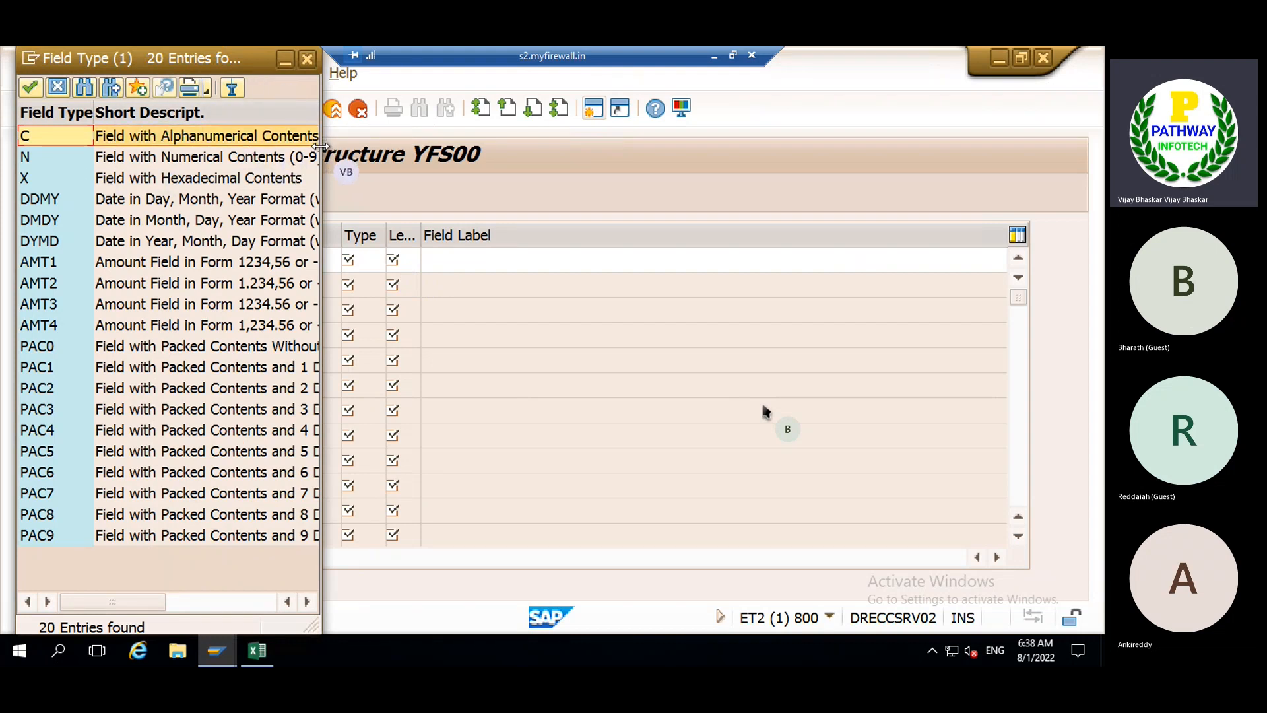
drag(321, 146, 446, 146)
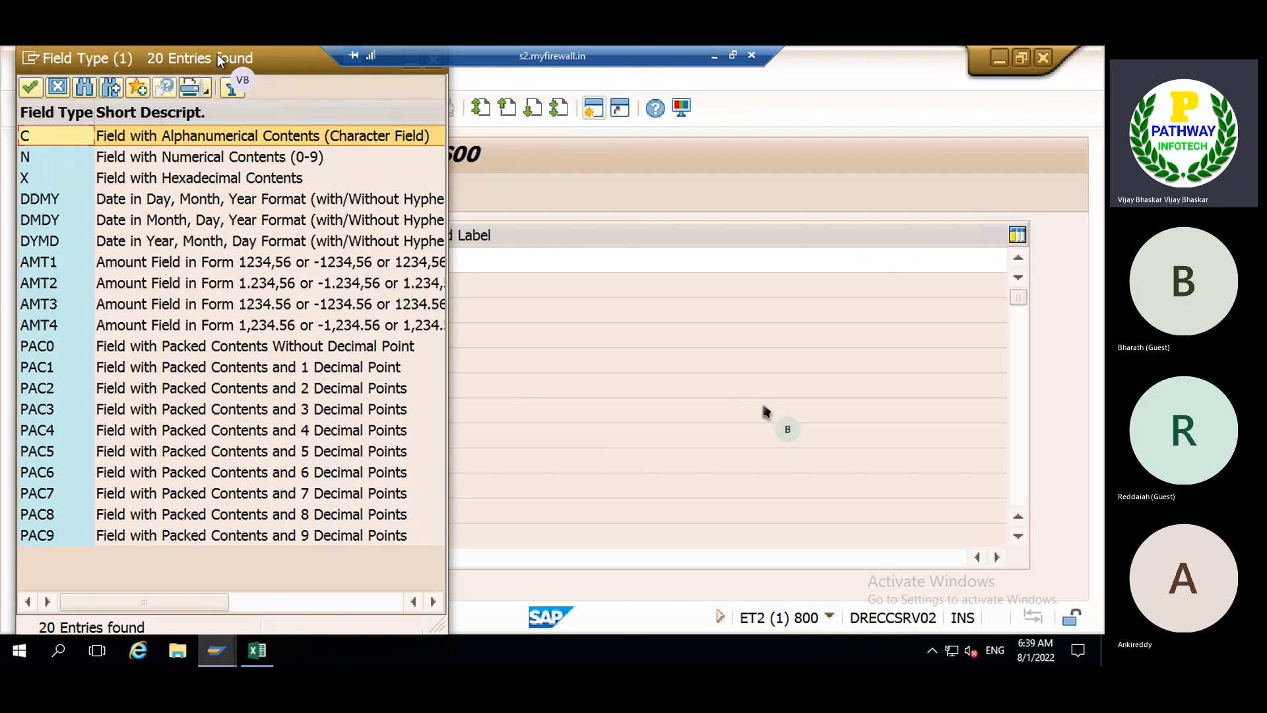
drag(216, 54, 291, 163)
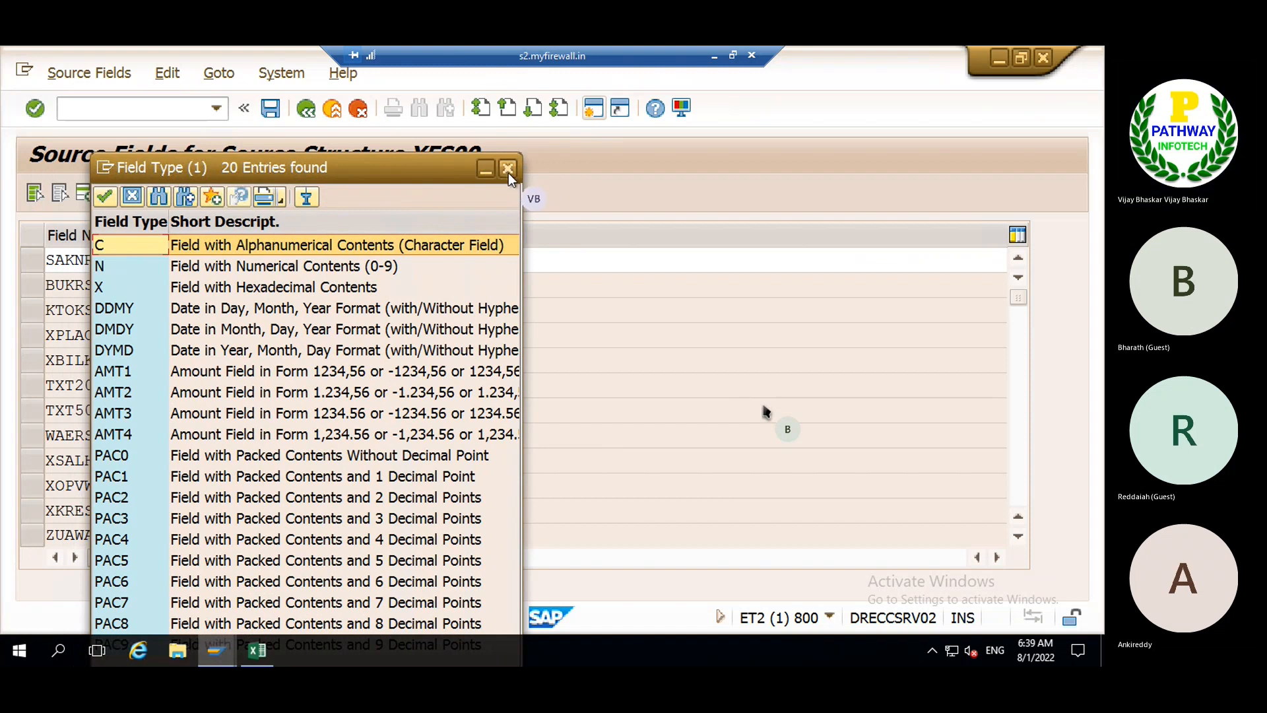
click(508, 170)
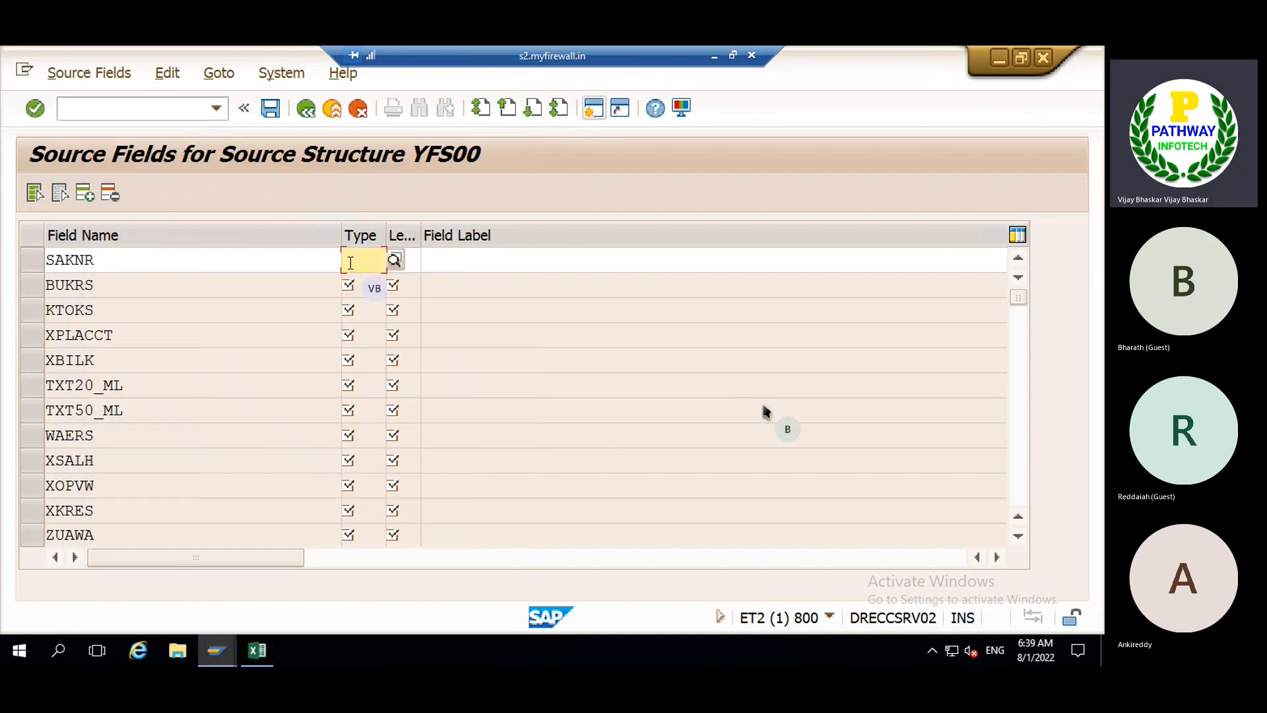
- Enter field type C for SAKNR, then cancel the table maintenance of YFS00
text(C)
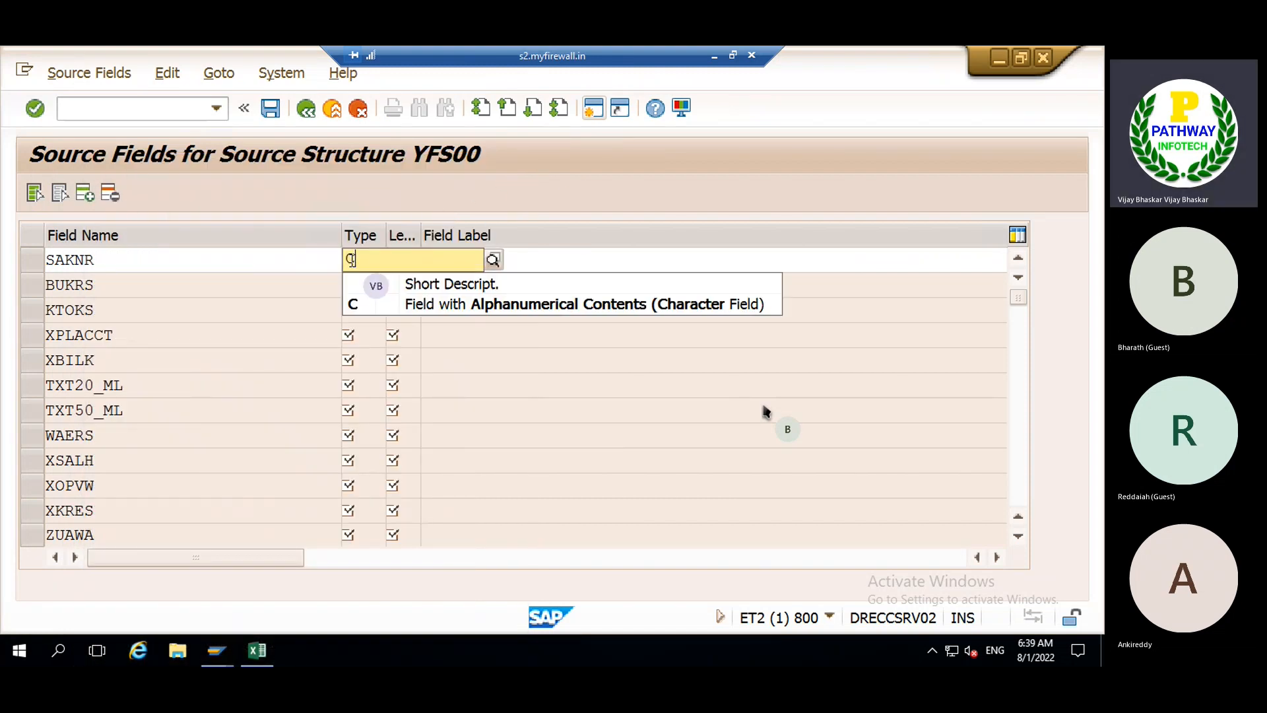
key(Return)
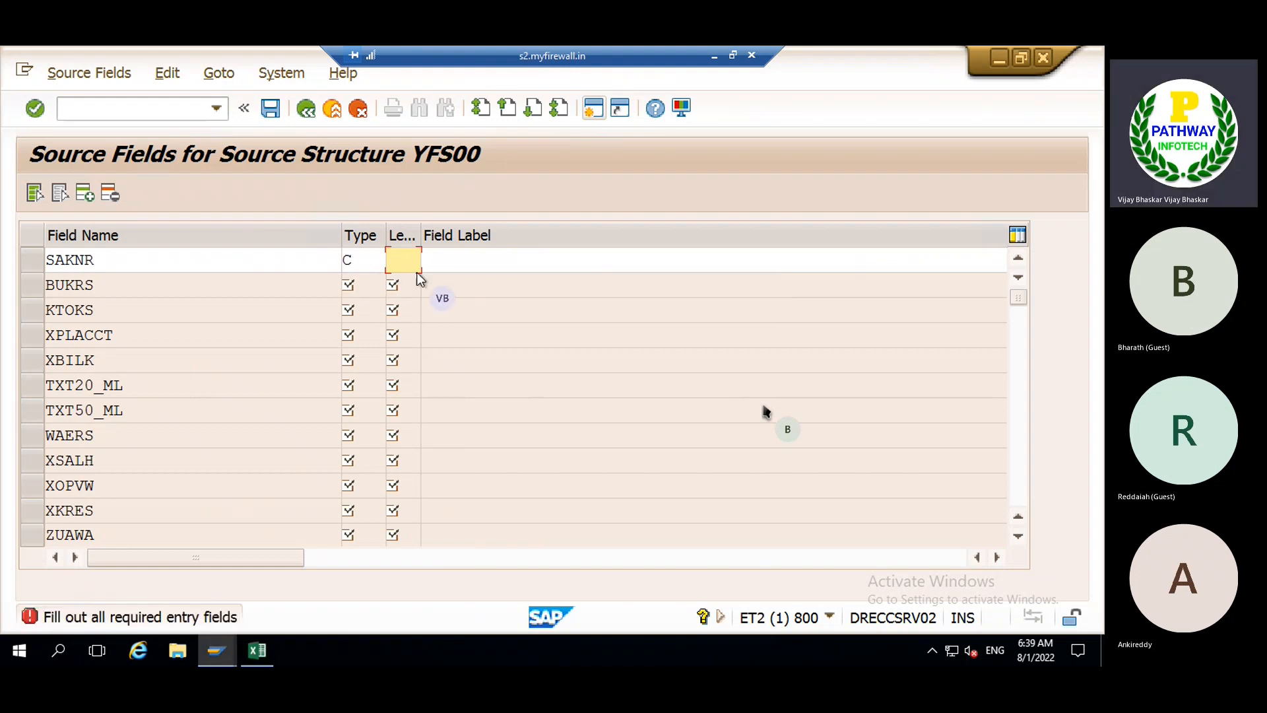
click(394, 259)
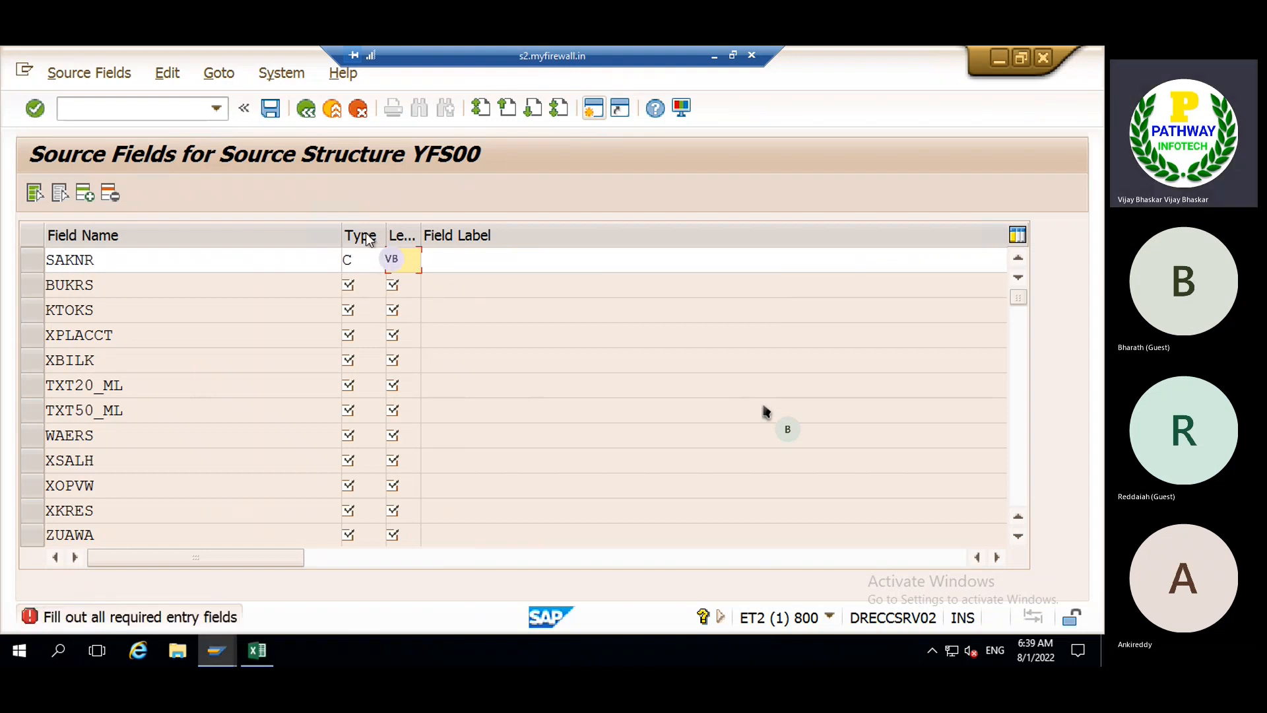
click(357, 107)
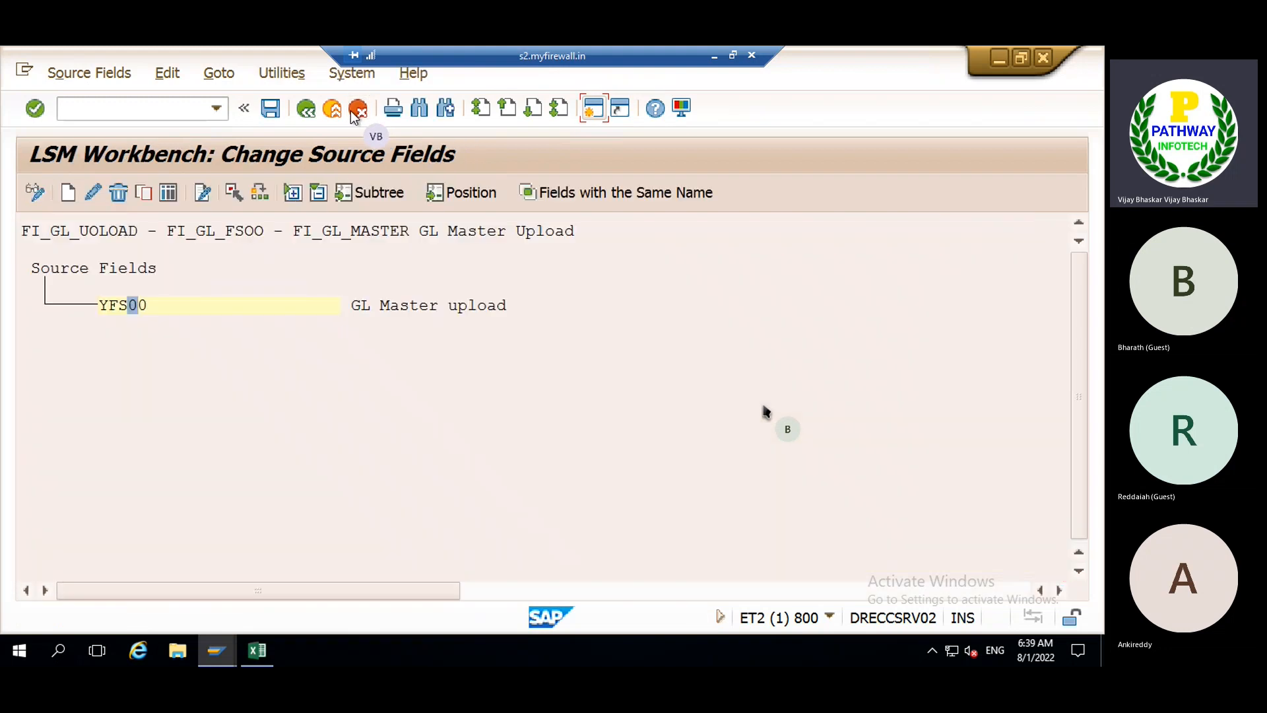
- Reopen table maintenance for YFS00 and copy the field names SAKNR to BILKT from B5:B20 of Sheet1 in Excel into the Field Name column
click(166, 192)
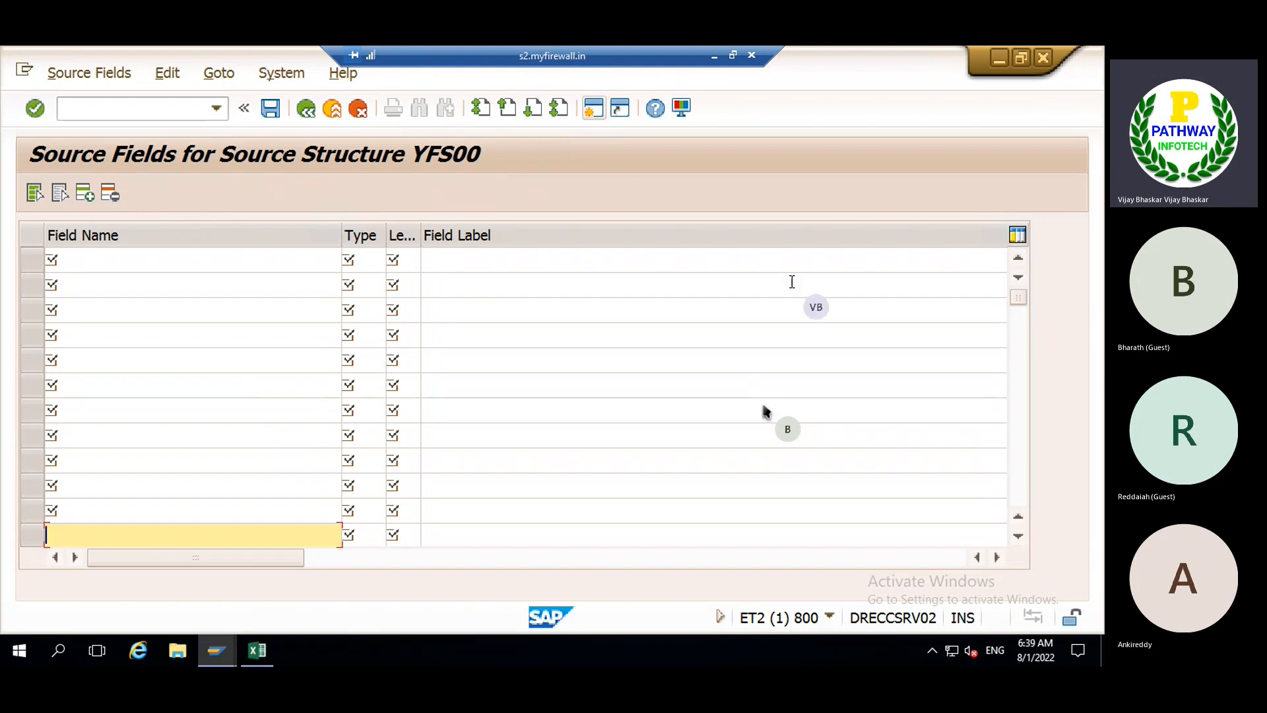
click(131, 260)
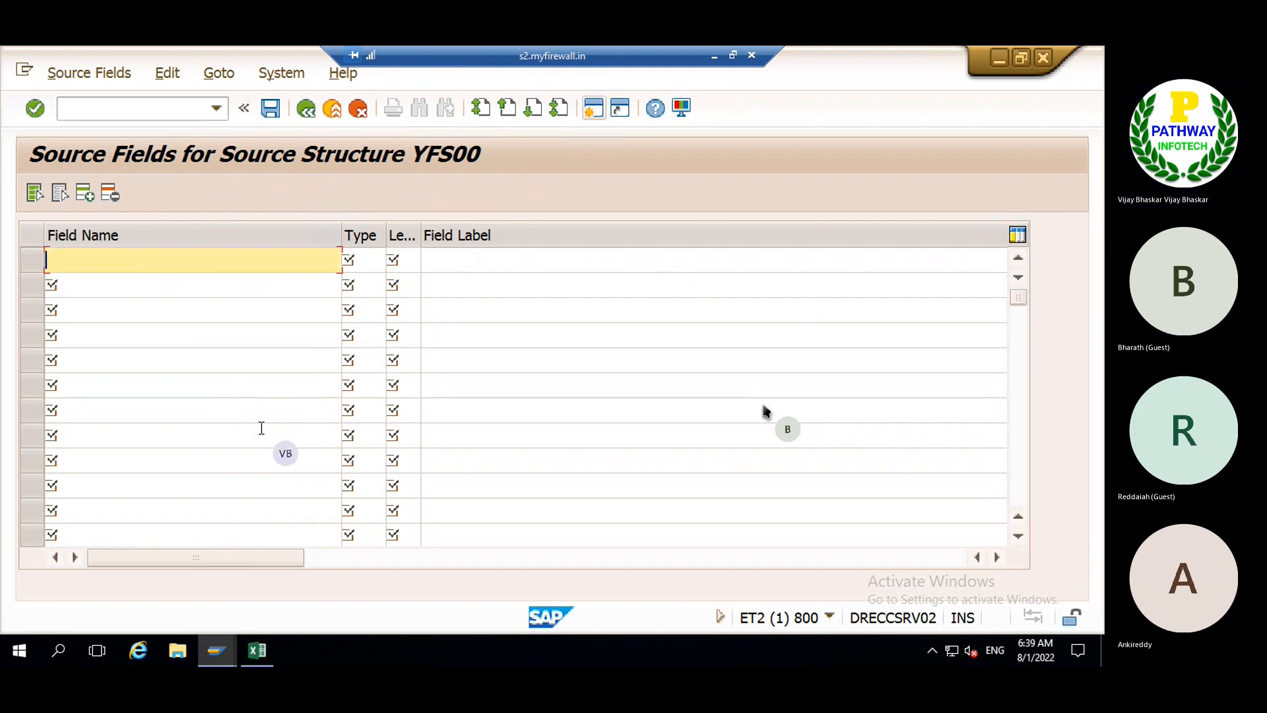
click(257, 651)
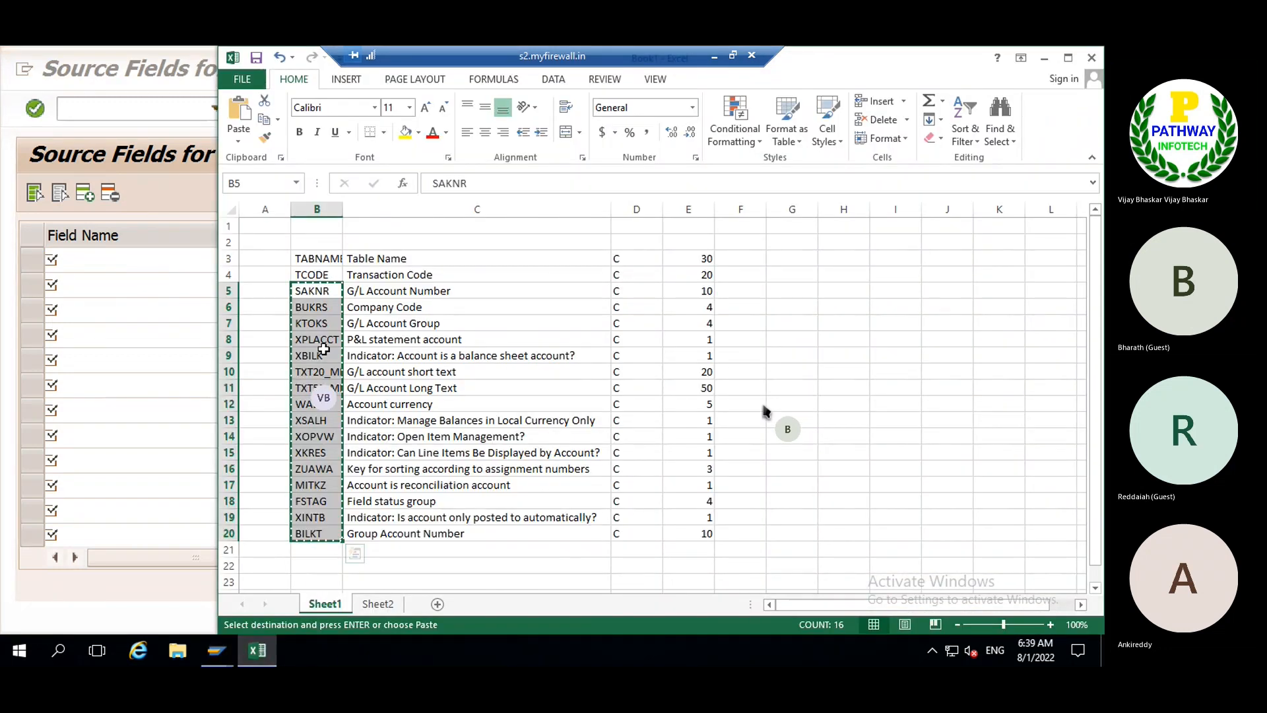
click(464, 134)
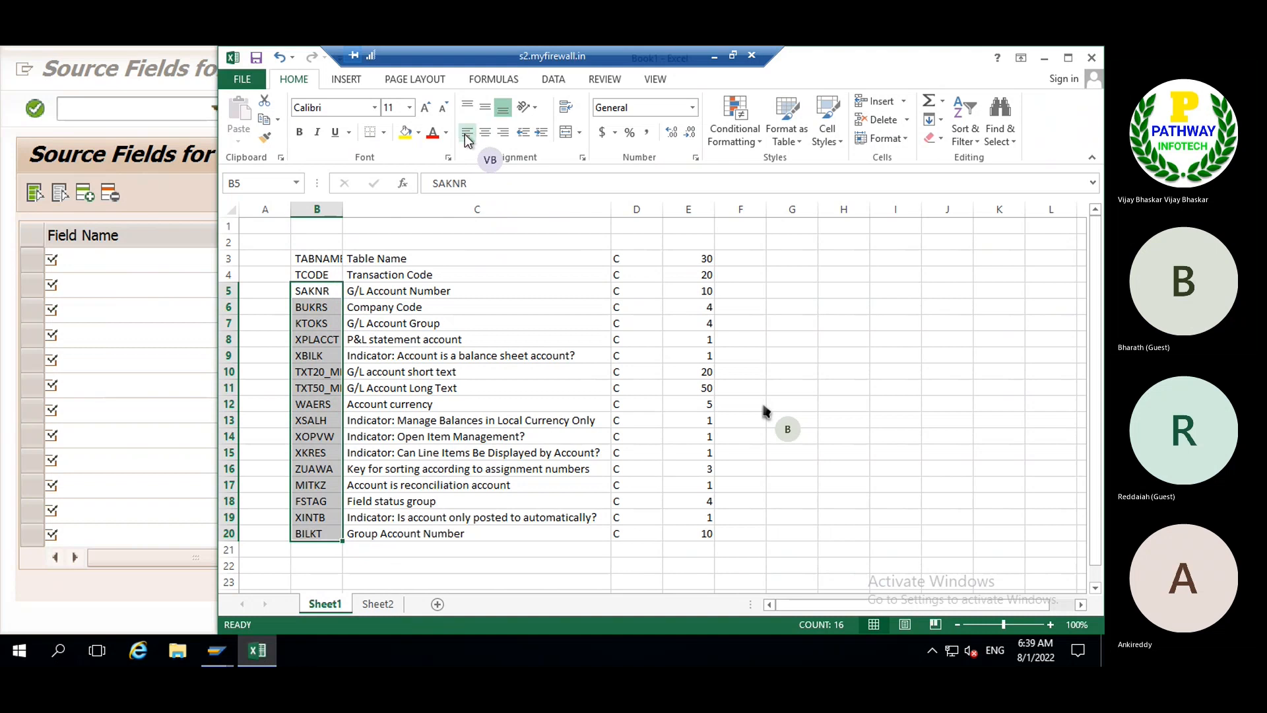
click(307, 289)
drag(307, 289, 313, 533)
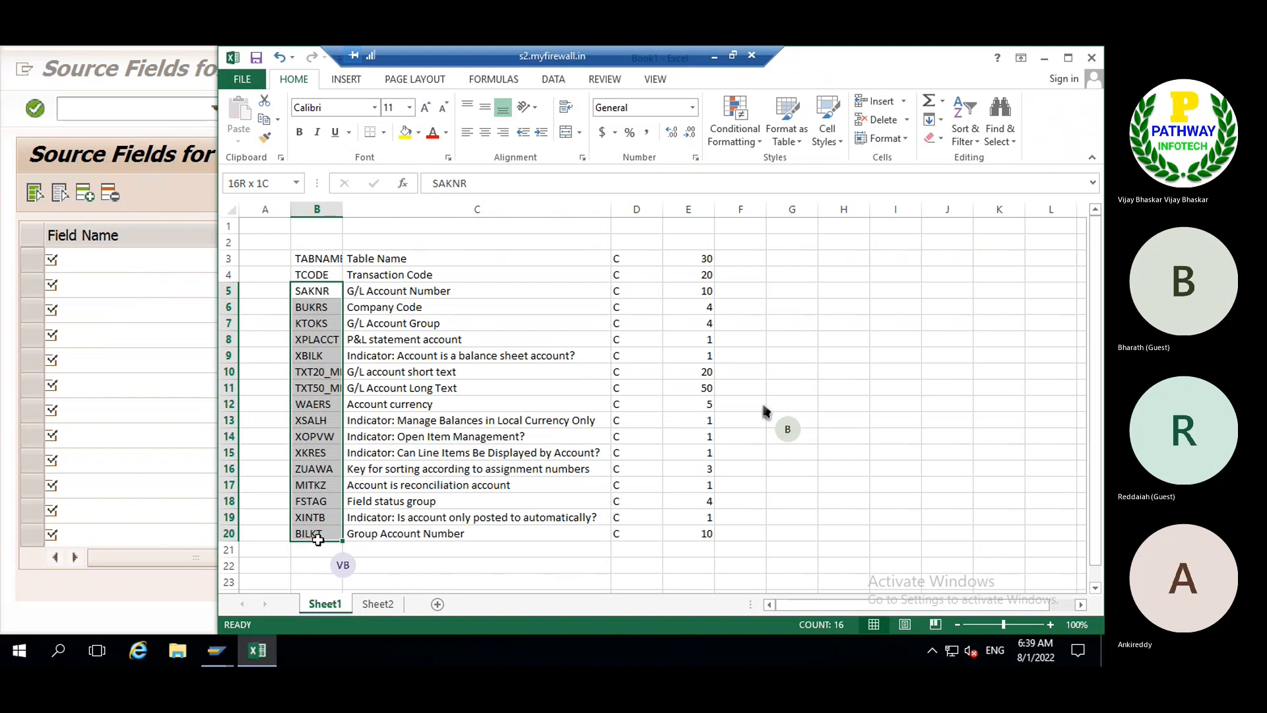
key(ctrl+c)
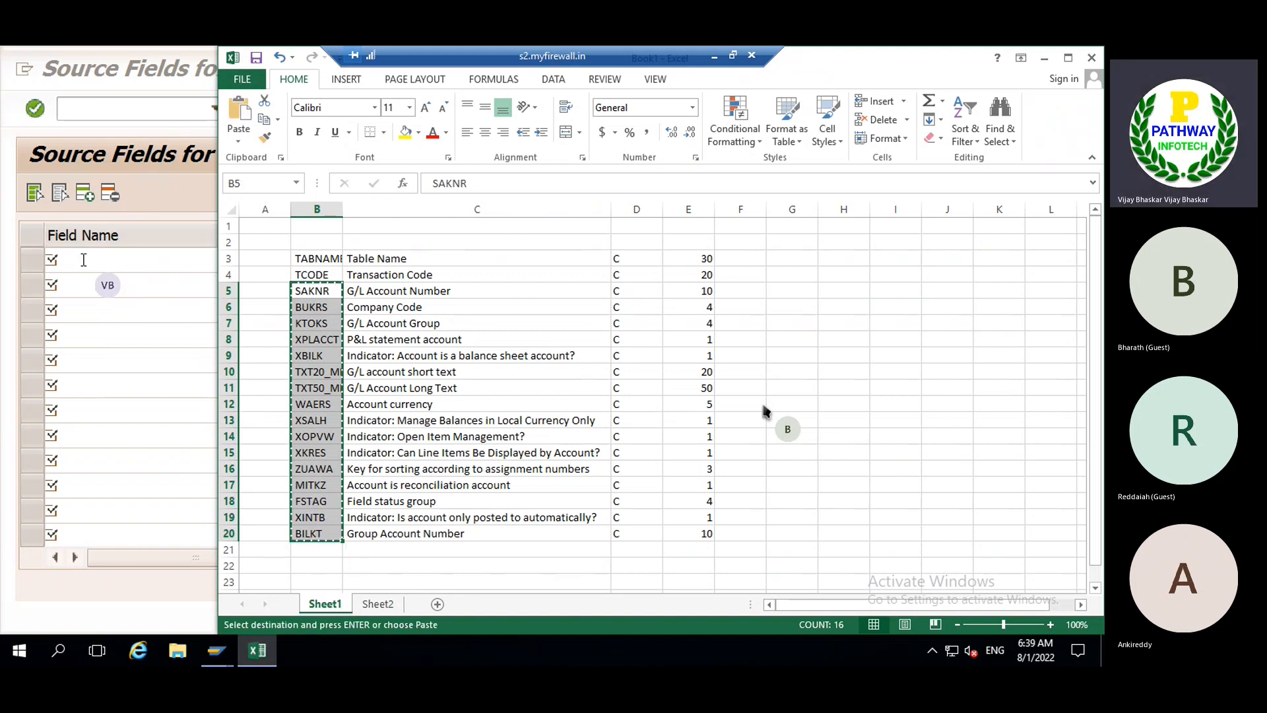
click(83, 259)
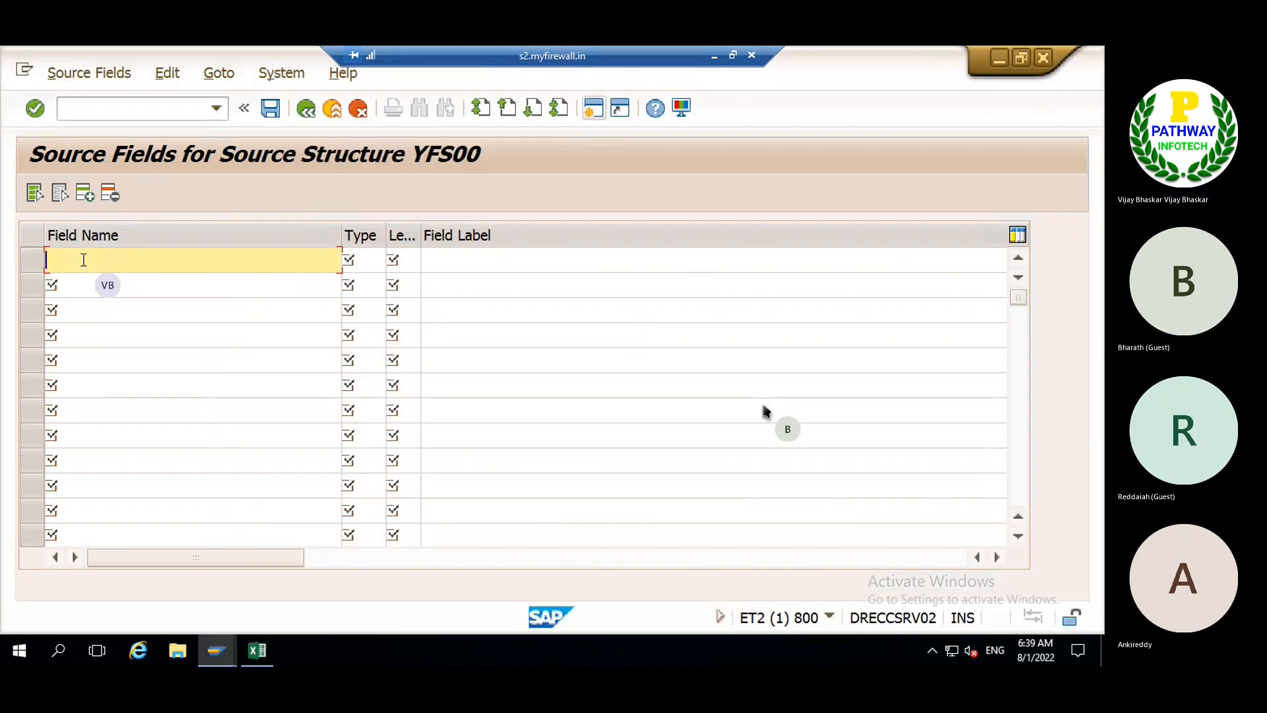
key(ctrl+v)
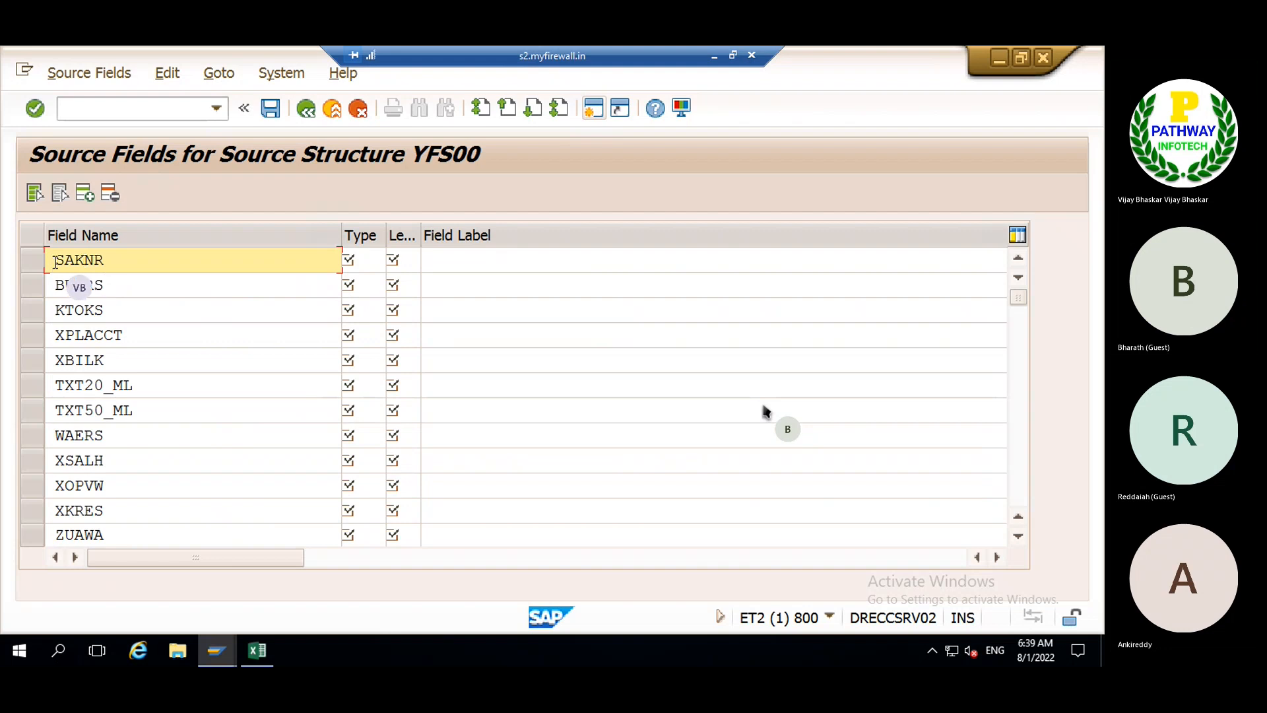
- Copy the types and lengths in D5:E20 of Sheet1 in Excel into the Type and Length columns in SAP, starting at SAKNR
click(365, 257)
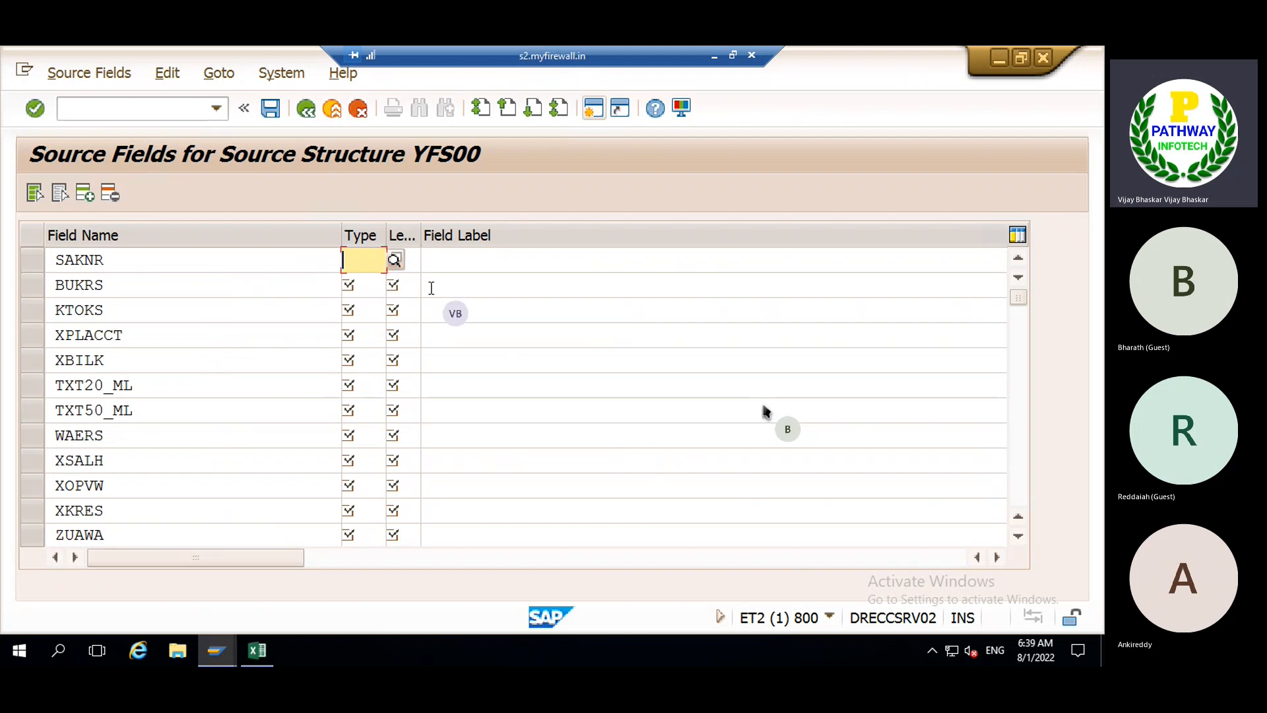
click(257, 651)
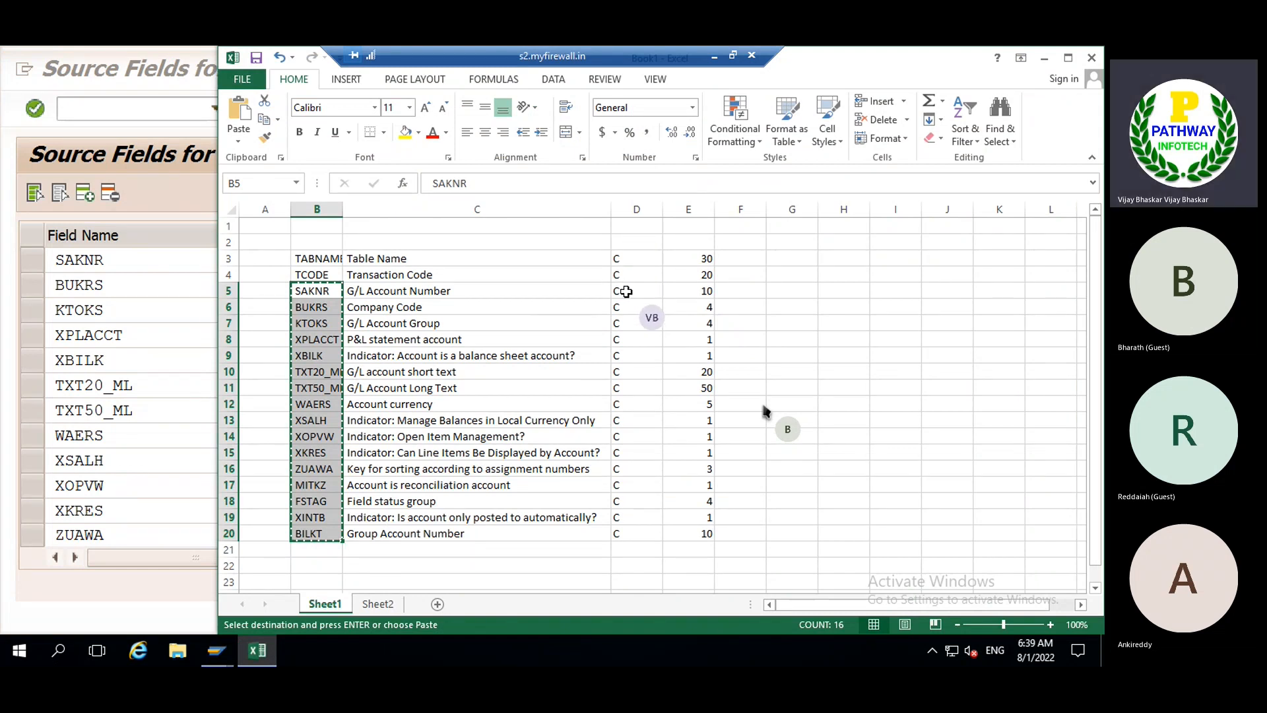
drag(616, 291, 710, 539)
key(ctrl+c)
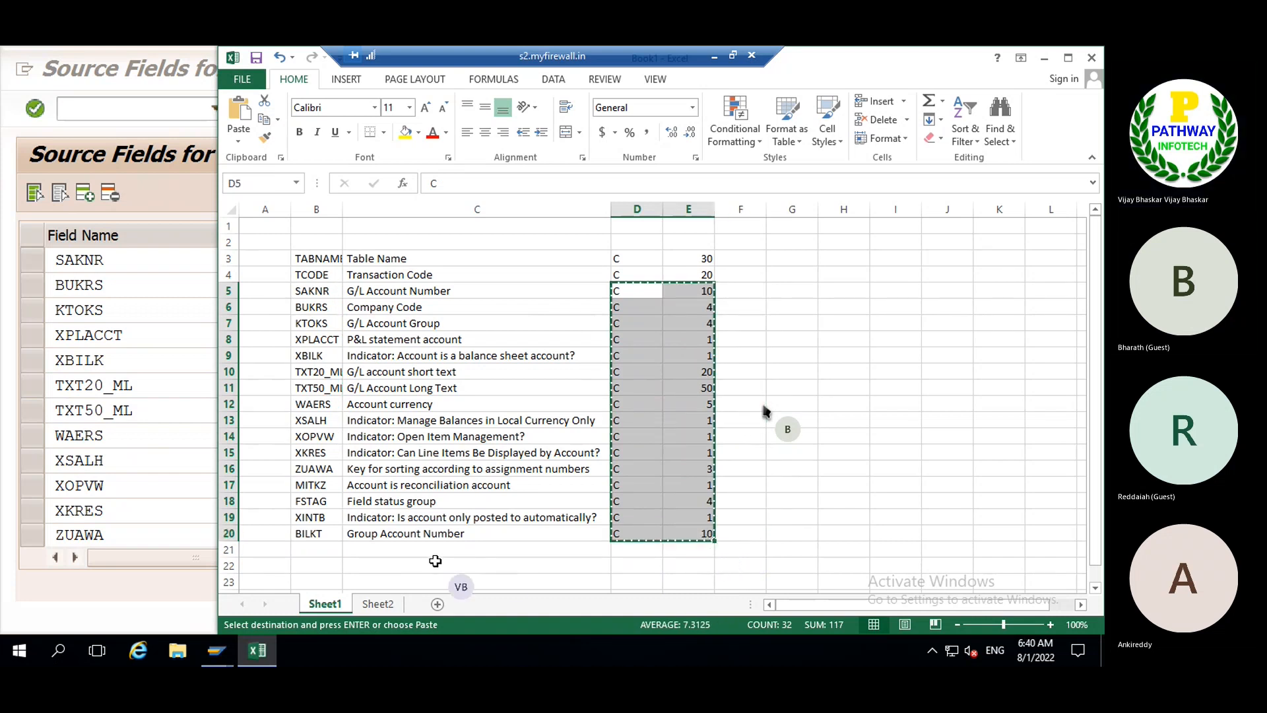
click(152, 259)
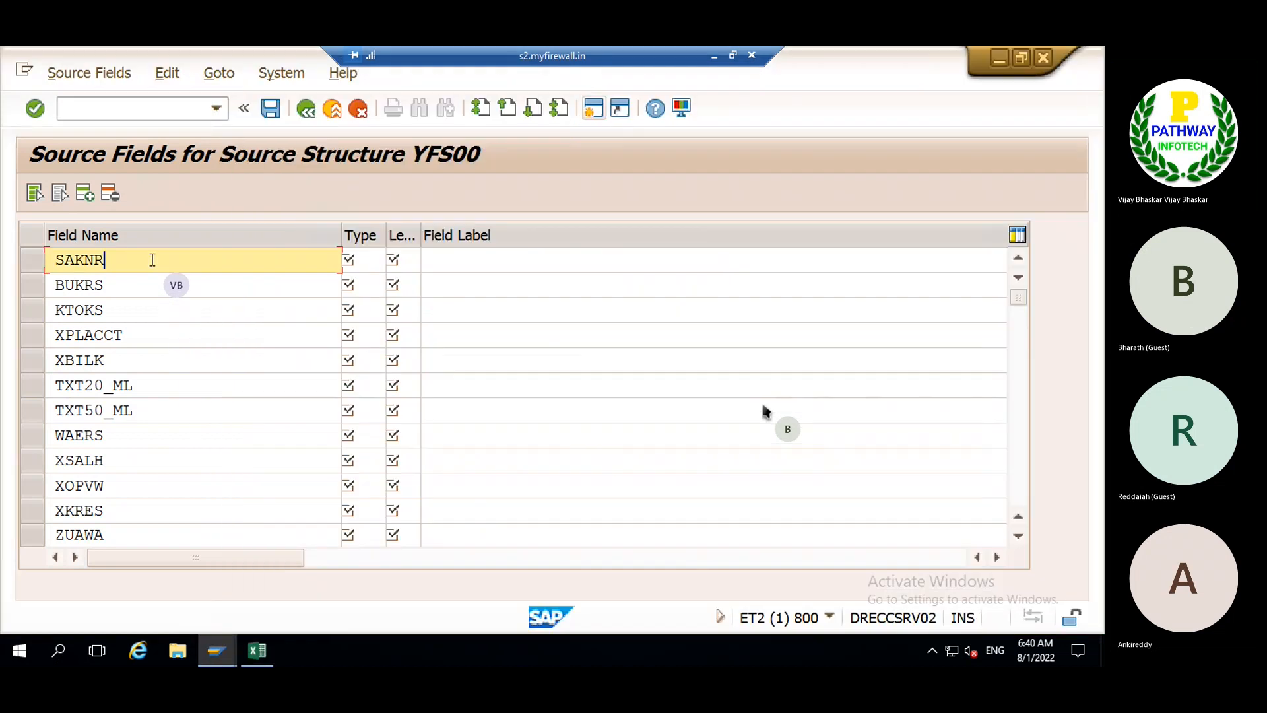
click(358, 260)
key(ctrl+v)
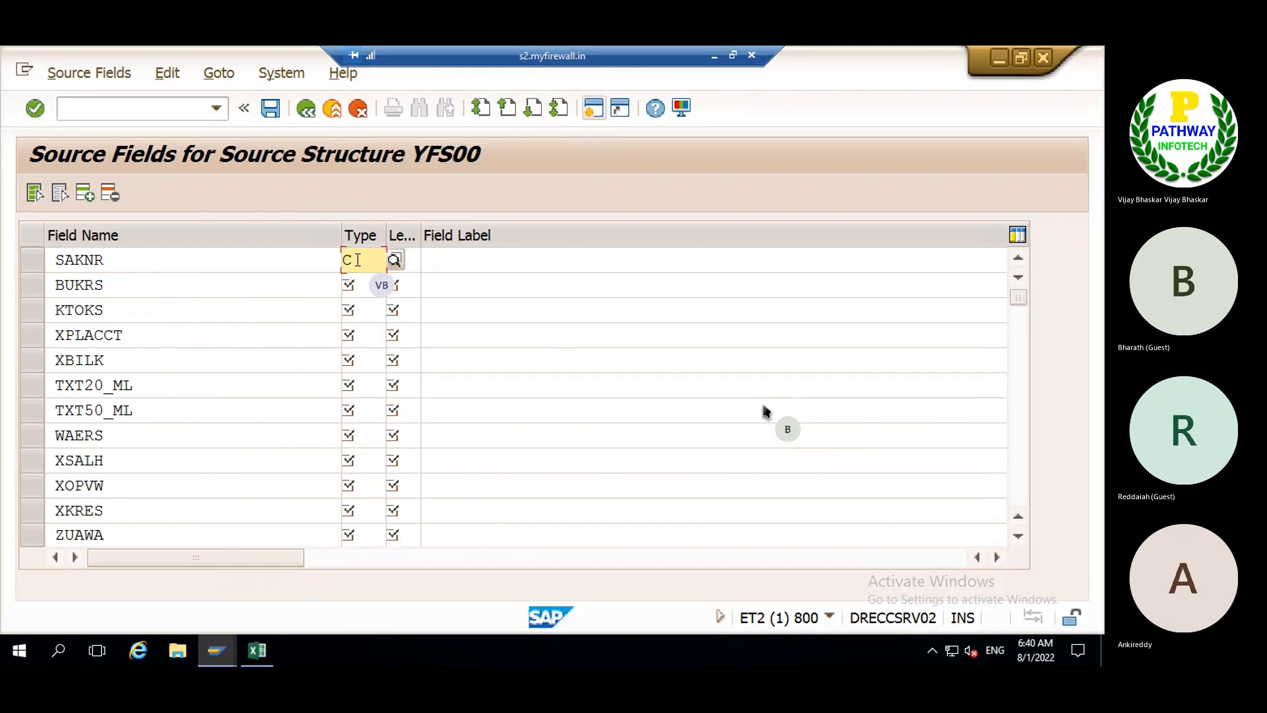
- Copy the field descriptions in C5:C20 of Sheet1 in Excel into the Field Label column in SAP, starting at SAKNR
click(448, 260)
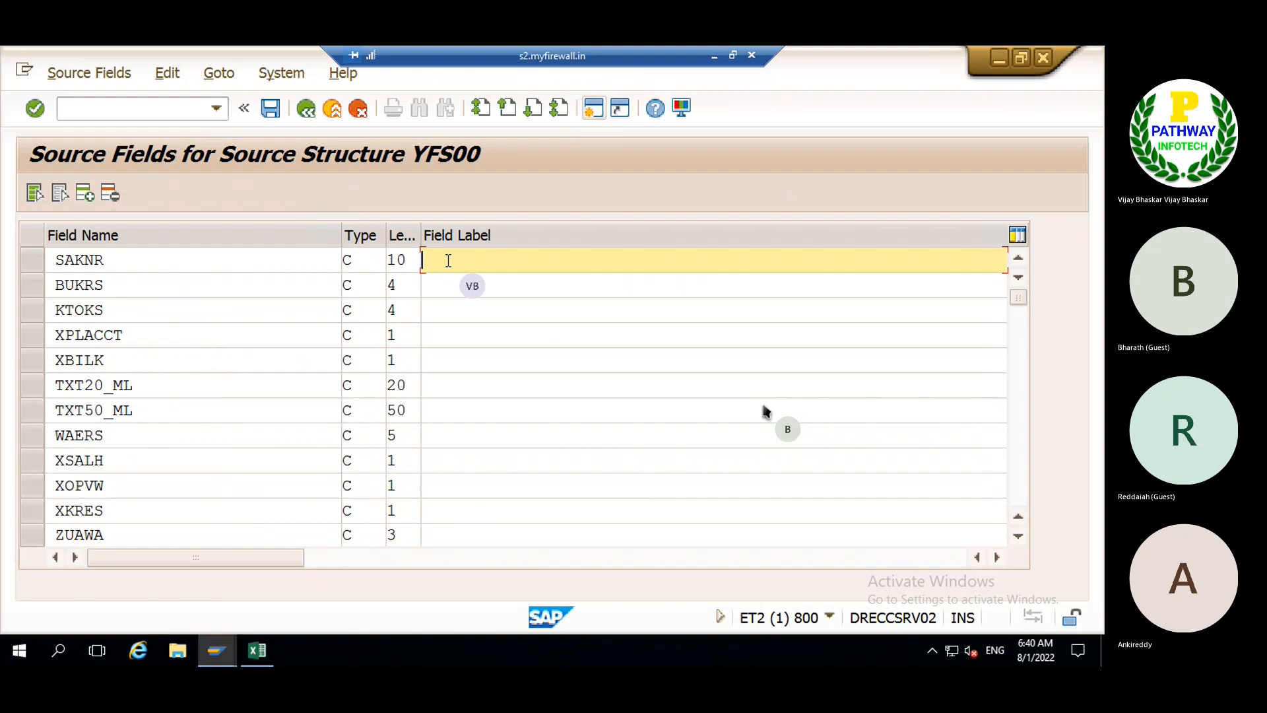
click(258, 651)
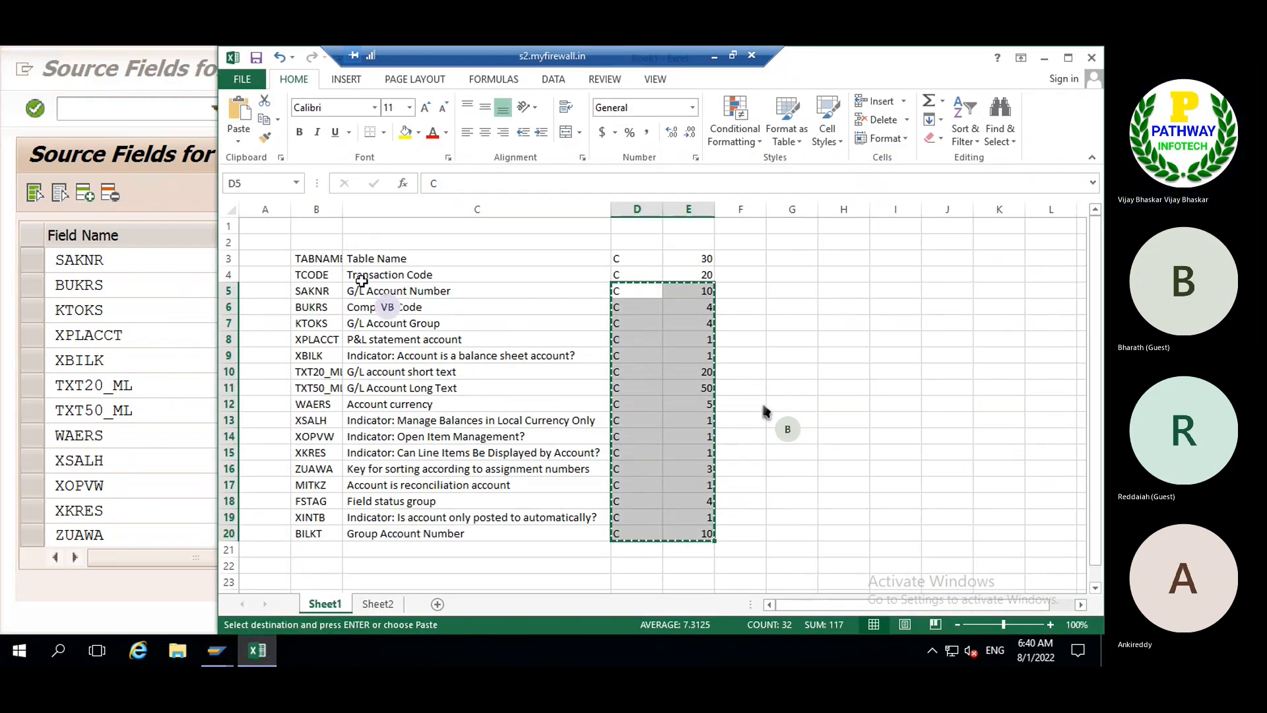
drag(364, 290, 439, 536)
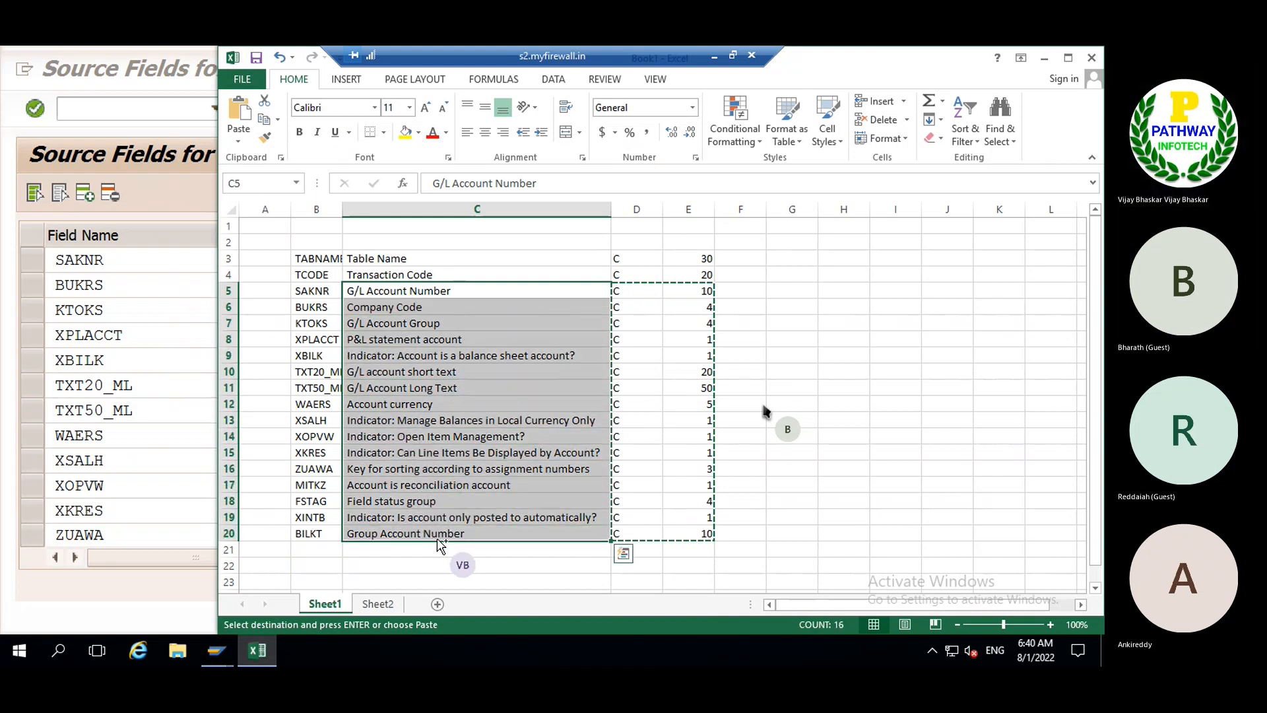
key(ctrl+c)
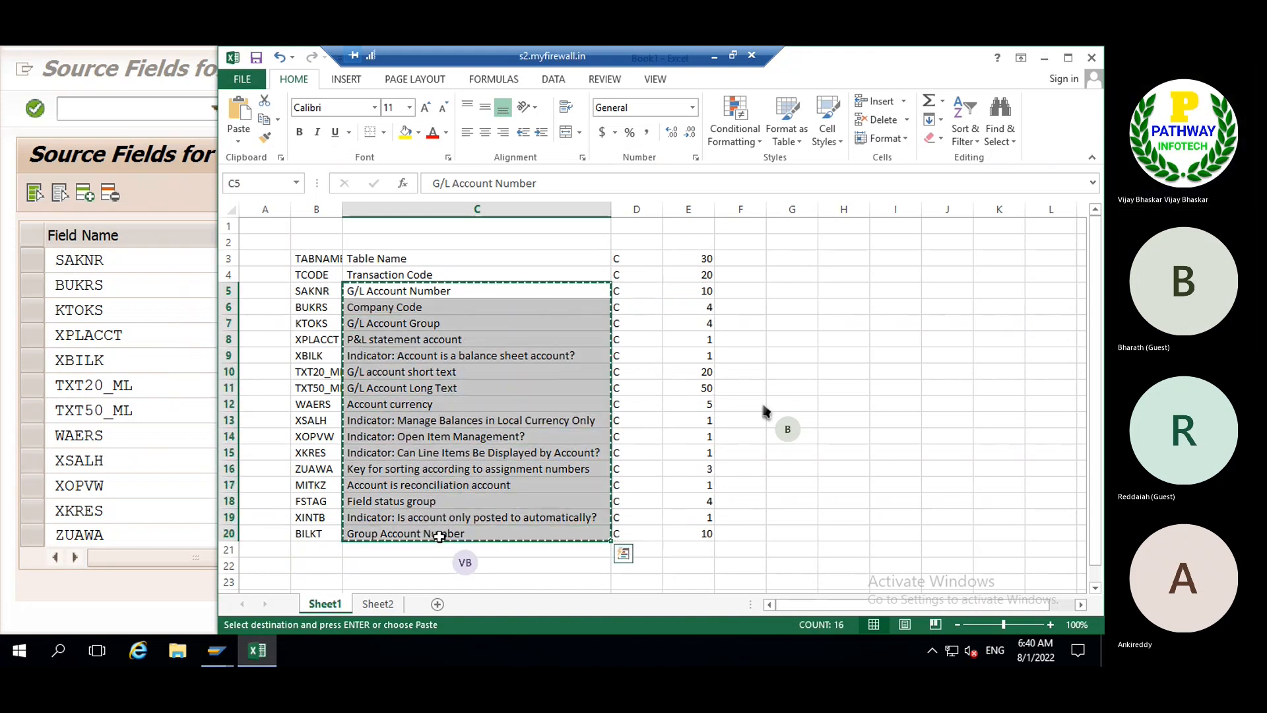
click(190, 335)
click(464, 258)
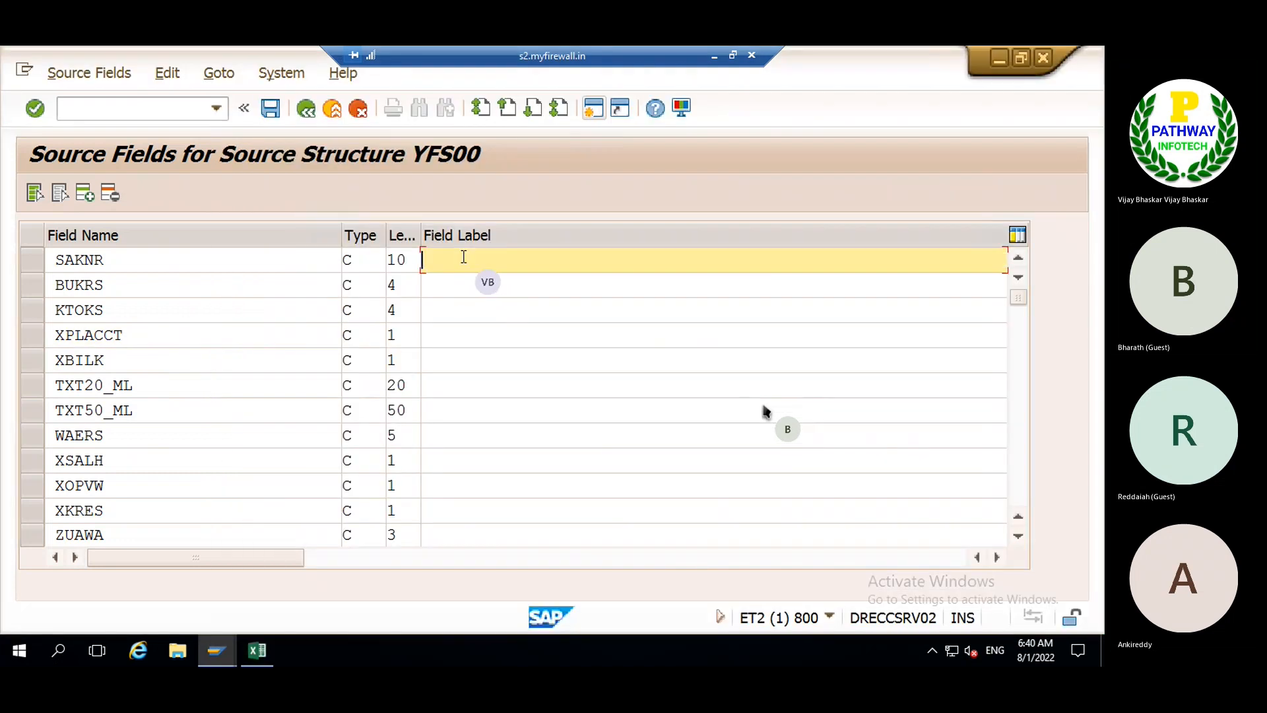
key(ctrl+v)
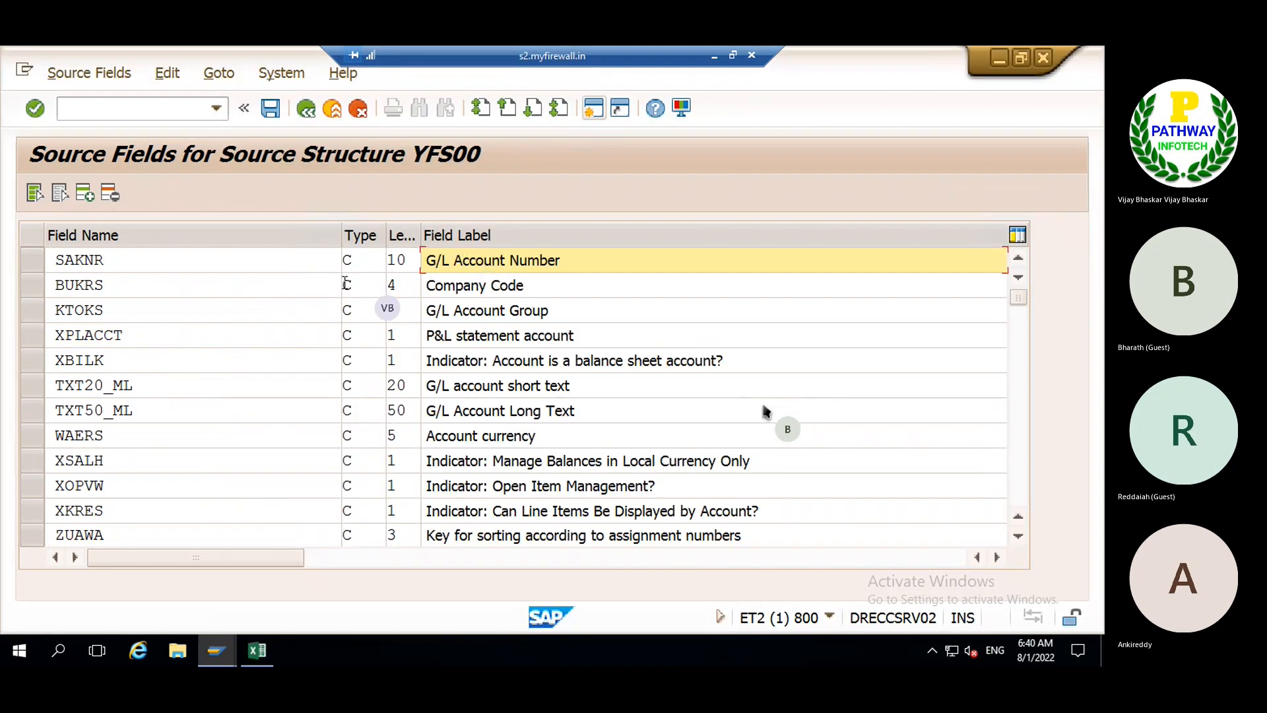
- Remove the leading space from each field name from SAKNR to ZUAWA, dismissing the Windows license notice that interrupts the editing
click(56, 260)
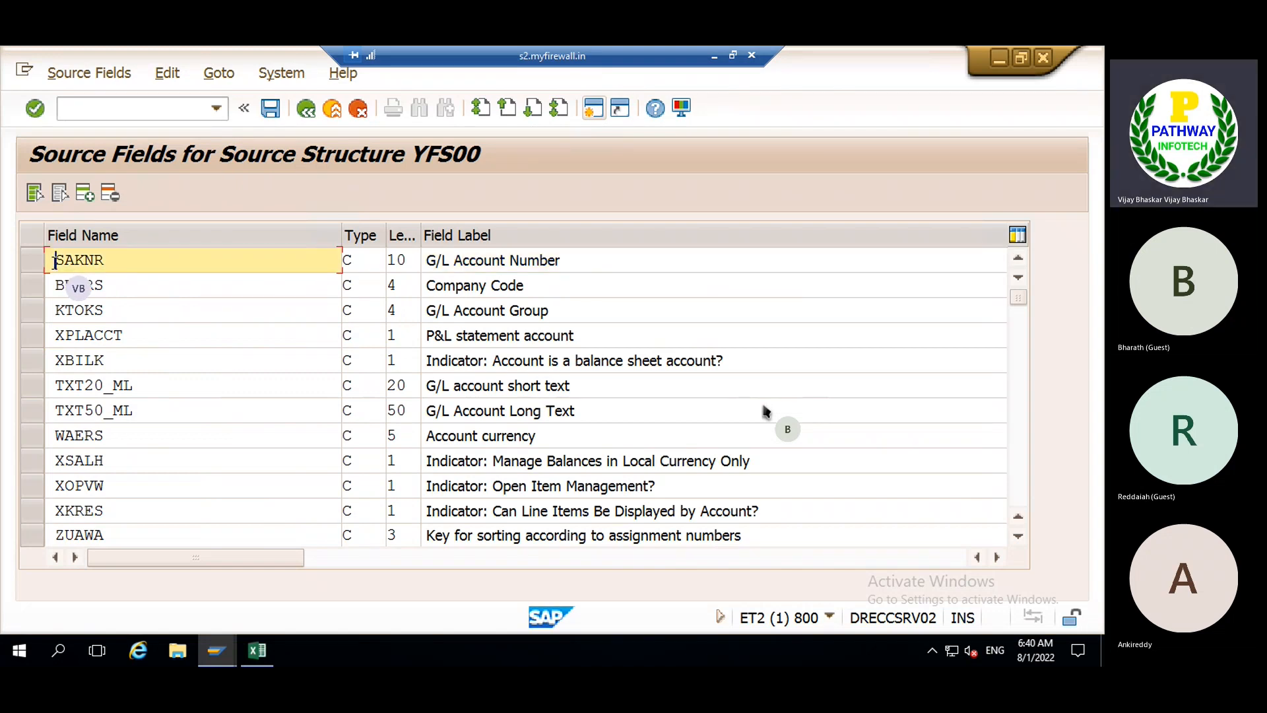
key(Down)
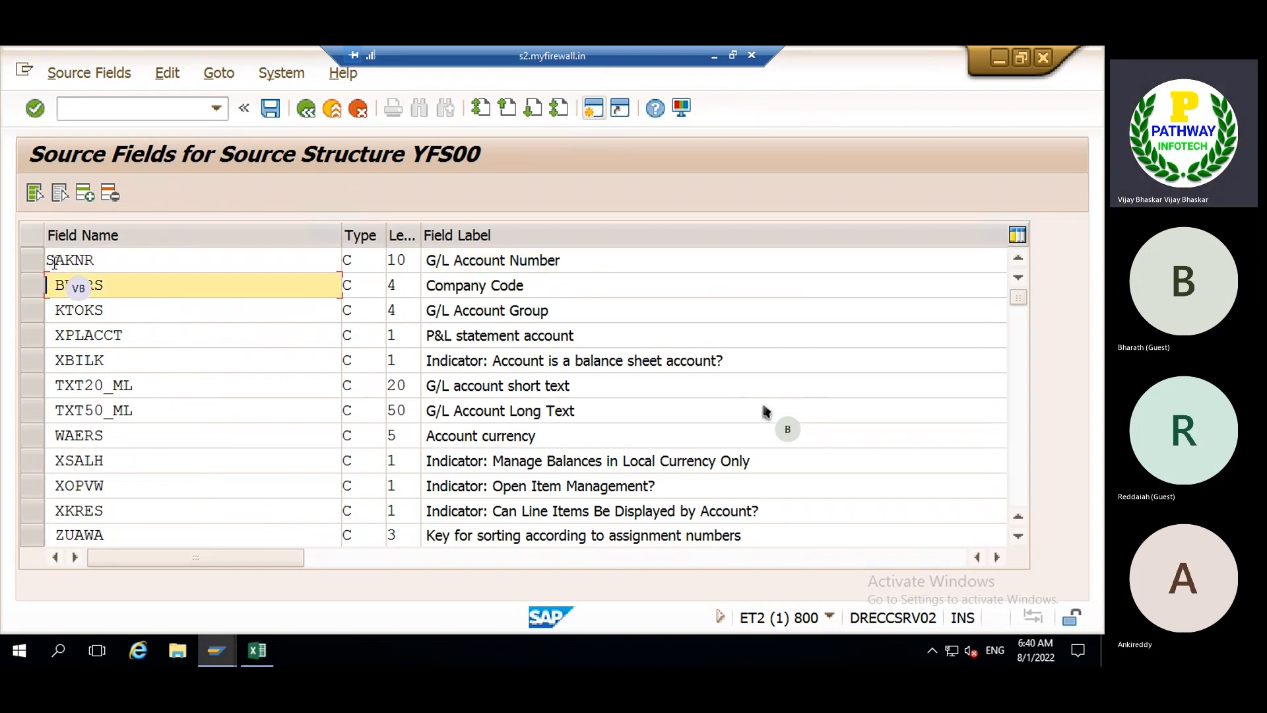
key(Down)
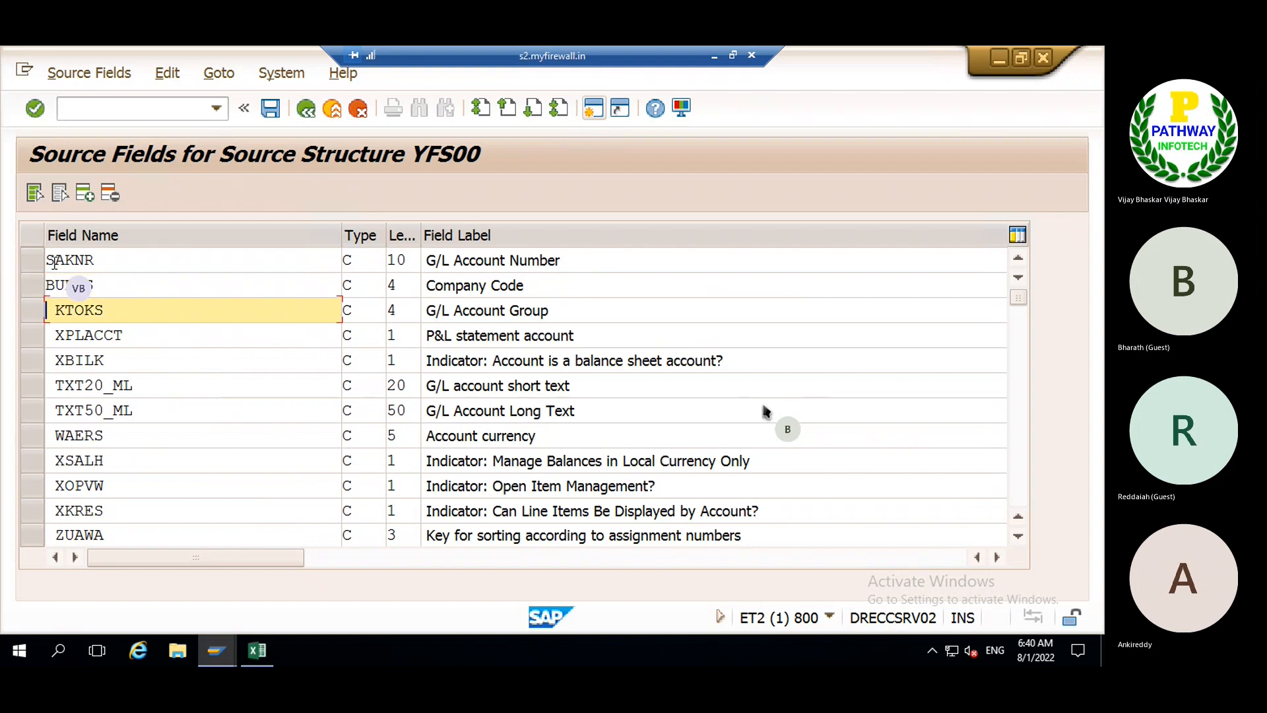
key(Down)
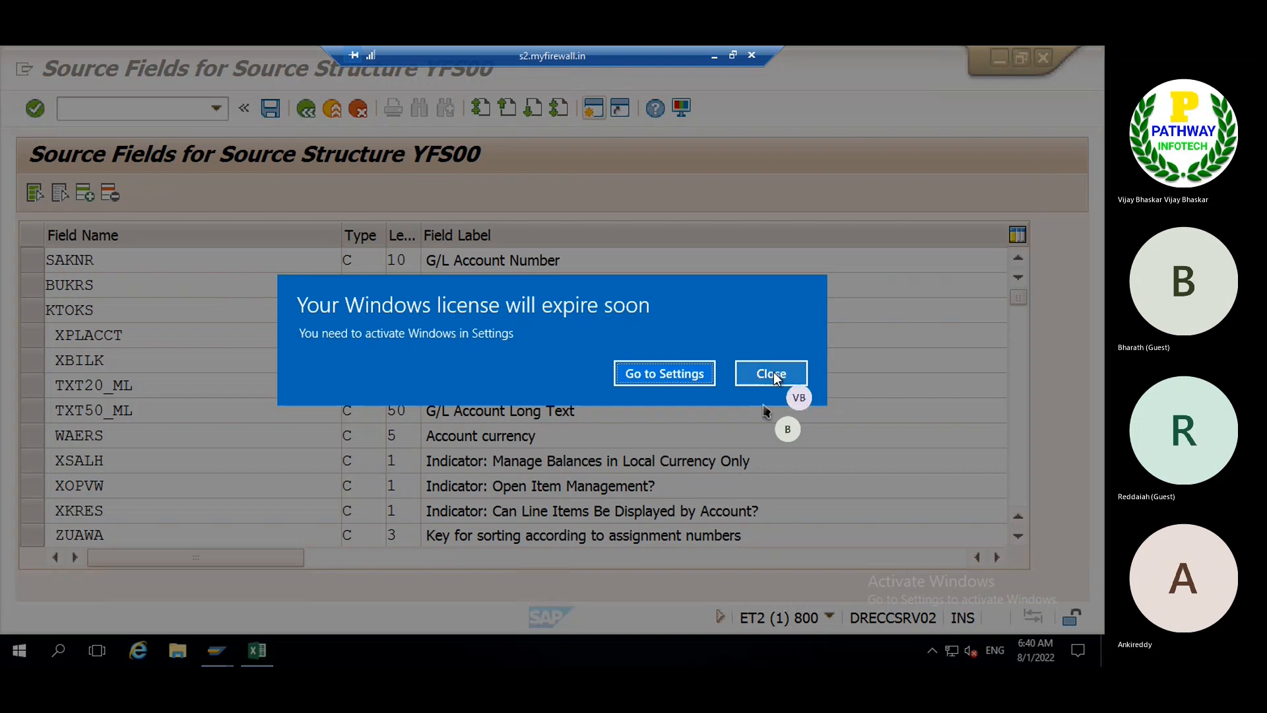
click(772, 373)
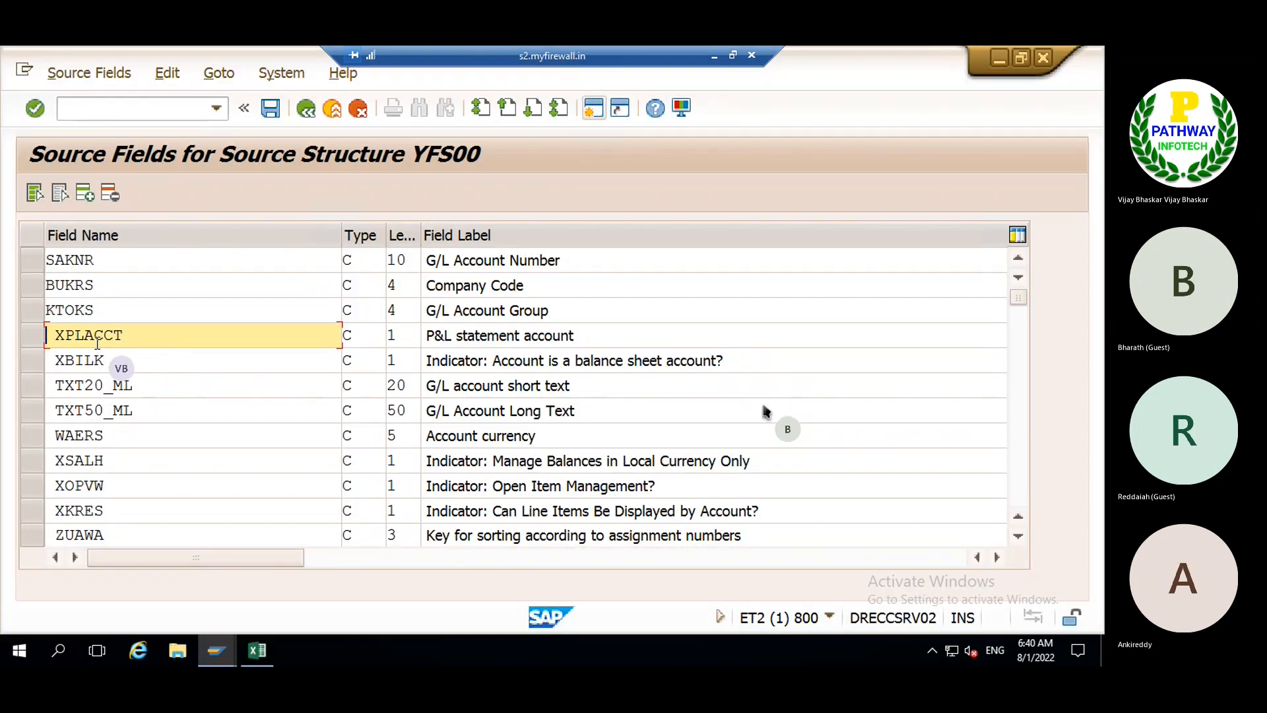
key(Delete)
key(Down)
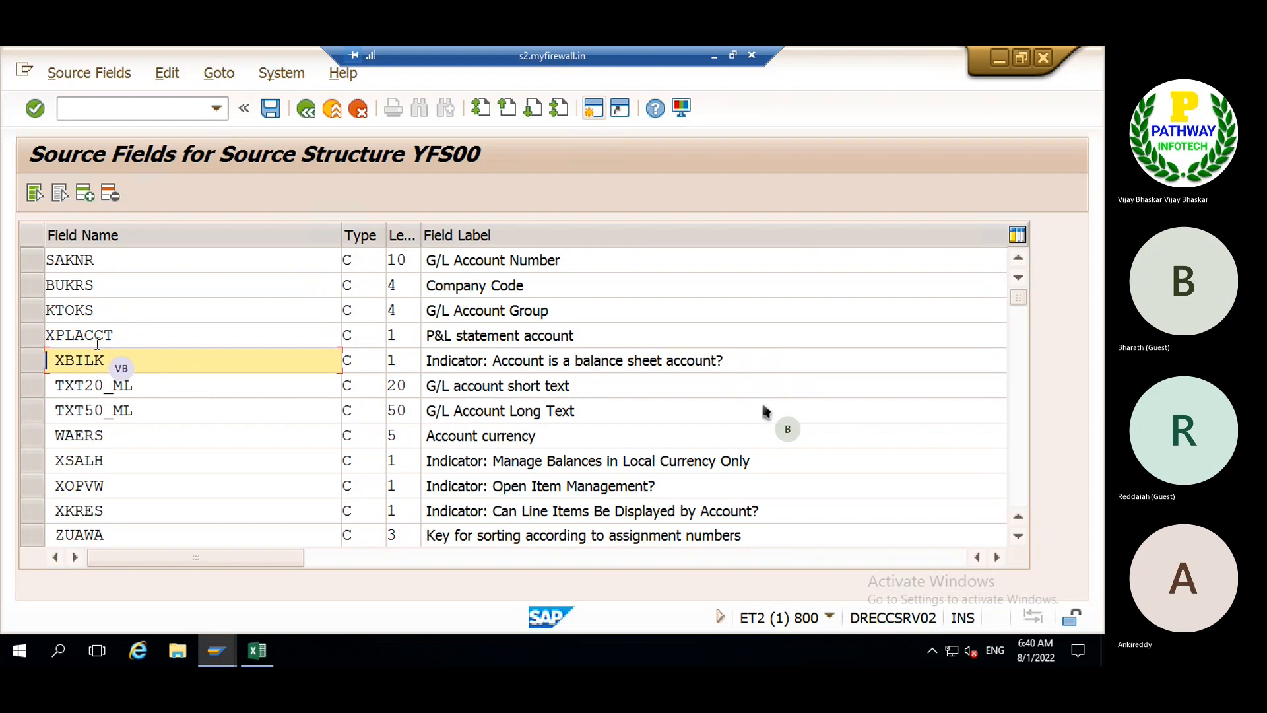
key(Delete)
key(Down)
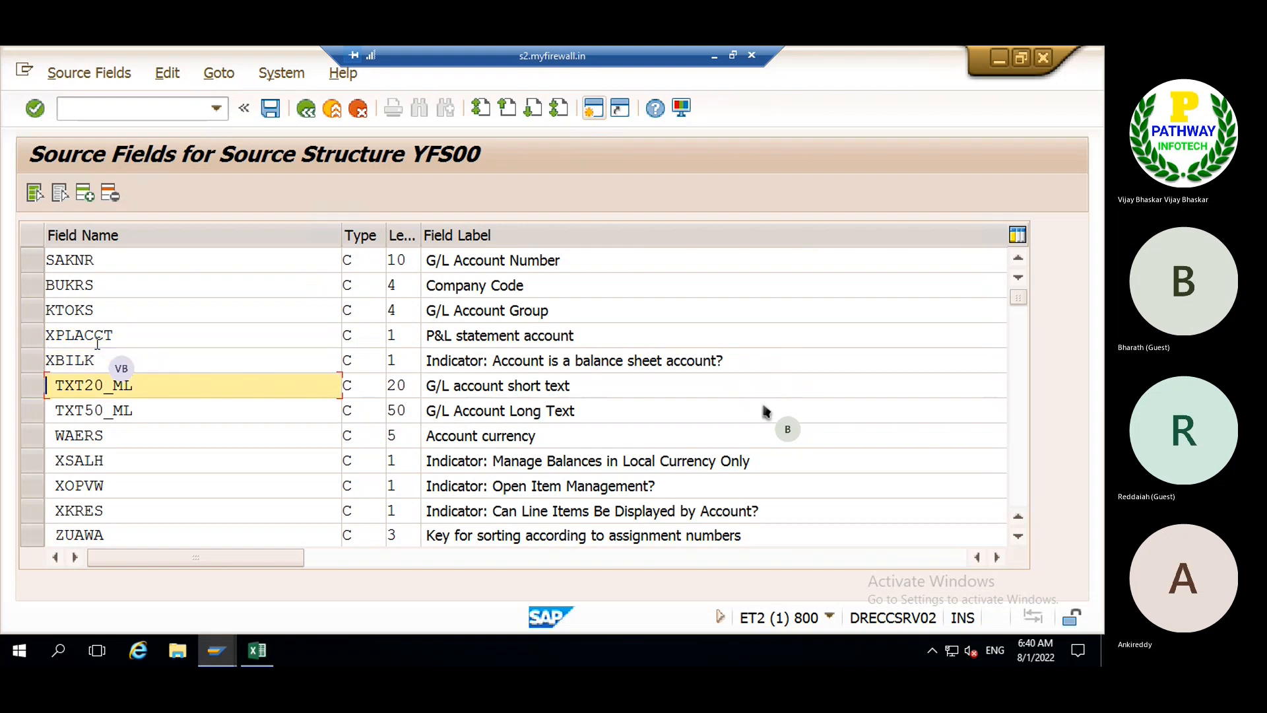
key(Delete)
key(Down)
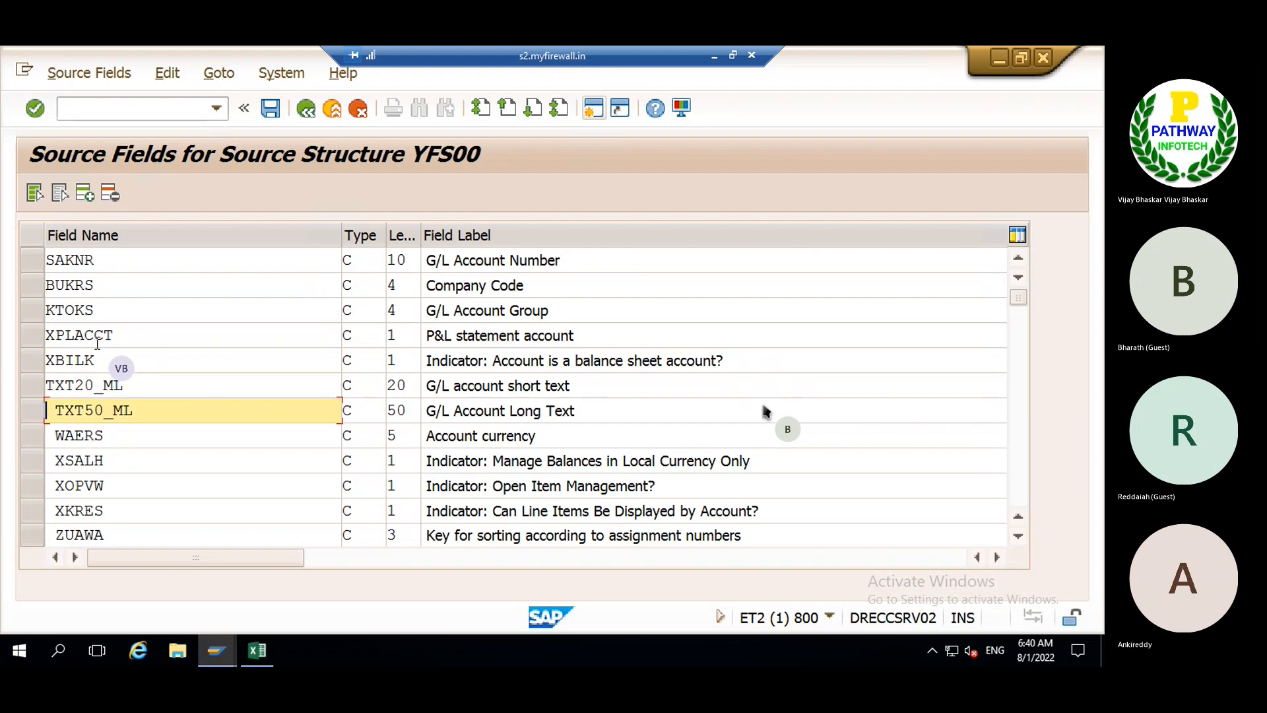
key(Delete)
key(Down)
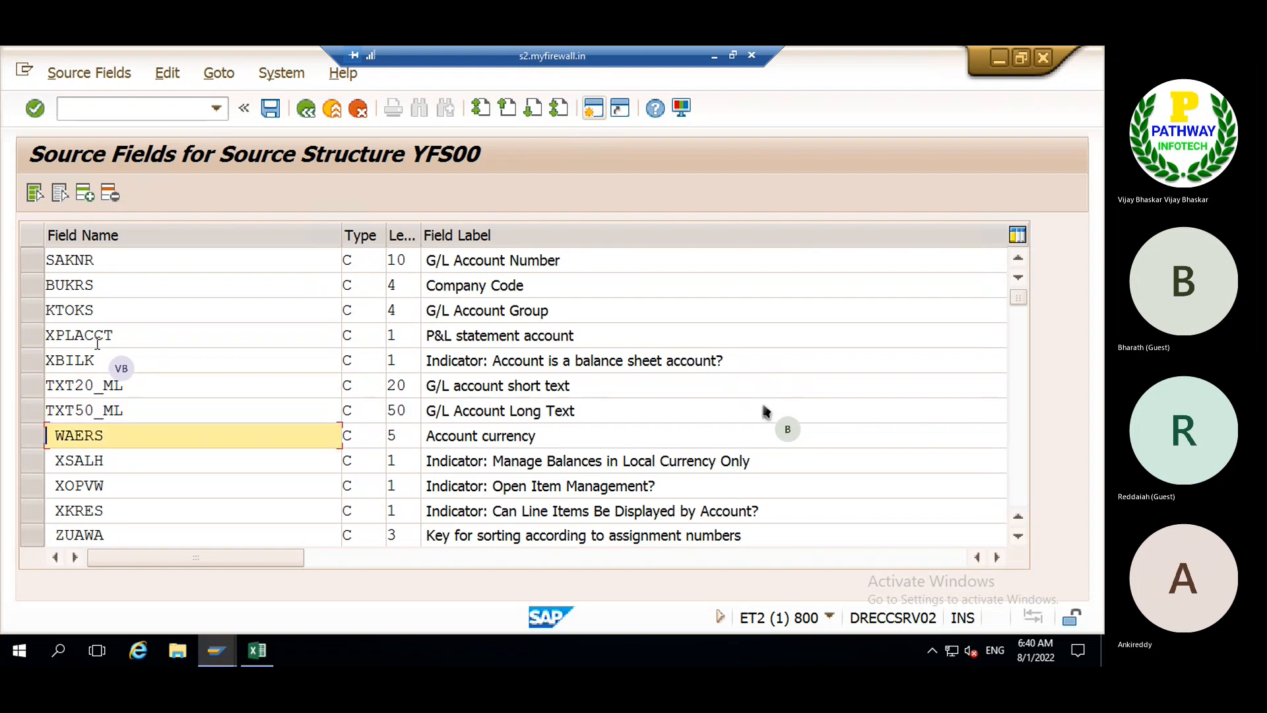
key(Delete)
key(Down)
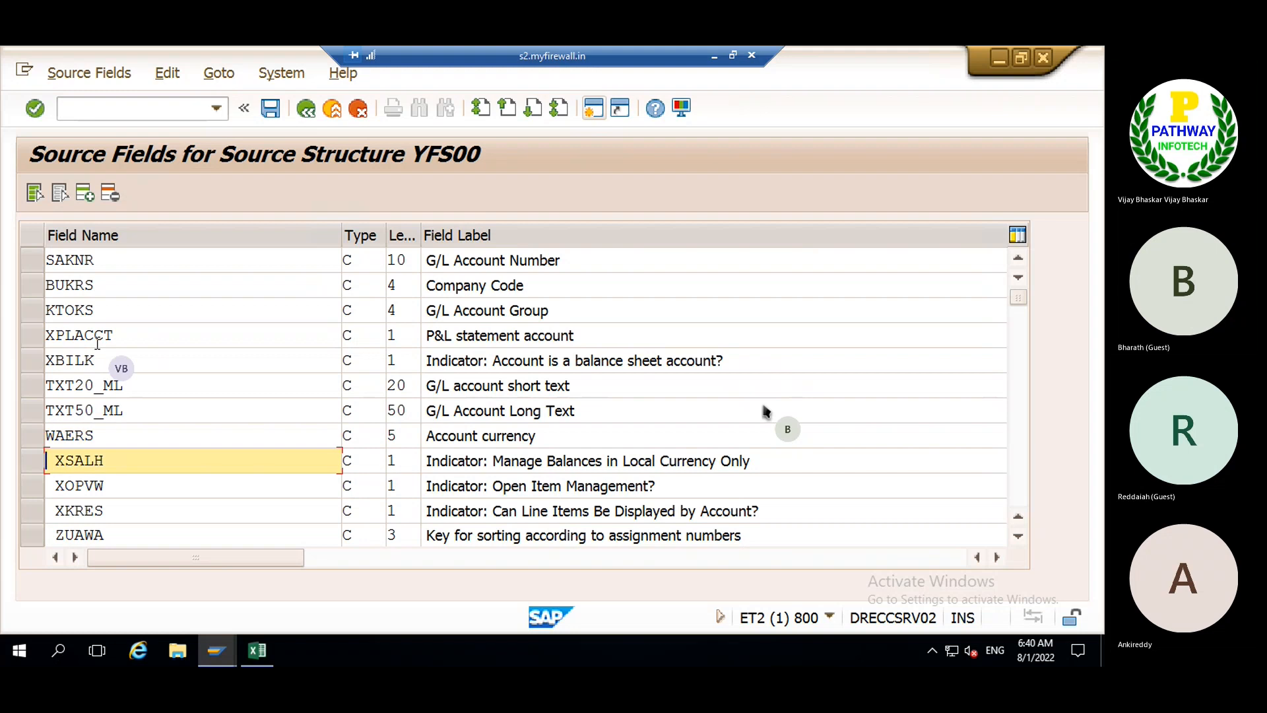
key(Delete)
key(Down)
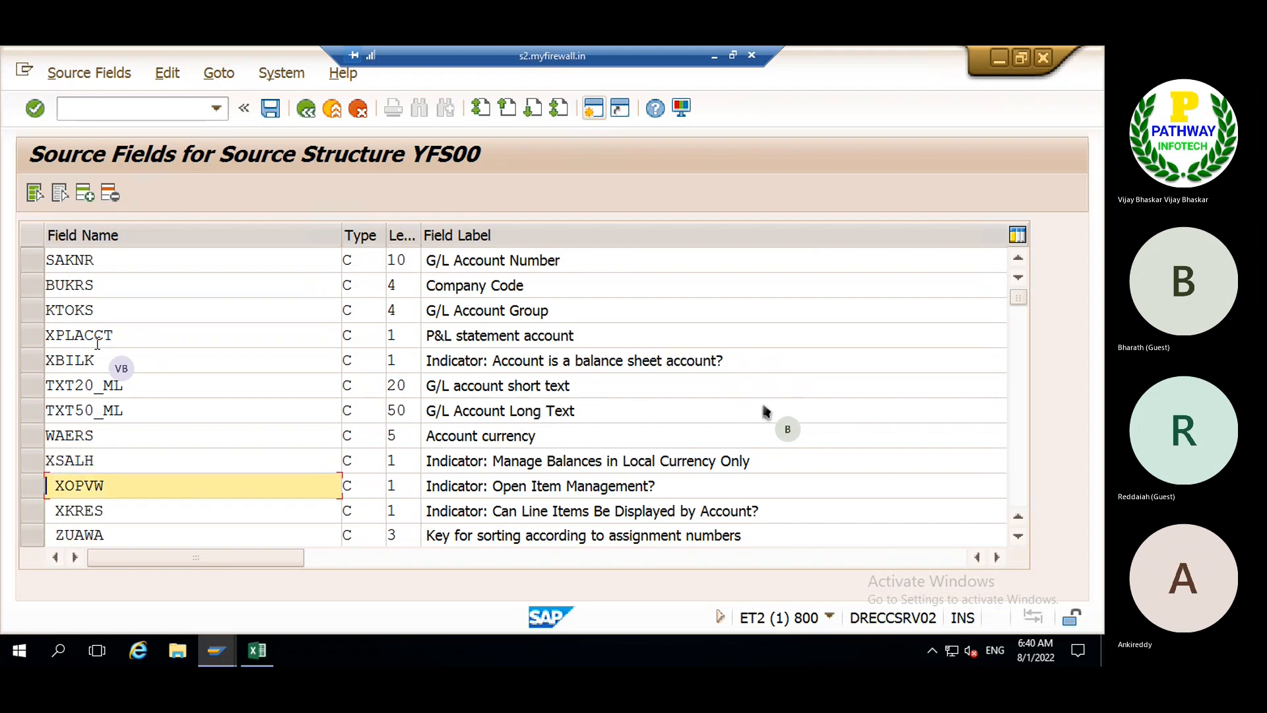
key(Delete)
key(Down)
key(Delete)
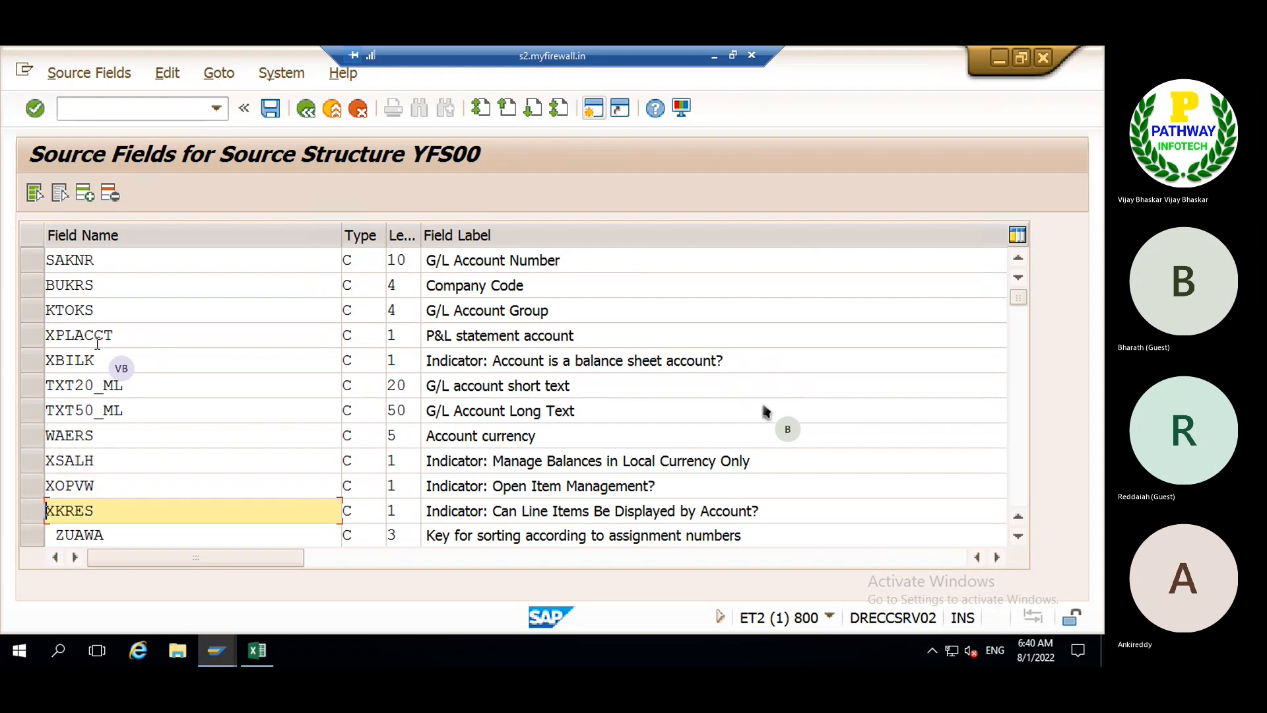
key(Down)
key(Delete)
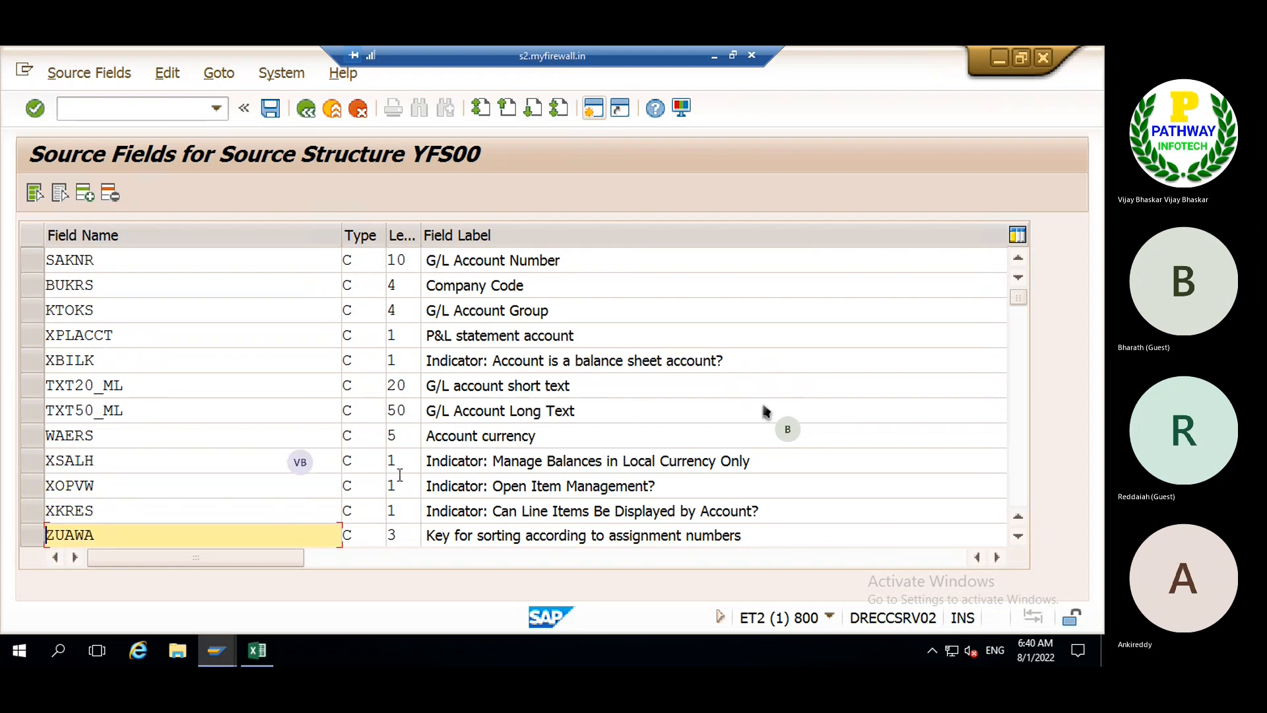
- Copy the remaining field names MITKZ to BILKT from B17:B20 in Excel into the empty Field Name rows below ZUAWA in SAP
click(1021, 541)
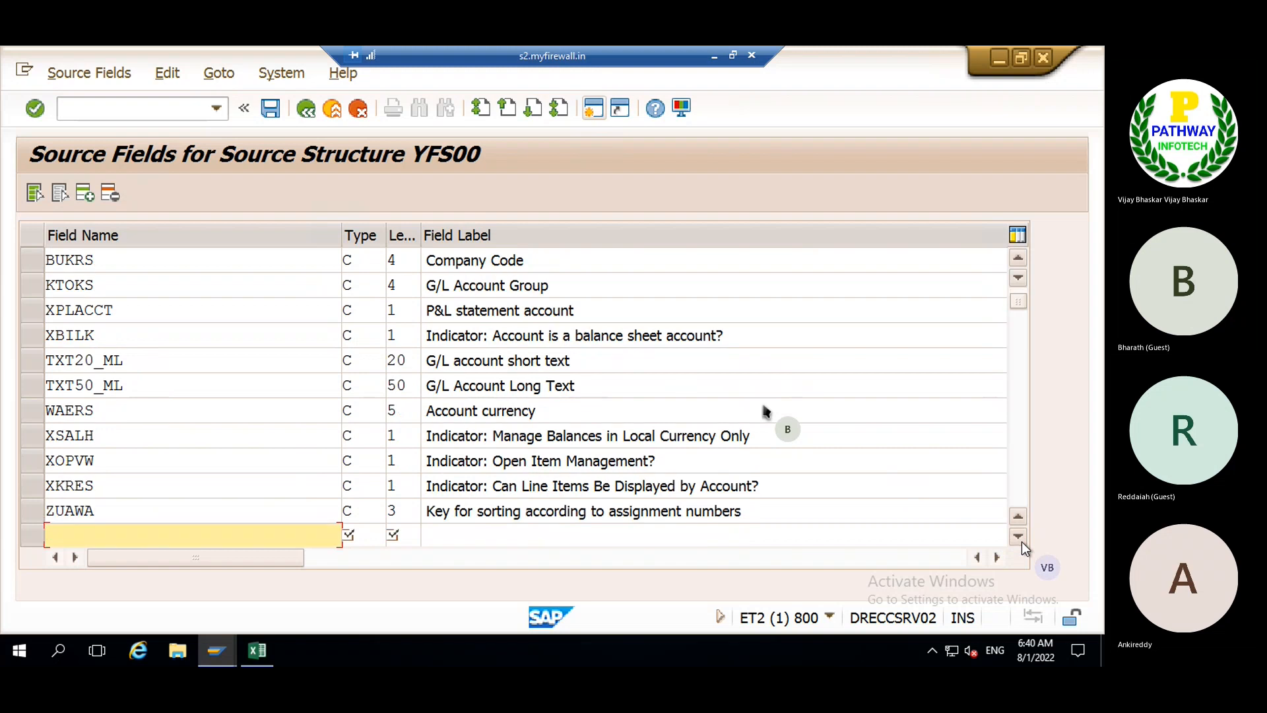
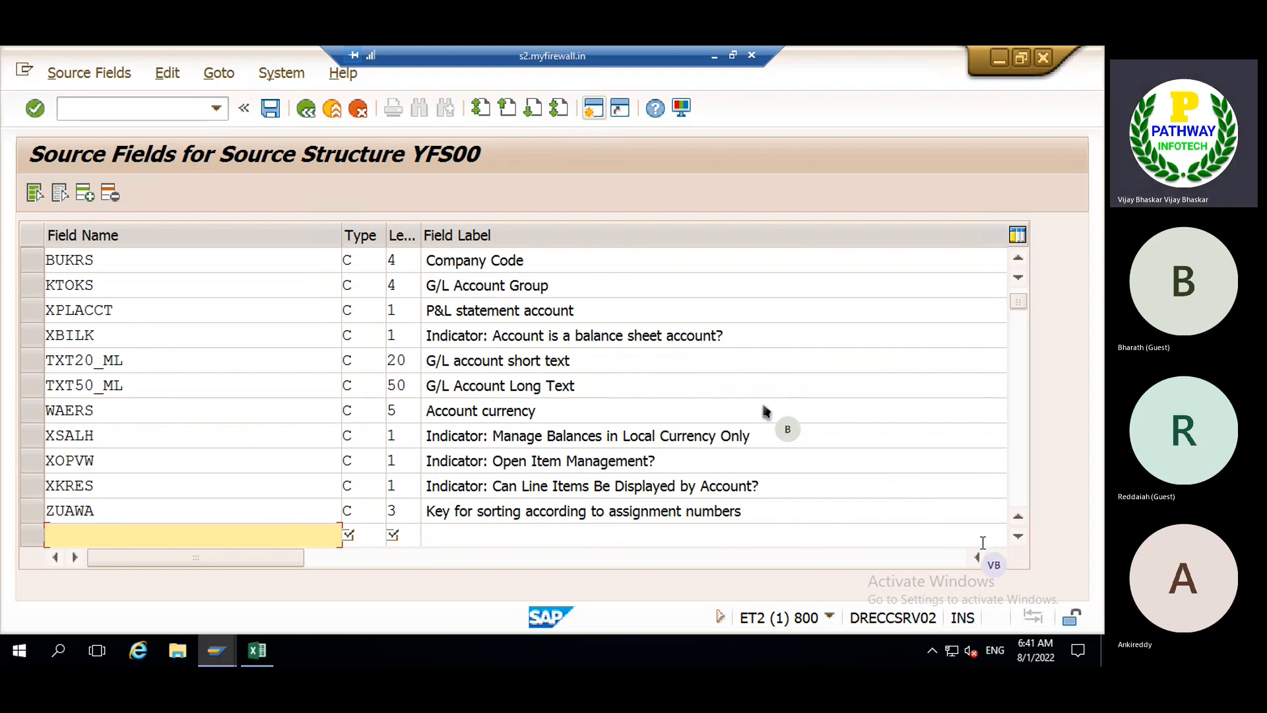
click(1018, 536)
click(1018, 536)
click(1018, 536)
click(1018, 536)
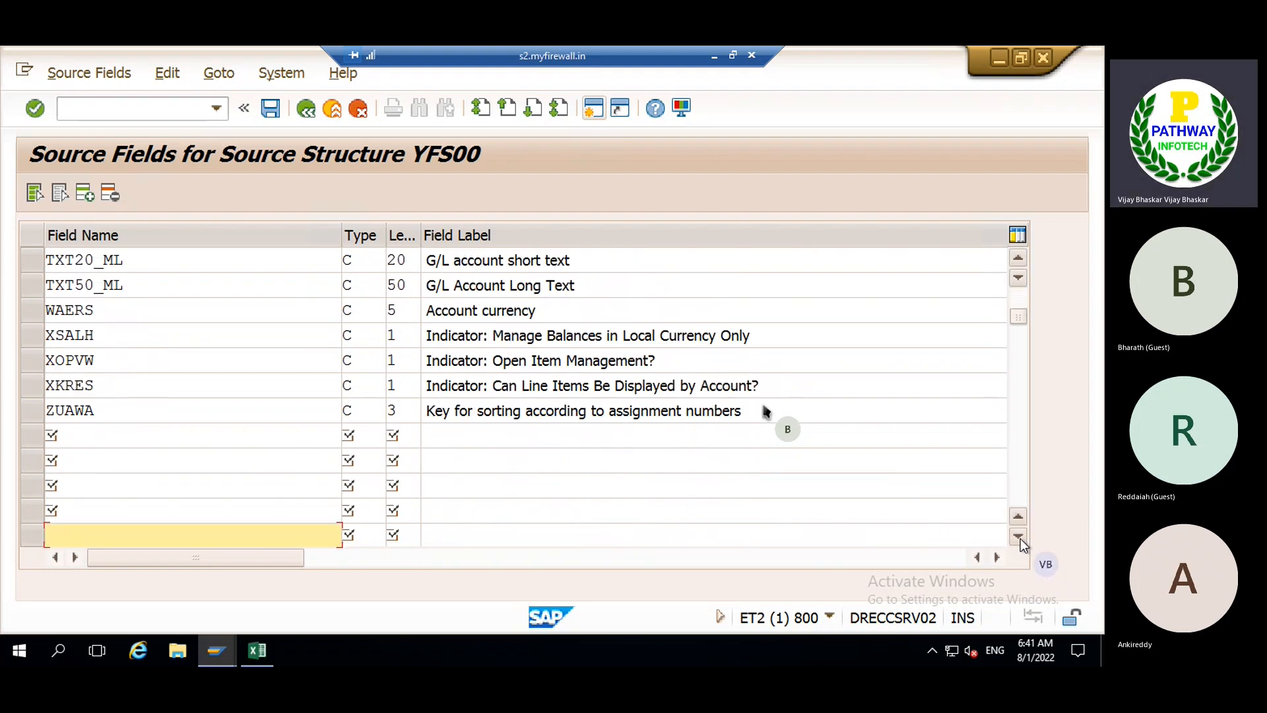
click(1018, 536)
click(1018, 535)
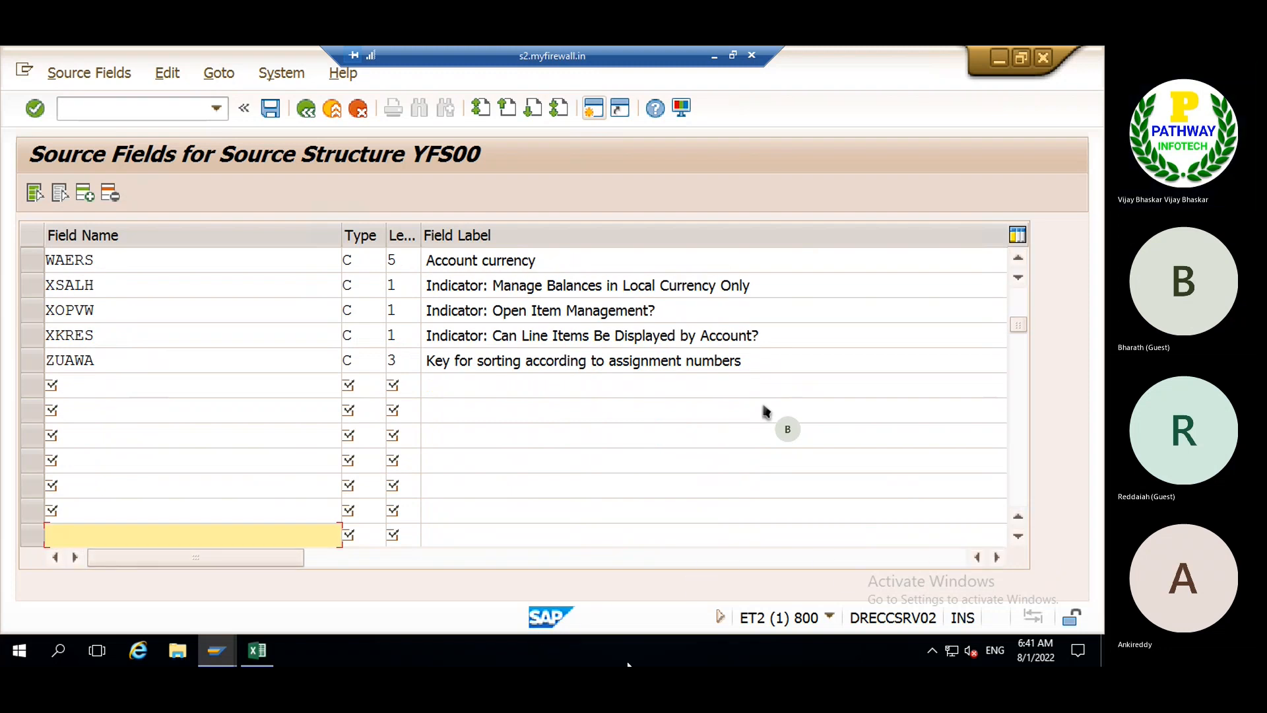
click(257, 650)
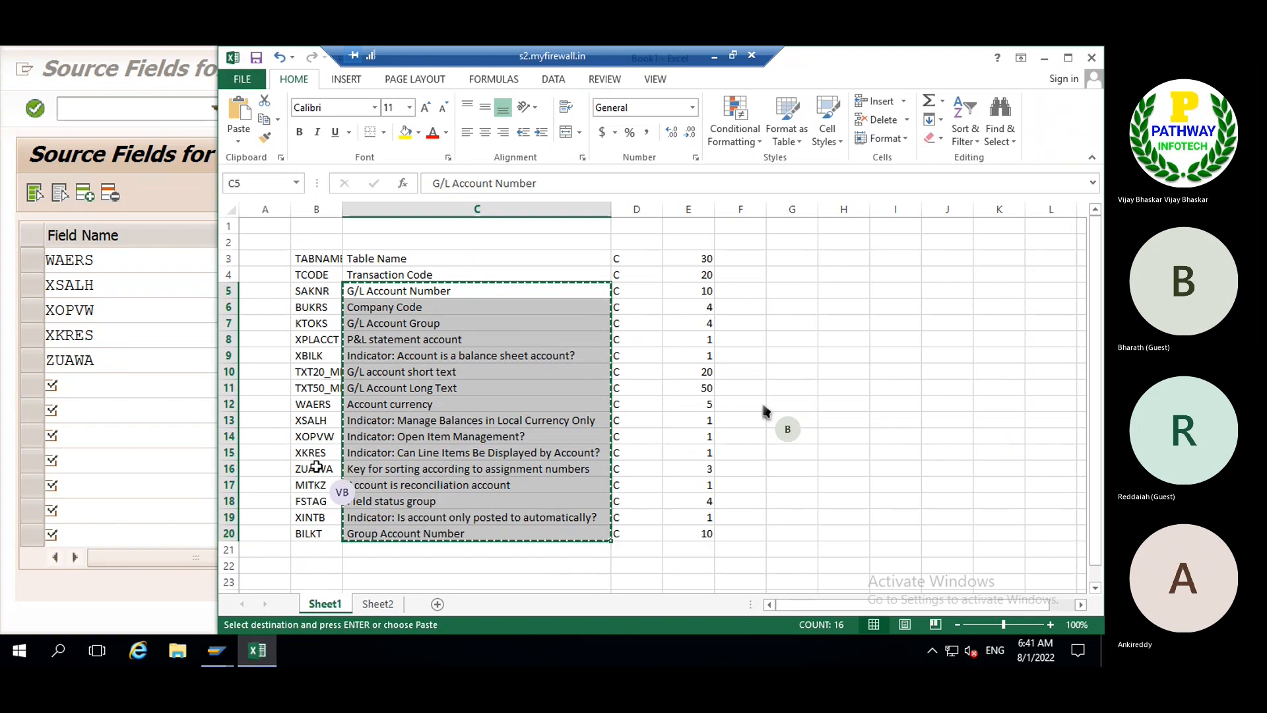
key(Escape)
click(308, 483)
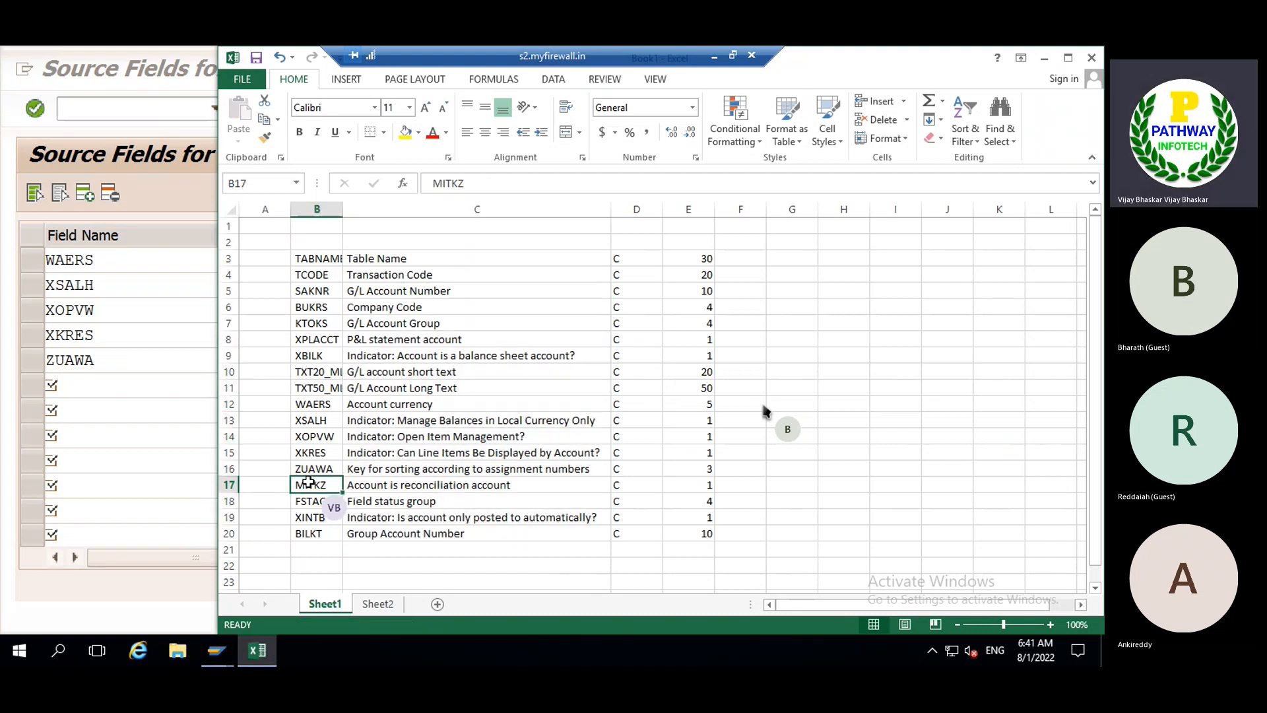
drag(307, 485, 305, 528)
key(ctrl+c)
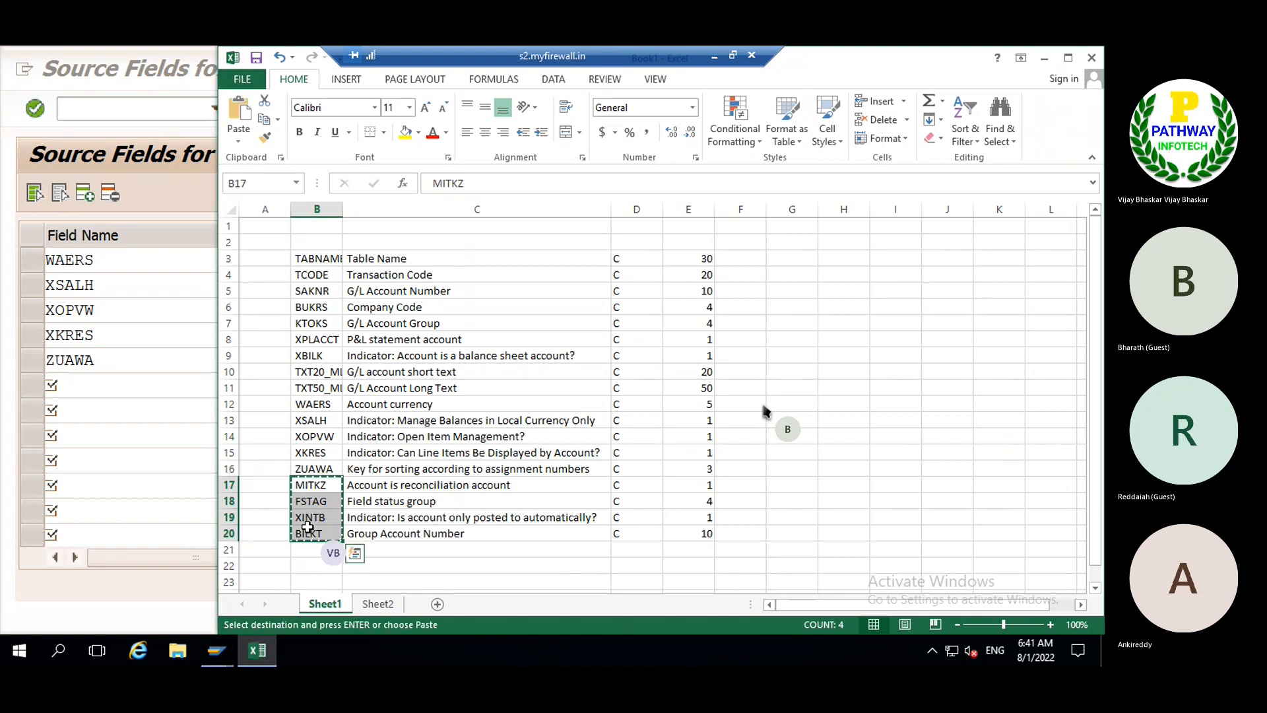
click(82, 384)
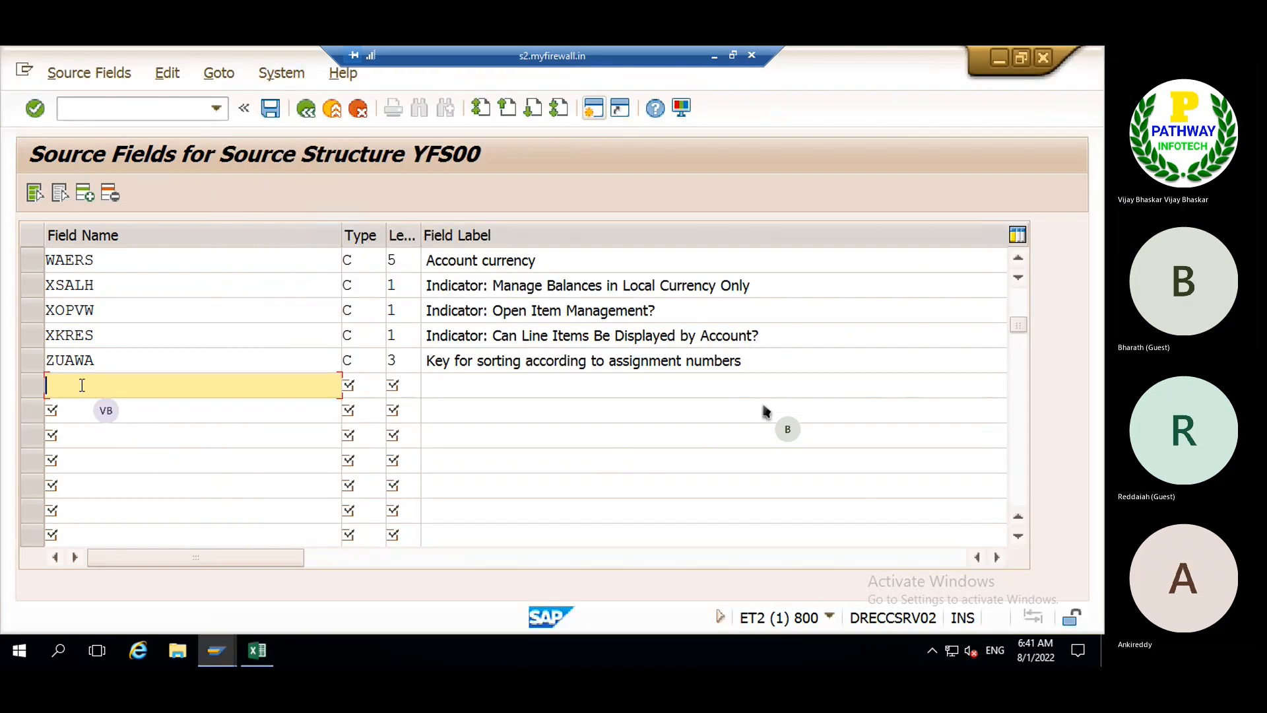
key(ctrl+v)
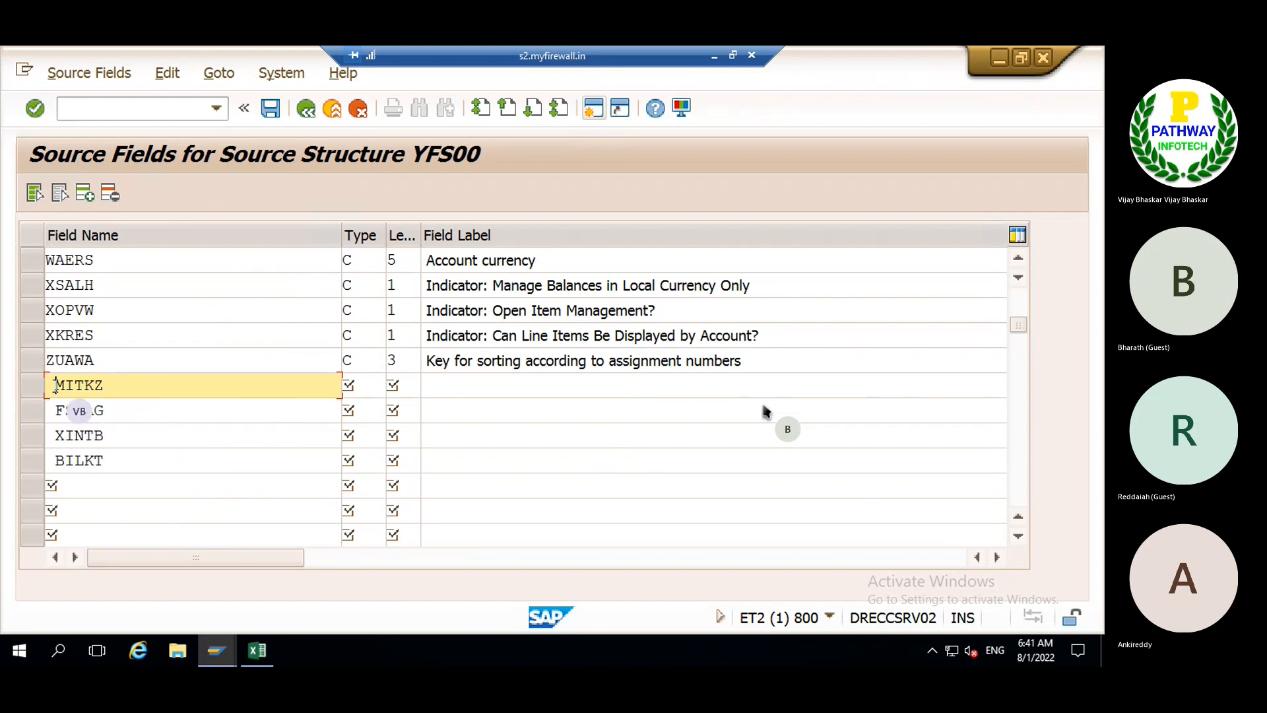
- Remove the leading space from the field names MITKZ, FSTAG, XINTB and BILKT
key(BackSpace)
key(Right)
key(Down)
key(BackSpace)
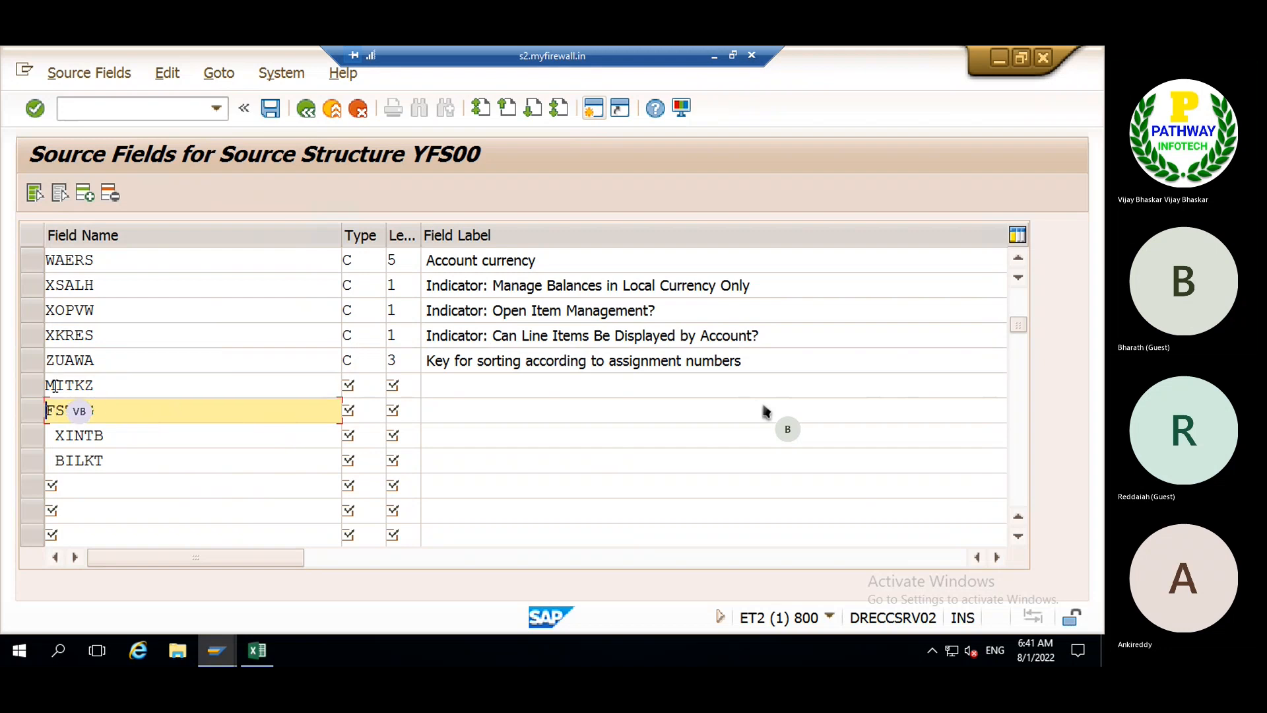
key(Down)
key(BackSpace)
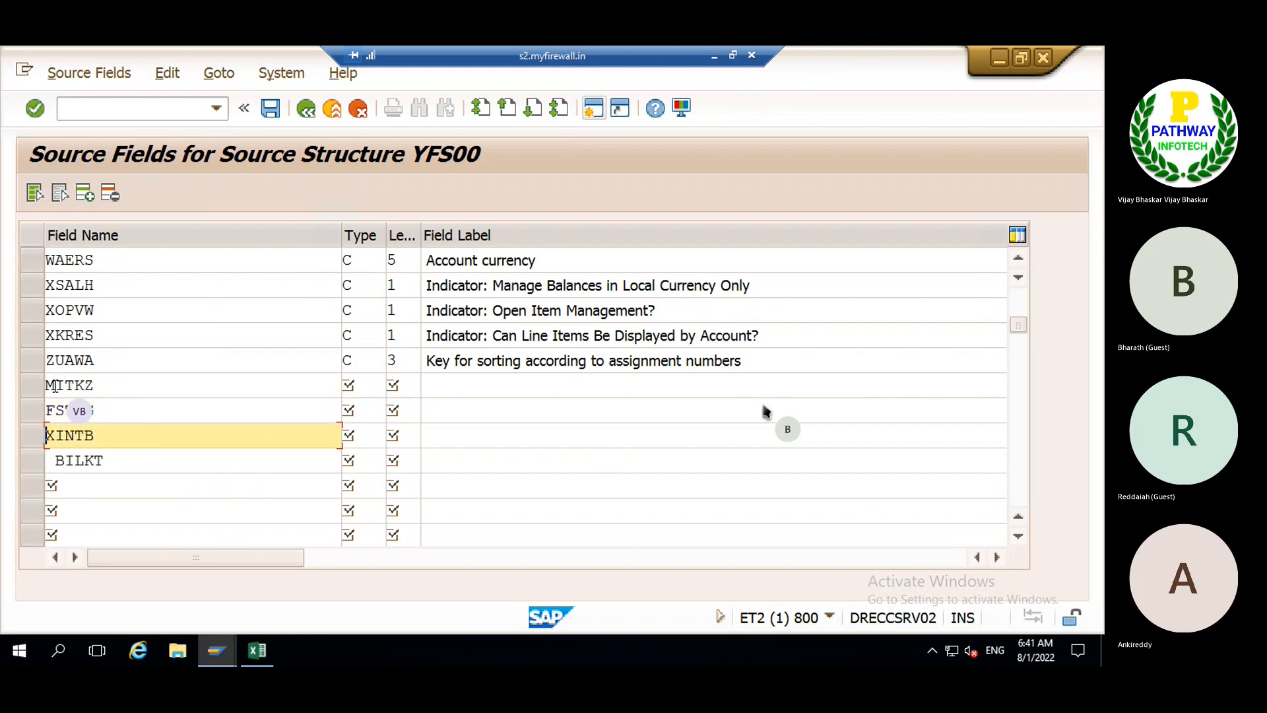
key(Down)
key(BackSpace)
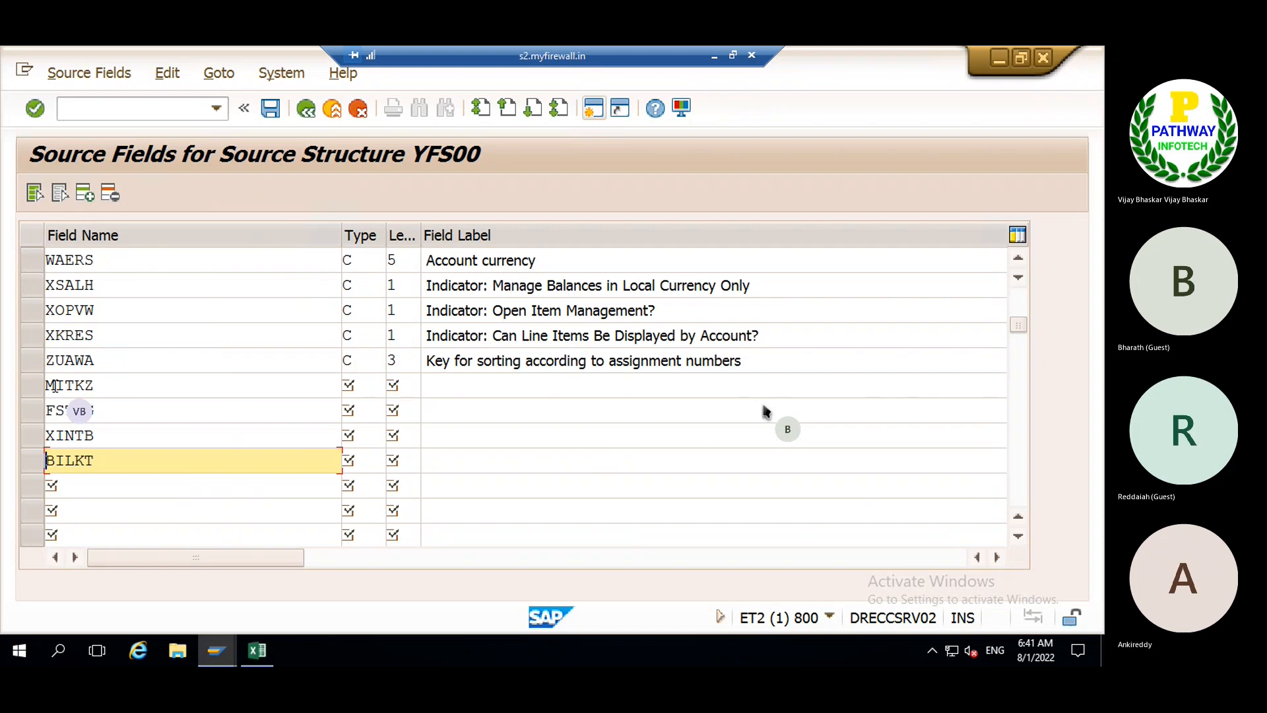
- Copy the types and lengths in D17:E20 of Sheet1 in Excel into the Type and Length columns in SAP, starting at MITKZ
click(354, 385)
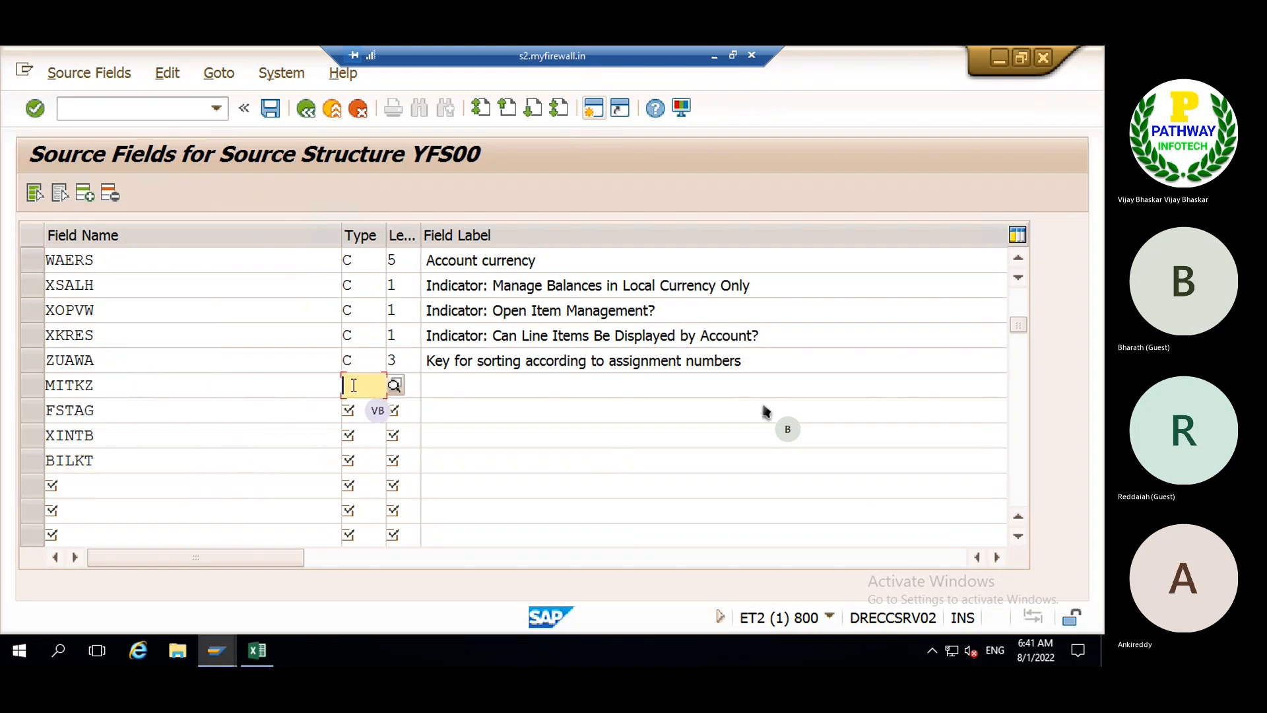
click(258, 652)
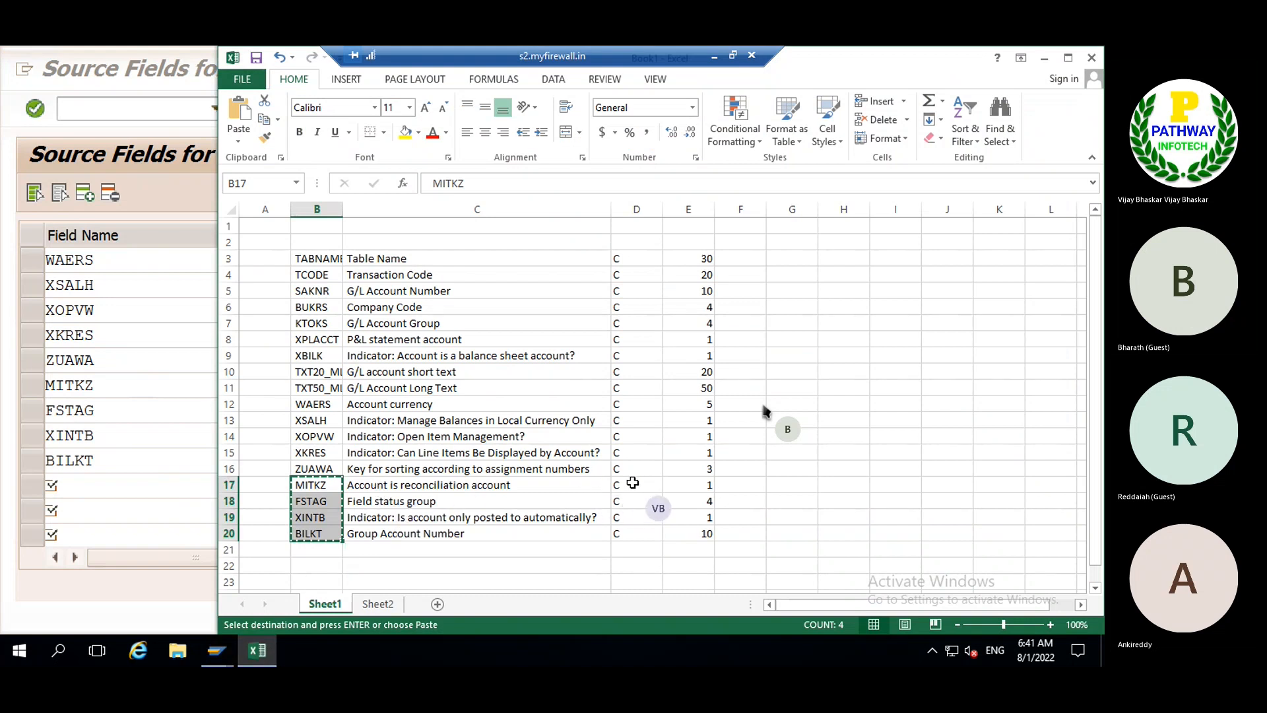
drag(613, 485, 713, 532)
key(ctrl+c)
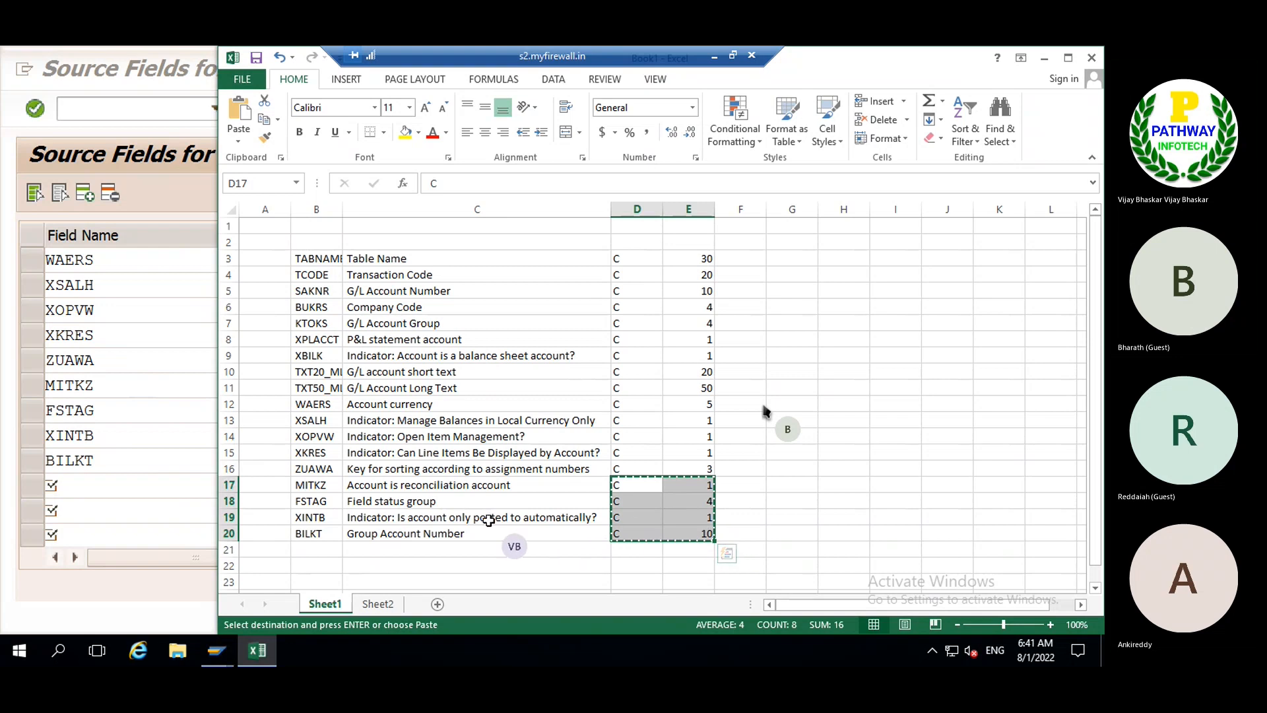
click(119, 409)
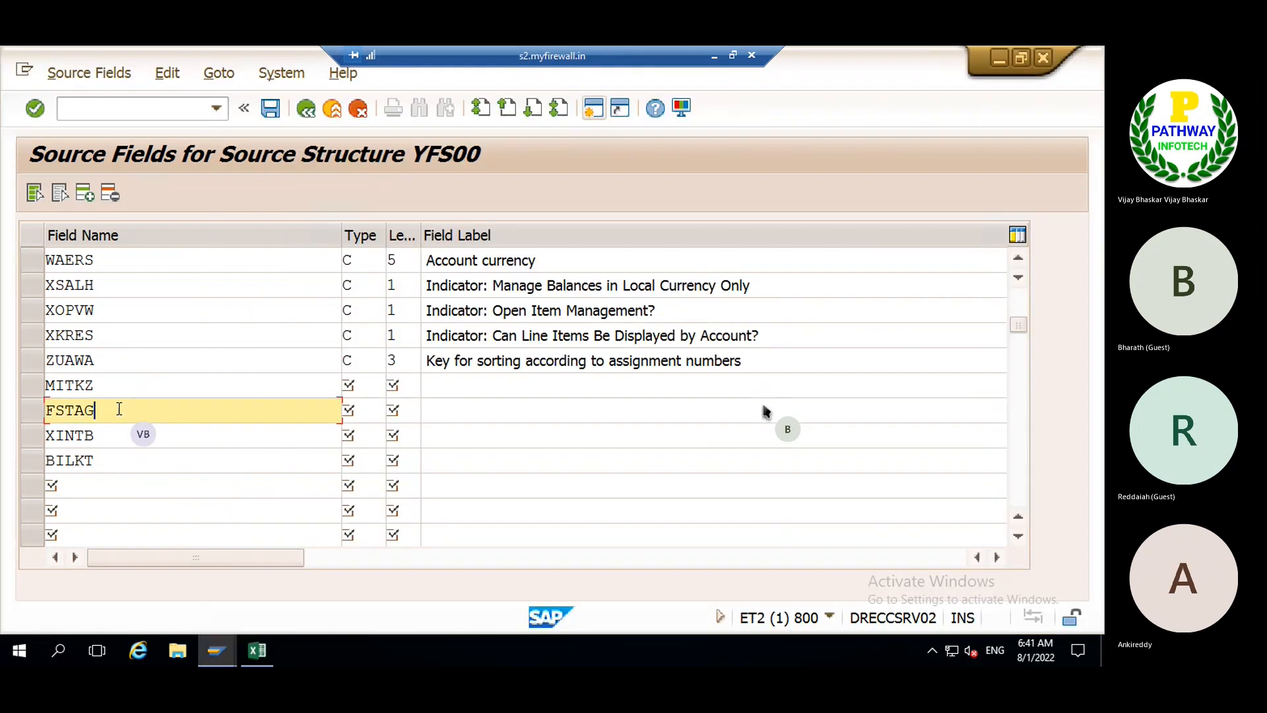
click(350, 386)
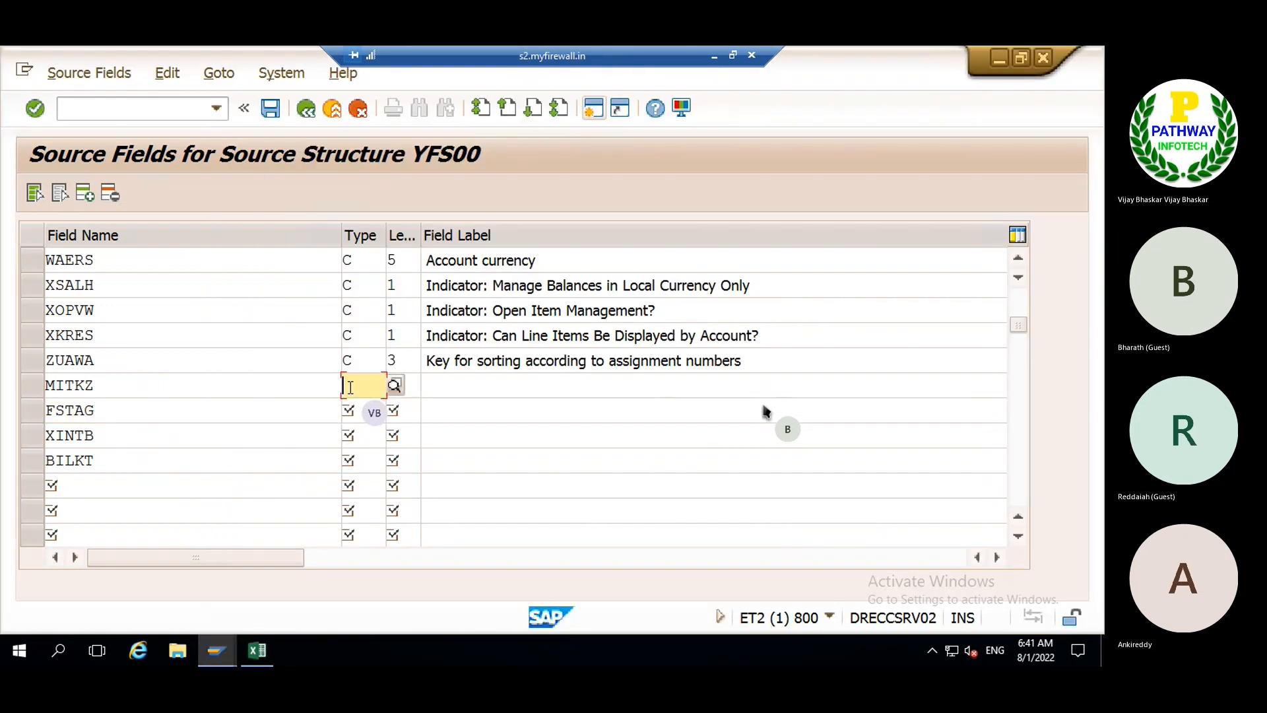
key(ctrl+v)
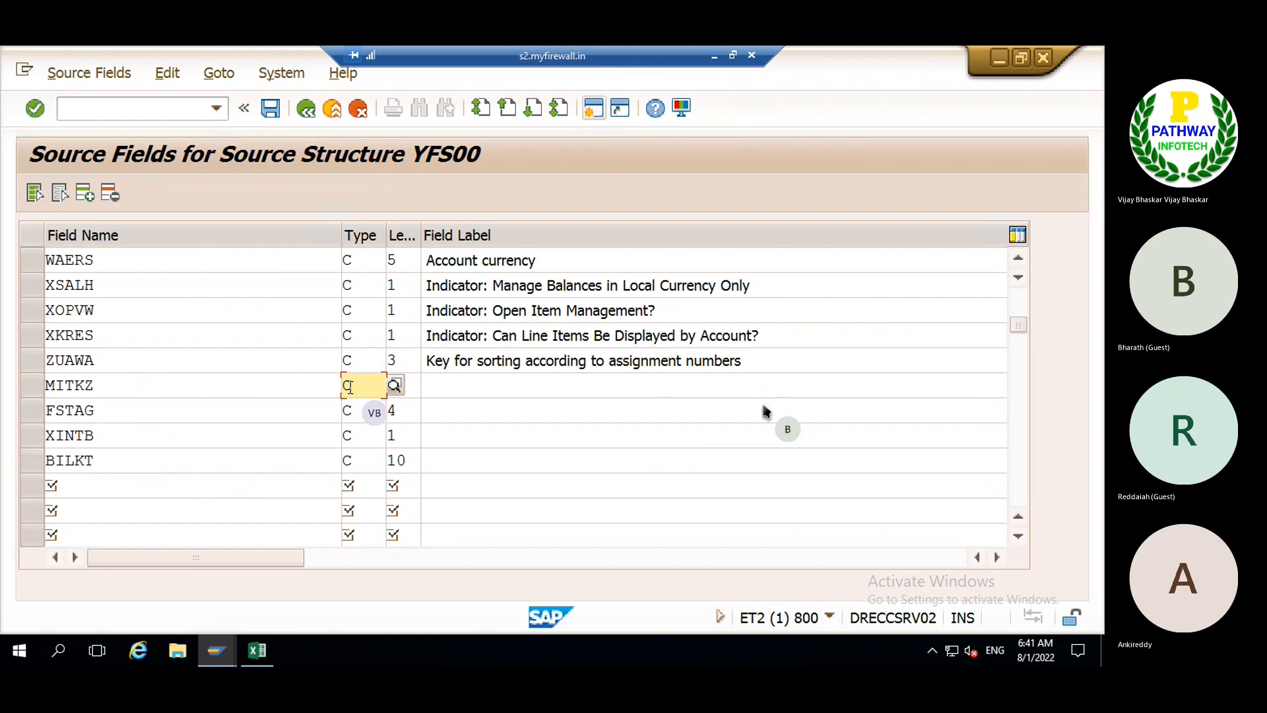
- Copy the field descriptions in C17:C20 of Sheet1 in Excel into the Field Label column in SAP, starting at MITKZ
click(446, 384)
click(256, 650)
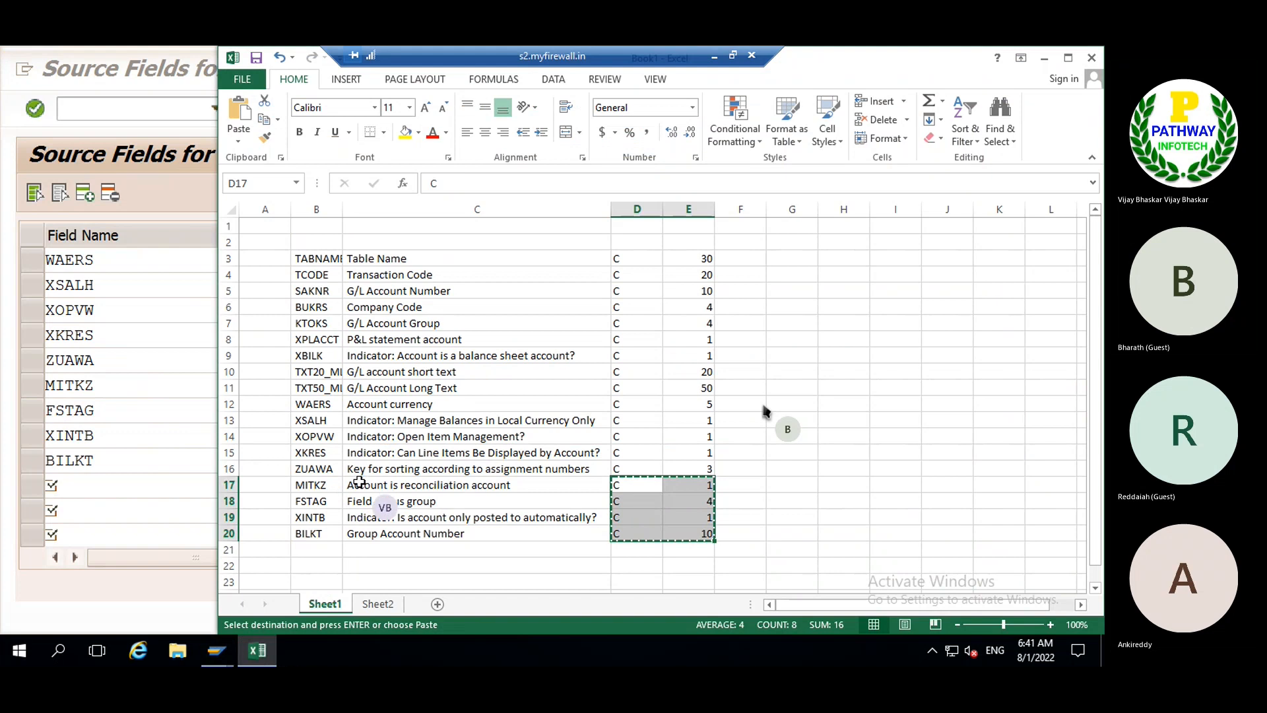
drag(359, 481, 366, 536)
key(ctrl+c)
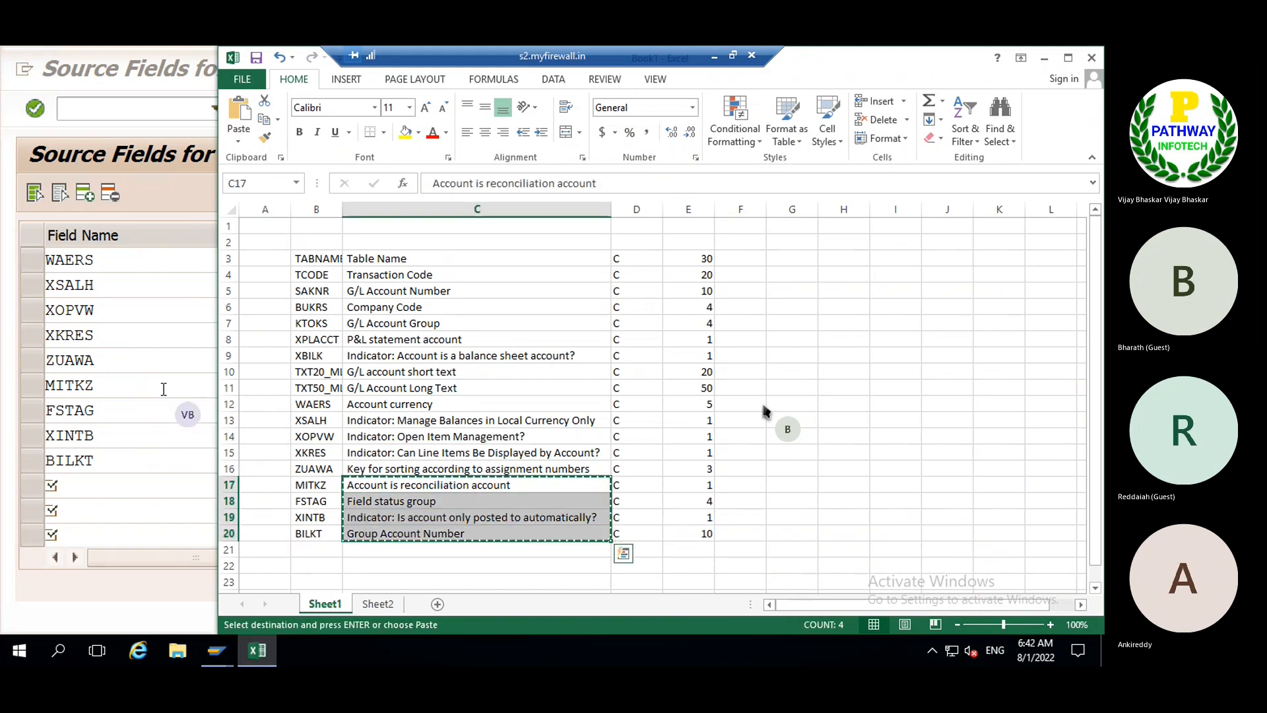
click(136, 412)
click(435, 387)
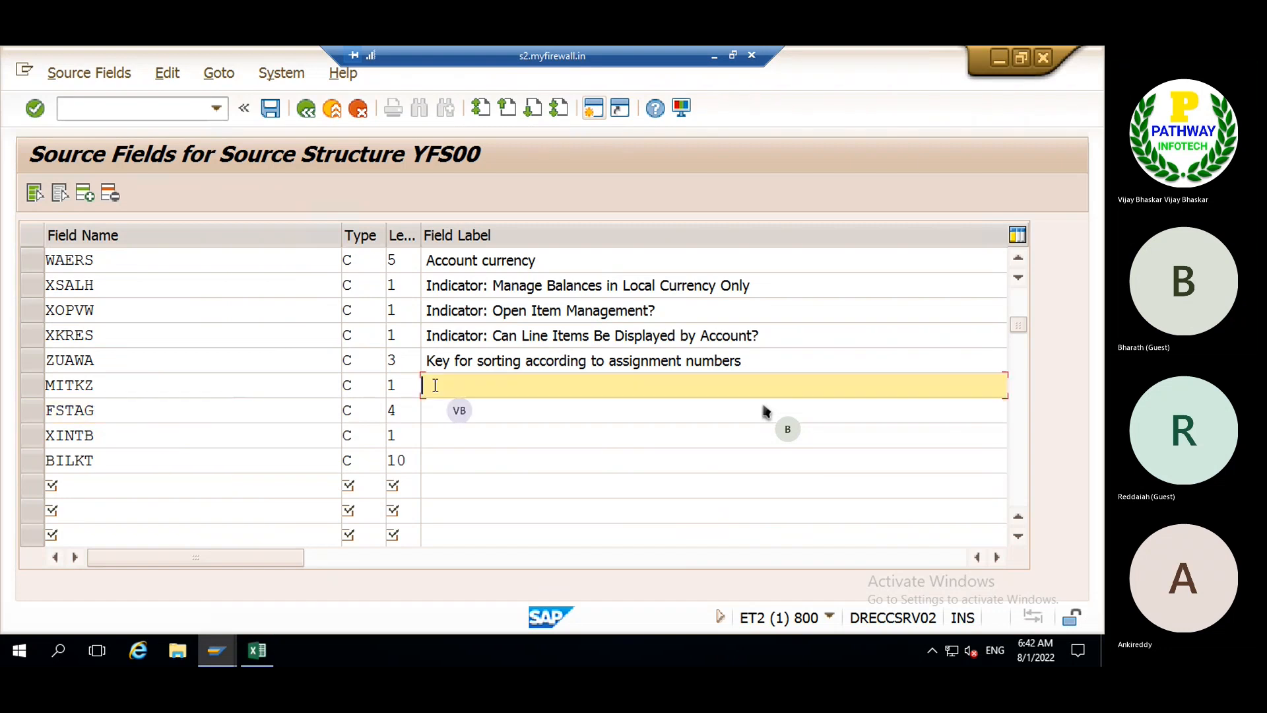
key(ctrl+v)
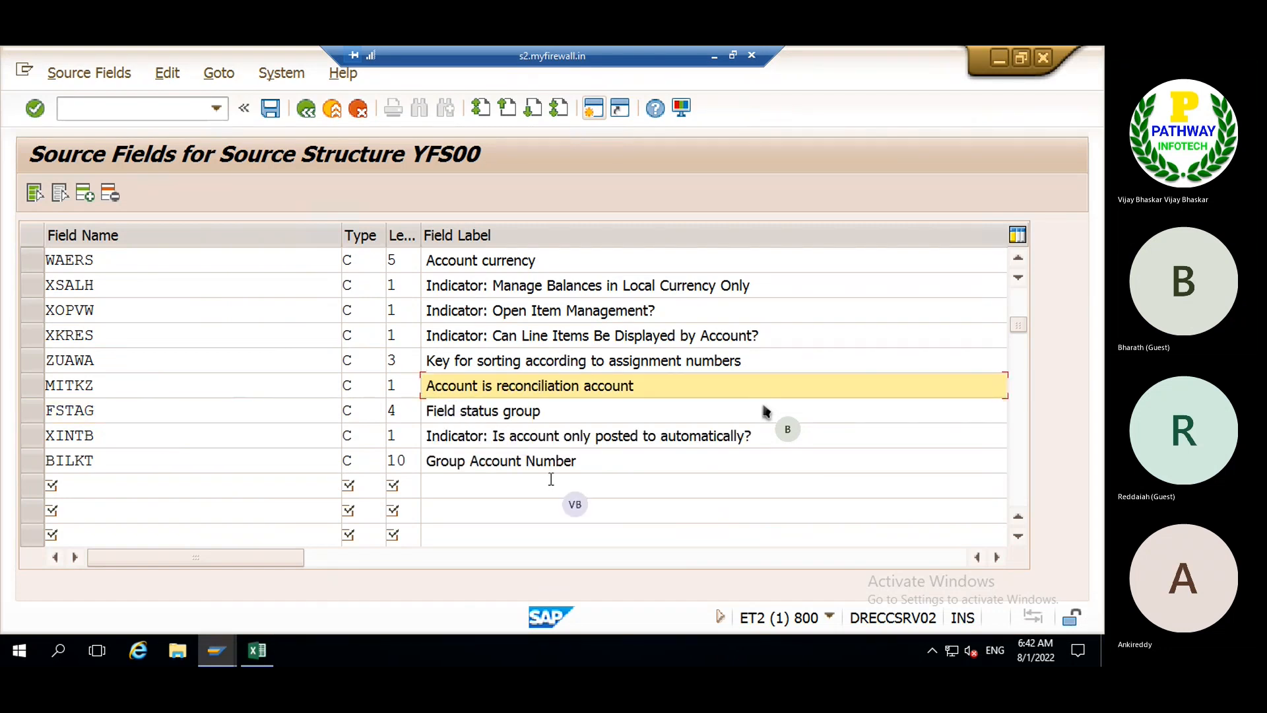
key(shift+Tab)
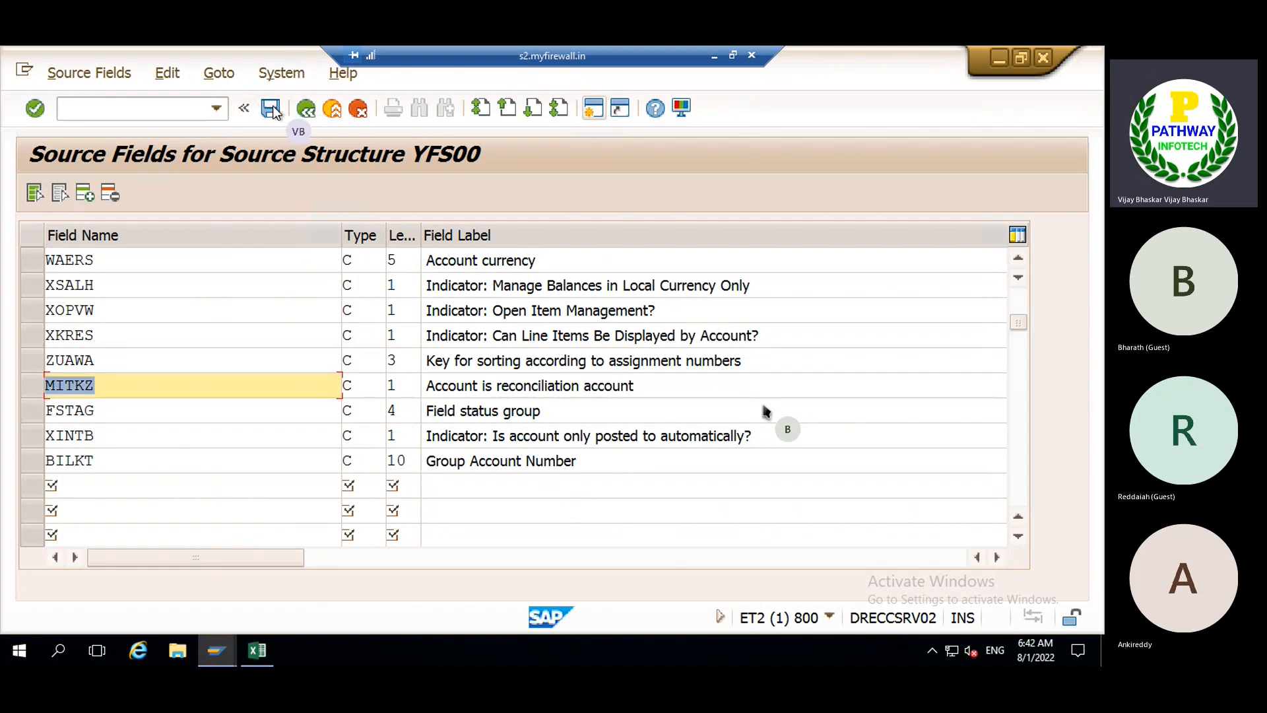
- Leave the YFS00 field table, save the source fields and return to the LSMW process step list
click(301, 114)
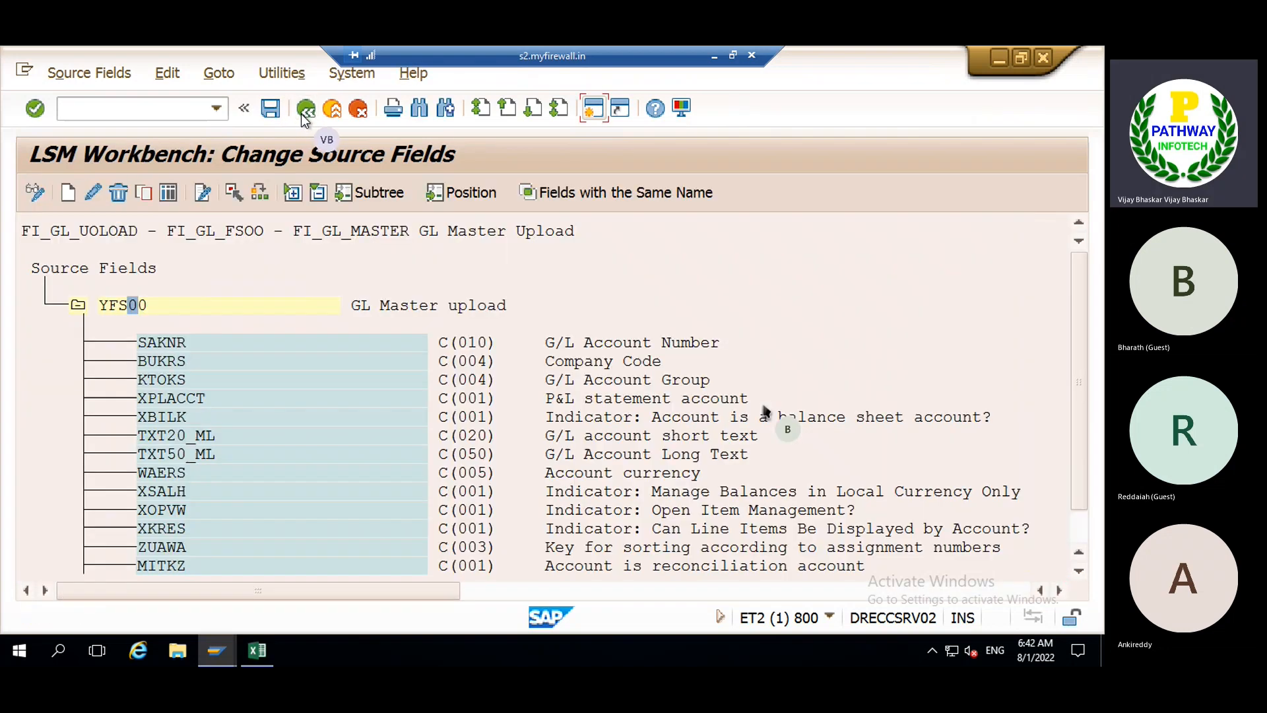
click(258, 110)
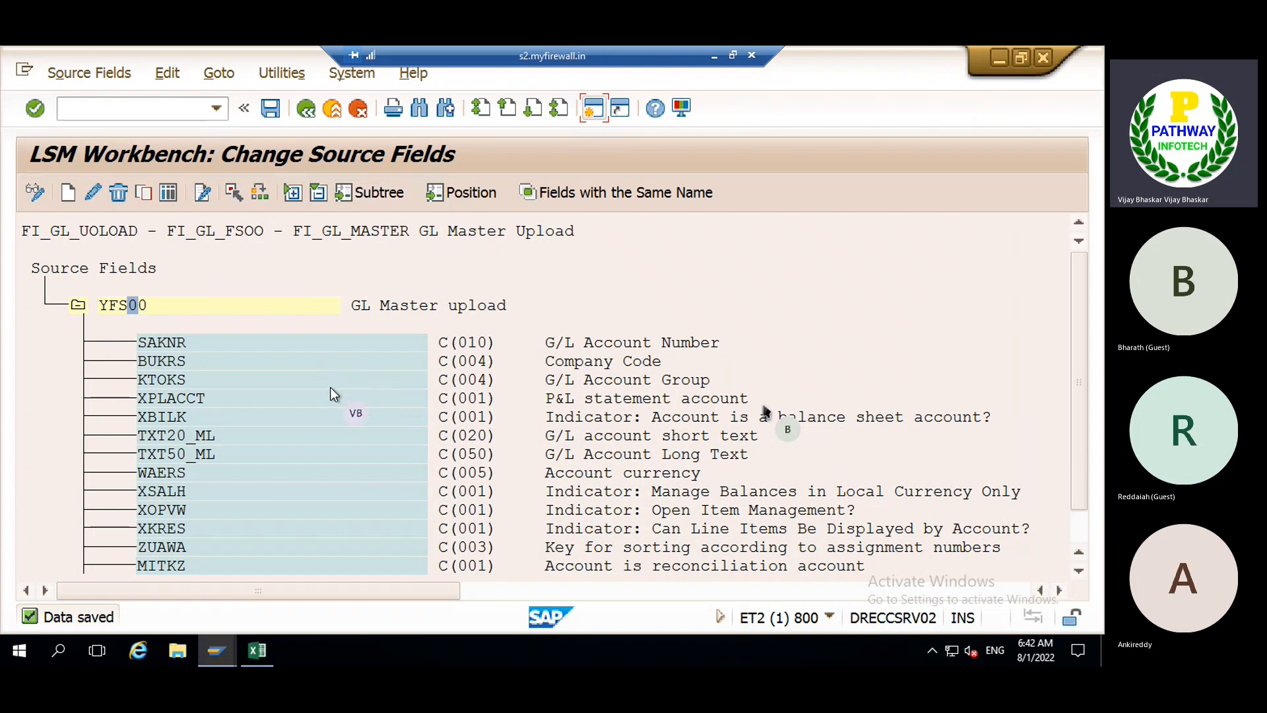
scroll(330, 388, down, 3)
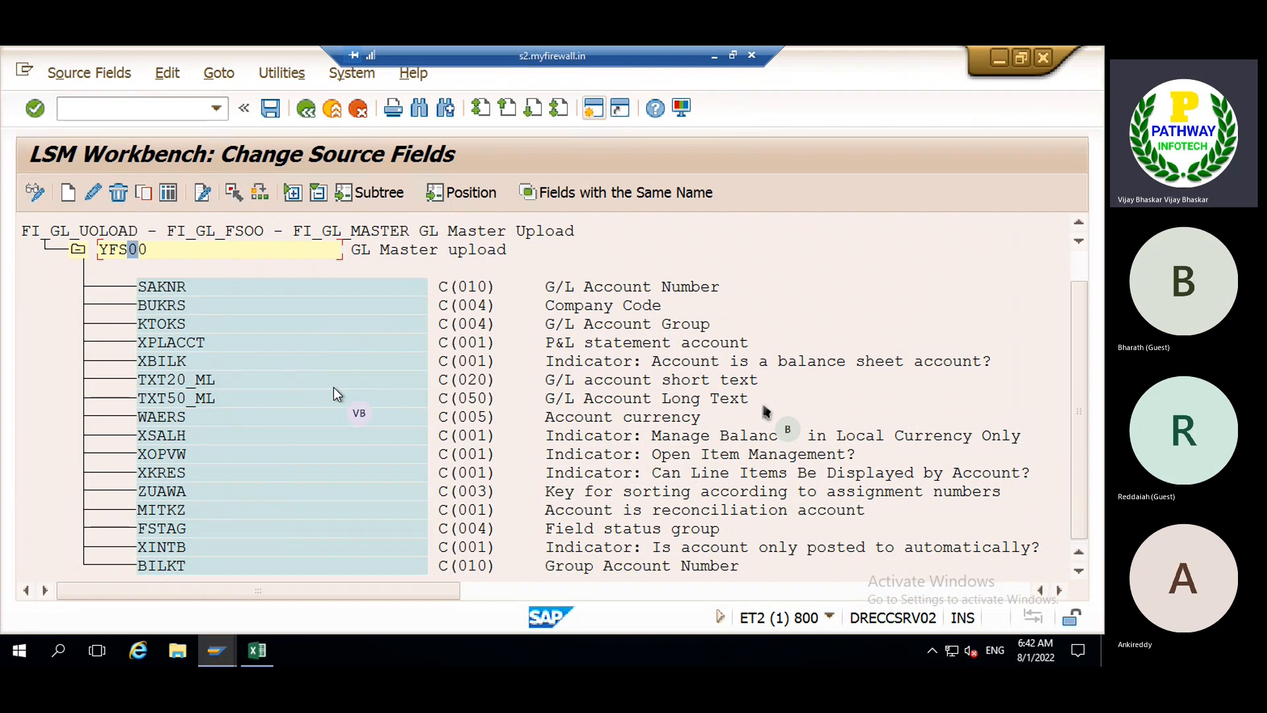
click(273, 111)
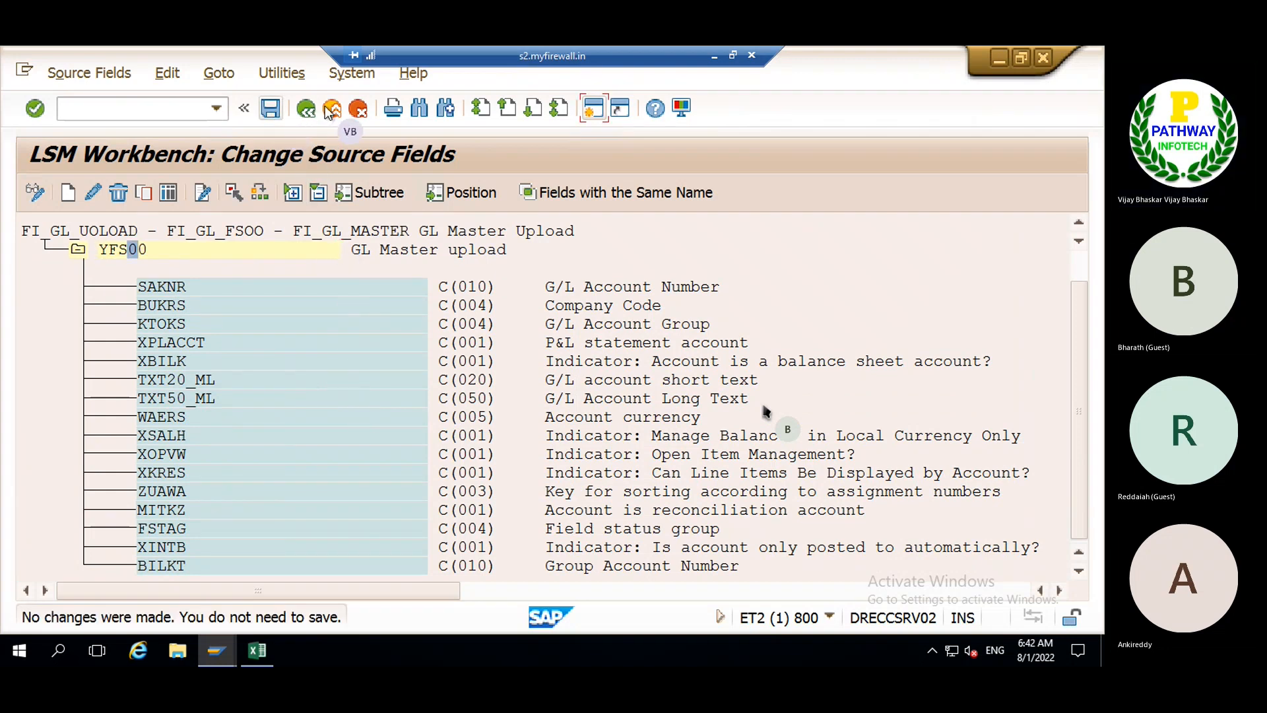
click(306, 111)
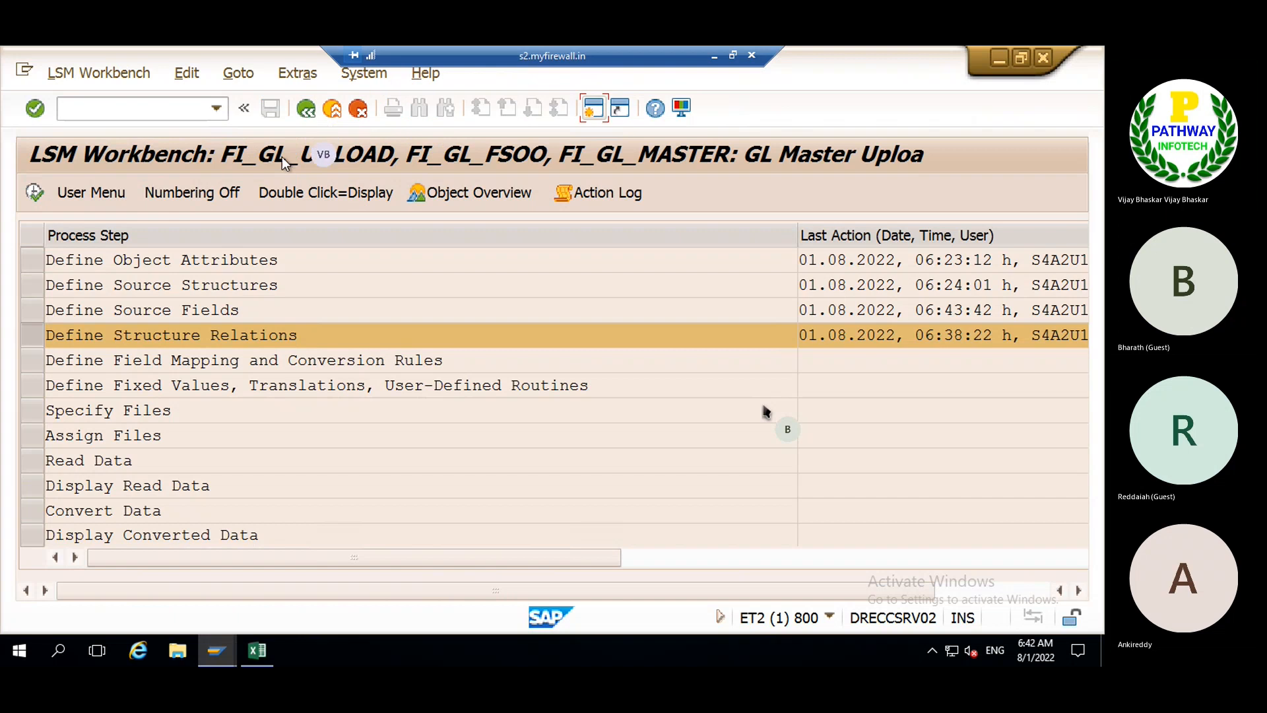
- Open Define Structure Relations in change mode, save the ZFS00 to YFS00 relationship and return to the process steps
click(31, 191)
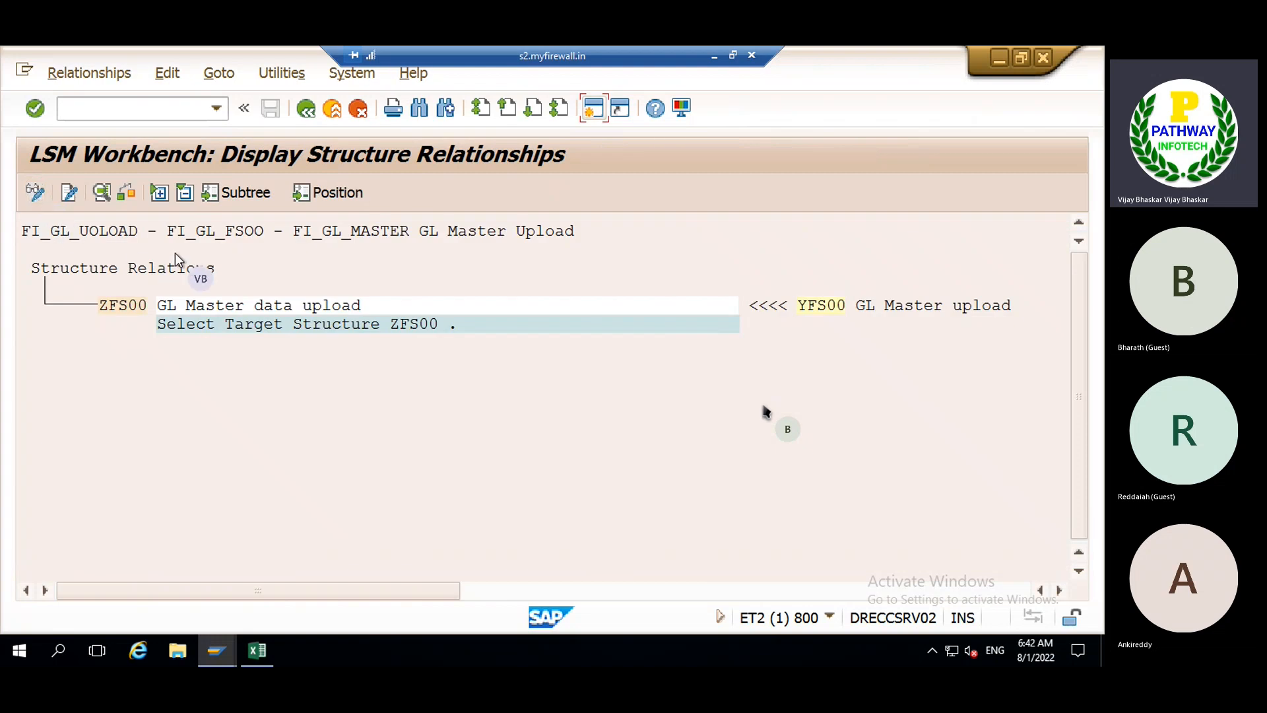
click(31, 196)
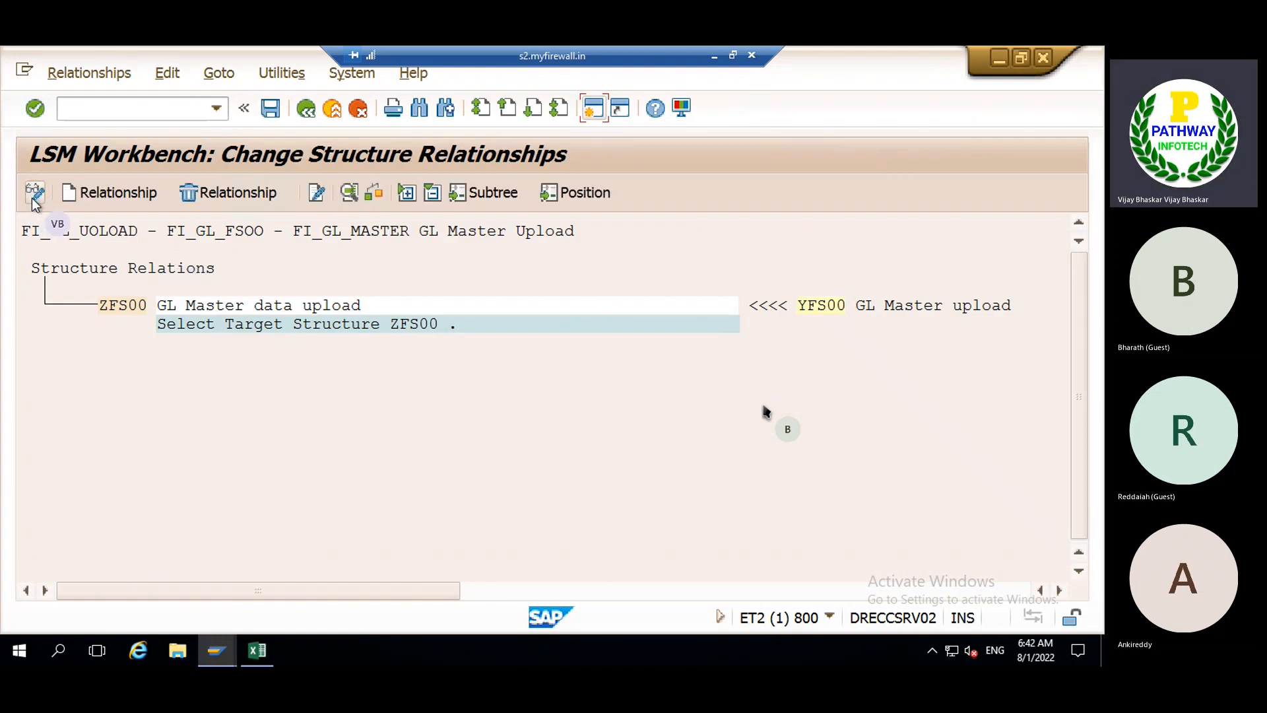
click(270, 114)
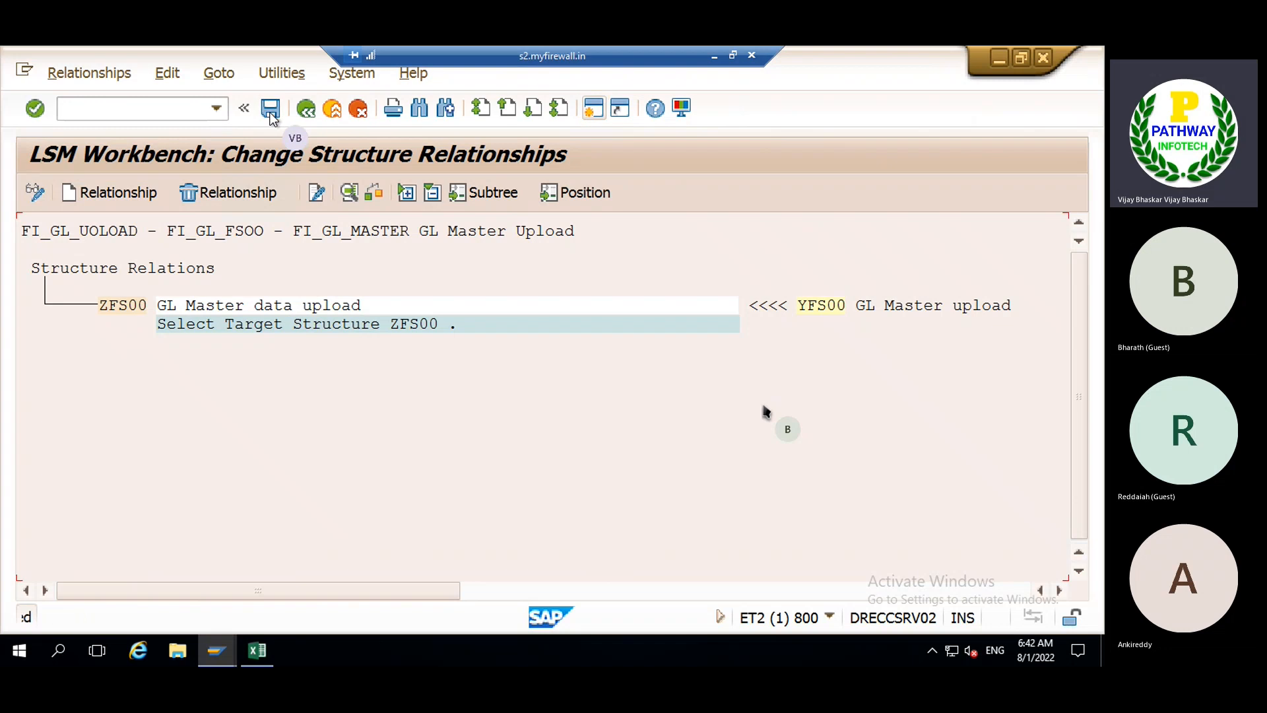
click(306, 110)
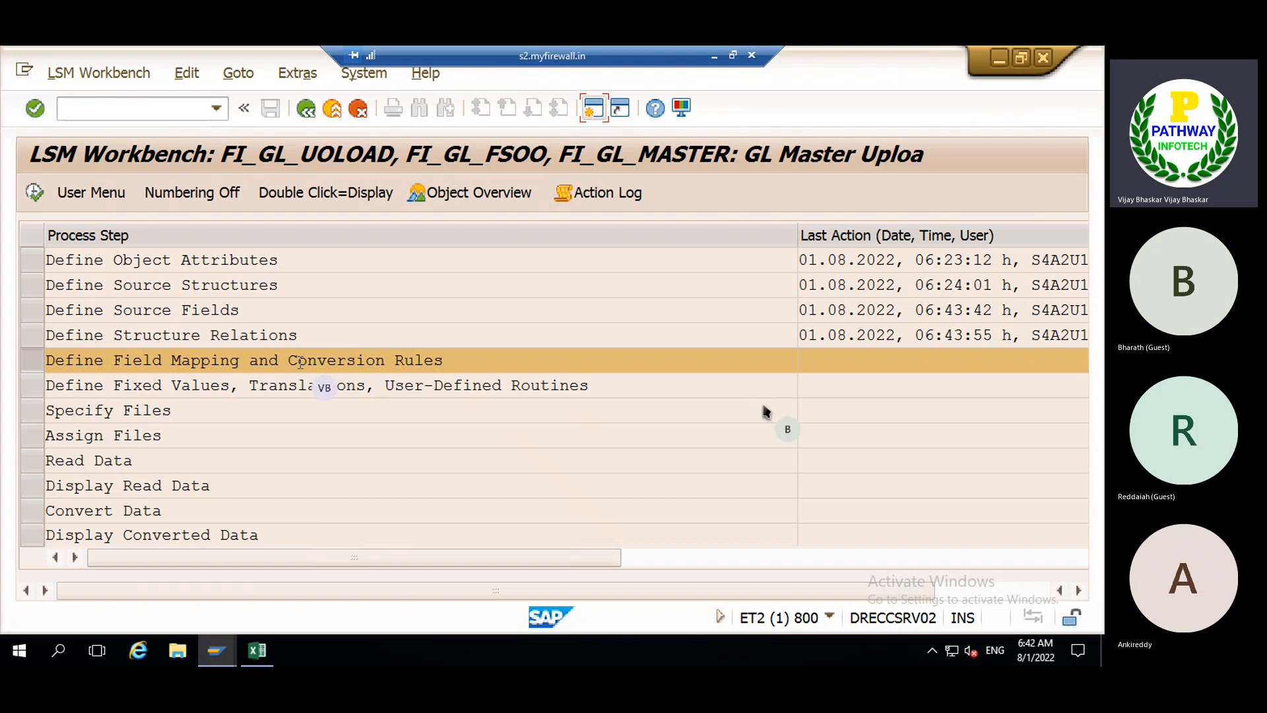
- Open Define Field Mapping and Conversion Rules in change mode and start Auto-Field Mapping for all target fields with the default settings
click(35, 194)
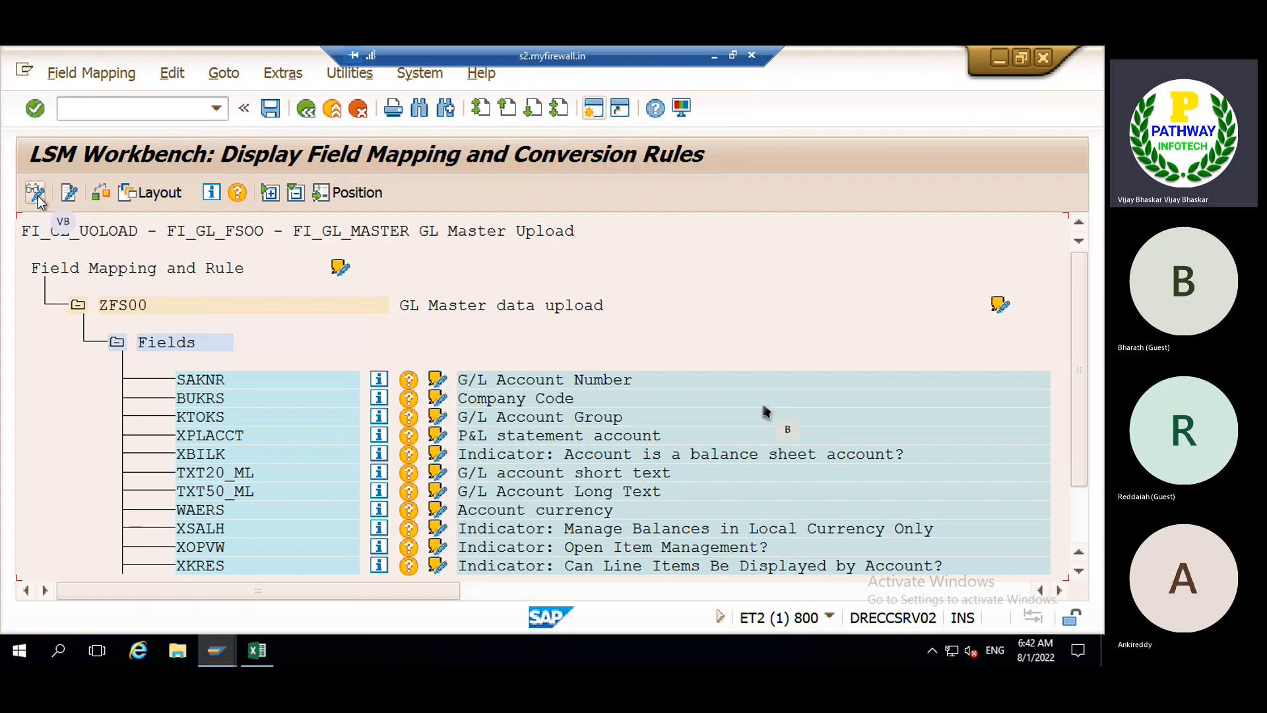
click(37, 197)
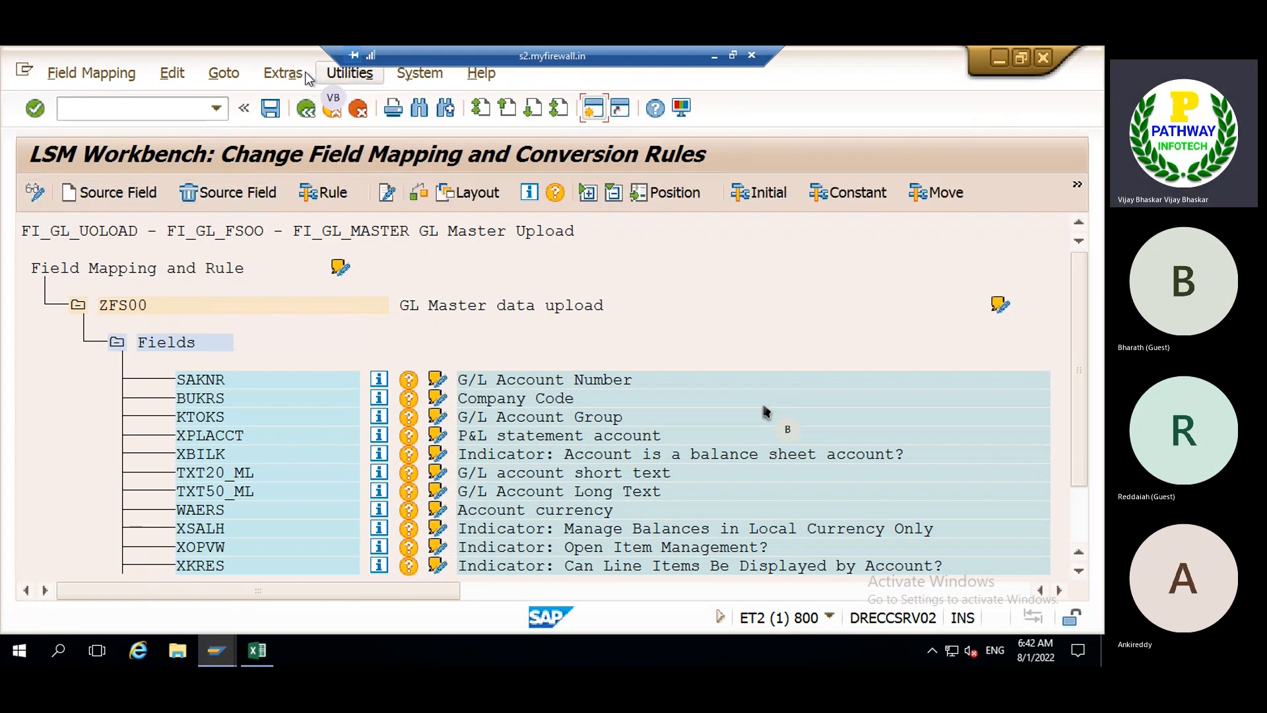
click(341, 73)
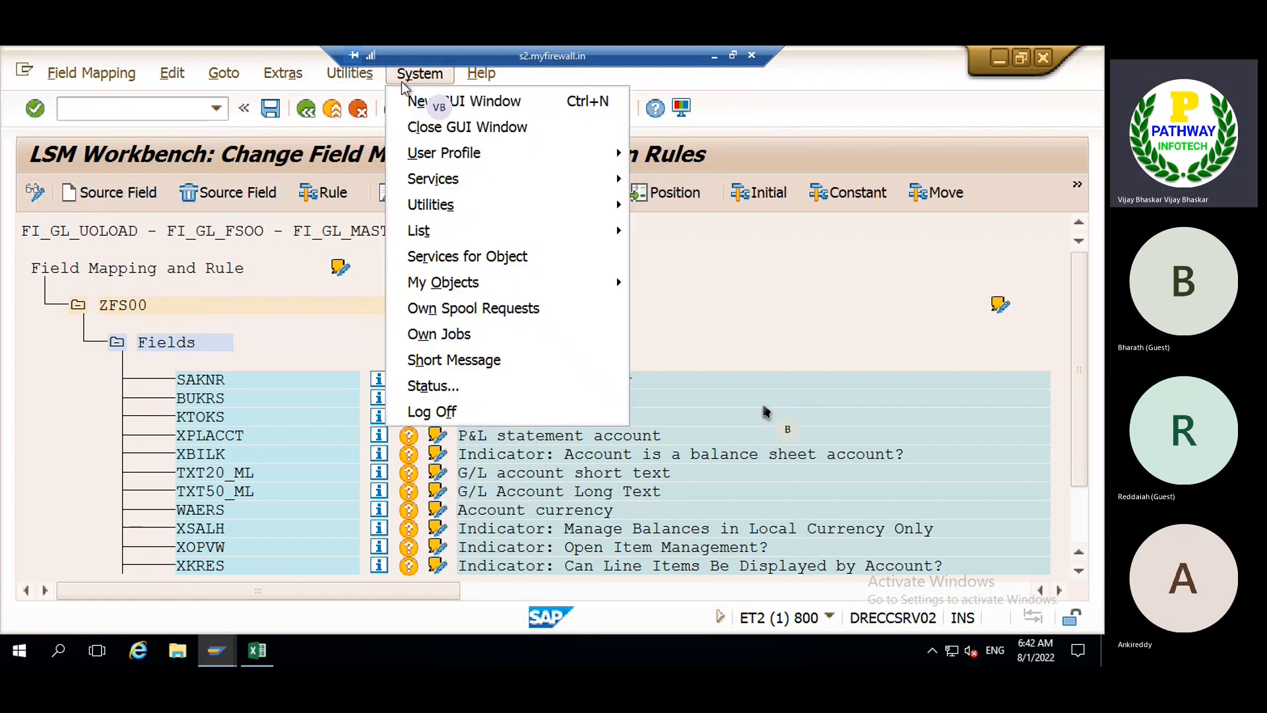
mouse_move(287, 78)
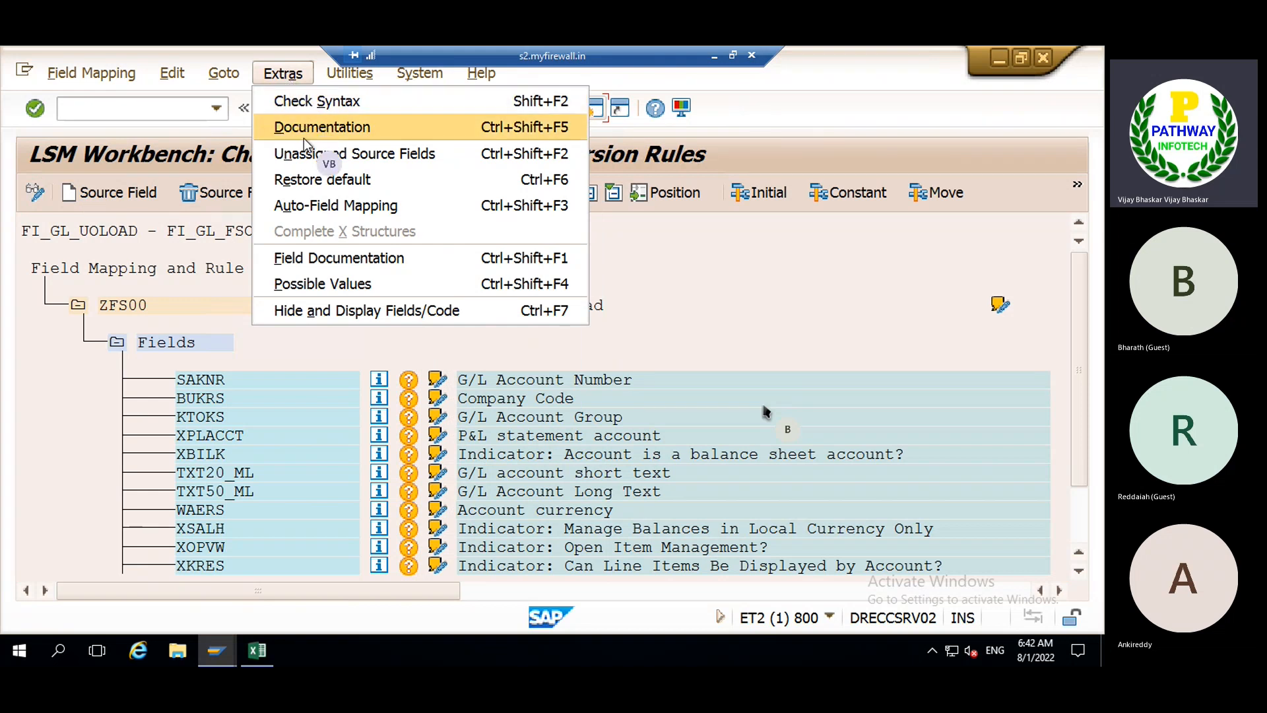
click(323, 206)
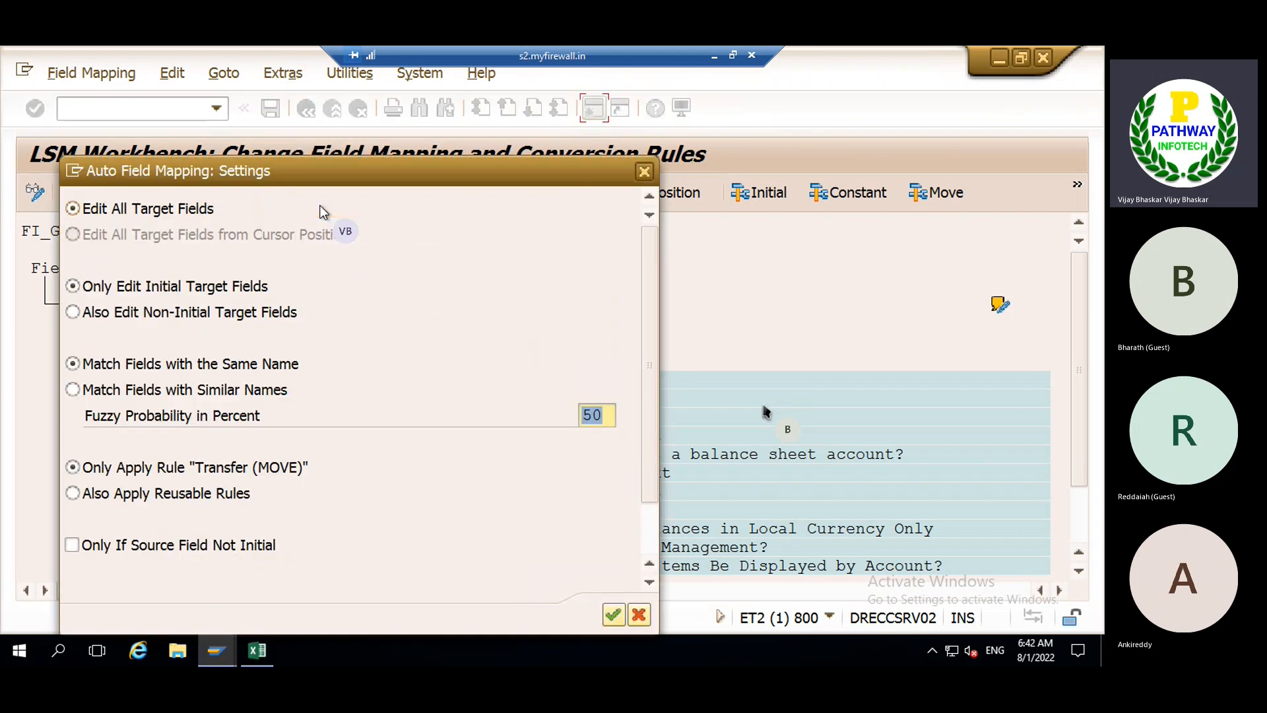
key(Return)
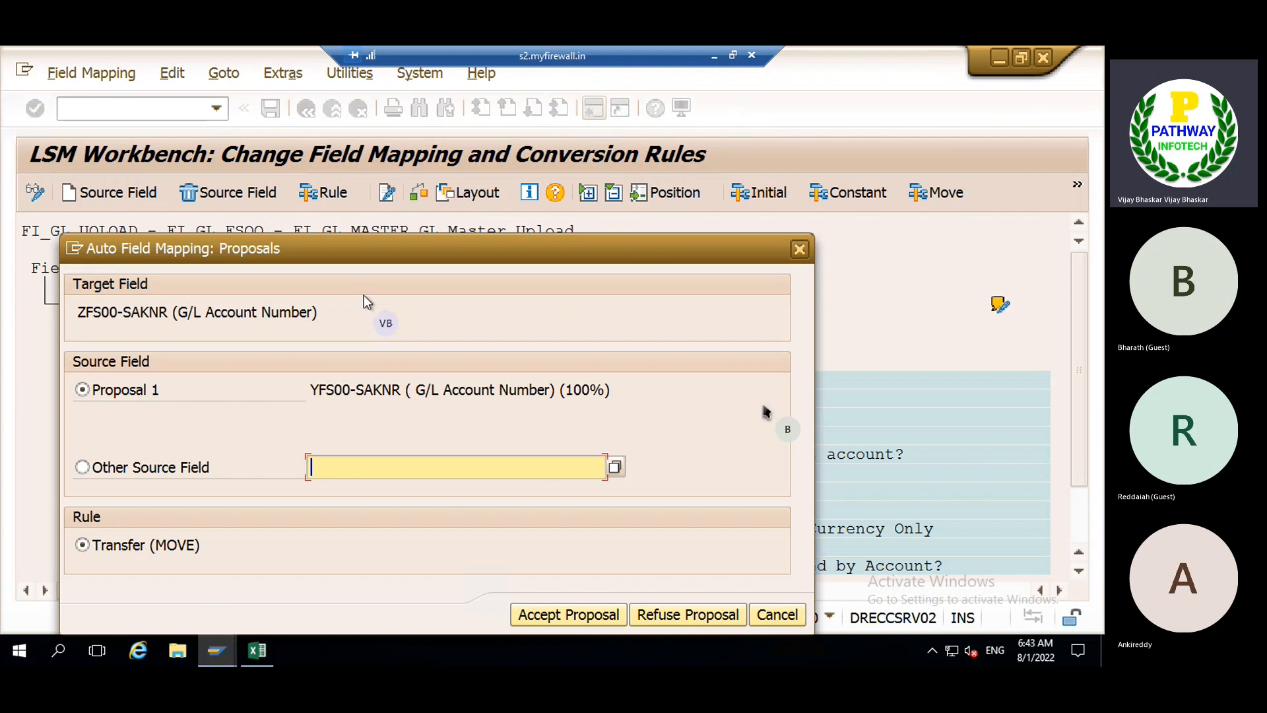
drag(394, 243, 386, 189)
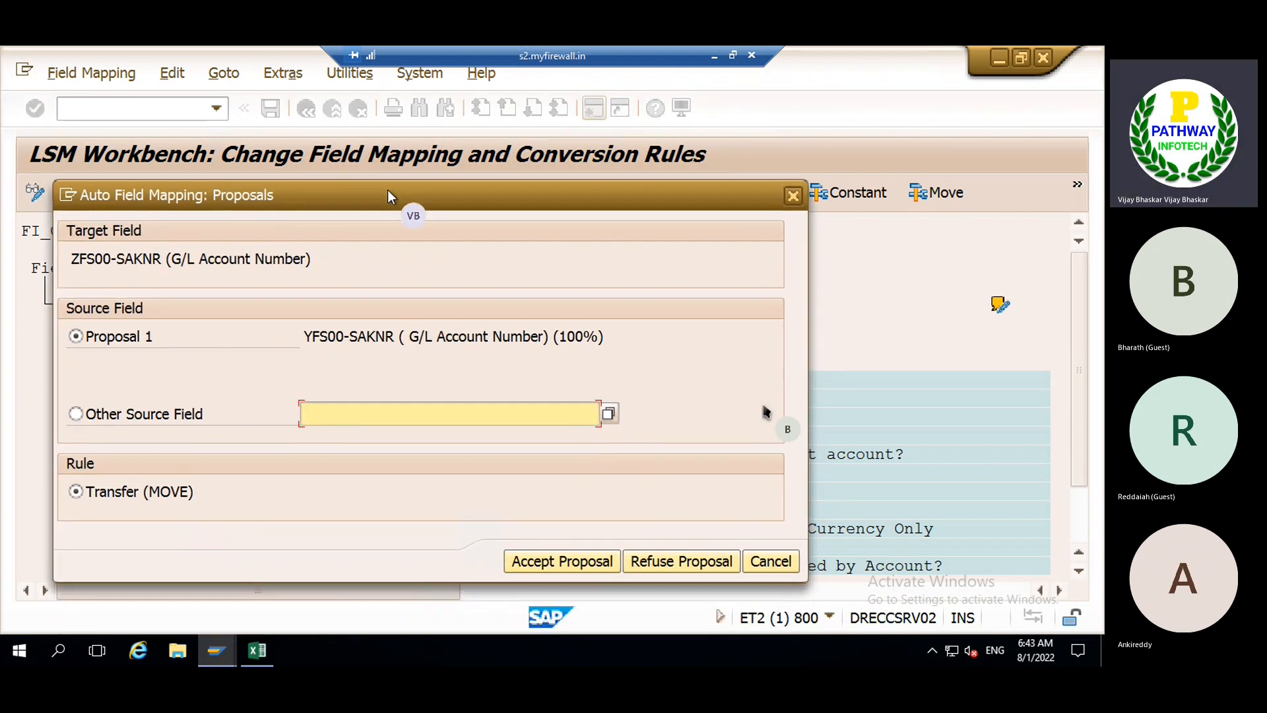
- Accept the proposed YFS00 source field with the Transfer (MOVE) rule for every ZFS00 target field, and save the field mapping
key(Return)
key(Return)
key(Return)
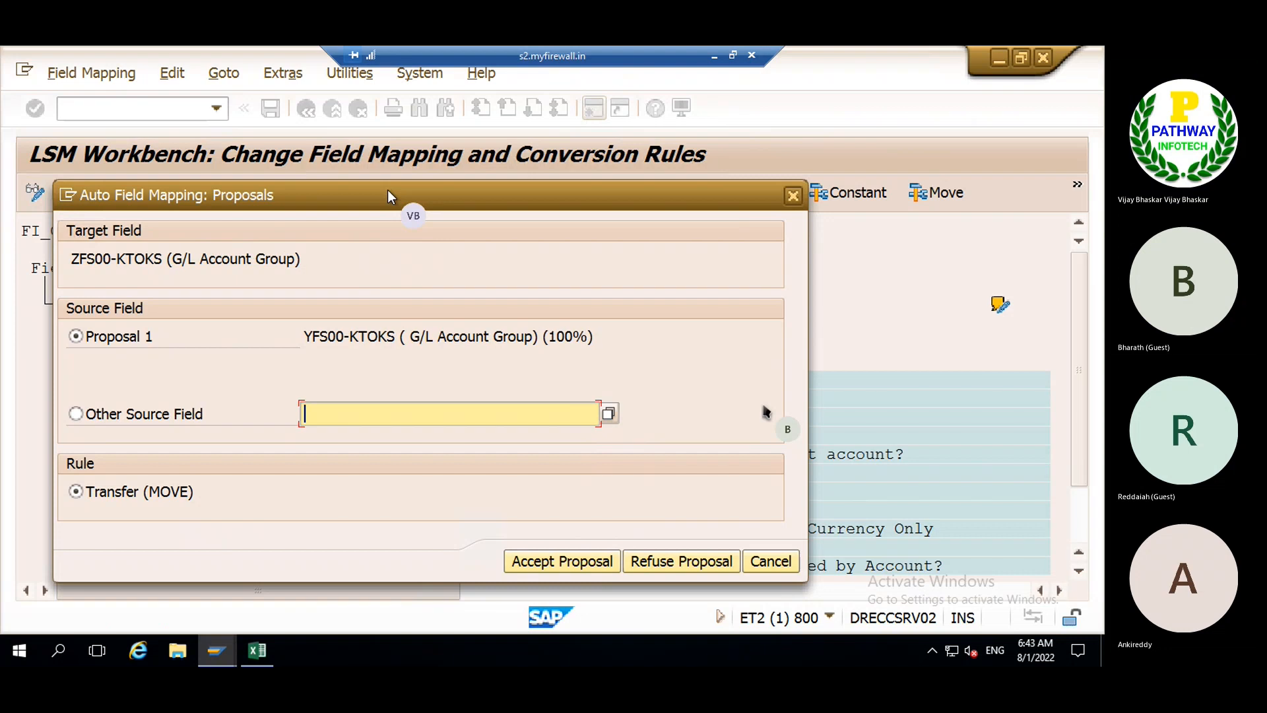
key(Return)
key(Return)
key(Return)
key(Return)
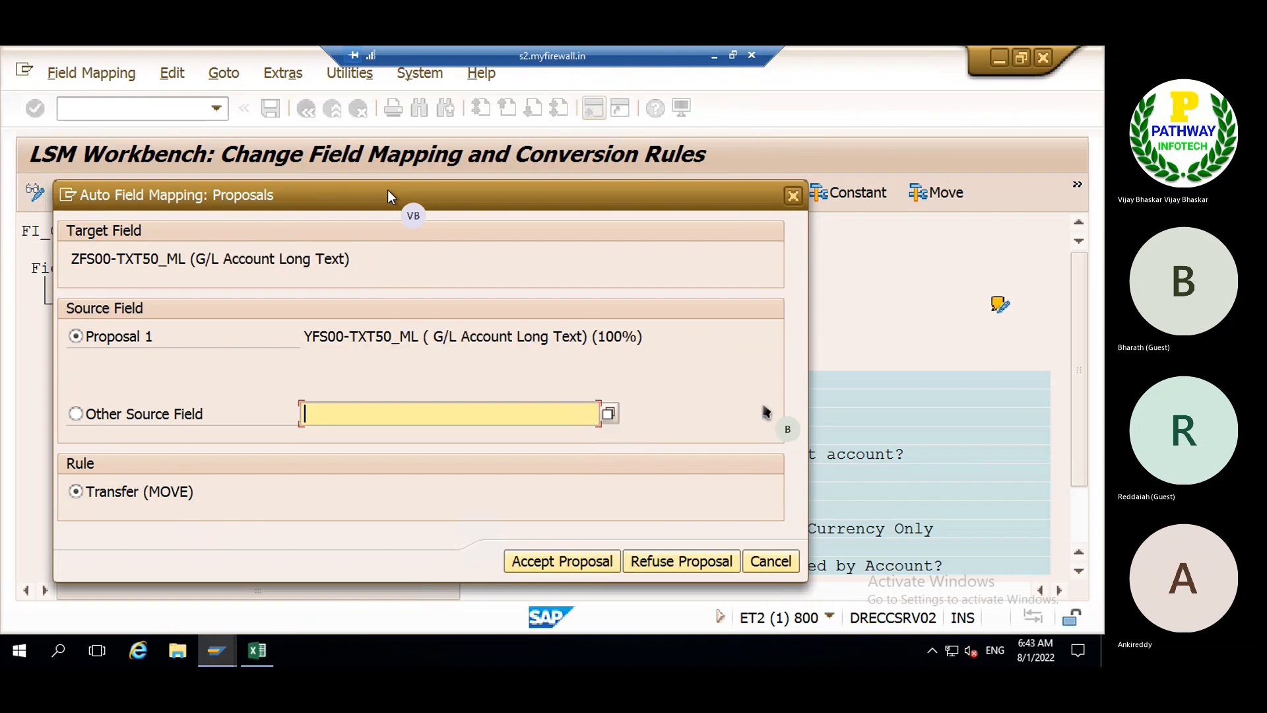
key(Return)
key(Return)
key(Return)
key(Return)
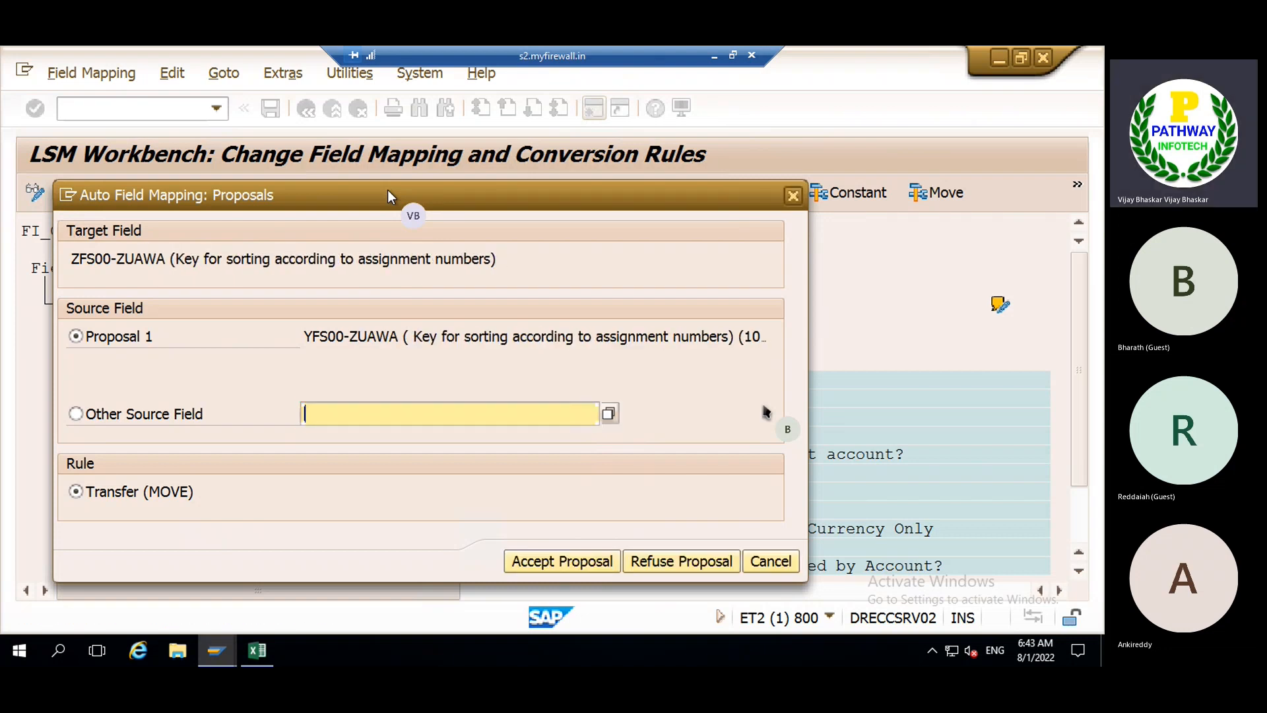
key(Return)
key(Return)
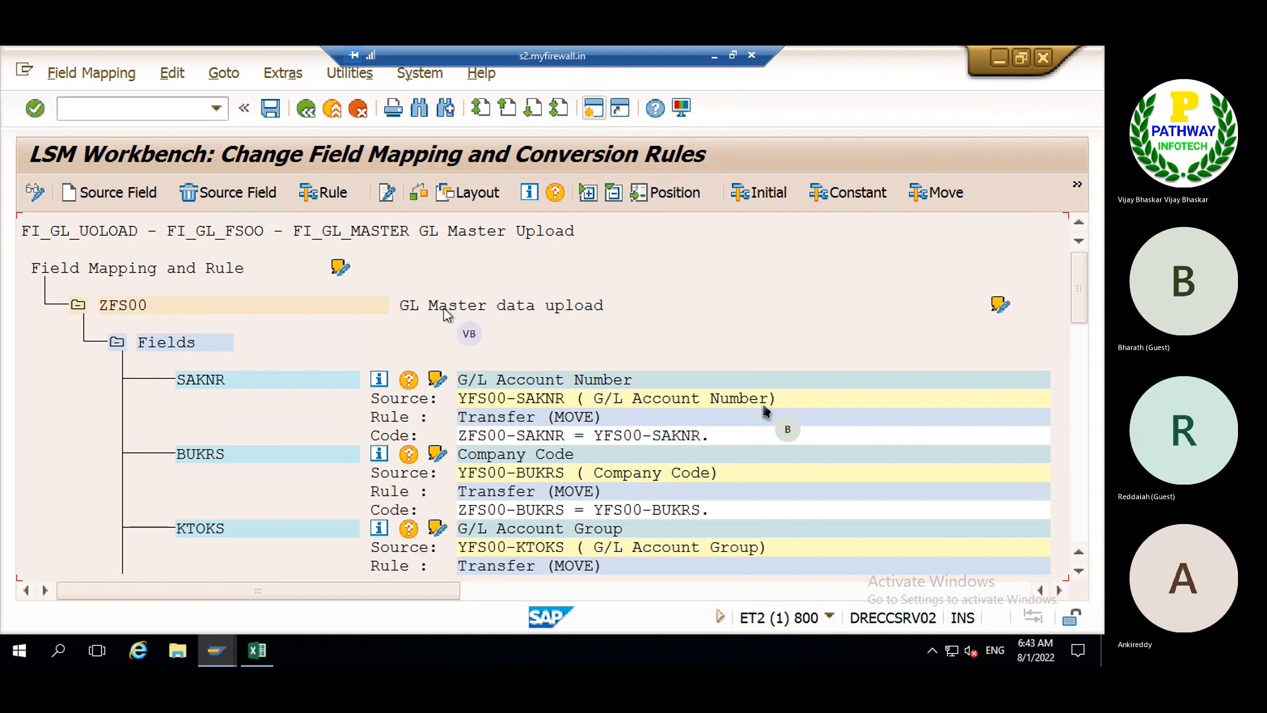
click(274, 112)
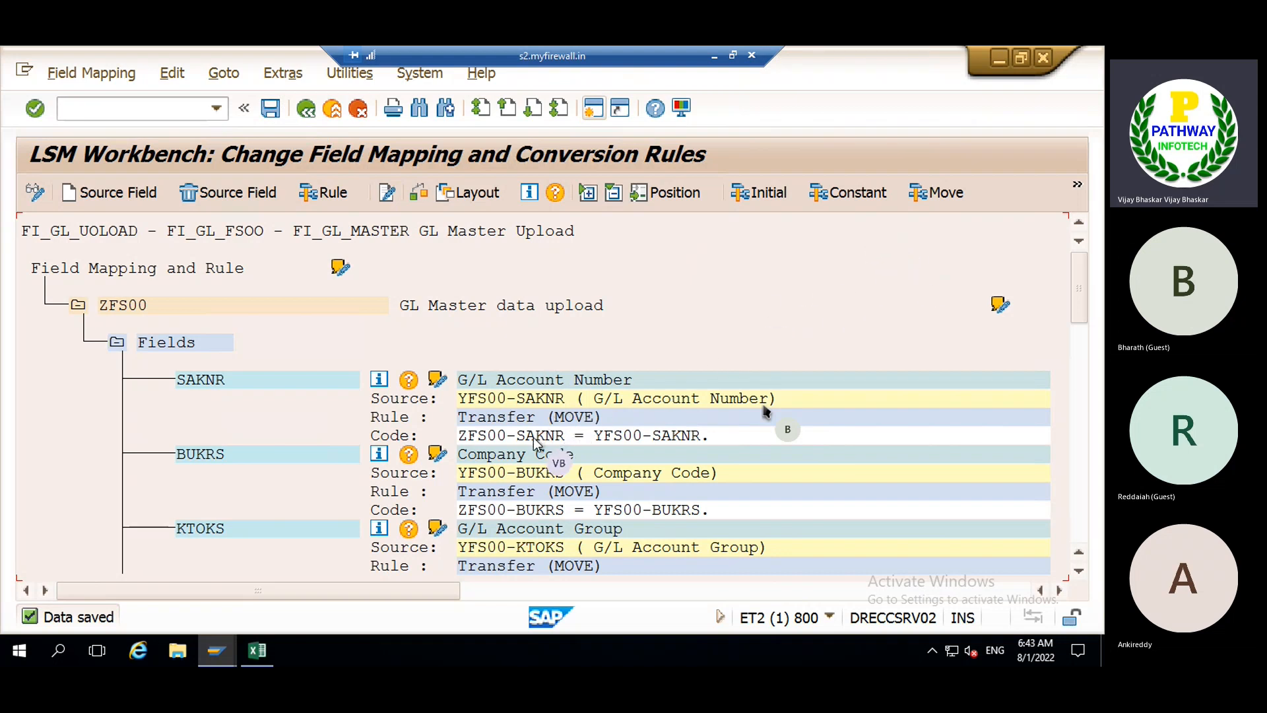
- Leave the field mapping, look at Define Fixed Values, Translations, User-Defined Routines, and return to the process step list
click(542, 400)
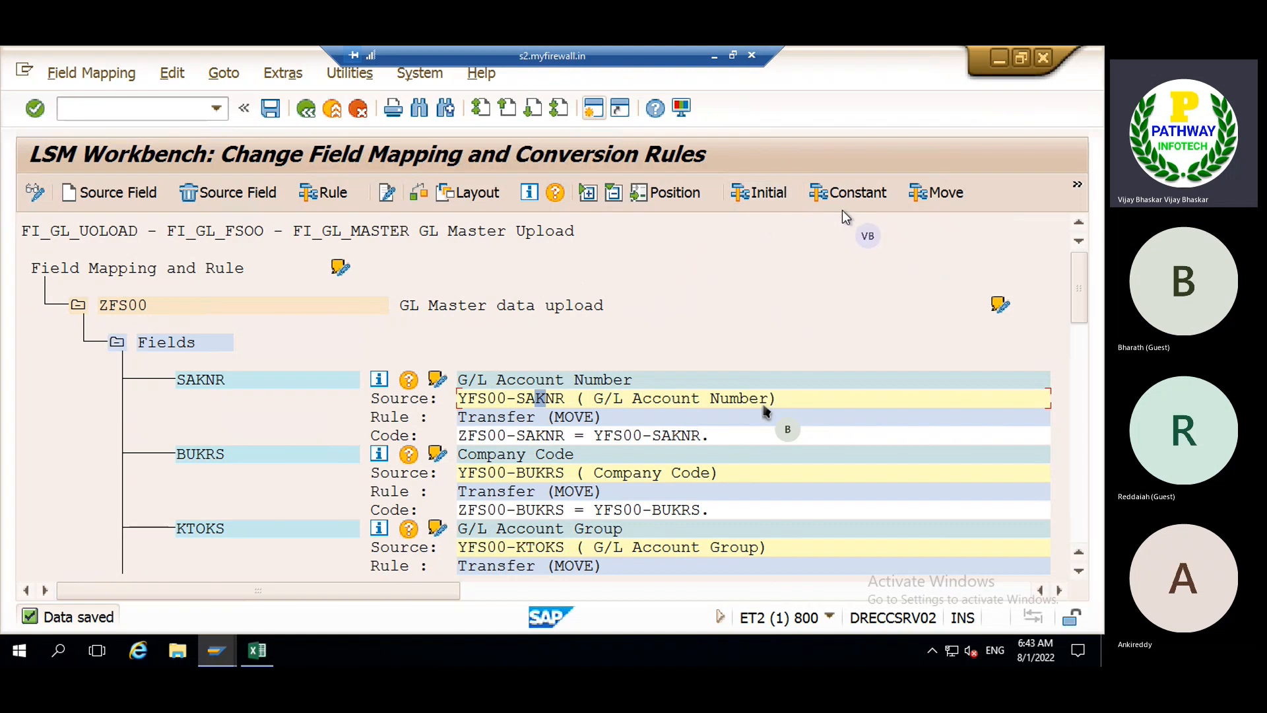
click(305, 114)
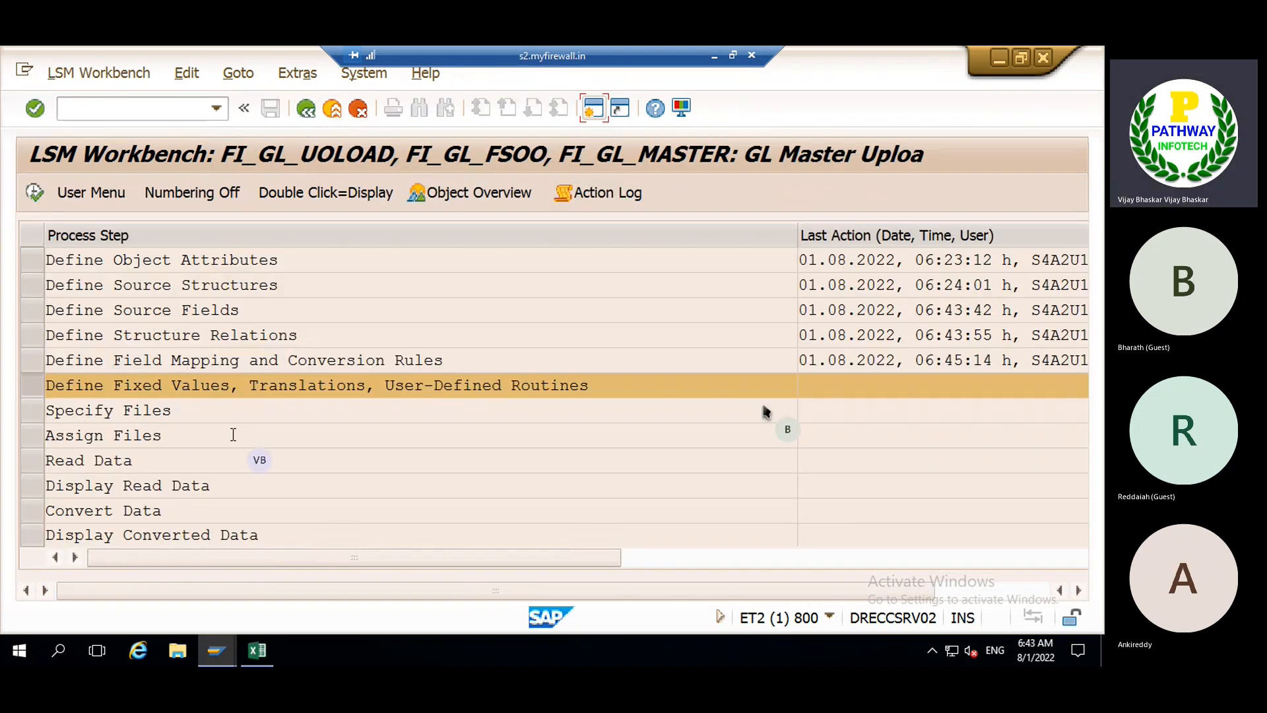
click(36, 193)
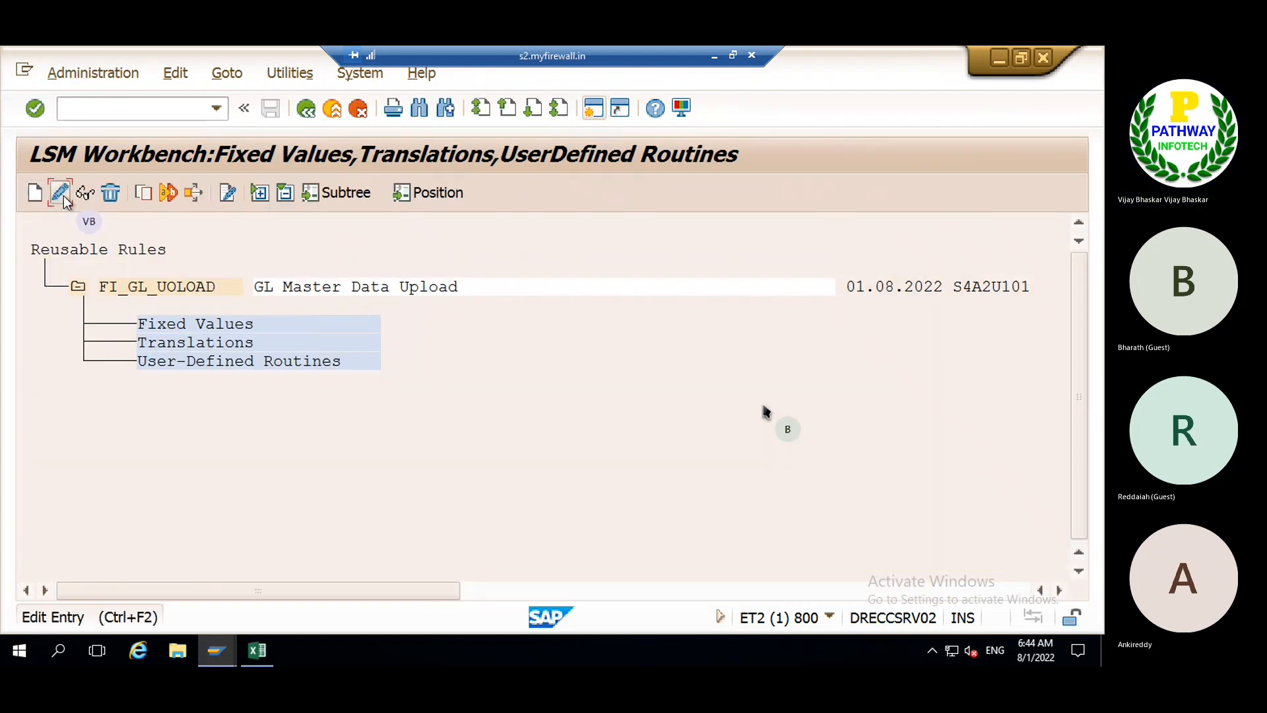
click(63, 195)
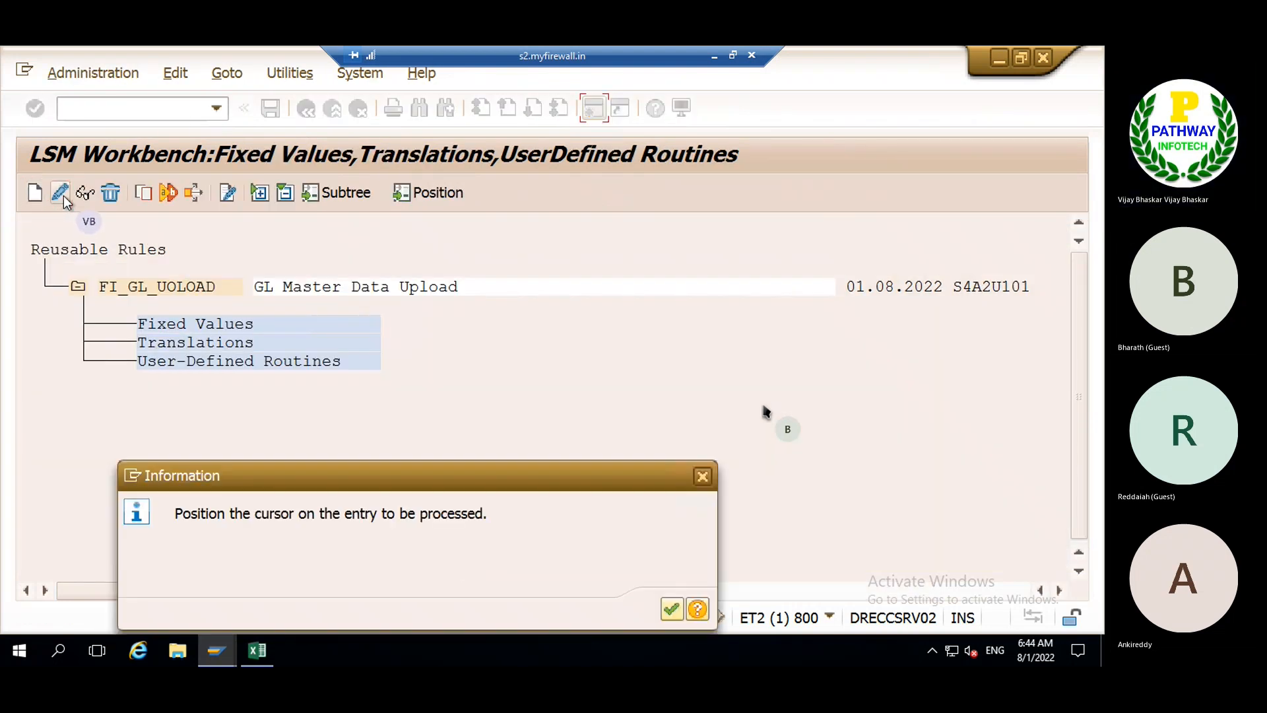
click(675, 604)
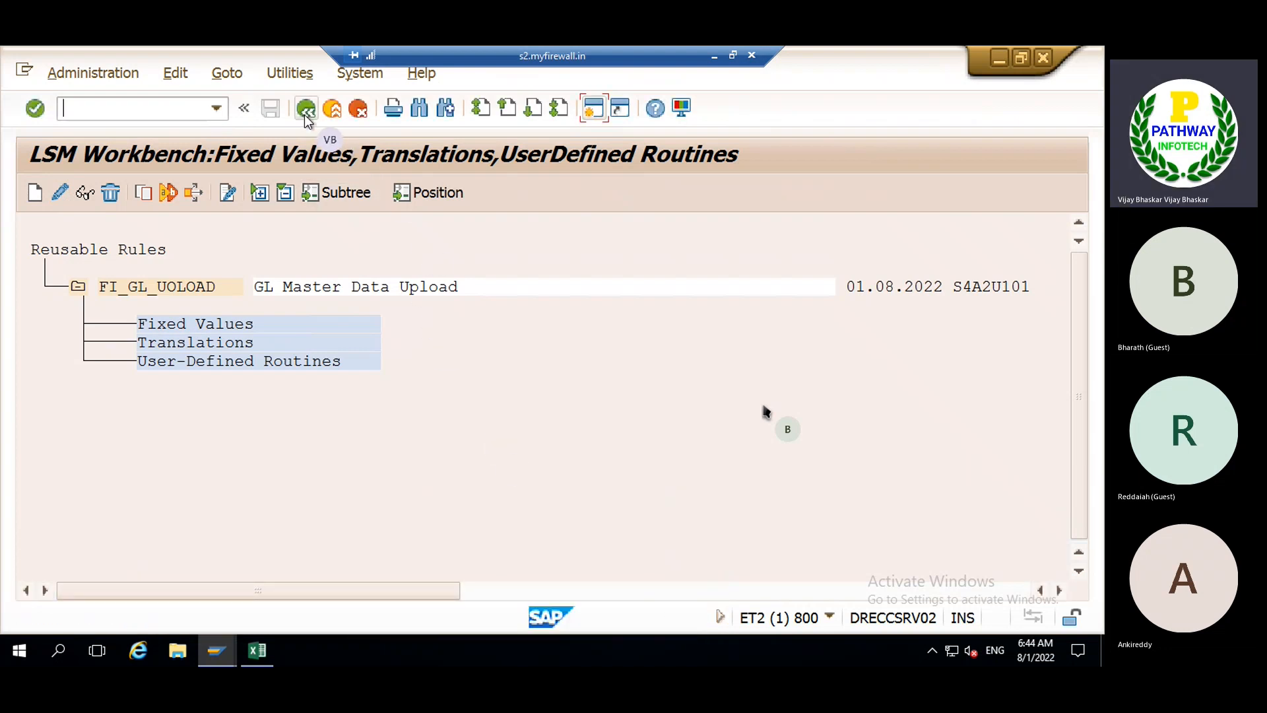
click(305, 111)
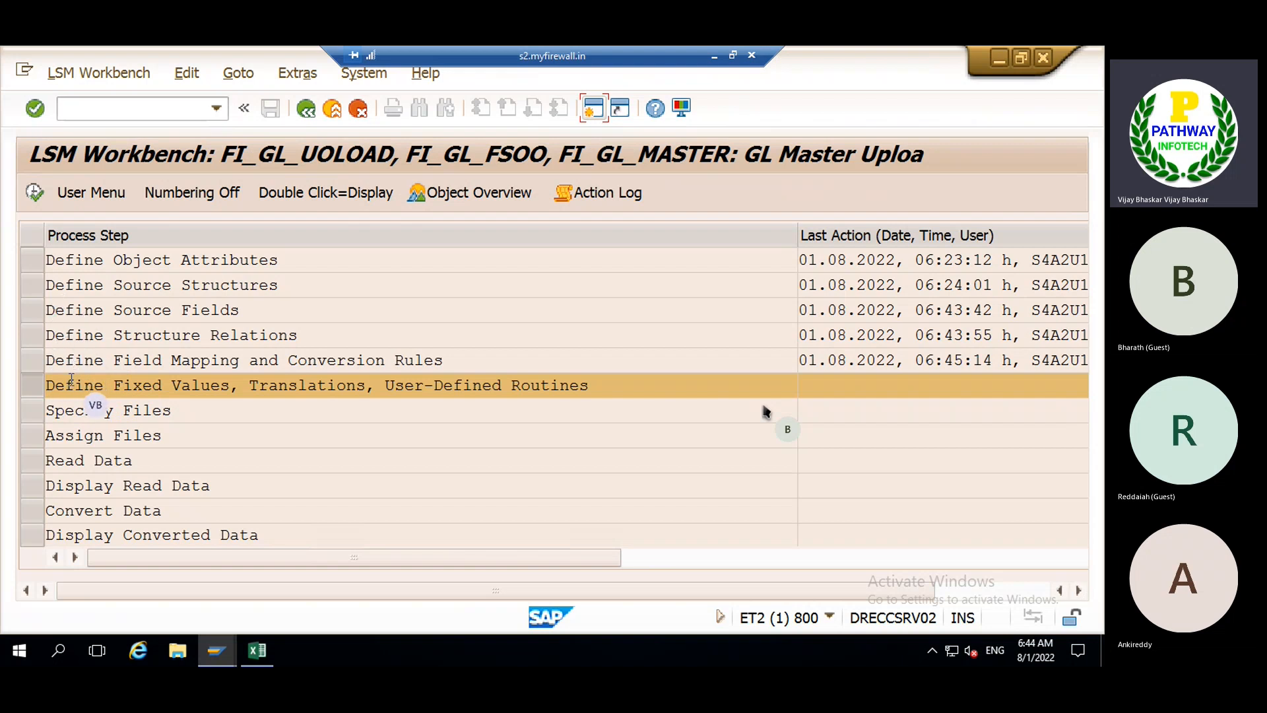
- Open the Specify Files process step and switch it to change mode
click(30, 414)
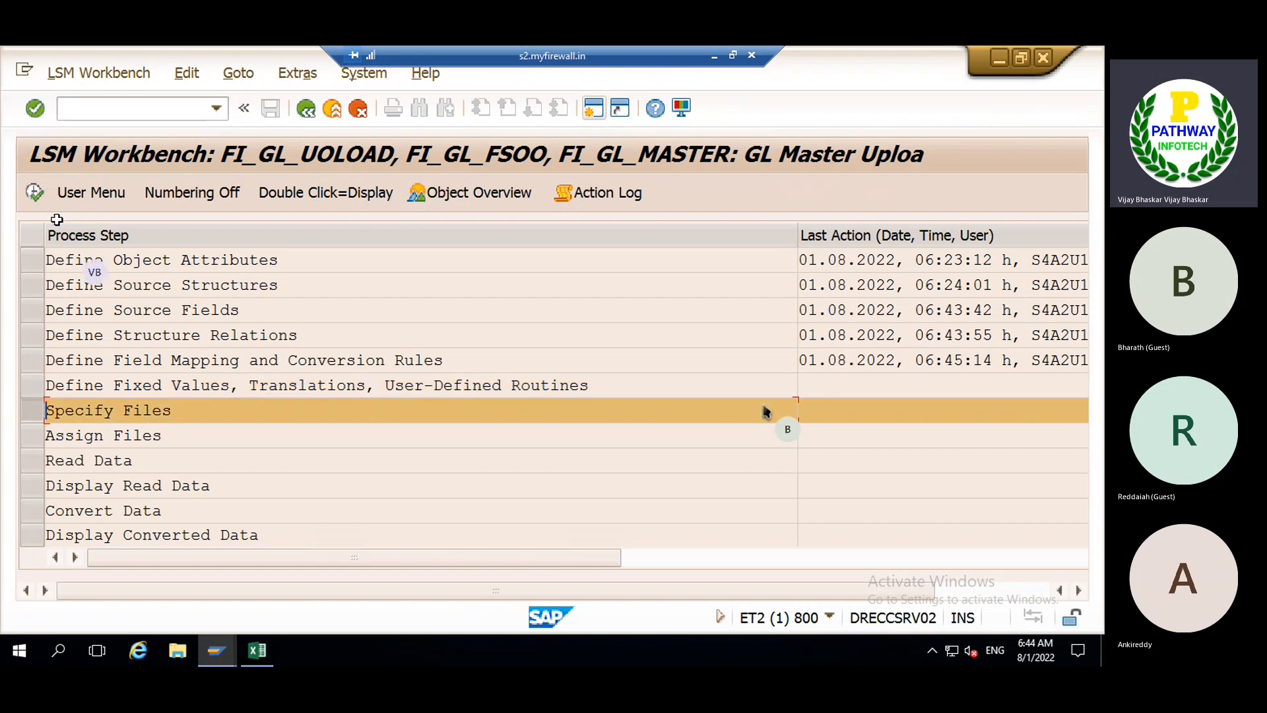
click(29, 196)
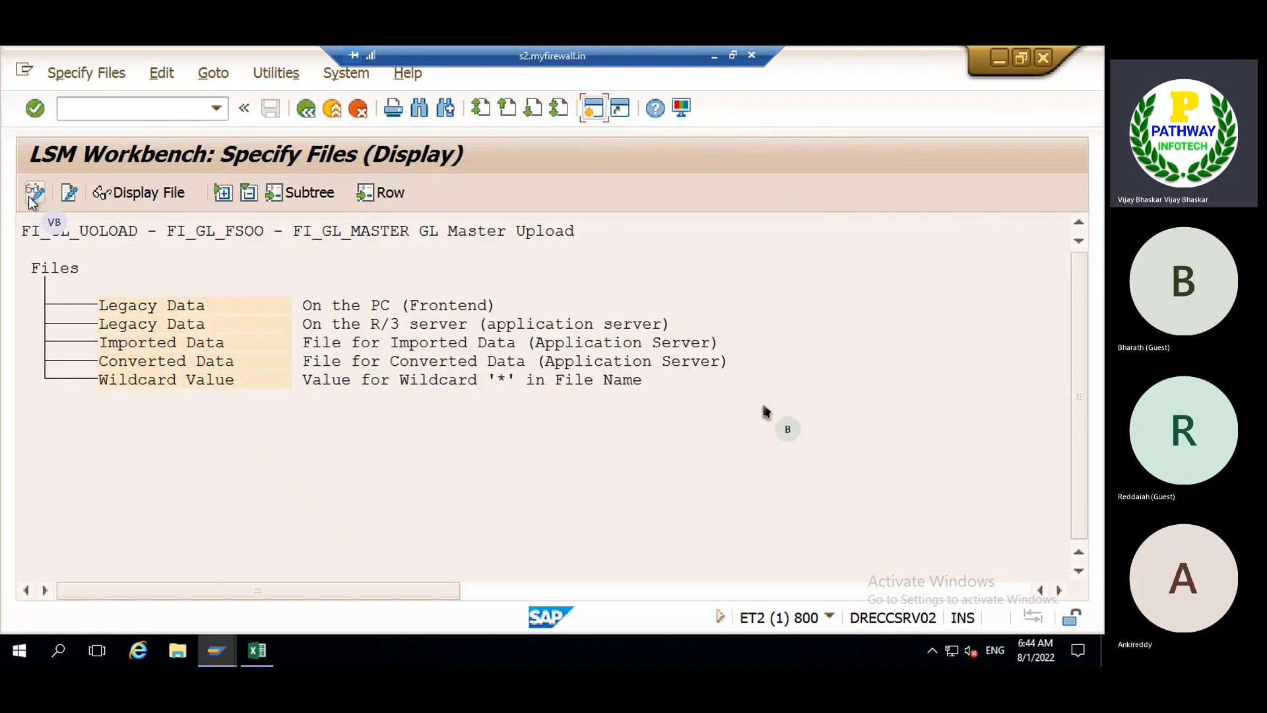
double_click(347, 305)
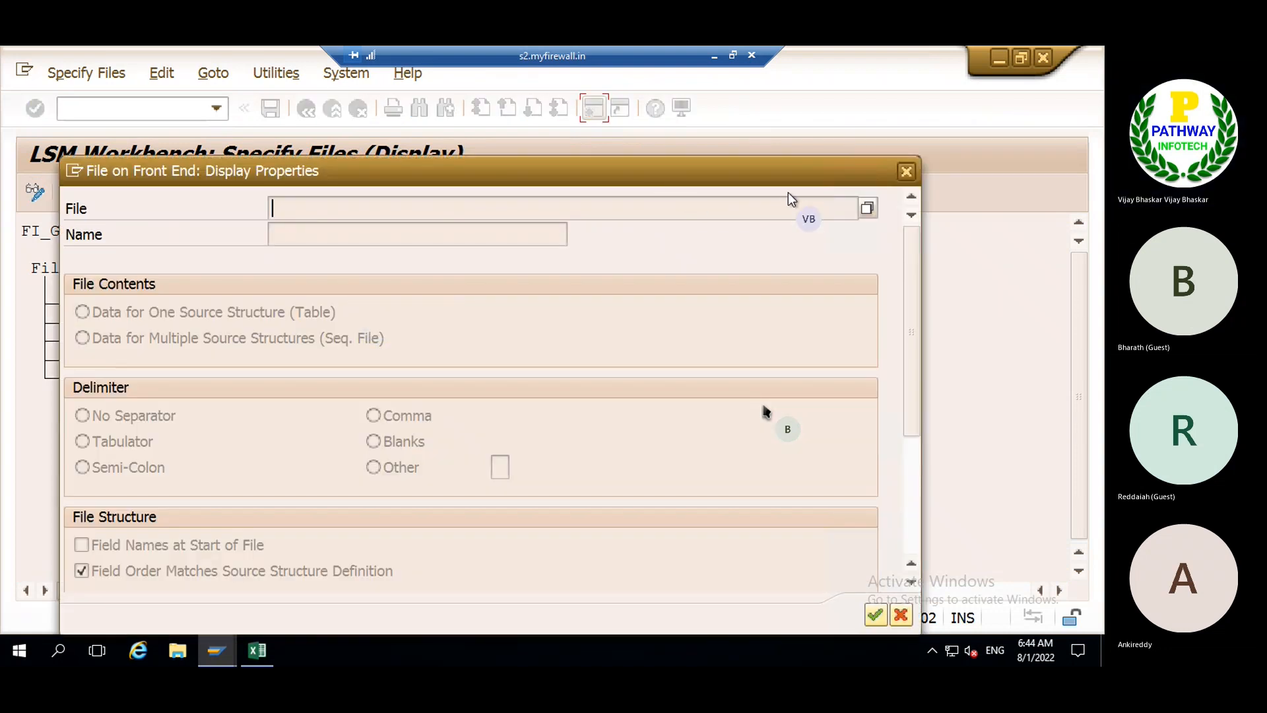
click(912, 165)
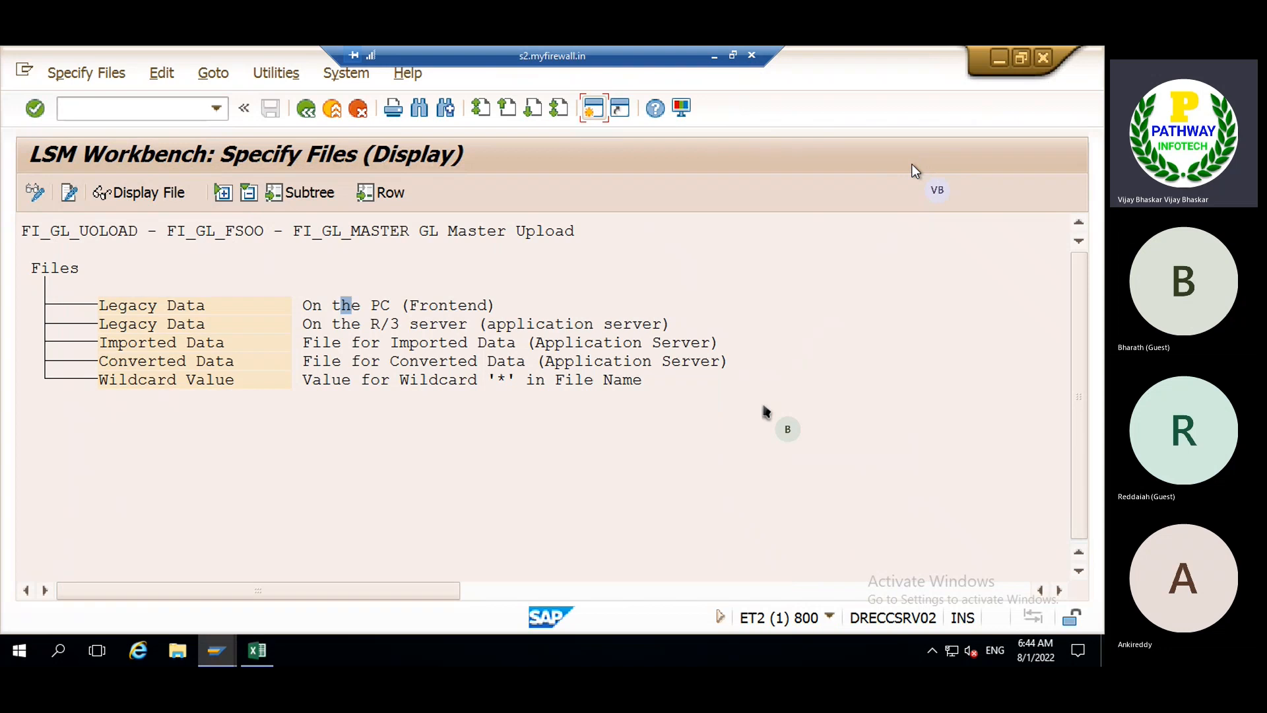
click(35, 196)
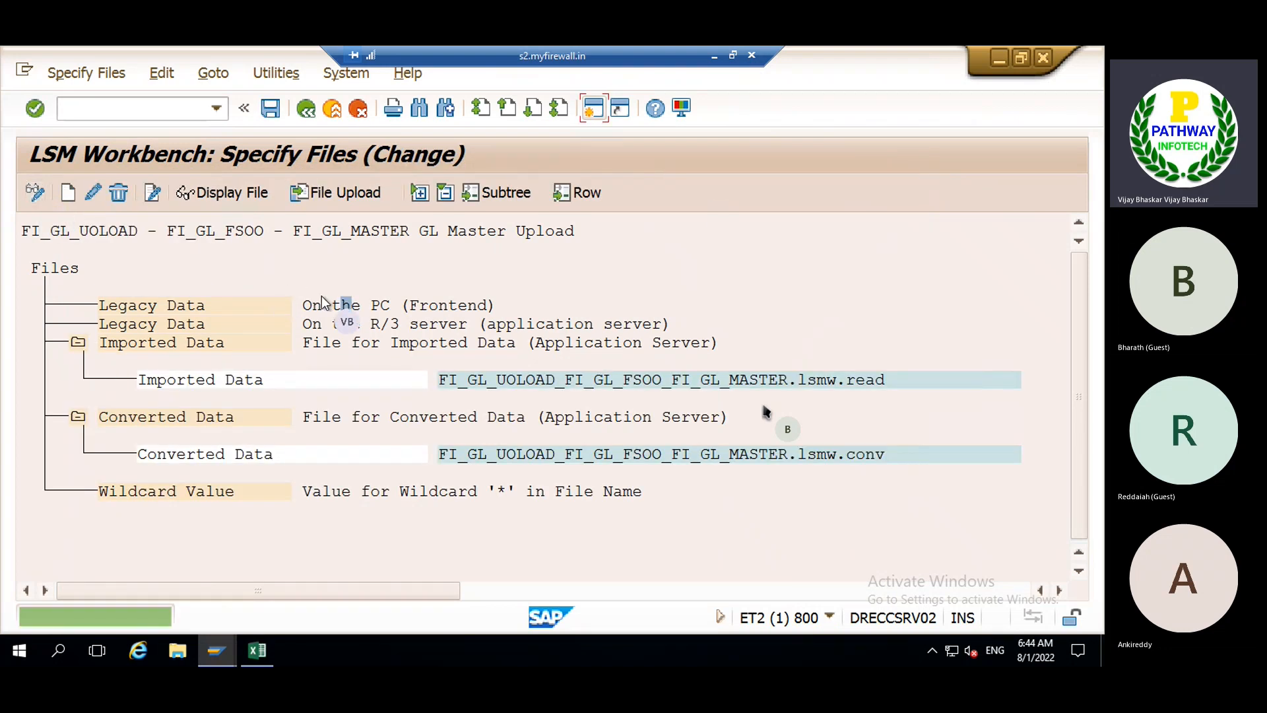
- Open the properties for Legacy Data On the PC (Frontend) and choose the LSMW text file from the Desktop
double_click(346, 305)
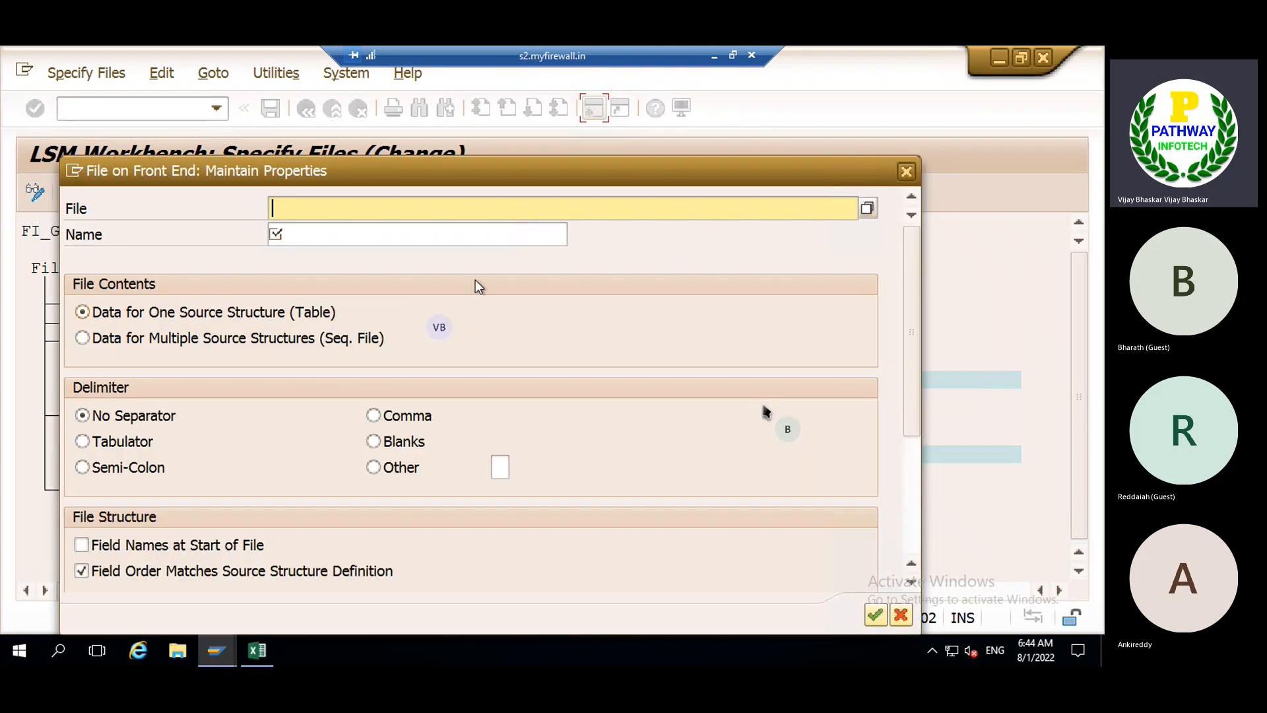
click(866, 208)
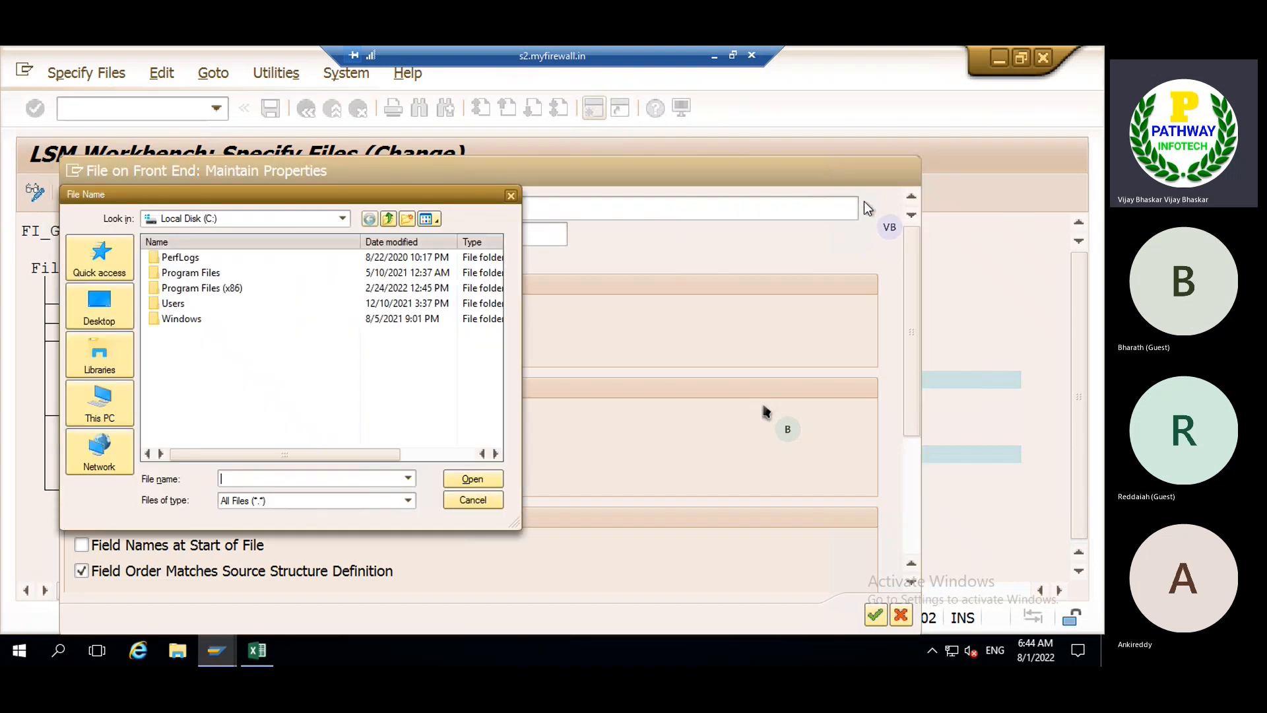
click(97, 305)
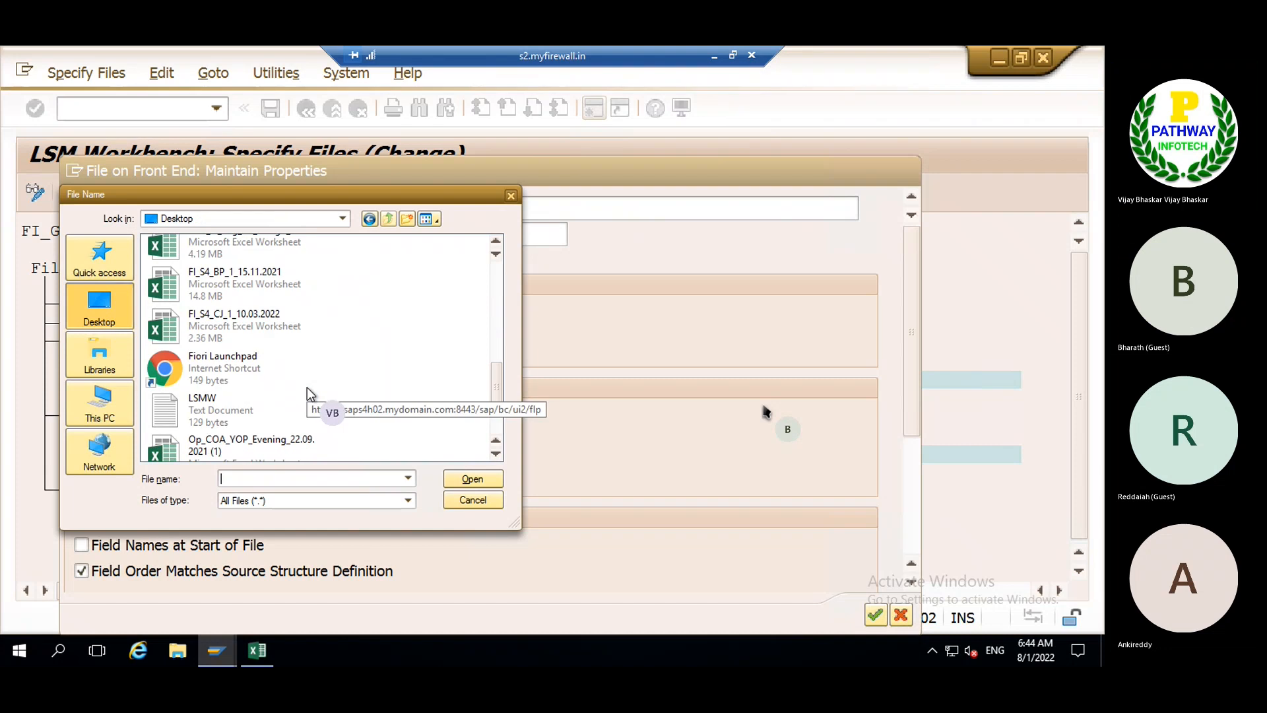
click(213, 410)
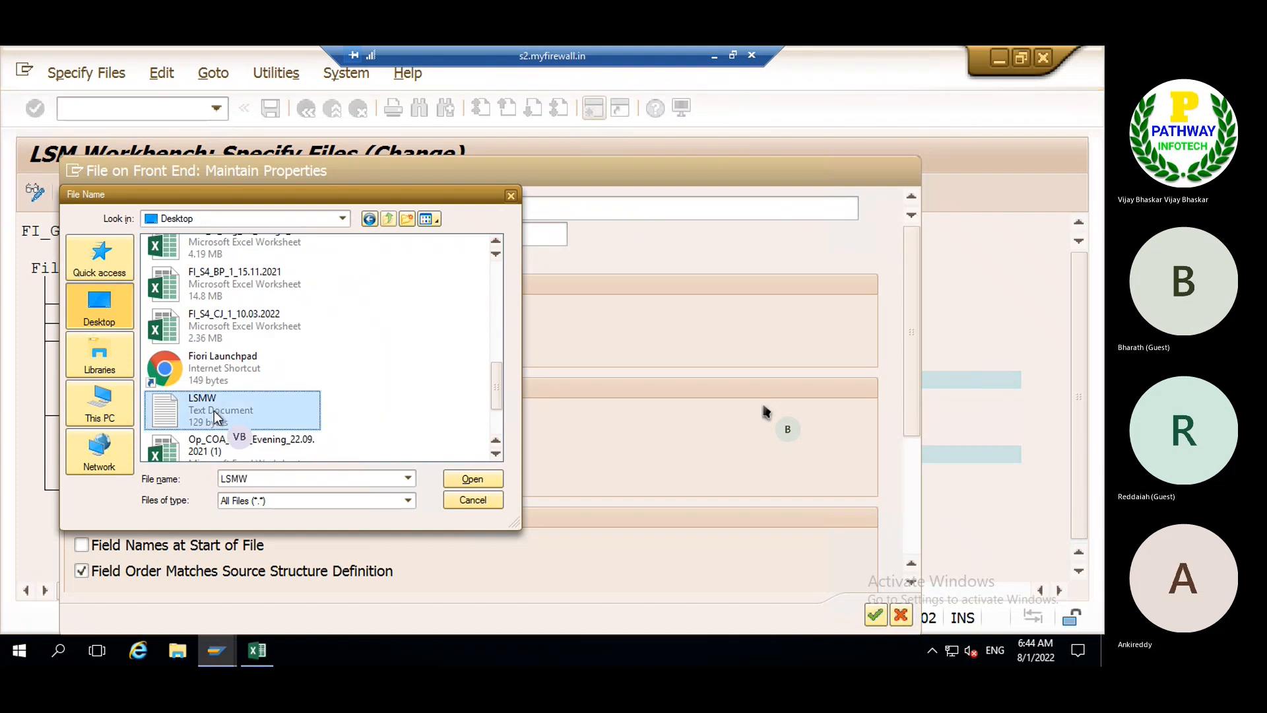
click(471, 478)
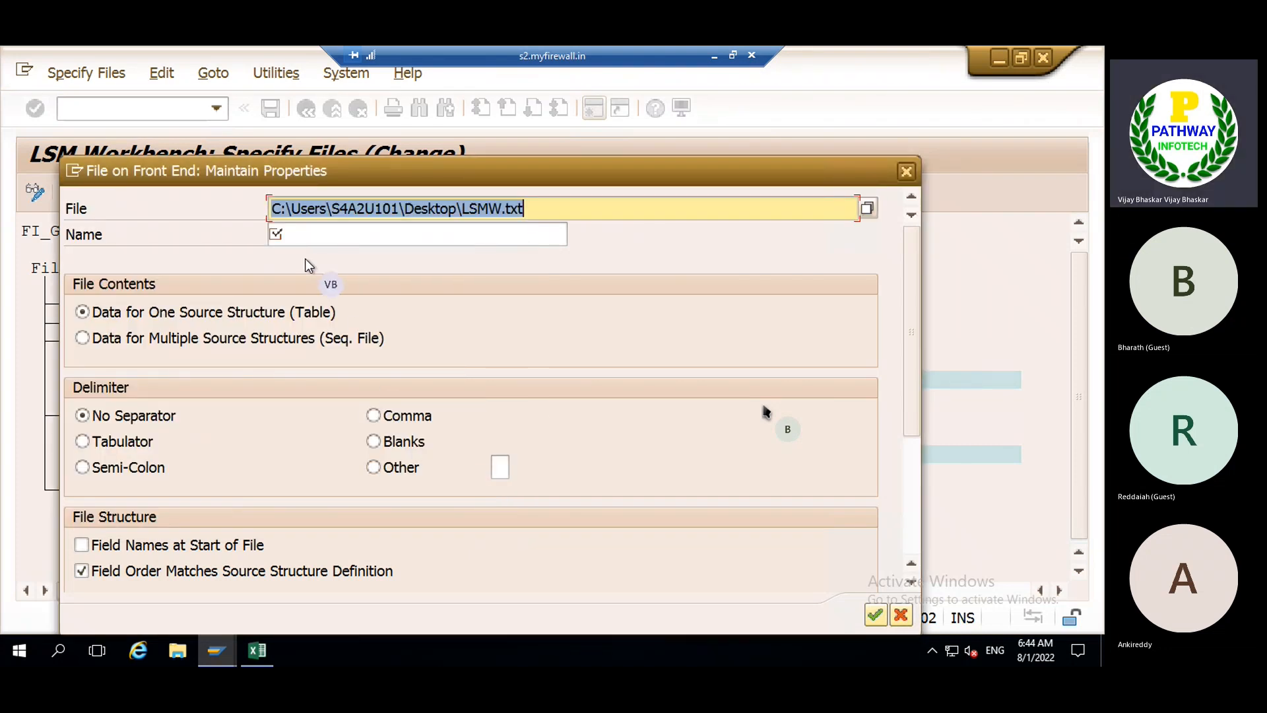
- Name the legacy data file GL Upload and set its delimiter to Tabulator
click(294, 228)
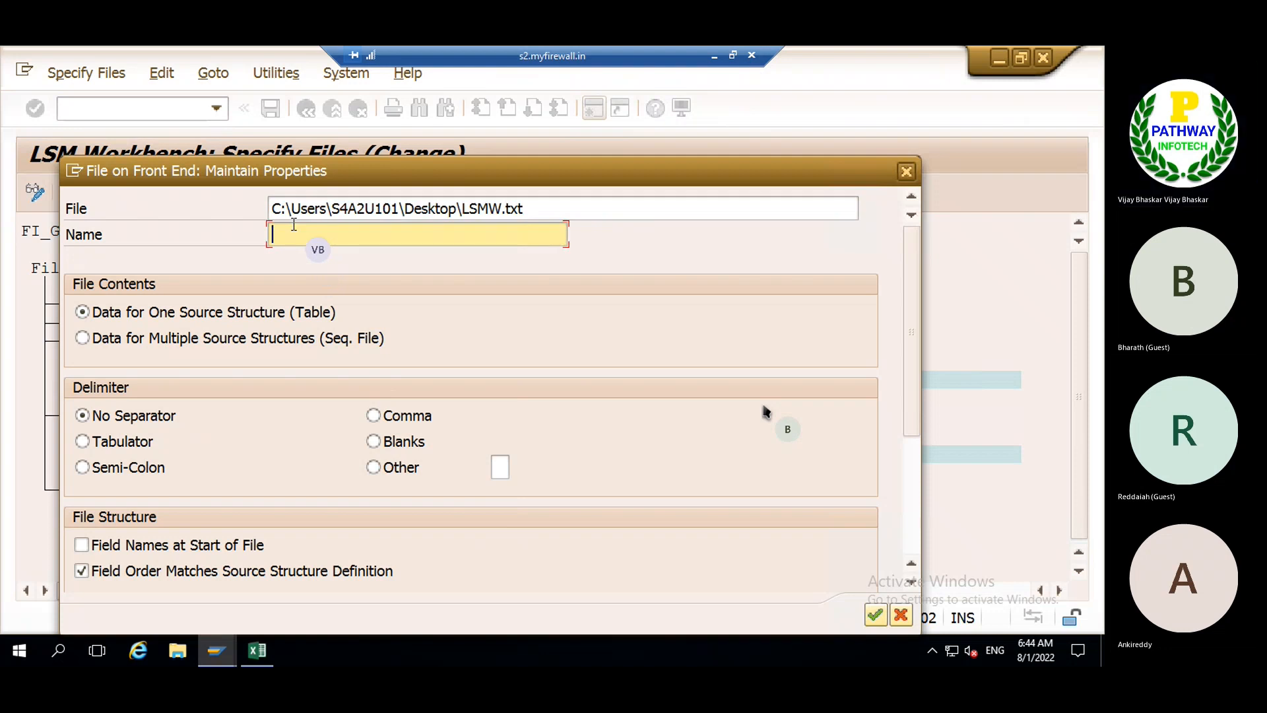
text(GL Upload)
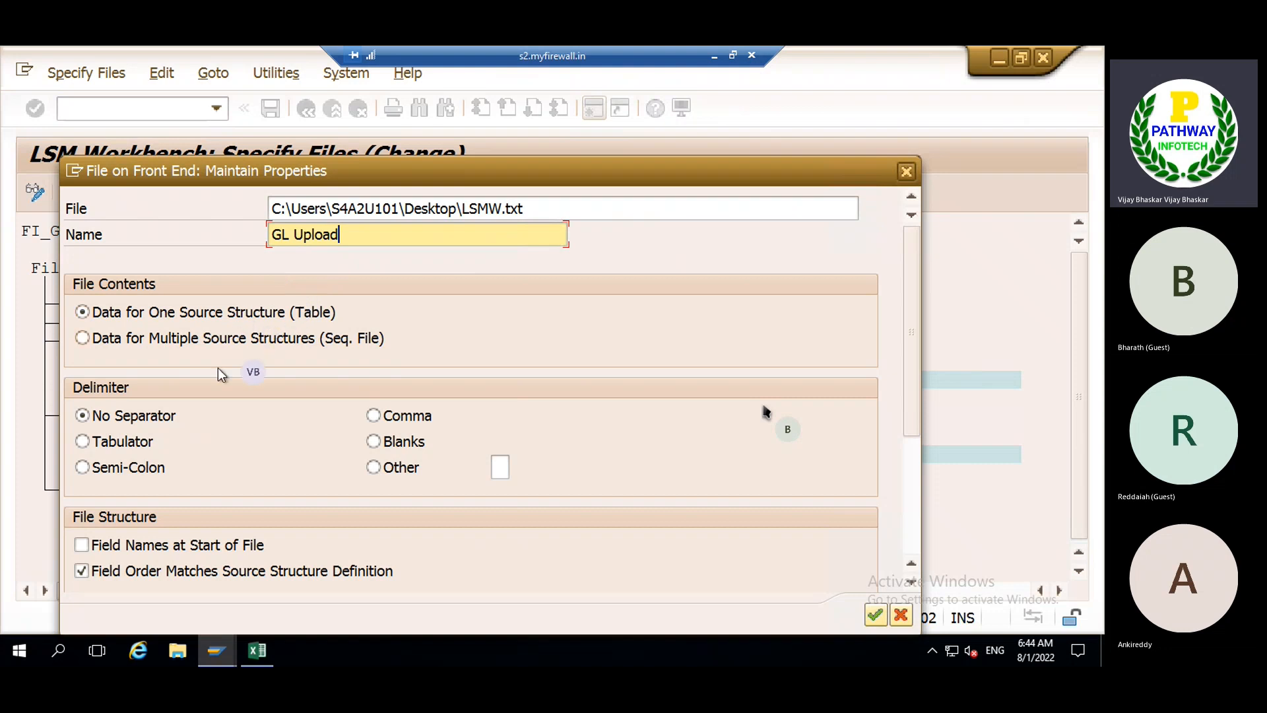
click(86, 443)
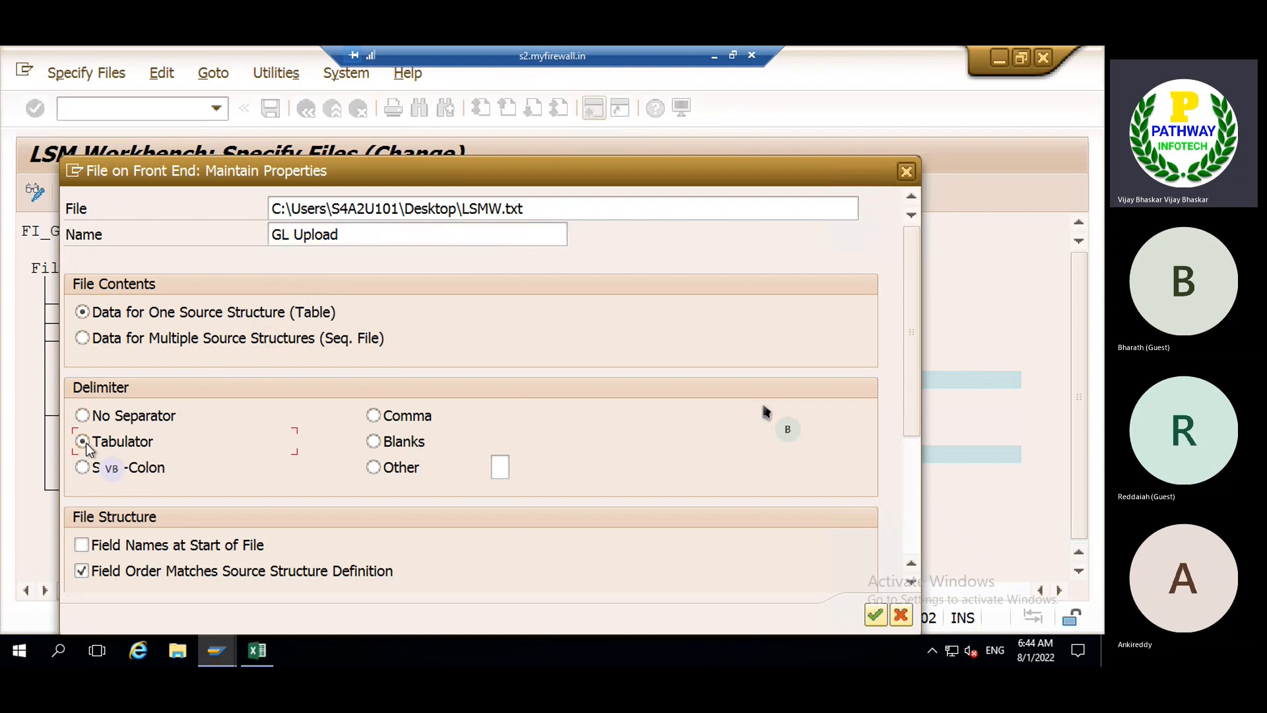
drag(626, 167, 625, 81)
scroll(572, 373, down, 1)
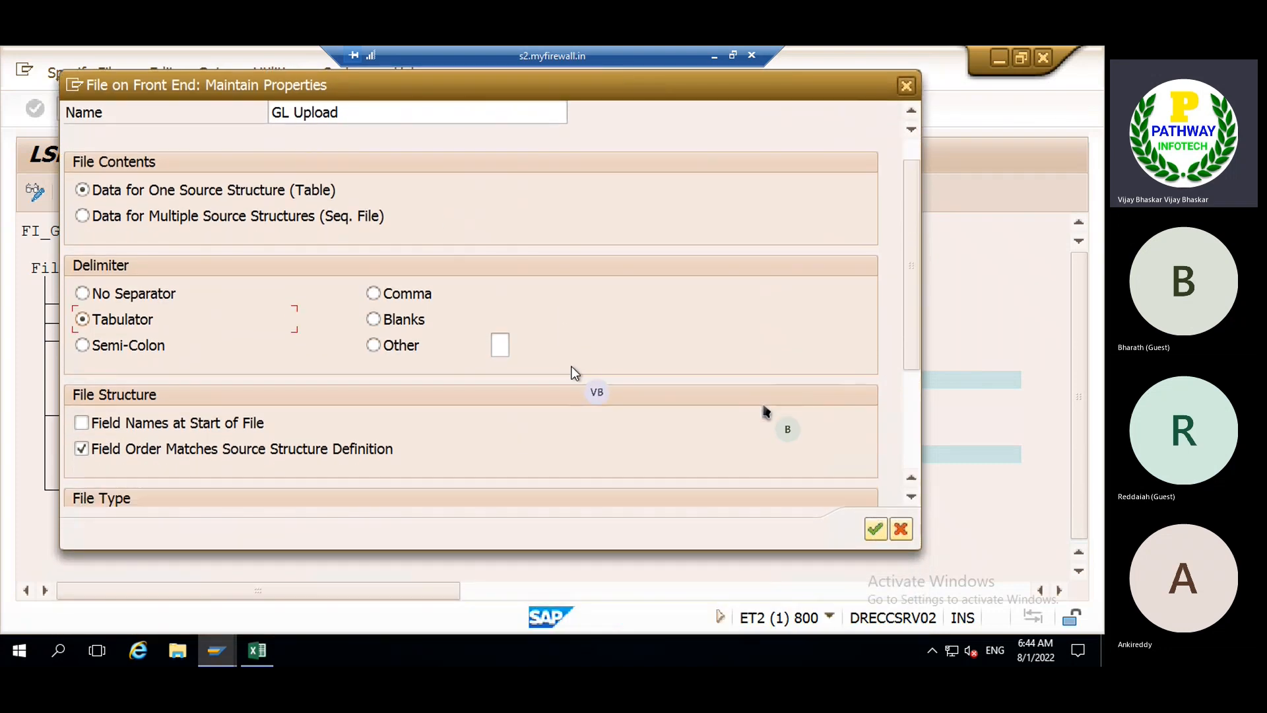
- Accept the GL Upload file's properties as a tab-delimited ASCII text file and save the file specification
scroll(844, 367, down, 1)
scroll(638, 405, down, 3)
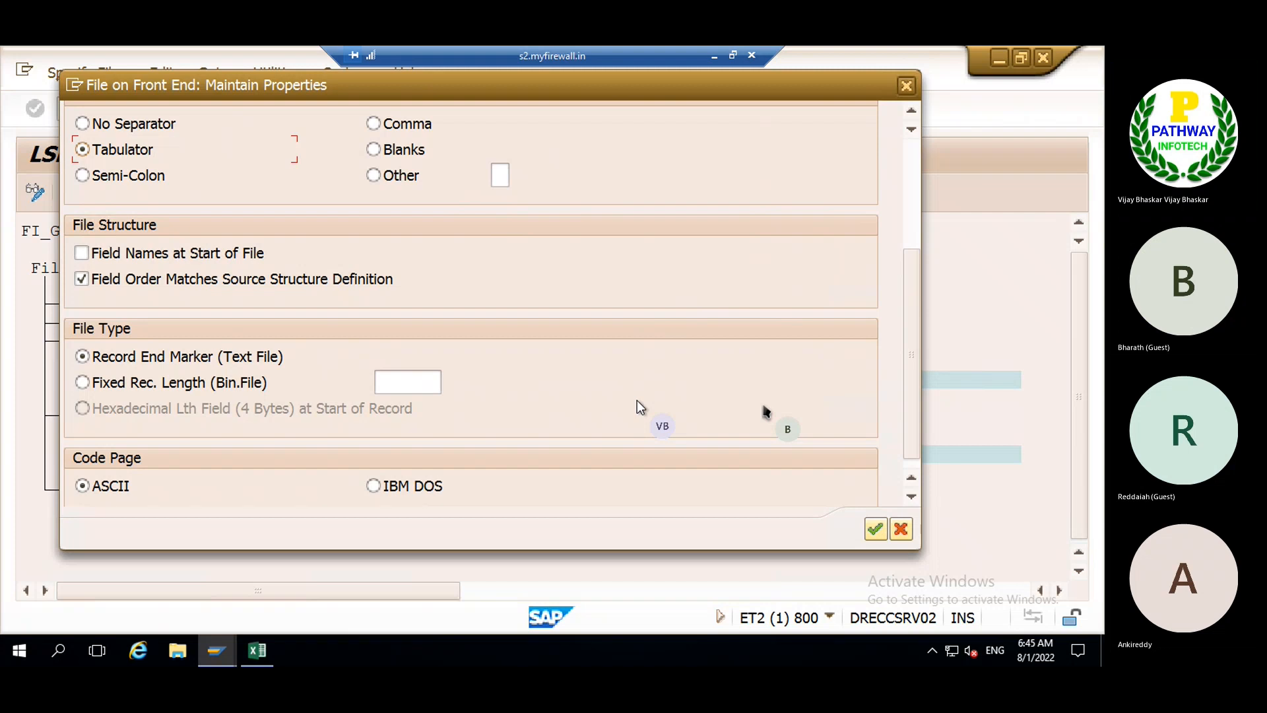
click(873, 529)
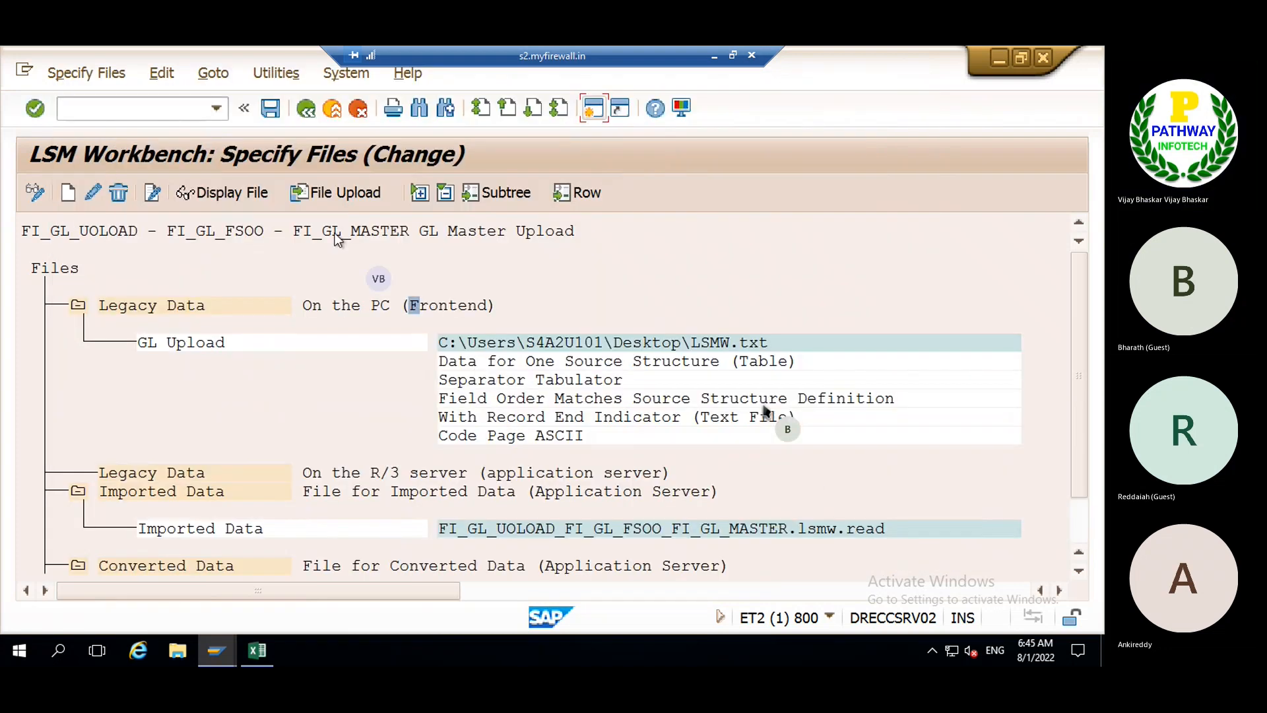
click(272, 110)
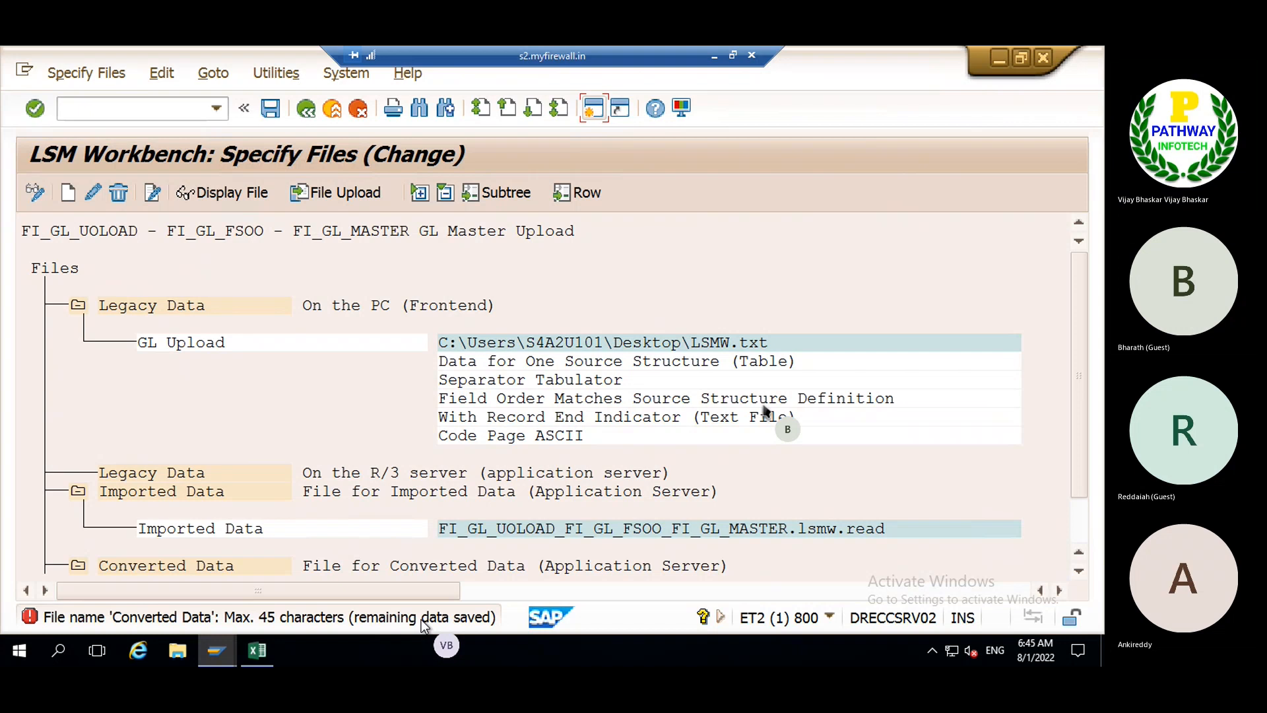
- Rename the GL Upload legacy file entry as "GL Master data upload" and save the file specification
click(540, 343)
double_click(539, 341)
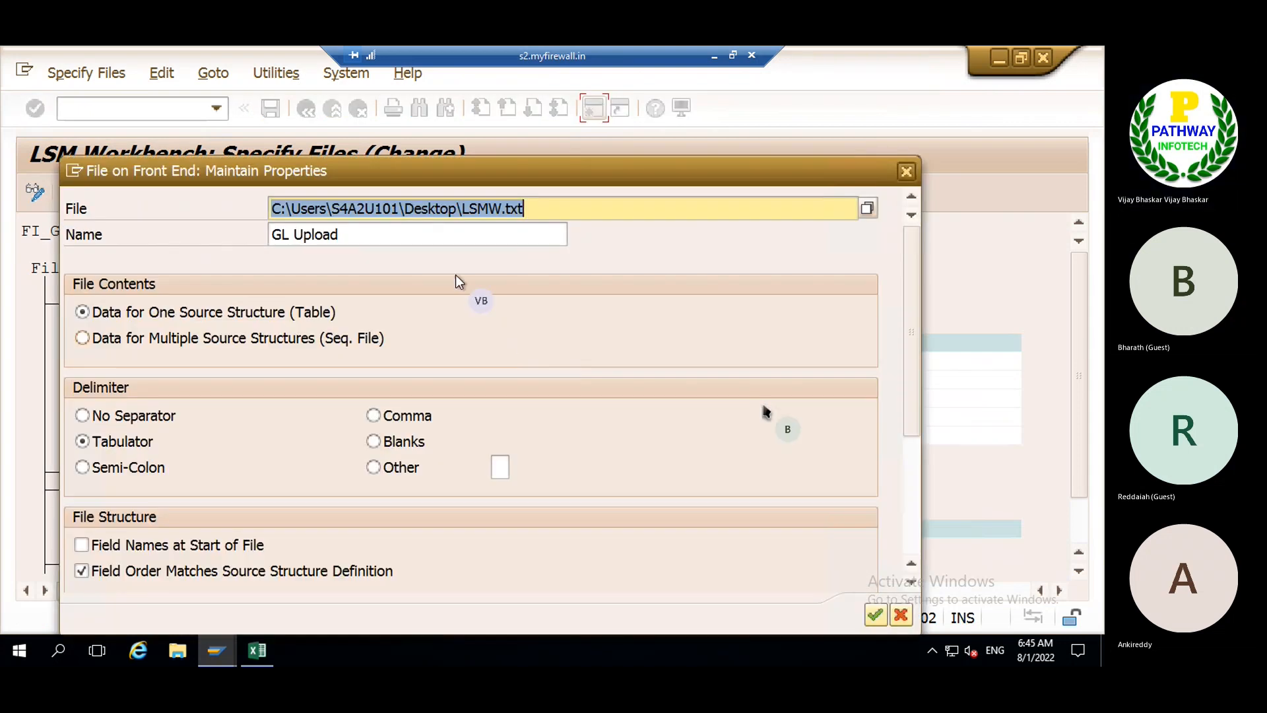
click(351, 235)
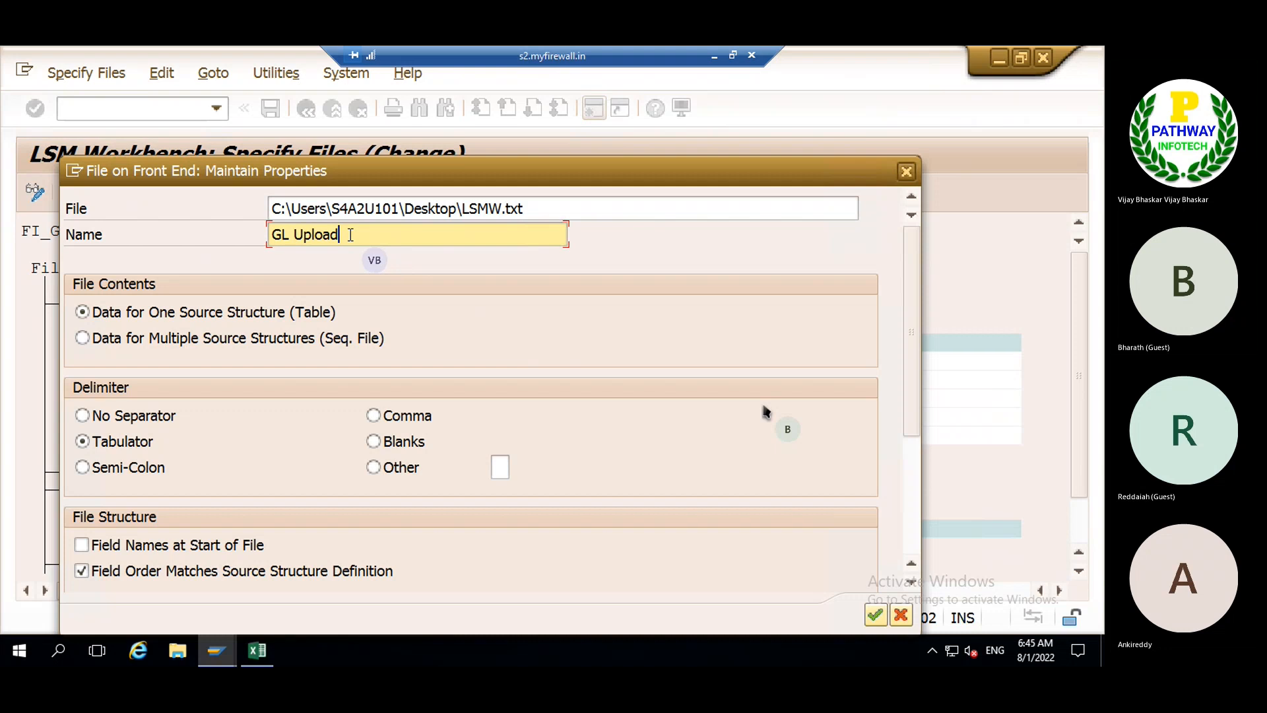
key(BackSpace)
key(BackSpace)
key(BackSpace)
key(BackSpace)
key(BackSpace)
key(BackSpace)
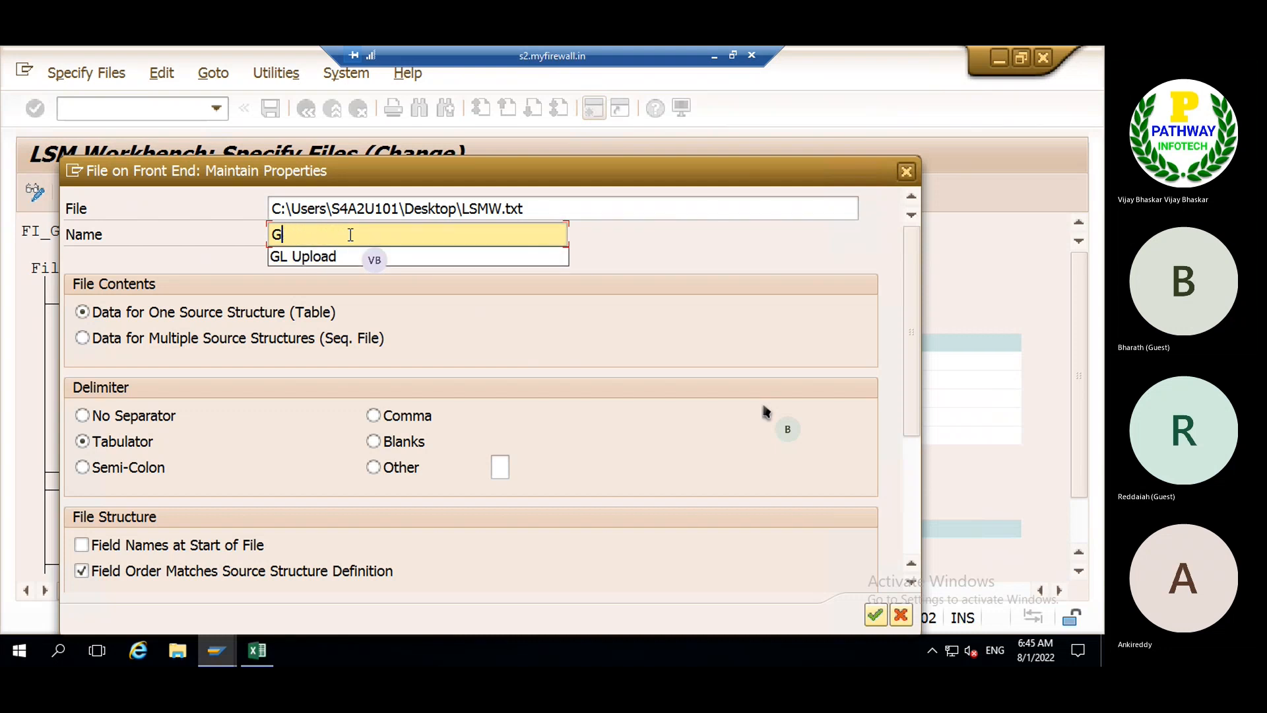
key(BackSpace)
text(GL Mas)
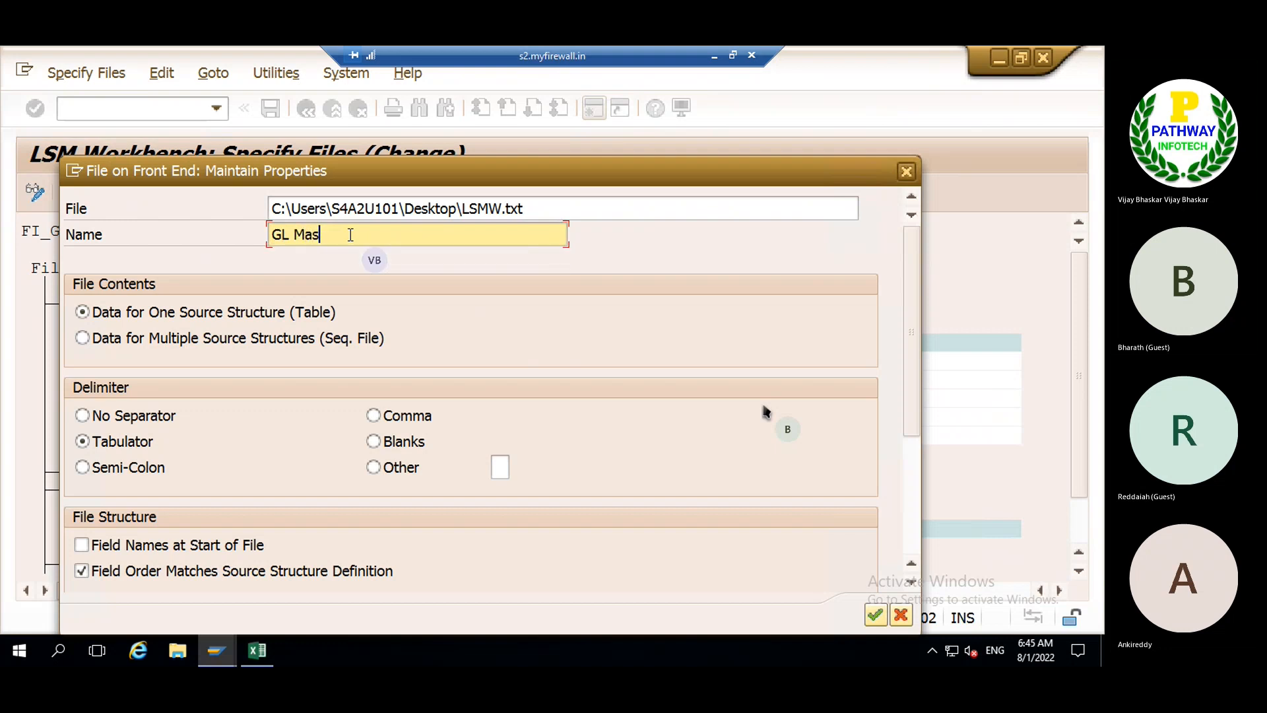
text(ter data upload)
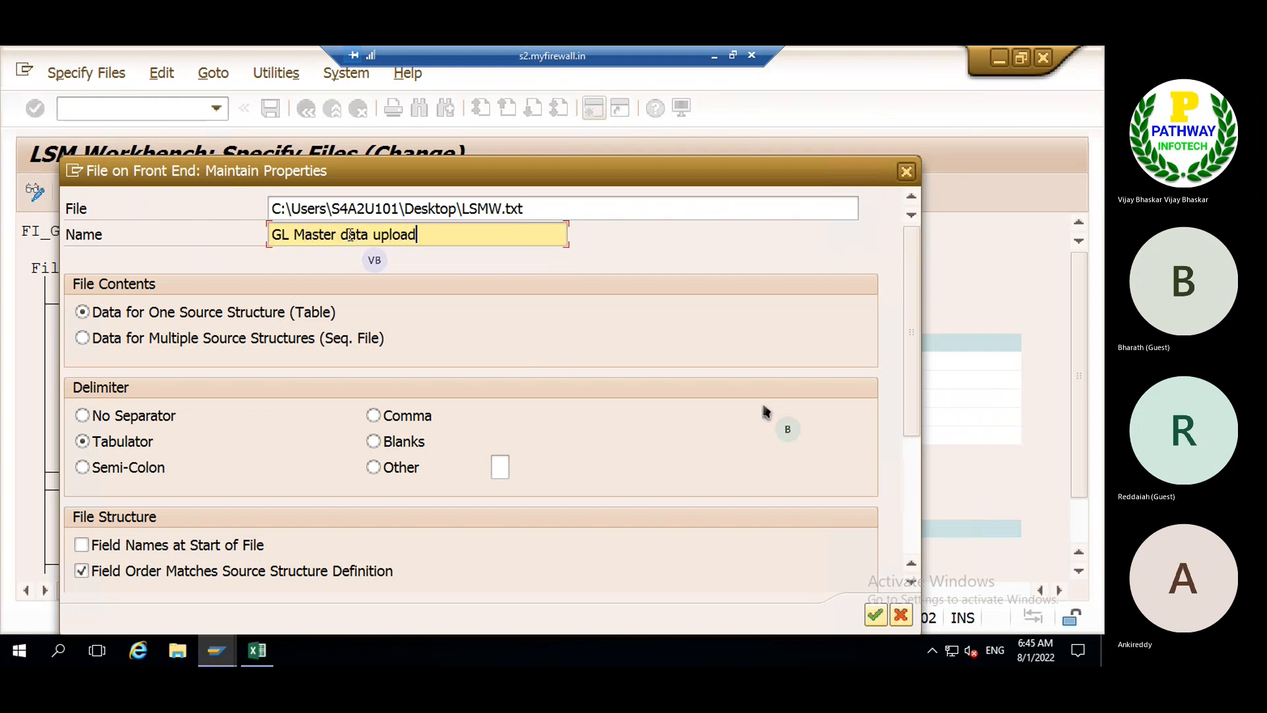
click(876, 615)
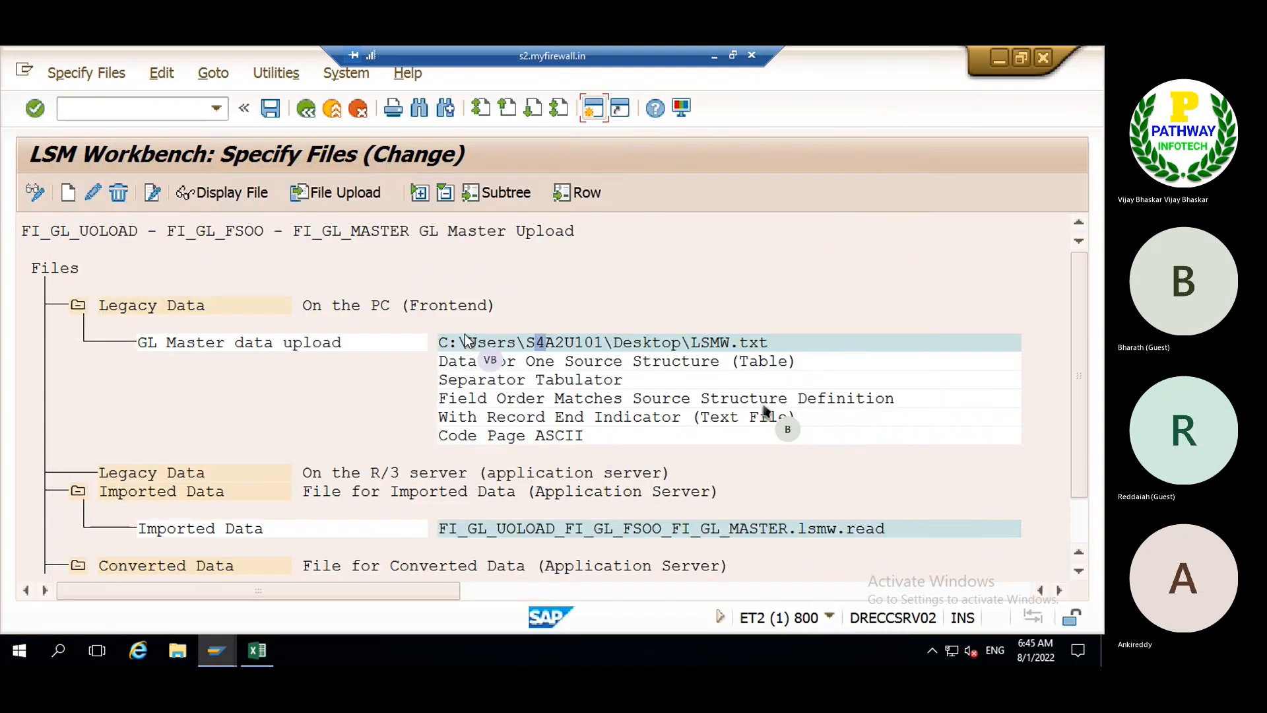
click(275, 109)
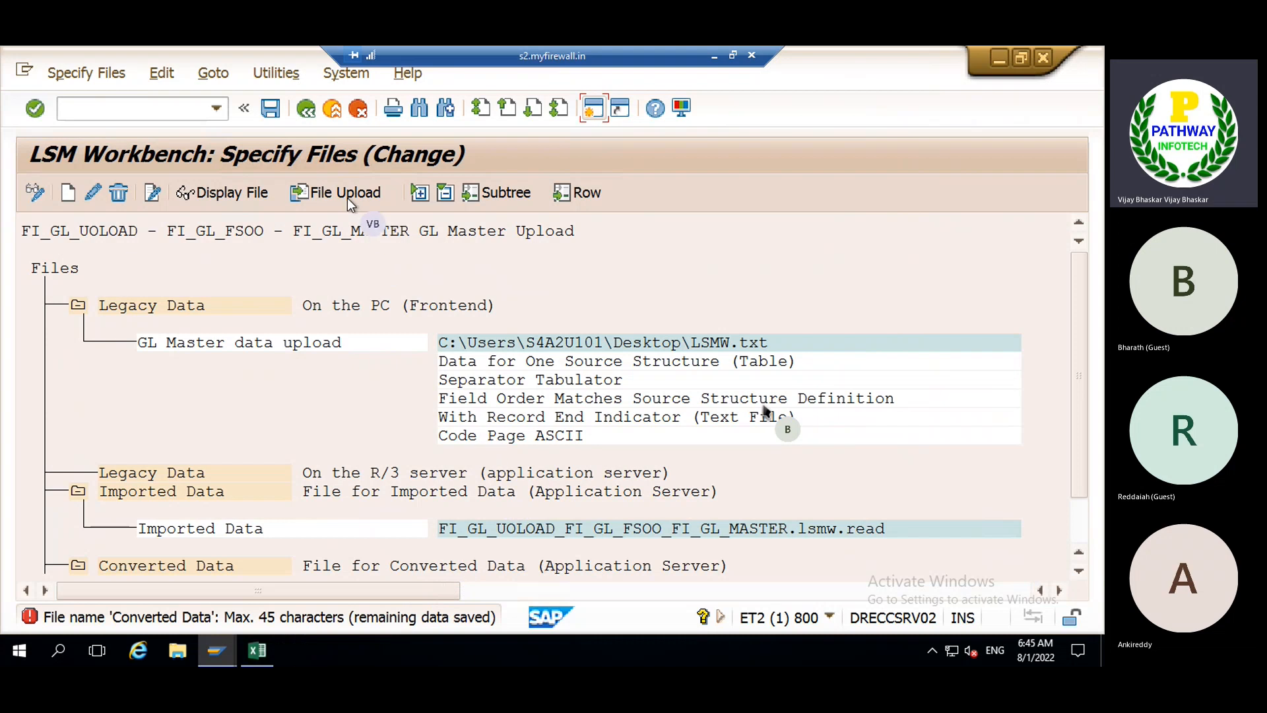
- Try to leave the file specification with its changes saved, and return to the process steps without saving
click(306, 110)
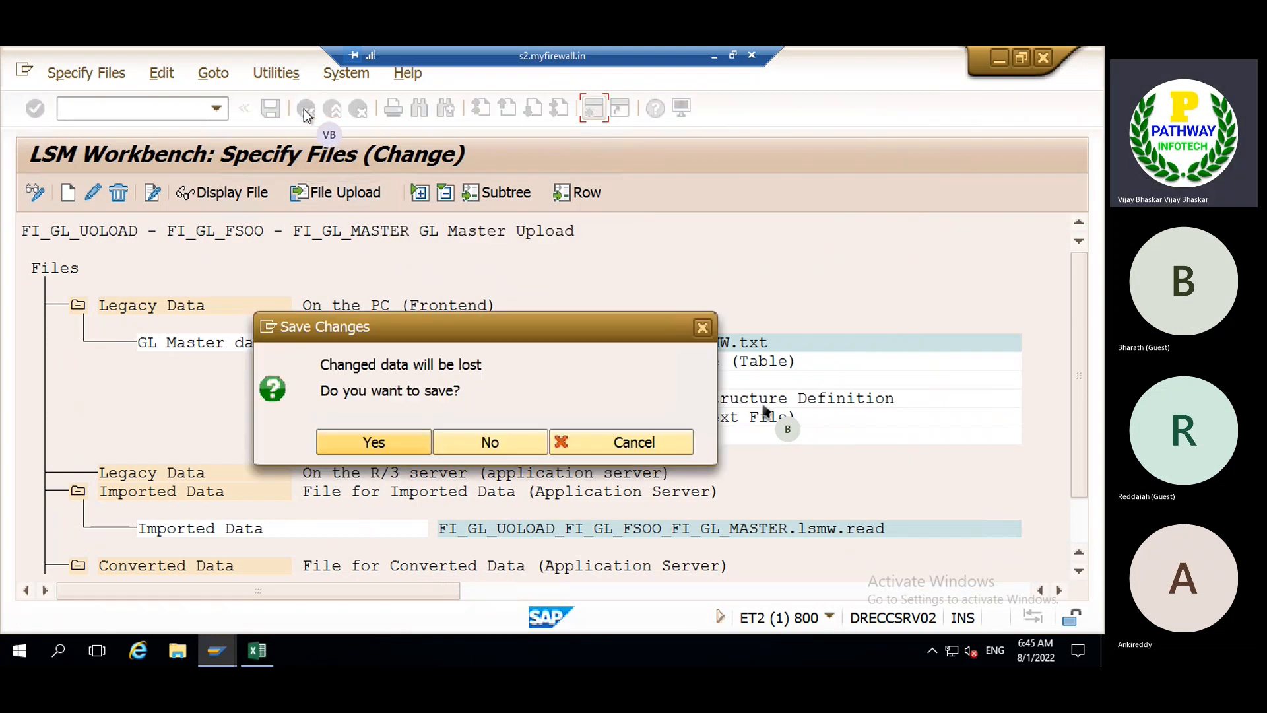
click(379, 442)
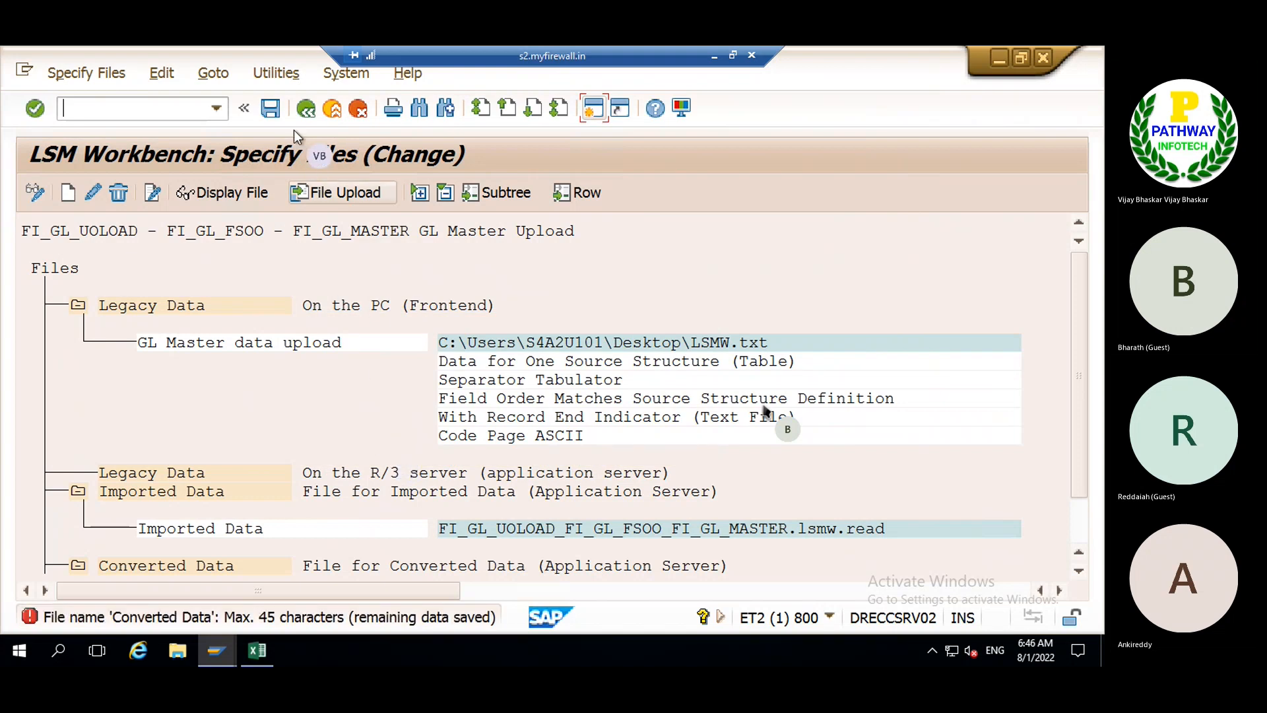
click(305, 110)
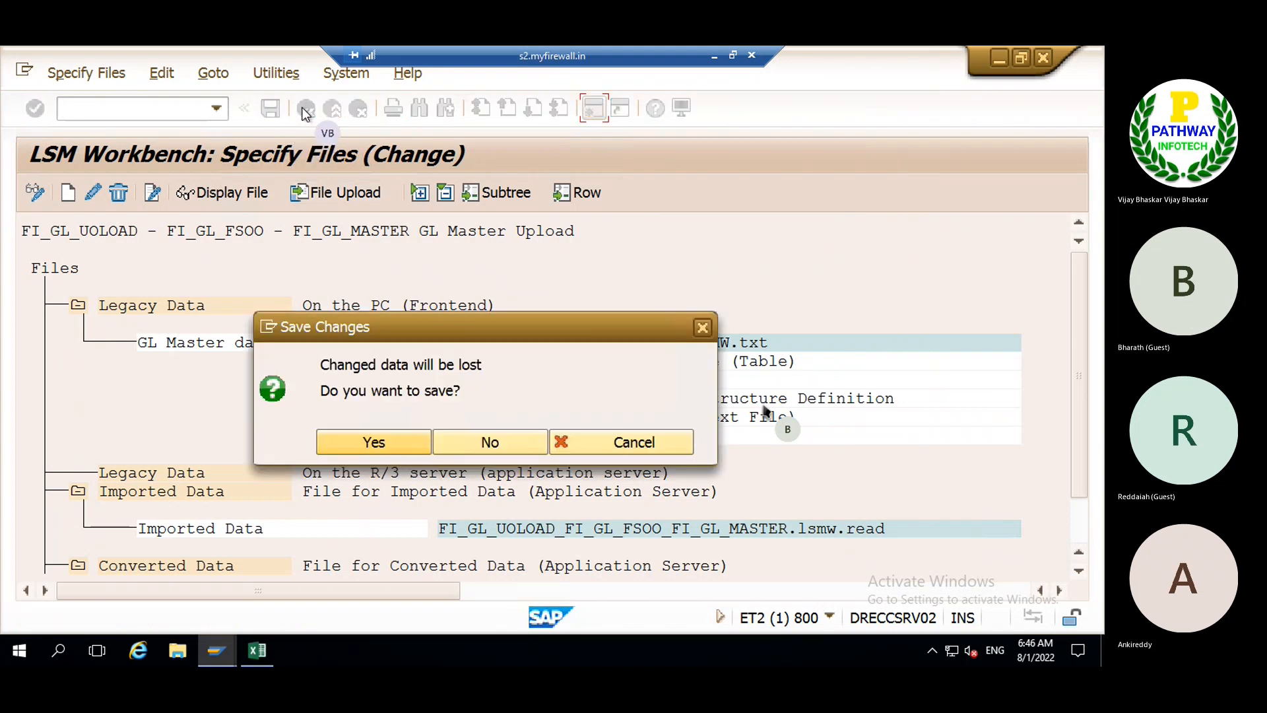
click(476, 442)
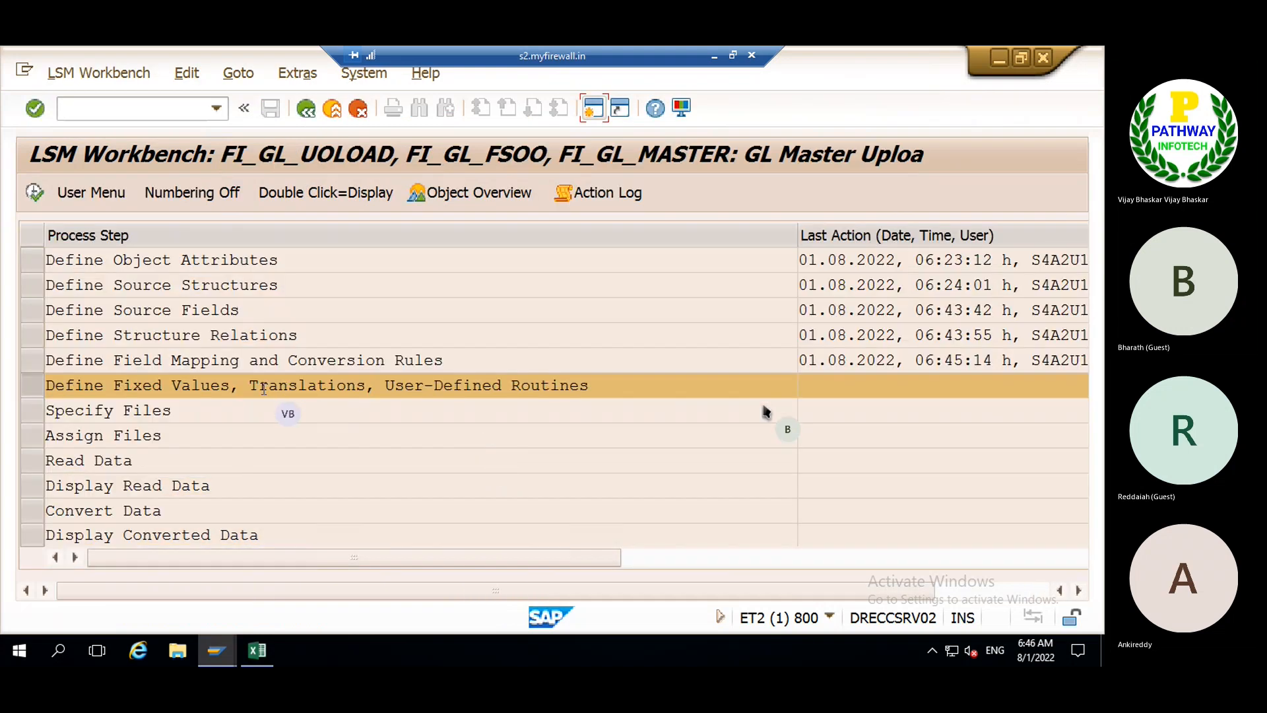
- Check the fixed values, translations and user-defined routines, and look at the specified files in display mode before returning to the process steps
click(36, 193)
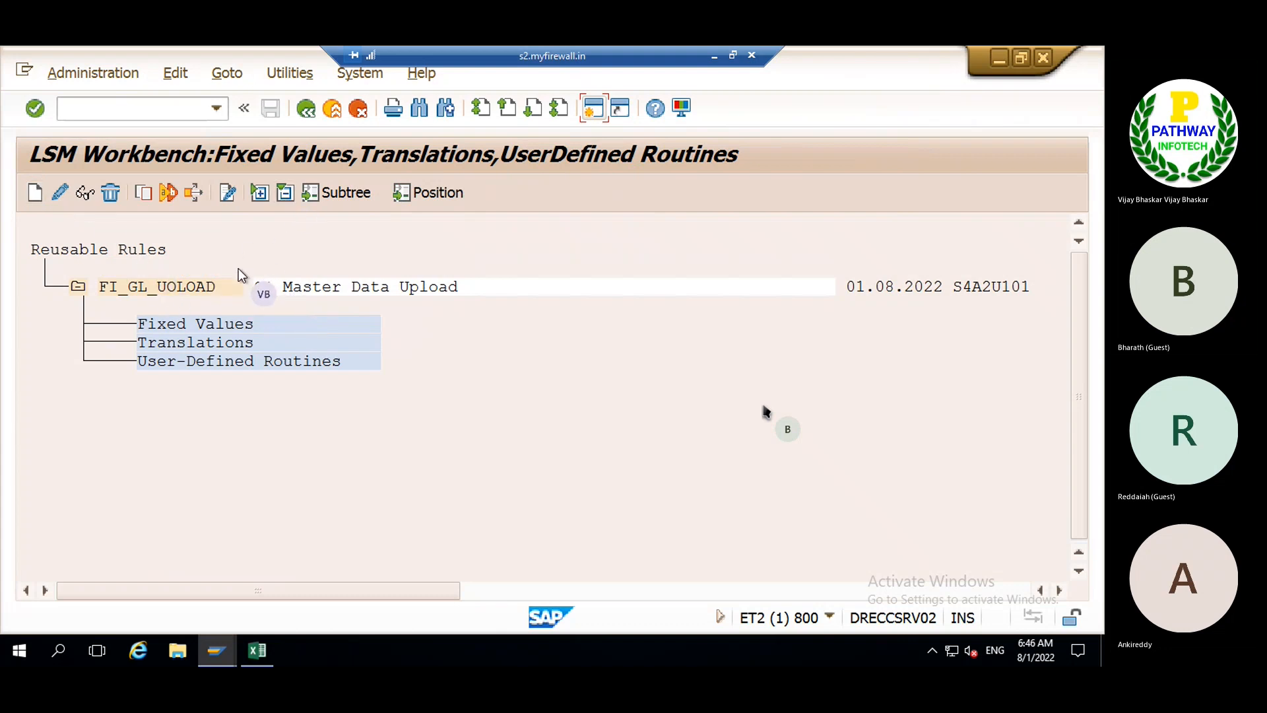
click(306, 108)
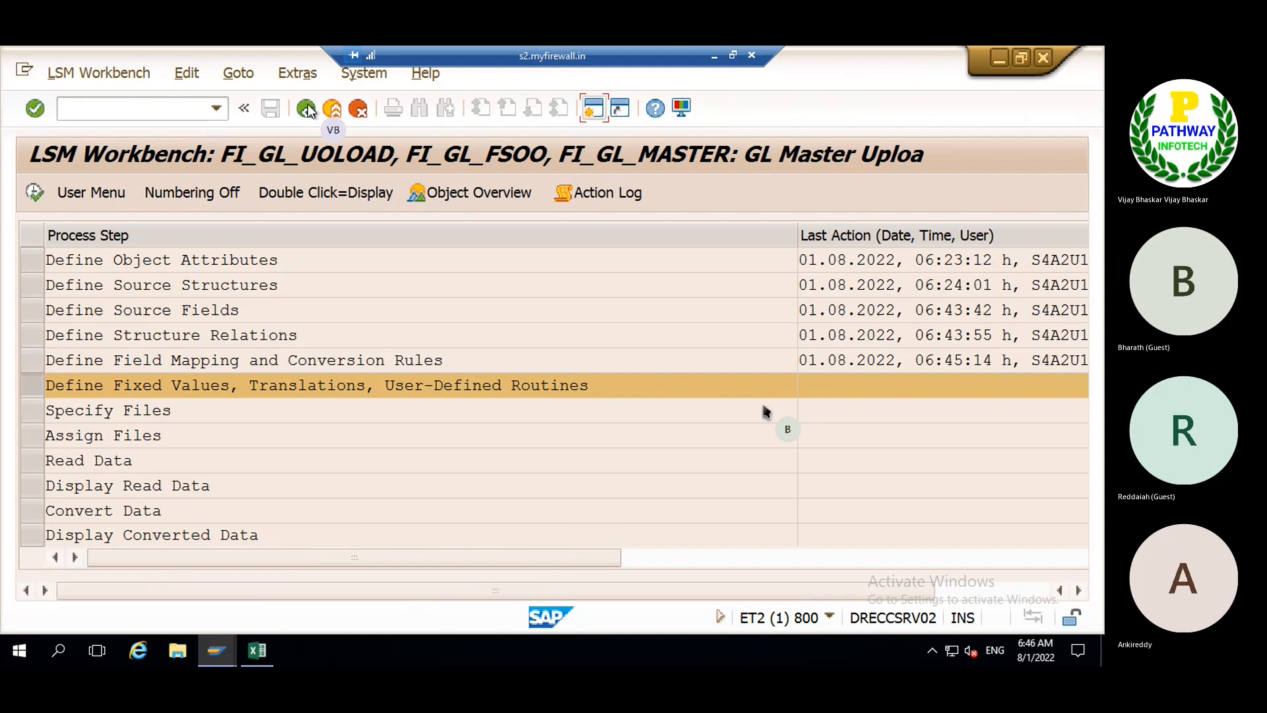
click(33, 418)
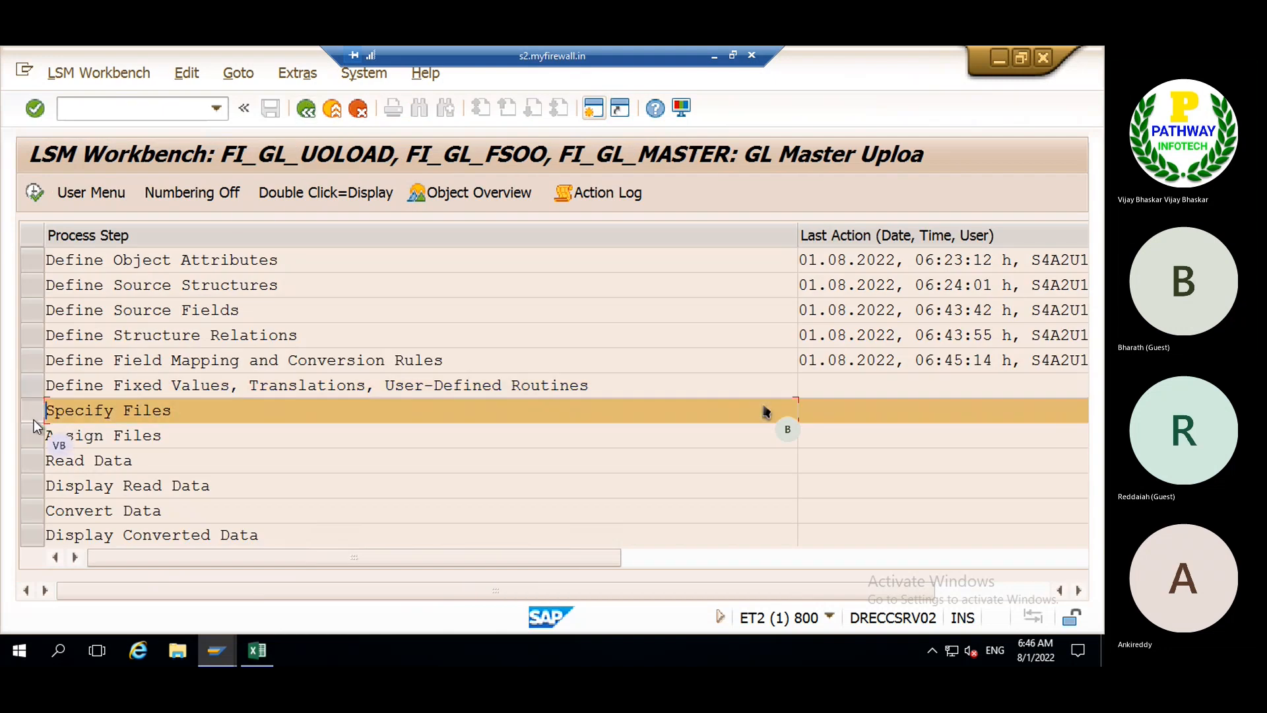
click(33, 192)
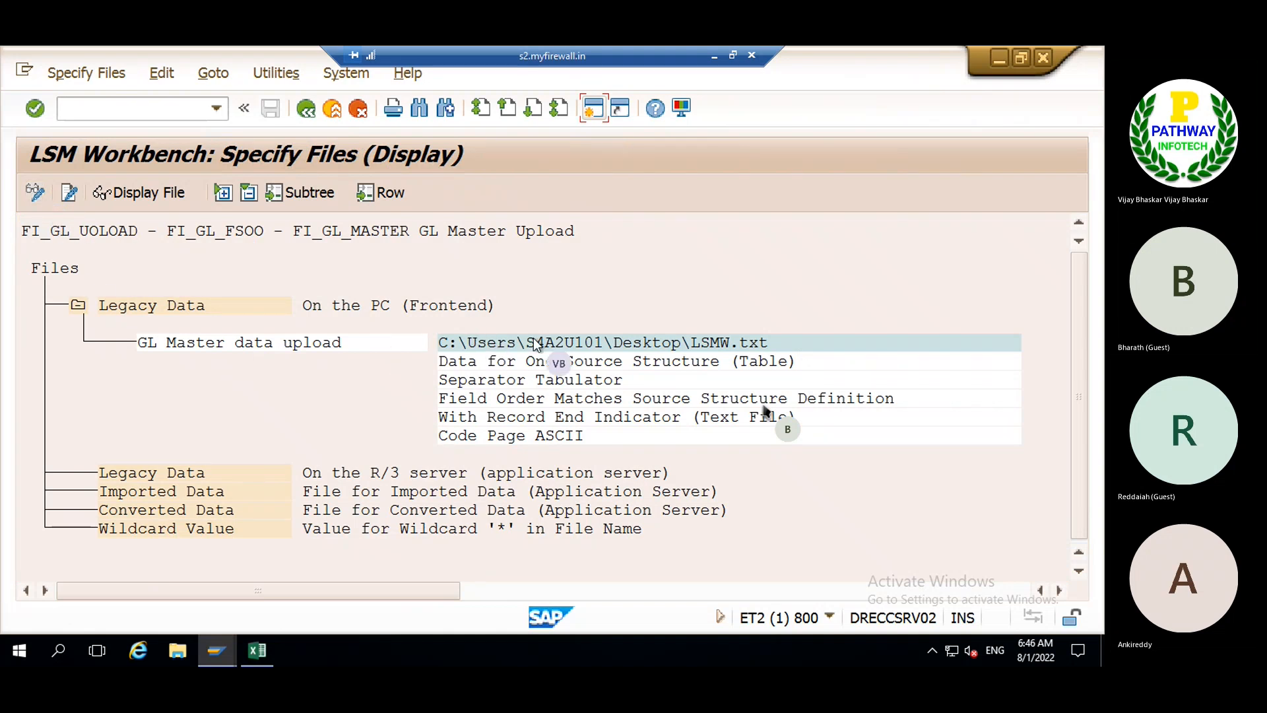
click(307, 109)
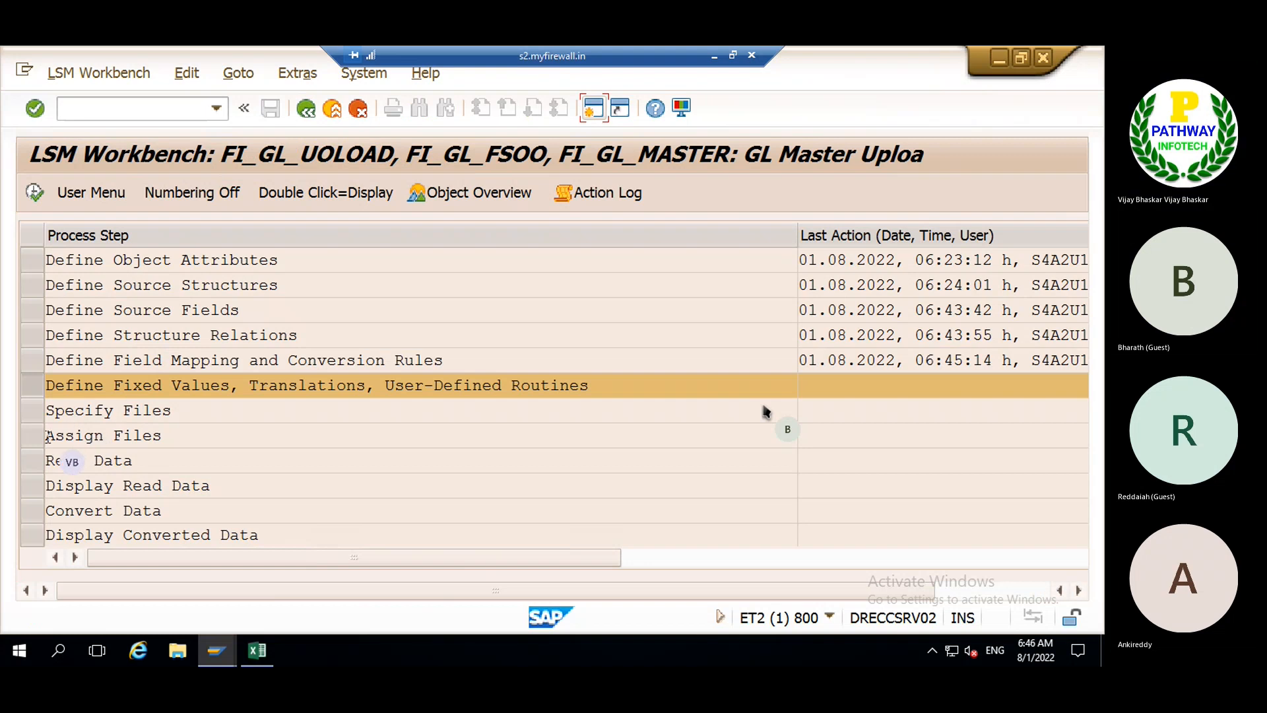
- Reopen Specify Files in change mode, delete the "GL Master data upload" frontend file entry, and save
click(30, 410)
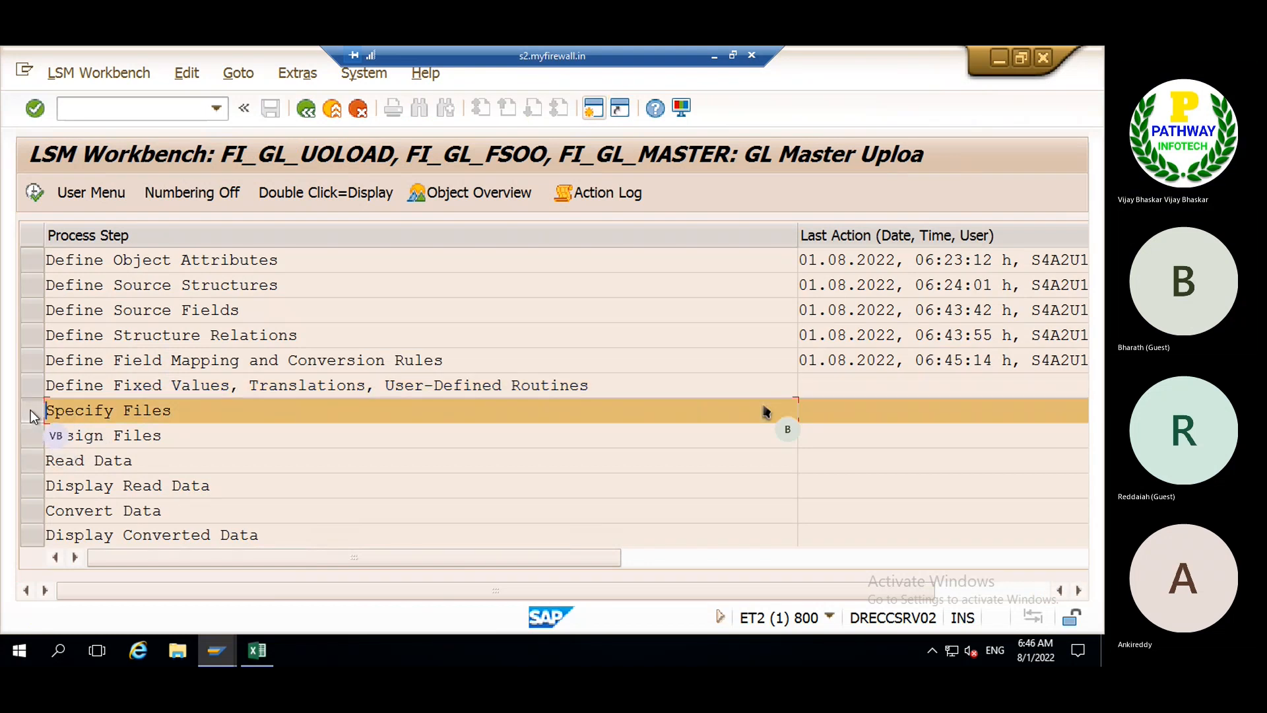
click(34, 198)
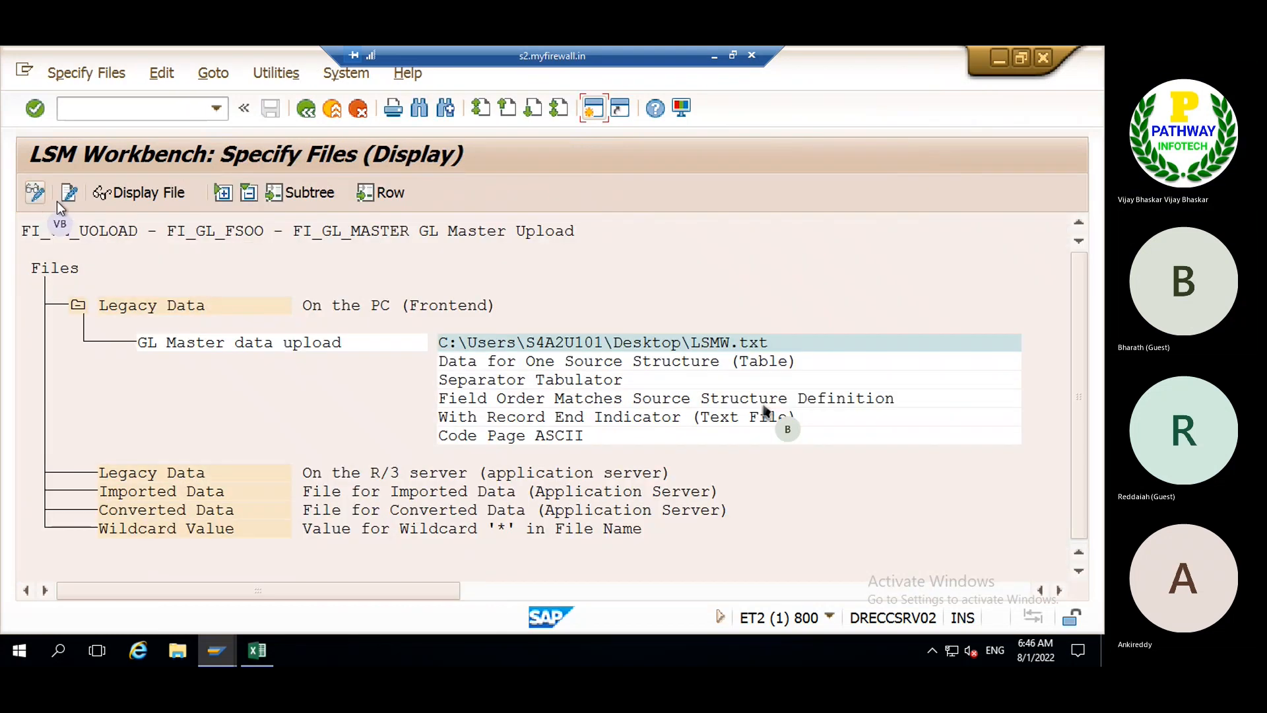
click(484, 342)
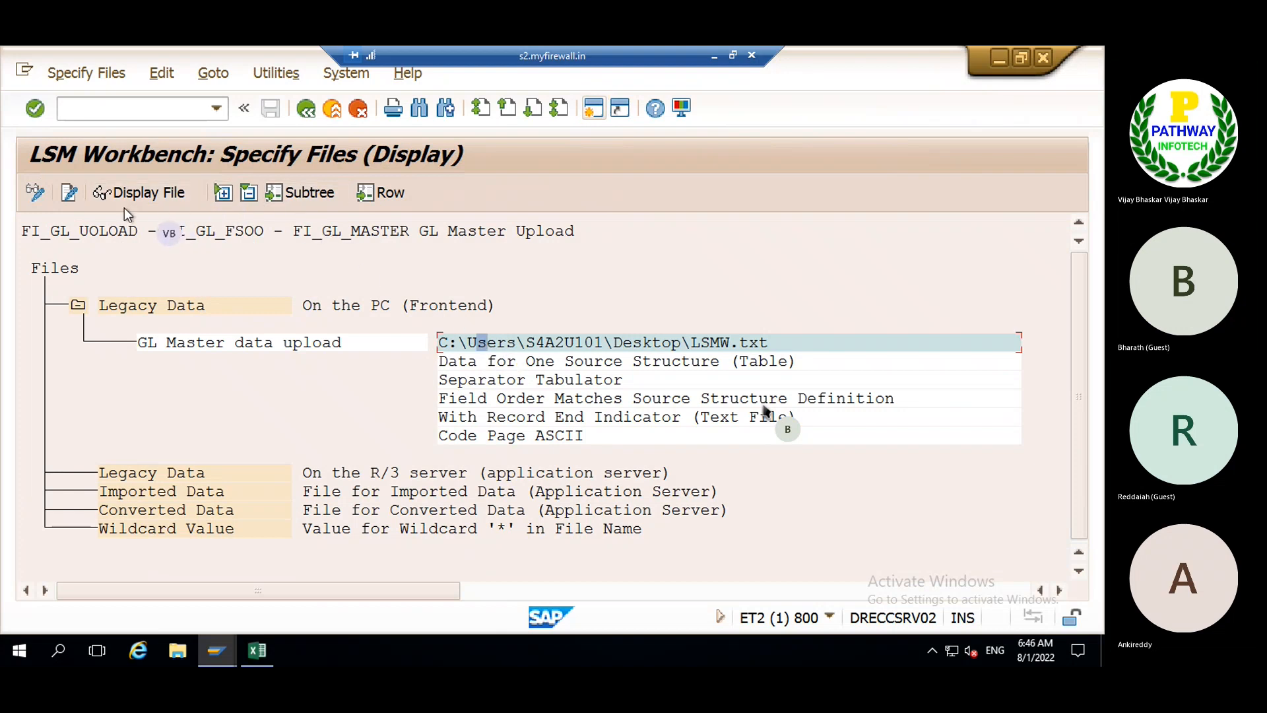
click(34, 192)
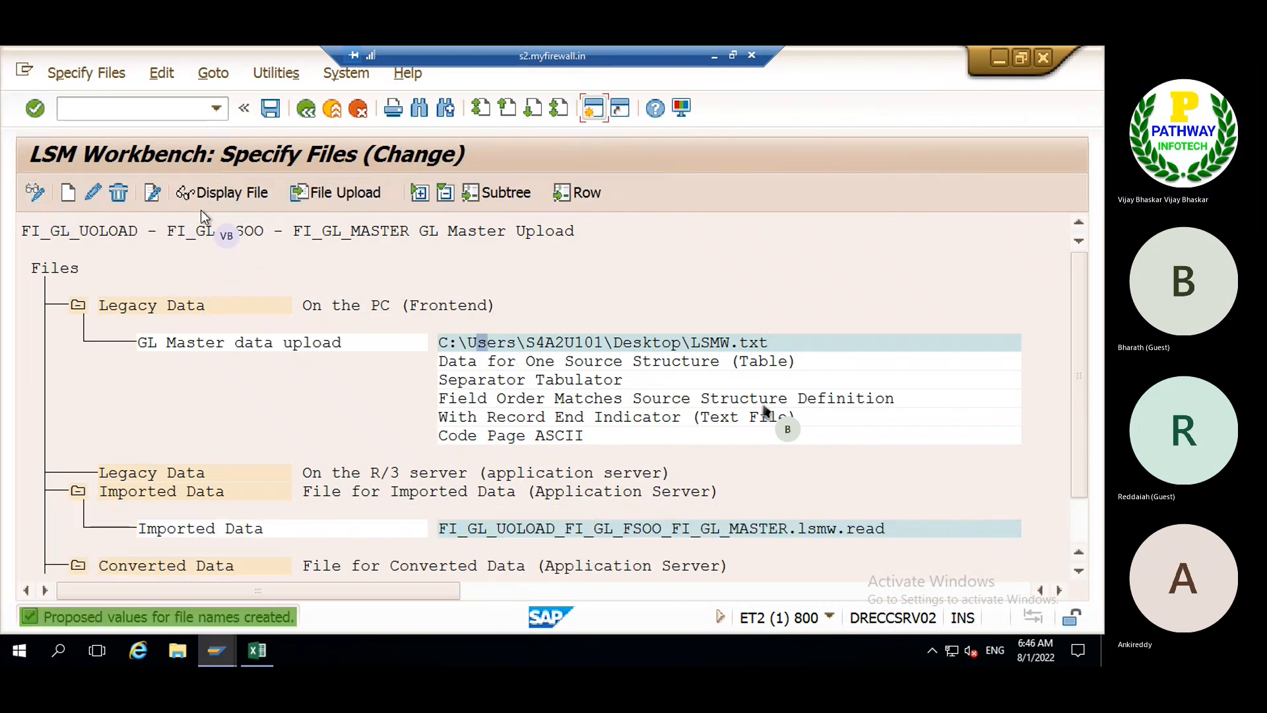
click(122, 196)
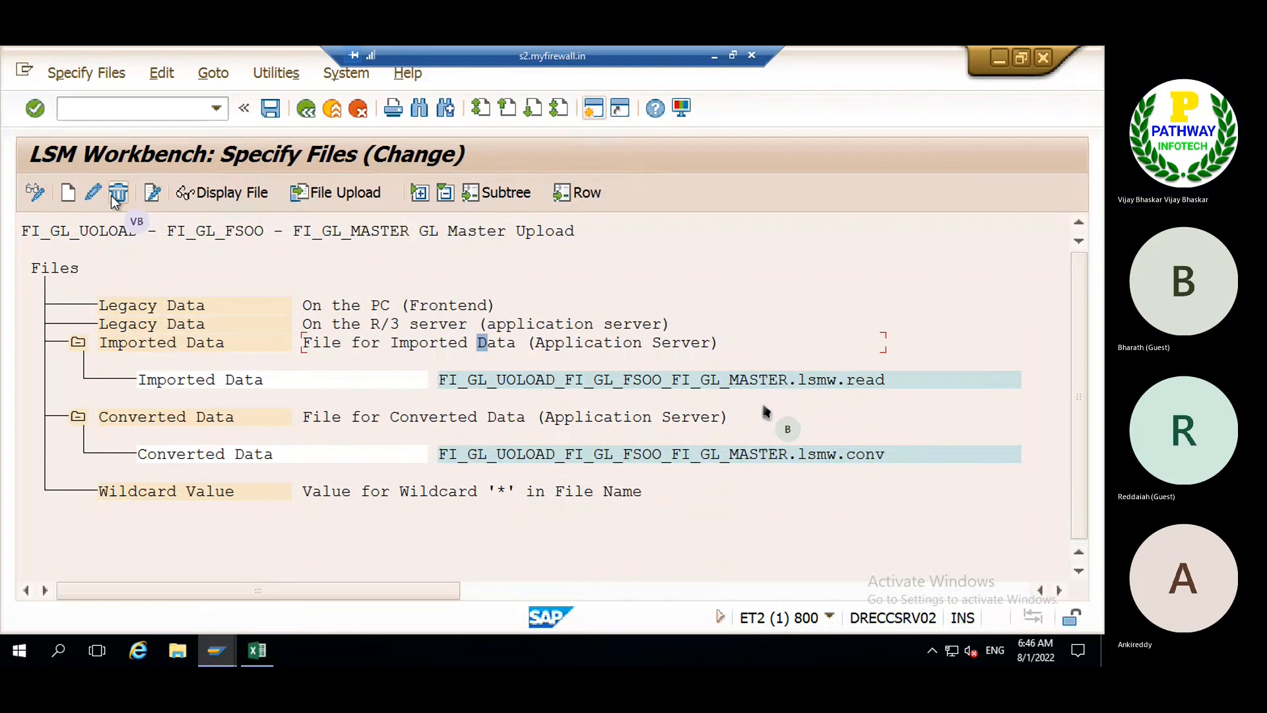
click(272, 108)
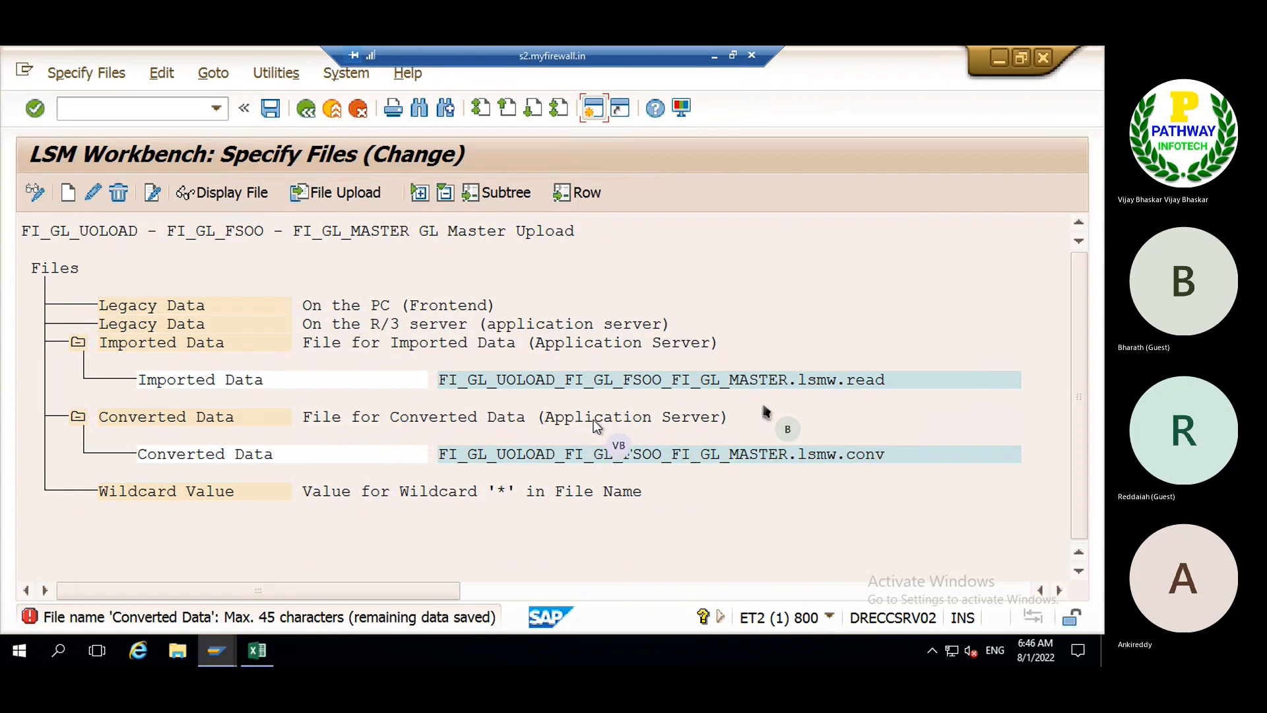
- Add the desktop file LSMW.txt as frontend legacy data named "GL Master data upload" and save the file specification
double_click(454, 304)
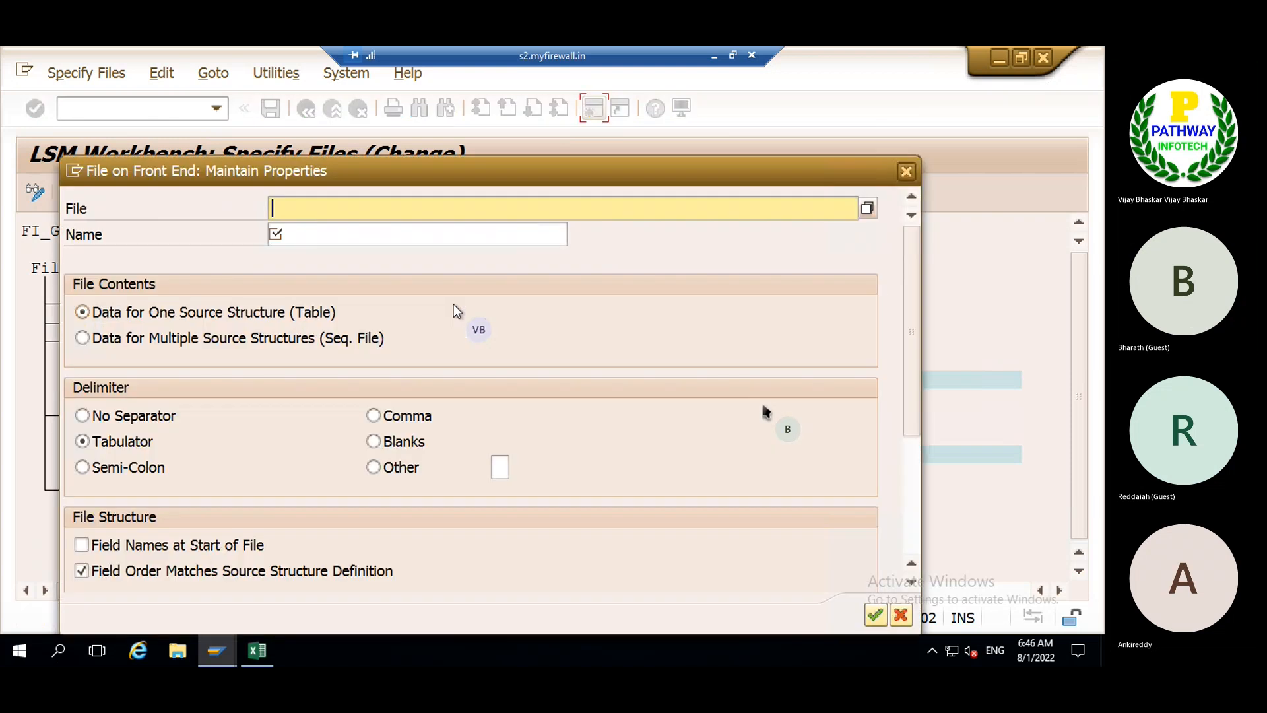
click(866, 208)
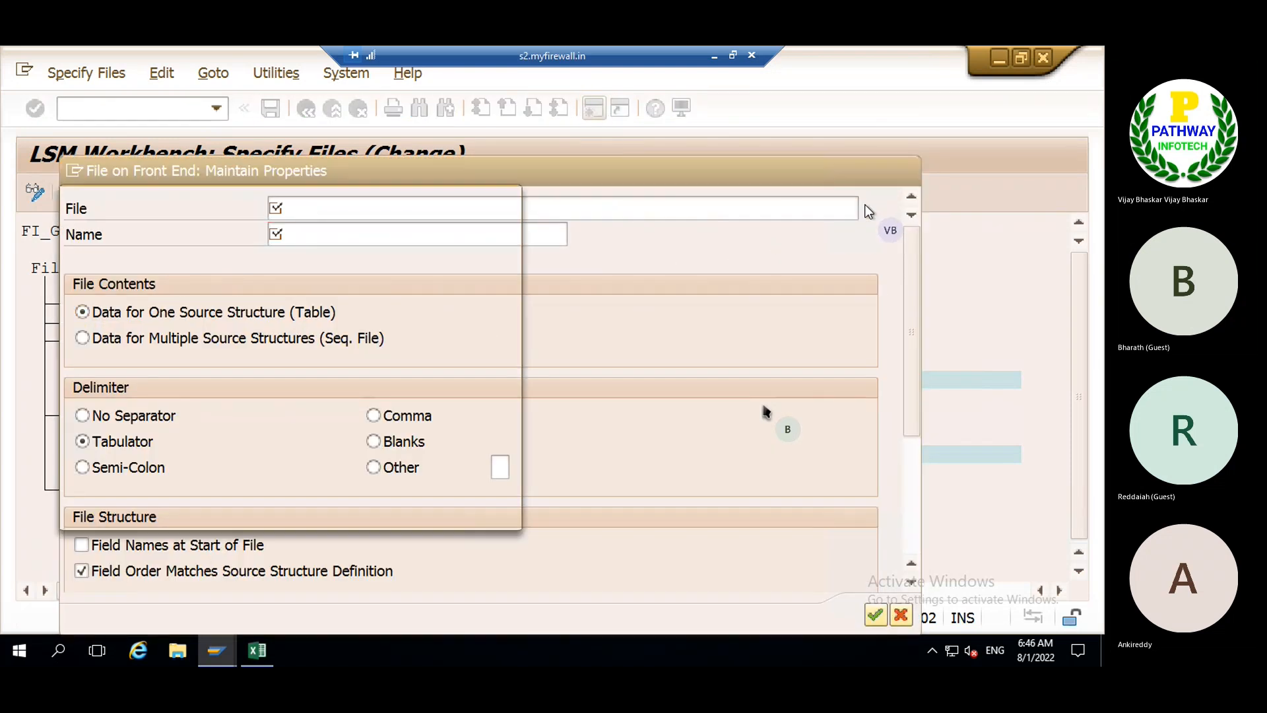
click(175, 349)
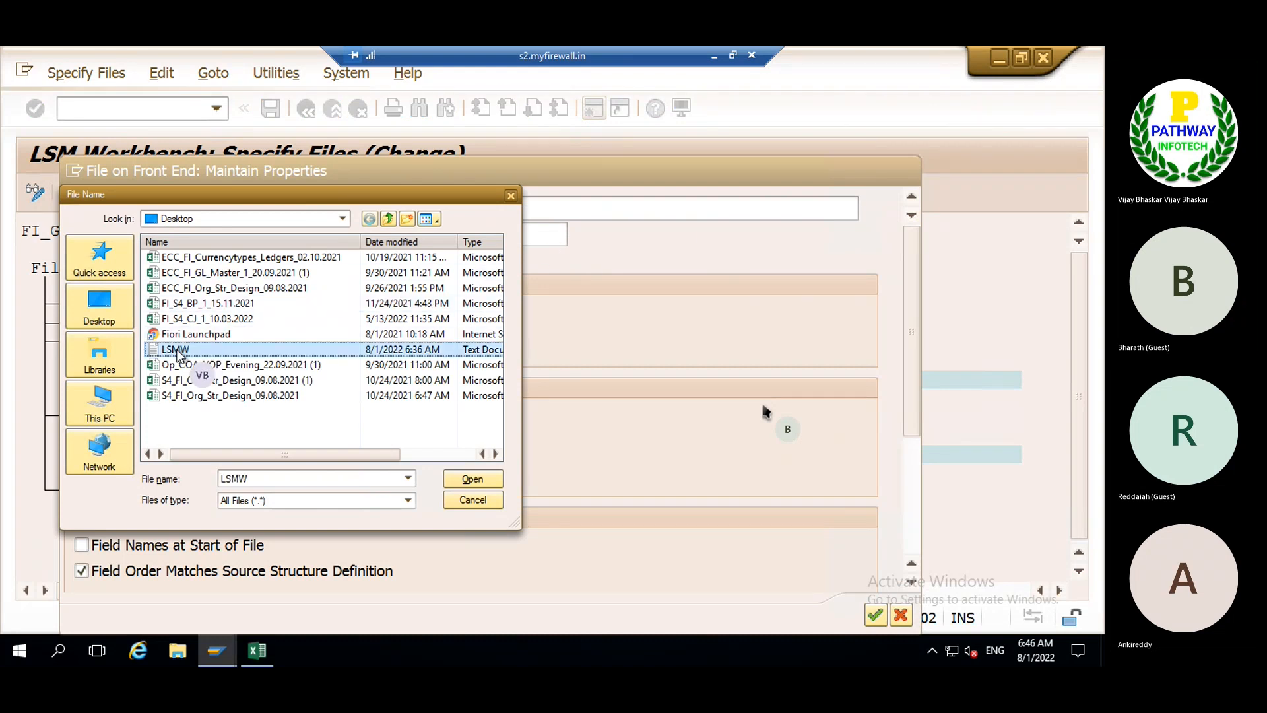
click(476, 480)
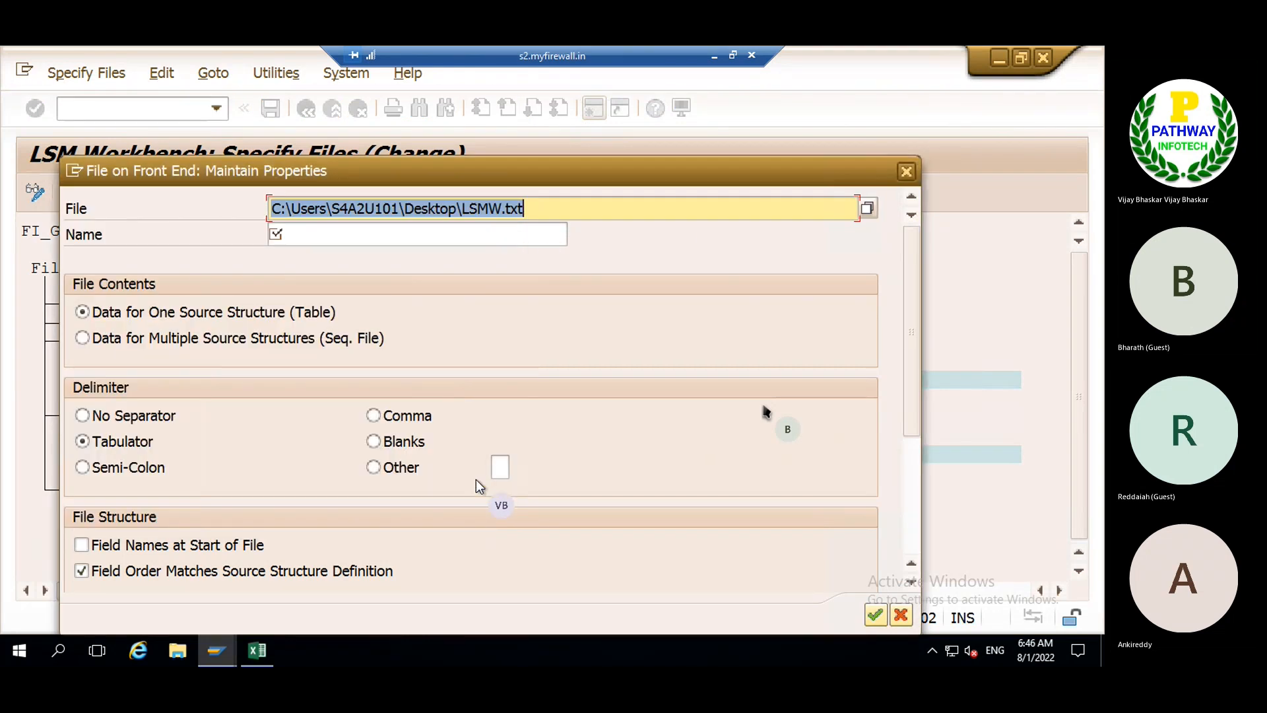
click(321, 234)
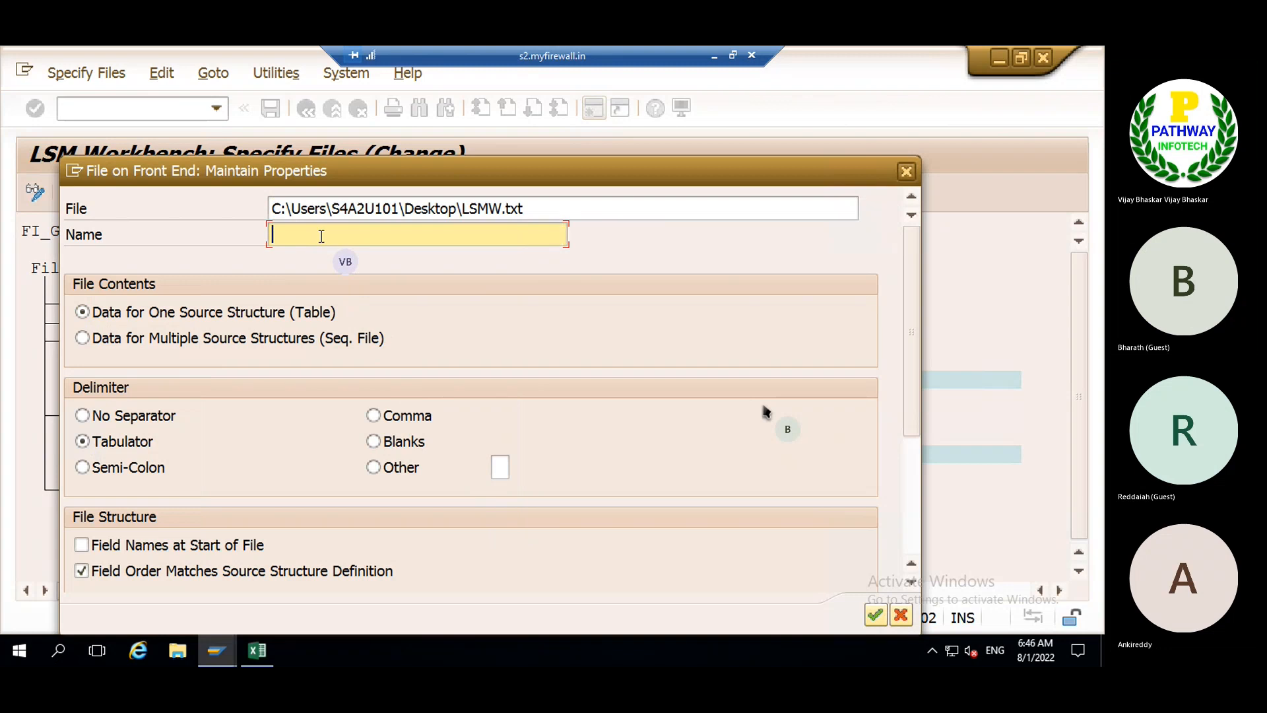
click(314, 260)
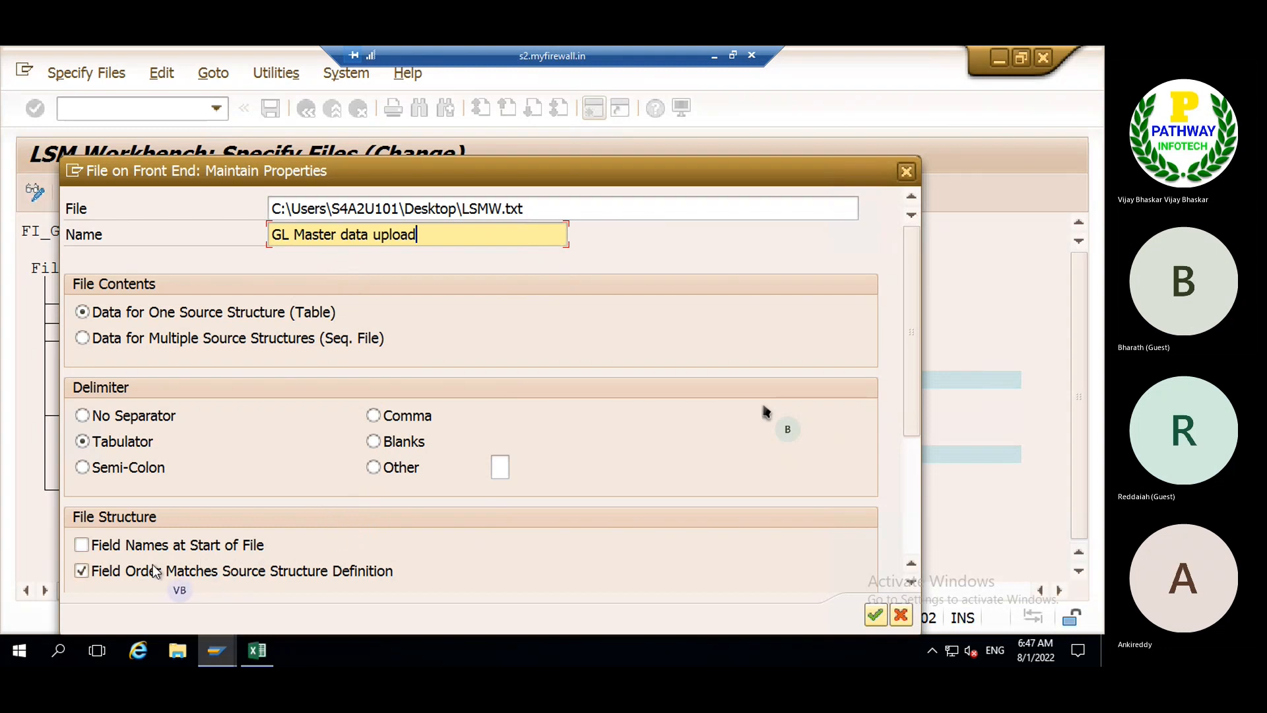
drag(905, 339, 913, 495)
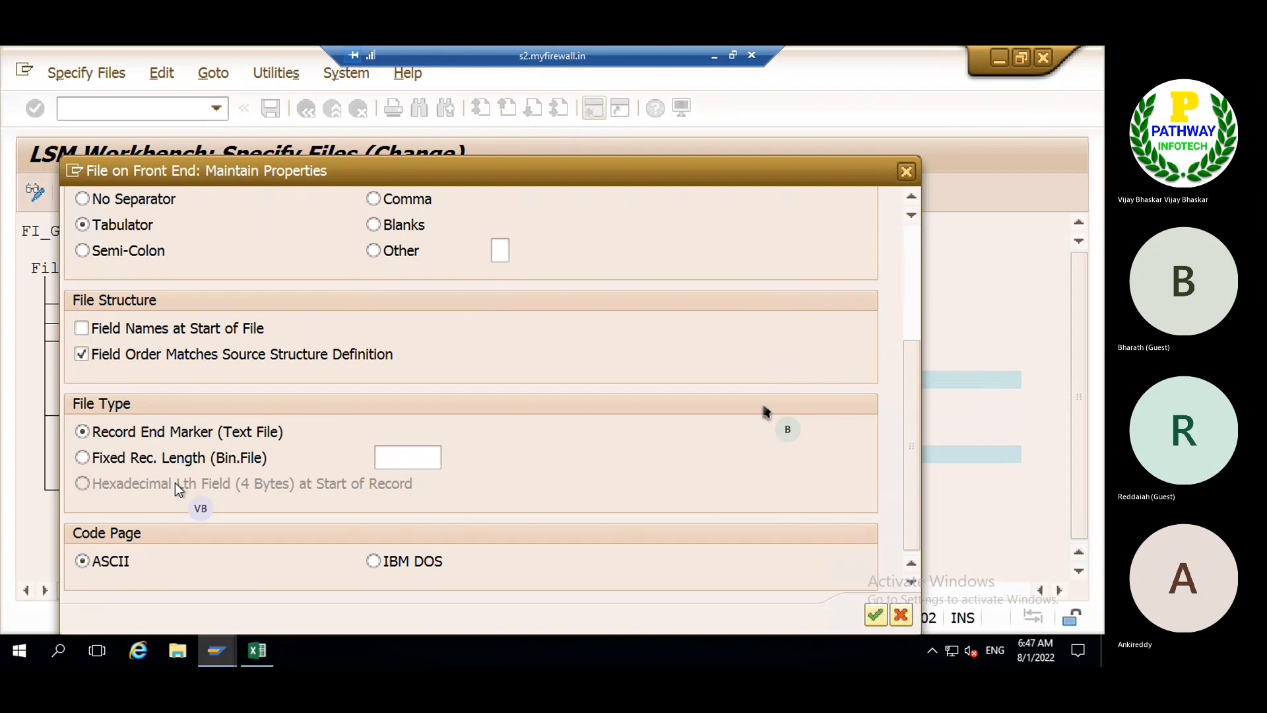
click(877, 613)
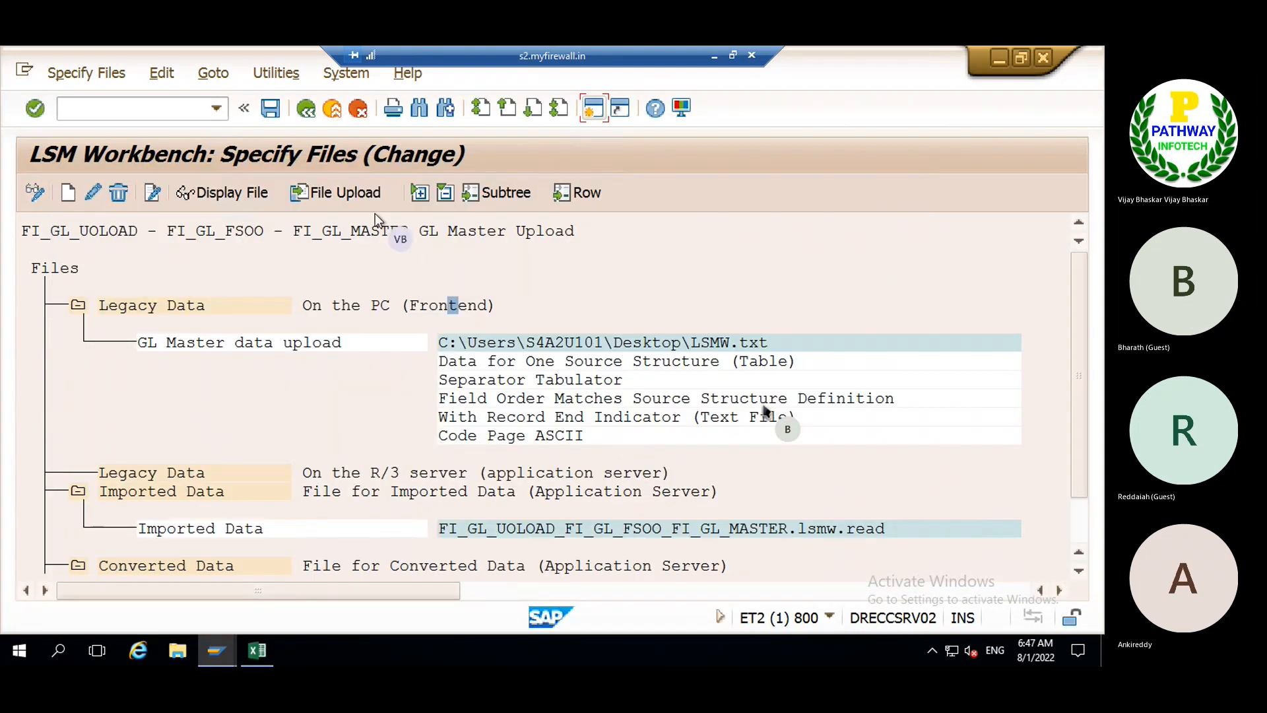
click(267, 110)
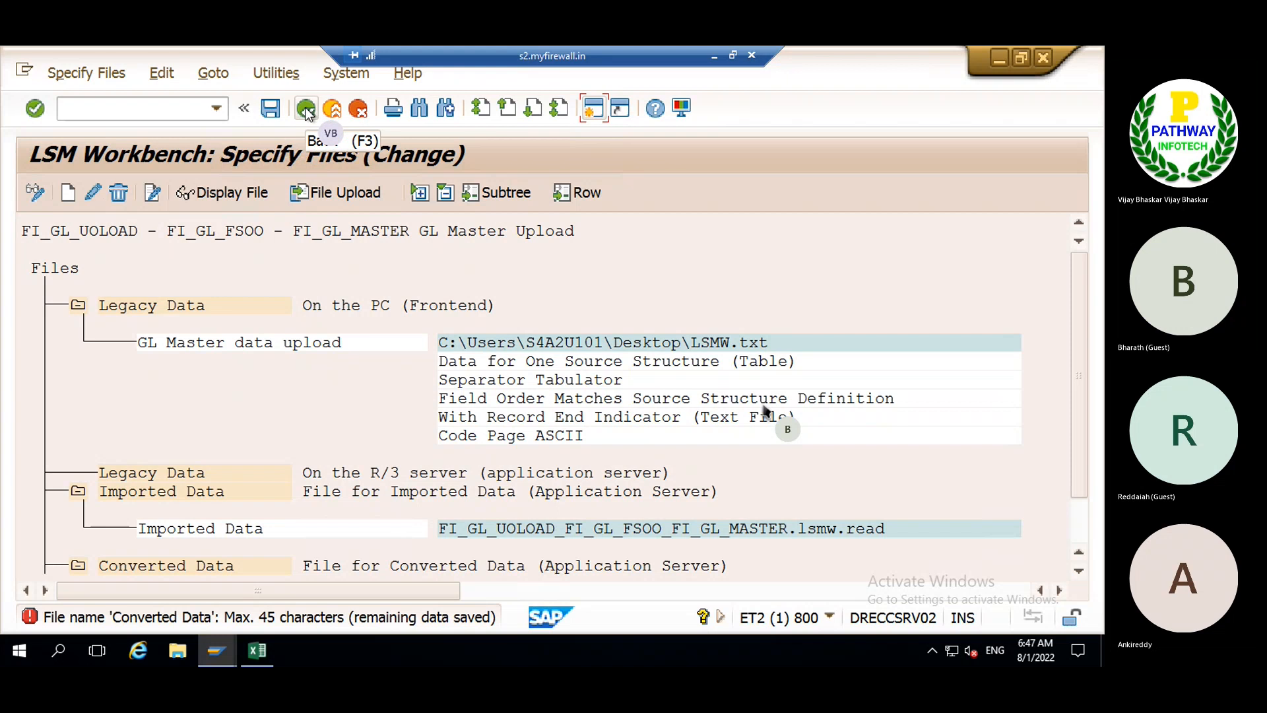
- Clear the open windows off the desktop, open the LSMW text file and delete all of its contents
click(997, 58)
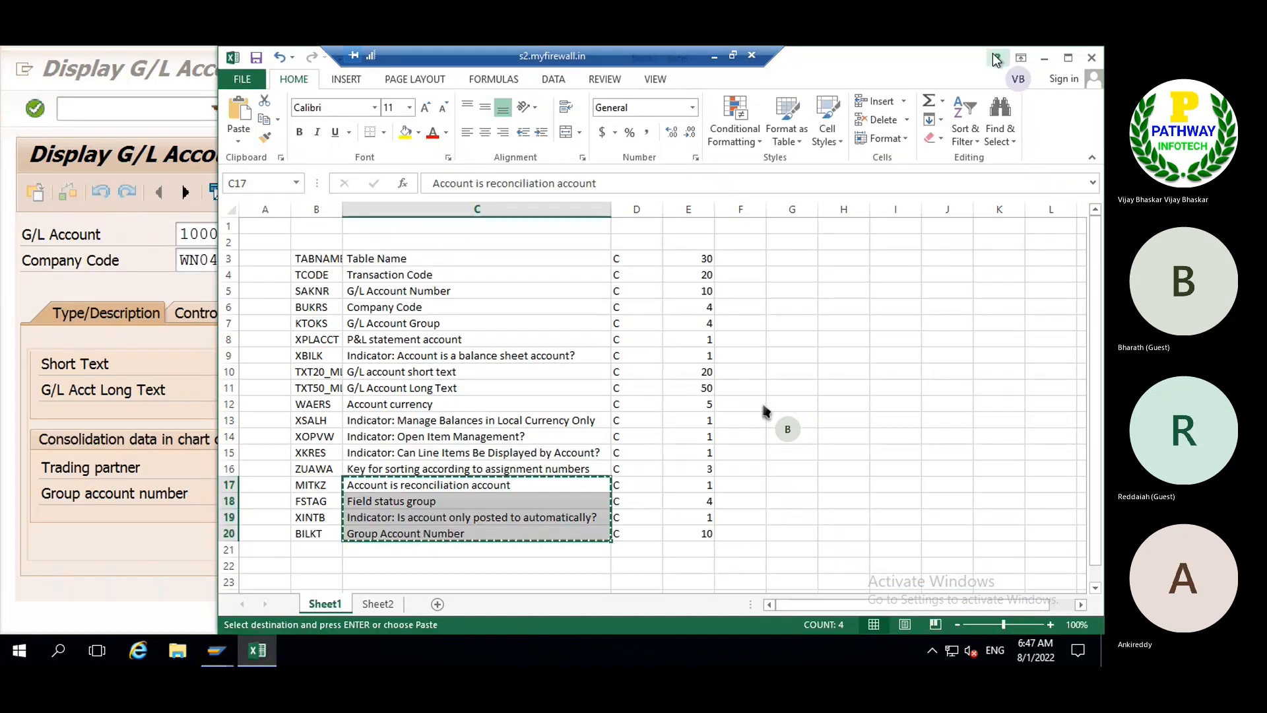
click(1045, 58)
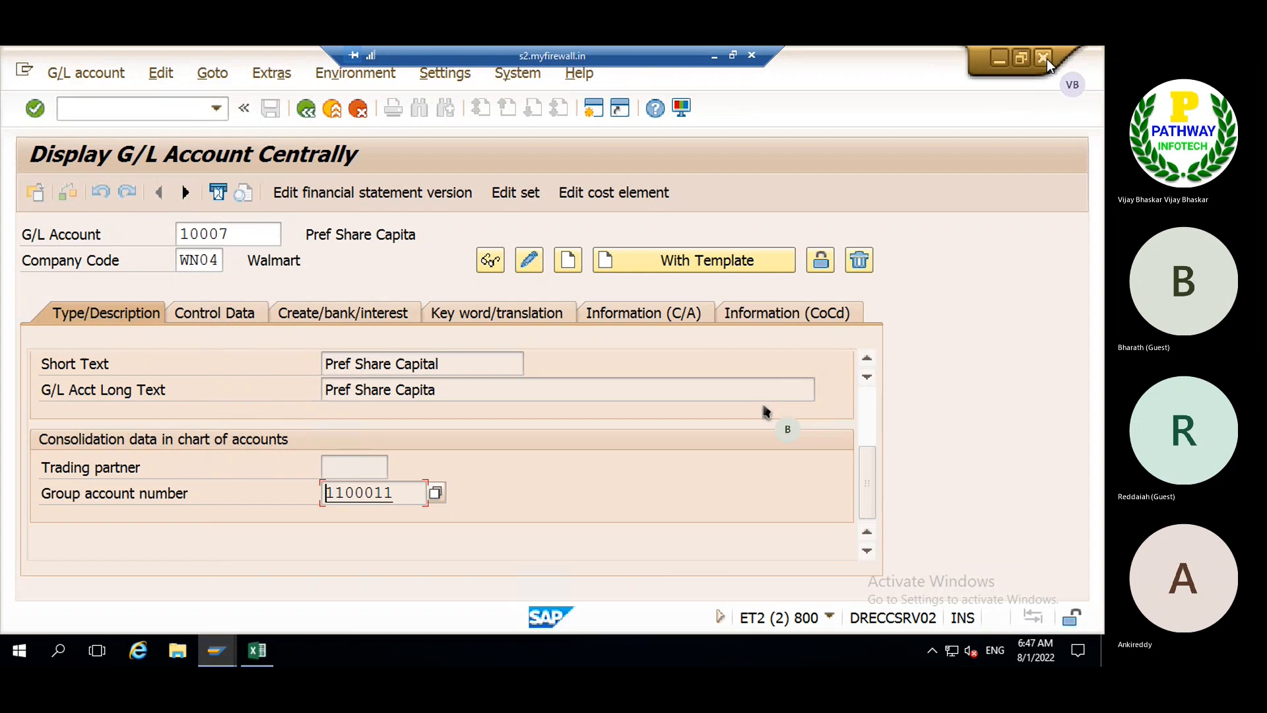
click(995, 60)
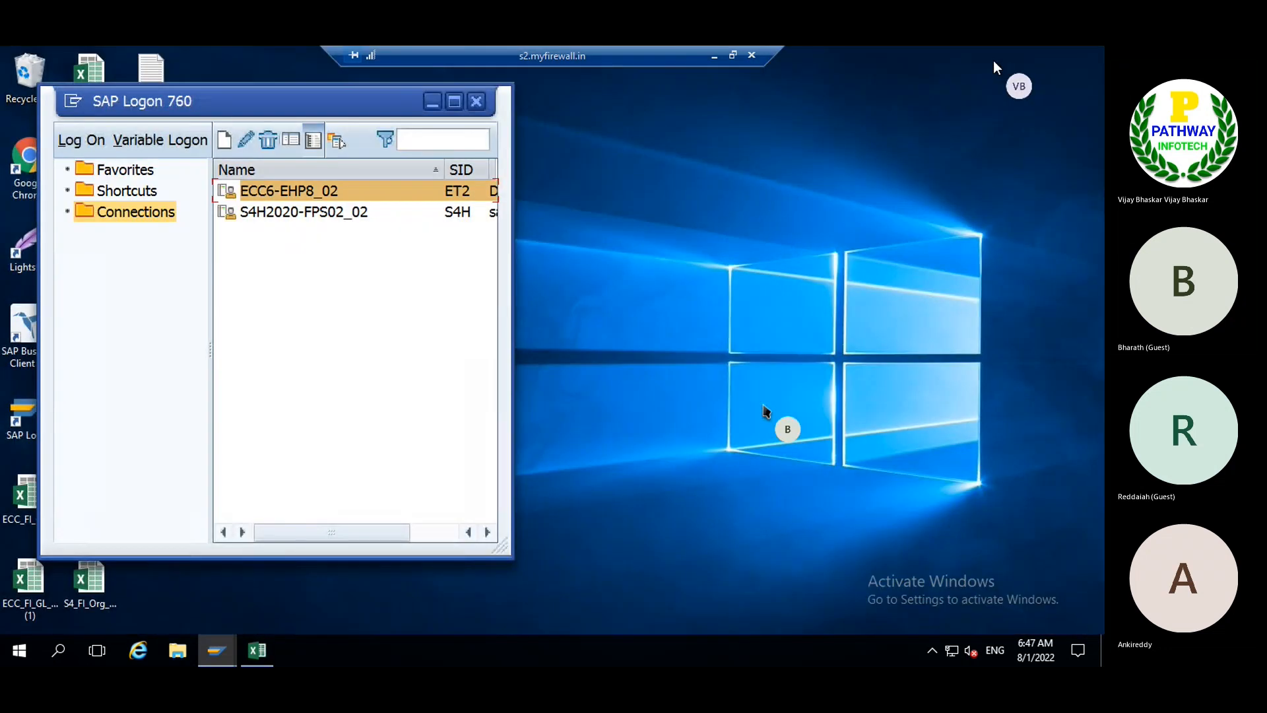
click(477, 101)
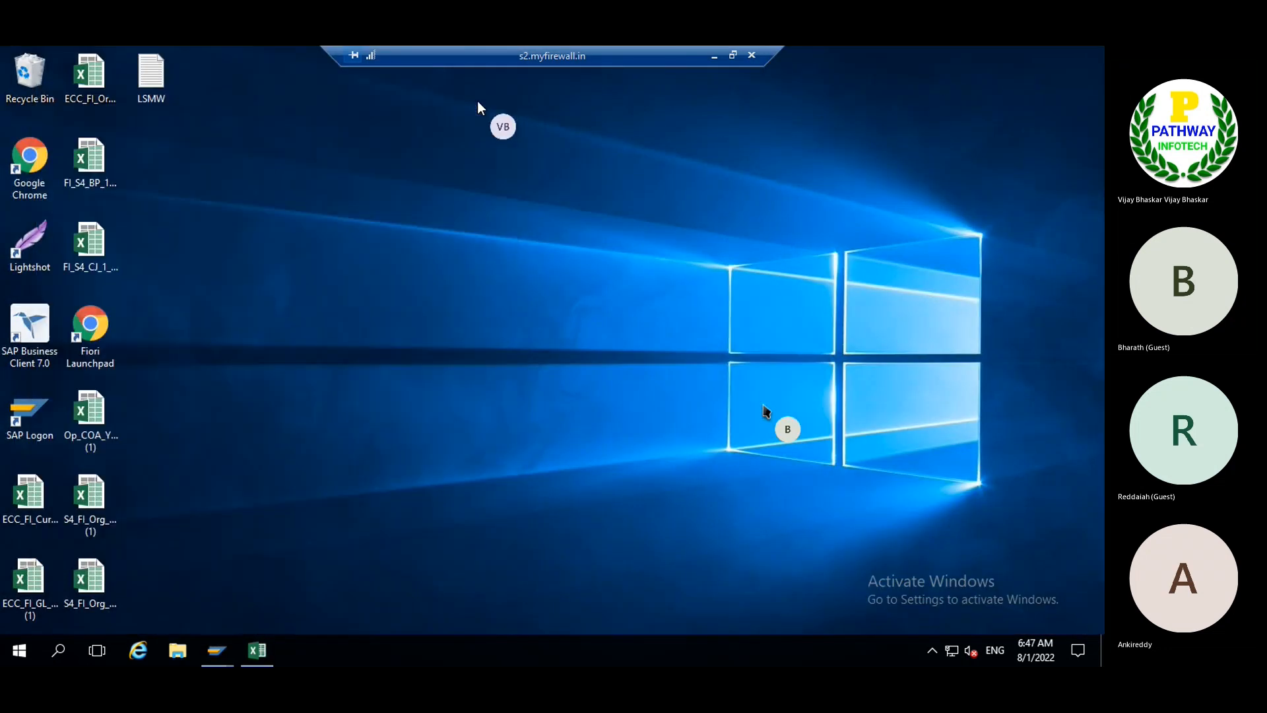
right_click(147, 87)
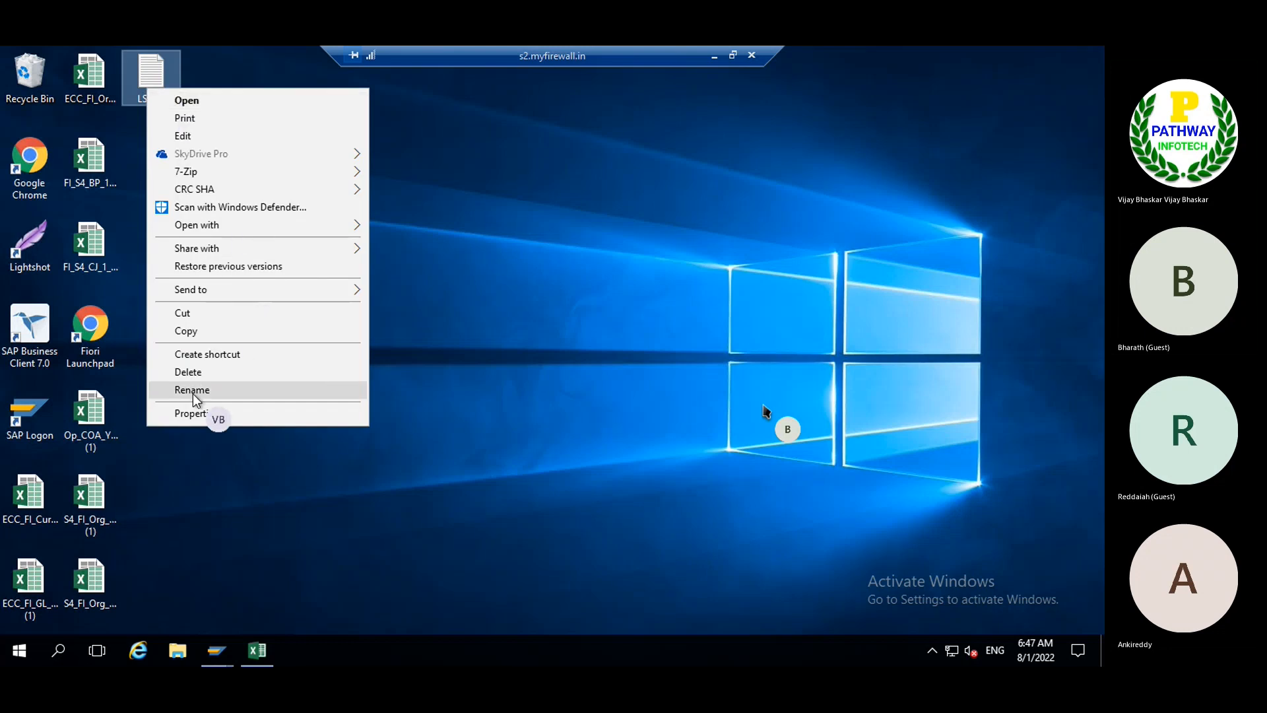
click(574, 196)
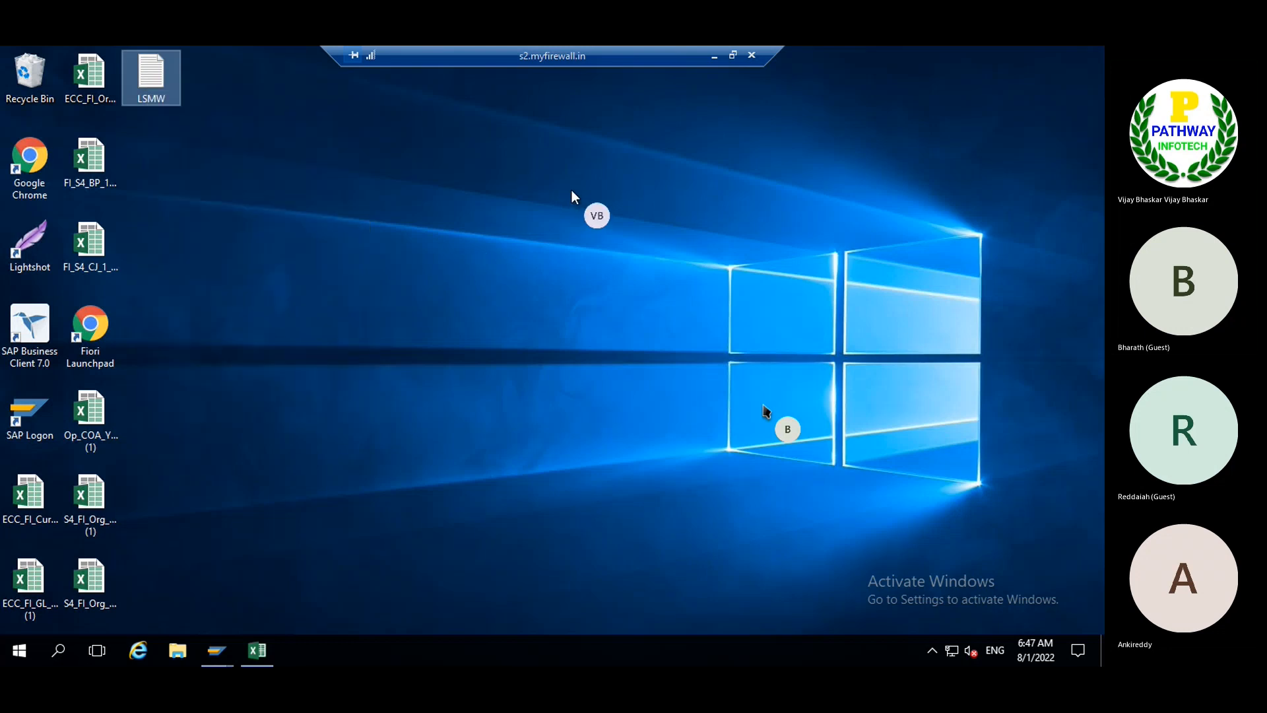
double_click(148, 72)
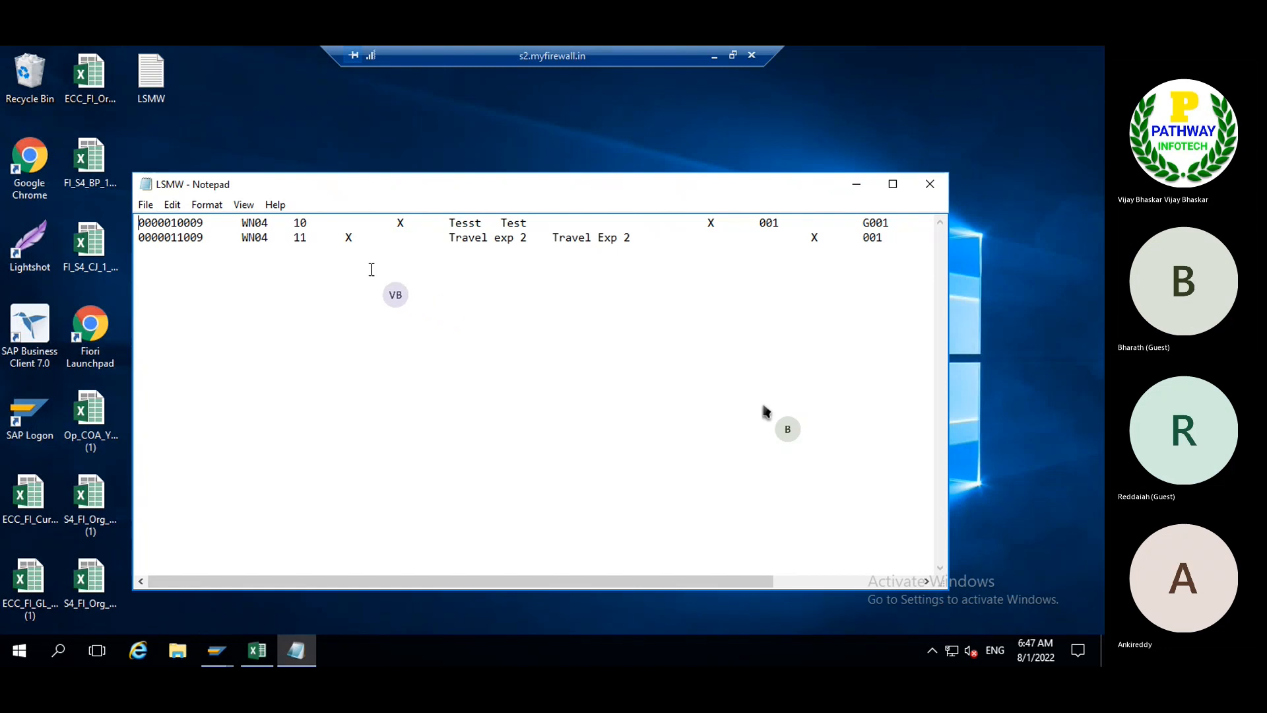
key(ctrl+a)
key(Delete)
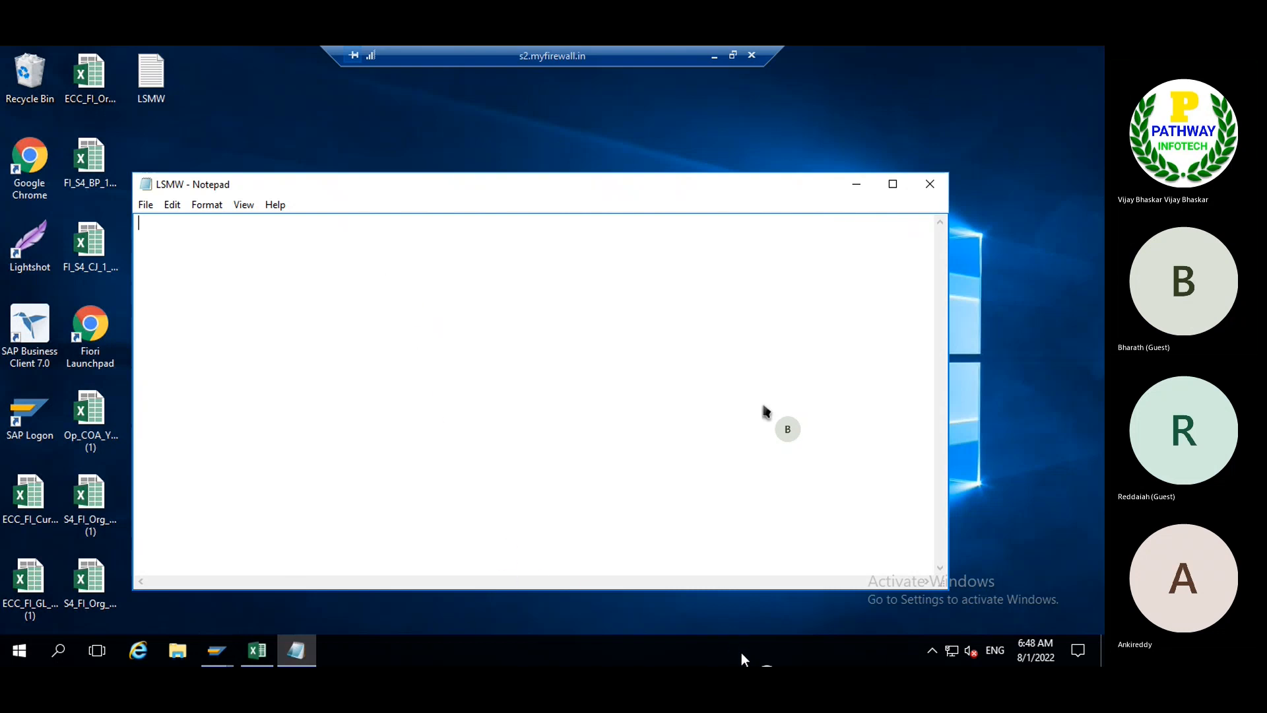
- Switch to the Excel workbook and show Sheet2 from its G/L account number column
click(256, 654)
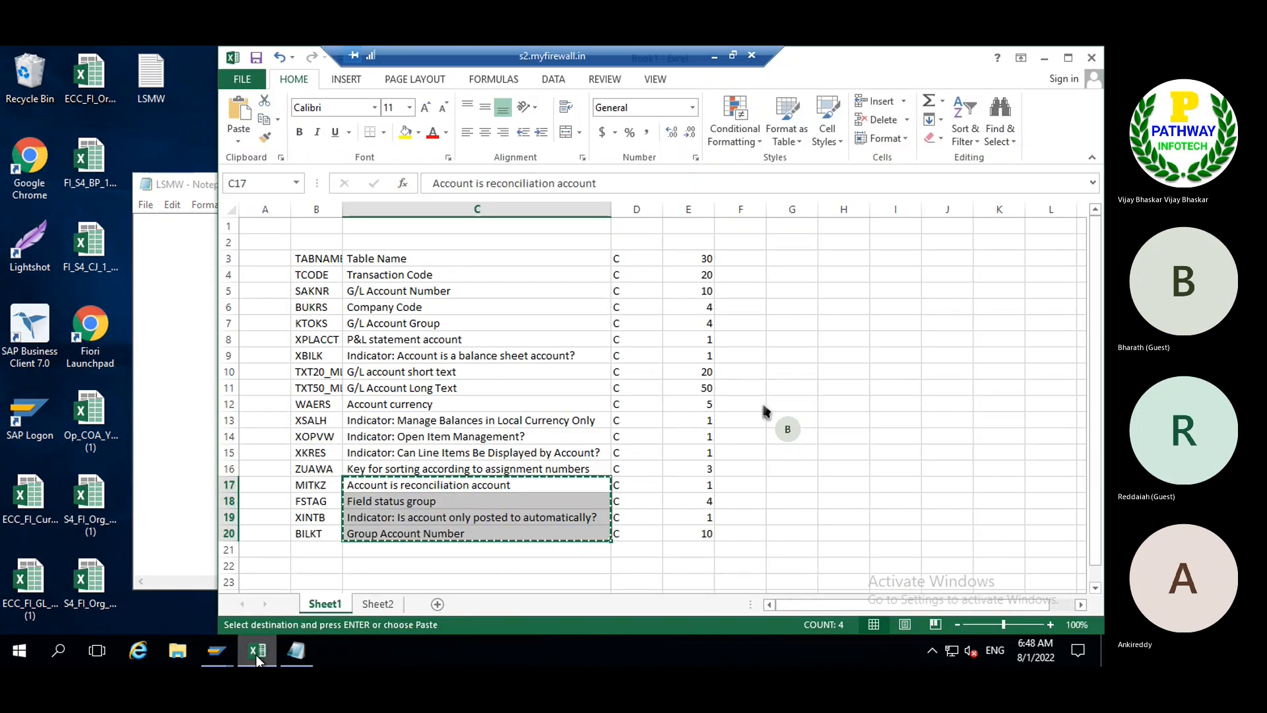
click(378, 604)
click(367, 400)
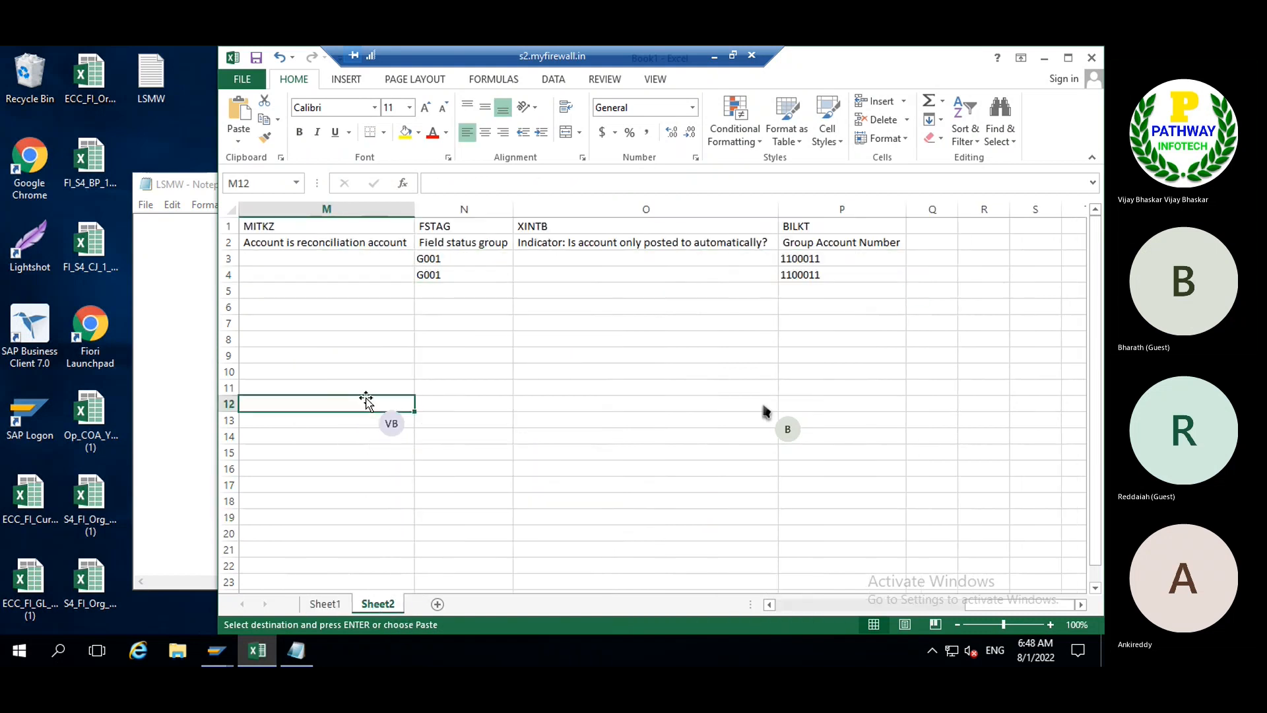
click(790, 603)
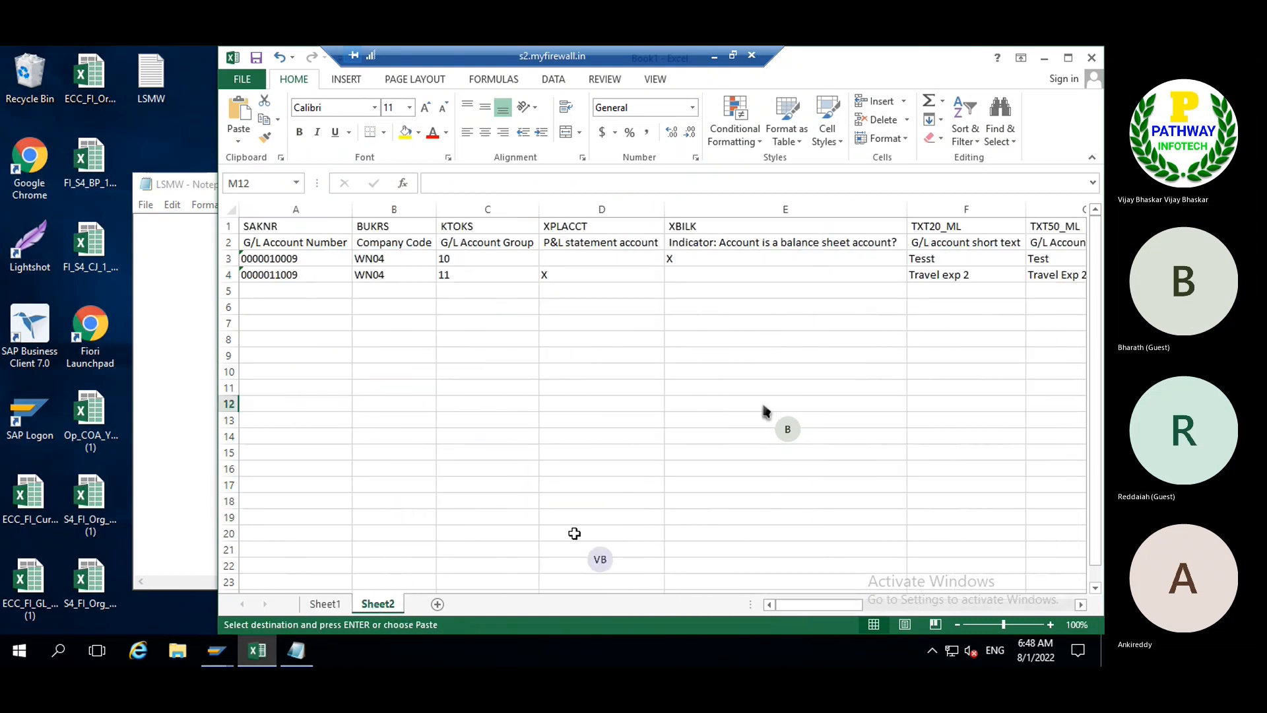
click(250, 259)
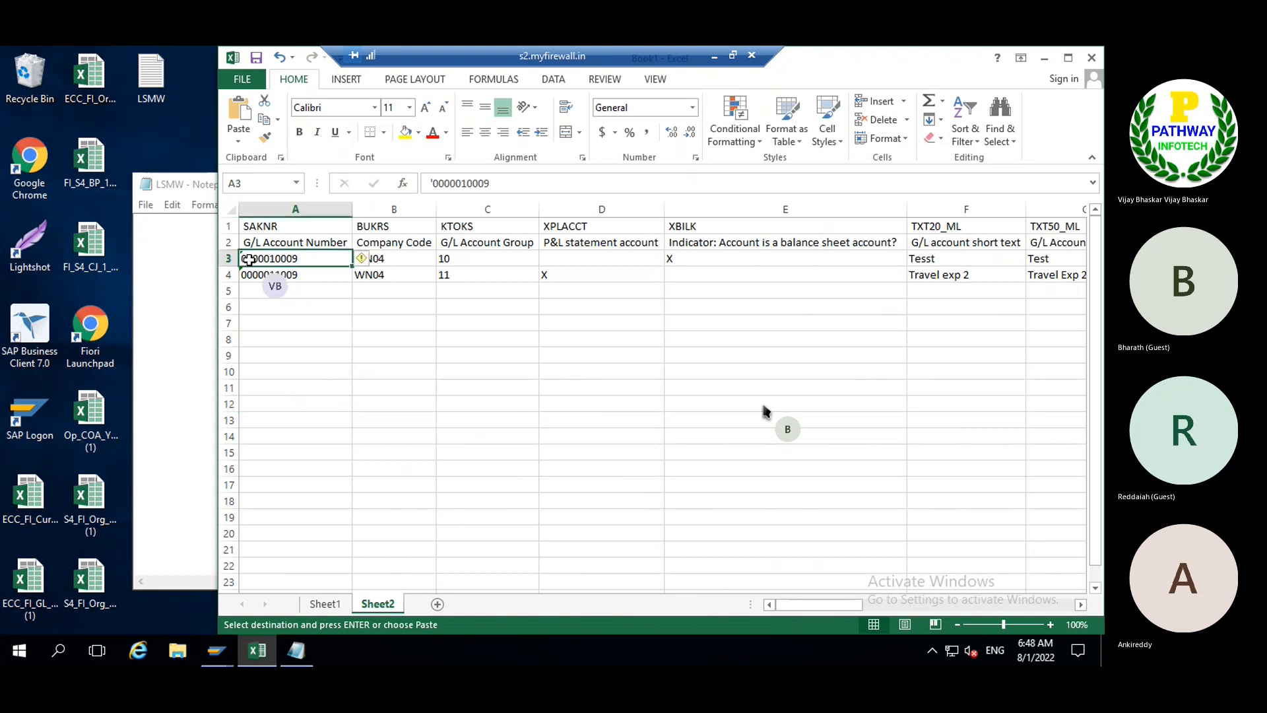
drag(250, 259, 771, 299)
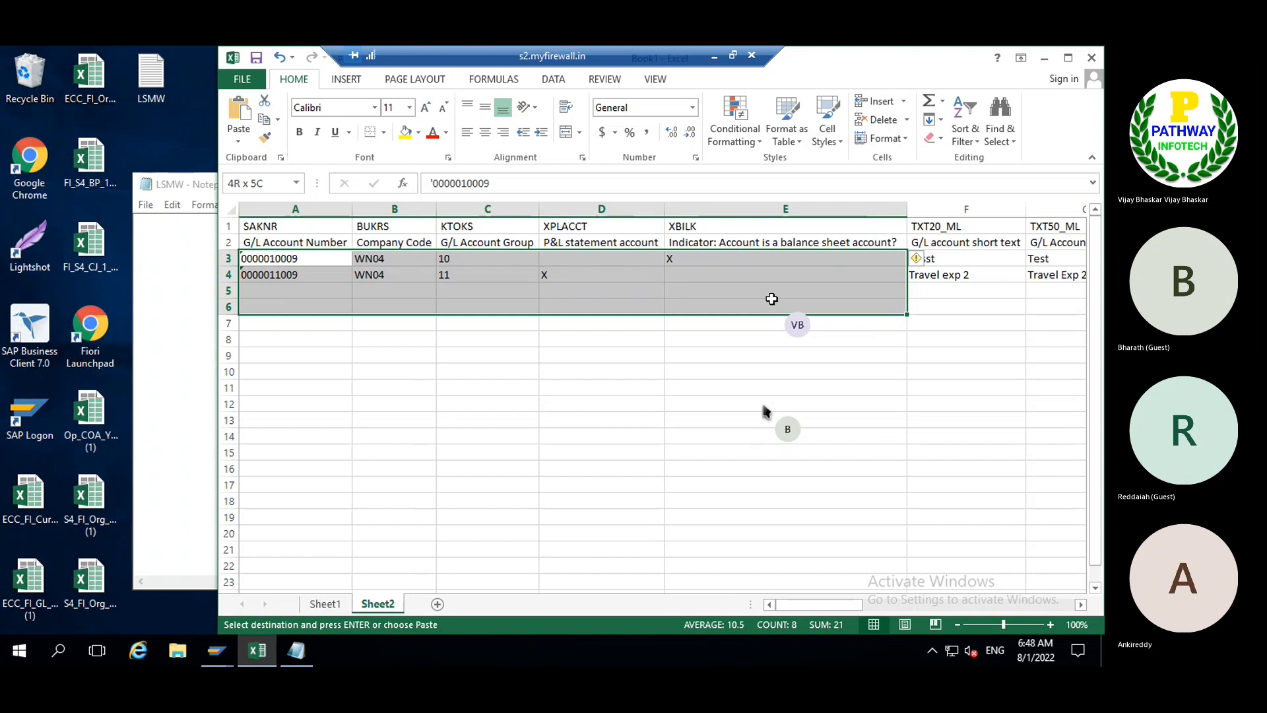
drag(771, 298, 708, 489)
click(1095, 234)
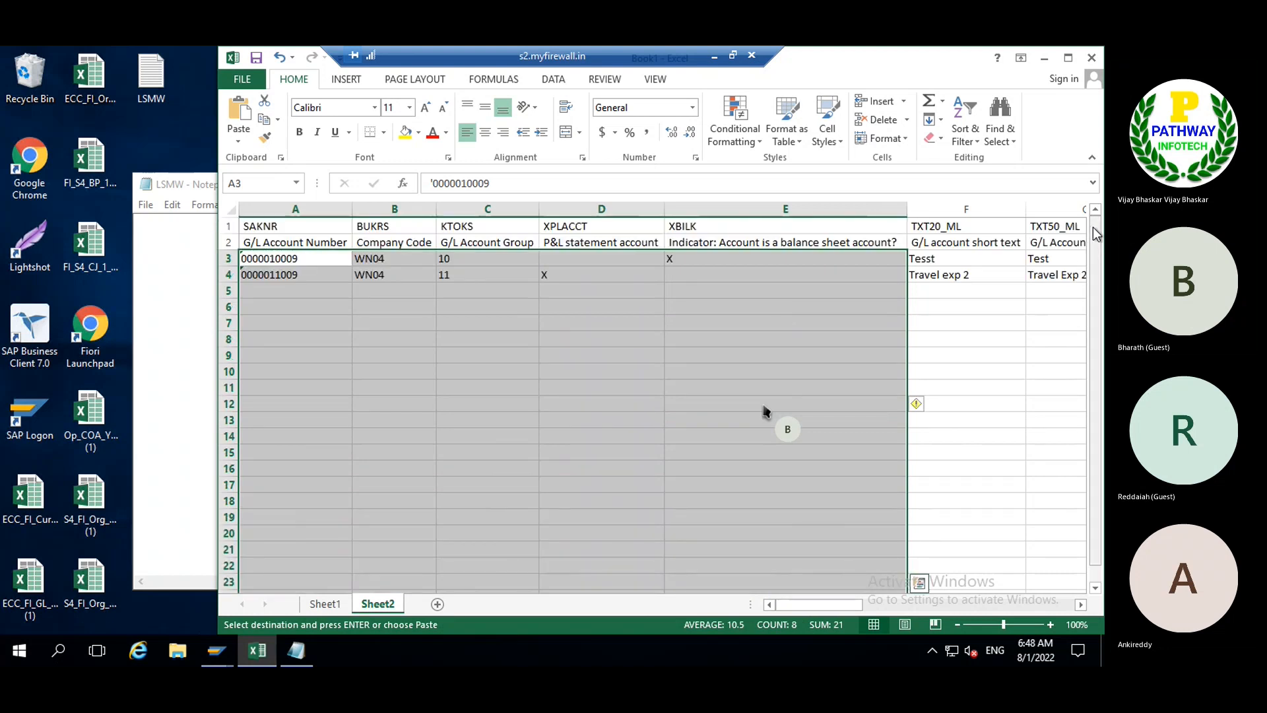
- Copy the first G/L account record in Sheet2, cells A3 through P3
click(257, 257)
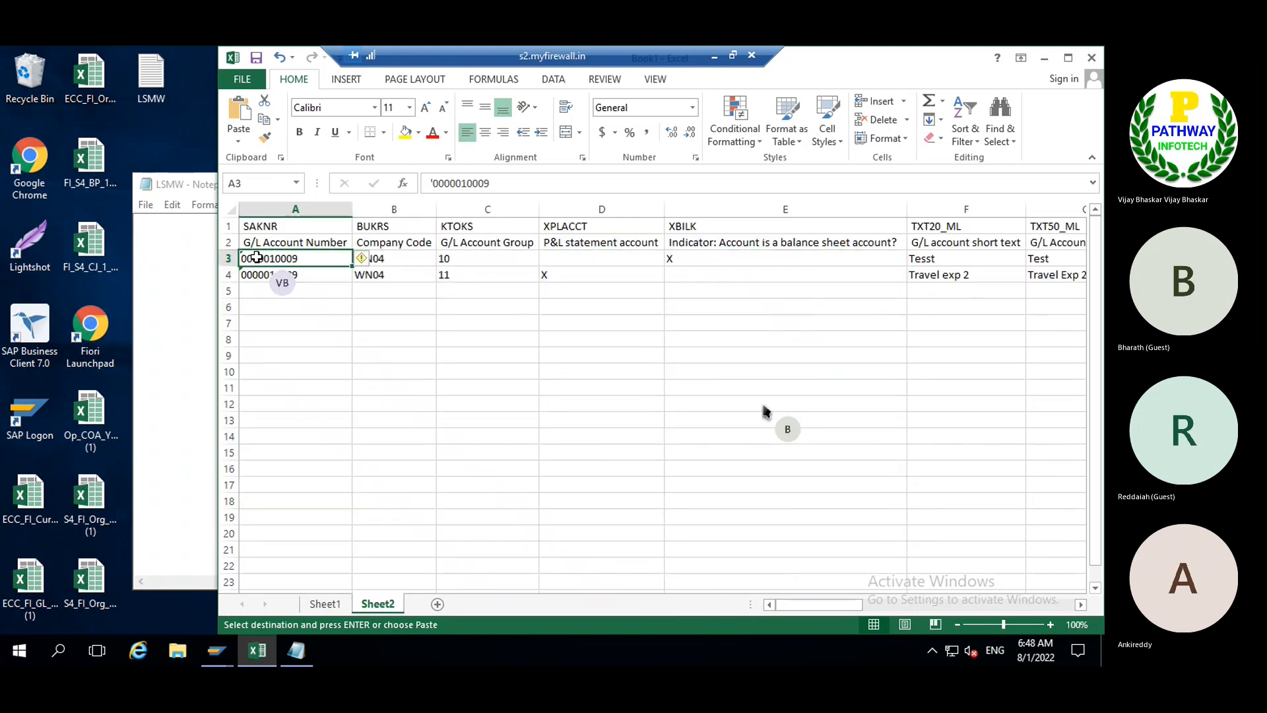
key(shift+Right)
key(shift+Right)
key(shift+Right)
key(shift+Right)
key(shift+Right)
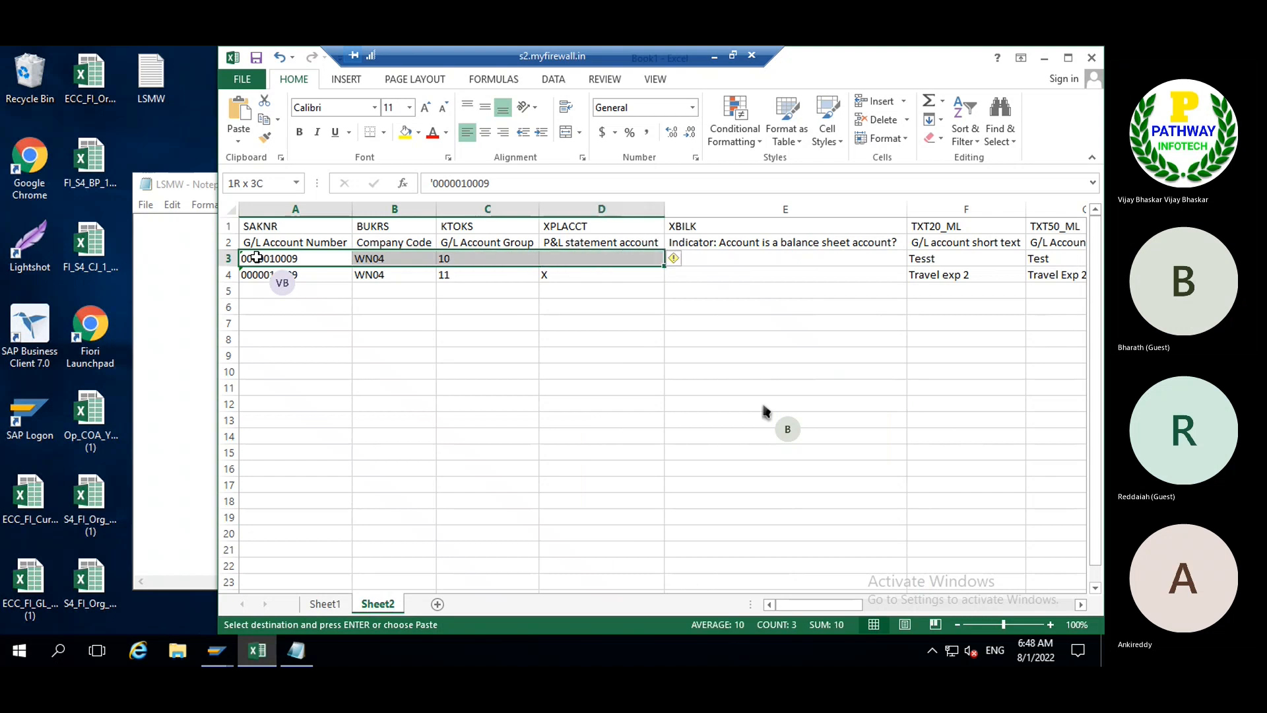
key(shift+Right)
key(shift+Right)
key(shift+Right)
key(shift+Right)
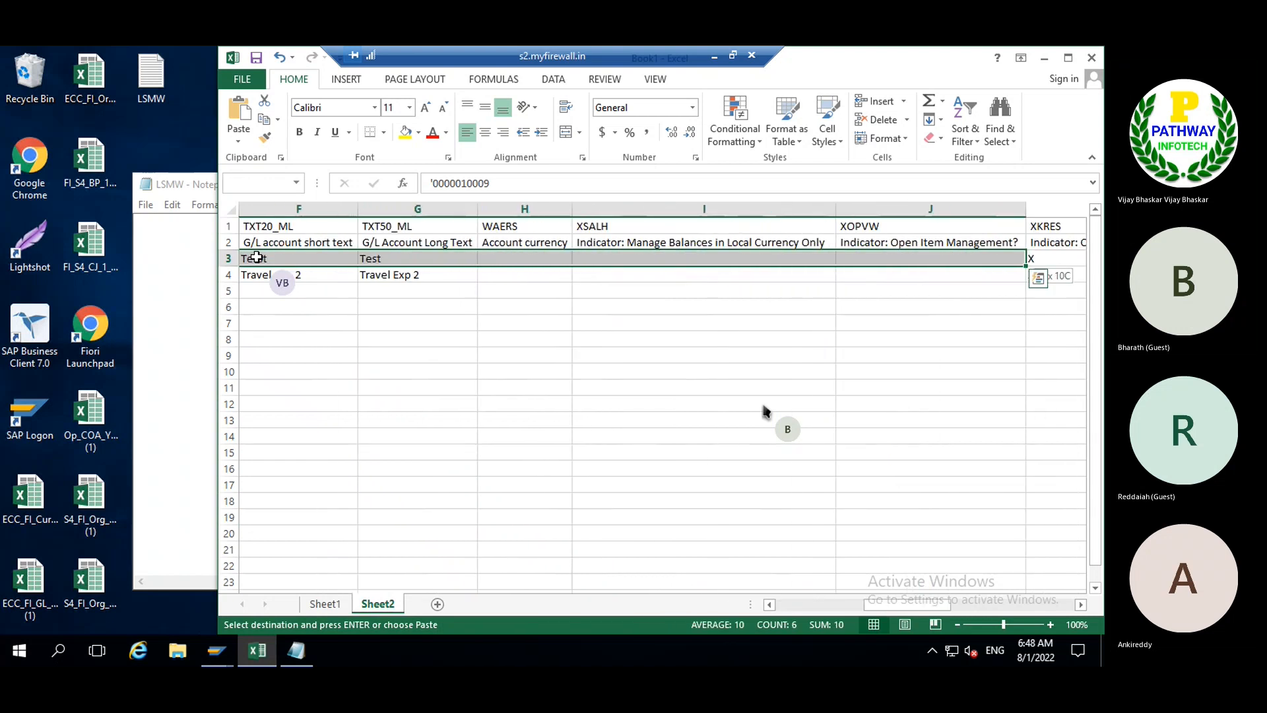
key(shift+Right)
key(shift+Right)
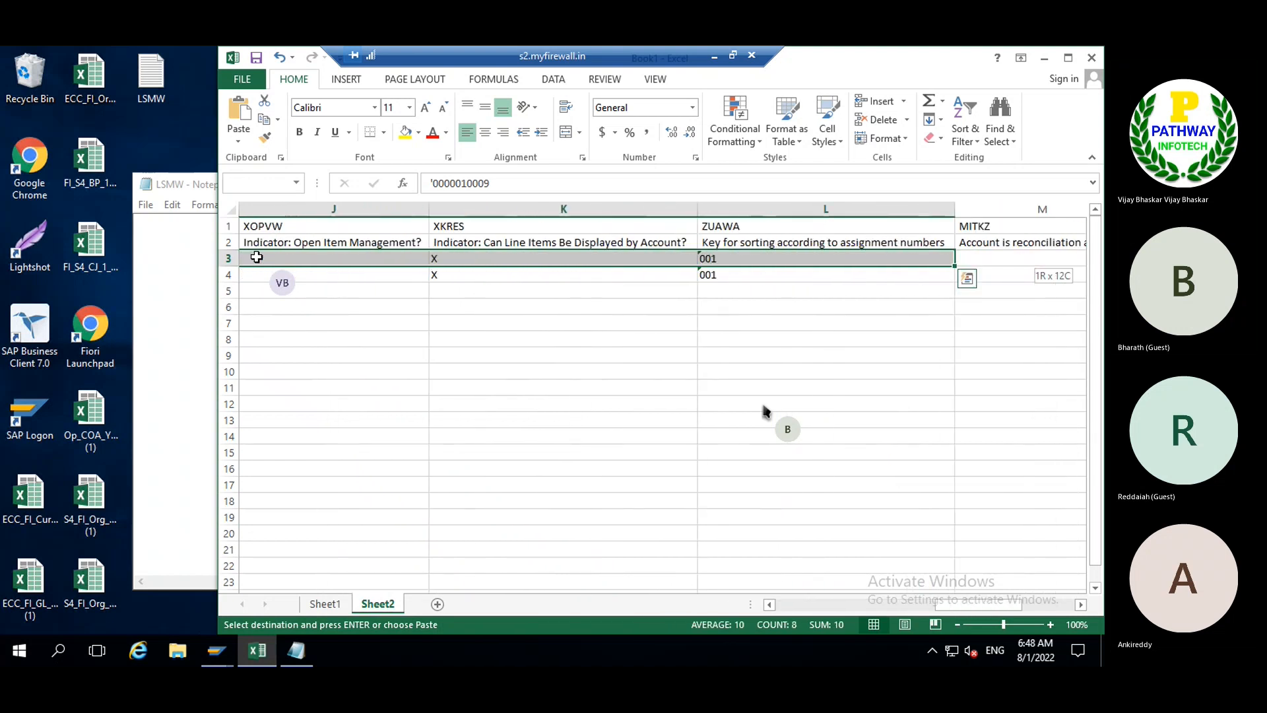
key(shift+Right)
key(shift+Right)
key(shift+Right)
key(shift+Right)
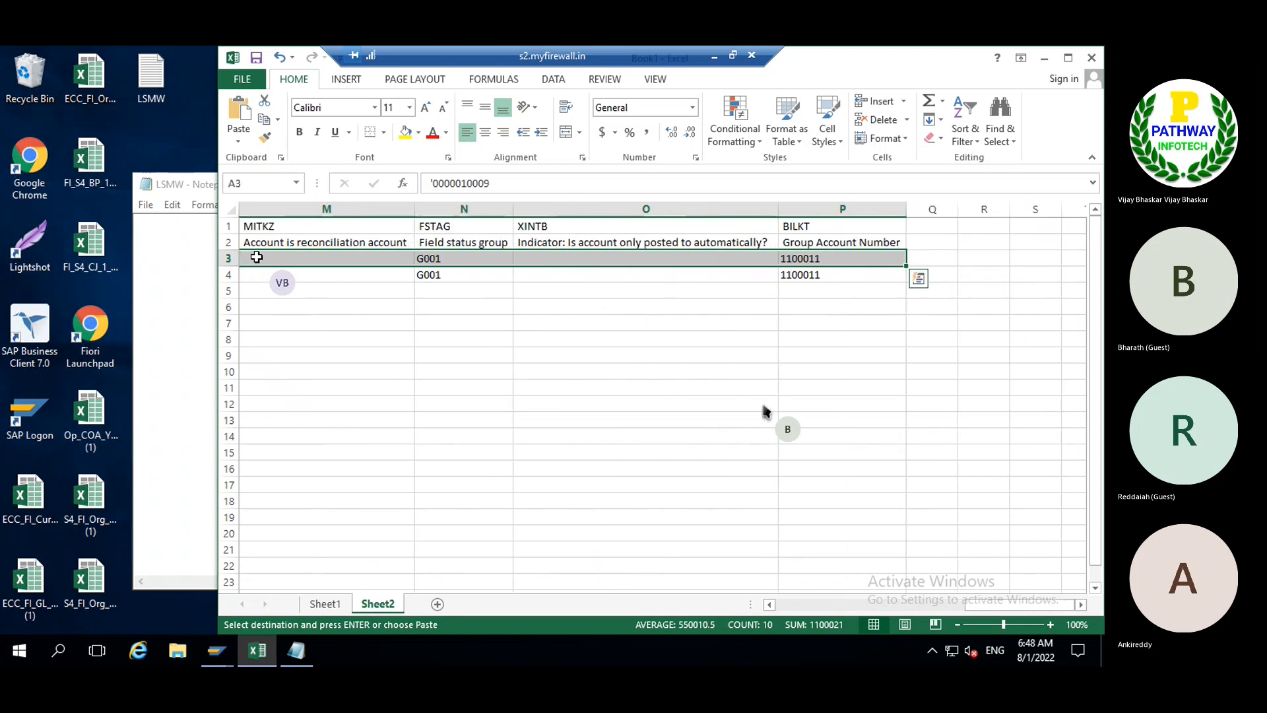
key(ctrl+c)
- Paste the copied record into the empty LSMW text file, remove the trailing blank line and close the file
click(171, 234)
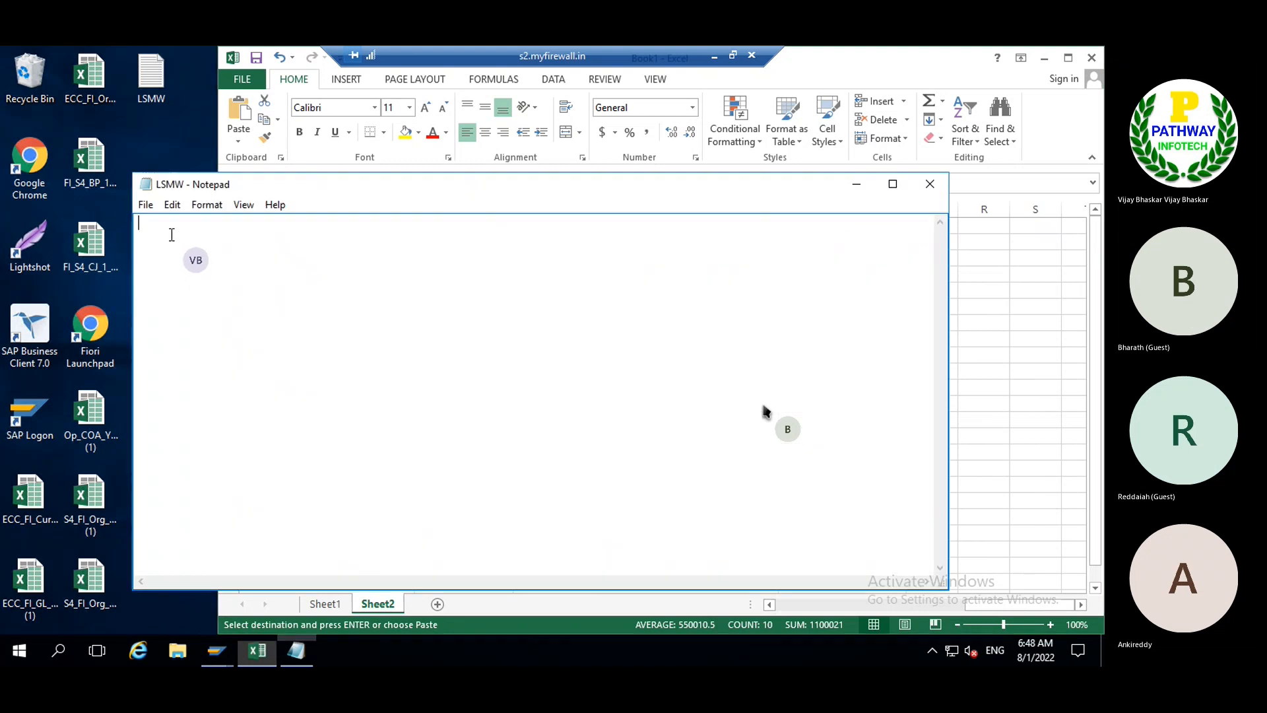
key(ctrl+v)
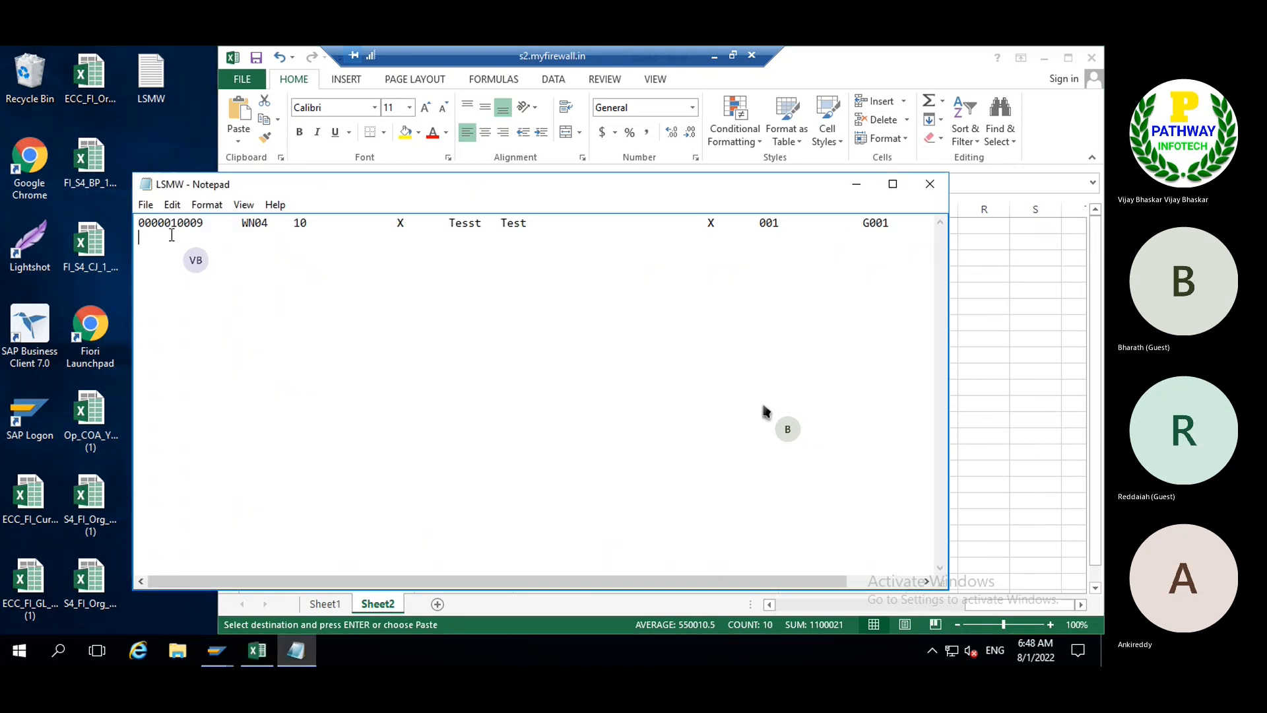
key(BackSpace)
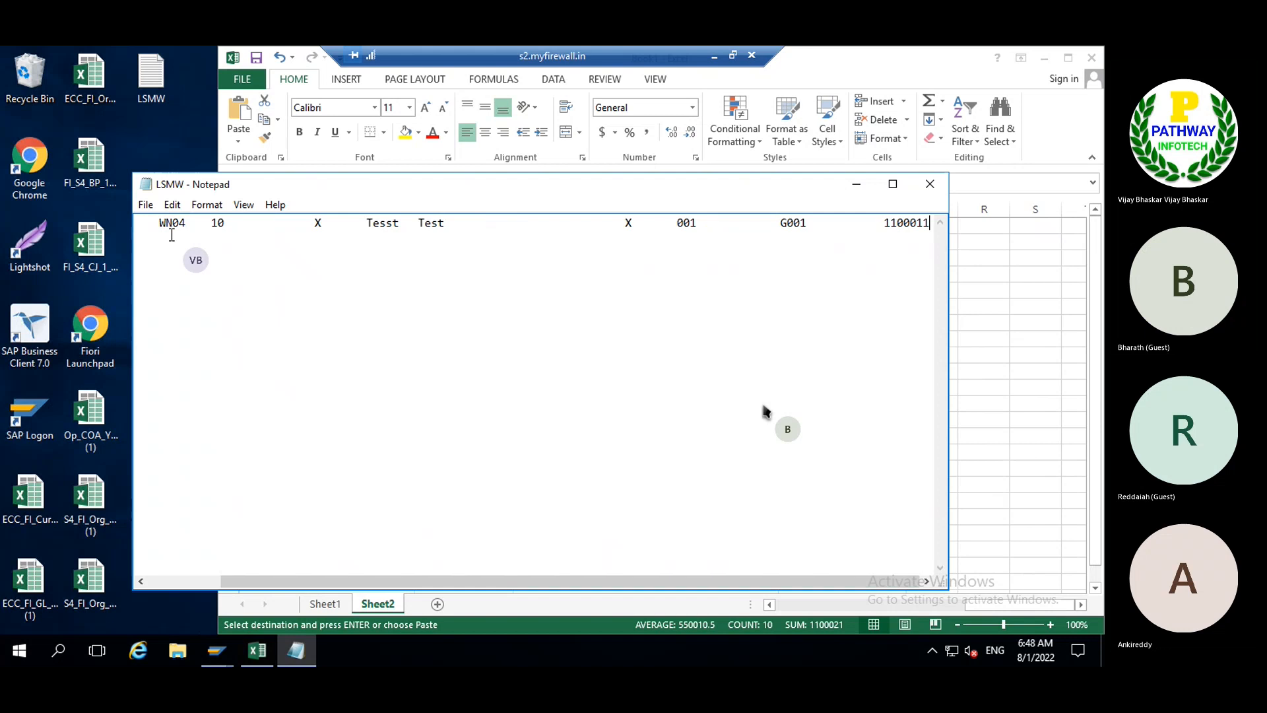
click(930, 183)
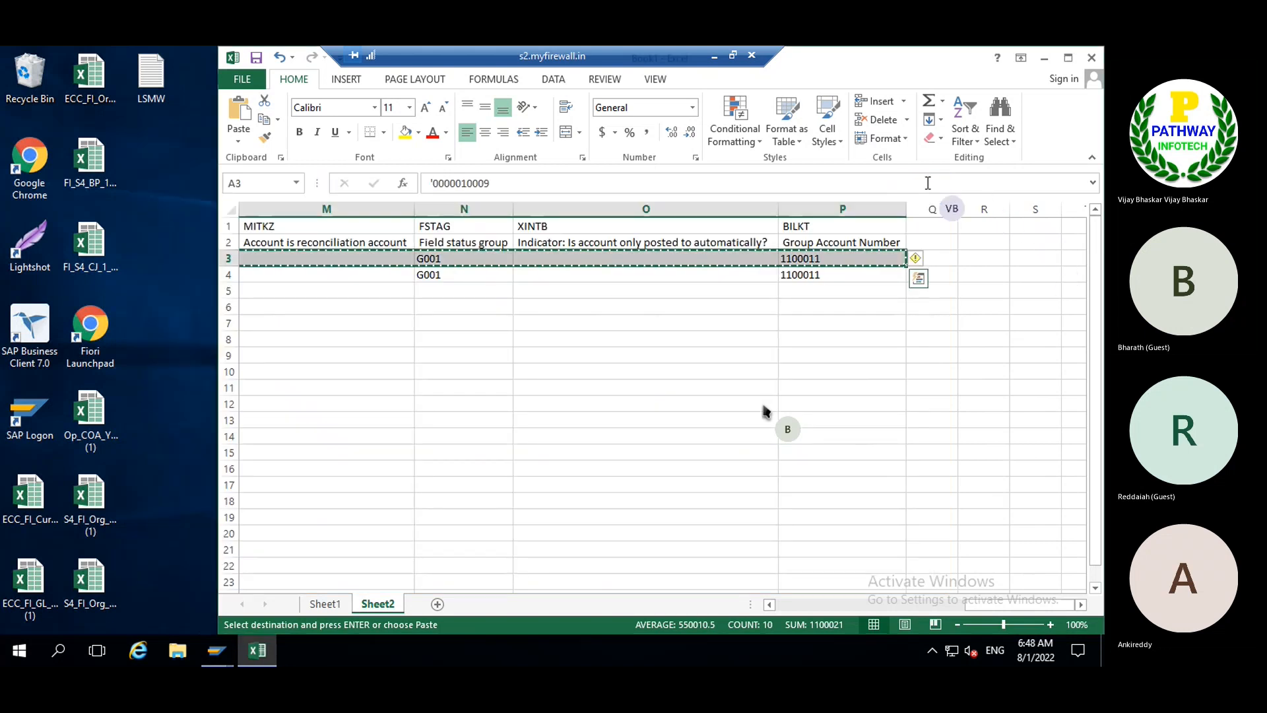
- Return to Specify Files in the LSM Workbench, delete the "GL Master data upload" frontend file entry and save
click(1044, 58)
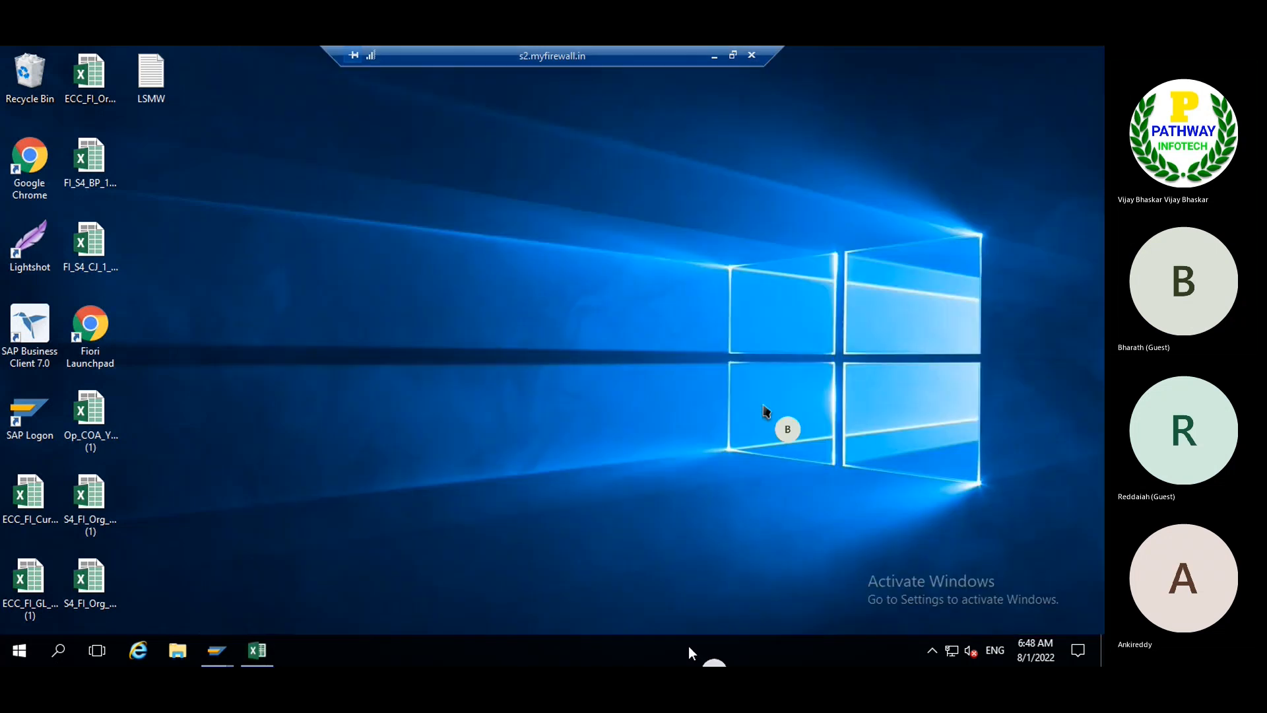
mouse_move(220, 655)
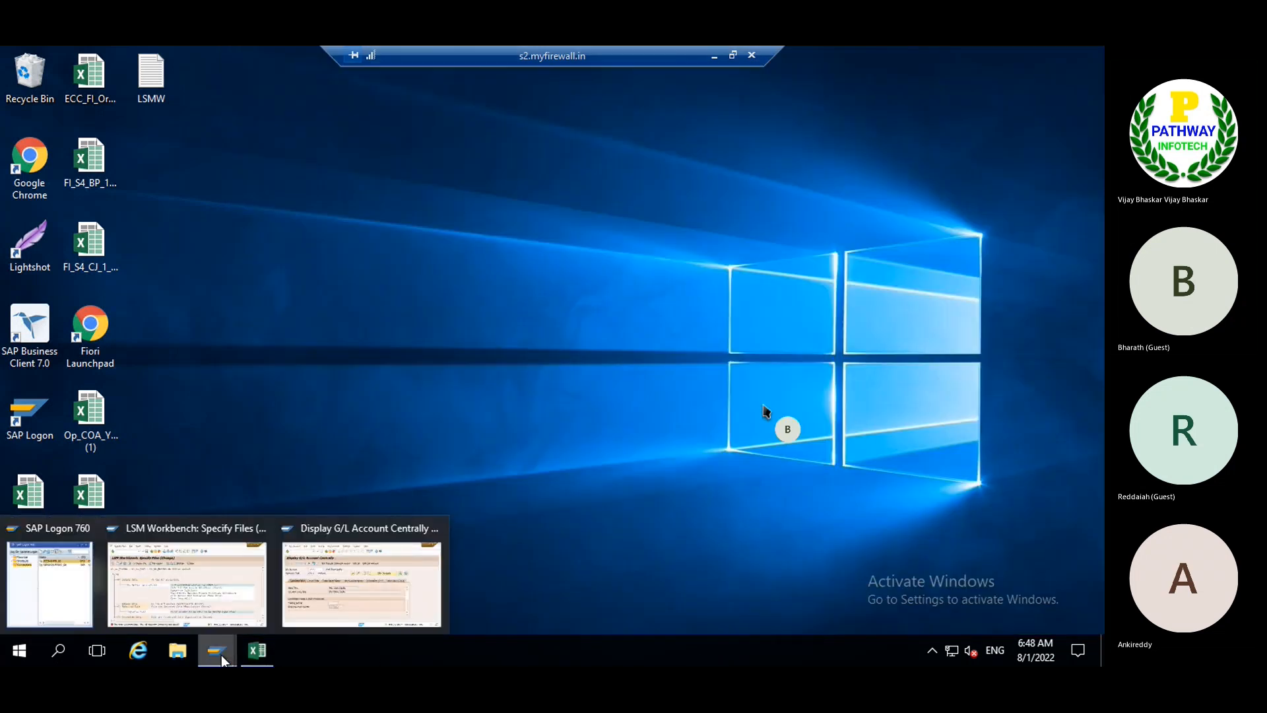
click(243, 603)
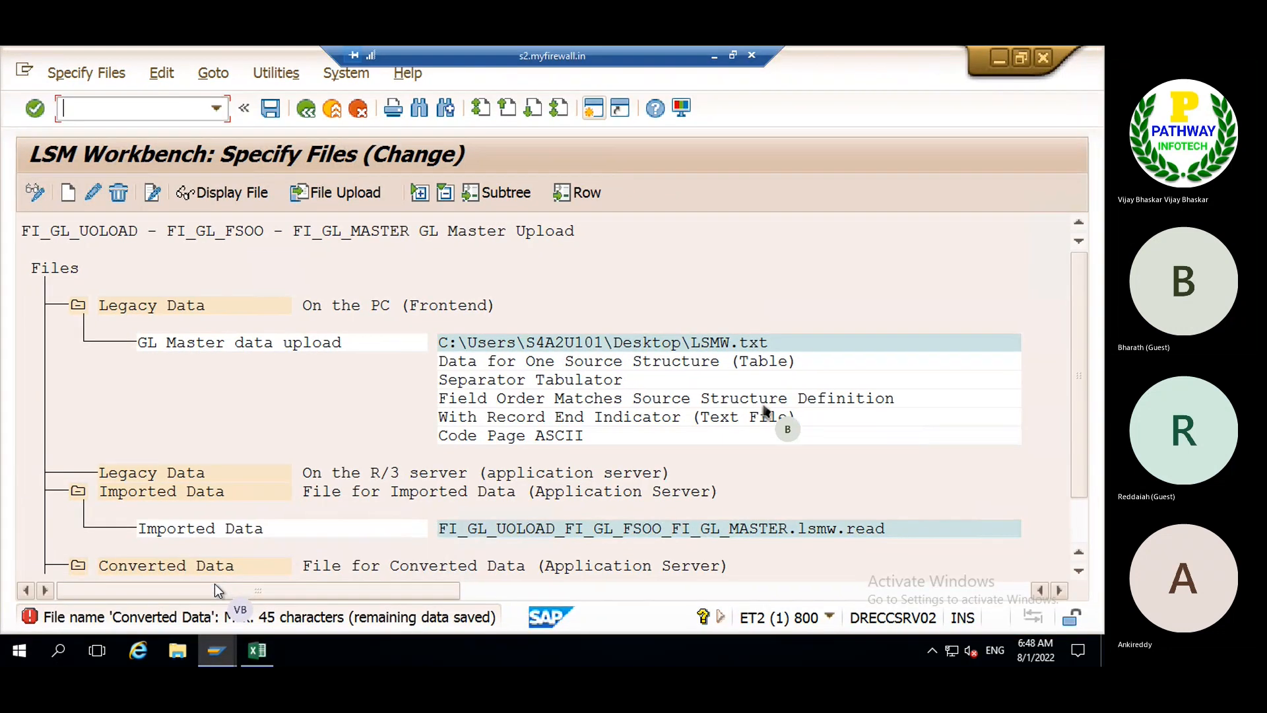
click(545, 345)
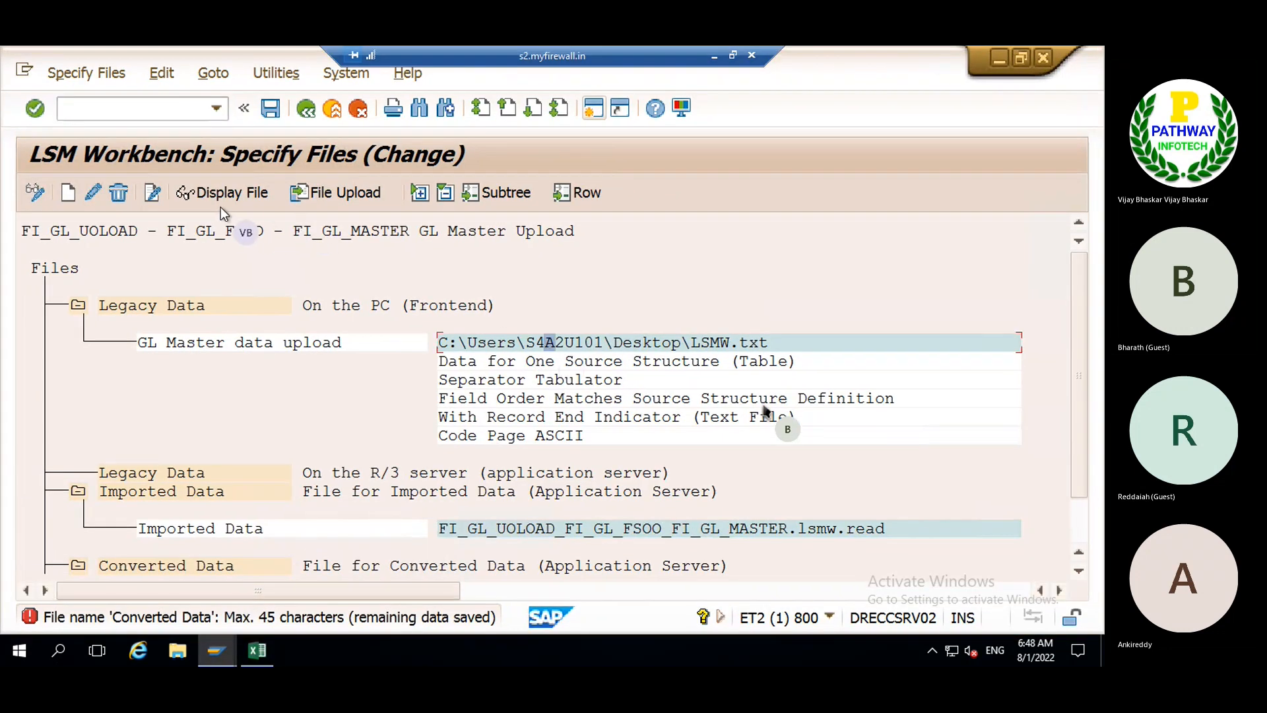
click(131, 196)
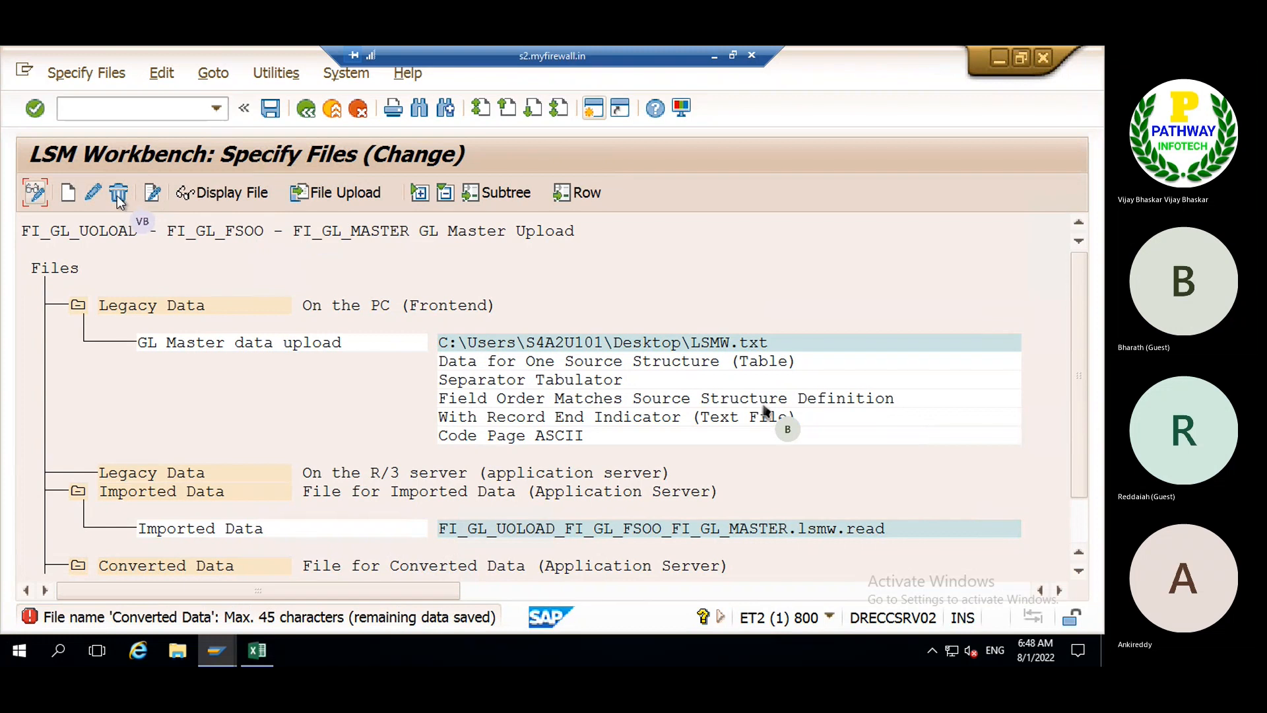
click(122, 195)
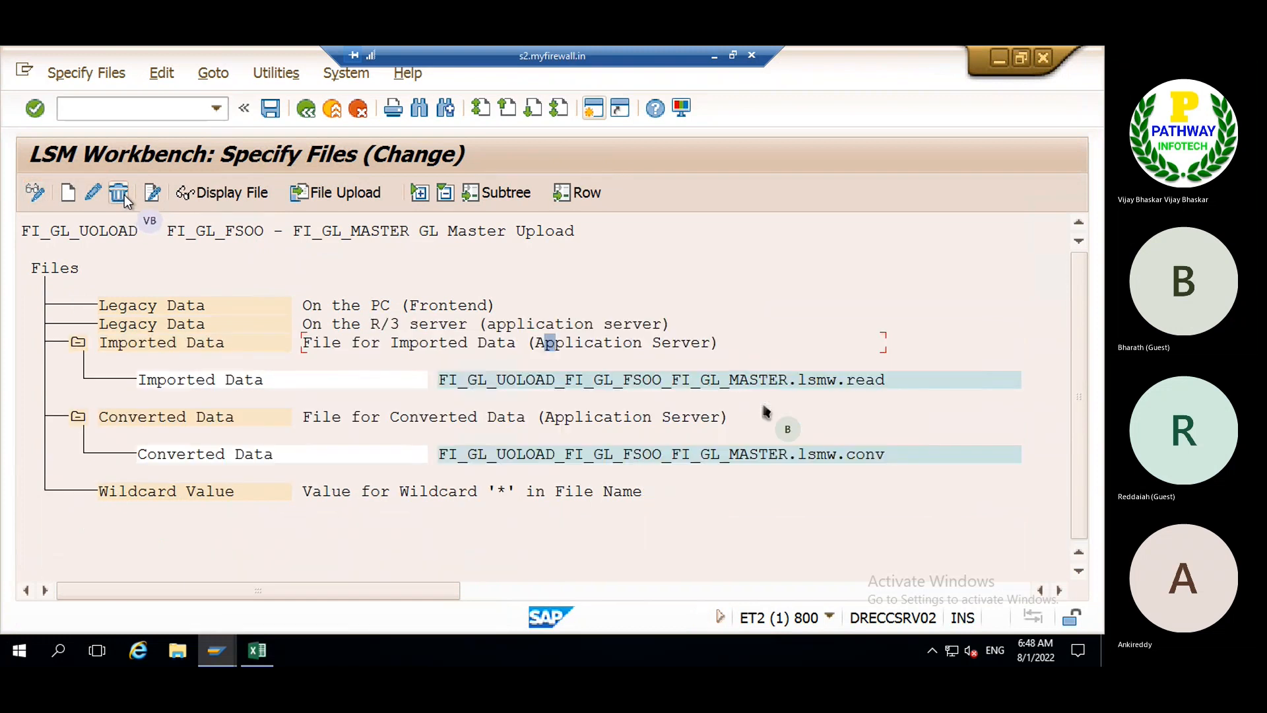
click(271, 107)
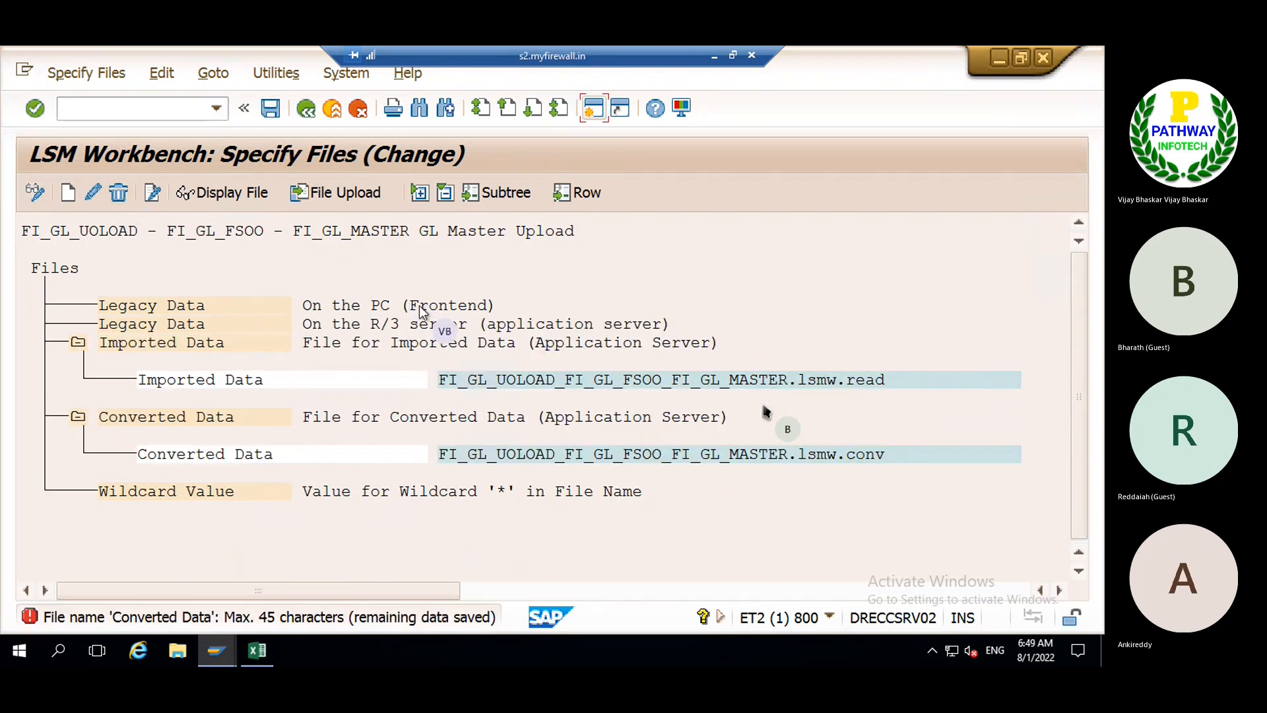
- Delete the Imported Data and Converted Data file entries and save the file specification
click(608, 381)
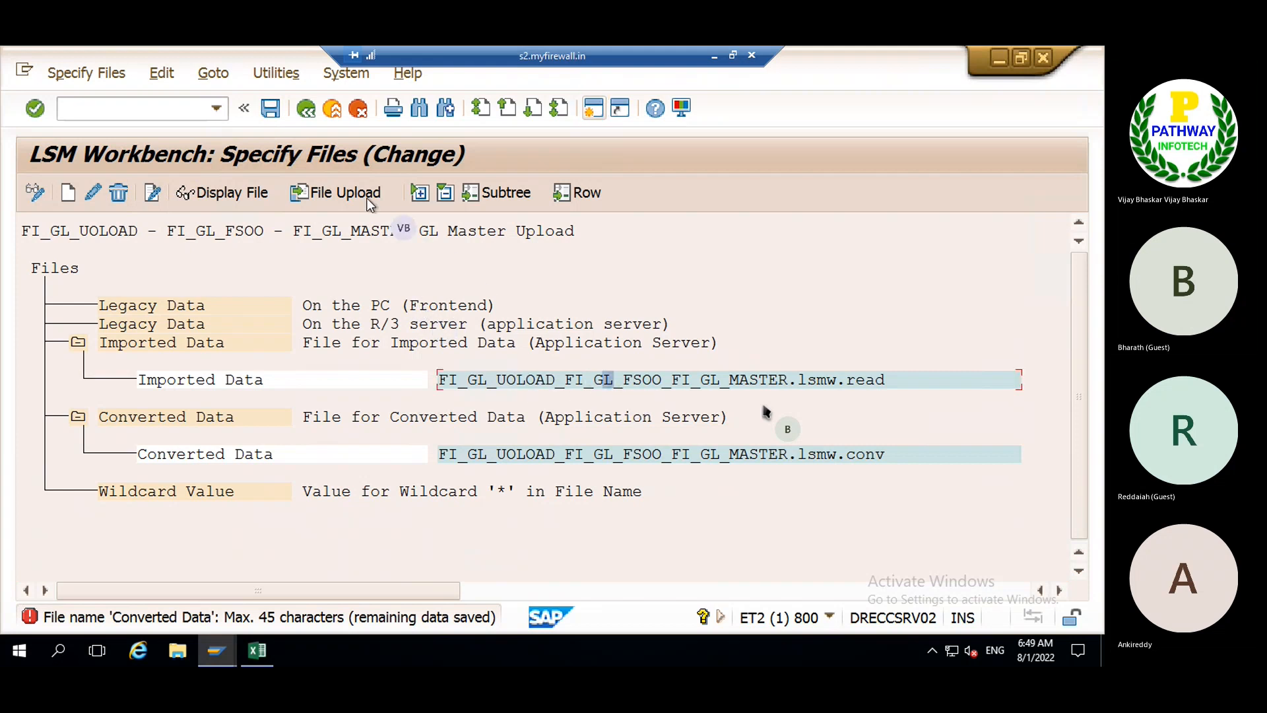
click(120, 193)
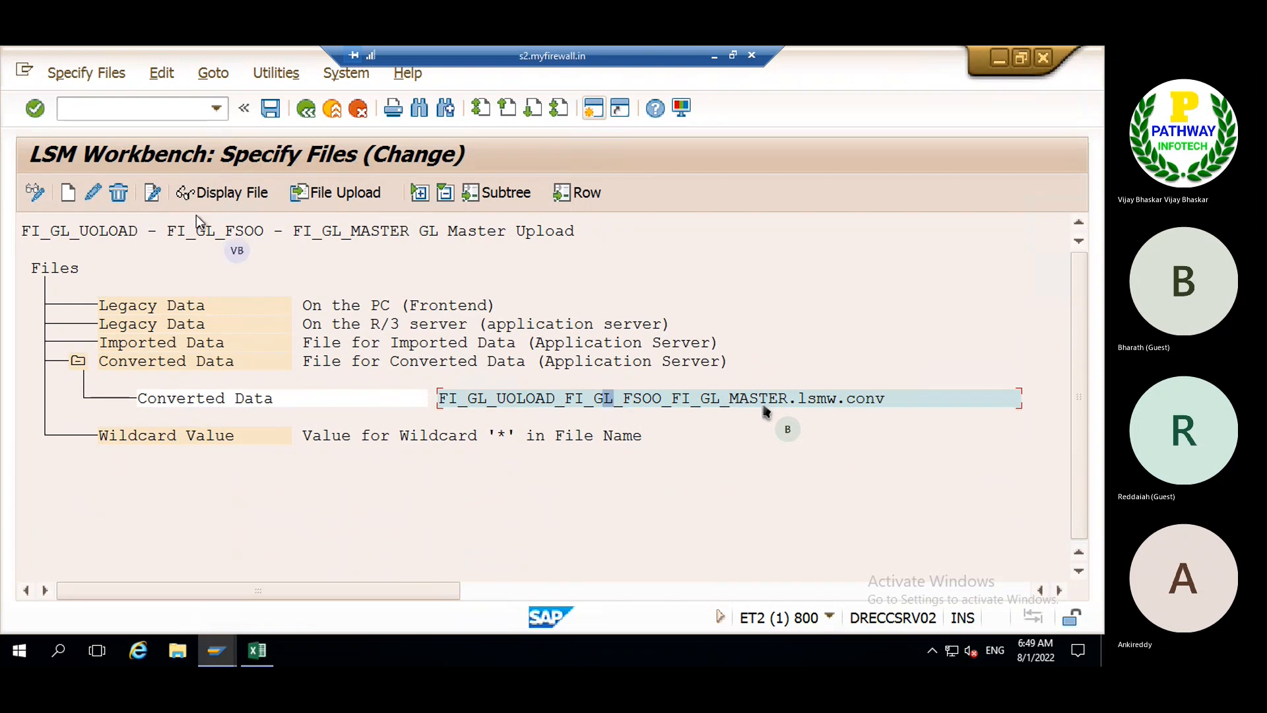
click(120, 194)
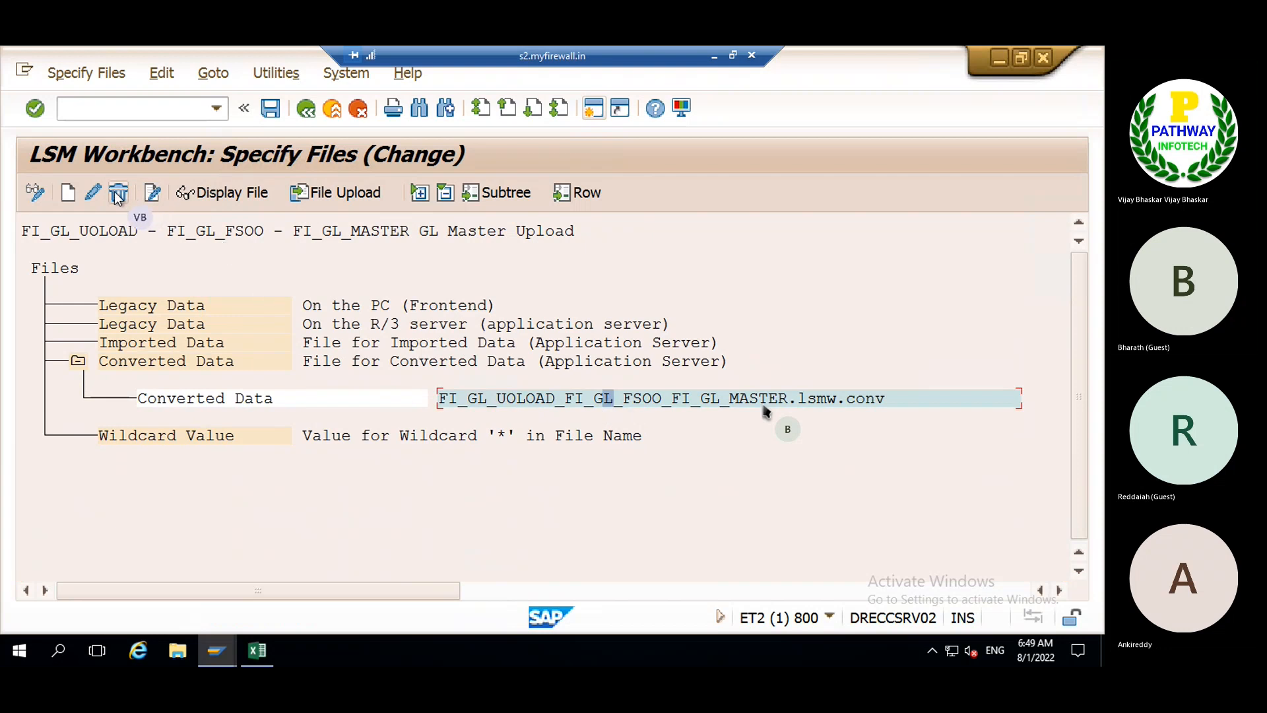
click(271, 109)
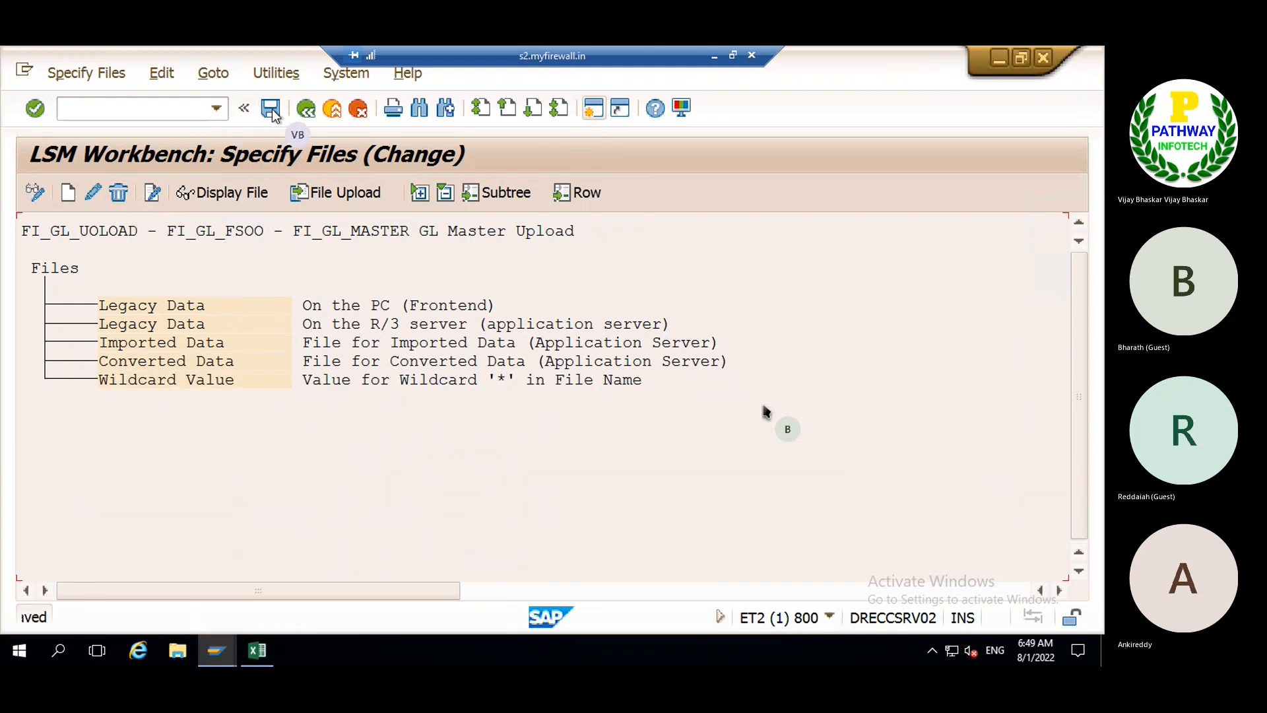
- Specify LSMW.txt from the desktop as the frontend legacy data file, name it "GL Master data upload" and save
double_click(380, 307)
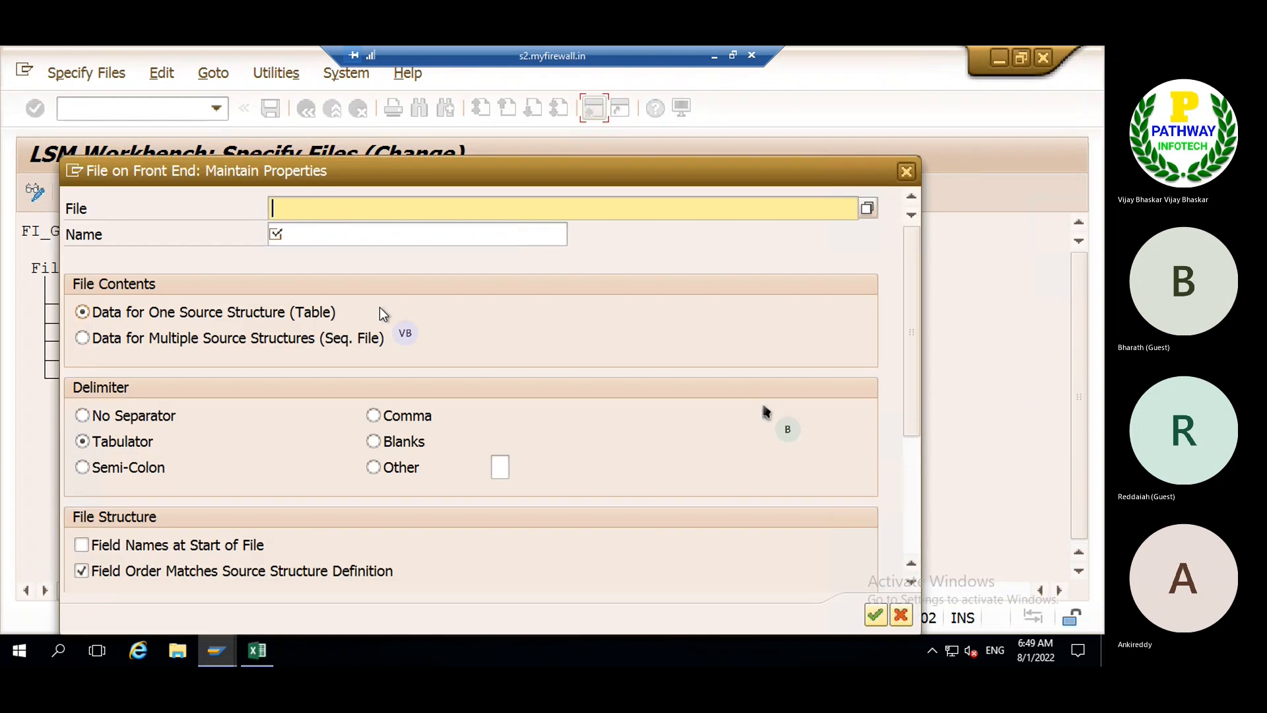
click(867, 208)
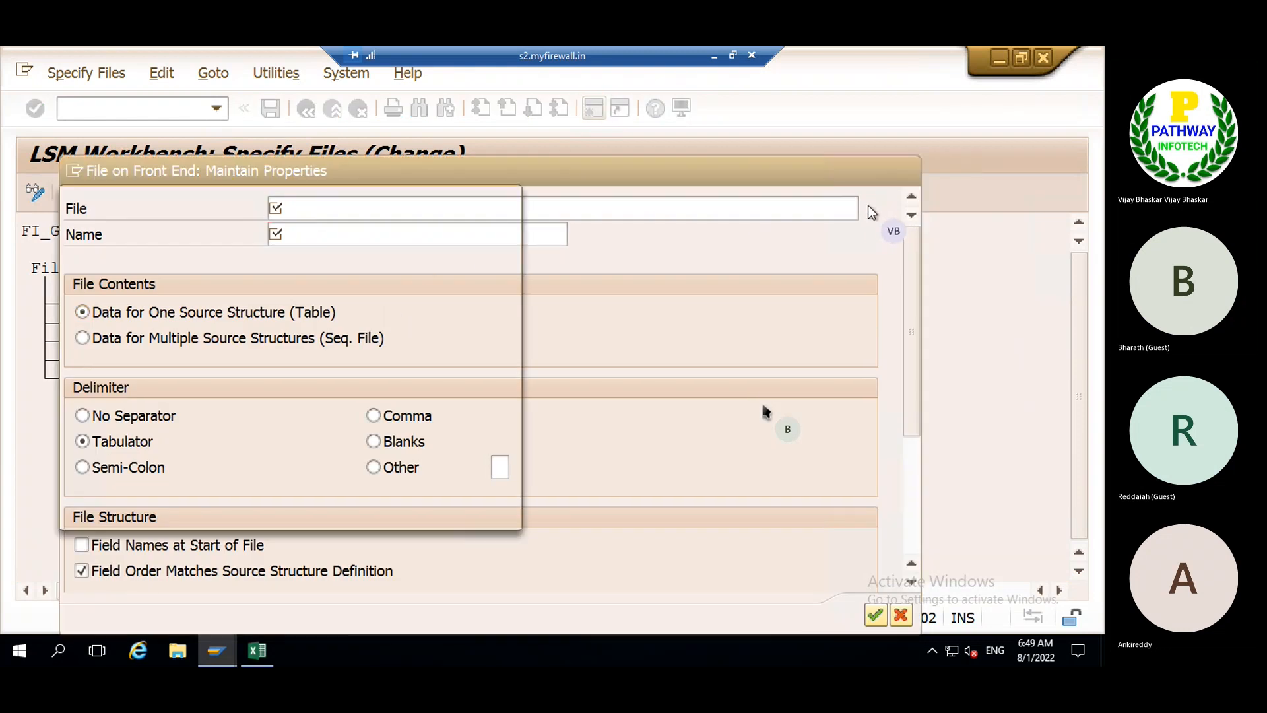
click(191, 349)
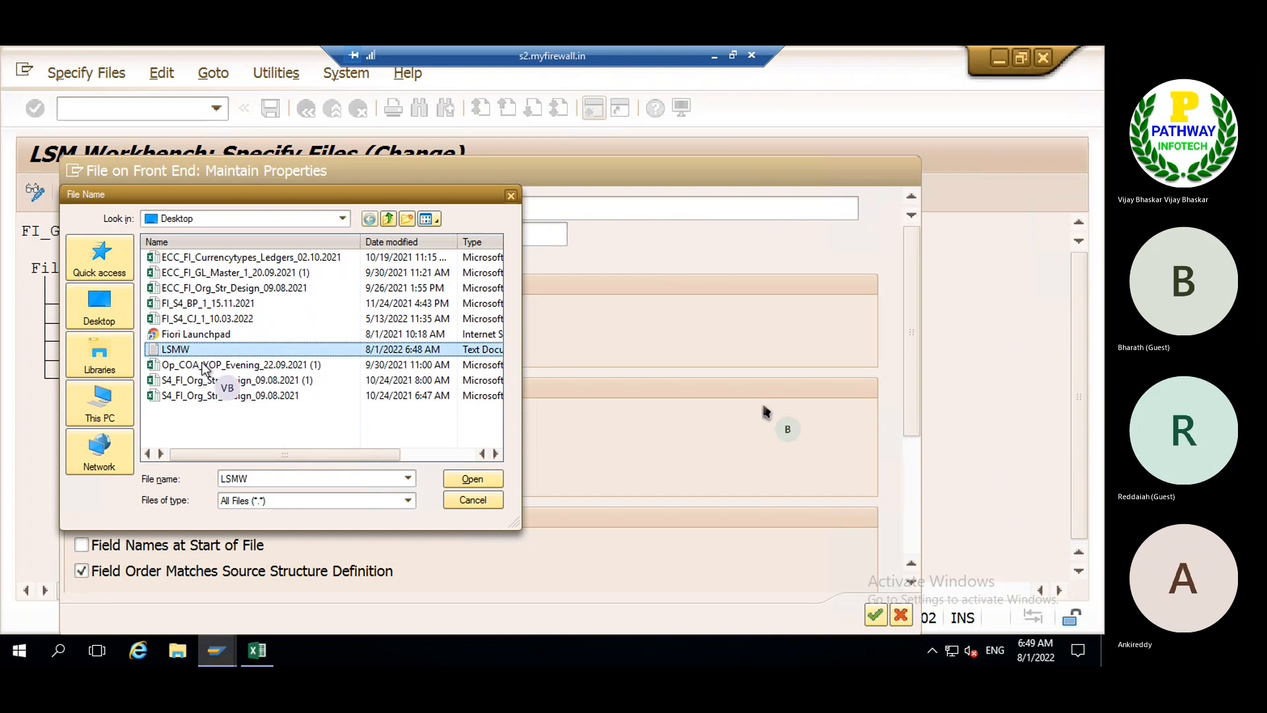
click(471, 479)
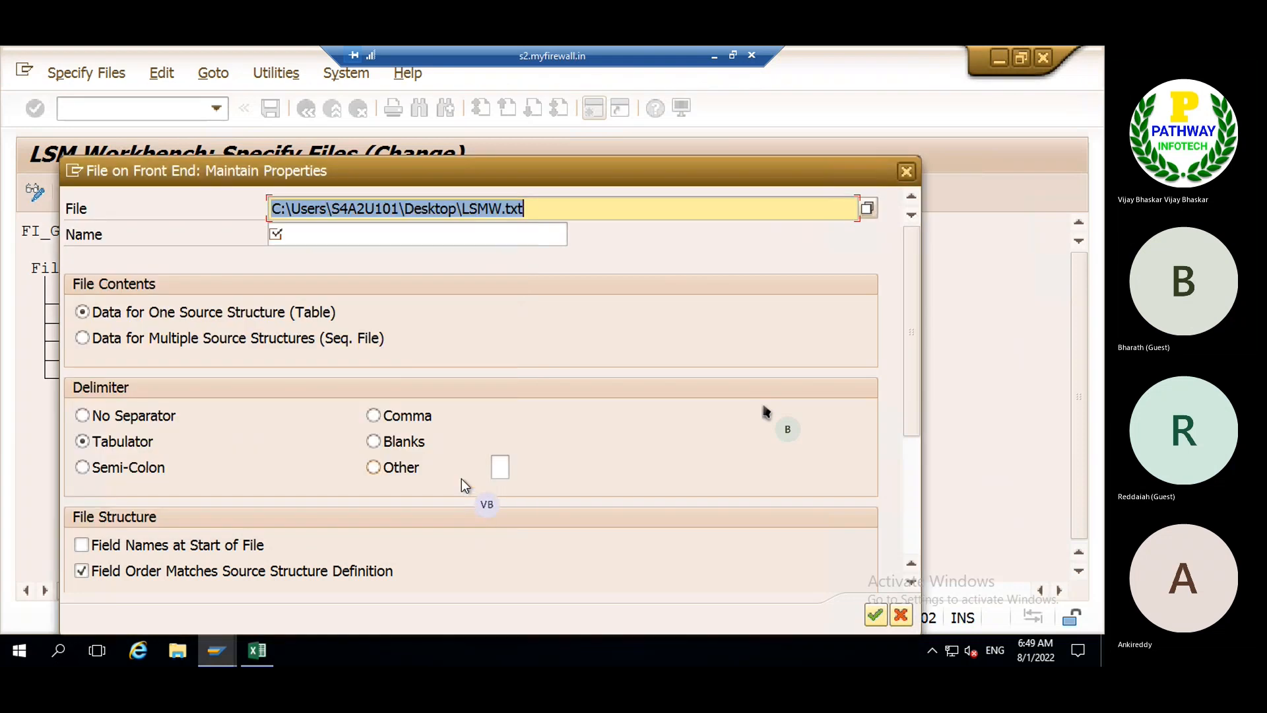
click(325, 236)
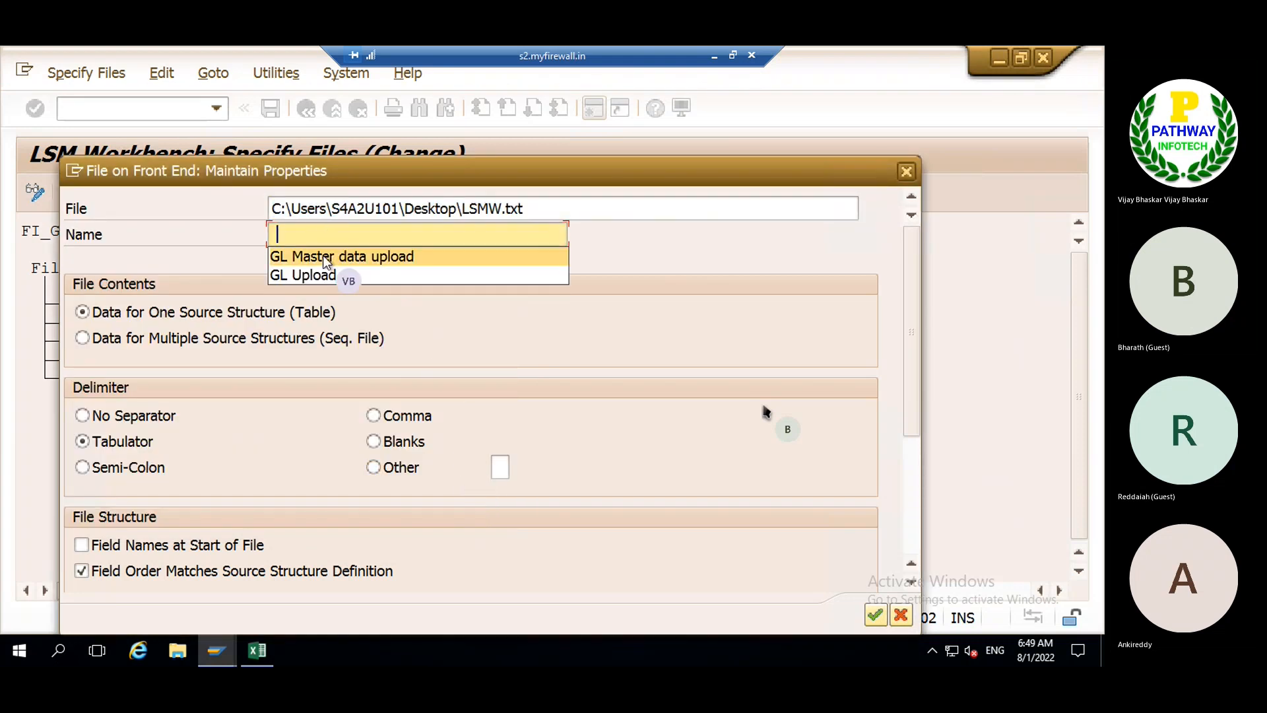
click(323, 255)
click(875, 615)
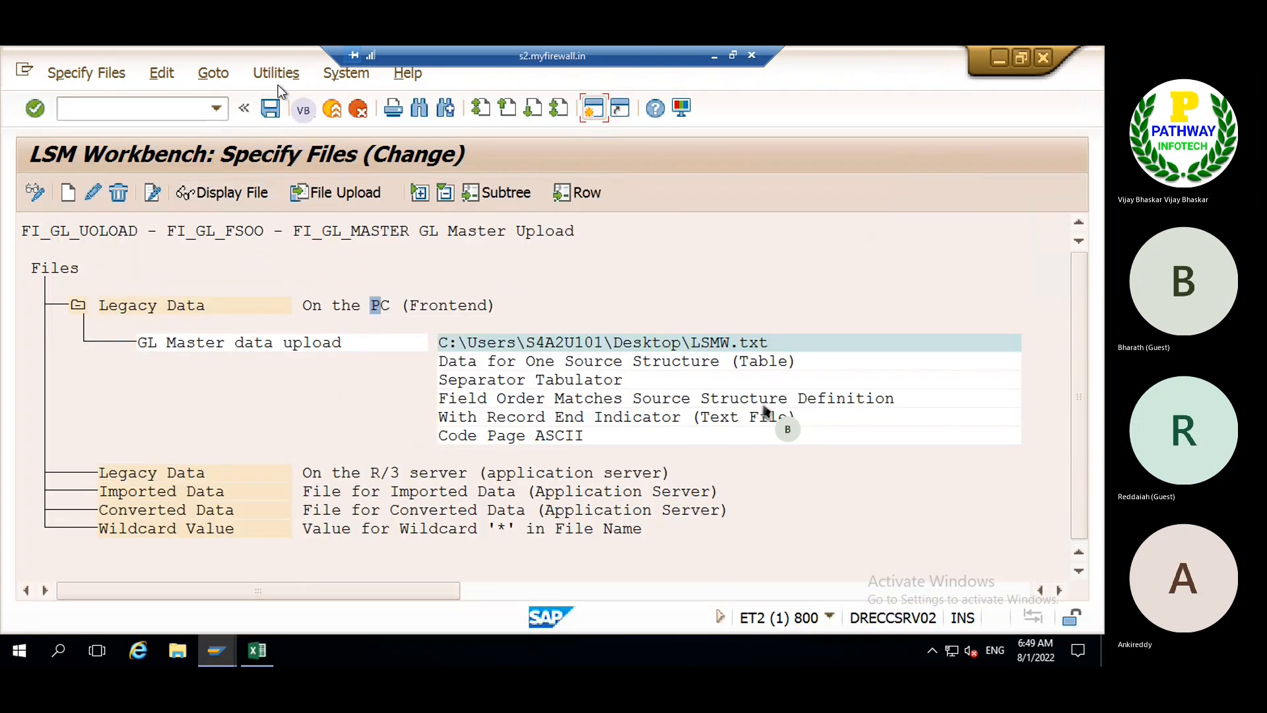
click(266, 114)
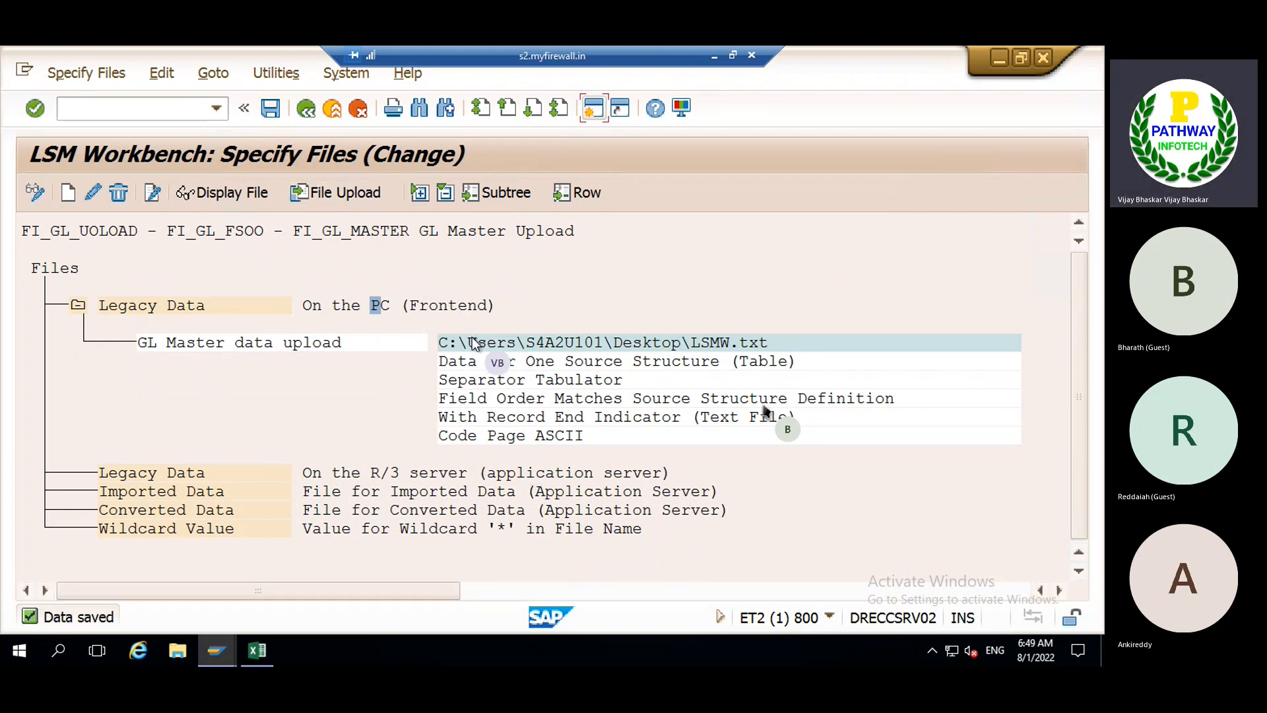
- Delete the "GL Master data upload" frontend file entry and save the file specification
click(496, 346)
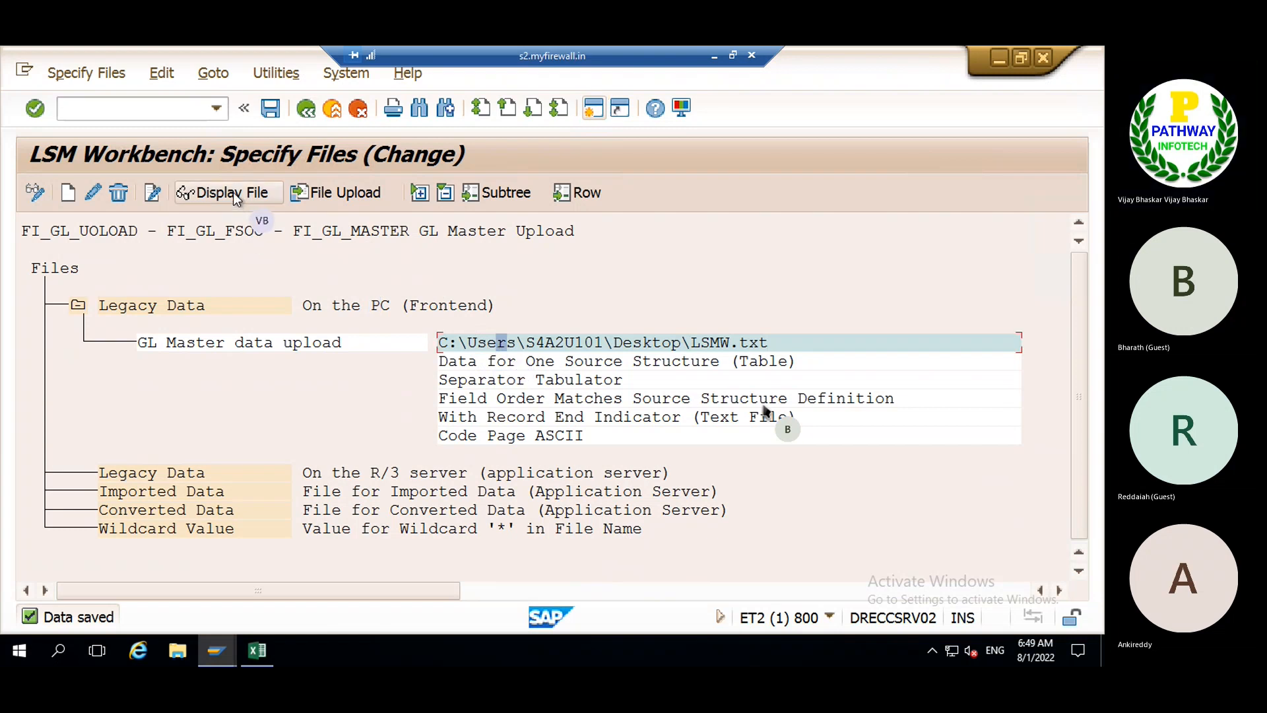
click(120, 195)
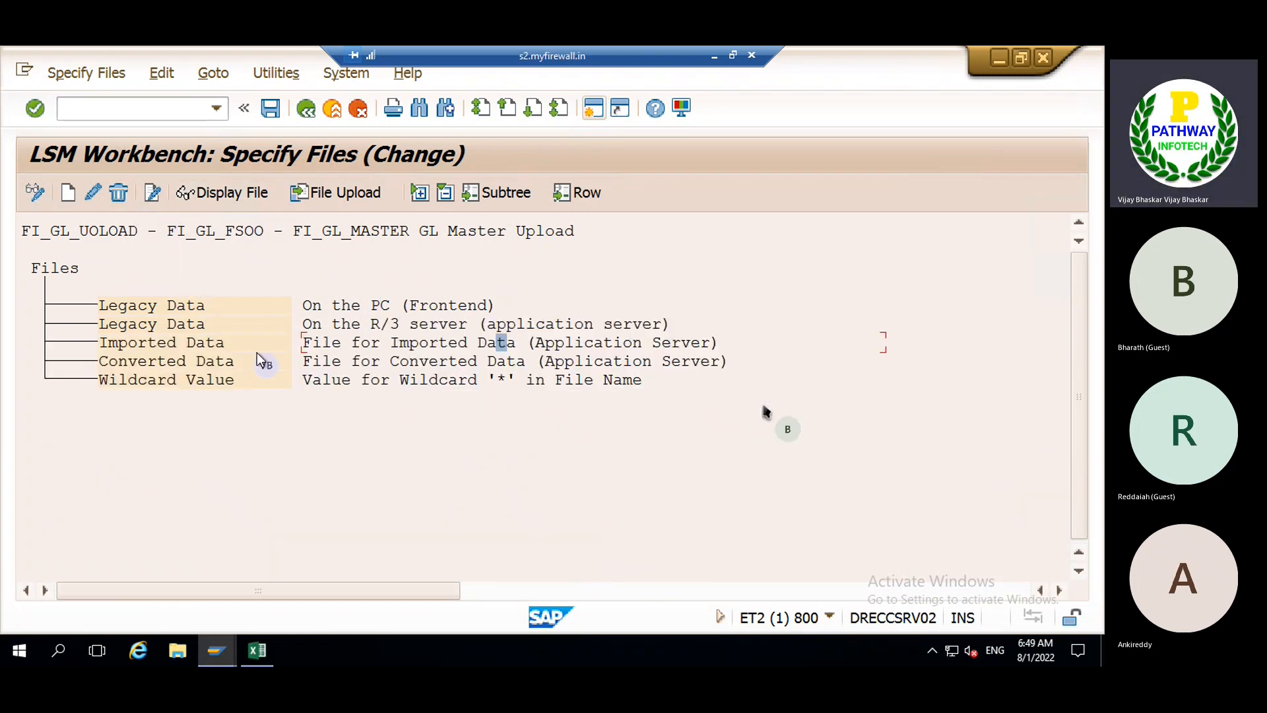
click(271, 108)
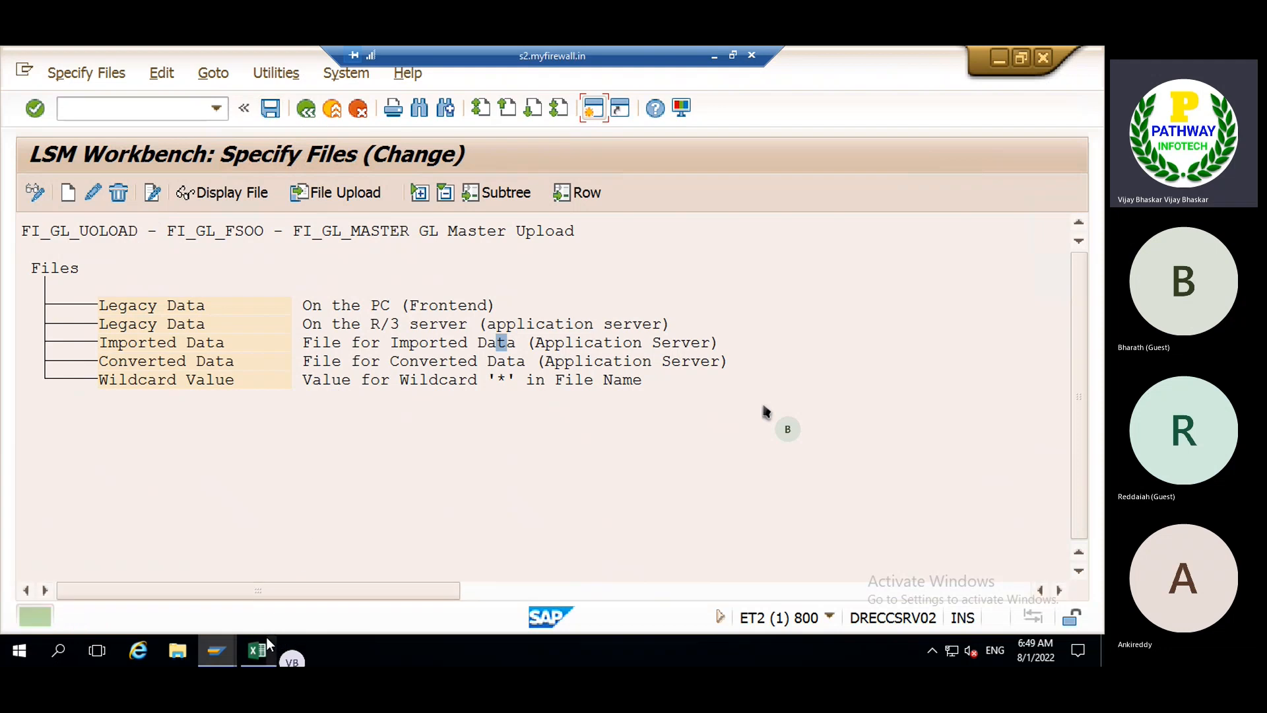
- Switch to Excel and copy both G/L account records in Sheet2, cells A3 through P4
click(256, 652)
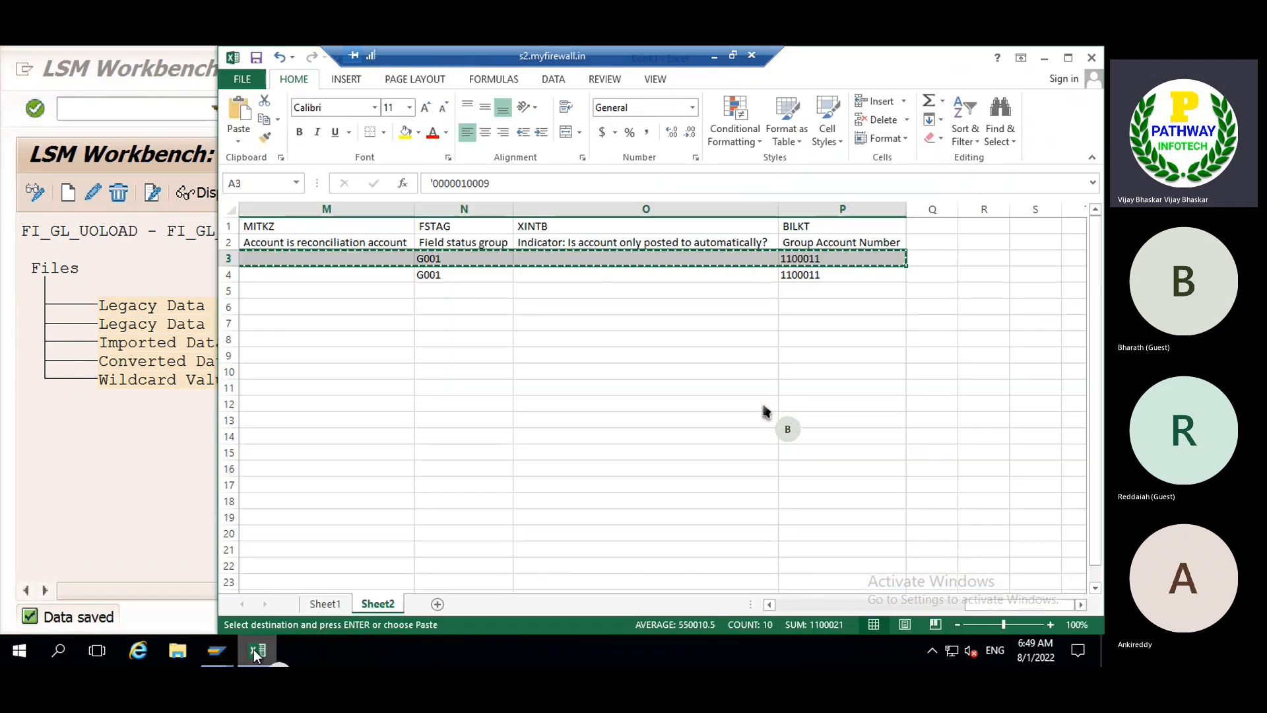
key(shift+Down)
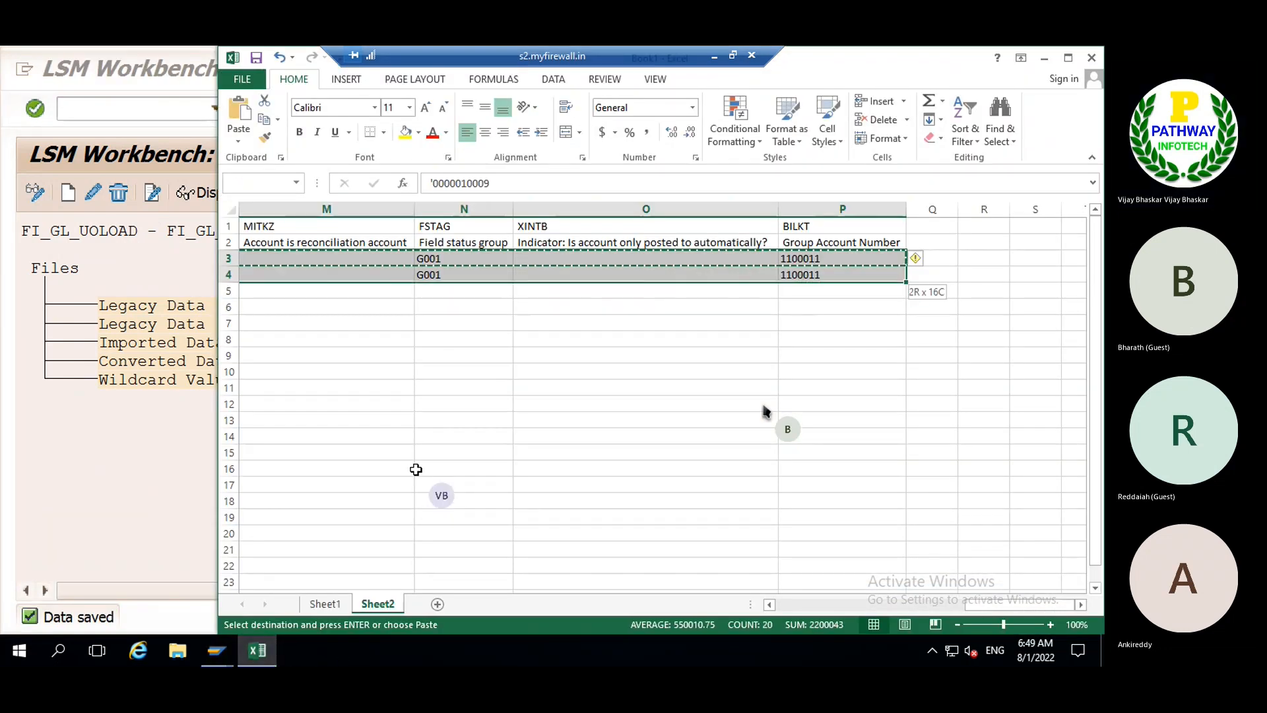
key(ctrl+c)
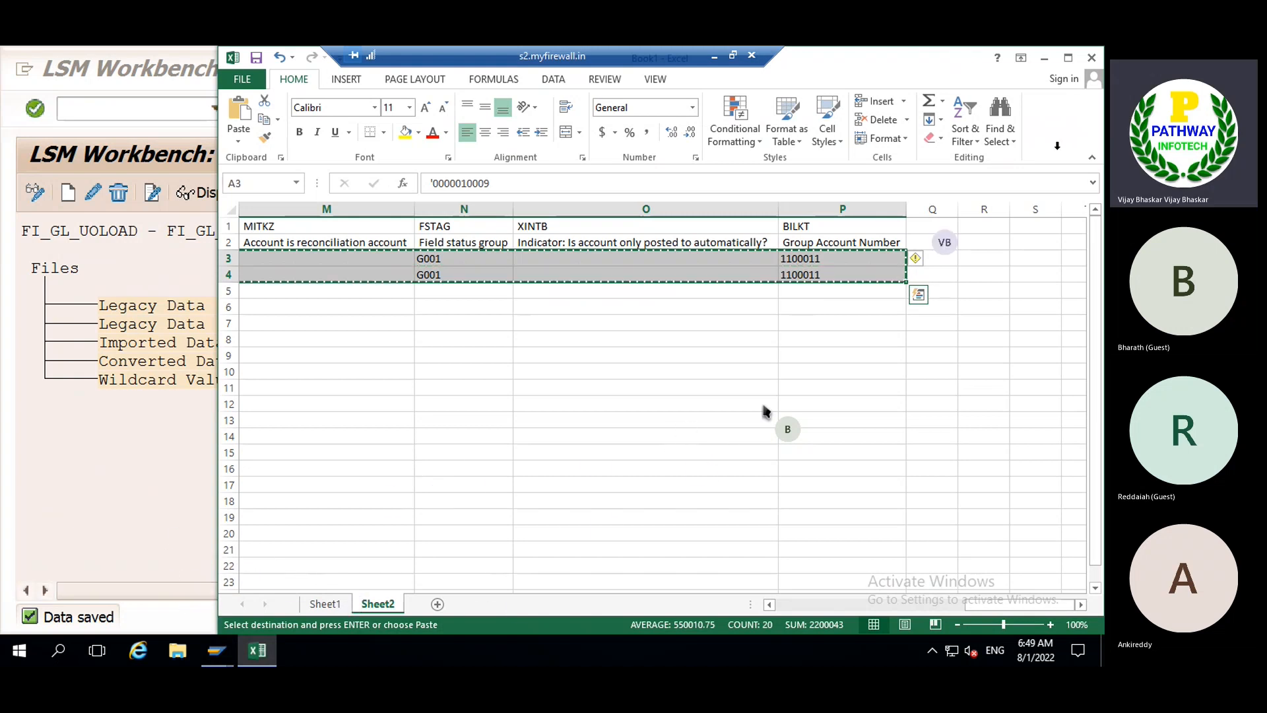
- Replace the contents of the desktop LSMW text file with the two copied records, remove the trailing blank line and close the file
click(1044, 58)
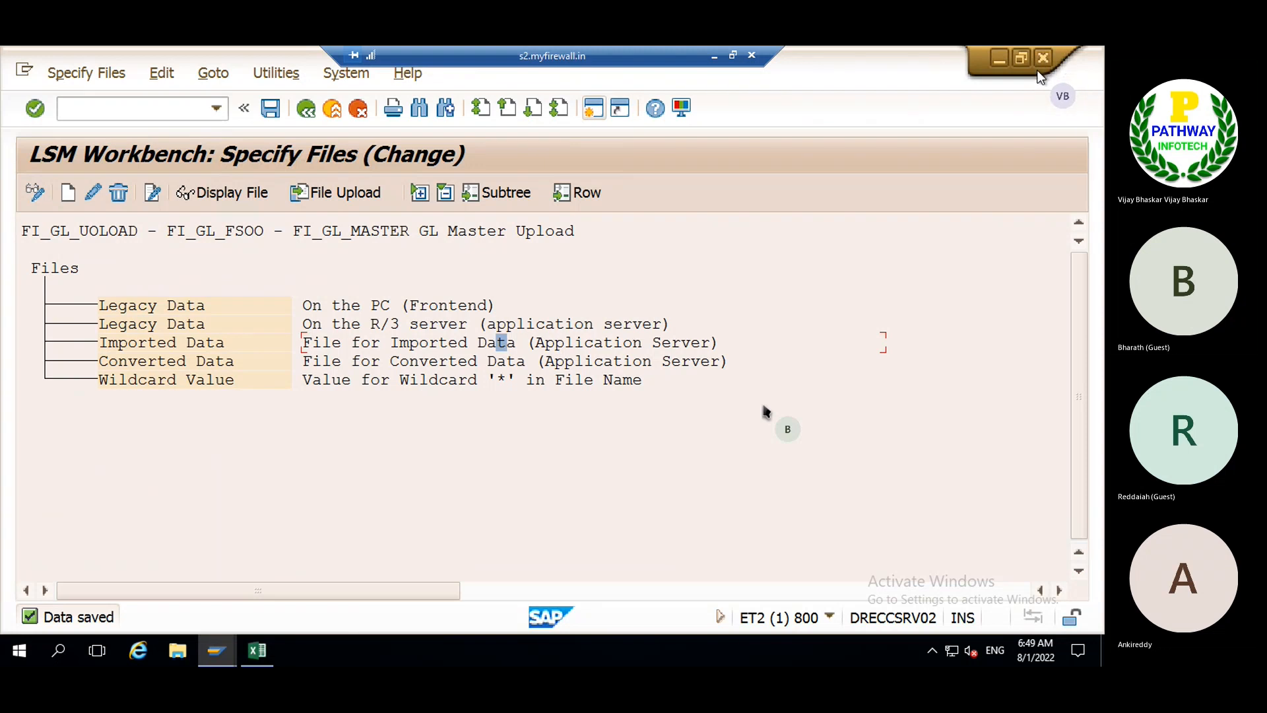
click(997, 58)
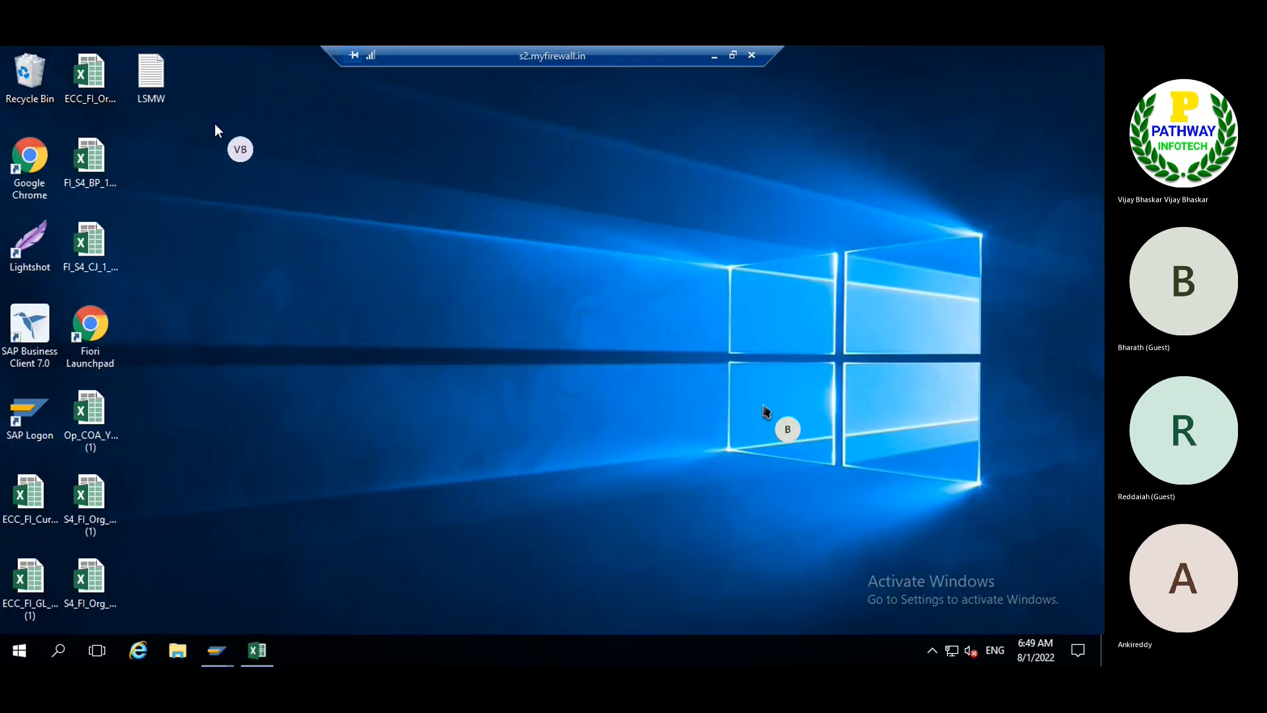
double_click(146, 74)
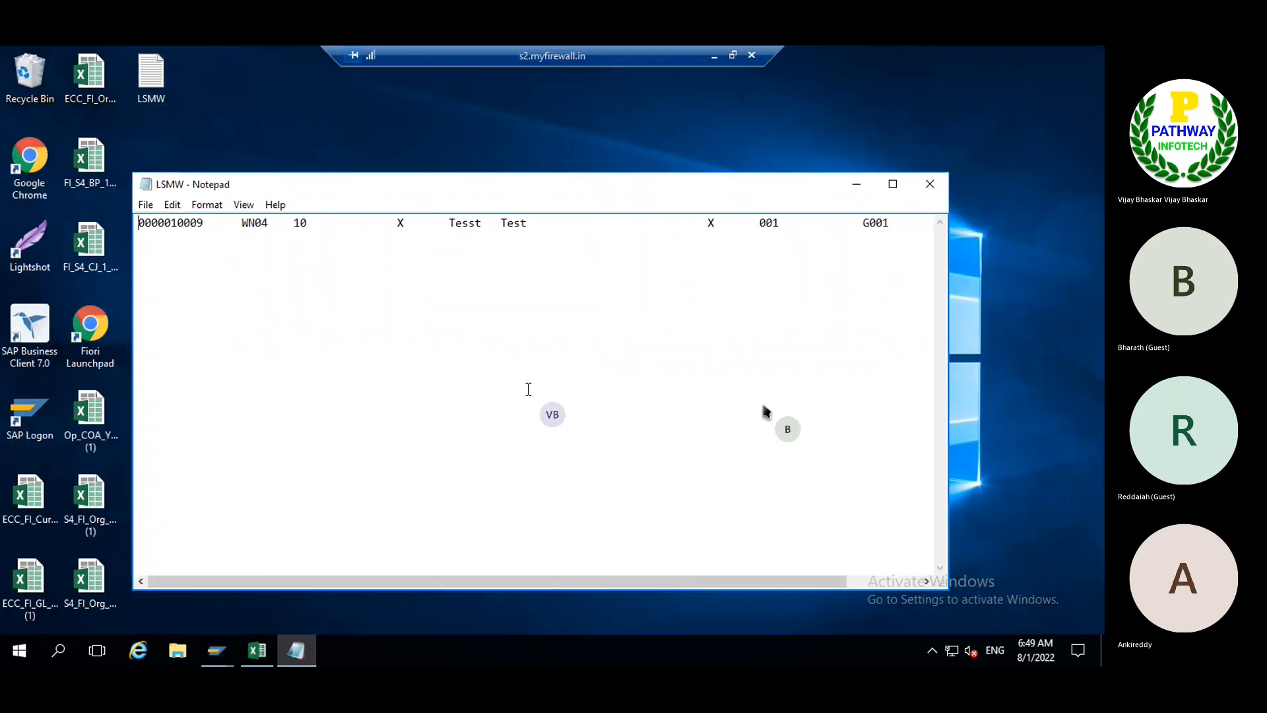
key(ctrl+a)
key(Delete)
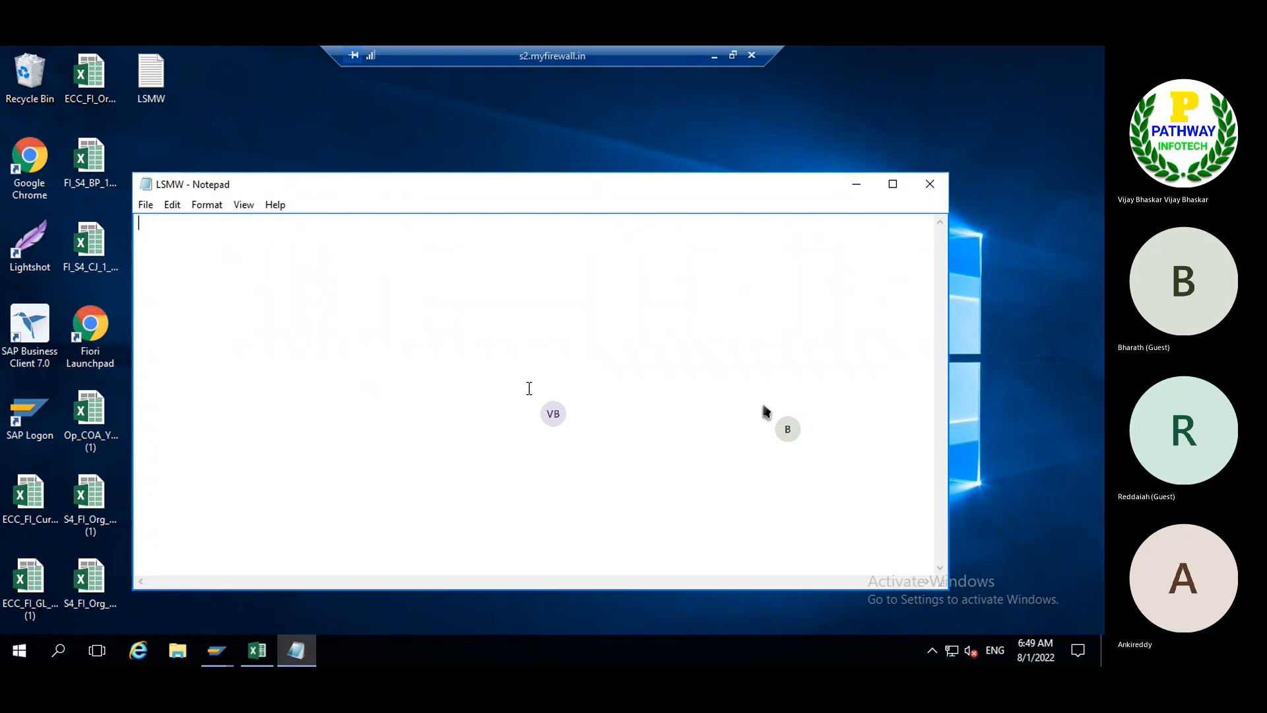
key(ctrl+v)
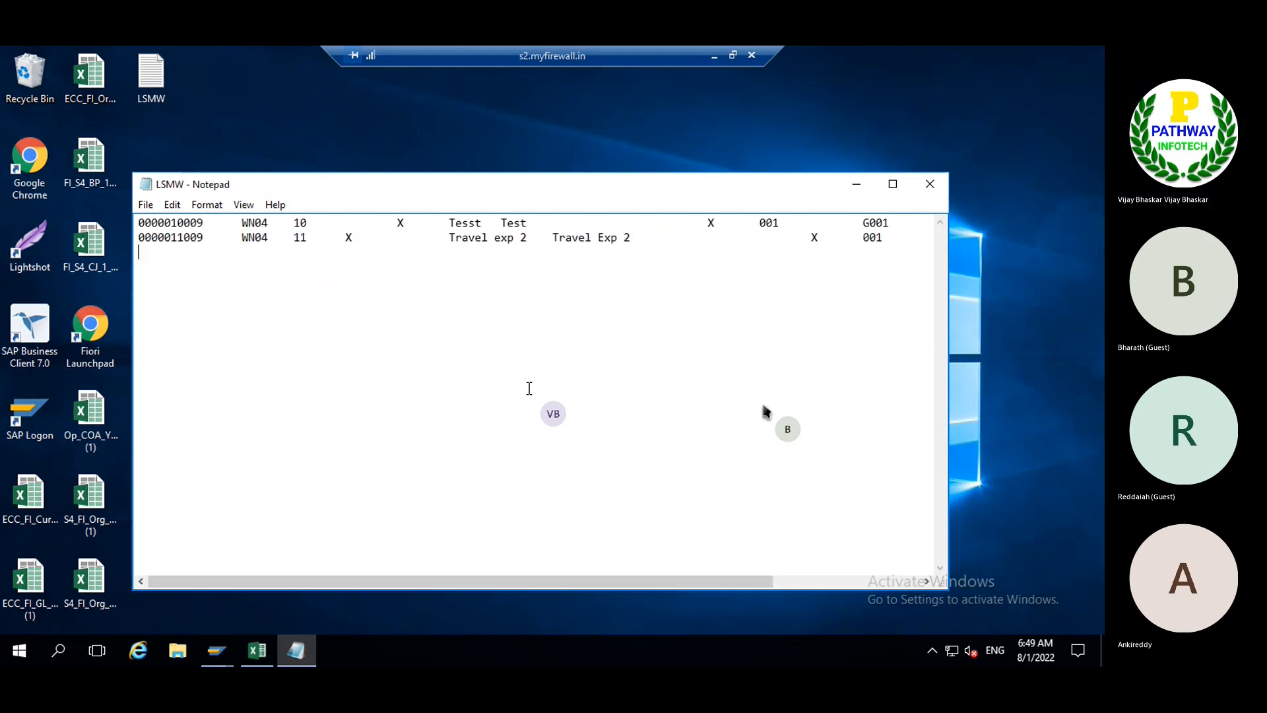
key(ctrl+z)
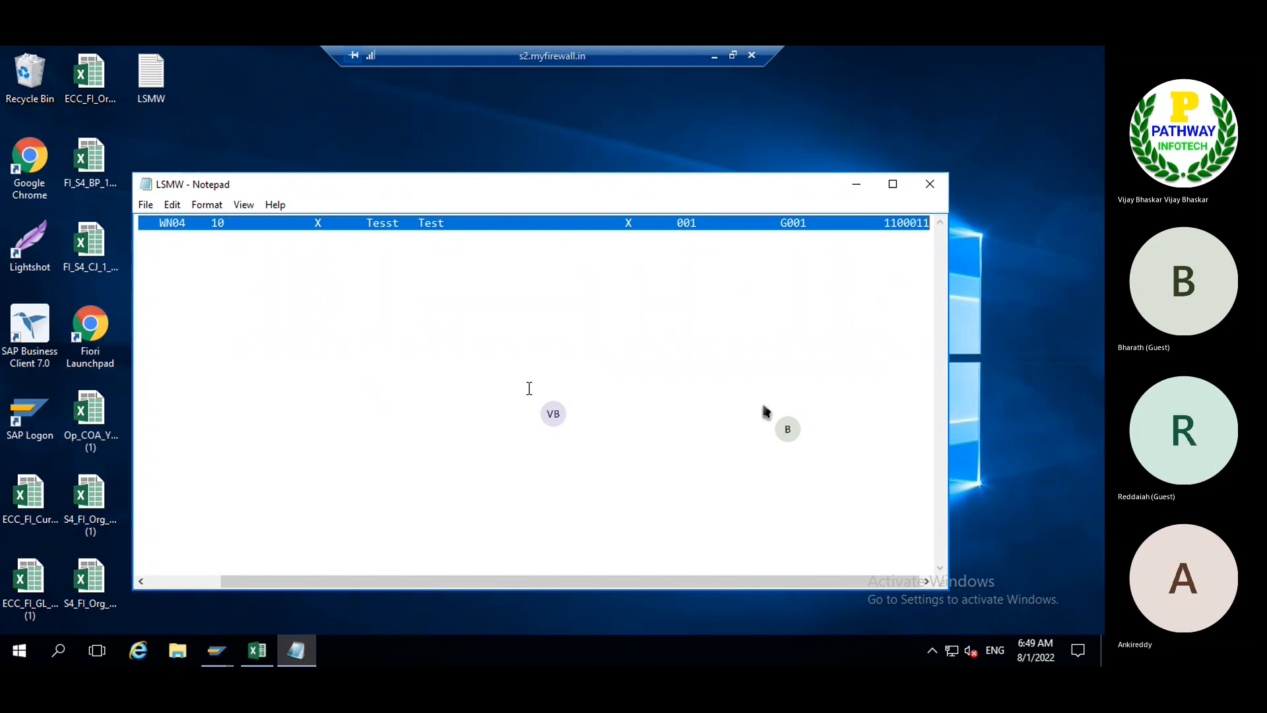
key(Delete)
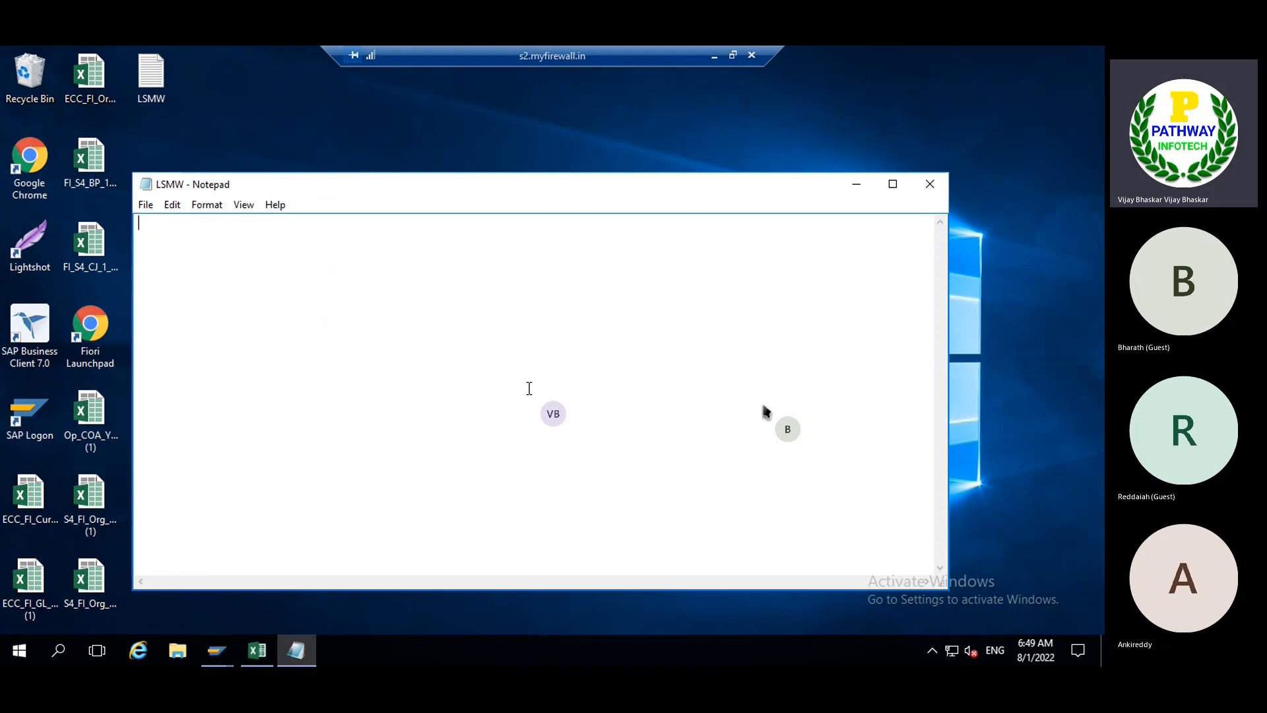
key(ctrl+v)
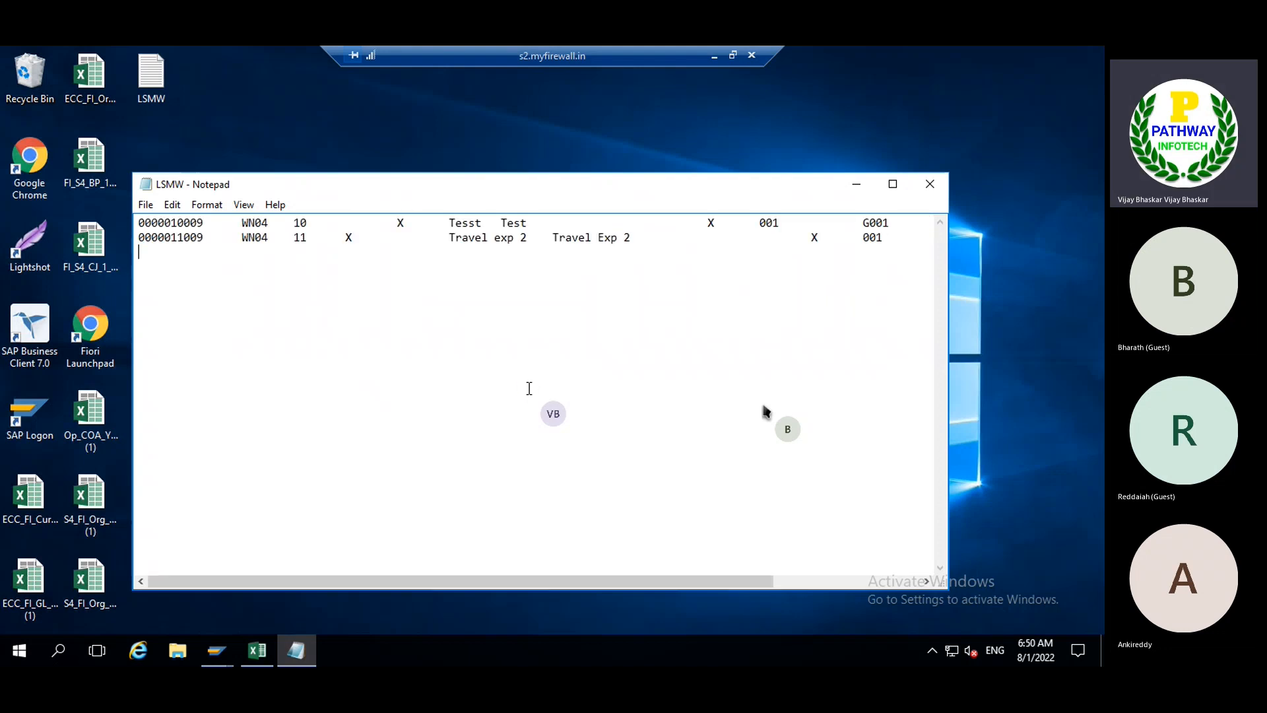
key(BackSpace)
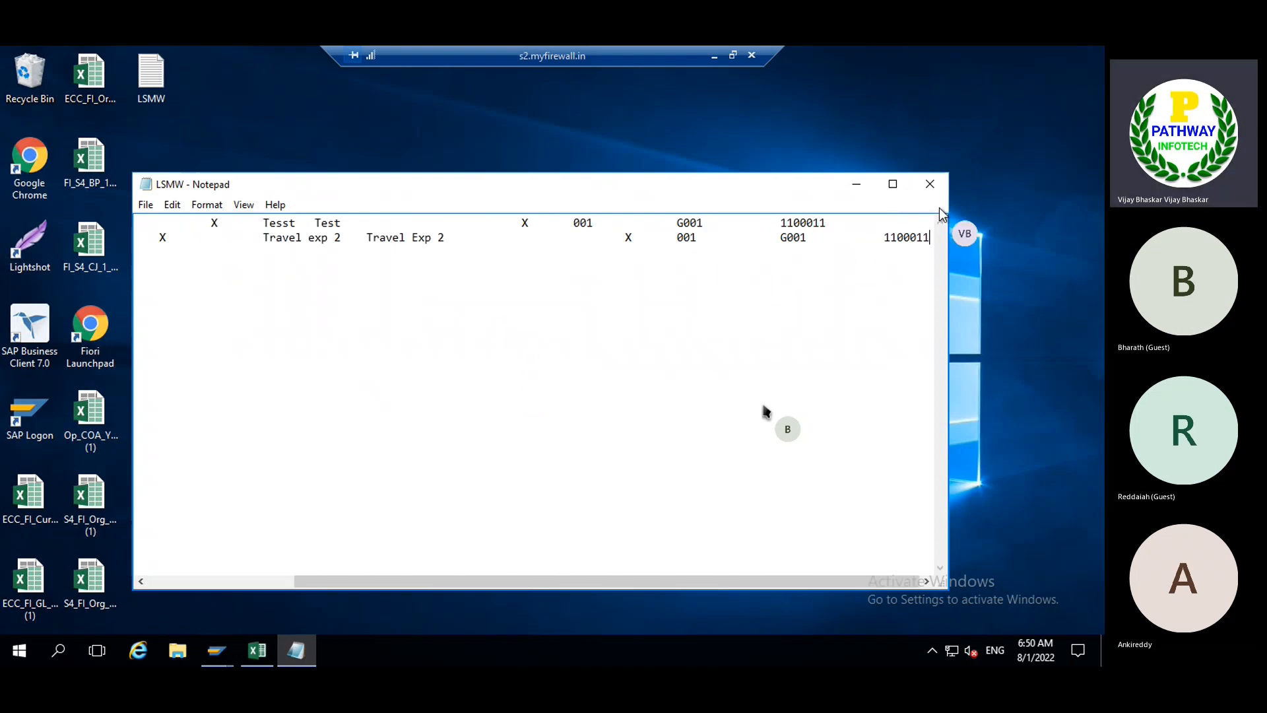
click(930, 185)
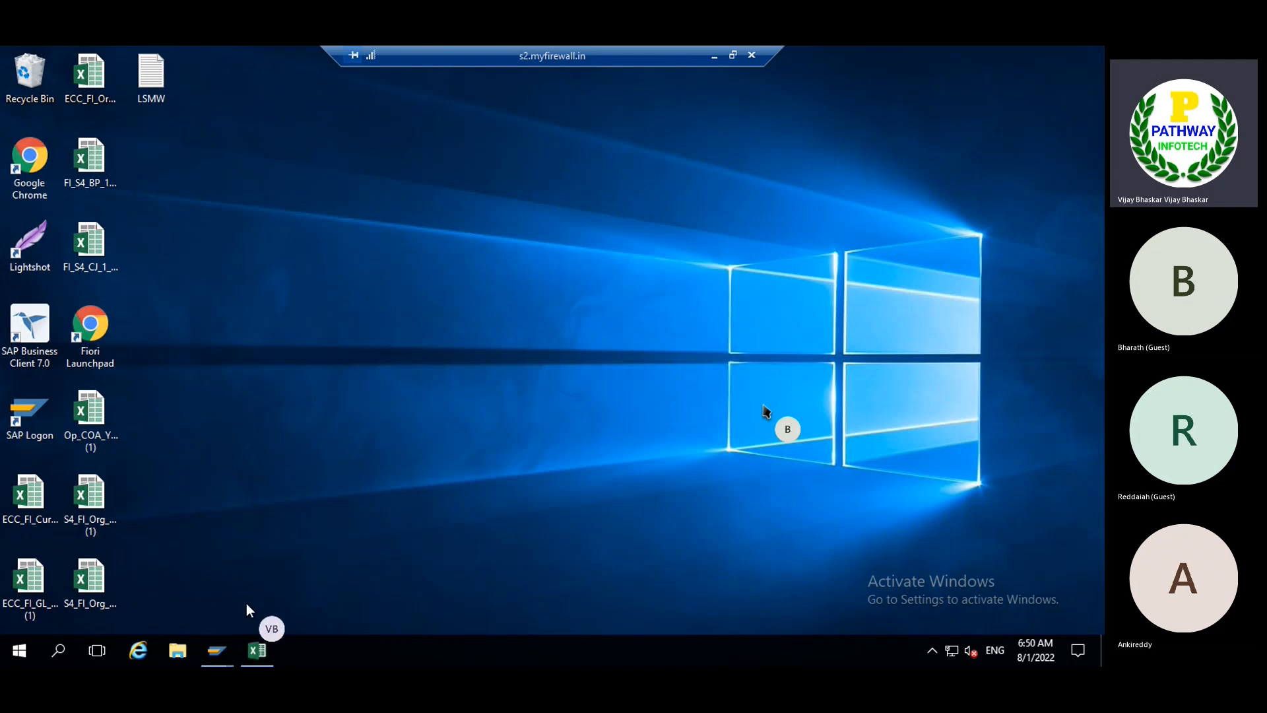
- Return to SAP and set up LSMW.txt from the desktop as the frontend legacy data file named "GL Master data upload"
mouse_move(217, 653)
click(215, 596)
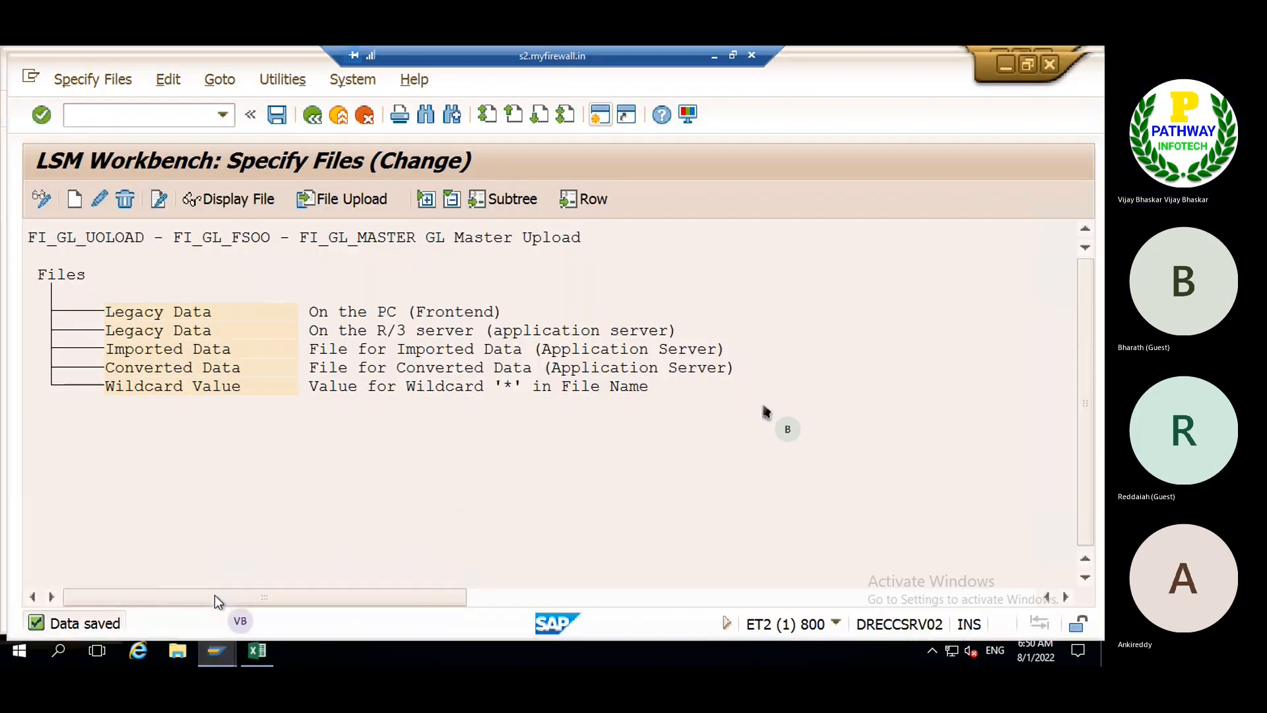
double_click(410, 304)
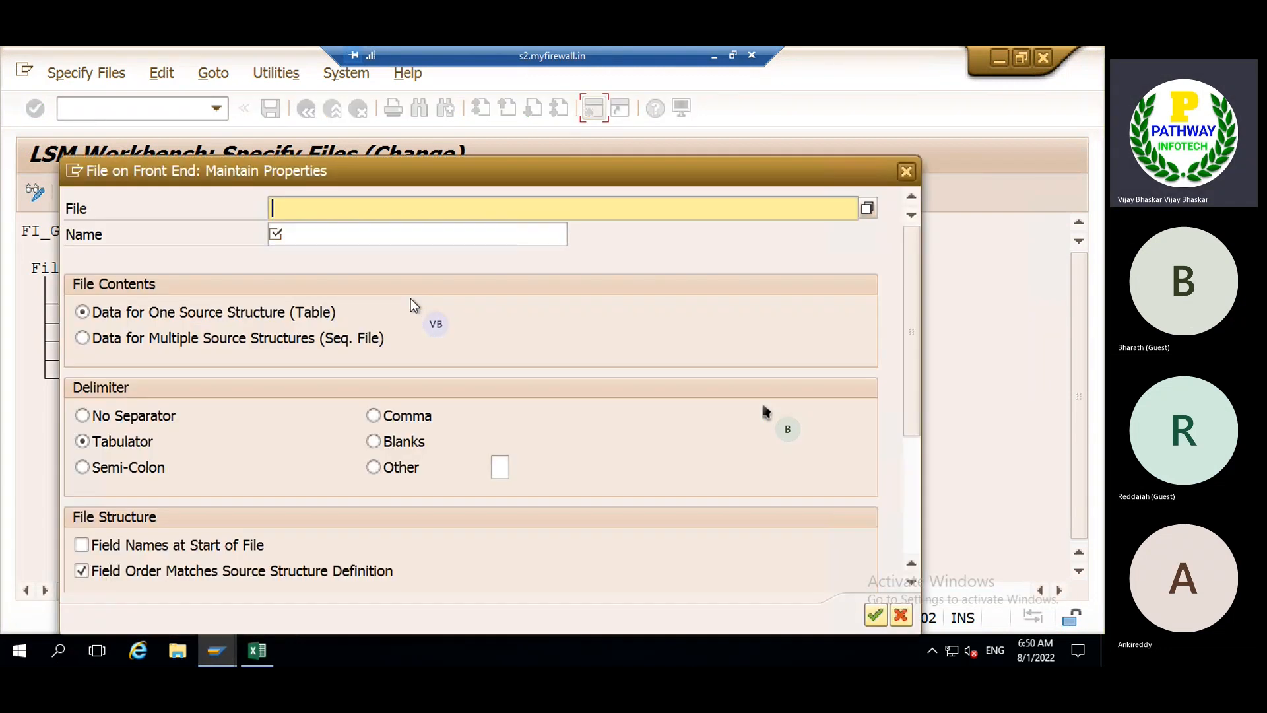
click(867, 208)
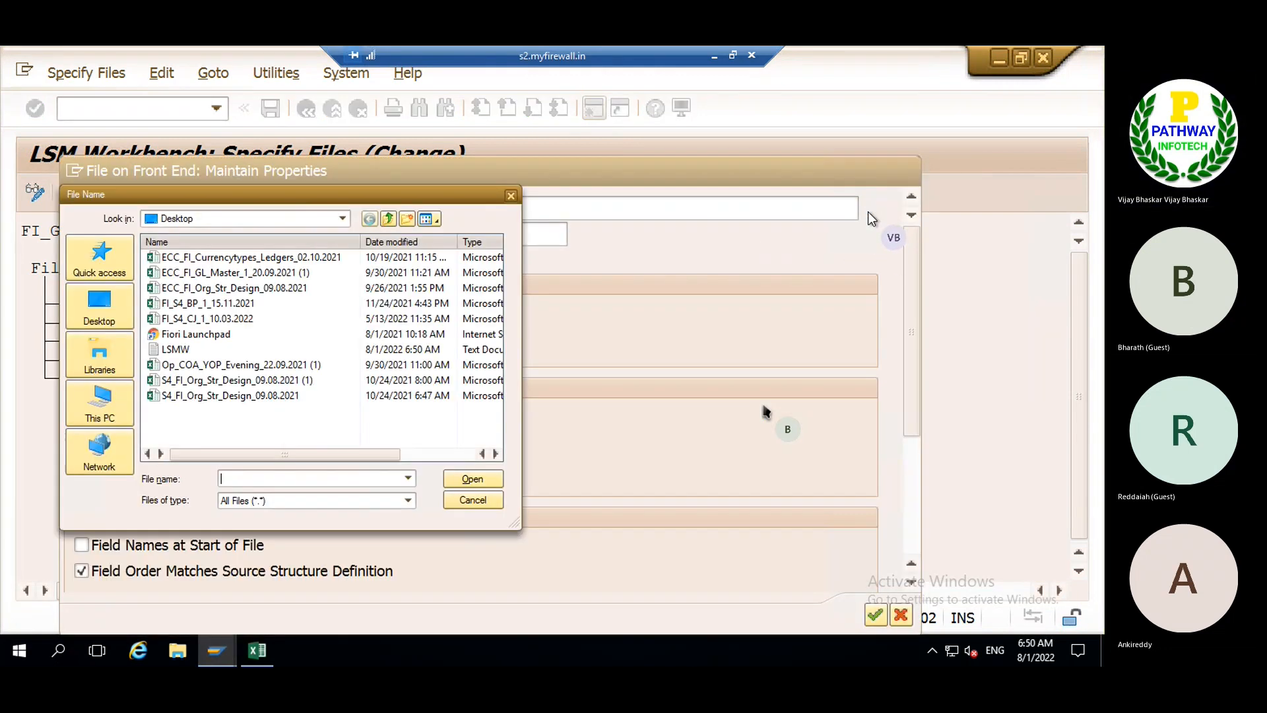
click(177, 349)
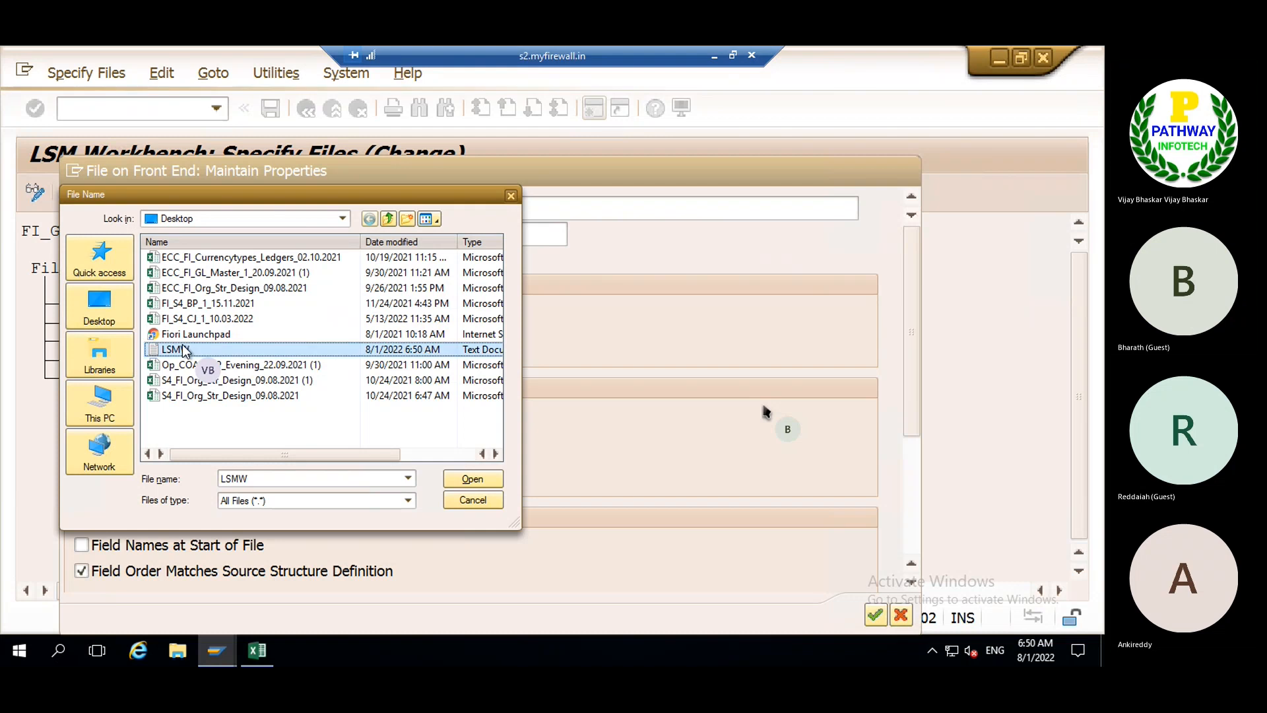
click(473, 480)
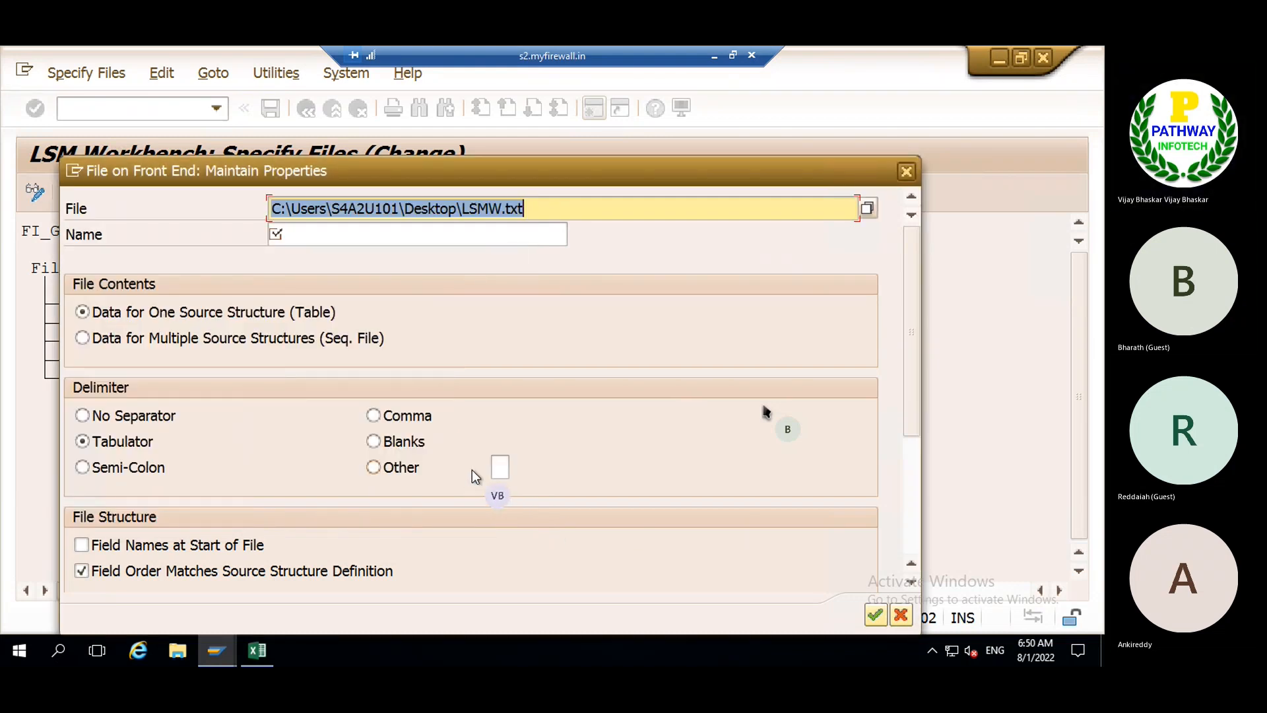
click(337, 233)
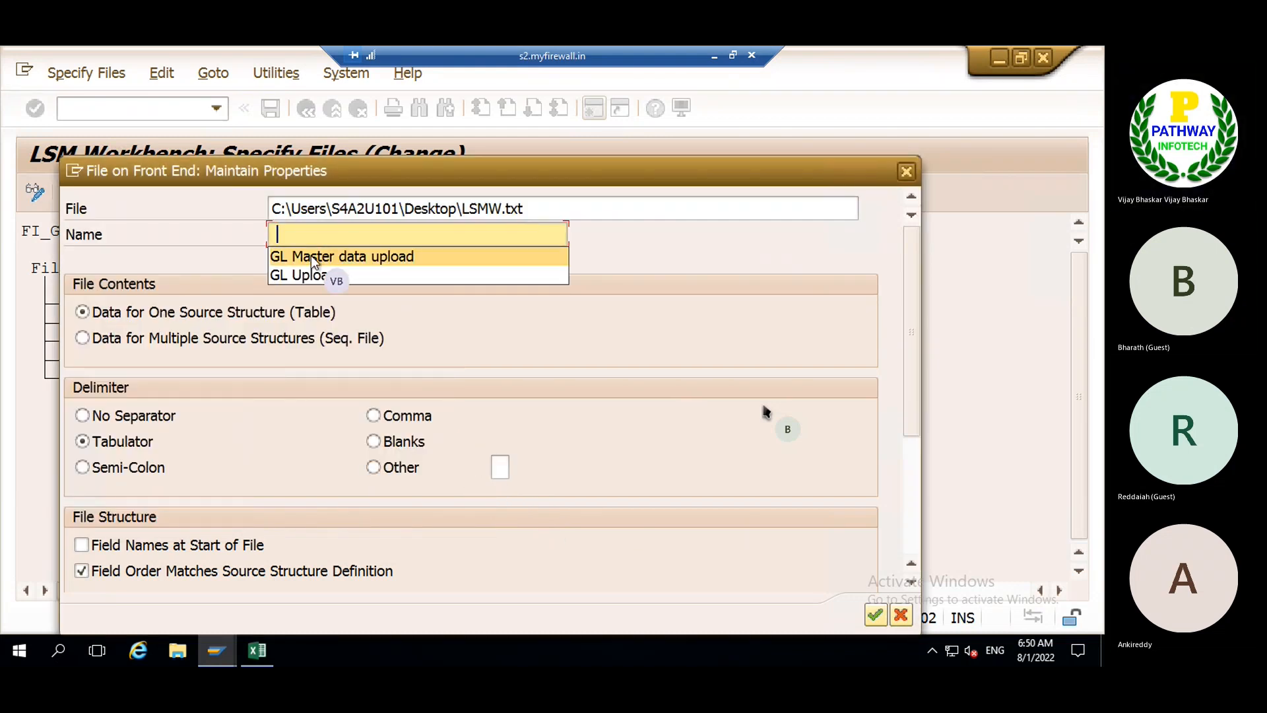
click(310, 255)
- Review the delimiter, file structure and file type settings, accept the file properties and save the specification
drag(484, 164, 486, 108)
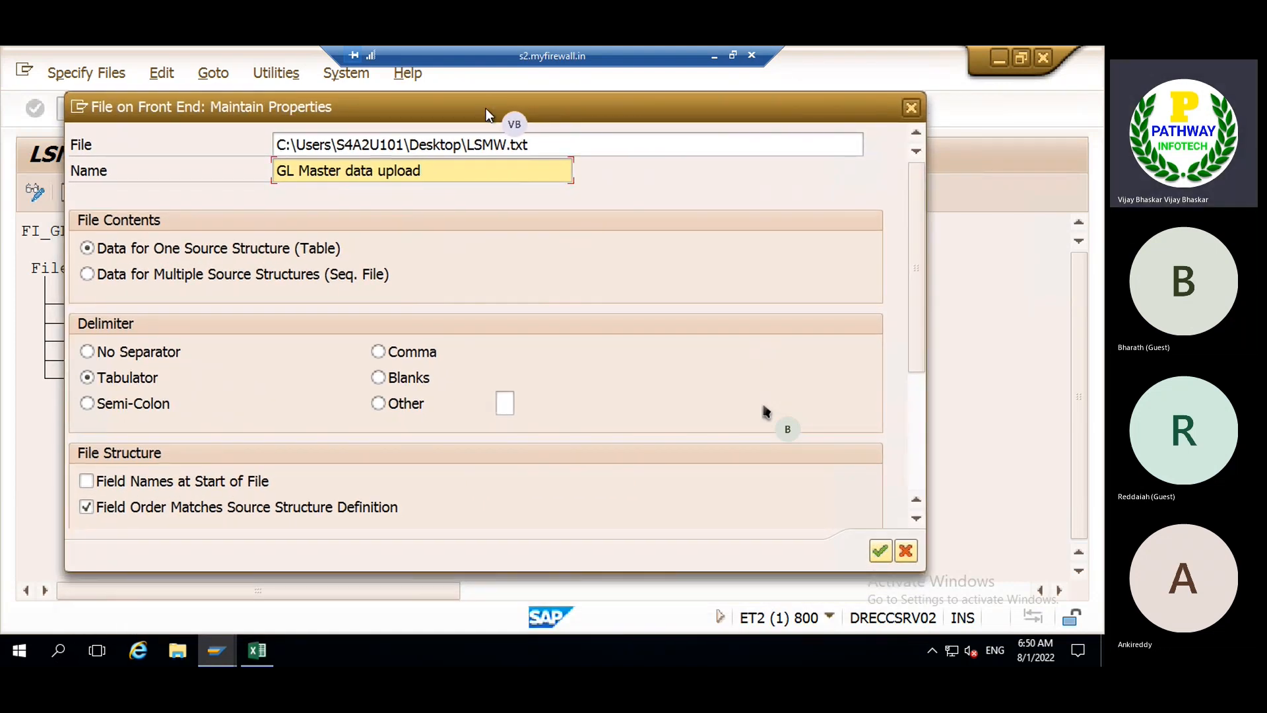
scroll(623, 423, down, 5)
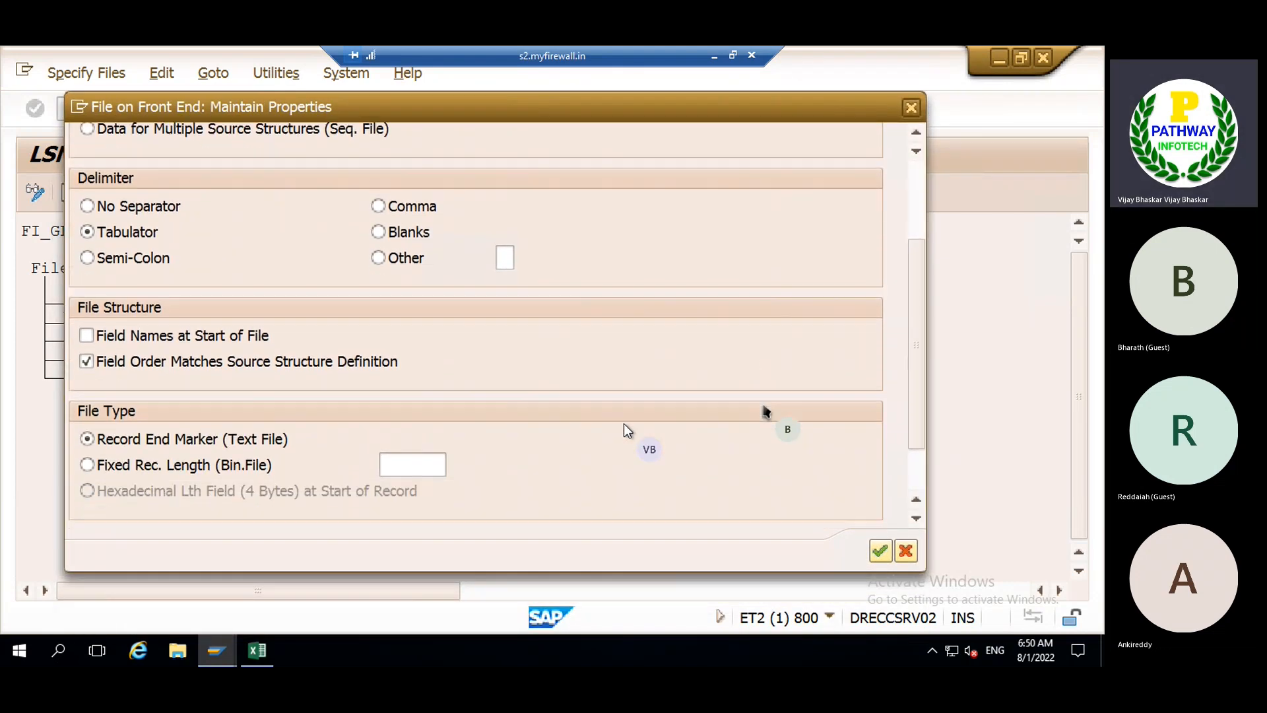
scroll(623, 429, down, 2)
click(880, 549)
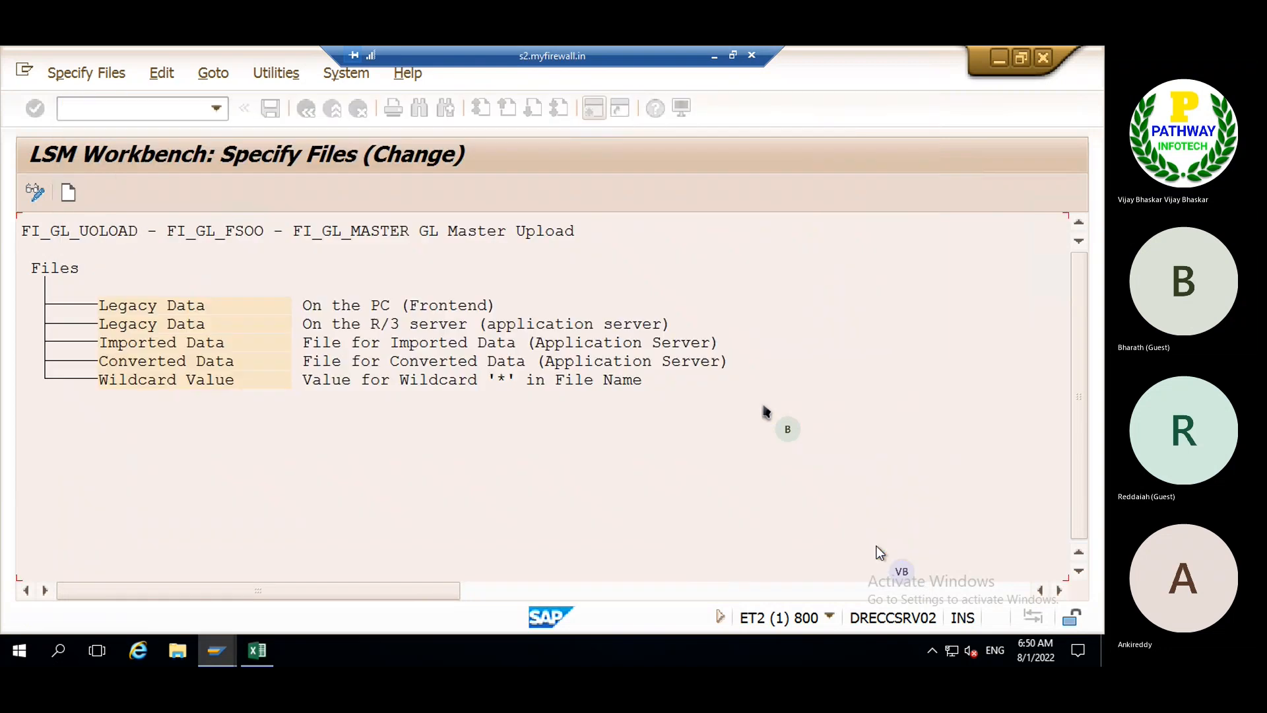
click(270, 111)
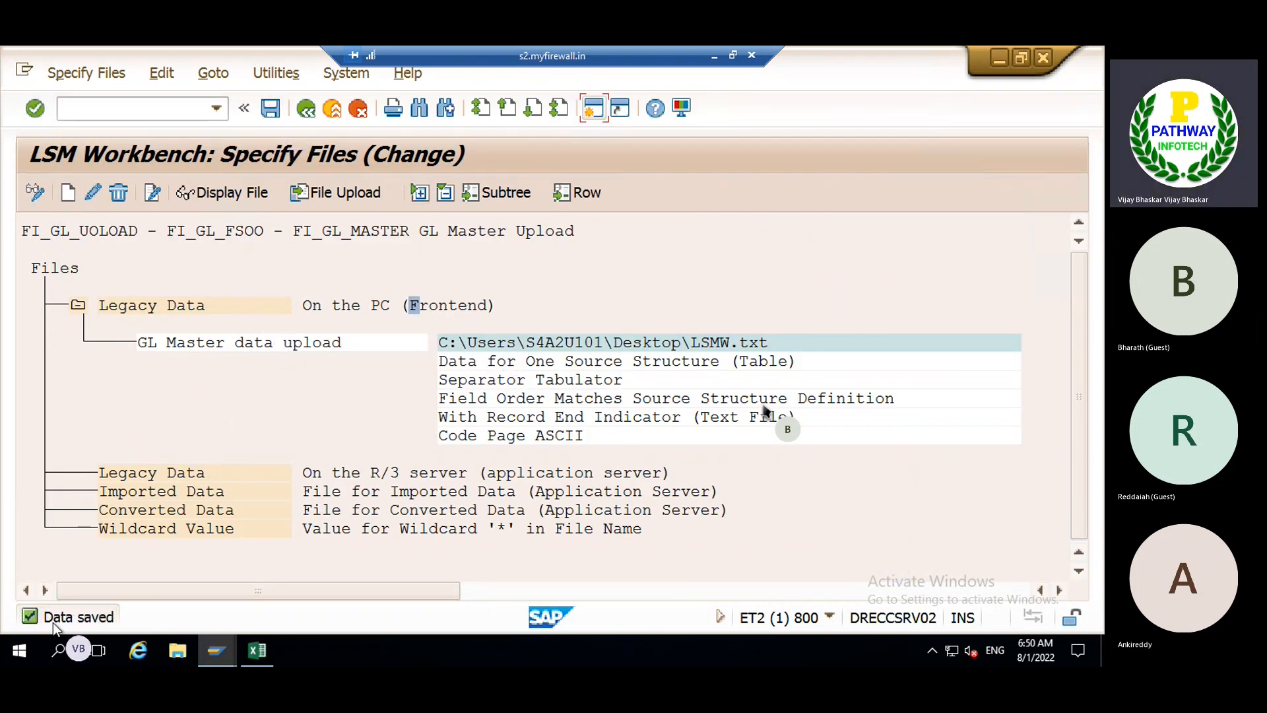
- Return to the LSM Workbench process steps and open Assign Files
click(305, 110)
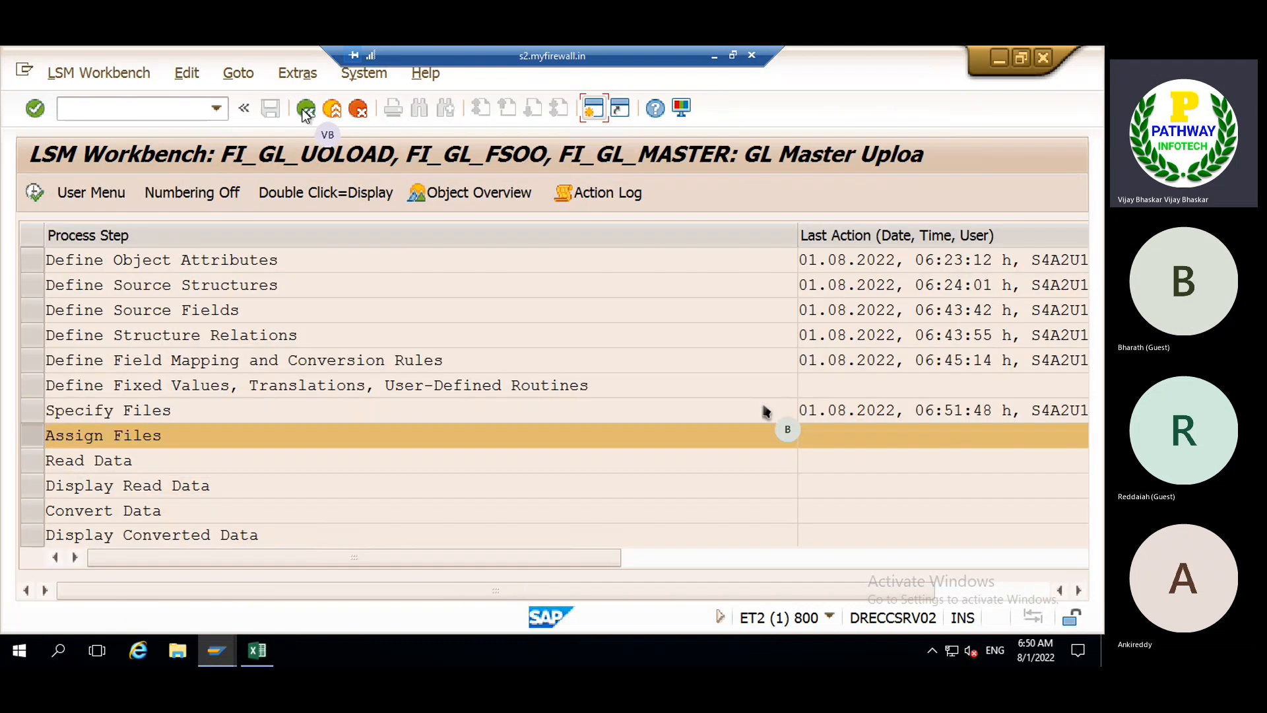
click(34, 192)
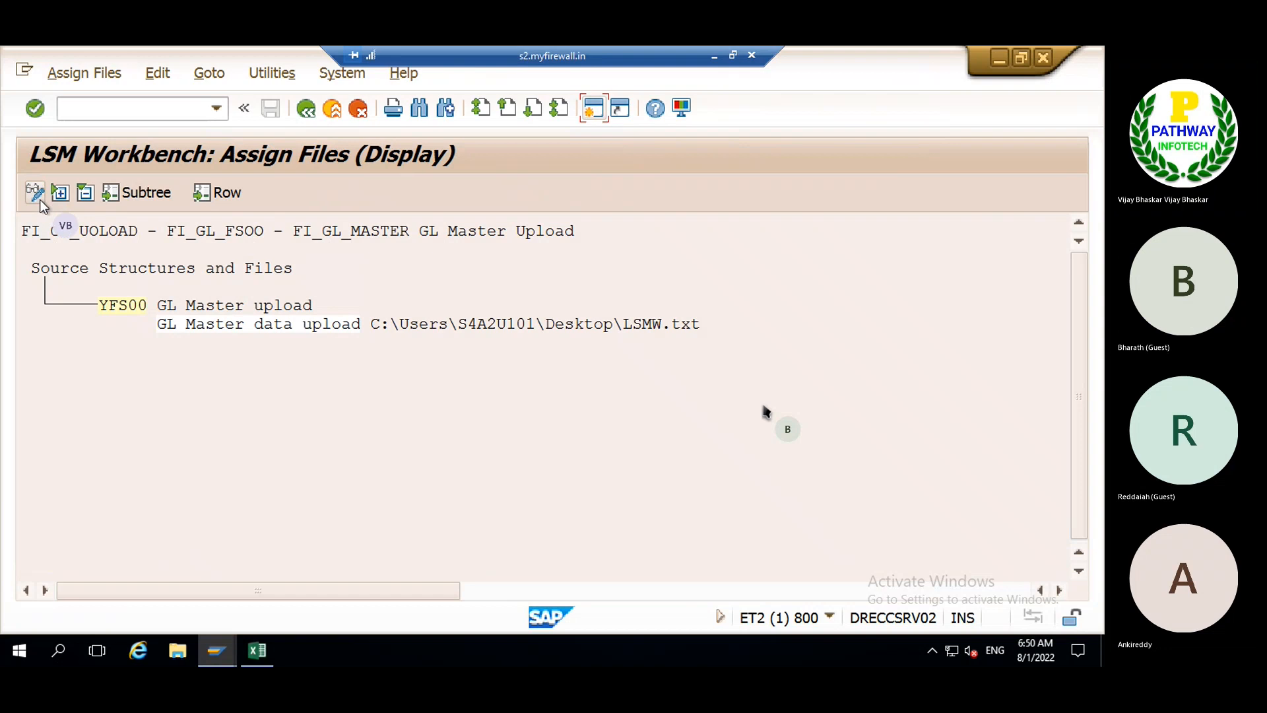
- Switch Assign Files to change mode and save the LSMW.txt assignment to source structure YFS00
click(39, 200)
click(270, 110)
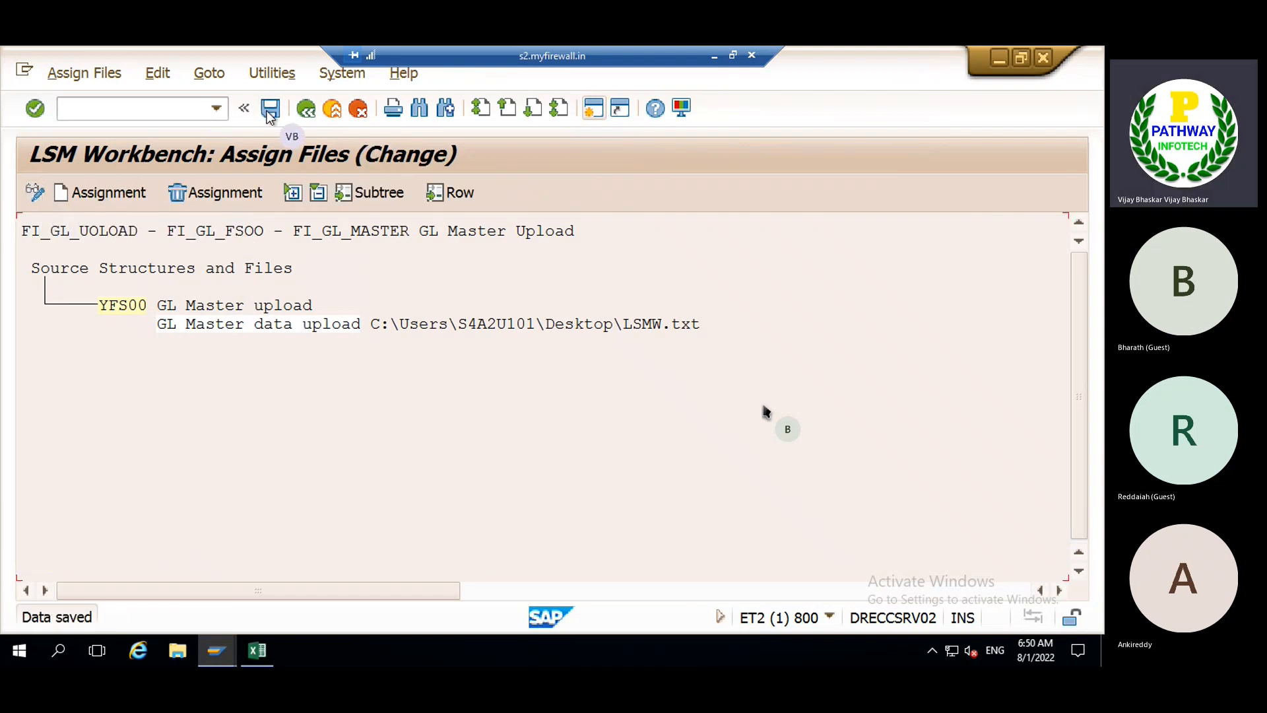
click(310, 110)
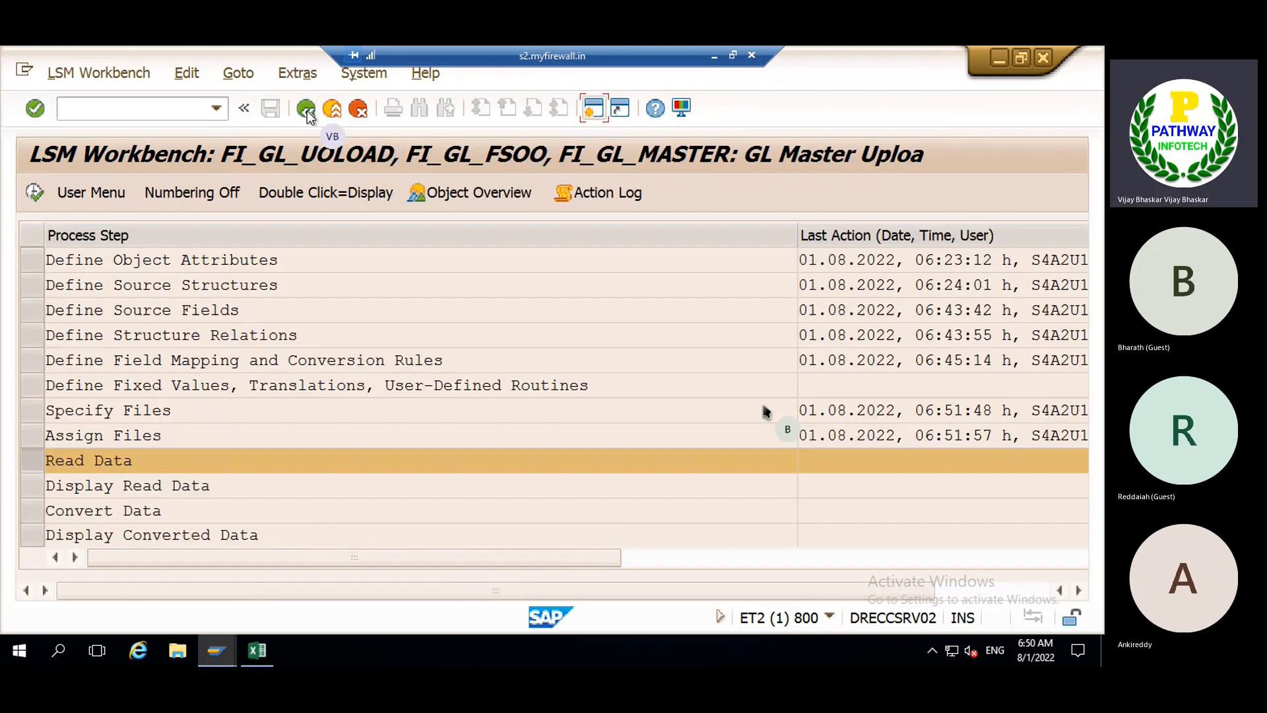
- Try to import the legacy data with Read Data, leaving the transaction number empty and both conversion options enabled
click(30, 196)
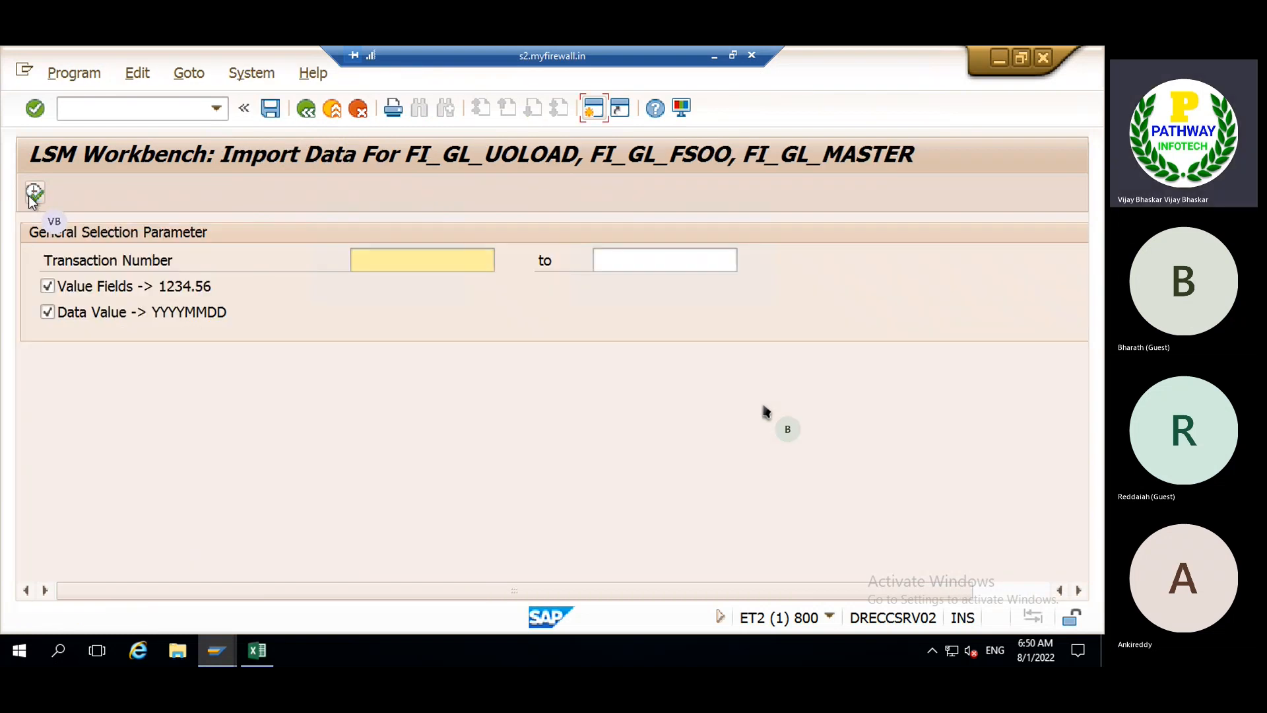
click(30, 195)
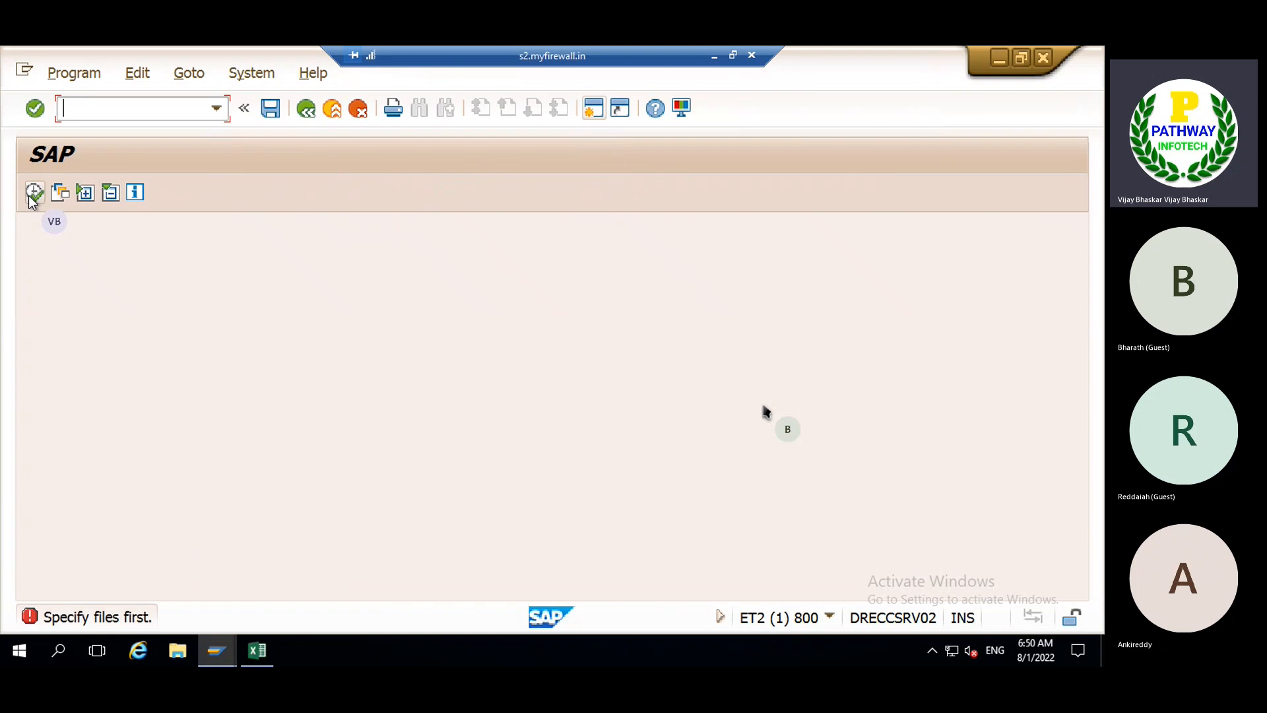
click(311, 115)
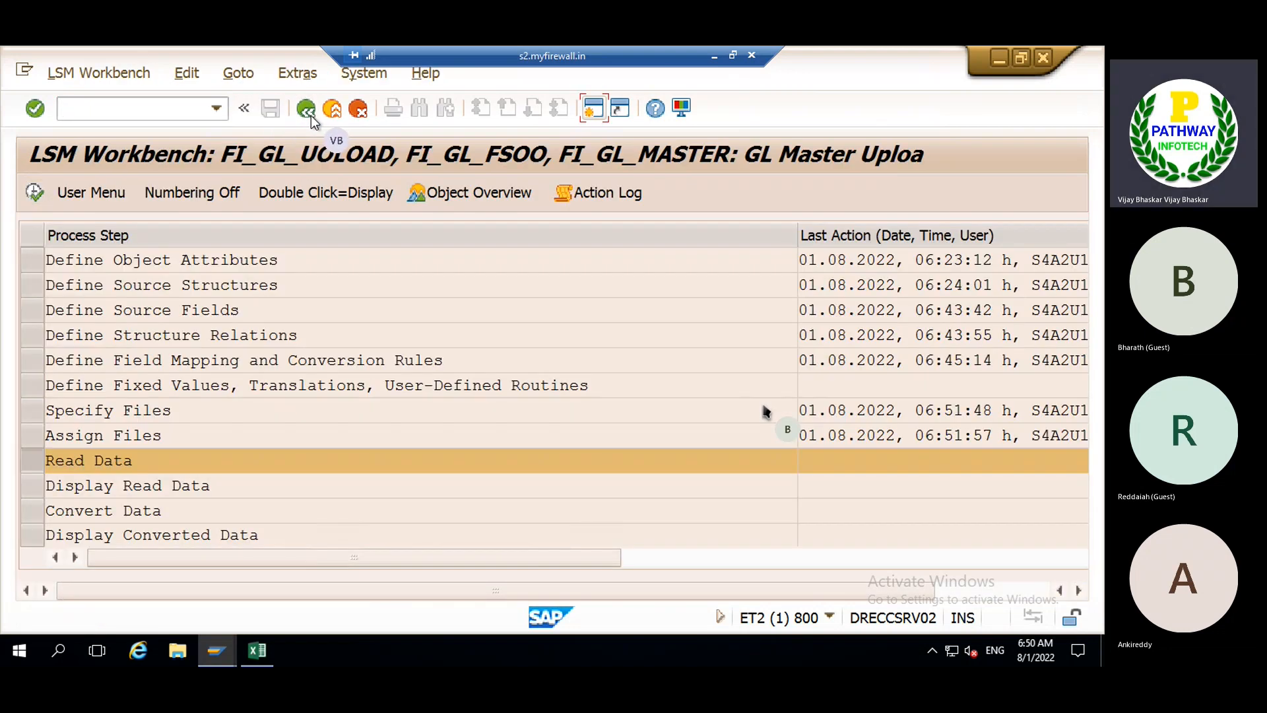
- Check the legacy file entry under Specify Files and retry the Read Data import with the default selection parameters
click(37, 409)
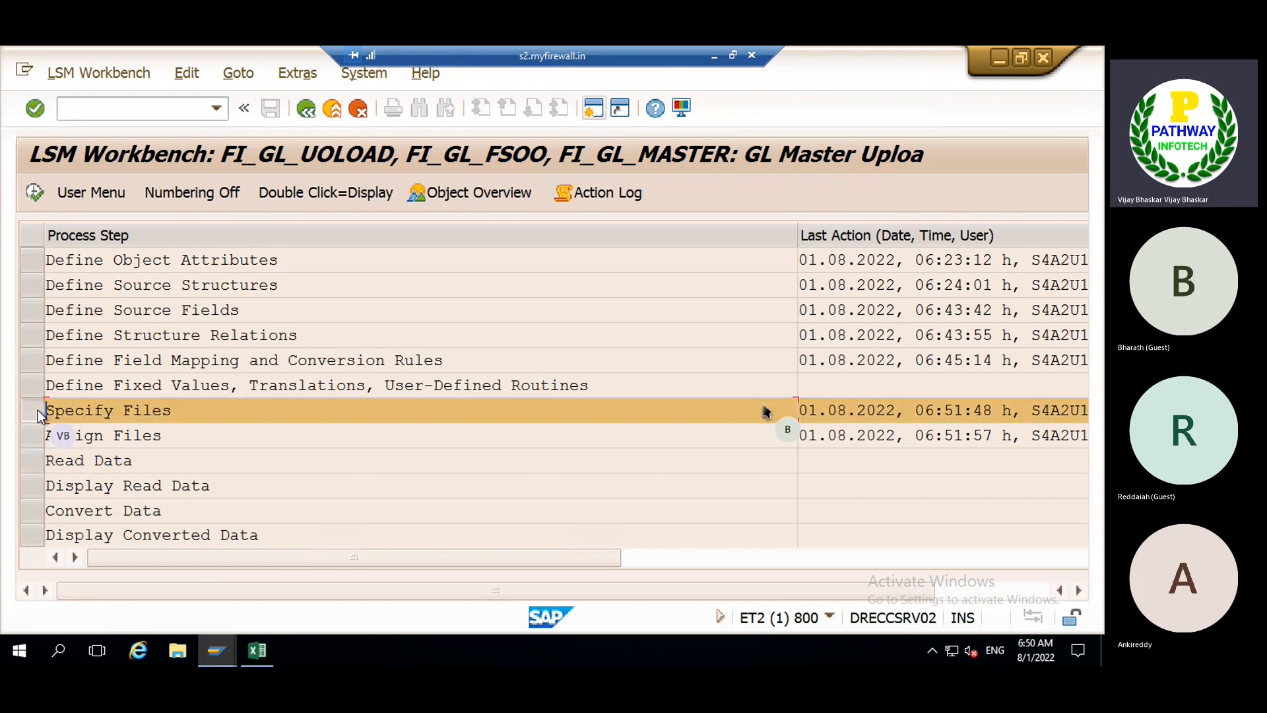
click(34, 195)
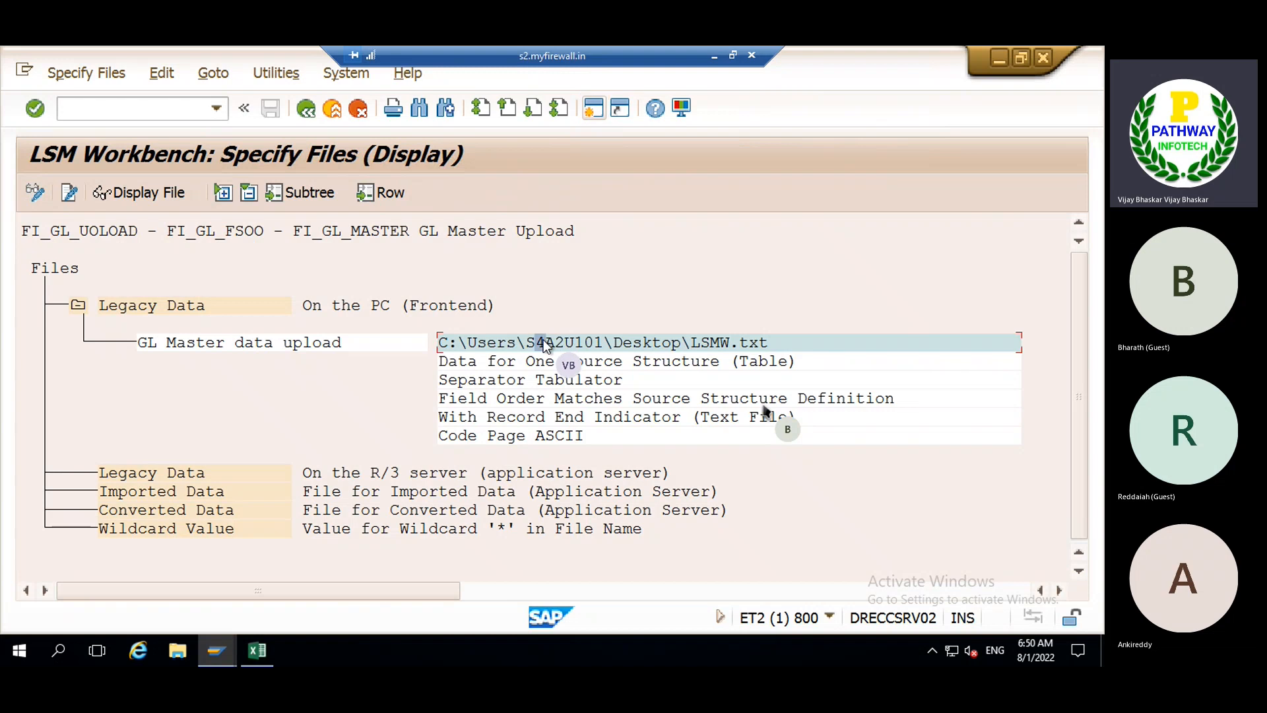
click(306, 110)
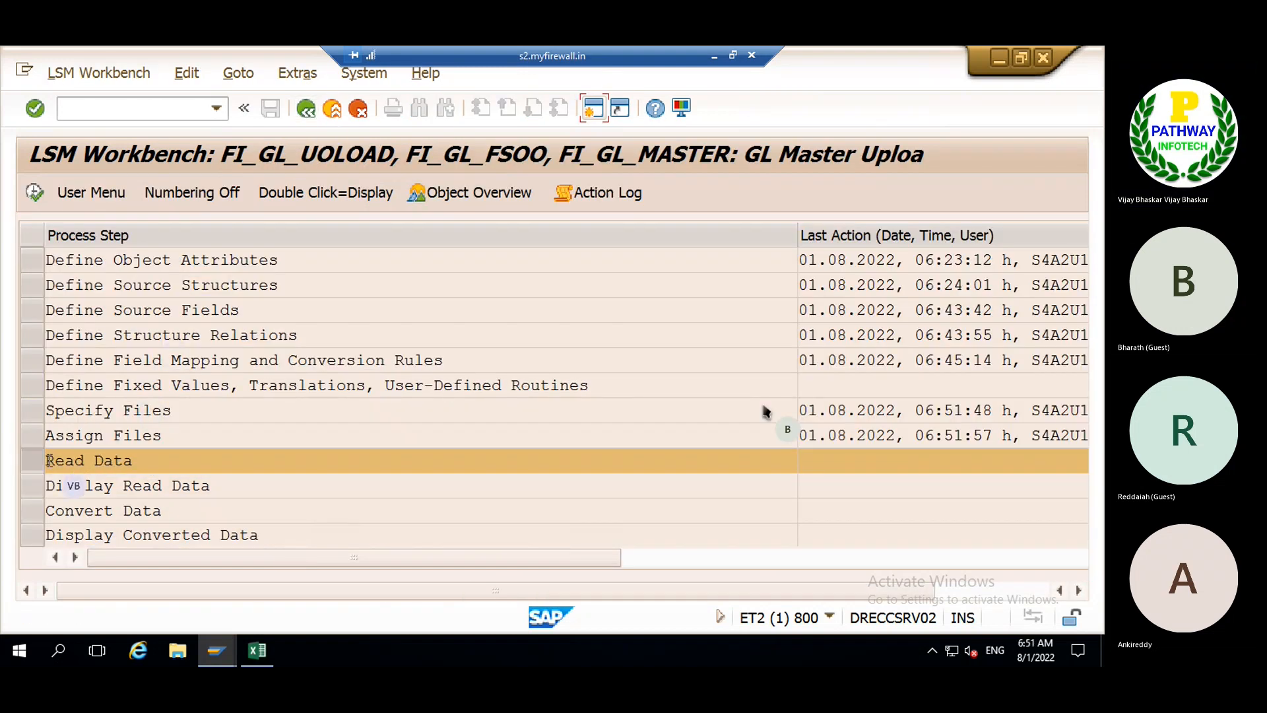
click(34, 192)
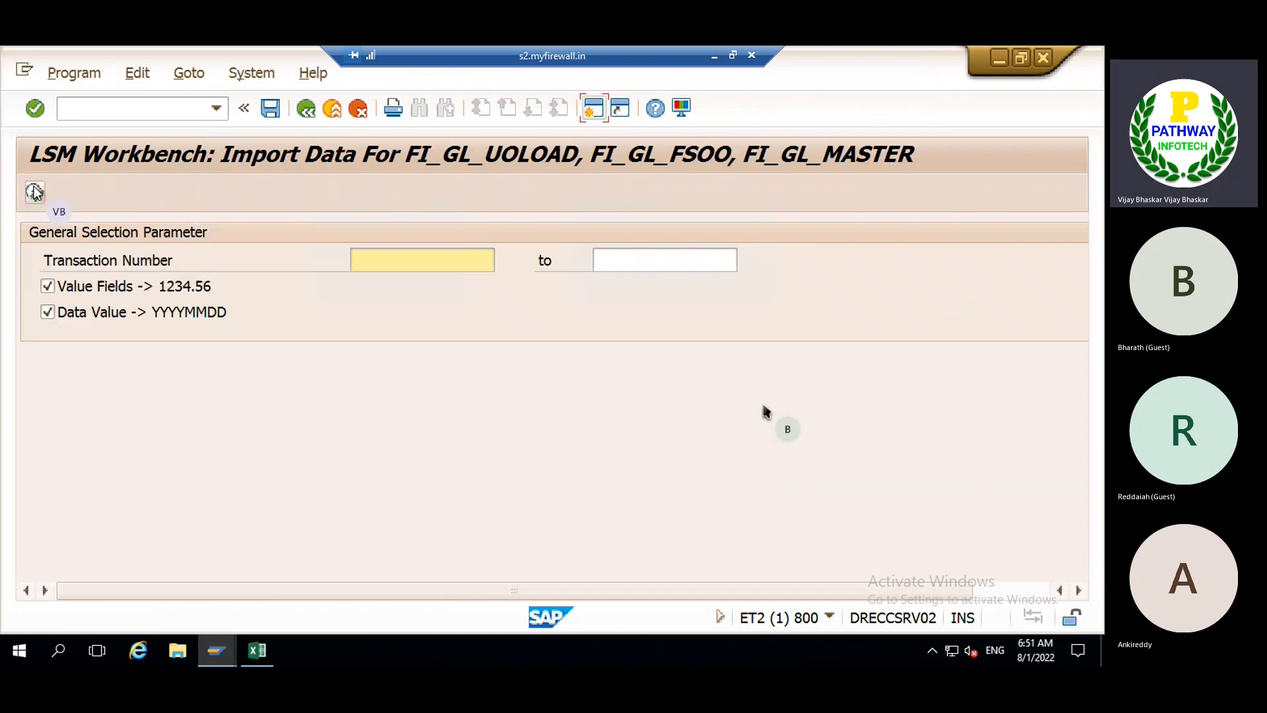
click(37, 196)
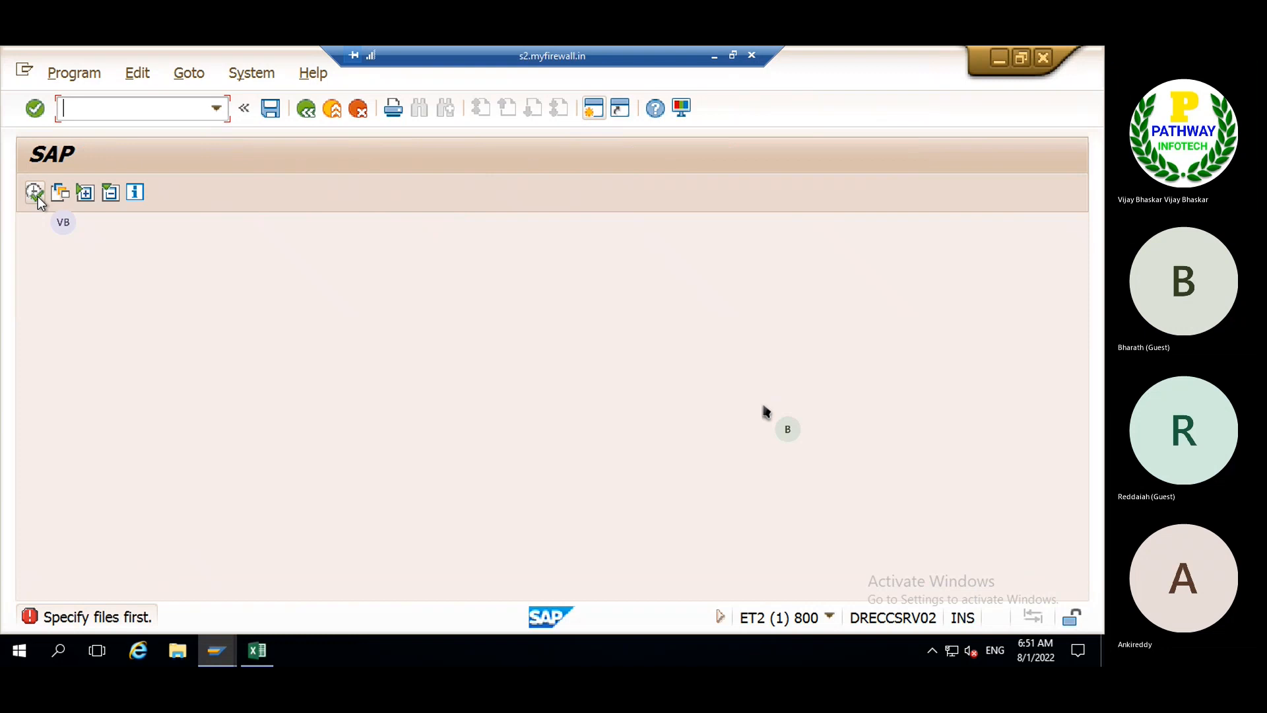
click(306, 109)
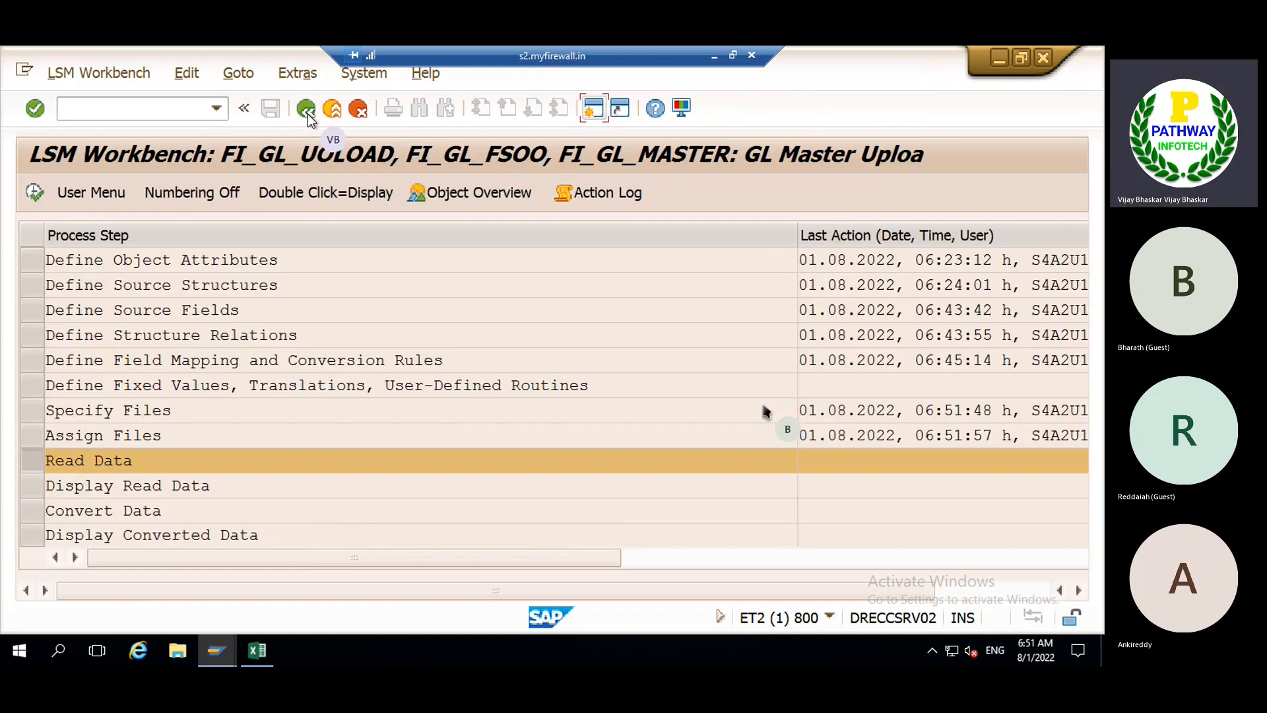
- Reopen Specify Files in change mode, delete the frontend file "GL Master data upload" and try to save the specification
click(38, 410)
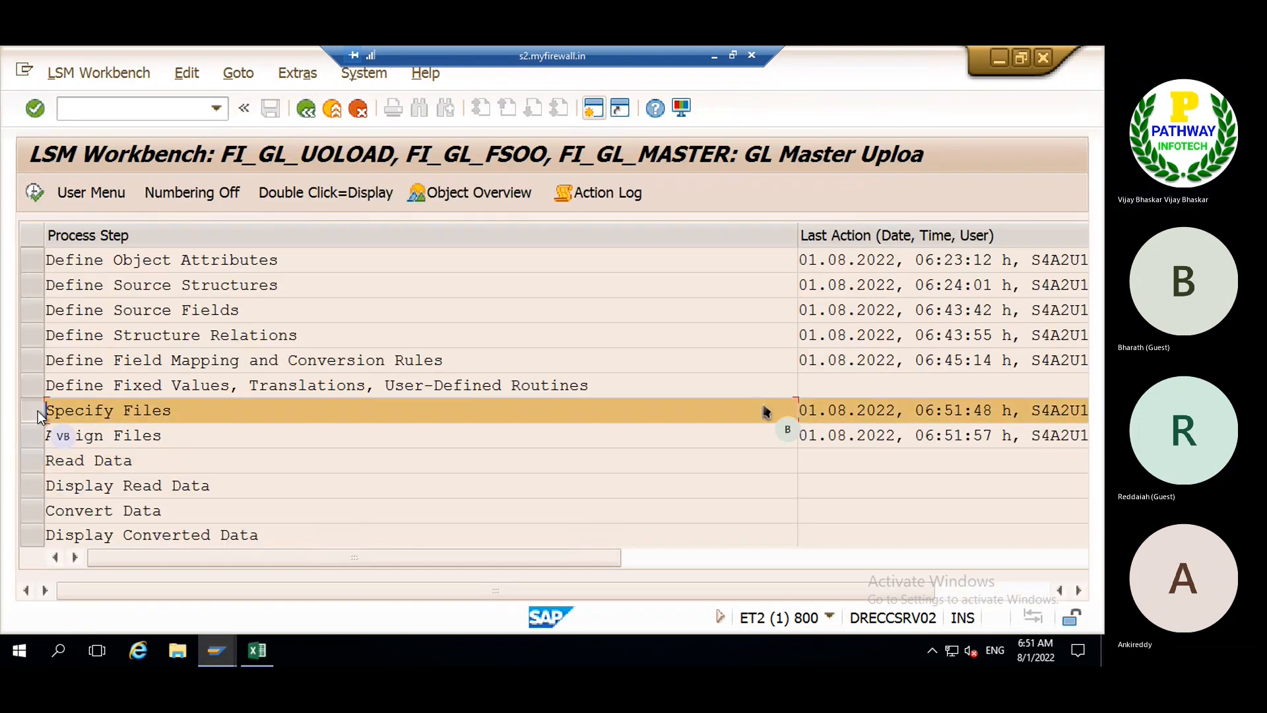
click(35, 193)
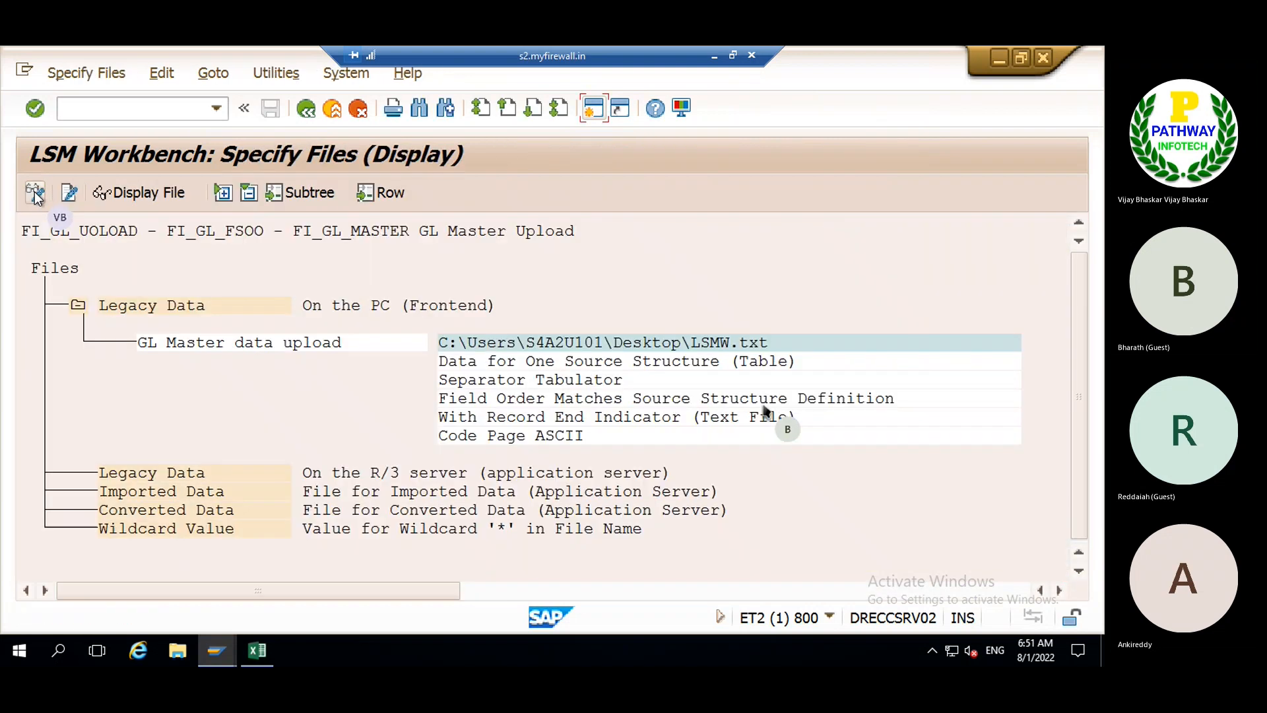
click(493, 344)
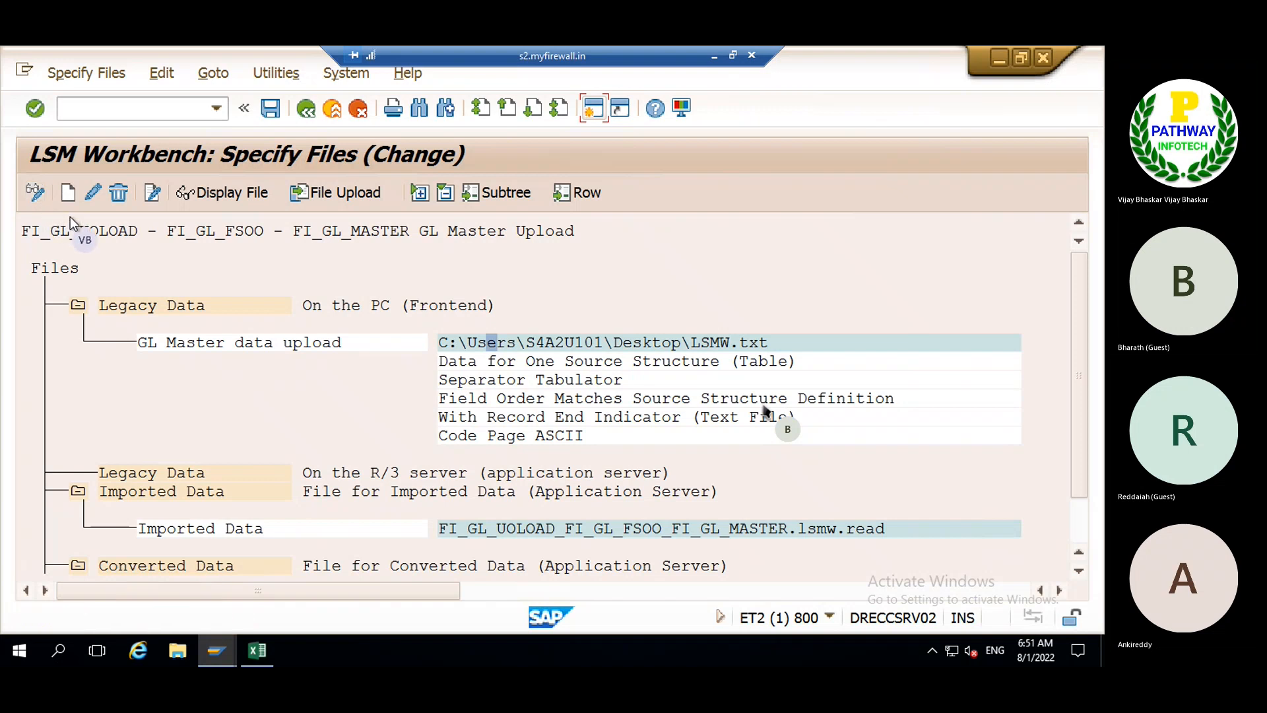
click(611, 342)
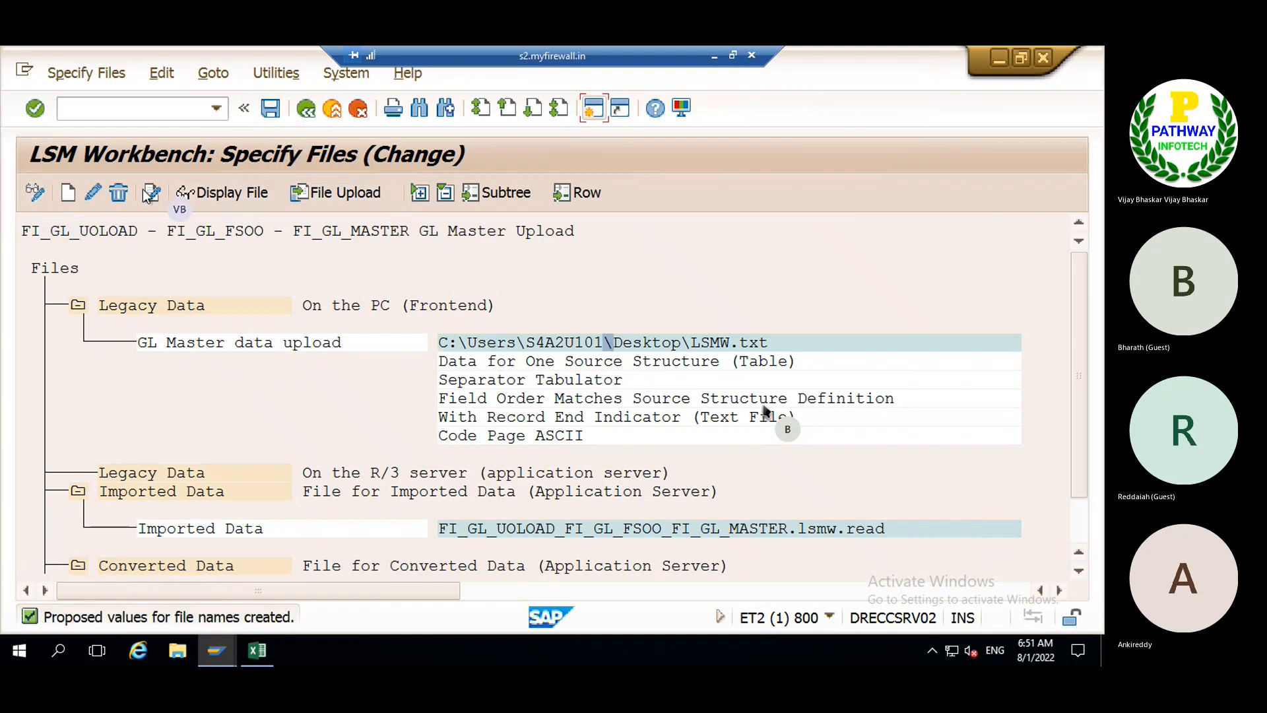
click(120, 193)
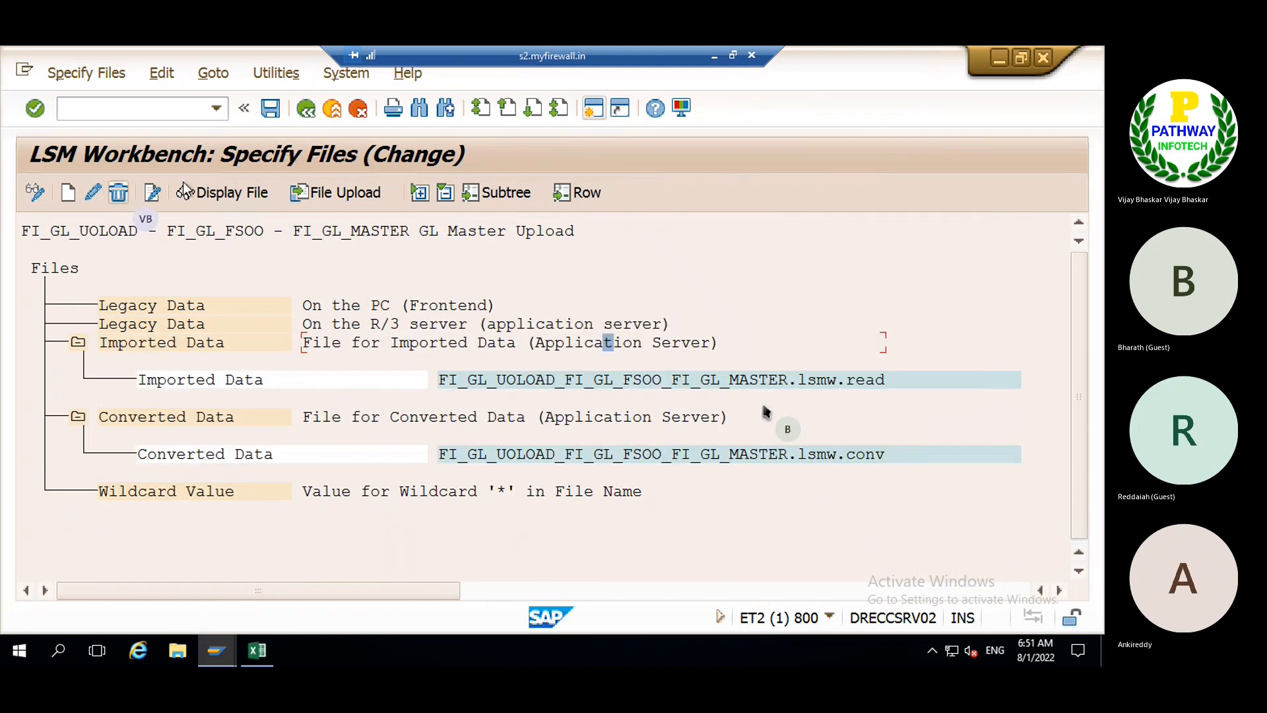
click(270, 109)
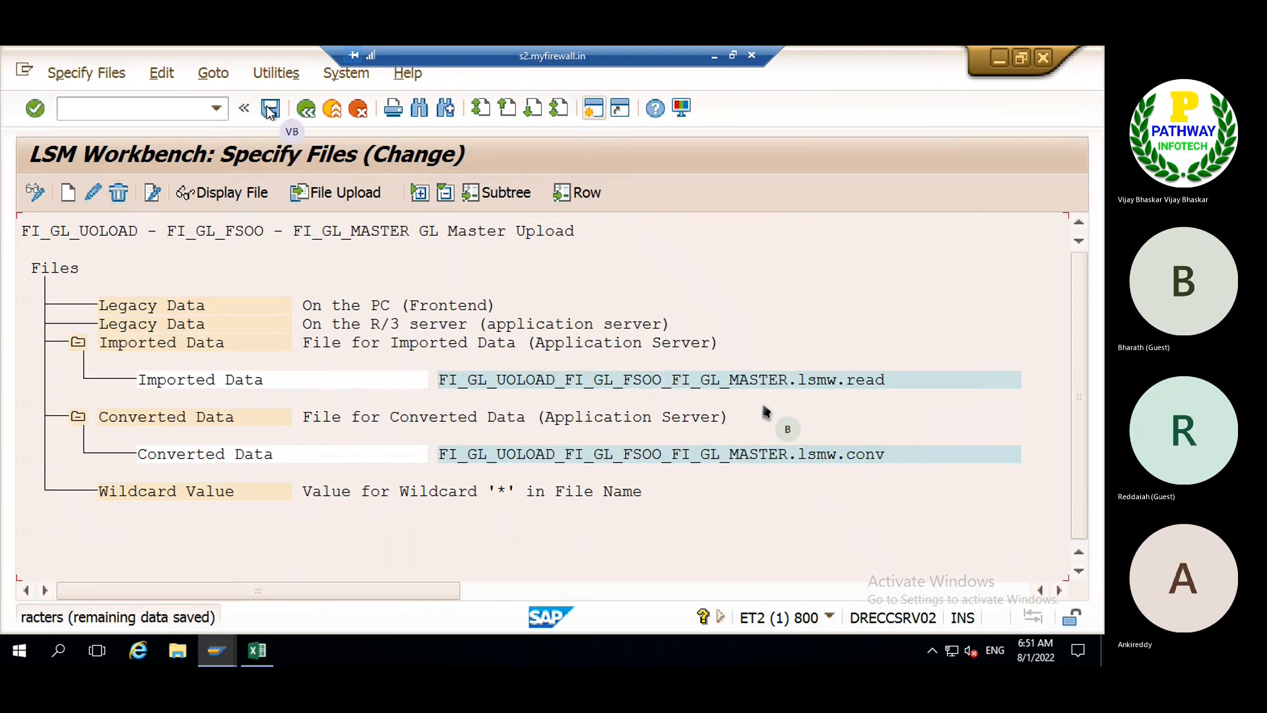
click(427, 306)
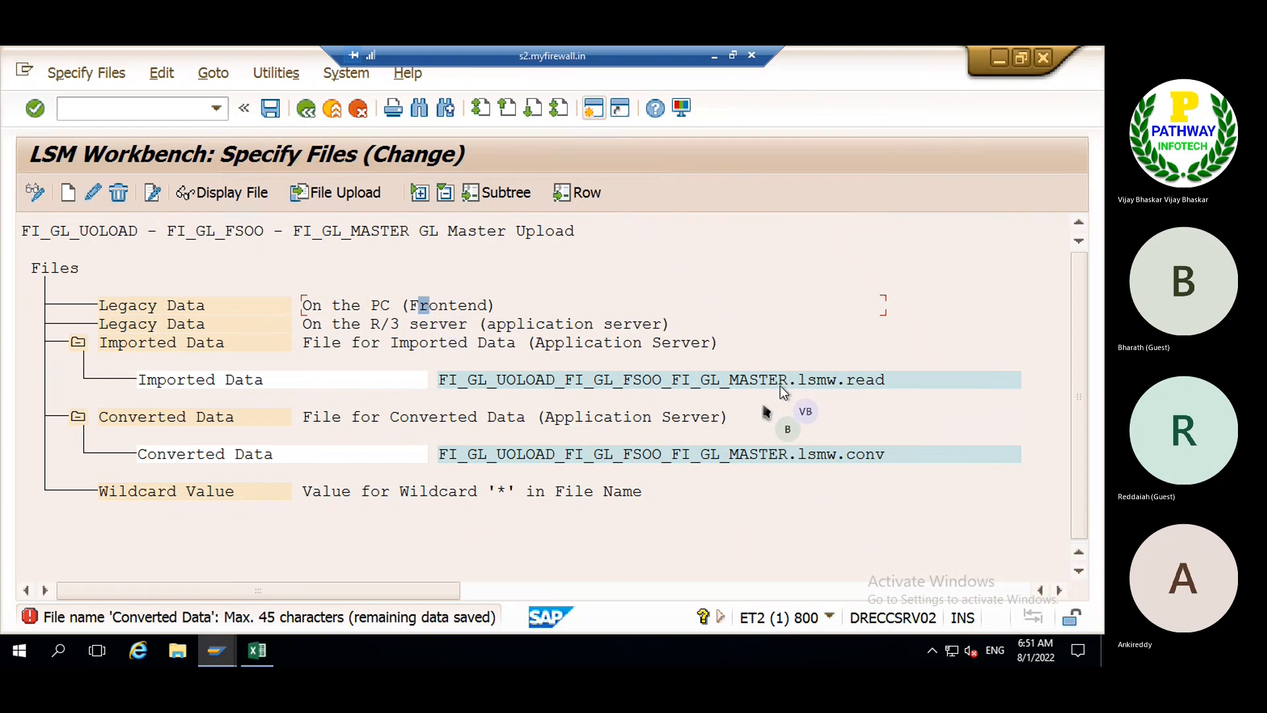
- Shorten the Imported Data file name to GL_FSOO_FI_GL_MASTER.lsmw.read
double_click(643, 381)
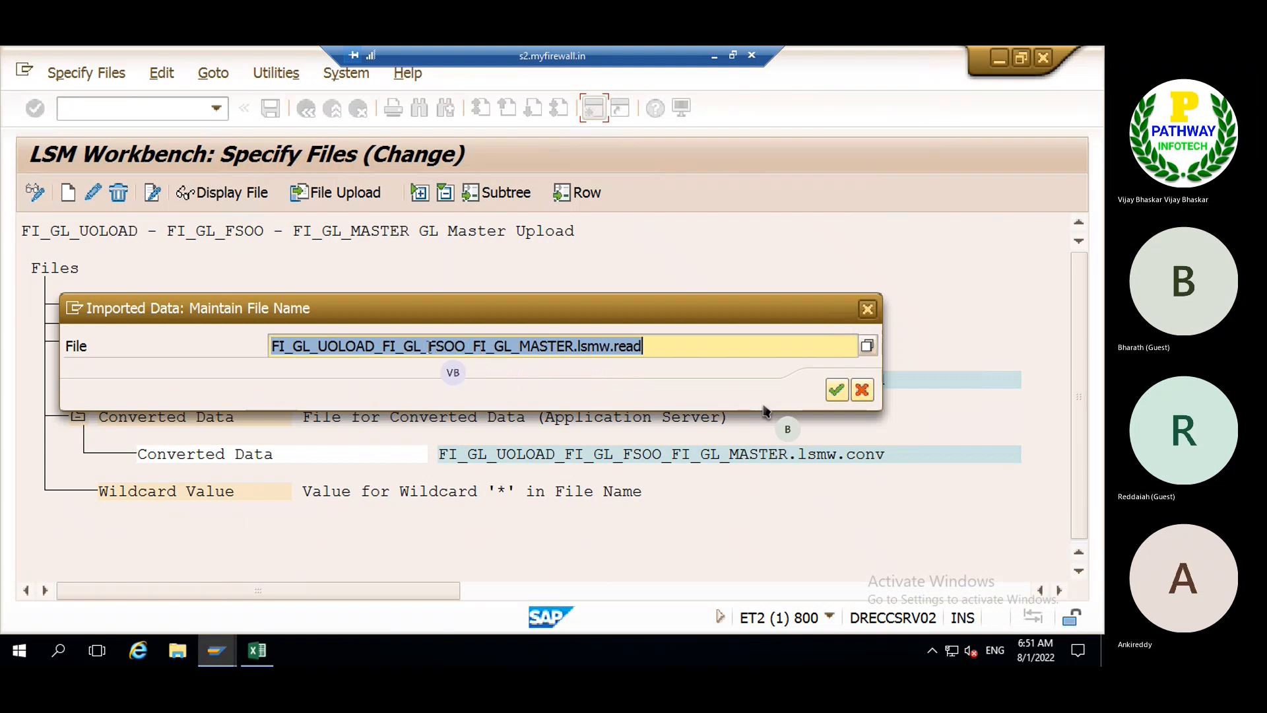
click(405, 346)
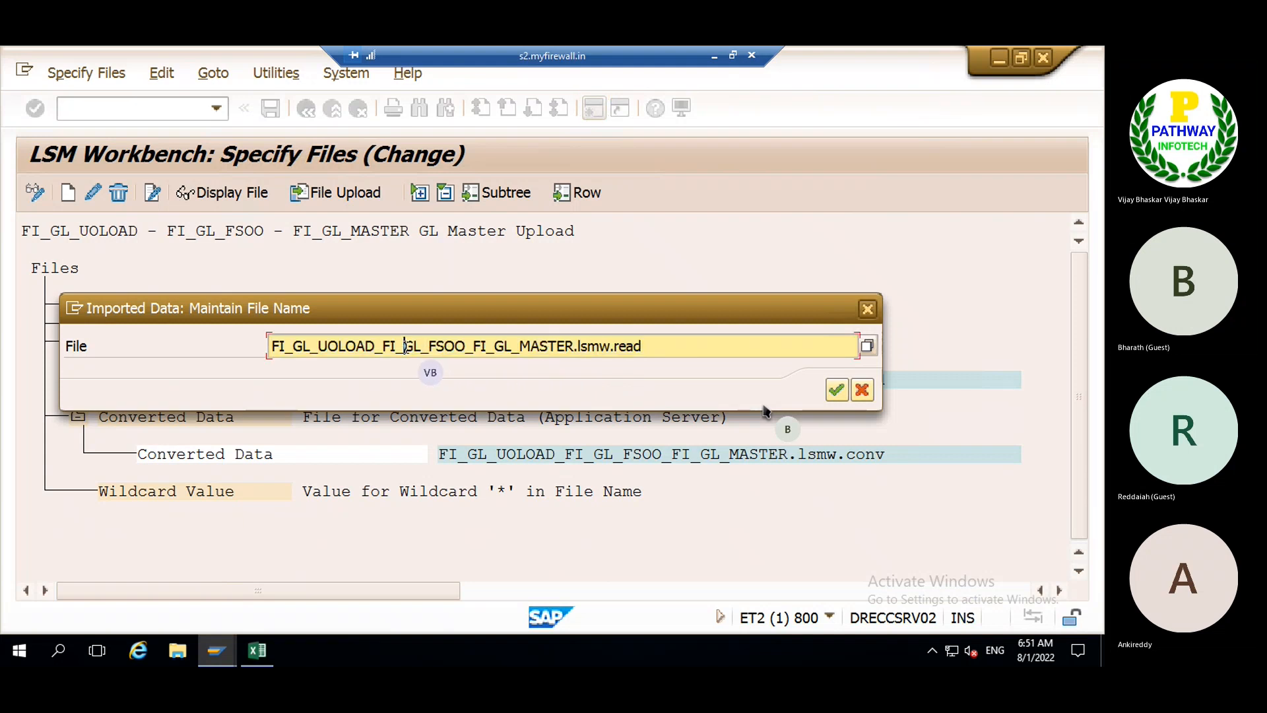
key(BackSpace)
key(BackSpace)
key(BackSpace)
key(BackSpace)
key(BackSpace)
key(BackSpace)
key(BackSpace)
key(BackSpace)
key(BackSpace)
key(BackSpace)
key(BackSpace)
key(BackSpace)
key(BackSpace)
key(BackSpace)
key(BackSpace)
key(BackSpace)
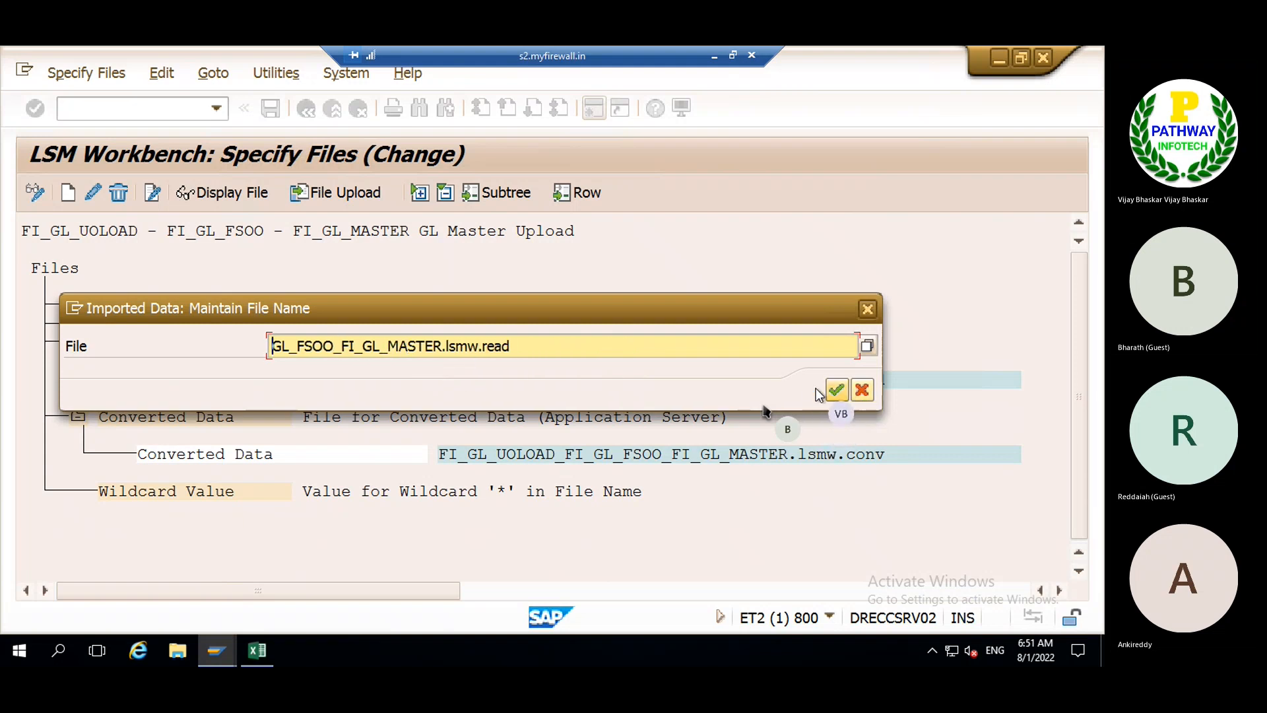
click(836, 389)
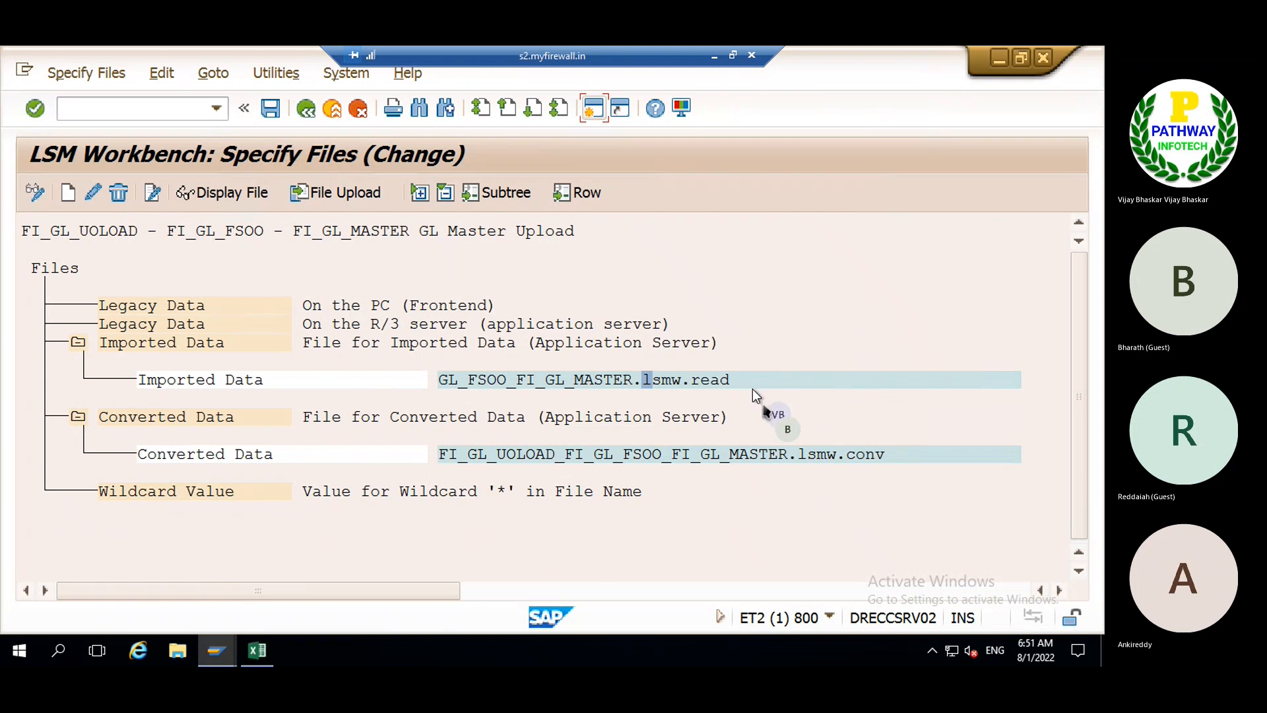
- Shorten the Converted Data file name to FI_GL_FSOO_FI_GL_MASTER.lsmw.conv and save the specification
double_click(643, 454)
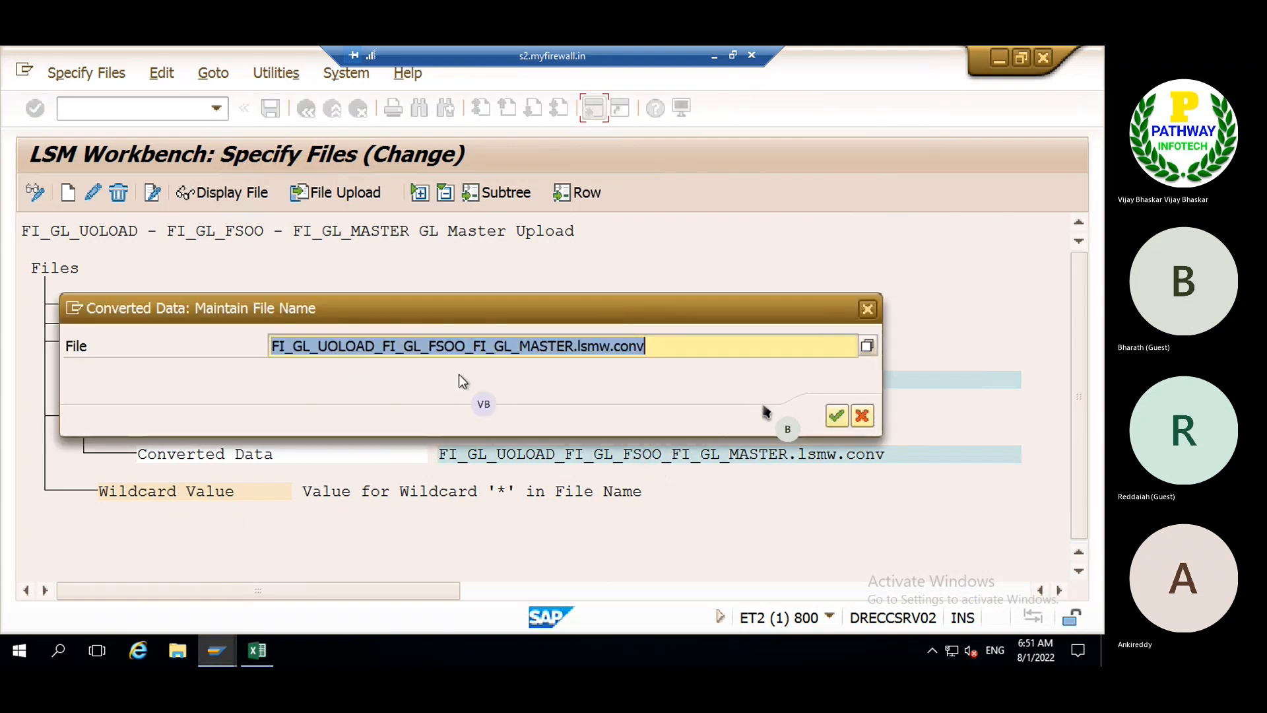
click(384, 345)
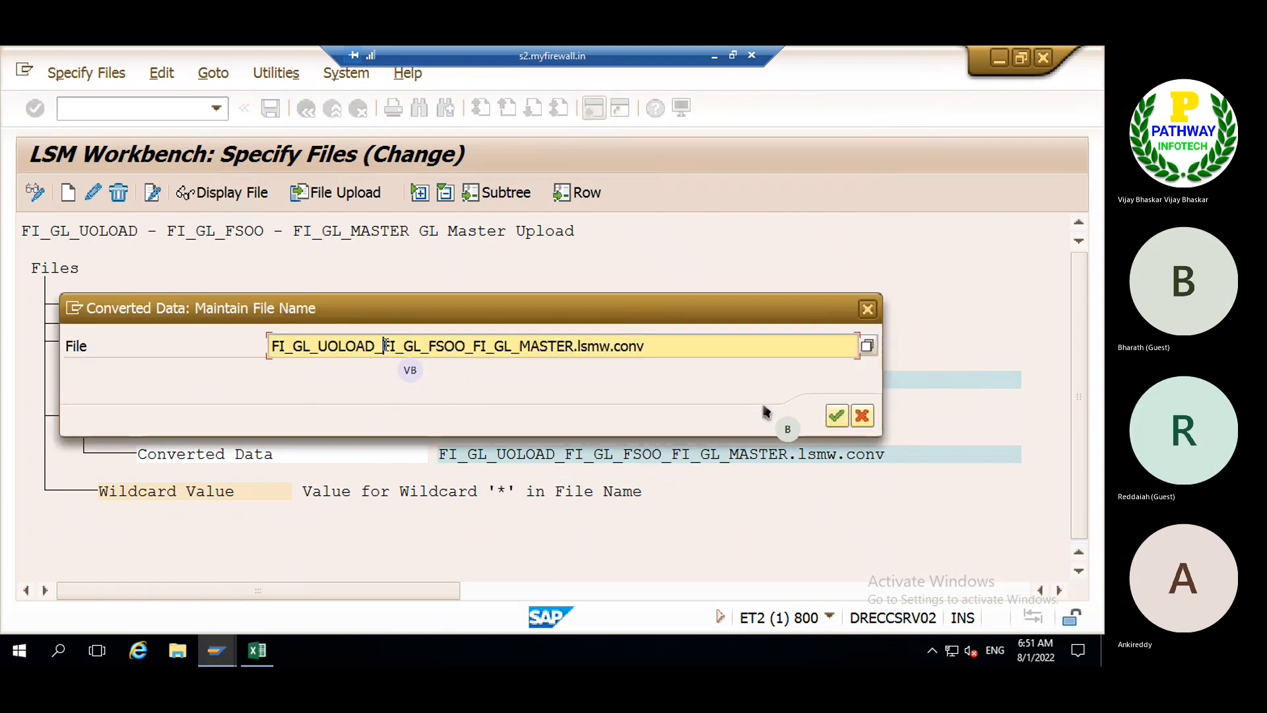
key(BackSpace)
key(BackSpace)
key(BackSpace)
key(BackSpace)
key(BackSpace)
key(BackSpace)
key(BackSpace)
key(BackSpace)
key(BackSpace)
key(BackSpace)
key(BackSpace)
key(BackSpace)
key(BackSpace)
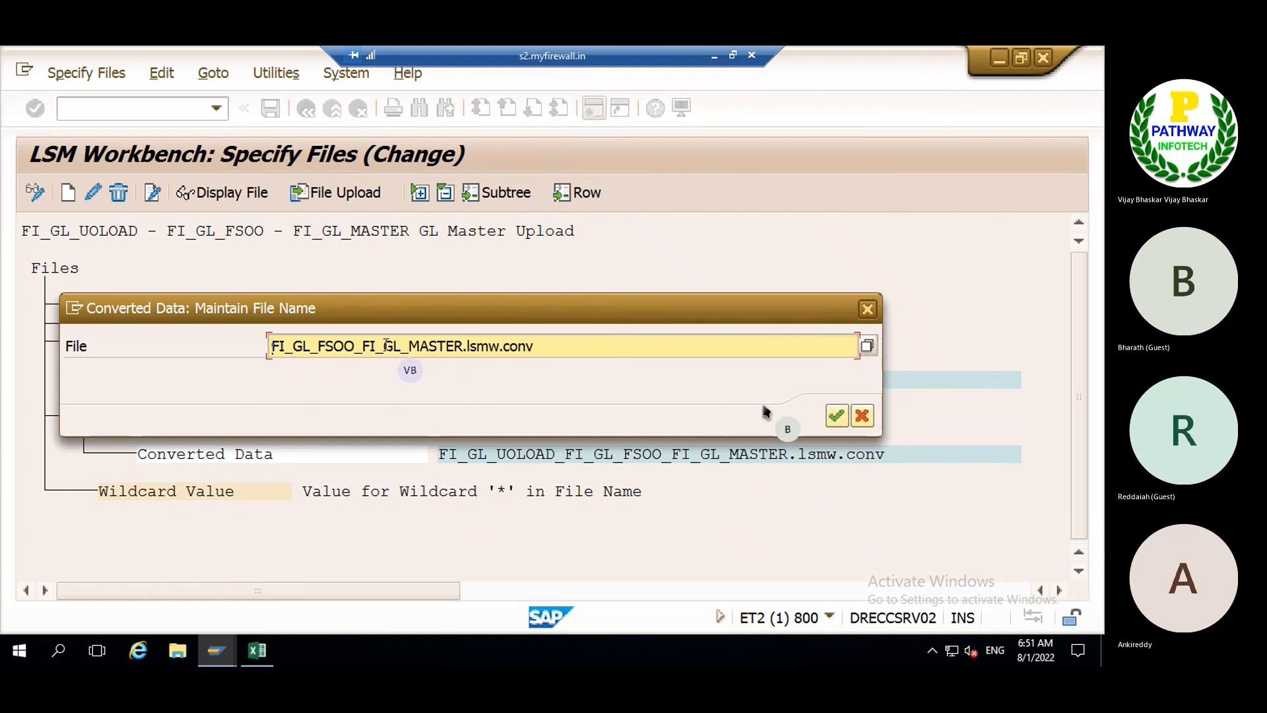
click(836, 415)
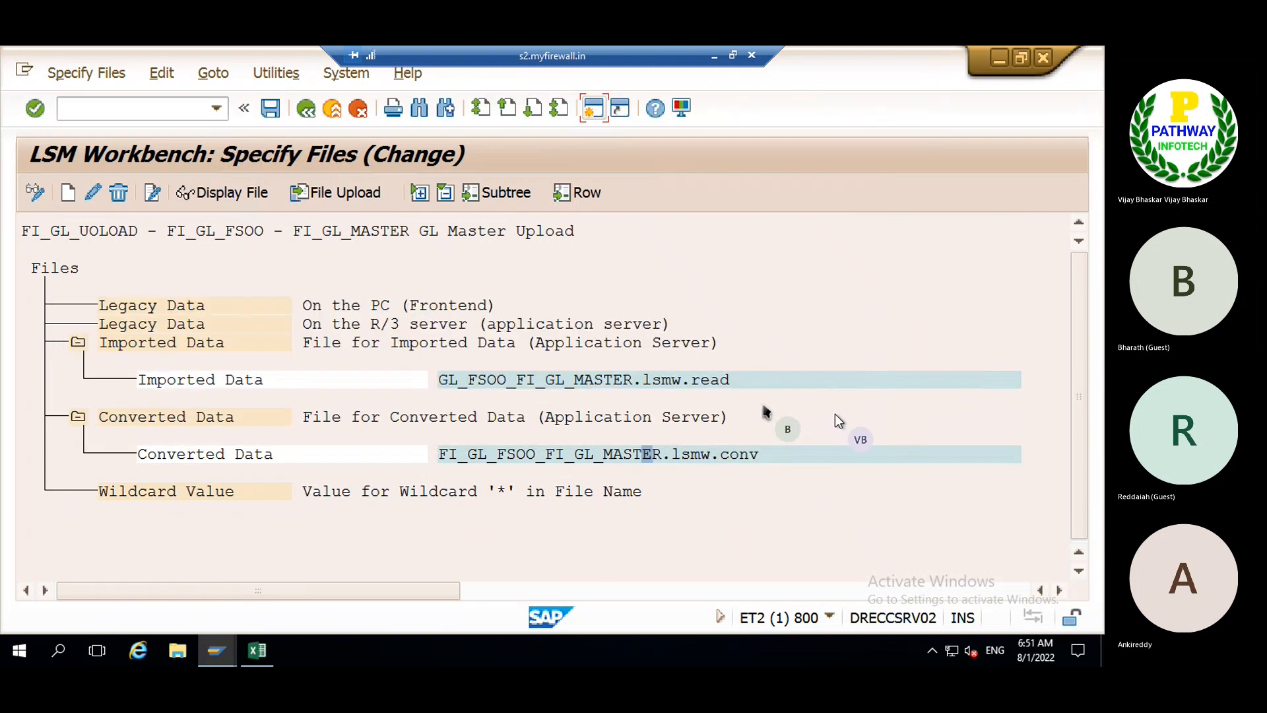
click(270, 110)
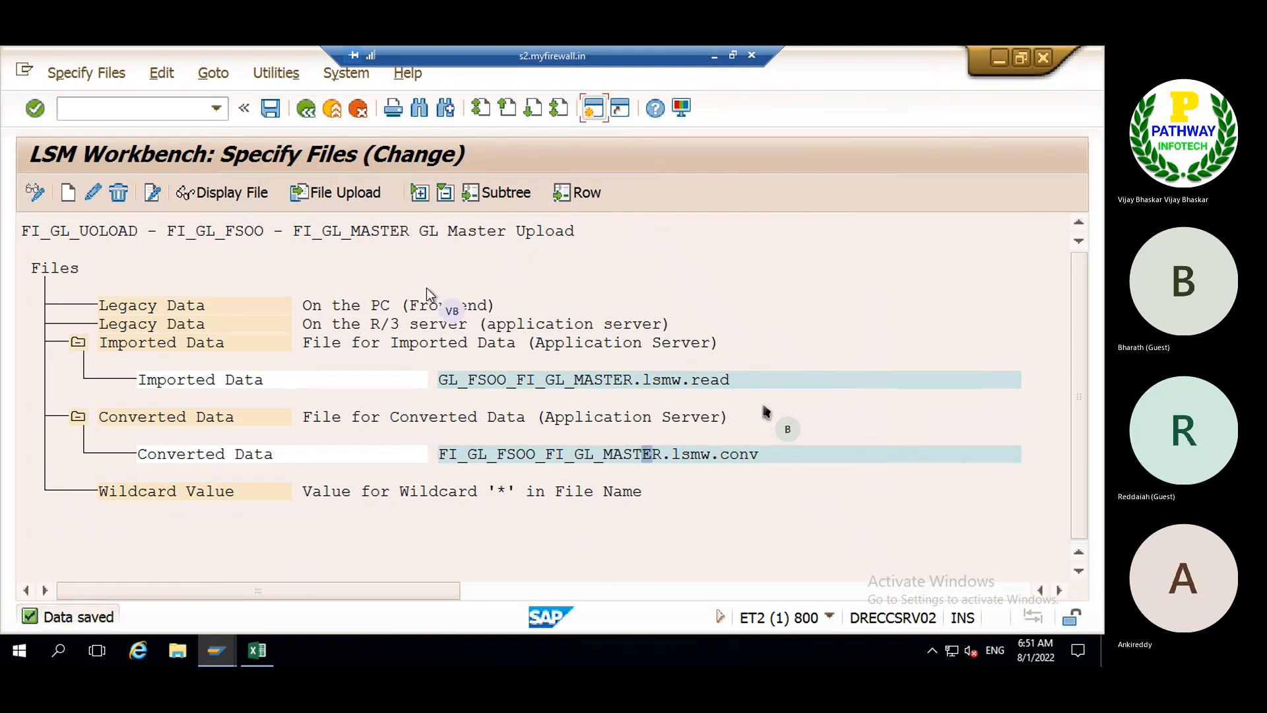
- Add LSMW.txt from the desktop as the frontend legacy file named "GL Master data upload" and save before returning to the process steps
double_click(430, 305)
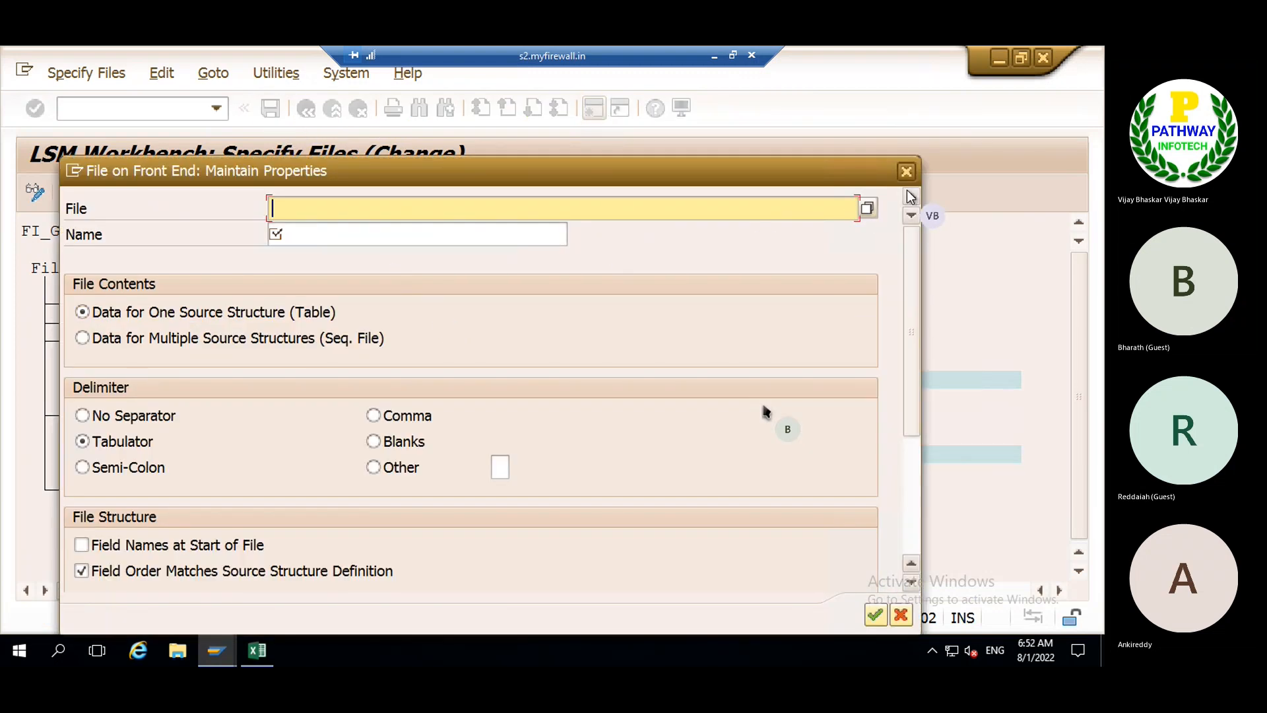
click(865, 208)
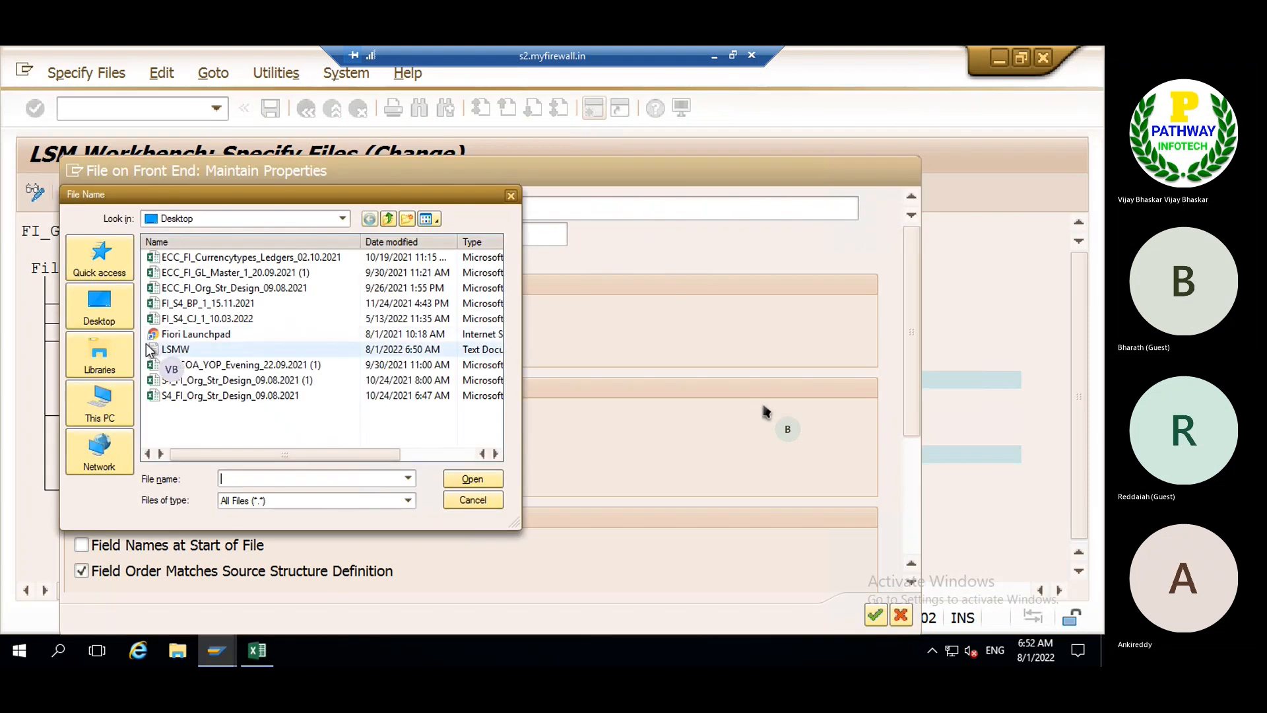
click(175, 349)
click(462, 478)
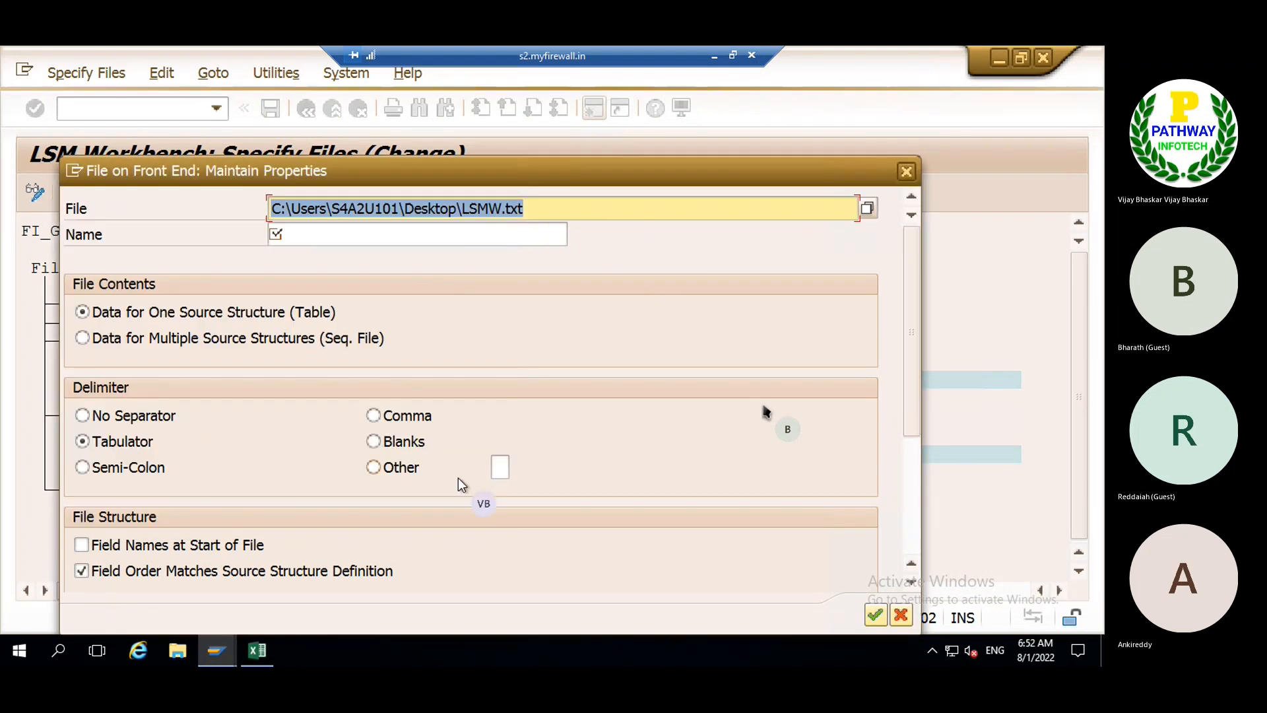
click(339, 236)
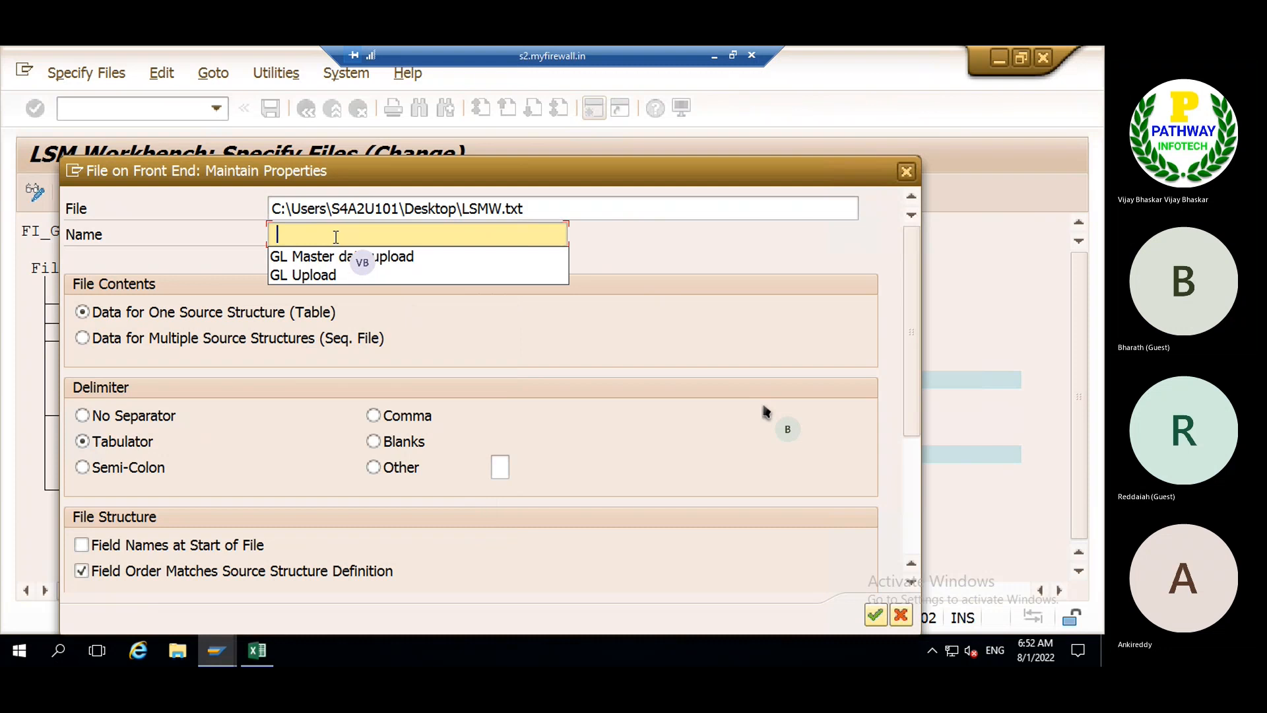
click(318, 255)
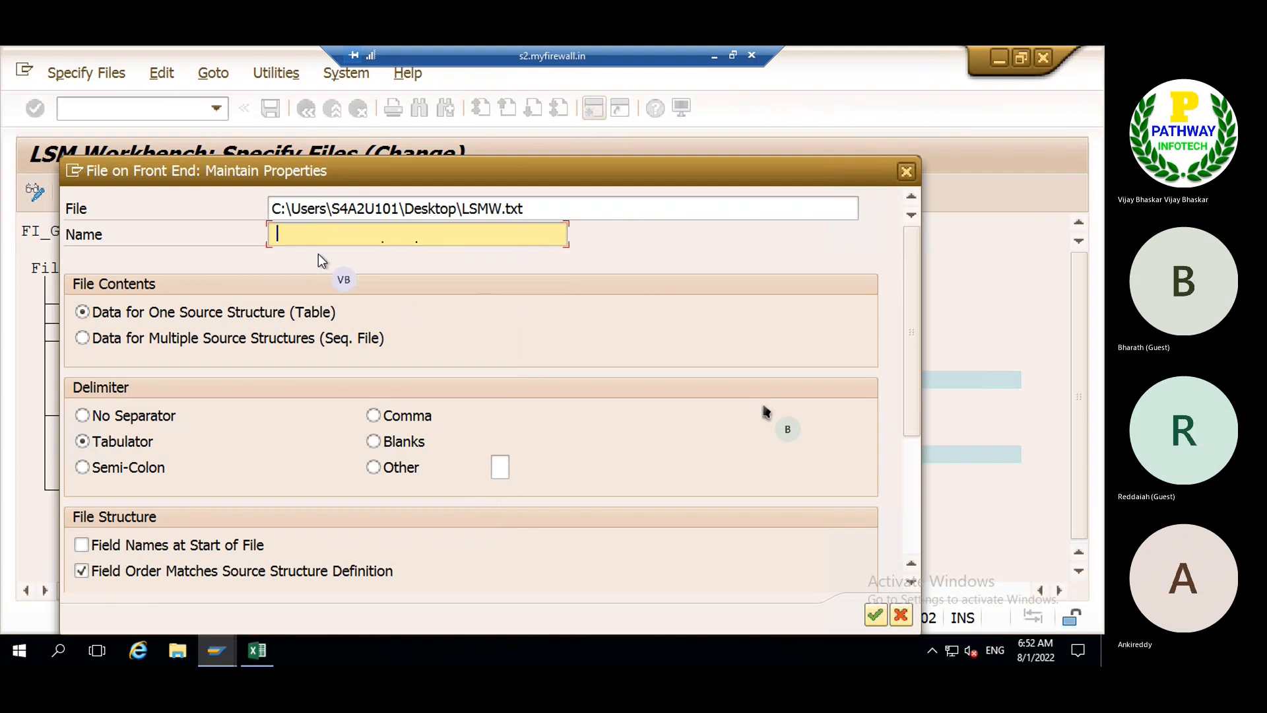
click(875, 616)
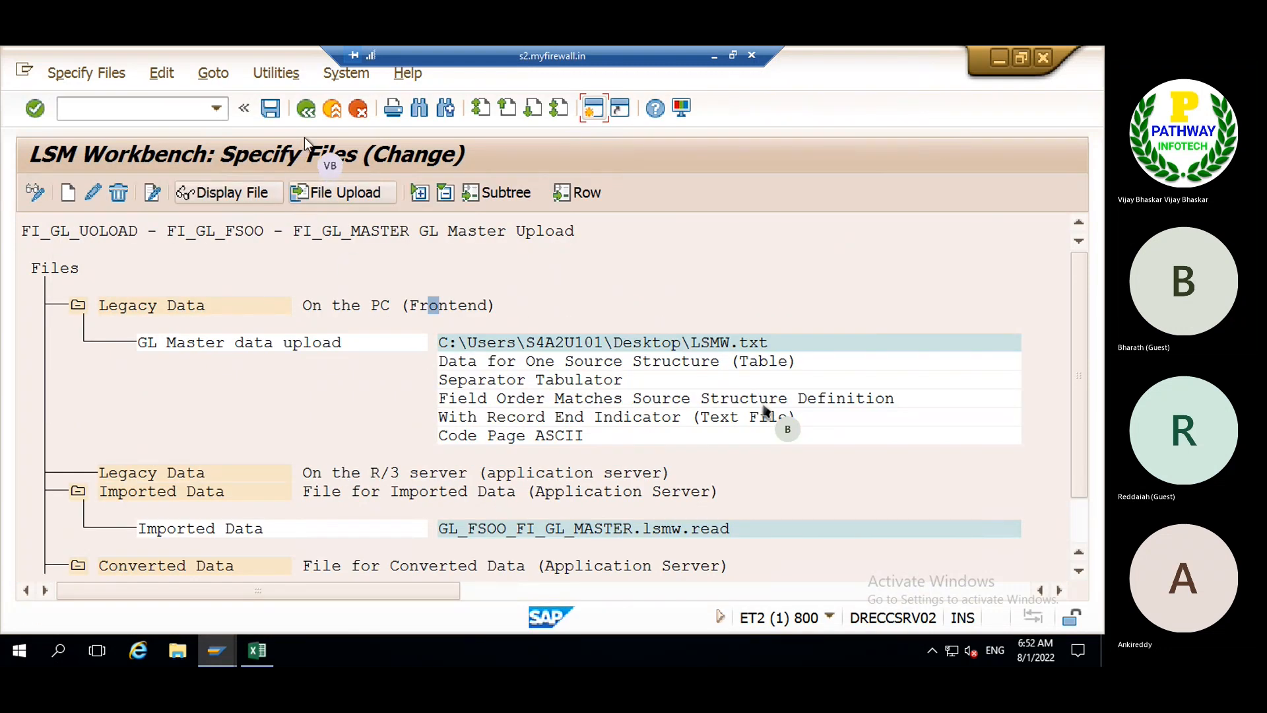
click(271, 110)
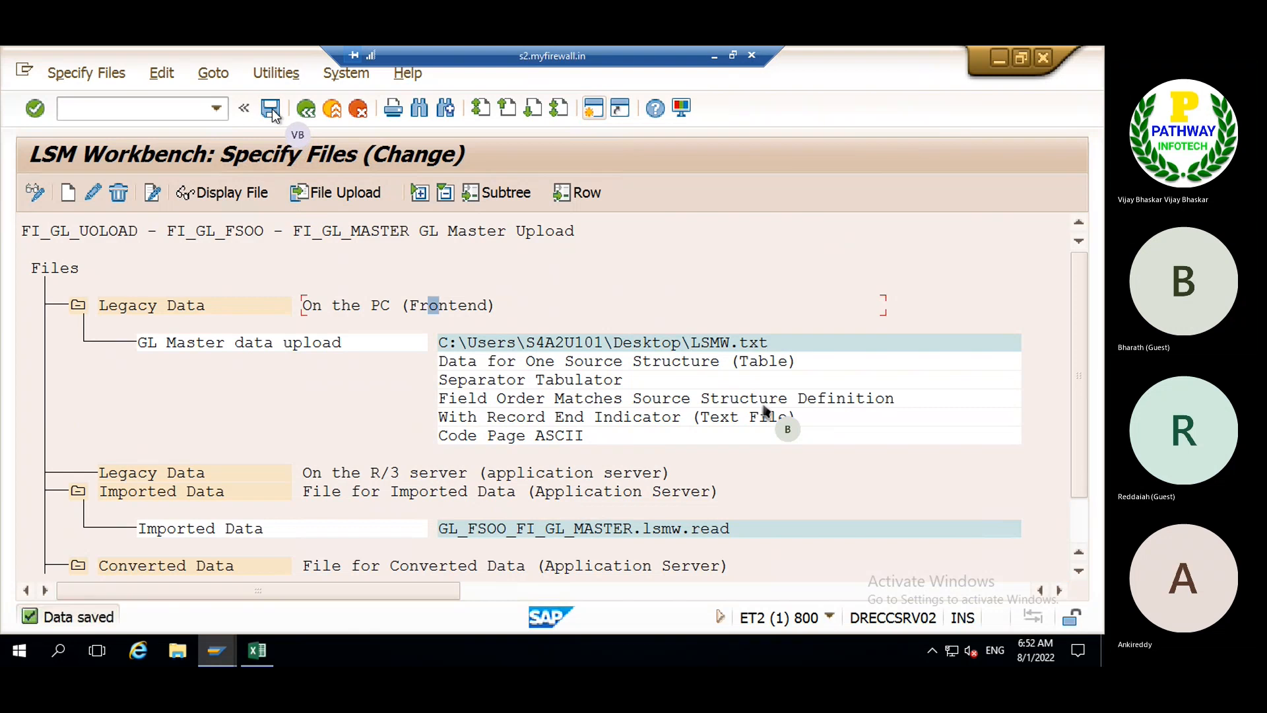
click(305, 109)
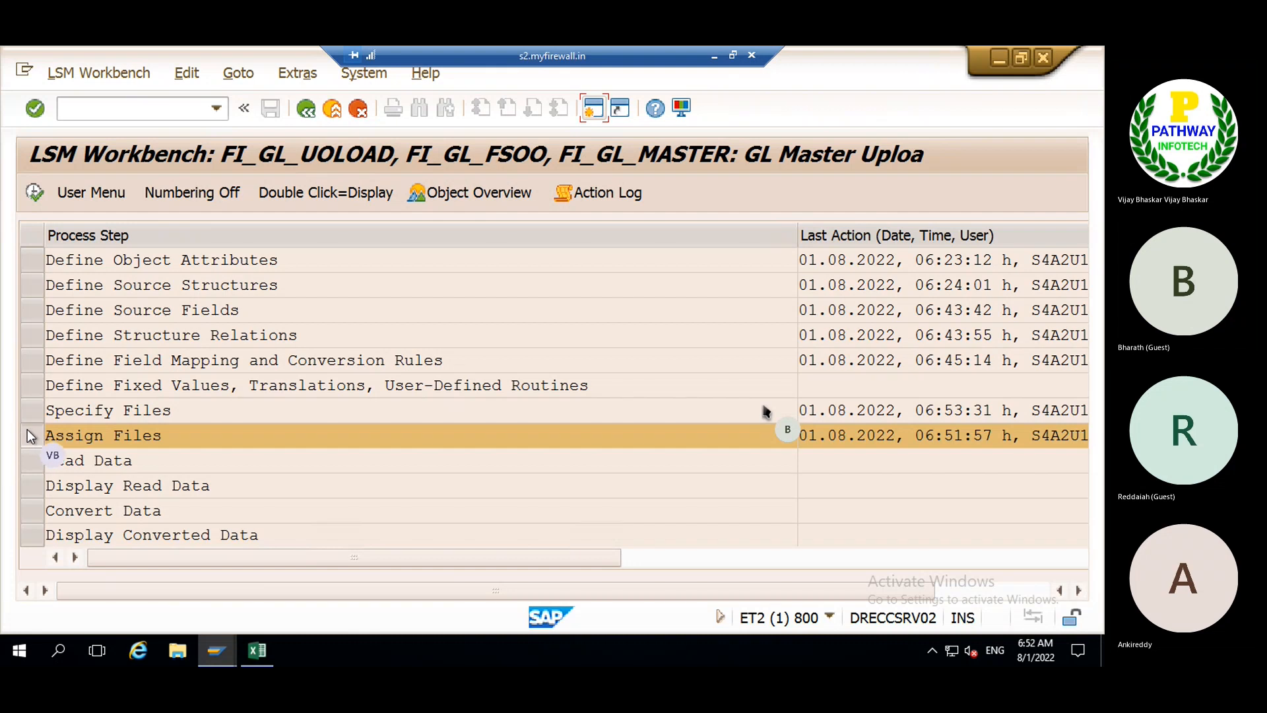
- Open Assign Files in change mode, check that LSMW.txt is assigned to structure YFS00, and return to the process steps
click(34, 192)
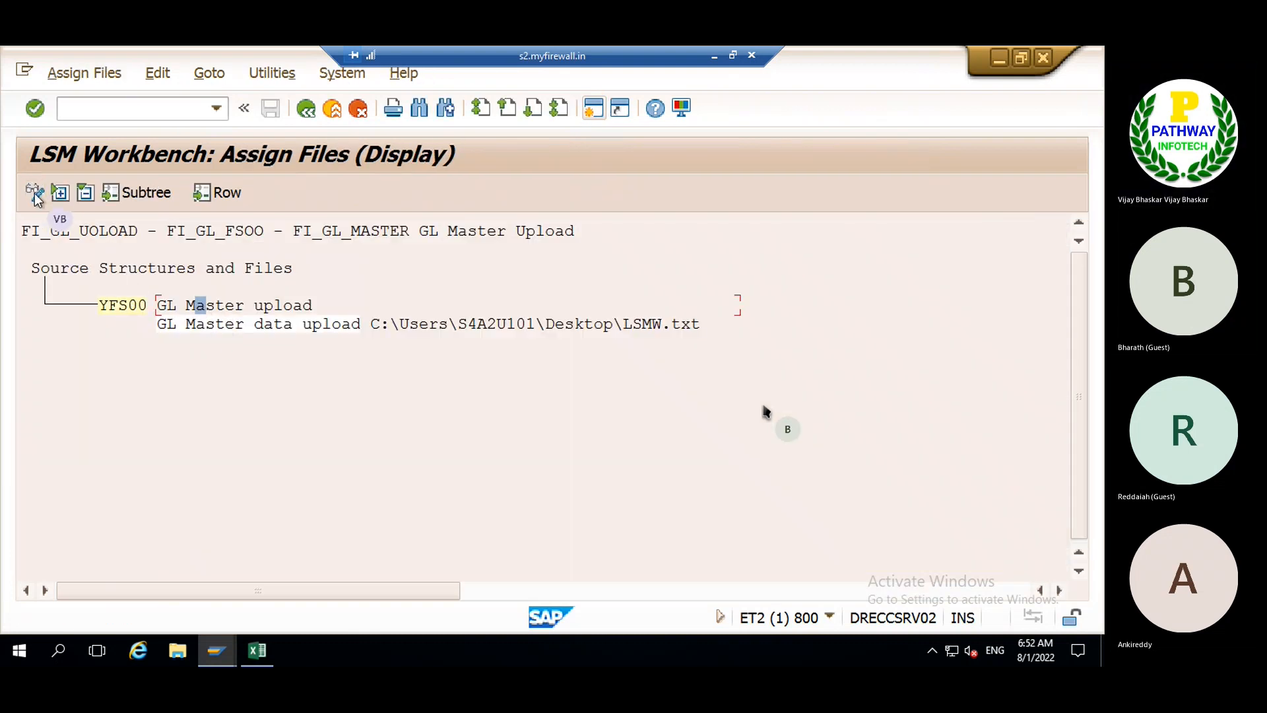
key(ctrl+F1)
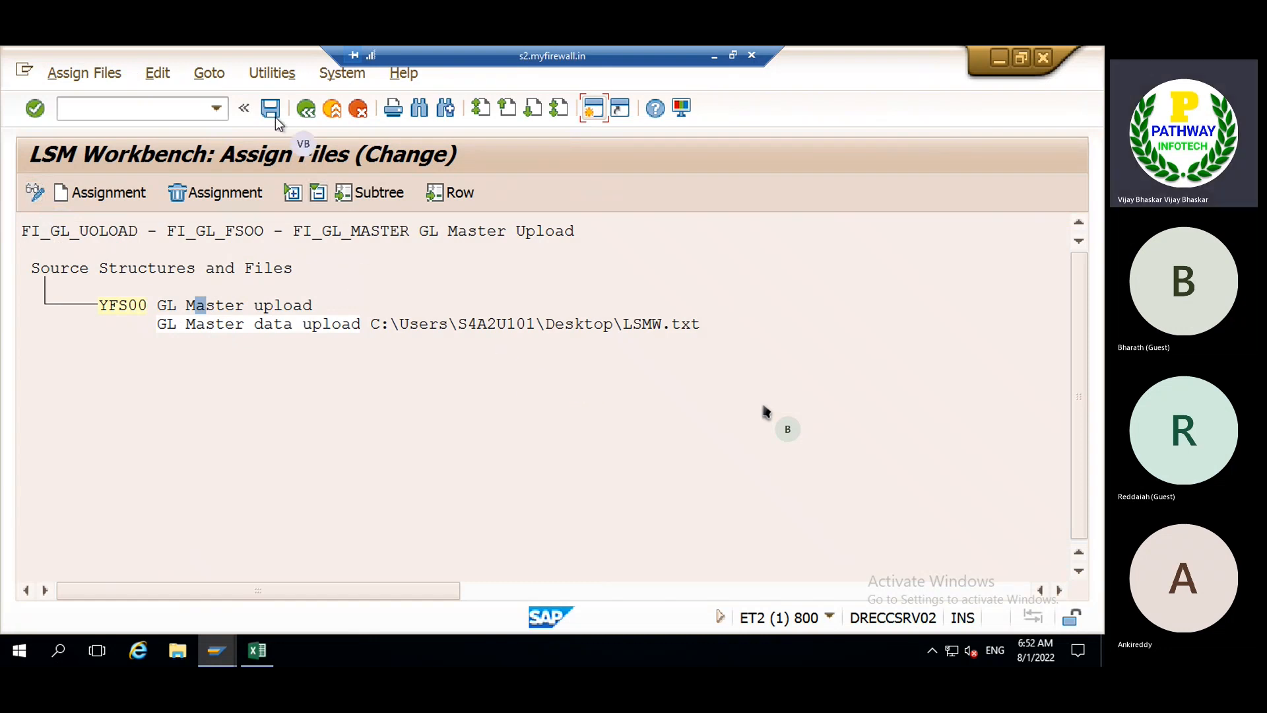
click(307, 113)
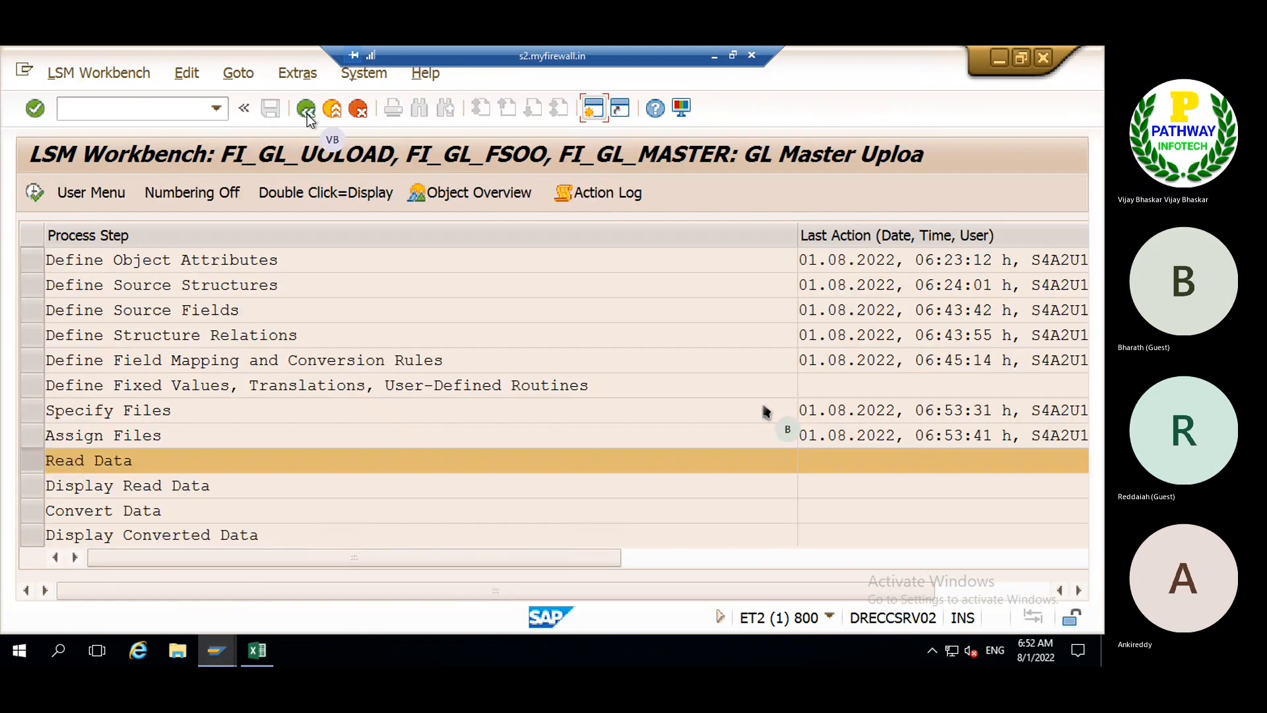
- Run Read Data for the FI_GL_MASTER object, allowing access to LSMW.txt and remembering that decision
click(35, 192)
click(35, 192)
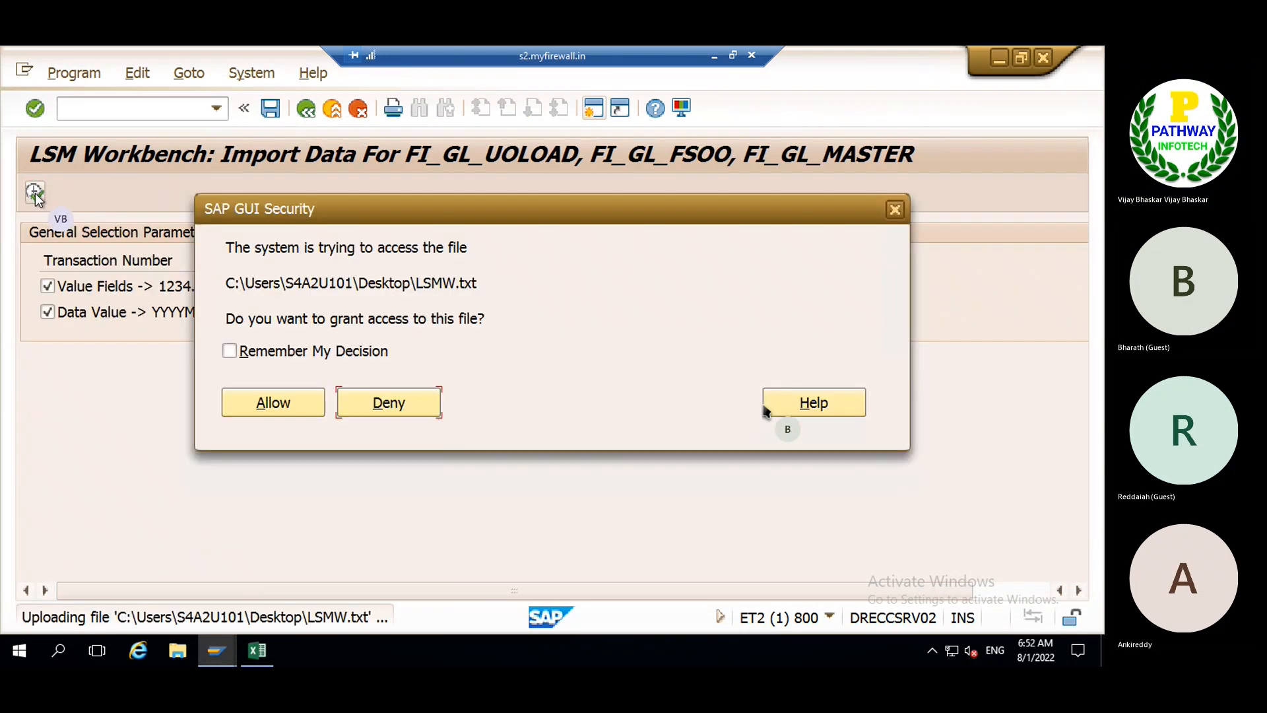
click(260, 351)
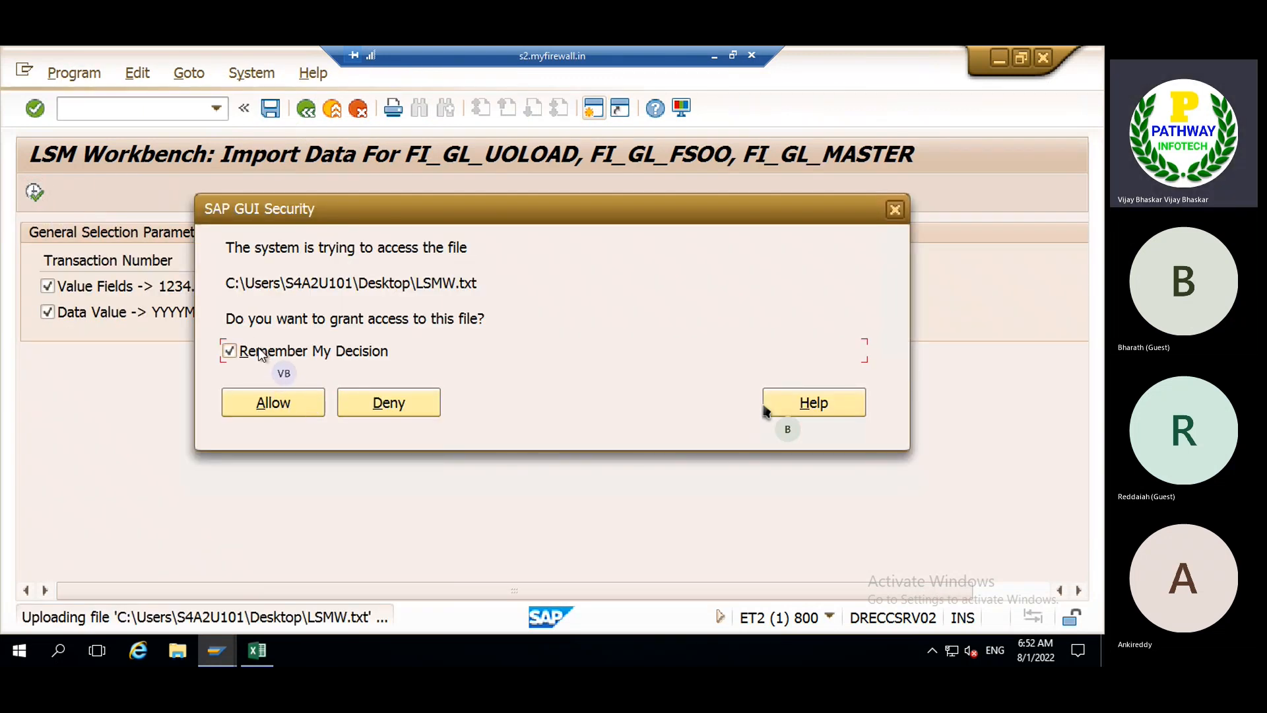
click(278, 403)
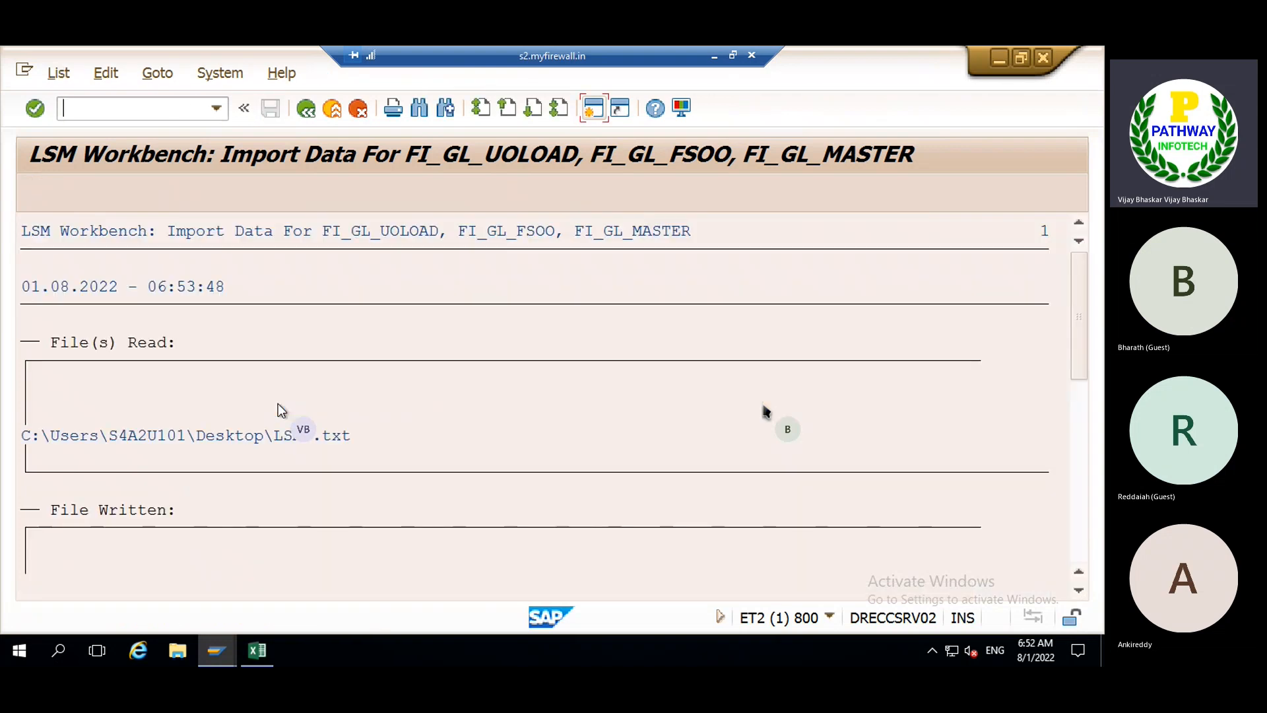
- Review the import log's files and its read, written and not written counts before returning to the process steps
scroll(627, 398, down, 2)
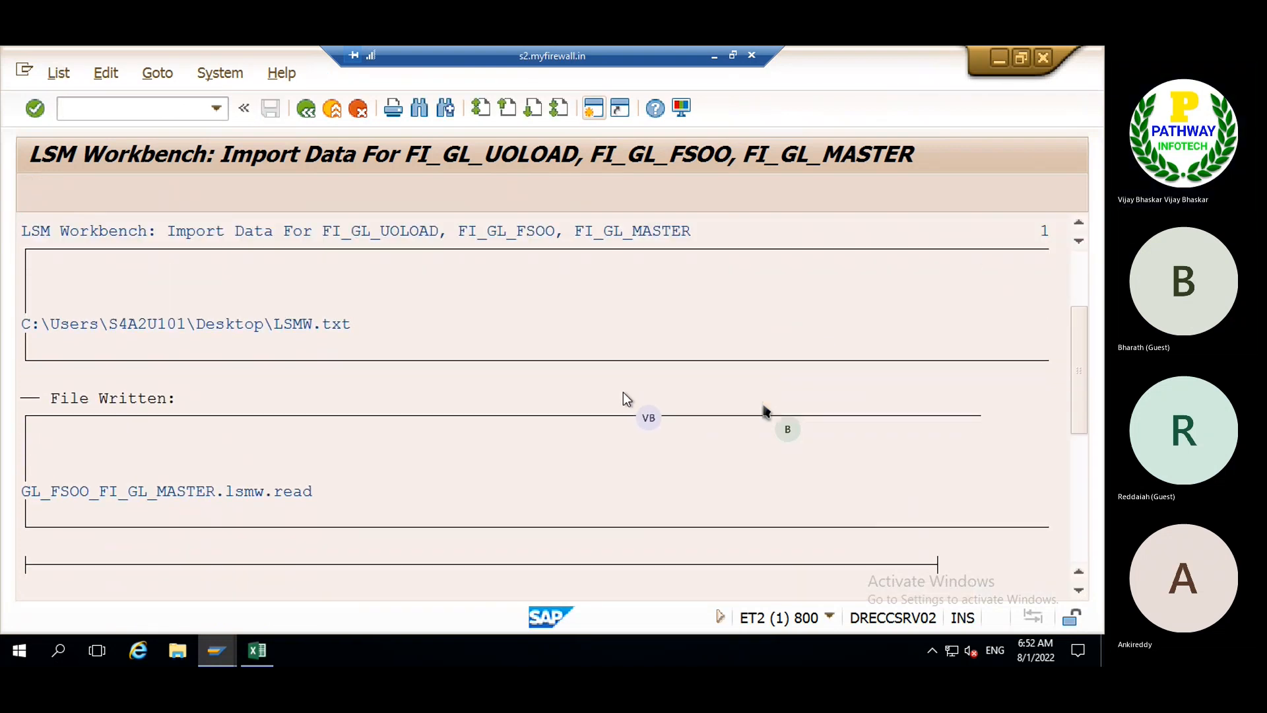
scroll(627, 399, down, 2)
scroll(622, 392, down, 2)
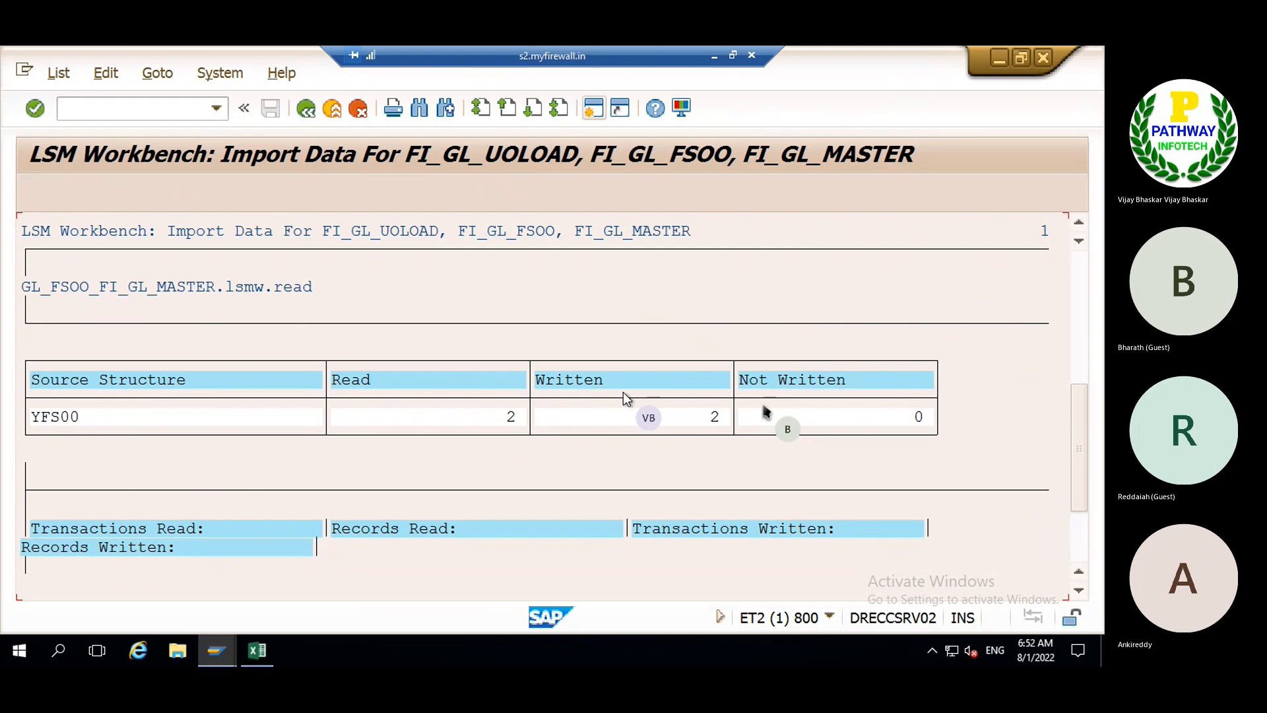
scroll(624, 394, down, 2)
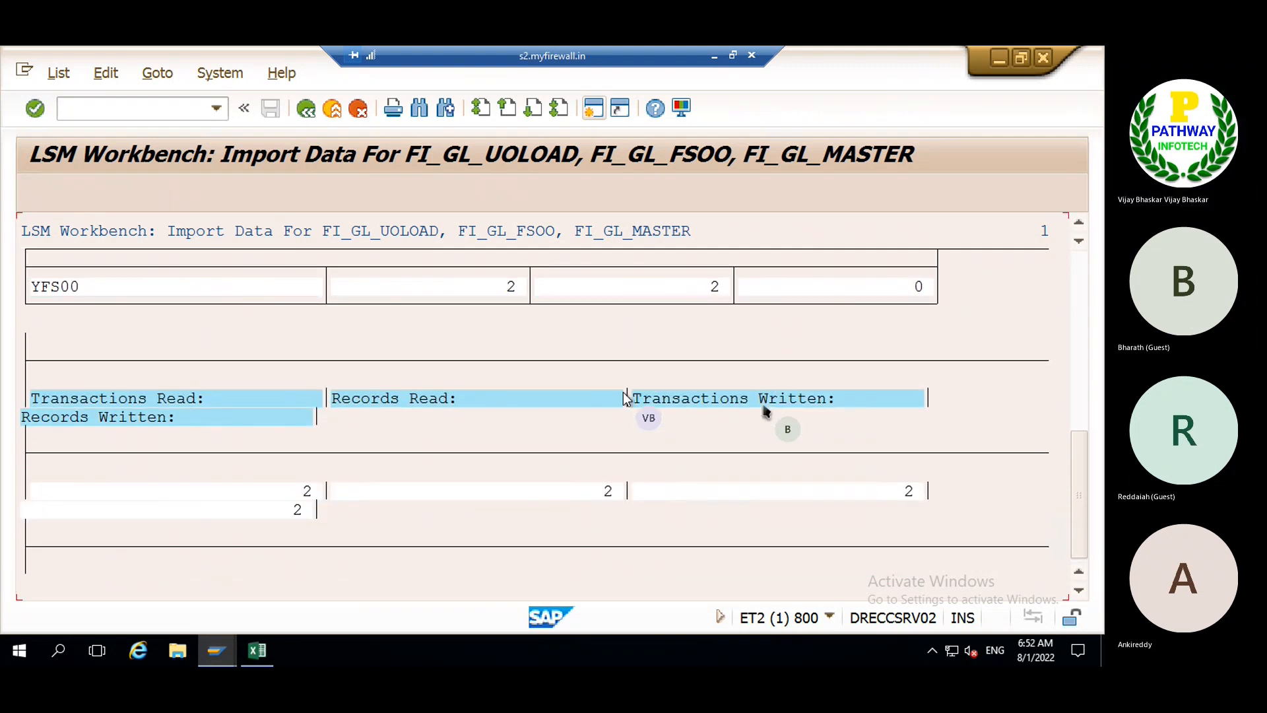
scroll(630, 398, up, 1)
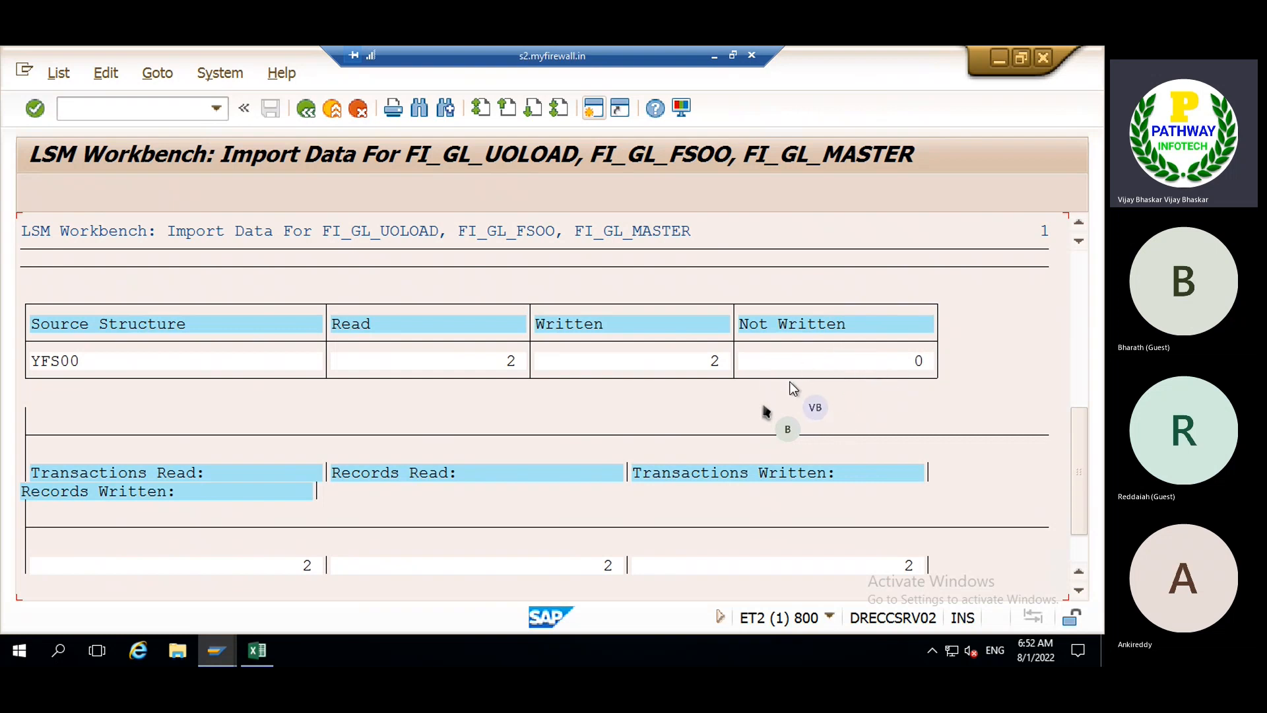
scroll(833, 389, down, 2)
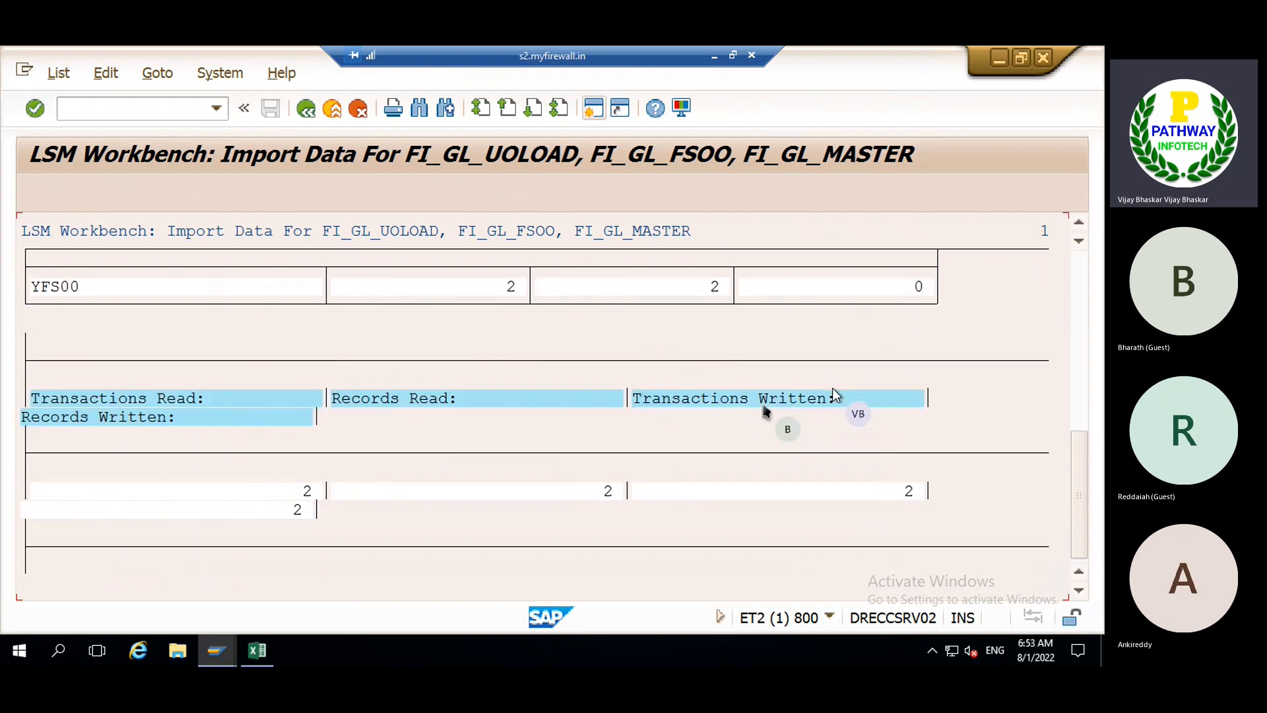
click(307, 109)
click(307, 109)
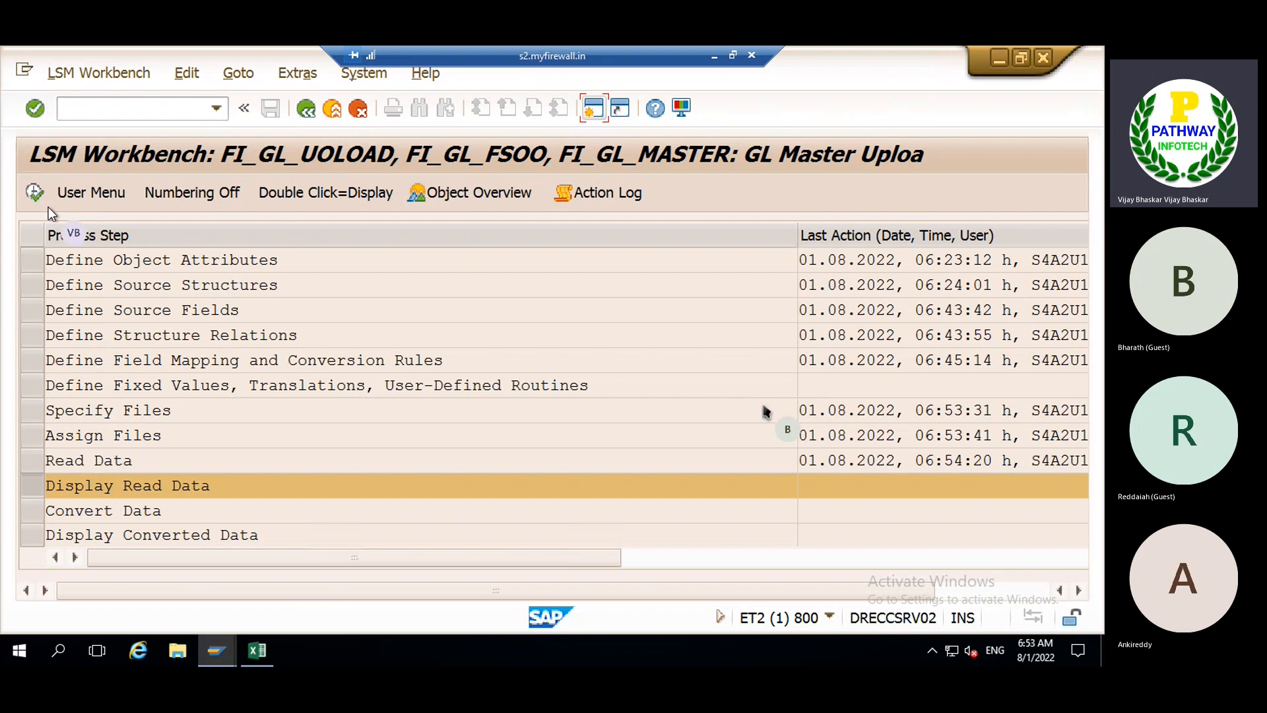
- Display the read data from GL_FSOO_FI_GL_MASTER.lsmw.read and open the field contents of the first YFS00 record
click(33, 193)
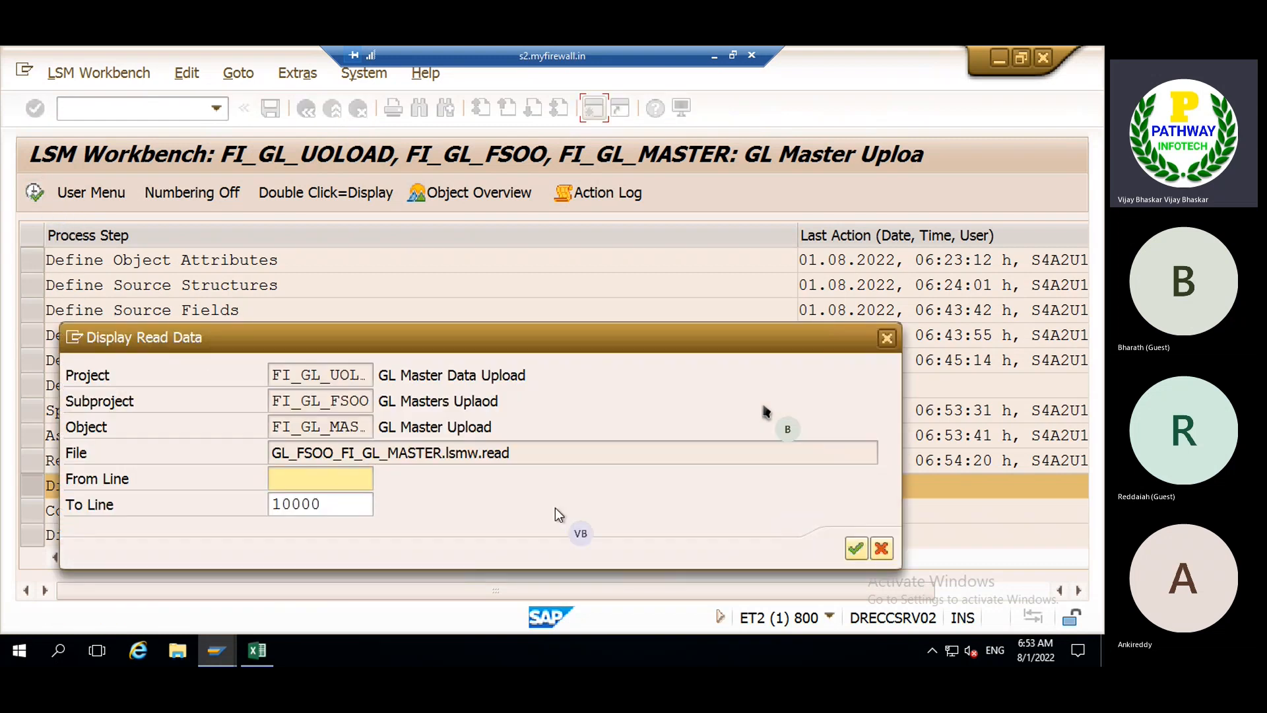
click(856, 547)
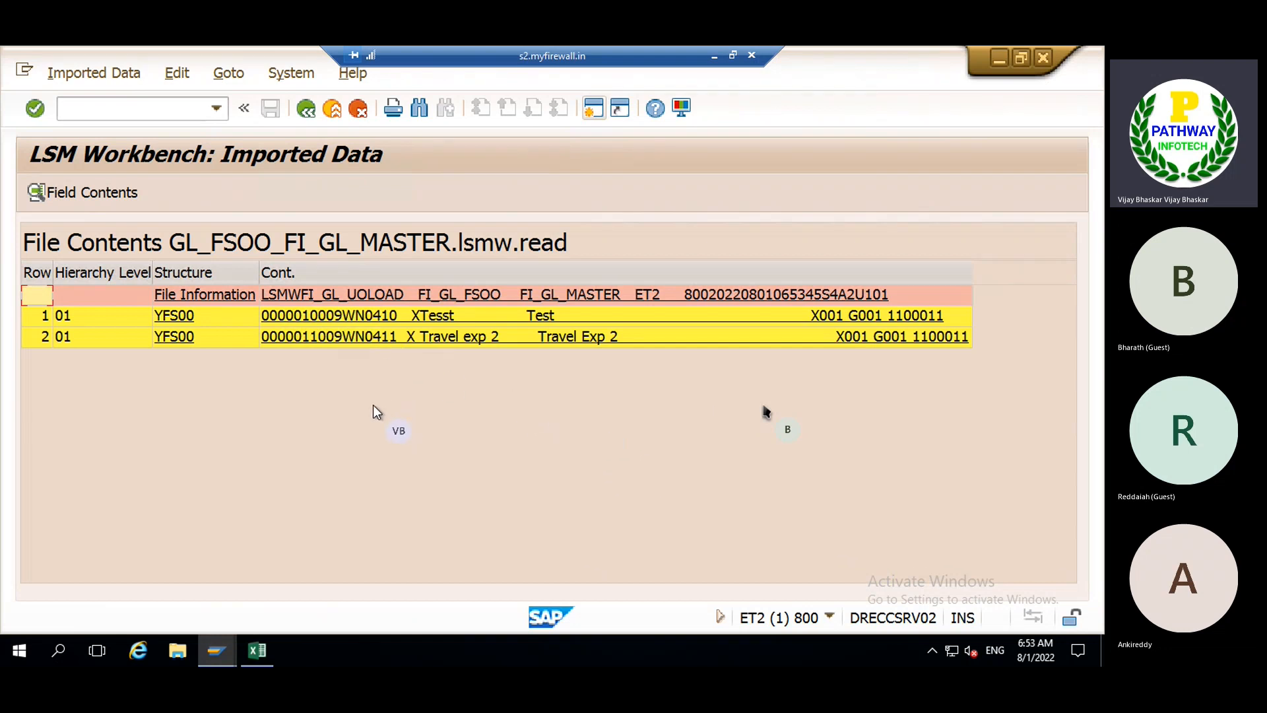
click(429, 334)
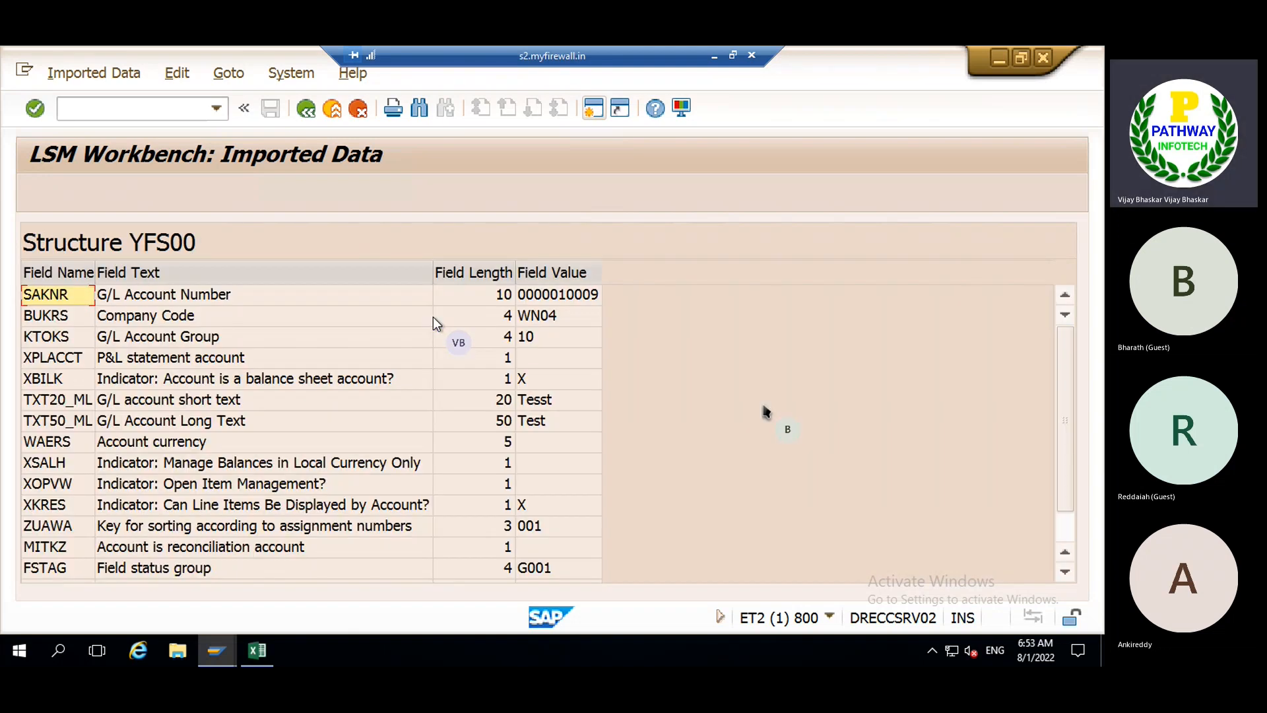
- Check the first record's field values from G/L account number through group account number, and return to the process steps
click(556, 295)
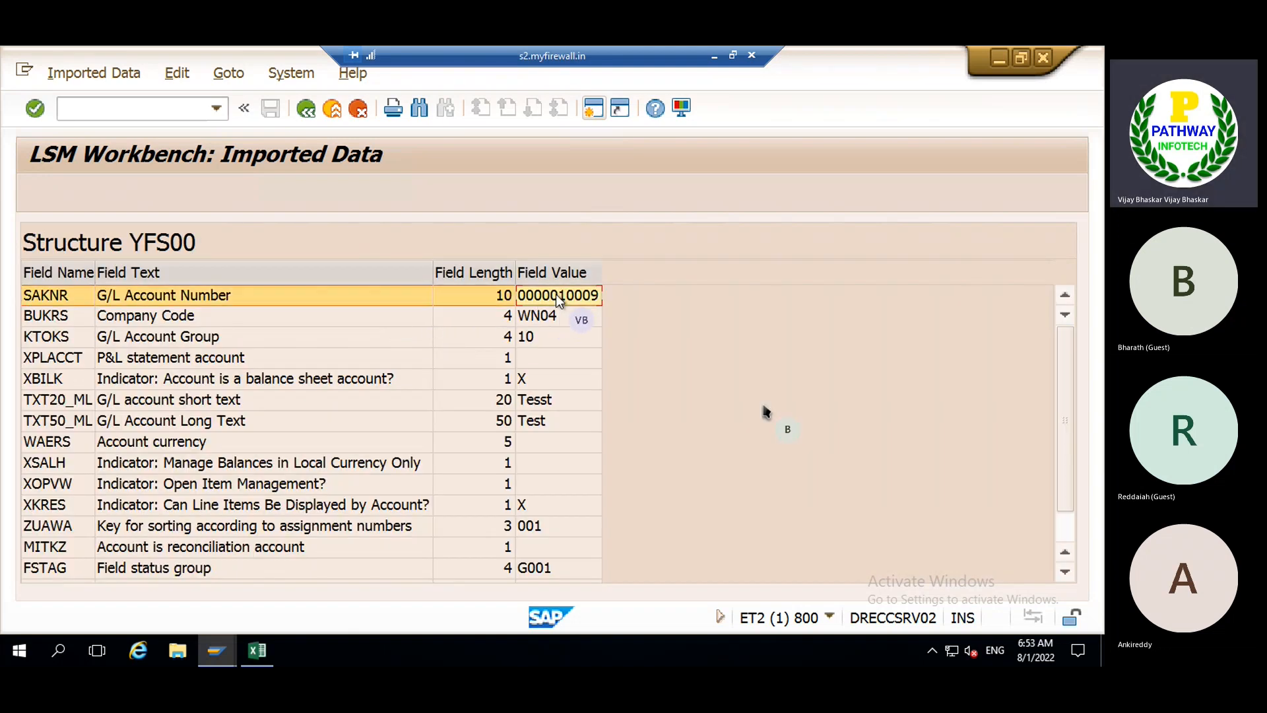
click(547, 314)
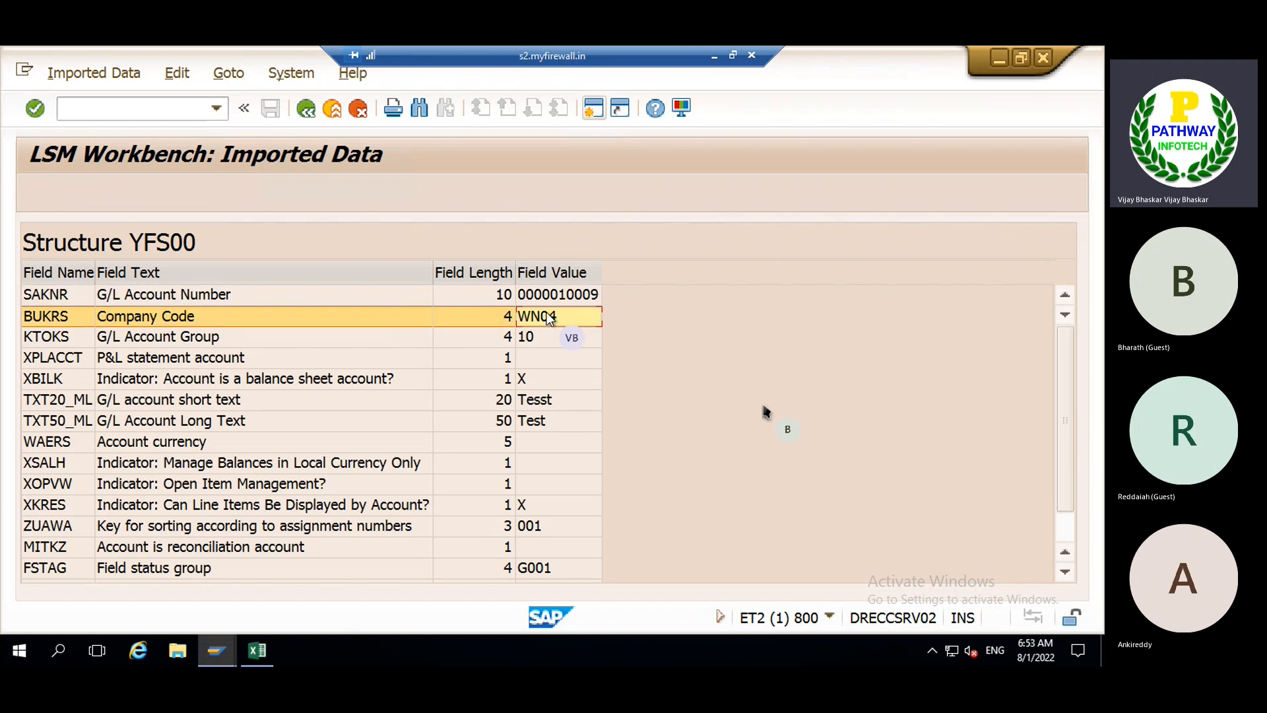
click(528, 338)
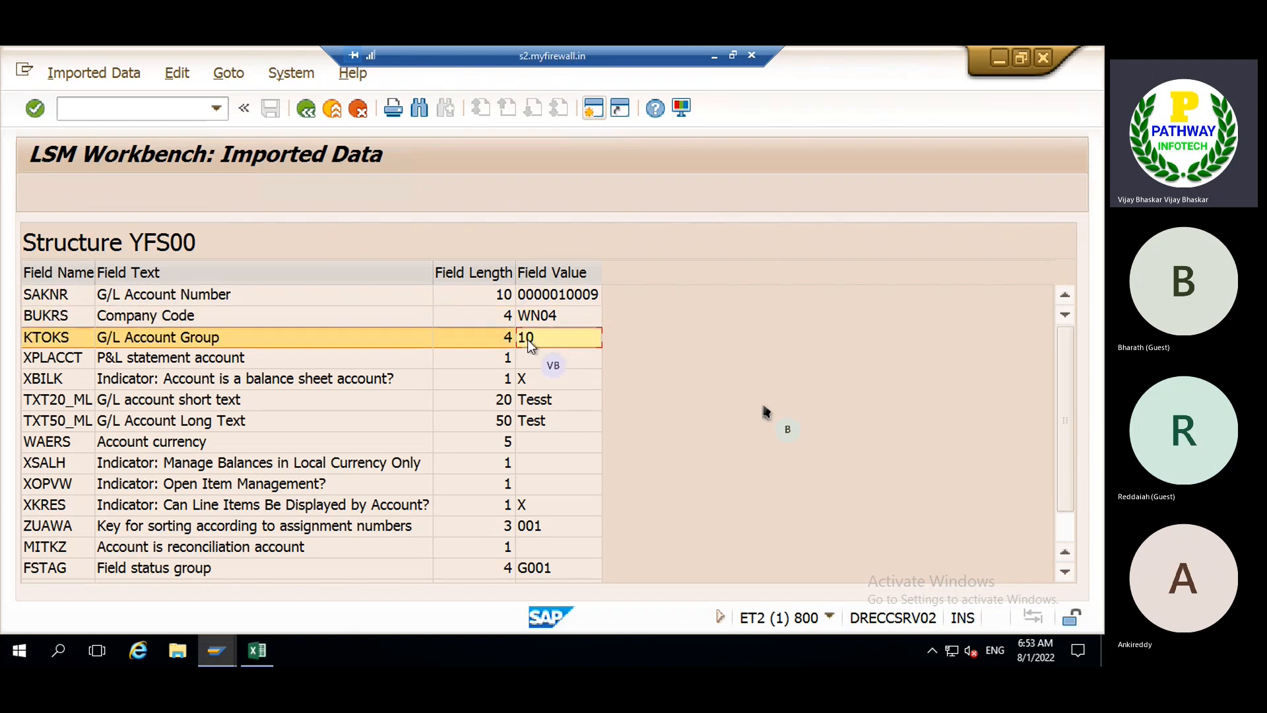
click(523, 381)
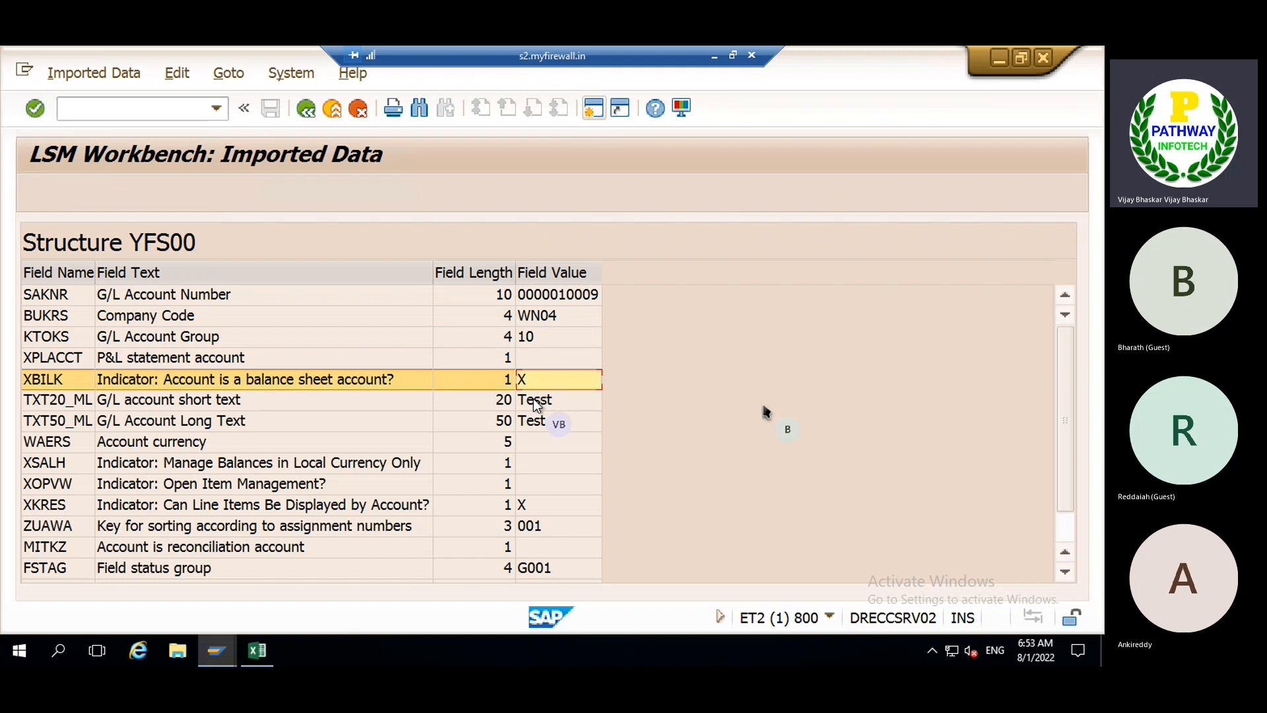
click(533, 399)
click(533, 418)
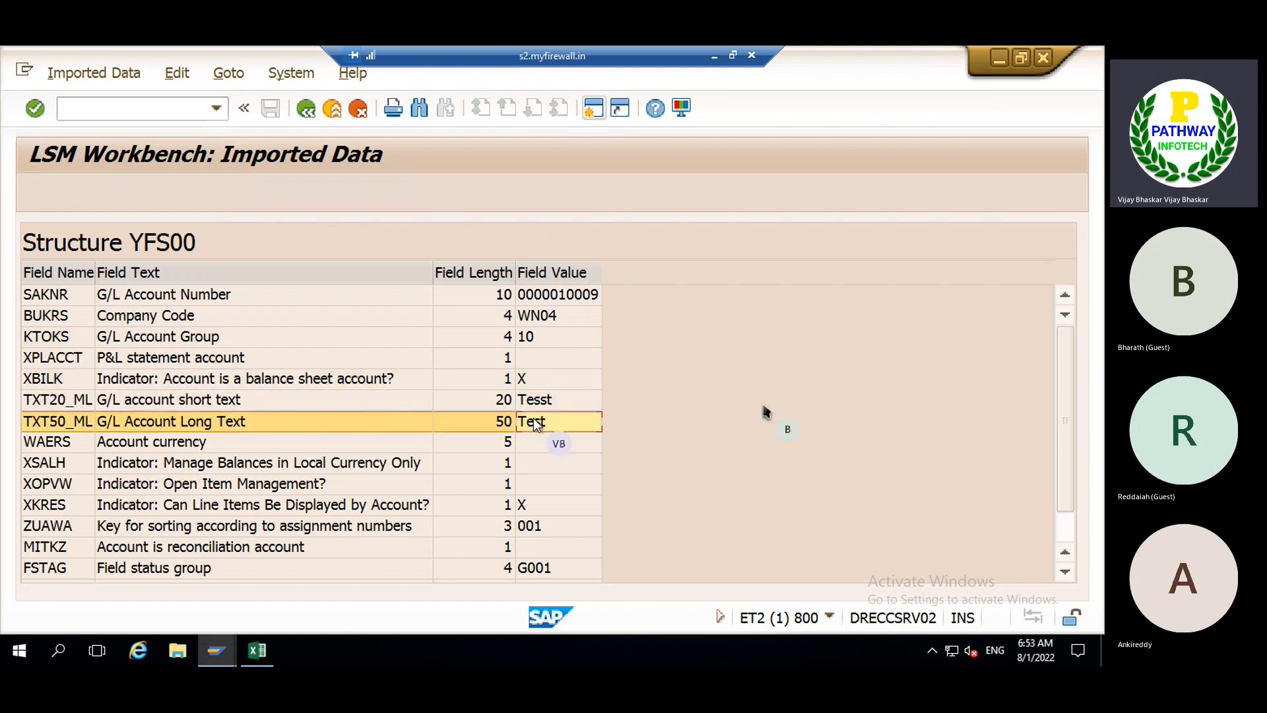
click(526, 508)
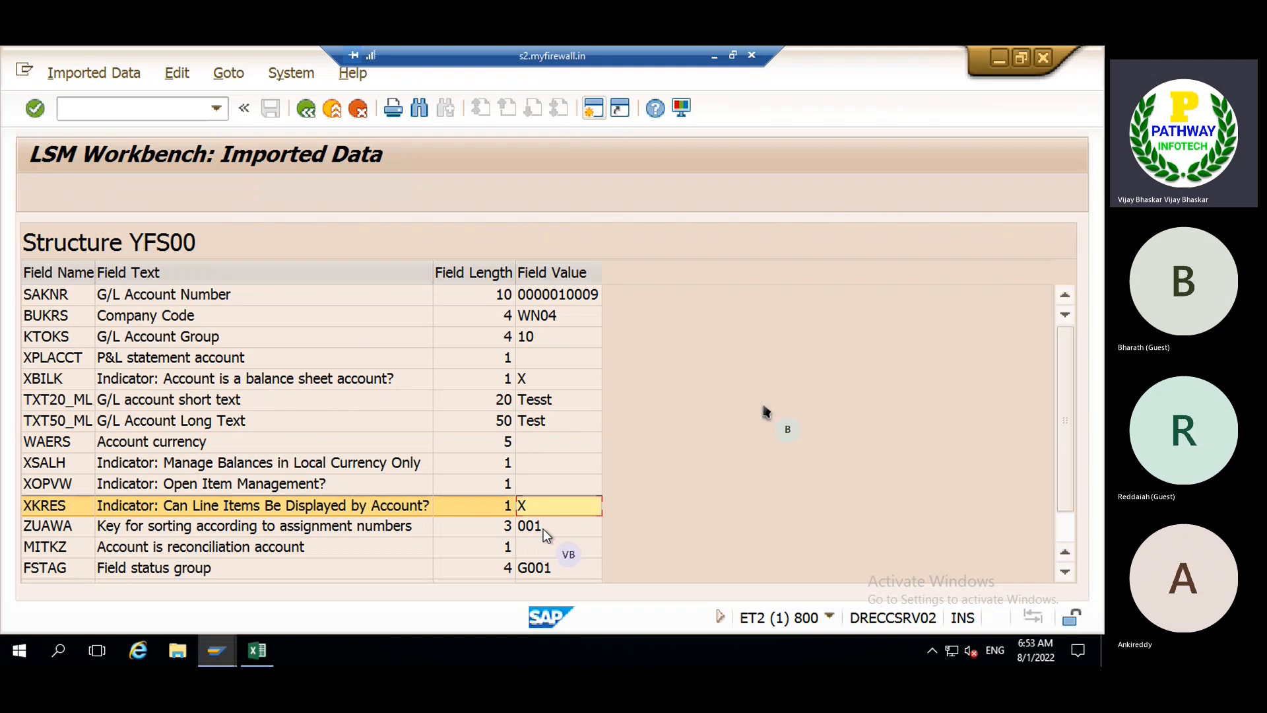
click(543, 528)
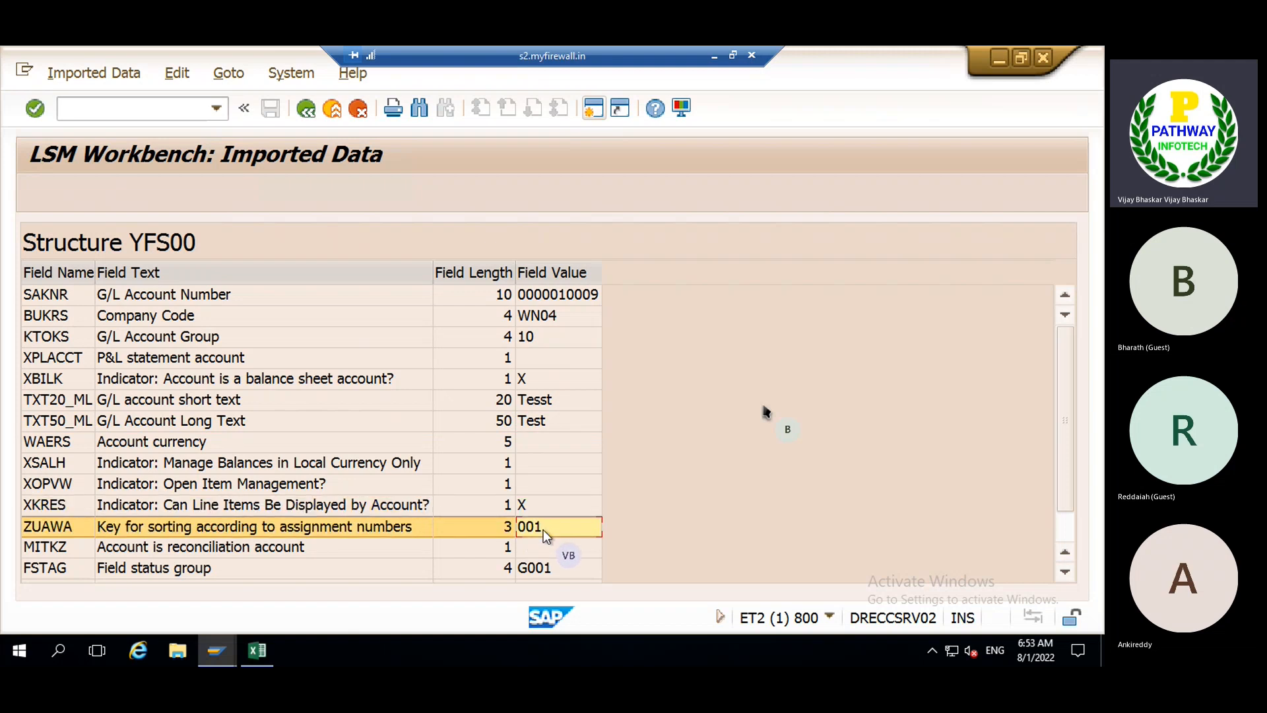
scroll(544, 529, down, 1)
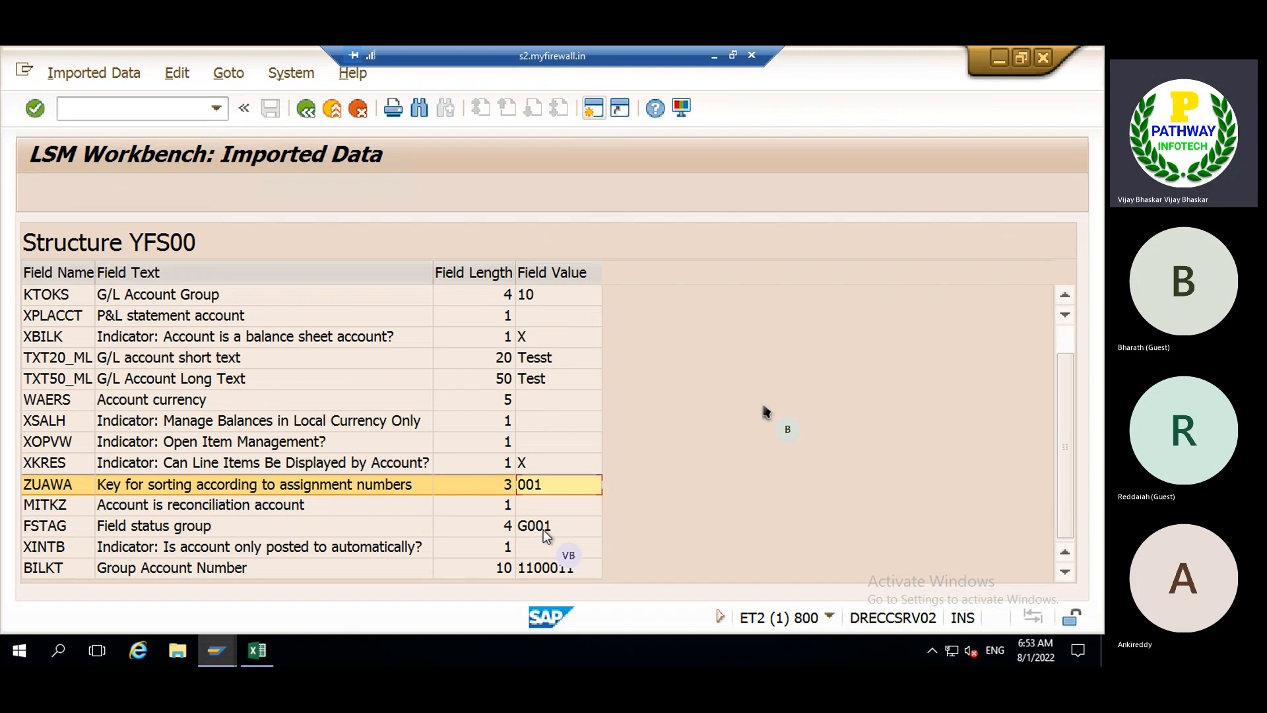
click(543, 526)
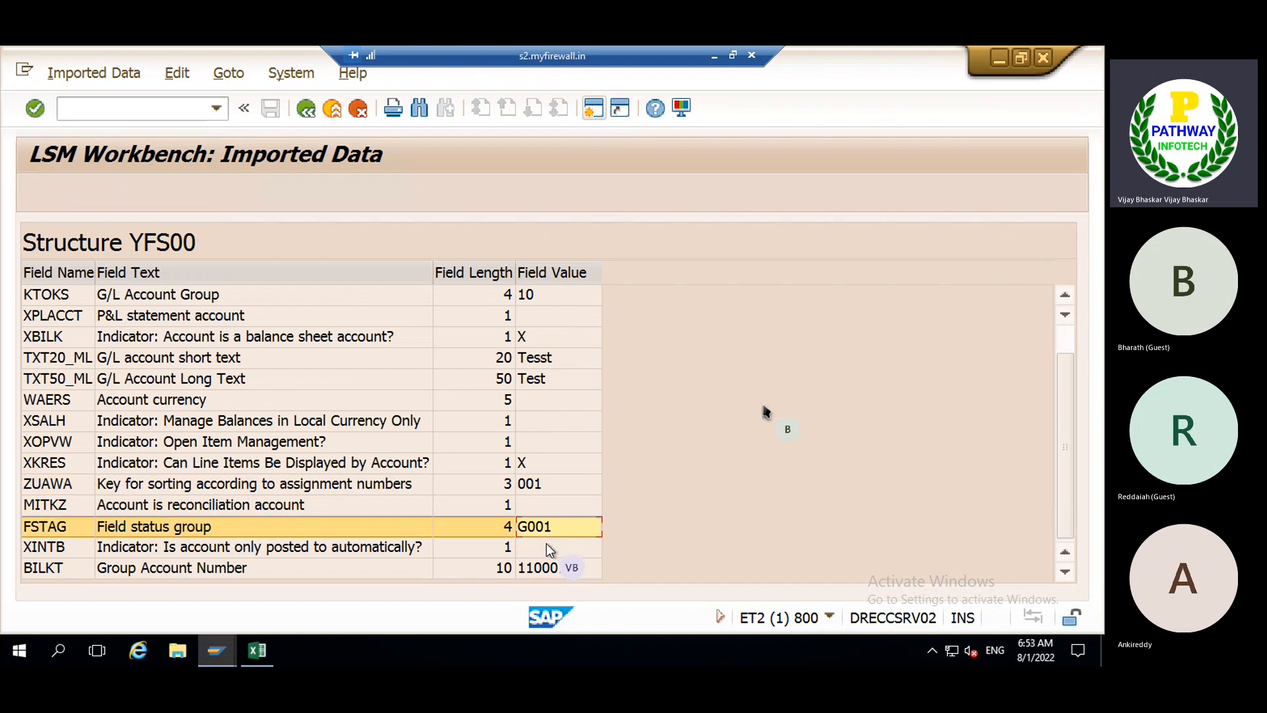
click(542, 568)
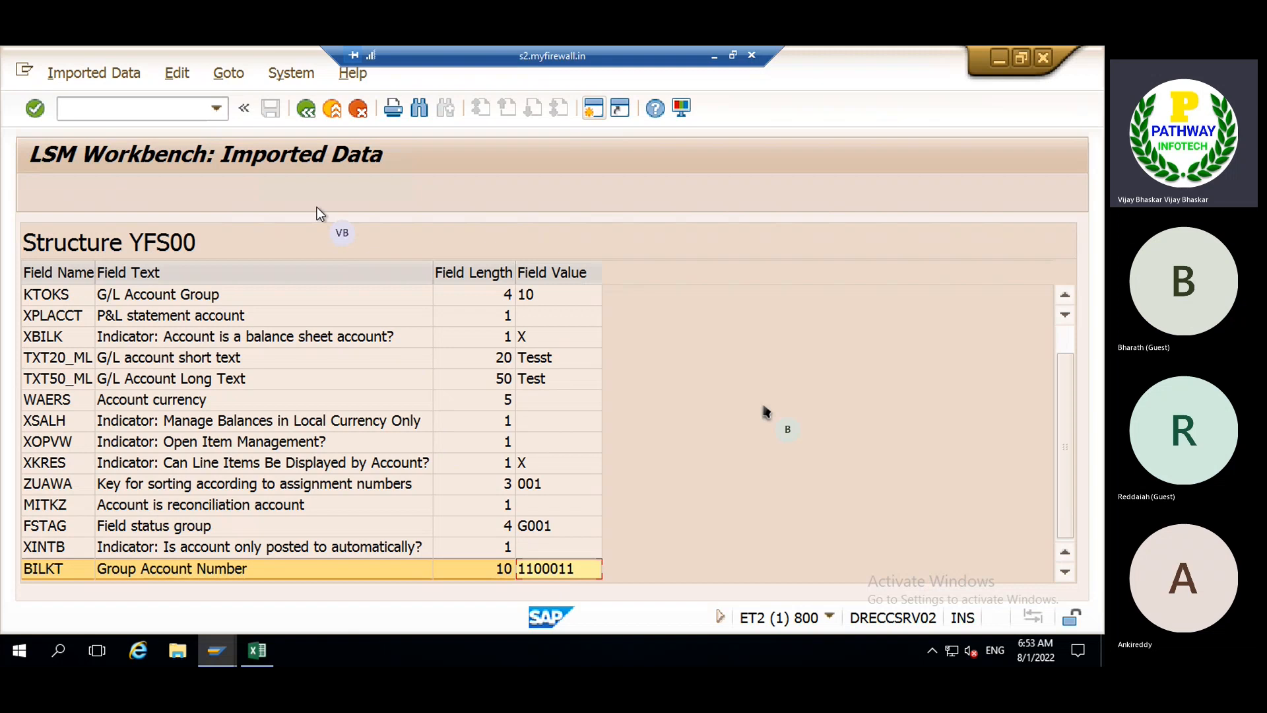
scroll(427, 376, up, 1)
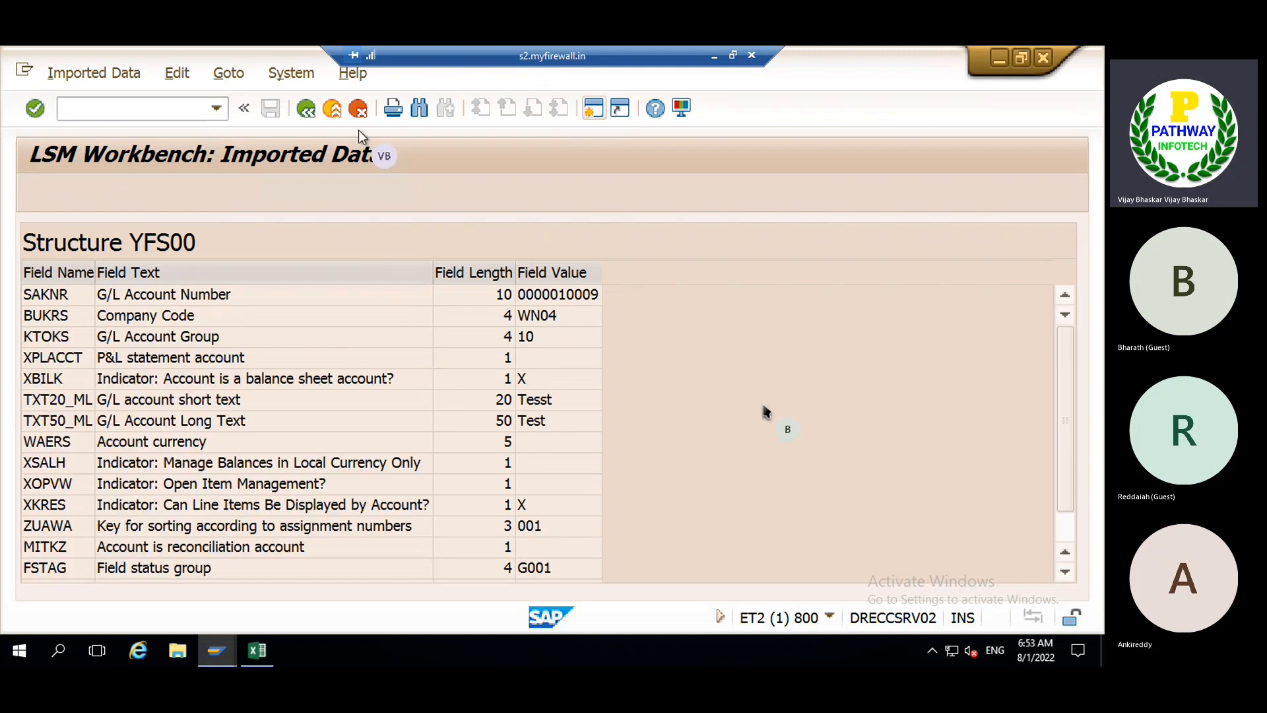
click(308, 110)
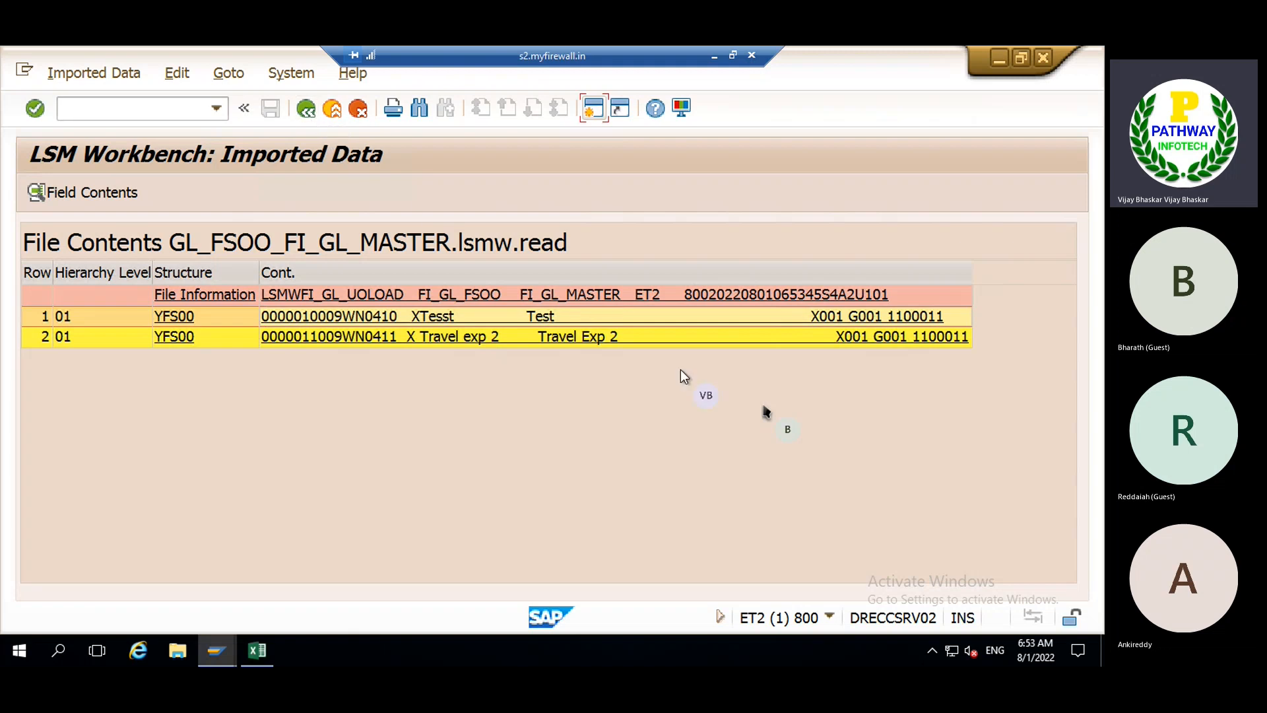
click(305, 110)
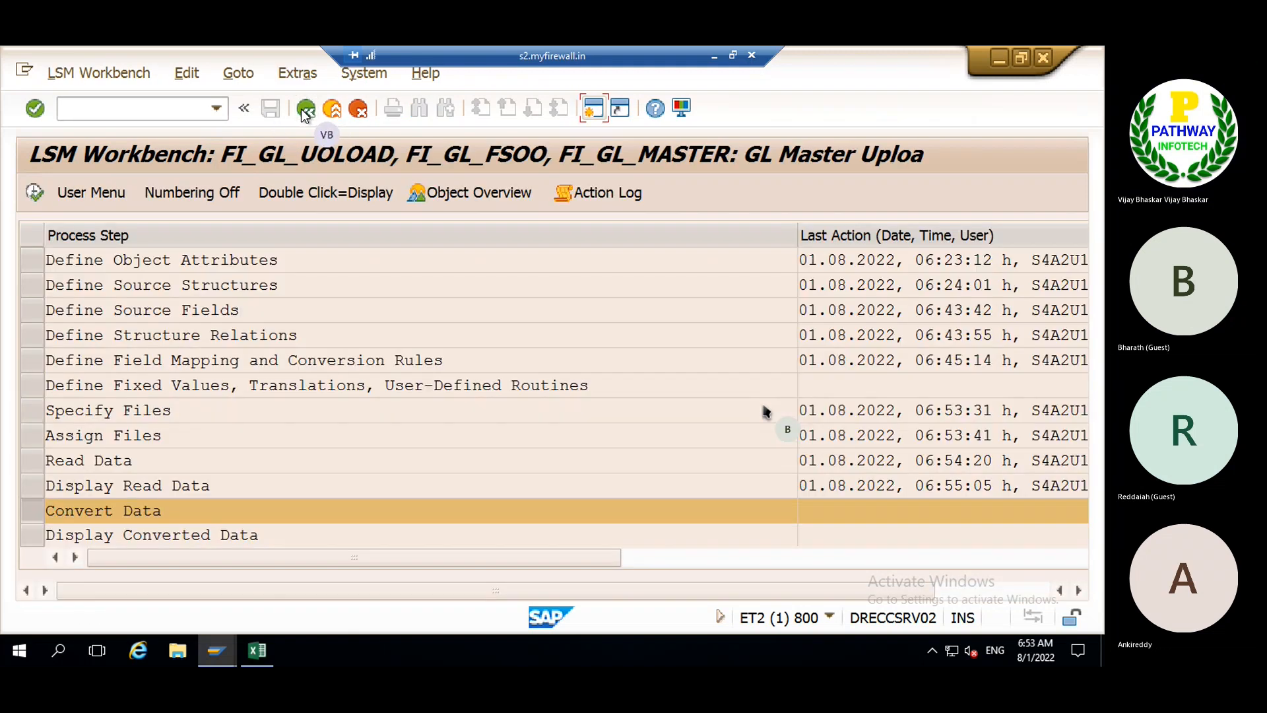
- Run Convert Data for the FI_GL_MASTER object without a transaction number restriction, review the conversion log, and leave the log
scroll(241, 414, down, 4)
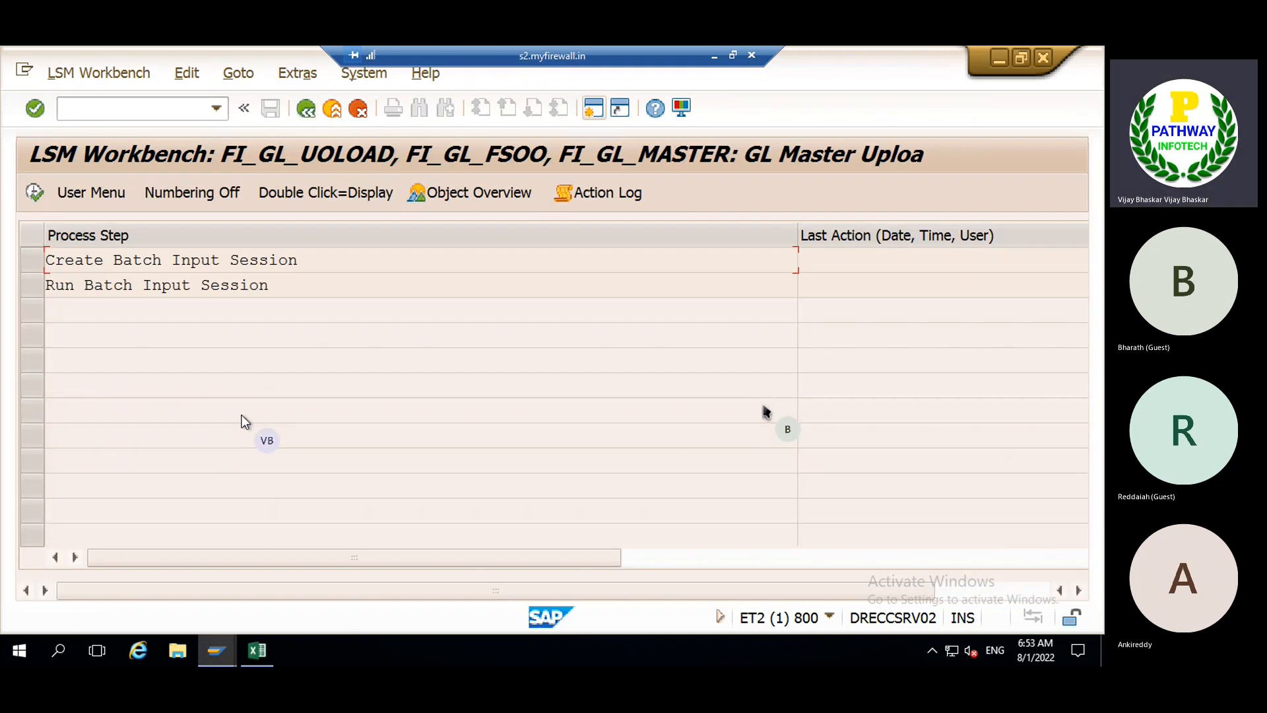
scroll(240, 414, up, 3)
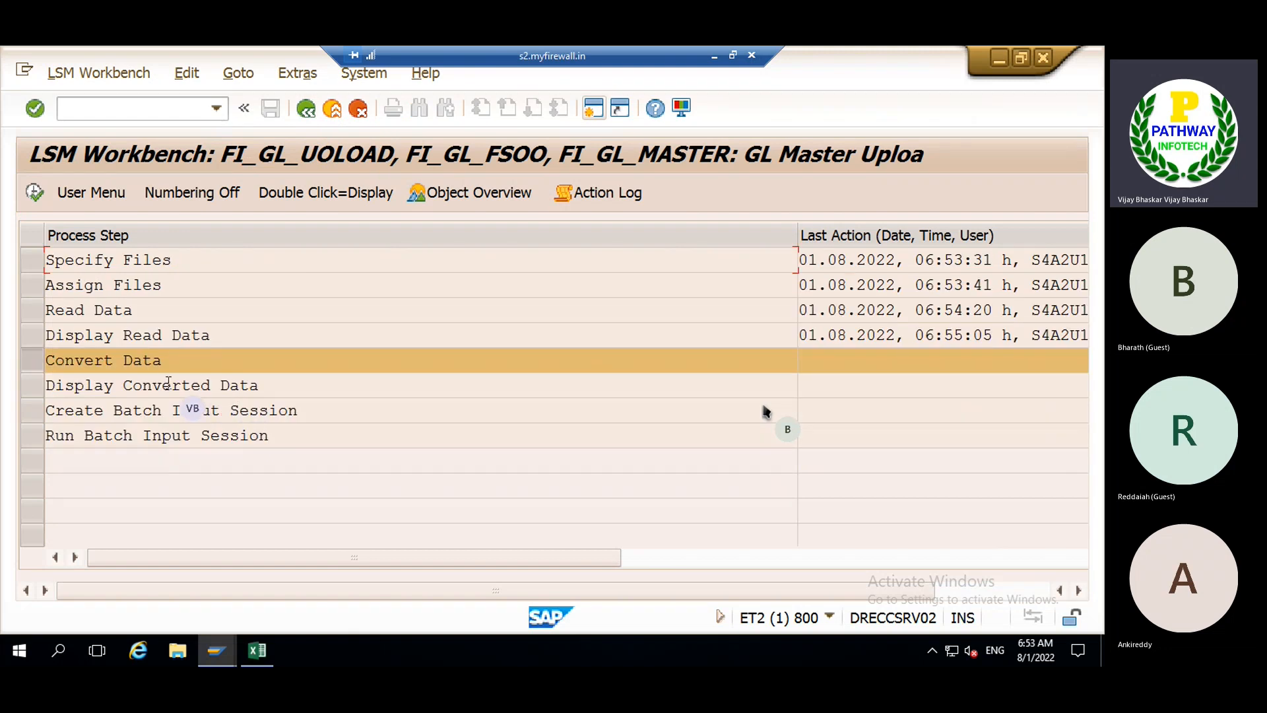
click(34, 192)
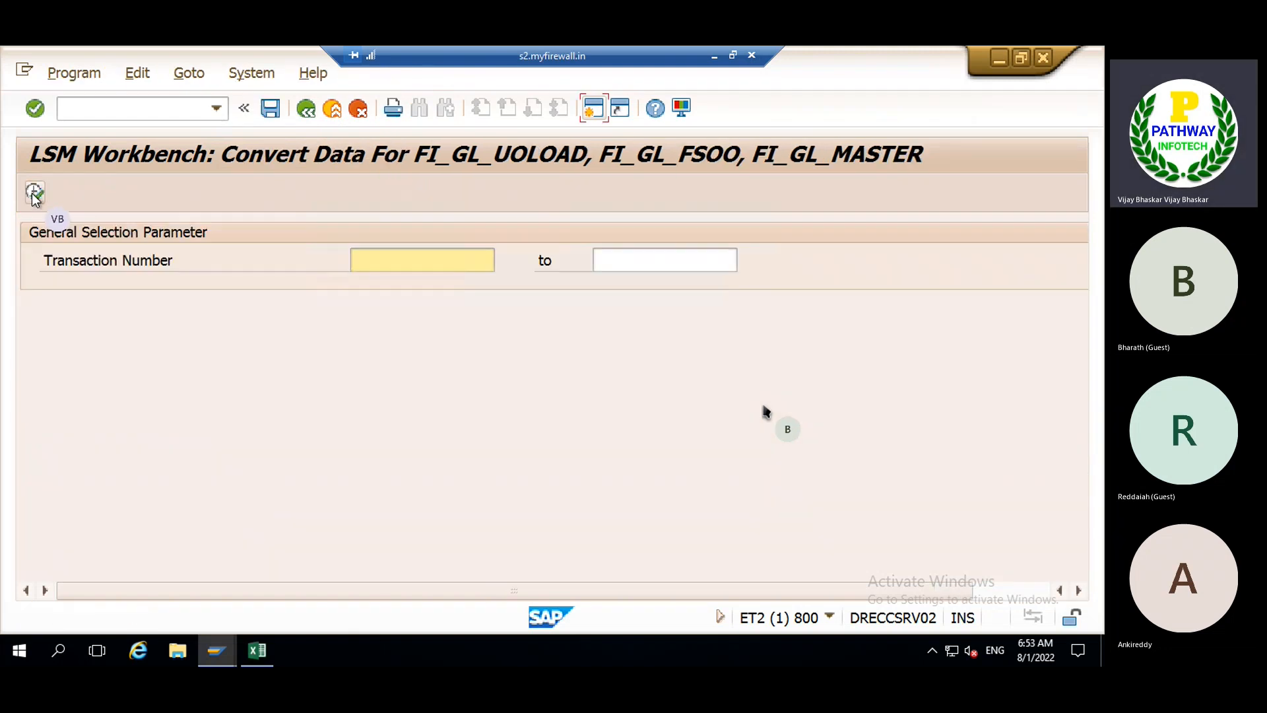
click(34, 192)
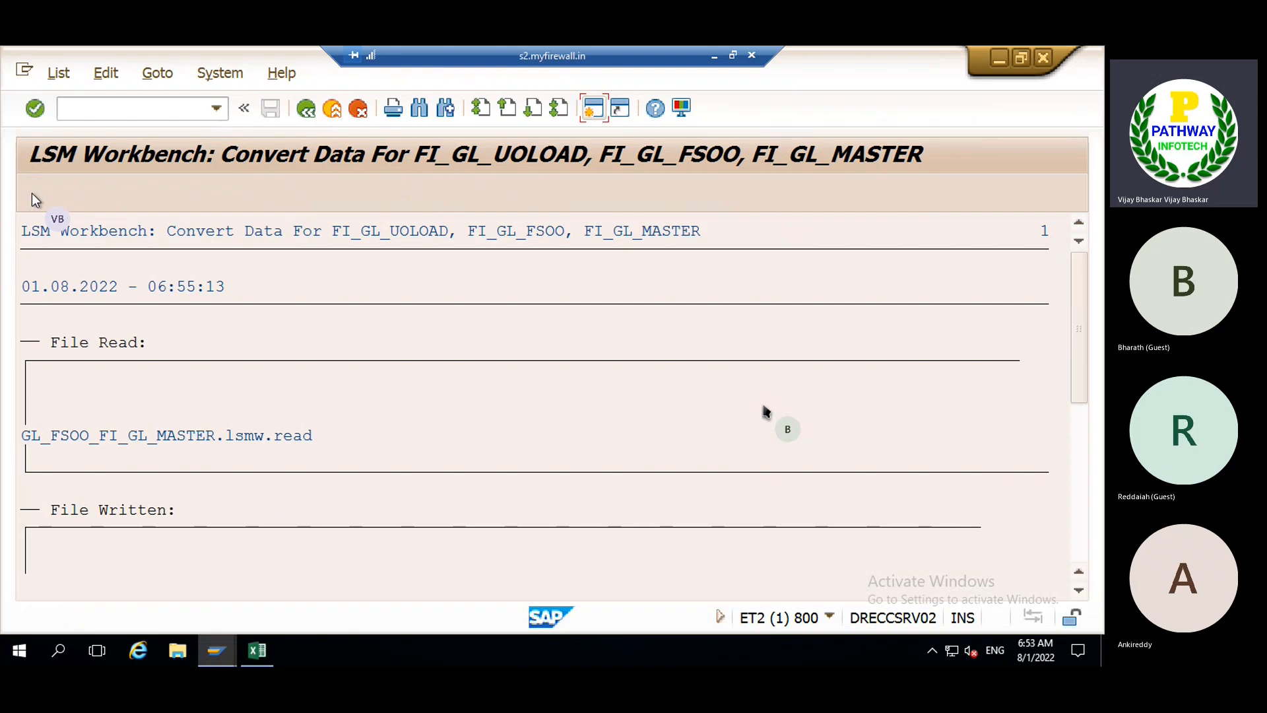
scroll(706, 437, down, 6)
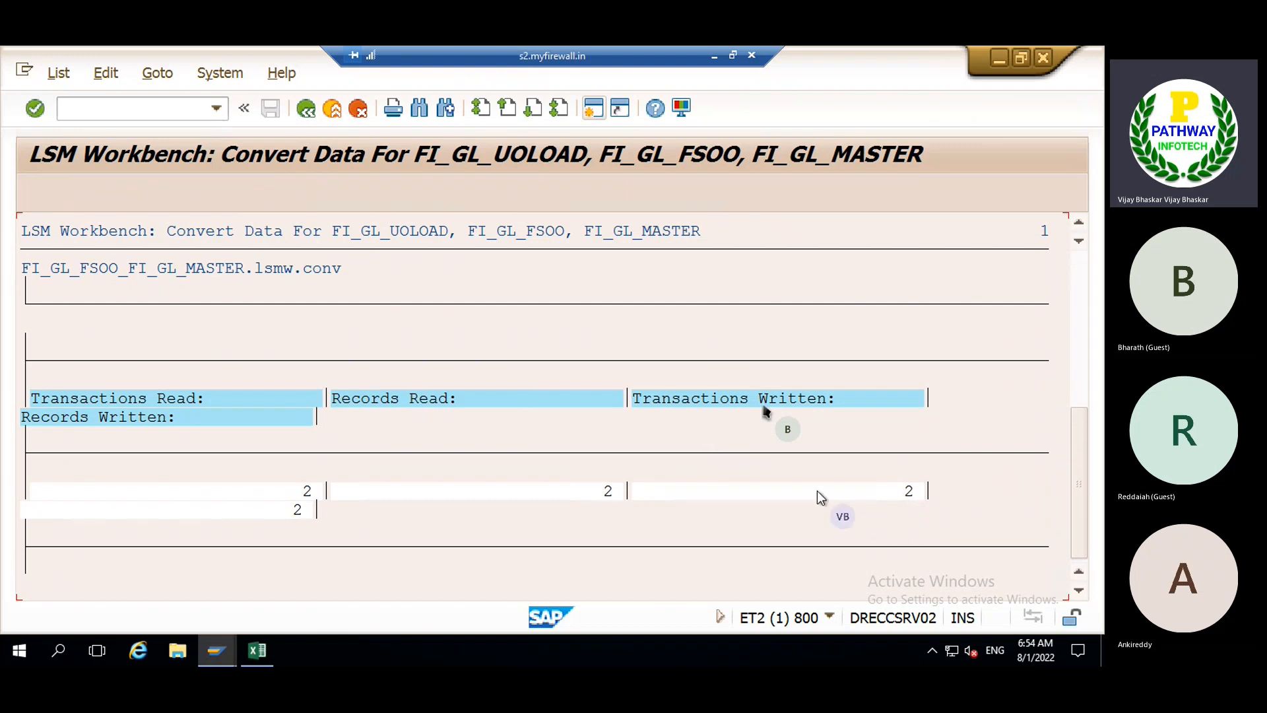
scroll(795, 480, up, 2)
scroll(794, 479, up, 3)
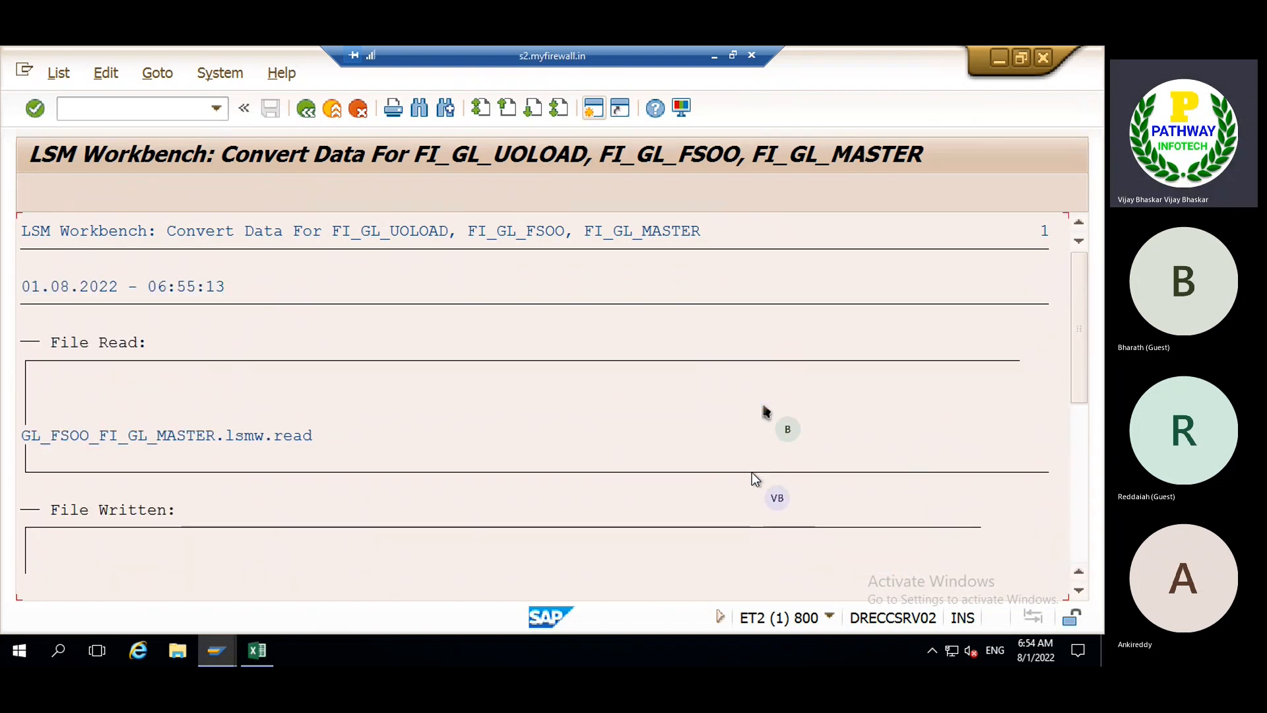
click(305, 109)
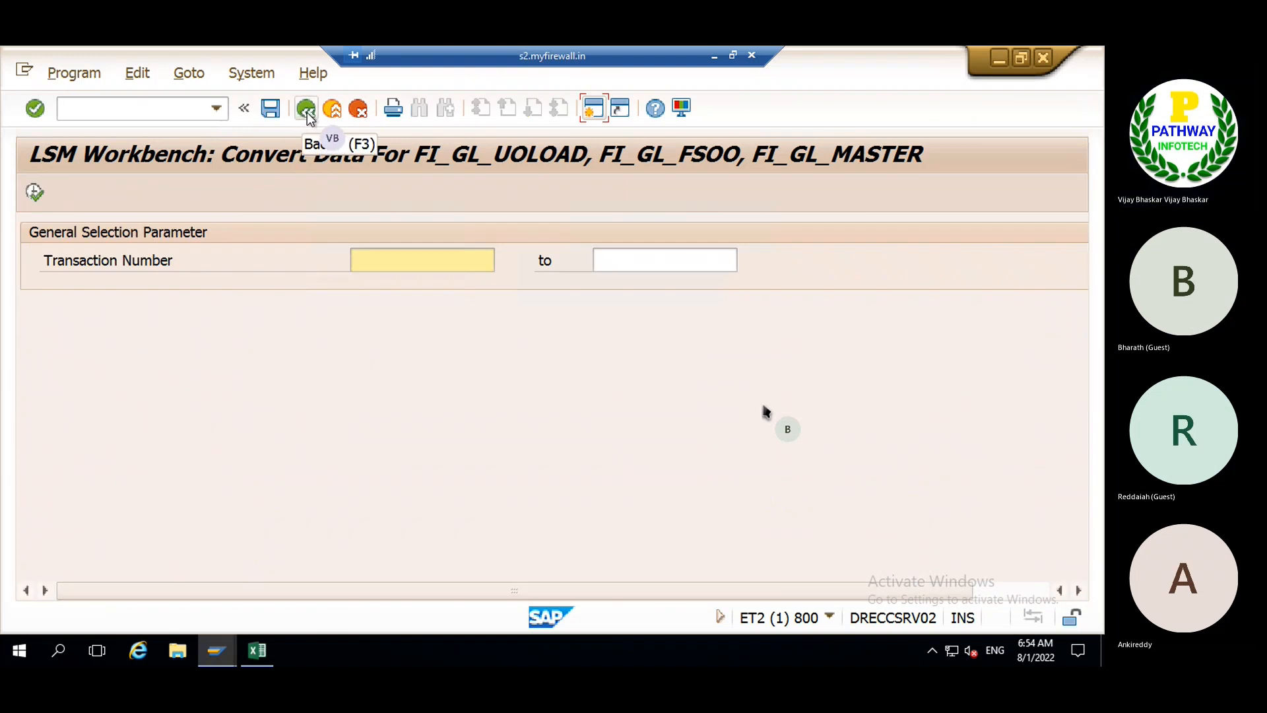
- Display the converted data from FI_GL_FSOO_FI_GL_MASTER.lsmw.conv and open the field contents of the first ZFS00 record
click(305, 110)
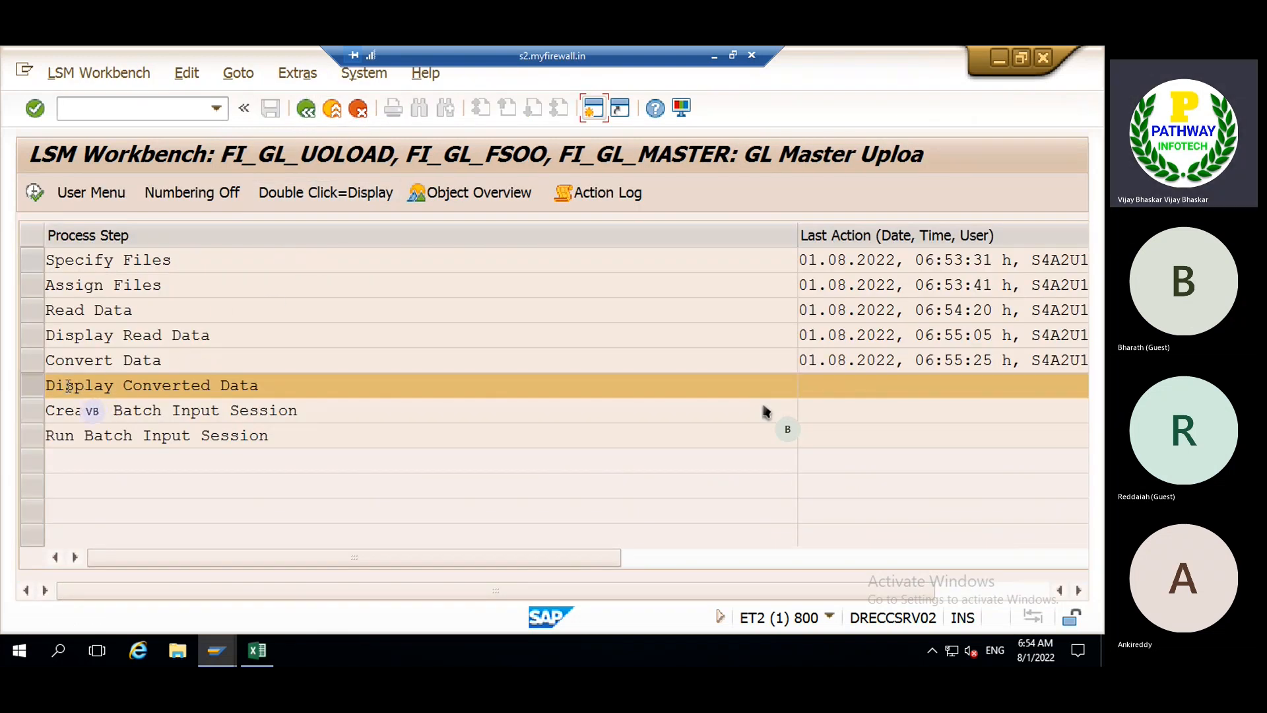
click(34, 193)
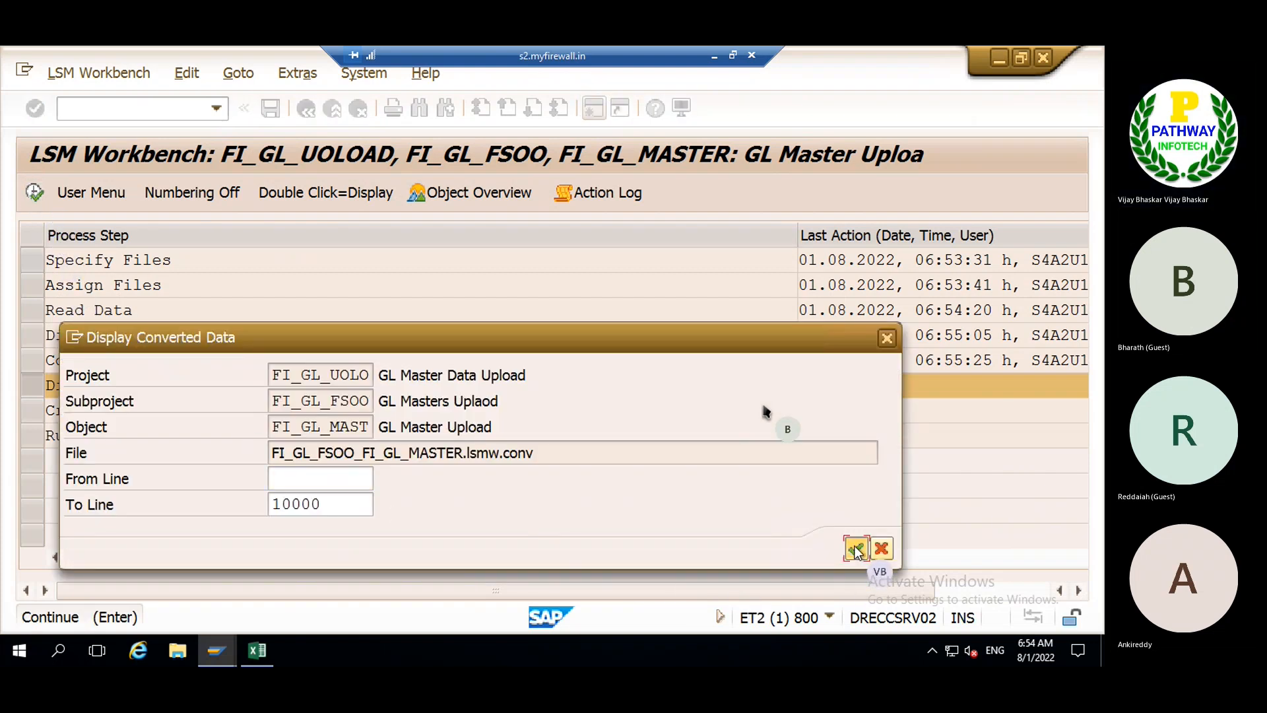
click(856, 548)
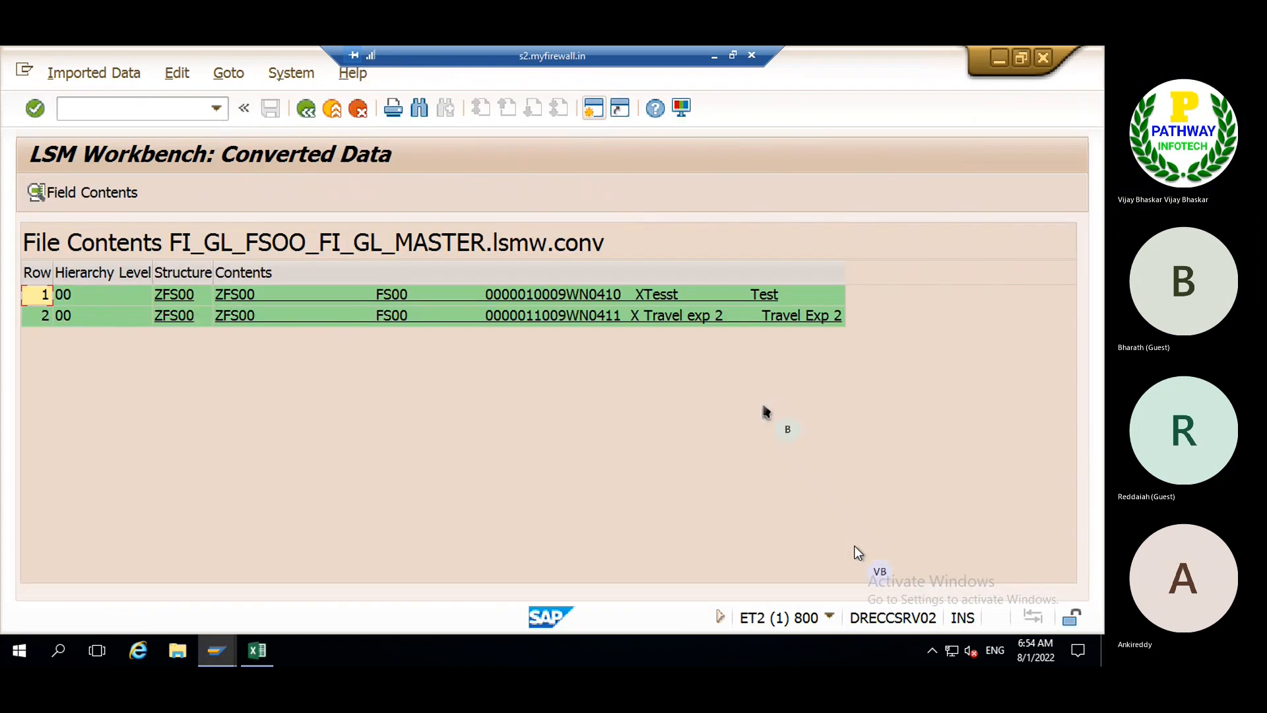
click(392, 298)
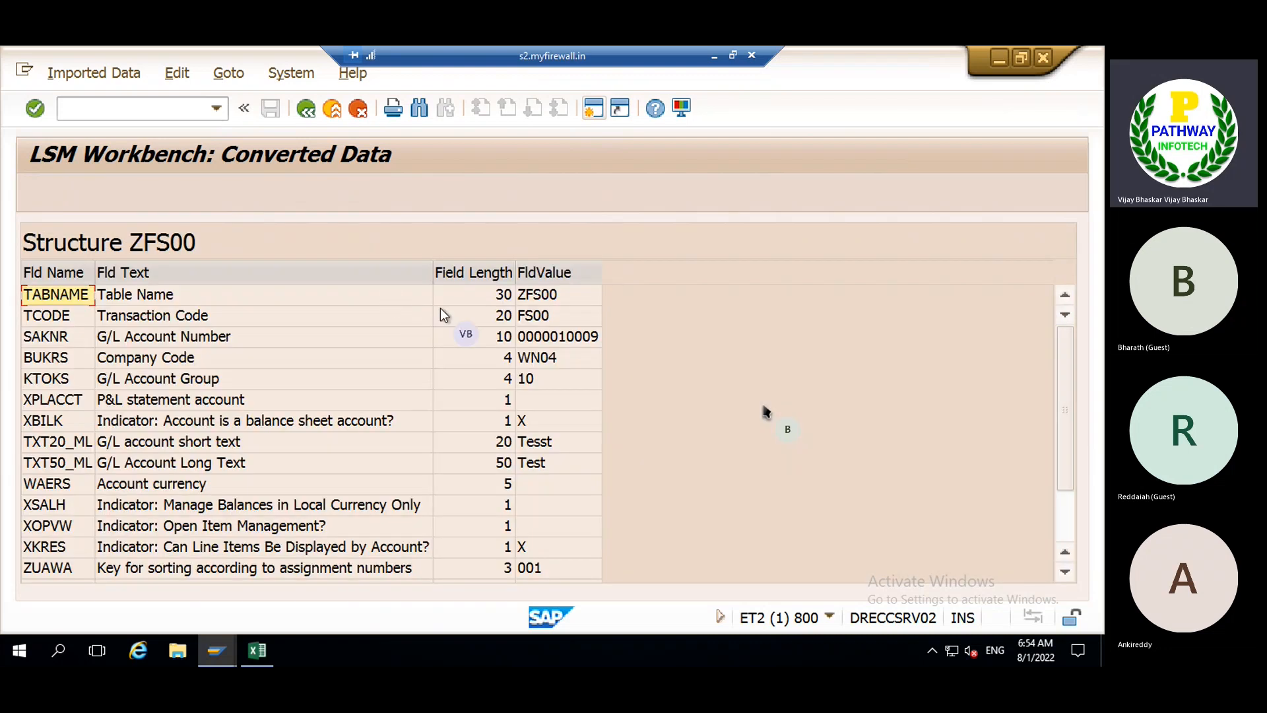
- Check the converted record's field values from transaction code through group account number, and return to the process steps
click(544, 320)
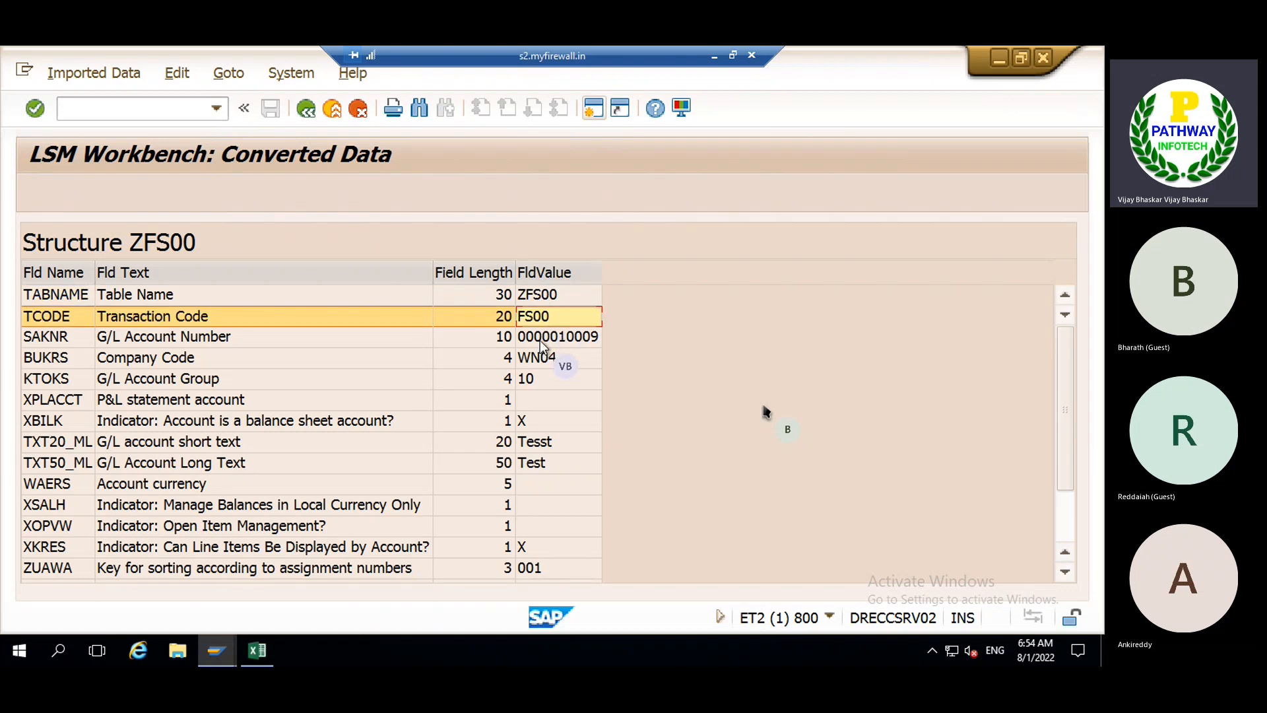
click(540, 340)
click(536, 358)
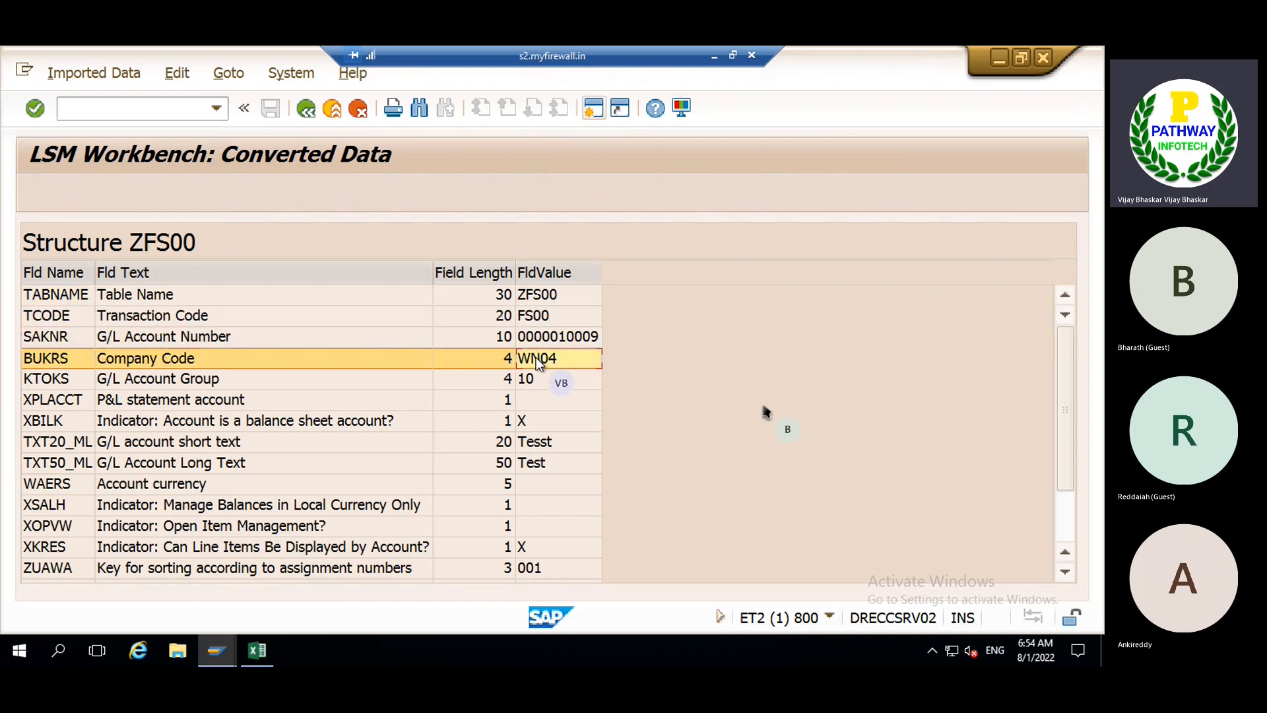
scroll(532, 465, down, 2)
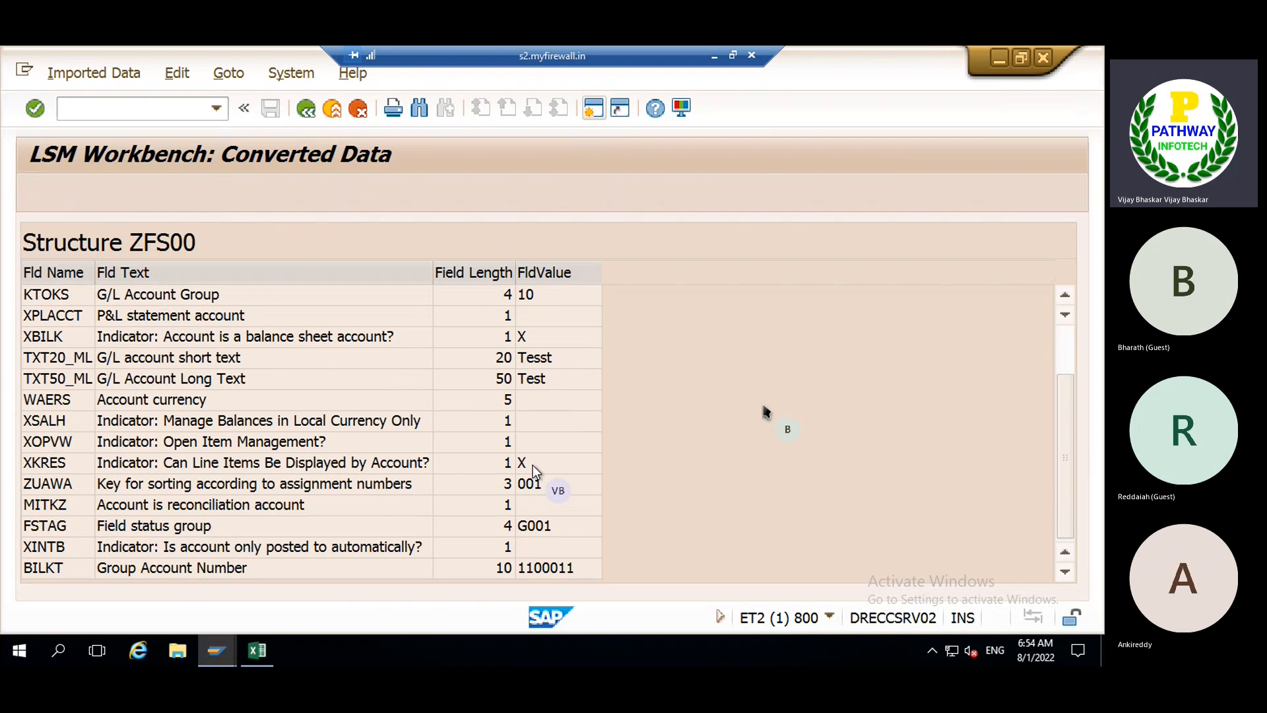
scroll(532, 465, up, 2)
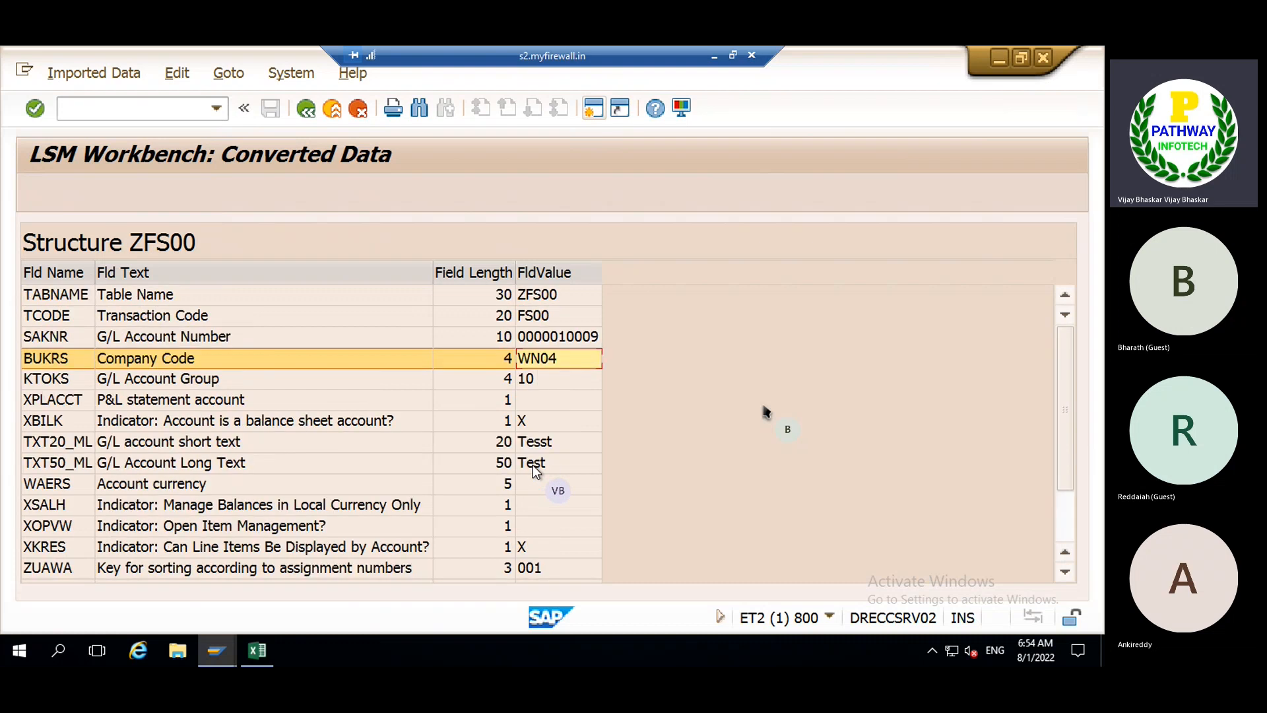
click(306, 110)
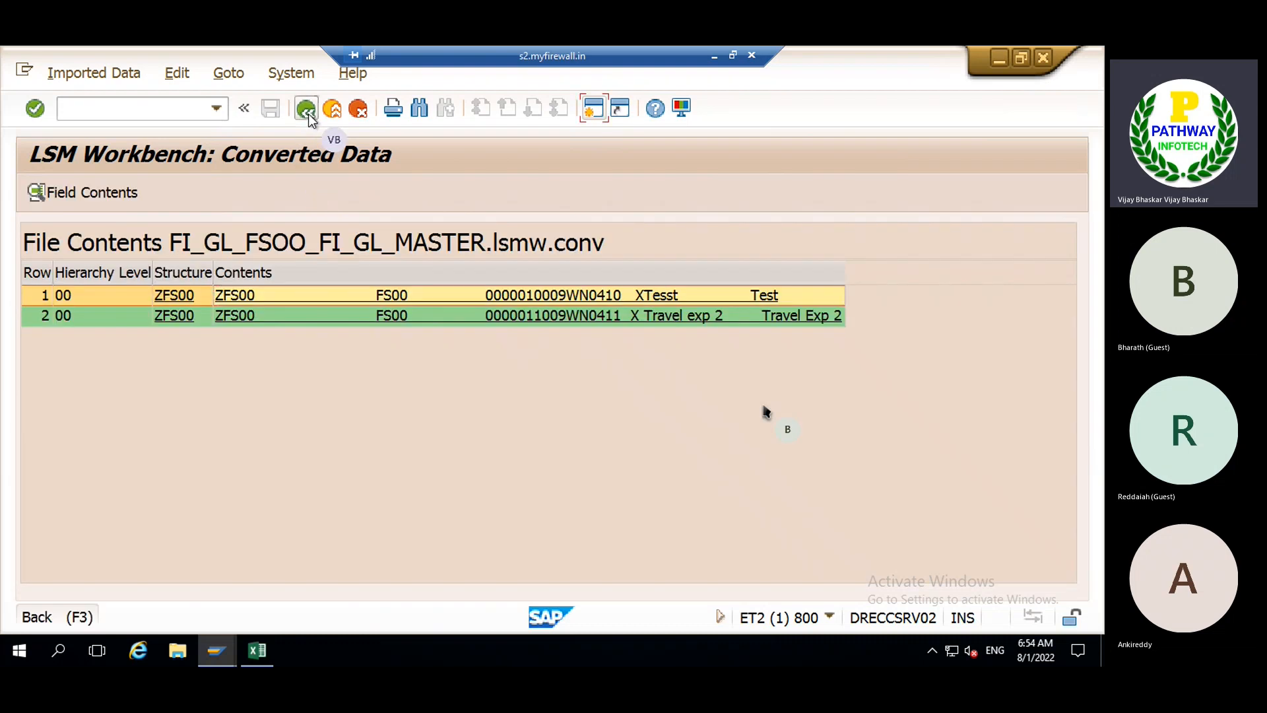
click(308, 113)
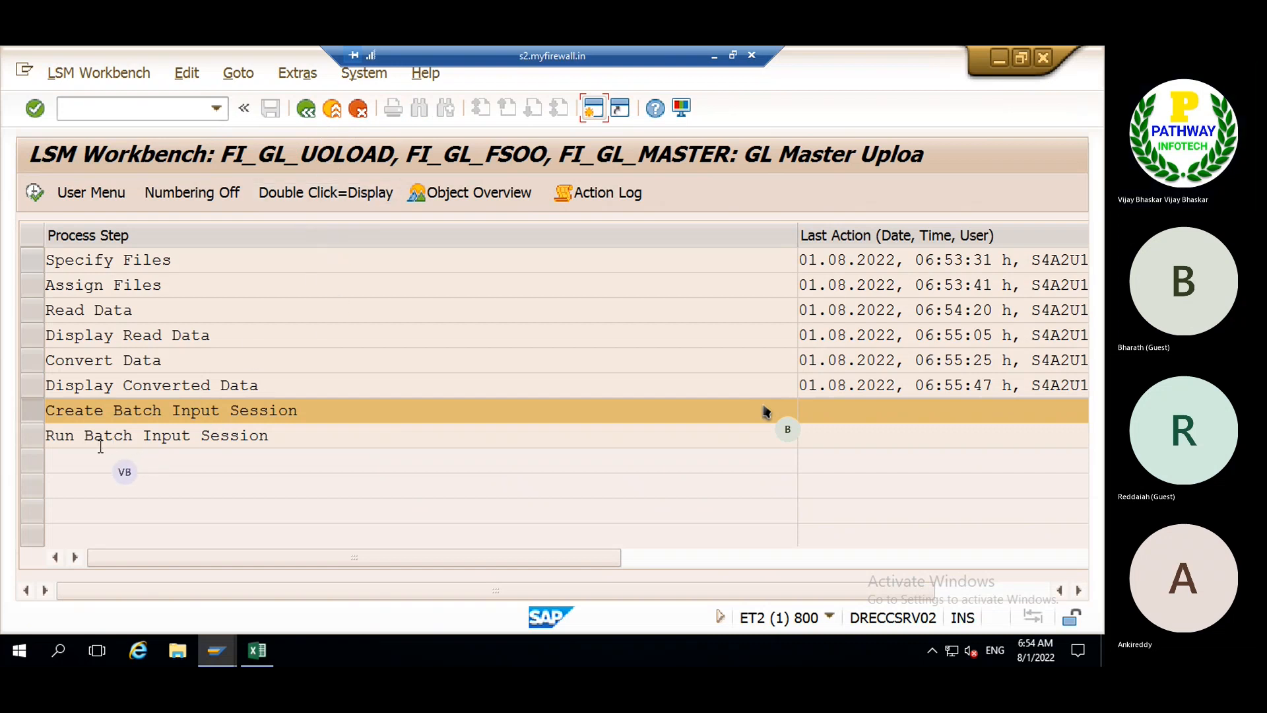
- Create the FI_GL_MASTER batch input session from the converted file with the batch input folder kept, and acknowledge the information message
click(34, 193)
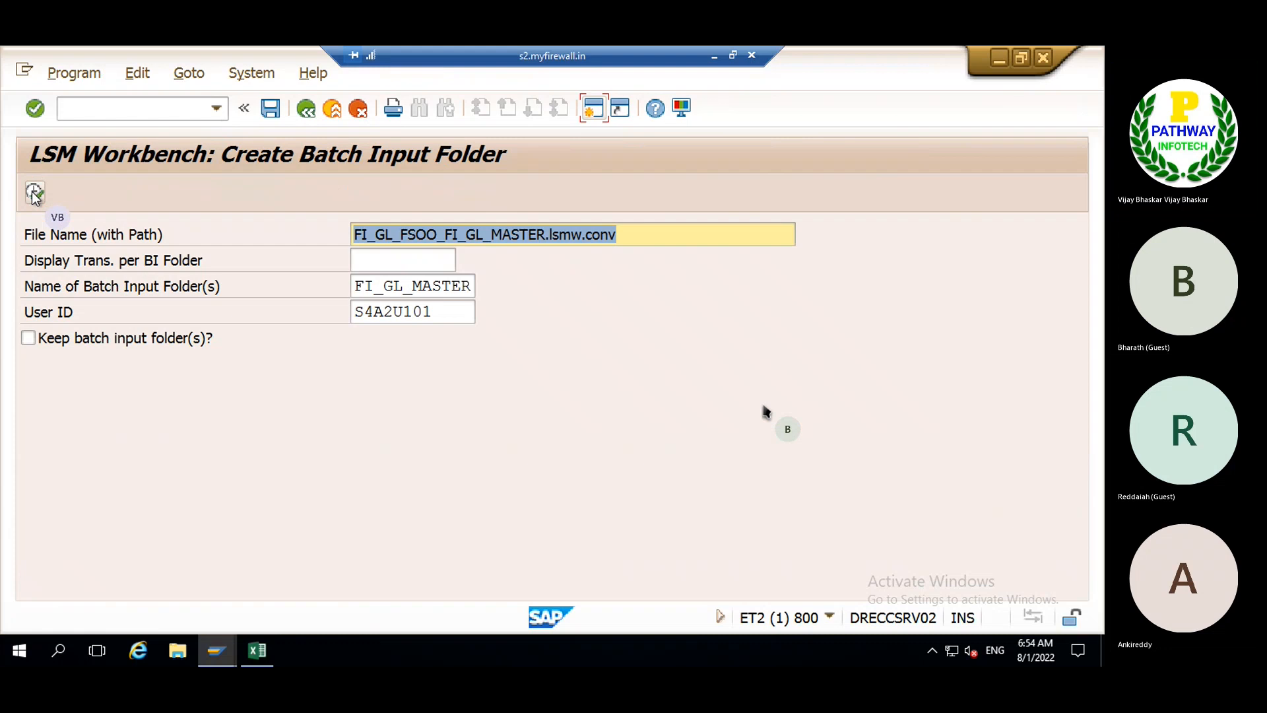
click(28, 339)
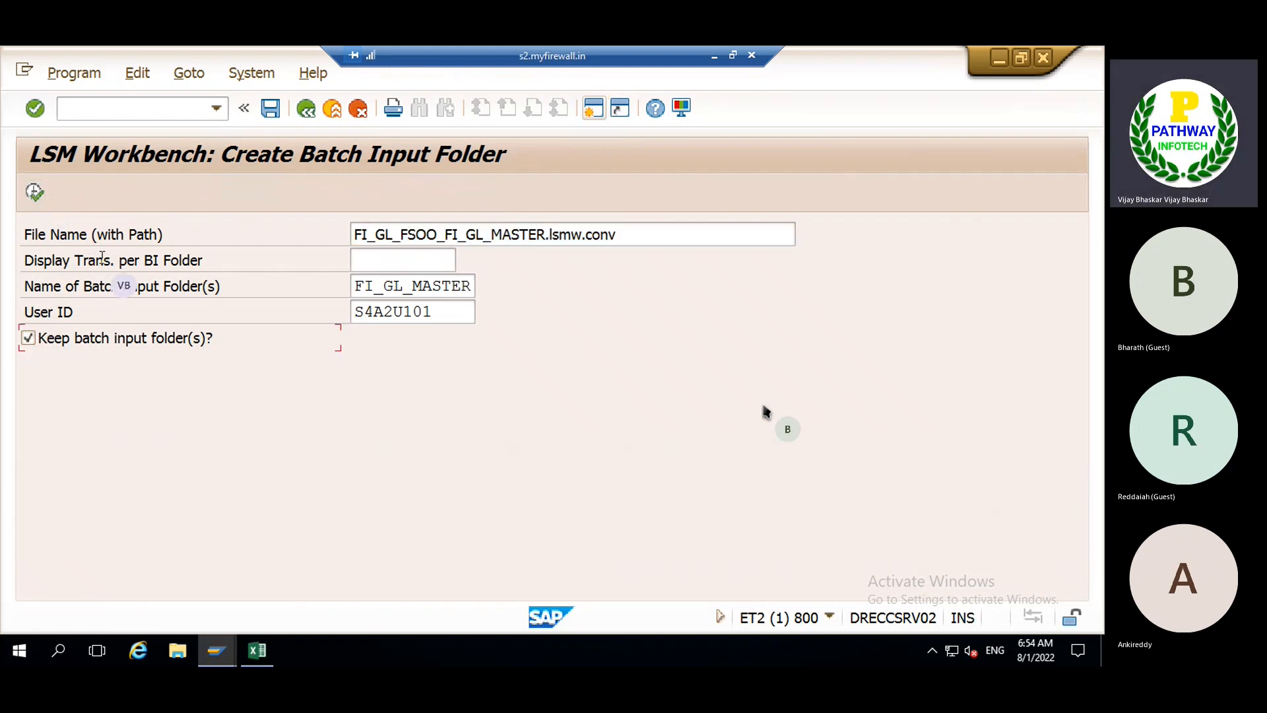
click(35, 193)
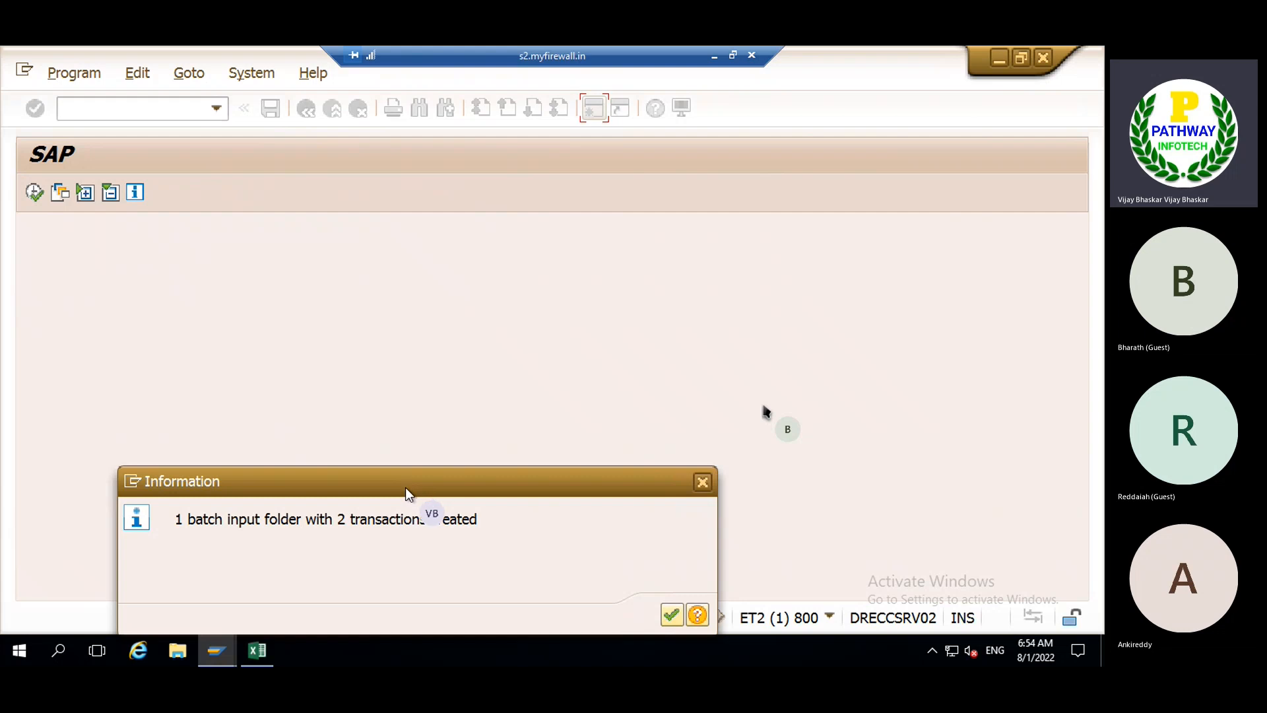
drag(407, 494, 394, 353)
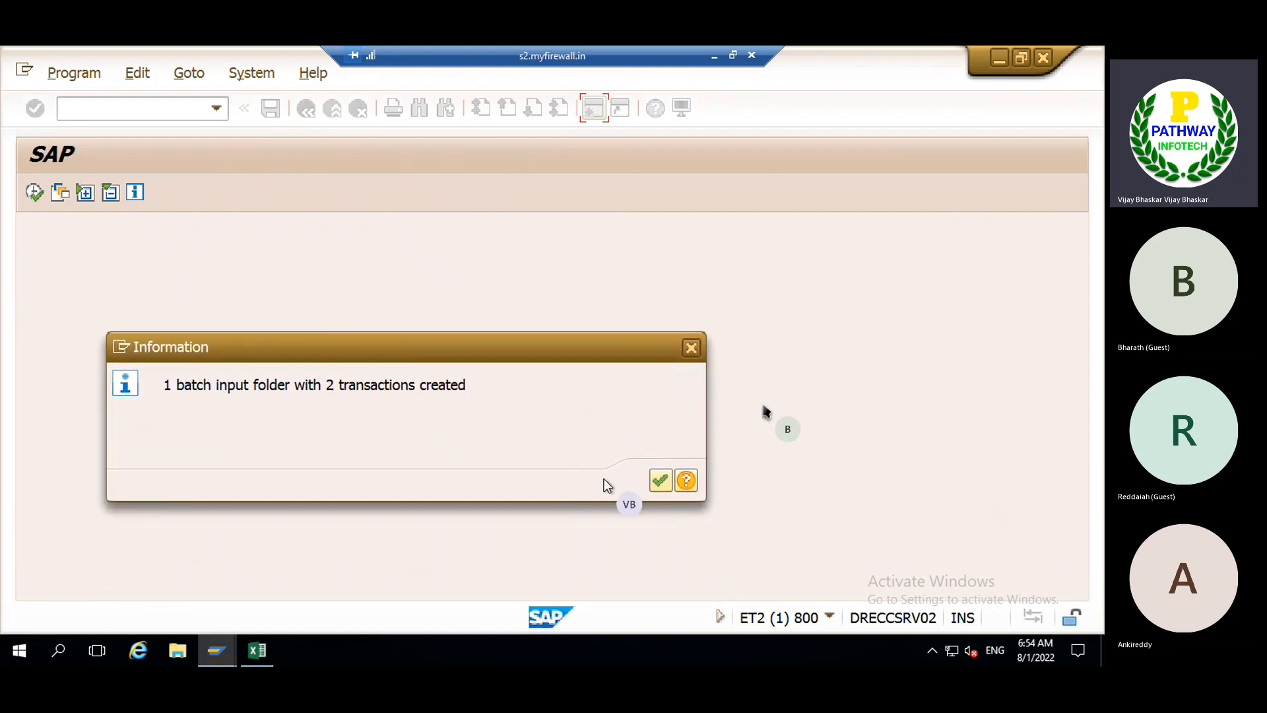
click(659, 481)
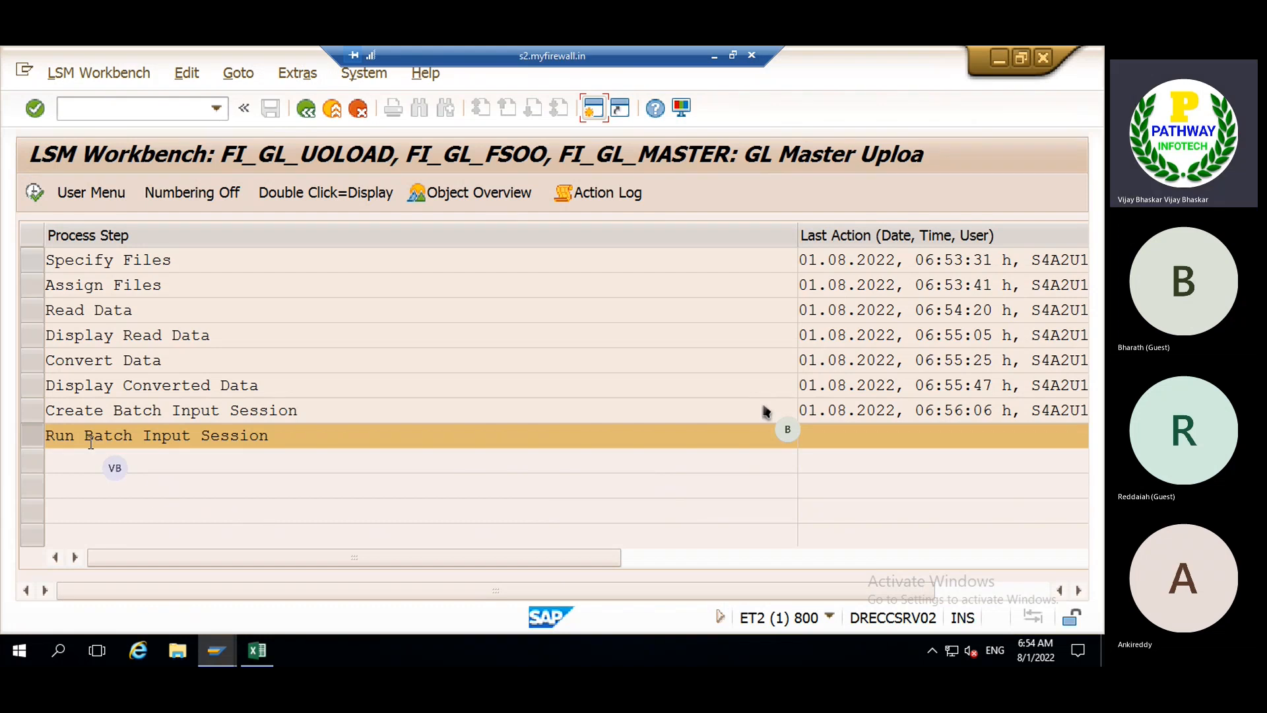
- Run the FI_GL_MASTER batch input session in Display errors only mode and return to the session overview
click(34, 192)
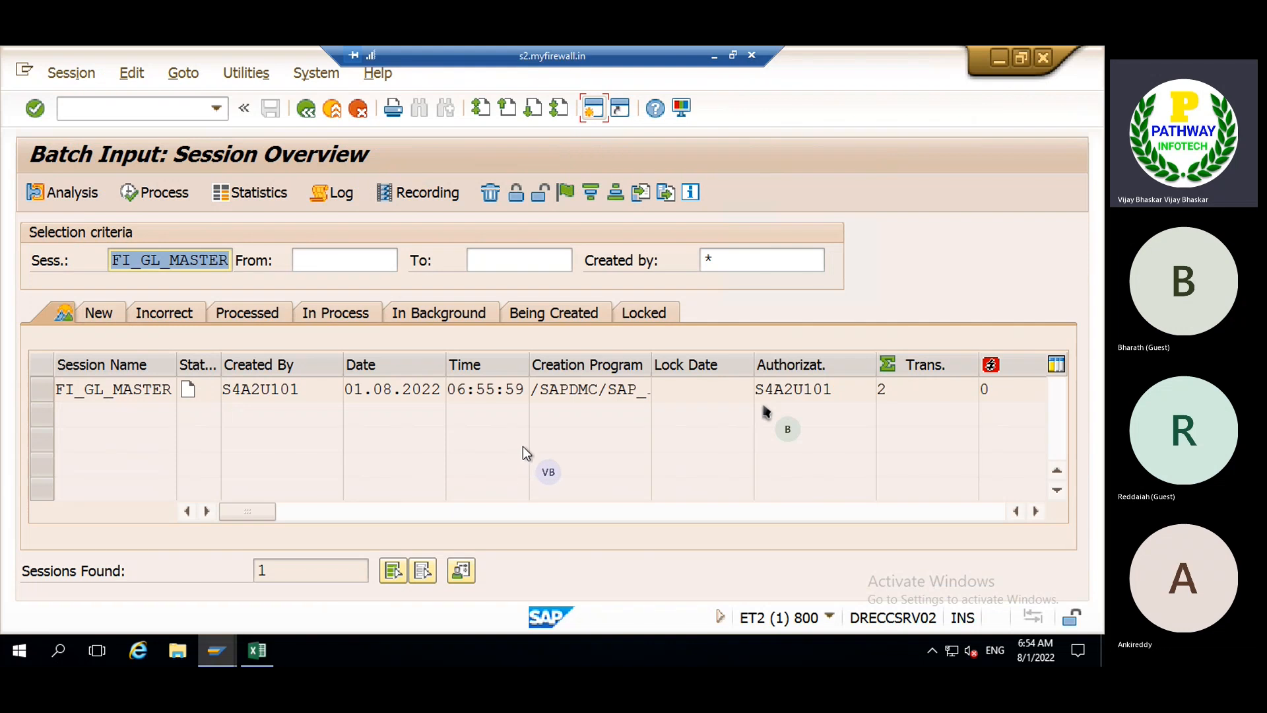
click(38, 397)
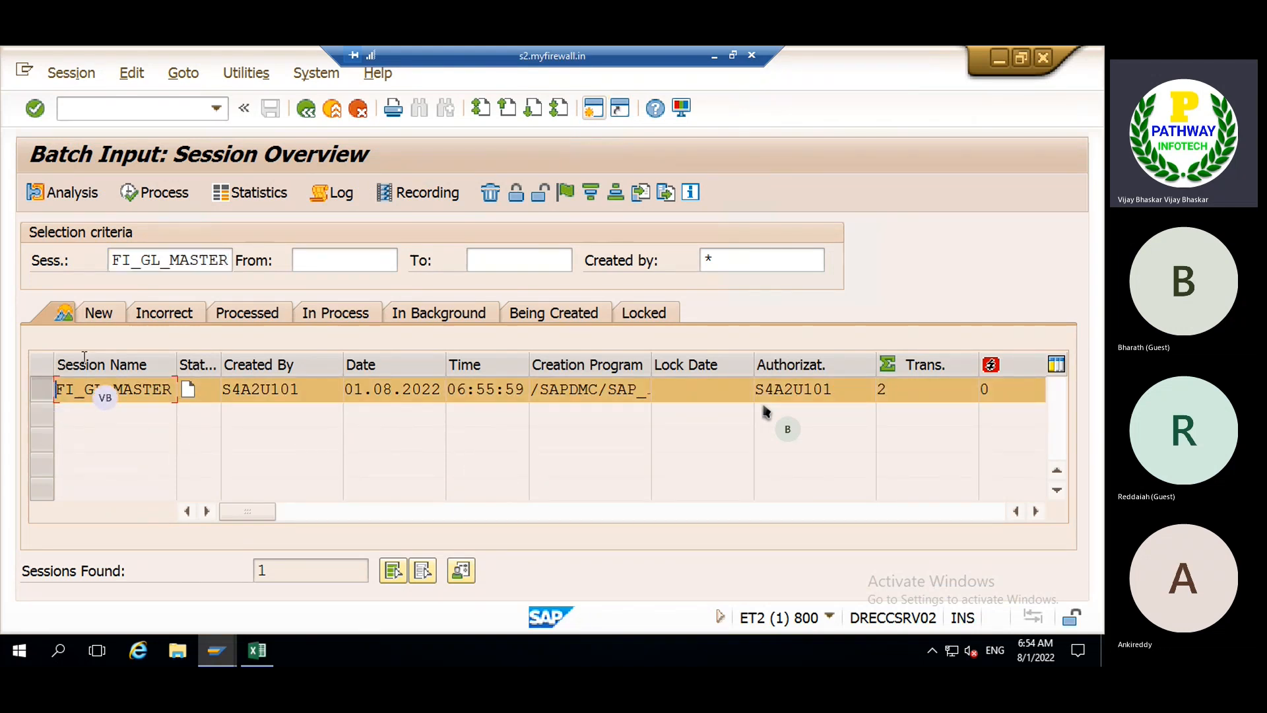
click(147, 194)
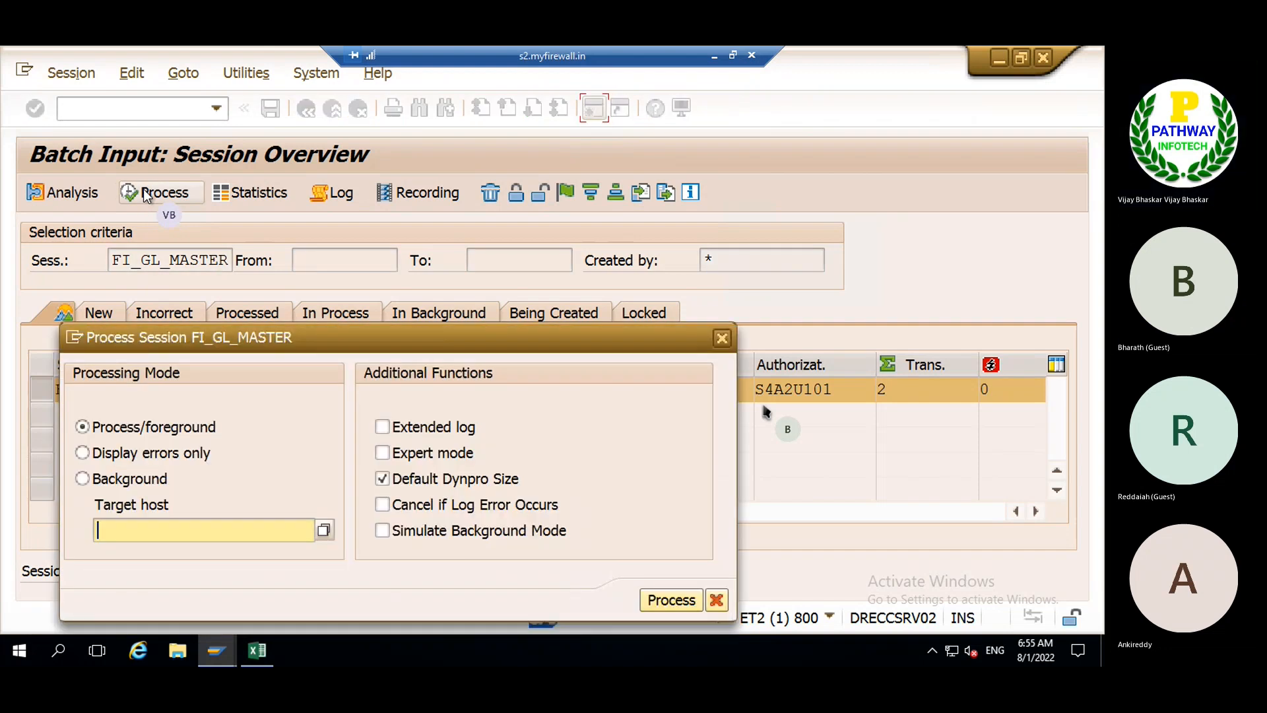
click(134, 454)
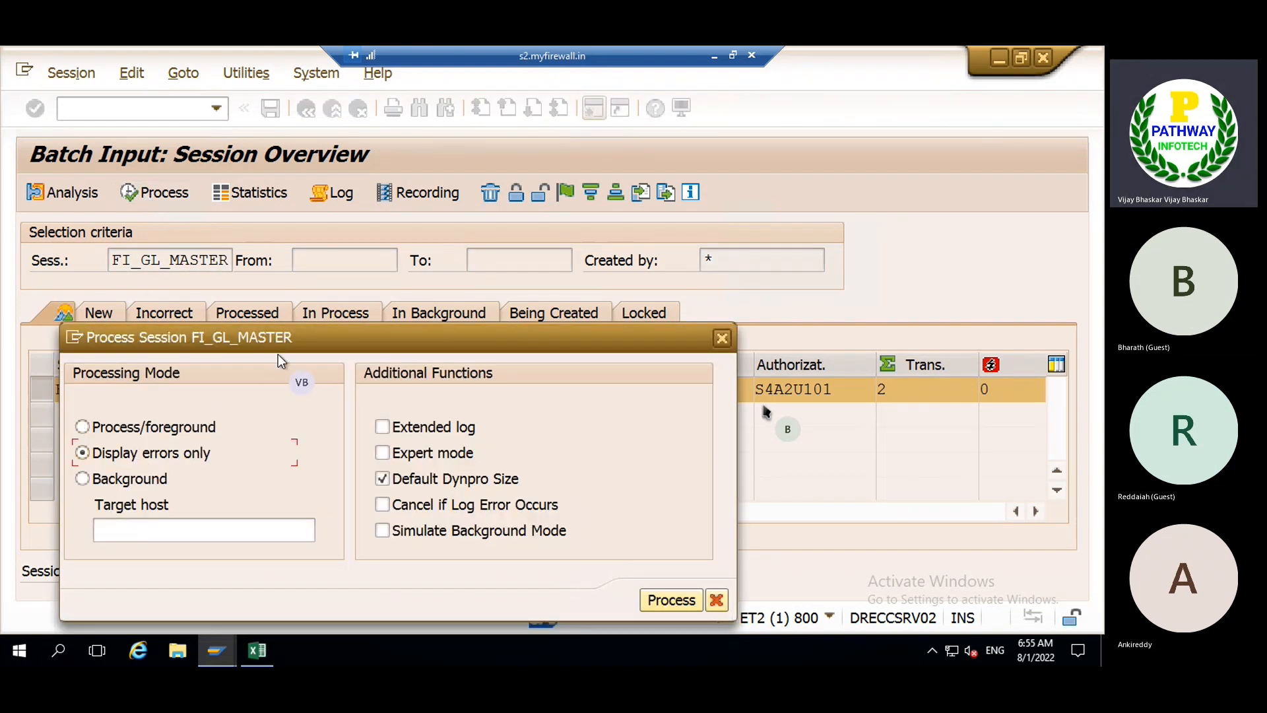
drag(279, 330, 468, 210)
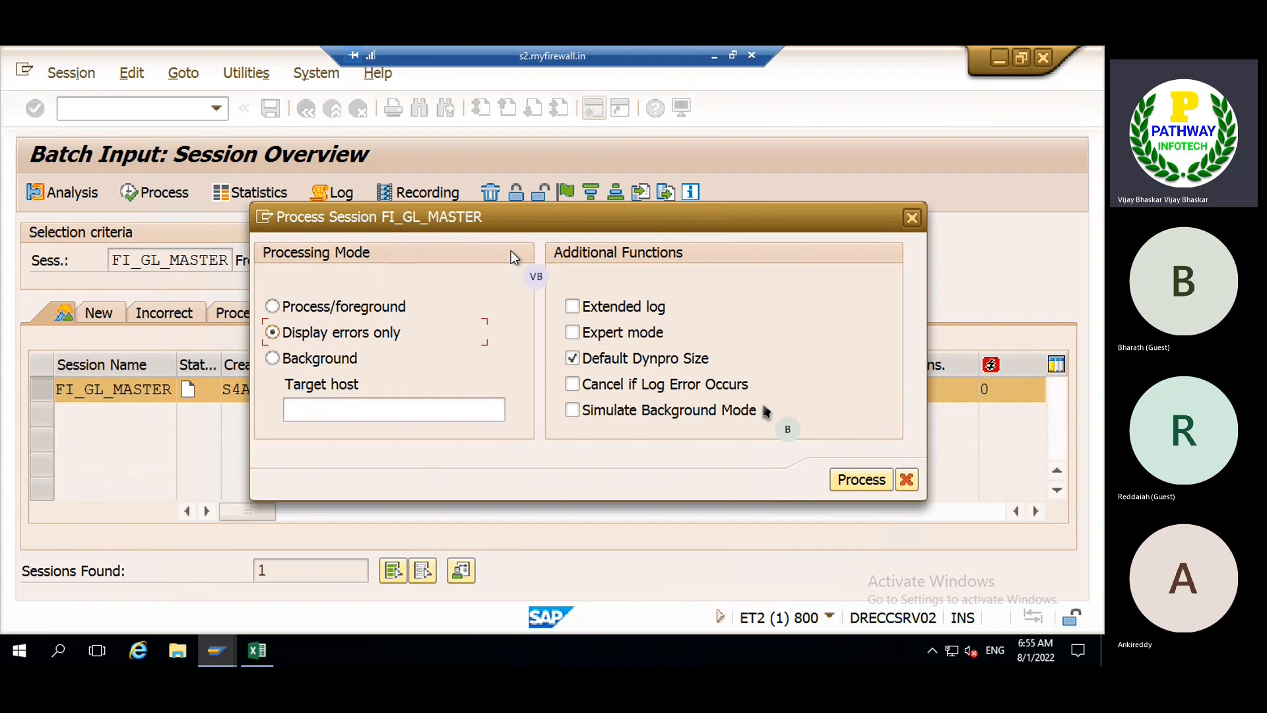
click(864, 478)
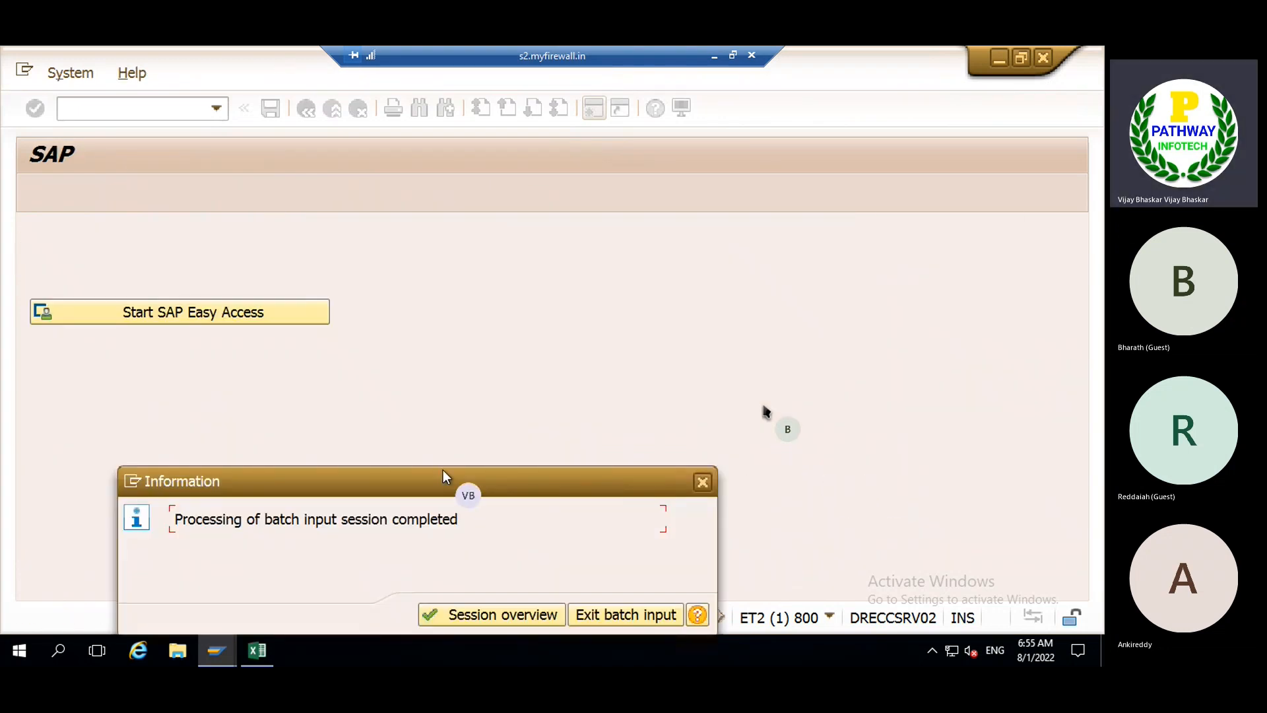
drag(433, 484, 481, 297)
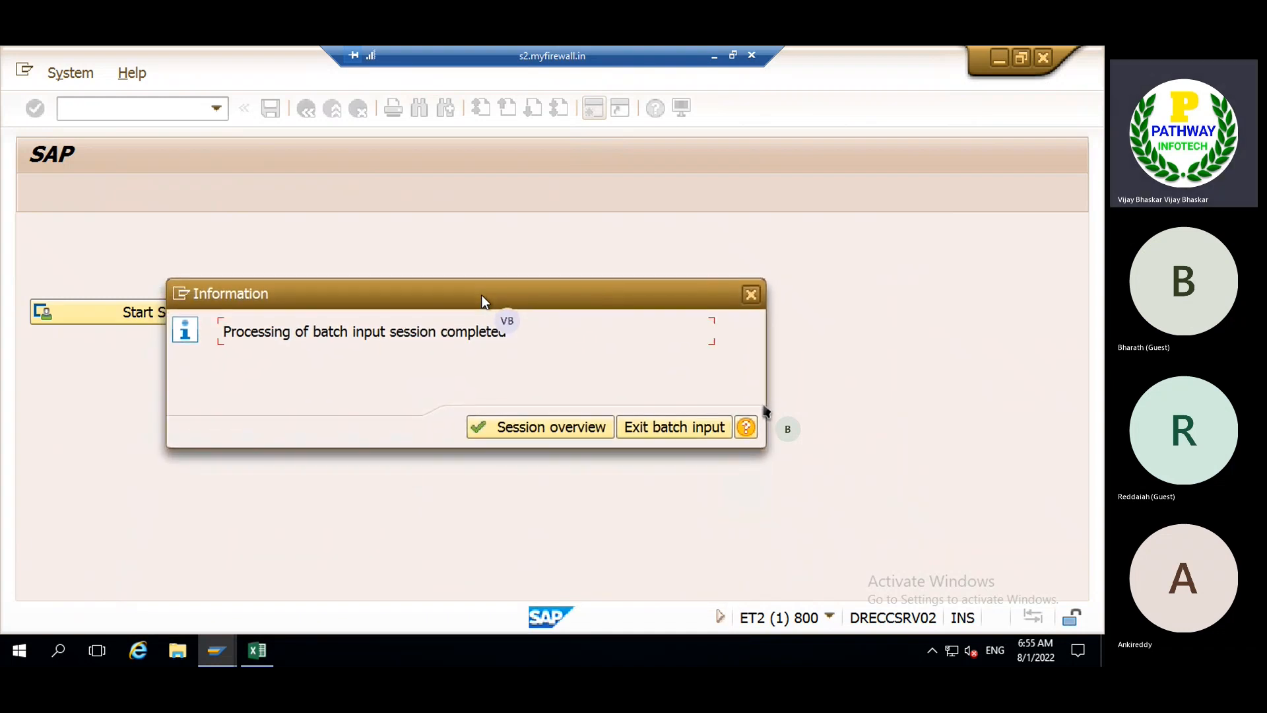
click(551, 428)
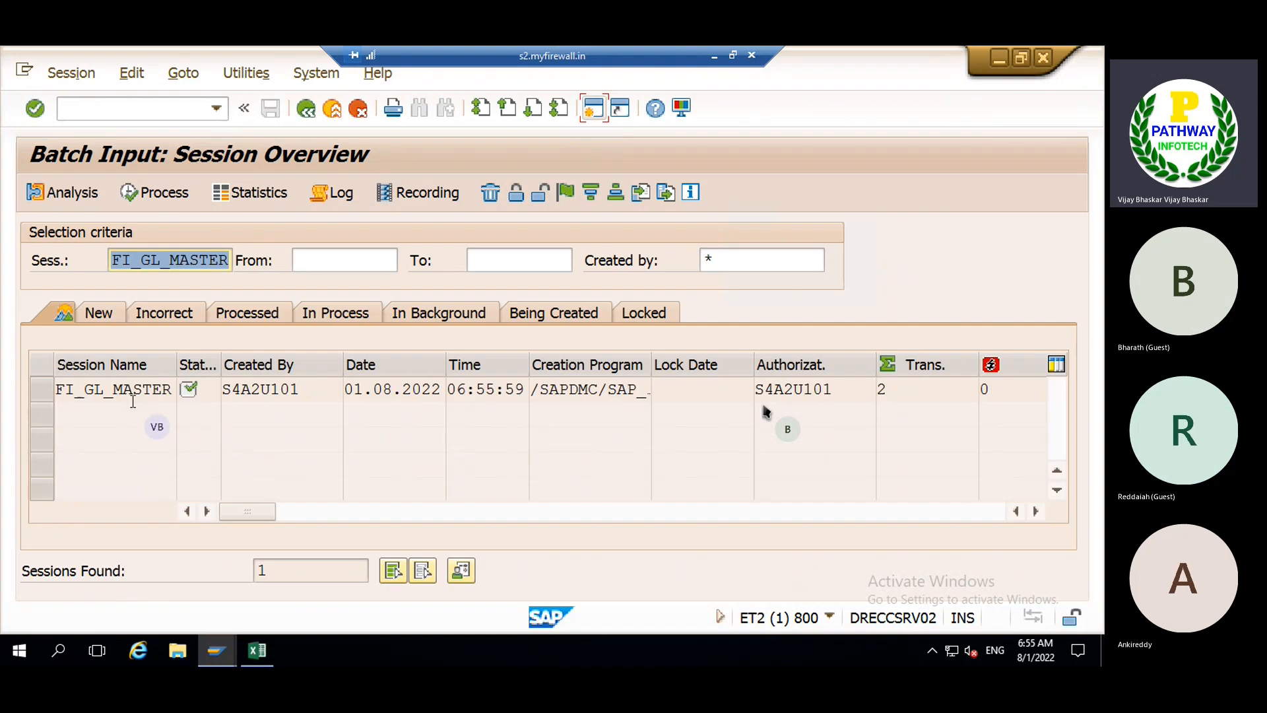
- Examine the FI_GL_MASTER session's status and its transaction, error, processed and dynpro counts across the overview columns
click(43, 389)
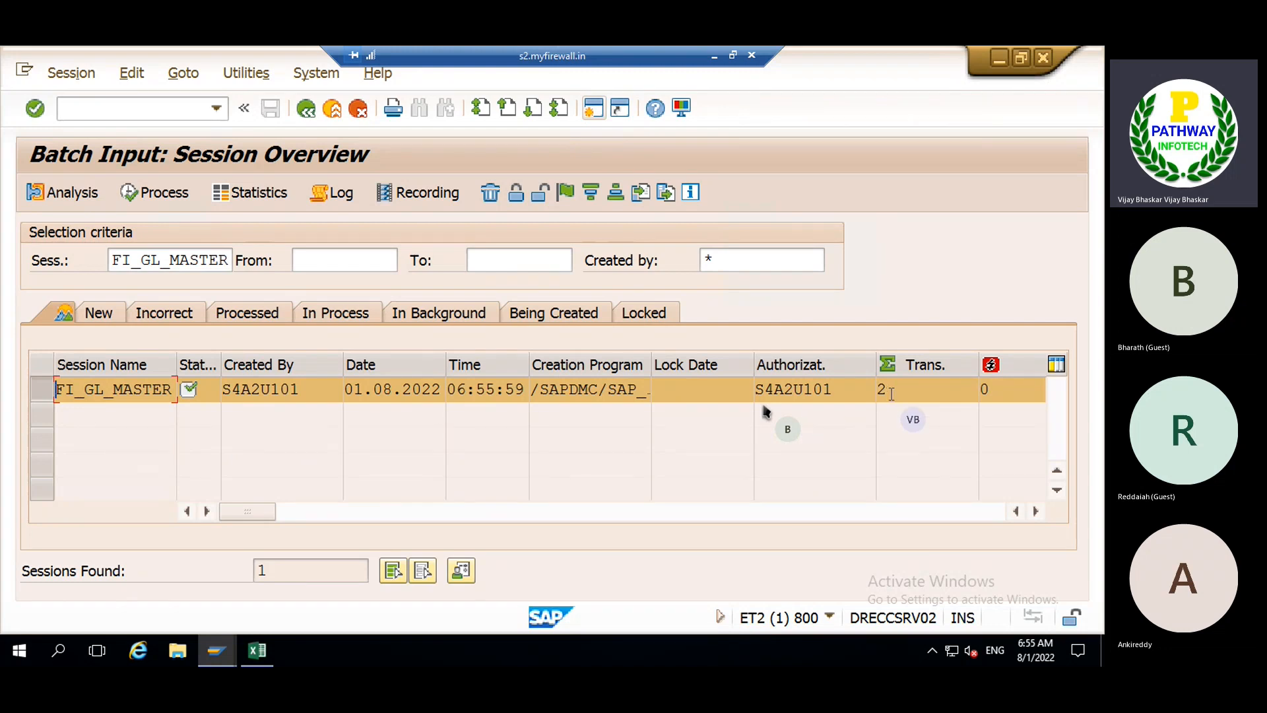
click(1036, 511)
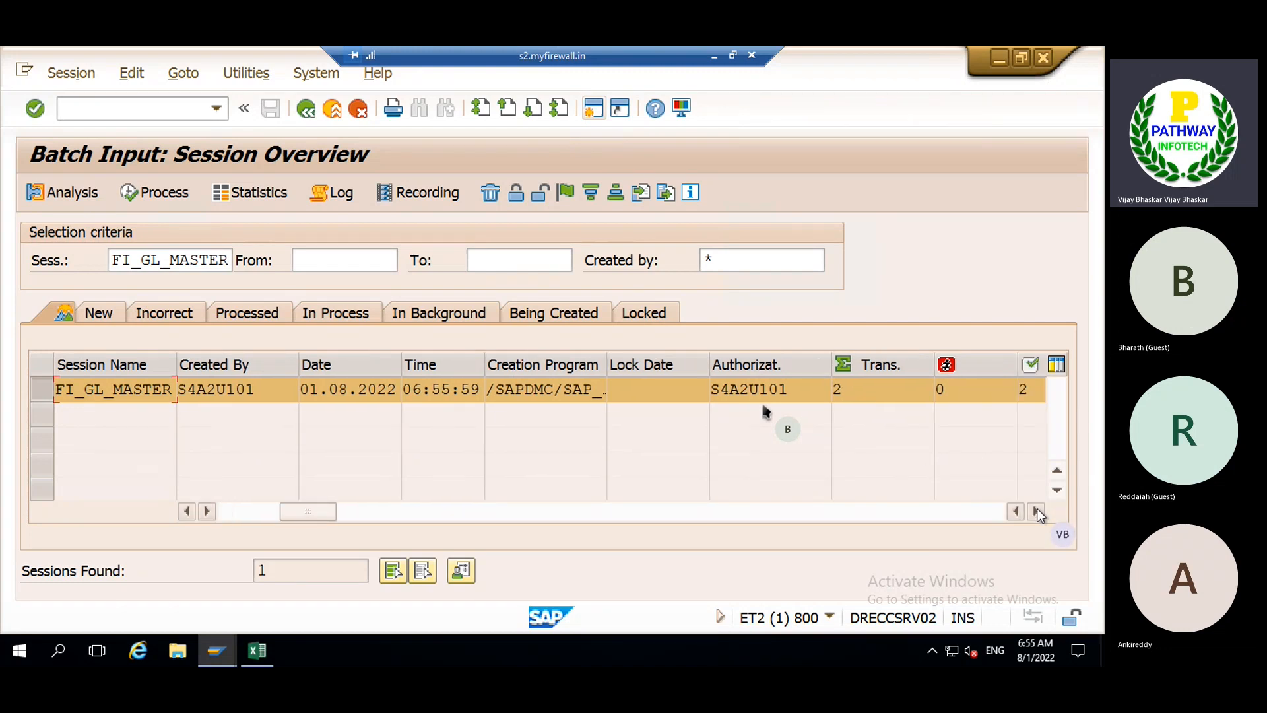
click(1036, 511)
click(1036, 511)
click(1036, 511)
click(1036, 511)
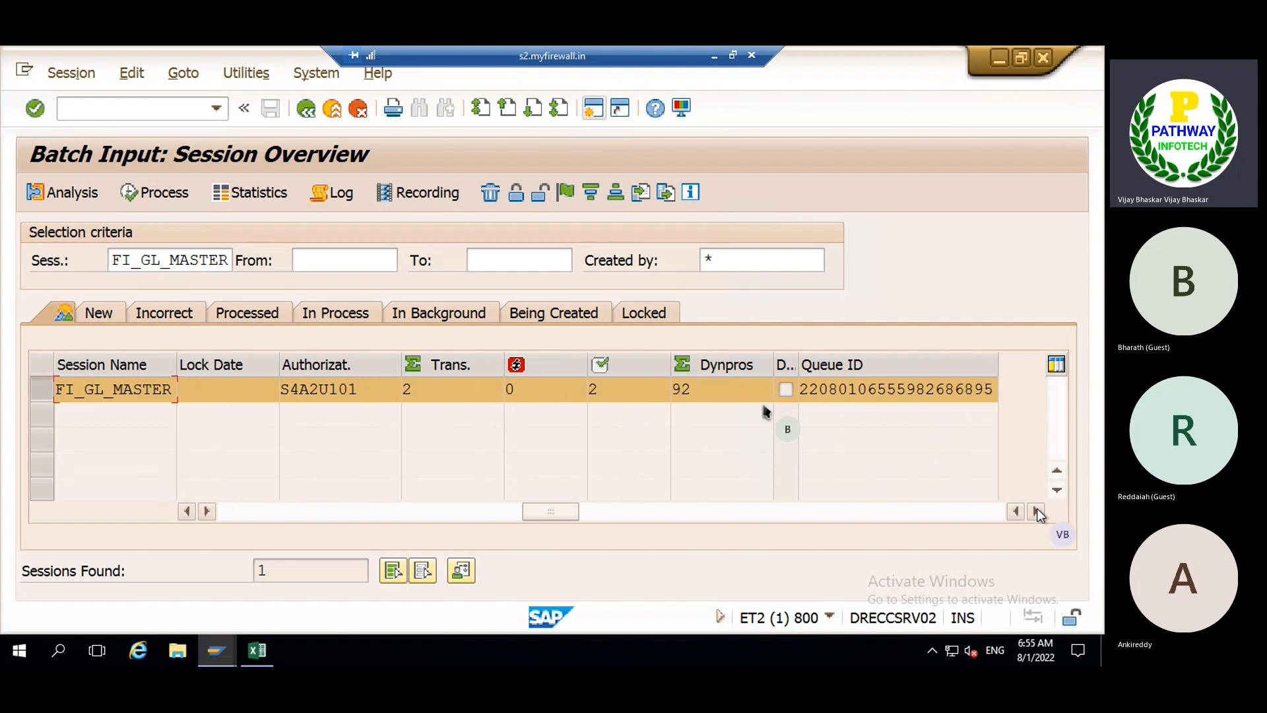
click(246, 513)
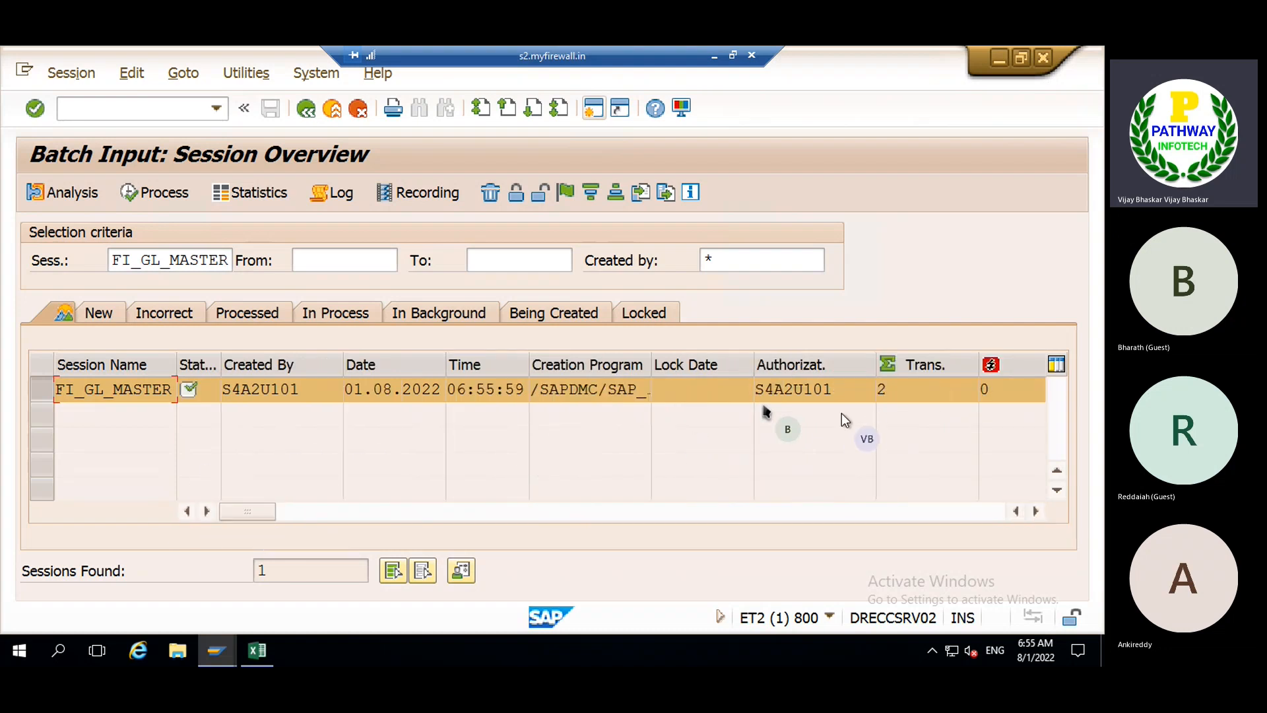
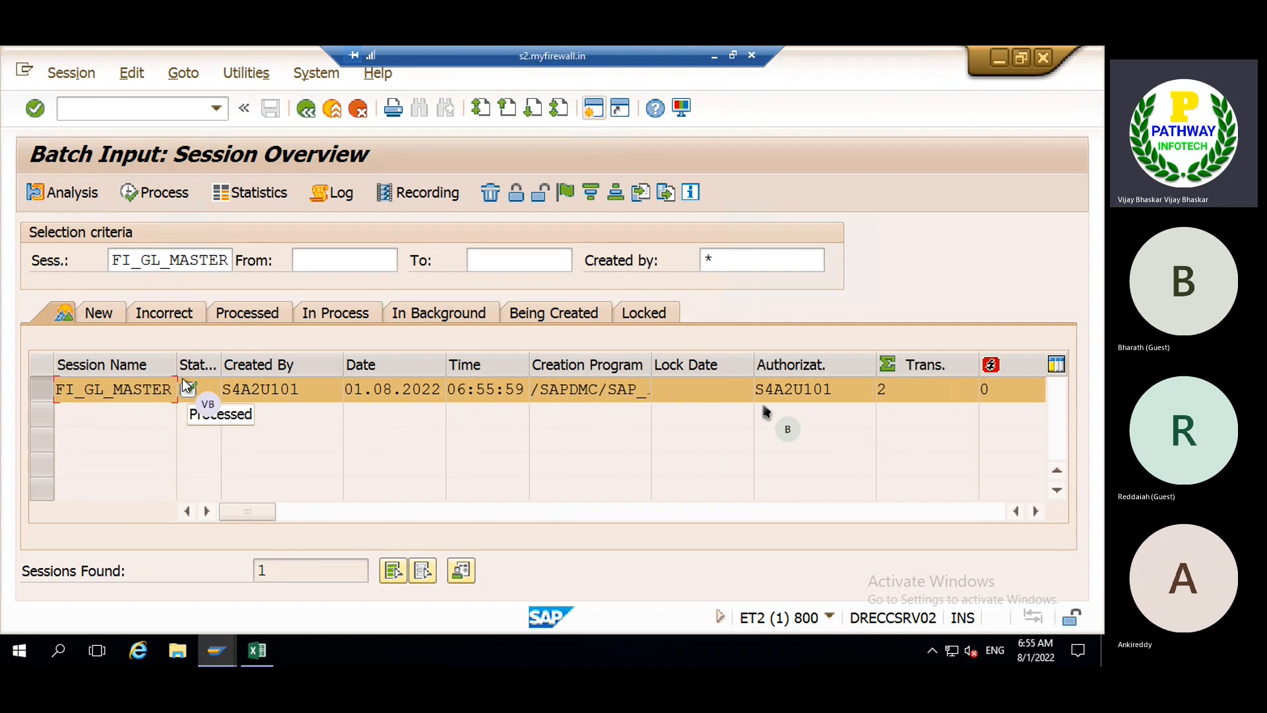
- Open the analysis of the FI_GL_MASTER session, review its log through the processing statistics, and return to the transaction list
click(81, 195)
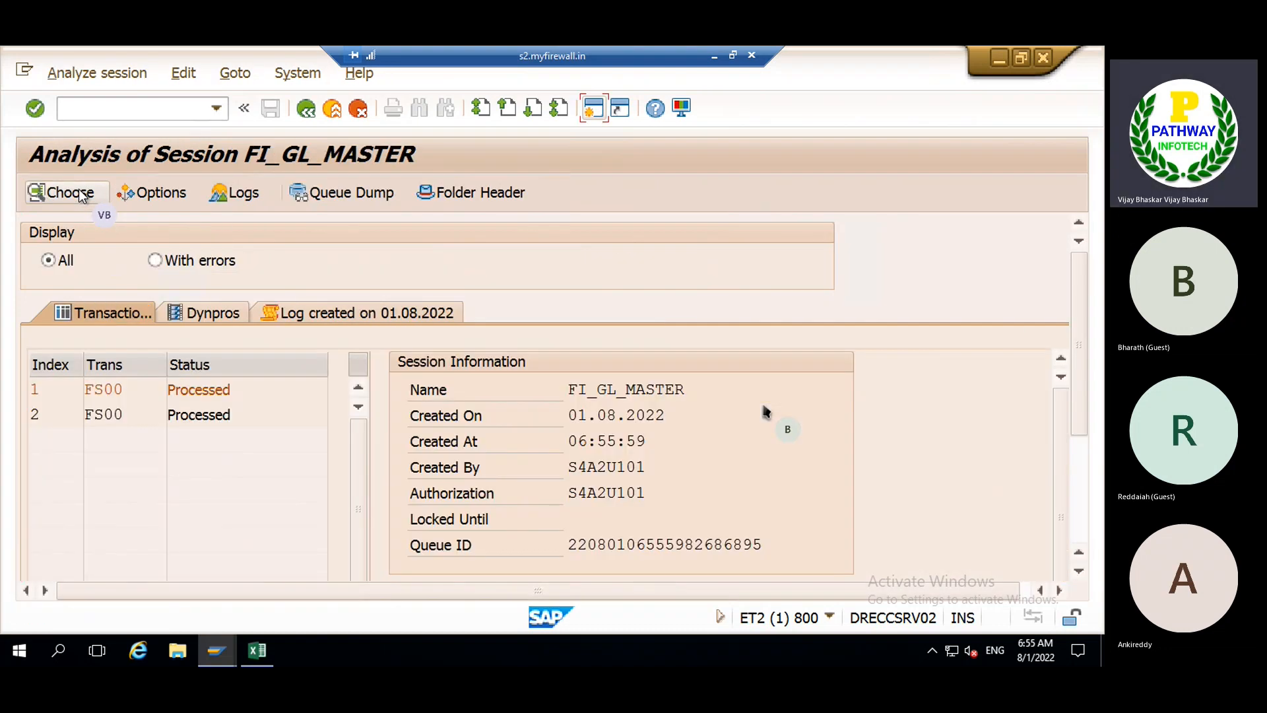
click(376, 316)
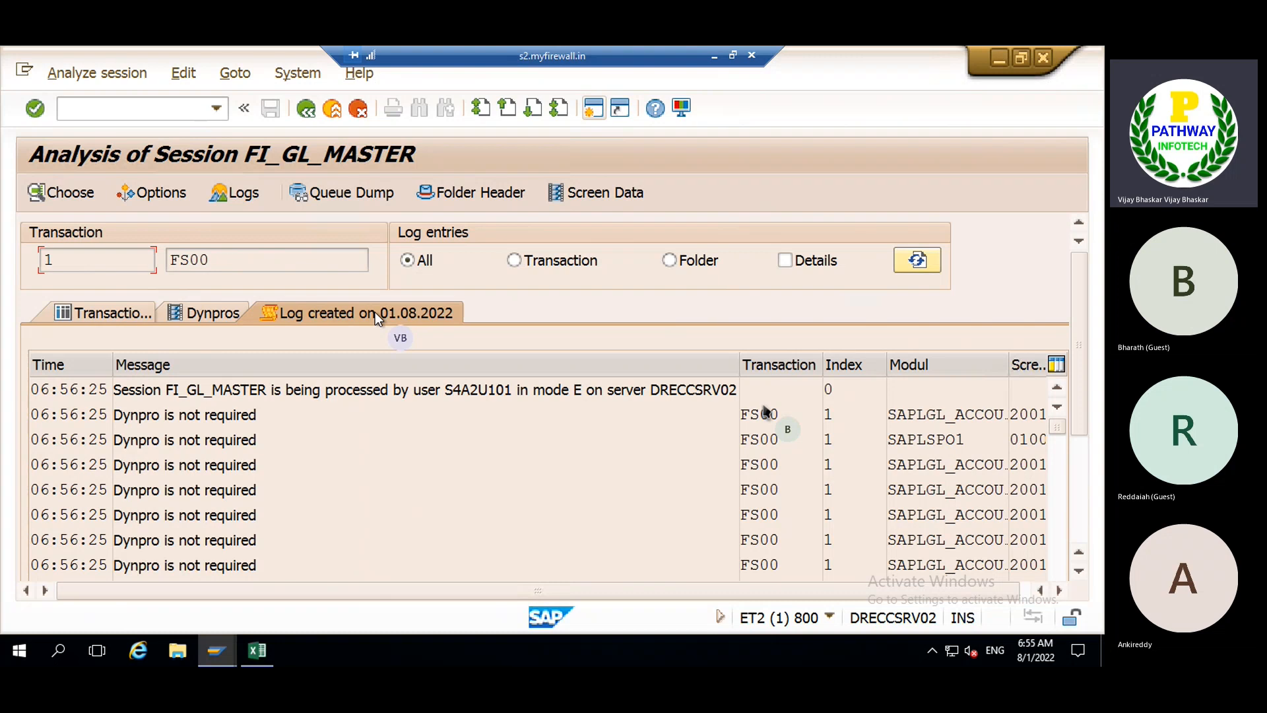
scroll(416, 485, down, 6)
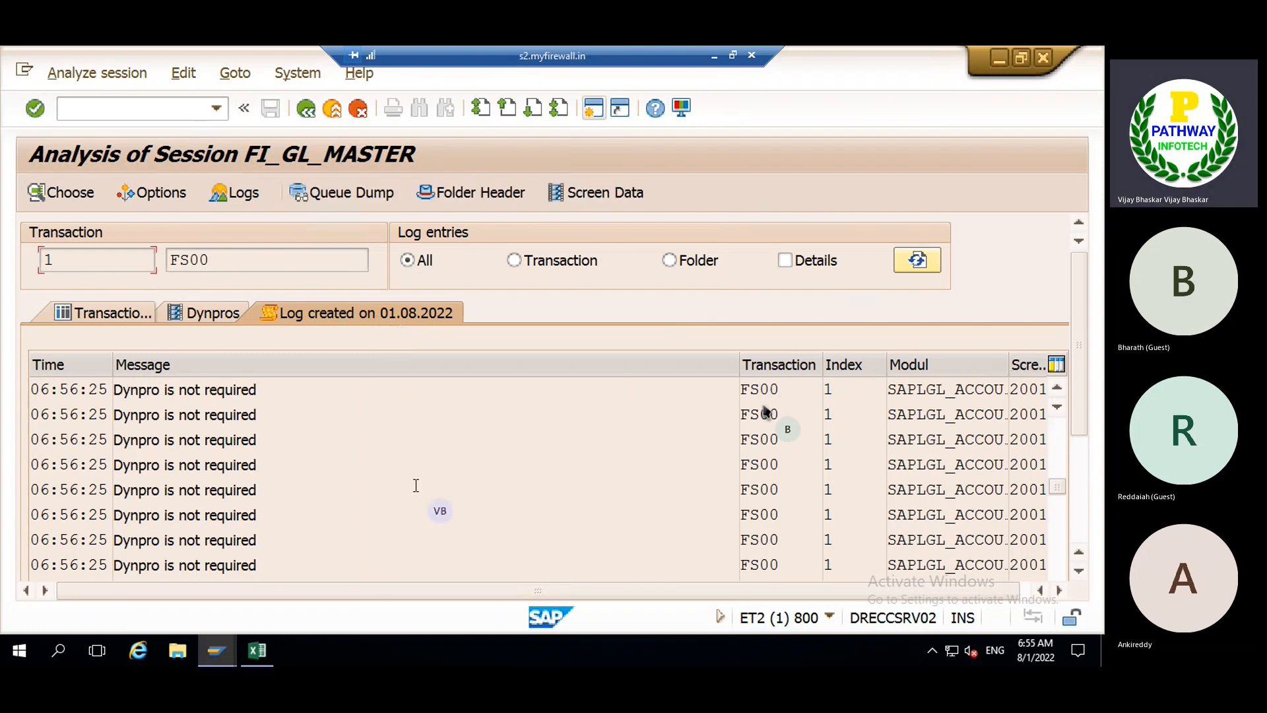
scroll(416, 485, down, 3)
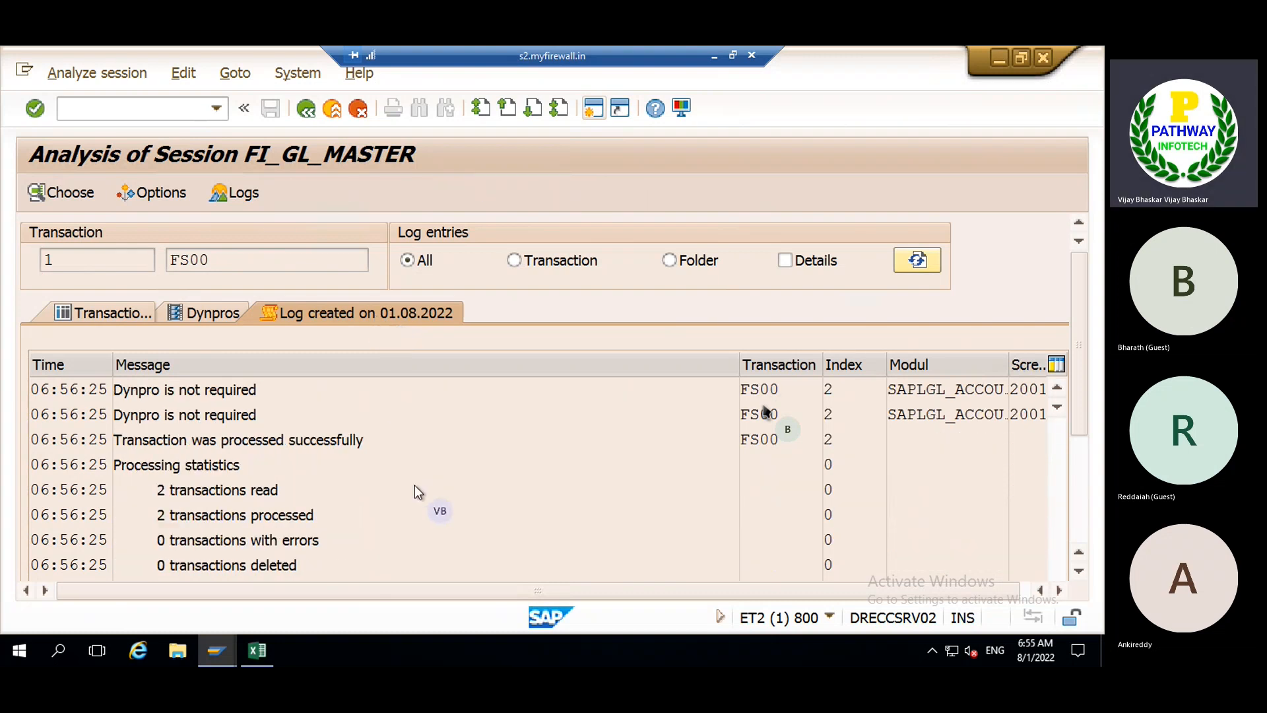
scroll(415, 485, up, 2)
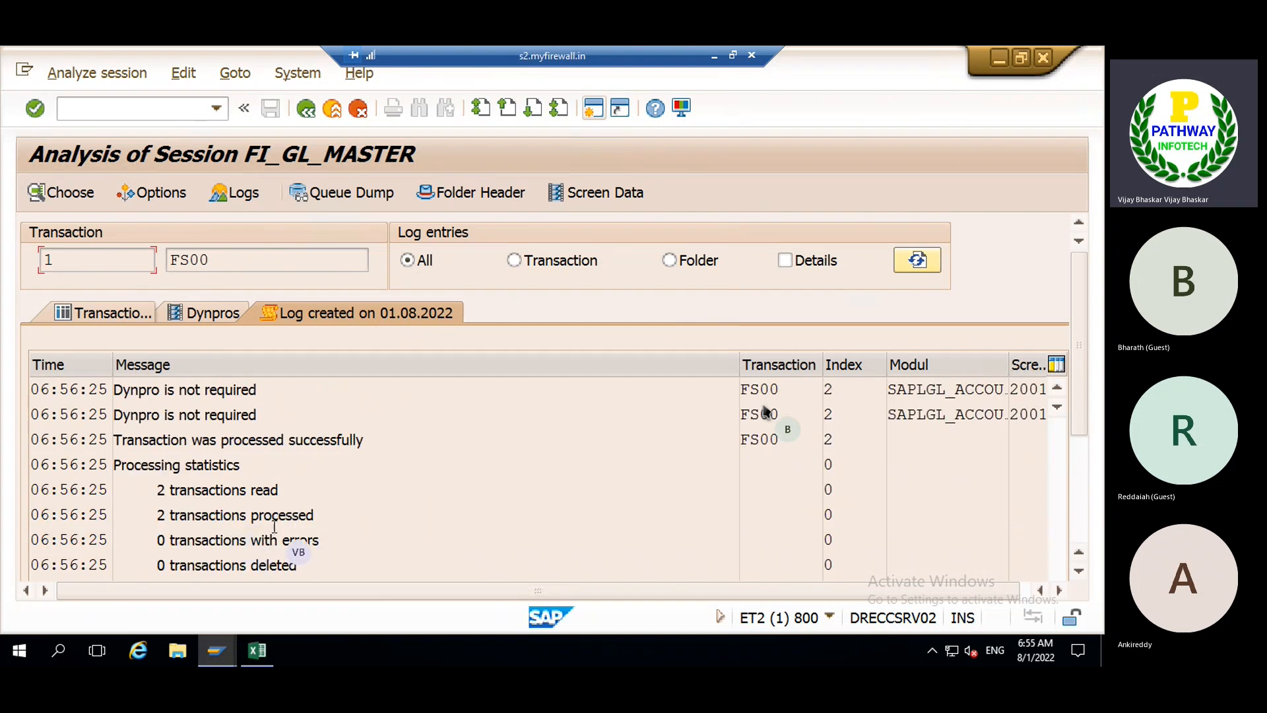
scroll(301, 514, up, 2)
scroll(300, 513, up, 5)
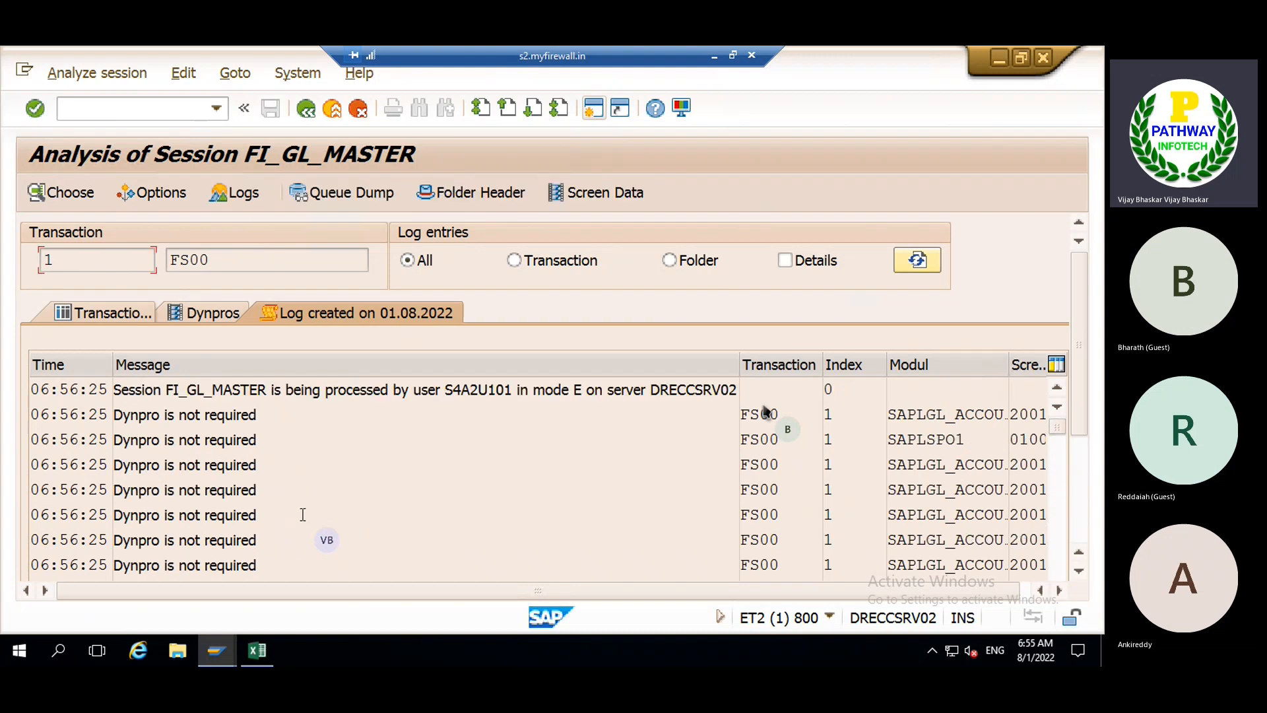
click(95, 312)
mouse_move(219, 652)
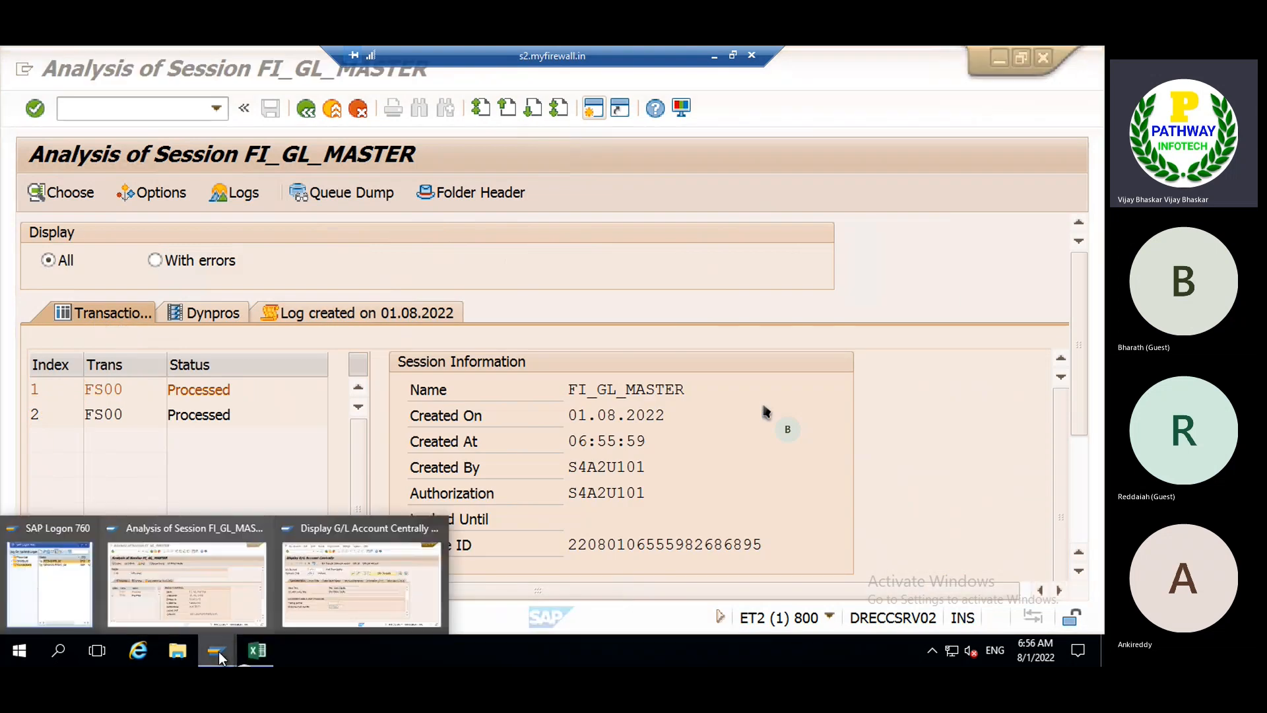
- Switch to the Excel source data and copy the first G/L account number from cell A3 of Sheet2
click(323, 587)
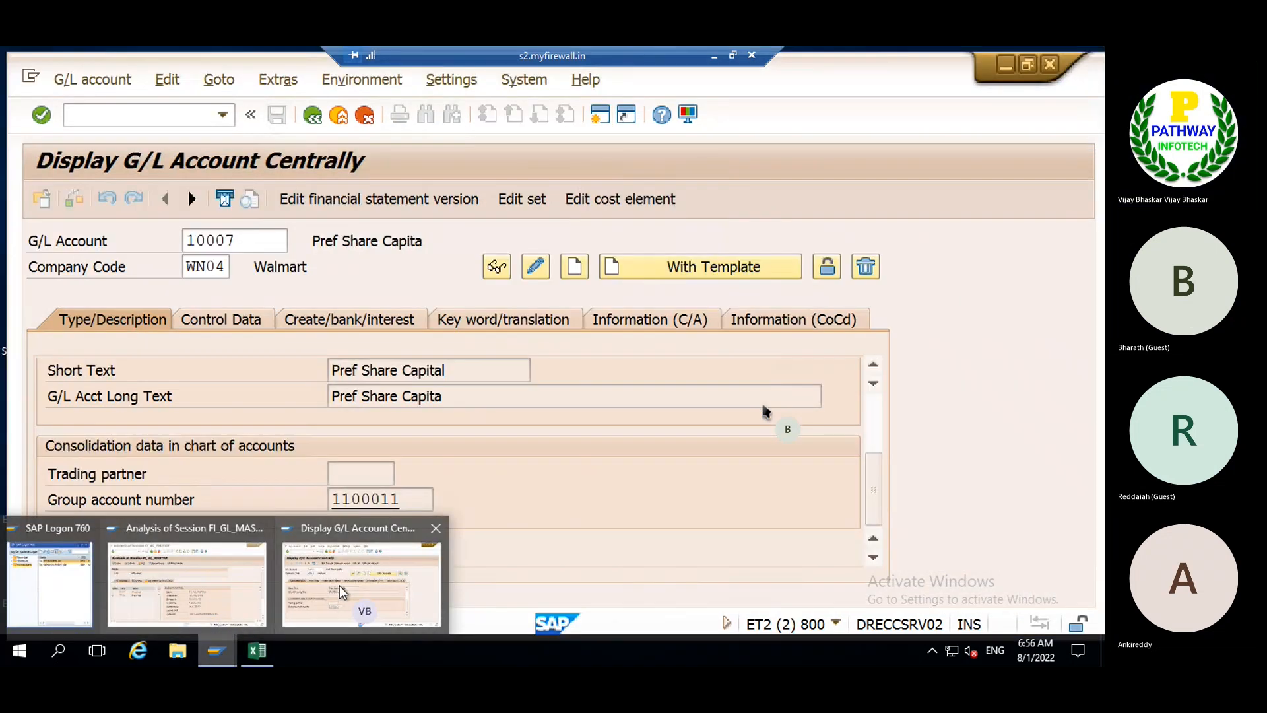
click(256, 651)
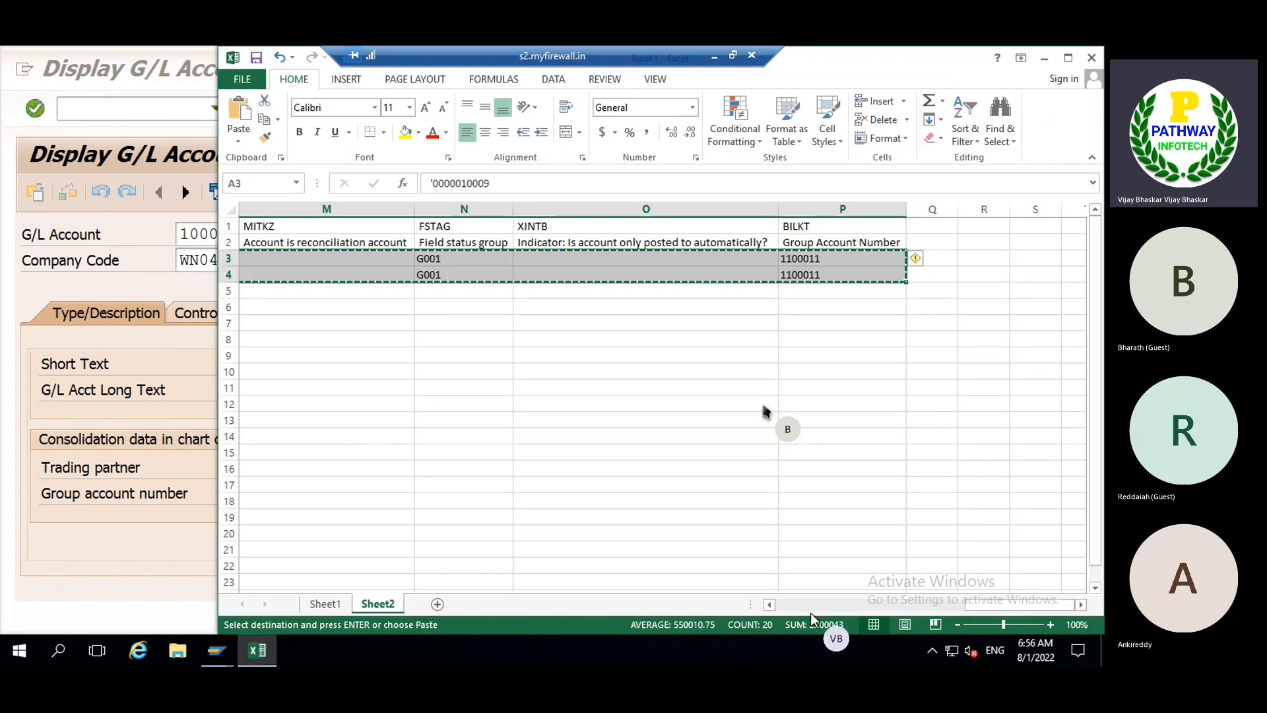
click(794, 603)
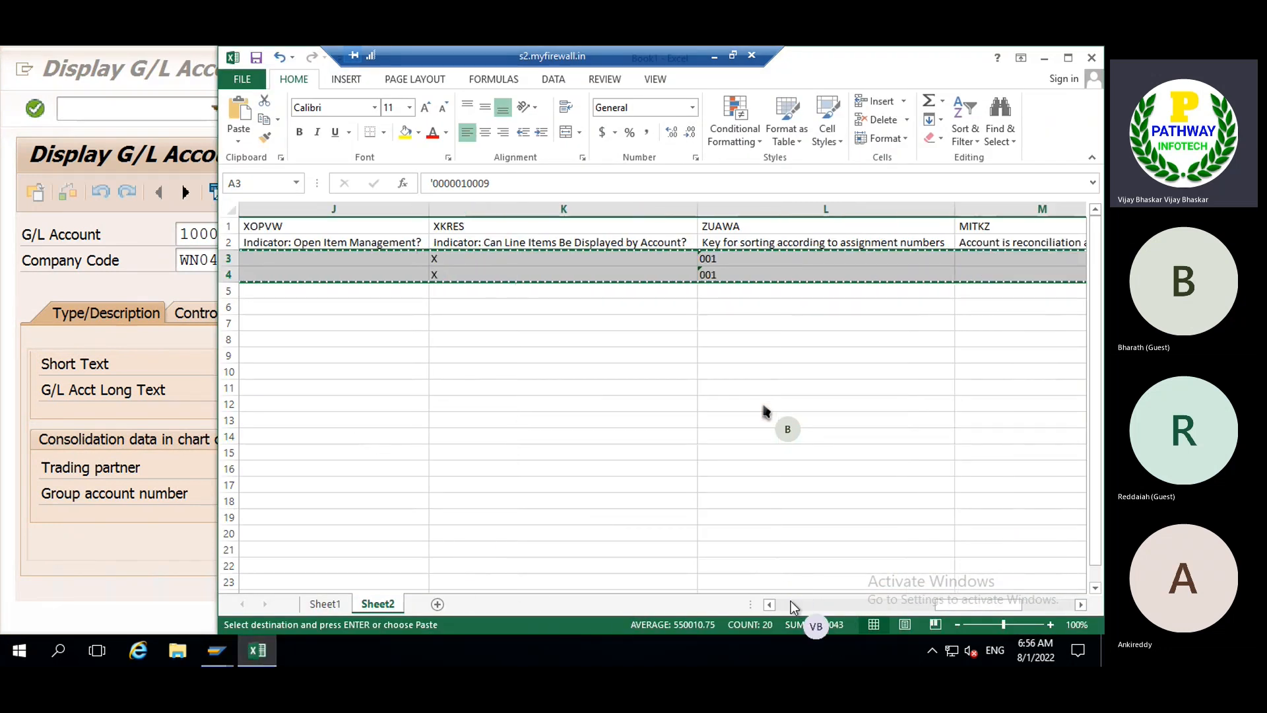
click(791, 601)
click(788, 604)
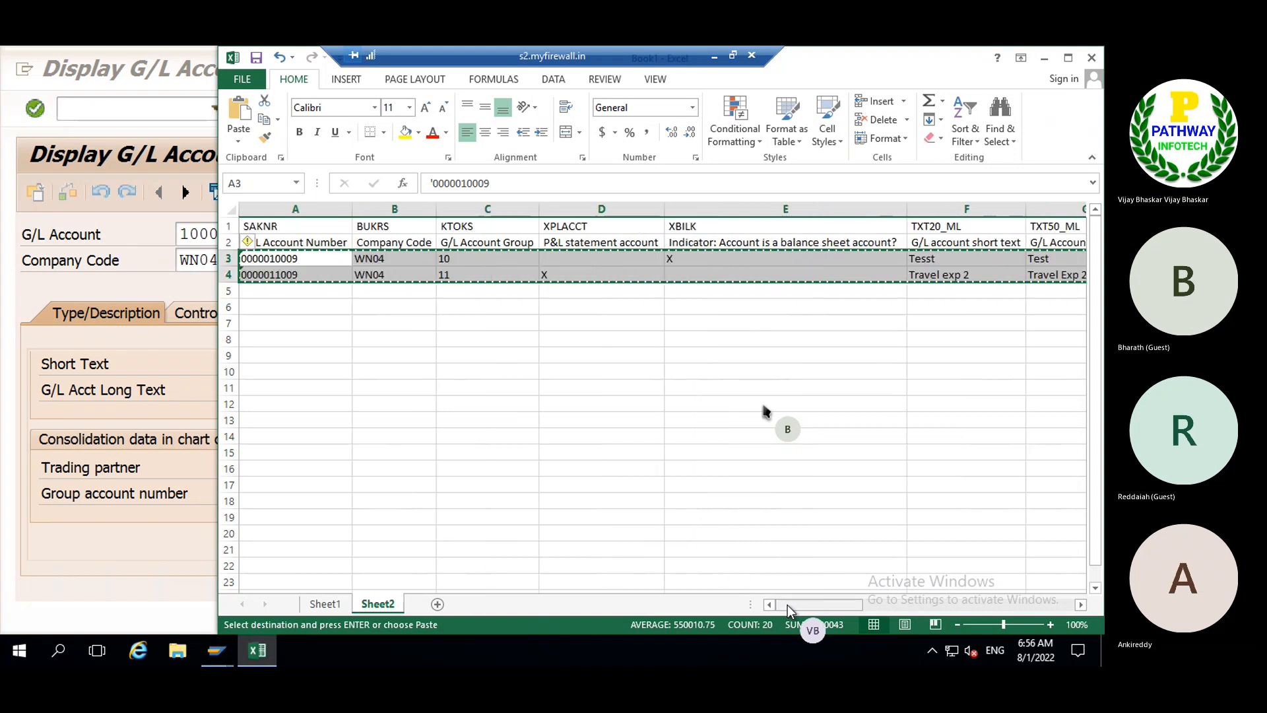
click(296, 387)
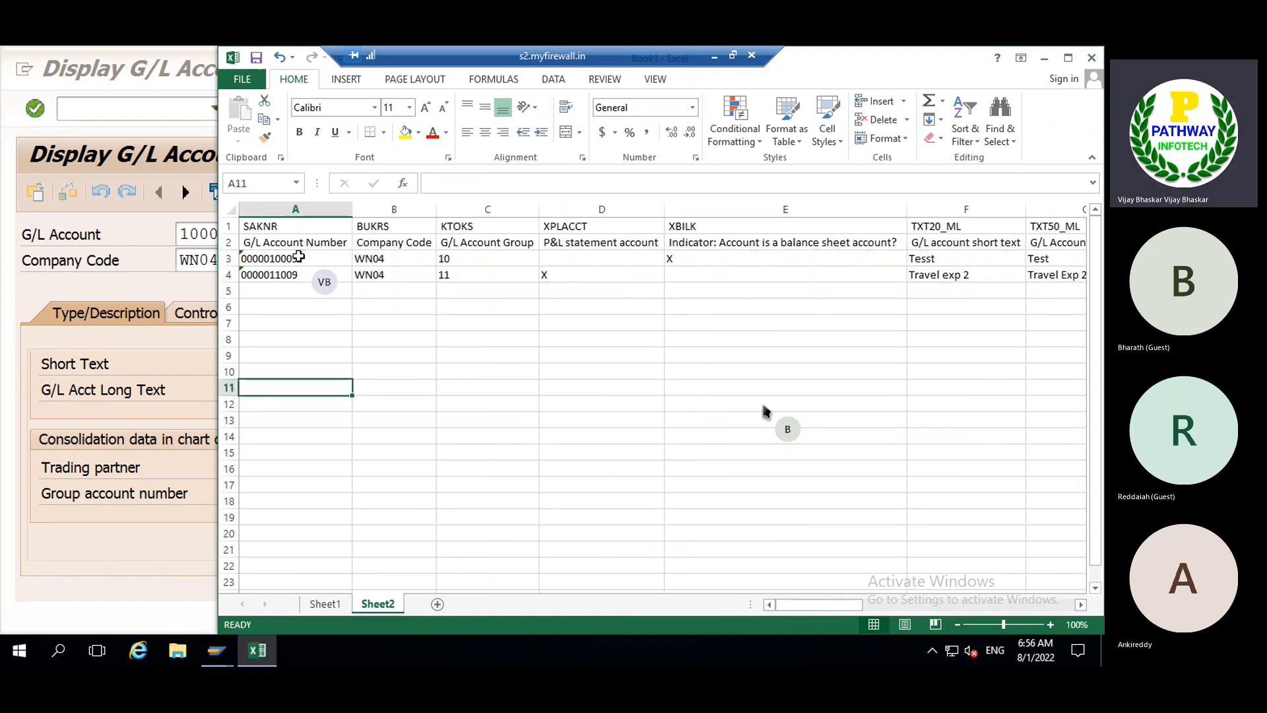
click(318, 261)
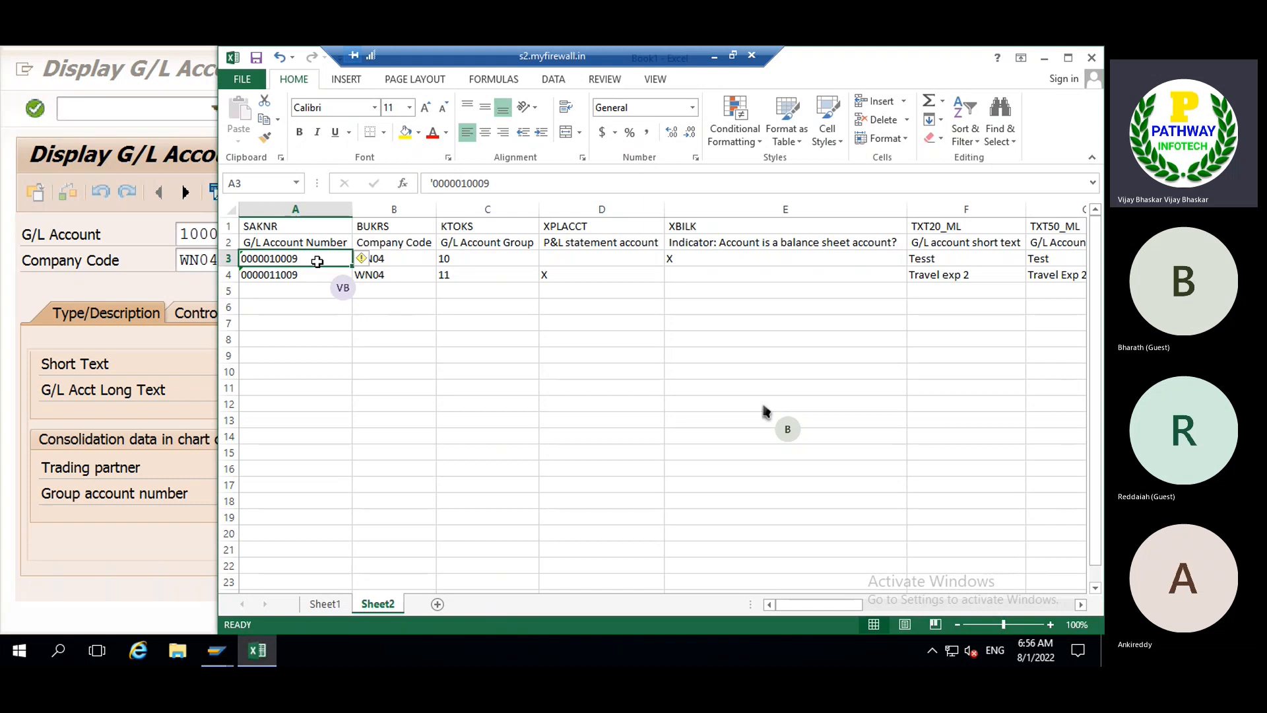
key(ctrl+c)
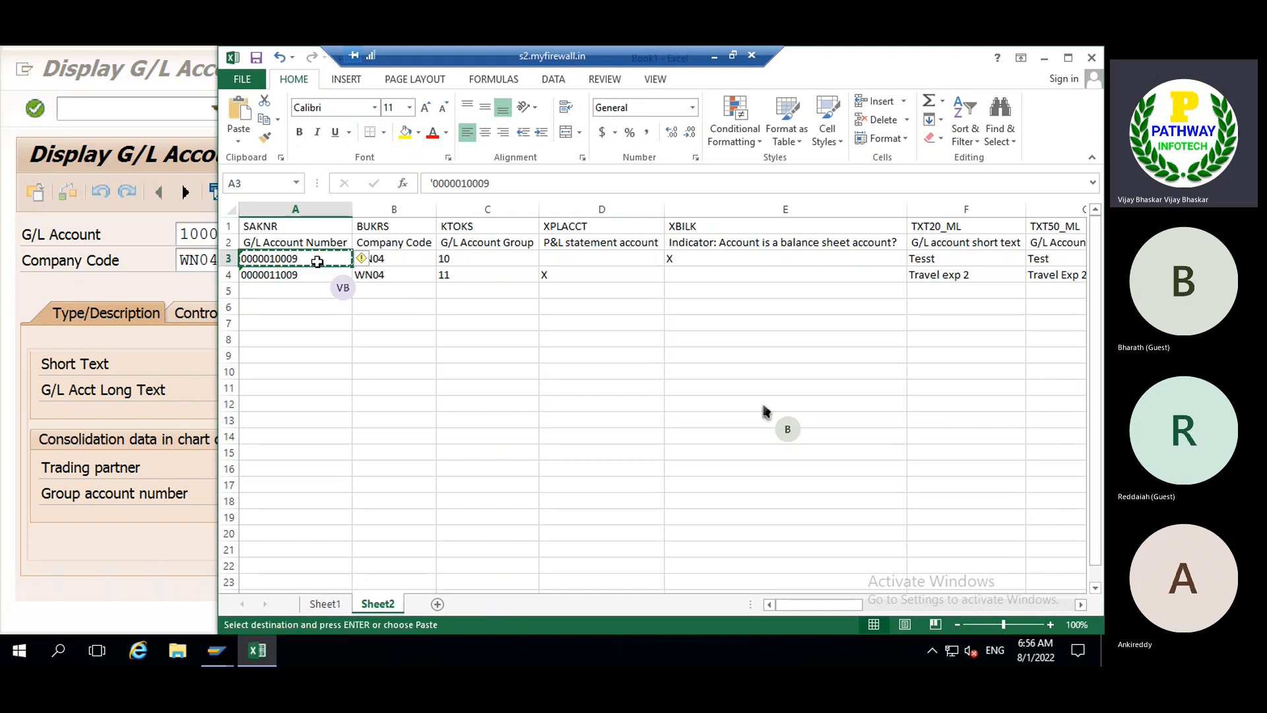
- Replace the G/L account in Display G/L Account Centrally with the number copied from A3 and display it for company code WN04
click(171, 239)
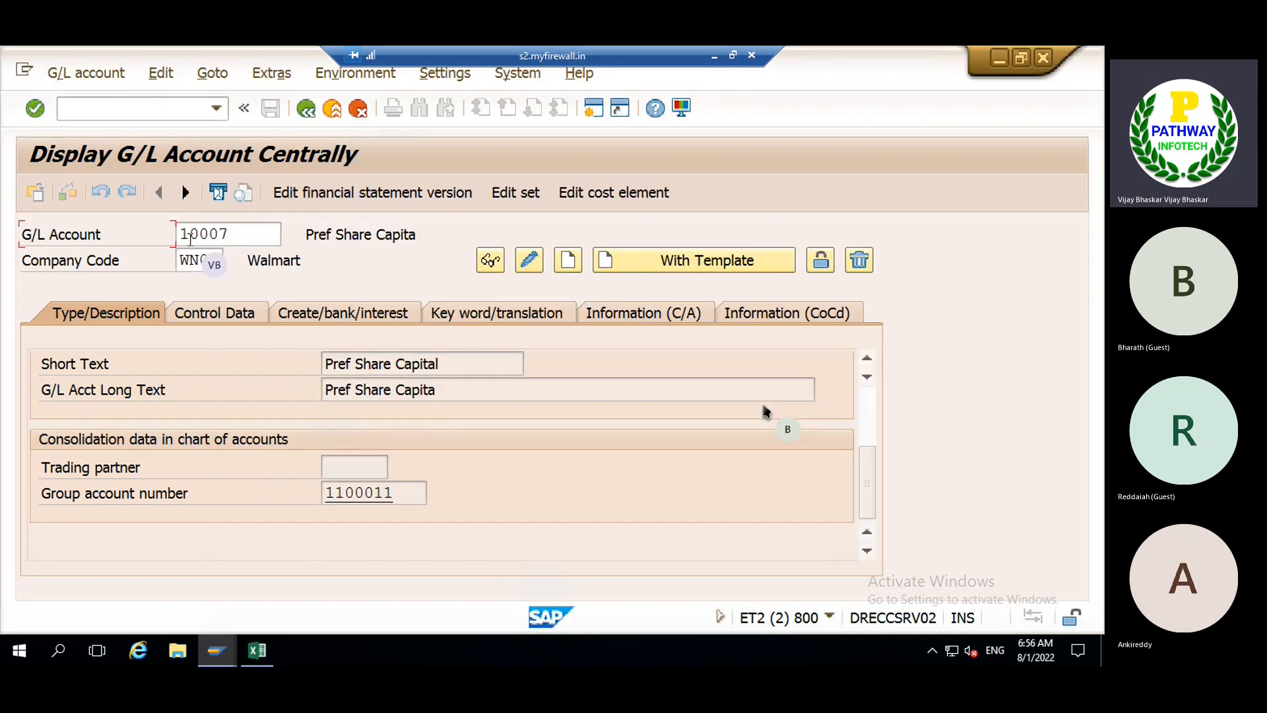
click(244, 232)
key(BackSpace)
key(BackSpace)
key(BackSpace)
key(BackSpace)
key(BackSpace)
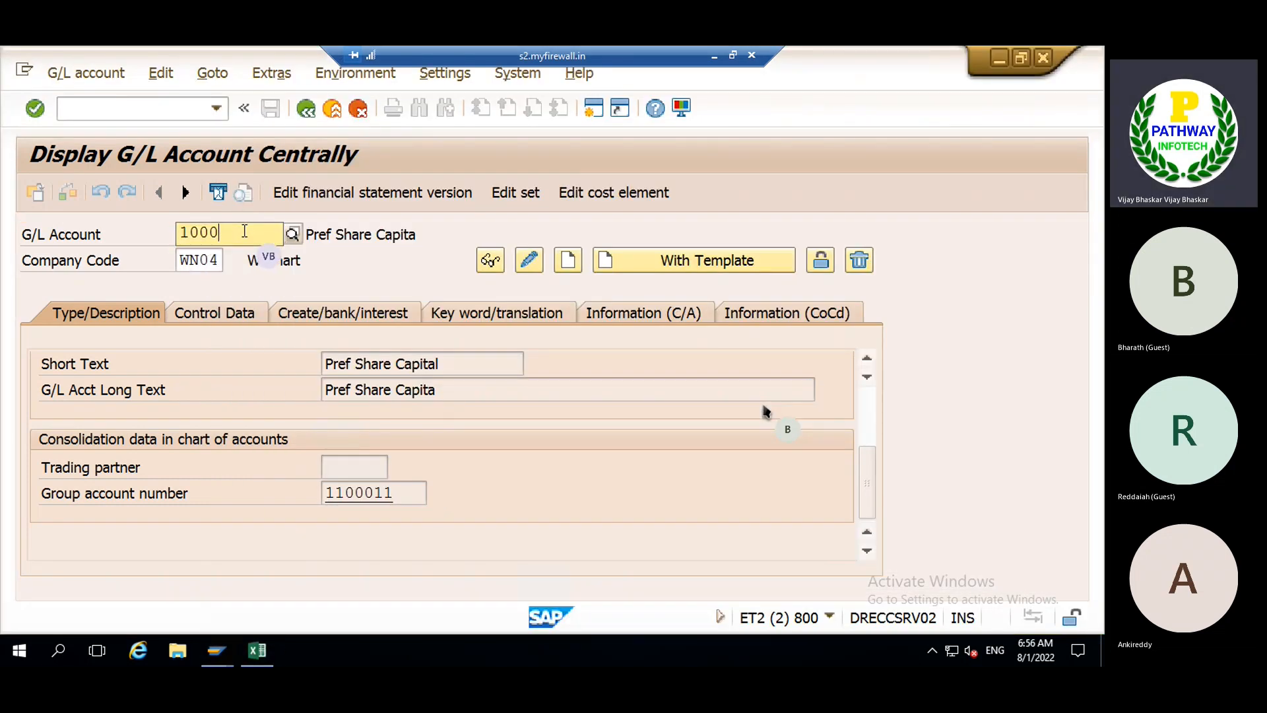
key(ctrl+v)
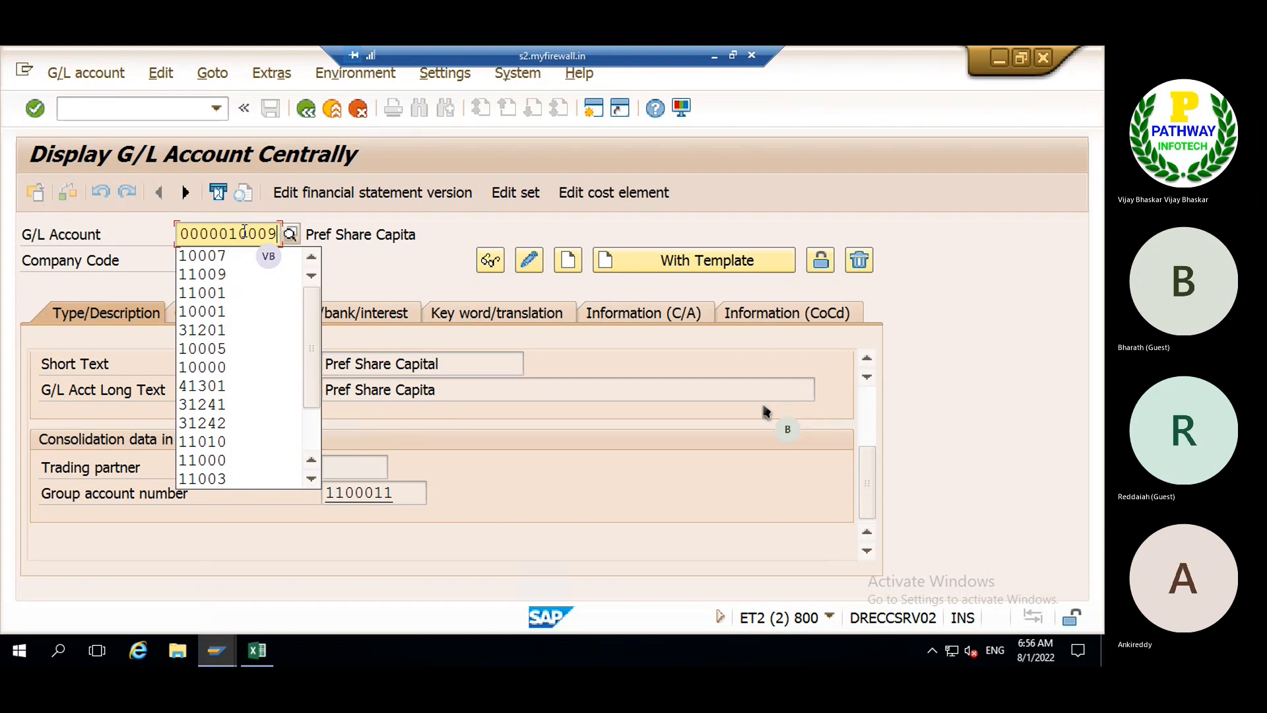
key(Return)
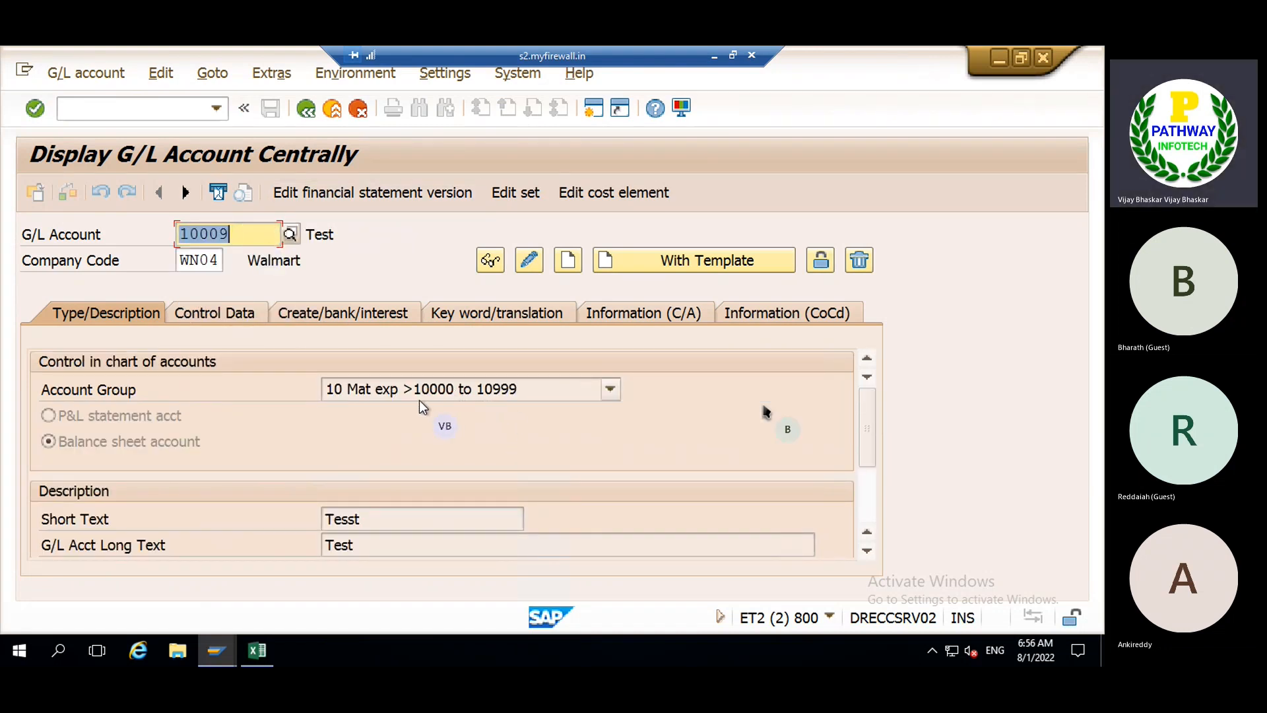
- Review the first uploaded account's description, control data and field status group, and return to its type and description
drag(864, 418, 872, 496)
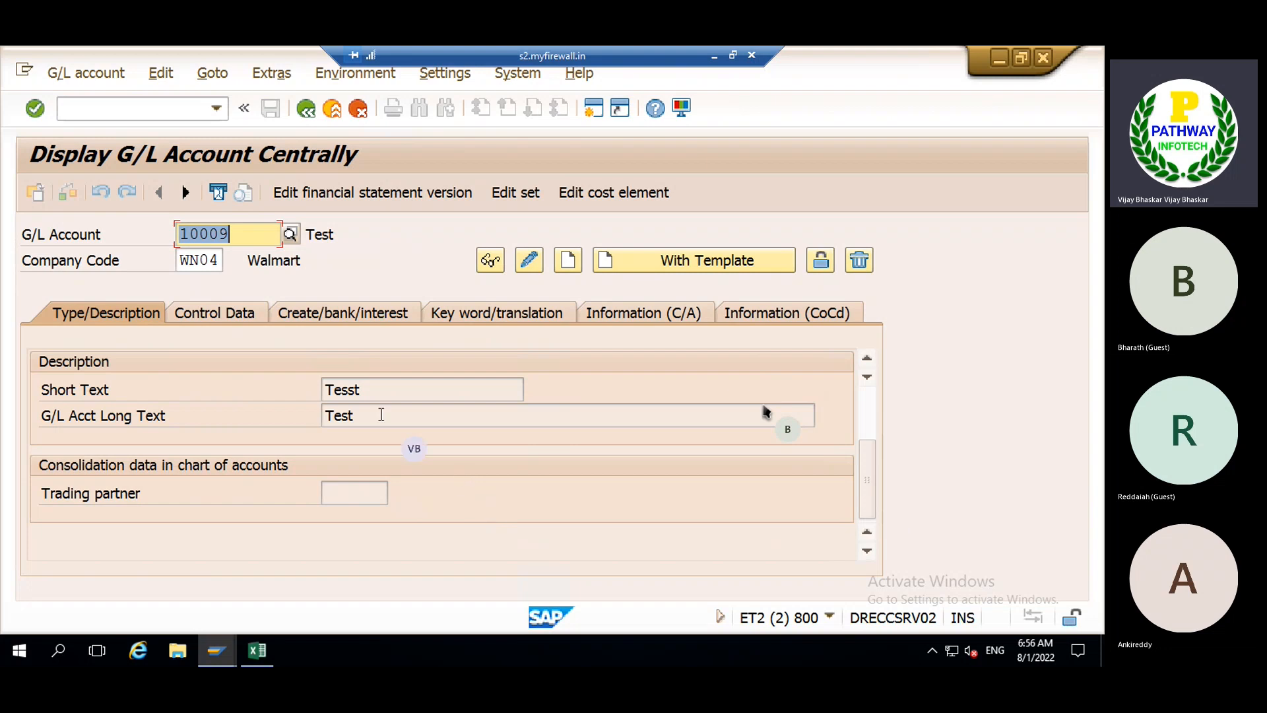
click(218, 314)
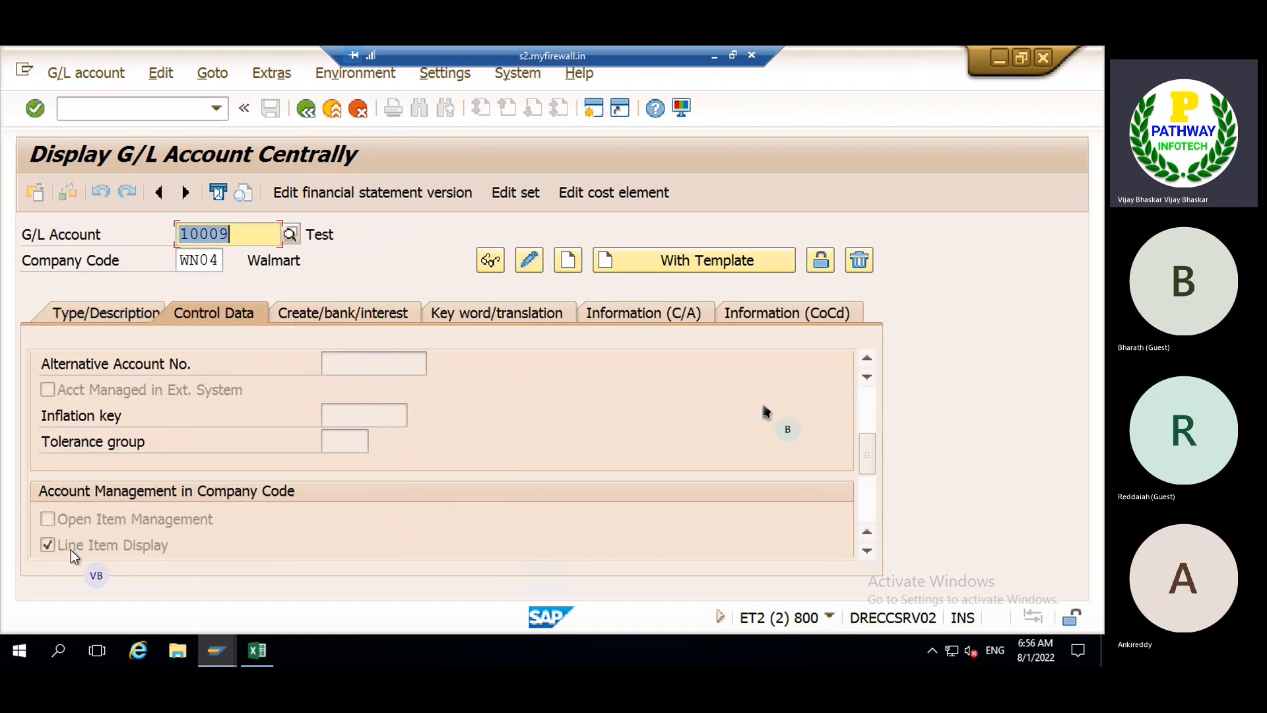
click(865, 394)
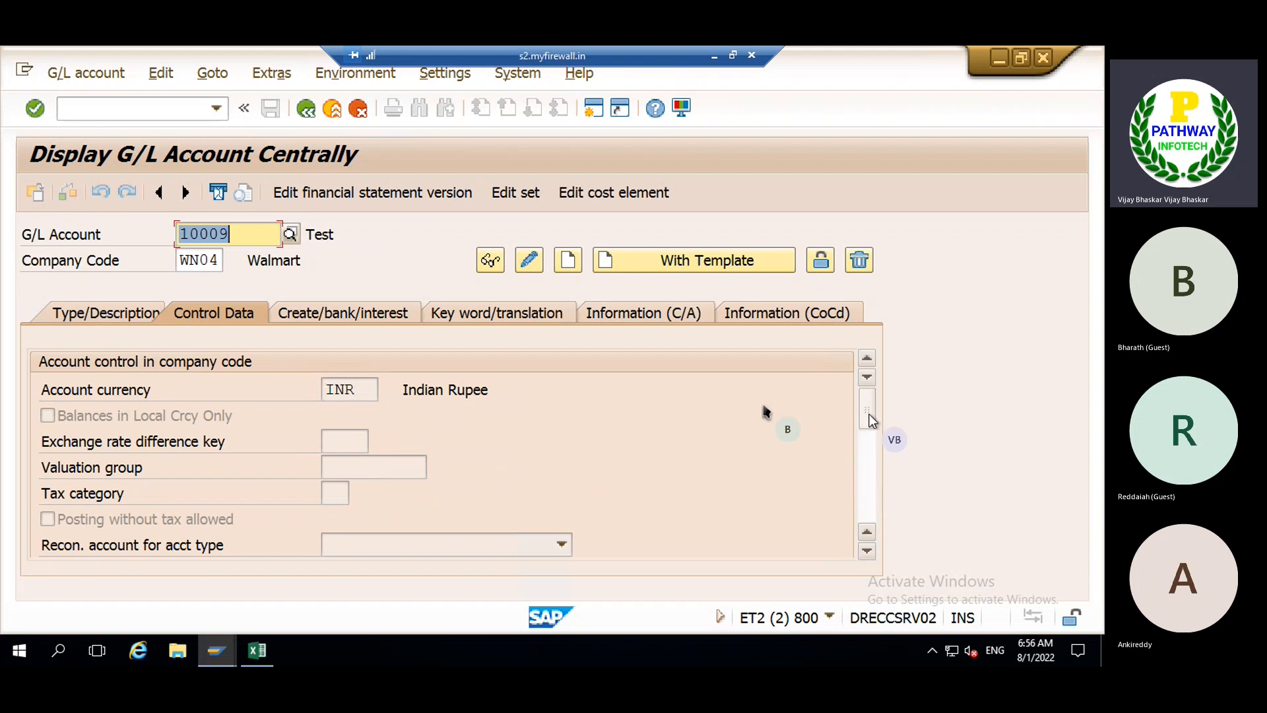
drag(869, 414, 873, 509)
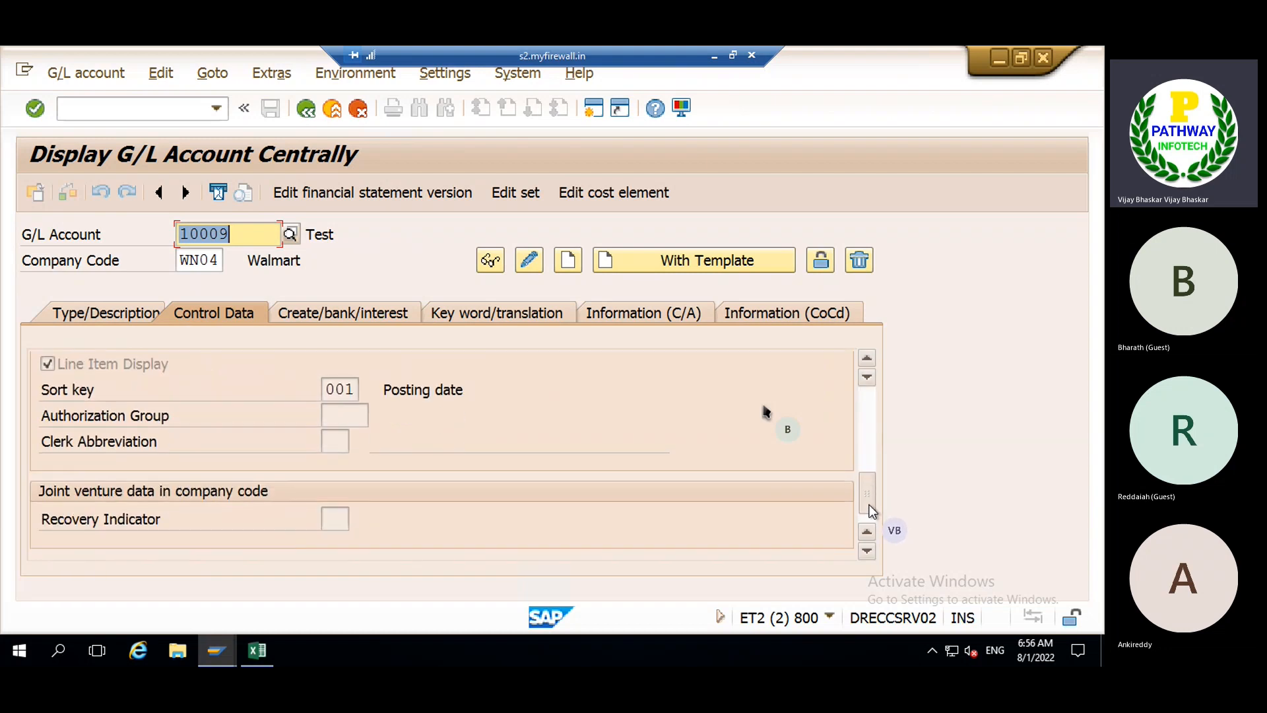
click(318, 314)
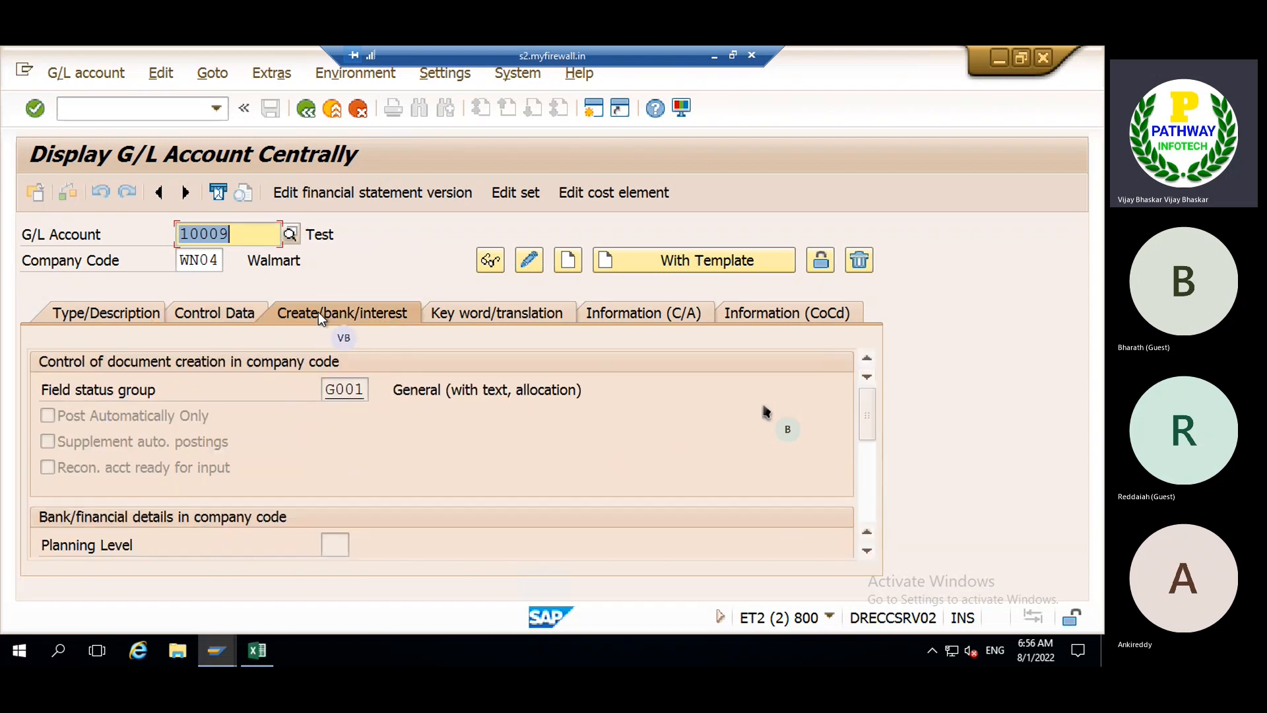
click(98, 312)
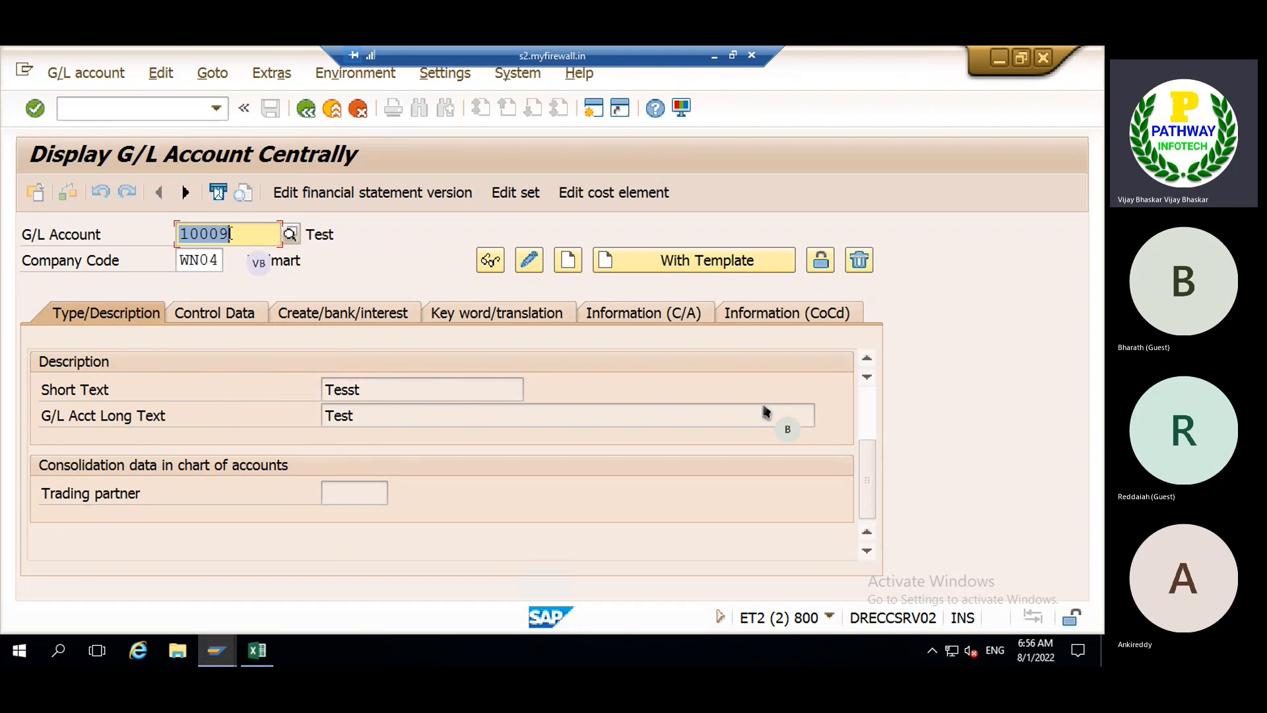
- Switch to the Excel workbook and copy the second G/L account number from cell A4
click(254, 652)
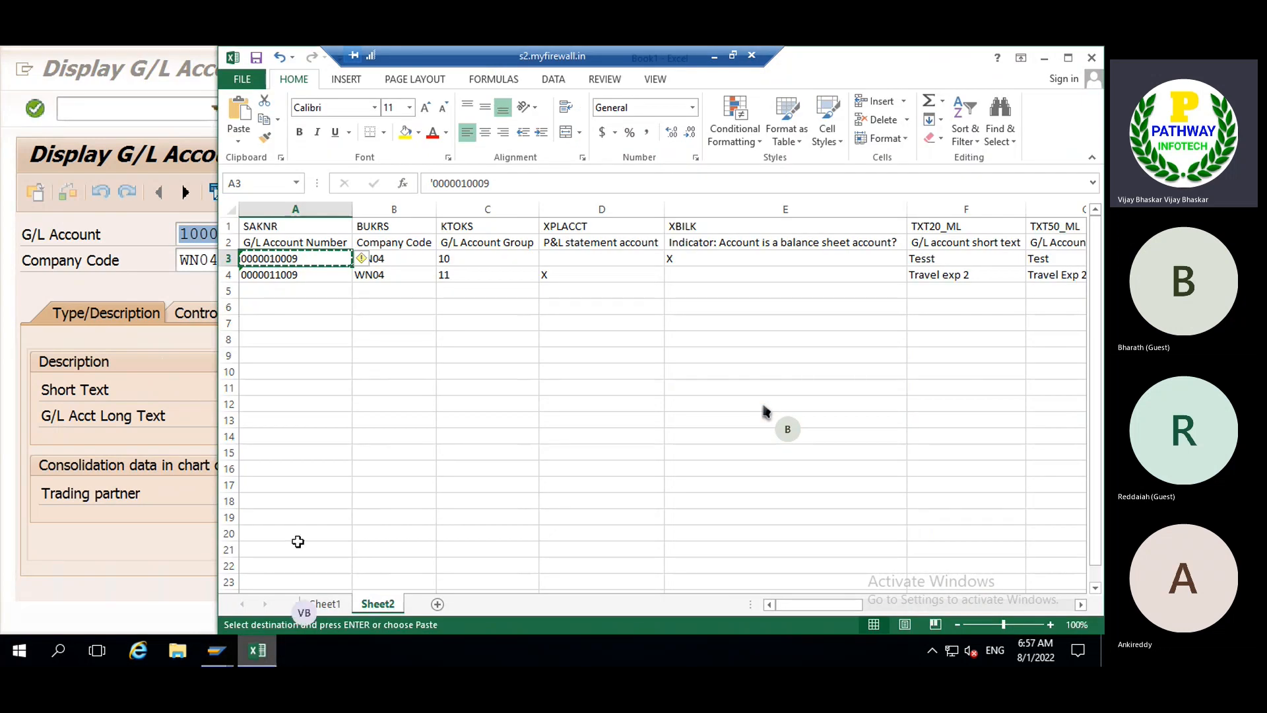
click(299, 276)
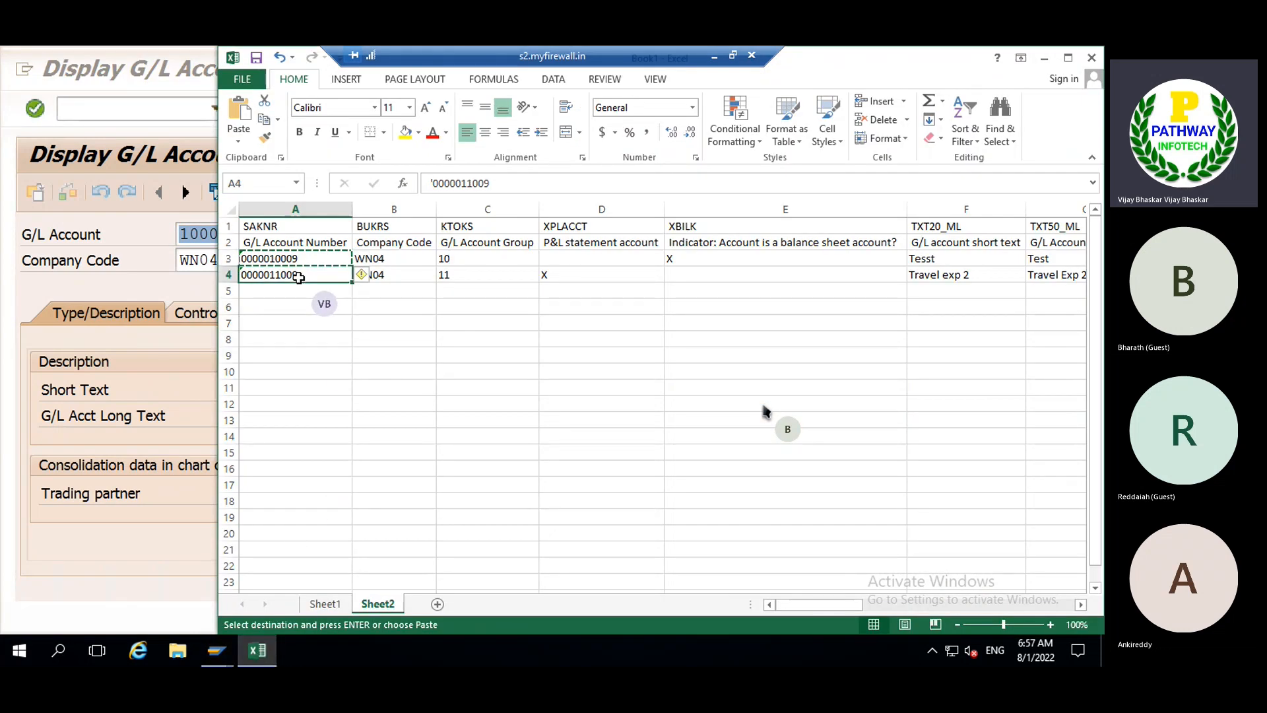
key(ctrl+c)
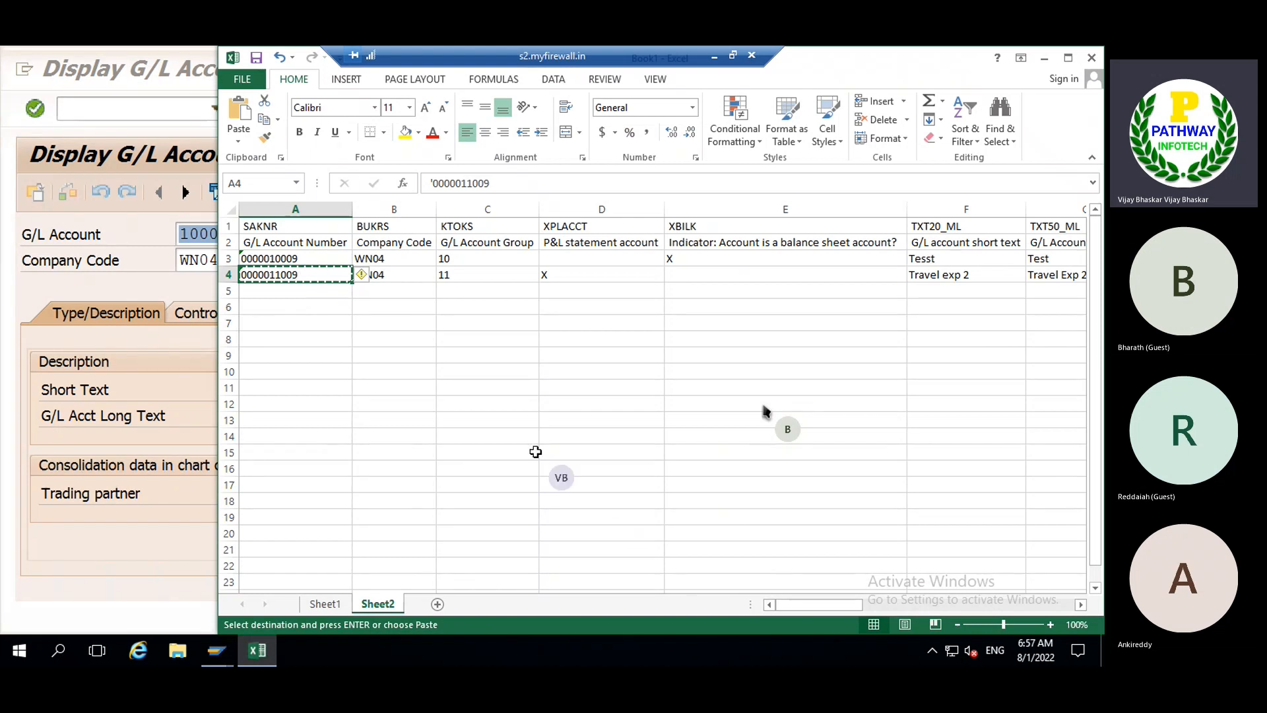
- Replace the displayed G/L account in SAP with the number copied from A4 and load its master data
click(147, 279)
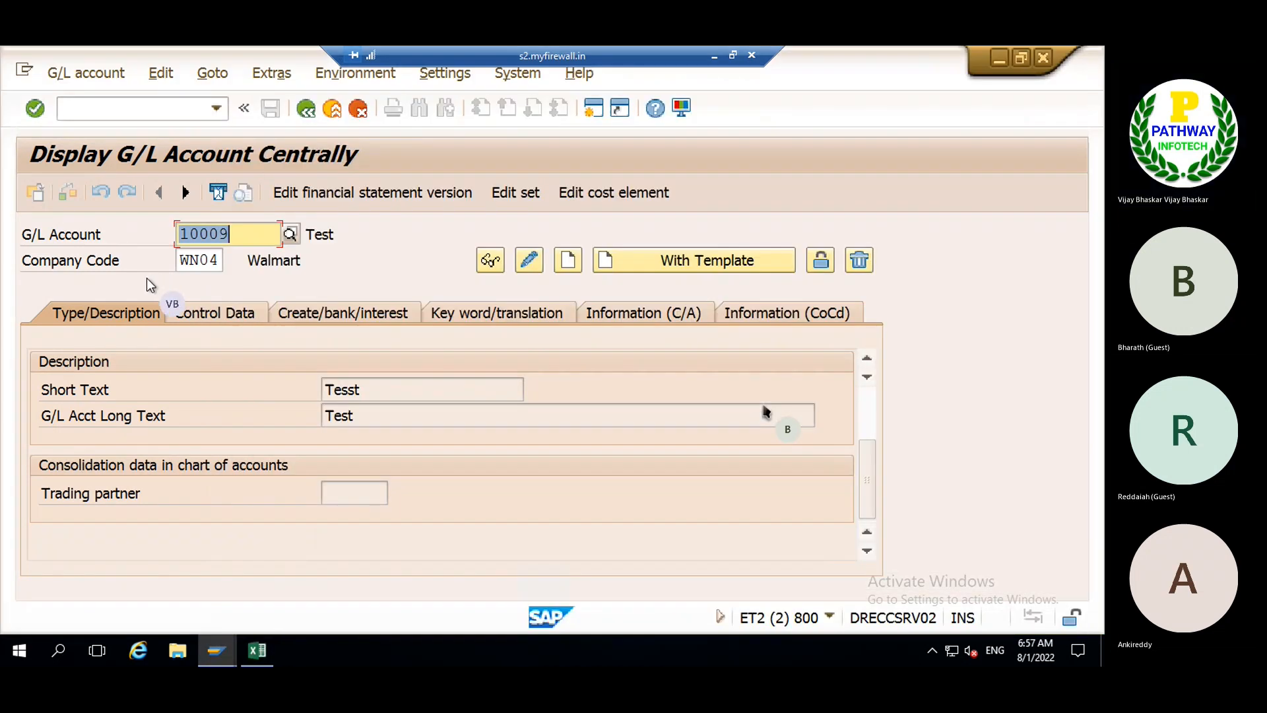
click(242, 227)
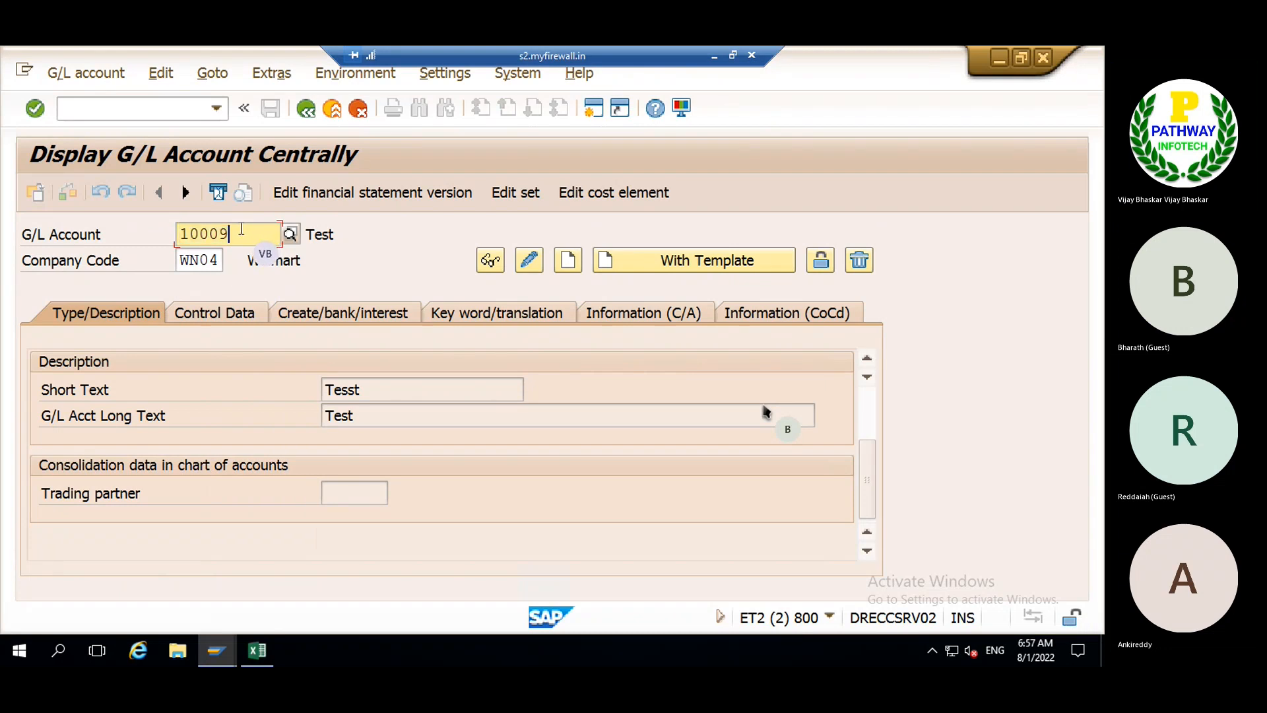
key(BackSpace)
key(BackSpace)
key(BackSpace)
key(BackSpace)
key(BackSpace)
key(ctrl+v)
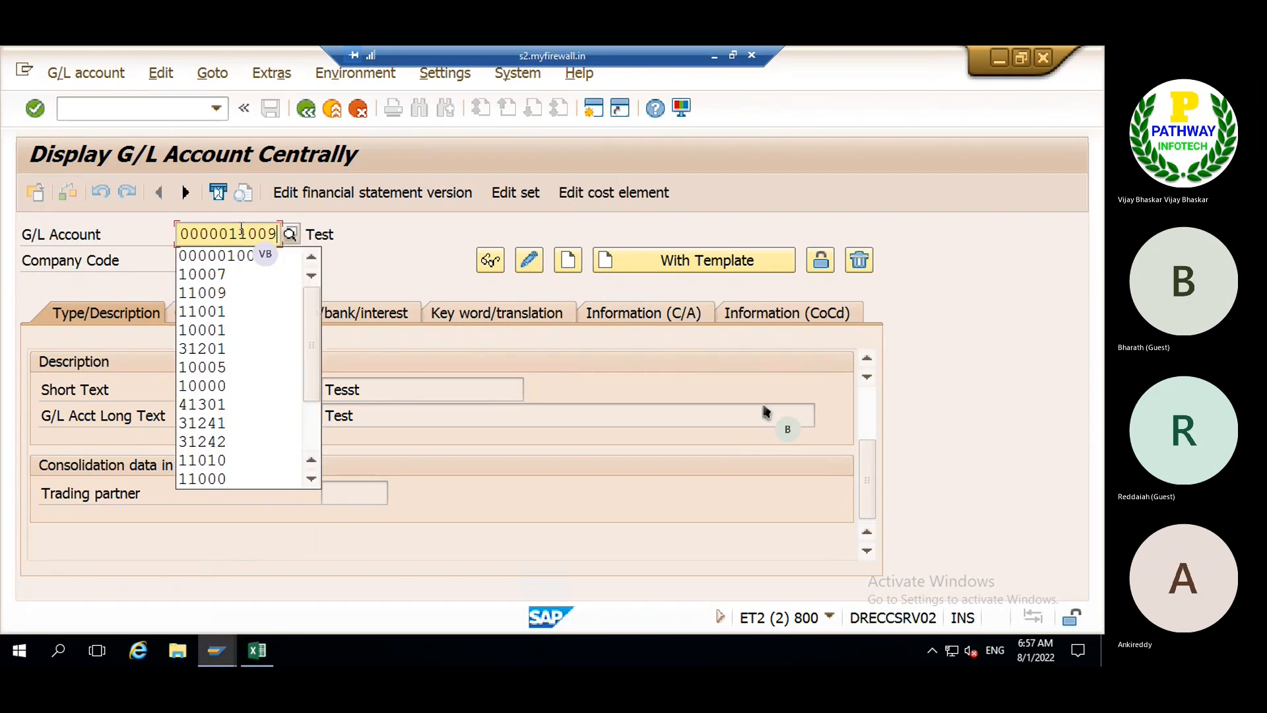
key(Return)
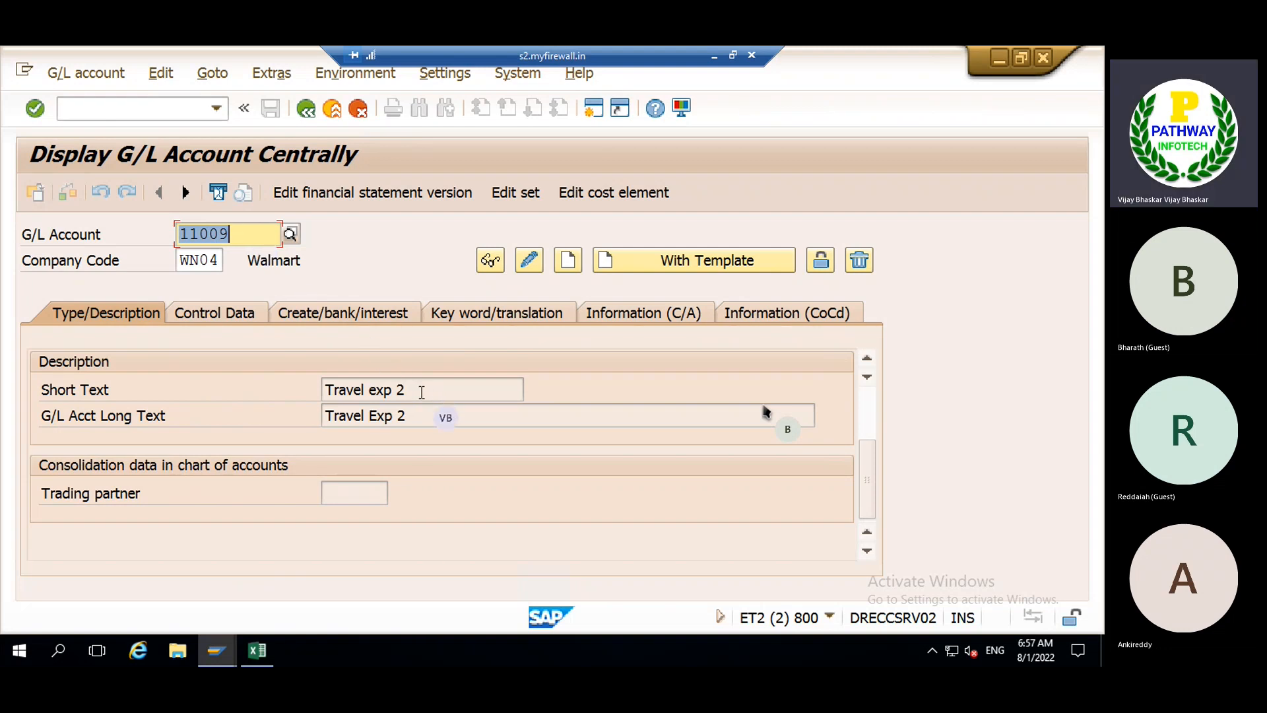
- Compare the second account's short text in SAP with the G/L account short text in cell F4 of the workbook
drag(421, 392, 326, 390)
click(326, 391)
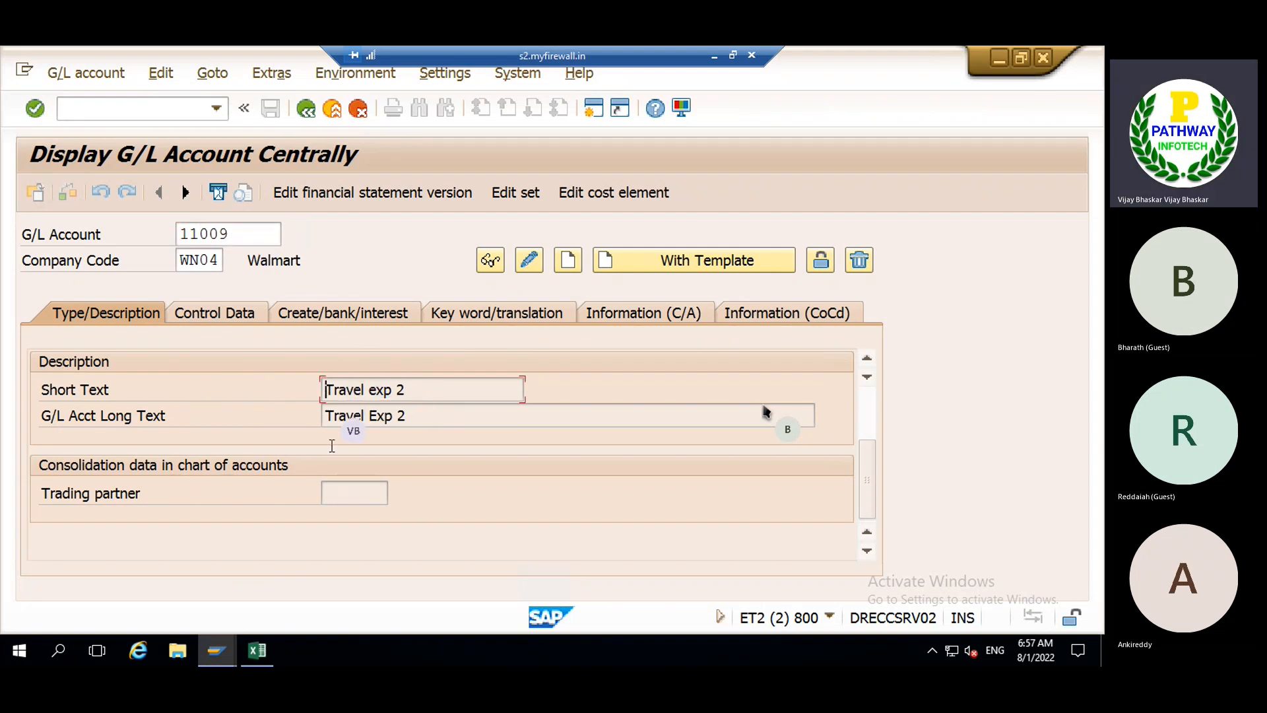
click(257, 650)
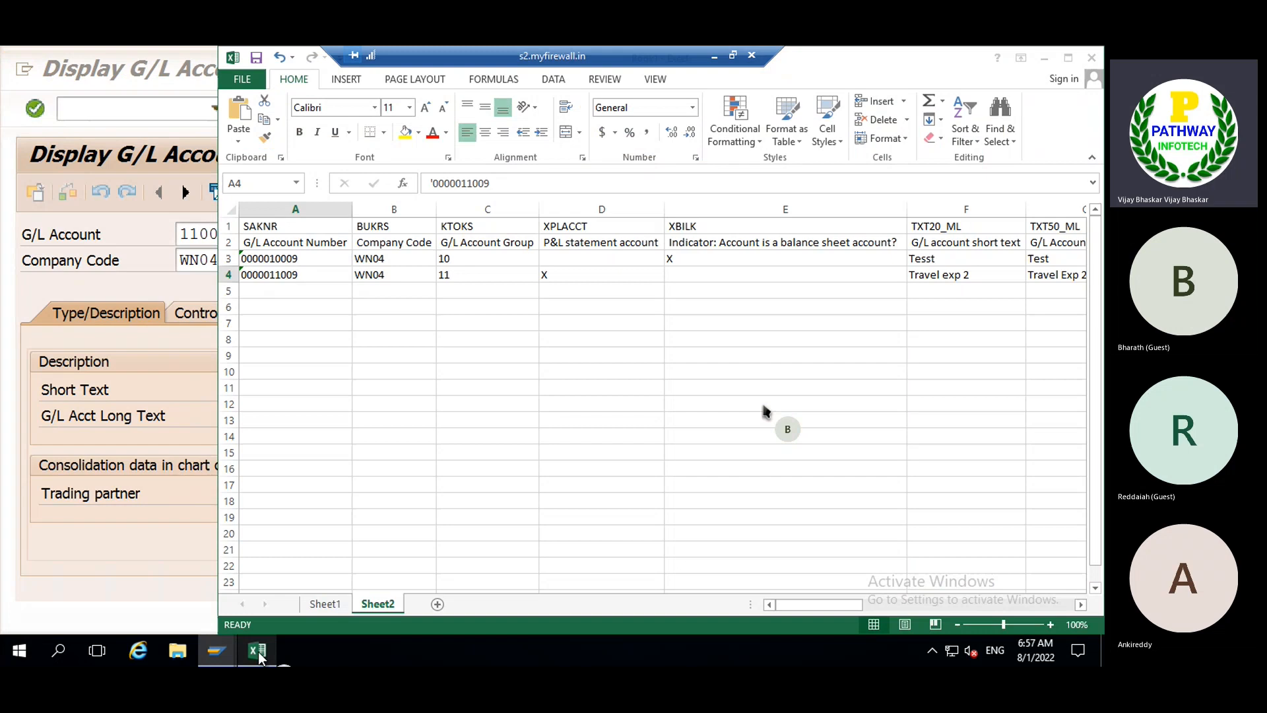
click(952, 272)
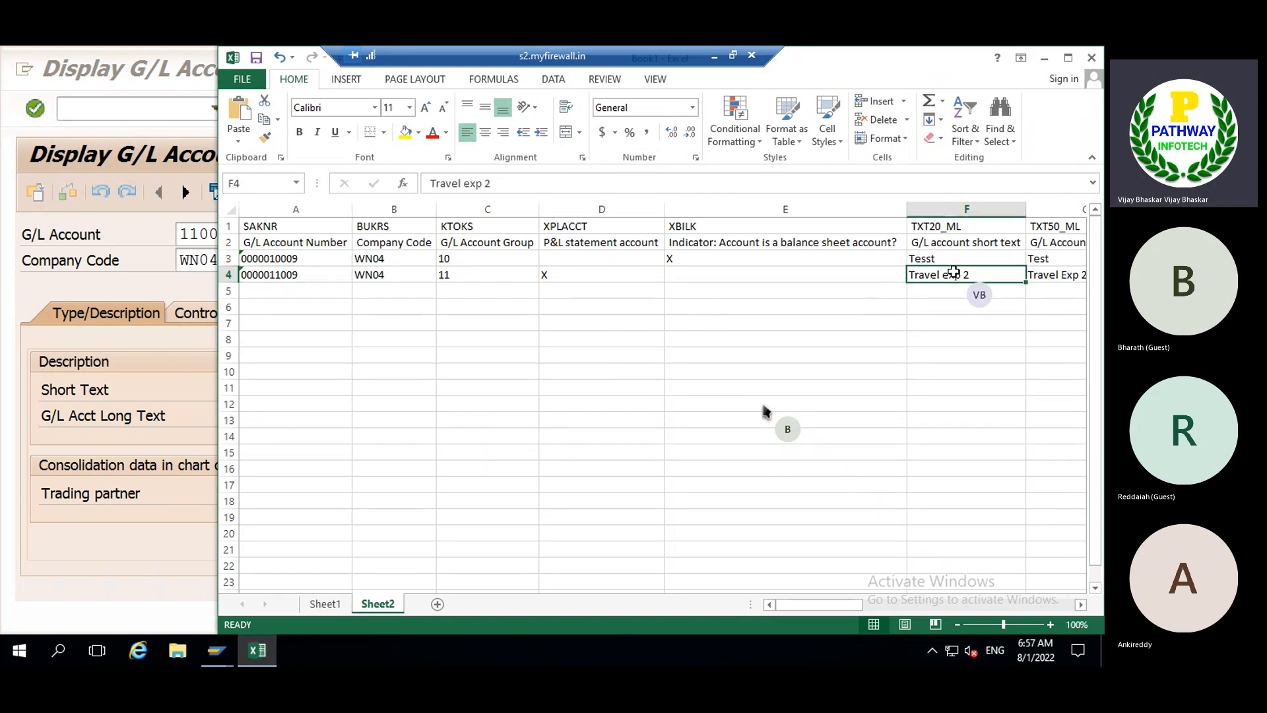
click(115, 491)
- Review the second account's control data, document creation settings, keywords and description, and switch back to the Excel source data
click(206, 317)
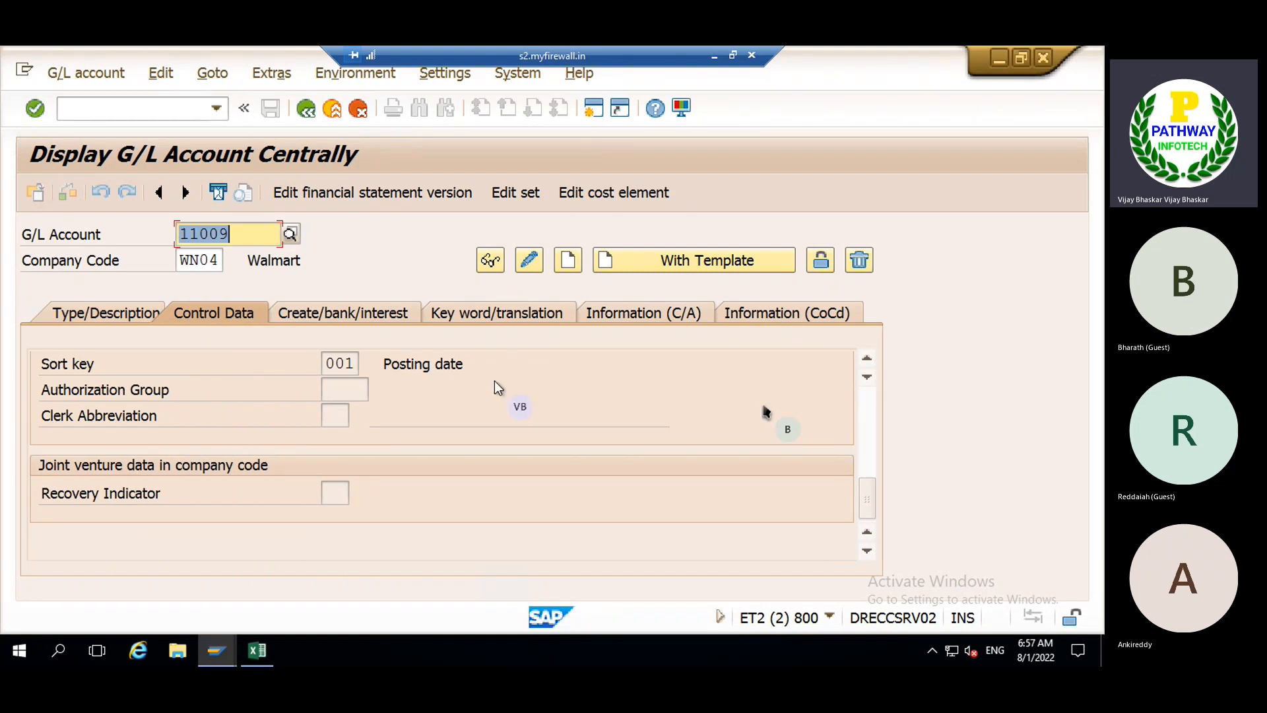
click(861, 405)
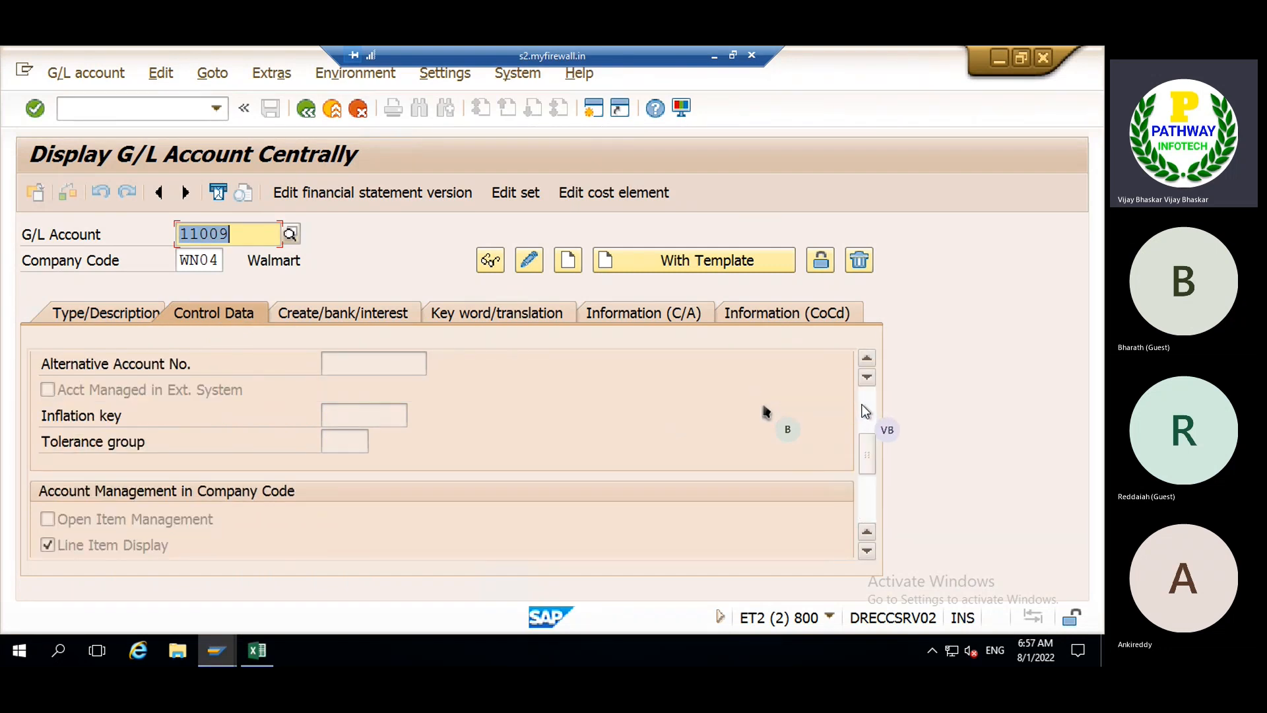
click(865, 409)
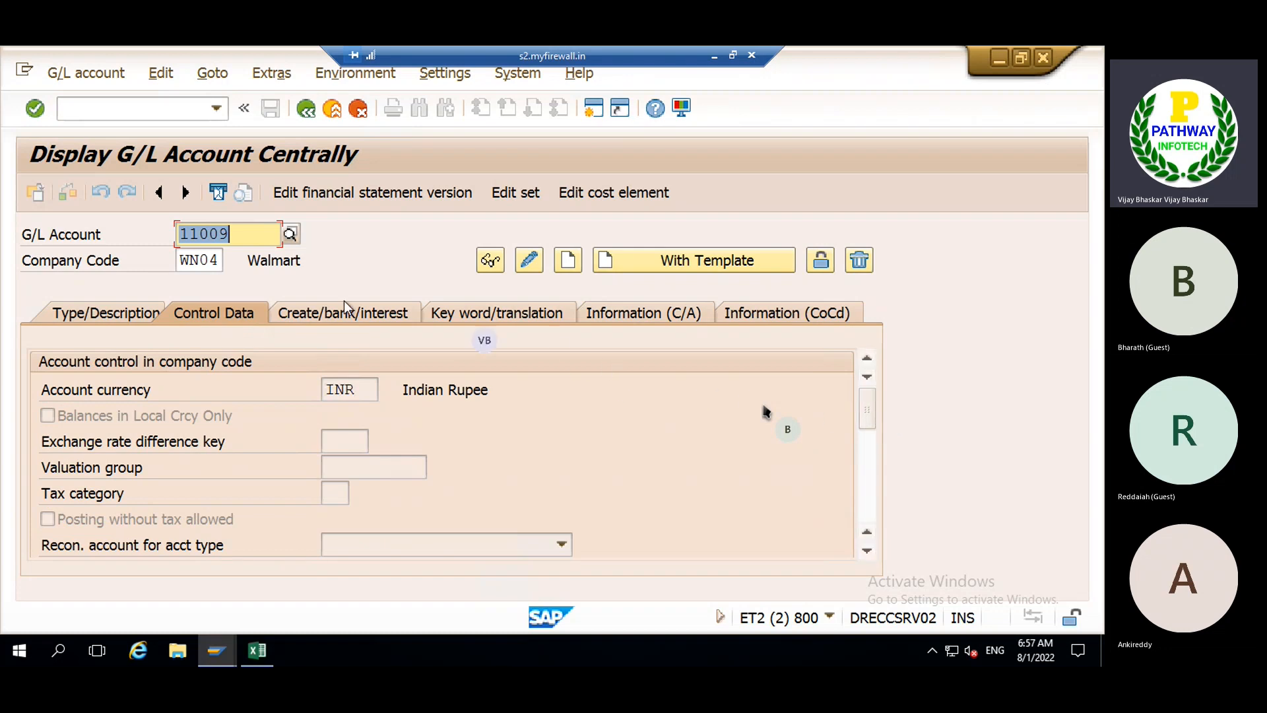
click(325, 310)
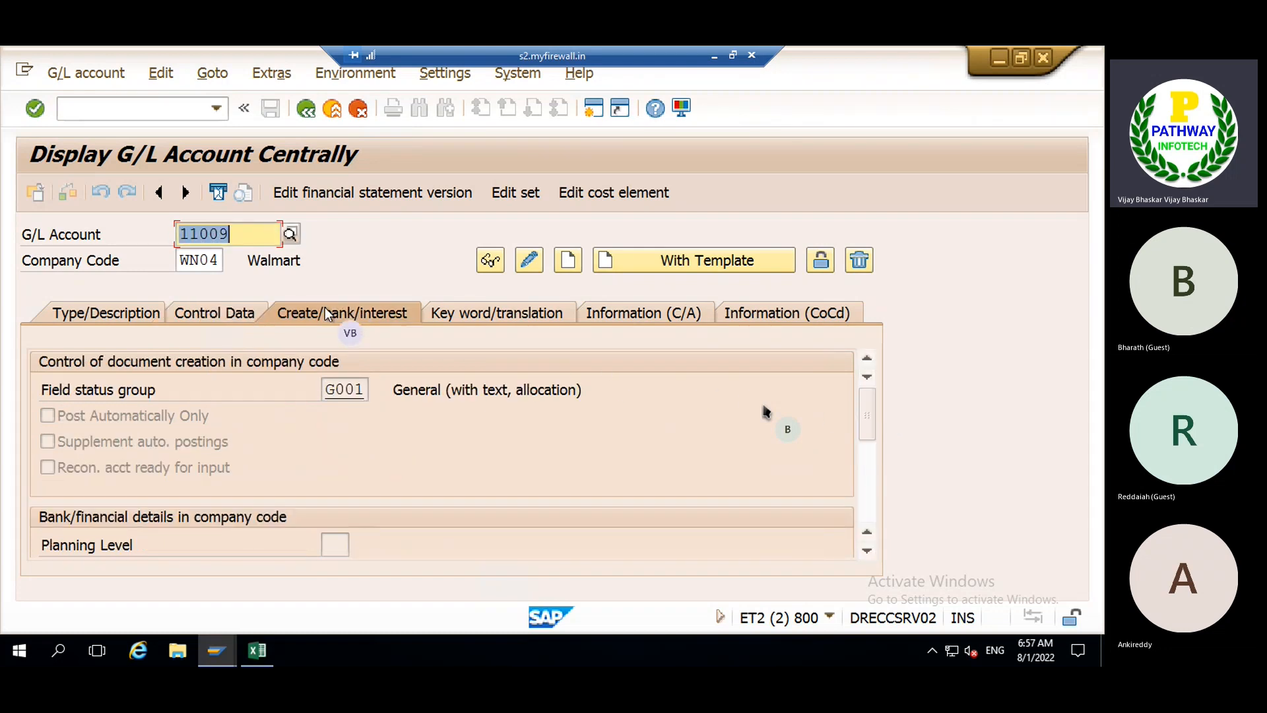
click(513, 312)
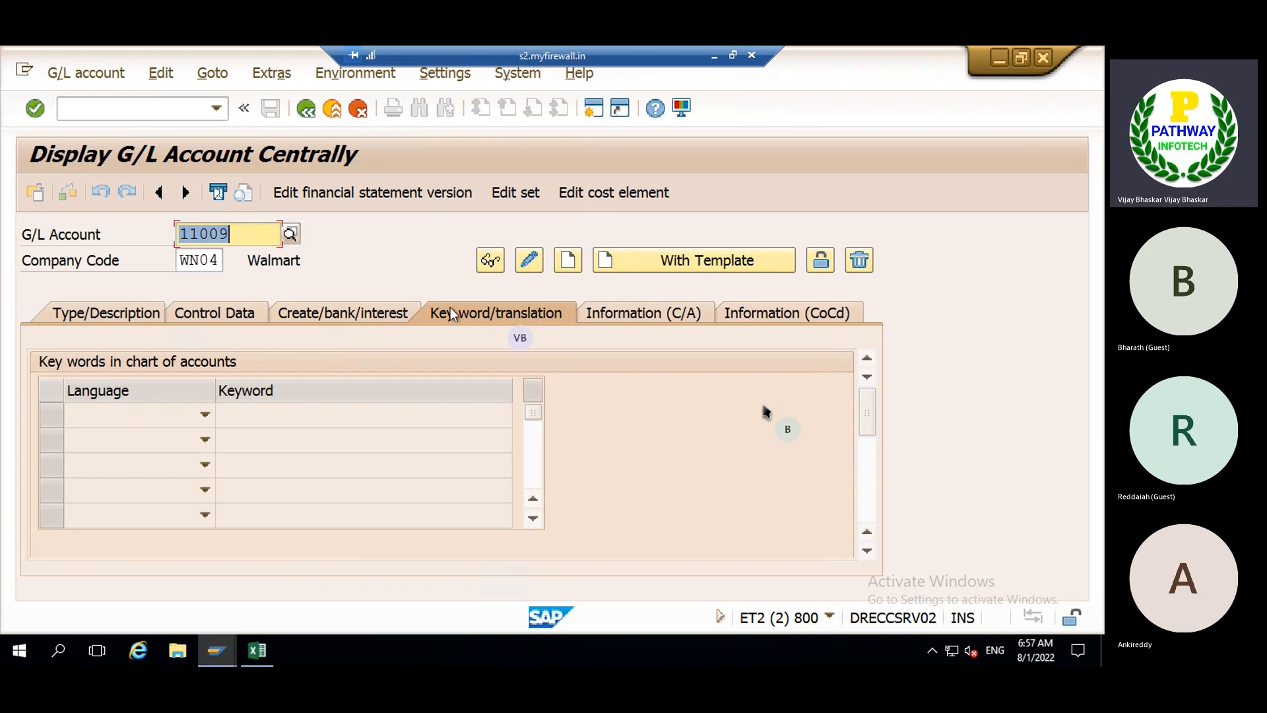
click(331, 312)
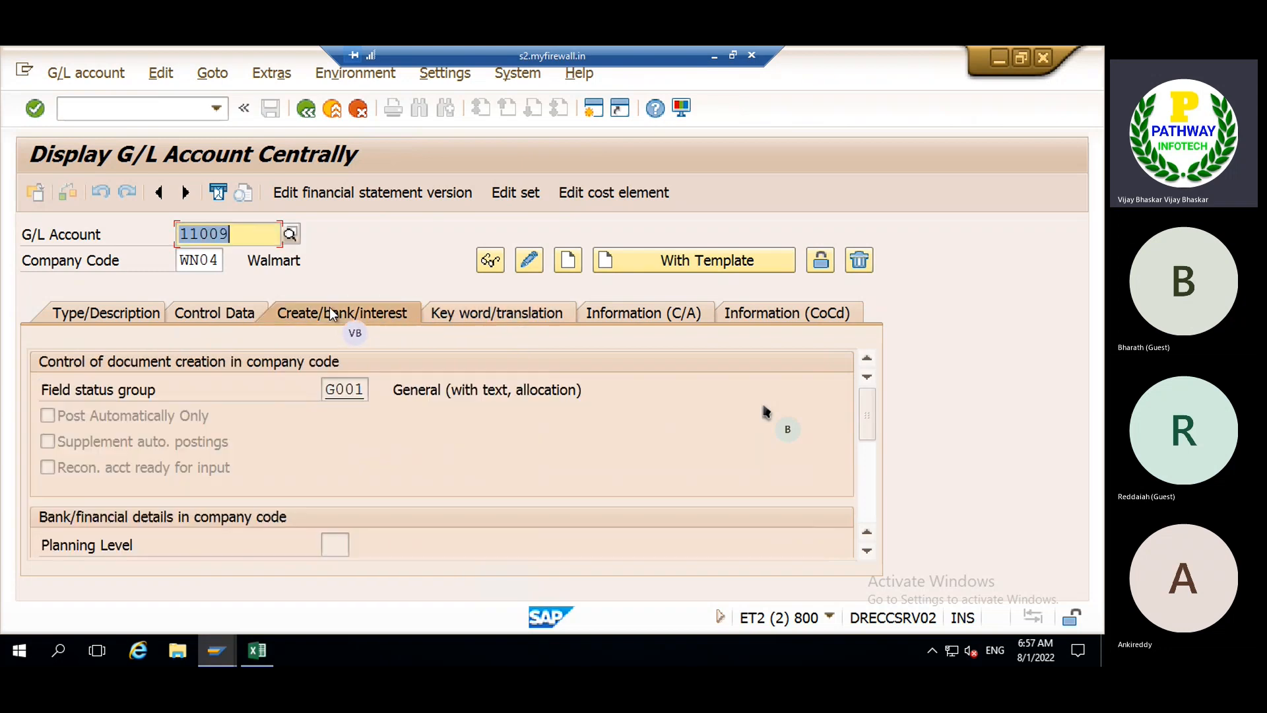
click(229, 314)
click(108, 310)
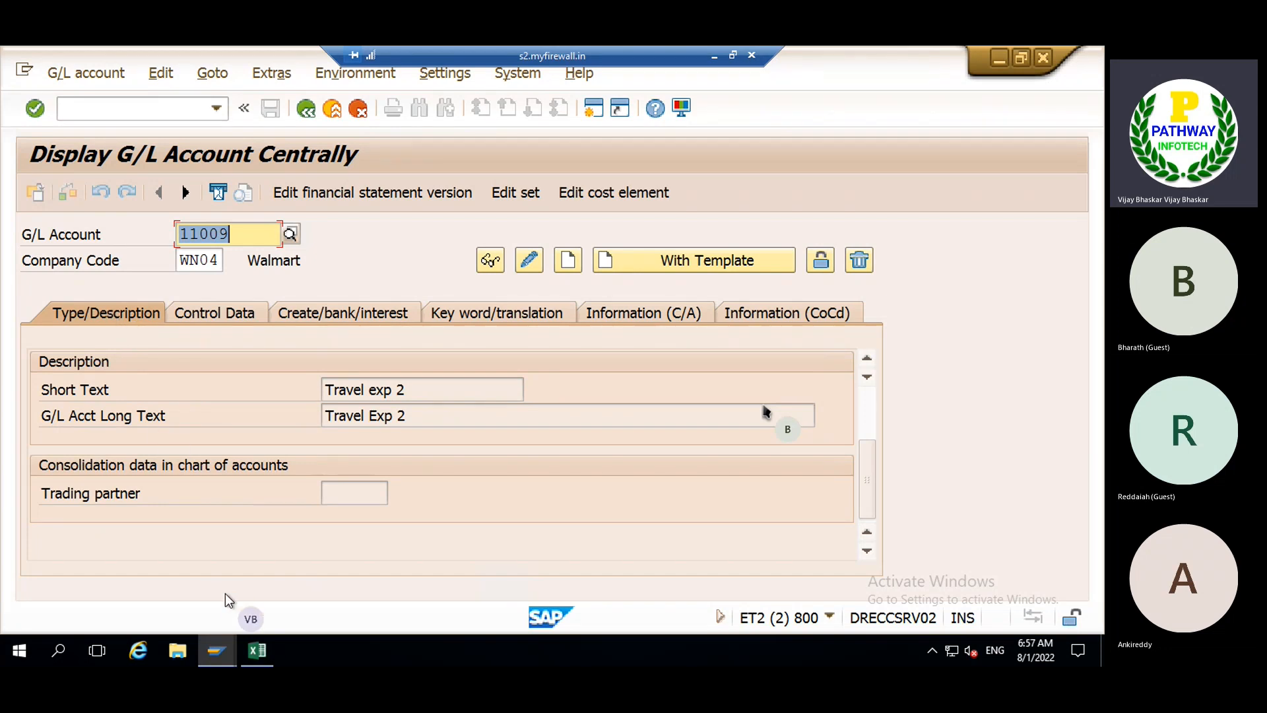
click(257, 651)
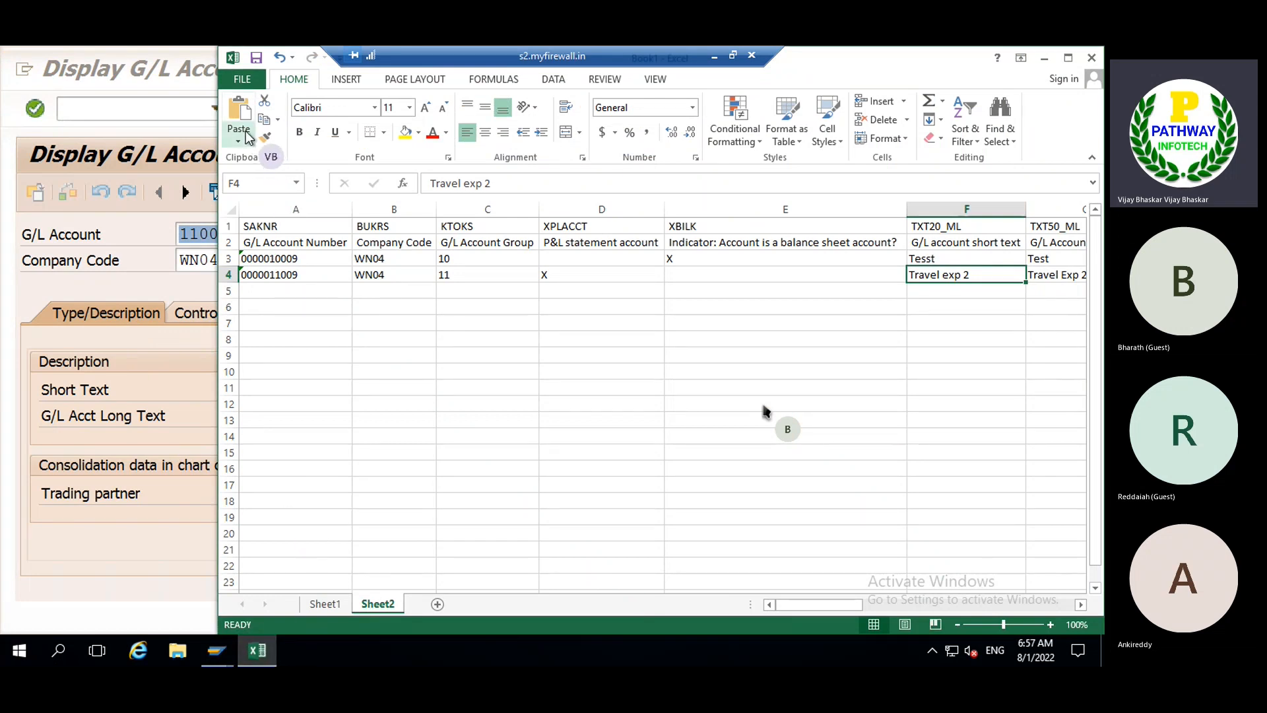
- Save the workbook to the Desktop as an Excel Workbook named "GL Masters b y LSMW"
click(242, 79)
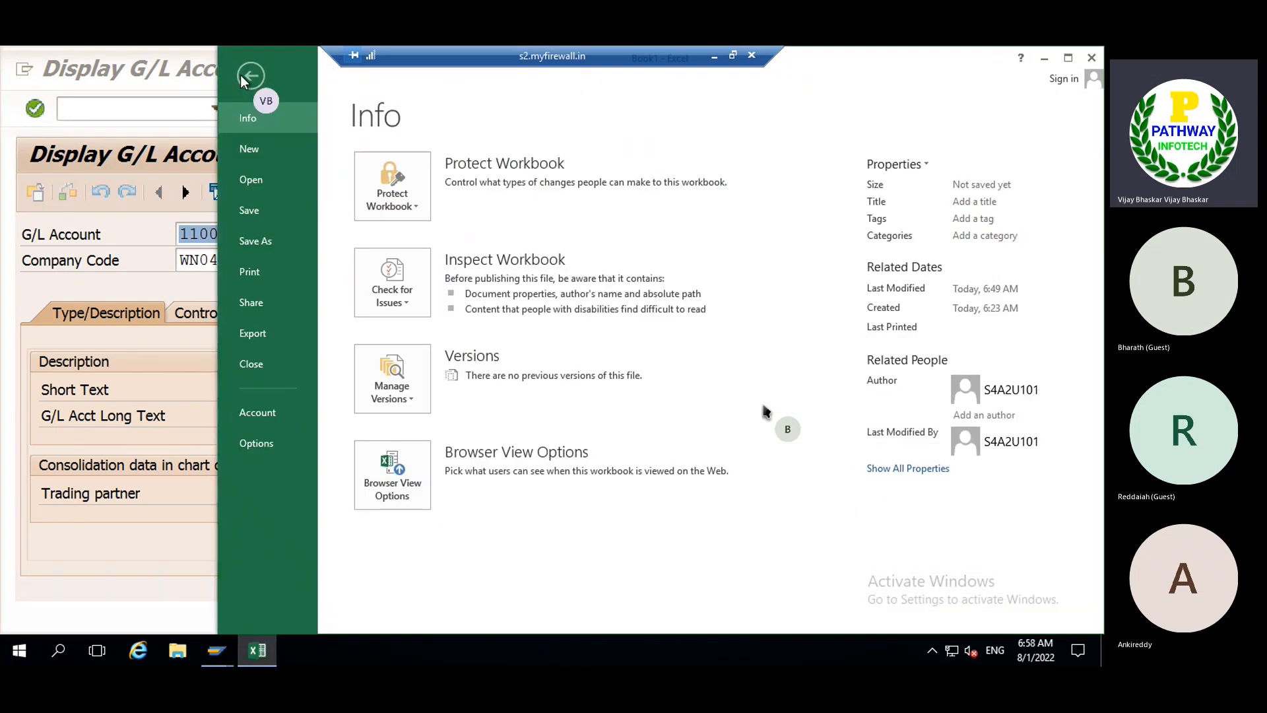
click(264, 243)
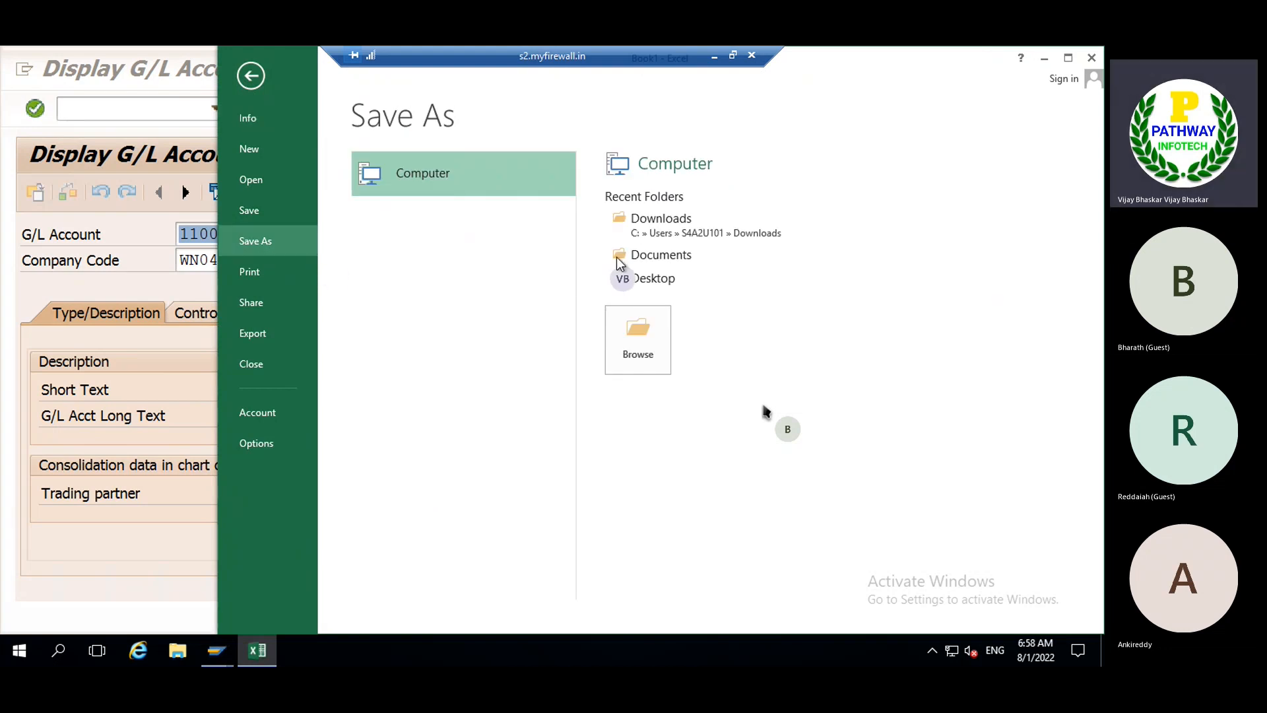
click(652, 278)
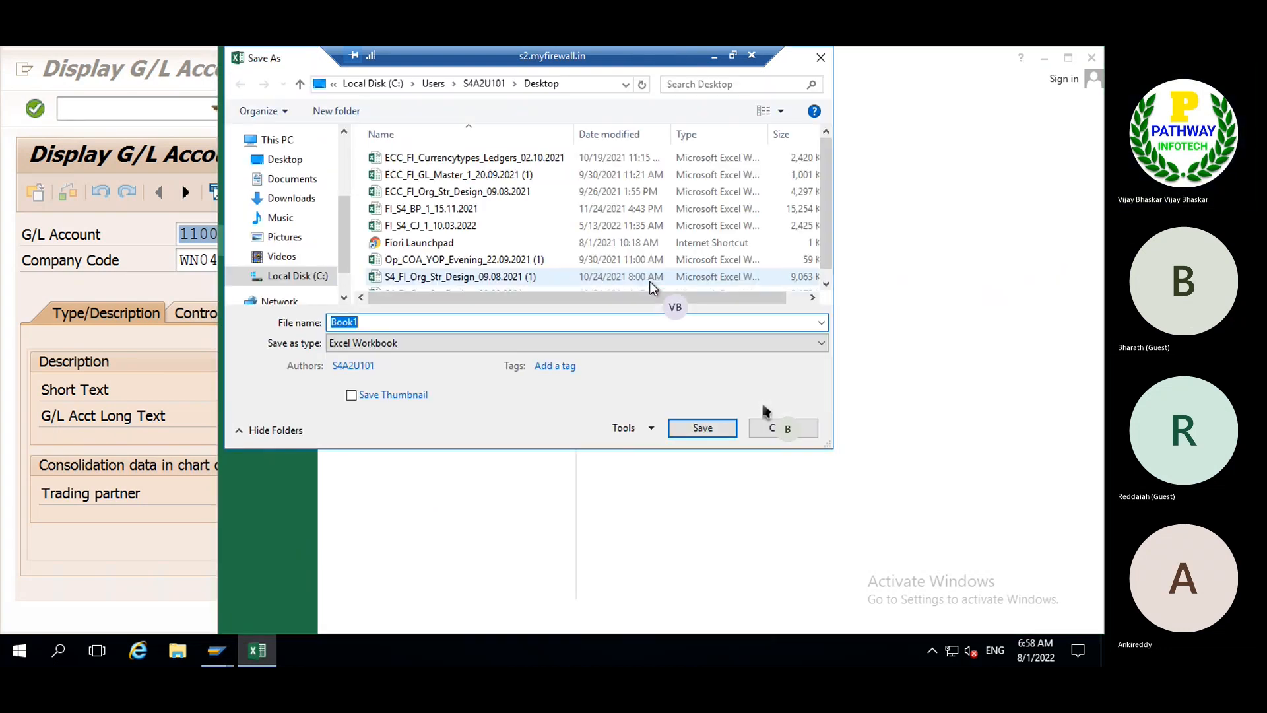
text(G)
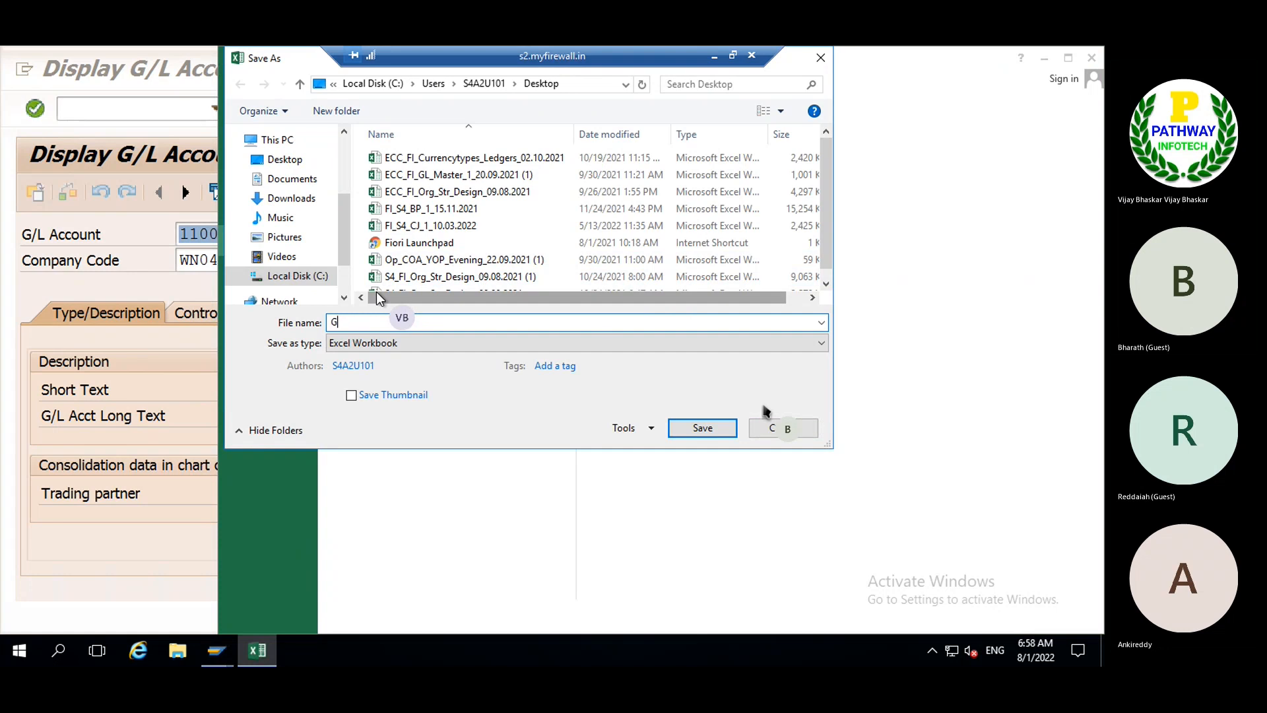
text(L Masters by)
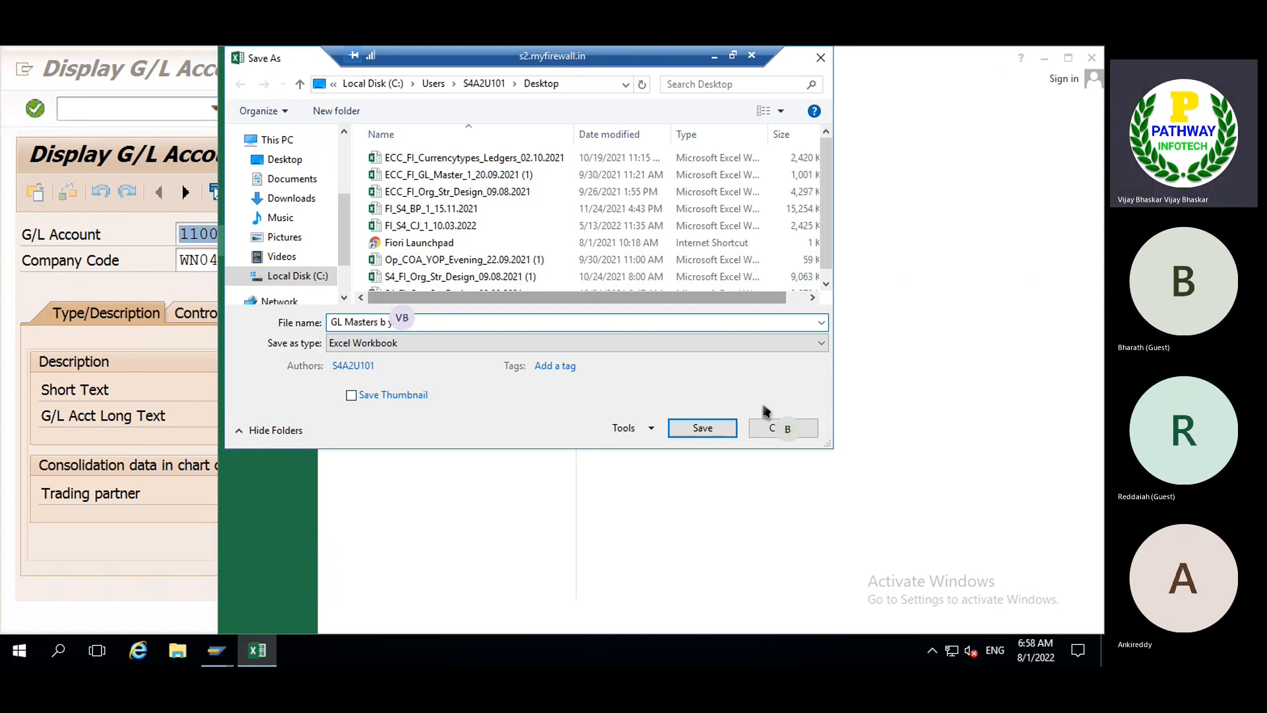
text(.W)
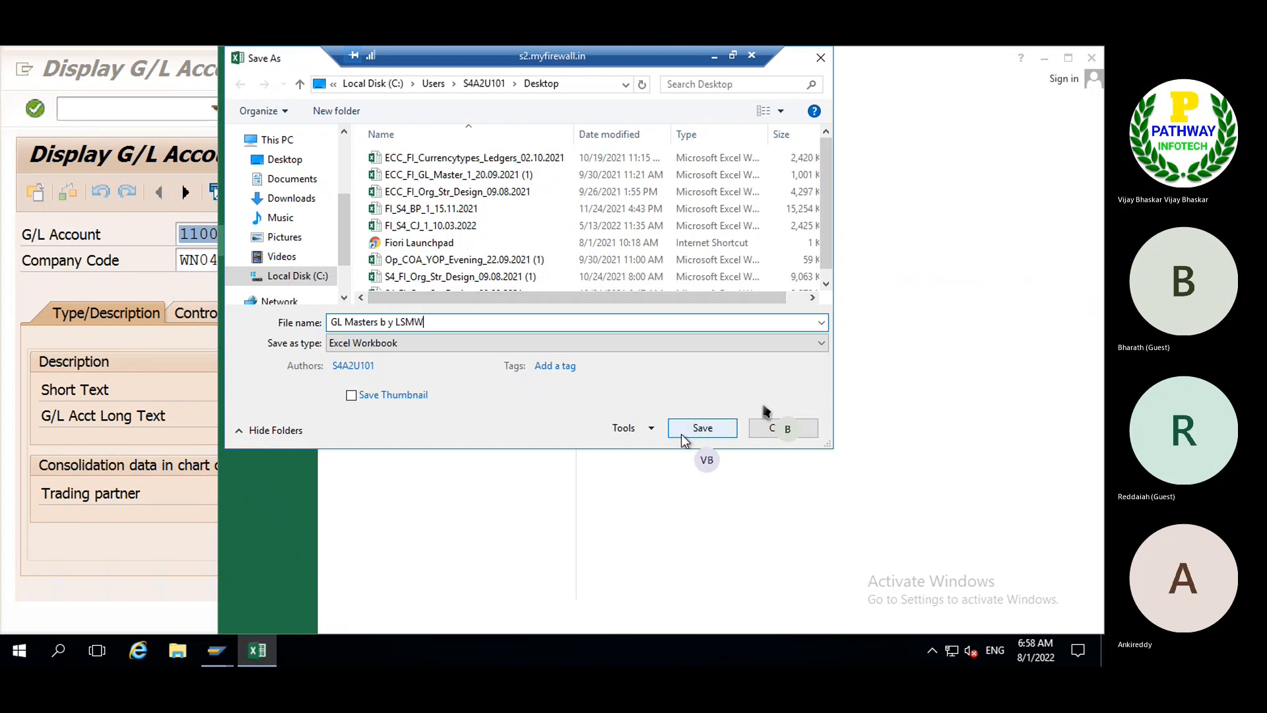
click(702, 427)
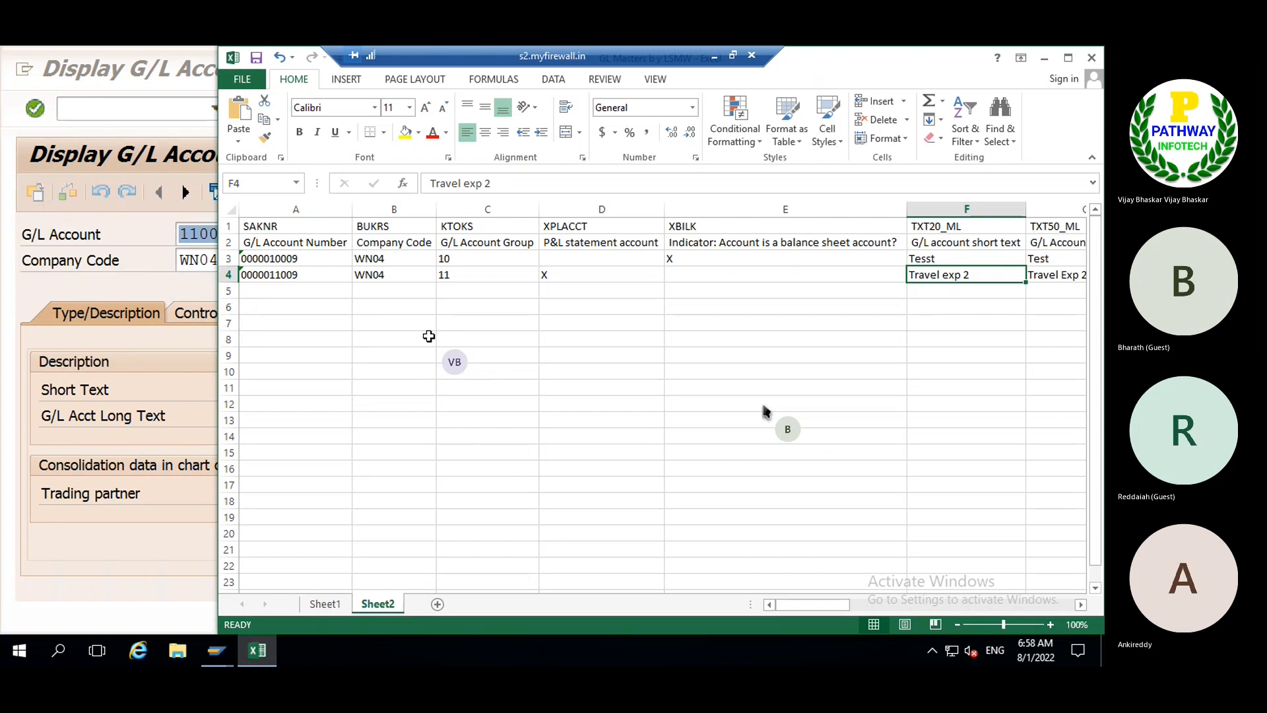
- Review the field list on Sheet1 and the two header rows of the upload data on Sheet2
click(427, 336)
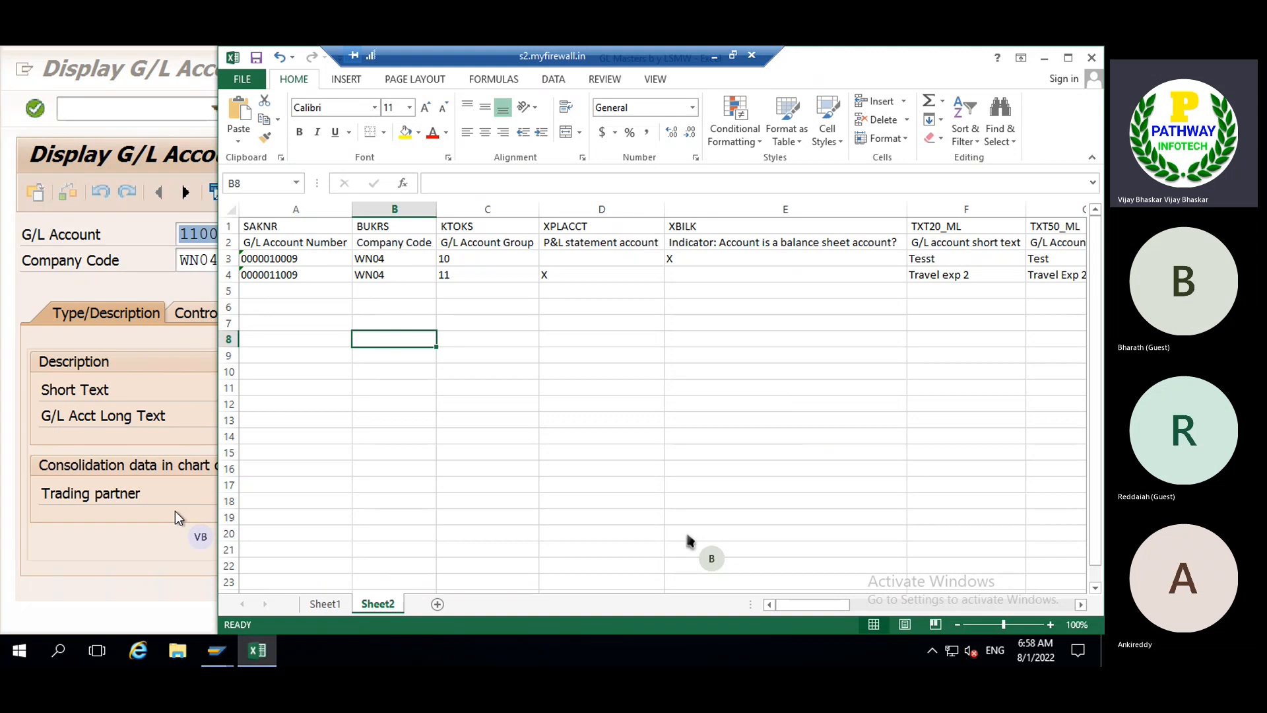
click(324, 604)
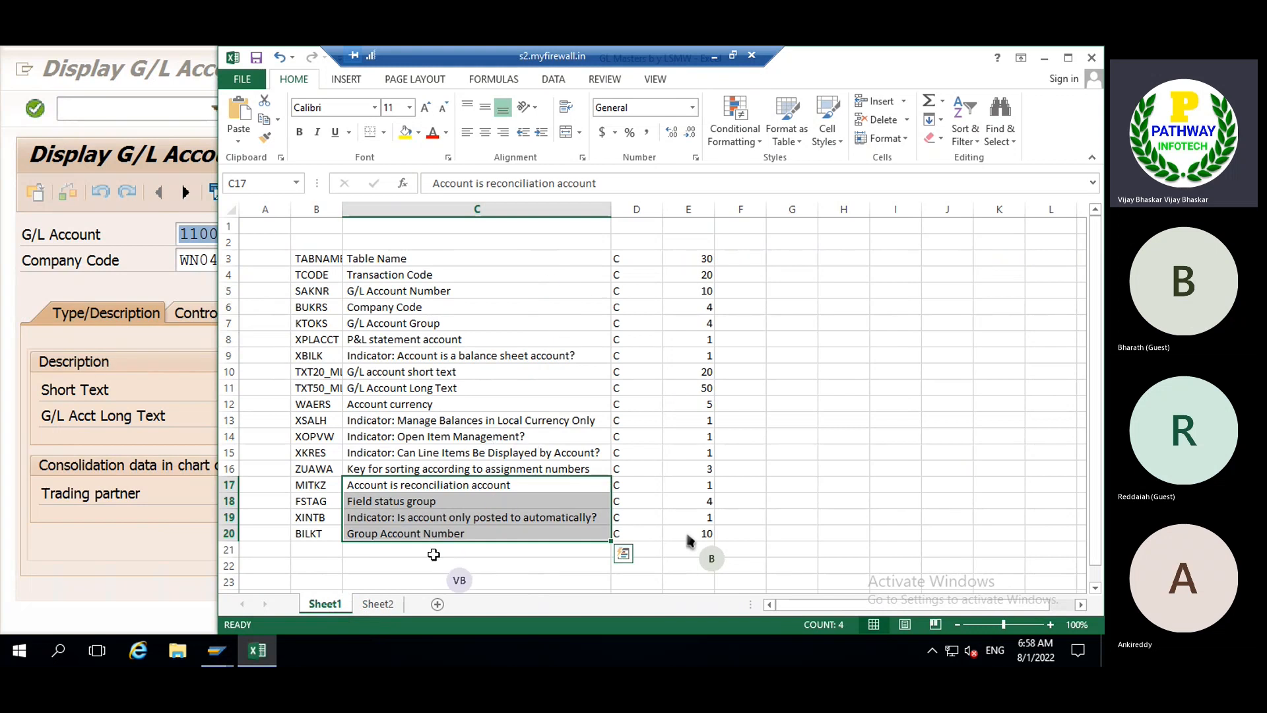
click(378, 604)
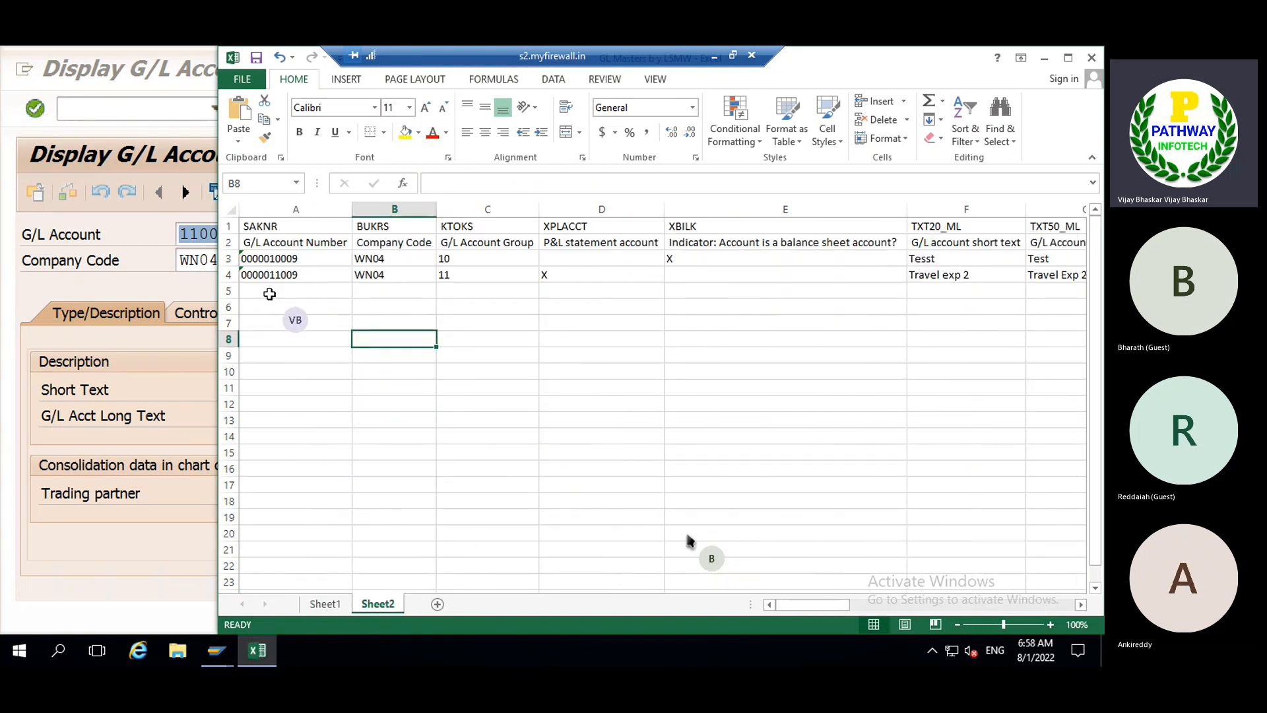
click(228, 226)
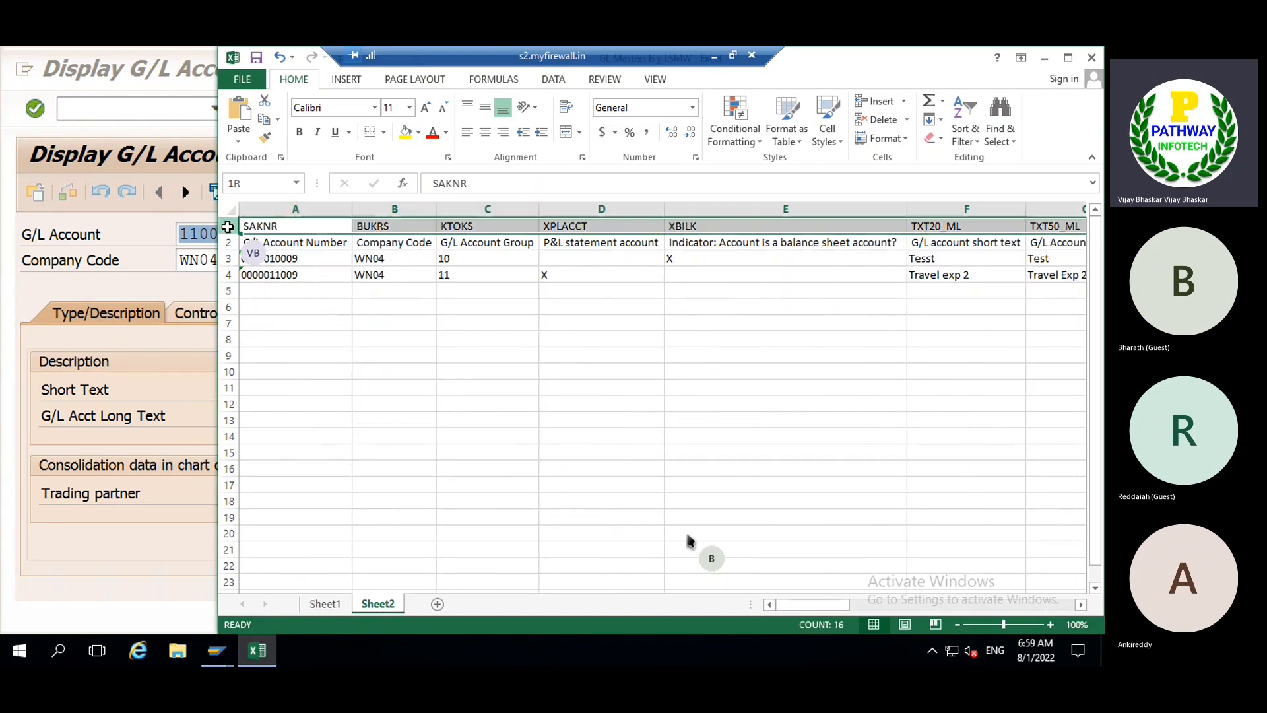
drag(228, 226, 227, 249)
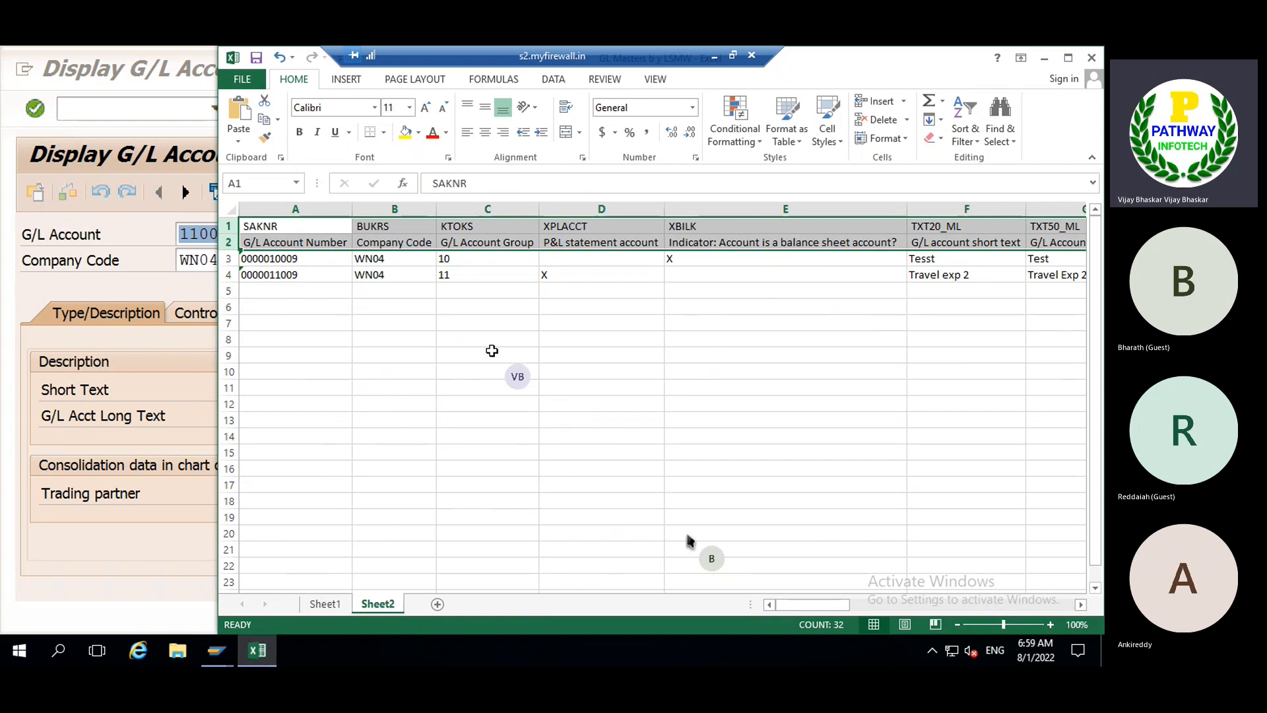
- Switch to SAP, leave the FI_GL_MASTER session analysis and start transaction LSMW
click(141, 543)
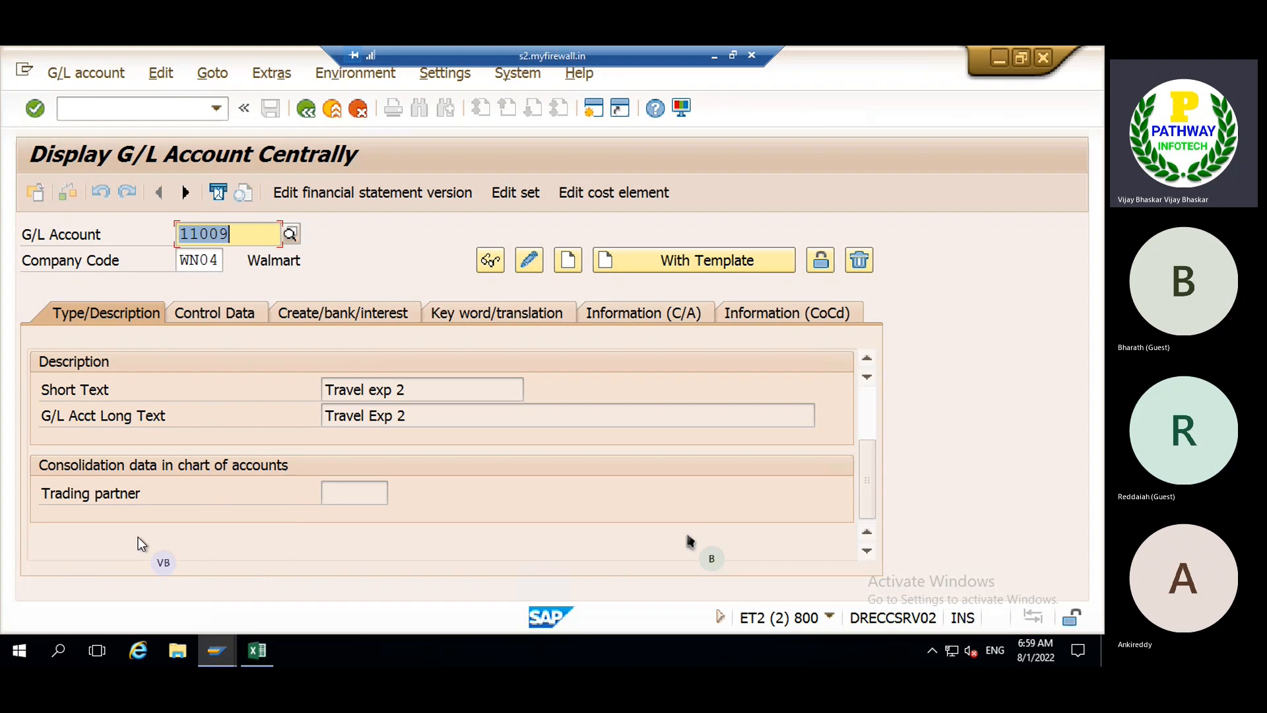
mouse_move(218, 660)
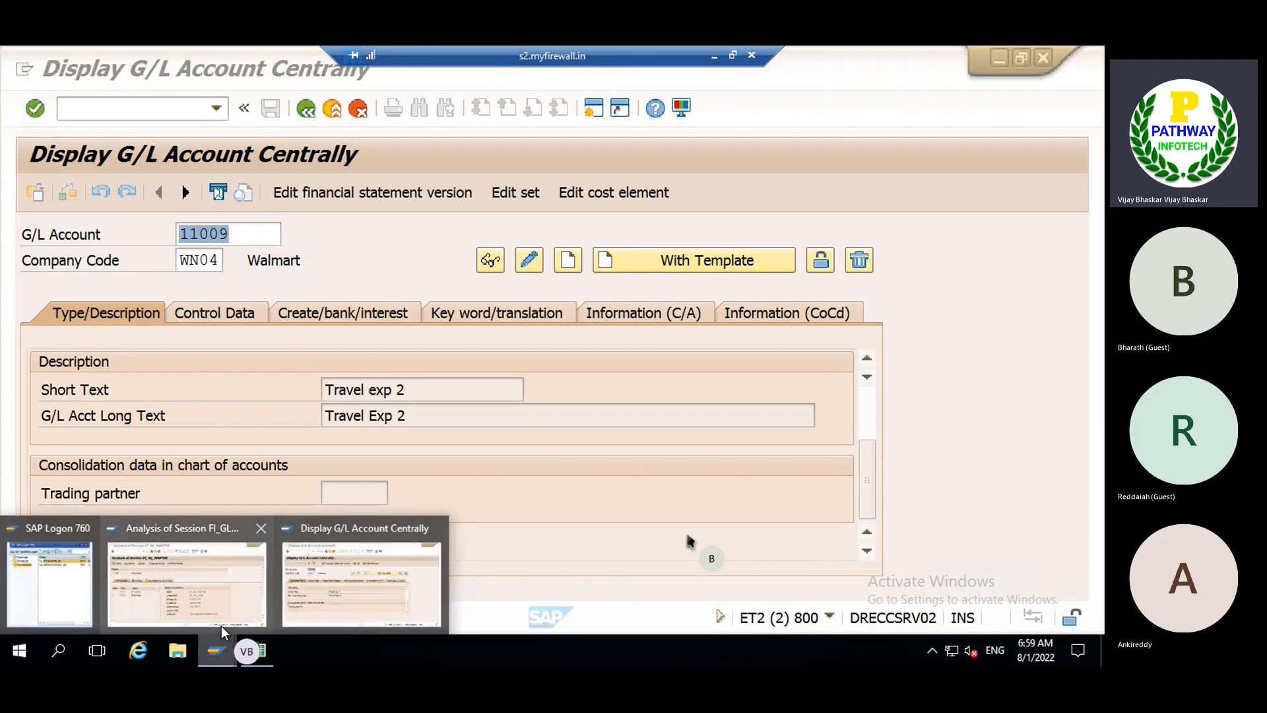
click(205, 587)
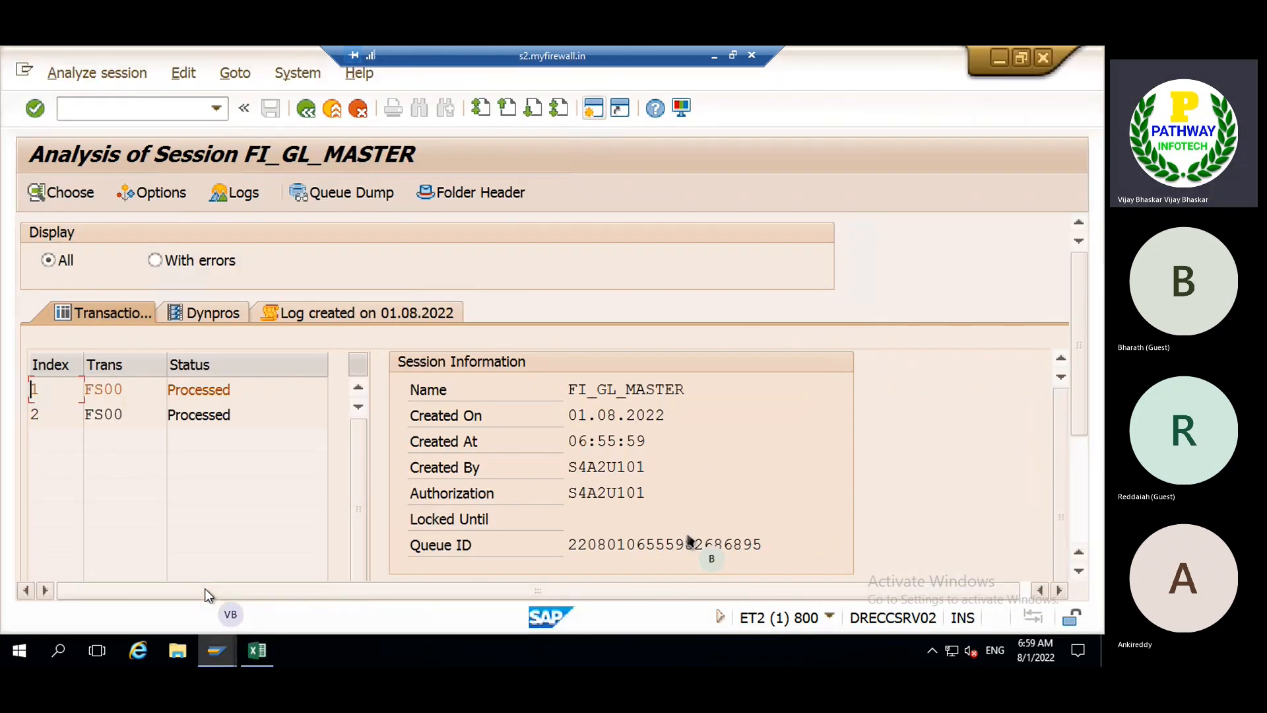
click(359, 111)
click(359, 110)
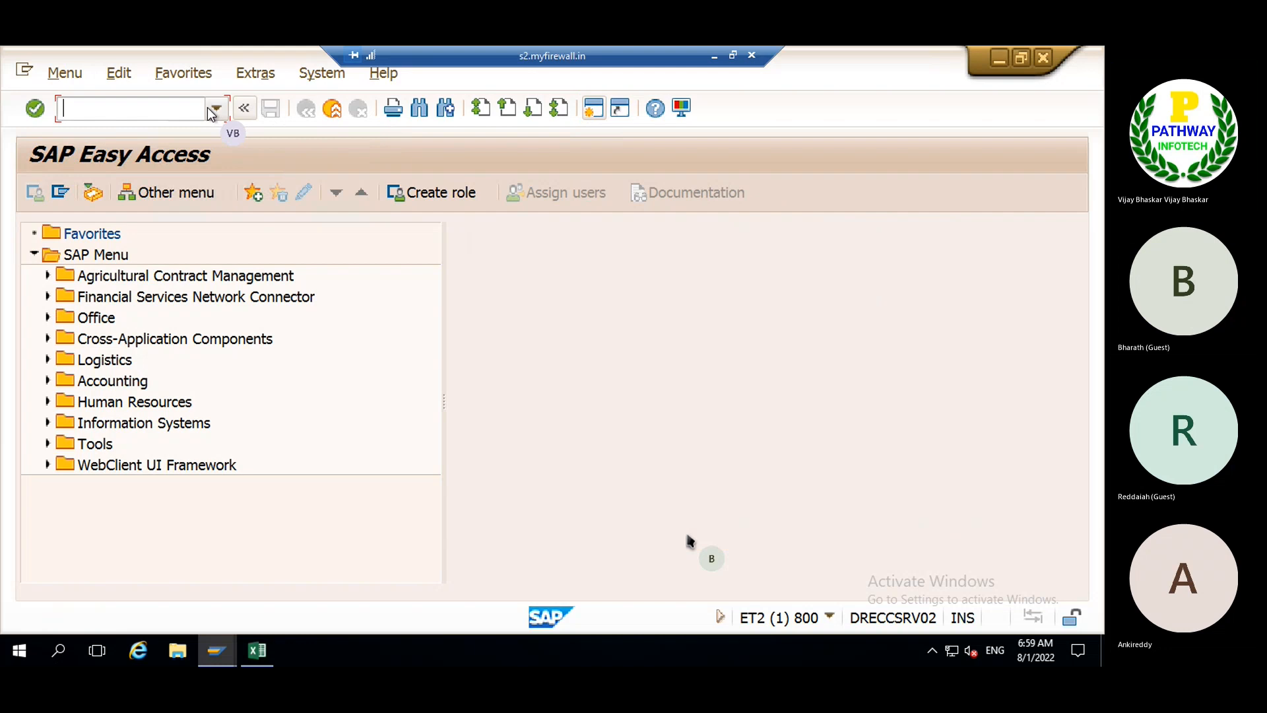
text(lsmw)
key(Return)
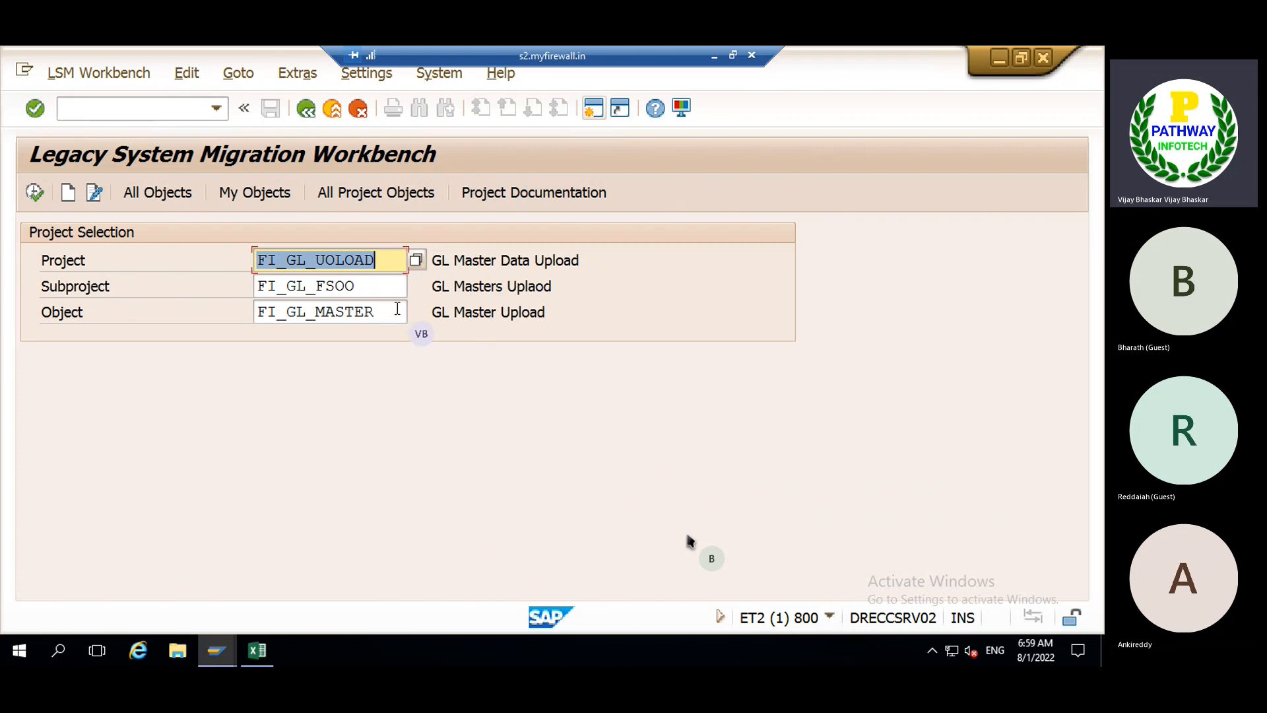
- Open the project export for FI_GL_UOLOAD to show its recordings and subprojects
click(368, 285)
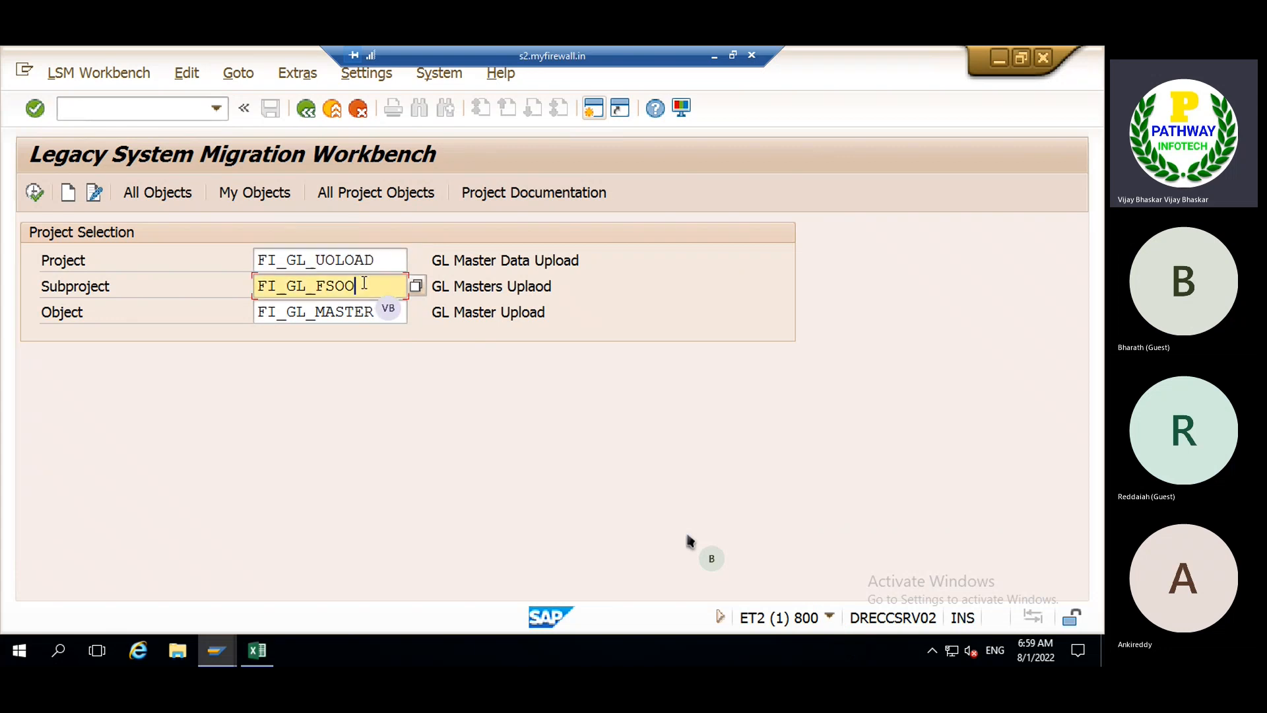
click(386, 313)
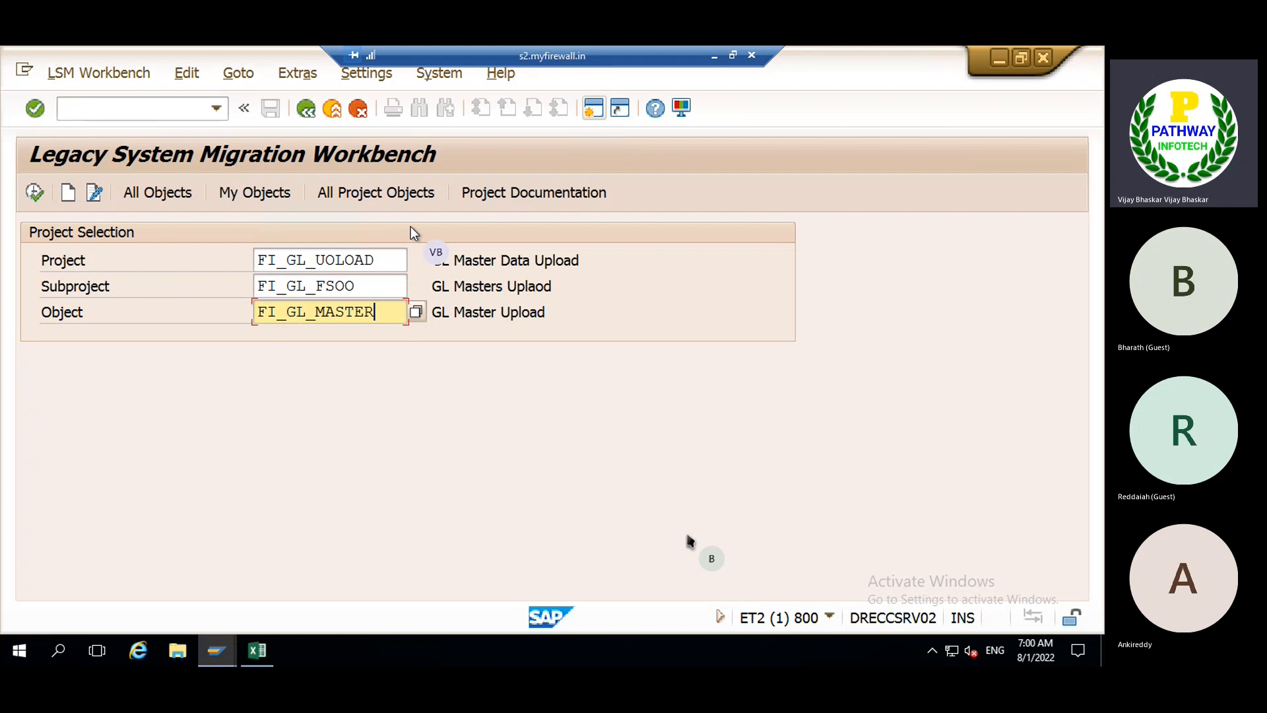
click(139, 76)
mouse_move(188, 75)
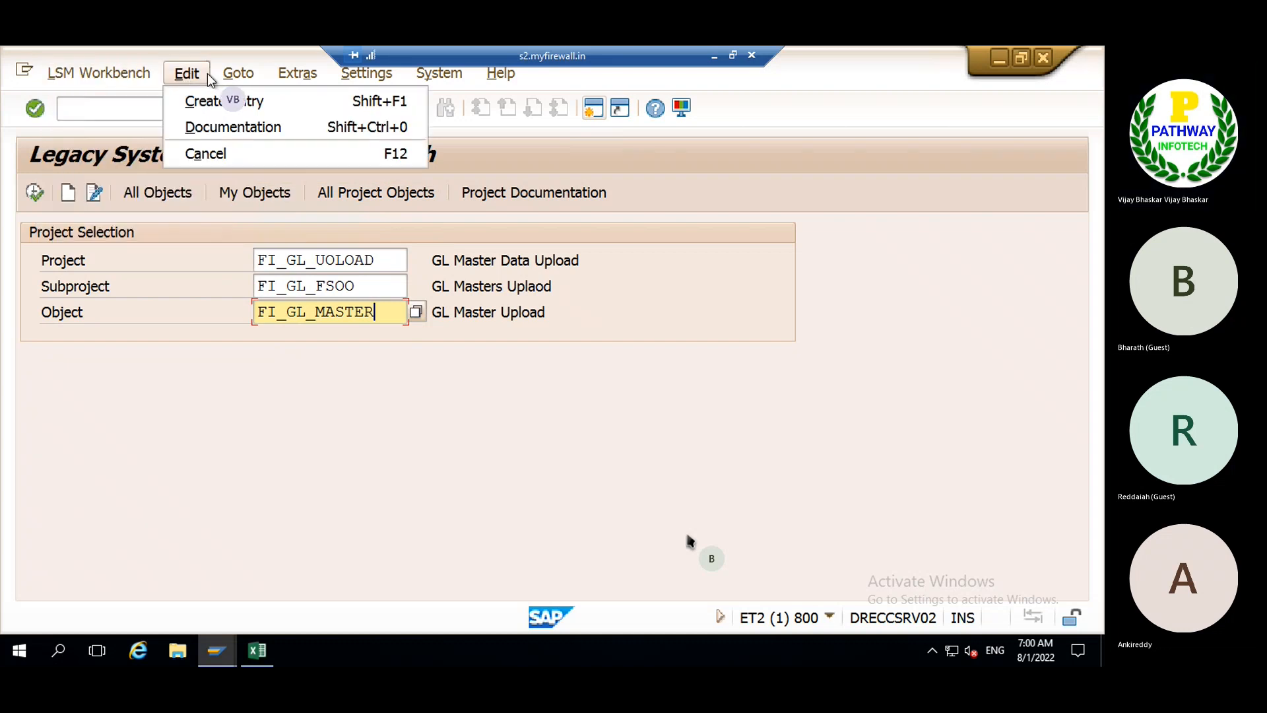
mouse_move(255, 77)
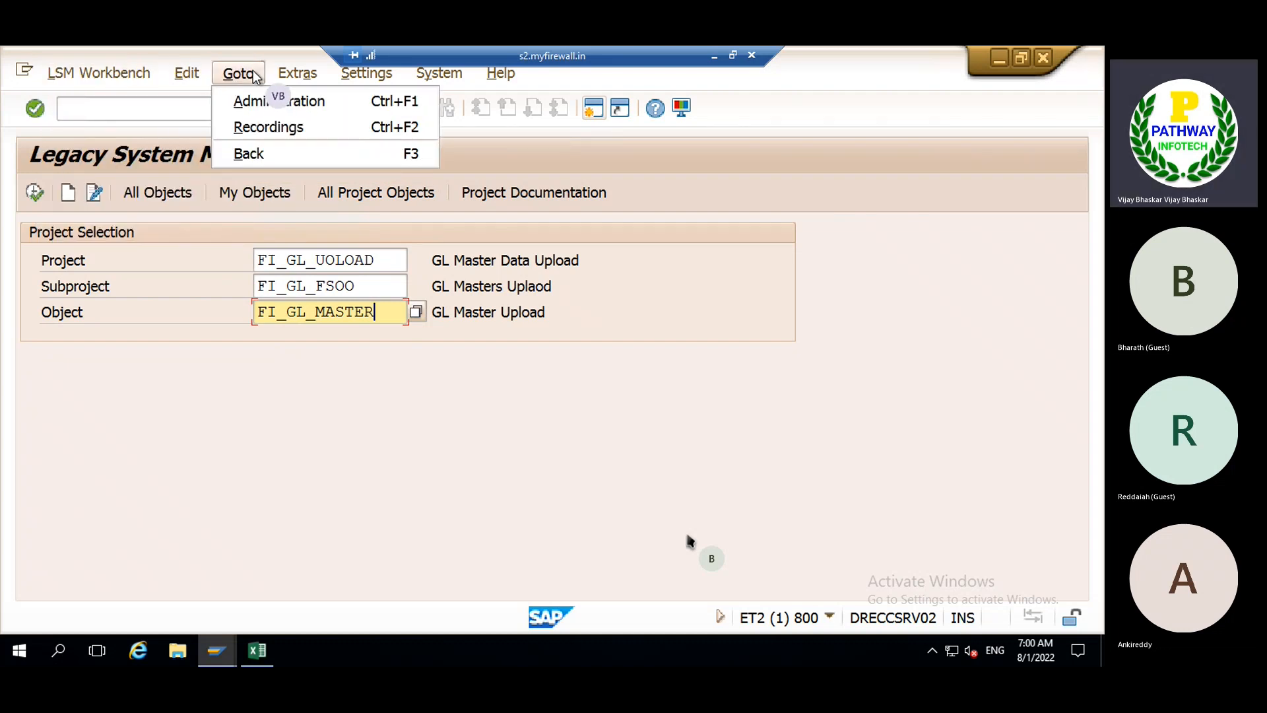
mouse_move(299, 78)
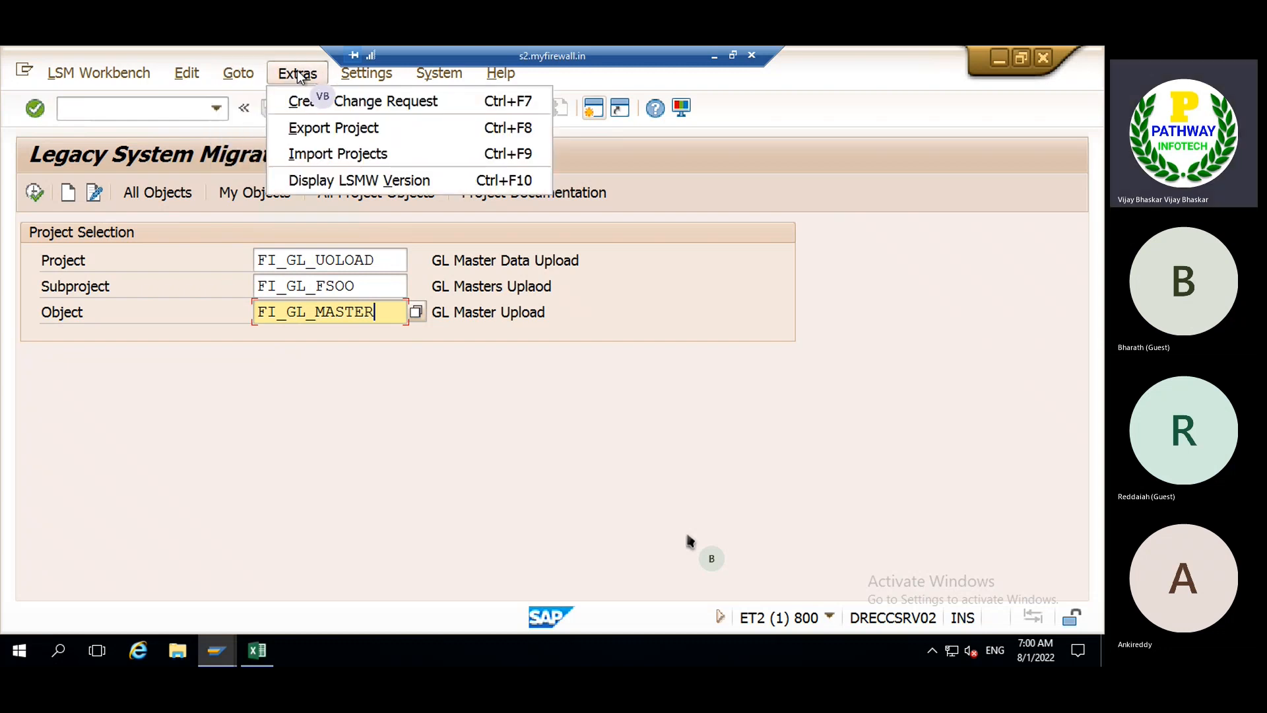
click(322, 132)
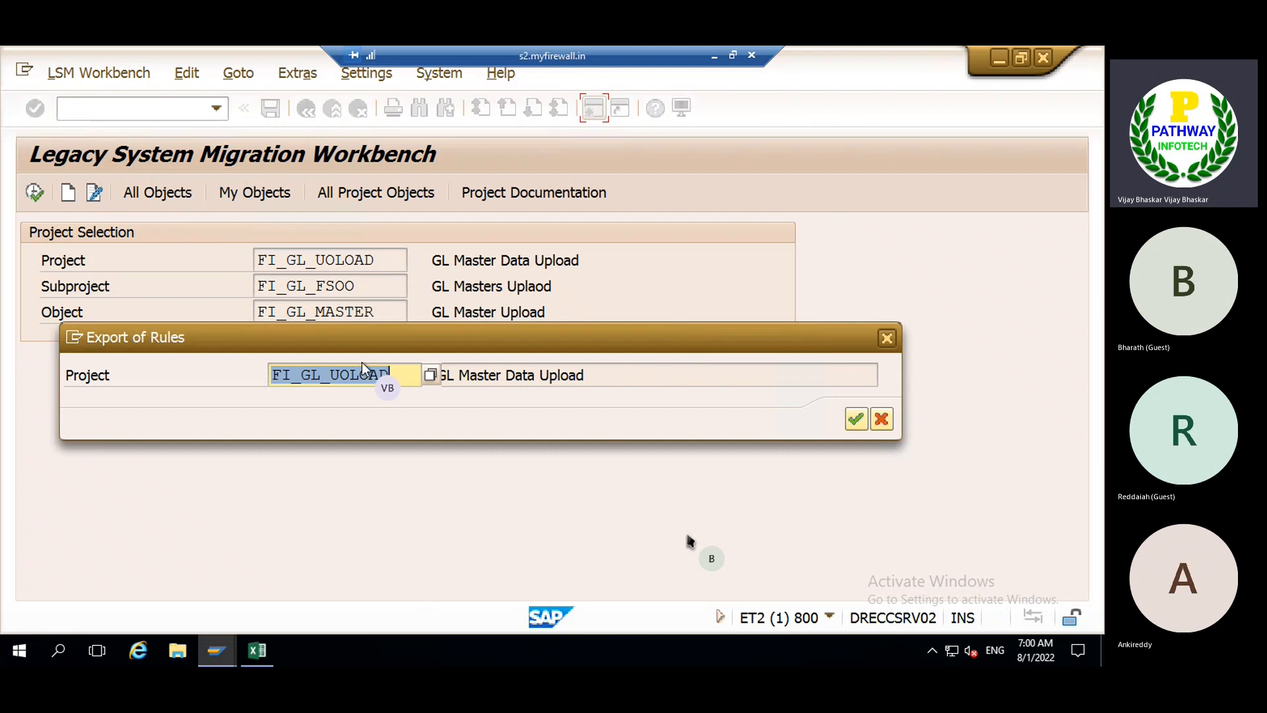
click(856, 419)
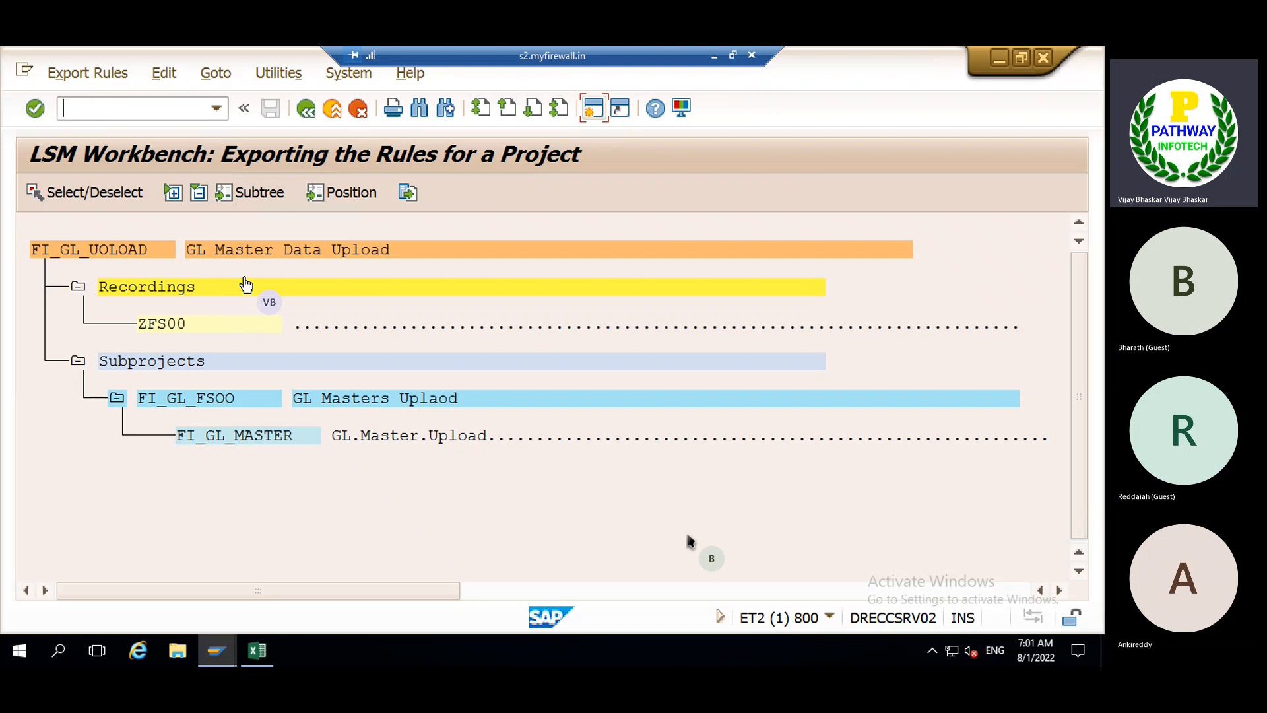
- Export the project's rules to the Desktop as LSMW_ET2_FI_GL_UOLOAD, allow and remember the file access, and return to the project selection
click(408, 193)
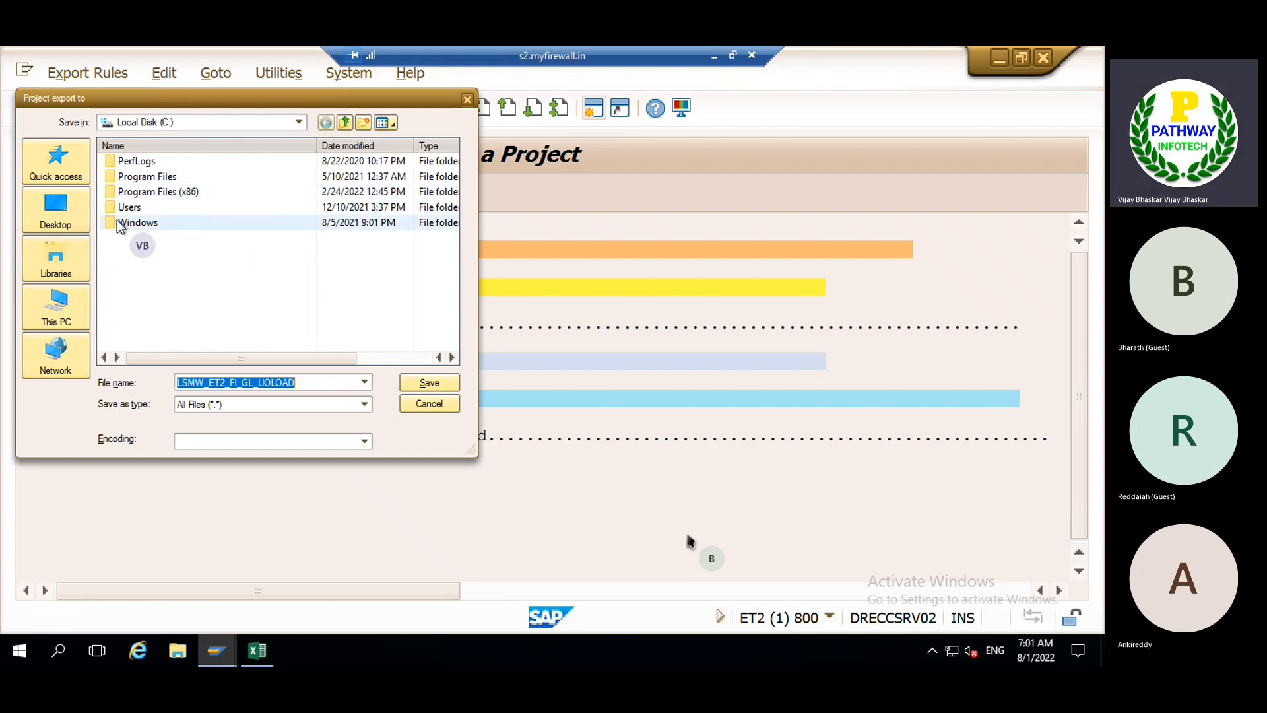
click(46, 207)
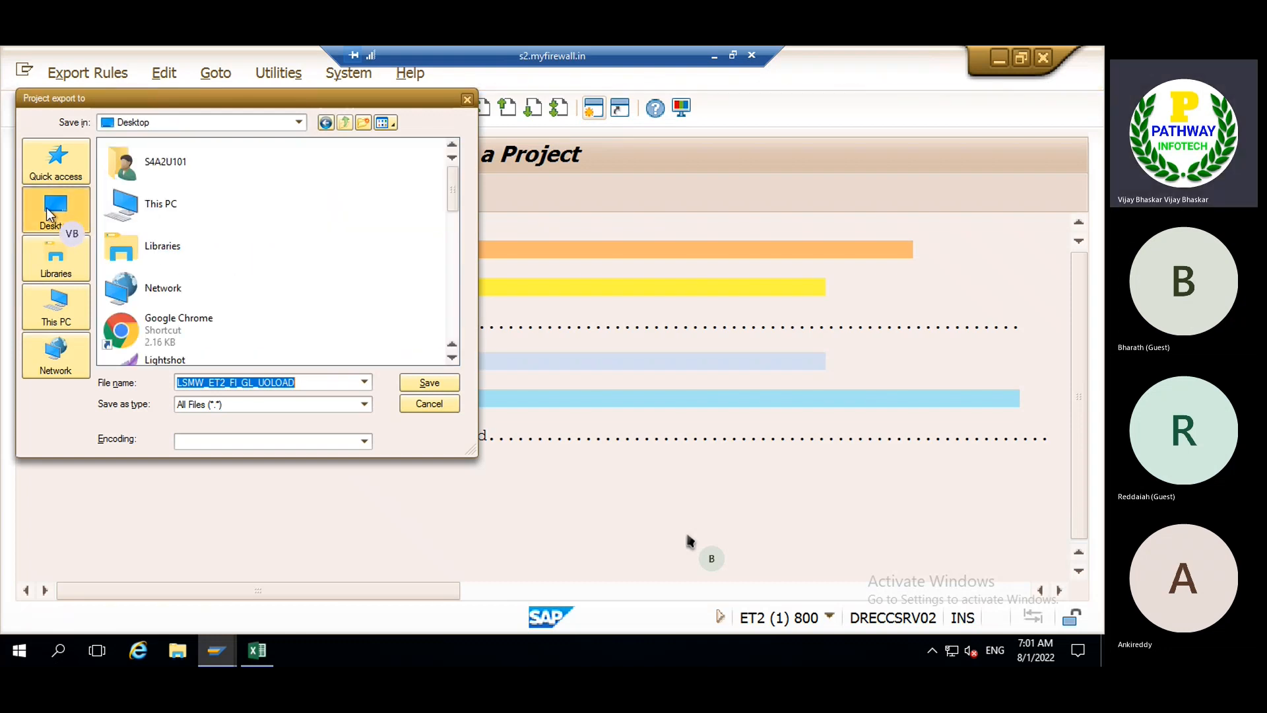
click(428, 386)
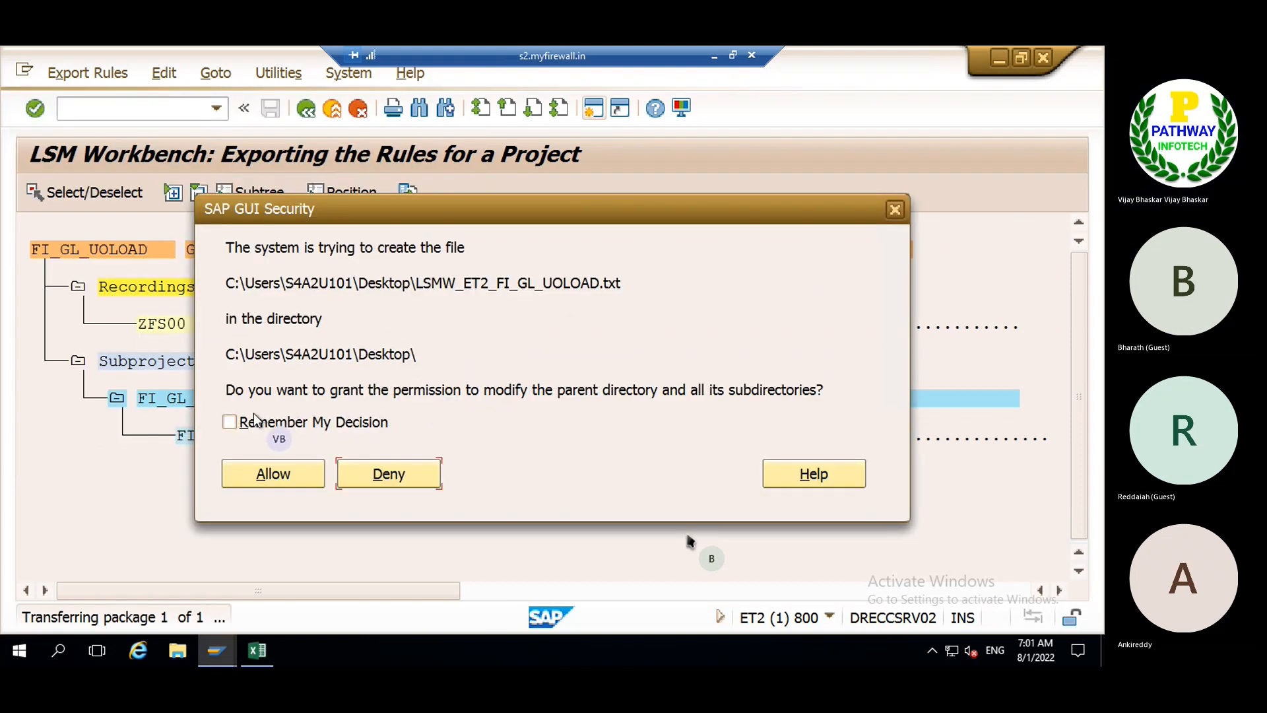
click(231, 421)
click(264, 476)
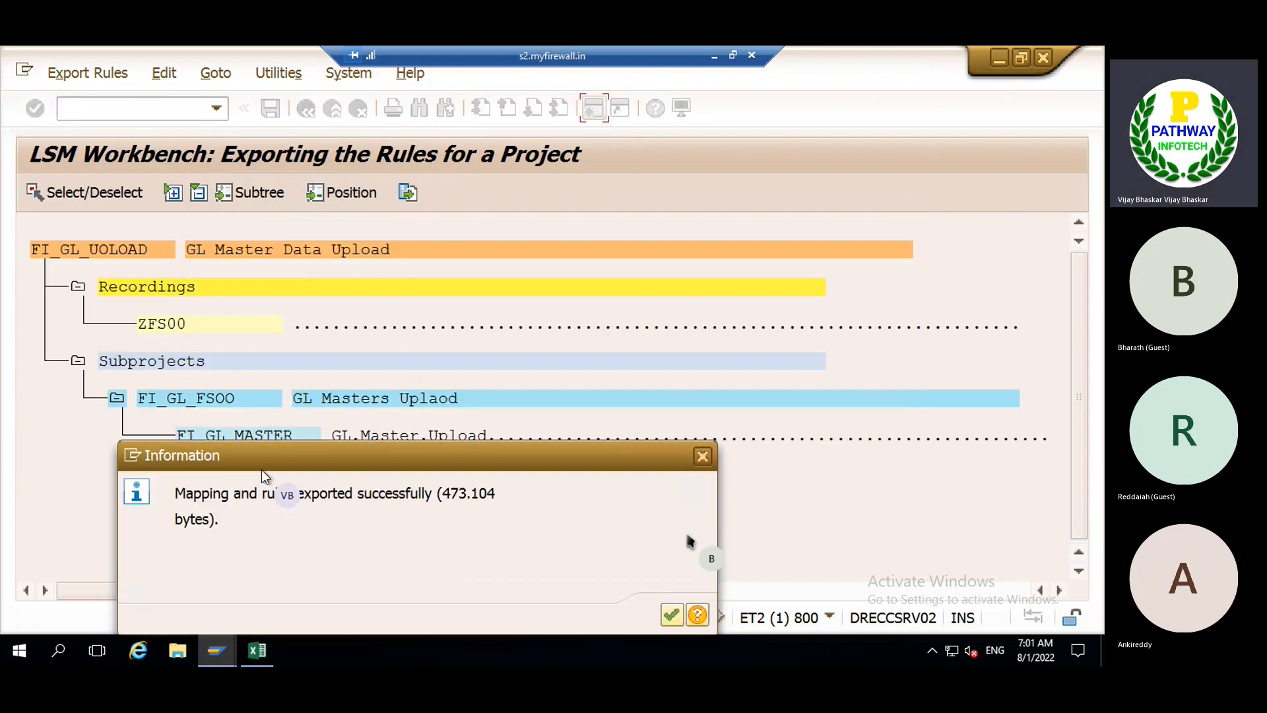
drag(409, 452, 404, 299)
click(669, 466)
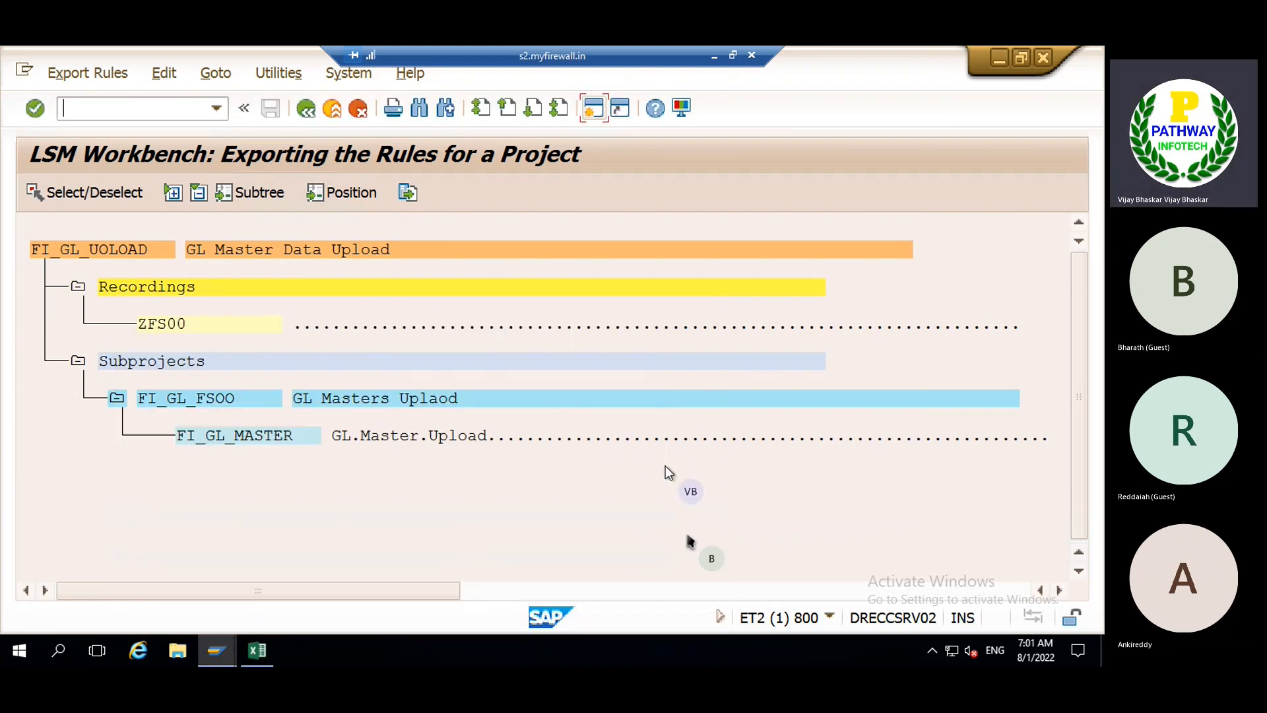
click(305, 108)
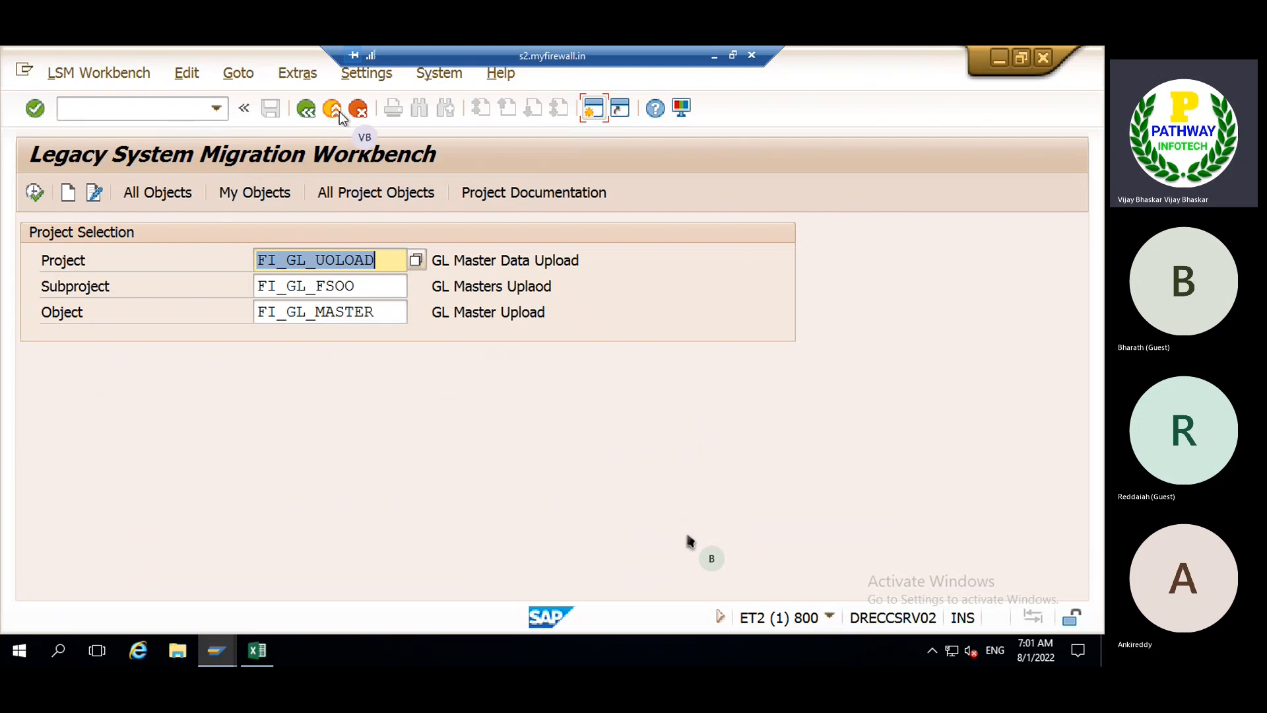
click(297, 72)
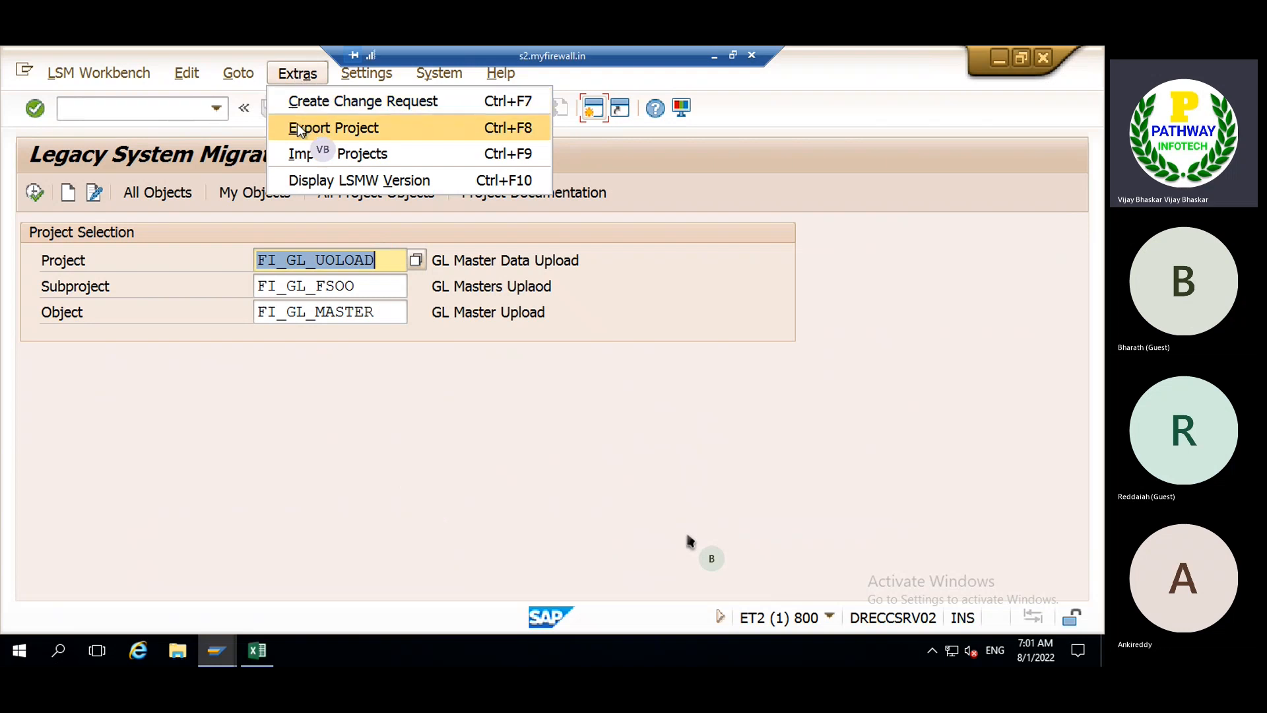
click(307, 154)
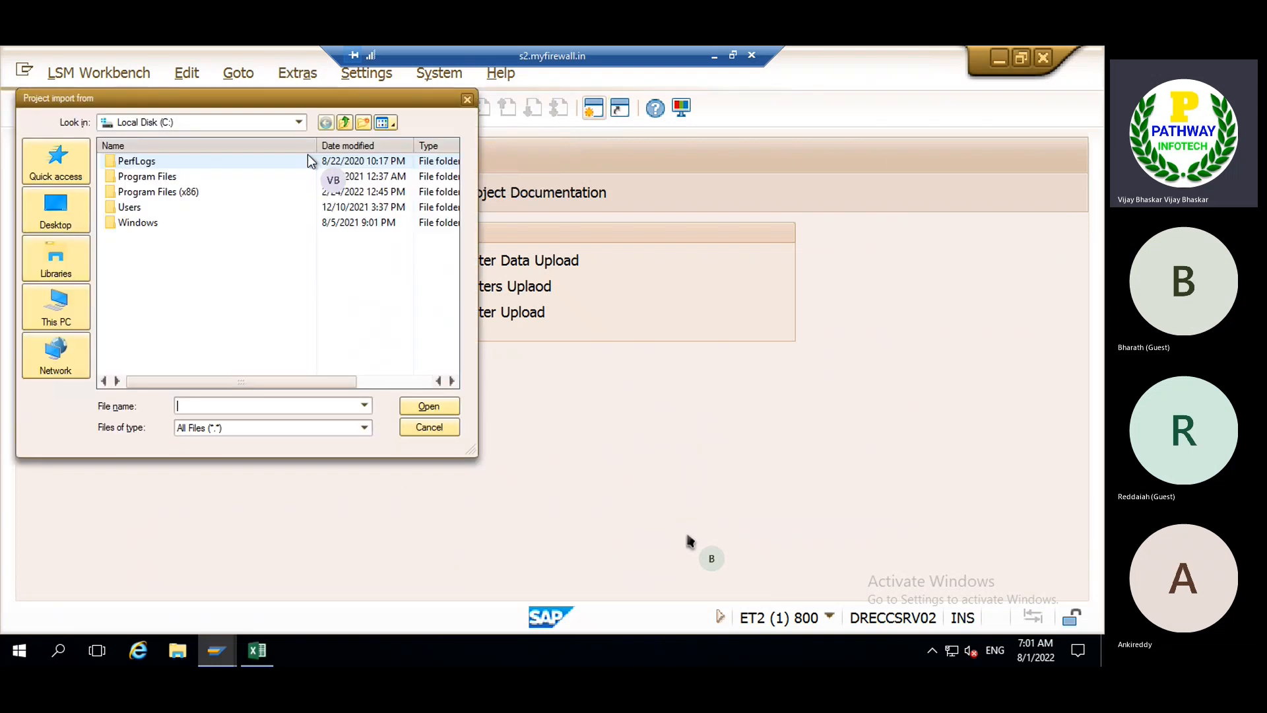
click(57, 209)
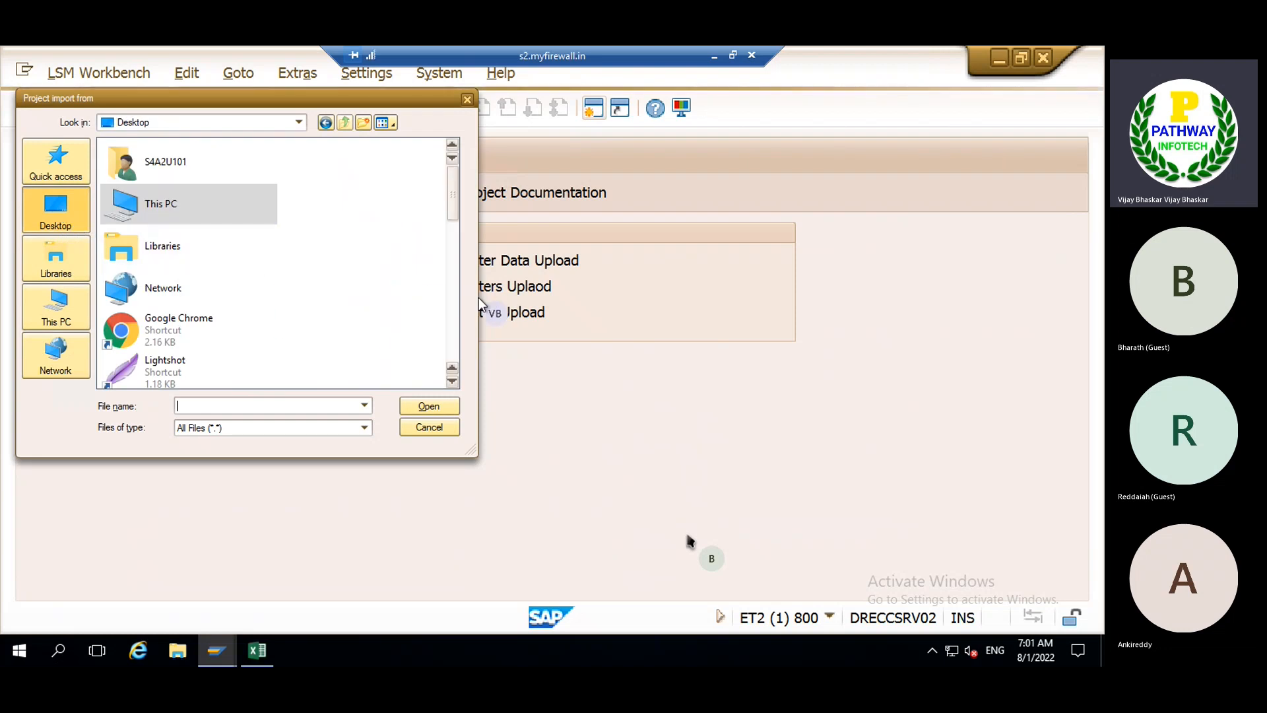
click(429, 428)
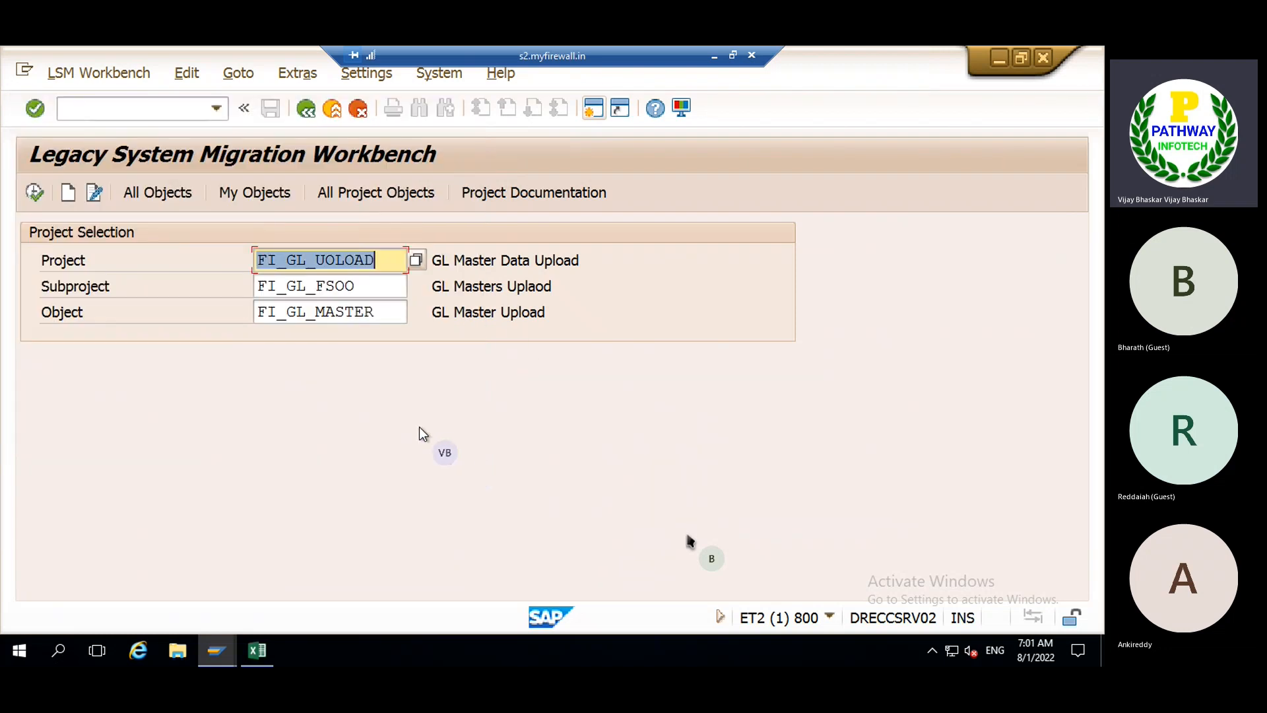